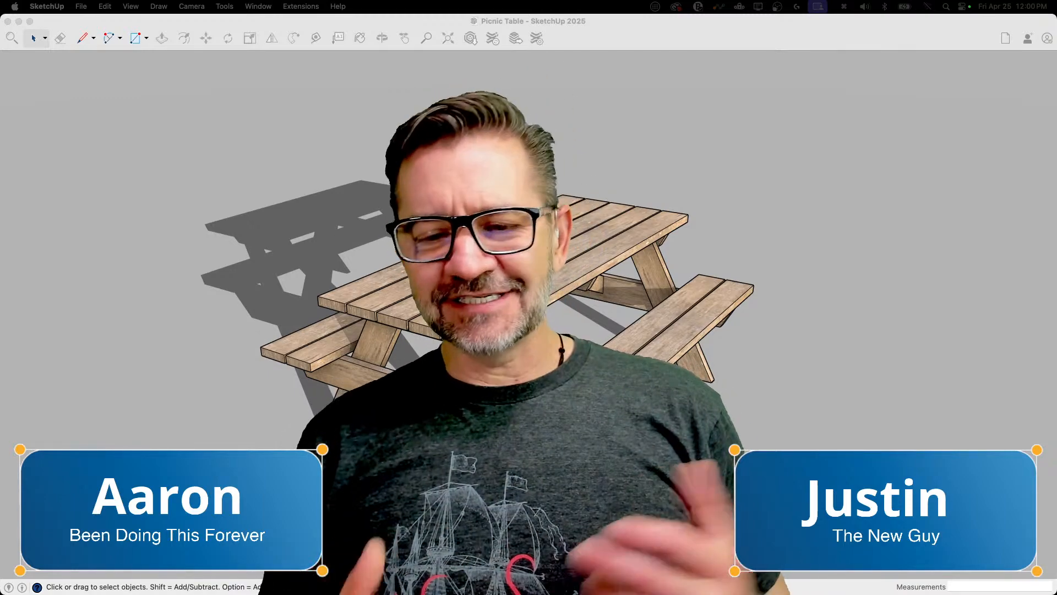
{"action": "left_click", "coordinate": [637, 40]}
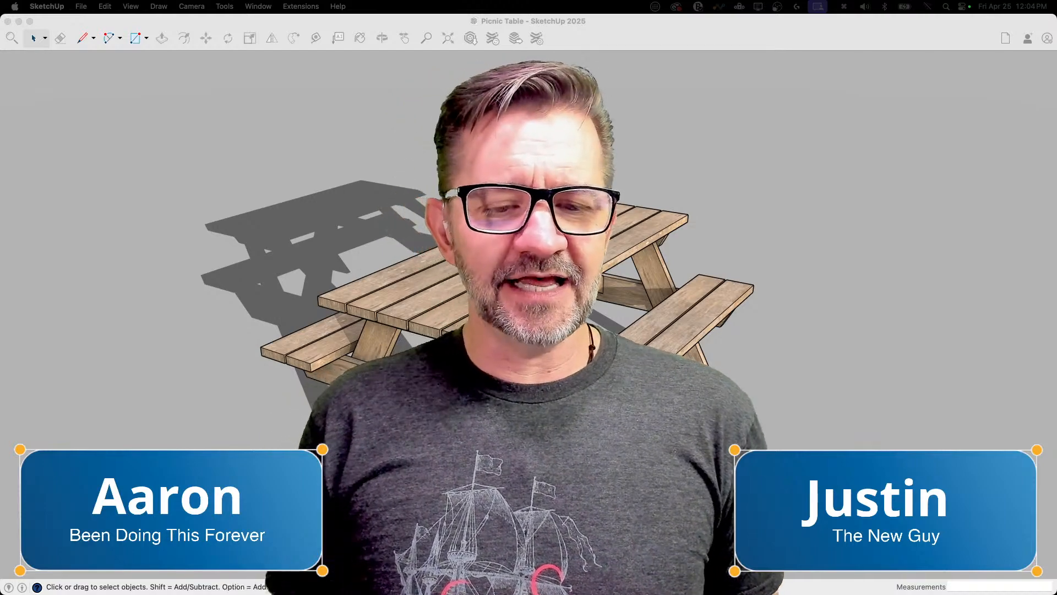
{"action": "key", "text": "super+Tab"}
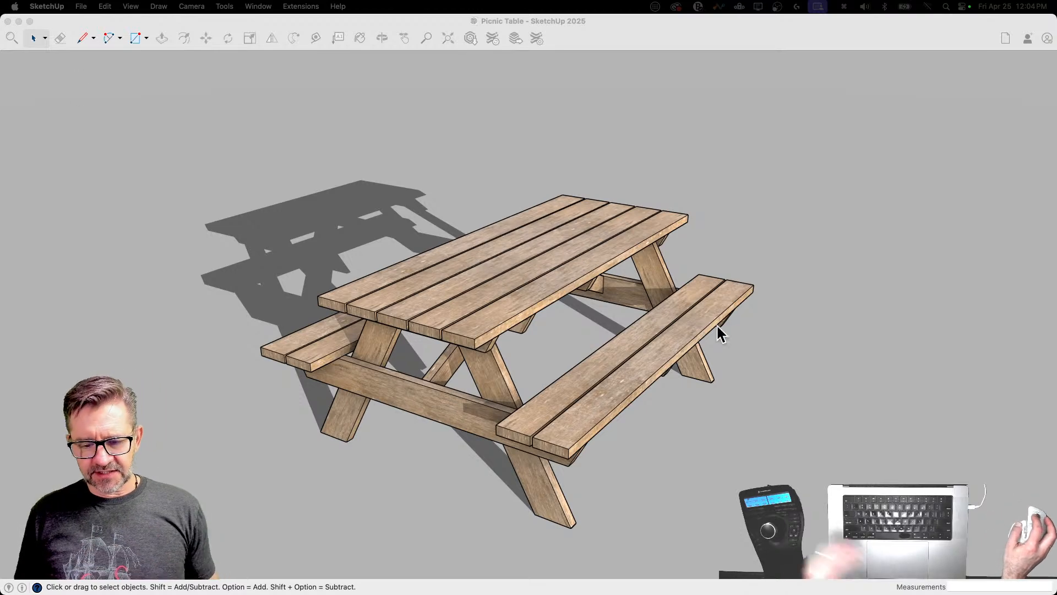
Step: Inspect how the picnic table is grouped by selecting its end frames, center brace and benches from several sides
{"action": "left_click", "coordinate": [744, 363]}
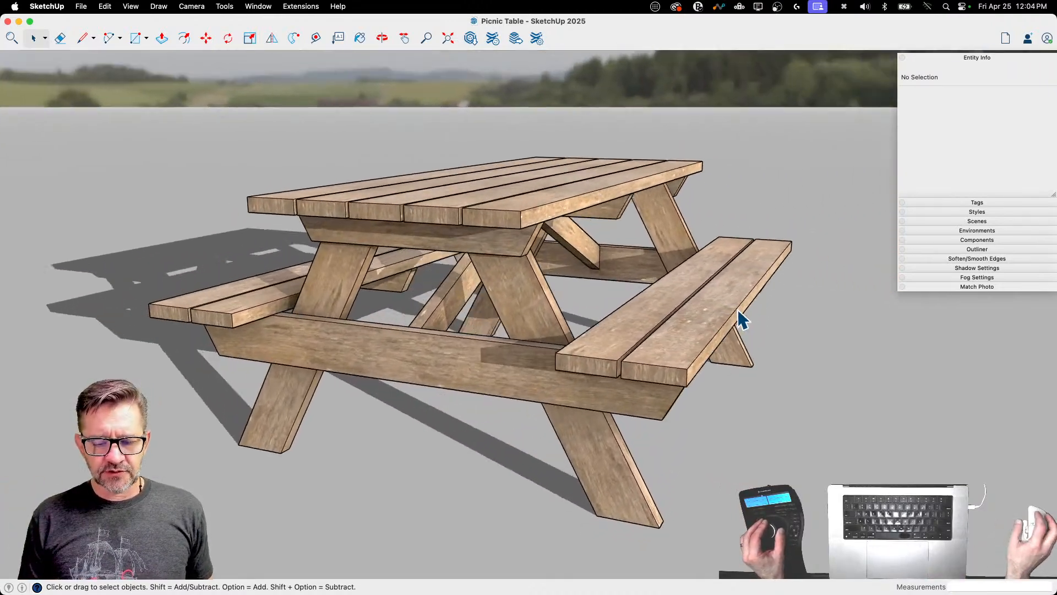
{"action": "left_click", "coordinate": [543, 368]}
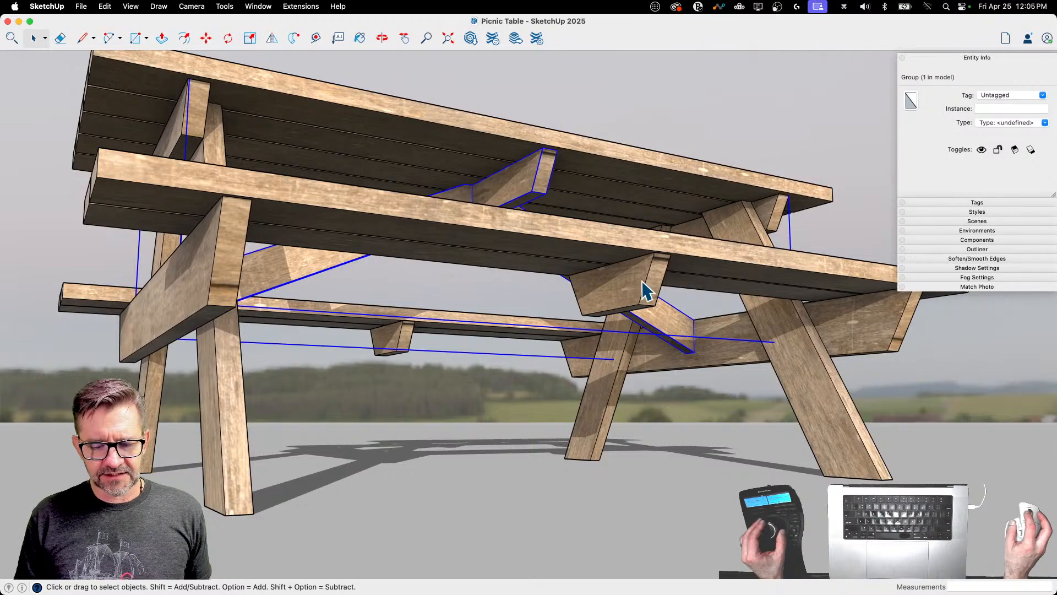
{"action": "left_click", "coordinate": [436, 333]}
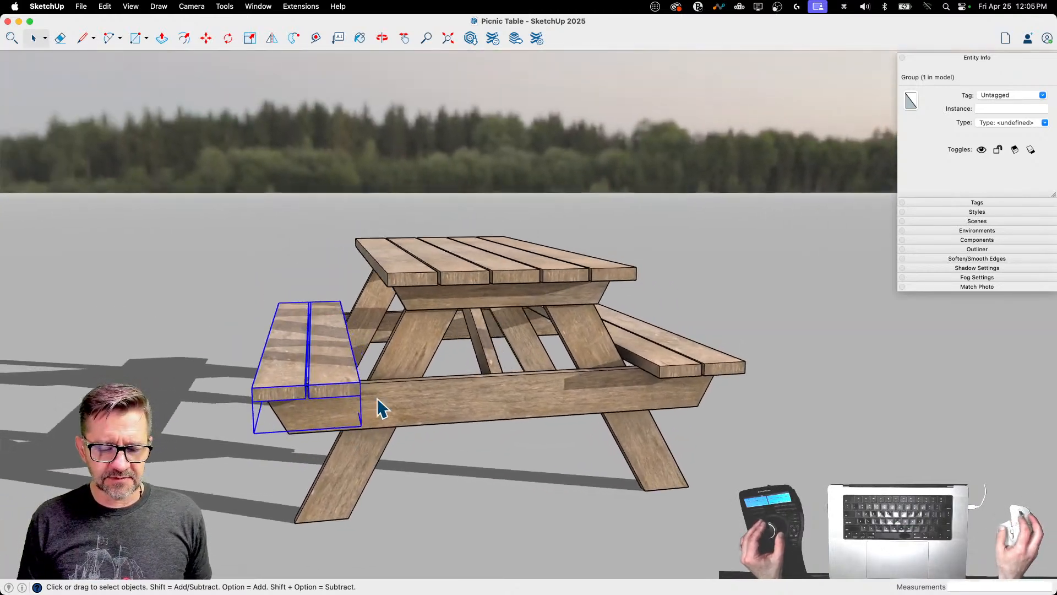
{"action": "left_click", "coordinate": [402, 407]}
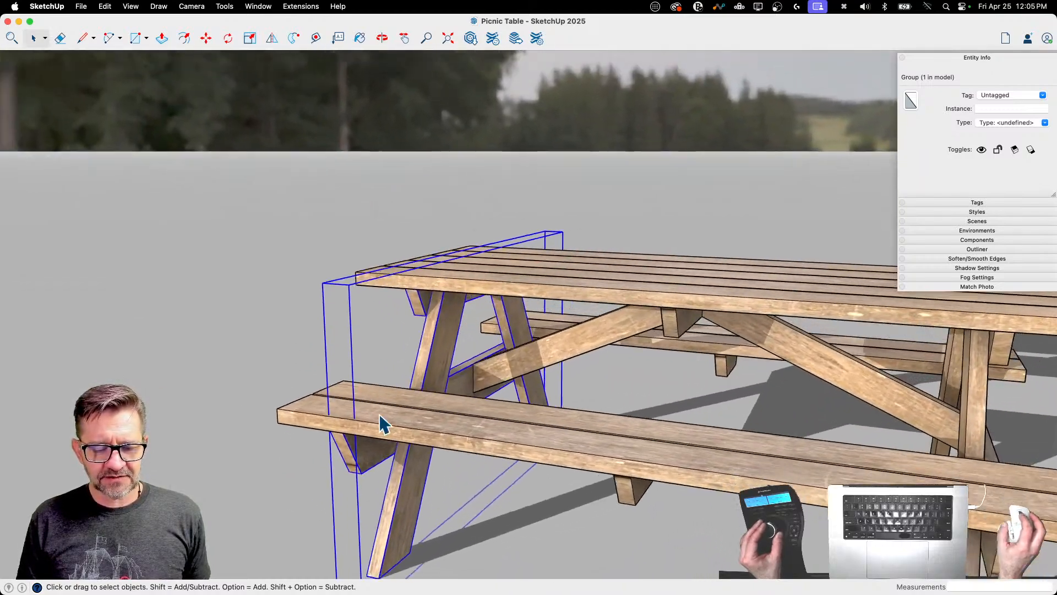
{"action": "left_click", "coordinate": [611, 313]}
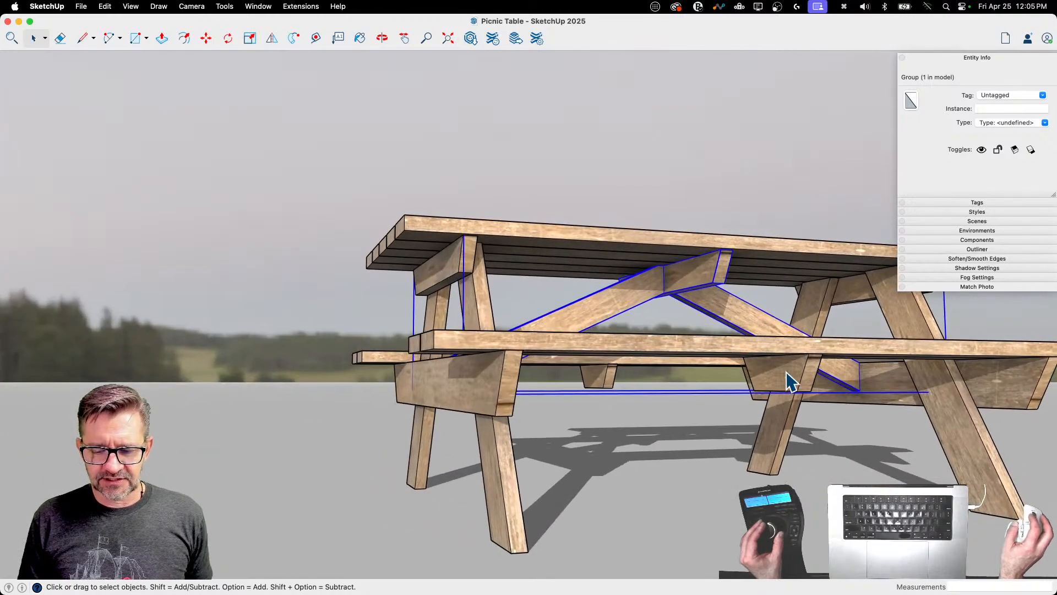
{"action": "left_click", "coordinate": [774, 385]}
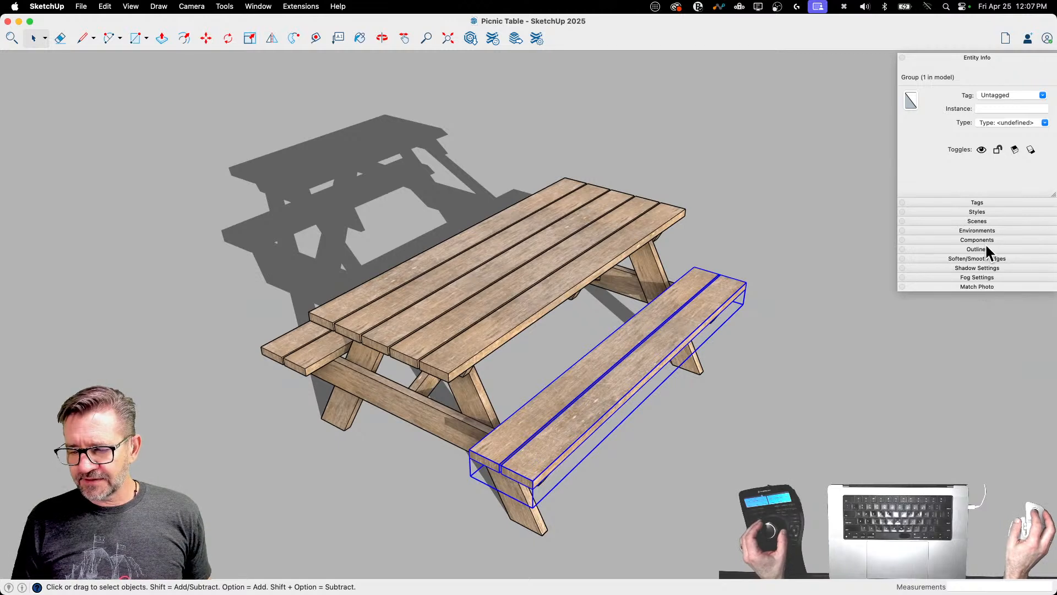
Step: Turn off the model's shadows and clear the bench selection
{"action": "left_click", "coordinate": [1003, 269]}
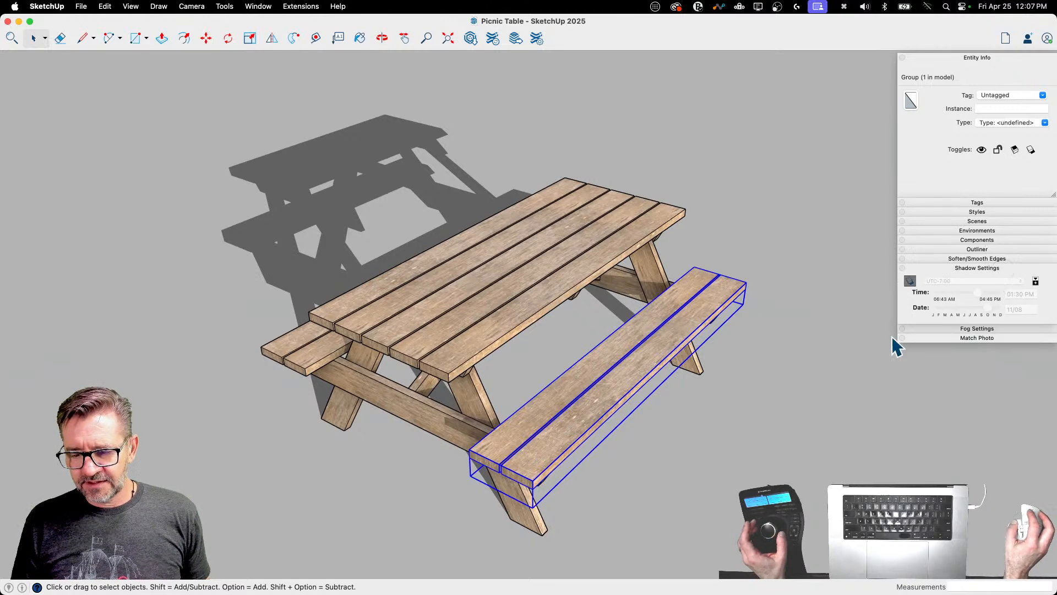
{"action": "left_click", "coordinate": [910, 281]}
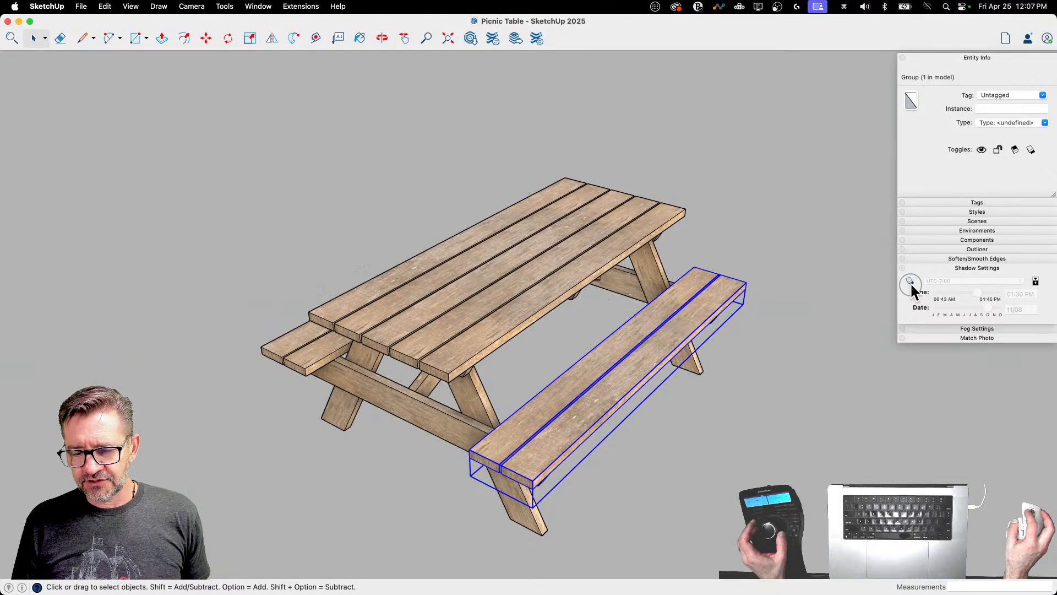
{"action": "left_click", "coordinate": [958, 269]}
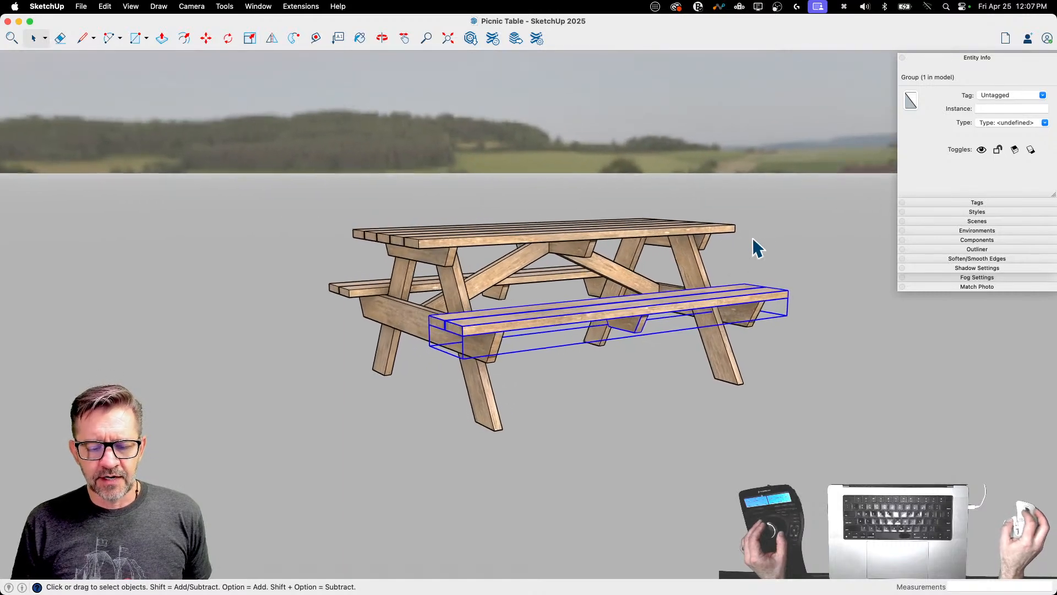
{"action": "left_click", "coordinate": [813, 236]}
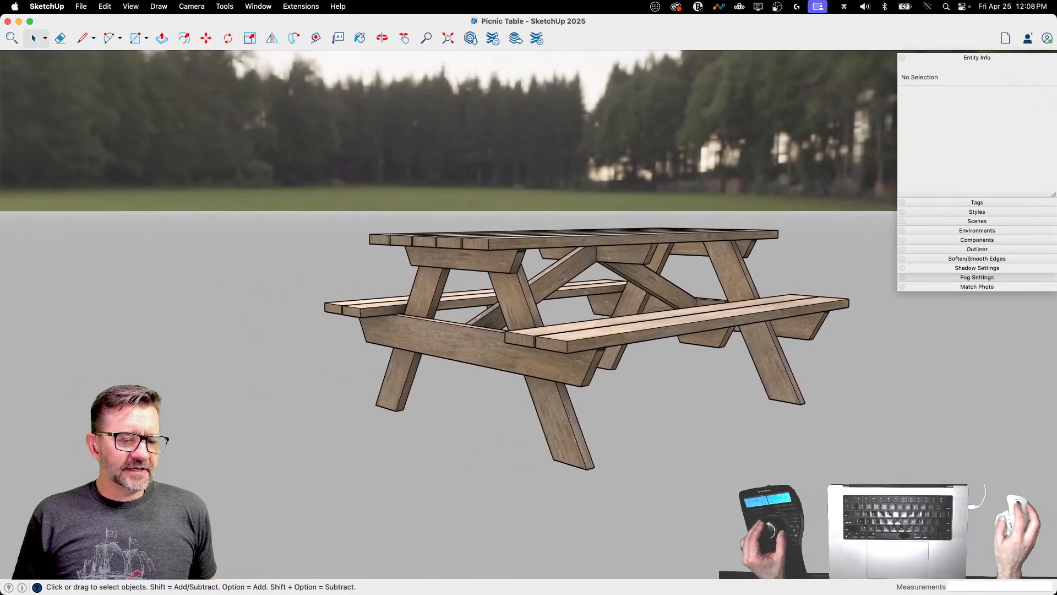
Step: Open the Generate Report template manager and move its window beside the table so both are visible
{"action": "left_click", "coordinate": [83, 6]}
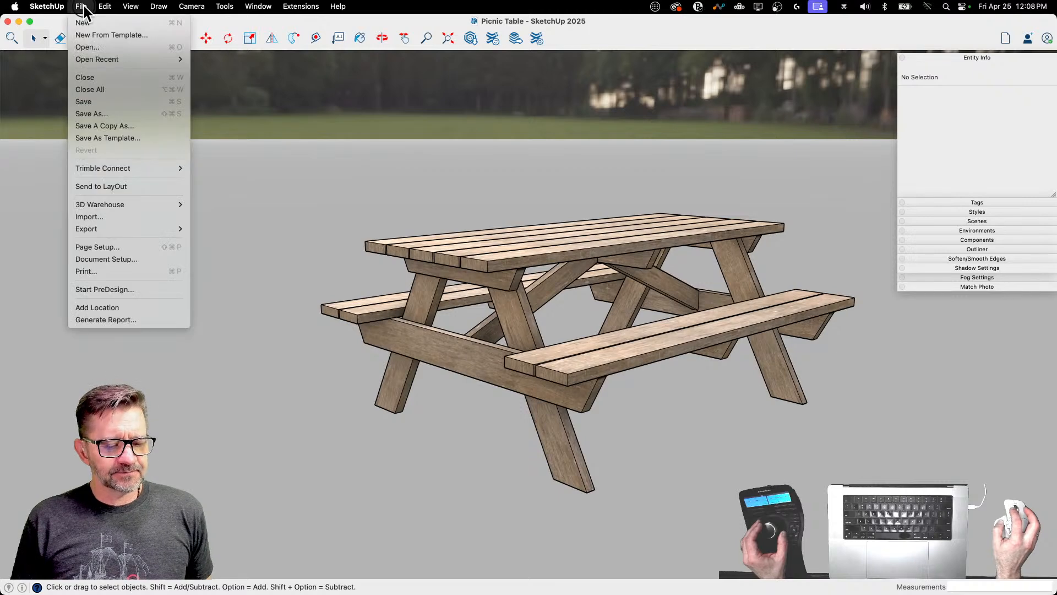
{"action": "left_click", "coordinate": [98, 319]}
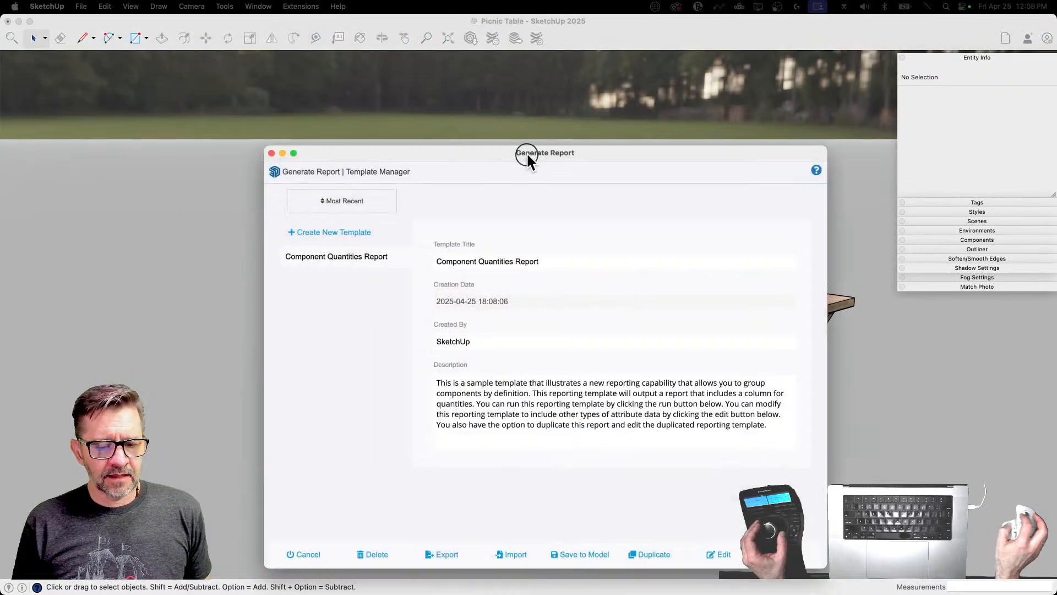
{"action": "left_click_drag", "start_coordinate": [528, 154], "coordinate": [312, 88]}
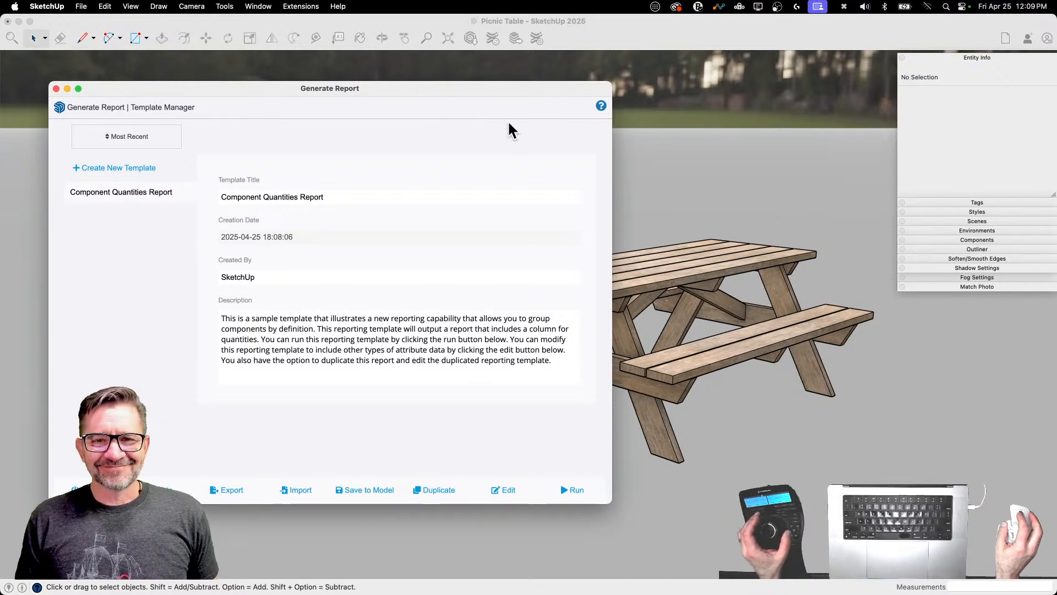
{"action": "left_click_drag", "start_coordinate": [460, 96], "coordinate": [417, 70]}
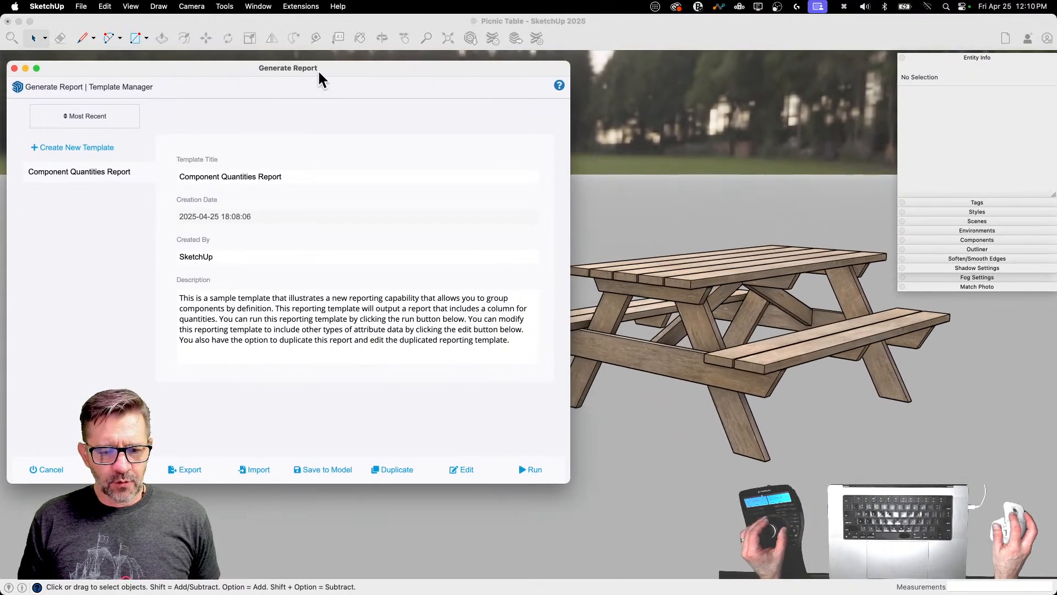
{"action": "left_click_drag", "start_coordinate": [331, 69], "coordinate": [356, 78]}
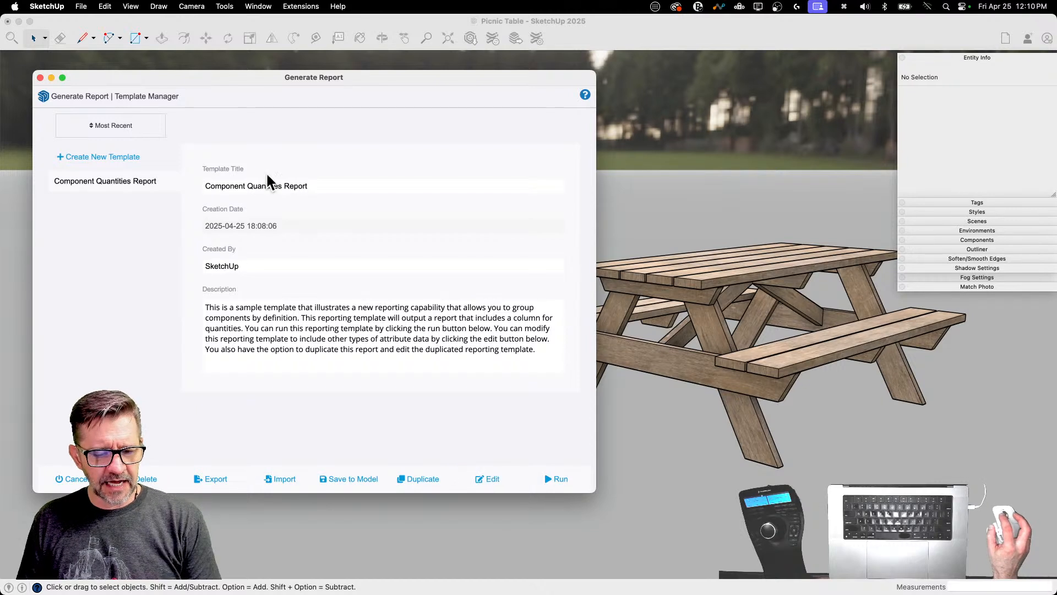
Step: Rename the Component Quantities Report template to Table Cut List and open it for editing
{"action": "triple_click", "coordinate": [256, 185]}
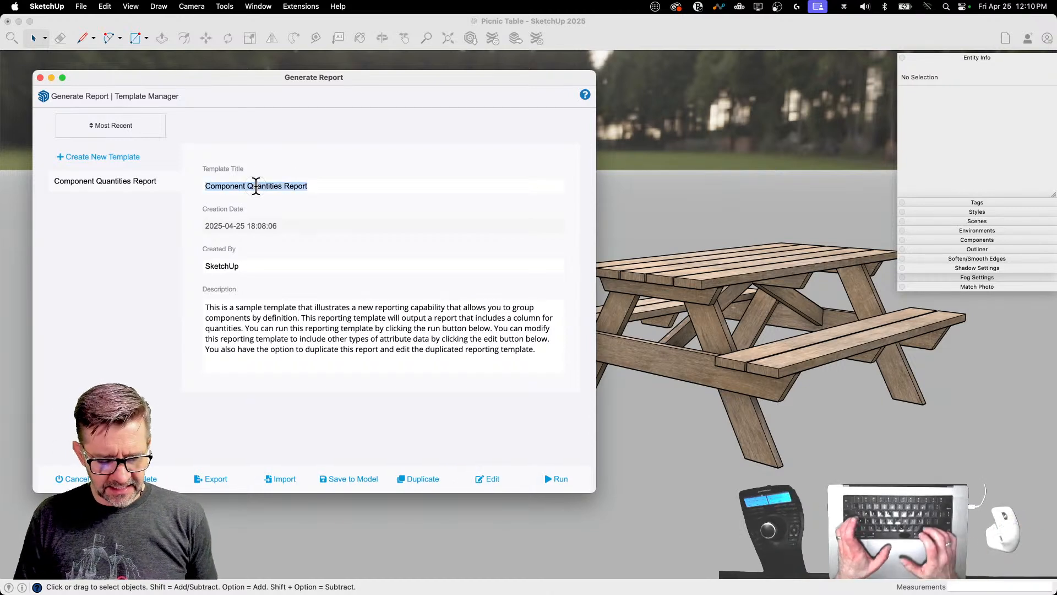
{"action": "type", "text": "T"}
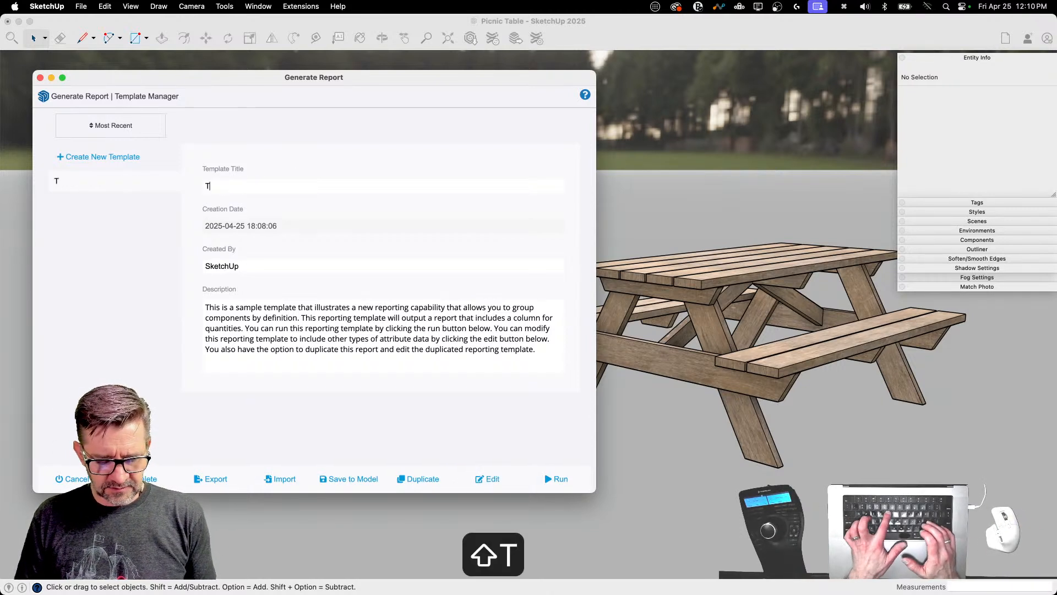
{"action": "type", "text": "able Cut List"}
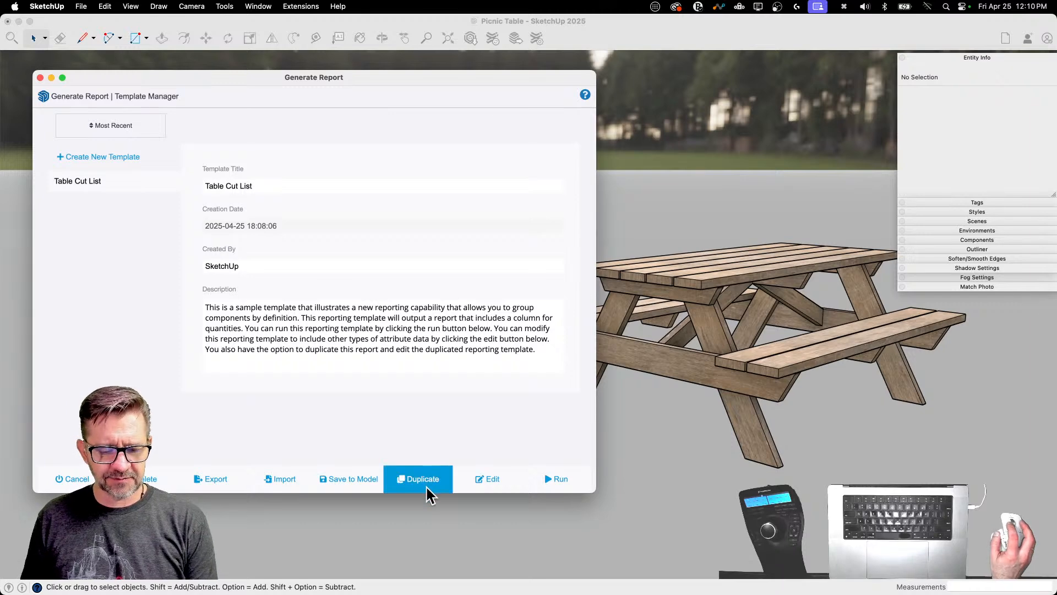
{"action": "left_click", "coordinate": [478, 491]}
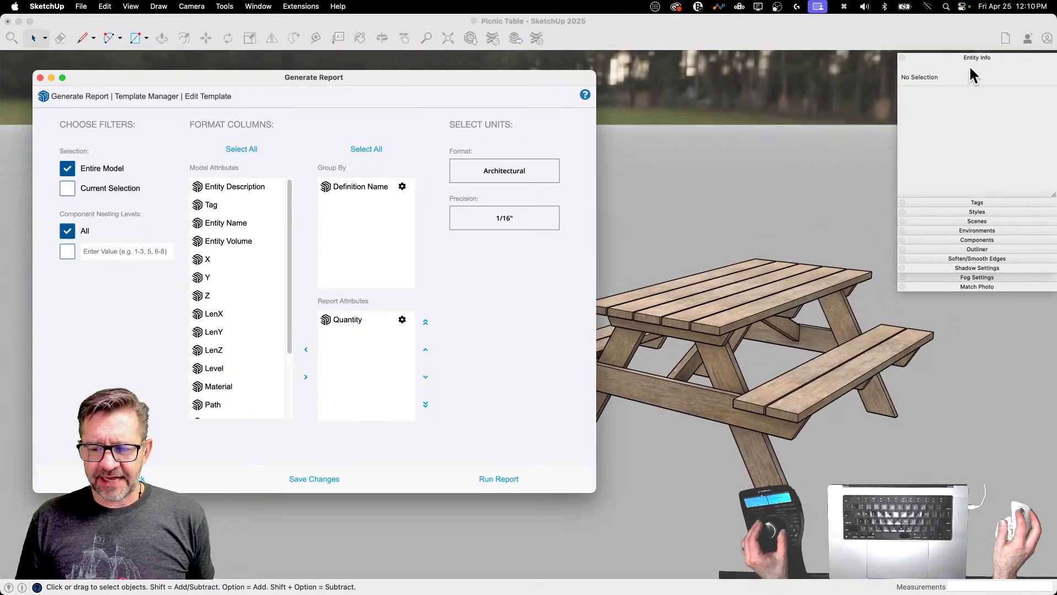
Step: Collapse the entity information, set the report filter to Current Selection and select the entire picnic table
{"action": "left_click", "coordinate": [970, 59]}
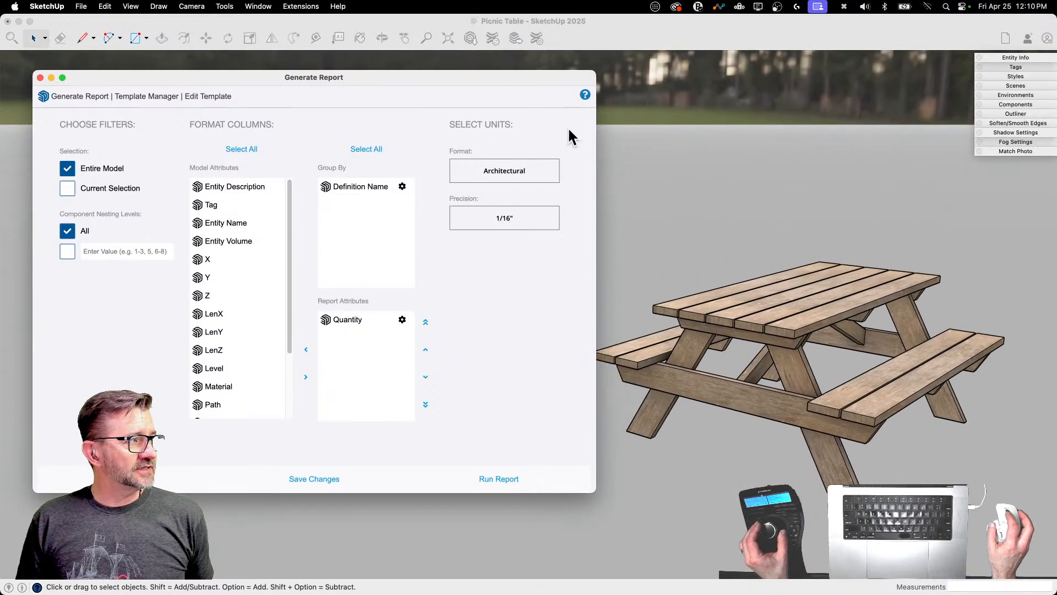
{"action": "left_click_drag", "start_coordinate": [507, 83], "coordinate": [521, 83]}
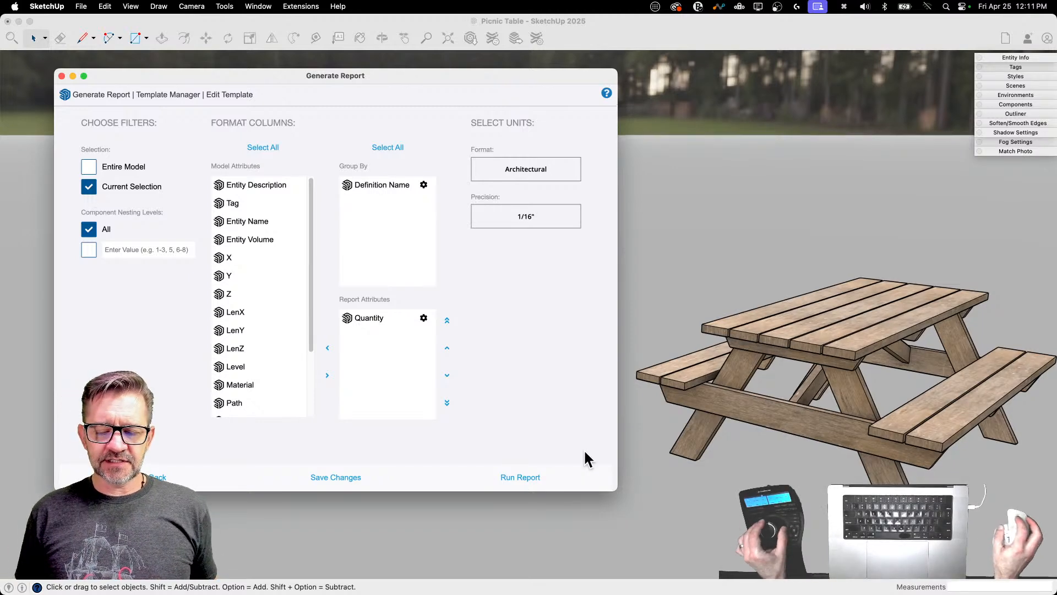
{"action": "left_click", "coordinate": [986, 232]}
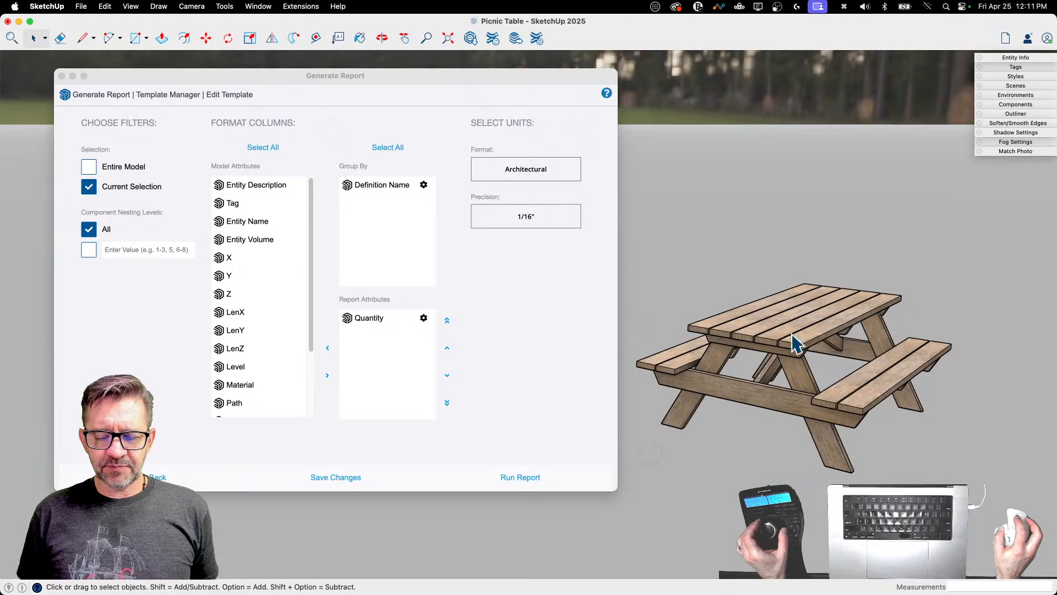
{"action": "left_click_drag", "start_coordinate": [775, 380], "coordinate": [648, 487]}
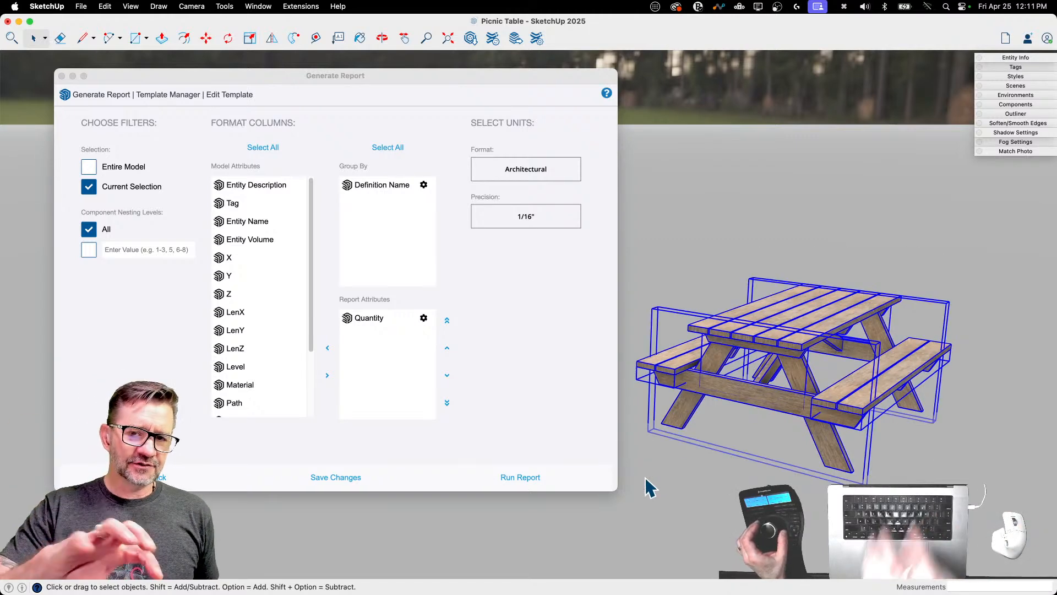
{"action": "scroll", "coordinate": [645, 477], "scroll_direction": "down", "scroll_amount": 1}
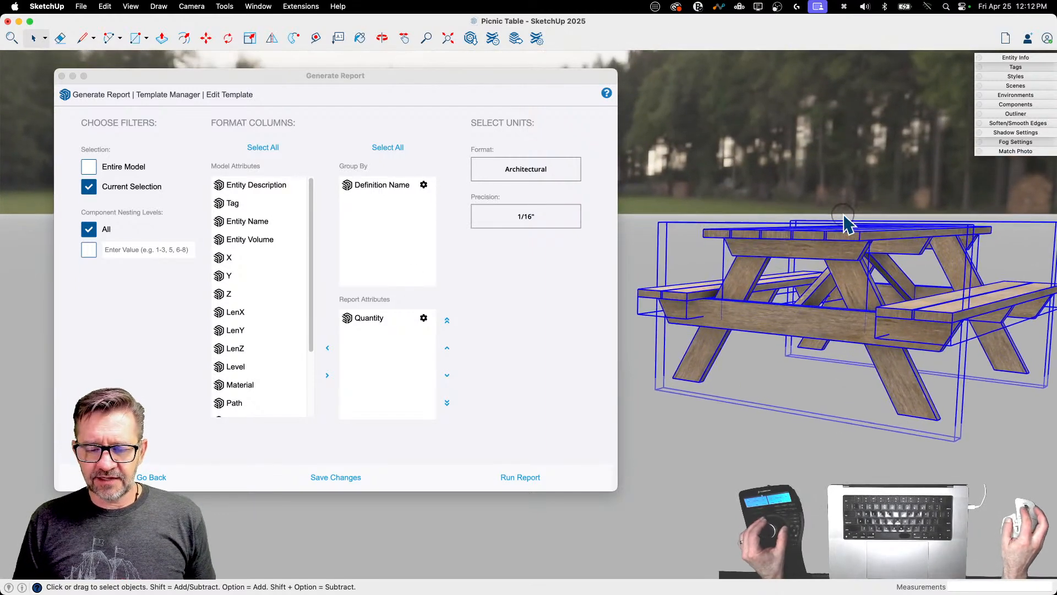
Step: Examine the table's top-level groups by selecting the end frames, tabletop, center brace and benches individually
{"action": "left_click", "coordinate": [845, 215]}
{"action": "left_click", "coordinate": [811, 251]}
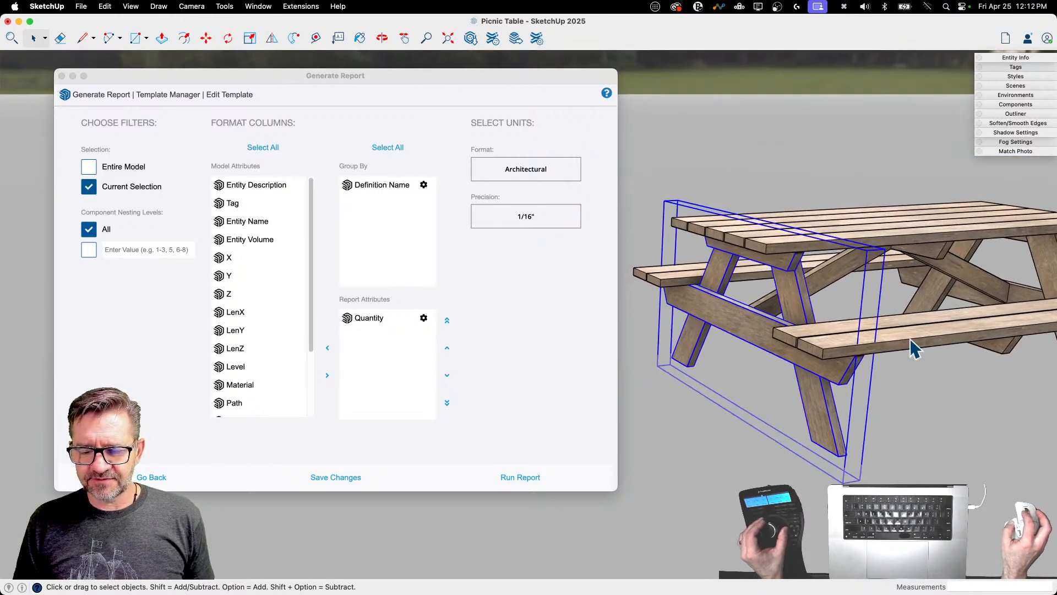
{"action": "left_click", "coordinate": [897, 335]}
{"action": "left_click", "coordinate": [852, 244]}
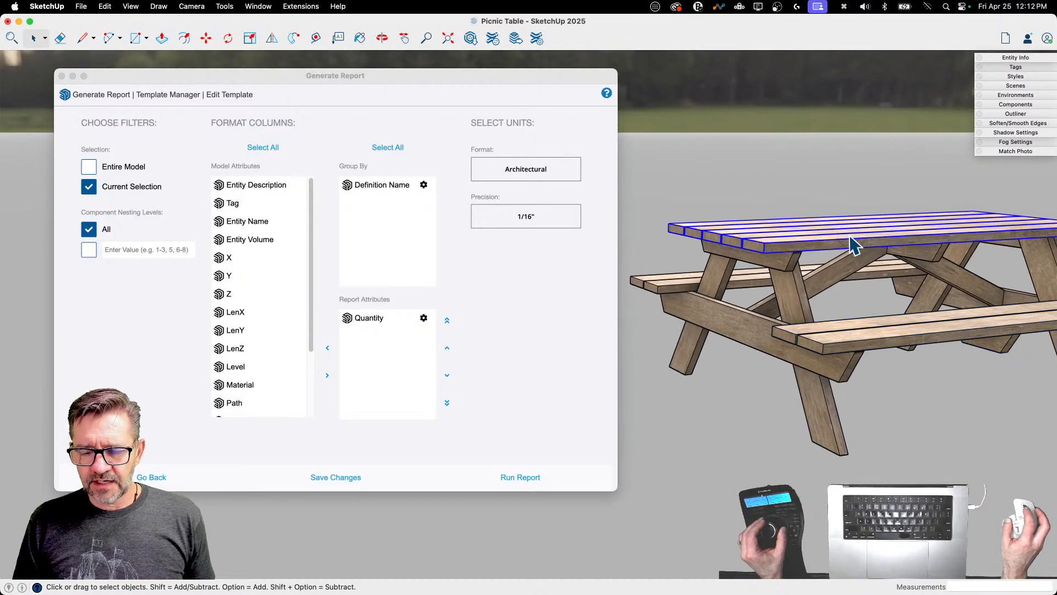
{"action": "left_click", "coordinate": [916, 267]}
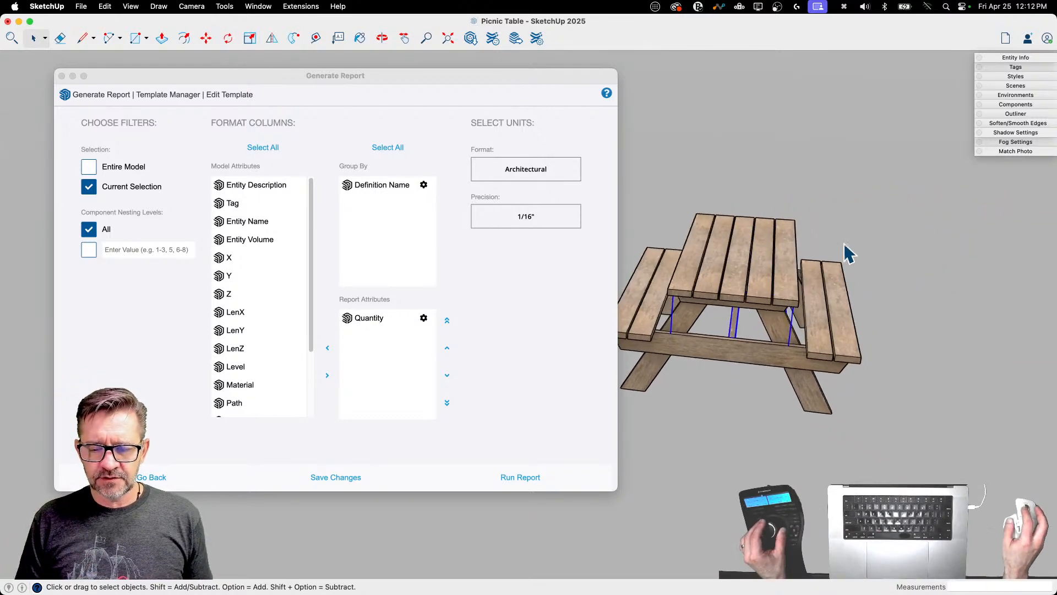
{"action": "left_click", "coordinate": [776, 305]}
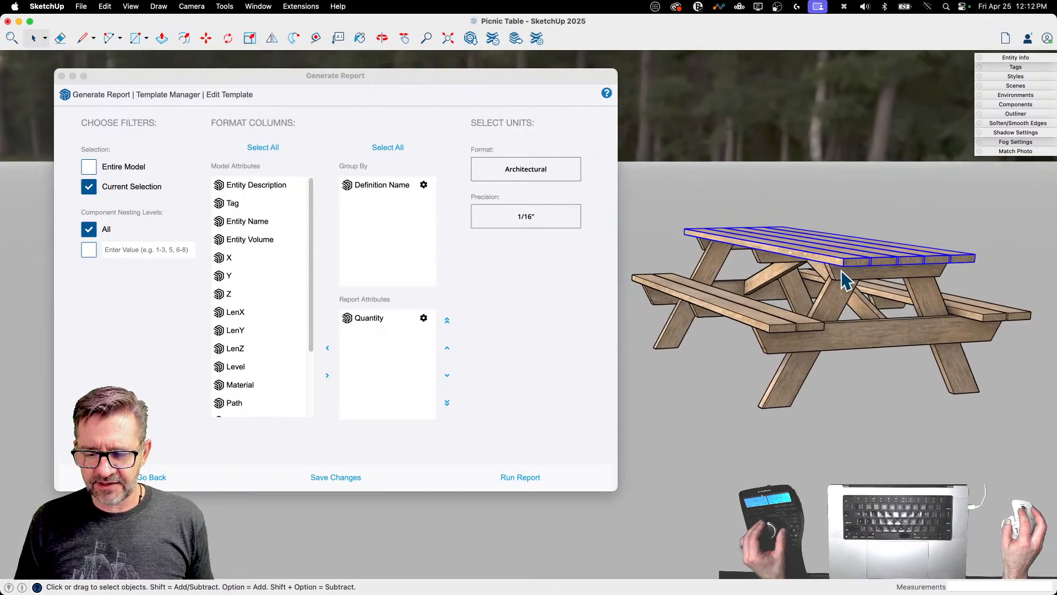
{"action": "left_click", "coordinate": [831, 291]}
{"action": "left_click", "coordinate": [711, 289]}
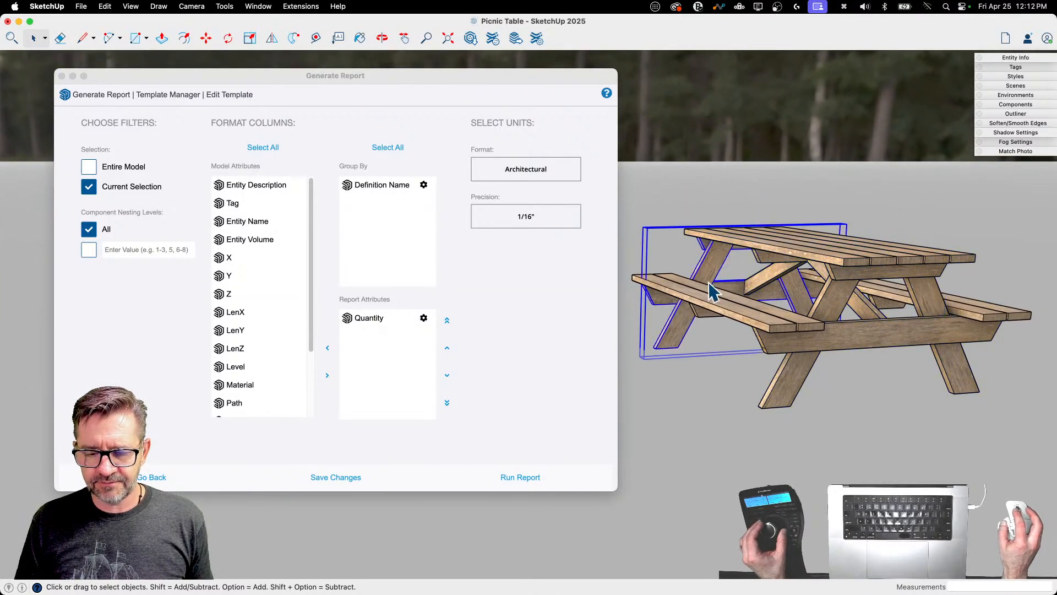
{"action": "left_click", "coordinate": [704, 307]}
{"action": "left_click", "coordinate": [963, 326]}
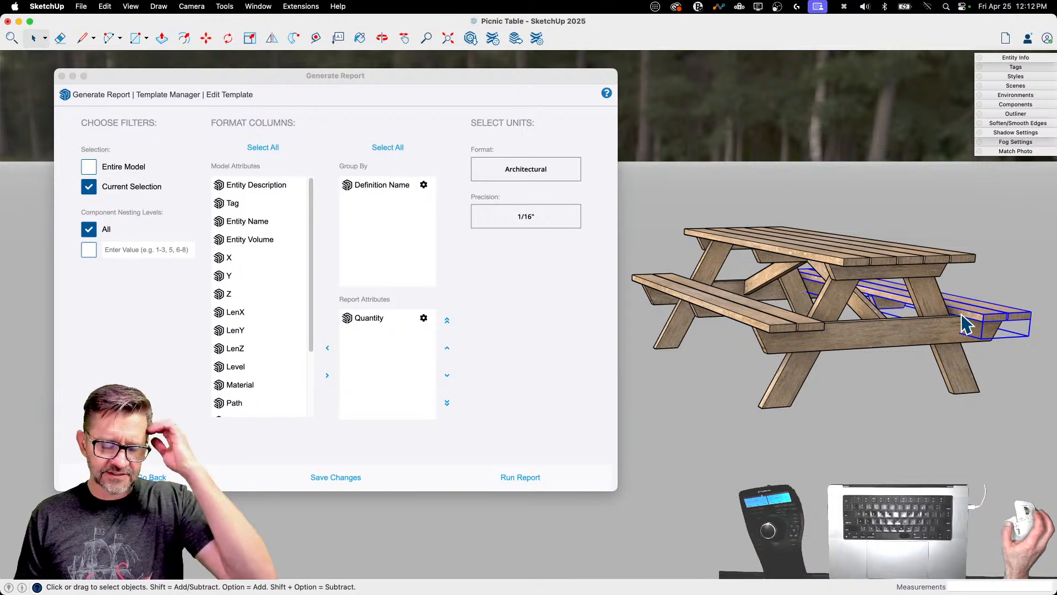
Step: Limit the report's component nesting levels to level 1 instead of All
{"action": "left_click", "coordinate": [88, 251]}
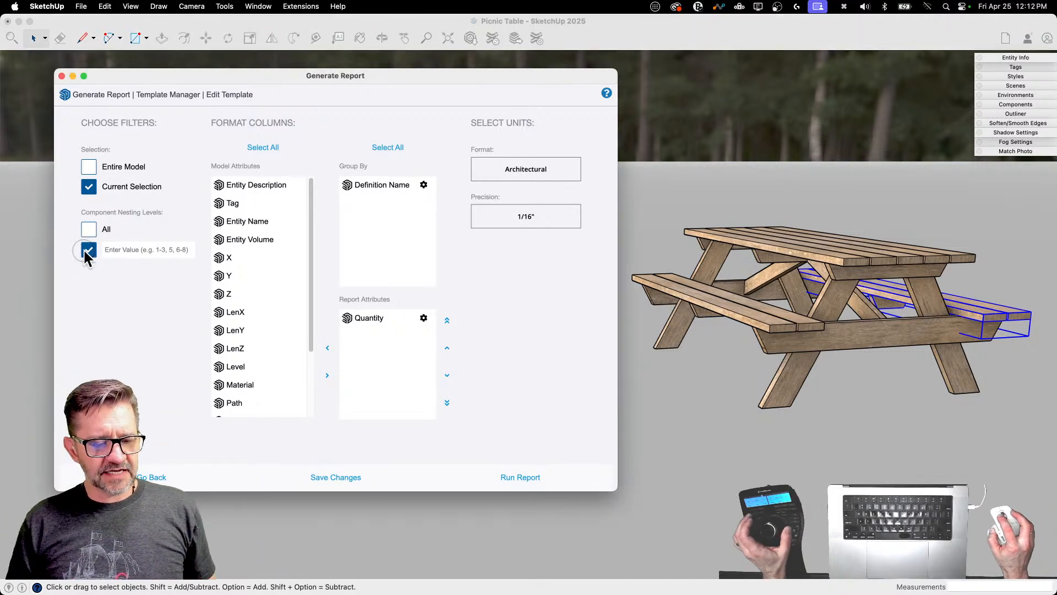
{"action": "left_click", "coordinate": [115, 250]}
{"action": "type", "text": "1"}
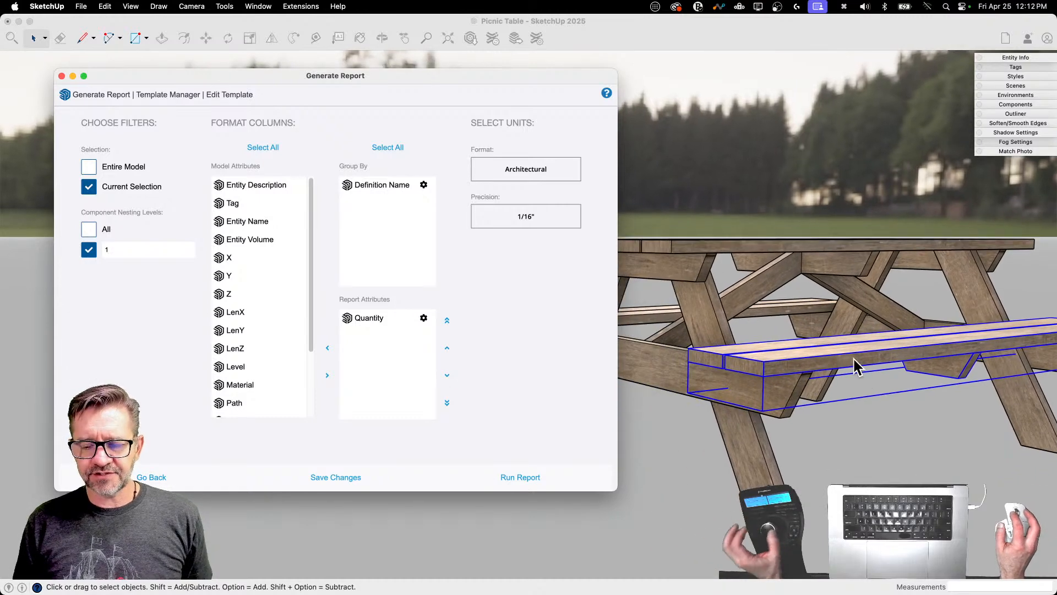
Step: Examine the individual boards nested inside the bench, tabletop, end frame and center brace groups
{"action": "double_click", "coordinate": [853, 358]}
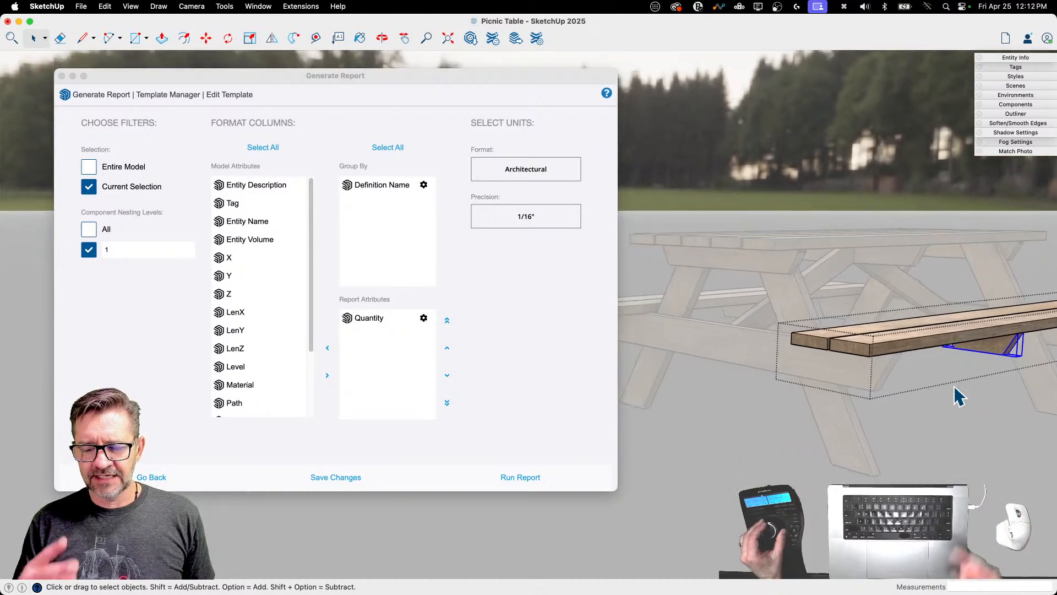
{"action": "left_click", "coordinate": [935, 377]}
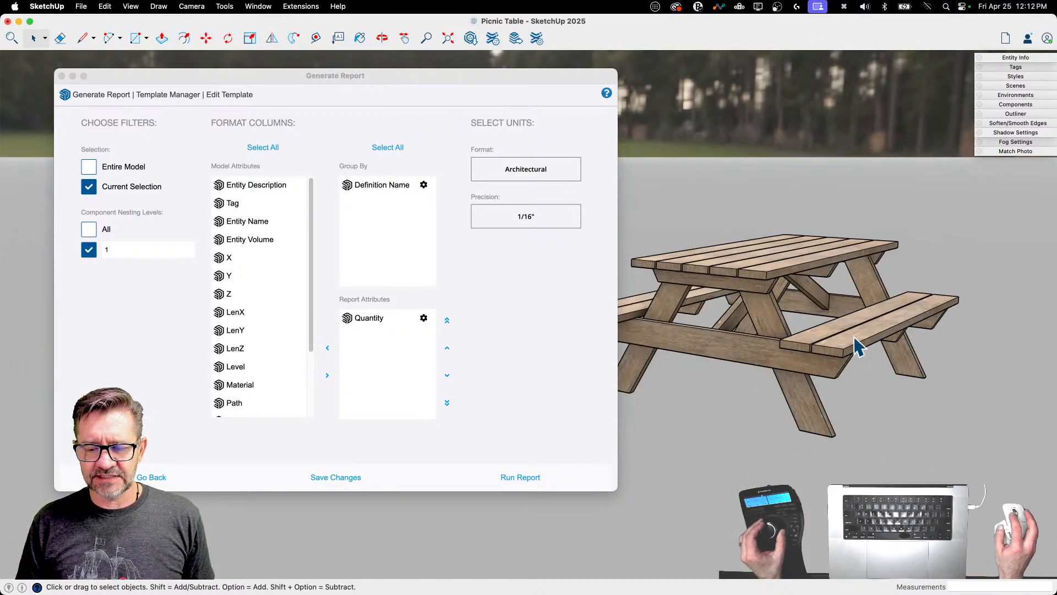
{"action": "double_click", "coordinate": [744, 279]}
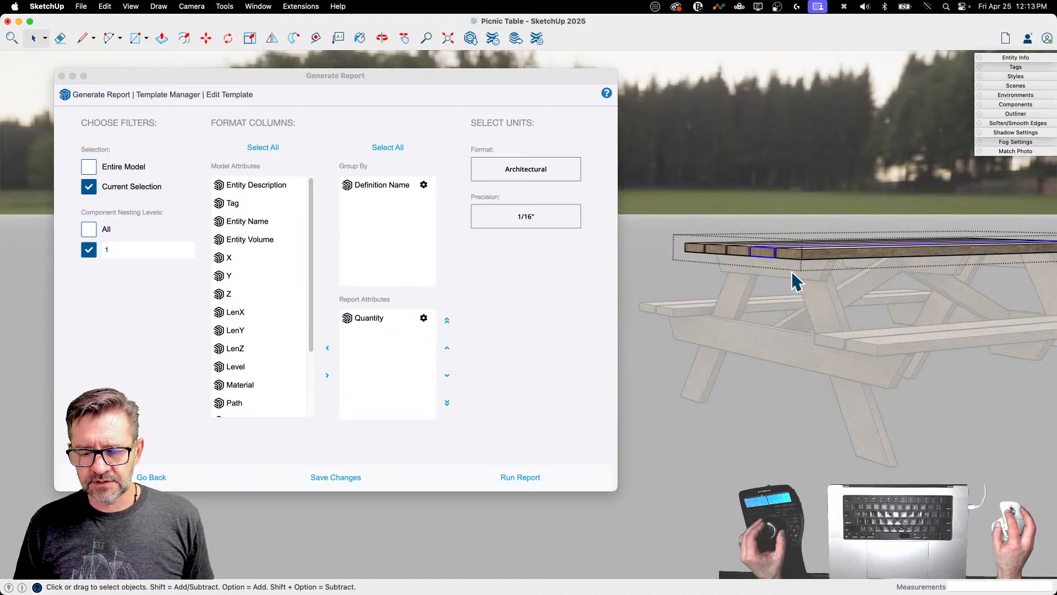
{"action": "double_click", "coordinate": [793, 274]}
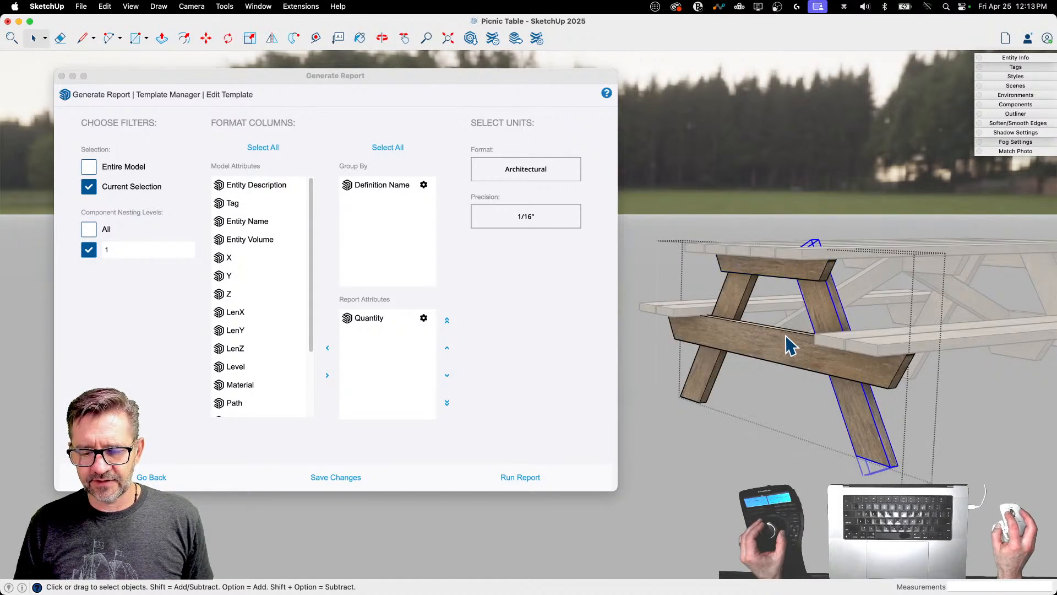
{"action": "double_click", "coordinate": [873, 272]}
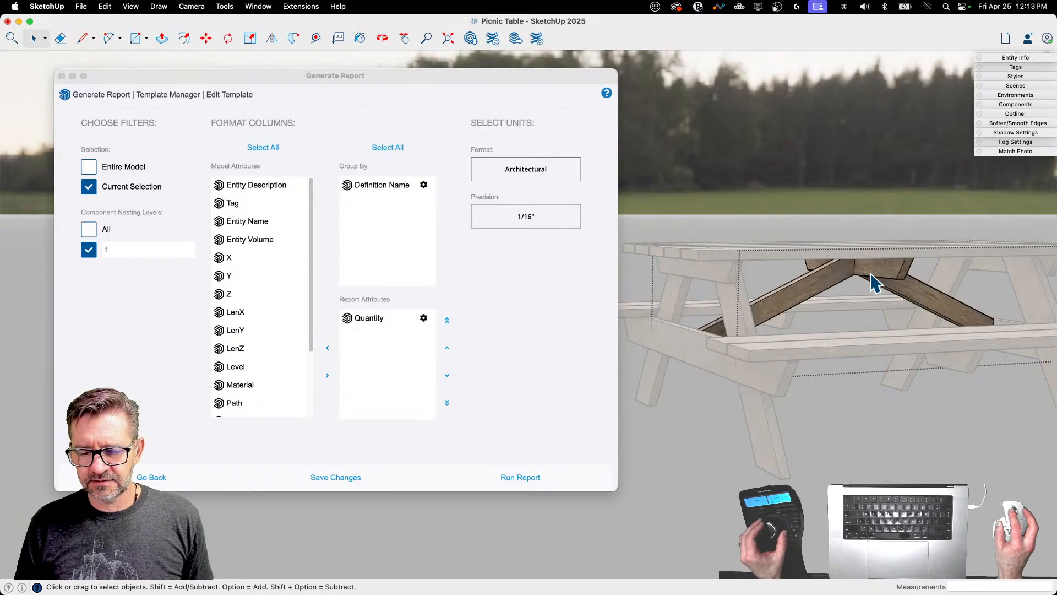
{"action": "left_click", "coordinate": [851, 311]}
{"action": "left_click", "coordinate": [880, 404]}
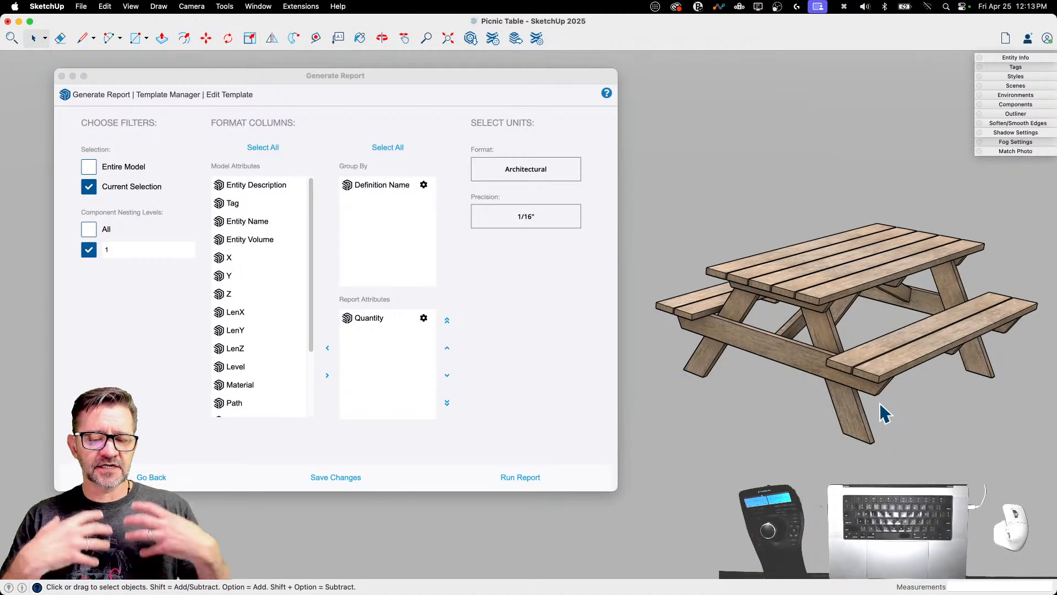
Step: Set the report's component nesting levels to 2 and look through the available model attributes
{"action": "left_click", "coordinate": [110, 250]}
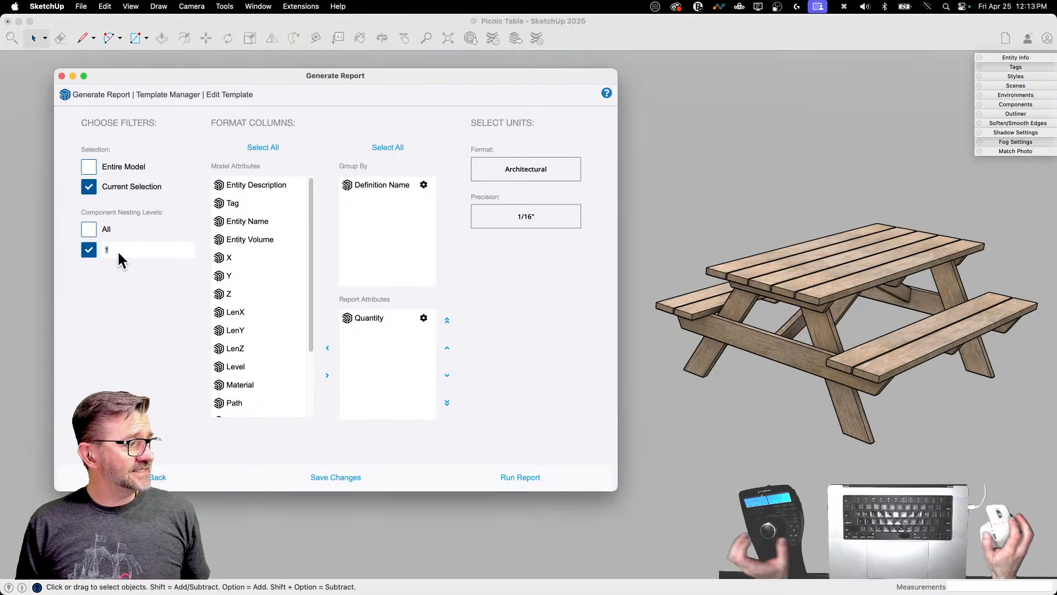
{"action": "key", "text": "BackSpace"}
{"action": "type", "text": "2"}
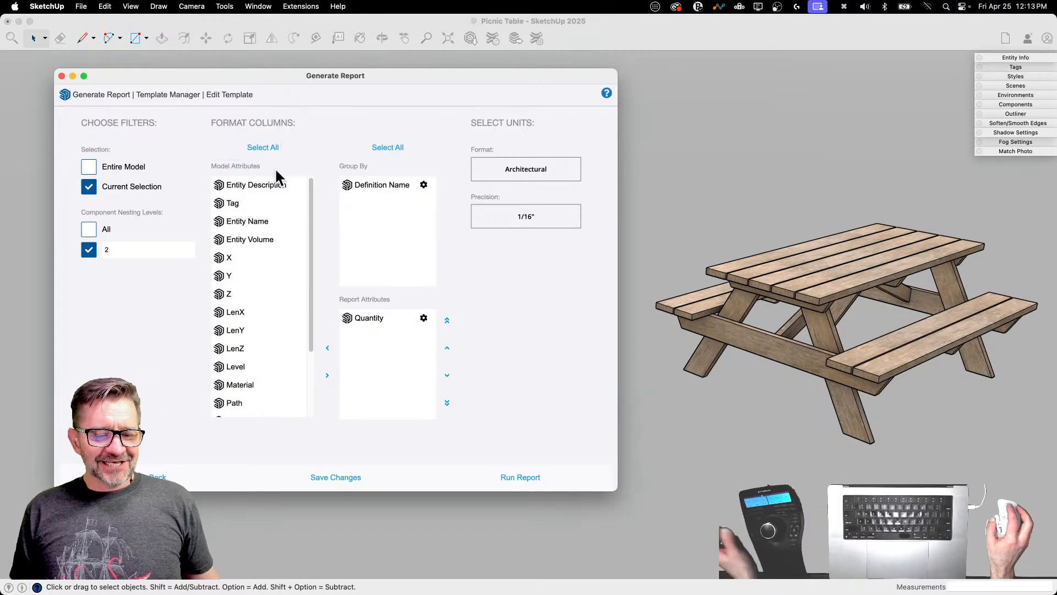
{"action": "scroll", "coordinate": [272, 191], "scroll_direction": "down", "scroll_amount": 3}
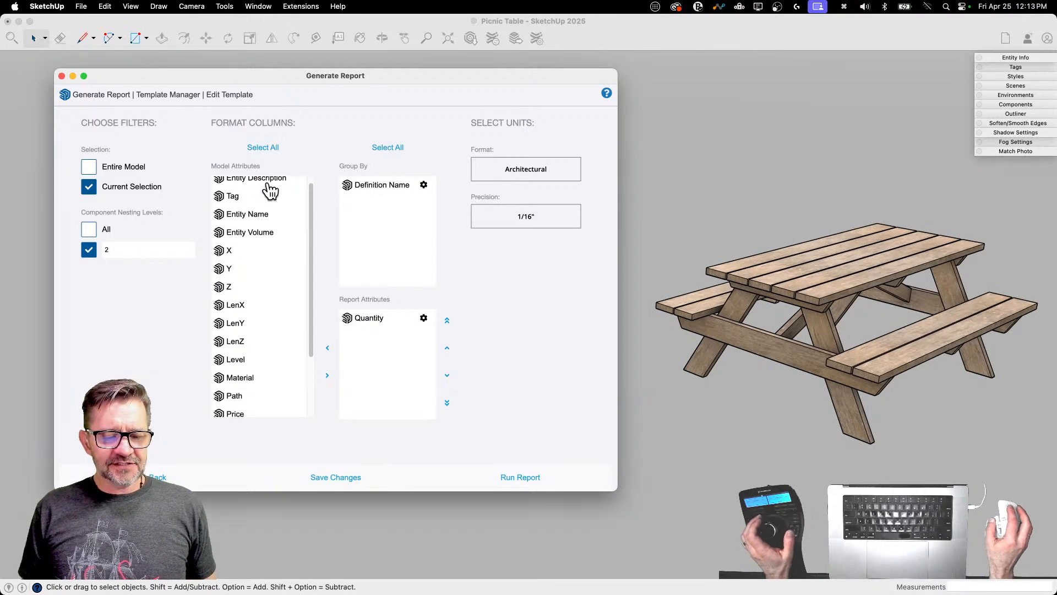
{"action": "scroll", "coordinate": [256, 330], "scroll_direction": "up", "scroll_amount": 3}
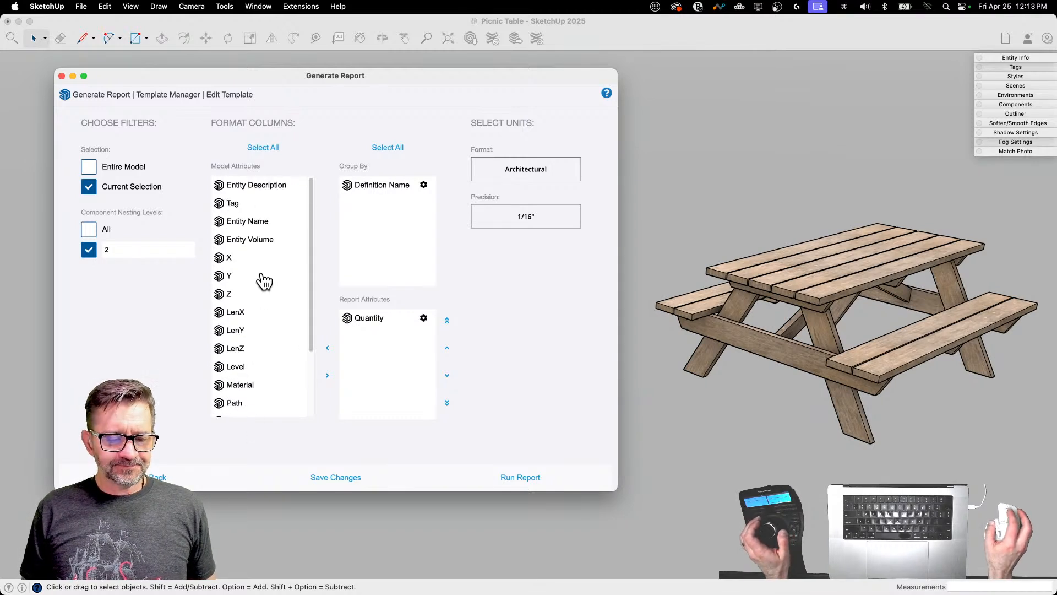
{"action": "scroll", "coordinate": [256, 346], "scroll_direction": "down", "scroll_amount": 5}
{"action": "scroll", "coordinate": [253, 349], "scroll_direction": "up", "scroll_amount": 5}
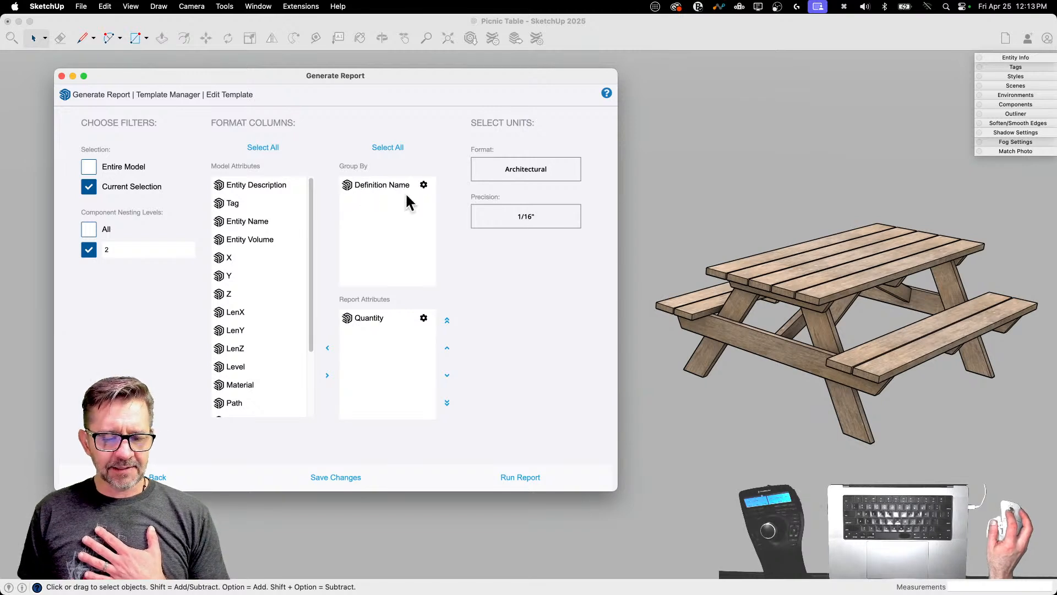
Step: Check the entity information of a tabletop board and of the end frame's long crosspiece and leg for their component definition names
{"action": "left_click", "coordinate": [845, 287]}
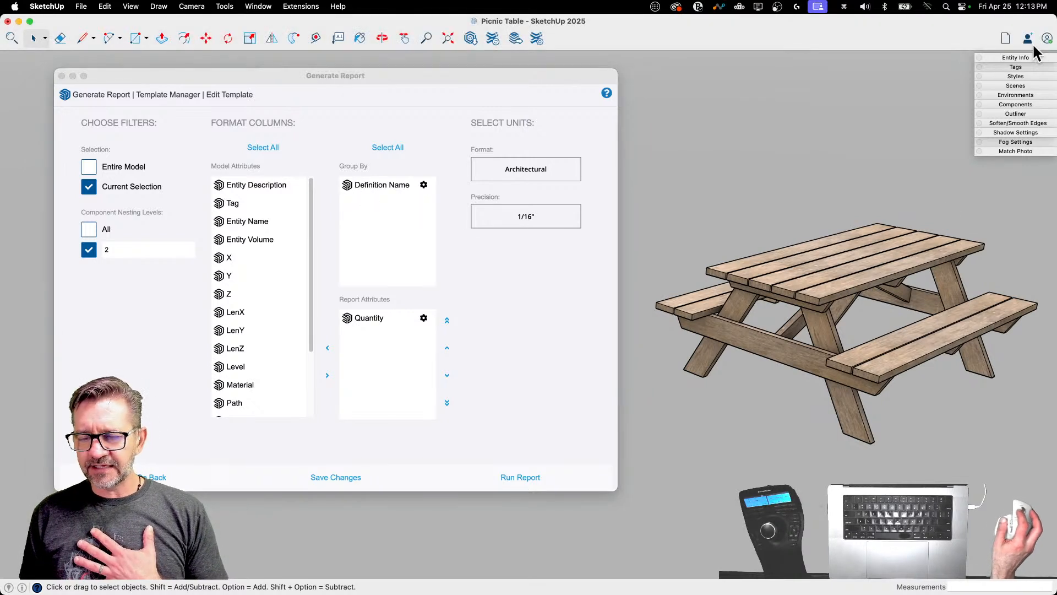
{"action": "left_click", "coordinate": [1022, 57]}
{"action": "double_click", "coordinate": [836, 297]}
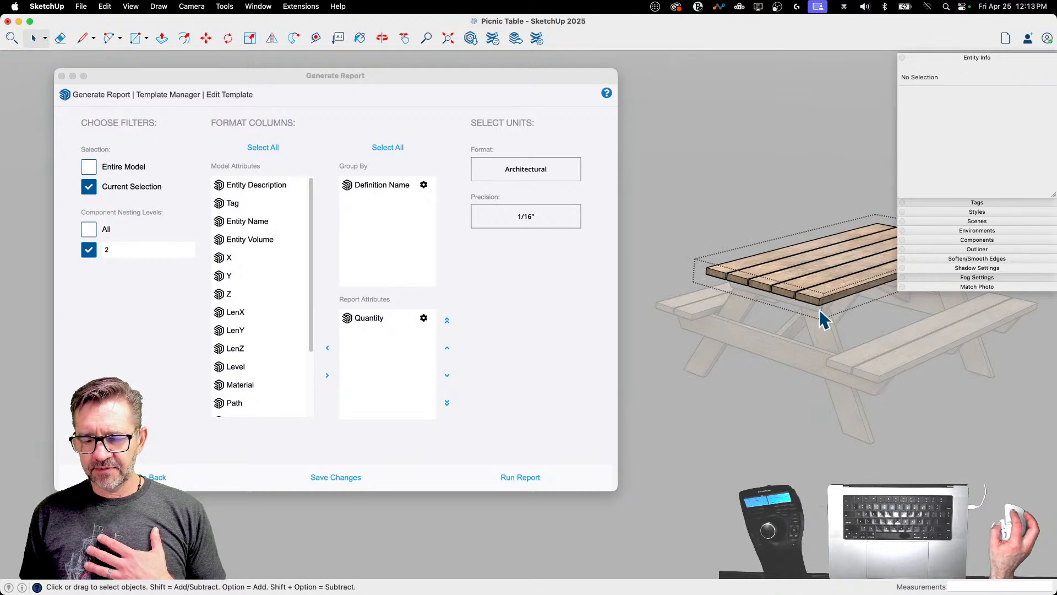
{"action": "left_click", "coordinate": [818, 305]}
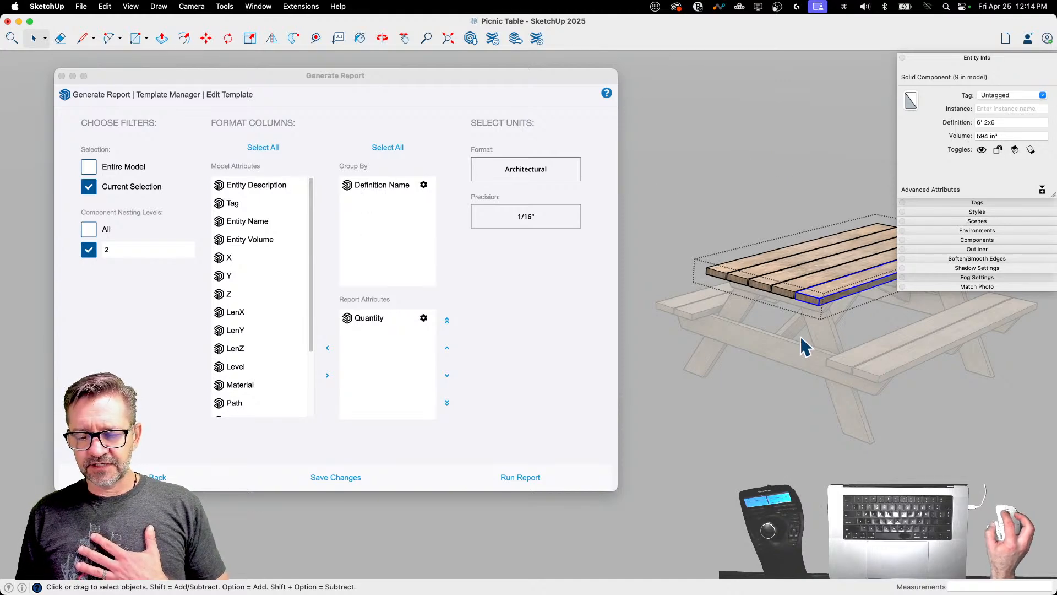
{"action": "double_click", "coordinate": [799, 355]}
{"action": "left_click", "coordinate": [795, 350]}
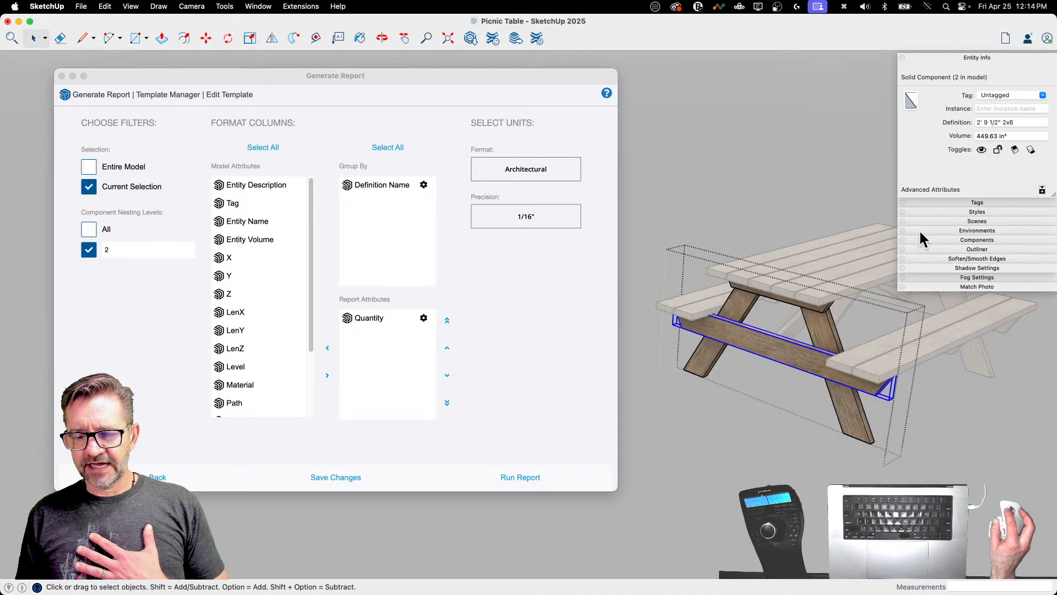
{"action": "left_click", "coordinate": [825, 334]}
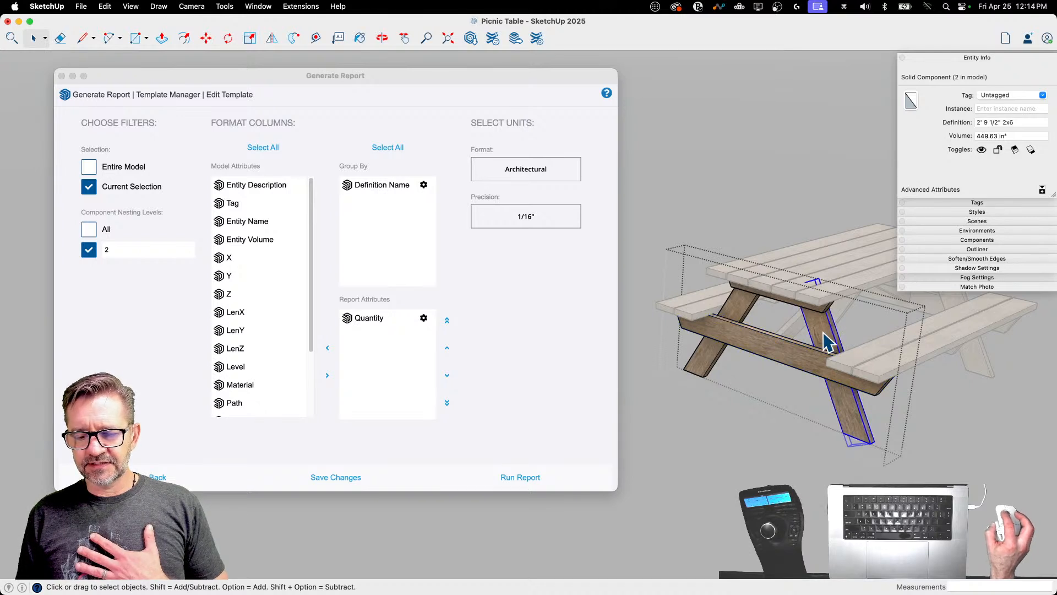
{"action": "left_click", "coordinate": [797, 304]}
{"action": "left_click", "coordinate": [758, 139]}
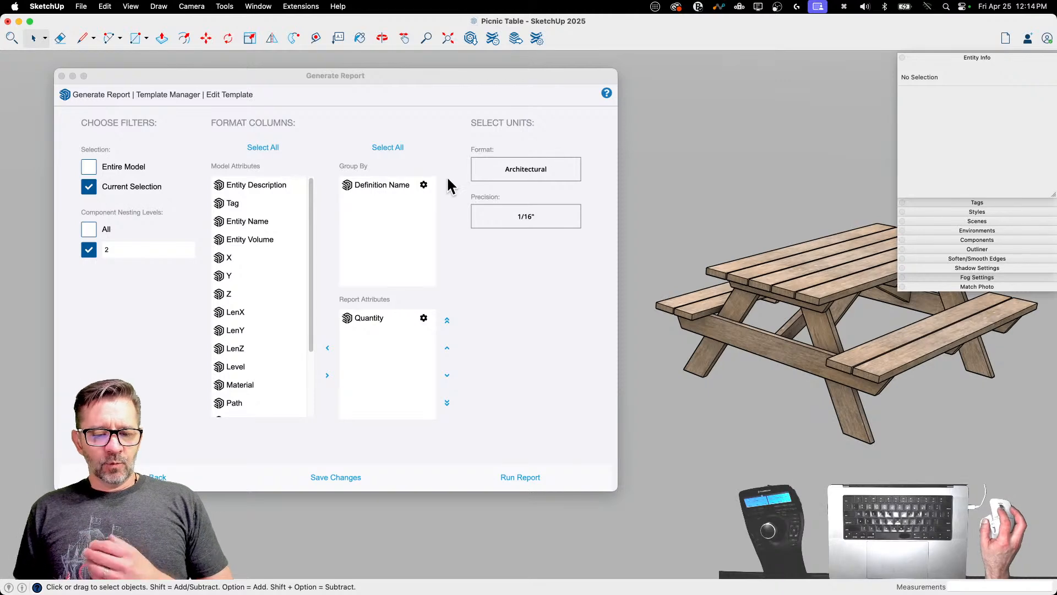
Step: Review the available unit formats and precision options for the report without changing them
{"action": "left_click", "coordinate": [497, 172]}
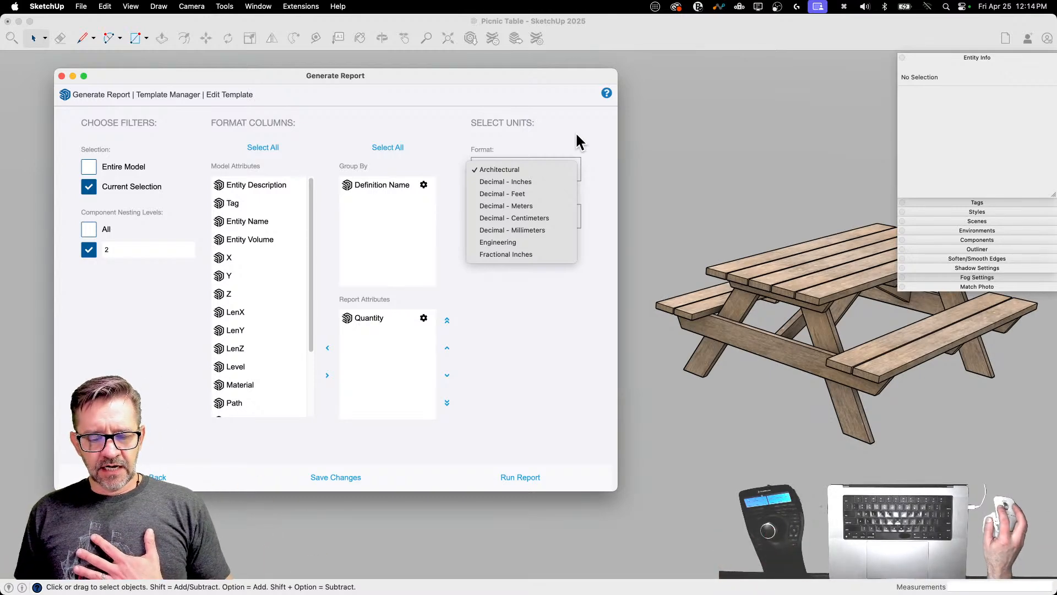
{"action": "left_click", "coordinate": [564, 141]}
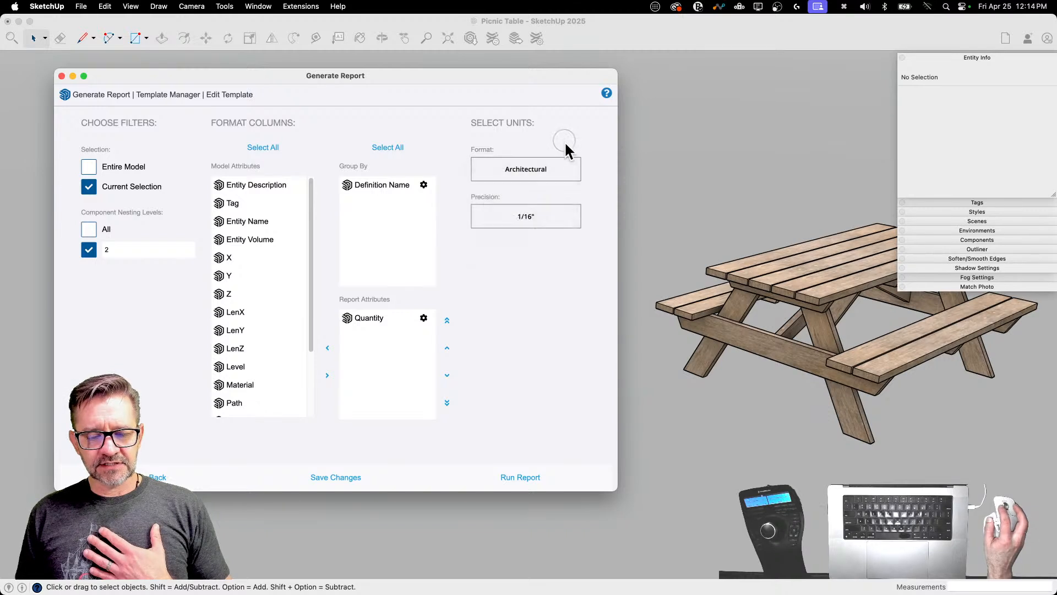
{"action": "left_click", "coordinate": [566, 224]}
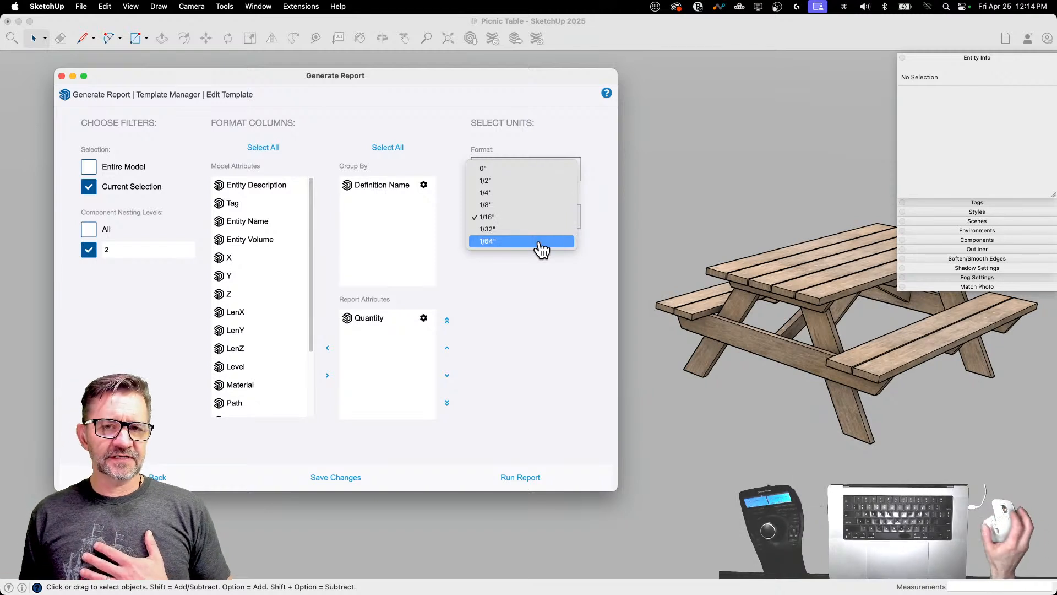
{"action": "left_click", "coordinate": [604, 223]}
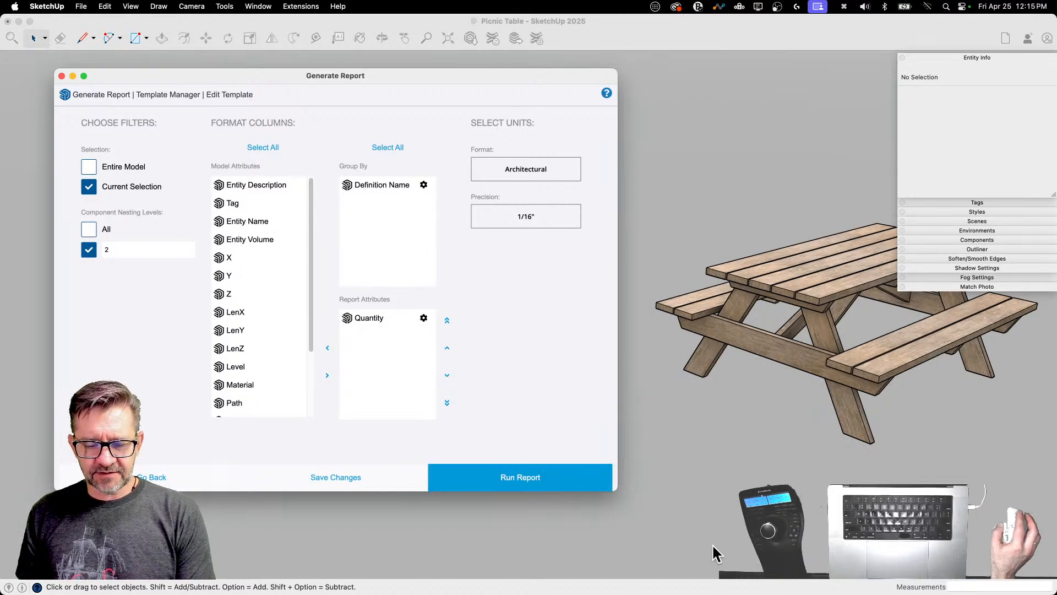
Step: Select the entire picnic table and run the Table Cut List report on it
{"action": "scroll", "coordinate": [712, 545], "scroll_direction": "down", "scroll_amount": 3}
{"action": "left_click", "coordinate": [643, 242]}
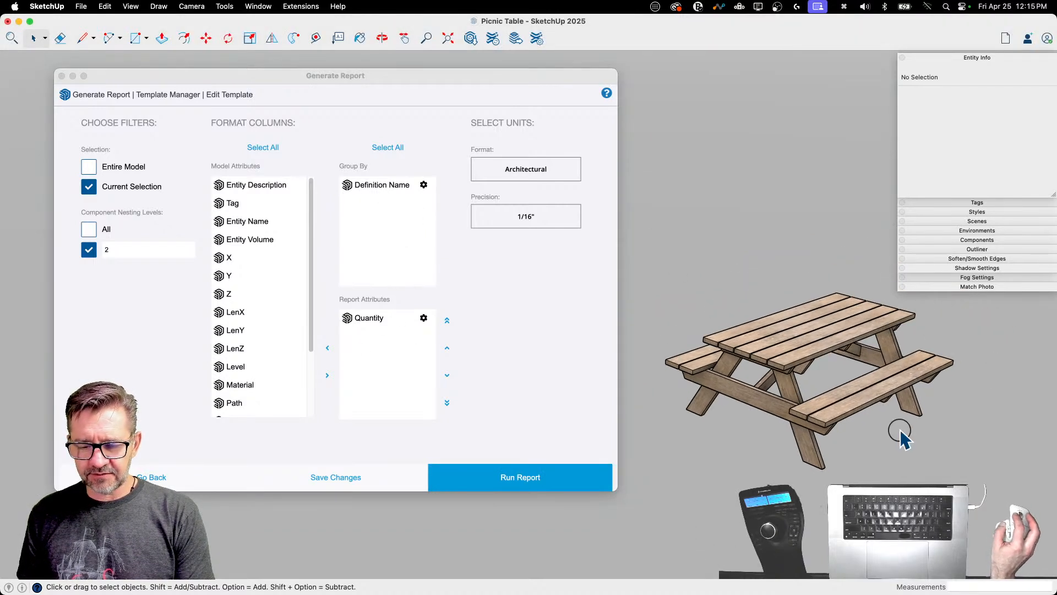
{"action": "mouse_move", "coordinate": [642, 235]}
{"action": "left_mouse_down"}
{"action": "mouse_move", "coordinate": [1032, 477]}
{"action": "mouse_move", "coordinate": [1008, 523]}
{"action": "left_mouse_up"}
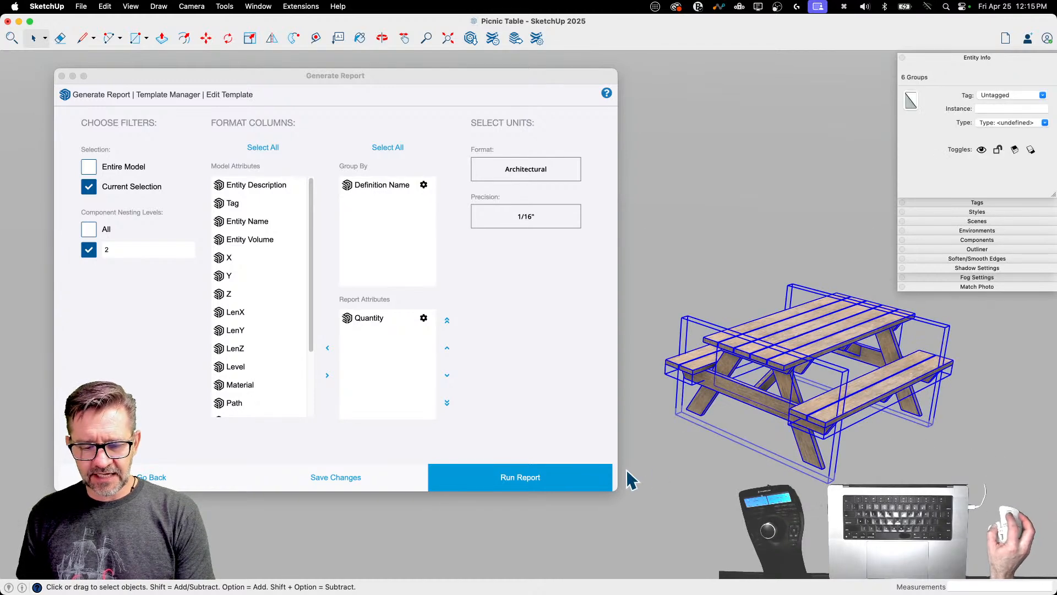
{"action": "left_click", "coordinate": [533, 479]}
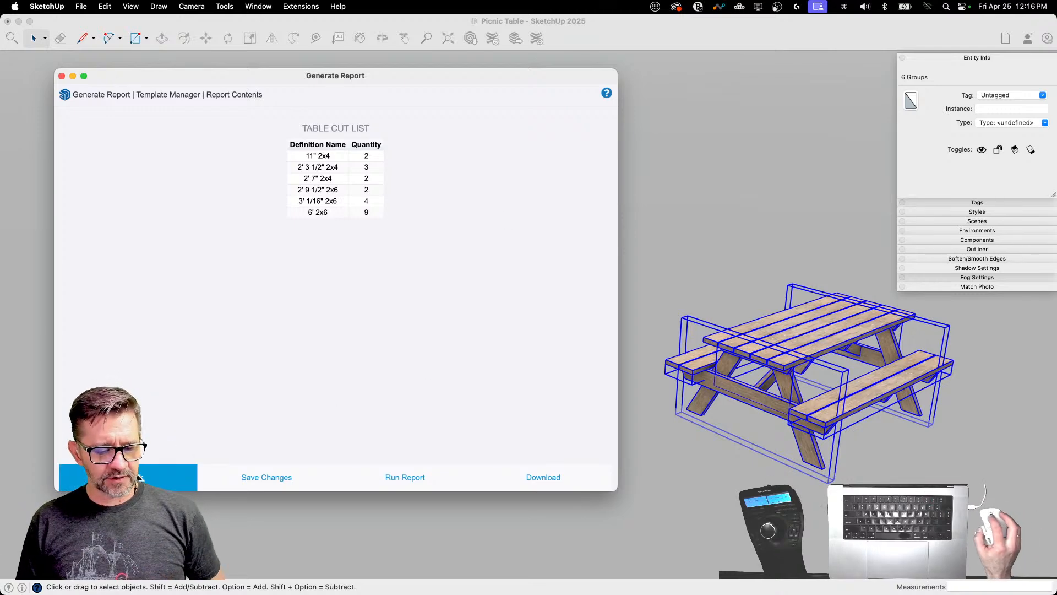
Step: Return to editing the template and group by Material, LenX, LenY and LenZ instead of Definition Name
{"action": "left_click", "coordinate": [128, 476]}
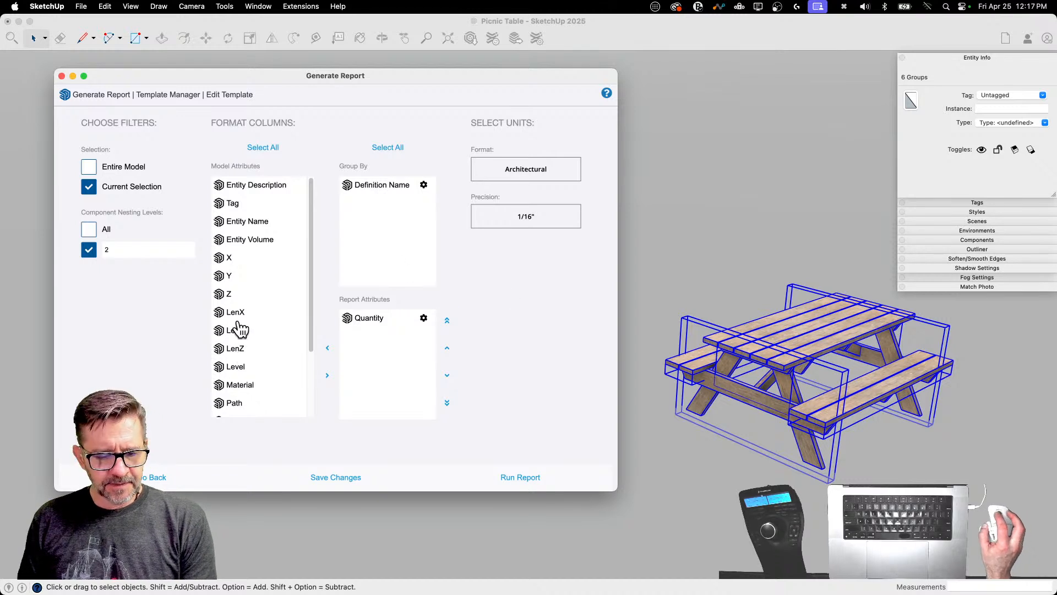
{"action": "left_click_drag", "start_coordinate": [236, 318], "coordinate": [352, 239]}
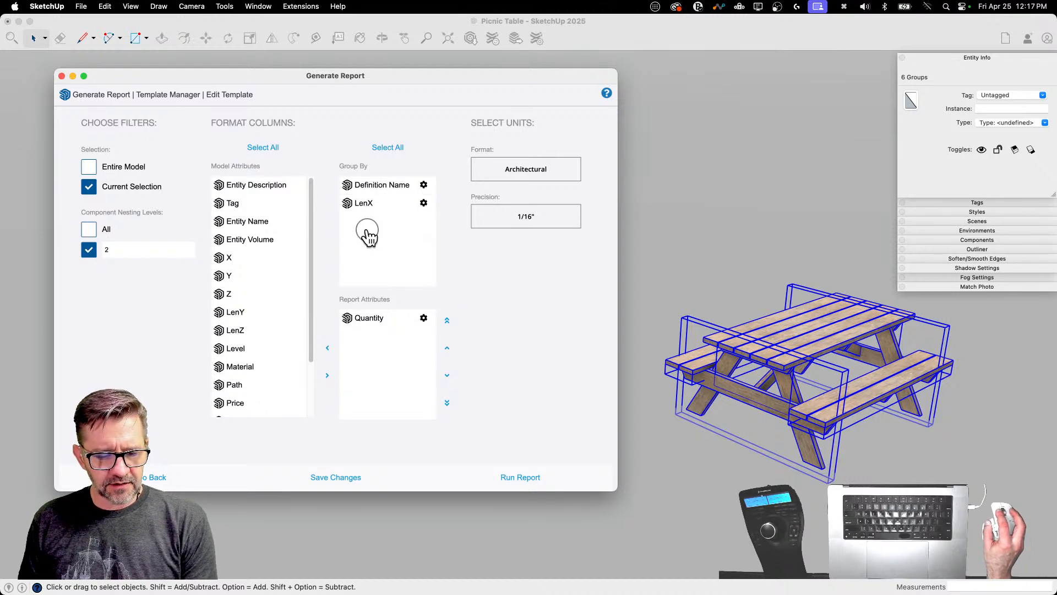
{"action": "left_click_drag", "start_coordinate": [251, 315], "coordinate": [366, 244]}
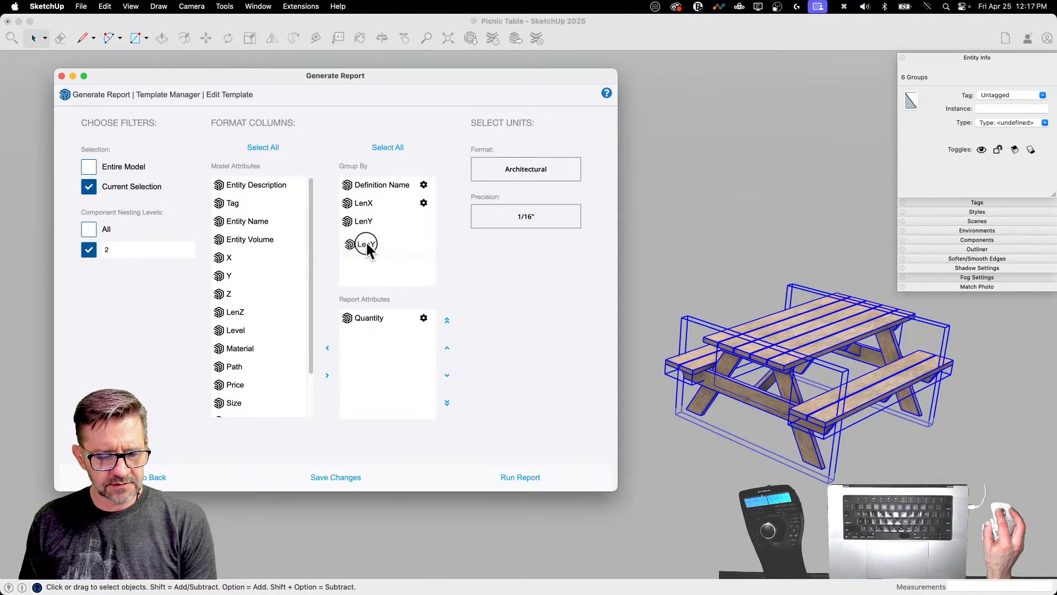
{"action": "left_click_drag", "start_coordinate": [235, 311], "coordinate": [356, 263]}
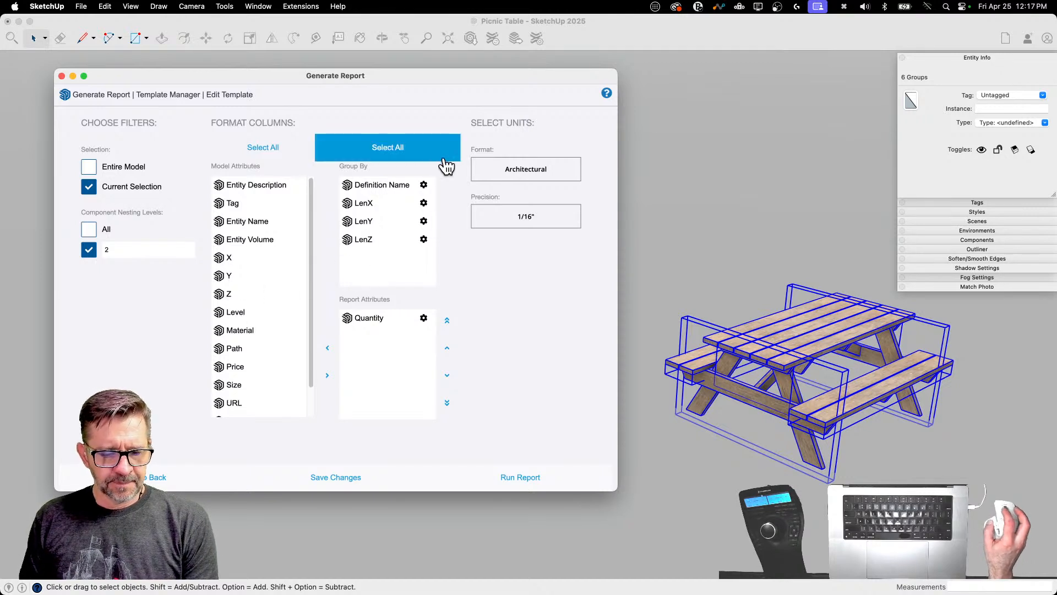
{"action": "left_click_drag", "start_coordinate": [381, 193], "coordinate": [253, 197]}
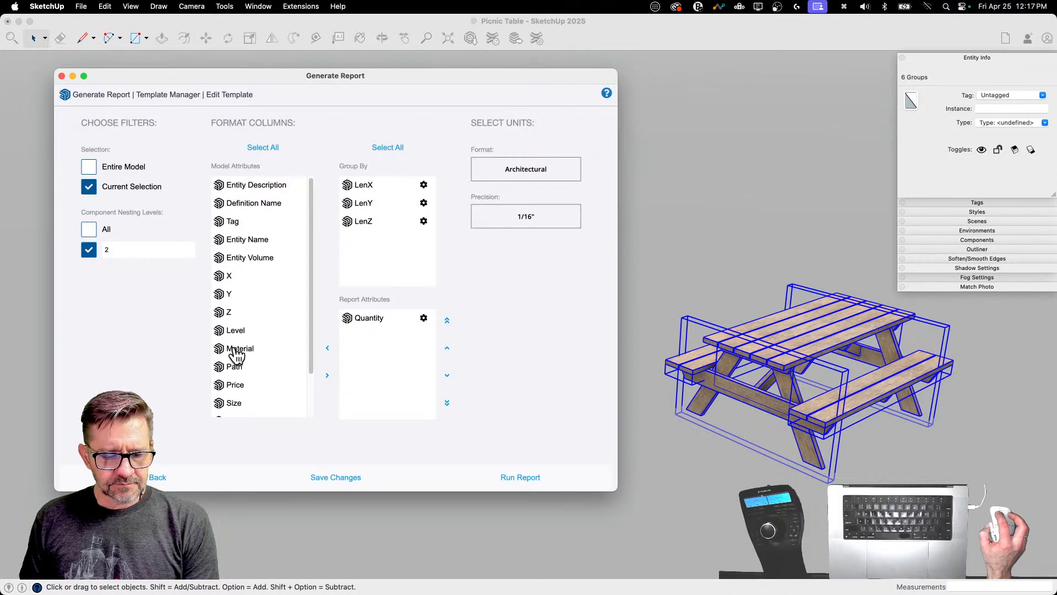
{"action": "left_click_drag", "start_coordinate": [235, 353], "coordinate": [371, 177]}
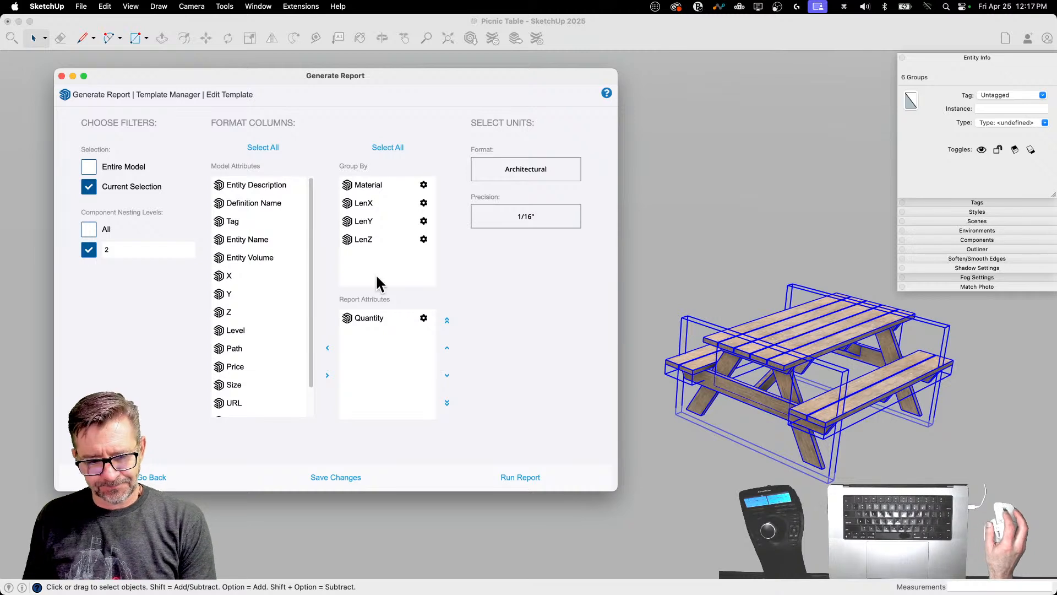
Step: Keep only LenX as the grouping, remove Material, move LenY and LenZ to the report attributes, and run the report
{"action": "left_click_drag", "start_coordinate": [380, 309], "coordinate": [375, 353]}
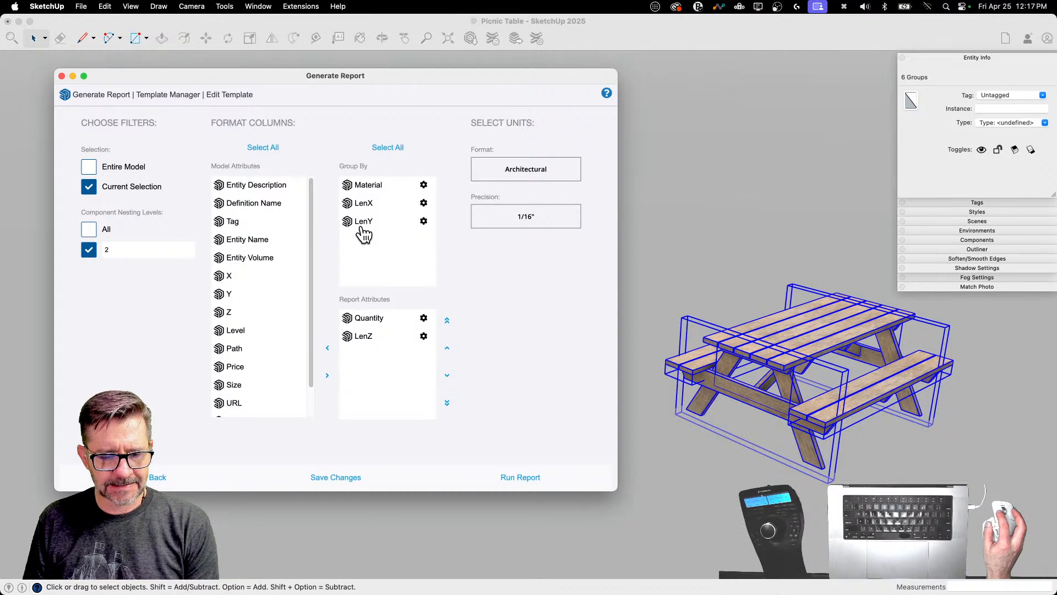
{"action": "left_click_drag", "start_coordinate": [363, 230], "coordinate": [366, 354]}
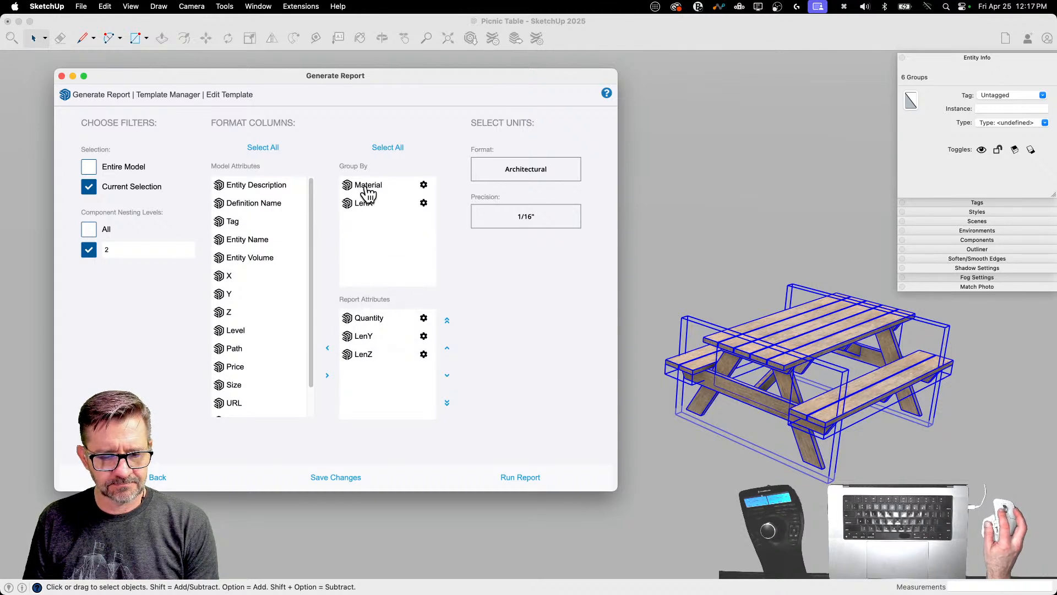
{"action": "left_click_drag", "start_coordinate": [368, 192], "coordinate": [264, 197]}
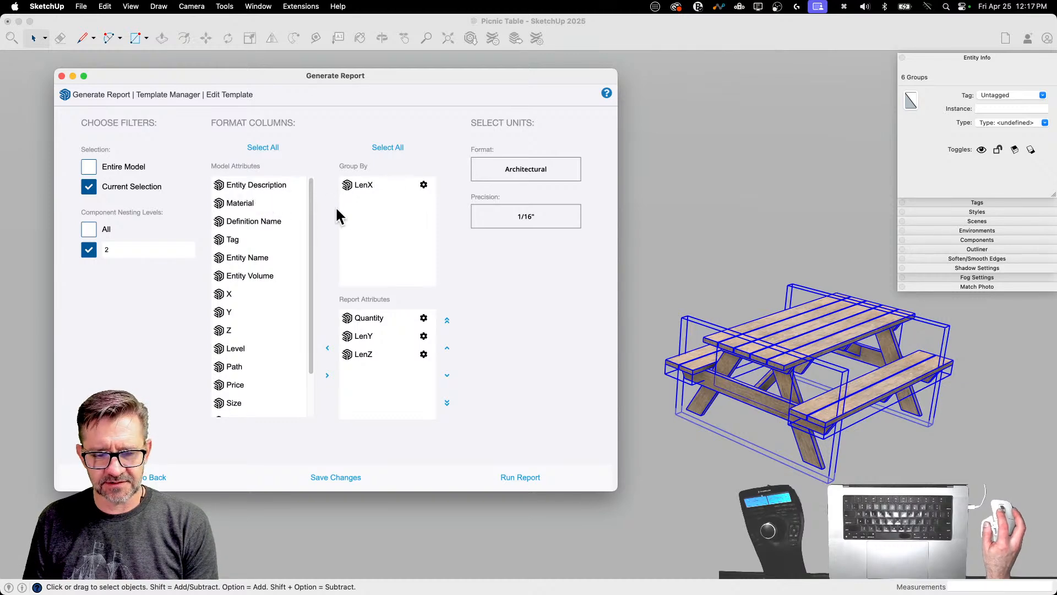
{"action": "left_click", "coordinate": [515, 479]}
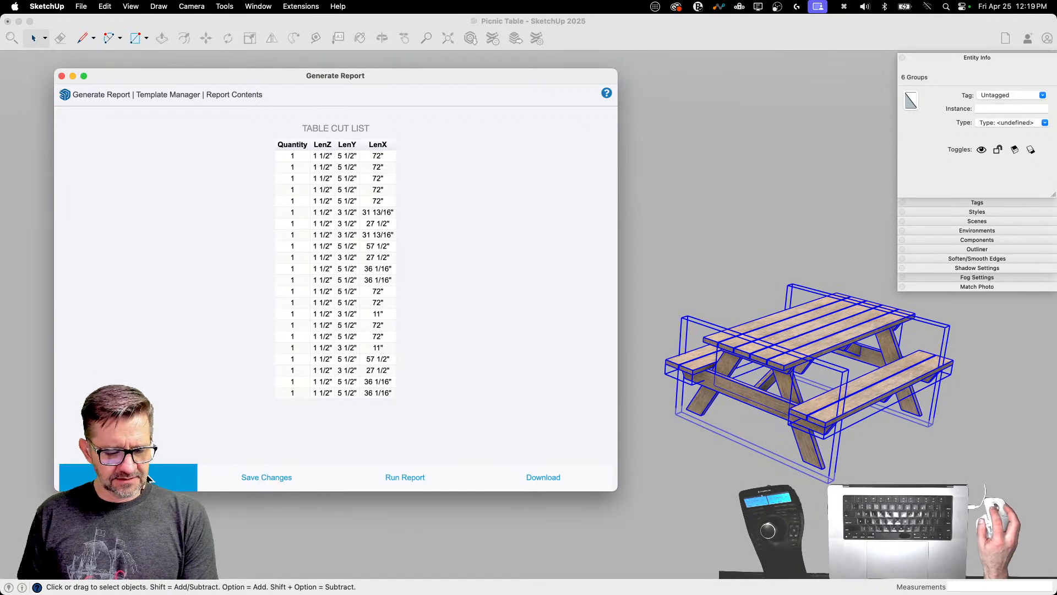
{"action": "left_click", "coordinate": [161, 468]}
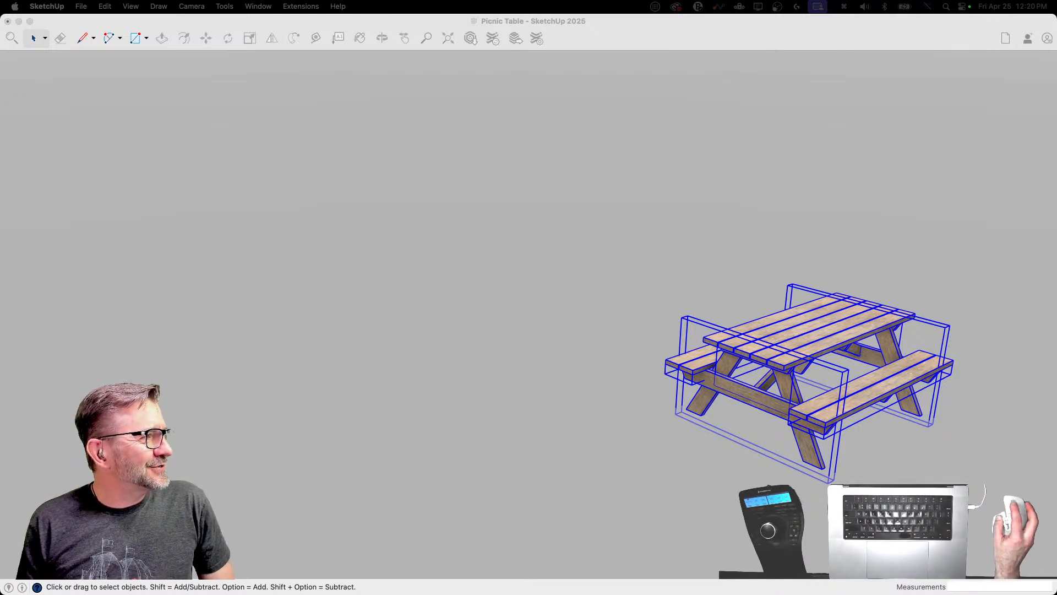
{"action": "mouse_move", "coordinate": [127, 0]}
{"action": "left_mouse_down"}
{"action": "mouse_move", "coordinate": [602, 74]}
{"action": "mouse_move", "coordinate": [595, 60]}
{"action": "left_mouse_up"}
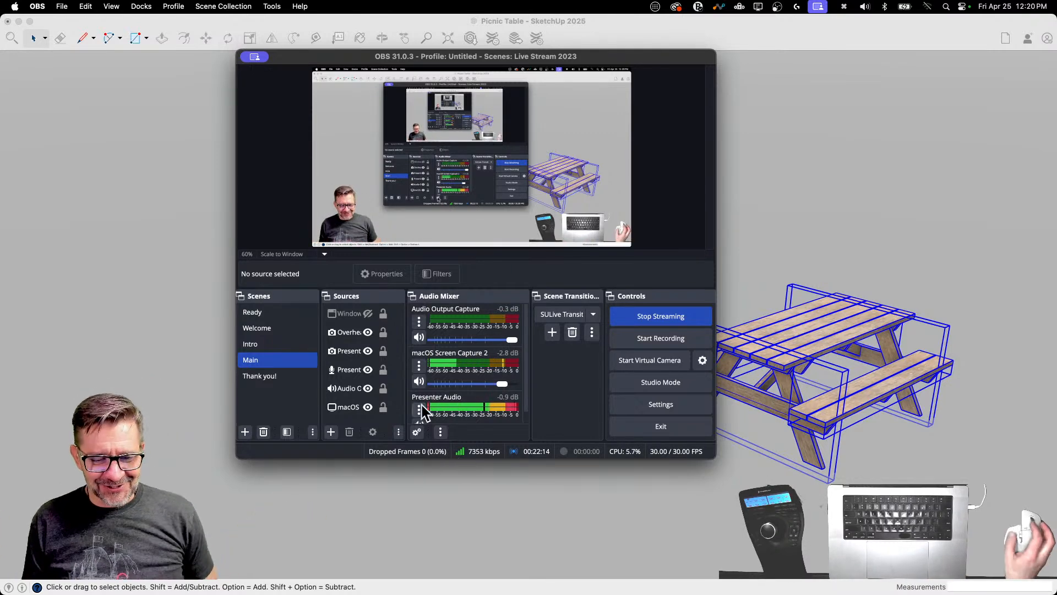
{"action": "left_click_drag", "start_coordinate": [648, 59], "coordinate": [1, 341]}
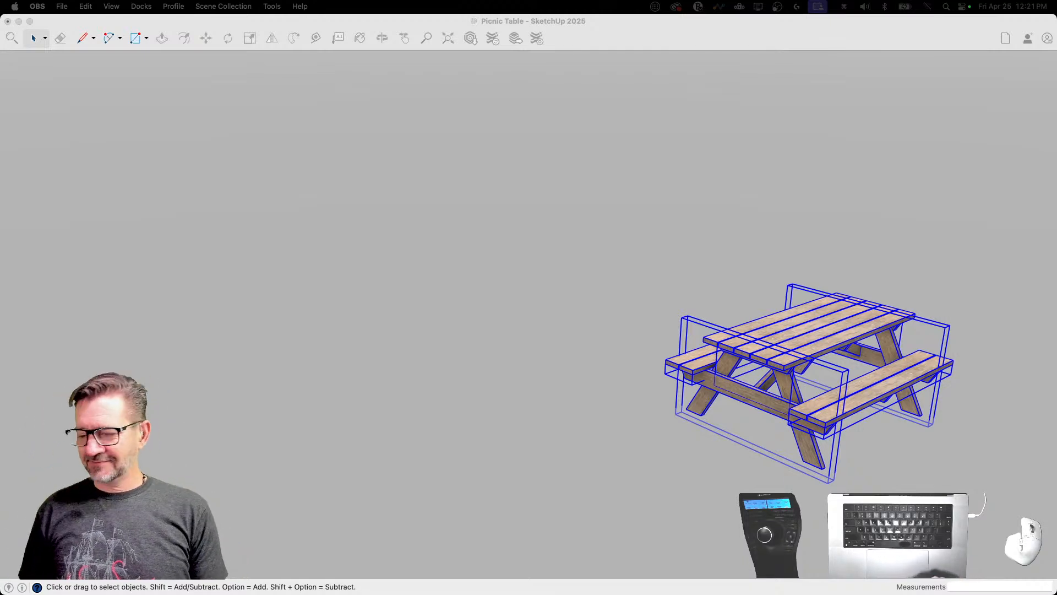
{"action": "left_click", "coordinate": [681, 200]}
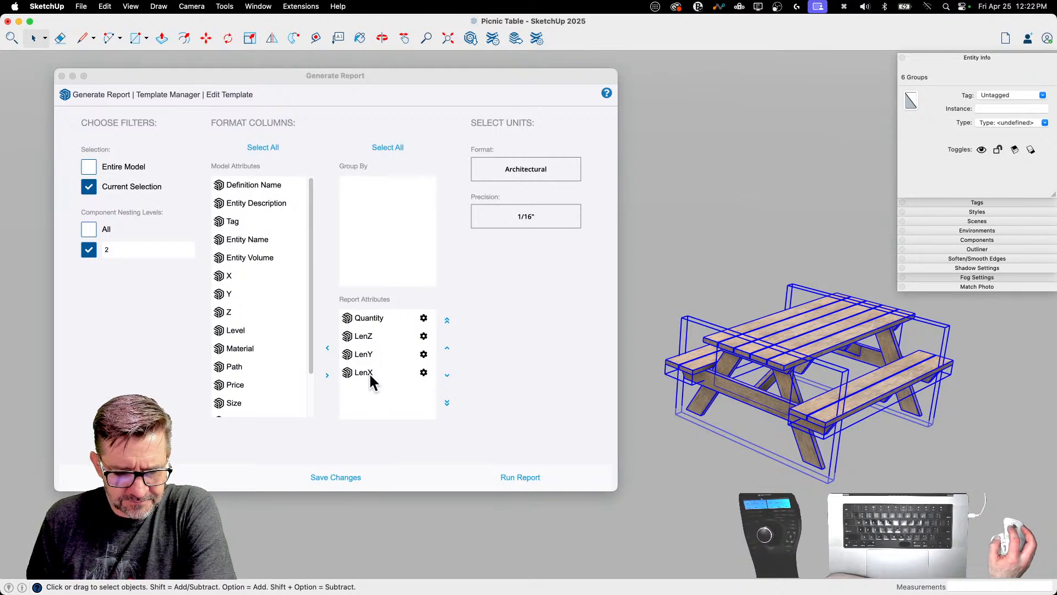
Step: Group the Table Cut List template by LenX, run the report, and sort its results by Quantity
{"action": "left_click_drag", "start_coordinate": [369, 372], "coordinate": [375, 196]}
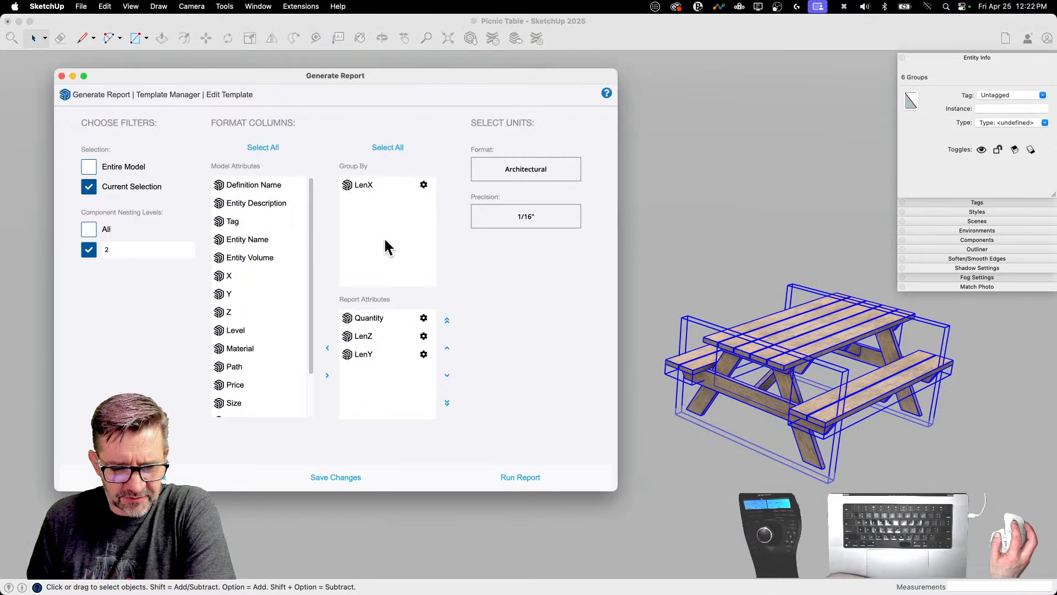
{"action": "left_click", "coordinate": [530, 478]}
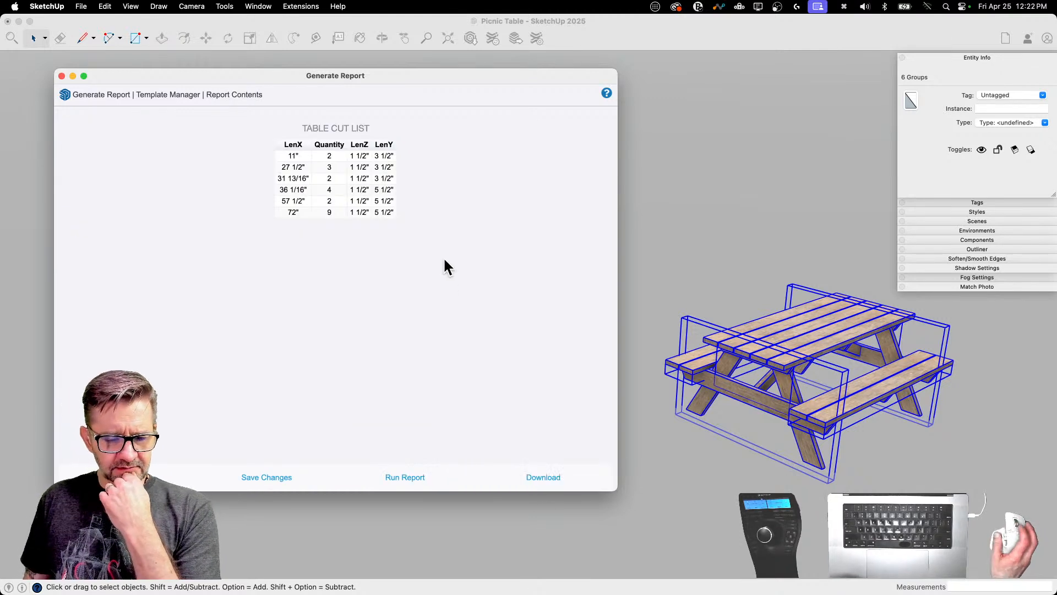
{"action": "left_click_drag", "start_coordinate": [330, 145], "coordinate": [267, 138]}
{"action": "left_click", "coordinate": [343, 146]}
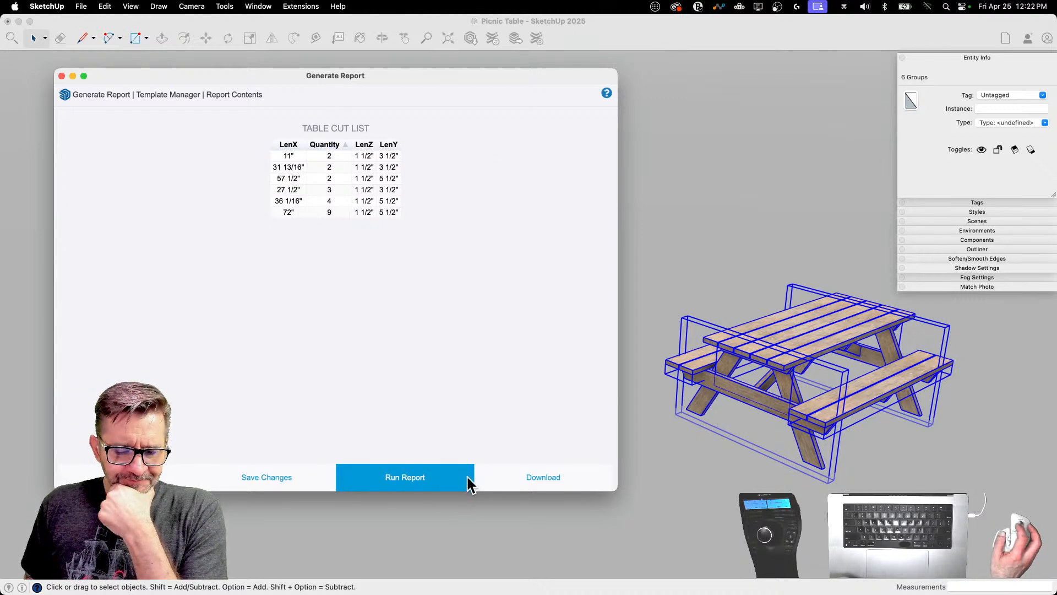
Step: Return to editing the template, remove LenZ from the report attributes, and run the report again
{"action": "left_click", "coordinate": [188, 477]}
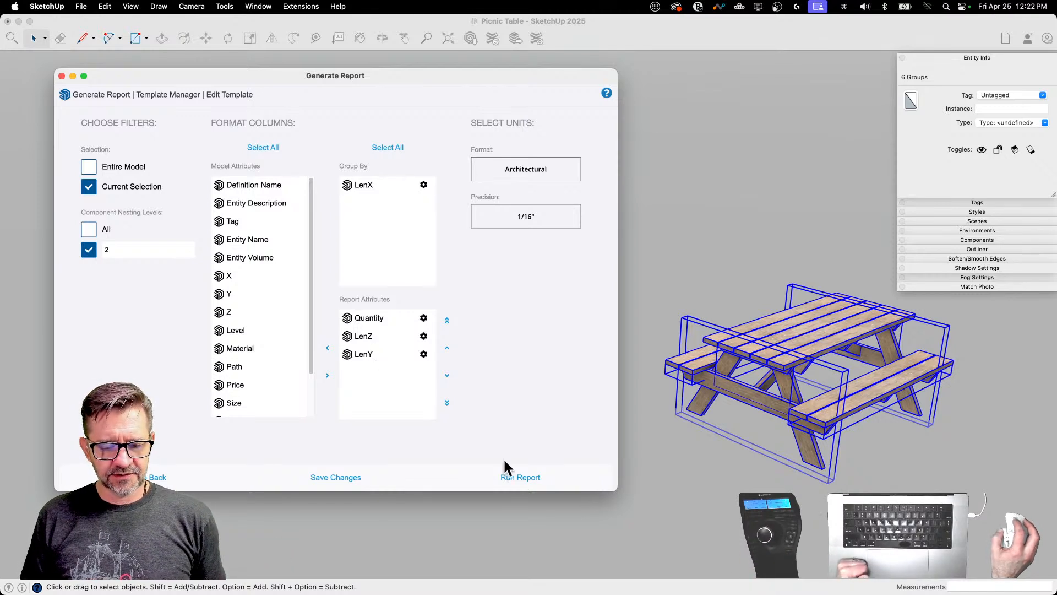
{"action": "left_click", "coordinate": [519, 476]}
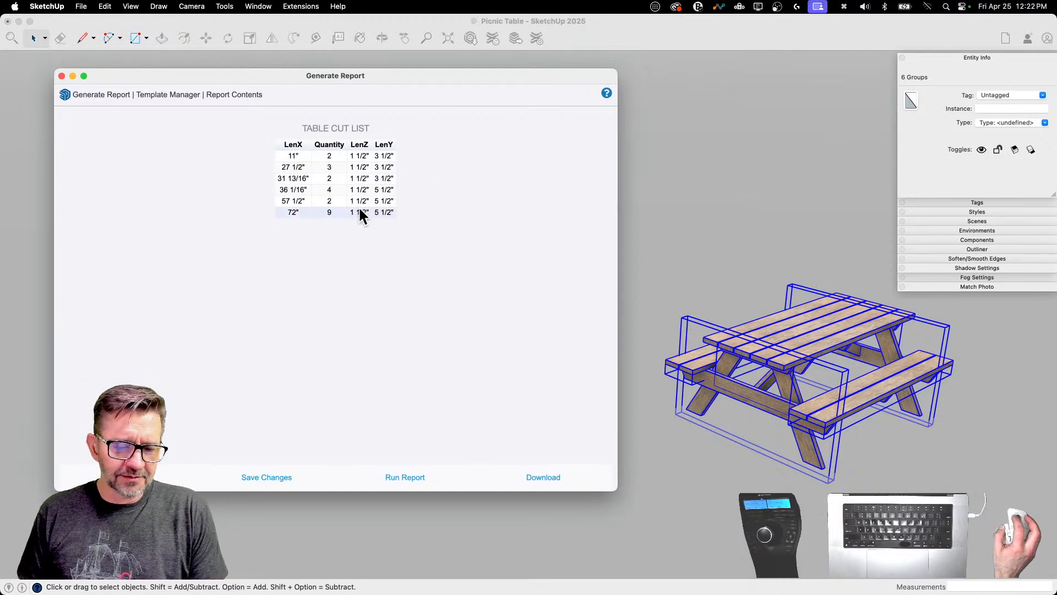
{"action": "left_click", "coordinate": [160, 478]}
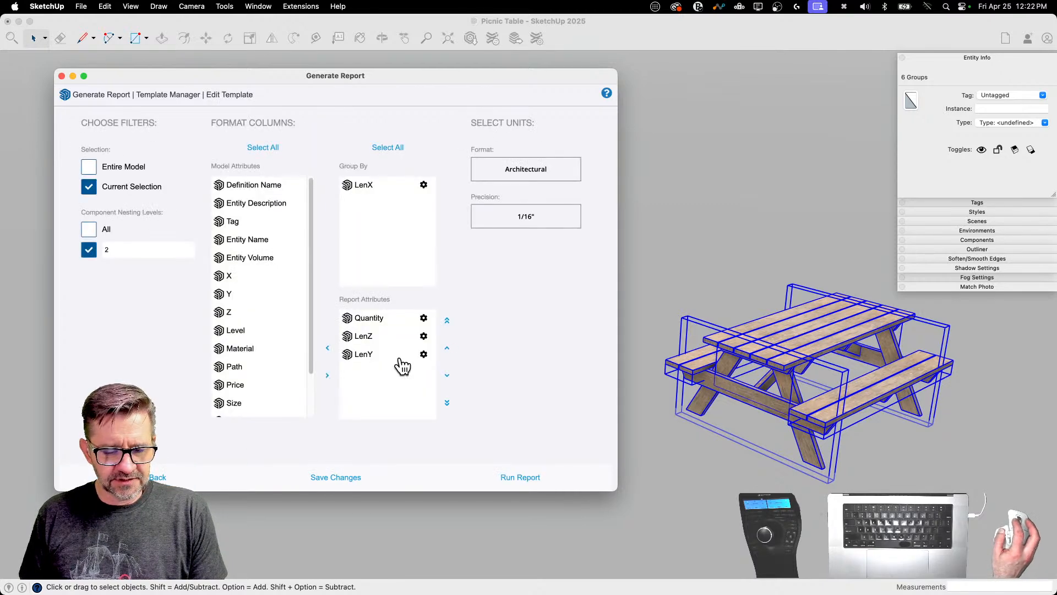
{"action": "left_click_drag", "start_coordinate": [364, 337], "coordinate": [248, 322]}
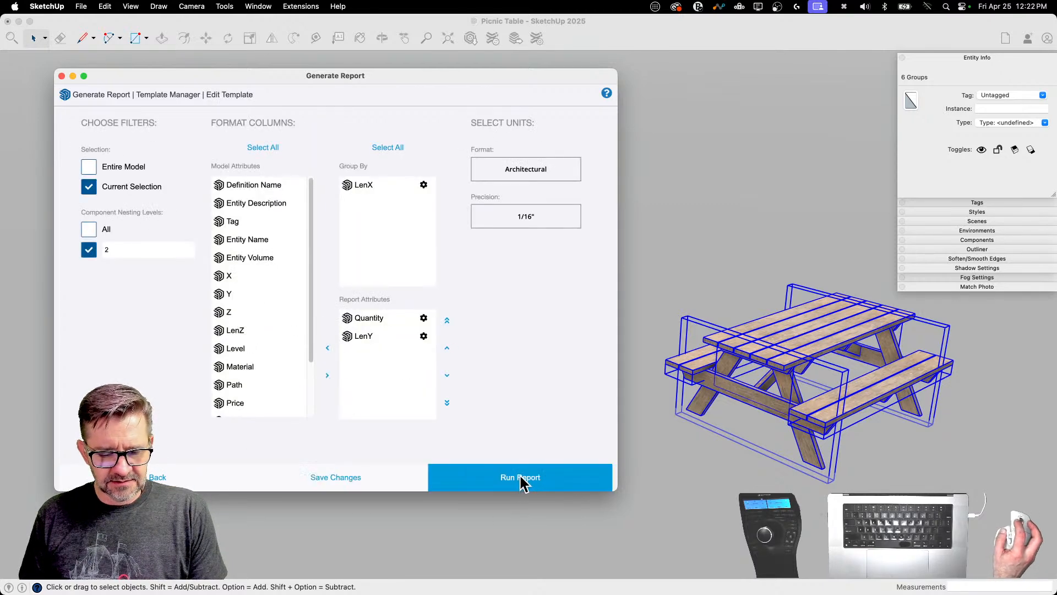
{"action": "left_click", "coordinate": [520, 478]}
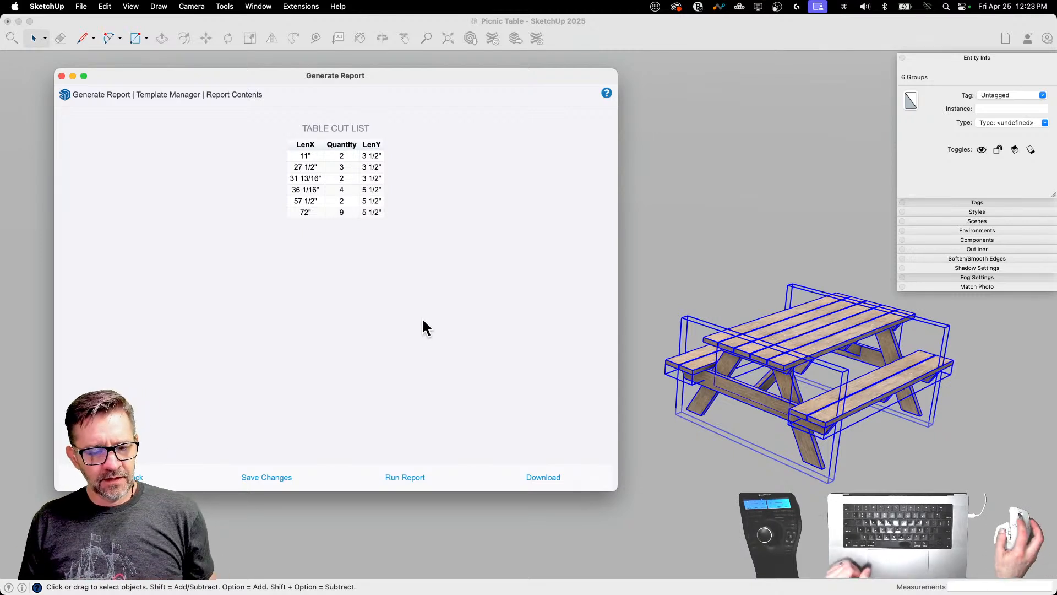
Step: Copy the whole Table Cut List result, paste it into another application, and return to SketchUp
{"action": "left_click_drag", "start_coordinate": [282, 154], "coordinate": [249, 133]}
{"action": "left_click", "coordinate": [388, 216]}
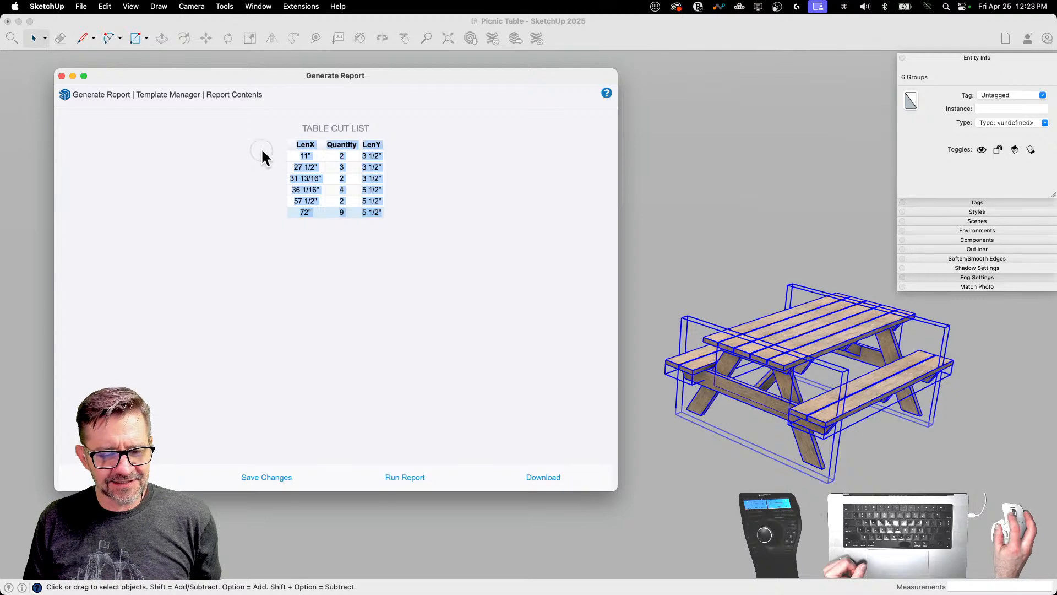
{"action": "right_click", "coordinate": [305, 146]}
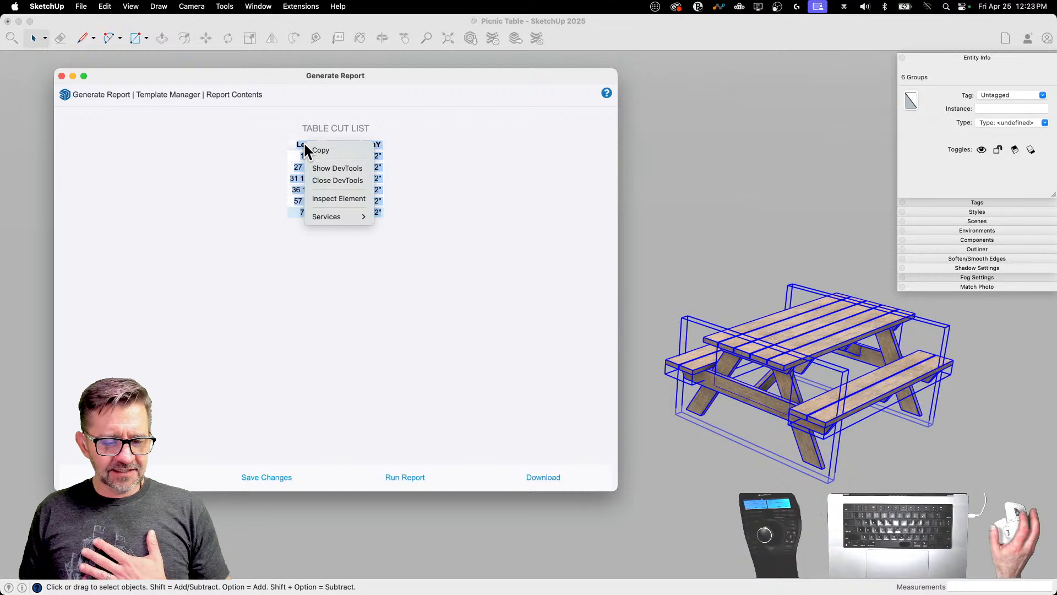
{"action": "left_click", "coordinate": [344, 150]}
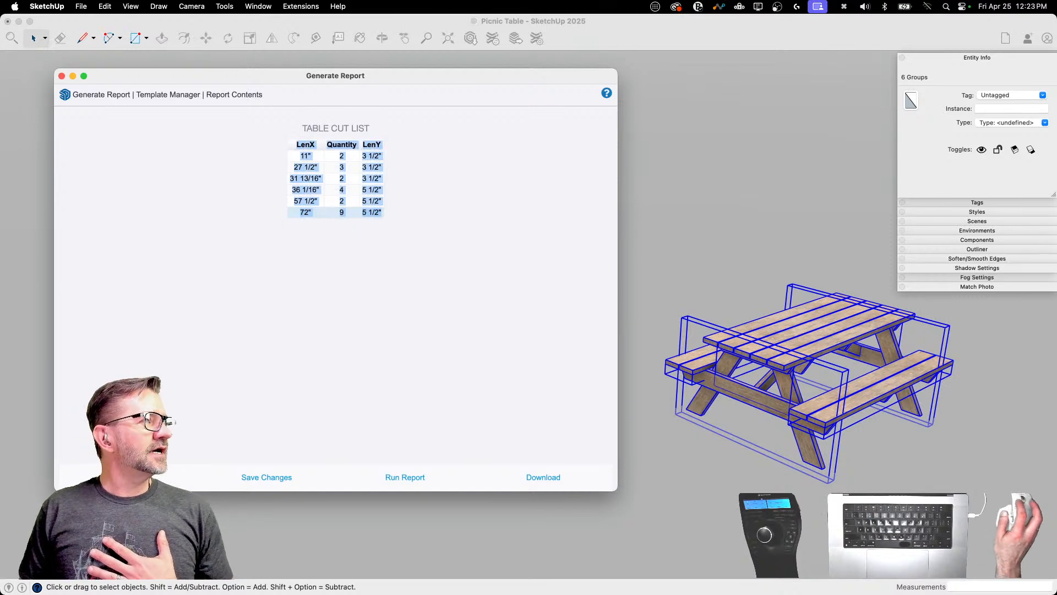
{"action": "key", "text": "super+Tab"}
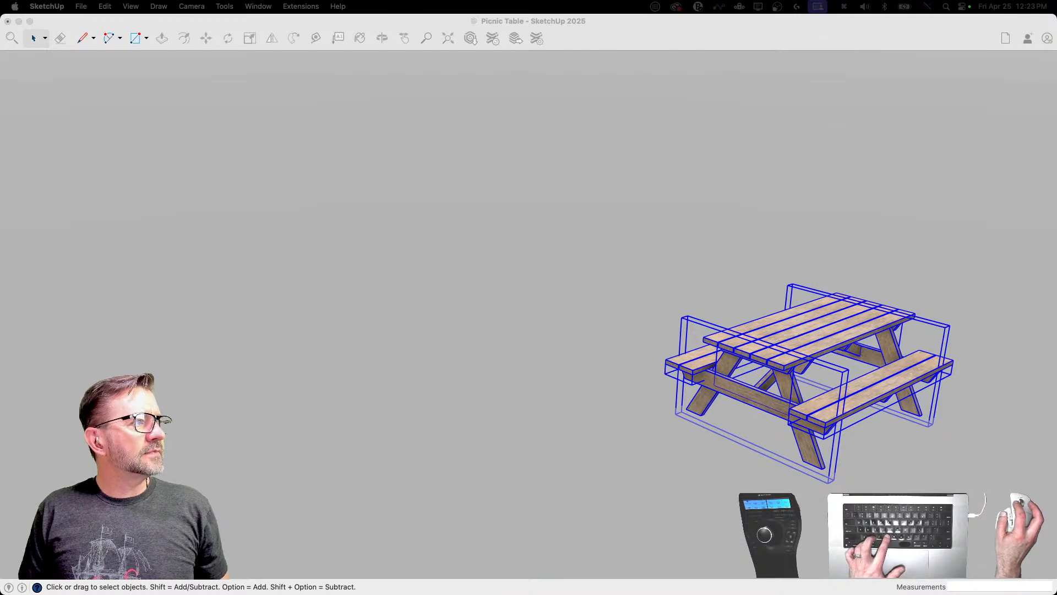
{"action": "key", "text": "super+v"}
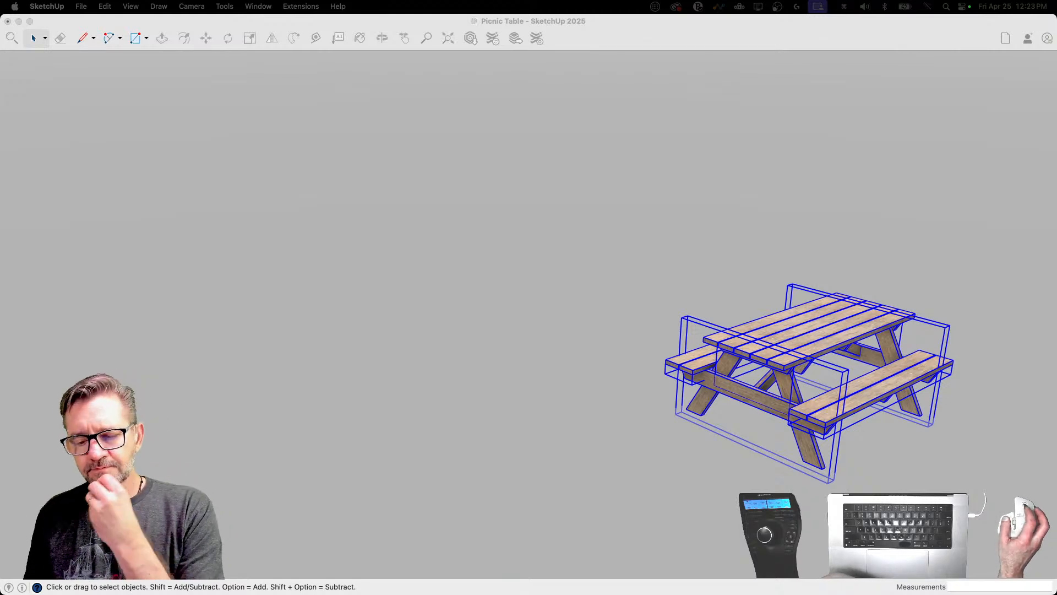
{"action": "left_click", "coordinate": [663, 43]}
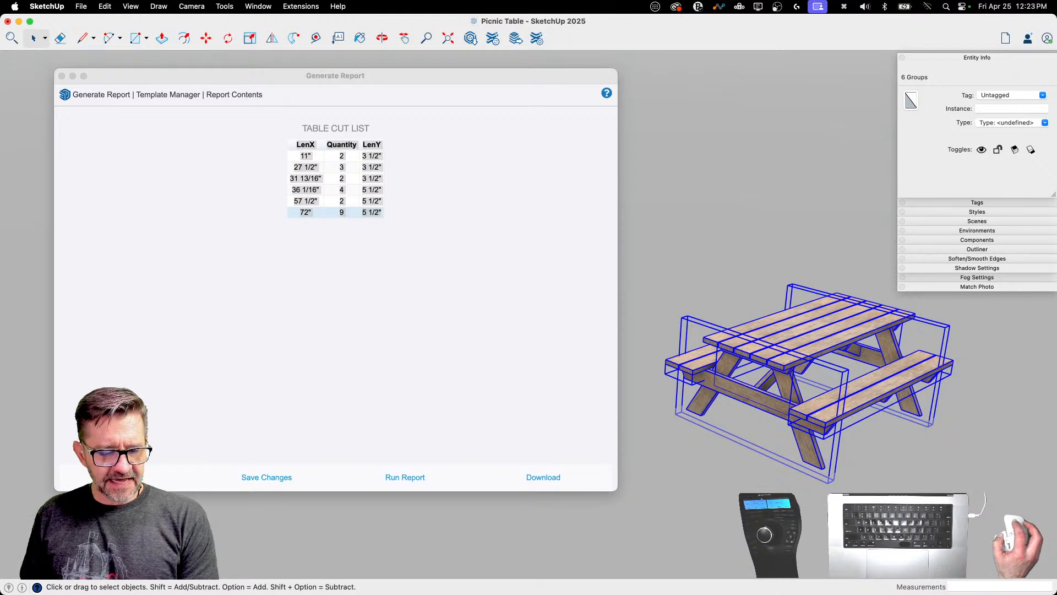
Step: Set the template's component nesting levels to All and run the report
{"action": "left_click", "coordinate": [127, 477]}
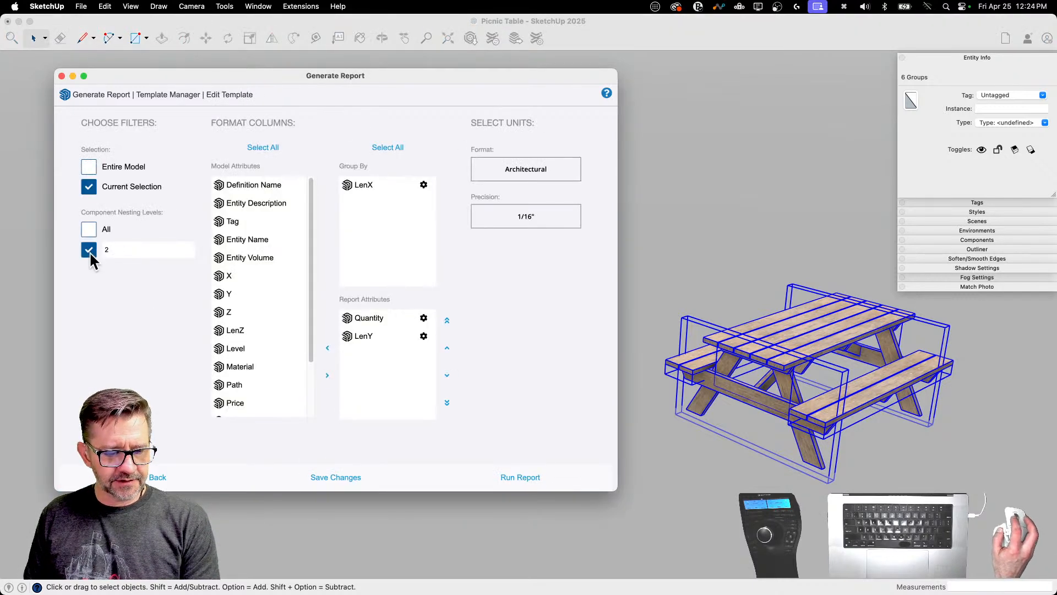
{"action": "left_click", "coordinate": [88, 229]}
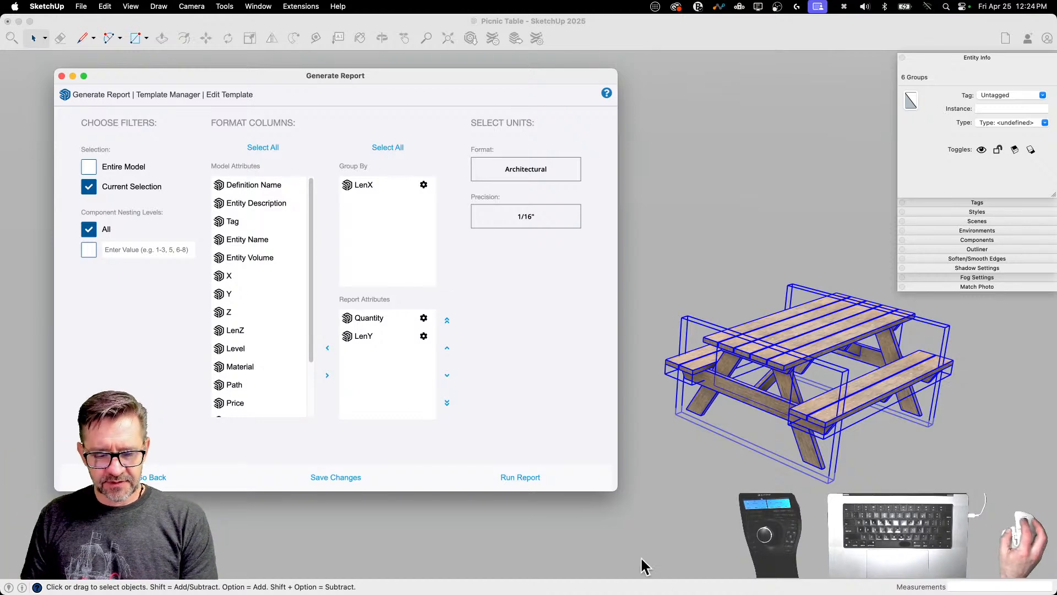
{"action": "left_click", "coordinate": [528, 475]}
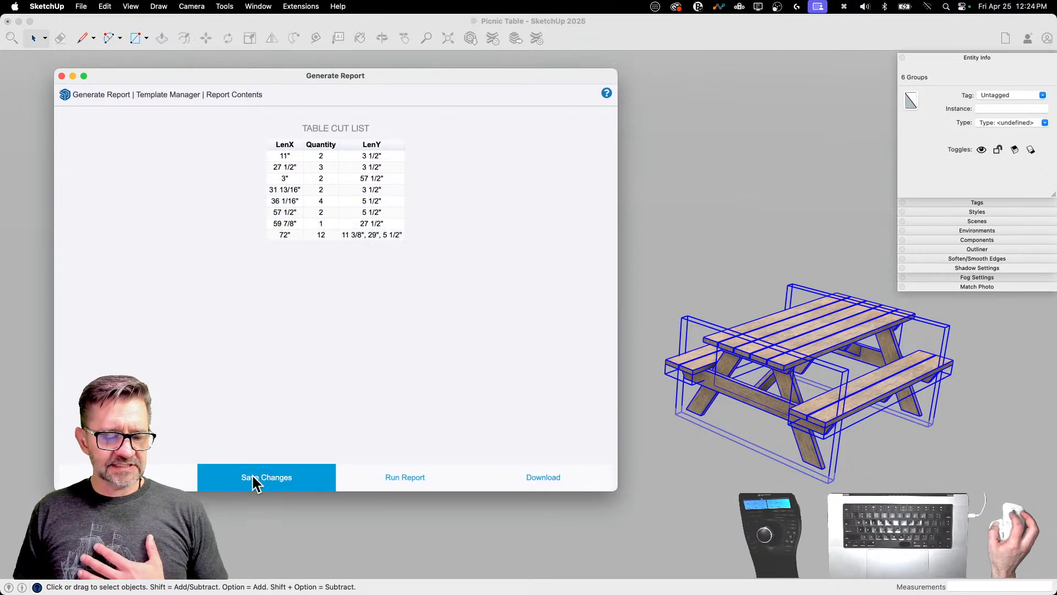
Step: Return to editing the template and limit the component nesting levels to 2
{"action": "left_click", "coordinate": [129, 477]}
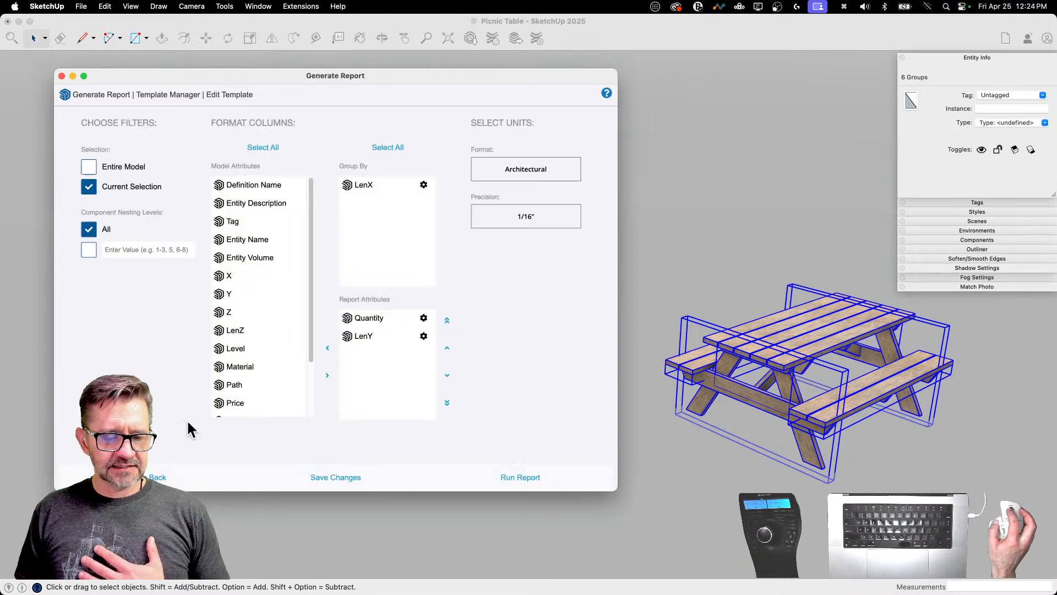
{"action": "left_click", "coordinate": [88, 250]}
{"action": "left_click", "coordinate": [127, 248]}
{"action": "type", "text": "2"}
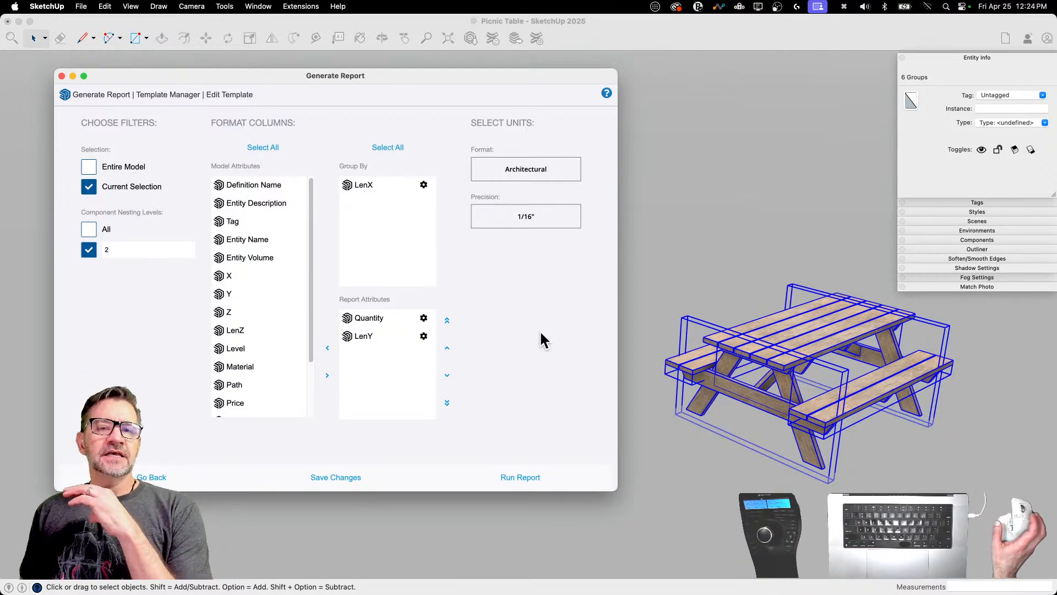
Step: Select all parts of the picnic table and make them into a single group
{"action": "left_click", "coordinate": [711, 240]}
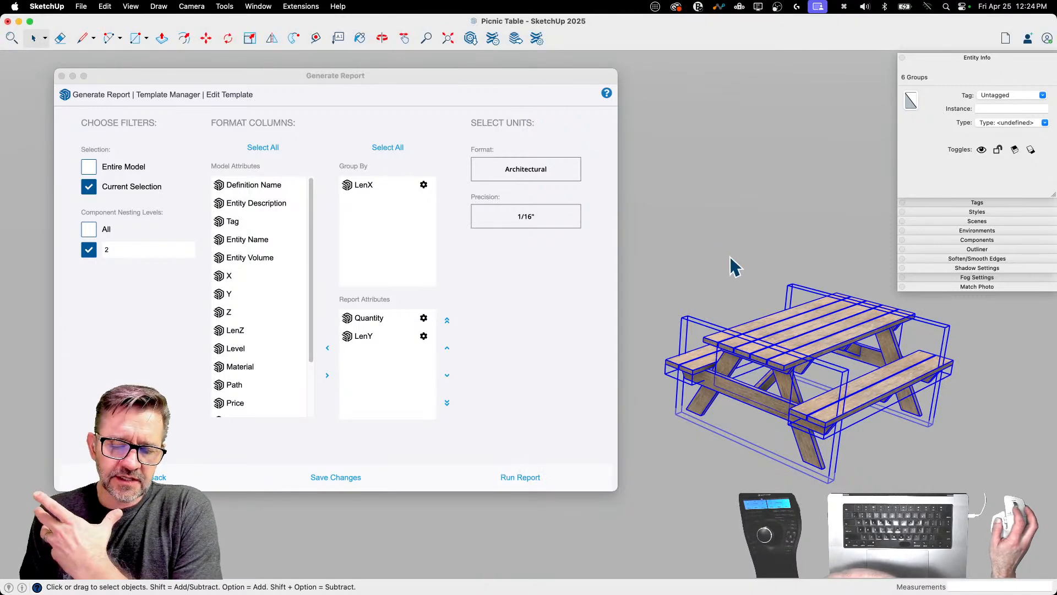
{"action": "left_click", "coordinate": [820, 249]}
{"action": "left_click", "coordinate": [784, 334]}
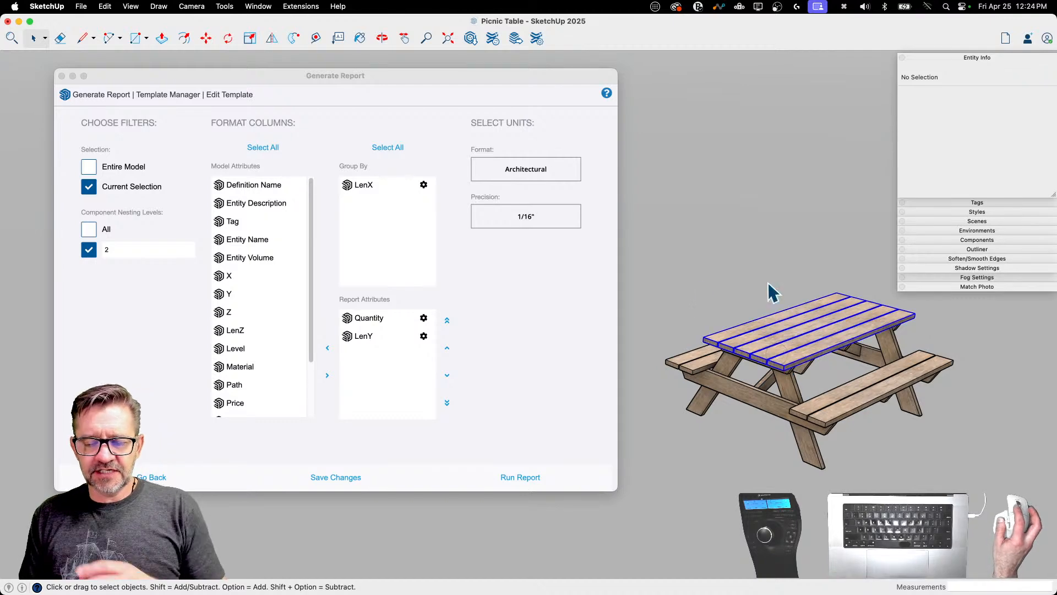
{"action": "left_click", "coordinate": [699, 290]}
{"action": "left_click_drag", "start_coordinate": [646, 256], "coordinate": [980, 531]}
{"action": "right_click", "coordinate": [790, 339]}
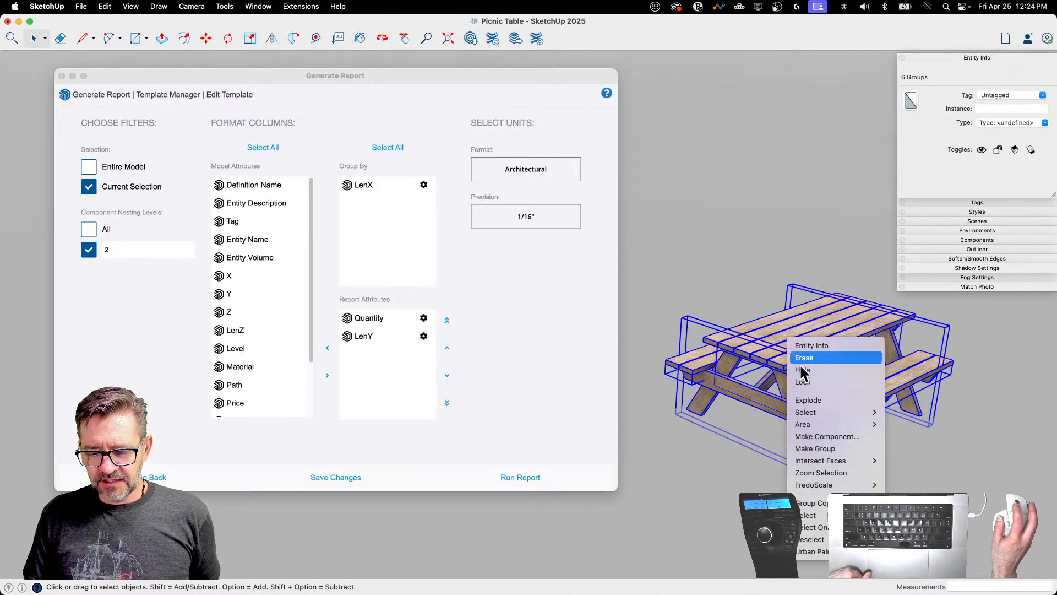
{"action": "left_click", "coordinate": [813, 448]}
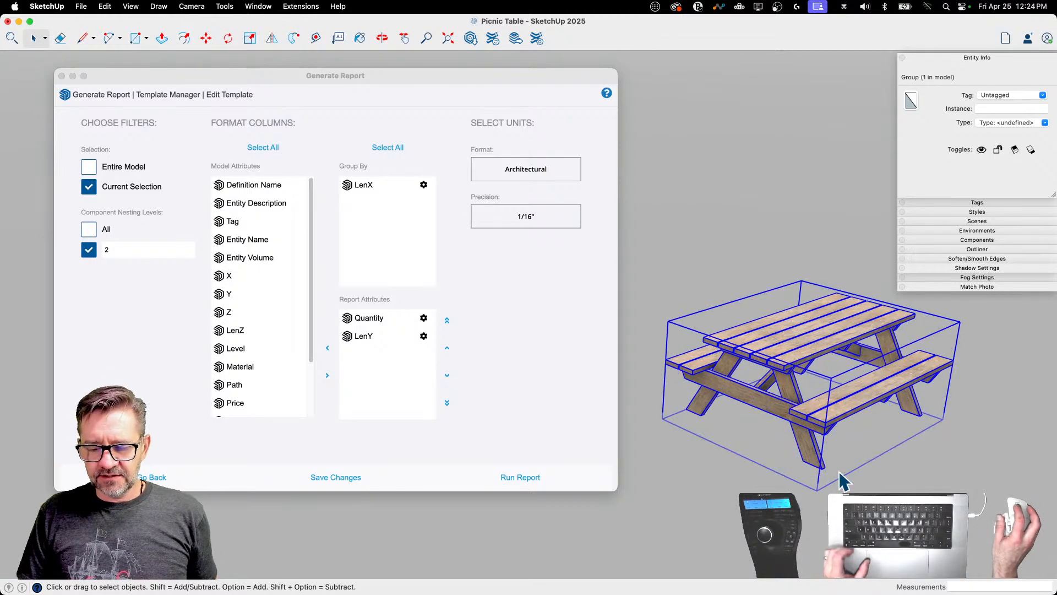
Step: Place a copy of the grouped picnic table about 8' 10" beside the original
{"action": "key", "text": "m"}
{"action": "scroll", "coordinate": [815, 487], "scroll_direction": "down", "scroll_amount": 5}
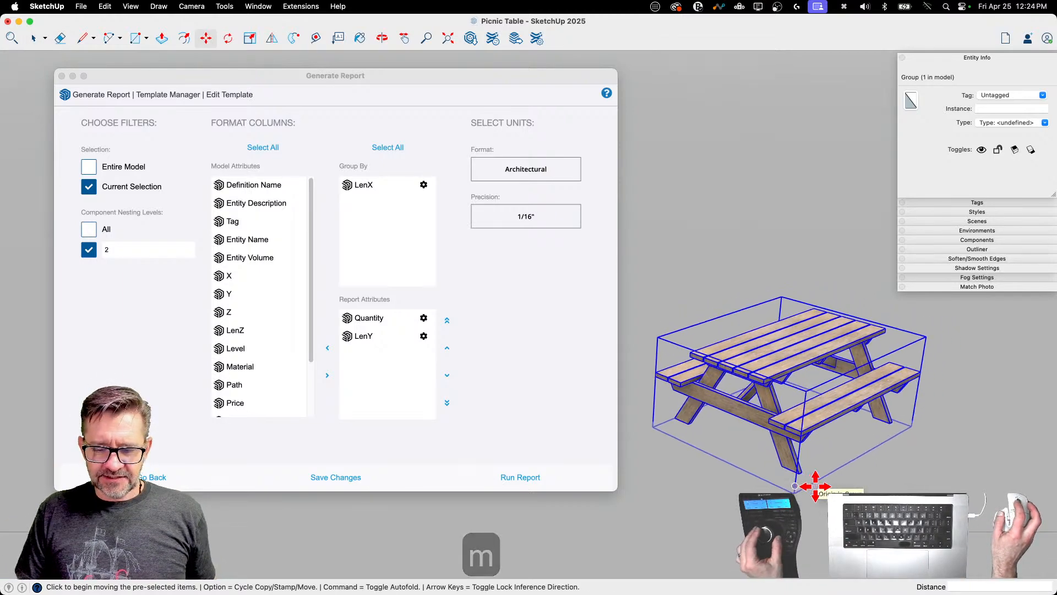
{"action": "left_click", "coordinate": [765, 435]}
{"action": "key", "text": "alt"}
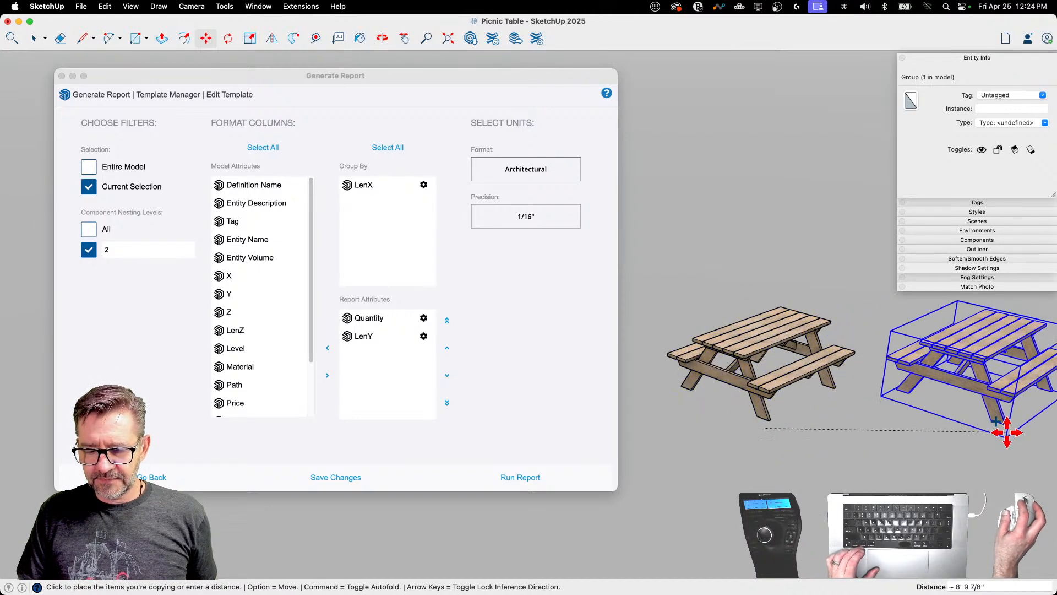
{"action": "left_click", "coordinate": [1006, 432]}
{"action": "key", "text": "space"}
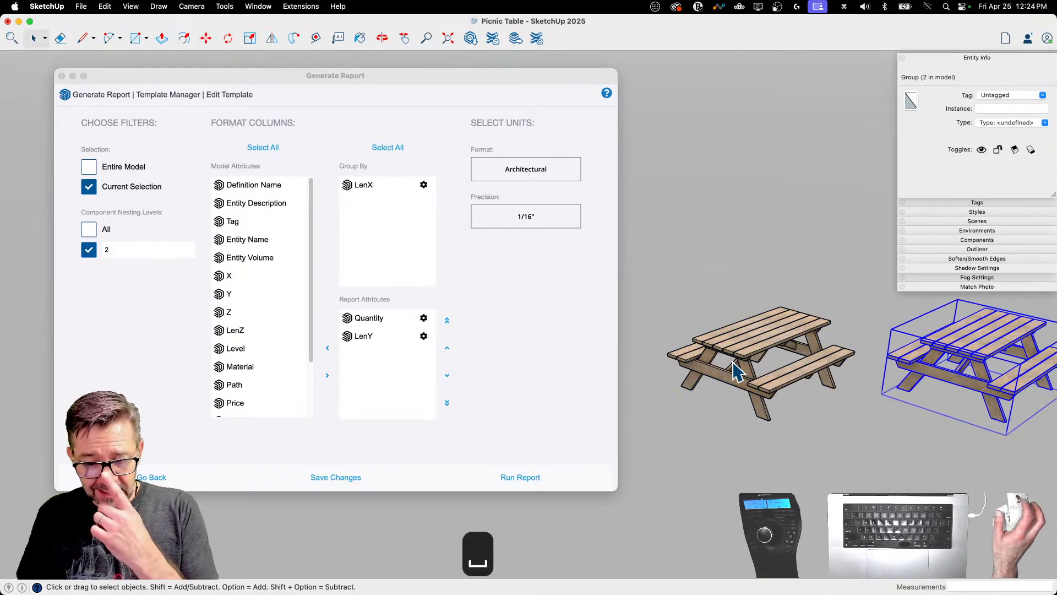
Step: Explode the original picnic table group and its subgroups down to individual boards
{"action": "double_click", "coordinate": [734, 361]}
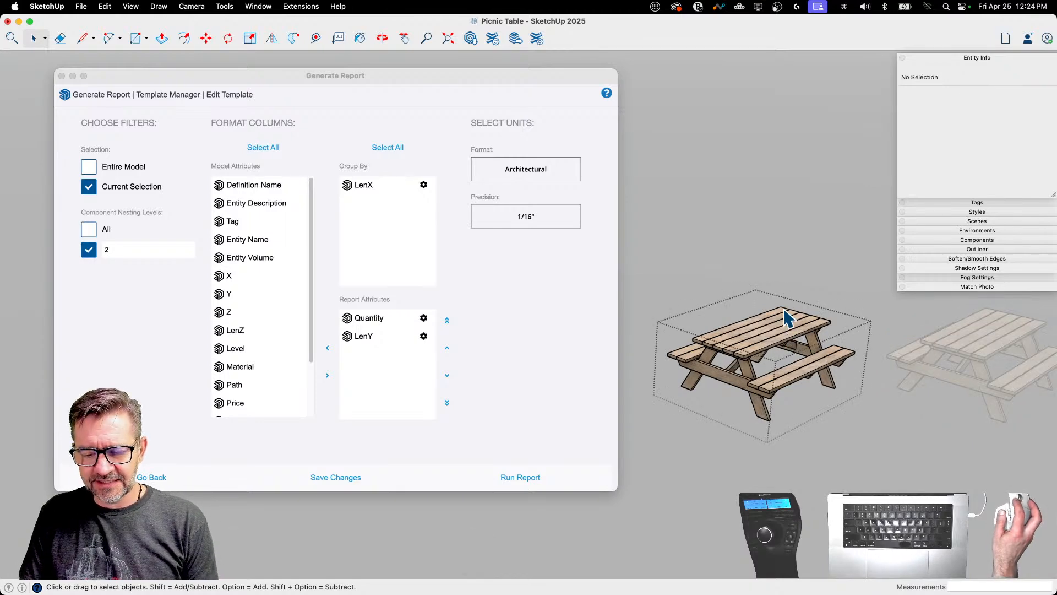
{"action": "left_click", "coordinate": [800, 256]}
{"action": "right_click", "coordinate": [754, 347]}
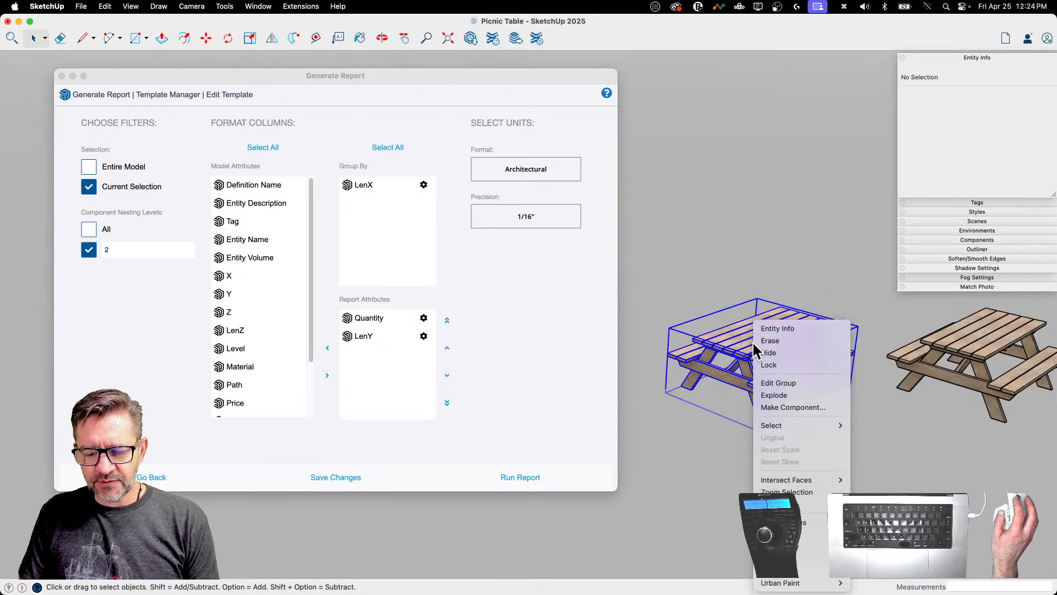
{"action": "left_click", "coordinate": [801, 395]}
{"action": "right_click", "coordinate": [787, 332]}
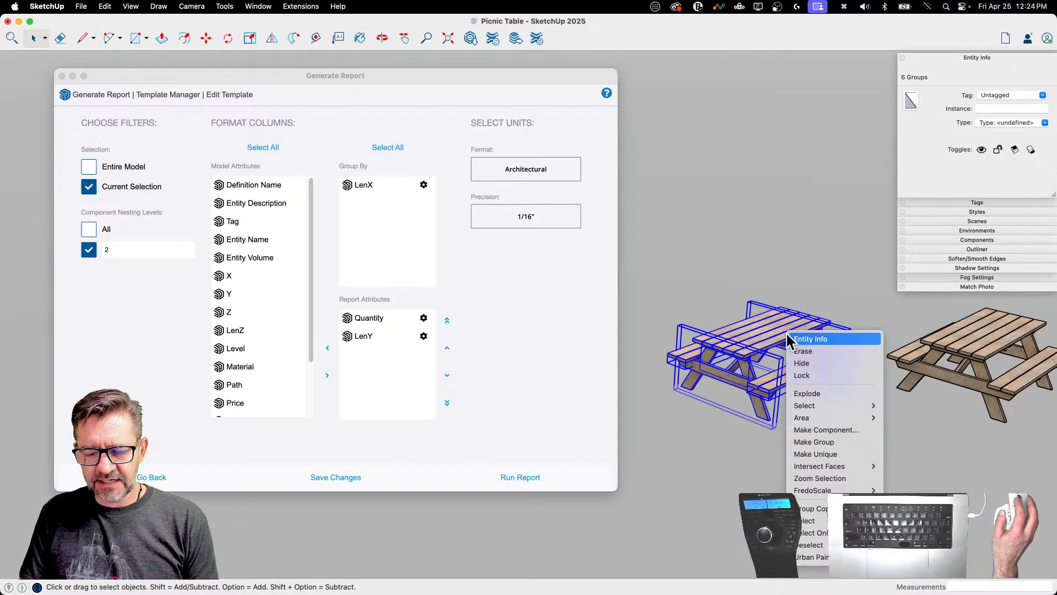
{"action": "left_click", "coordinate": [809, 397]}
{"action": "left_click", "coordinate": [798, 432]}
Step: Check individual boards of the exploded table from a low angle and select all of its boards
{"action": "scroll", "coordinate": [803, 438], "scroll_direction": "up", "scroll_amount": 3}
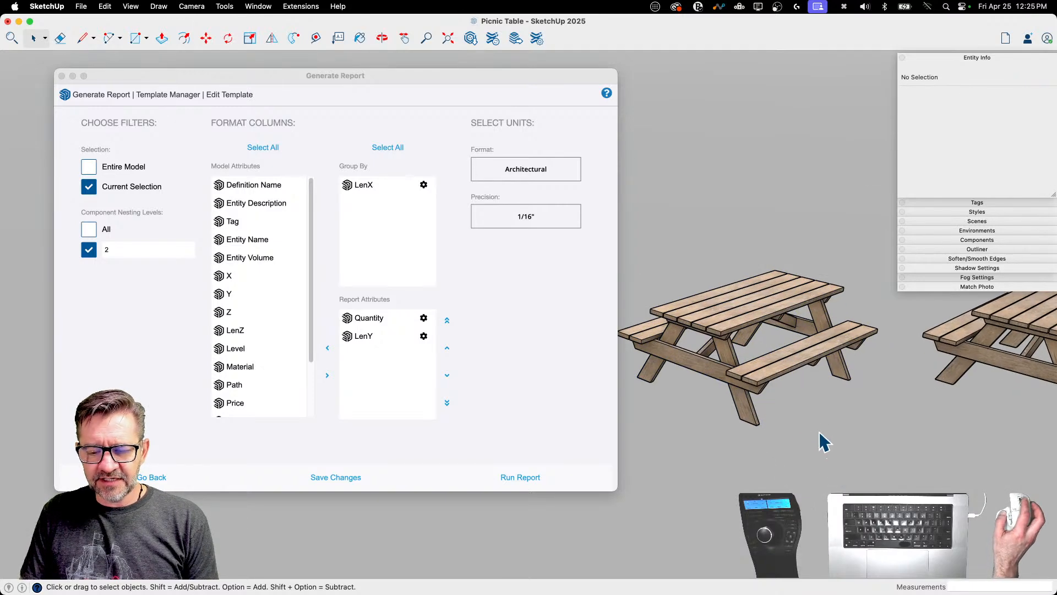
{"action": "middle_click_drag", "start_coordinate": [824, 442], "coordinate": [777, 340]}
{"action": "left_click", "coordinate": [748, 320]}
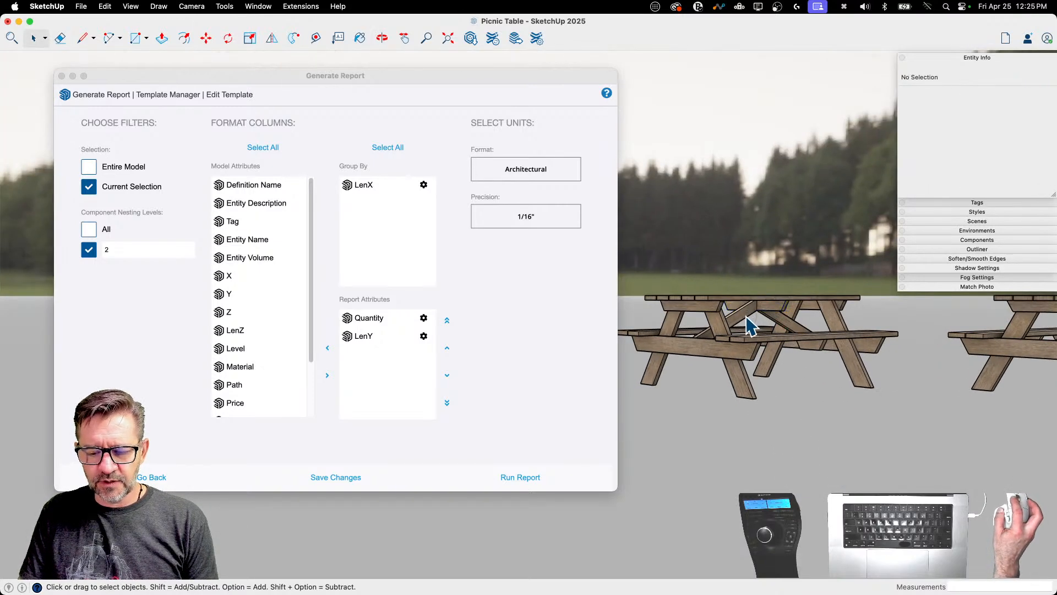
{"action": "left_click", "coordinate": [739, 318]}
{"action": "left_click", "coordinate": [716, 363]}
{"action": "scroll", "coordinate": [760, 388], "scroll_direction": "down", "scroll_amount": 3}
{"action": "middle_click_drag", "start_coordinate": [761, 390], "coordinate": [801, 492]}
{"action": "left_click_drag", "start_coordinate": [645, 428], "coordinate": [644, 428]}
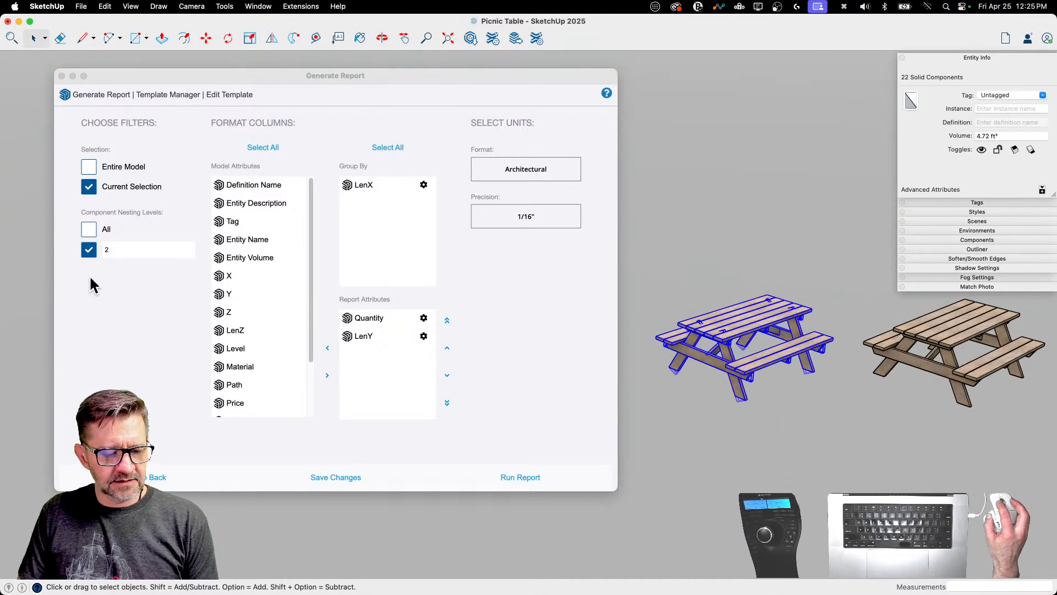
Step: Run the Table Cut List report on the selected boards with all component nesting levels included, and select the grouped table copy
{"action": "left_click", "coordinate": [88, 229]}
{"action": "left_click", "coordinate": [516, 477]}
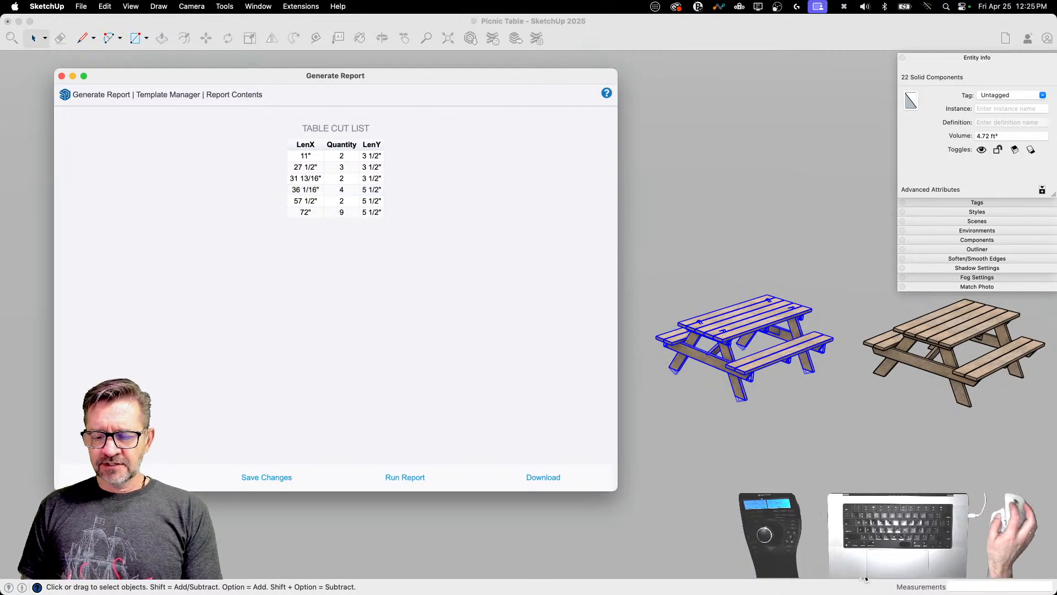
{"action": "left_click", "coordinate": [952, 356]}
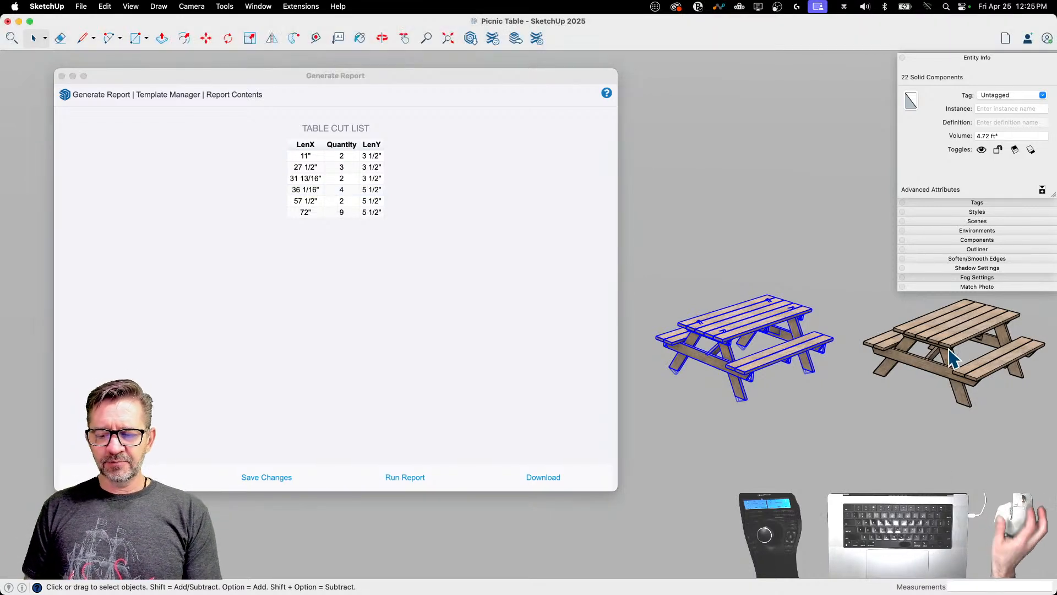
{"action": "left_click", "coordinate": [943, 321]}
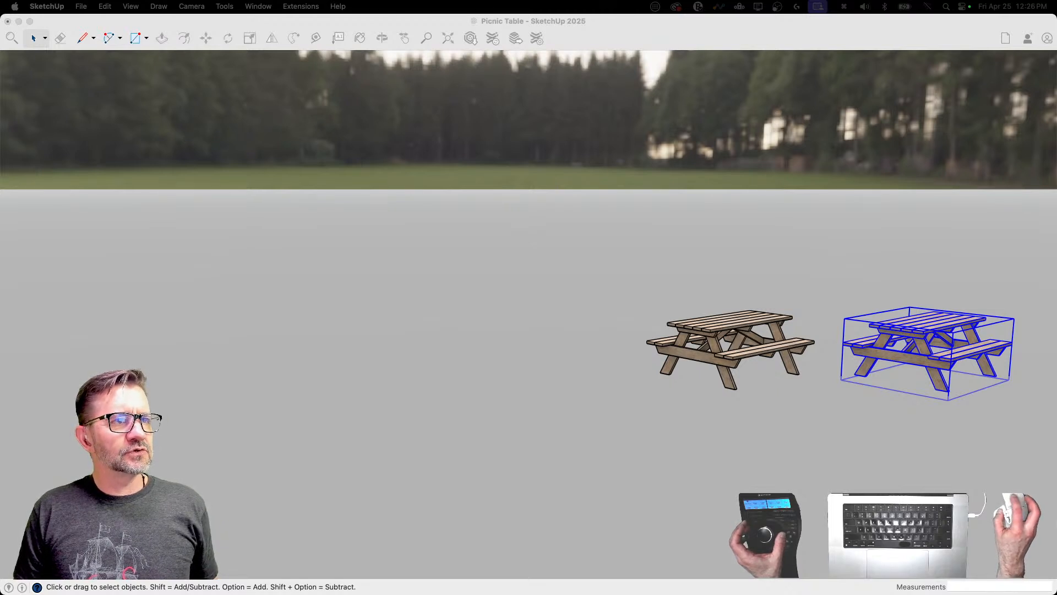
Step: Switch to Chrome to view the cut list spreadsheet, return to SketchUp and close the report
{"action": "key", "text": "super+Tab"}
{"action": "left_click_drag", "start_coordinate": [341, 55], "coordinate": [477, 138]}
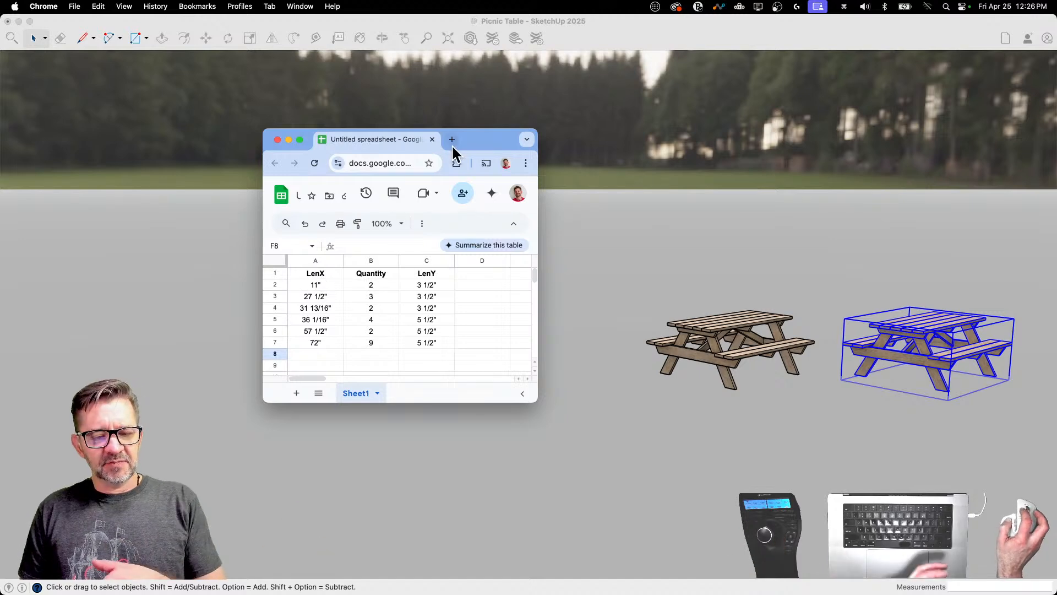
{"action": "left_click_drag", "start_coordinate": [482, 136], "coordinate": [353, 0]}
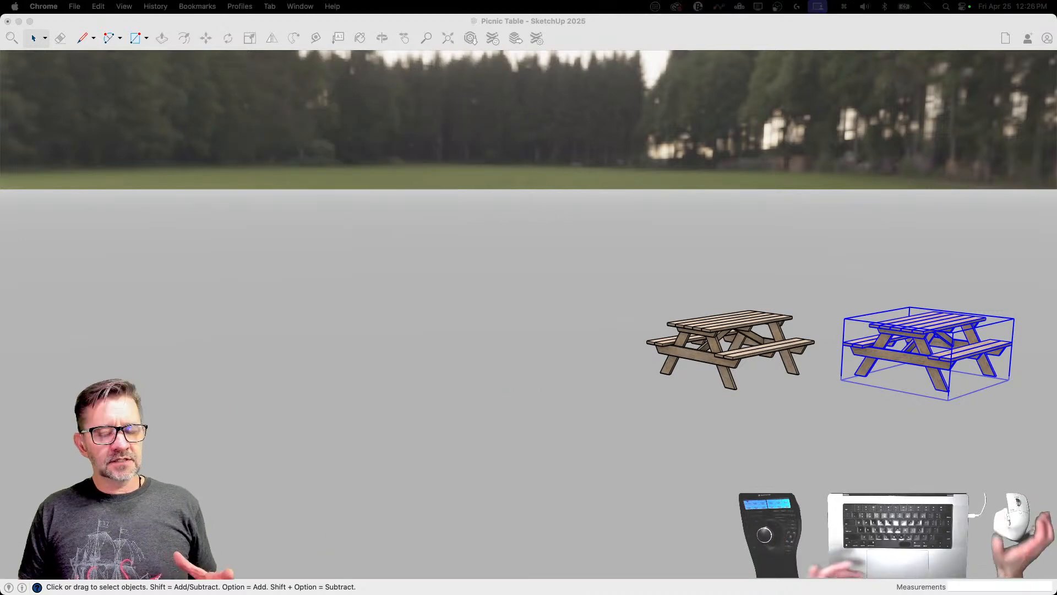
{"action": "left_click", "coordinate": [537, 223]}
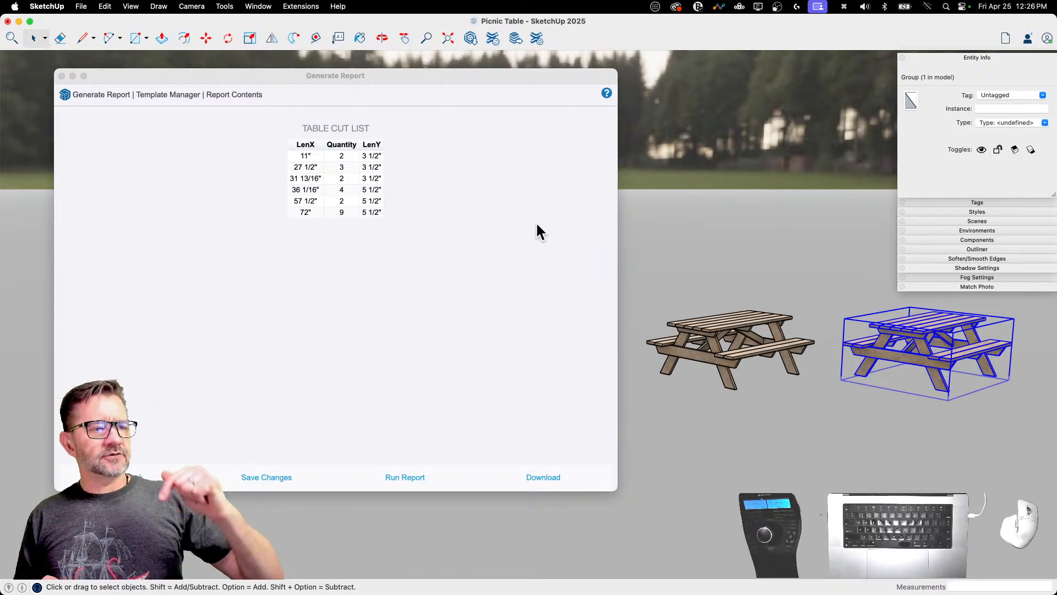
{"action": "left_click", "coordinate": [61, 75]}
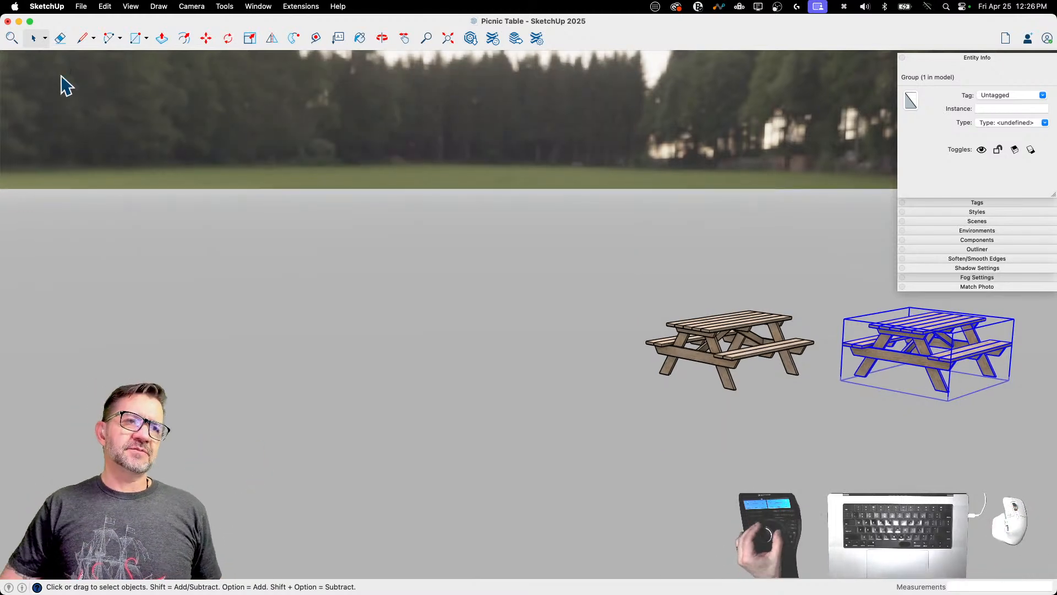
Step: Clear the selection and save the picnic table model
{"action": "left_click", "coordinate": [642, 251]}
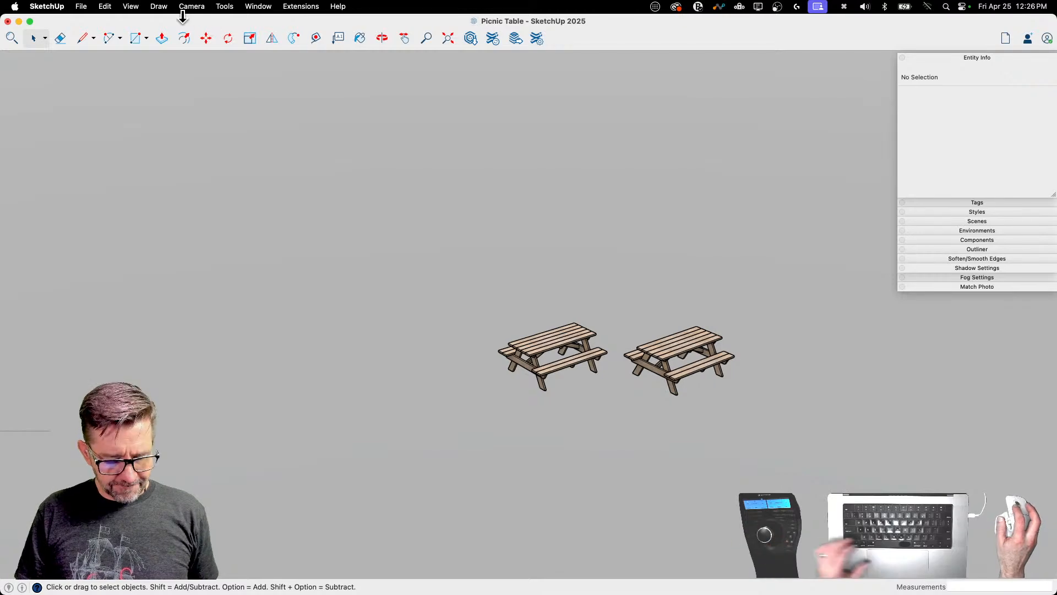
{"action": "key", "text": "super+s"}
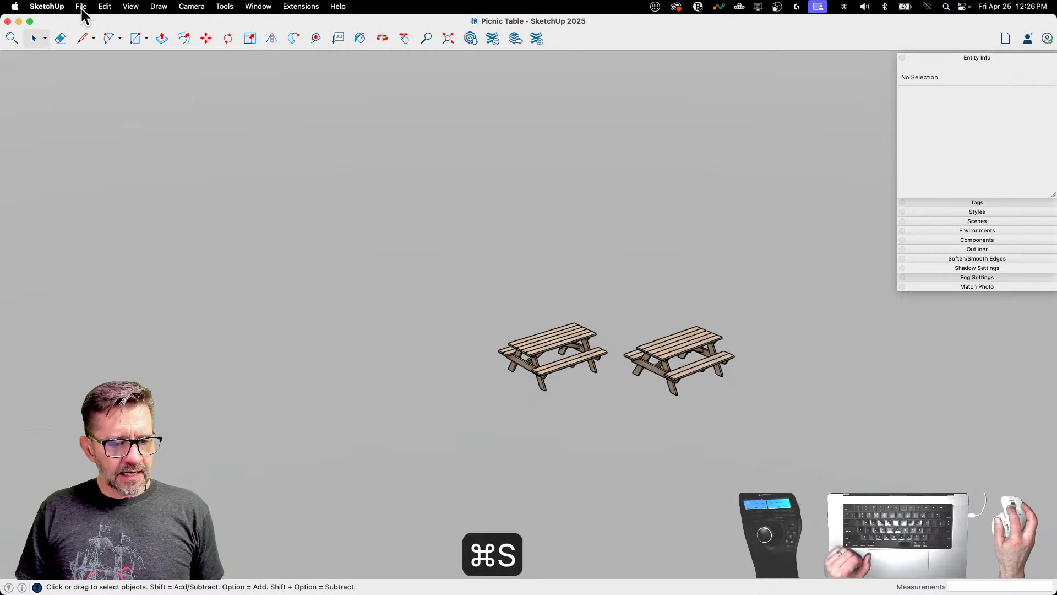
{"action": "left_click", "coordinate": [81, 7]}
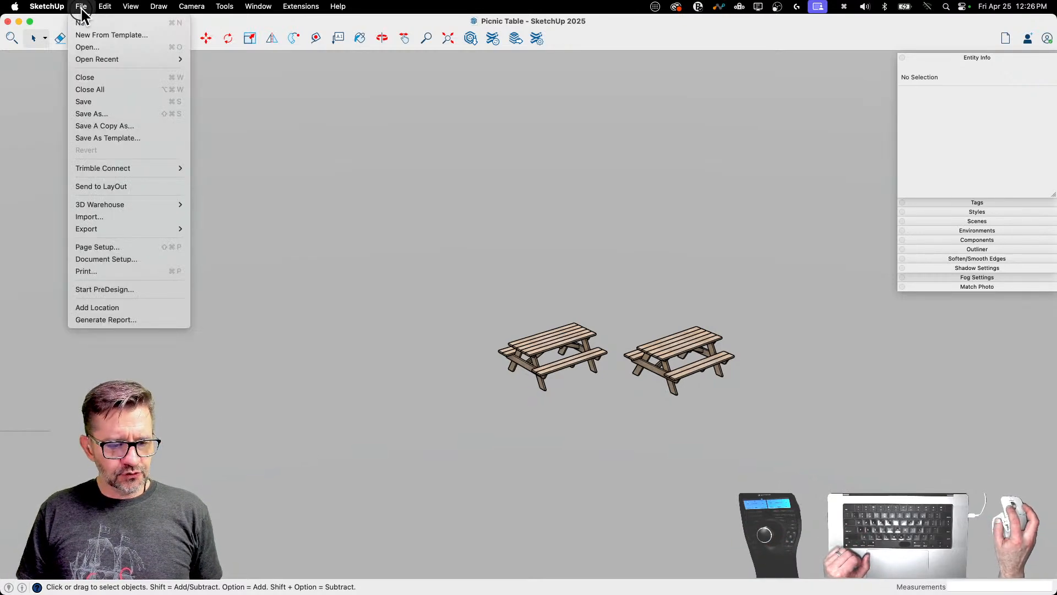
{"action": "mouse_move", "coordinate": [128, 11]}
{"action": "left_click", "coordinate": [152, 143]}
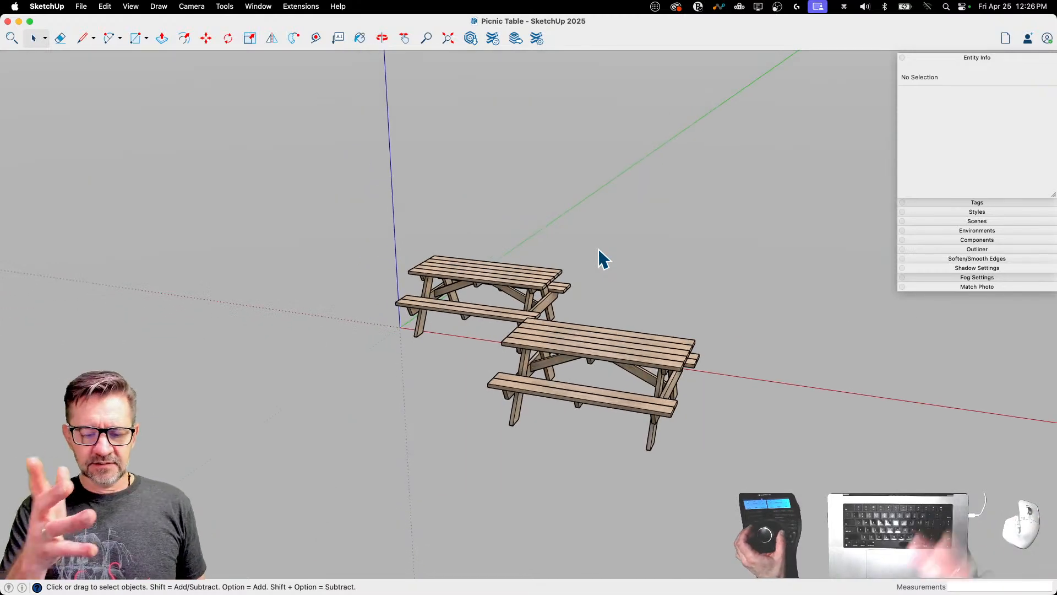
Step: Move the grouped picnic table about 29' 3" to a spot beside the green axis, behind the exploded table
{"action": "left_click", "coordinate": [631, 300]}
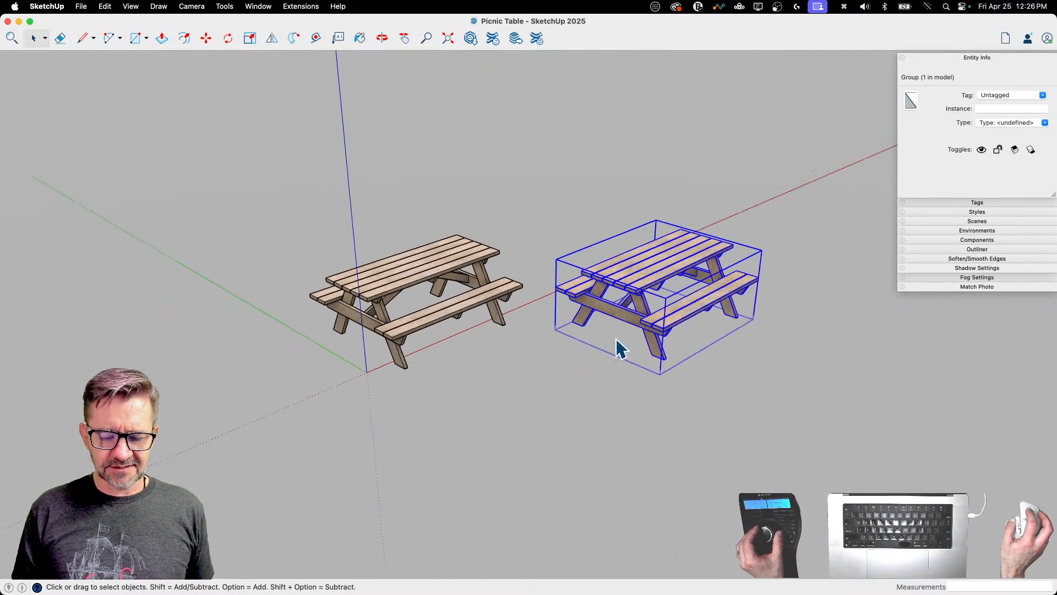
{"action": "key", "text": "m"}
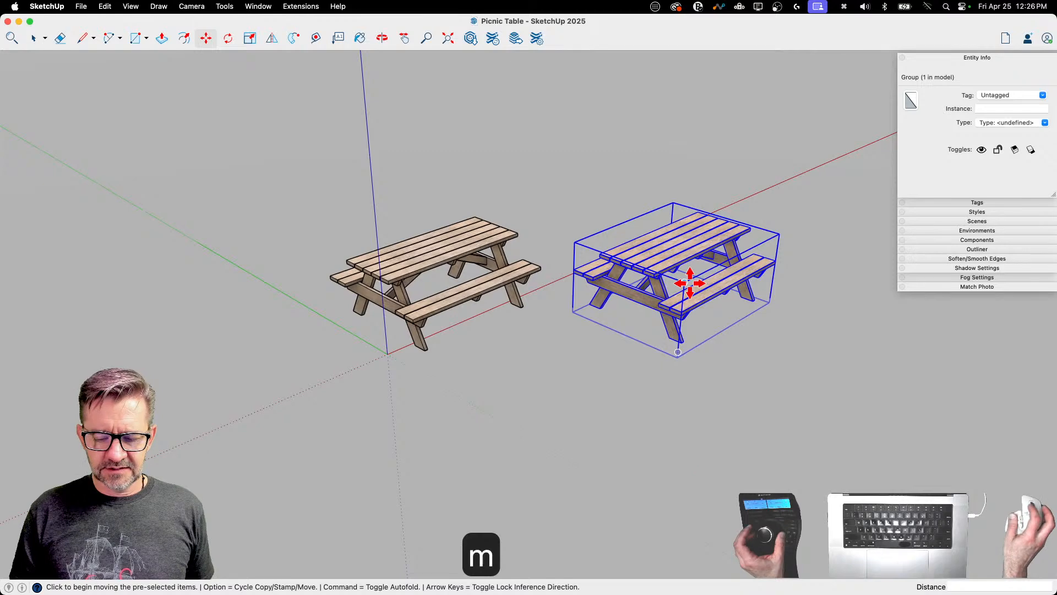
{"action": "left_click", "coordinate": [680, 357]}
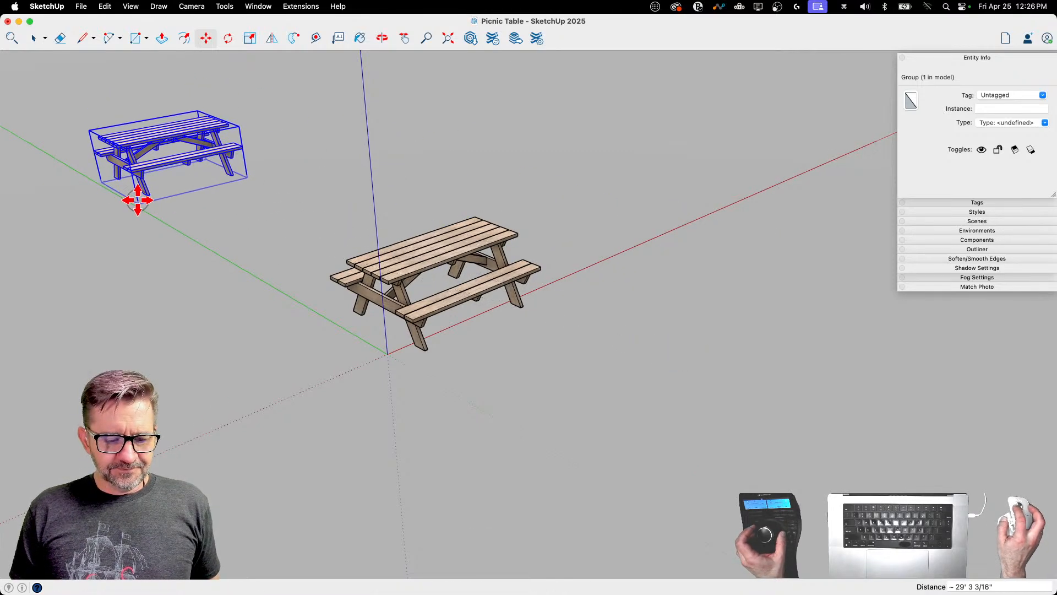
{"action": "left_click", "coordinate": [138, 200]}
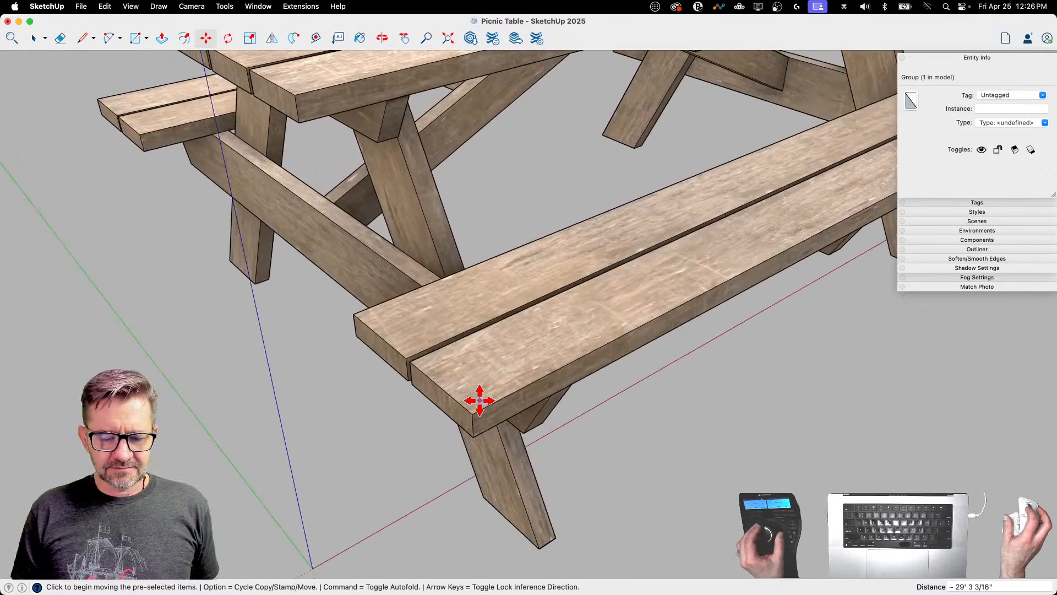
{"action": "key", "text": "space"}
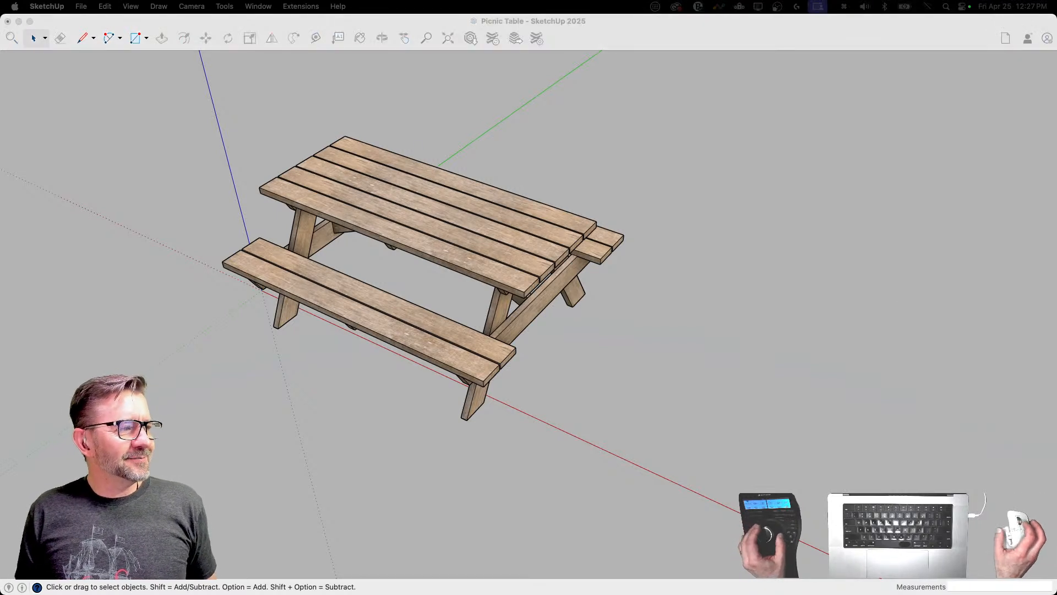
{"action": "left_click", "coordinate": [837, 265]}
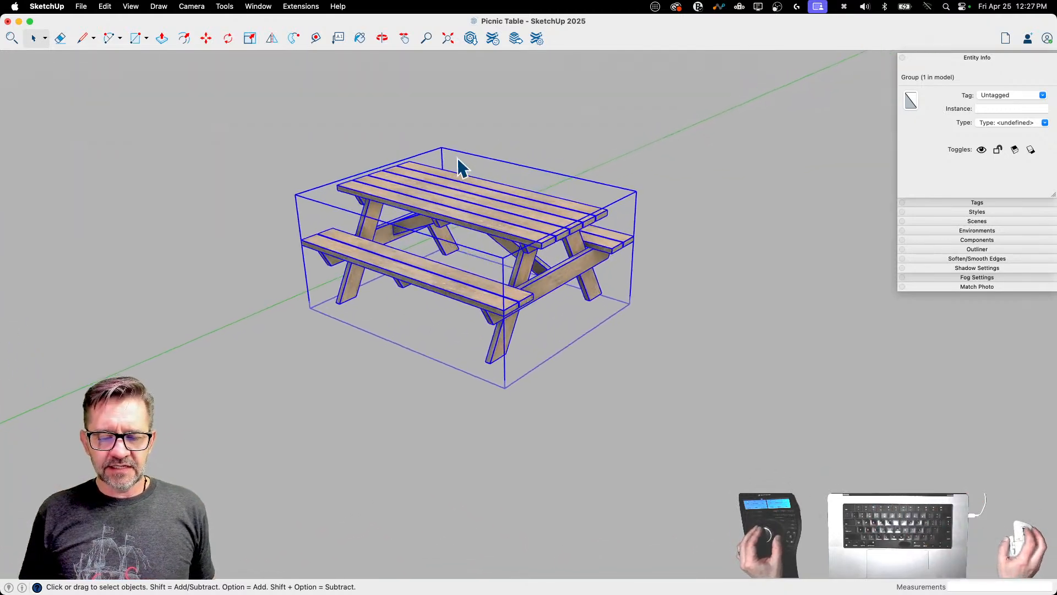
{"action": "left_click", "coordinate": [620, 119]}
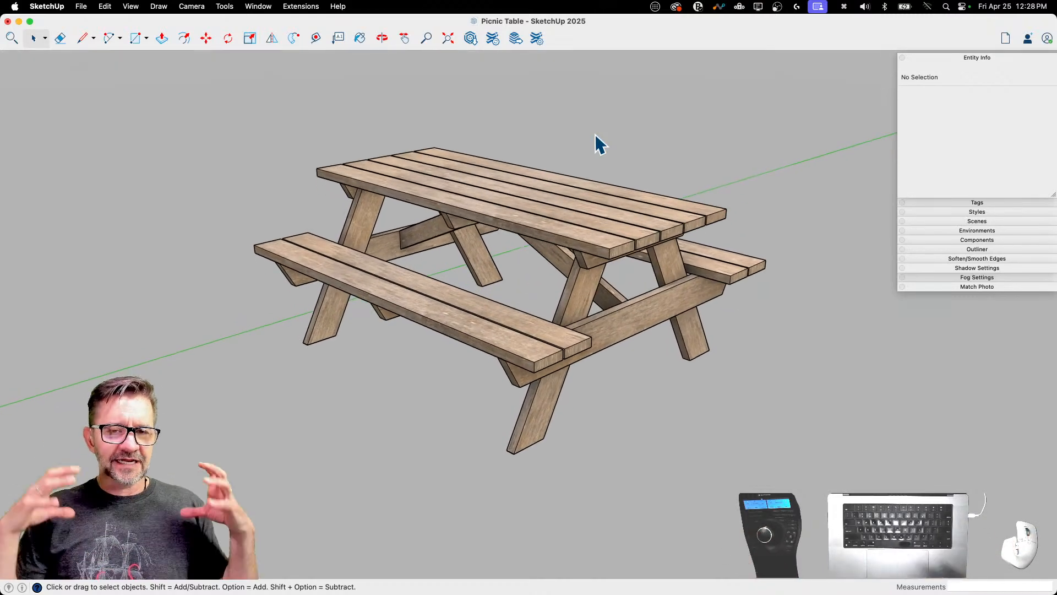
{"action": "scroll", "coordinate": [599, 128], "scroll_direction": "down", "scroll_amount": 8}
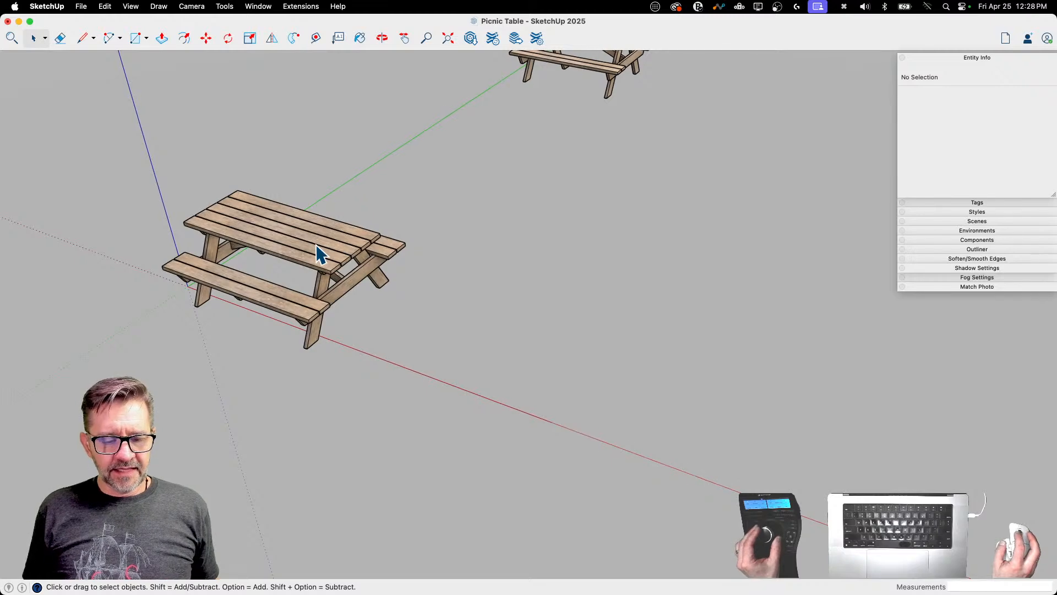
Step: Copy six different boards of the exploded table and paste them in front of it
{"action": "left_click", "coordinate": [343, 252]}
{"action": "left_click", "coordinate": [353, 305]}
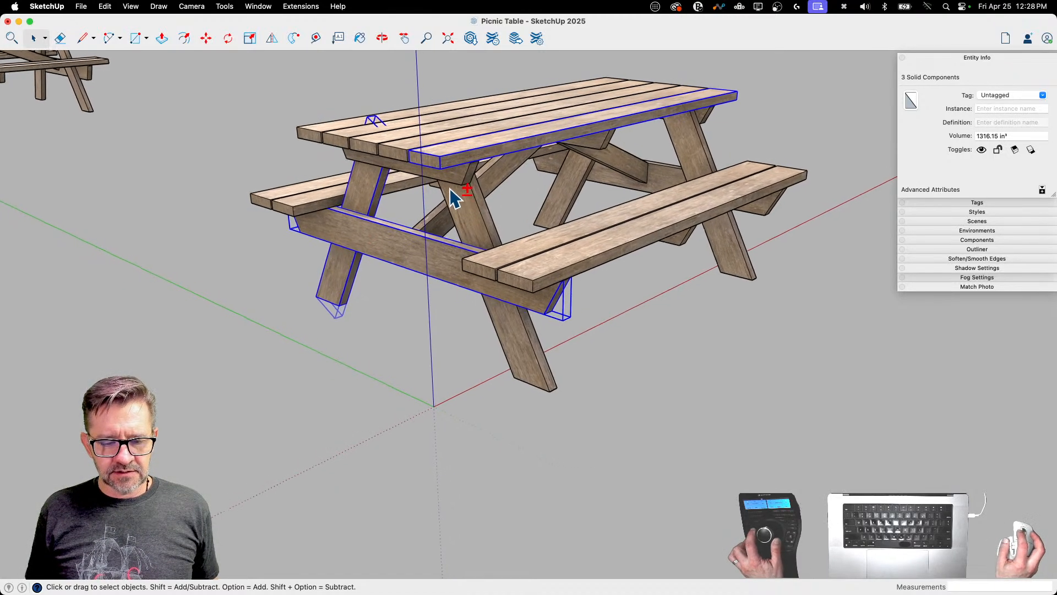
{"action": "left_click", "coordinate": [502, 181], "text": "shift"}
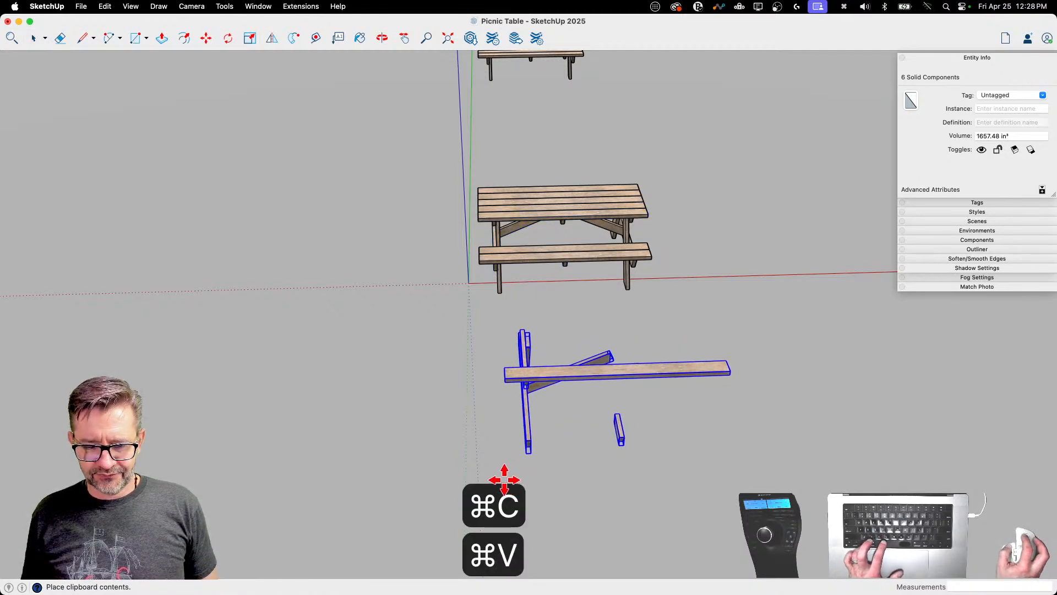
{"action": "left_click", "coordinate": [486, 479]}
{"action": "key", "text": "space"}
Step: Select all boards of the exploded table and move it along the red axis, away from the origin
{"action": "left_click_drag", "start_coordinate": [426, 120], "coordinate": [680, 285]}
{"action": "key", "text": "m"}
{"action": "left_click", "coordinate": [460, 242]}
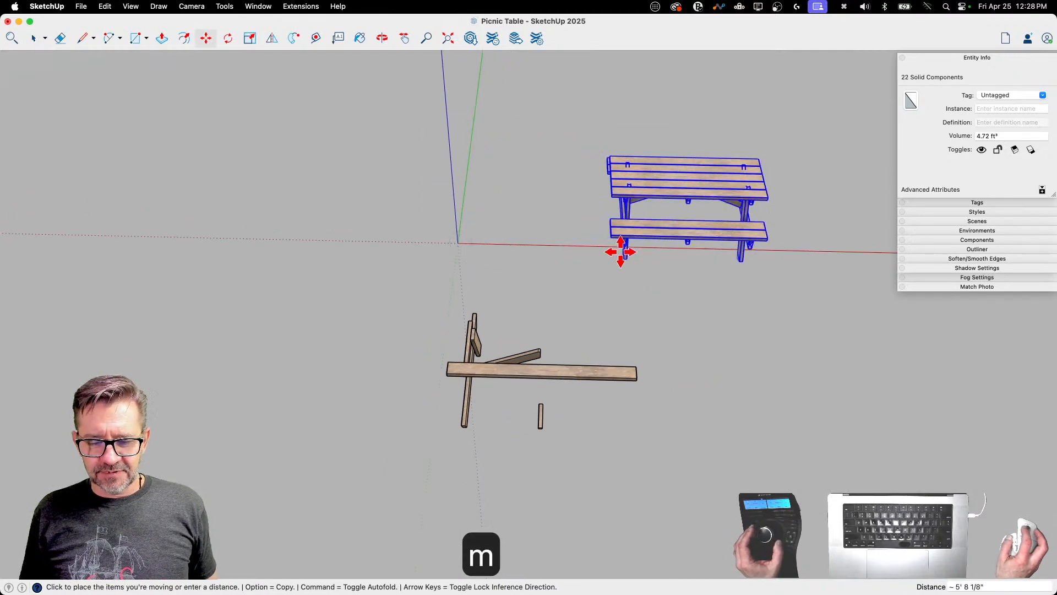
{"action": "left_click", "coordinate": [817, 253]}
{"action": "key", "text": "space"}
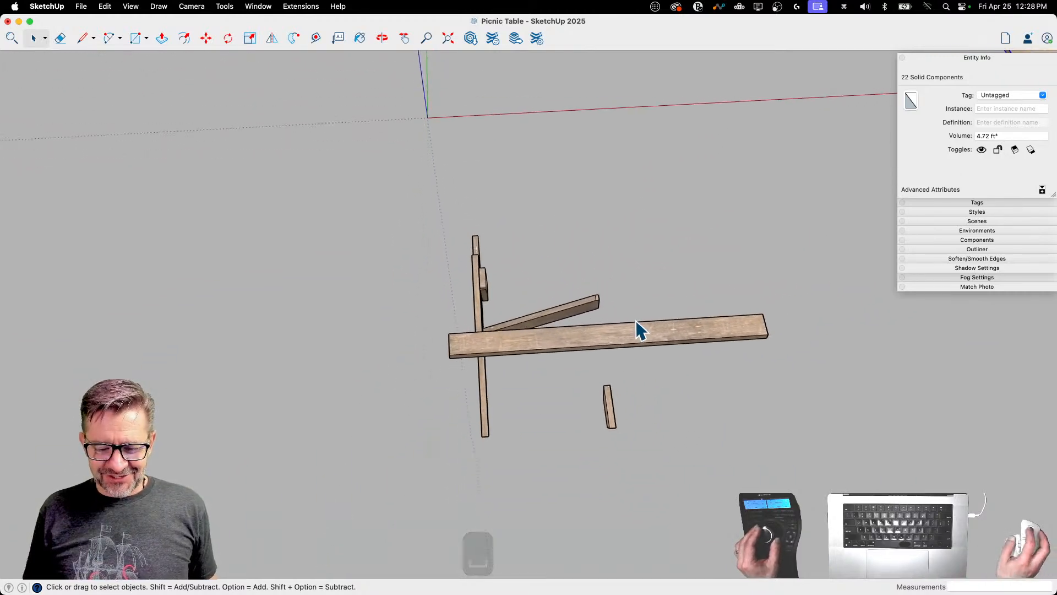
Step: Rotate the copied 6' 2x6 board to run along the green axis and move its corner to the origin
{"action": "left_click", "coordinate": [567, 355]}
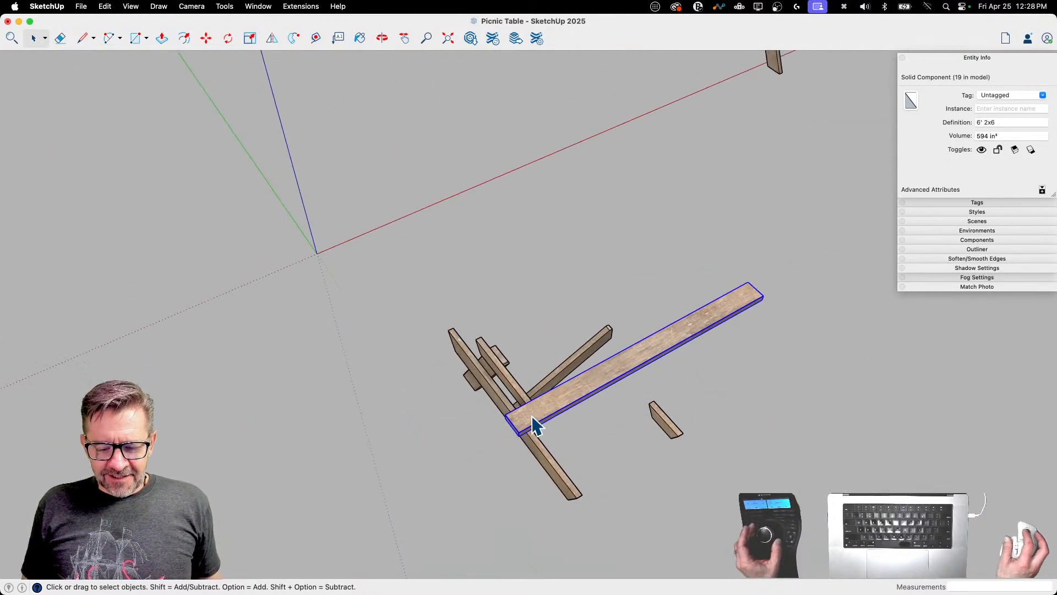
{"action": "key", "text": "q"}
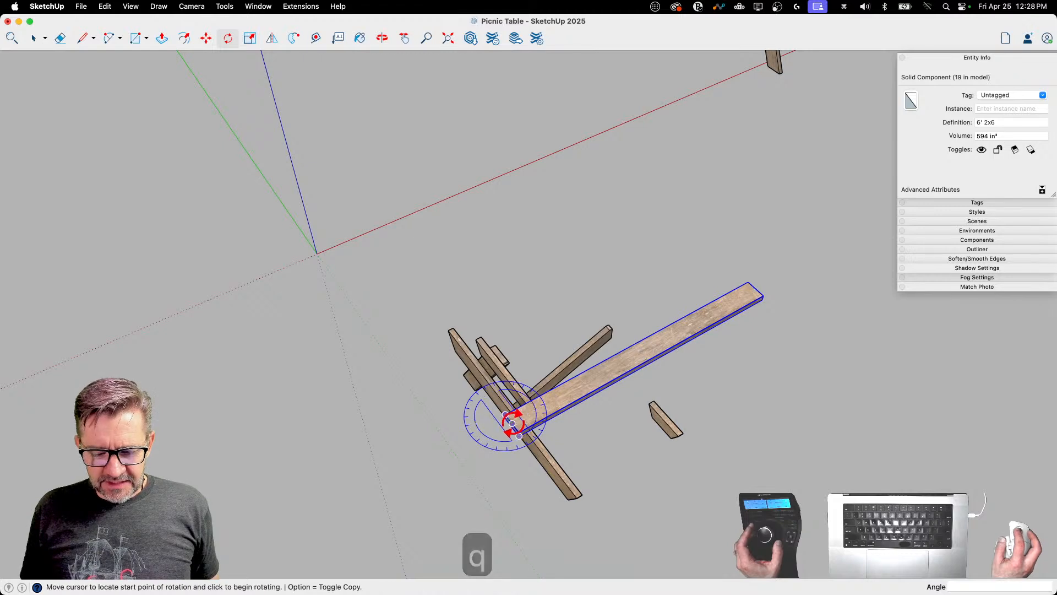
{"action": "left_click", "coordinate": [548, 405]}
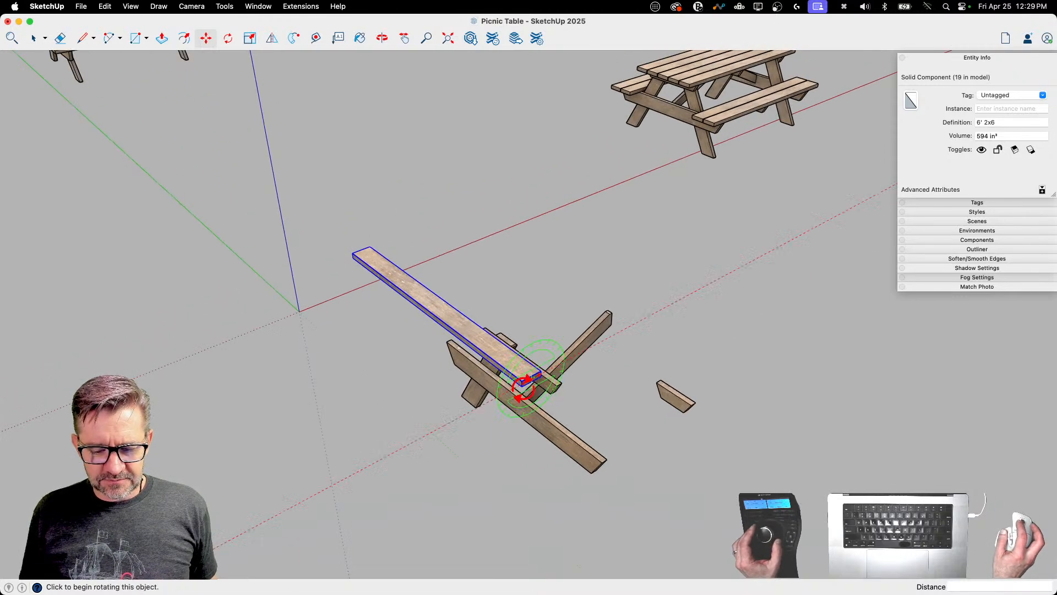
{"action": "left_click", "coordinate": [522, 390]}
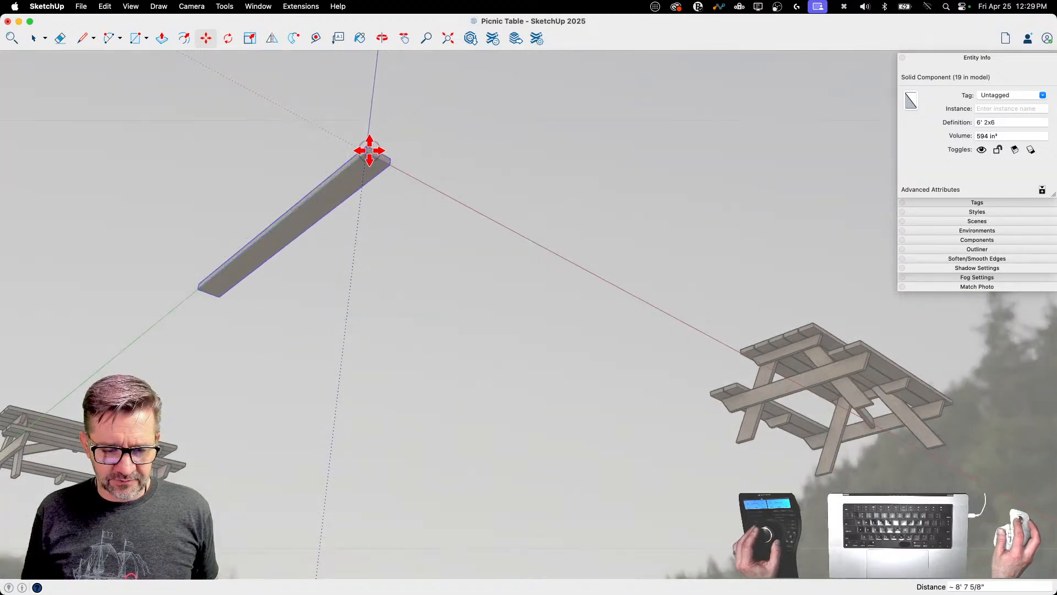
{"action": "left_click", "coordinate": [369, 150]}
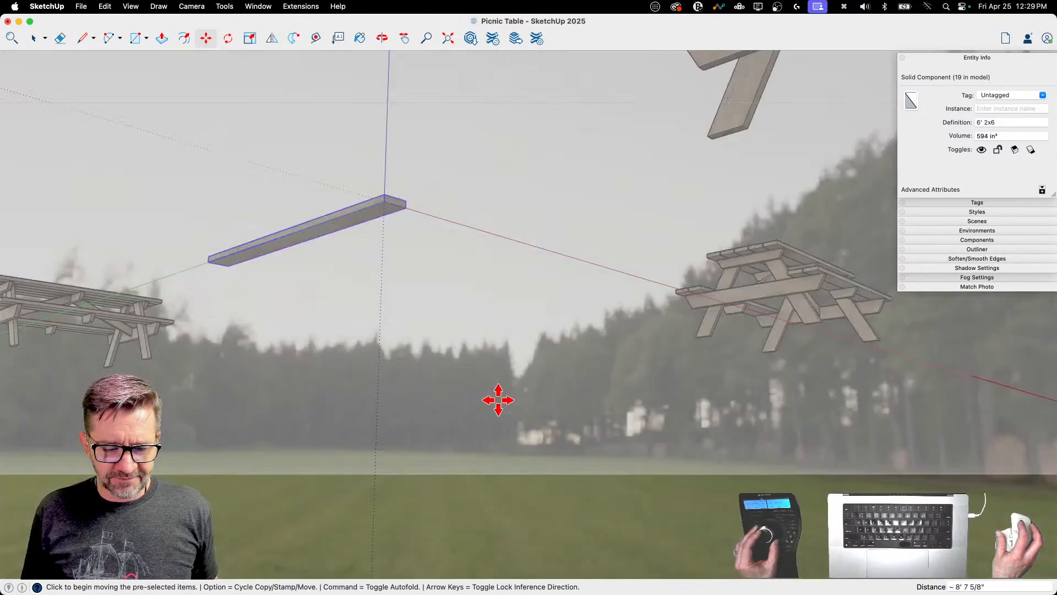
{"action": "key", "text": "space"}
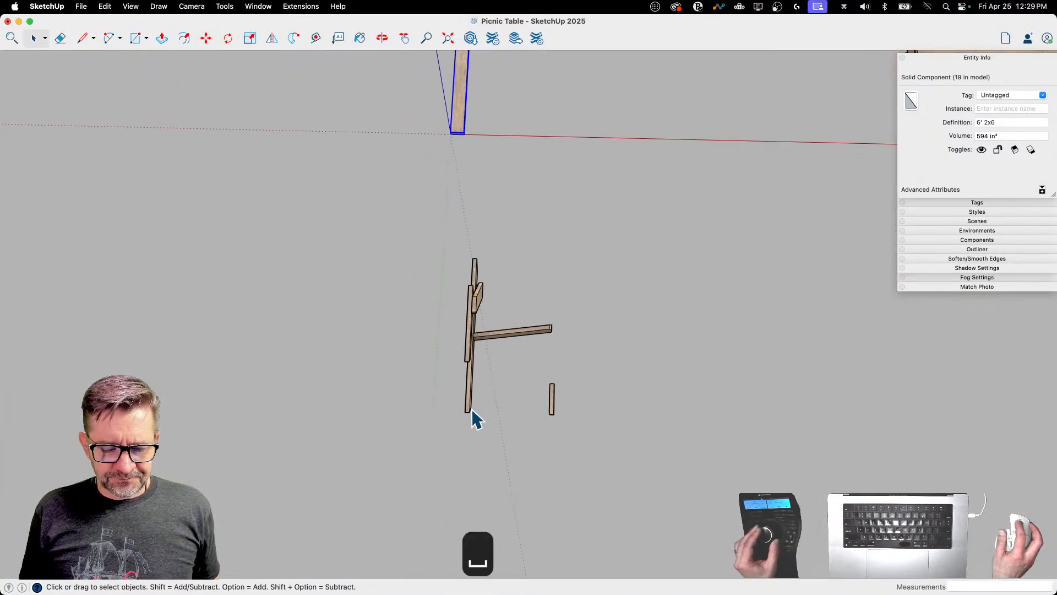
Step: Move the copied 2' 9 1/2" 2x6 board beside the 6' board, rotate it 90° to lie flat, and align their end corners
{"action": "key", "text": "m"}
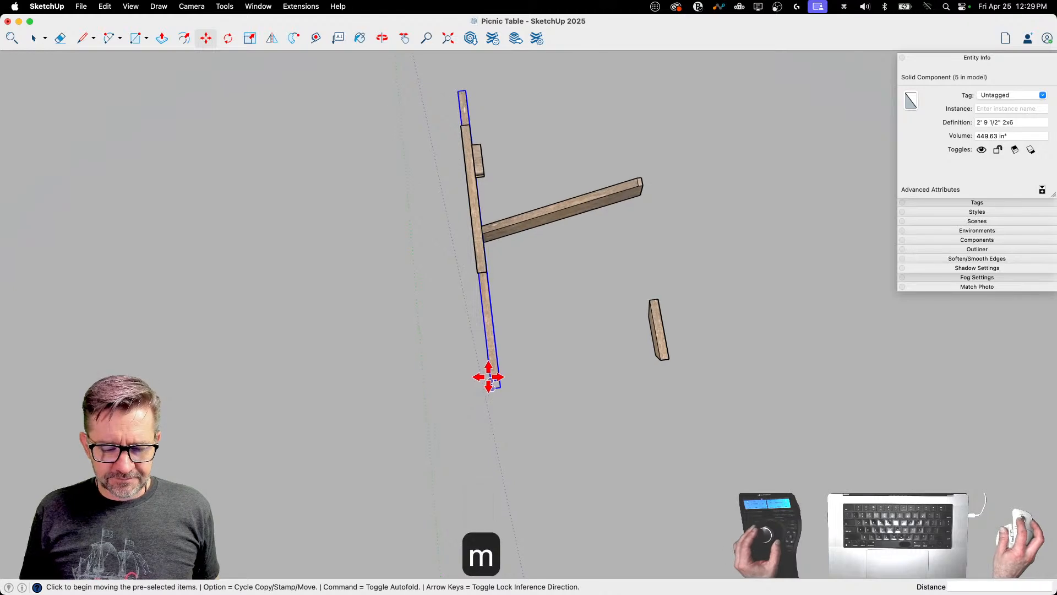
{"action": "left_click", "coordinate": [489, 378]}
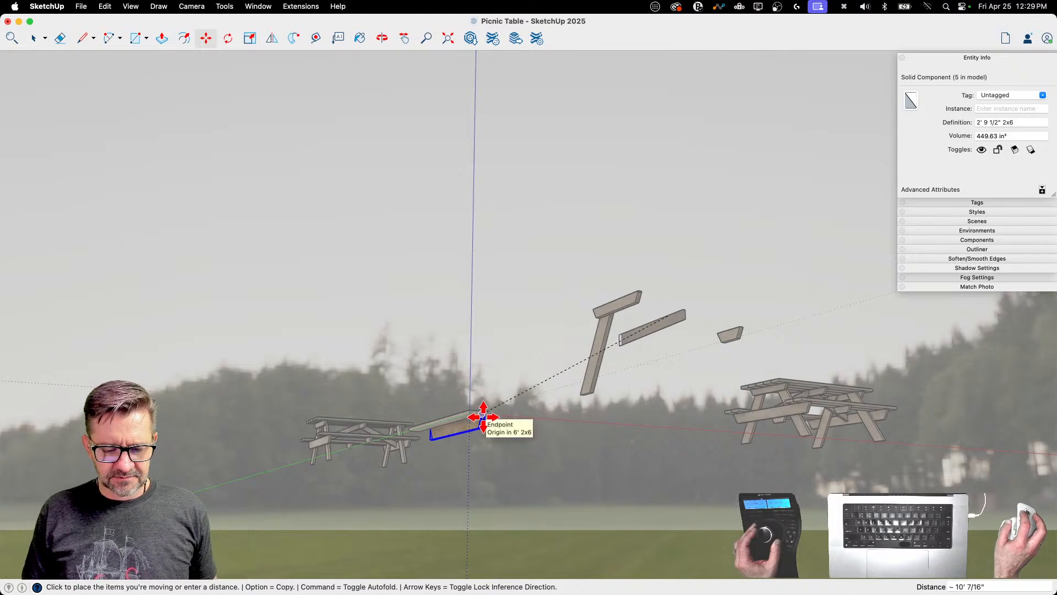
{"action": "left_click", "coordinate": [484, 417]}
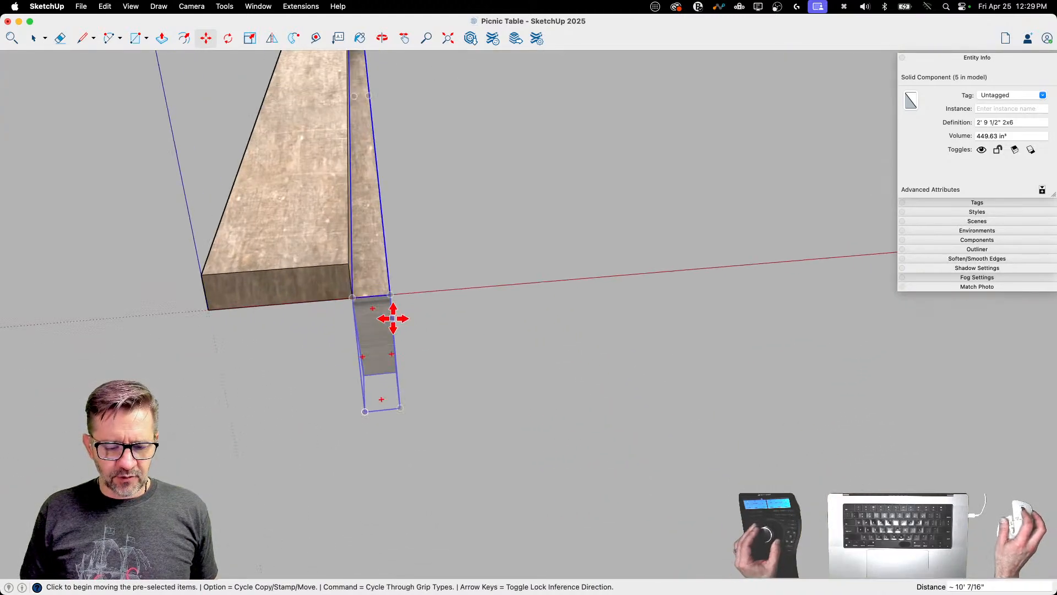
{"action": "key", "text": "q"}
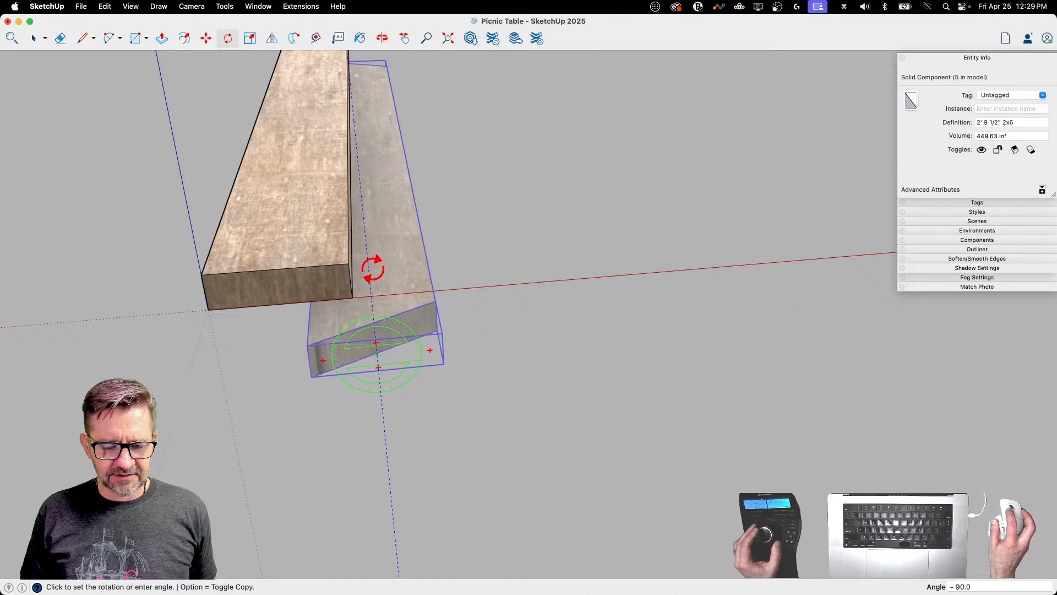
{"action": "left_click", "coordinate": [306, 347]}
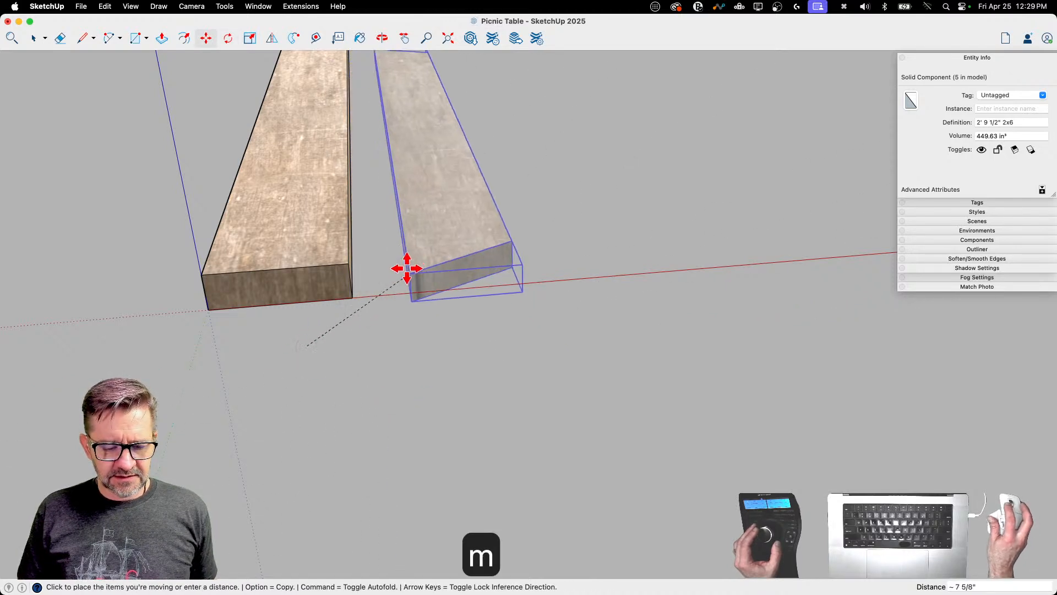
{"action": "left_click", "coordinate": [348, 263]}
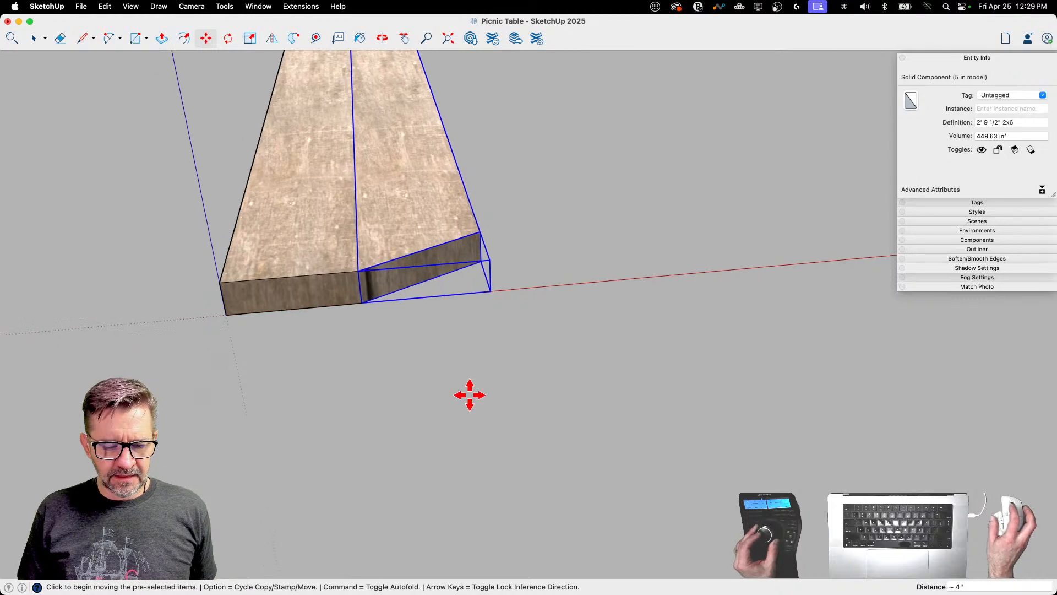
Step: Move the flat 2' 9 1/2" 2x6 board 12" along the red axis, away from the 6' board
{"action": "key", "text": "space"}
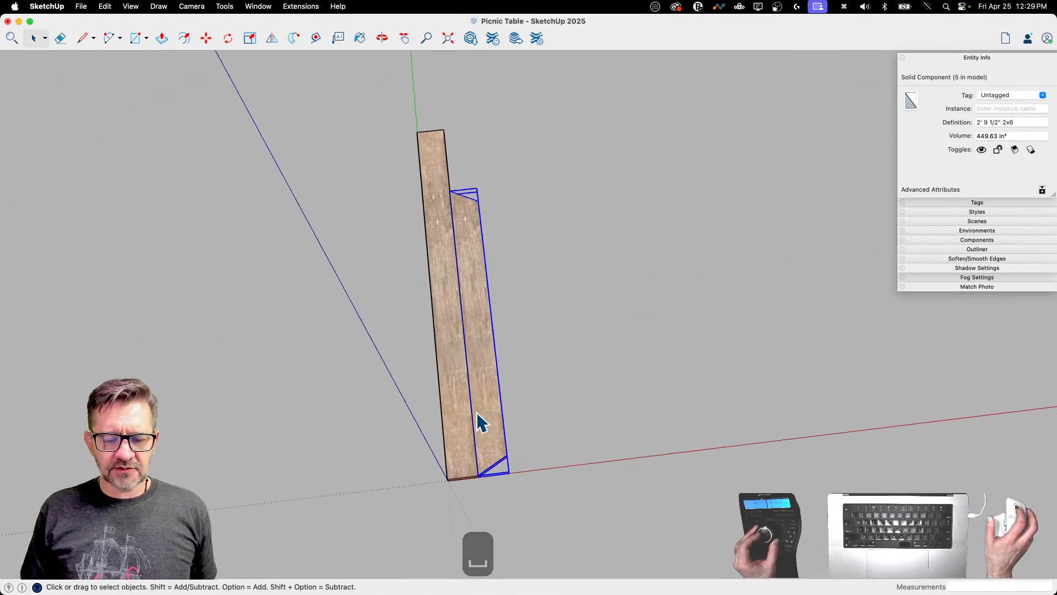
{"action": "key", "text": "m"}
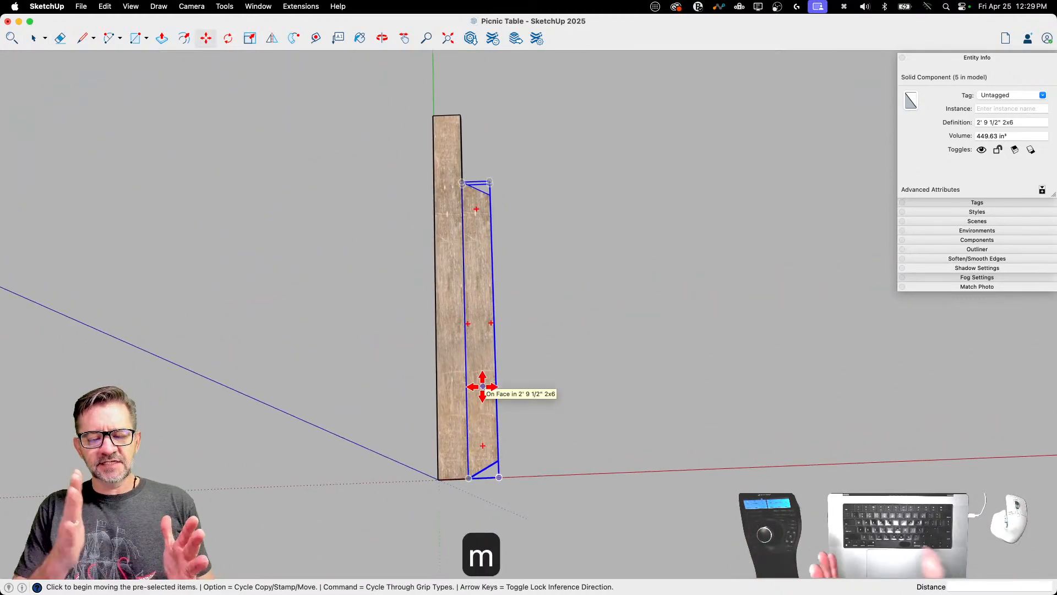
{"action": "left_click", "coordinate": [483, 386]}
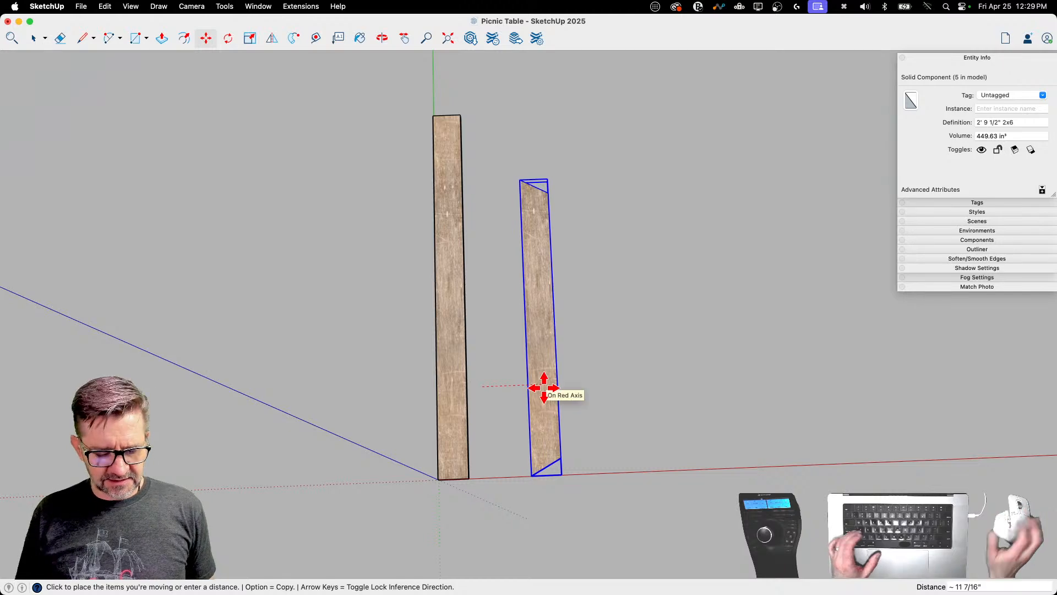
{"action": "type", "text": "12"}
{"action": "key", "text": "Return"}
{"action": "key", "text": "space"}
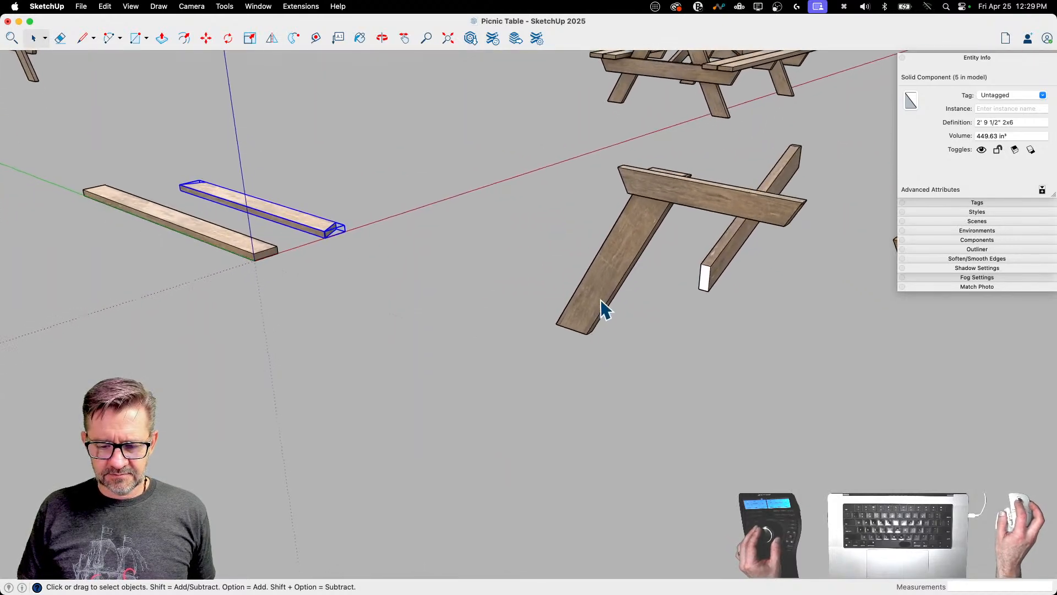
Step: Move the copied 3' 1/16" 2x6 board near the 2' 9 1/2" board and rotate it to lie flat, running along the green axis
{"action": "left_click", "coordinate": [620, 291]}
{"action": "key", "text": "m"}
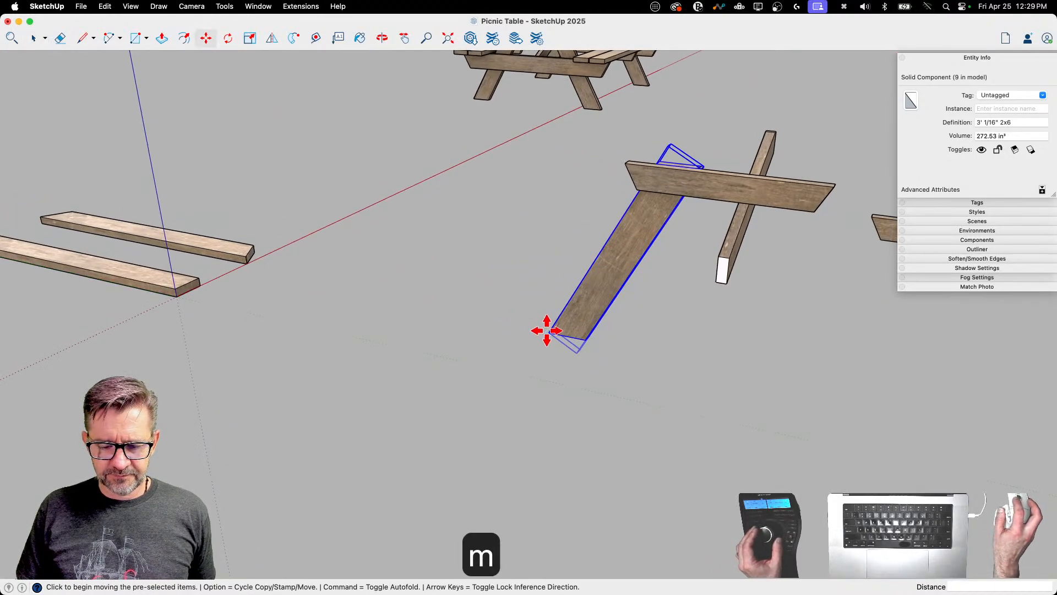
{"action": "left_click", "coordinate": [547, 330]}
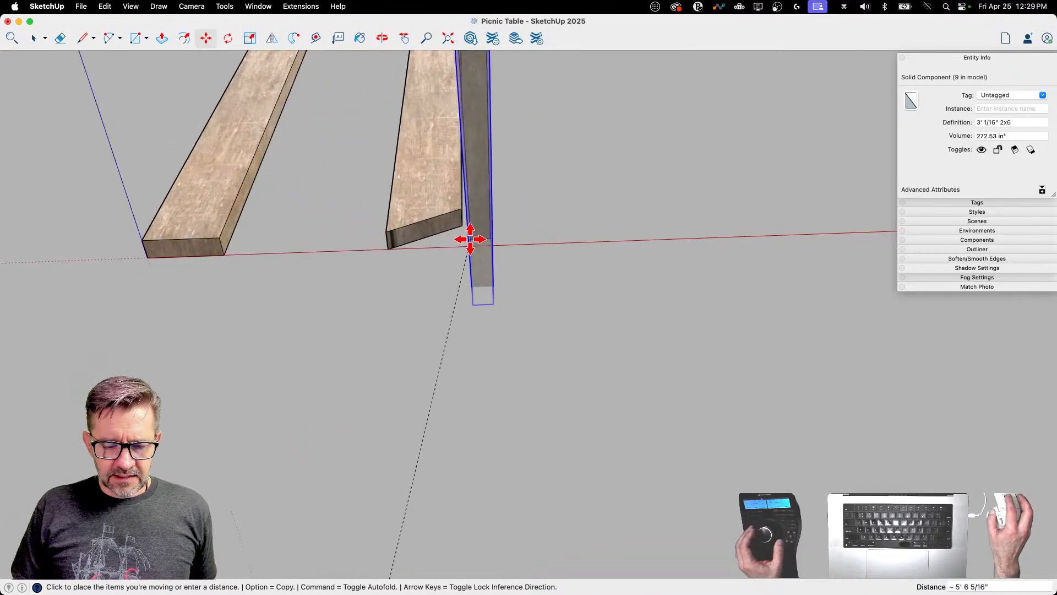
{"action": "left_click", "coordinate": [516, 246]}
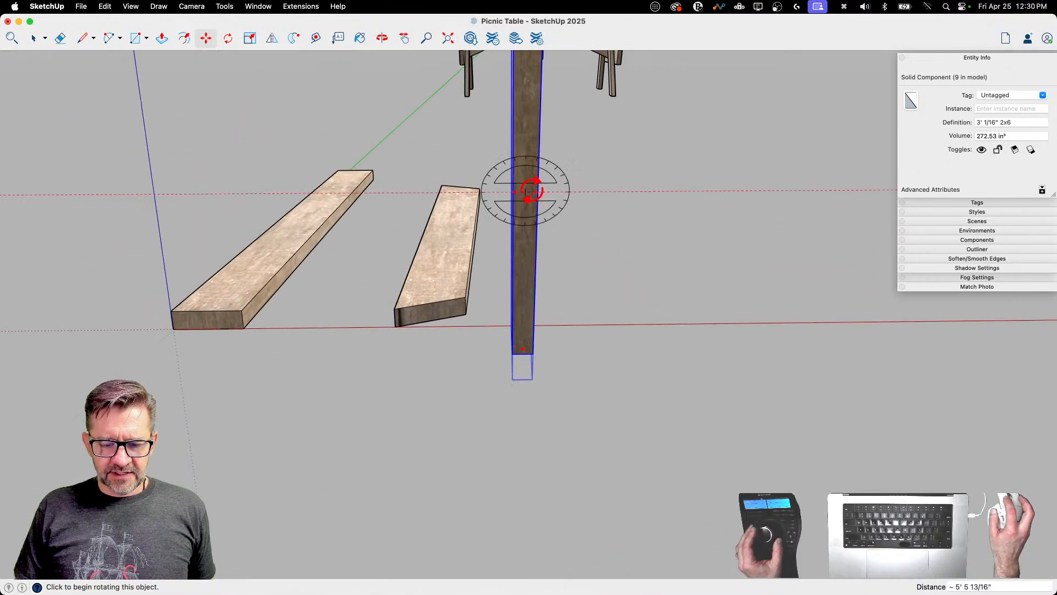
{"action": "left_click", "coordinate": [534, 191]}
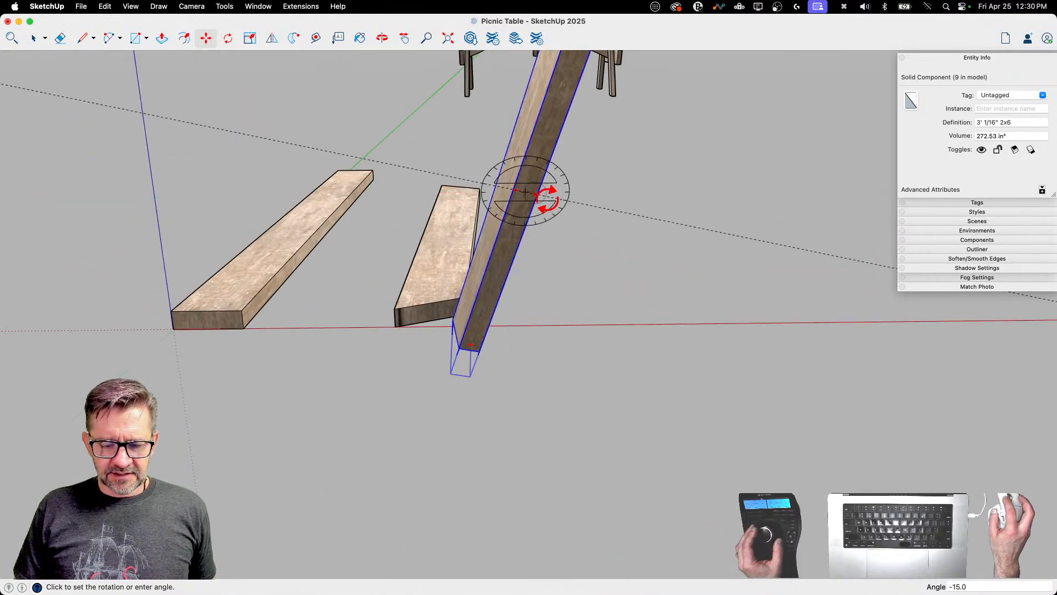
{"action": "left_click", "coordinate": [522, 360]}
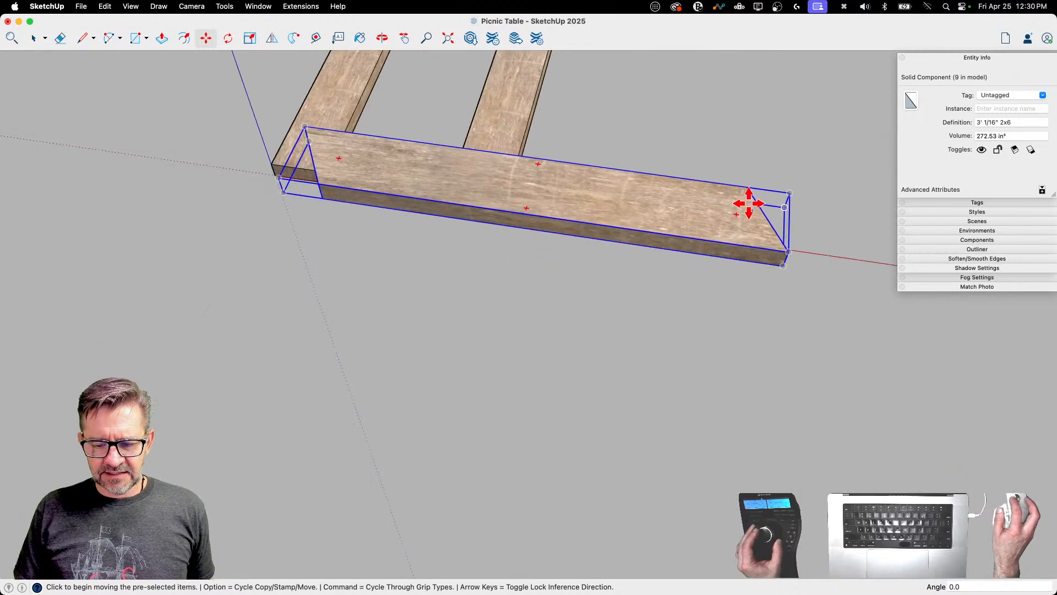
{"action": "left_click", "coordinate": [738, 214]}
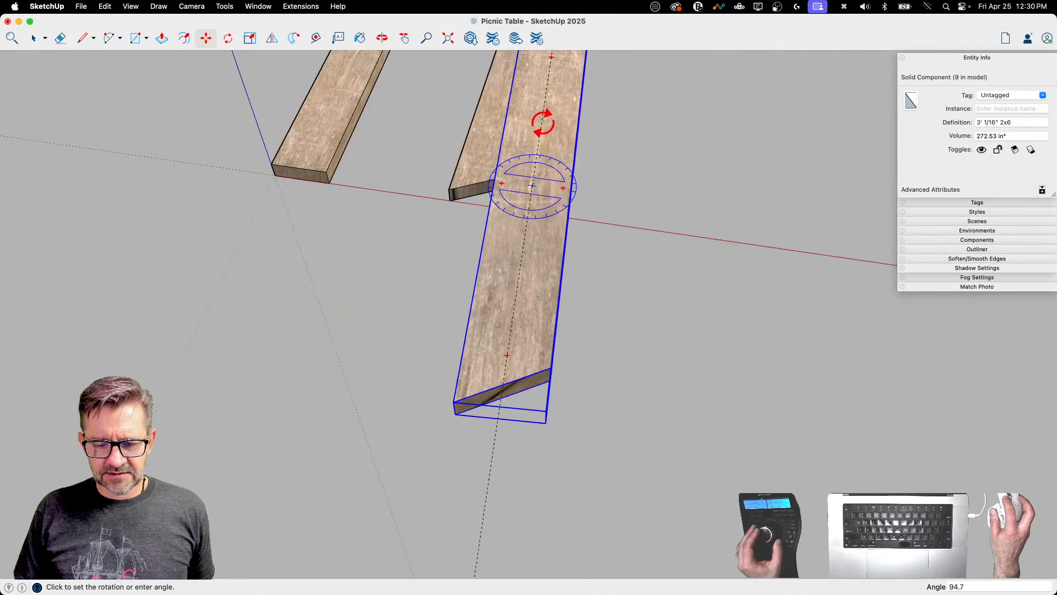
{"action": "left_click", "coordinate": [548, 122]}
Step: Align the 3' 1/16" board's end corner with the 2' 9 1/2" board's outer end corner, and move it a further 12" along the red axis
{"action": "key", "text": "m"}
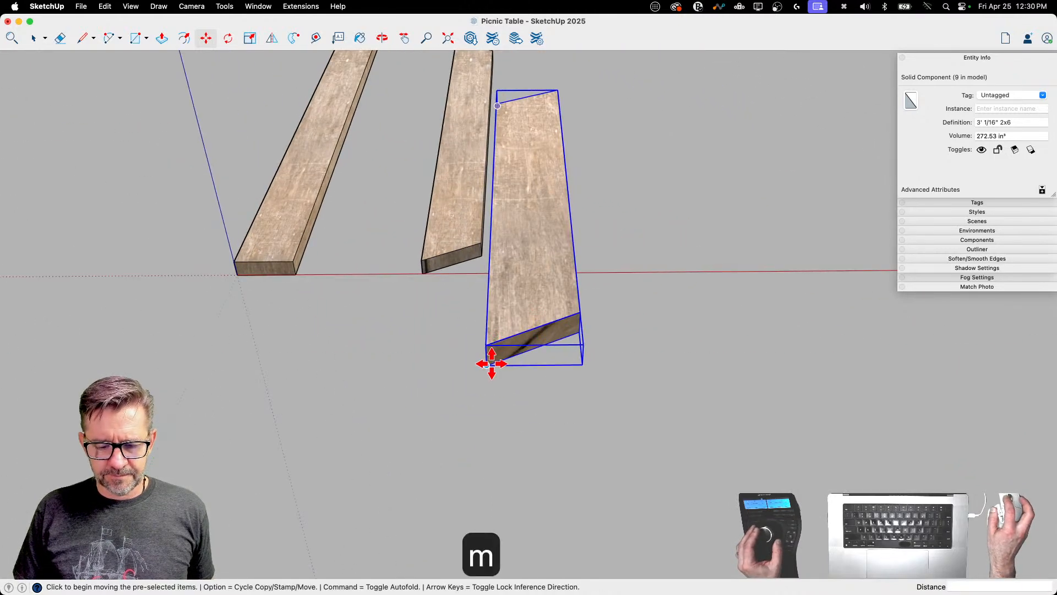
{"action": "left_click", "coordinate": [491, 363]}
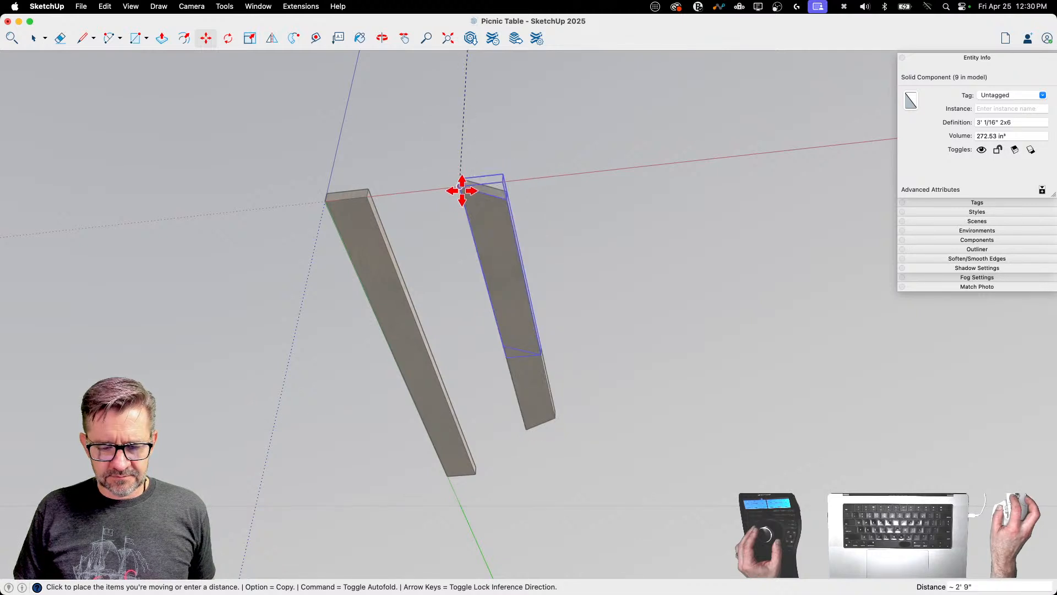
{"action": "left_click", "coordinate": [499, 184]}
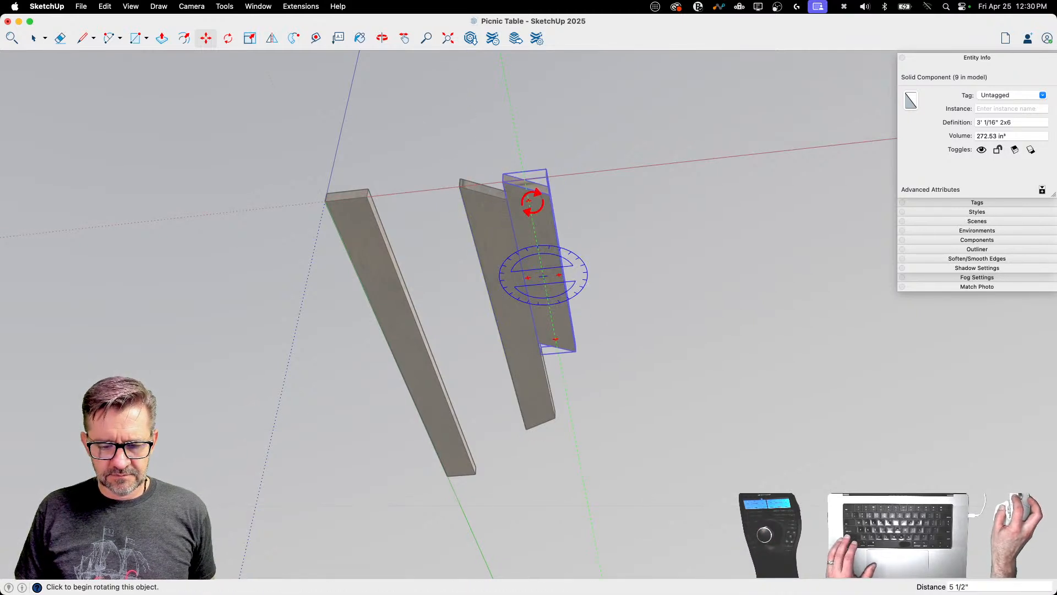
{"action": "key", "text": "Escape"}
{"action": "left_click", "coordinate": [531, 217]}
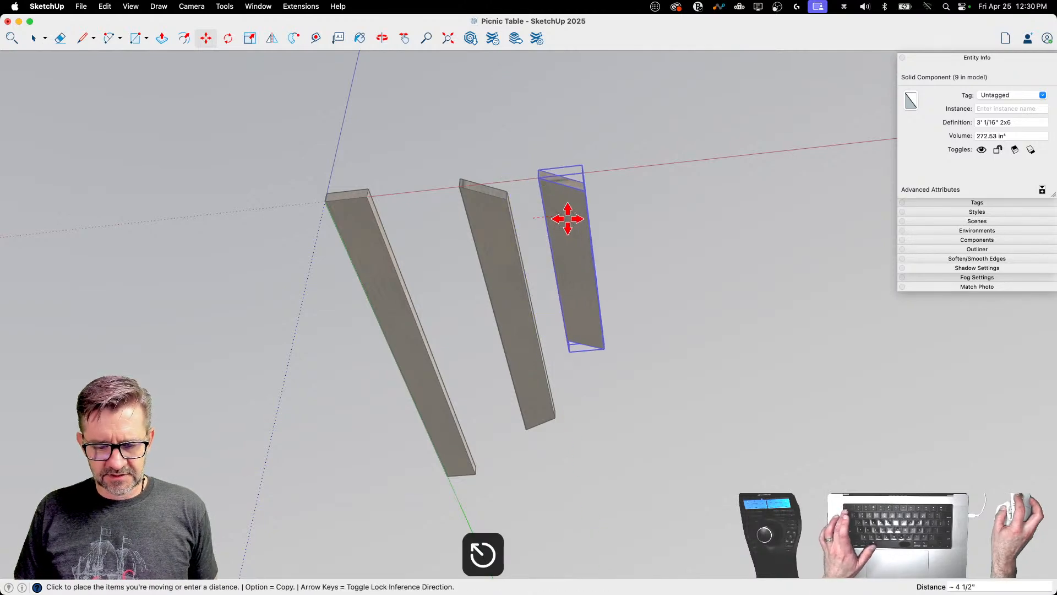
{"action": "type", "text": "12"}
{"action": "key", "text": "Return"}
{"action": "key", "text": "space"}
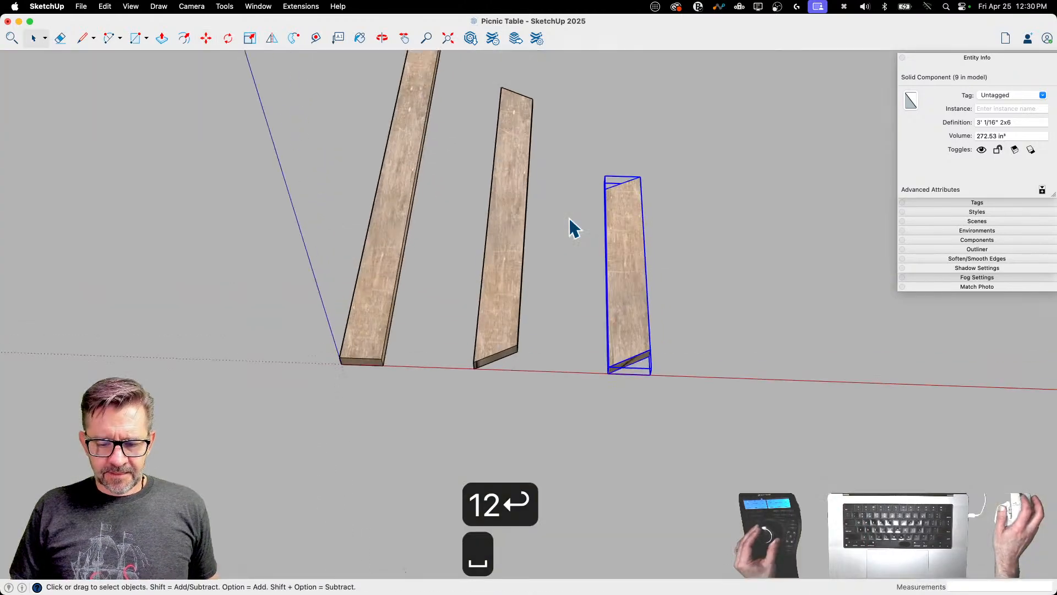
Step: Level the copied 2' 7" 2x4 board, rotate it to run along the green axis, and turn it flat on its wide face
{"action": "left_click", "coordinate": [670, 319]}
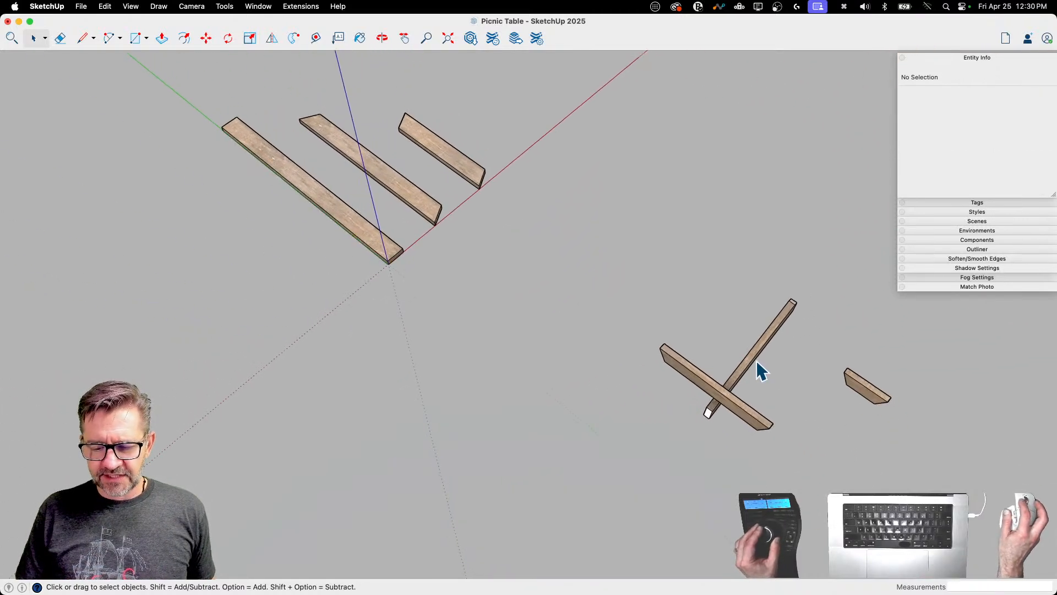
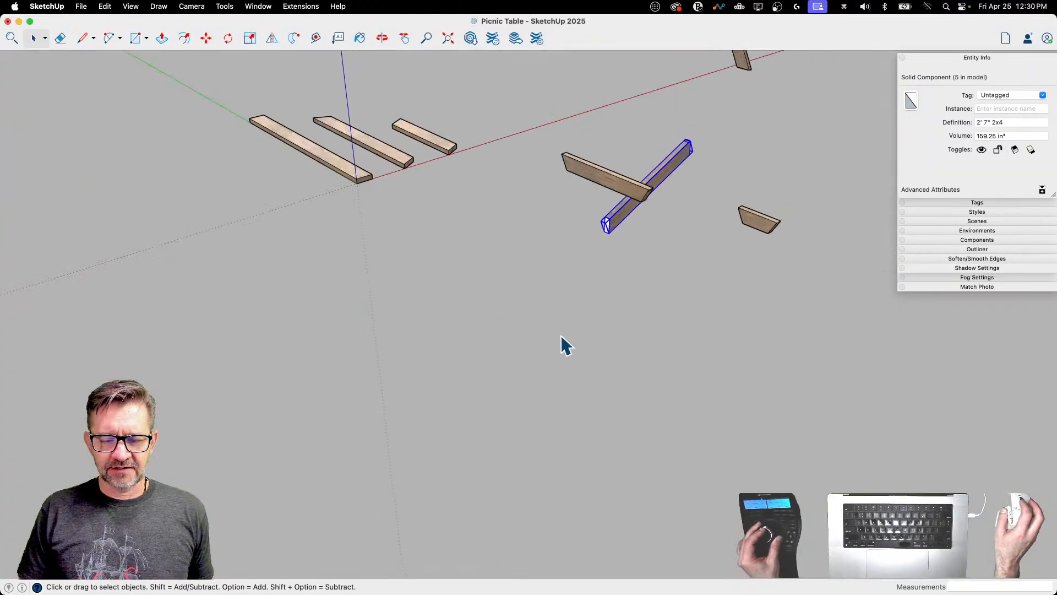
{"action": "key", "text": "m"}
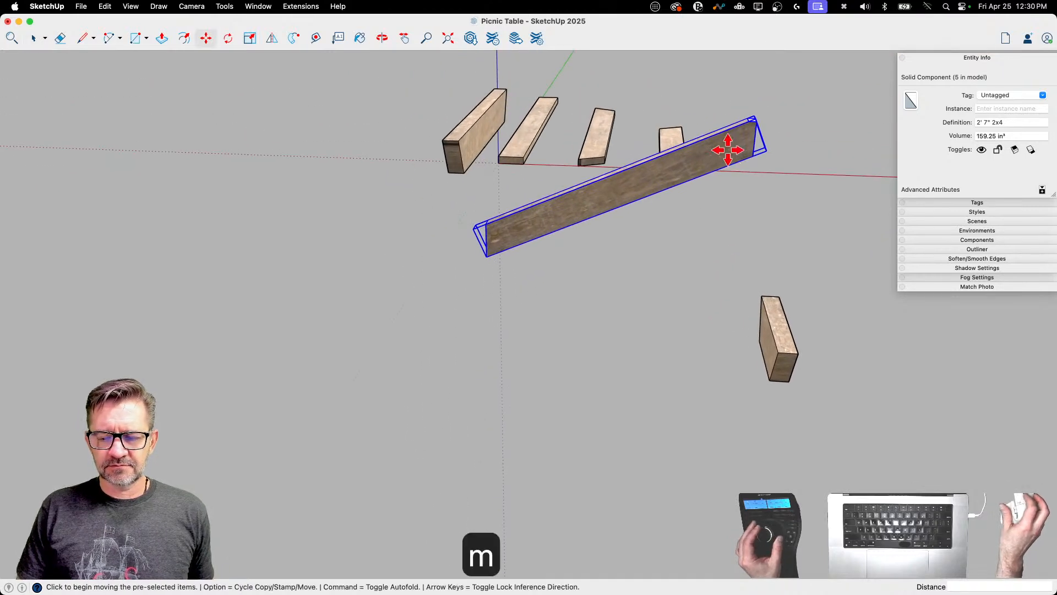
{"action": "left_click", "coordinate": [735, 146]}
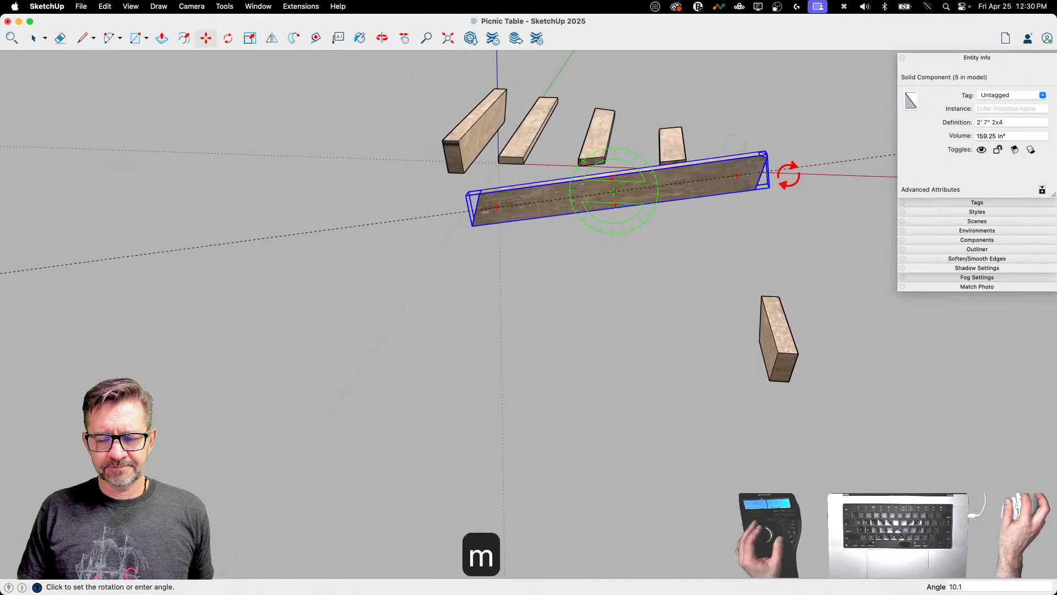
{"action": "key", "text": "Escape"}
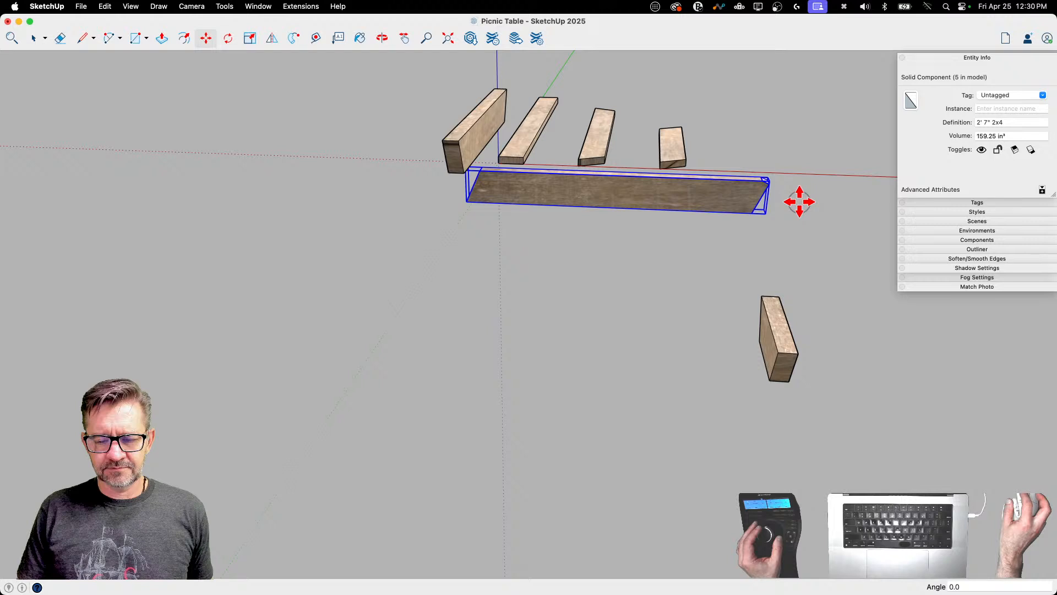
{"action": "left_click", "coordinate": [683, 221]}
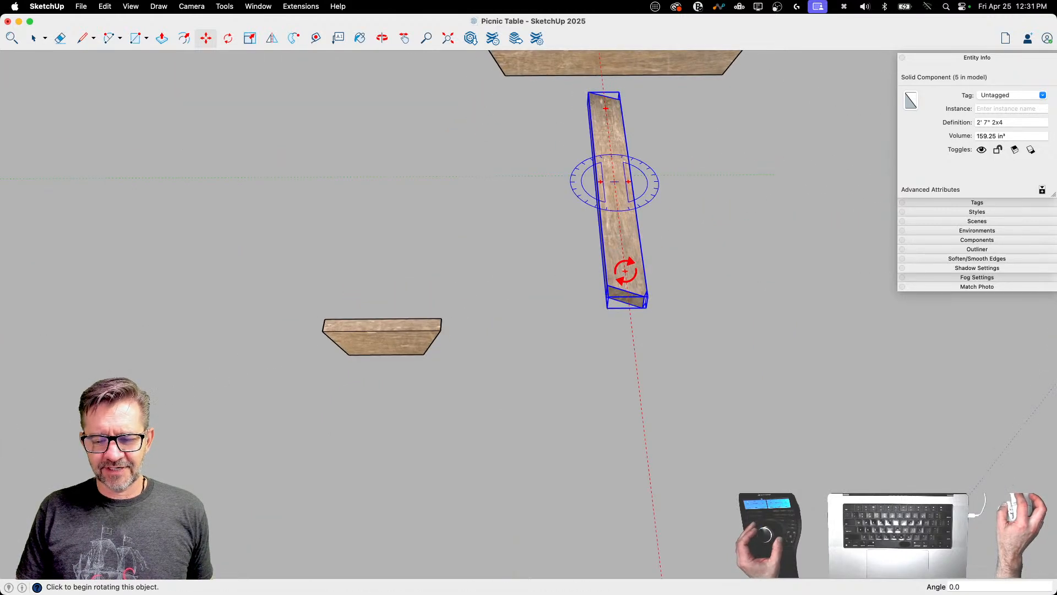
{"action": "left_click", "coordinate": [626, 271]}
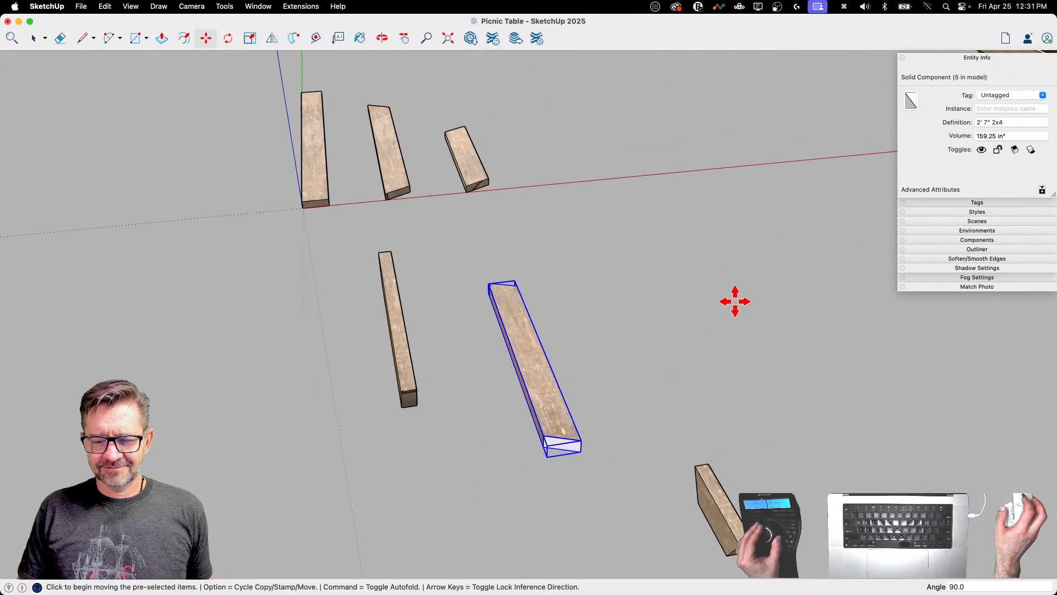
{"action": "left_click", "coordinate": [588, 435]}
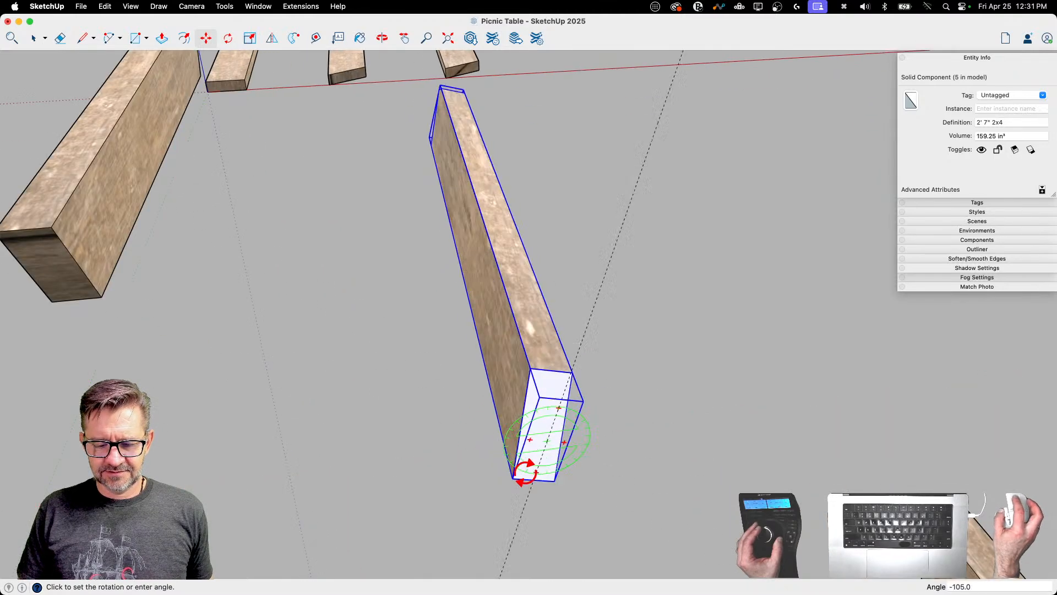
{"action": "left_click", "coordinate": [460, 450]}
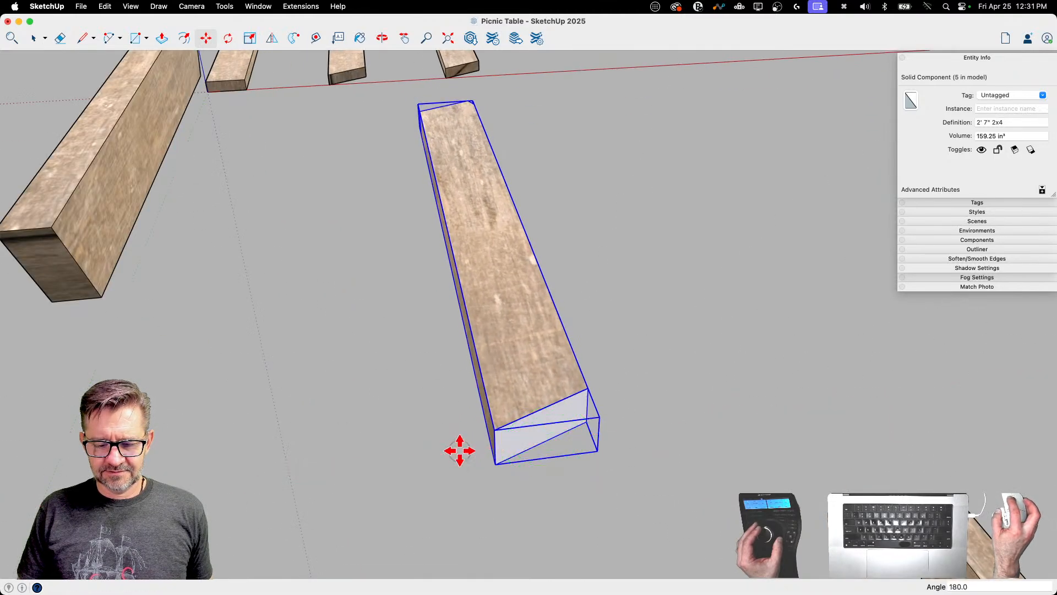
Step: Move the 2' 7" 2x4 to the 3' 1/16" board's end corner, shift it clear to that board's outer side, and offset it 12" along the red axis
{"action": "left_click", "coordinate": [492, 422]}
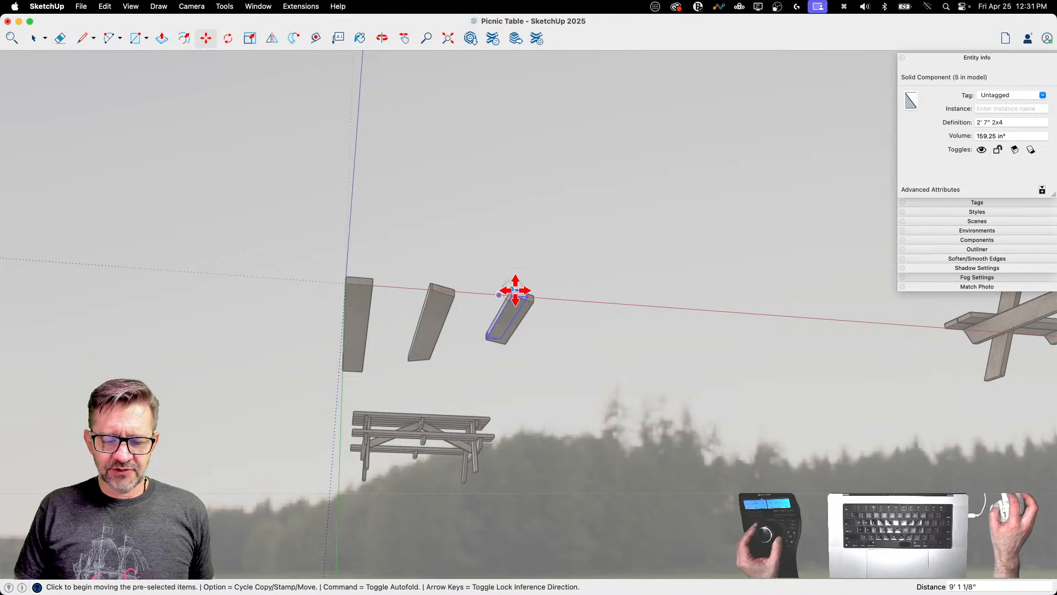
{"action": "key", "text": "m"}
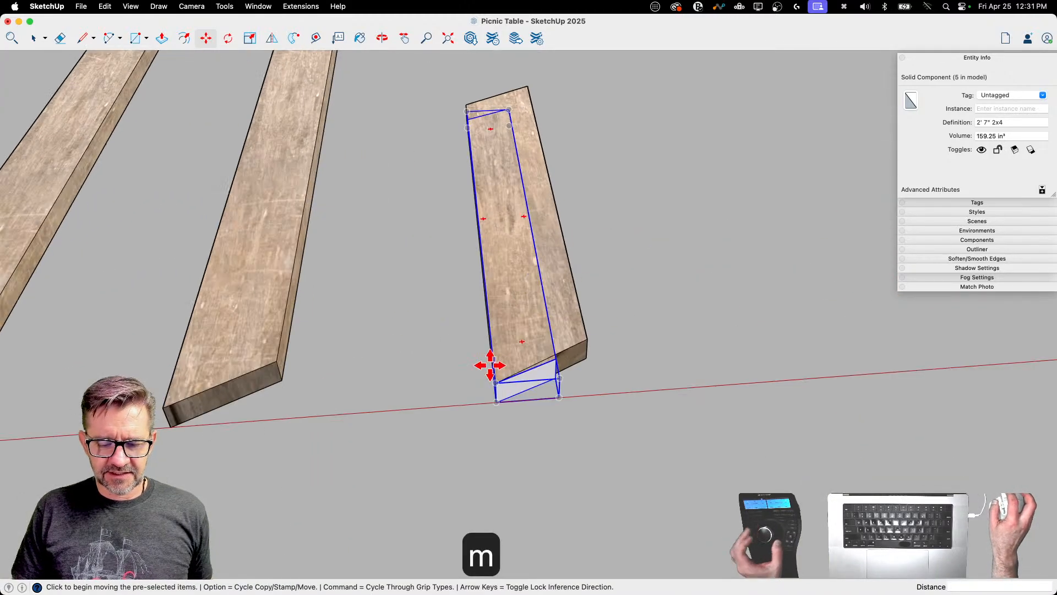
{"action": "left_click", "coordinate": [495, 384]}
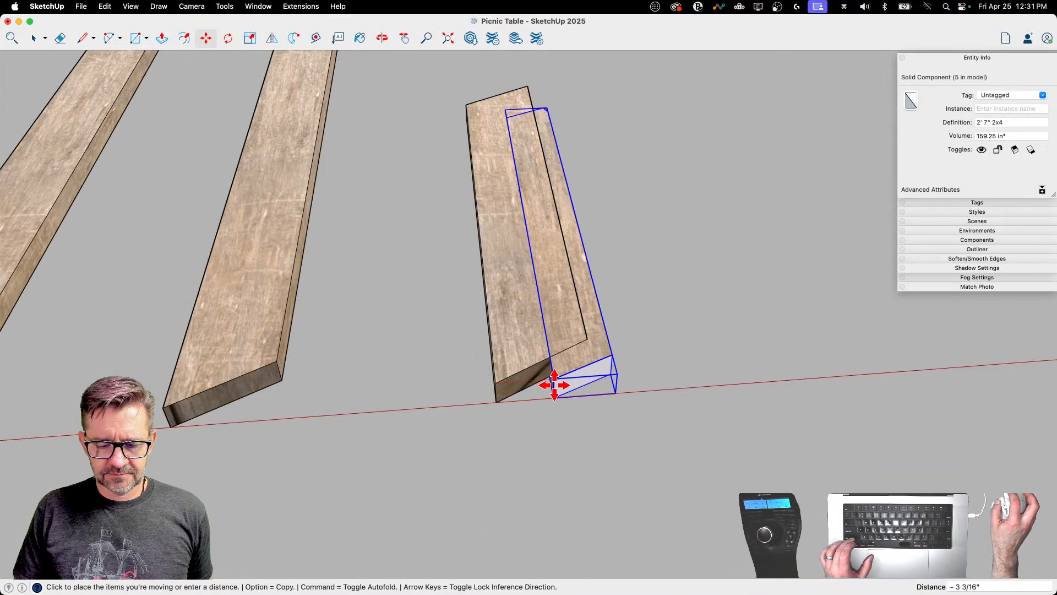
{"action": "left_click", "coordinate": [605, 322]}
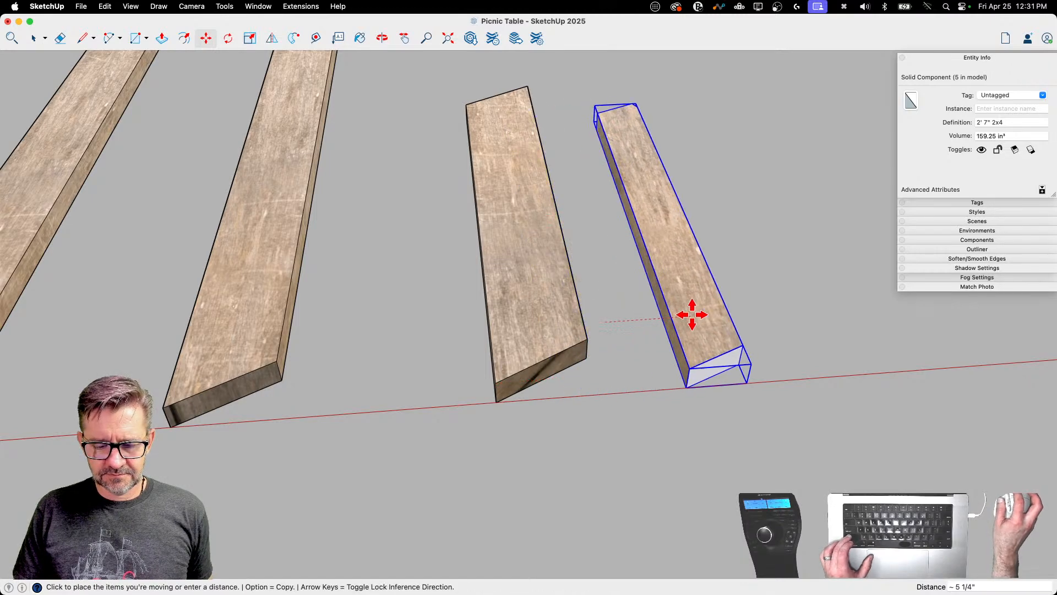
{"action": "type", "text": "12"}
{"action": "key", "text": "Return"}
{"action": "key", "text": "space"}
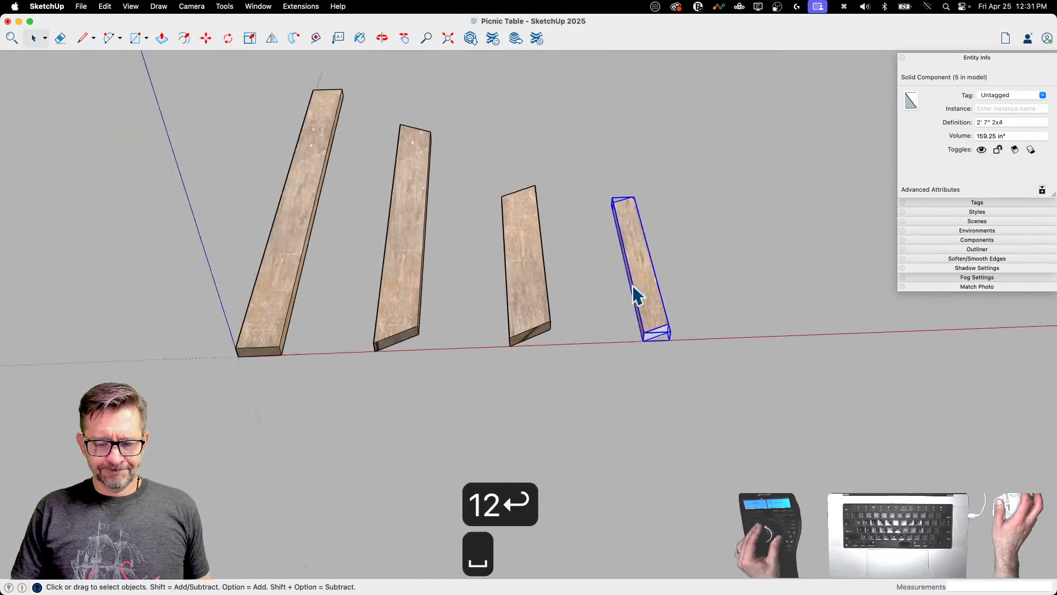
Step: Draw a ground rectangle of about 19' by 15' beneath the laid-out boards
{"action": "key", "text": "r"}
{"action": "left_click", "coordinate": [377, 183]}
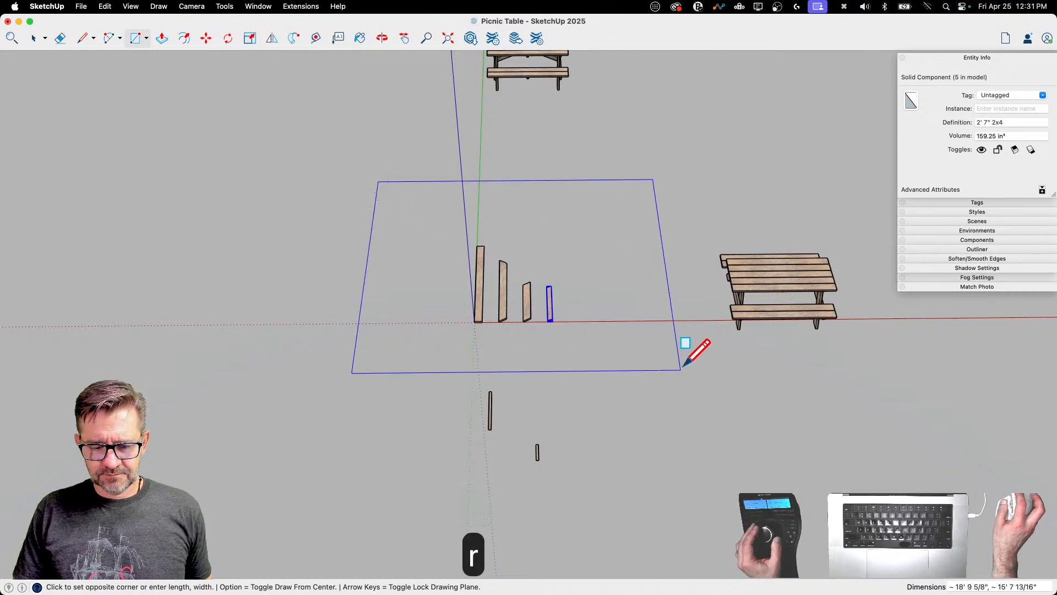
{"action": "left_click", "coordinate": [695, 358]}
{"action": "key", "text": "space"}
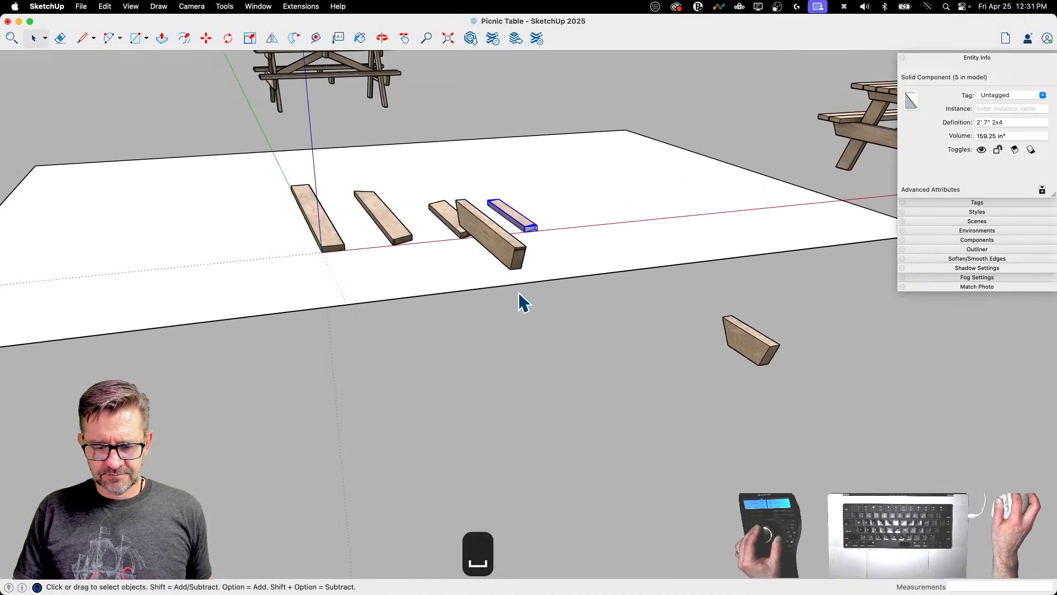
Step: Select the two remaining copied boards and move them together to the far side of the laid-out row
{"action": "left_click", "coordinate": [521, 260]}
{"action": "left_click", "coordinate": [761, 359], "text": "shift"}
{"action": "key", "text": "m"}
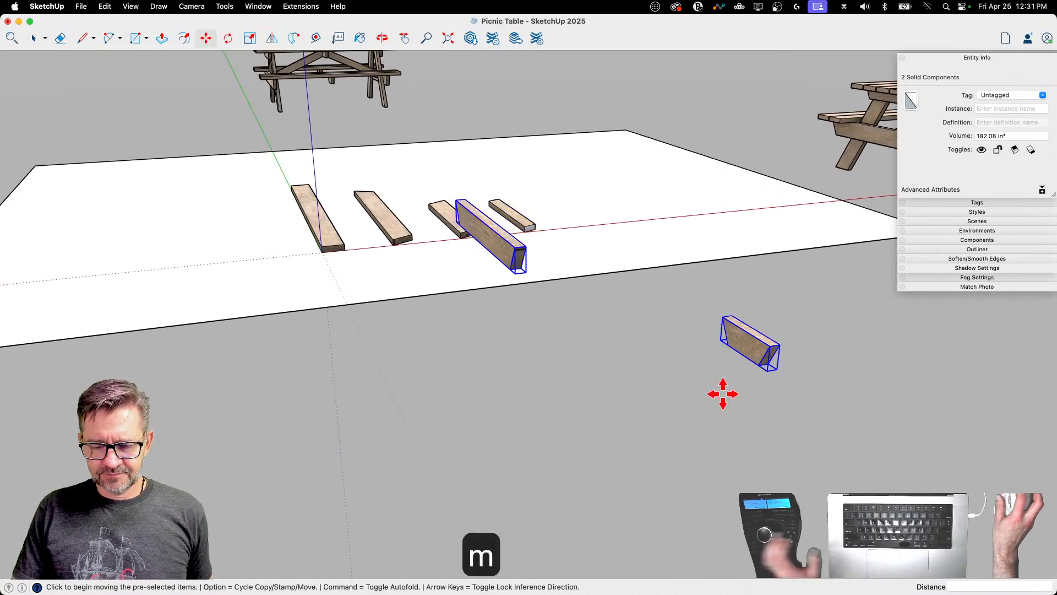
{"action": "left_click", "coordinate": [140, 254]}
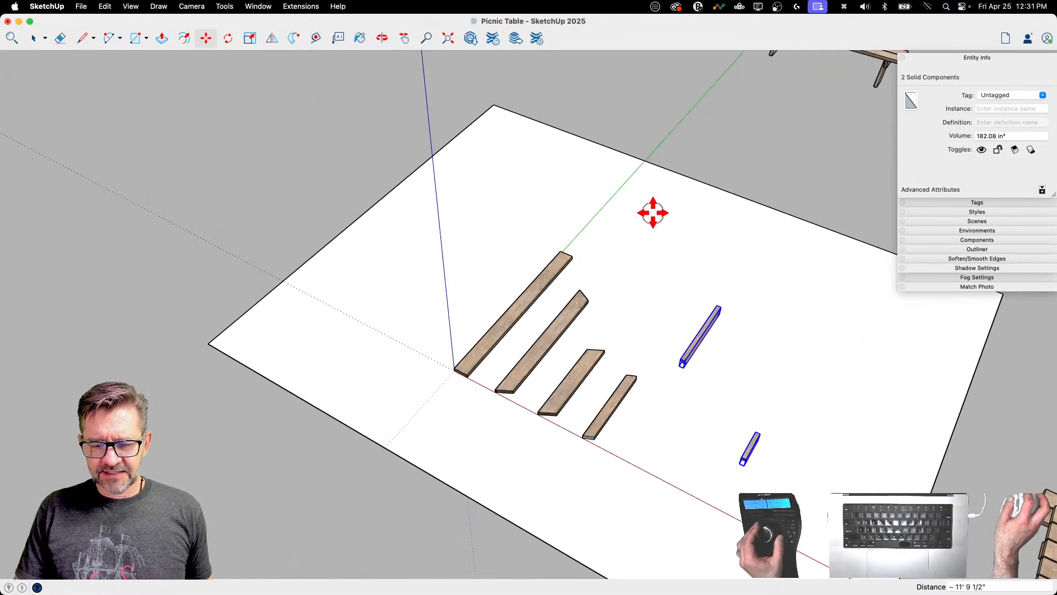
{"action": "key", "text": "space"}
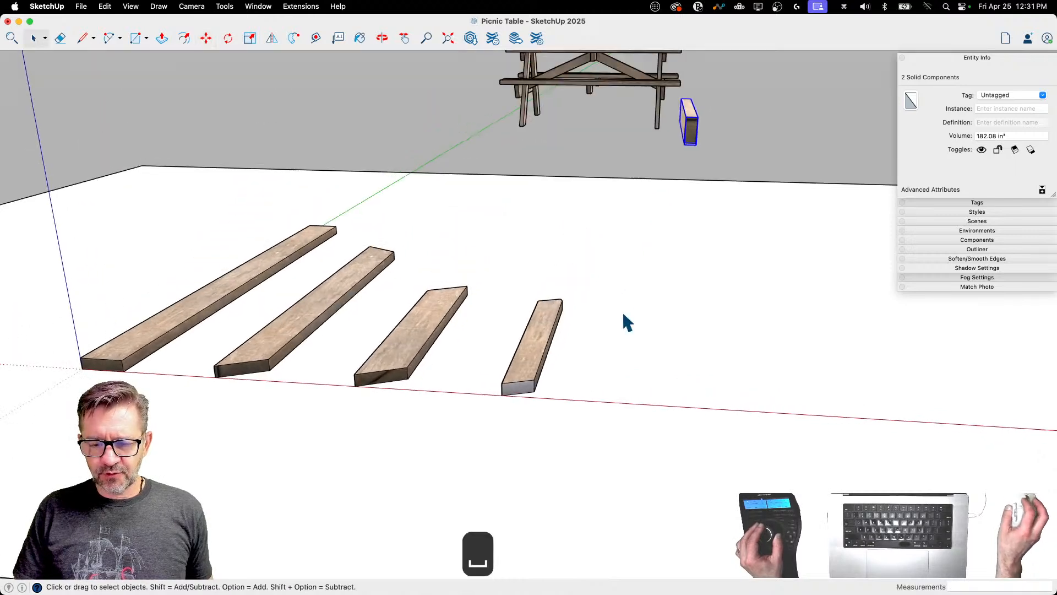
Step: Lower the 2' 3 1/2" 2x4 straight down along the blue axis onto the ground rectangle
{"action": "left_click", "coordinate": [683, 146]}
{"action": "key", "text": "m"}
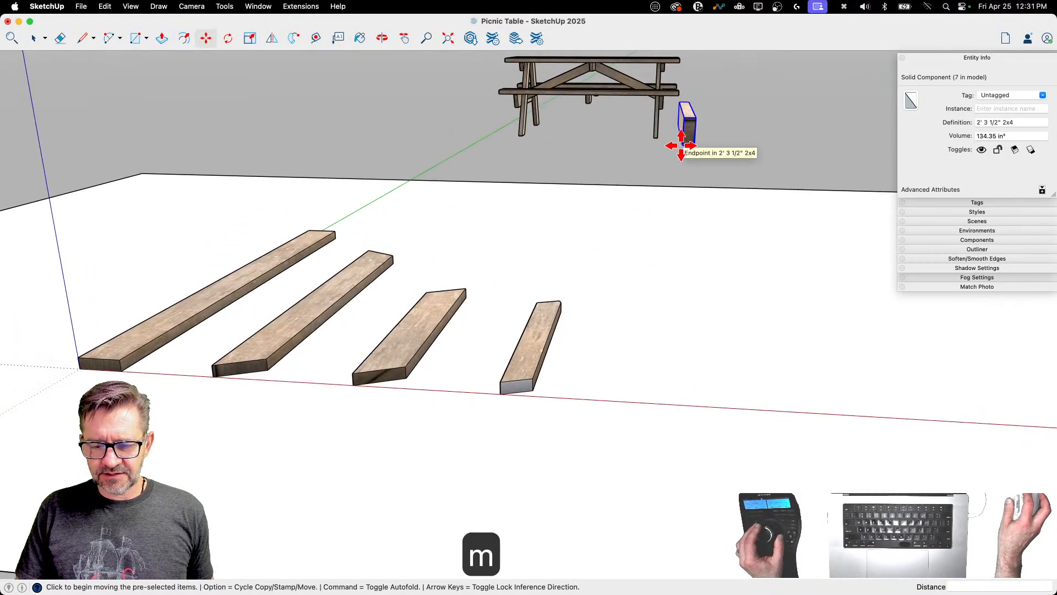
{"action": "left_click", "coordinate": [682, 146]}
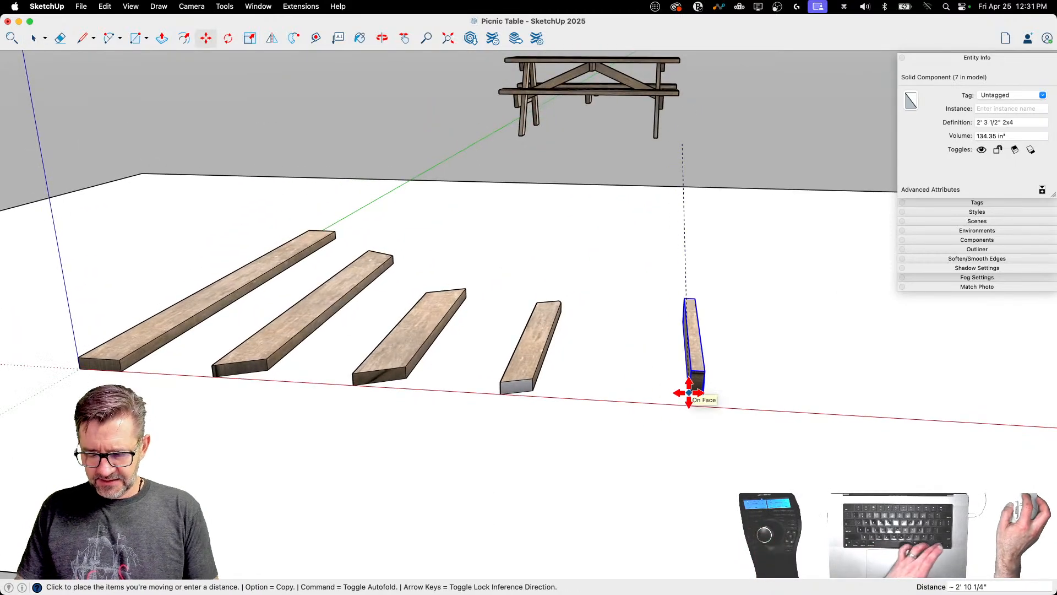
{"action": "key", "text": "Up"}
{"action": "left_click", "coordinate": [659, 402]}
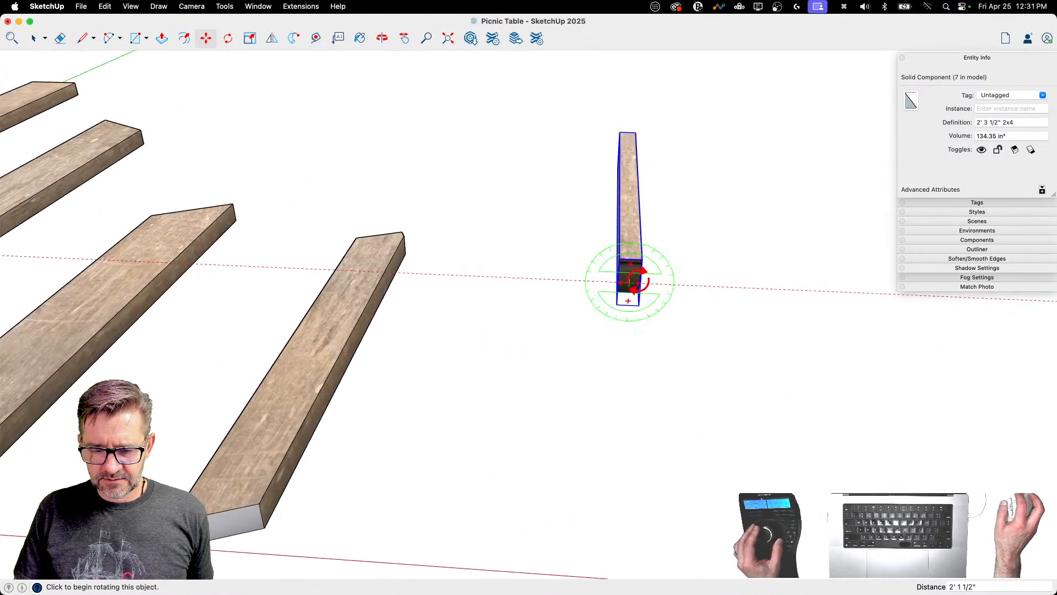
Step: Rotate the 2' 3 1/2" 2x4 by 90° to lie flat on its wide face, and flip it over to its opposite face
{"action": "left_click", "coordinate": [638, 280]}
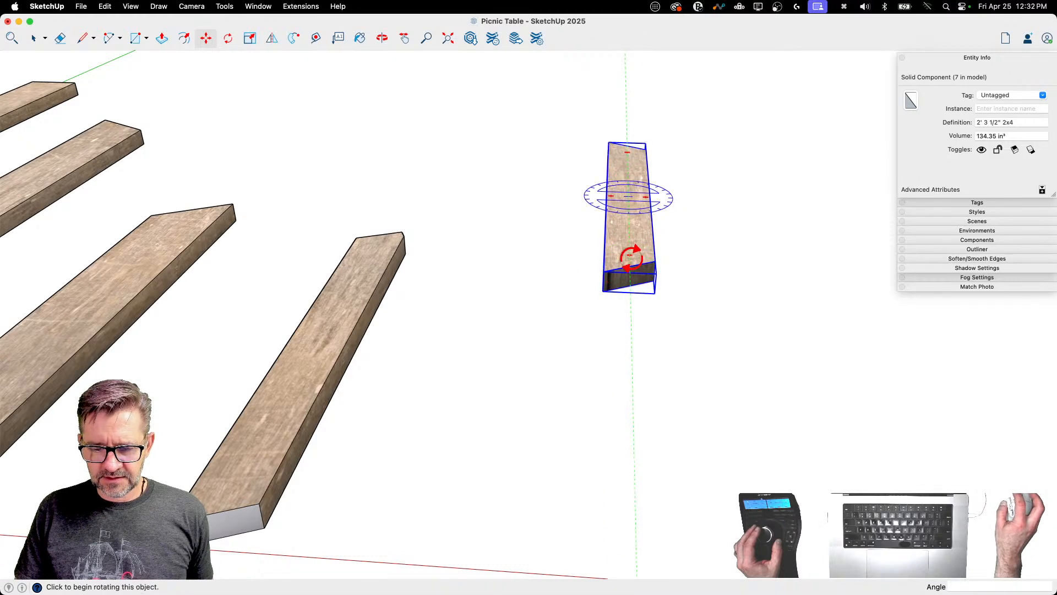
{"action": "left_click", "coordinate": [630, 254]}
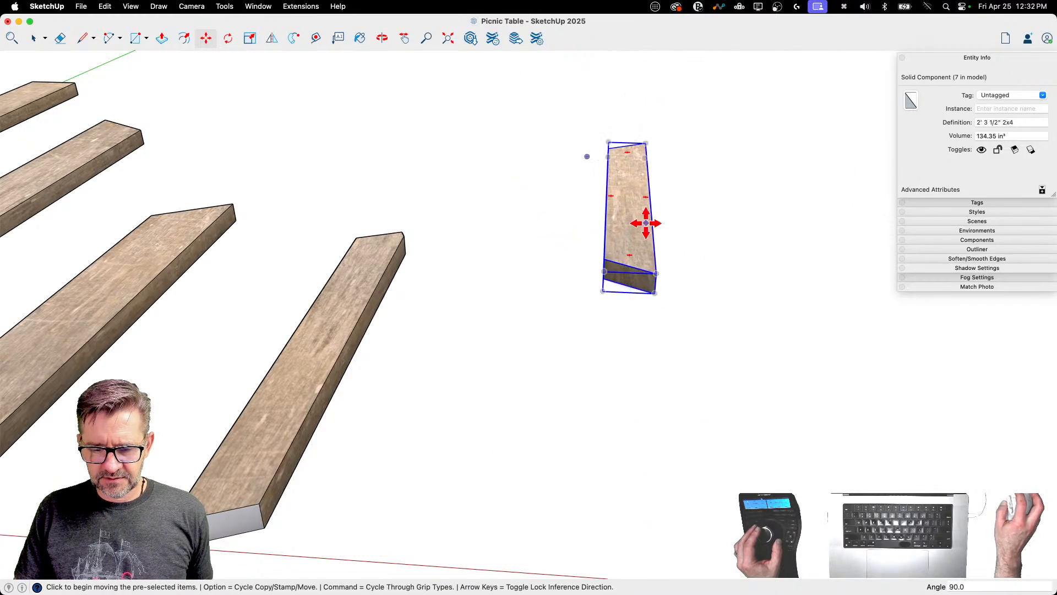
{"action": "left_click", "coordinate": [635, 280]}
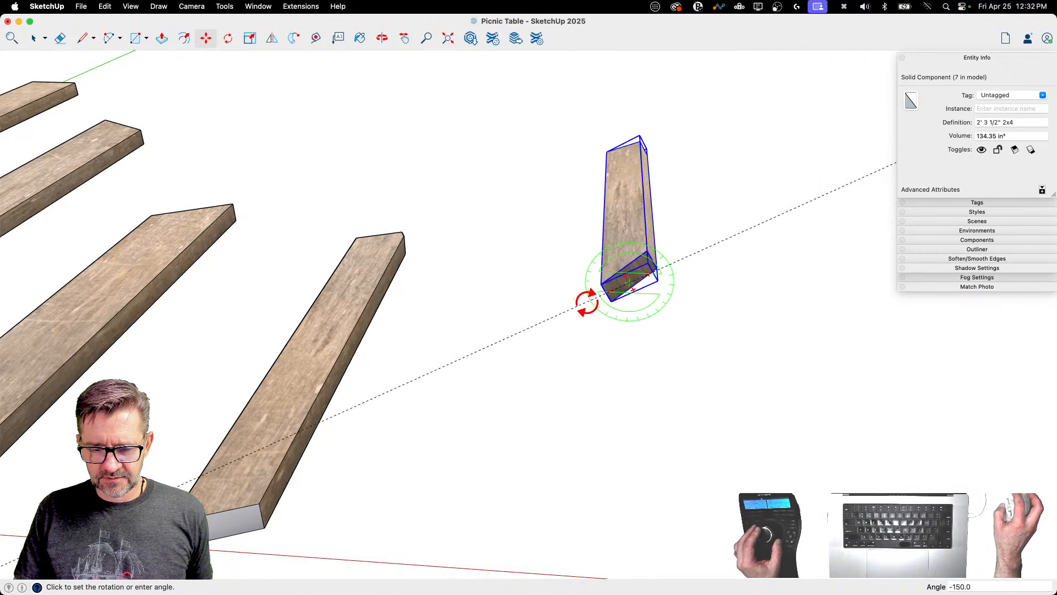
{"action": "left_click", "coordinate": [559, 283]}
Step: Move the 2' 3 1/2" 2x4 to the 2' 7" 2x4's end corner and offset it 15.5" along the red axis
{"action": "key", "text": "m"}
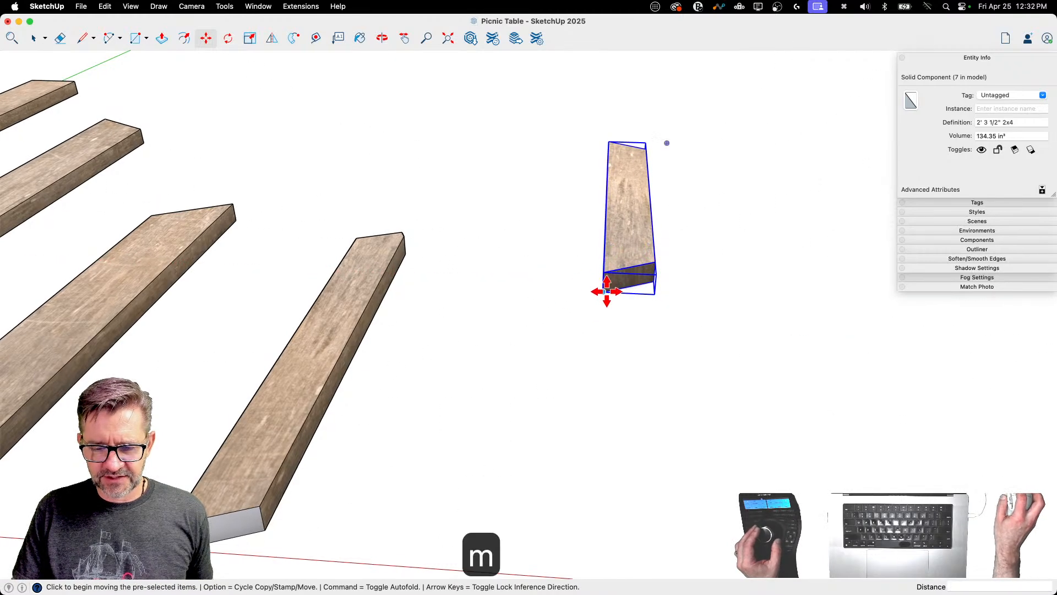
{"action": "left_click", "coordinate": [607, 289]}
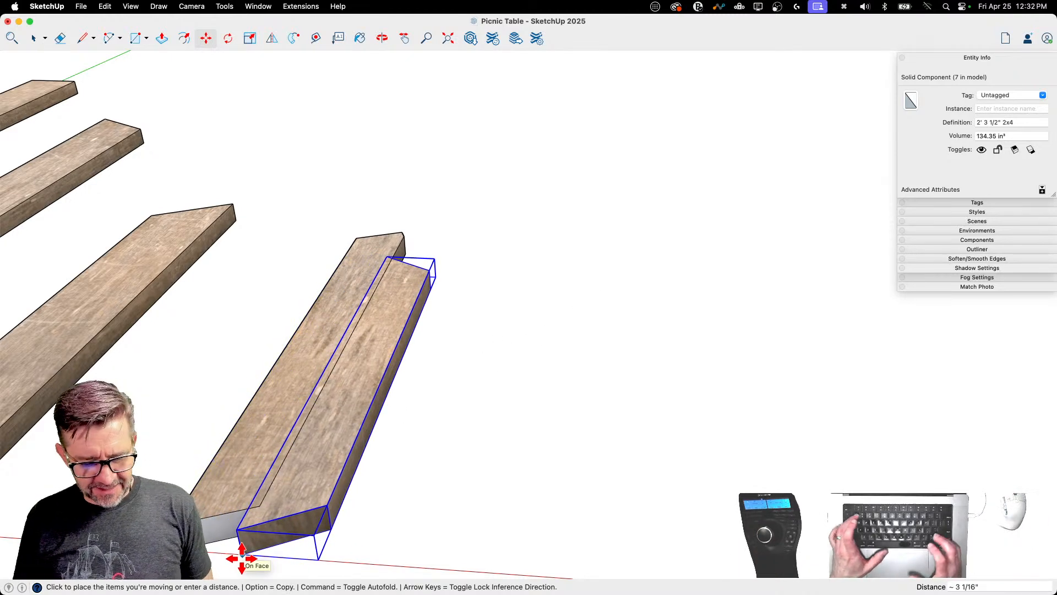
{"action": "type", "text": "12"}
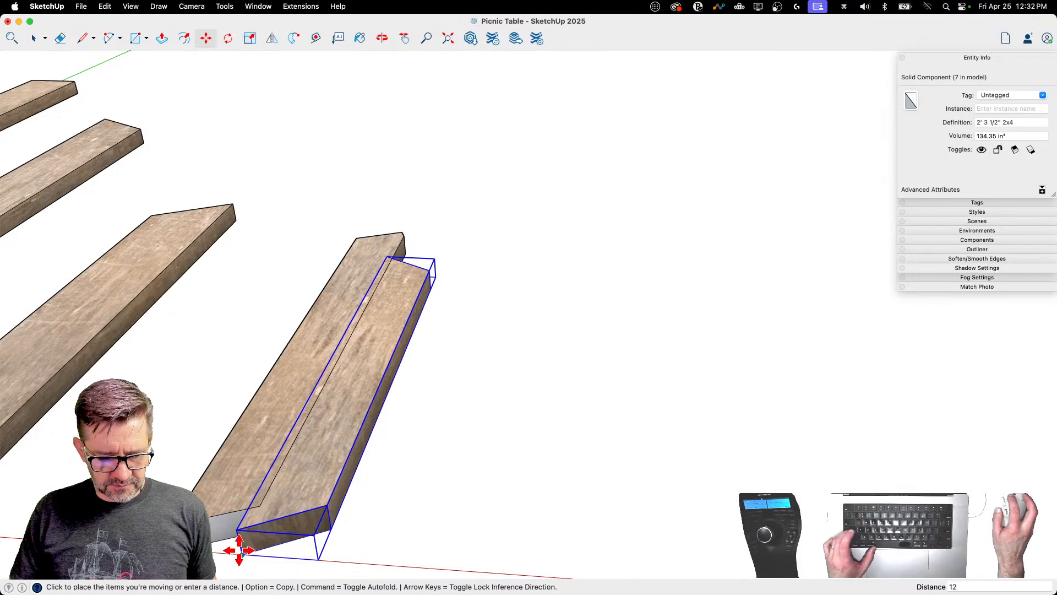
{"action": "key", "text": "Escape"}
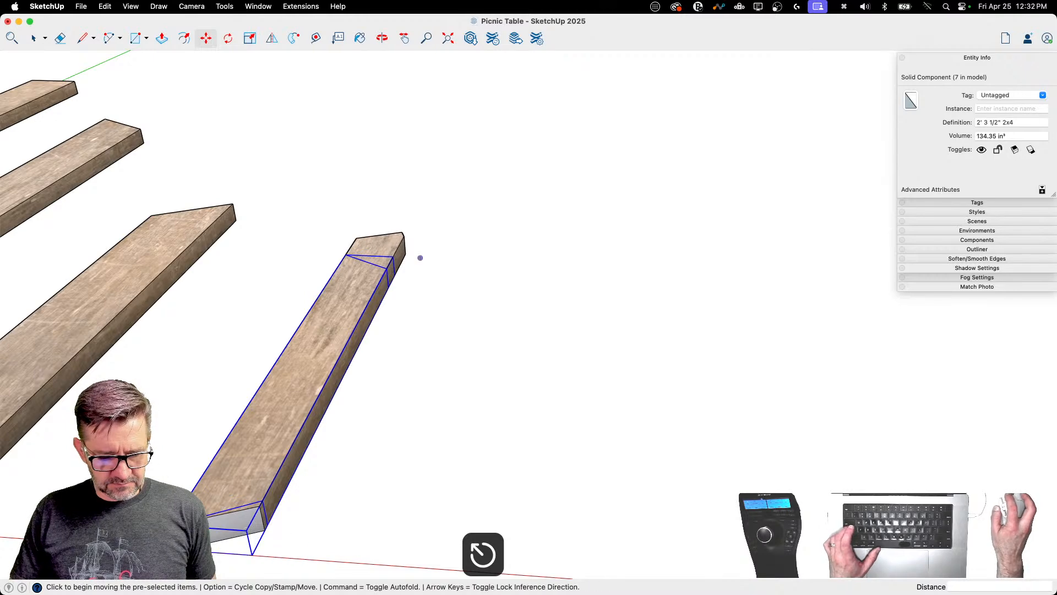
{"action": "left_click", "coordinate": [420, 258]}
{"action": "type", "text": "15.5"}
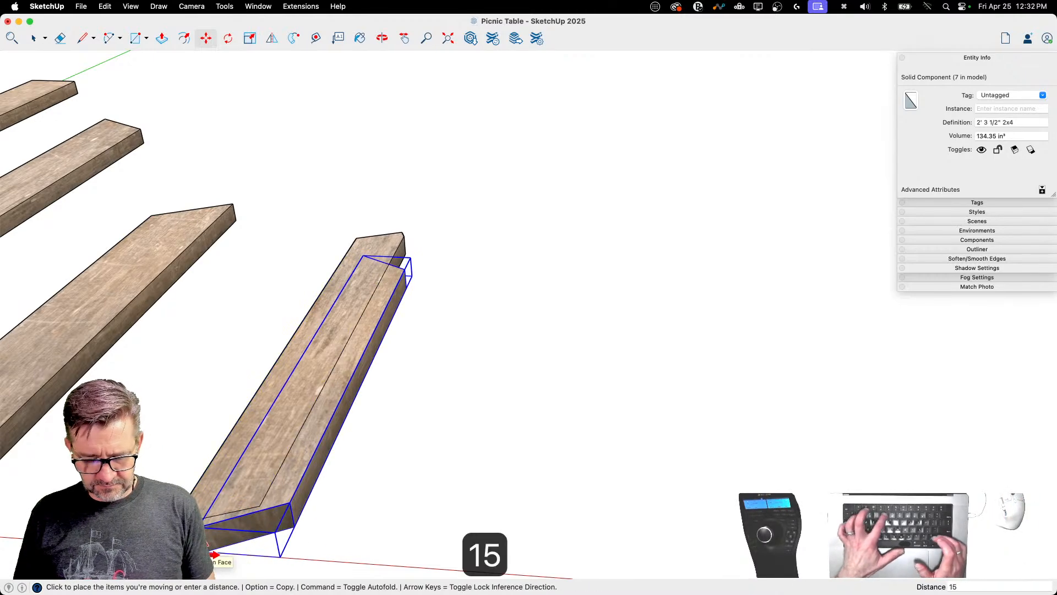
{"action": "key", "text": "Return"}
{"action": "key", "text": "space"}
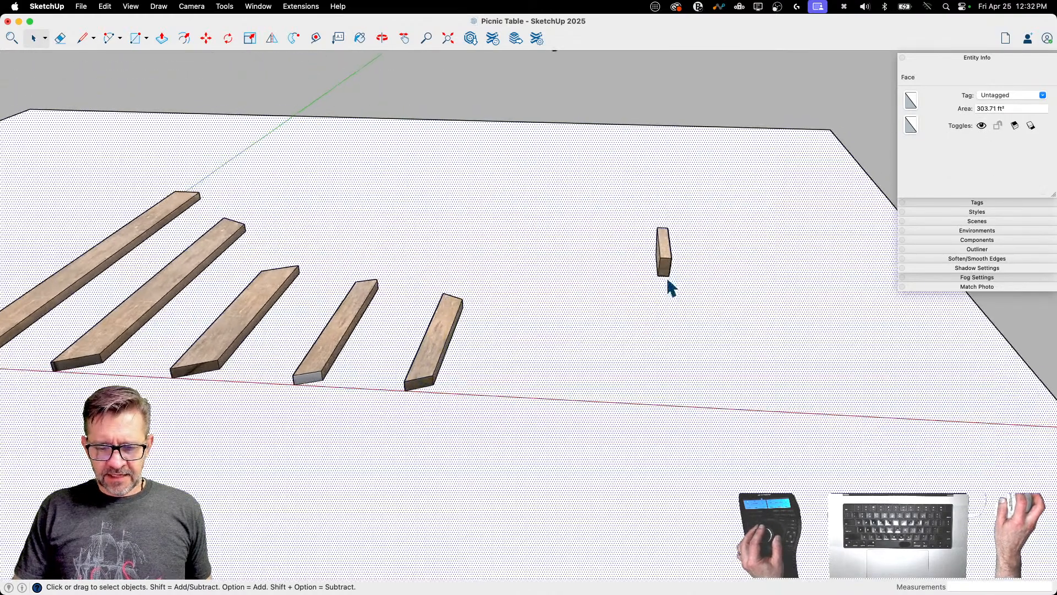
Step: Turn the 11" 2x4 flat on its wide face and position it 15.5" along the red axis from the 2' 3 1/2" 2x4's end corner
{"action": "left_click", "coordinate": [667, 272]}
{"action": "key", "text": "m"}
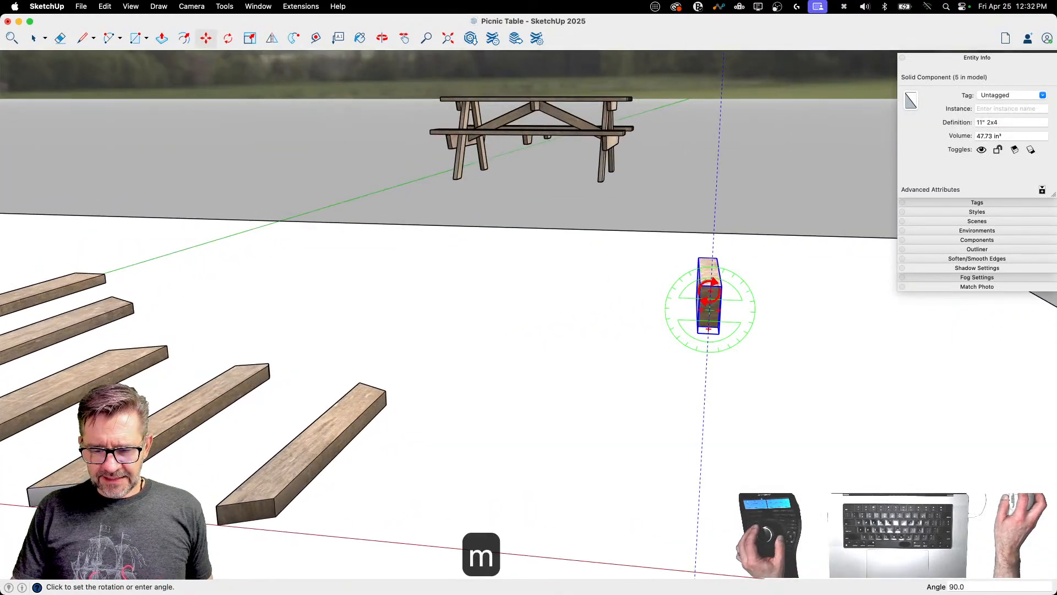
{"action": "left_click", "coordinate": [653, 300]}
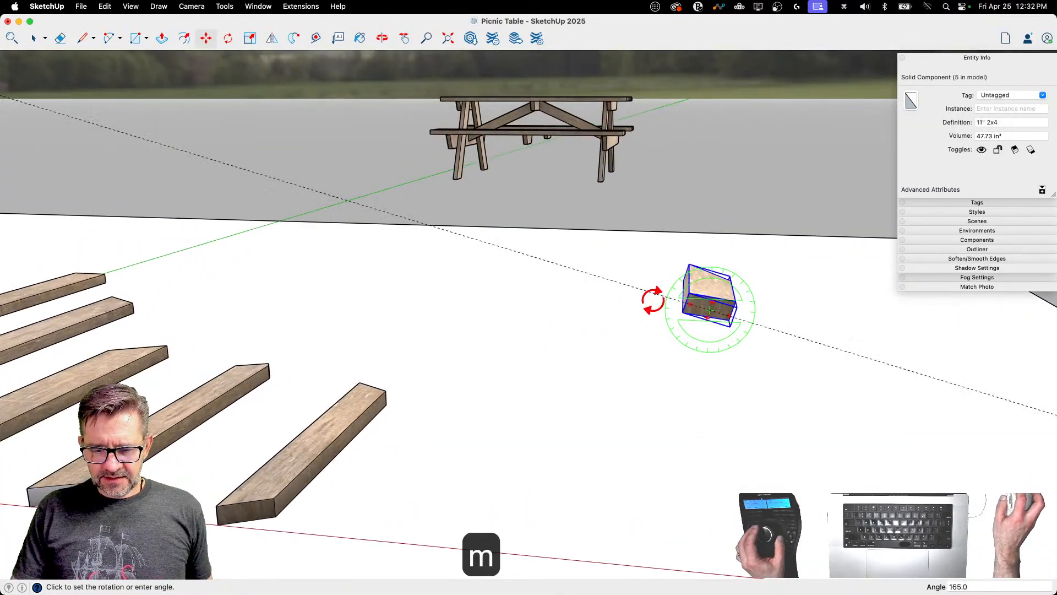
{"action": "left_click", "coordinate": [689, 298]}
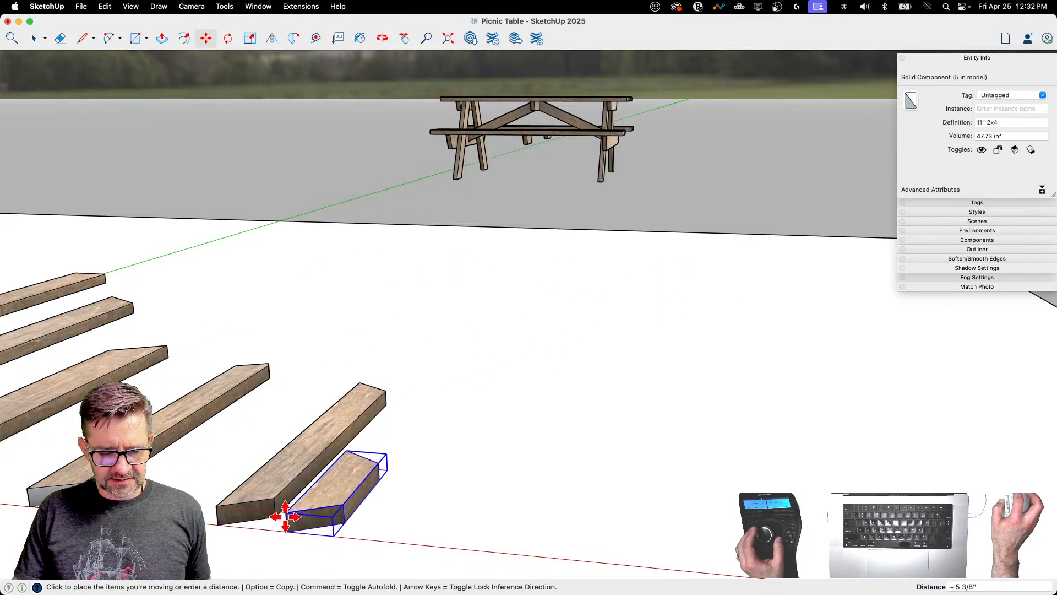
{"action": "type", "text": "15.5"}
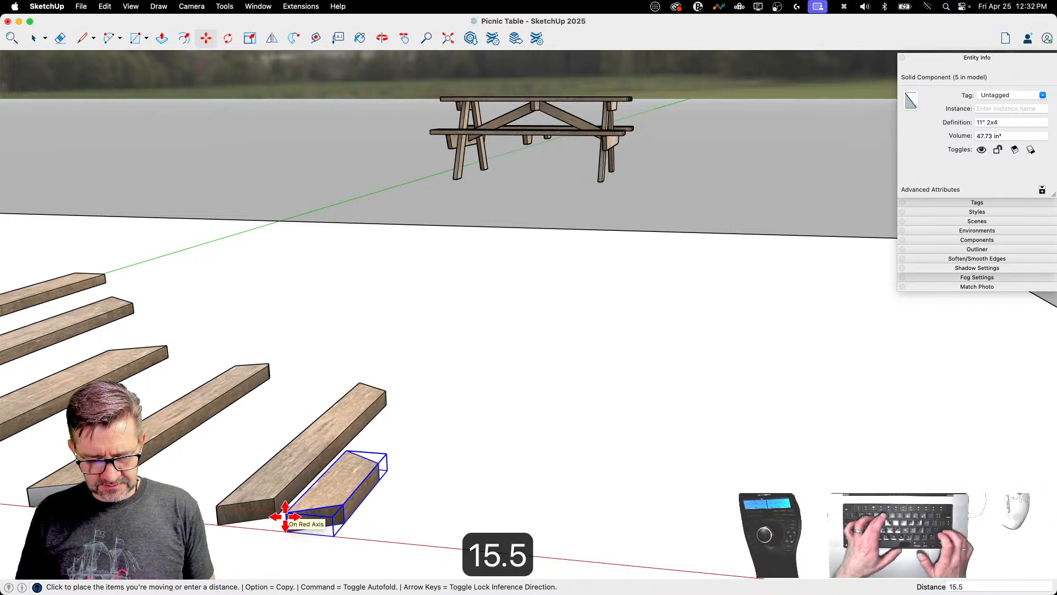
{"action": "key", "text": "Return"}
{"action": "key", "text": "space"}
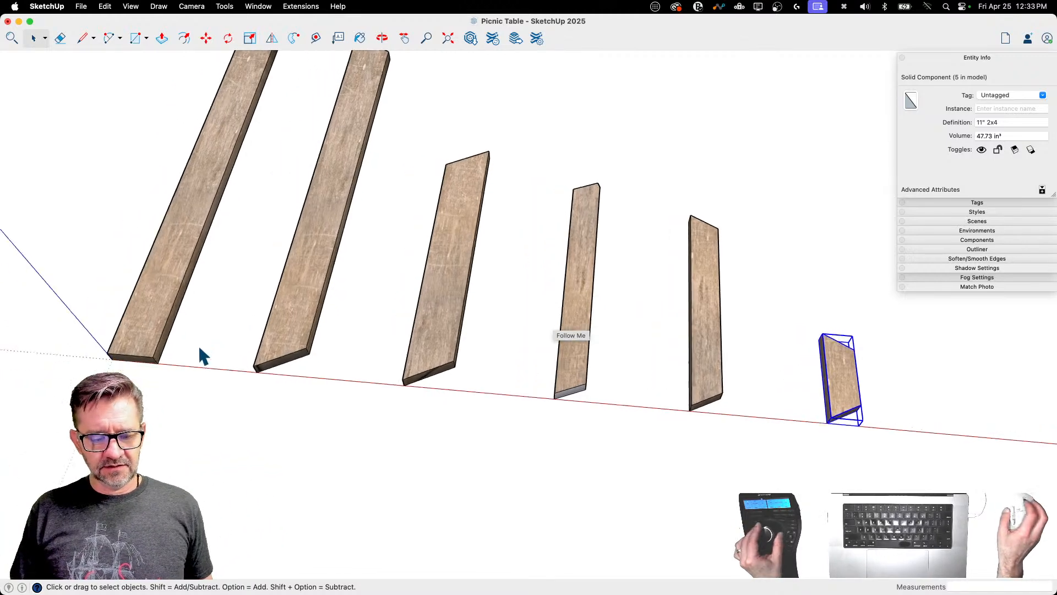
Step: Measure the end-cut angles of the angled boards against the red axis with the Protractor, without placing guides
{"action": "left_click", "coordinate": [226, 7]}
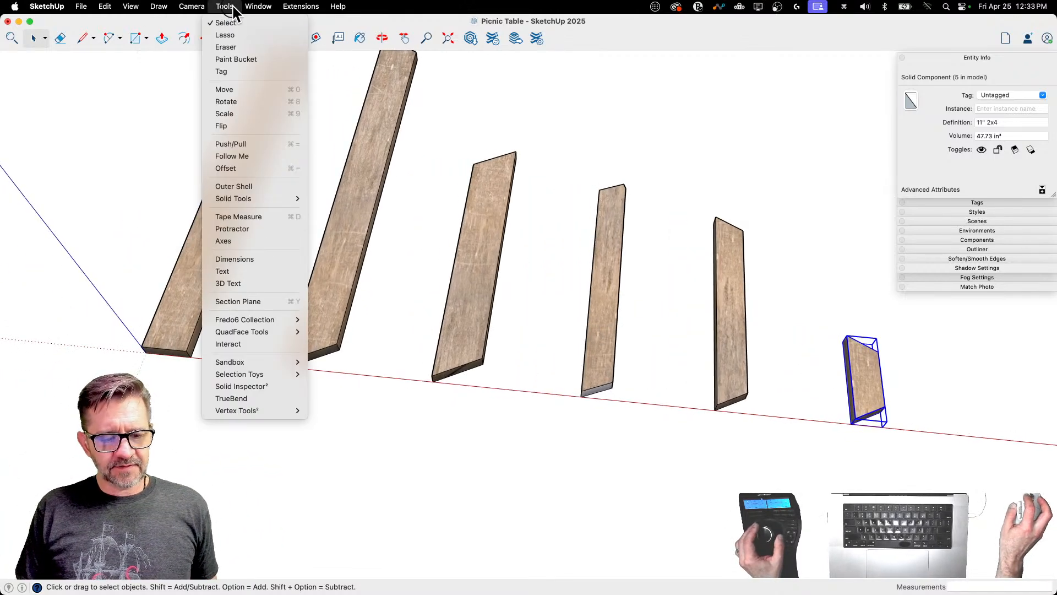
{"action": "left_click", "coordinate": [279, 229]}
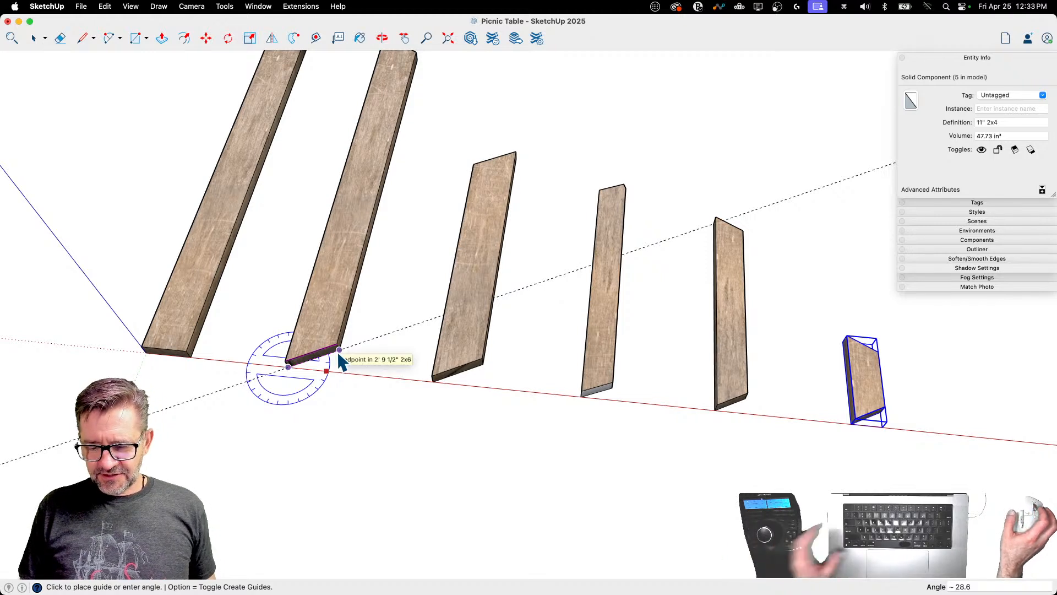
{"action": "key", "text": "Escape"}
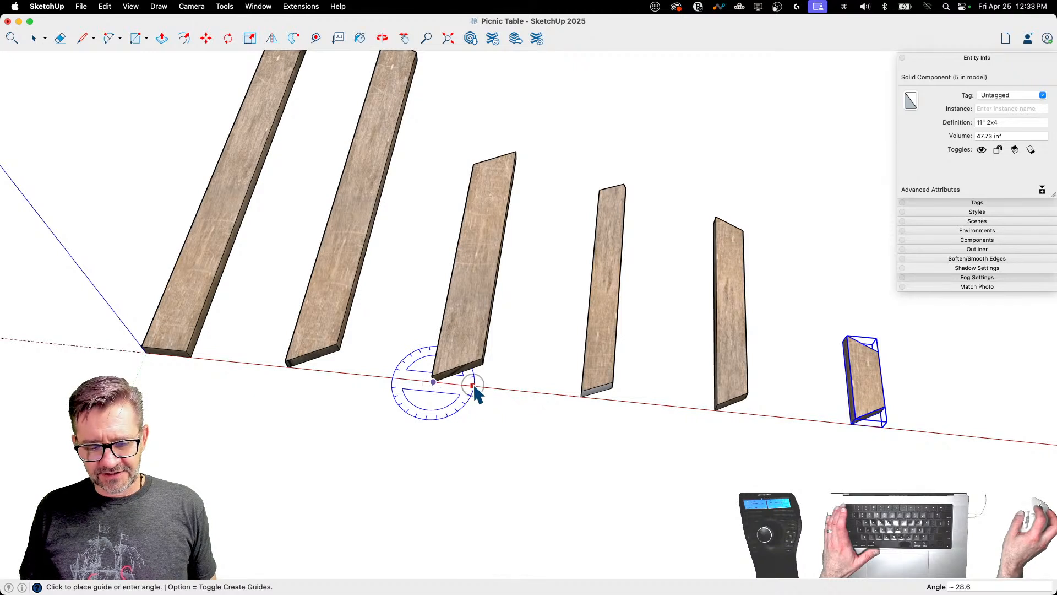
{"action": "key", "text": "Escape"}
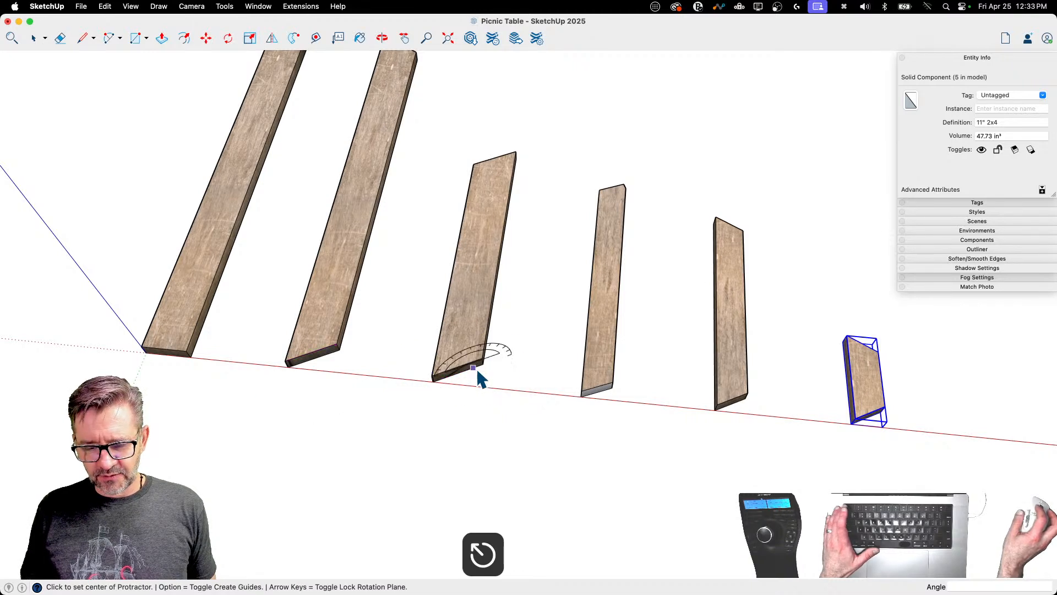
{"action": "key", "text": "Escape"}
{"action": "left_click", "coordinate": [716, 411]}
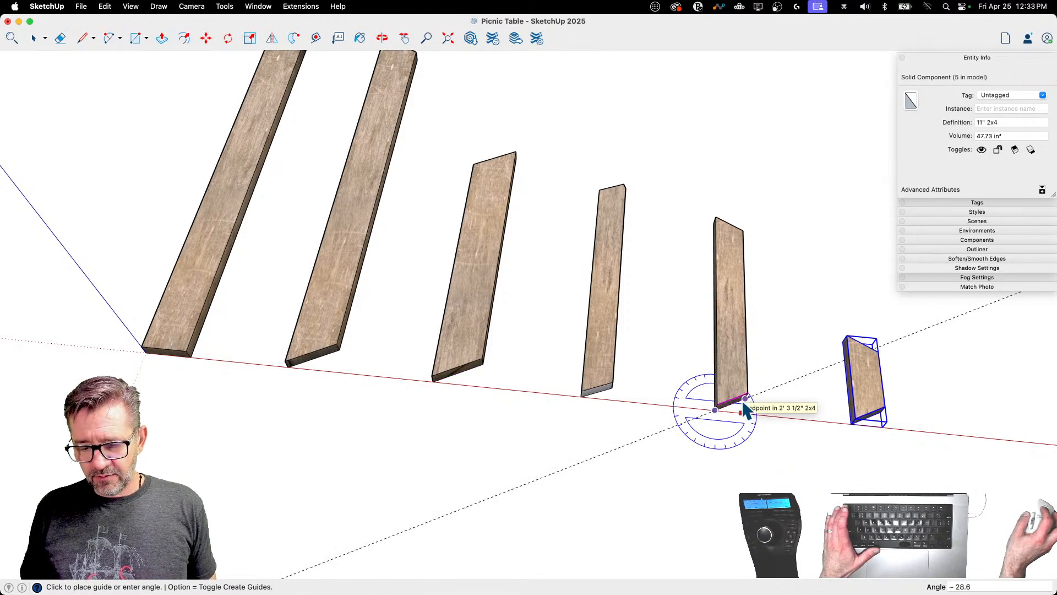
{"action": "key", "text": "Escape"}
{"action": "scroll", "coordinate": [852, 422], "scroll_direction": "up", "scroll_amount": 4}
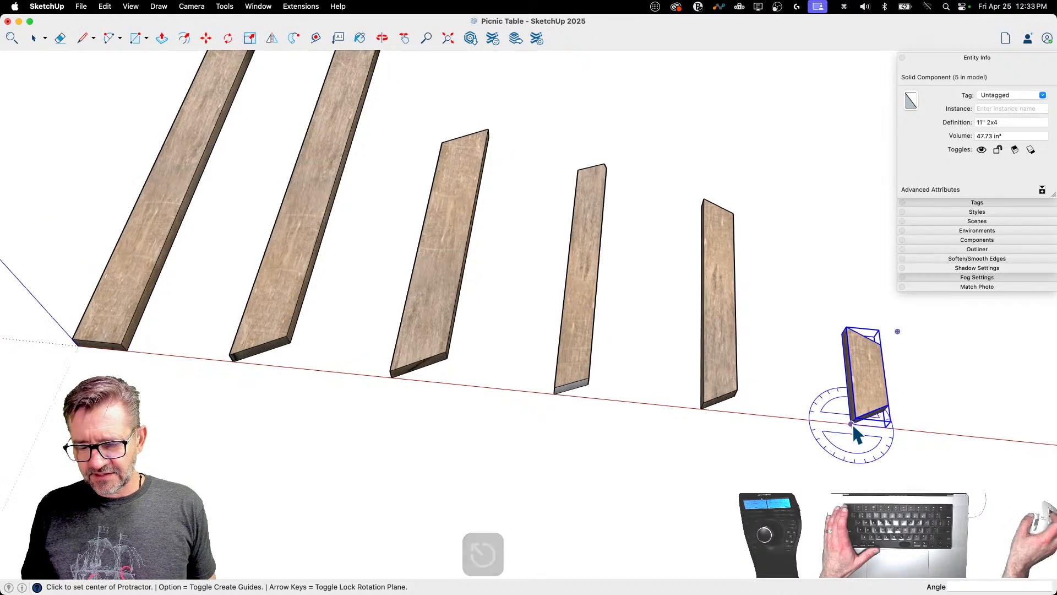
{"action": "left_click", "coordinate": [851, 423]}
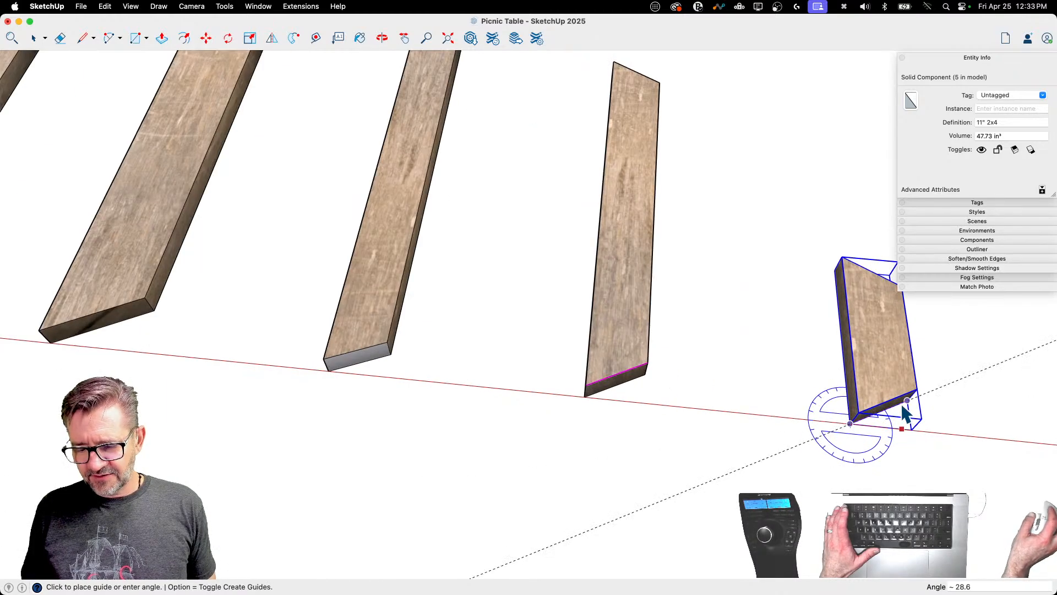
{"action": "key", "text": "space"}
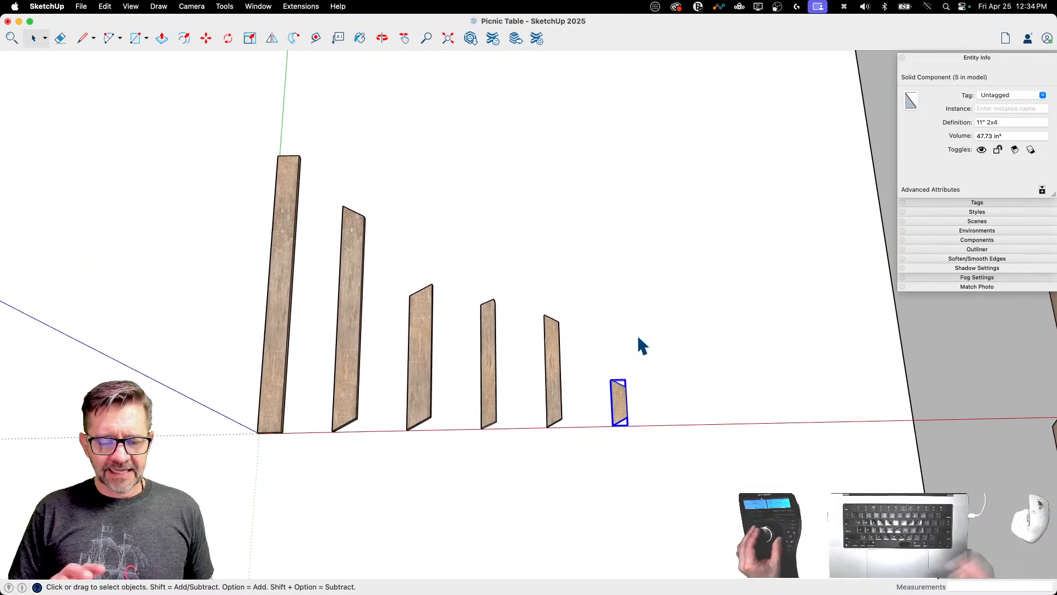
Step: Erase the ground rectangle beneath the laid-out boards
{"action": "key", "text": "e"}
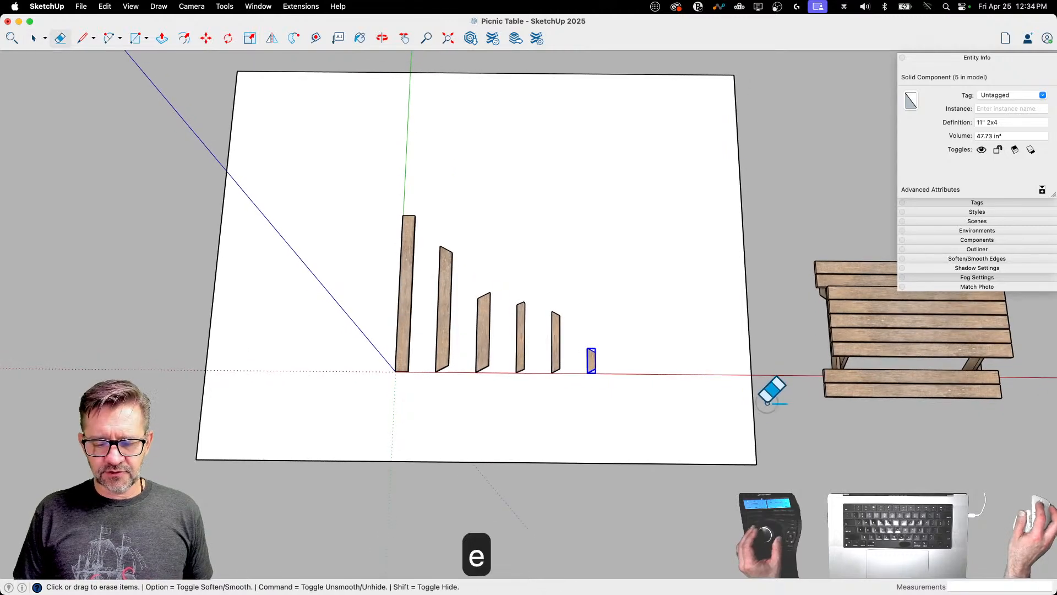
{"action": "left_click_drag", "start_coordinate": [756, 402], "coordinate": [454, 460]}
{"action": "left_click_drag", "start_coordinate": [251, 64], "coordinate": [391, 173]}
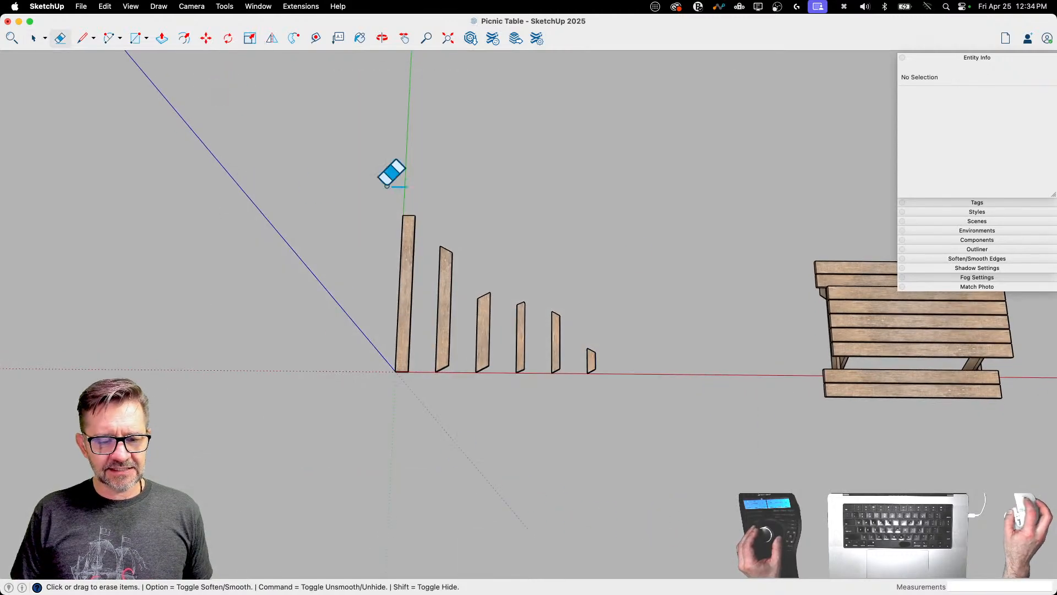
{"action": "key", "text": "space"}
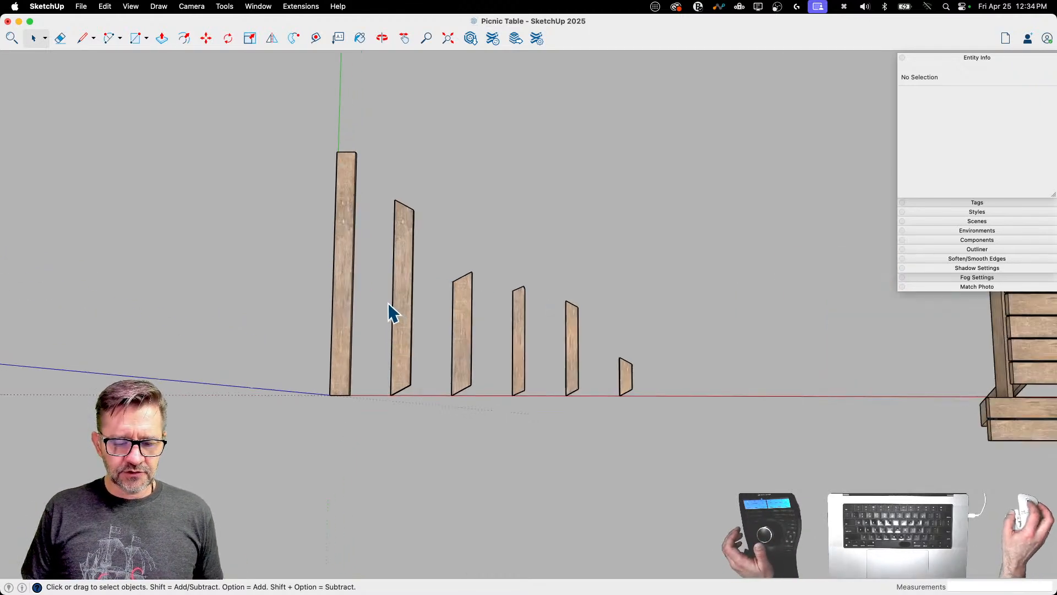
Step: Show the model in the standard Top view with Parallel Projection
{"action": "left_click", "coordinate": [190, 7]}
{"action": "mouse_move", "coordinate": [199, 47]}
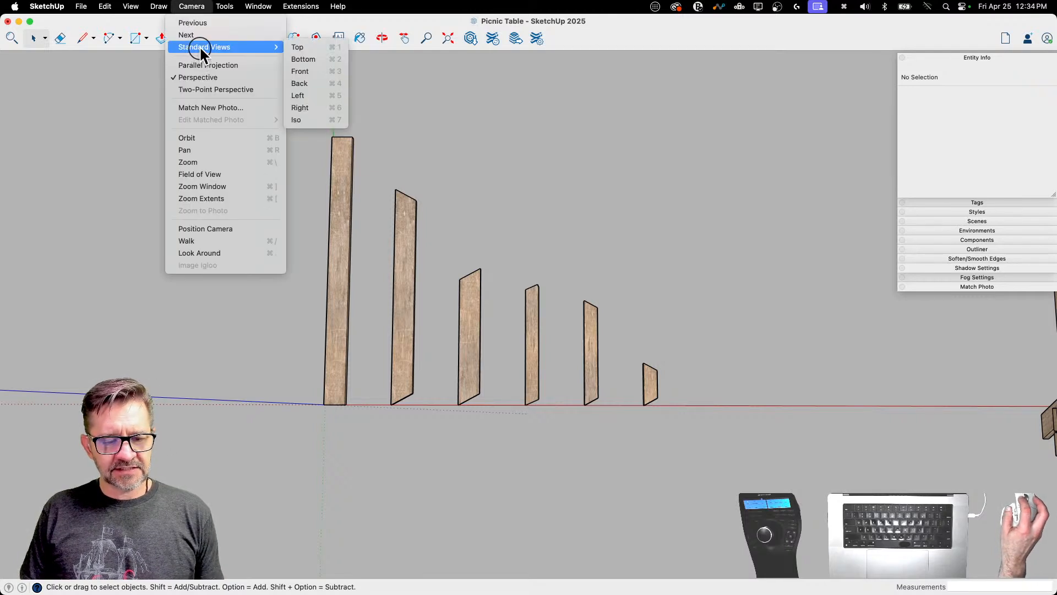
{"action": "left_click", "coordinate": [292, 47]}
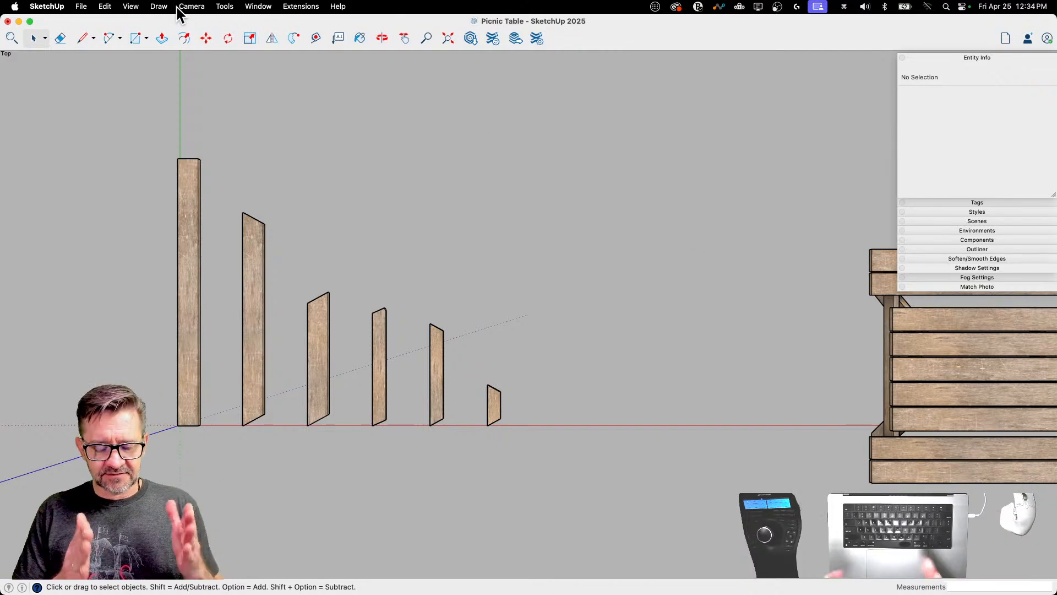
{"action": "left_click", "coordinate": [196, 7]}
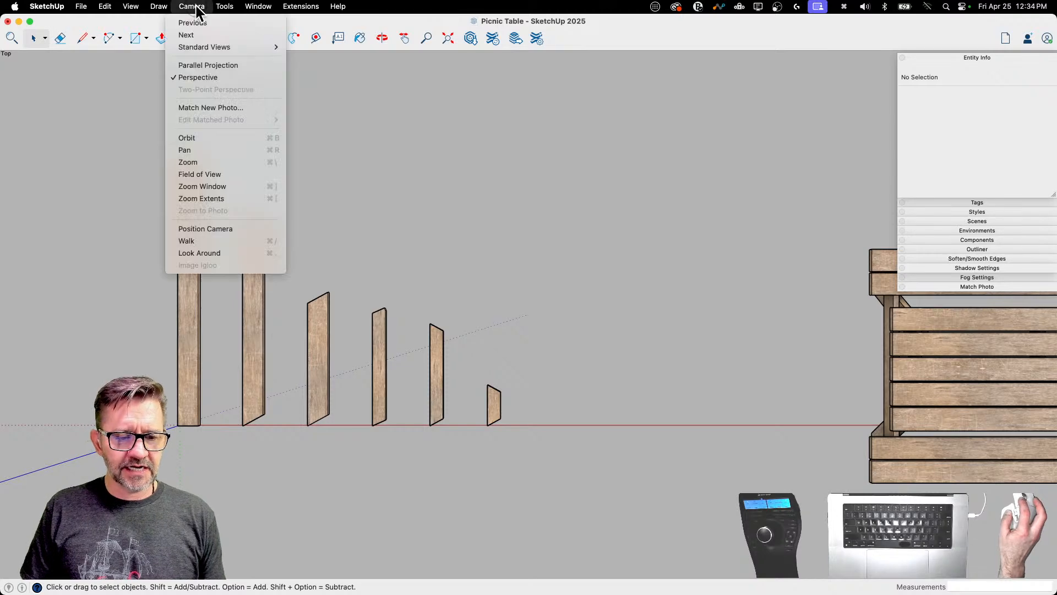
{"action": "left_click", "coordinate": [198, 65]}
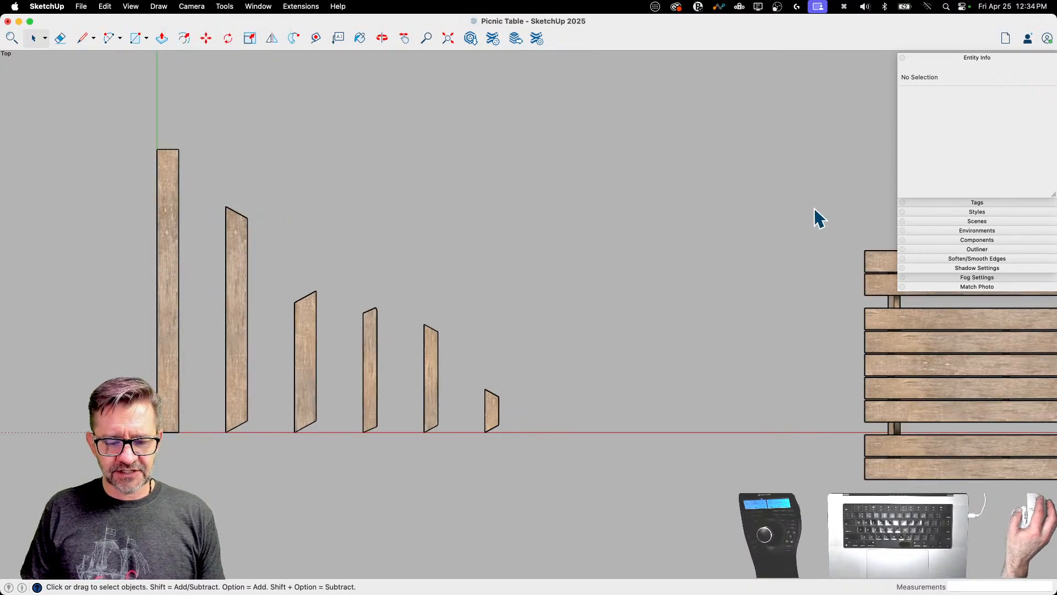
{"action": "scroll", "coordinate": [815, 208], "scroll_direction": "down", "scroll_amount": 3}
{"action": "scroll", "coordinate": [529, 269], "scroll_direction": "up", "scroll_amount": 5}
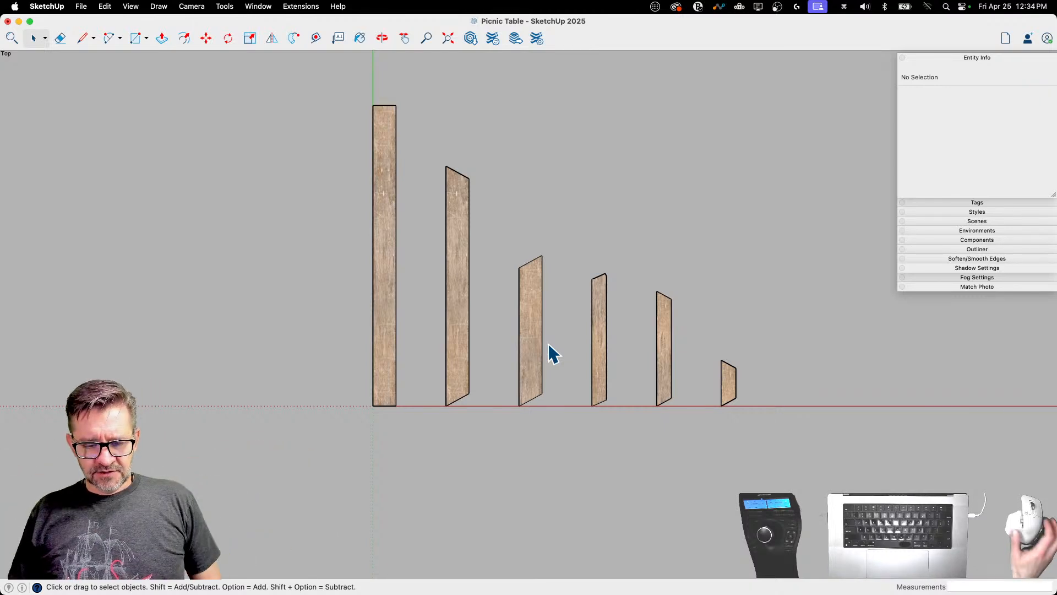
{"action": "scroll", "coordinate": [383, 306], "scroll_direction": "down", "scroll_amount": 1}
{"action": "scroll", "coordinate": [384, 306], "scroll_direction": "up", "scroll_amount": 5}
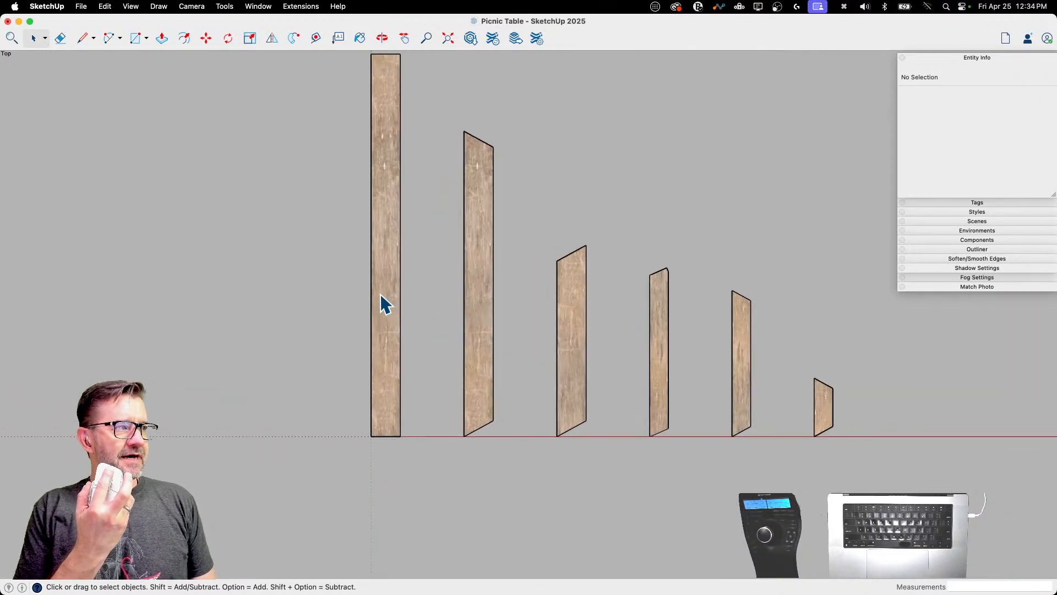
{"action": "middle_click_drag", "start_coordinate": [554, 278], "coordinate": [466, 281]}
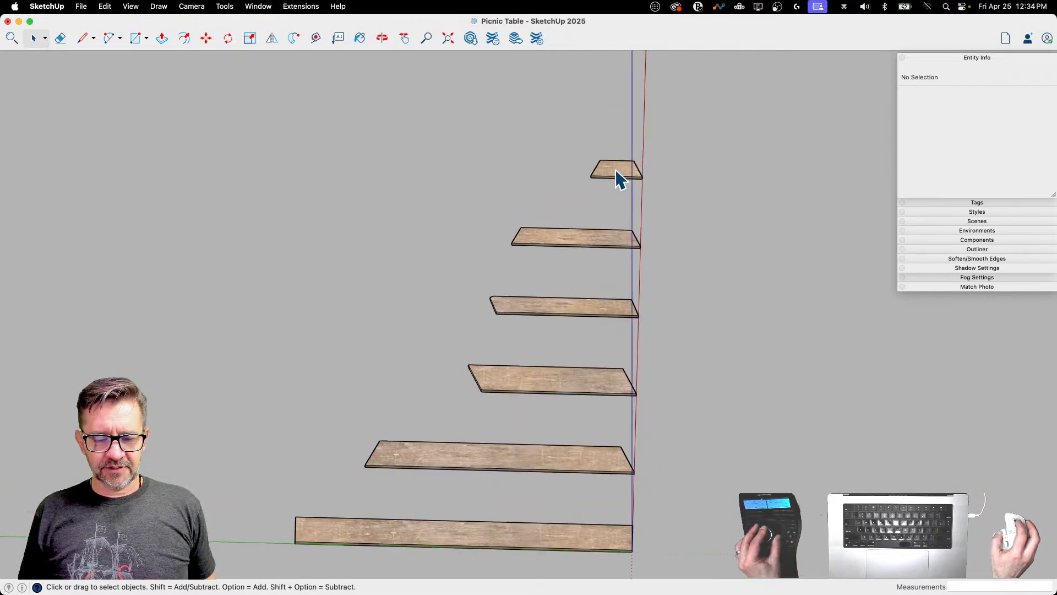
Step: Show the laid-out boards in the standard Top view and frame the whole row
{"action": "left_click", "coordinate": [156, 6]}
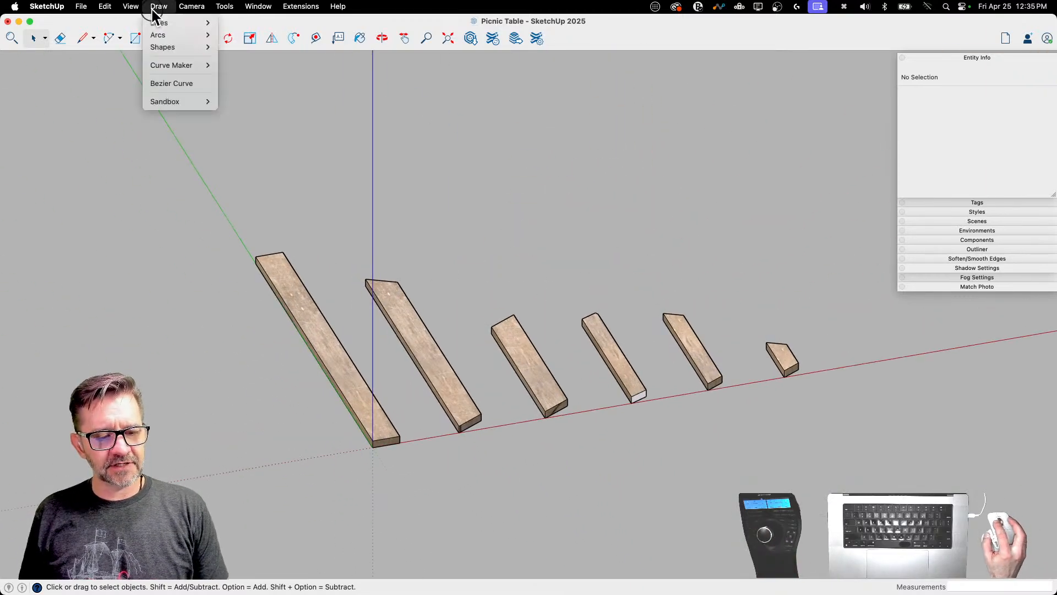
{"action": "mouse_move", "coordinate": [185, 14]}
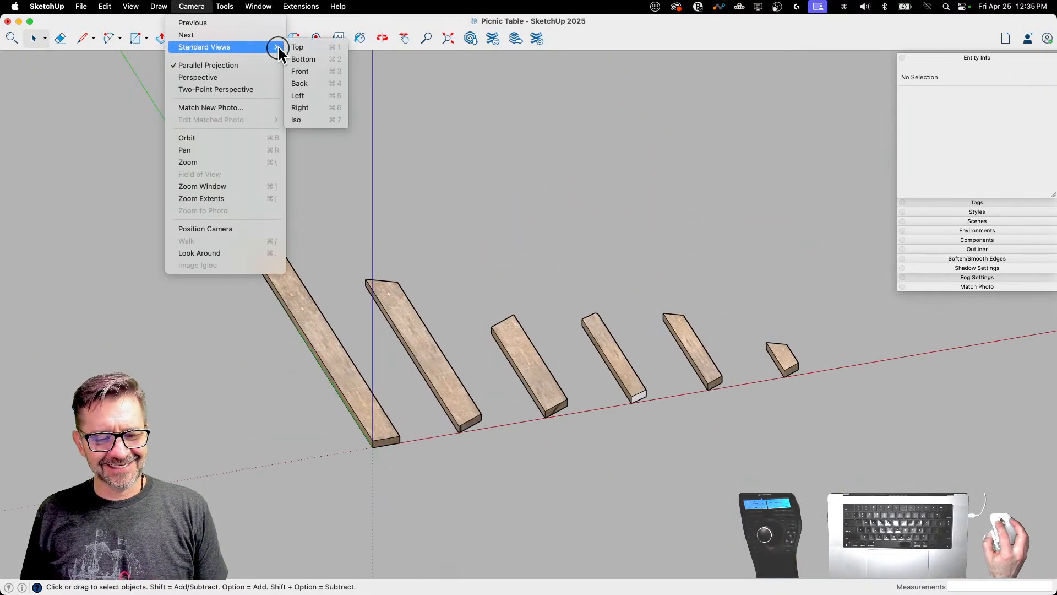
{"action": "left_click", "coordinate": [293, 45]}
{"action": "scroll", "coordinate": [494, 450], "scroll_direction": "up", "scroll_amount": 3}
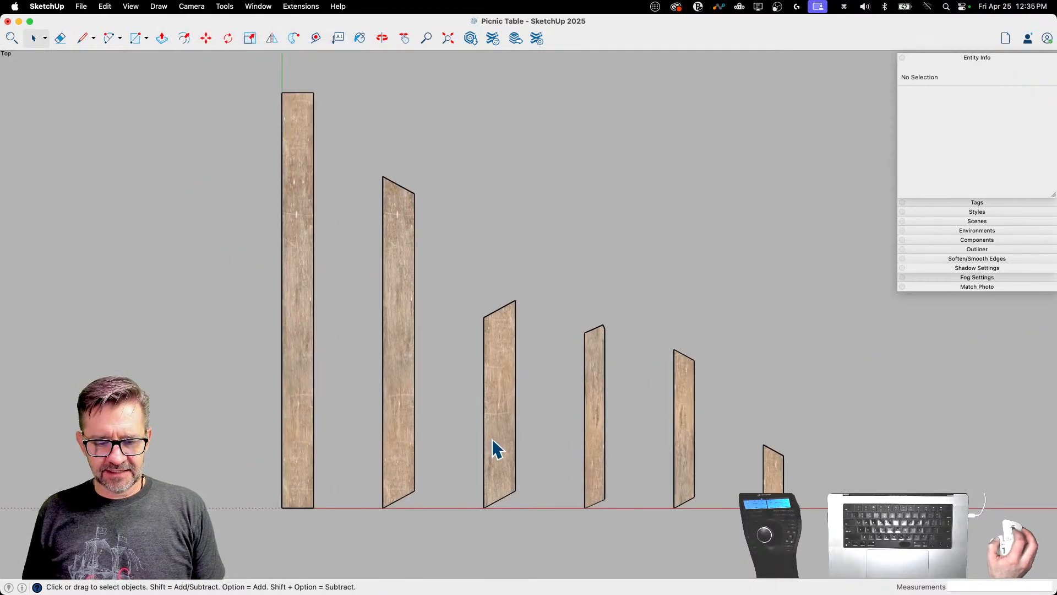
{"action": "scroll", "coordinate": [513, 503], "scroll_direction": "down", "scroll_amount": 1}
{"action": "scroll", "coordinate": [495, 271], "scroll_direction": "up", "scroll_amount": 1}
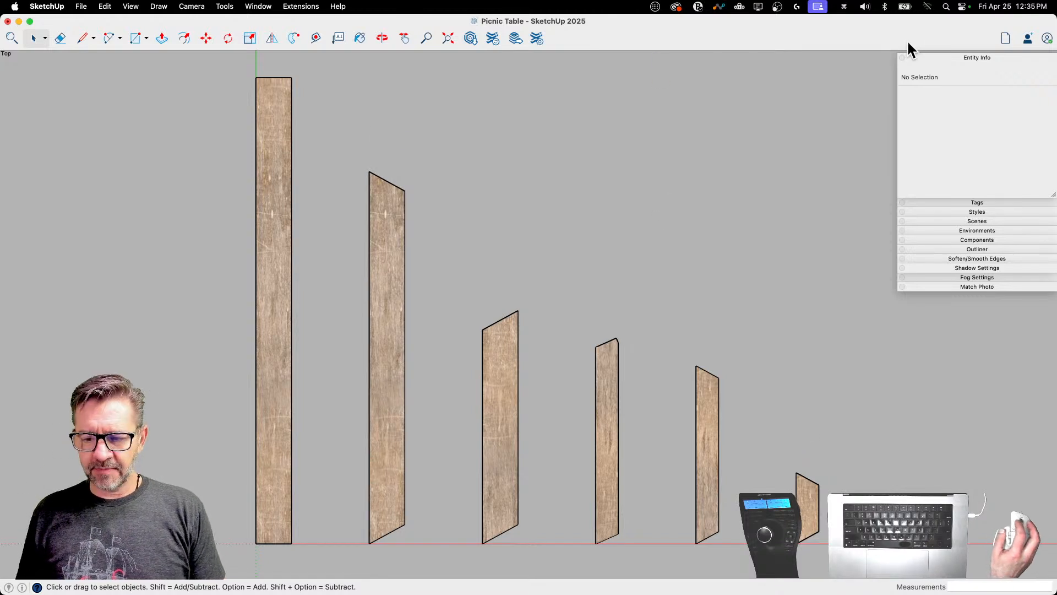
Step: Bring up the scene list in place of the entity information and try to add a scene of the Top view
{"action": "left_click", "coordinate": [974, 56]}
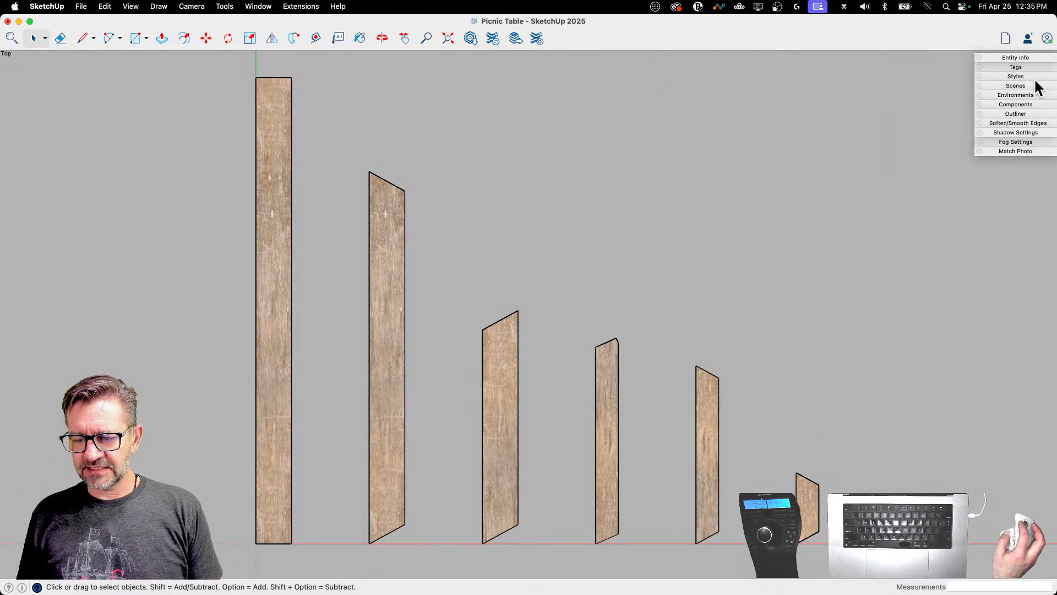
{"action": "left_click", "coordinate": [1019, 85]}
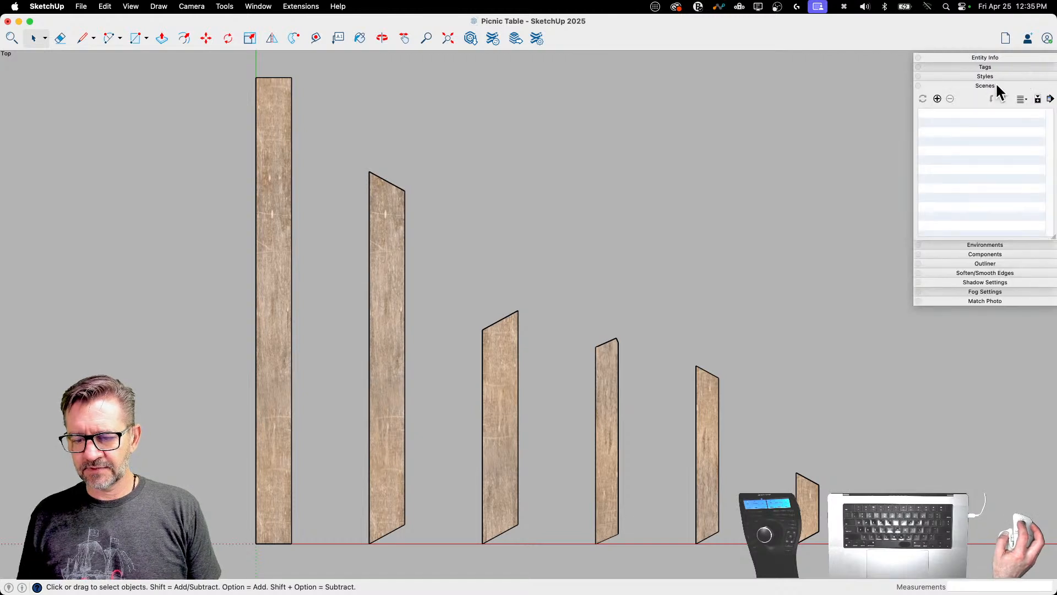
{"action": "left_click", "coordinate": [937, 99]}
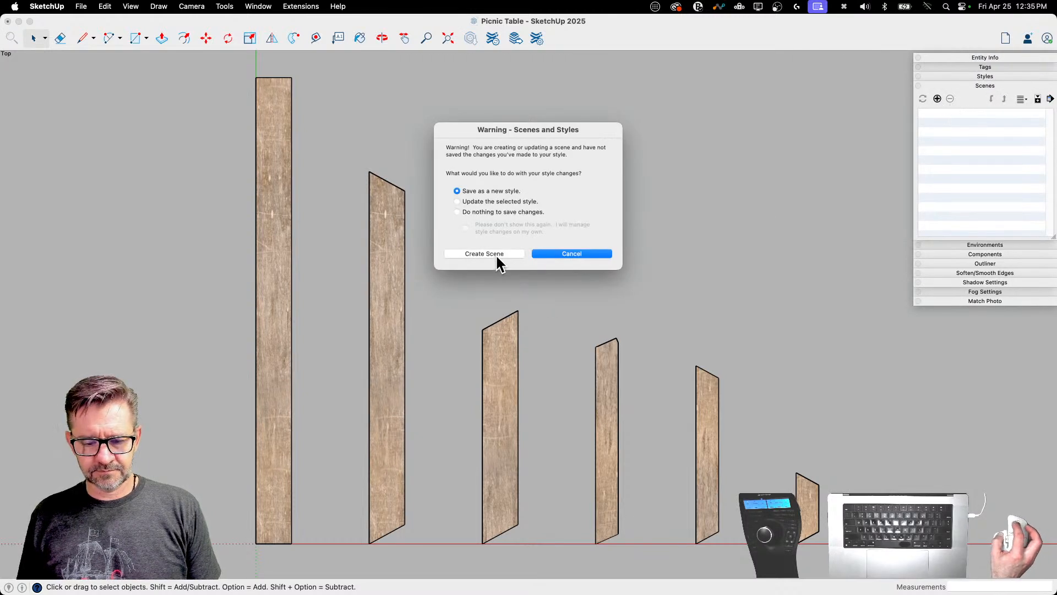
{"action": "left_click", "coordinate": [557, 253]}
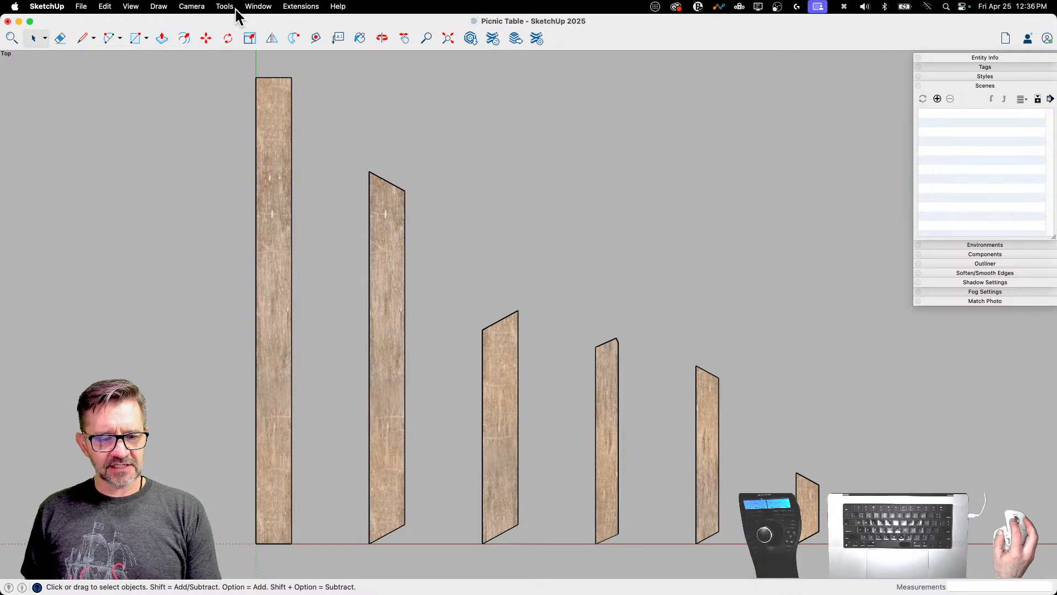
Step: Set the model's face style to Monochrome
{"action": "left_click", "coordinate": [192, 6]}
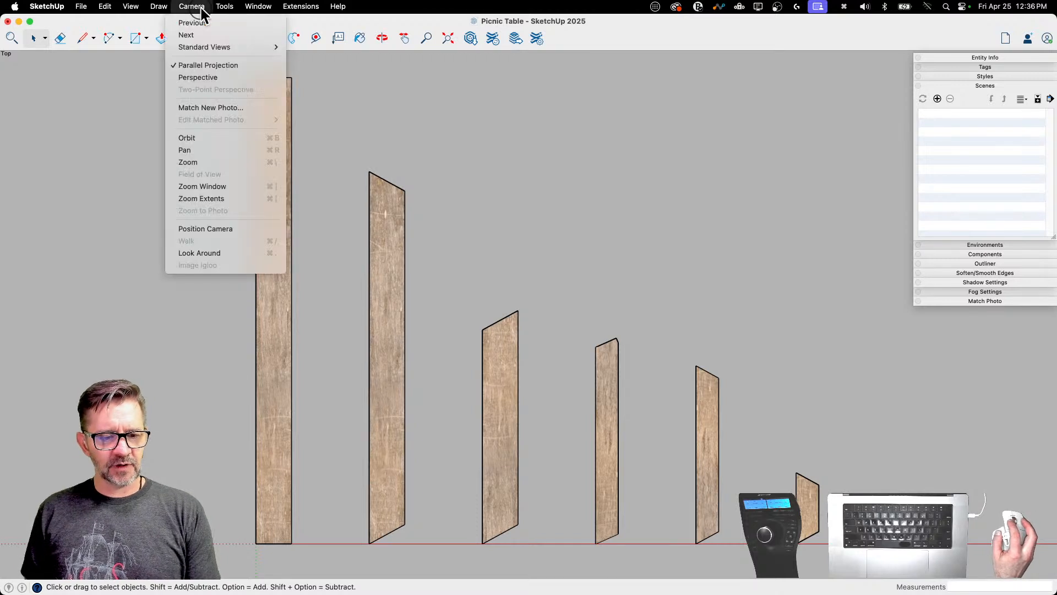
{"action": "mouse_move", "coordinate": [137, 7]}
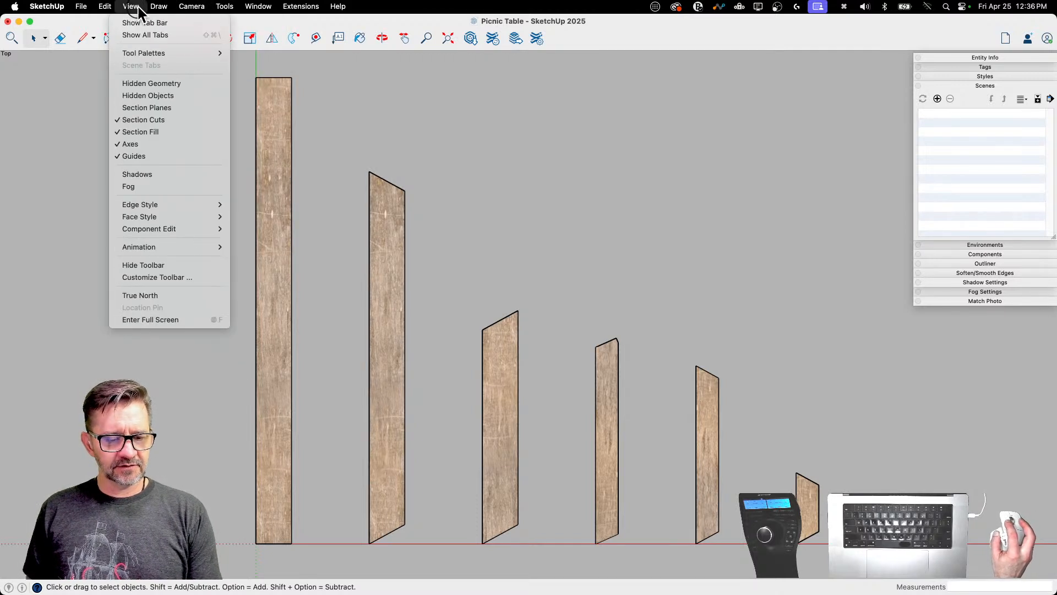
{"action": "left_click", "coordinate": [153, 216]}
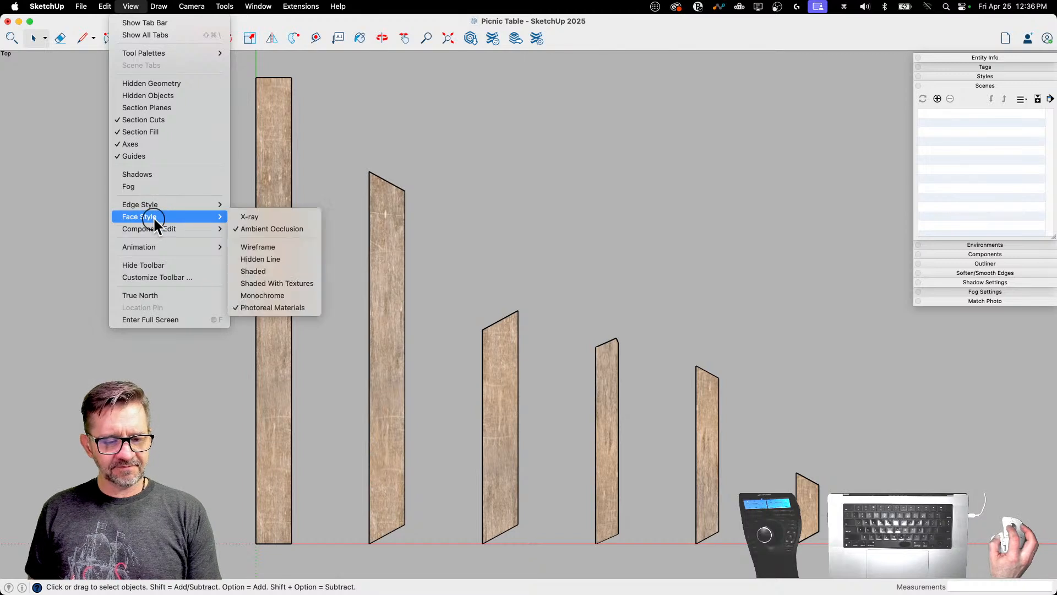
{"action": "left_click", "coordinate": [294, 297]}
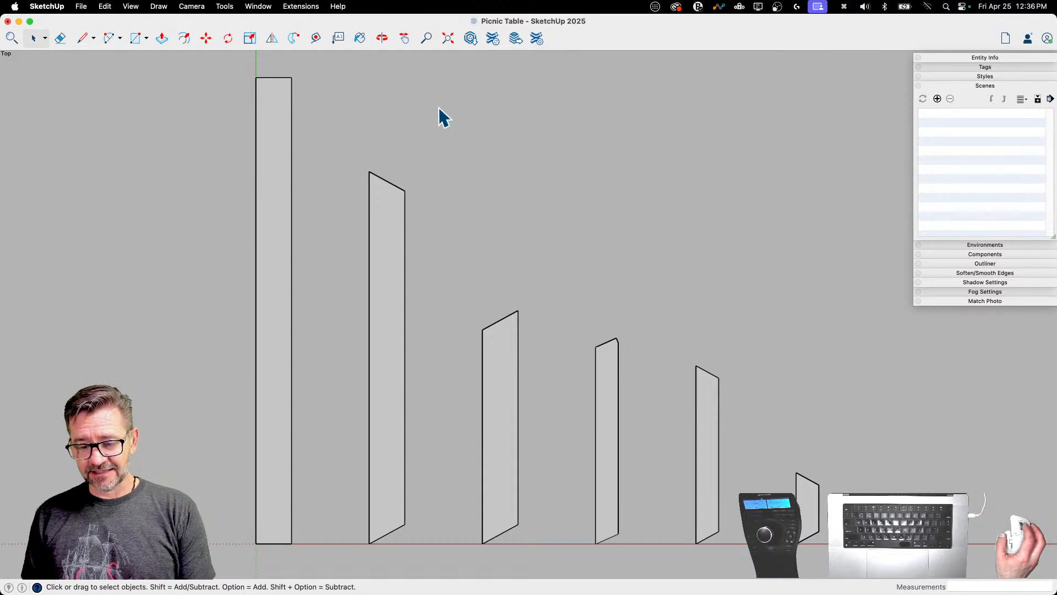
Step: Create a scene of the laid-out boards, saving the style changes as a new style, and name the scene Cut Sheet
{"action": "left_click", "coordinate": [937, 99]}
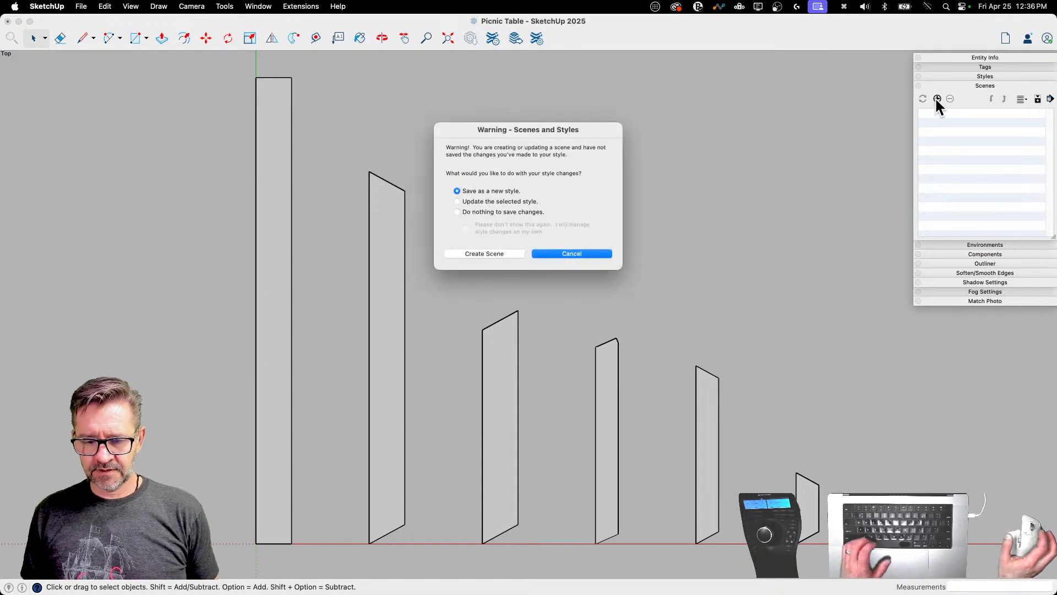
{"action": "left_click", "coordinate": [507, 254]}
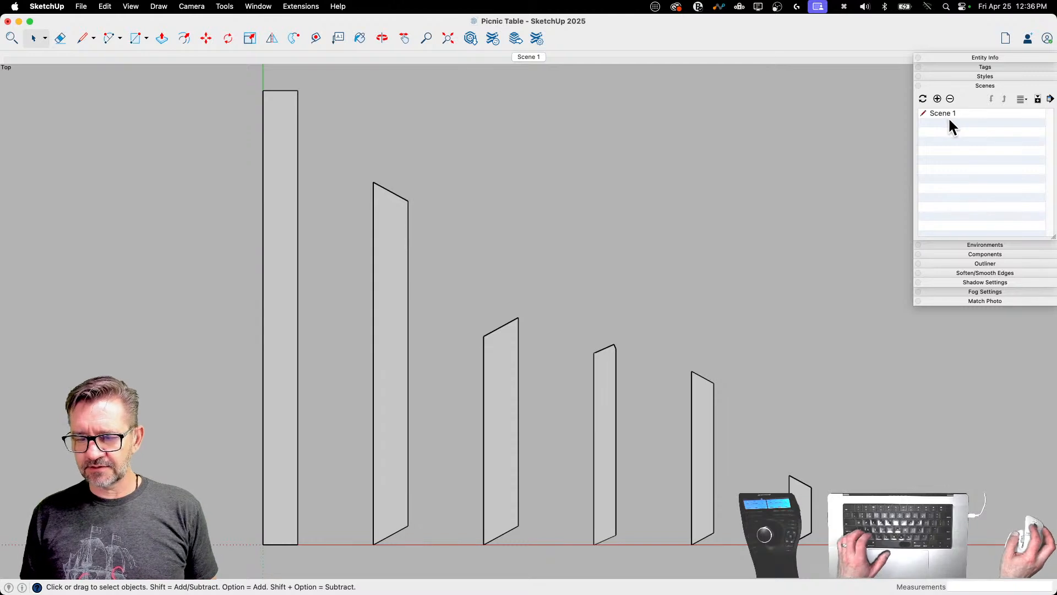
{"action": "left_click", "coordinate": [1038, 99]}
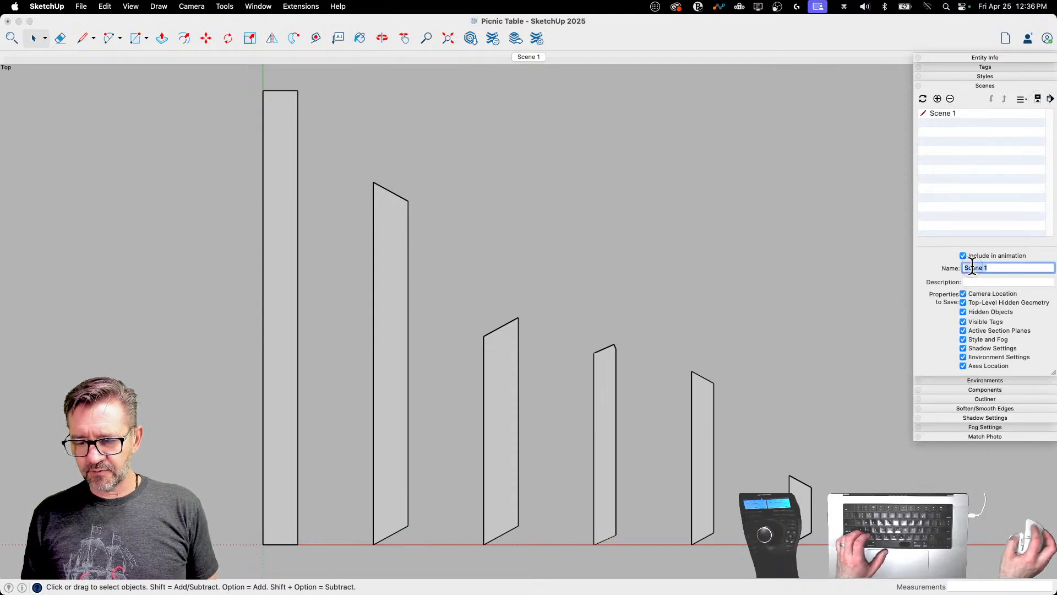
{"action": "type", "text": "Cut S"}
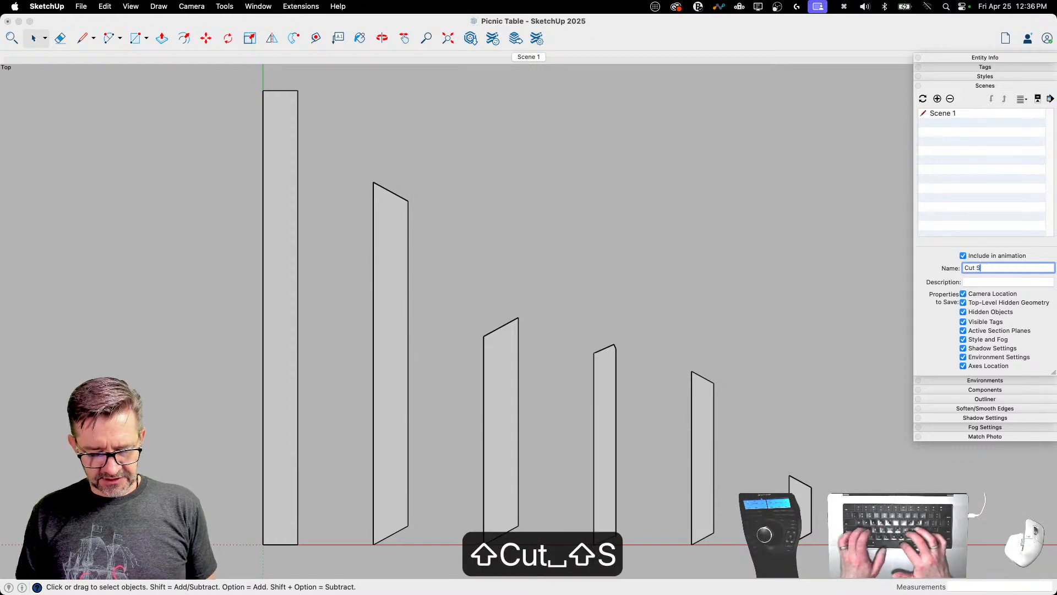
{"action": "type", "text": "heet"}
{"action": "key", "text": "Return"}
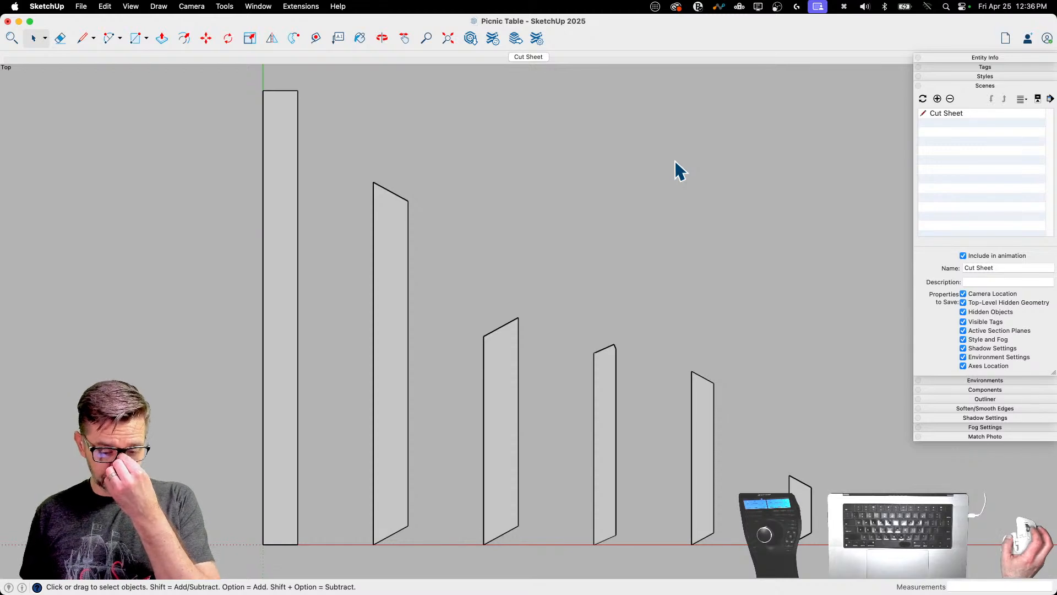
Step: Copy the picnic table's near end frame: the top cleat, the seat support and both legs
{"action": "scroll", "coordinate": [138, 187], "scroll_direction": "down", "scroll_amount": 8}
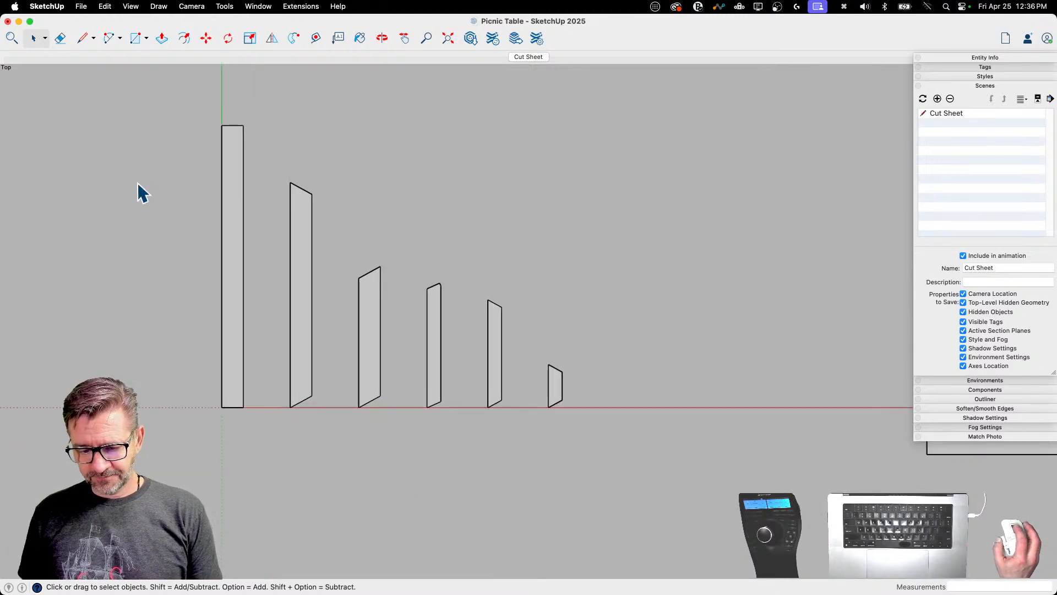
{"action": "scroll", "coordinate": [520, 237], "scroll_direction": "up", "scroll_amount": 5}
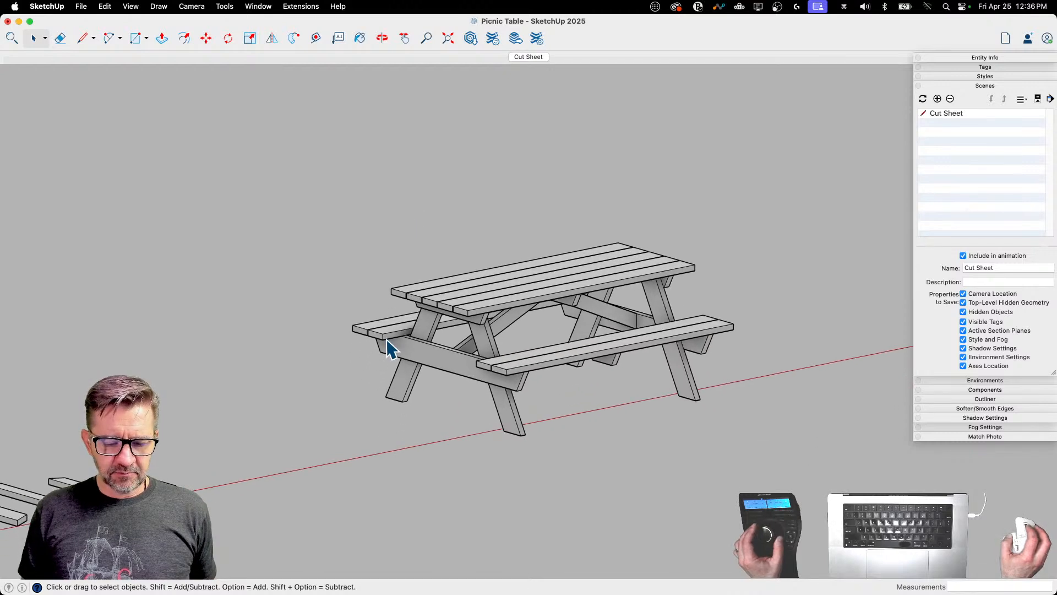
{"action": "left_click", "coordinate": [477, 320]}
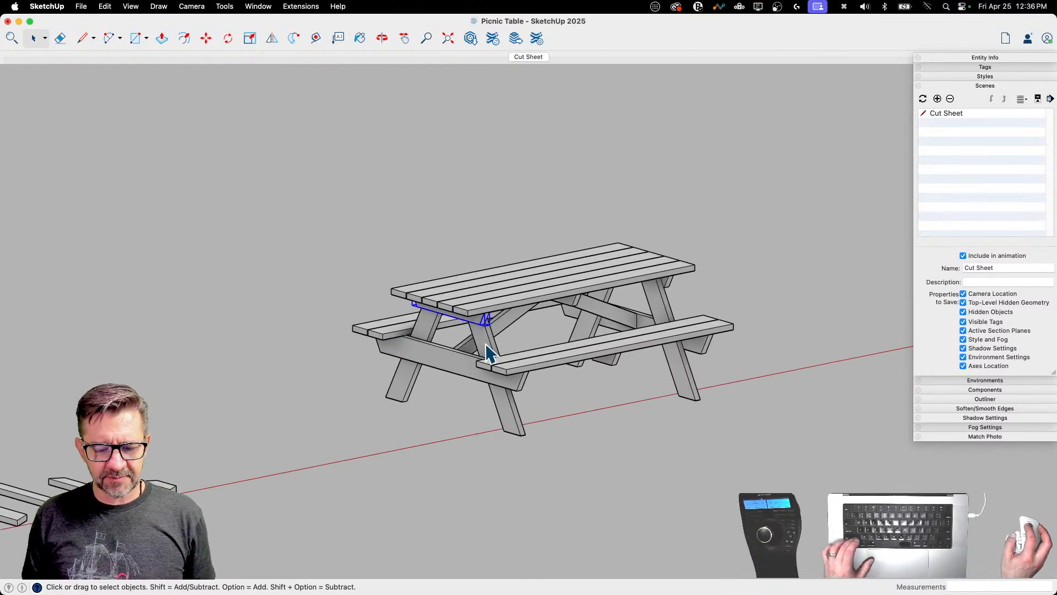
{"action": "left_click", "coordinate": [488, 352], "text": "shift"}
{"action": "left_click", "coordinate": [422, 331], "text": "shift"}
{"action": "left_click", "coordinate": [425, 355], "text": "shift"}
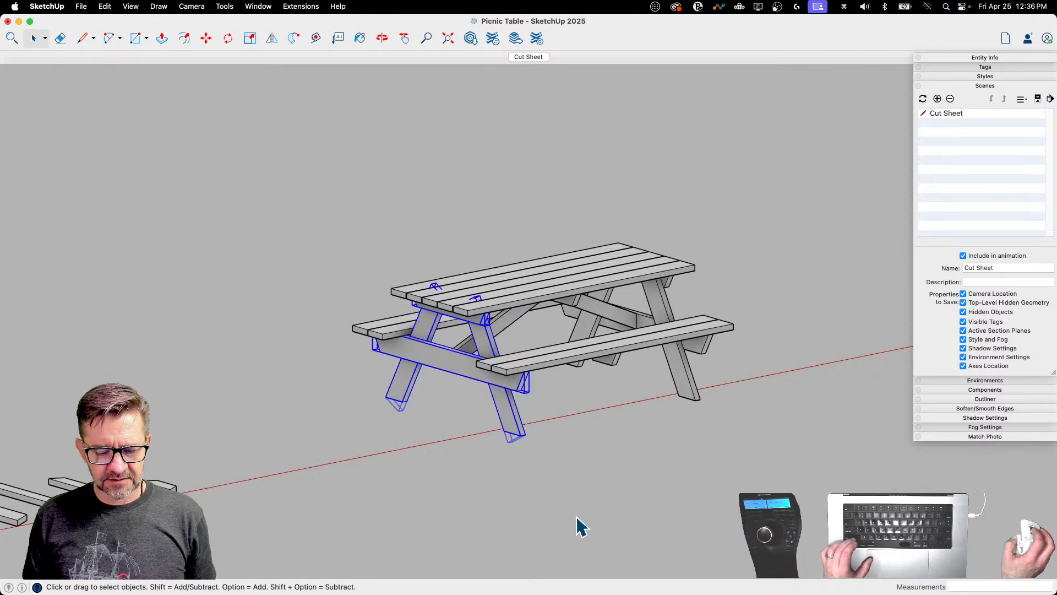
{"action": "key", "text": "super+c"}
{"action": "key", "text": "m"}
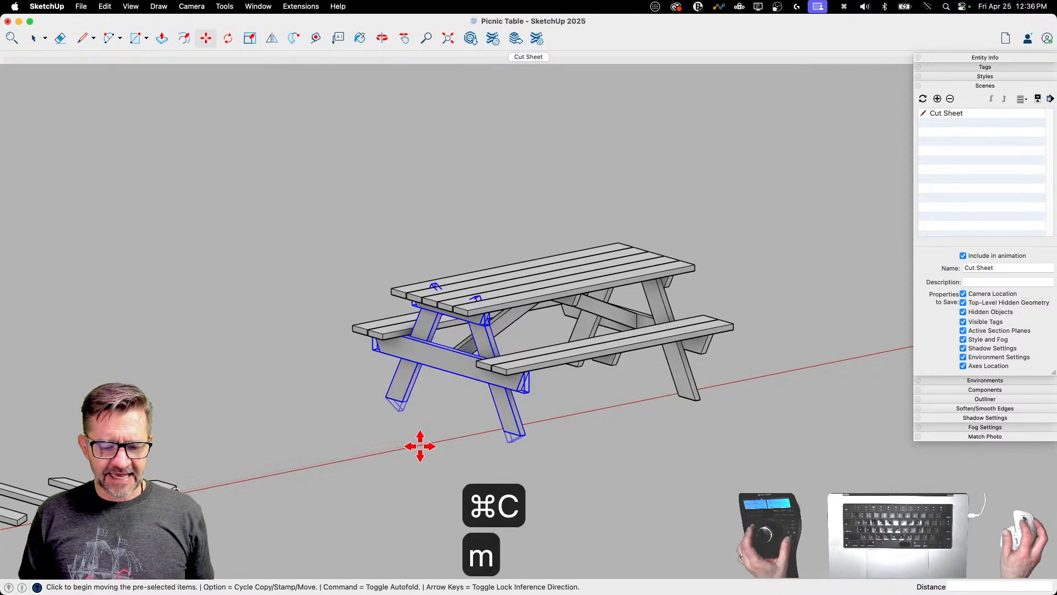
{"action": "left_click", "coordinate": [420, 446]}
{"action": "key", "text": "space"}
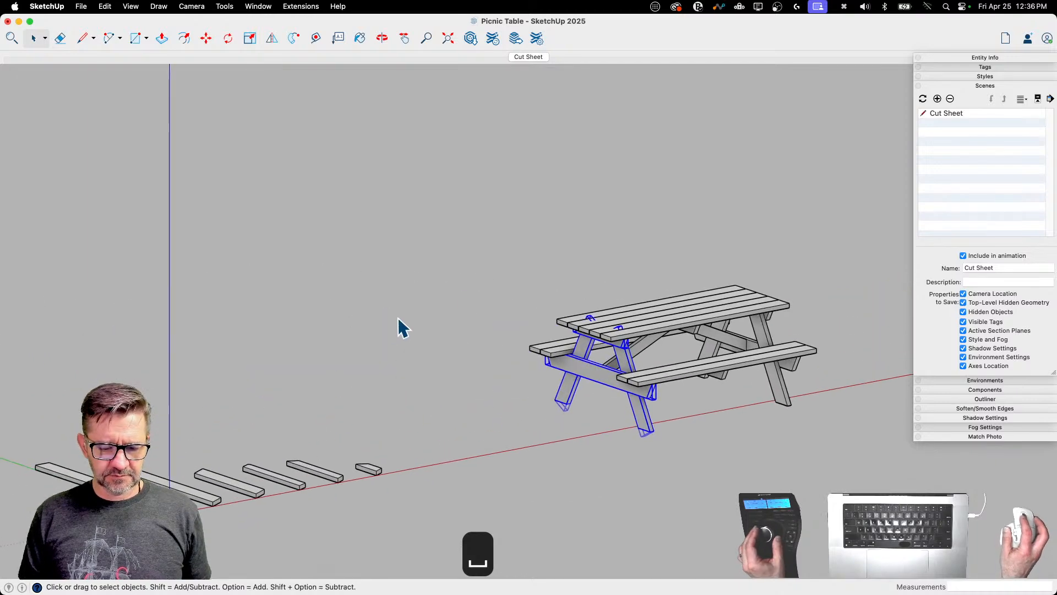
Step: Select the whole picnic table and move it about 22' 6" farther along the red axis, away from the laid-out boards
{"action": "left_click_drag", "start_coordinate": [481, 238], "coordinate": [851, 491]}
{"action": "key", "text": "m"}
{"action": "left_click", "coordinate": [597, 489]}
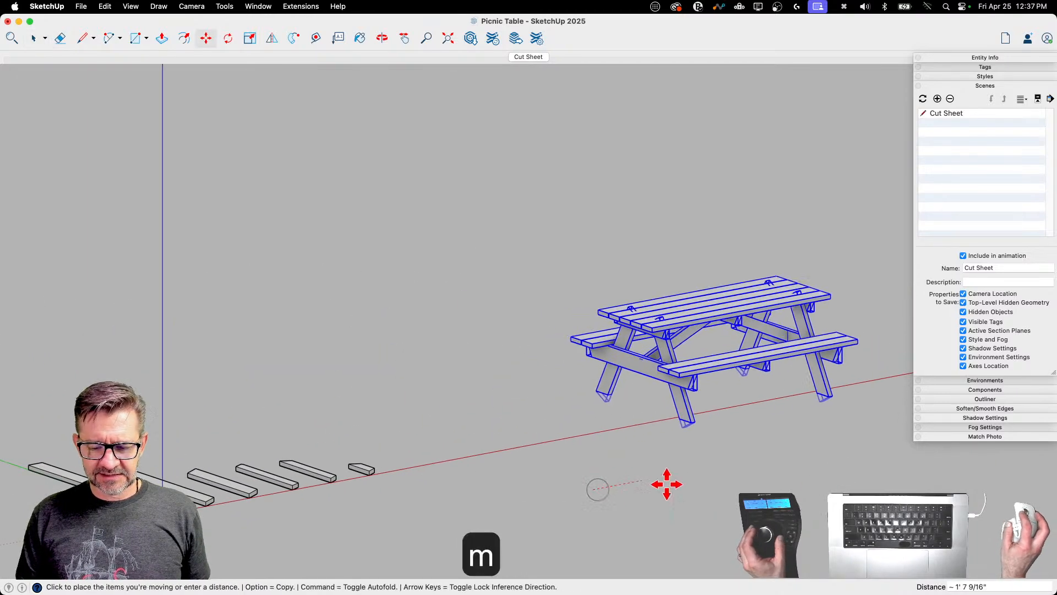
{"action": "left_click", "coordinate": [844, 441]}
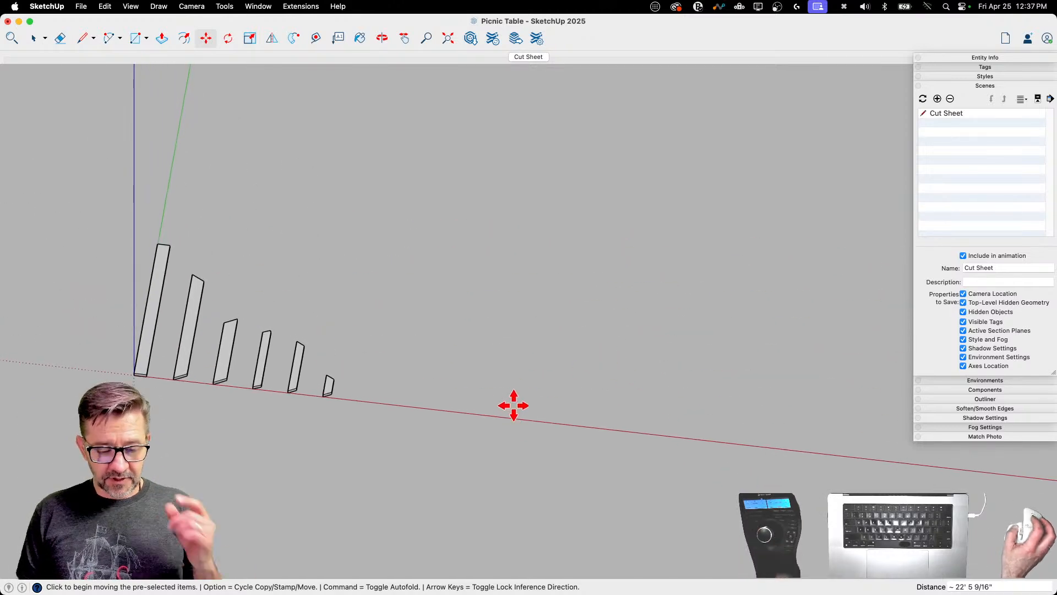
Step: Paste the copied end frame near the red axis beyond the boards and rotate it 90° about the green axis to lie flat
{"action": "key", "text": "cmd+v"}
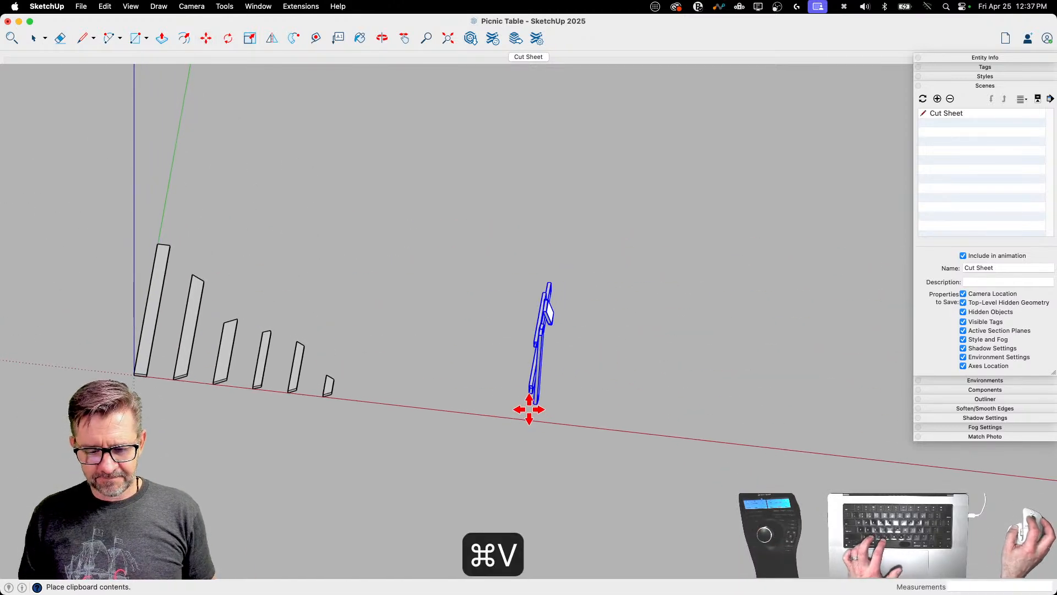
{"action": "left_click", "coordinate": [530, 404]}
{"action": "key", "text": "q"}
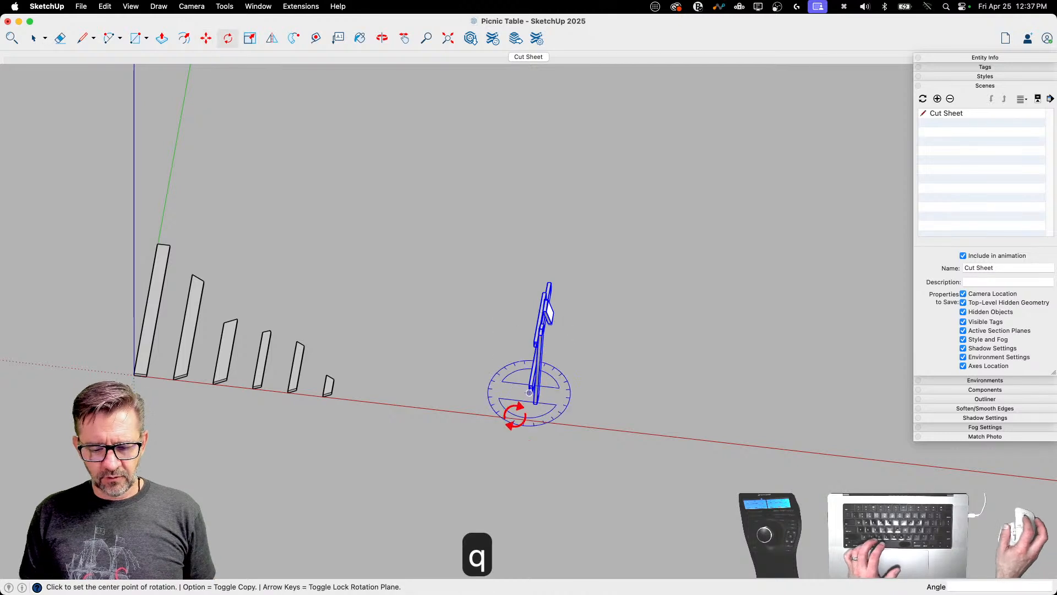
{"action": "key", "text": "Left"}
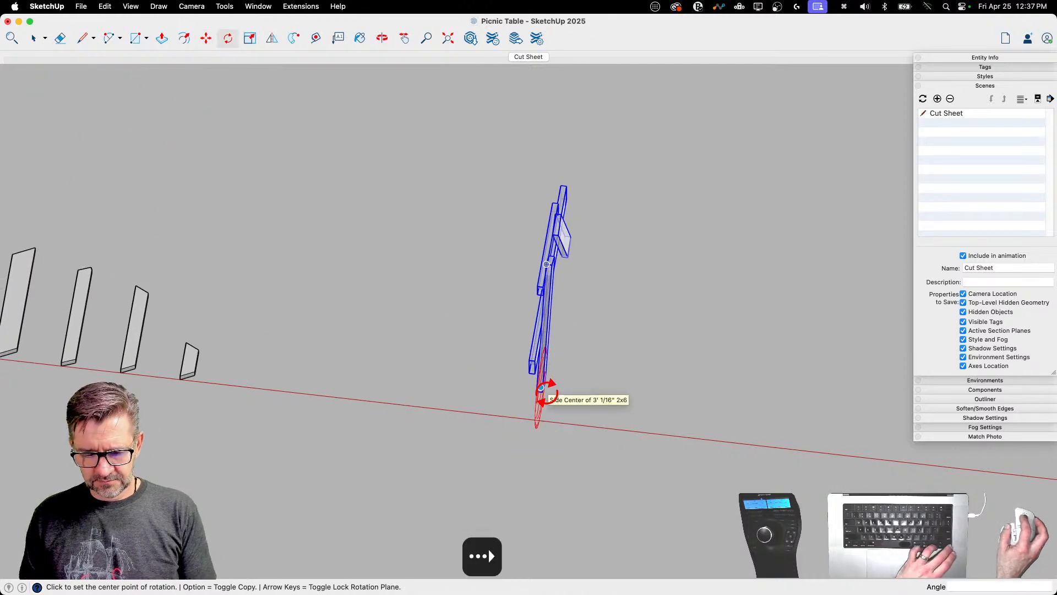
{"action": "key", "text": "Right"}
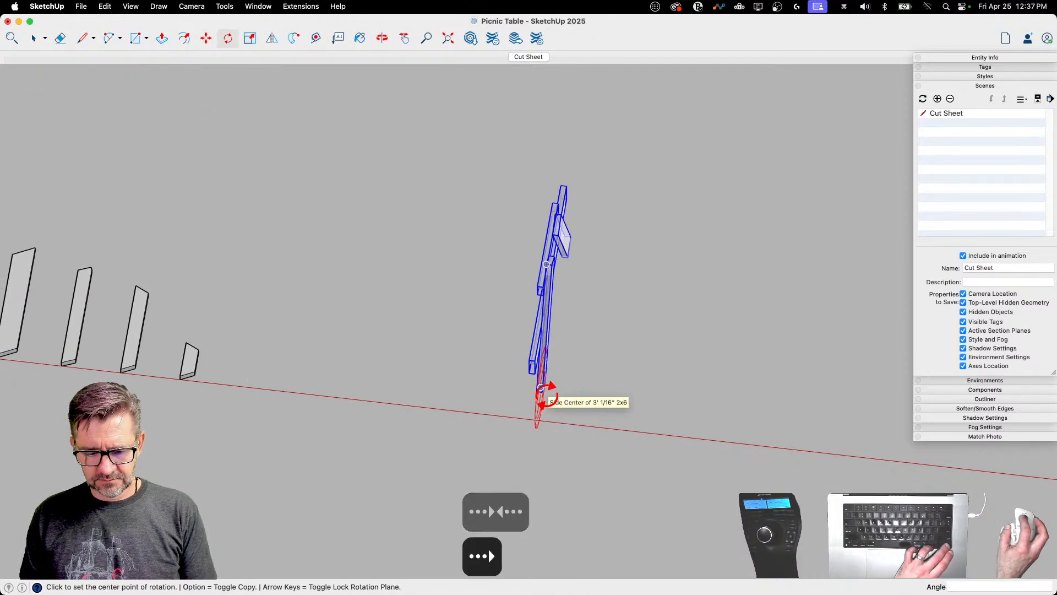
{"action": "middle_click_drag", "start_coordinate": [542, 390], "coordinate": [549, 212]}
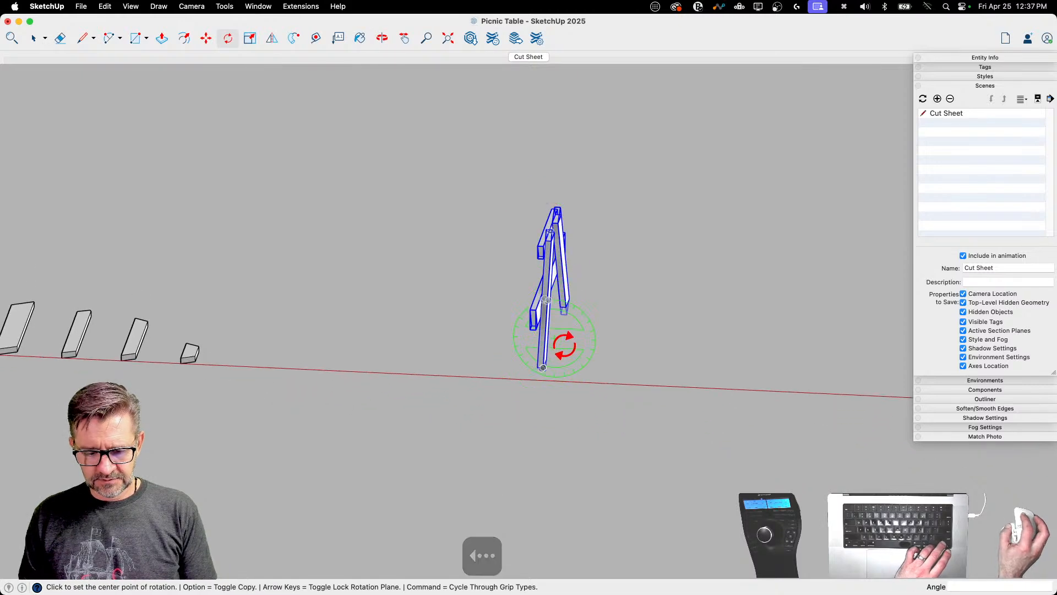
{"action": "left_click", "coordinate": [542, 368]}
{"action": "left_click", "coordinate": [506, 368]}
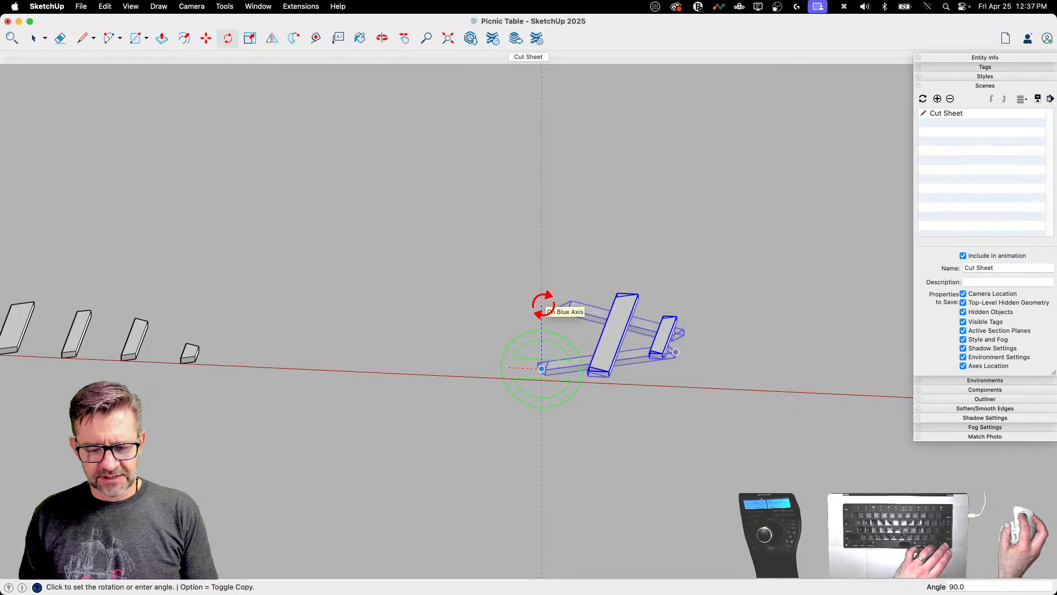
{"action": "left_click", "coordinate": [543, 303]}
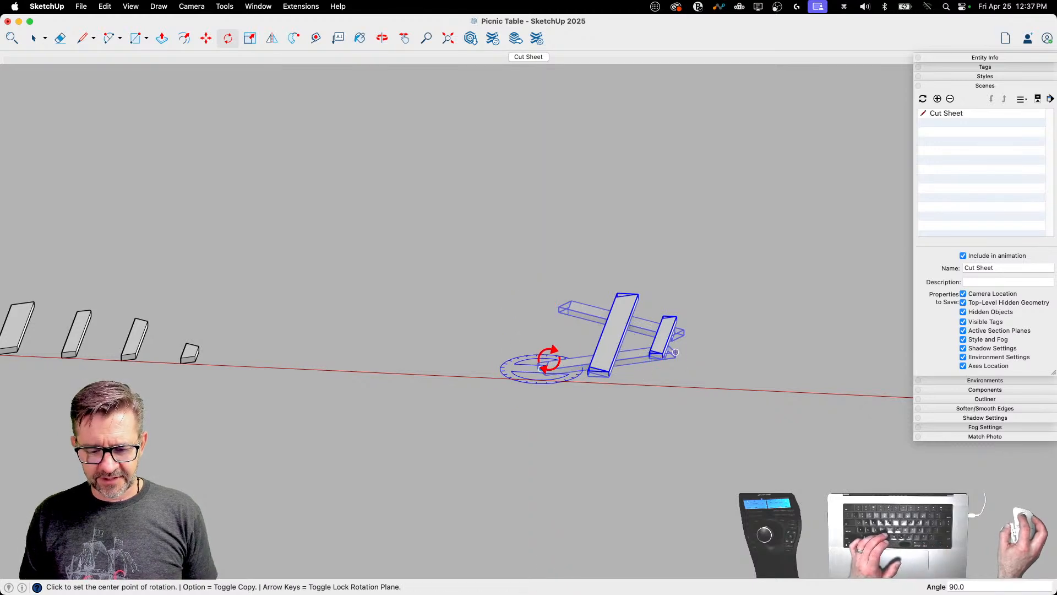
Step: Rotate the flat end frame 90° about the blue axis so its crosspieces run parallel to the red axis
{"action": "key", "text": "Up"}
{"action": "left_click", "coordinate": [566, 305]}
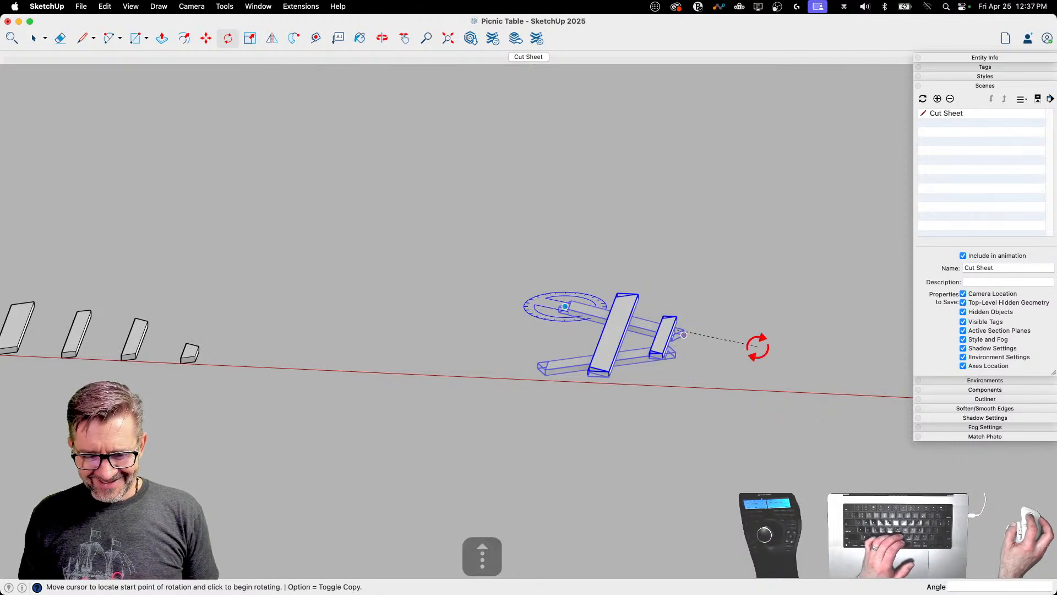
{"action": "left_click", "coordinate": [819, 319]}
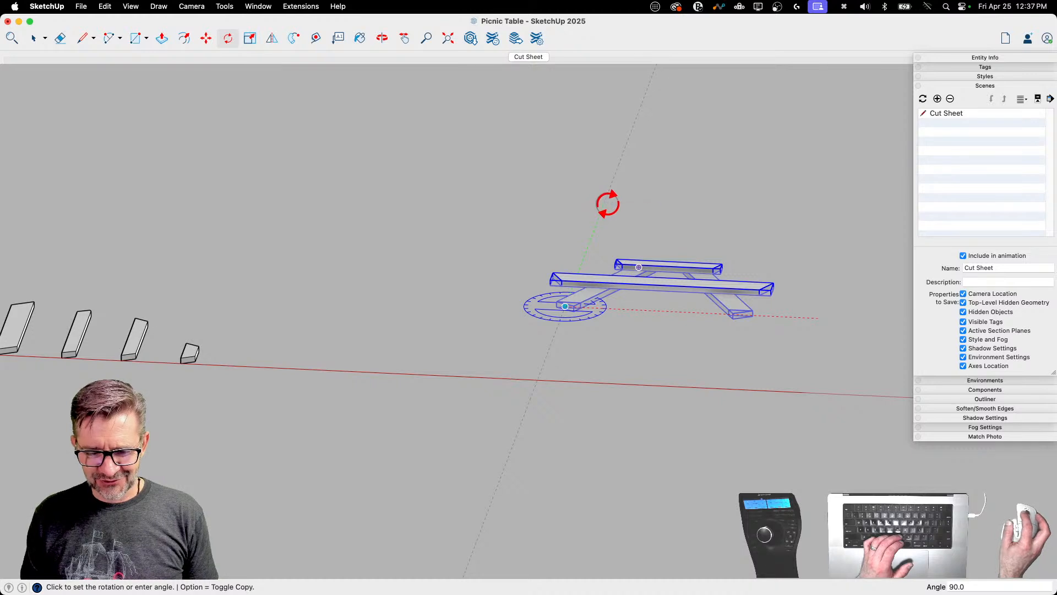
{"action": "left_click", "coordinate": [608, 203]}
Step: Move the flat end frame along the red axis closer to the laid-out boards and clear the selection
{"action": "key", "text": "m"}
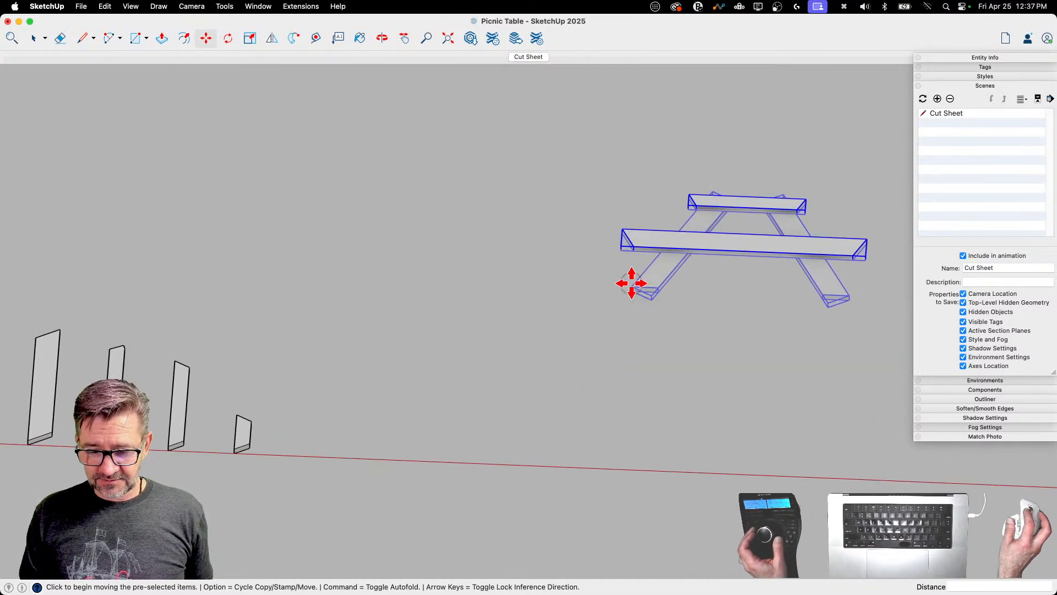
{"action": "left_click", "coordinate": [631, 283]}
{"action": "left_click", "coordinate": [401, 426]}
{"action": "key", "text": "space"}
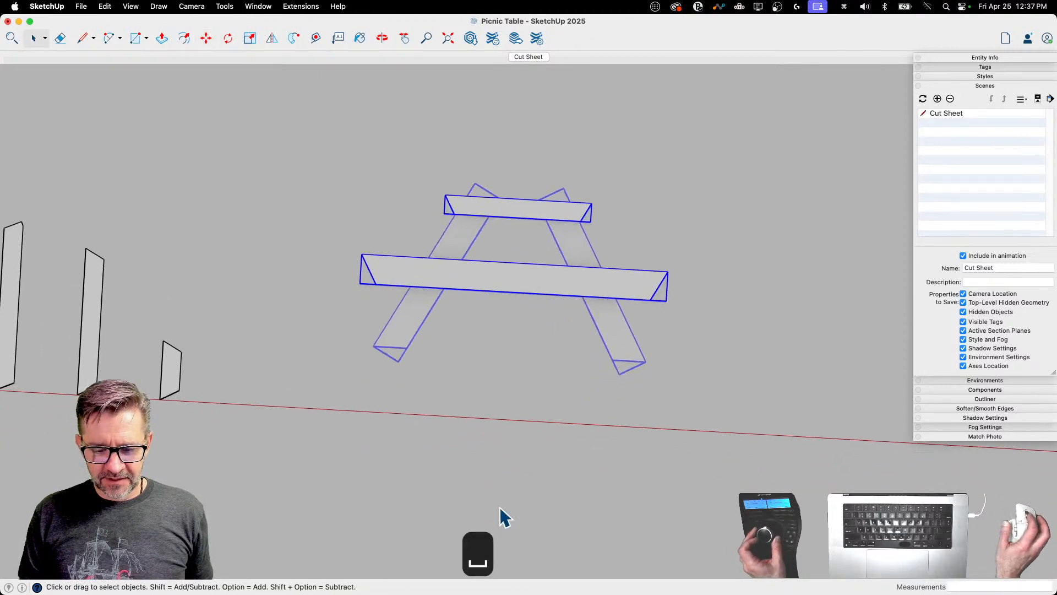
{"action": "left_click", "coordinate": [553, 478]}
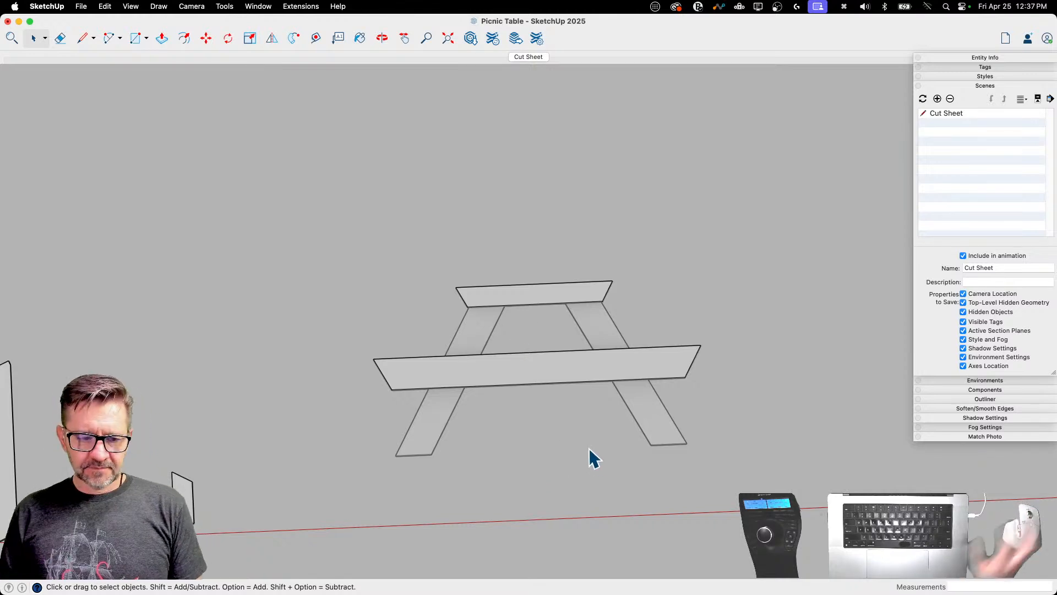
Step: Set the camera to the standard Top view, frame the flat end frame, and display its hidden back edges as dashed lines
{"action": "left_click", "coordinate": [192, 6]}
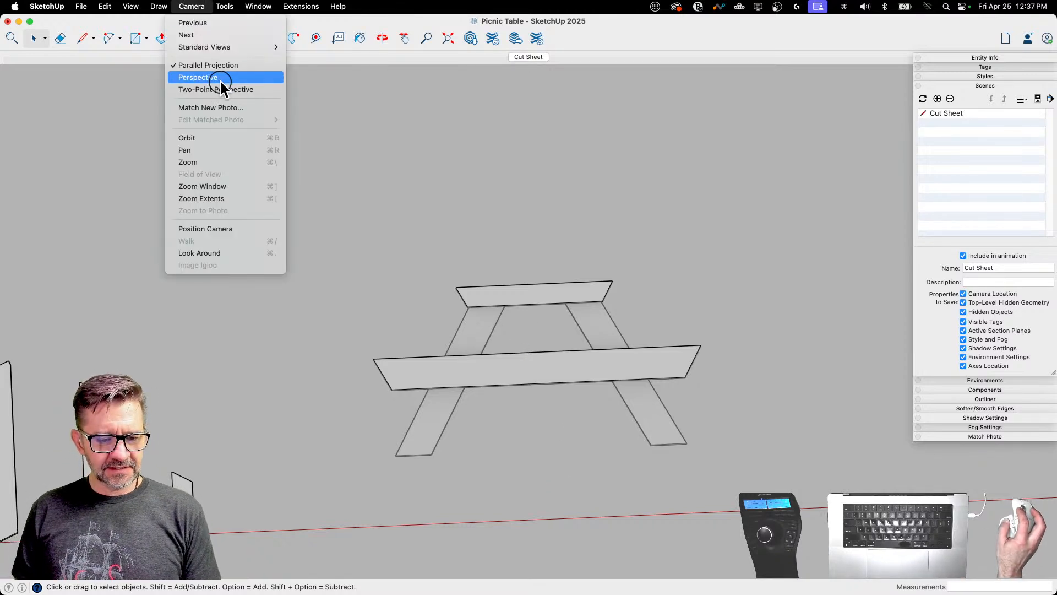
{"action": "mouse_move", "coordinate": [199, 43]}
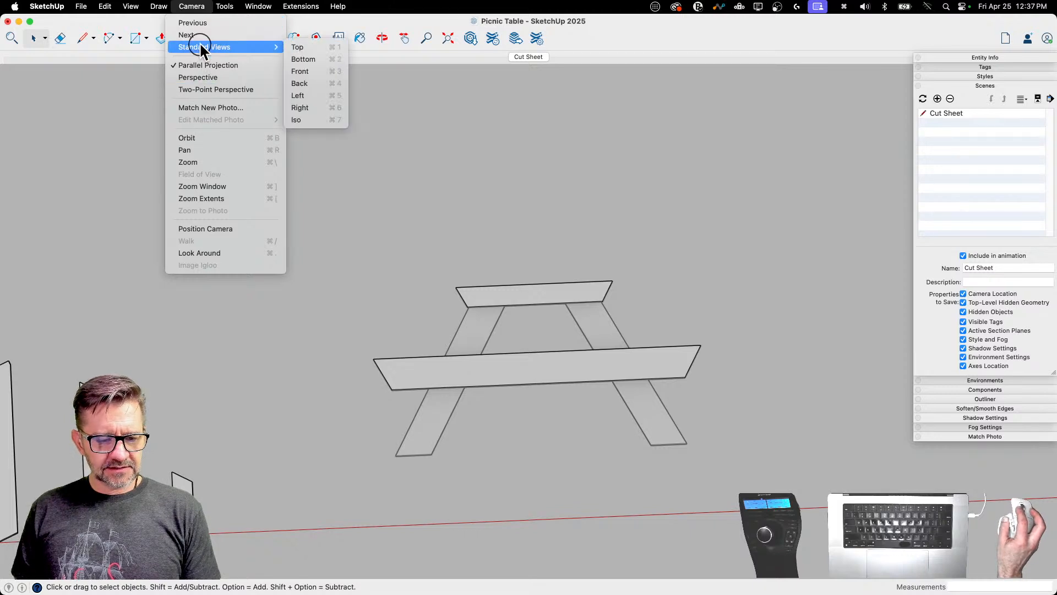
{"action": "left_click", "coordinate": [305, 47]}
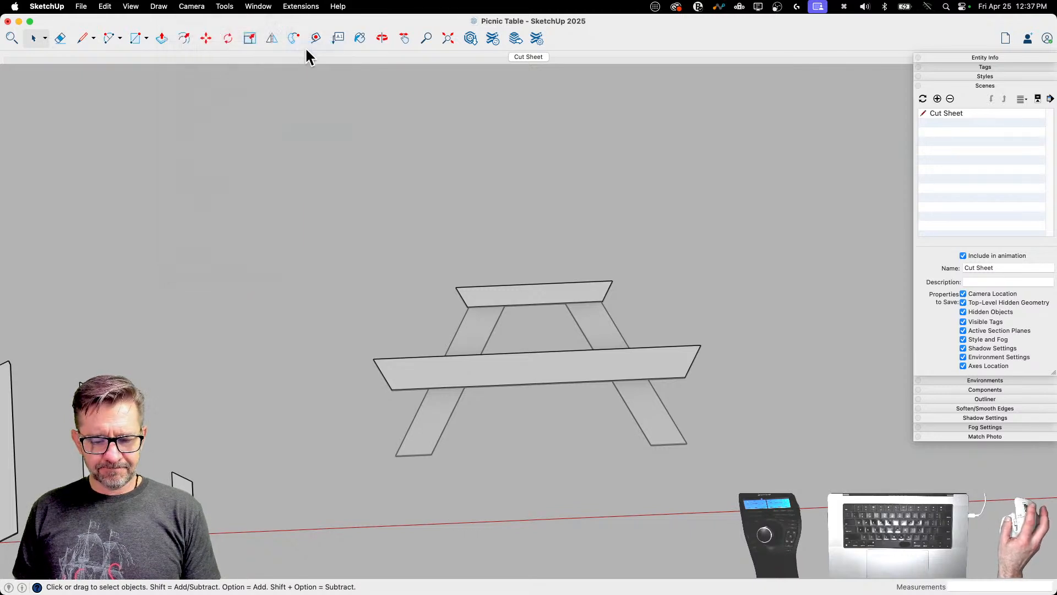
{"action": "scroll", "coordinate": [142, 307], "scroll_direction": "down", "scroll_amount": 2}
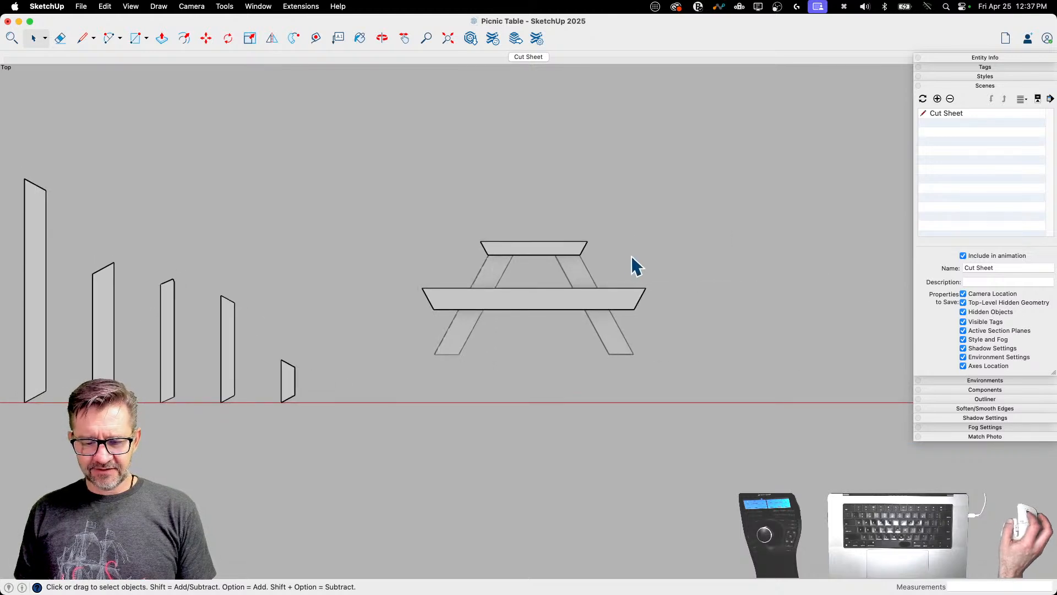
{"action": "scroll", "coordinate": [552, 252], "scroll_direction": "up", "scroll_amount": 4}
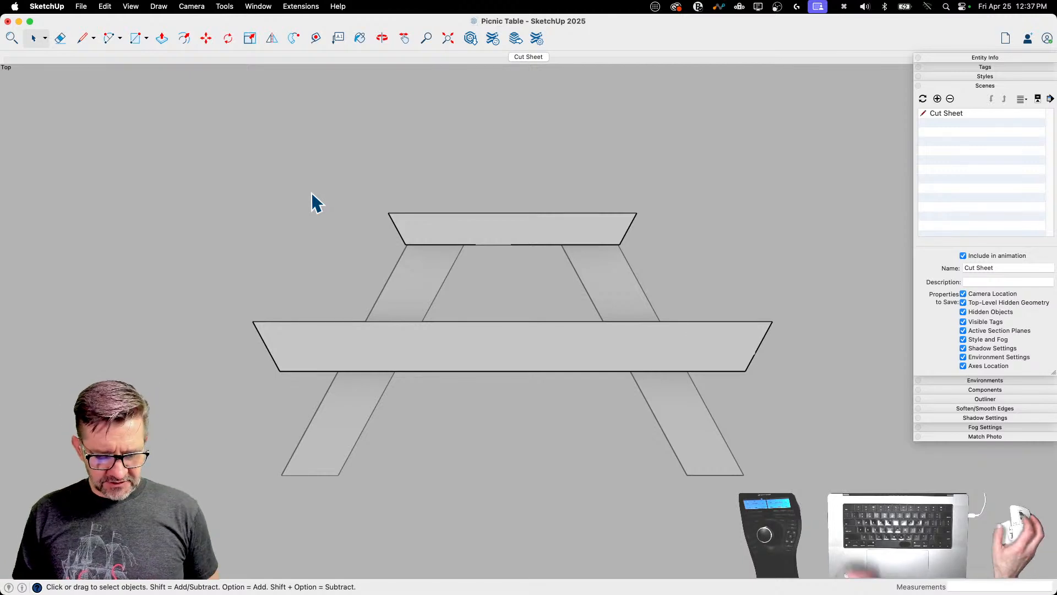
{"action": "key", "text": "k"}
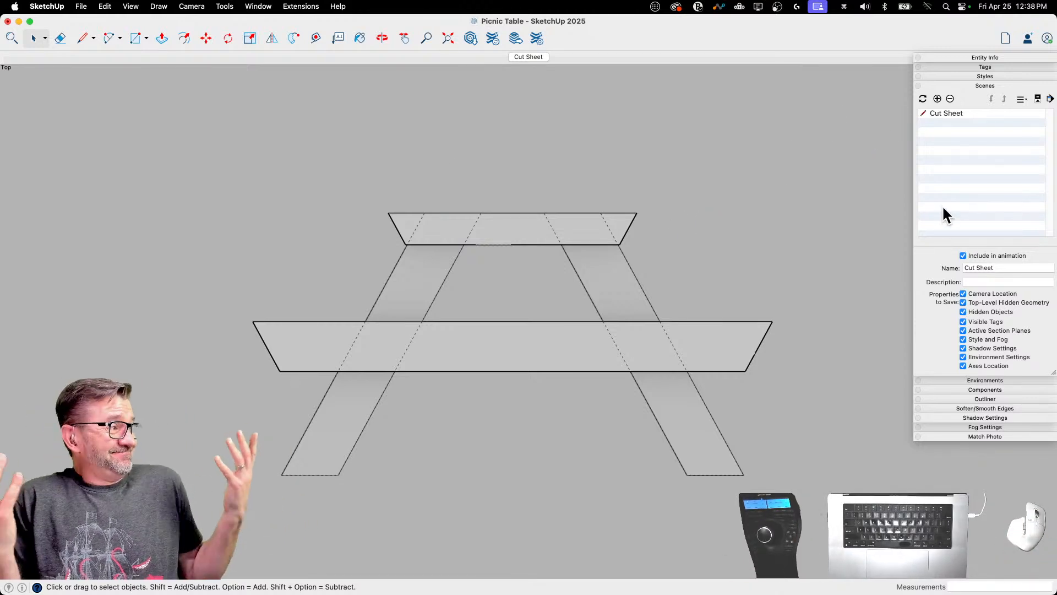
Step: Create a scene of the flat end frame, saving the style changes as a new style, and name it Step 1
{"action": "left_click", "coordinate": [937, 98]}
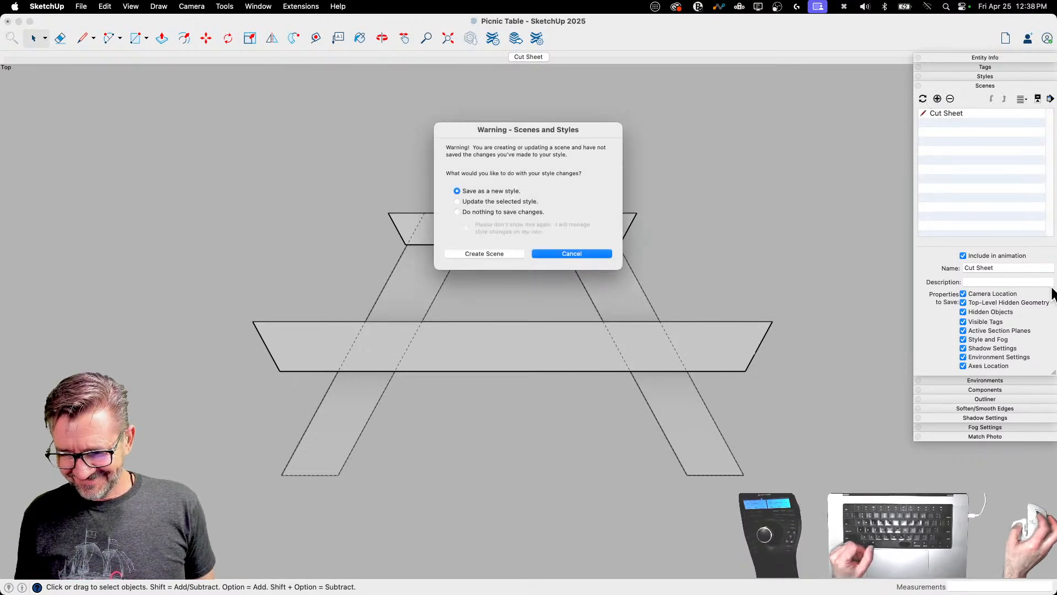
{"action": "left_click", "coordinate": [489, 250]}
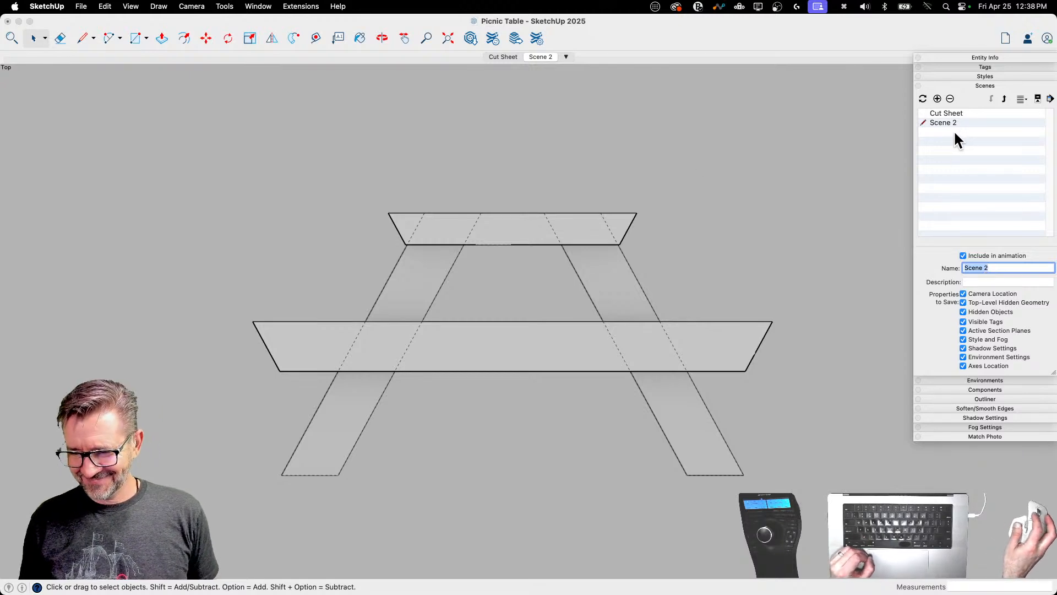
{"action": "left_click", "coordinate": [994, 267]}
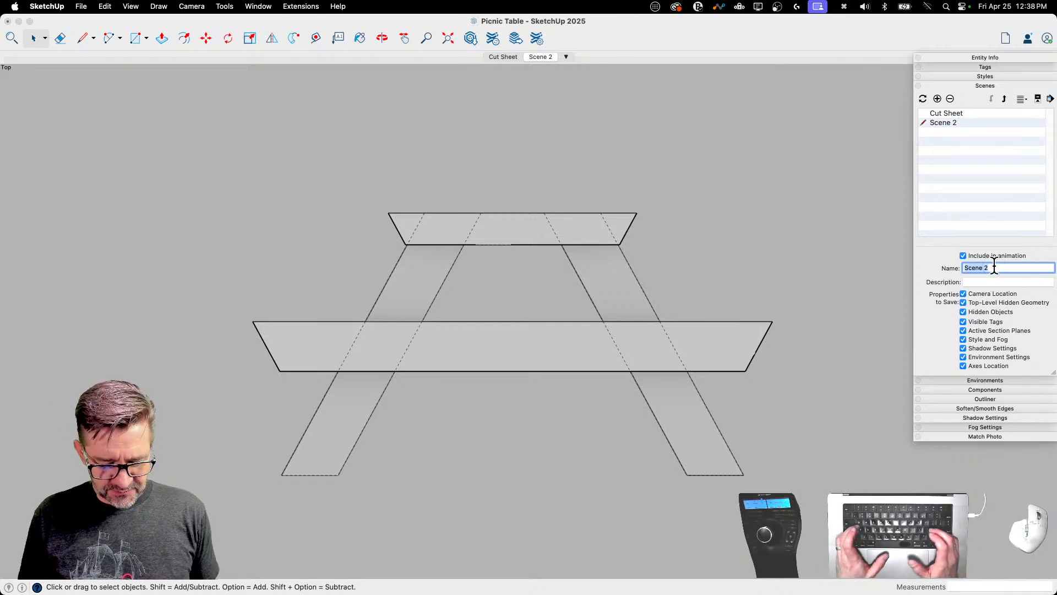
{"action": "type", "text": "Step 1"}
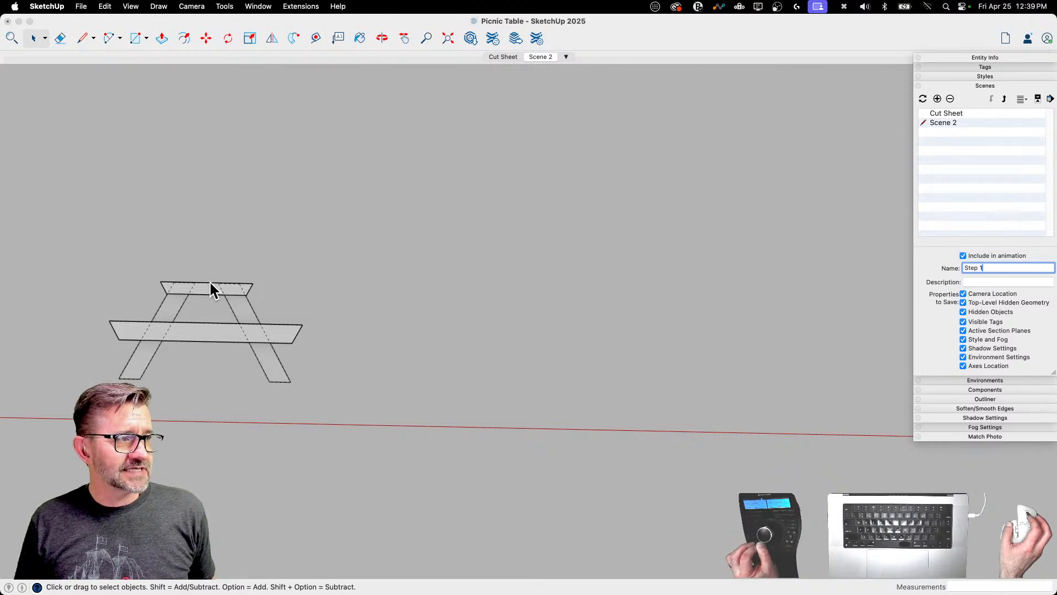
{"action": "scroll", "coordinate": [162, 351], "scroll_direction": "down", "scroll_amount": 3}
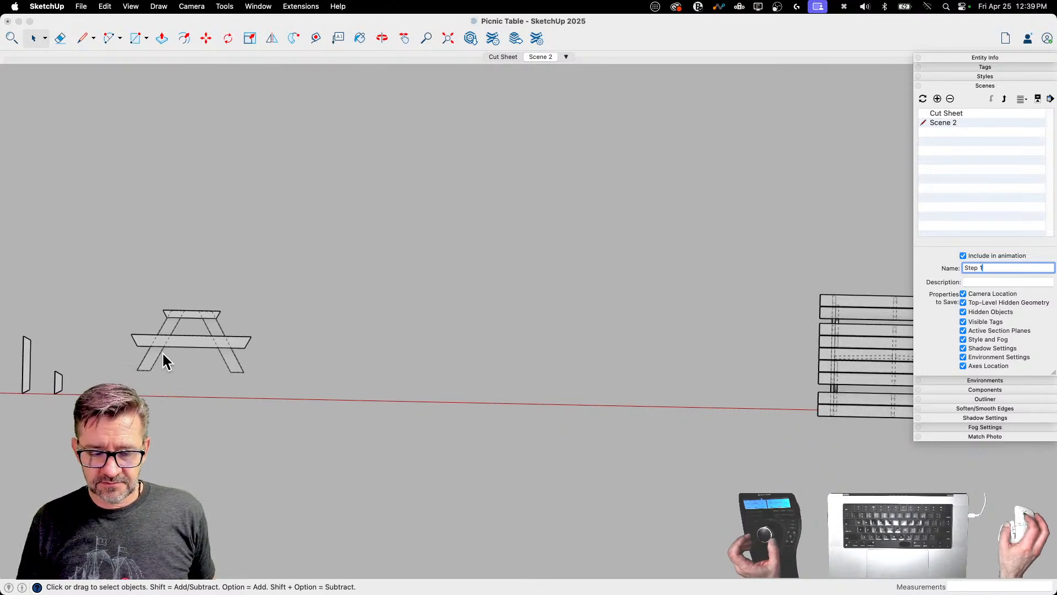
{"action": "scroll", "coordinate": [162, 351], "scroll_direction": "down", "scroll_amount": 1}
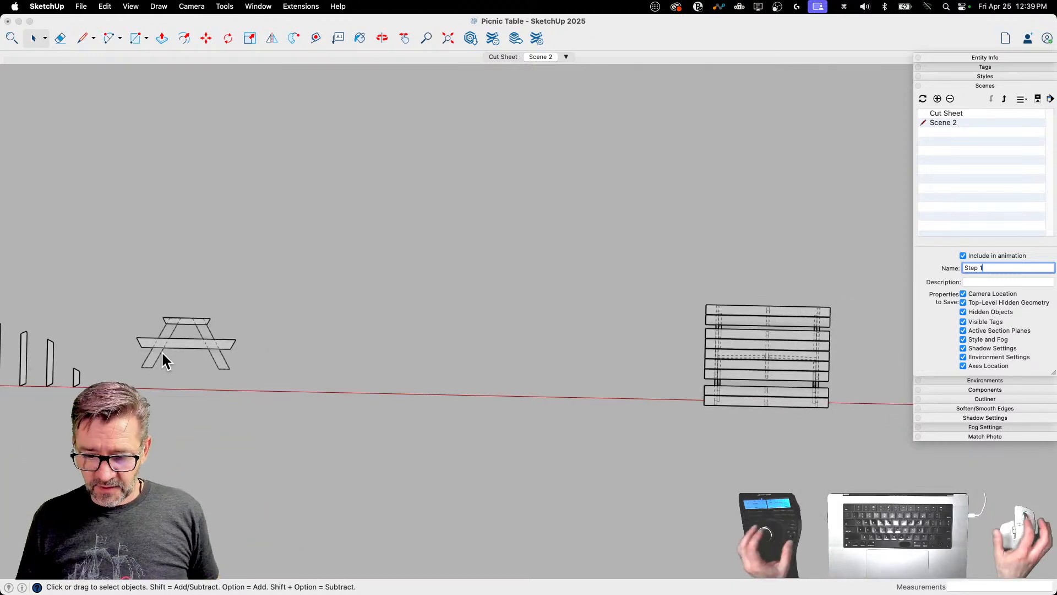
{"action": "key", "text": "Return"}
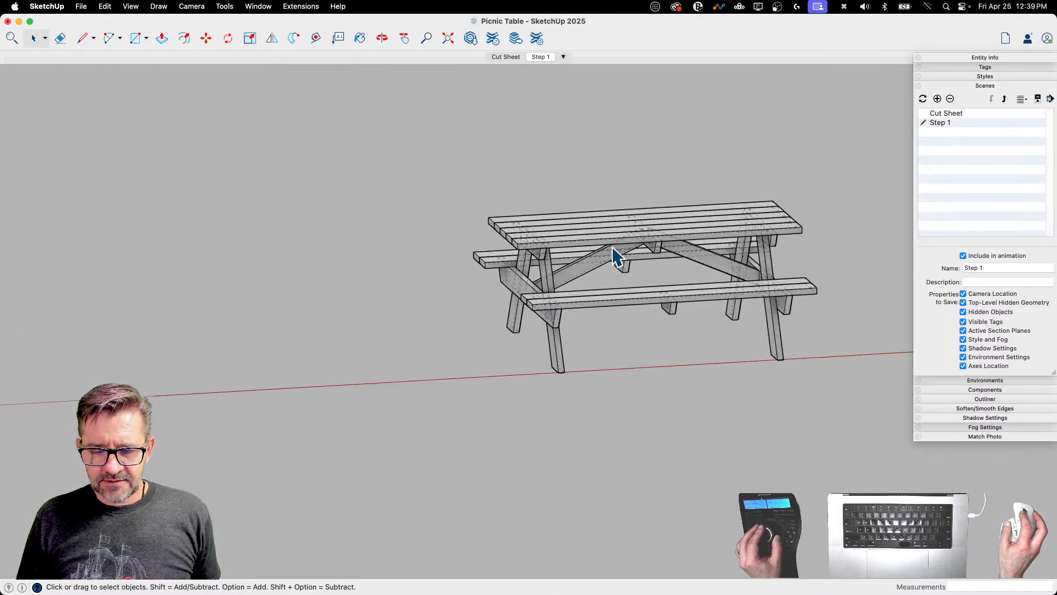
Step: Copy the picnic table's two benches and both end frames, and paste them on the red axis between the flat end frame and the full table
{"action": "left_click", "coordinate": [477, 319]}
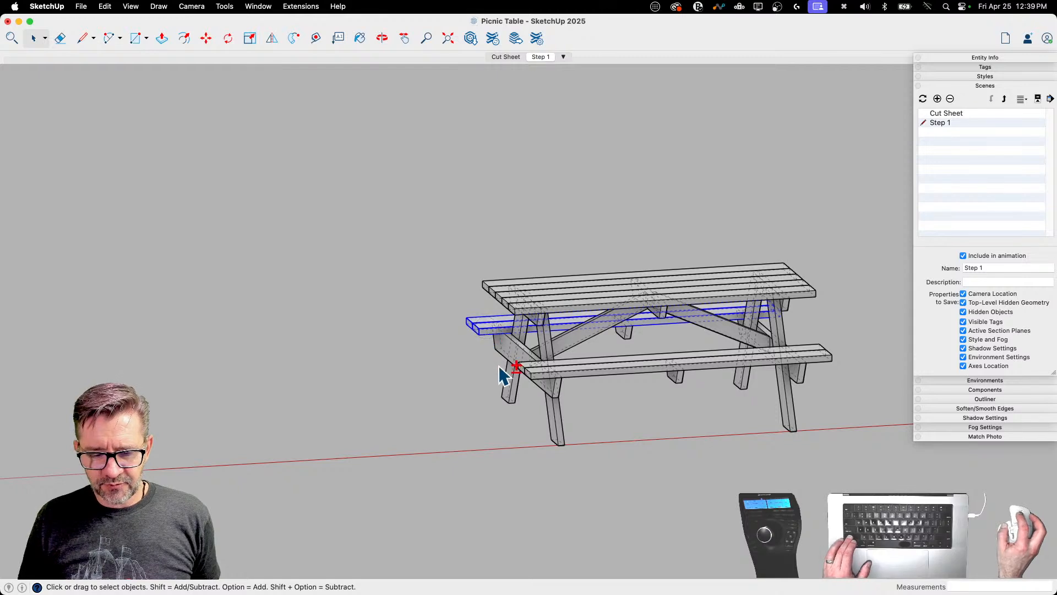
{"action": "left_click", "coordinate": [510, 350], "text": "shift"}
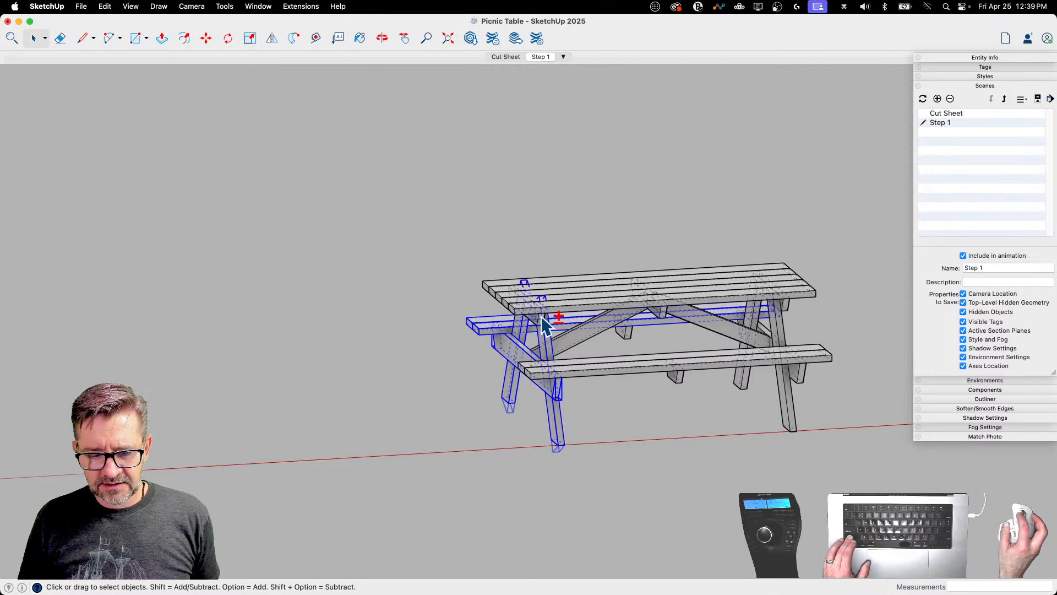
{"action": "left_click", "coordinate": [563, 364], "text": "shift"}
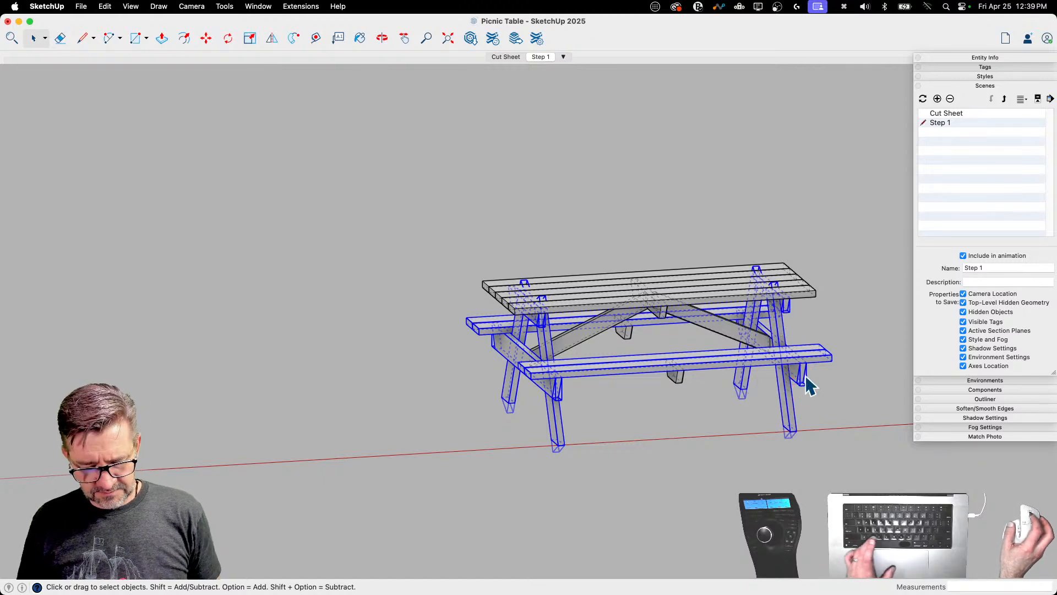
{"action": "key", "text": "super+c"}
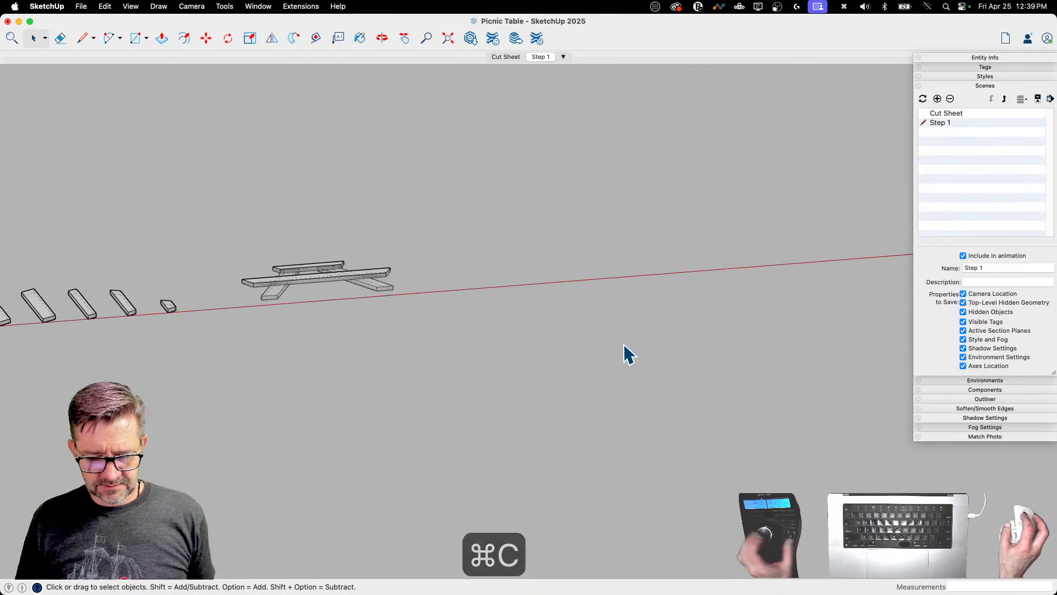
{"action": "key", "text": "super+v"}
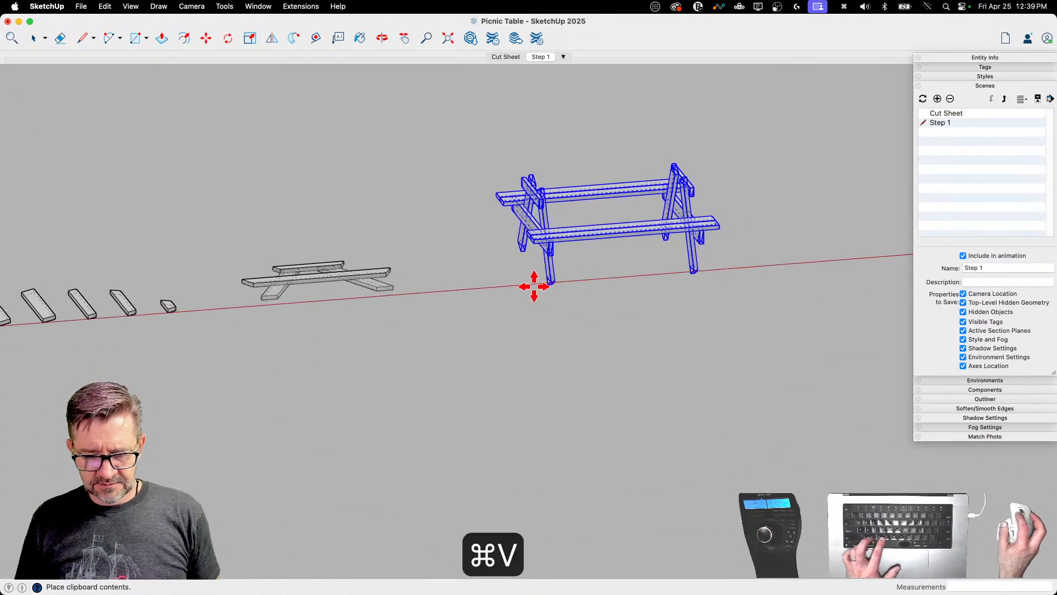
{"action": "left_click", "coordinate": [497, 303]}
Step: Turn off the dashed back edges, clear the selection, and set the camera to the standard Iso view
{"action": "key", "text": "m"}
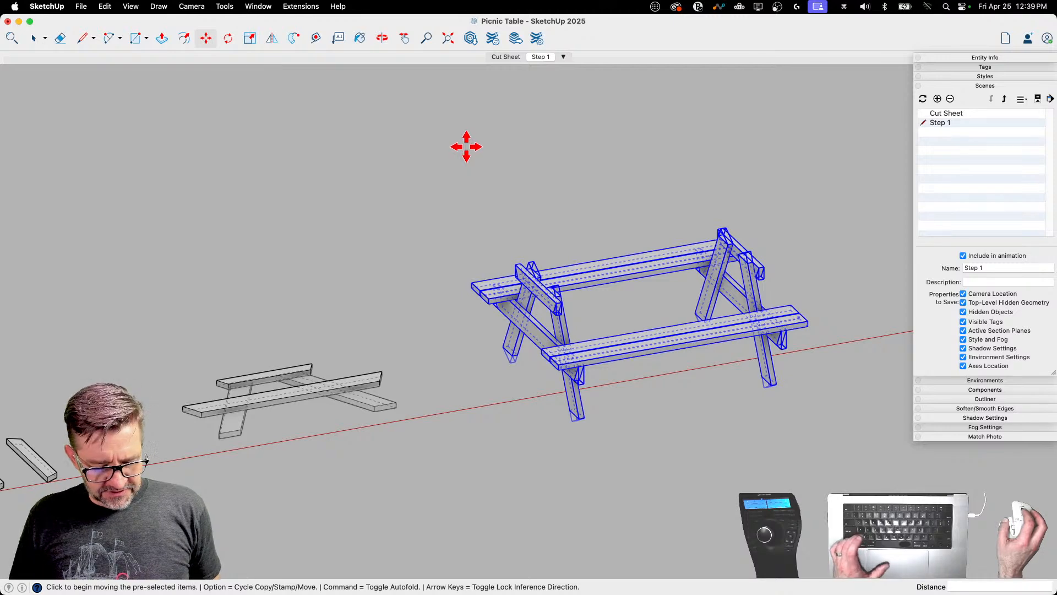
{"action": "key", "text": "k"}
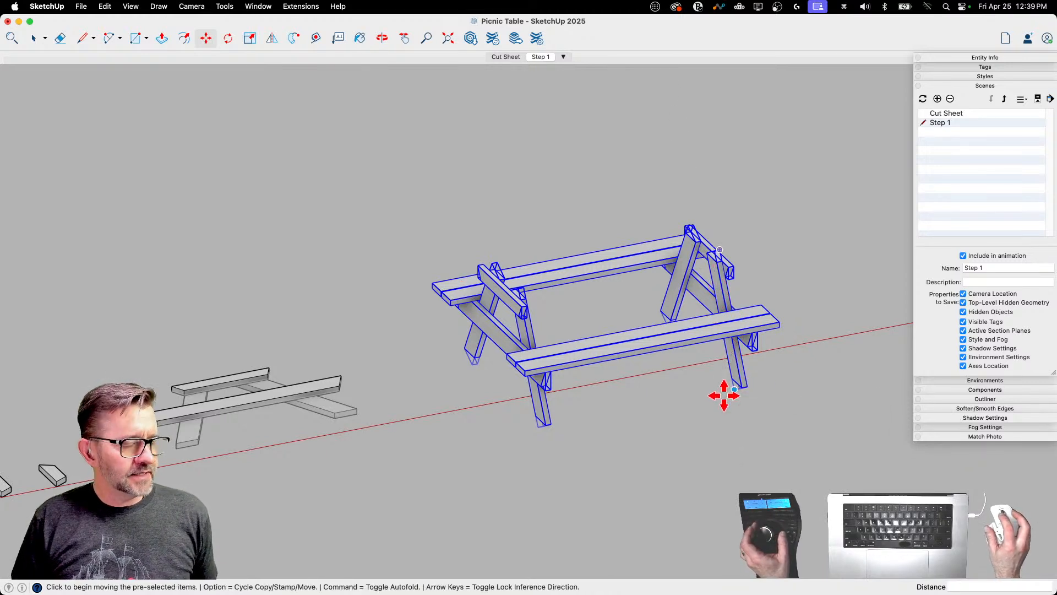
{"action": "key", "text": "space"}
{"action": "left_click", "coordinate": [665, 404]}
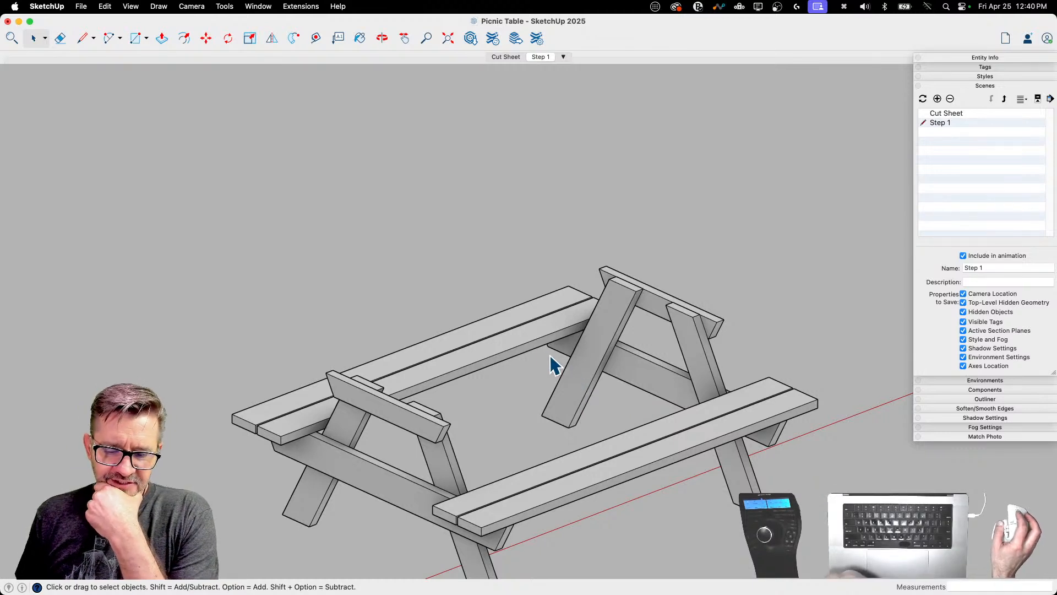
{"action": "left_click", "coordinate": [159, 6]}
{"action": "mouse_move", "coordinate": [145, 10]}
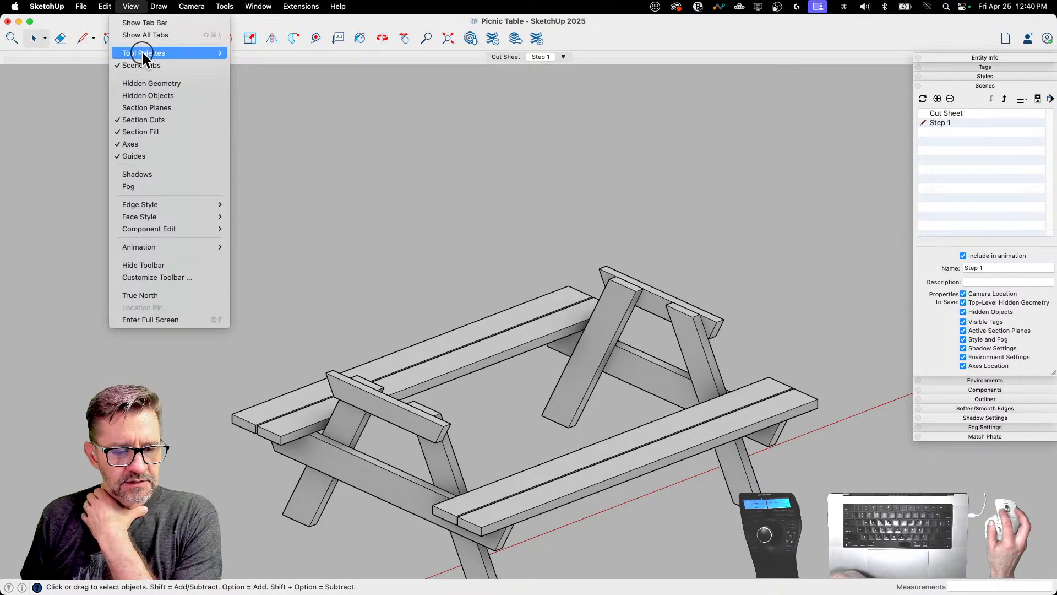
{"action": "mouse_move", "coordinate": [195, 8]}
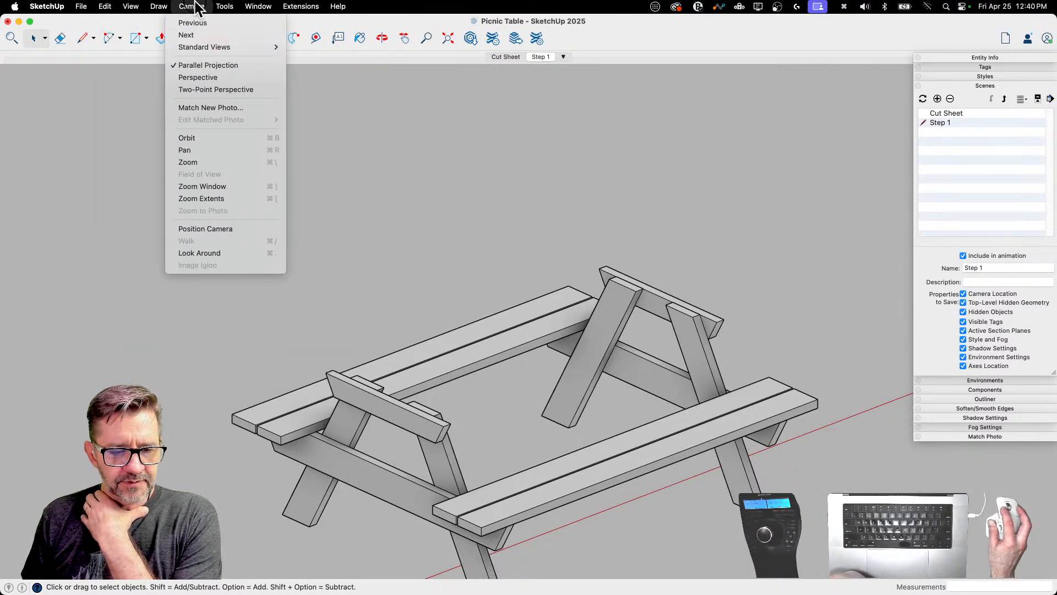
{"action": "mouse_move", "coordinate": [199, 47]}
{"action": "left_click", "coordinate": [322, 122]}
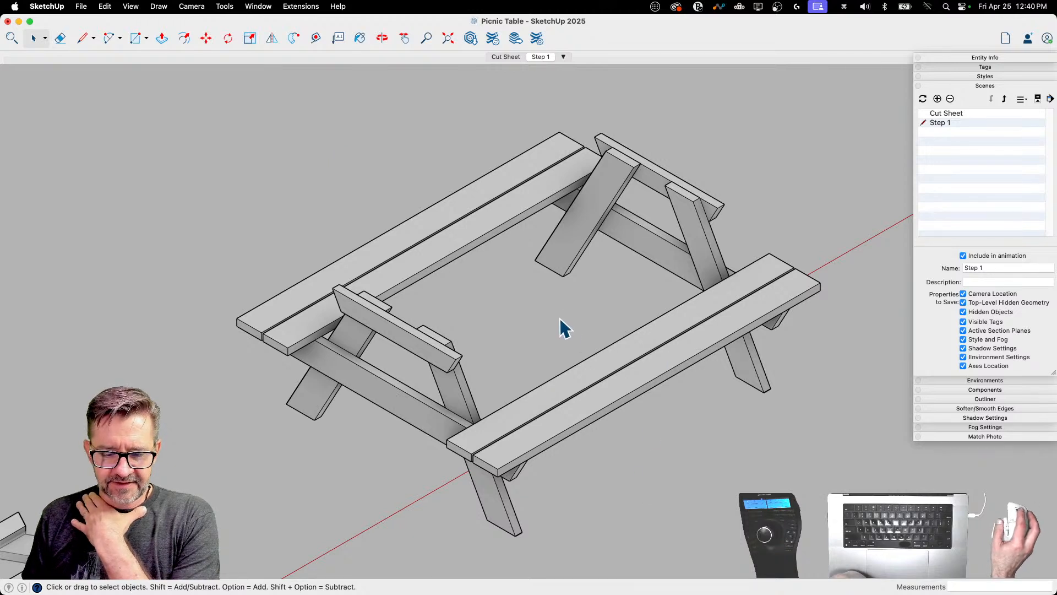
{"action": "scroll", "coordinate": [554, 275], "scroll_direction": "down", "scroll_amount": 5}
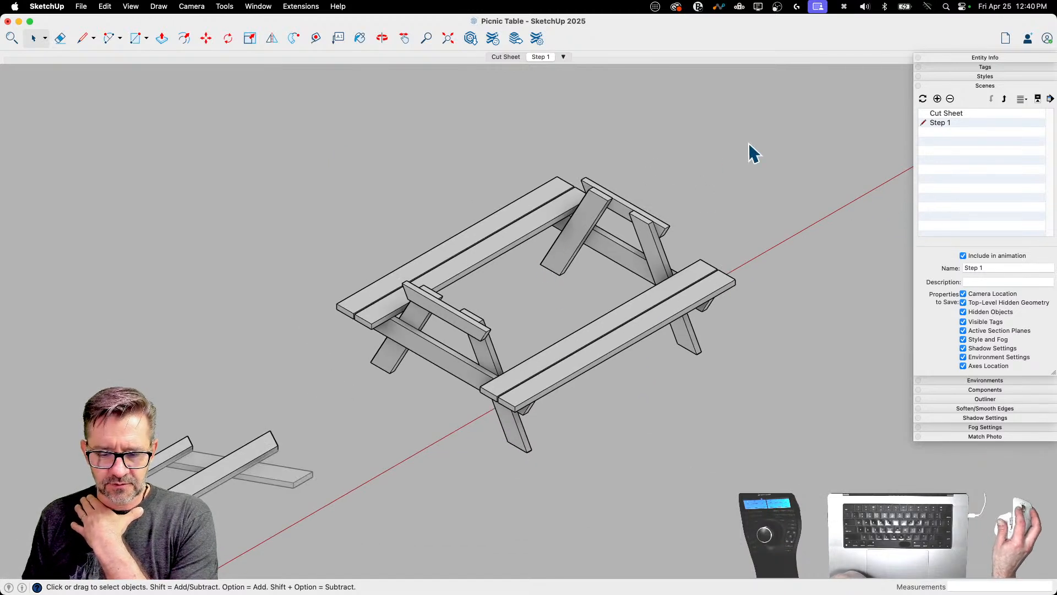
Step: Select the pasted bench-and-frame assembly and move it about 5' 7" along the red axis, away from the flat end frame
{"action": "left_click_drag", "start_coordinate": [337, 440], "coordinate": [338, 440]}
{"action": "key", "text": "m"}
{"action": "left_click", "coordinate": [378, 430]}
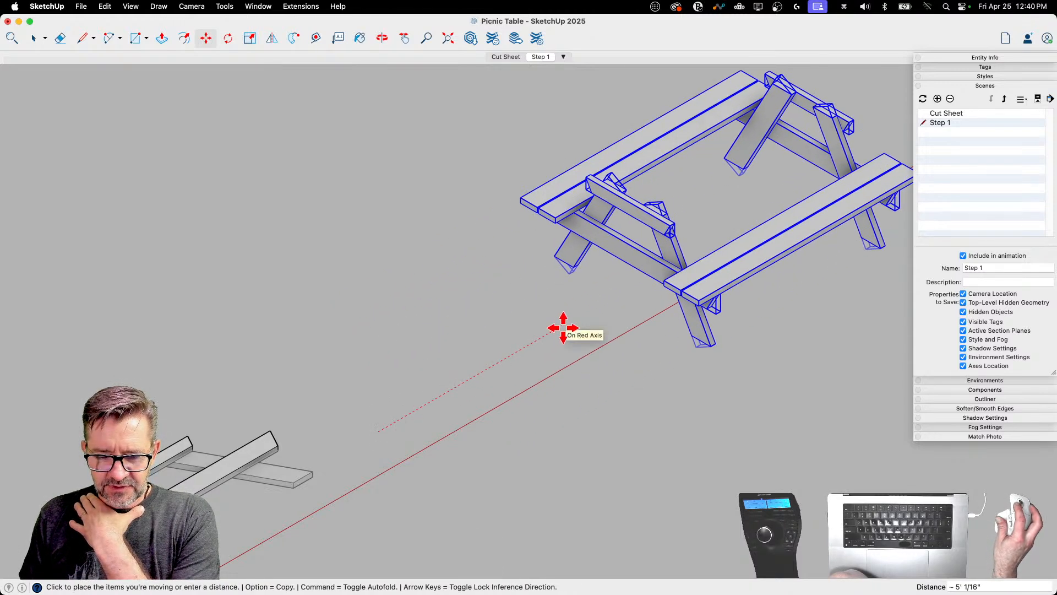
{"action": "left_click", "coordinate": [583, 314]}
Step: Frame the bench-and-frame assembly in the isometric view and create a scene from it, saving the style changes as a new style
{"action": "scroll", "coordinate": [368, 406], "scroll_direction": "down", "scroll_amount": 3}
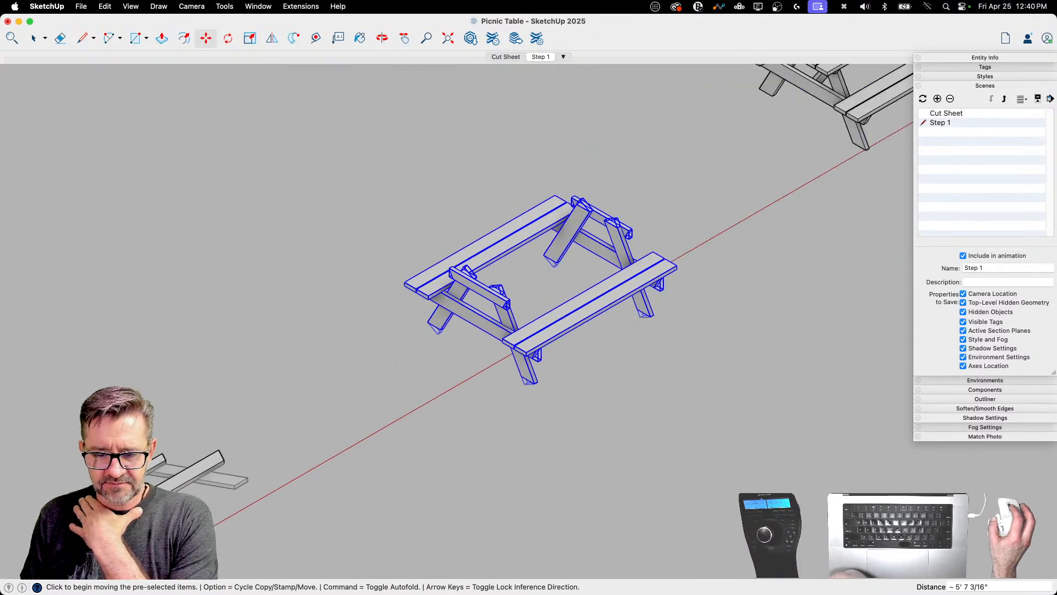
{"action": "scroll", "coordinate": [495, 452], "scroll_direction": "up", "scroll_amount": 3}
{"action": "scroll", "coordinate": [496, 523], "scroll_direction": "down", "scroll_amount": 2}
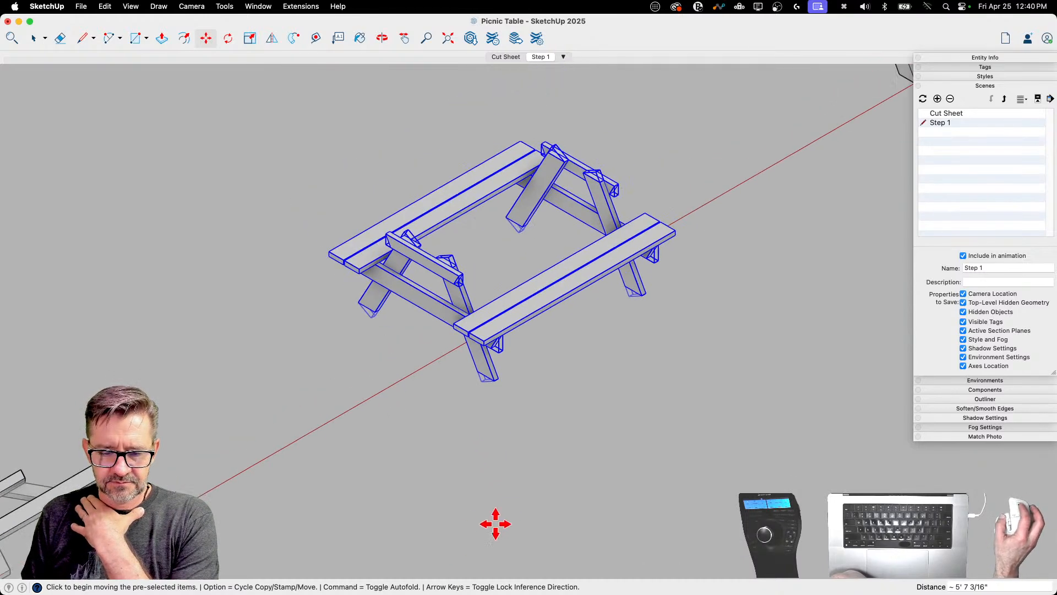
{"action": "scroll", "coordinate": [609, 253], "scroll_direction": "up", "scroll_amount": 3}
{"action": "scroll", "coordinate": [663, 496], "scroll_direction": "down", "scroll_amount": 1}
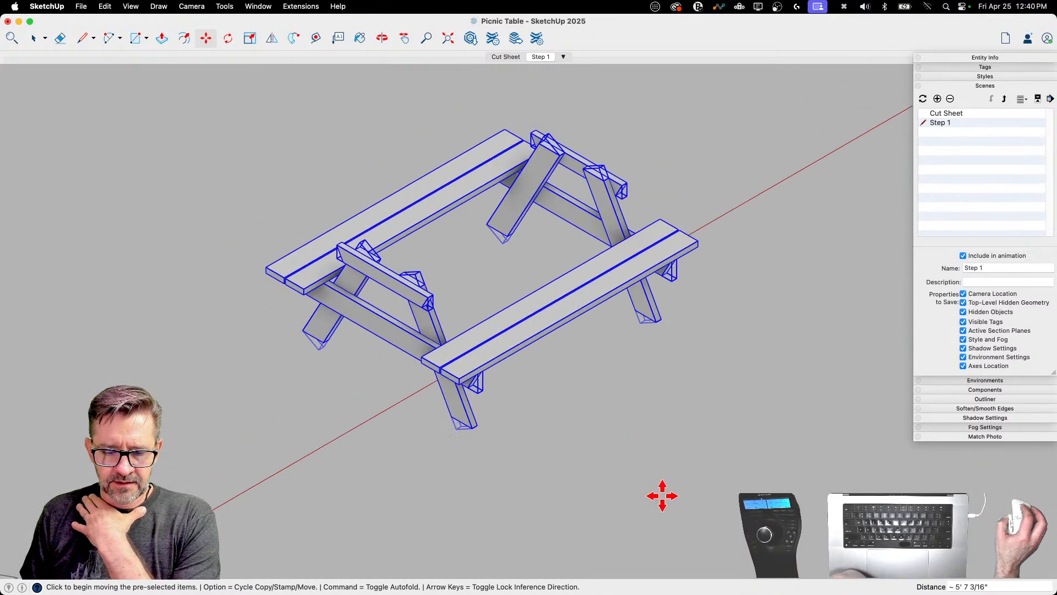
{"action": "scroll", "coordinate": [552, 248], "scroll_direction": "up", "scroll_amount": 3}
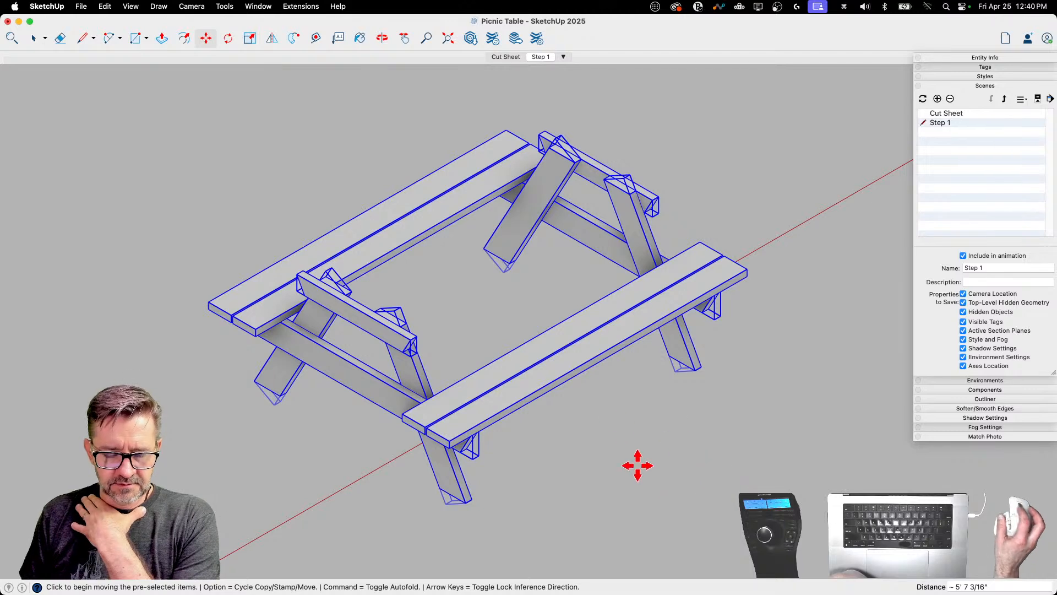
{"action": "left_click", "coordinate": [936, 98]}
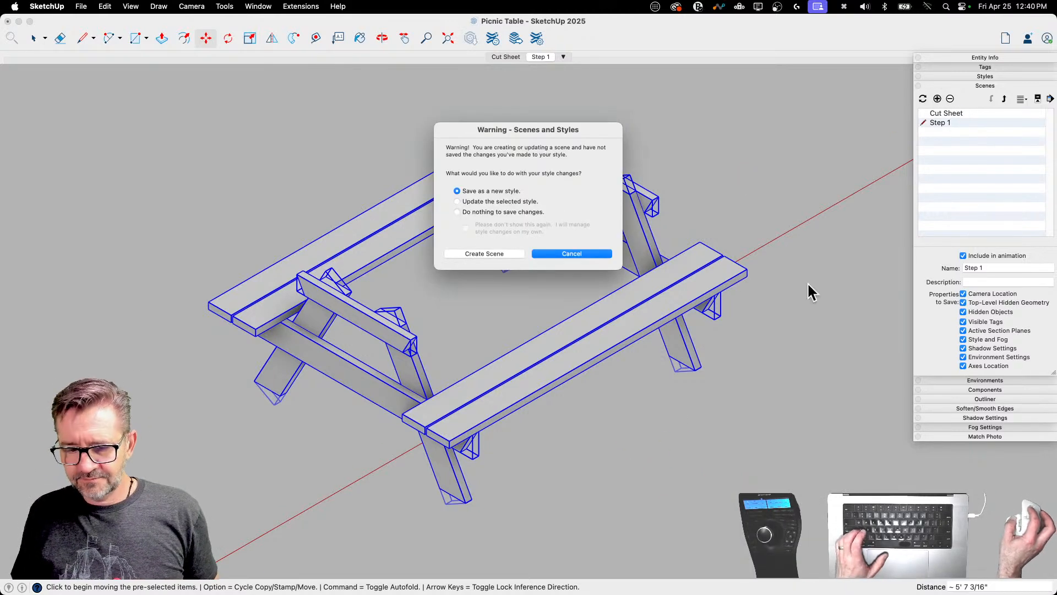
{"action": "left_click", "coordinate": [485, 253]}
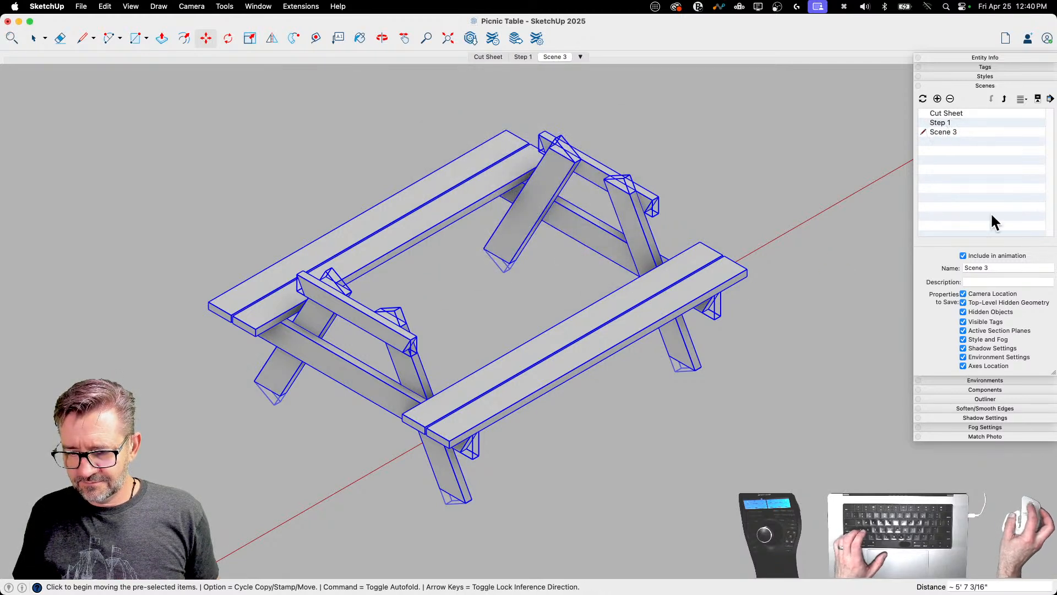
Step: Rename the new bench-and-frame scene as Step 2
{"action": "type", "text": "Step "}
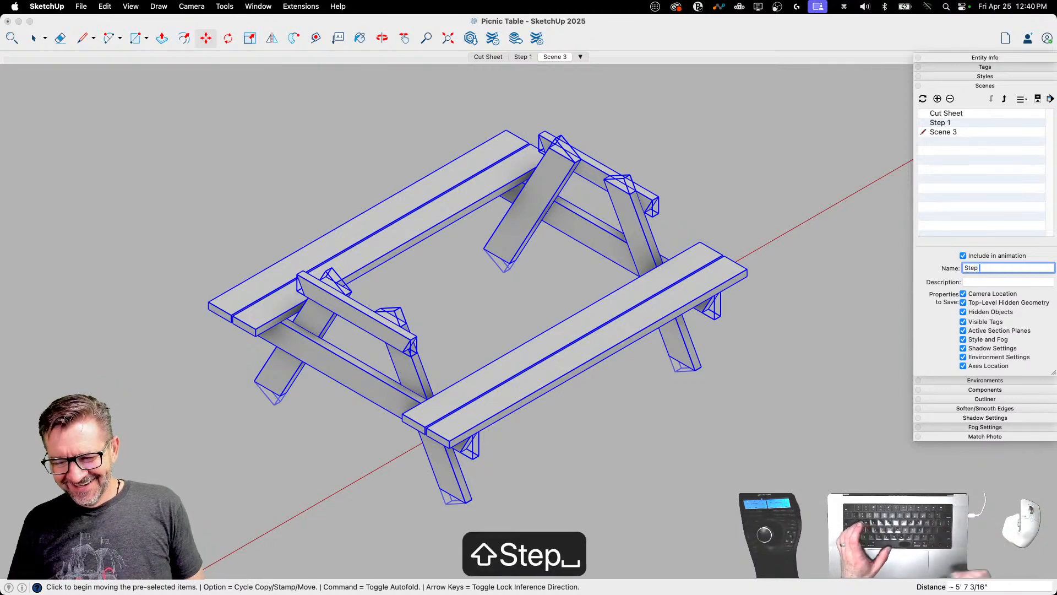
{"action": "type", "text": "2"}
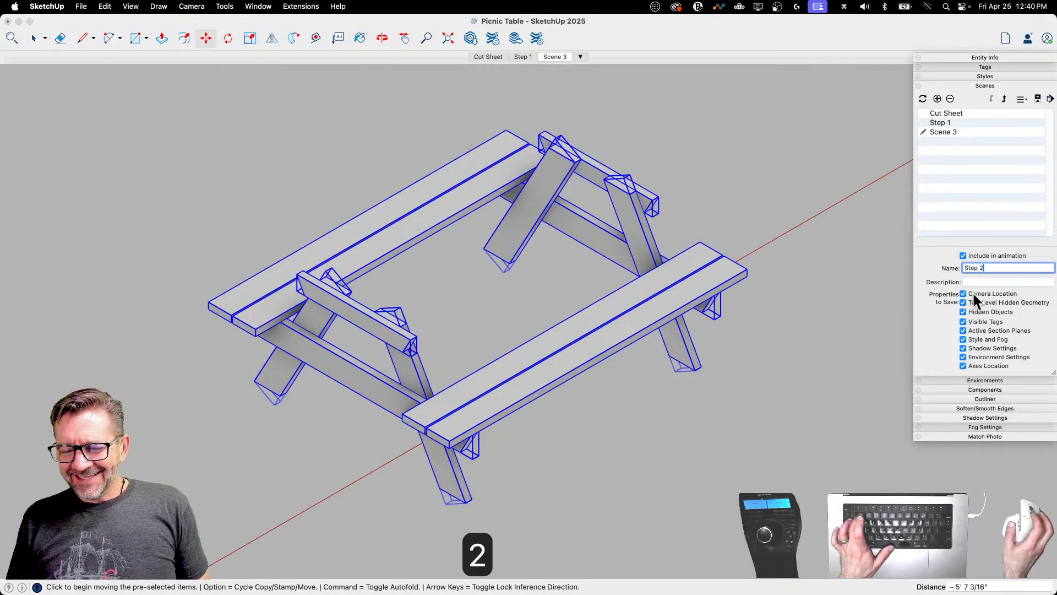
{"action": "key", "text": "Return"}
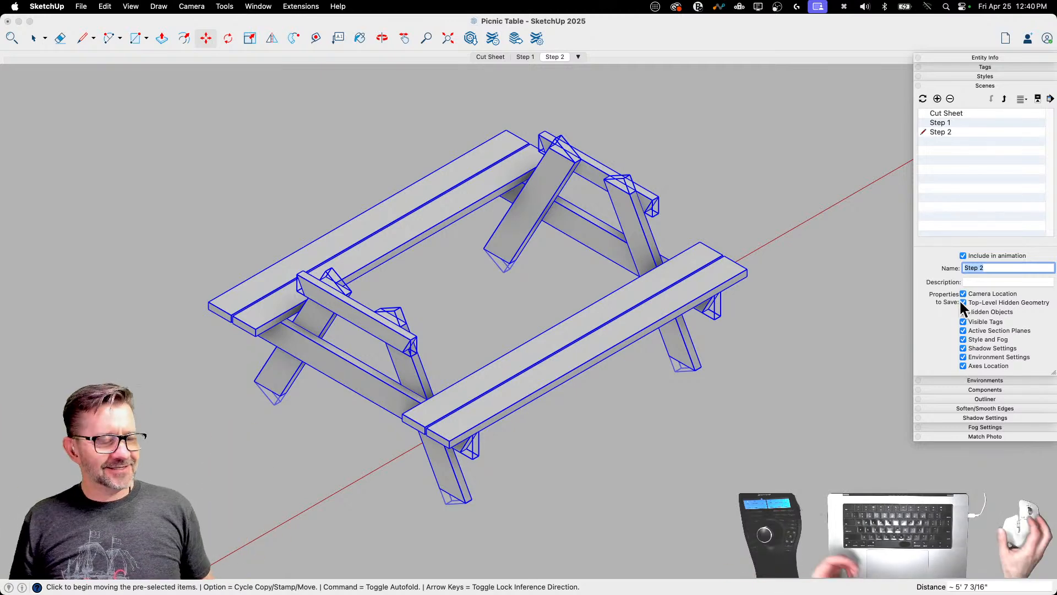
Step: Select the full picnic table and place a copy of it about 16' farther along the red axis, away from the bench-and-frame assembly
{"action": "scroll", "coordinate": [269, 473], "scroll_direction": "down", "scroll_amount": 5}
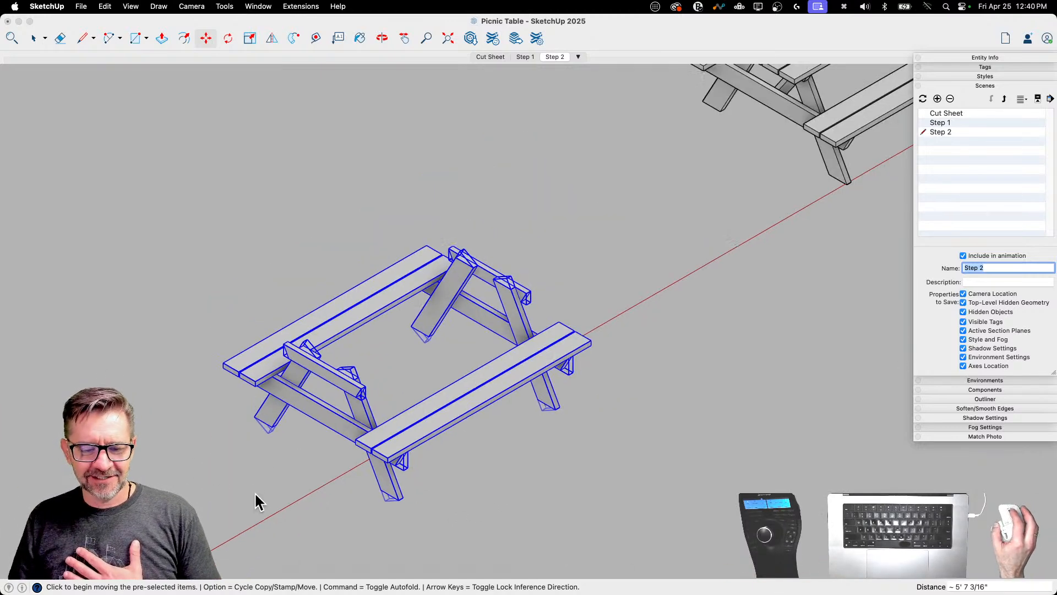
{"action": "scroll", "coordinate": [693, 206], "scroll_direction": "up", "scroll_amount": 5}
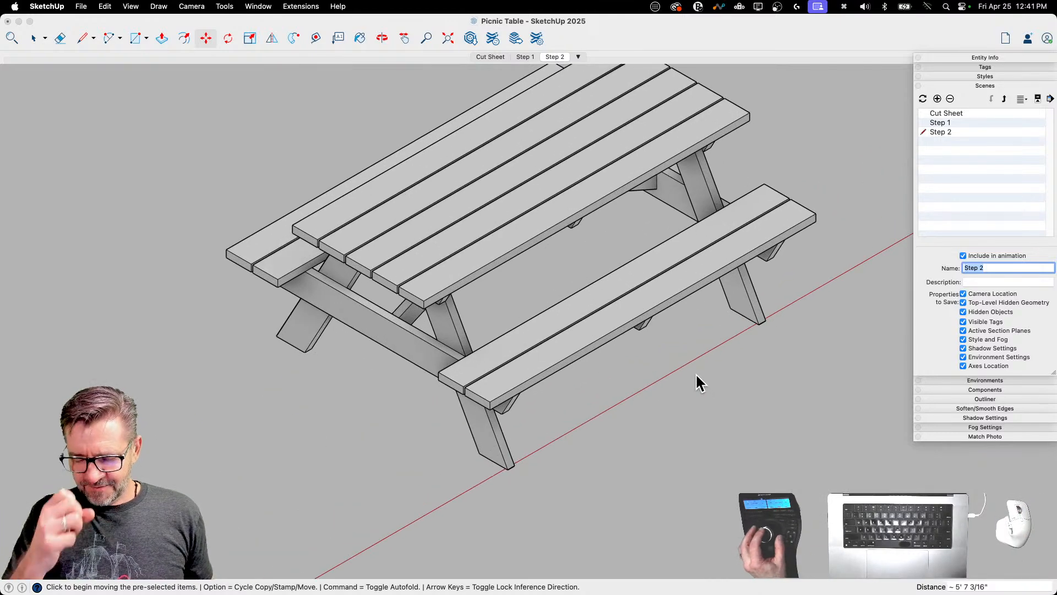
{"action": "middle_click_drag", "start_coordinate": [593, 235], "coordinate": [588, 280]}
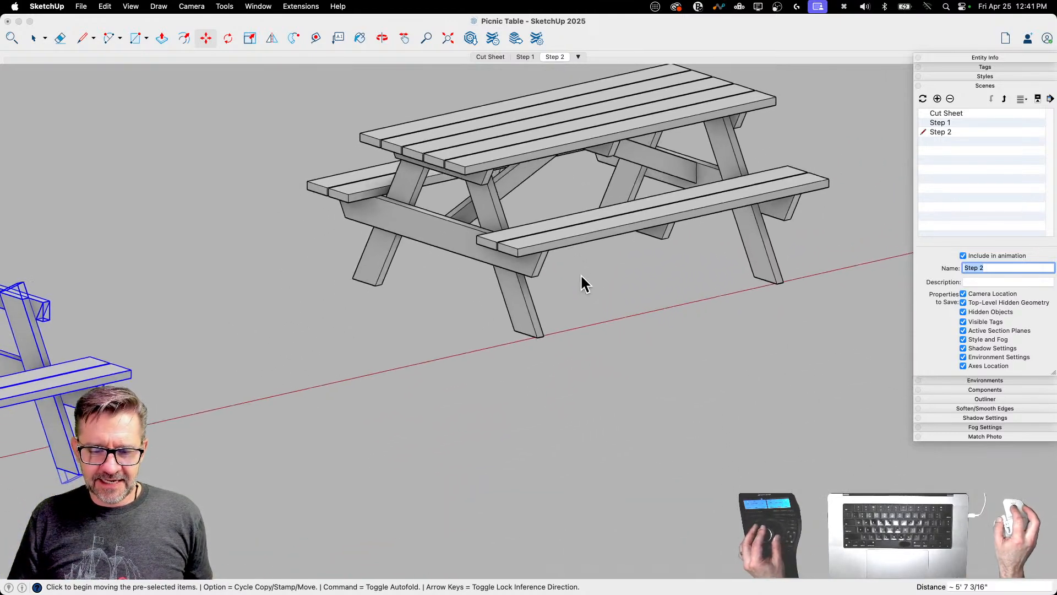
{"action": "left_click", "coordinate": [434, 360]}
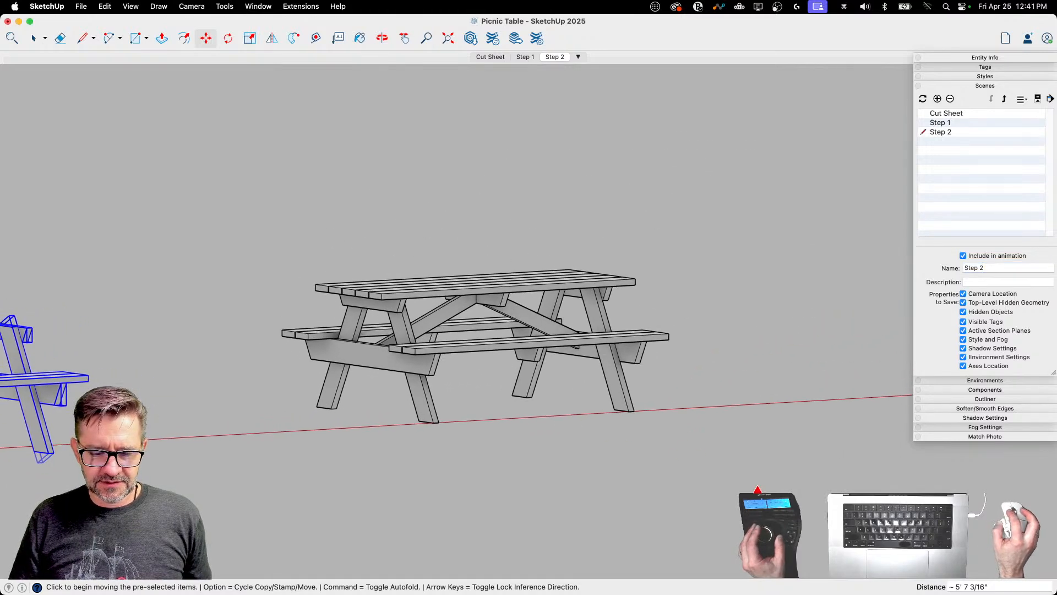
{"action": "key", "text": "space"}
{"action": "left_click_drag", "start_coordinate": [233, 200], "coordinate": [798, 523]}
{"action": "key", "text": "m"}
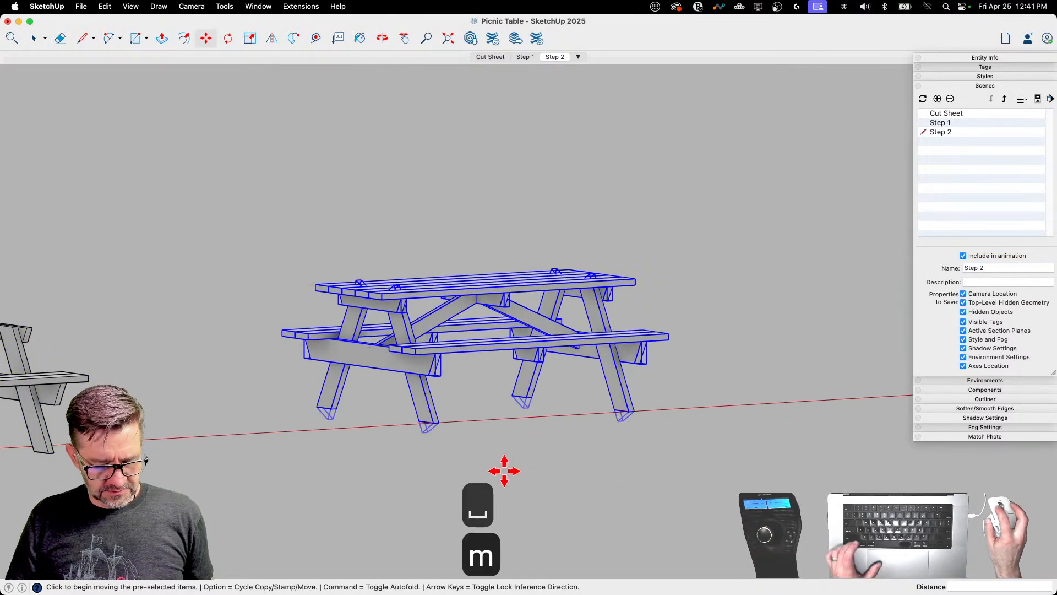
{"action": "left_click", "coordinate": [504, 470]}
{"action": "key", "text": "alt"}
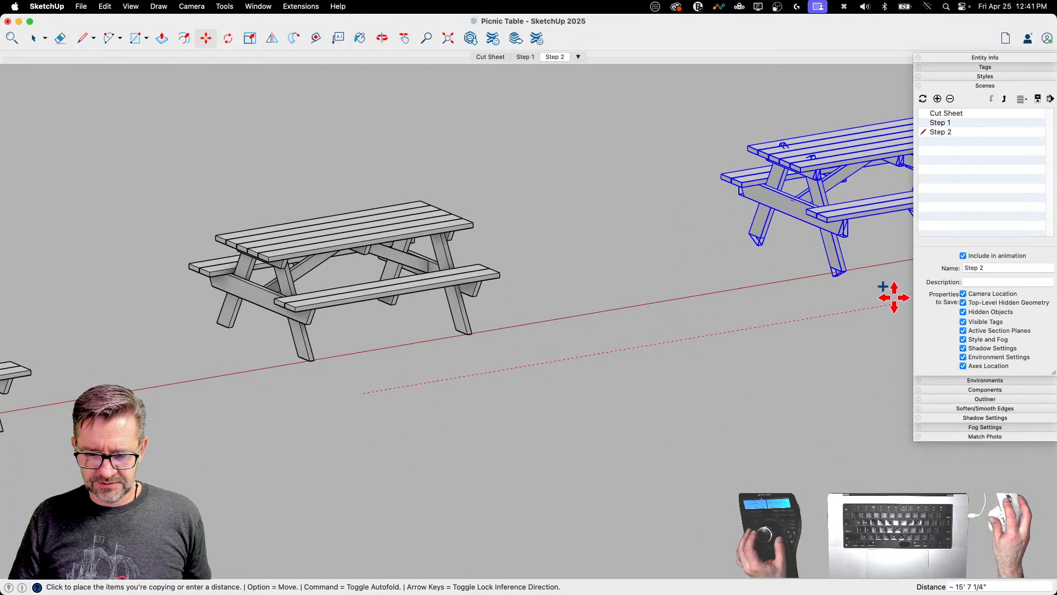
{"action": "left_click", "coordinate": [904, 290]}
Step: Delete both diagonal braces, the center tabletop cleat and the two center bench cleats from the original picnic table
{"action": "key", "text": "space"}
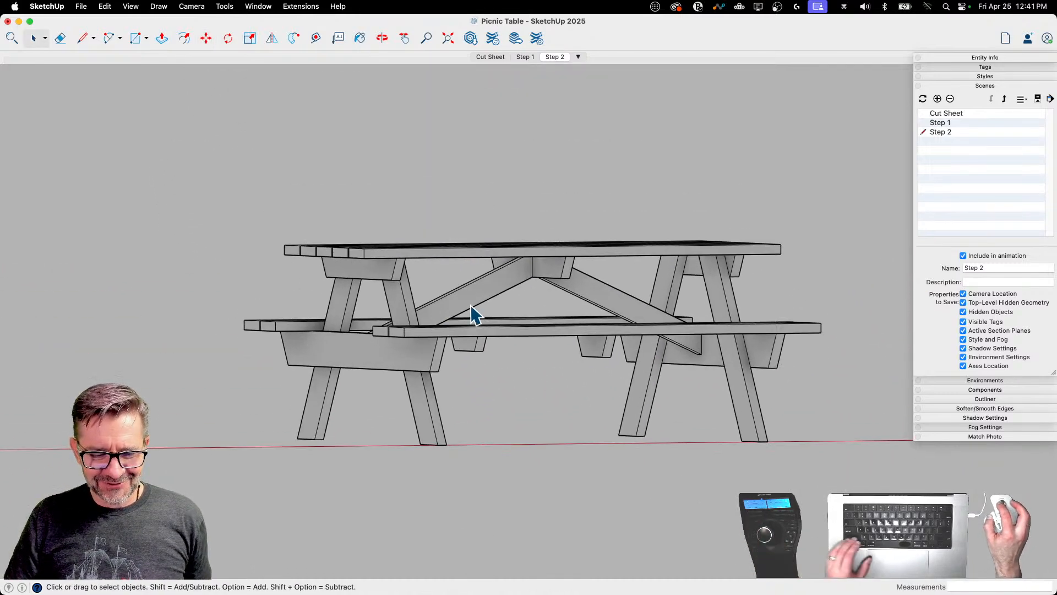
{"action": "key", "text": "BackSpace"}
{"action": "left_click", "coordinate": [542, 275]}
{"action": "key", "text": "BackSpace"}
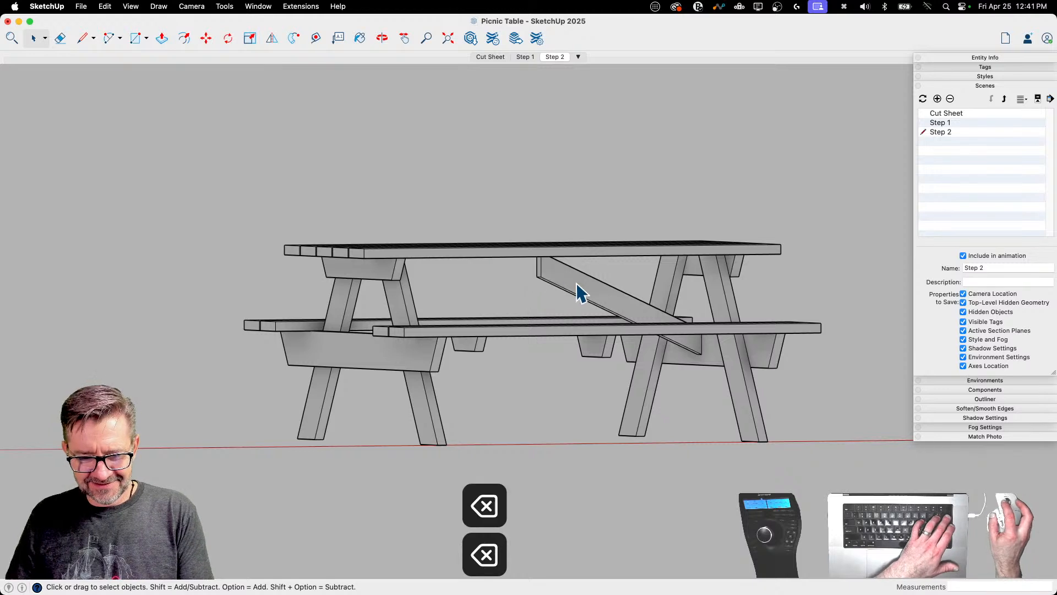
{"action": "left_click", "coordinate": [576, 283]}
{"action": "key", "text": "BackSpace"}
{"action": "left_click", "coordinate": [475, 345]}
{"action": "key", "text": "BackSpace"}
{"action": "left_click", "coordinate": [596, 347]}
{"action": "key", "text": "BackSpace"}
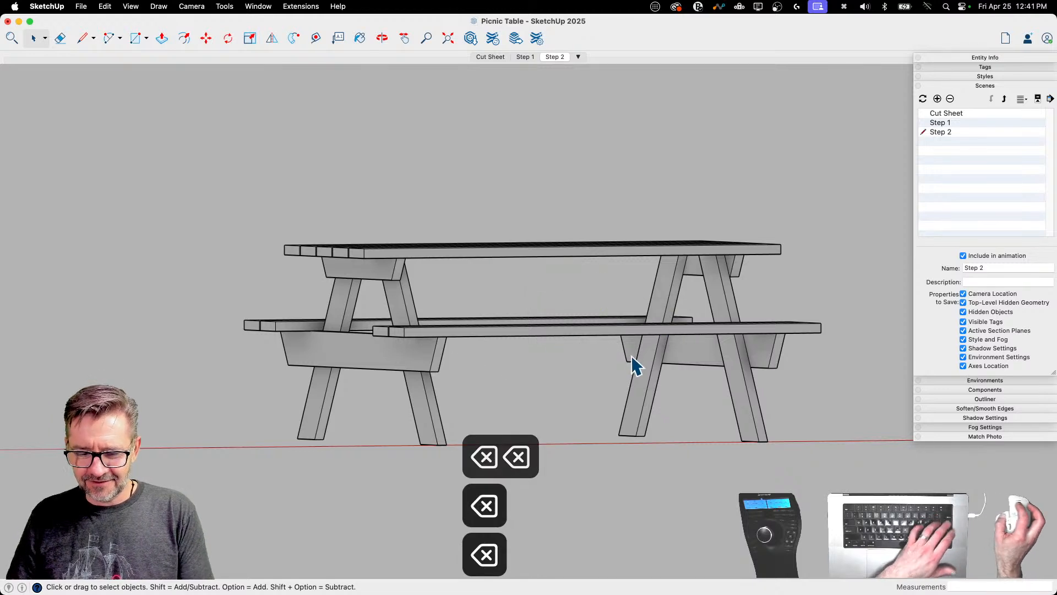
Step: Set the camera to the standard Iso view and create a scene named Step 3 showing the table without braces and center cleats
{"action": "left_click", "coordinate": [159, 7]}
{"action": "mouse_move", "coordinate": [181, 7]}
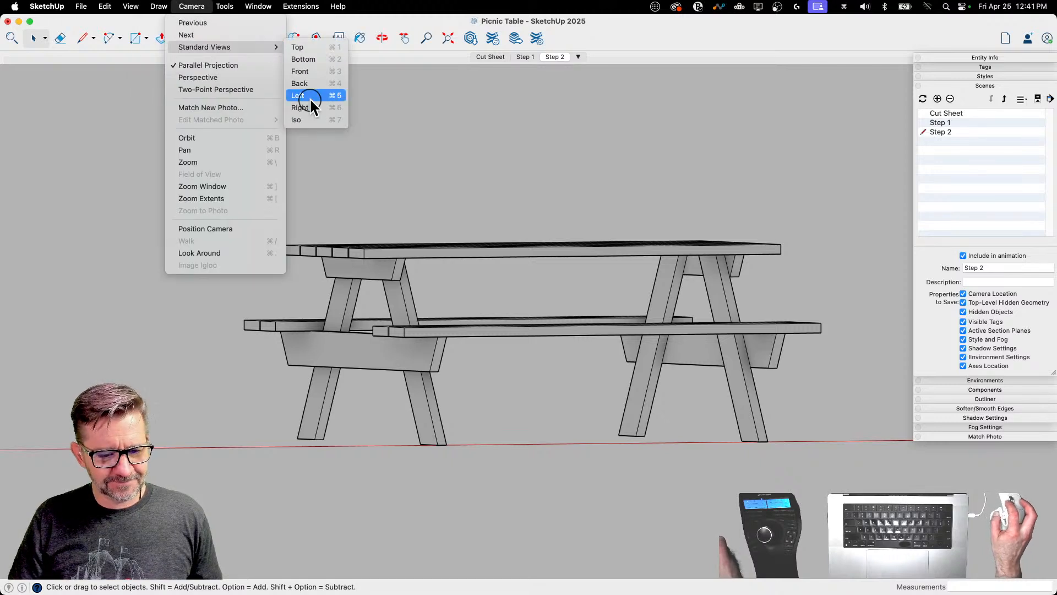
{"action": "left_click", "coordinate": [309, 117]}
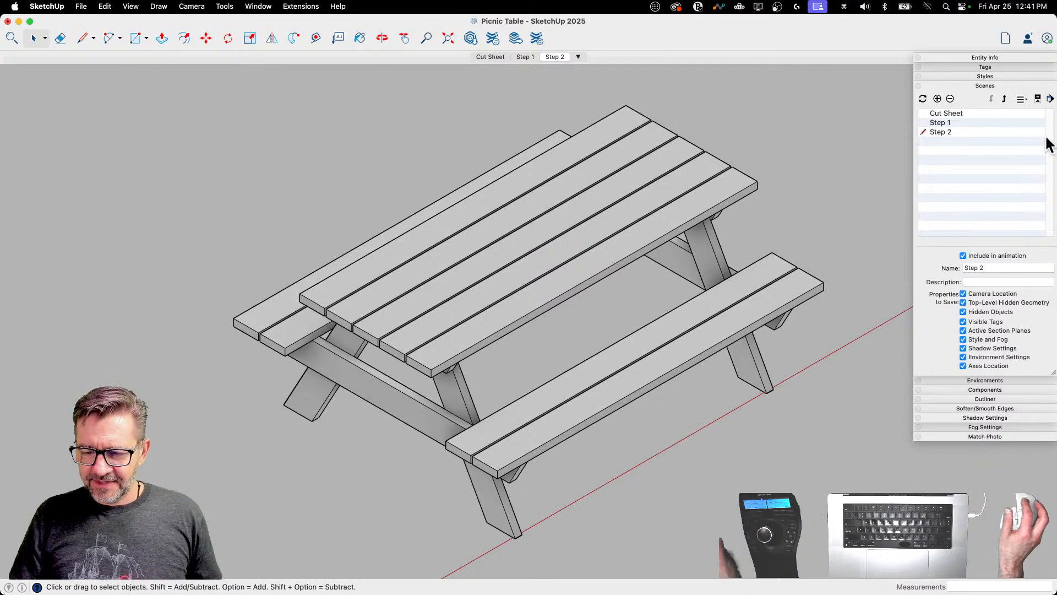
{"action": "left_click", "coordinate": [937, 98]}
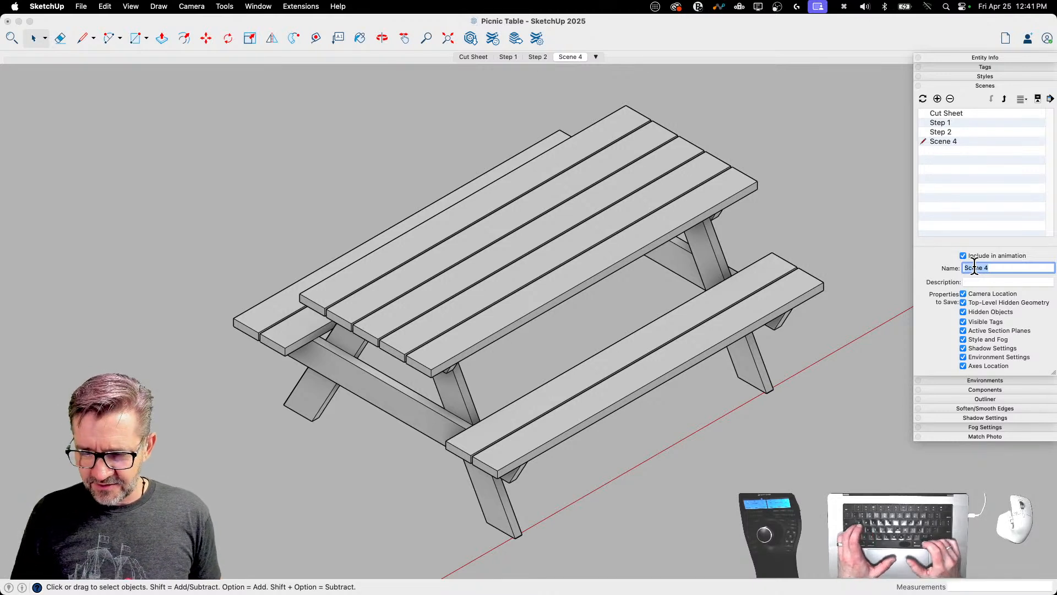
{"action": "type", "text": "St"}
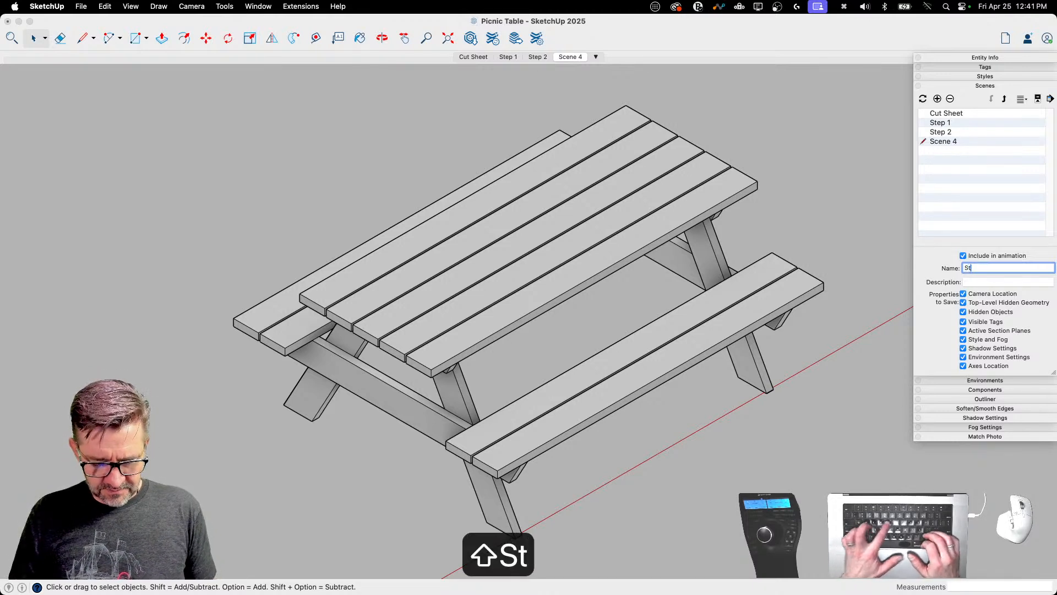
{"action": "type", "text": "ep 3"}
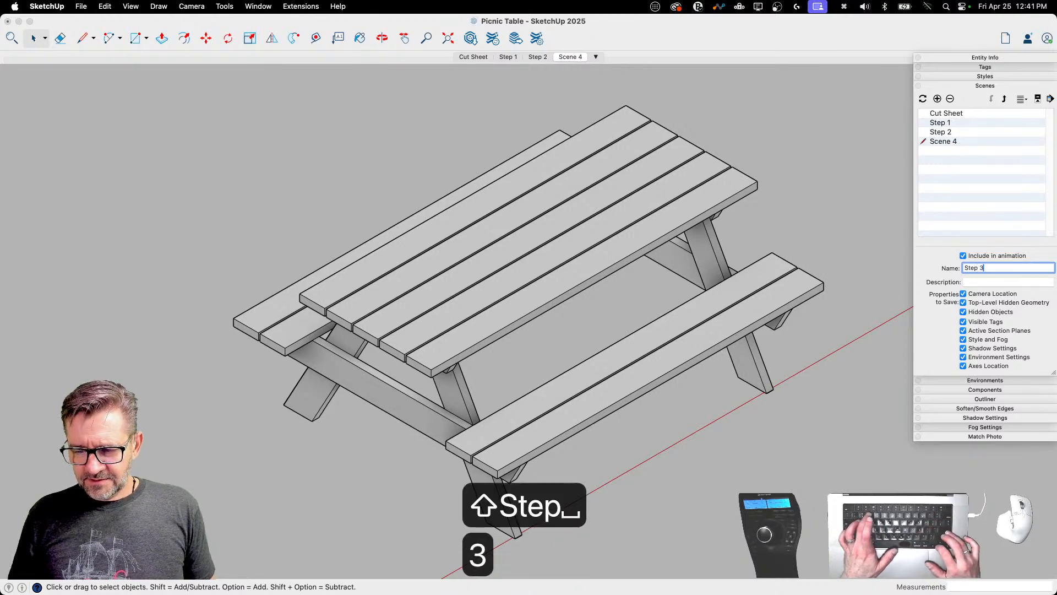
{"action": "key", "text": "Return"}
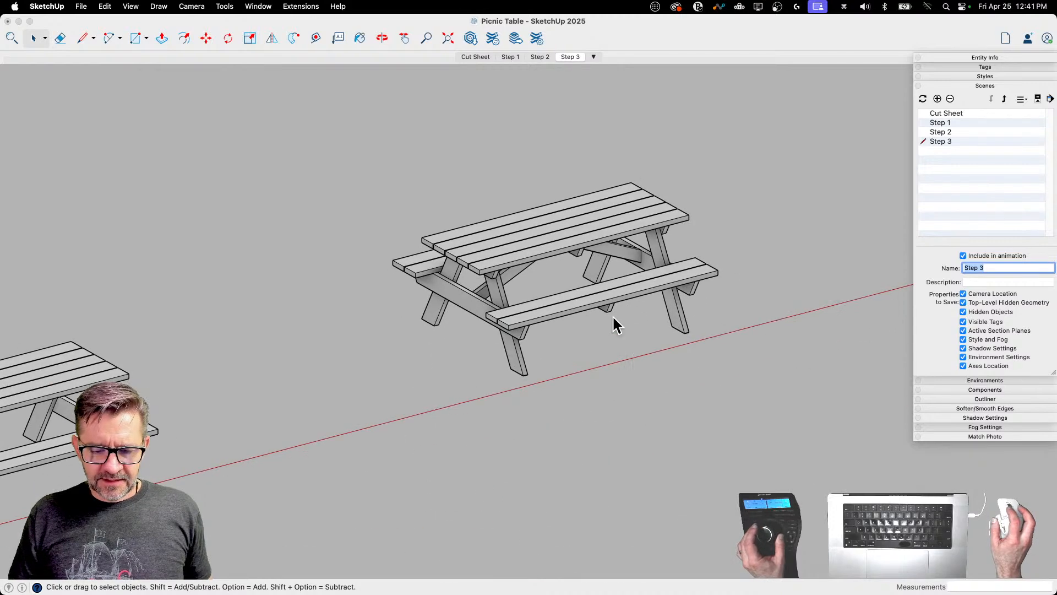
Step: Select the complete braced picnic table and place another copy of it beyond the existing ones, away from the Step 3 table
{"action": "left_click", "coordinate": [523, 267]}
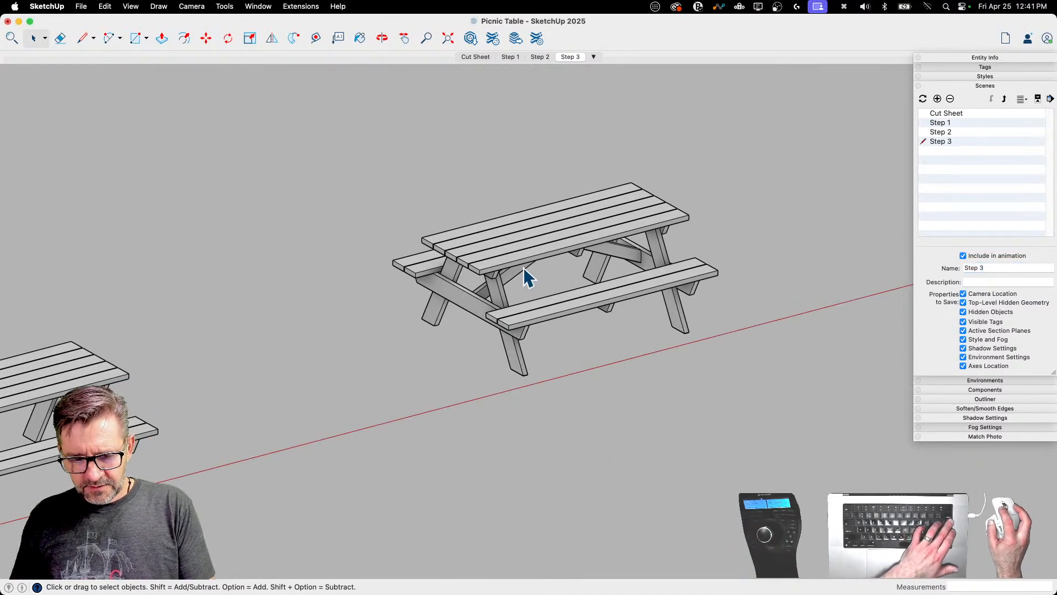
{"action": "mouse_move", "coordinate": [290, 128]}
{"action": "left_mouse_down"}
{"action": "mouse_move", "coordinate": [354, 180]}
{"action": "mouse_move", "coordinate": [853, 489]}
{"action": "left_mouse_up"}
{"action": "key", "text": "m"}
{"action": "left_click", "coordinate": [636, 466]}
{"action": "key", "text": "alt"}
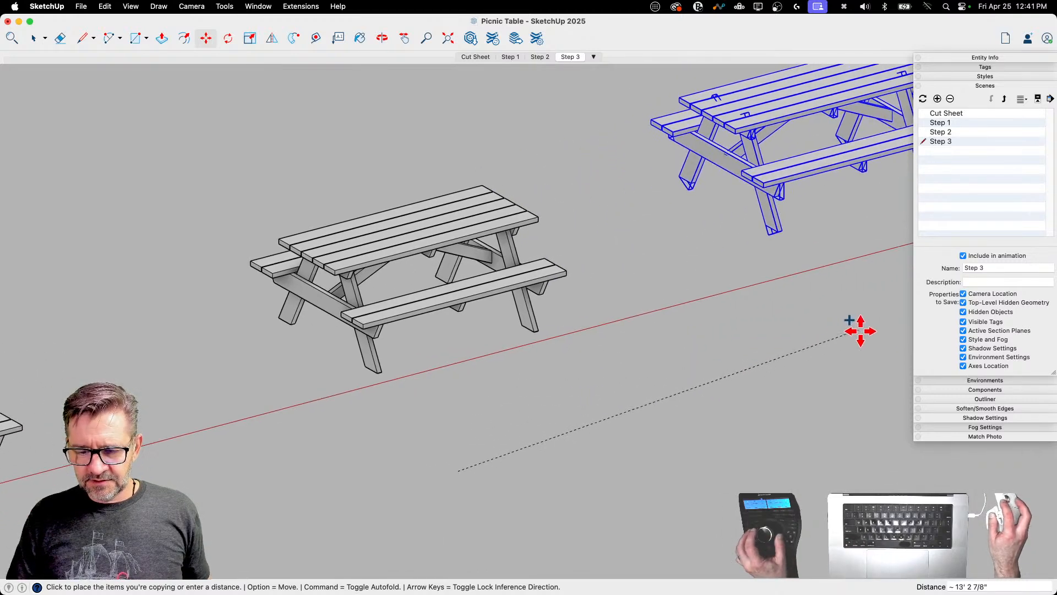
{"action": "left_click", "coordinate": [900, 340]}
Step: Delete both diagonal braces from the braced table, keeping its center cleats
{"action": "key", "text": "space"}
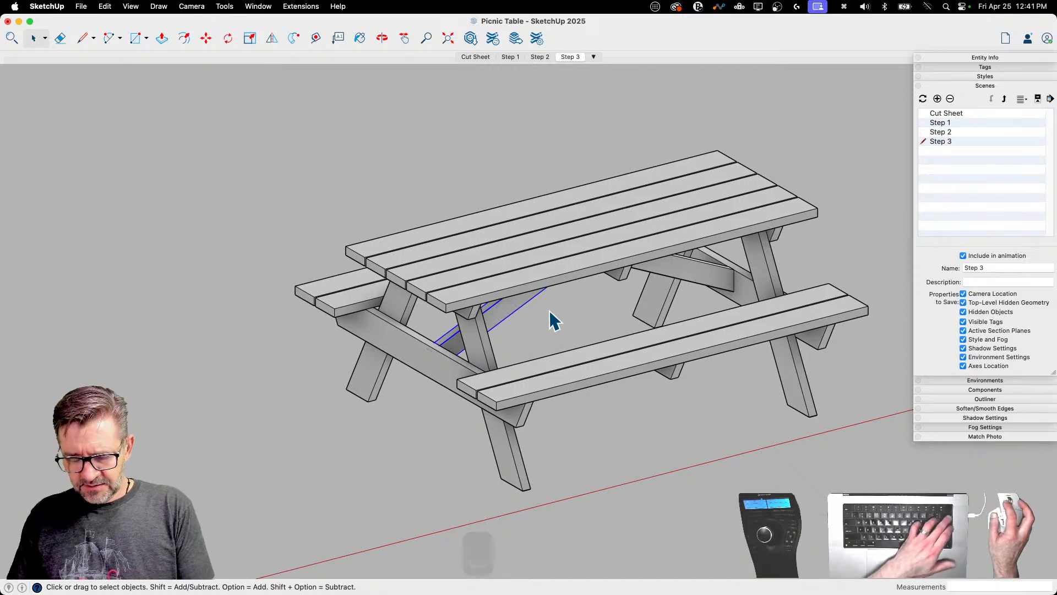
{"action": "key", "text": "BackSpace"}
{"action": "left_click", "coordinate": [672, 267]}
{"action": "key", "text": "BackSpace"}
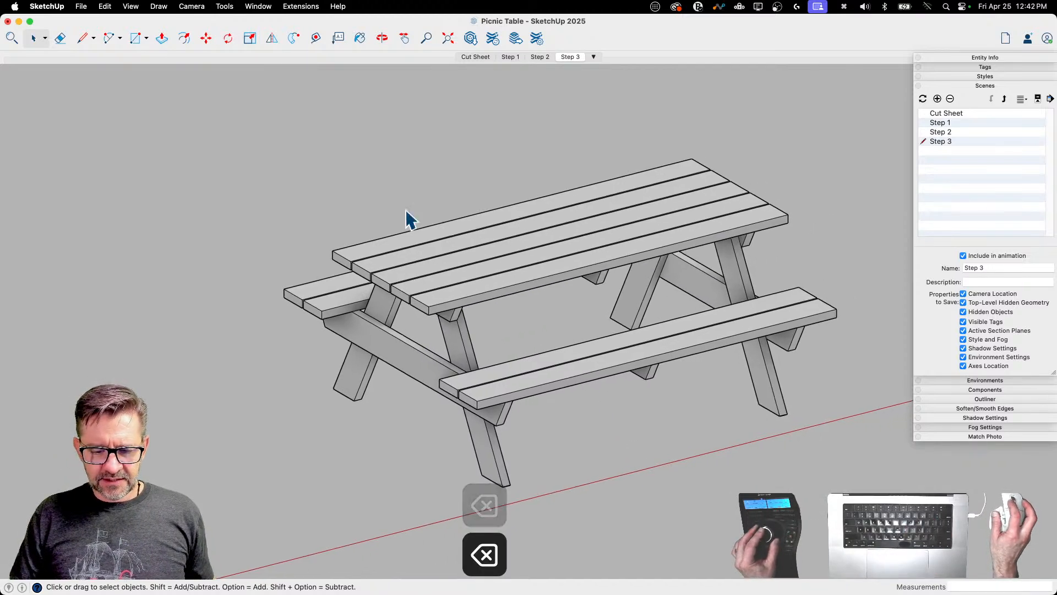
{"action": "left_click_drag", "start_coordinate": [140, 173], "coordinate": [828, 529]}
{"action": "key", "text": "q"}
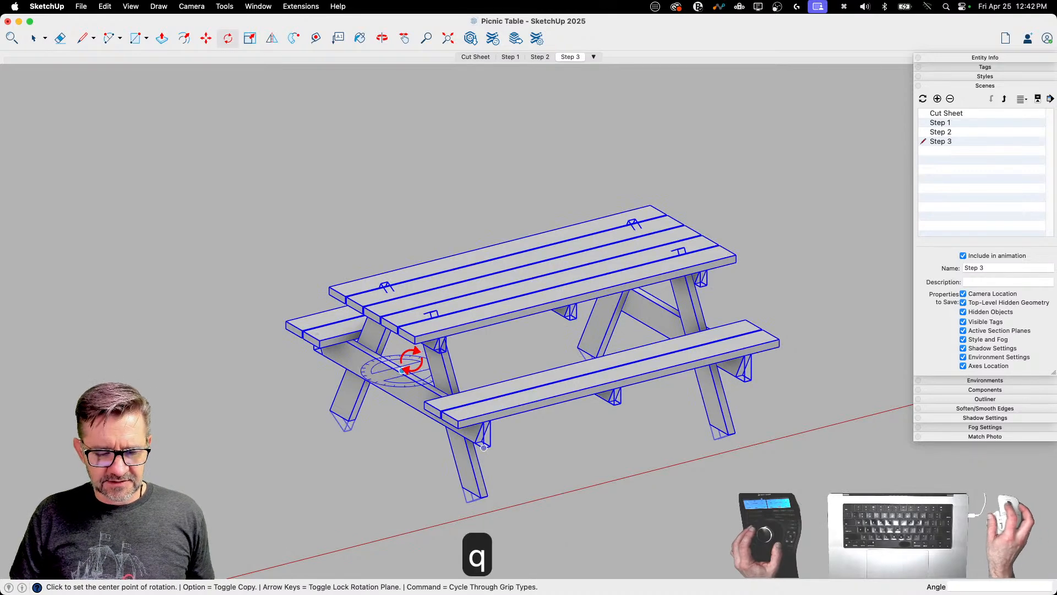
{"action": "left_click", "coordinate": [373, 367]}
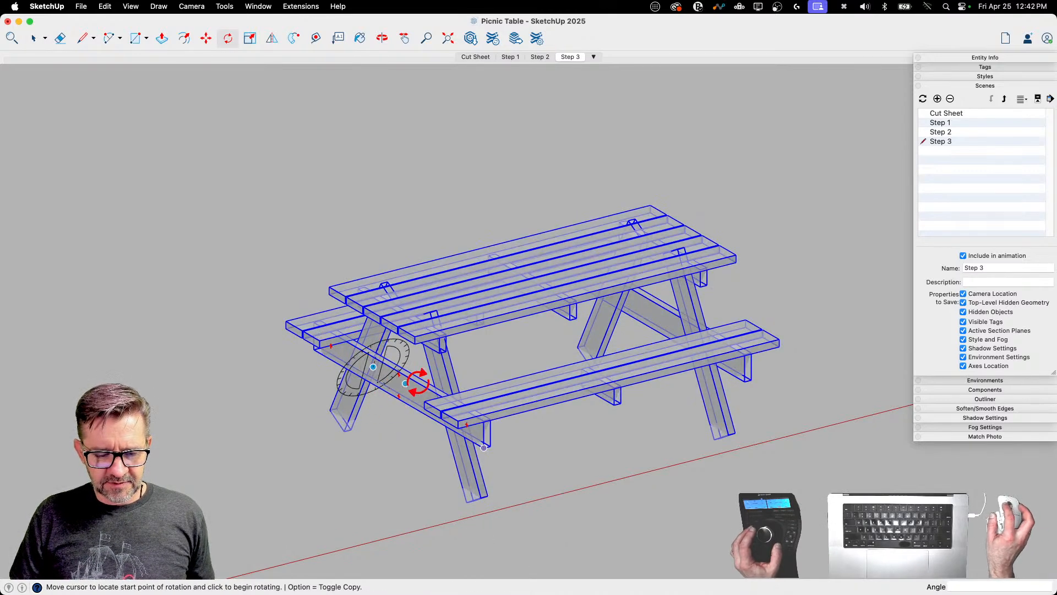
{"action": "key", "text": "Escape"}
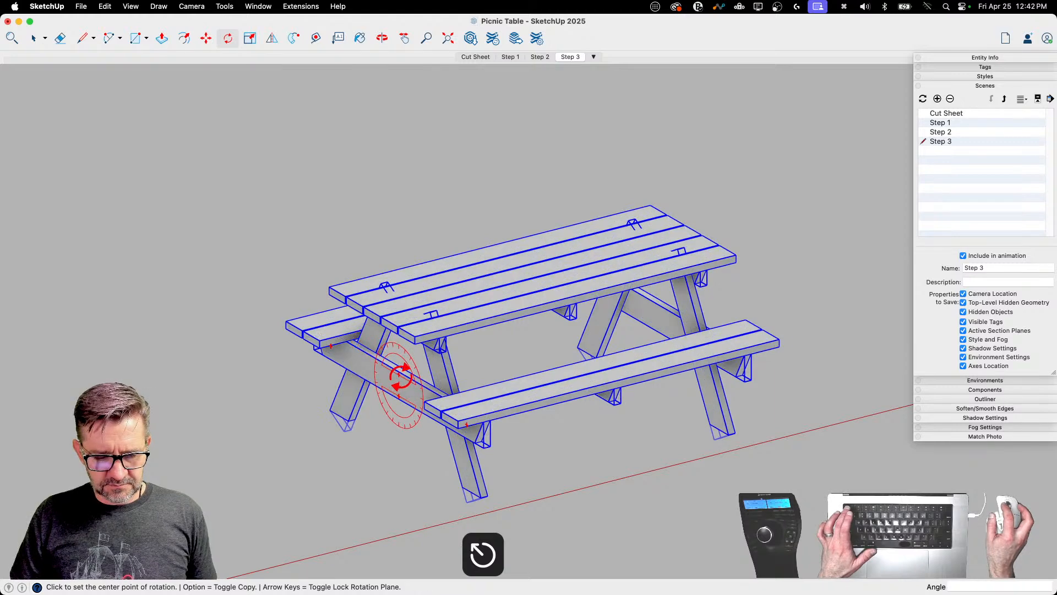
{"action": "key", "text": "Escape"}
{"action": "left_click", "coordinate": [400, 375]}
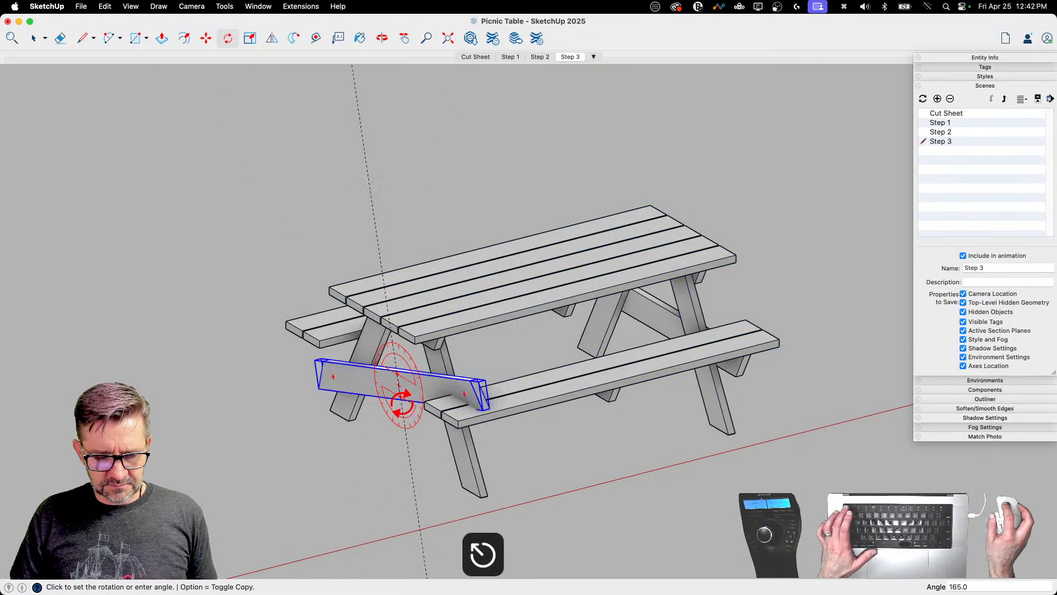
{"action": "key", "text": "space"}
{"action": "key", "text": "super+z"}
Step: Select the whole table and turn it upside down about the center of its near end board, using the Move tool's rotation grips
{"action": "key", "text": "space"}
{"action": "left_click_drag", "start_coordinate": [183, 188], "coordinate": [851, 495]}
{"action": "key", "text": "m"}
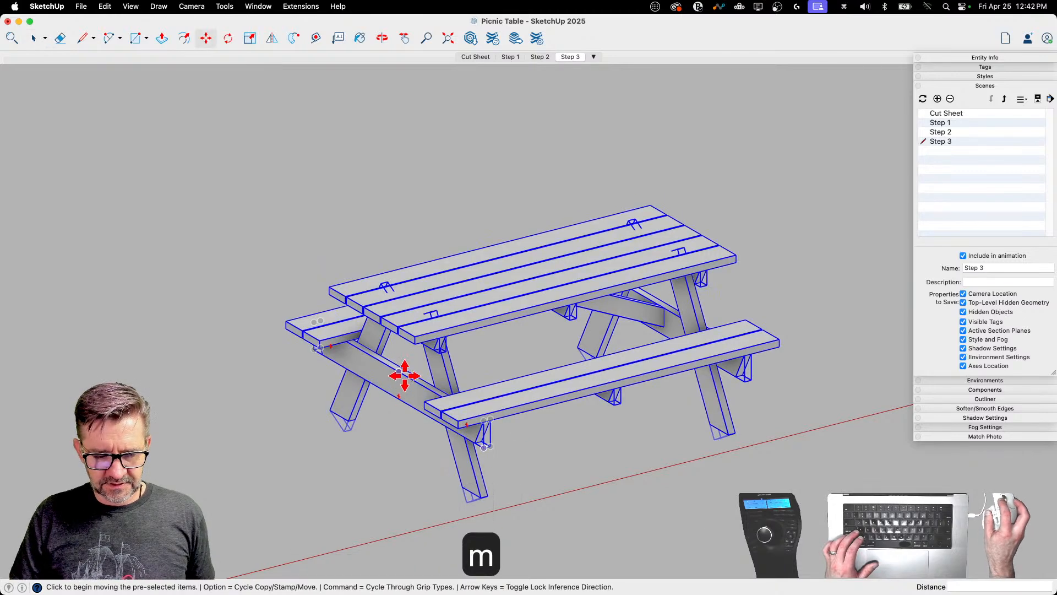
{"action": "left_click", "coordinate": [400, 375]}
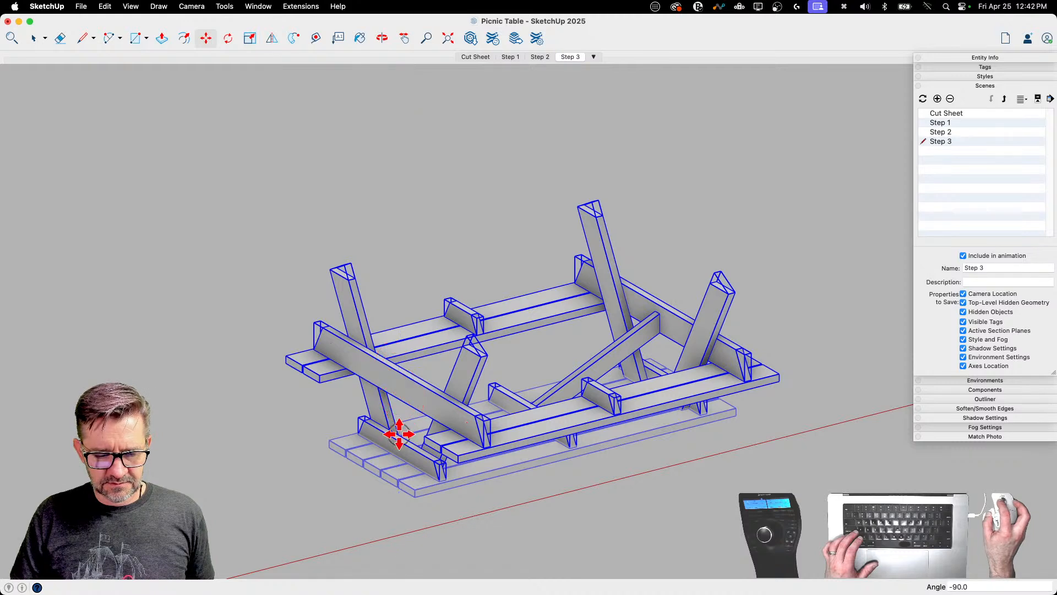
{"action": "left_click", "coordinate": [399, 434]}
Step: Set the camera to the standard Top view, clear the selection, and delete the remaining diagonal brace from the upside-down table
{"action": "left_click", "coordinate": [193, 6]}
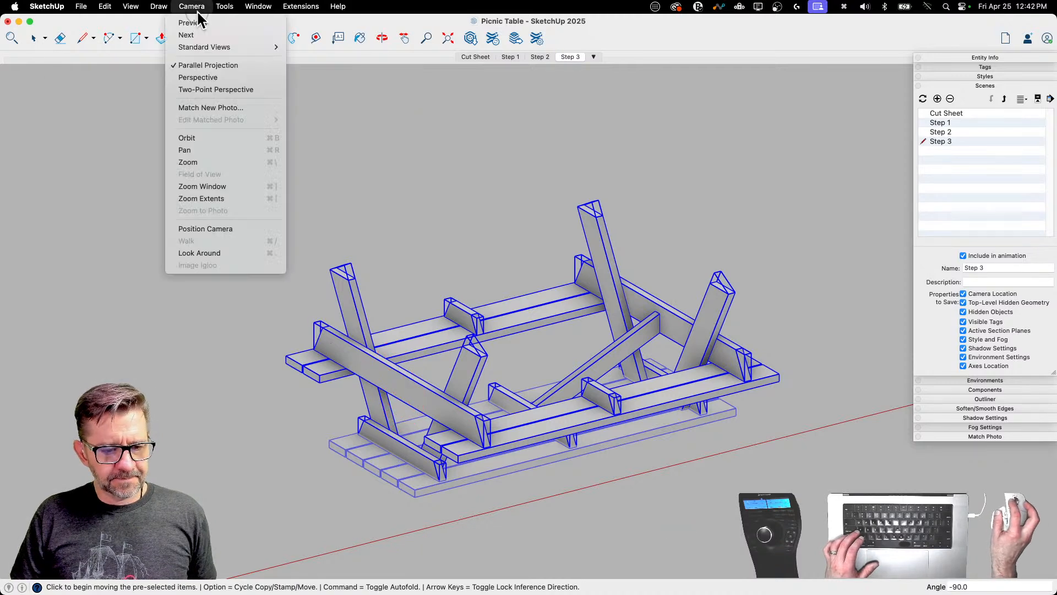
{"action": "mouse_move", "coordinate": [208, 47]}
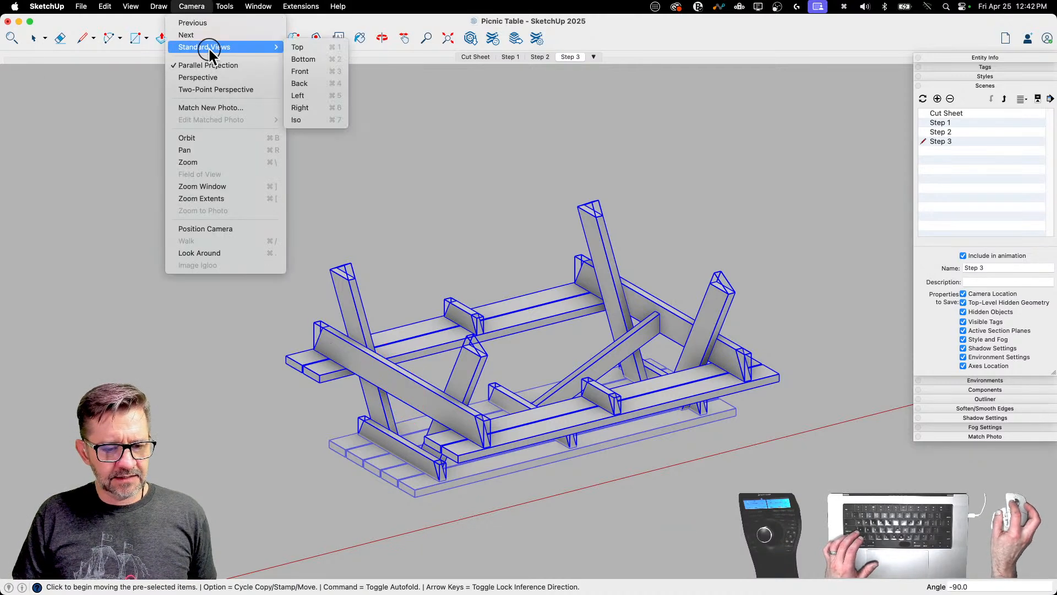
{"action": "left_click", "coordinate": [303, 47]}
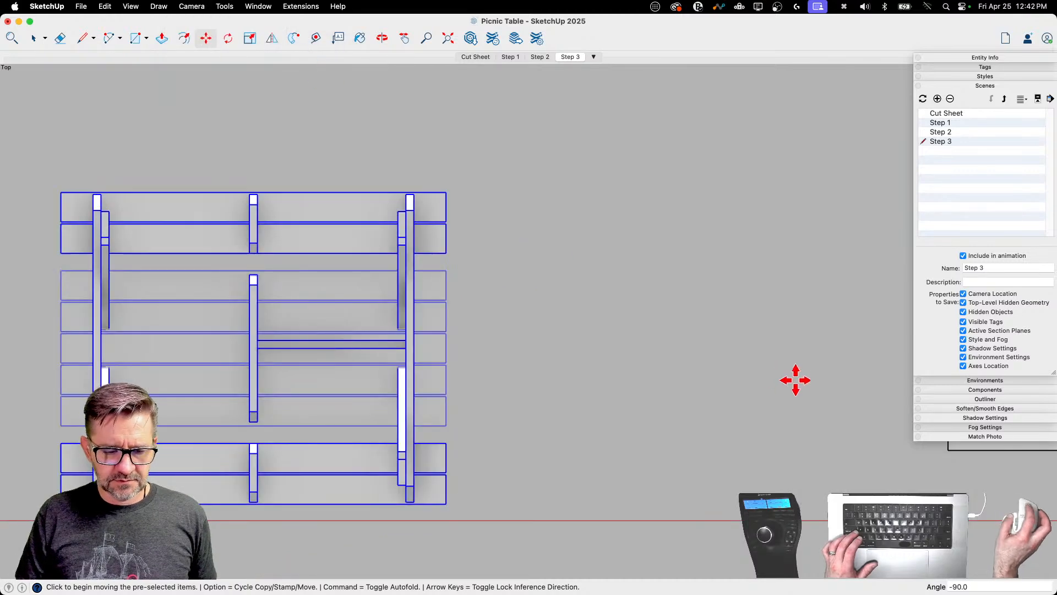
{"action": "key", "text": "space"}
{"action": "left_click", "coordinate": [617, 360]}
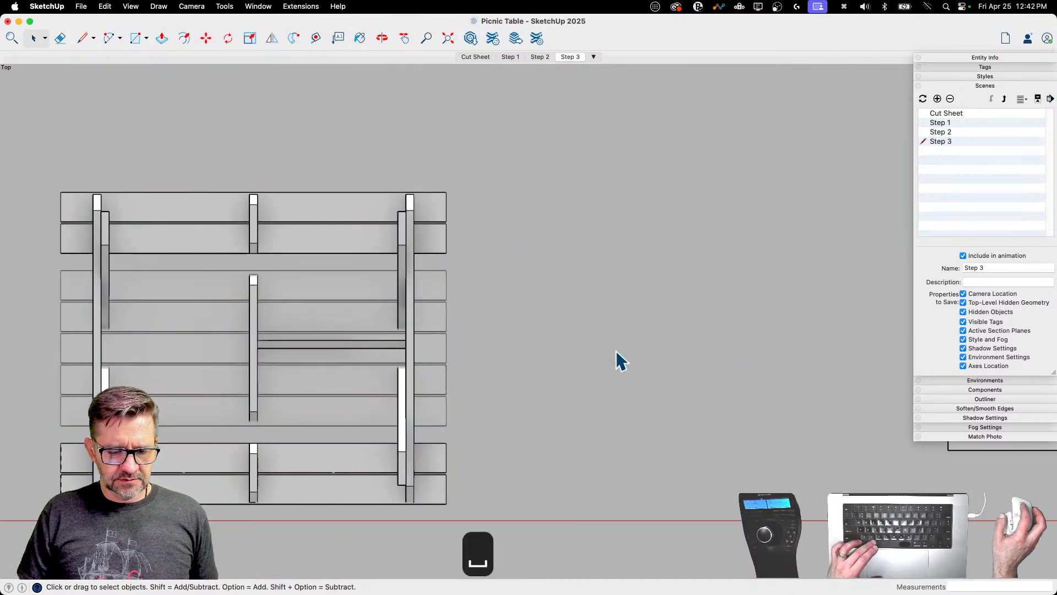
{"action": "left_click", "coordinate": [325, 349]}
{"action": "key", "text": "BackSpace"}
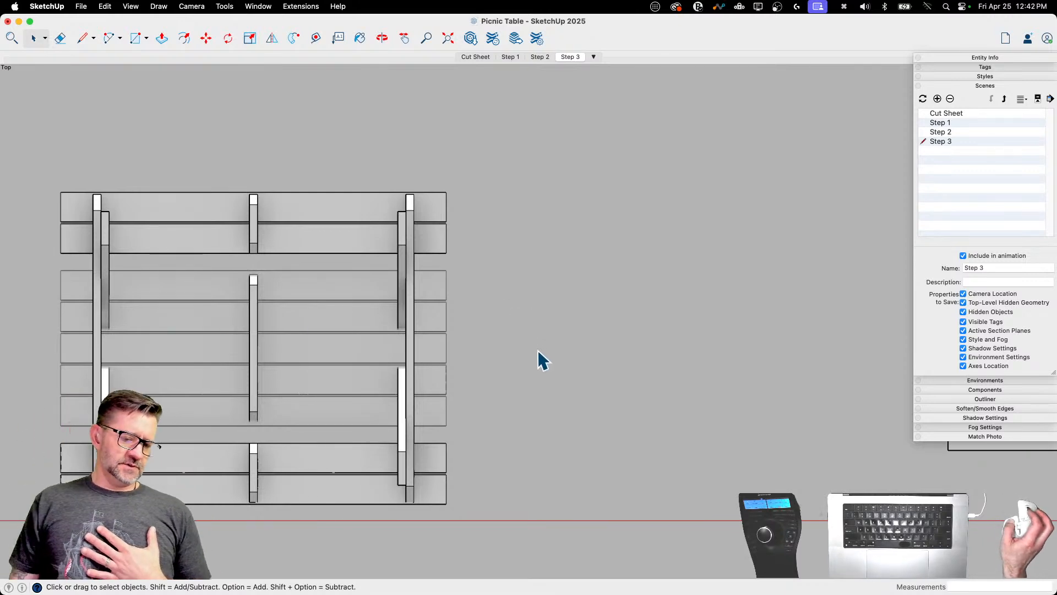
{"action": "scroll", "coordinate": [834, 206], "scroll_direction": "down", "scroll_amount": 2}
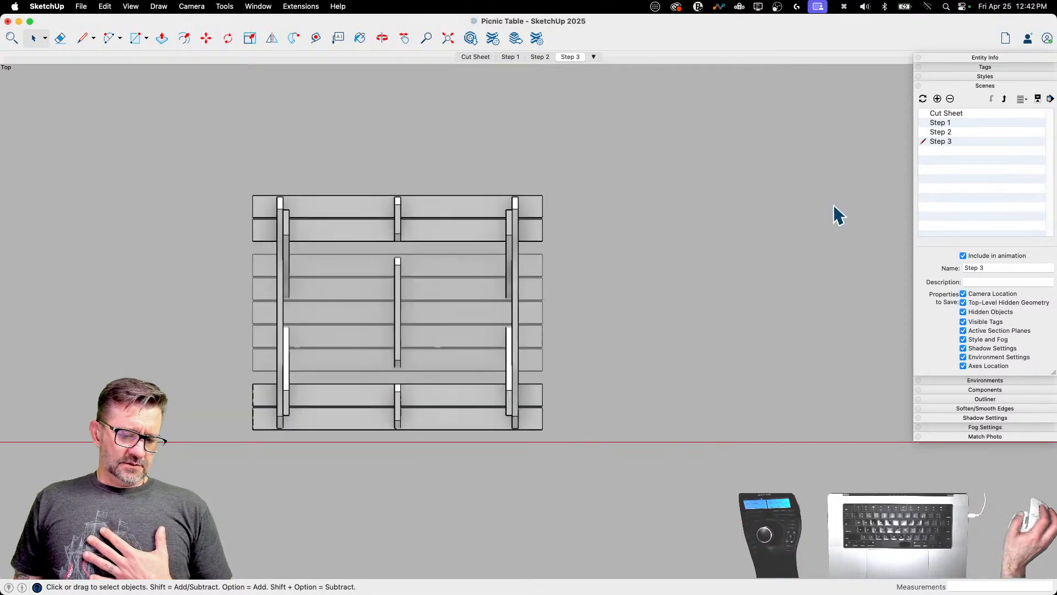
{"action": "scroll", "coordinate": [355, 319], "scroll_direction": "up", "scroll_amount": 2}
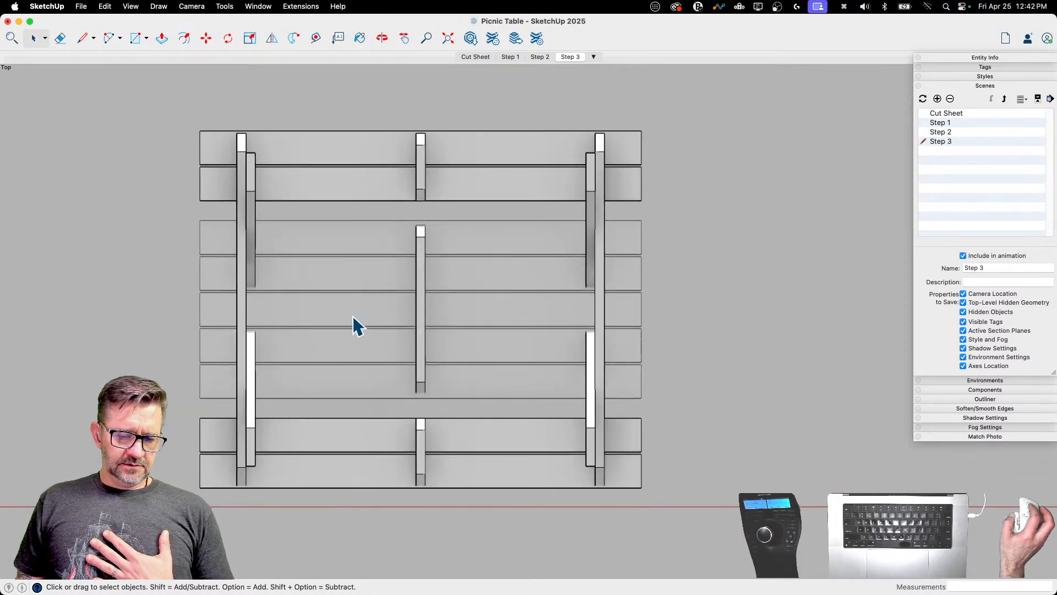
{"action": "scroll", "coordinate": [352, 316], "scroll_direction": "up", "scroll_amount": 1}
{"action": "scroll", "coordinate": [809, 351], "scroll_direction": "down", "scroll_amount": 1}
{"action": "scroll", "coordinate": [347, 312], "scroll_direction": "up", "scroll_amount": 1}
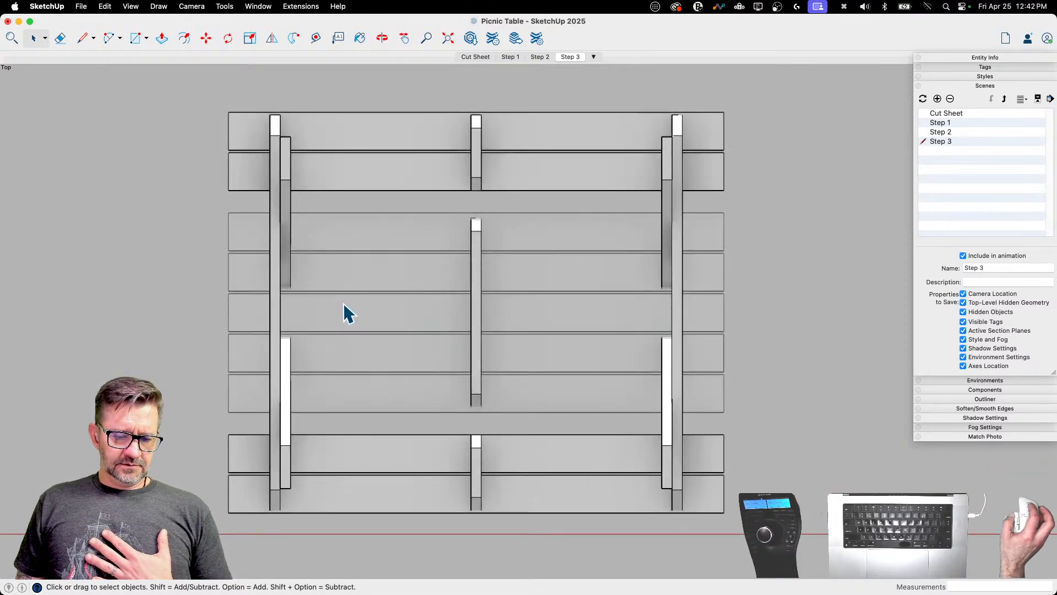
{"action": "key", "text": "super+a"}
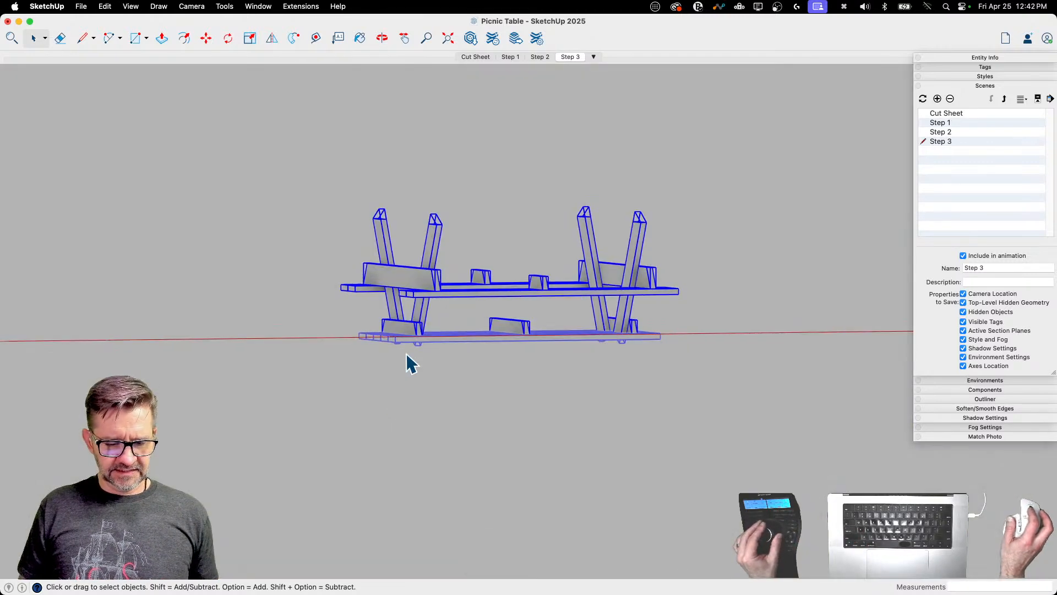
{"action": "key", "text": "m"}
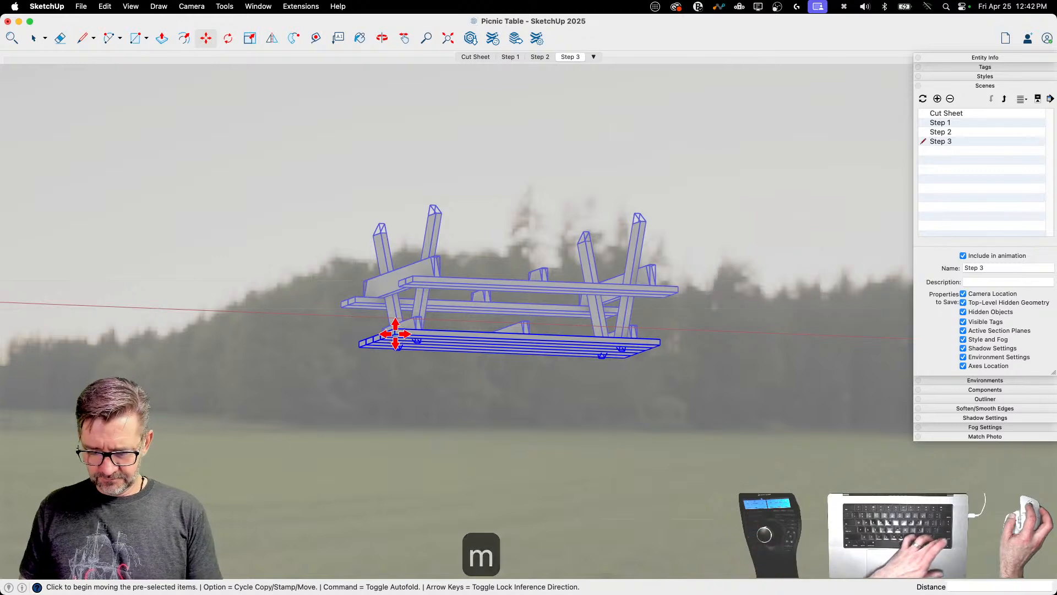
{"action": "left_click", "coordinate": [396, 334]}
{"action": "key", "text": "Up"}
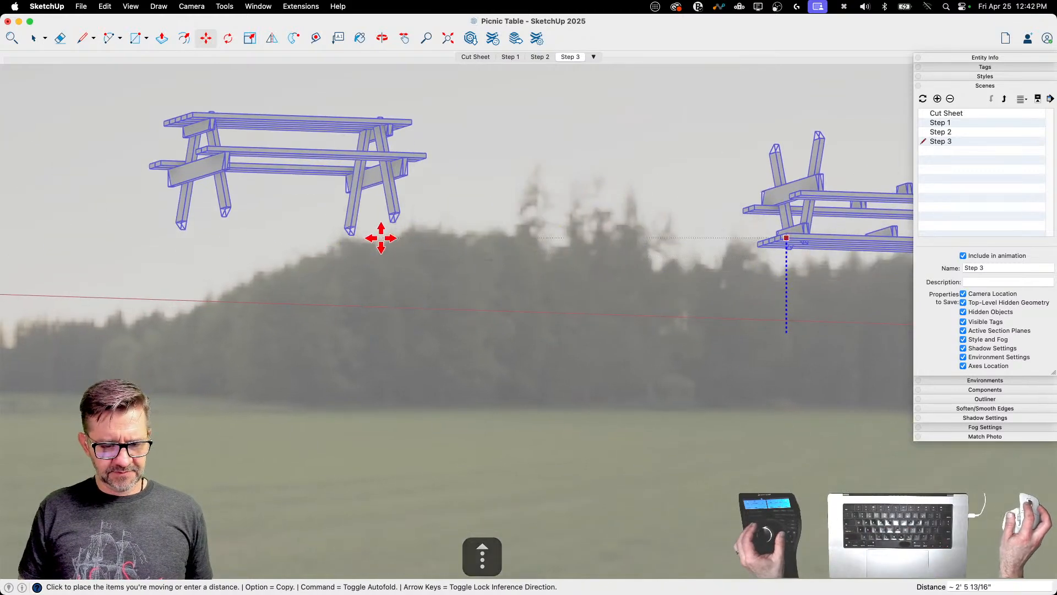
{"action": "key", "text": "space"}
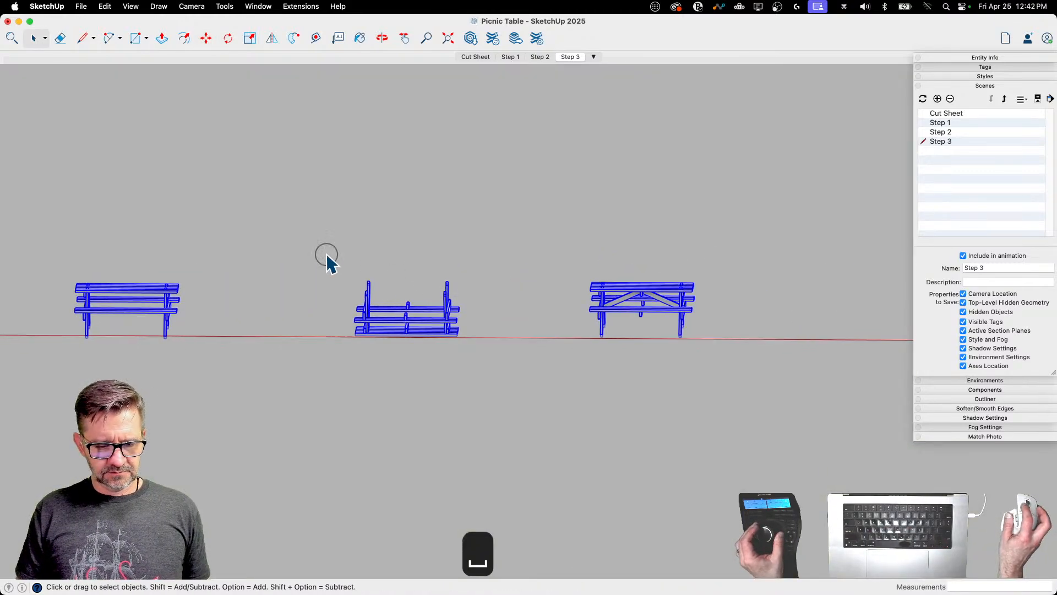
Step: Select only the upside-down table and move it straight up 2", level with the foot of the neighboring braced table's leg
{"action": "left_click_drag", "start_coordinate": [283, 229], "coordinate": [504, 426]}
{"action": "key", "text": "m"}
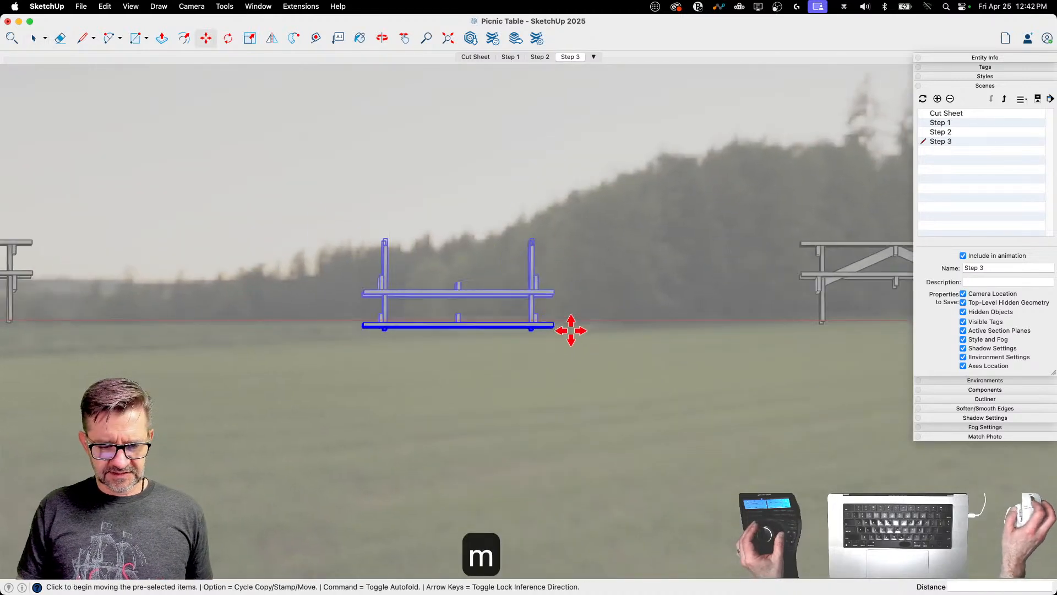
{"action": "left_click", "coordinate": [544, 325]}
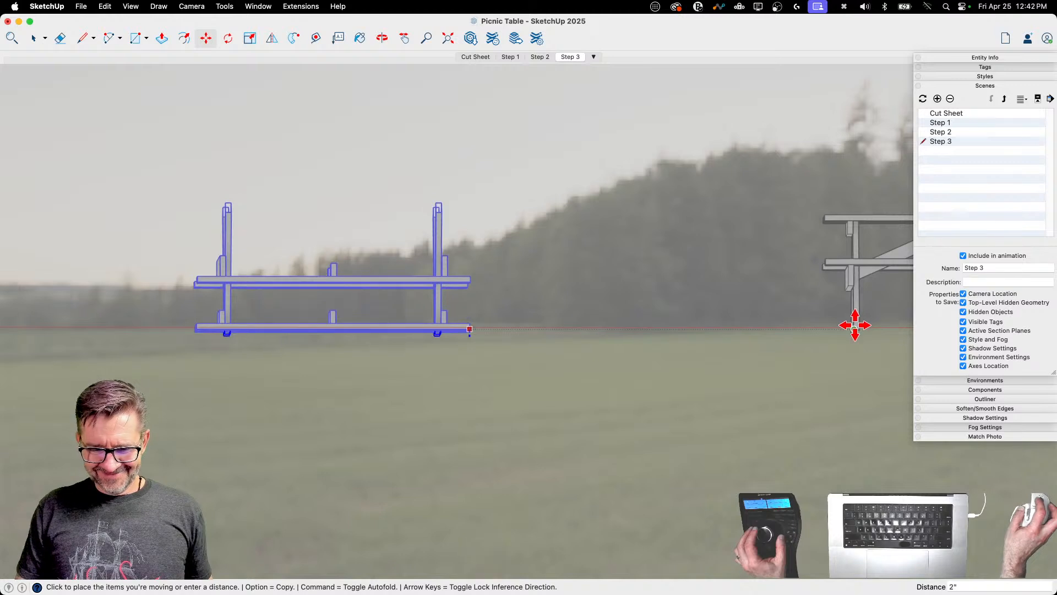
{"action": "key", "text": "Escape"}
{"action": "key", "text": "space"}
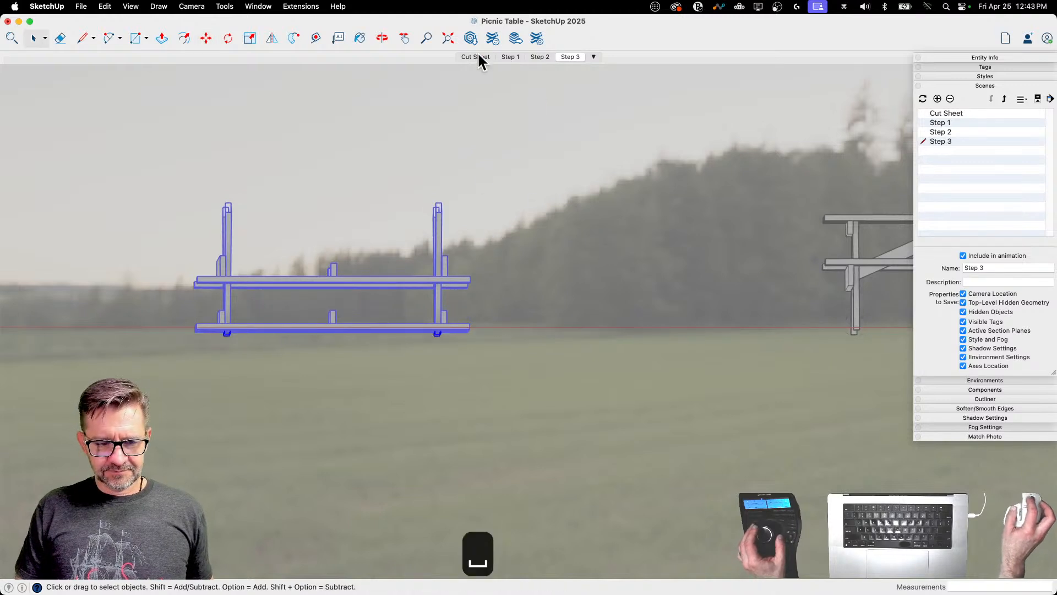
Step: Set the camera to the standard Top view and frame the upside-down table closely
{"action": "left_click", "coordinate": [190, 6]}
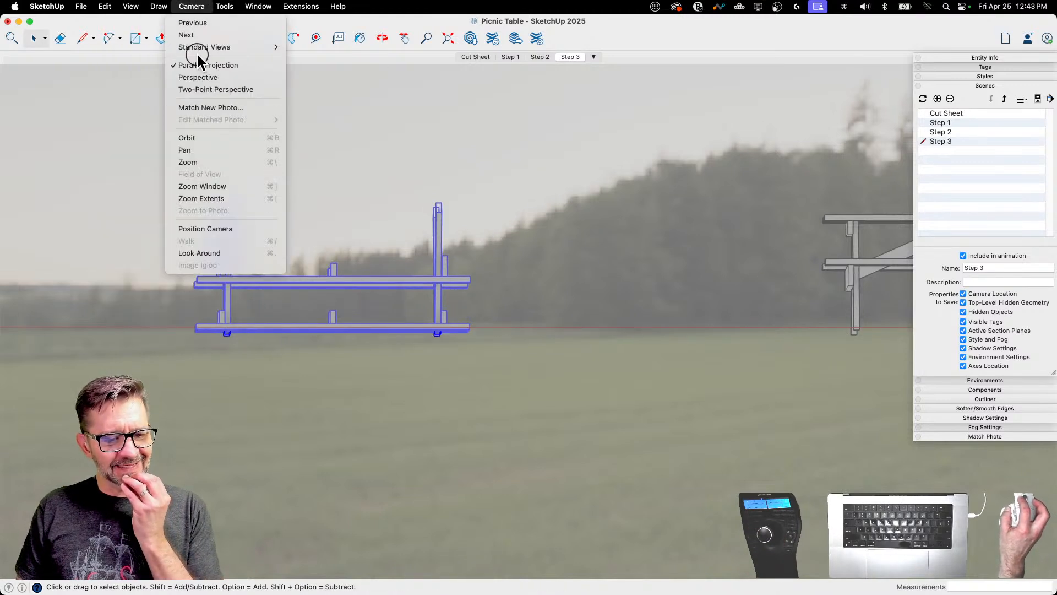
{"action": "mouse_move", "coordinate": [200, 47]}
{"action": "left_click", "coordinate": [295, 46]}
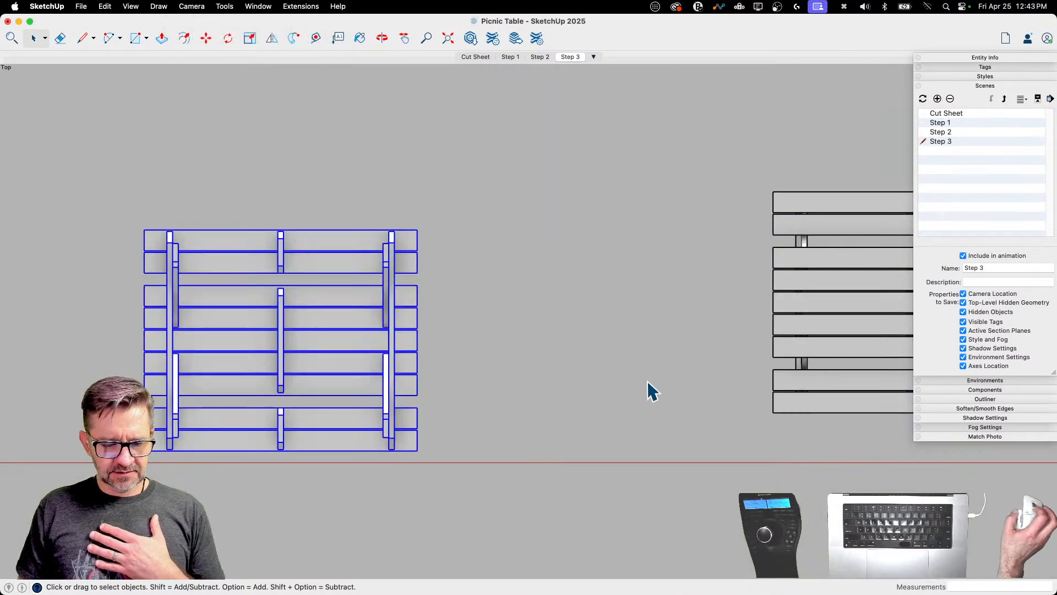
{"action": "scroll", "coordinate": [683, 365], "scroll_direction": "down", "scroll_amount": 1}
{"action": "scroll", "coordinate": [133, 372], "scroll_direction": "up", "scroll_amount": 5}
{"action": "scroll", "coordinate": [315, 493], "scroll_direction": "up", "scroll_amount": 2}
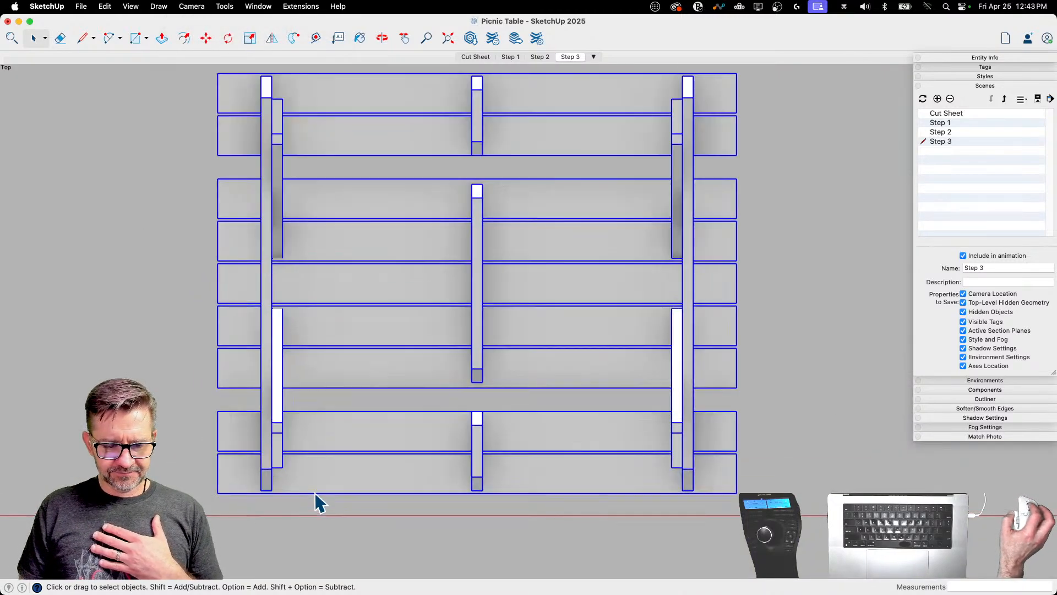
Step: Clear the selection and save the view of the table's underside as a new scene named Step 4
{"action": "scroll", "coordinate": [312, 498], "scroll_direction": "down", "scroll_amount": 1}
{"action": "key", "text": "space"}
{"action": "left_click", "coordinate": [147, 365]}
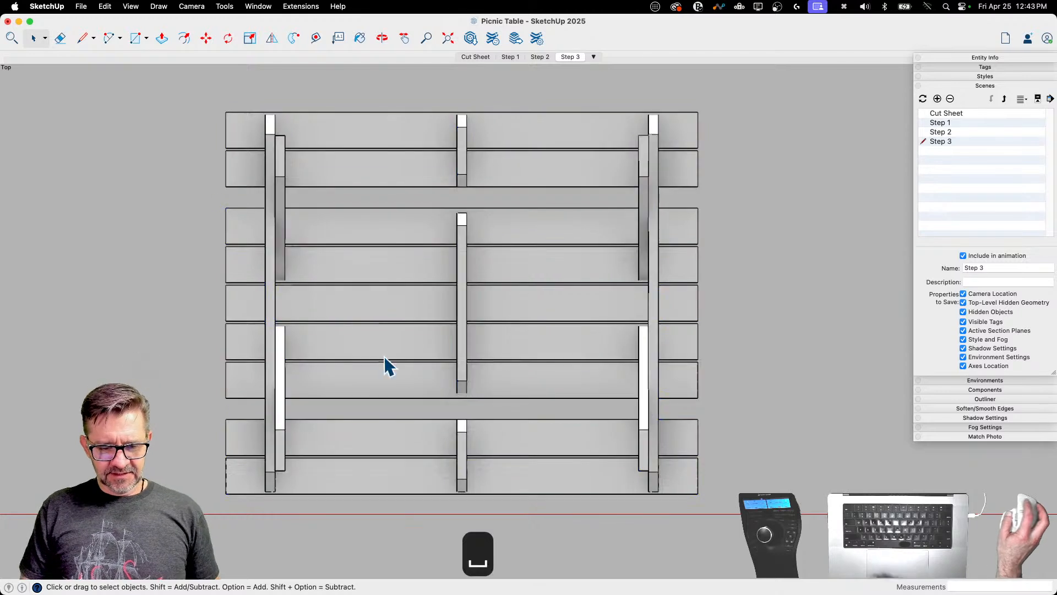
{"action": "left_click", "coordinate": [936, 98]}
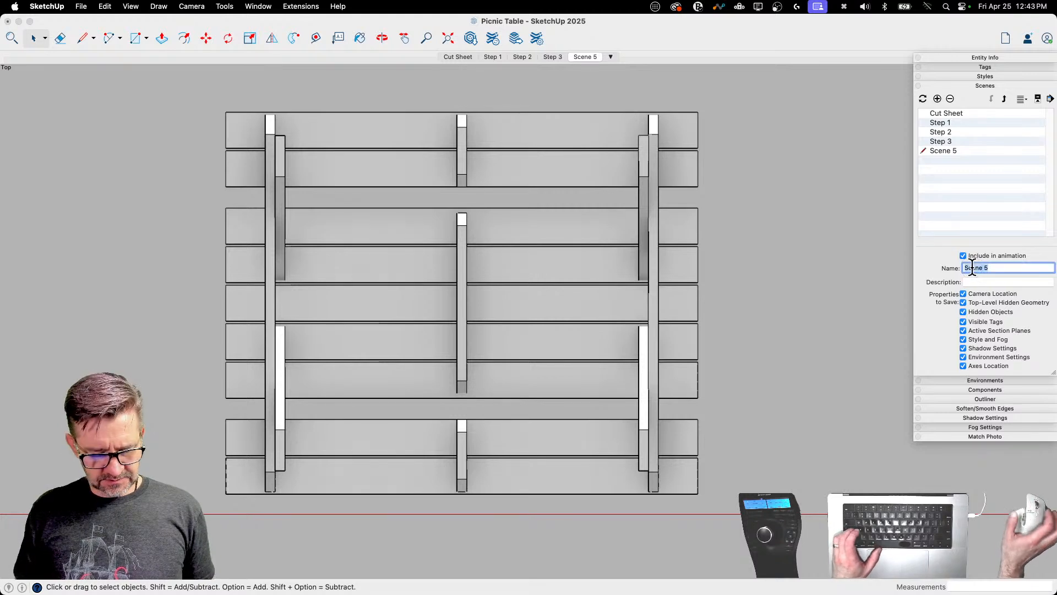
{"action": "type", "text": "Step 4"}
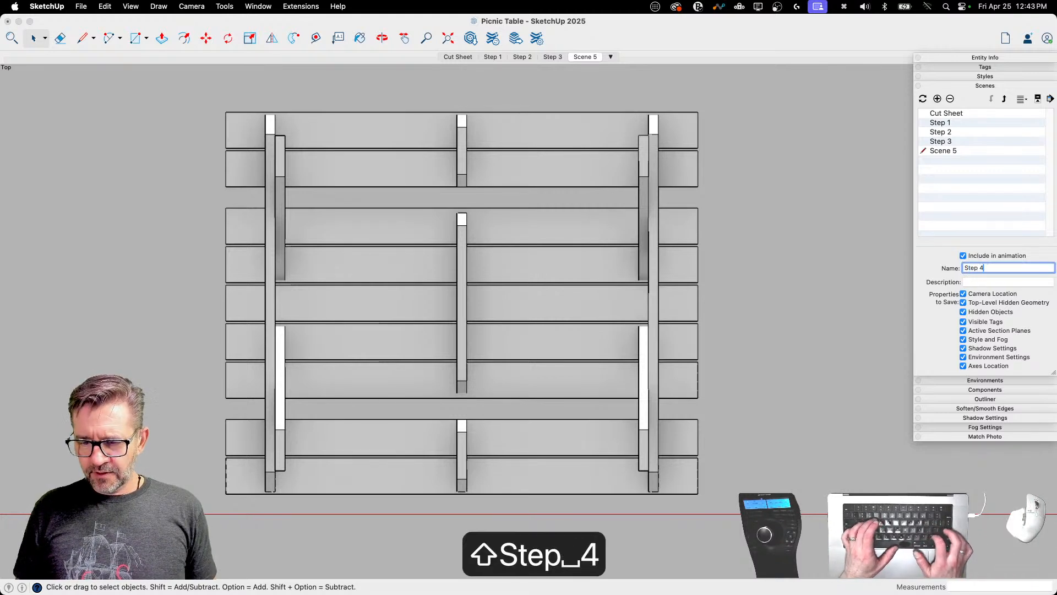
{"action": "key", "text": "Return"}
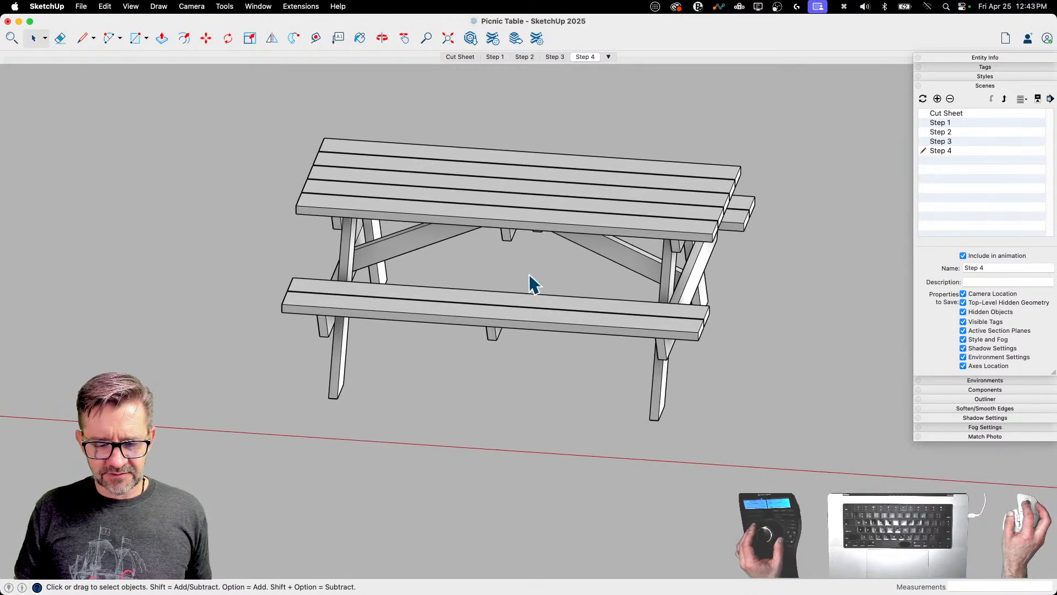
Step: Delete the front bench seat with its center cleat, and the two front legs of the picnic table
{"action": "left_click_drag", "start_coordinate": [445, 347], "coordinate": [444, 355]}
{"action": "key", "text": "BackSpace"}
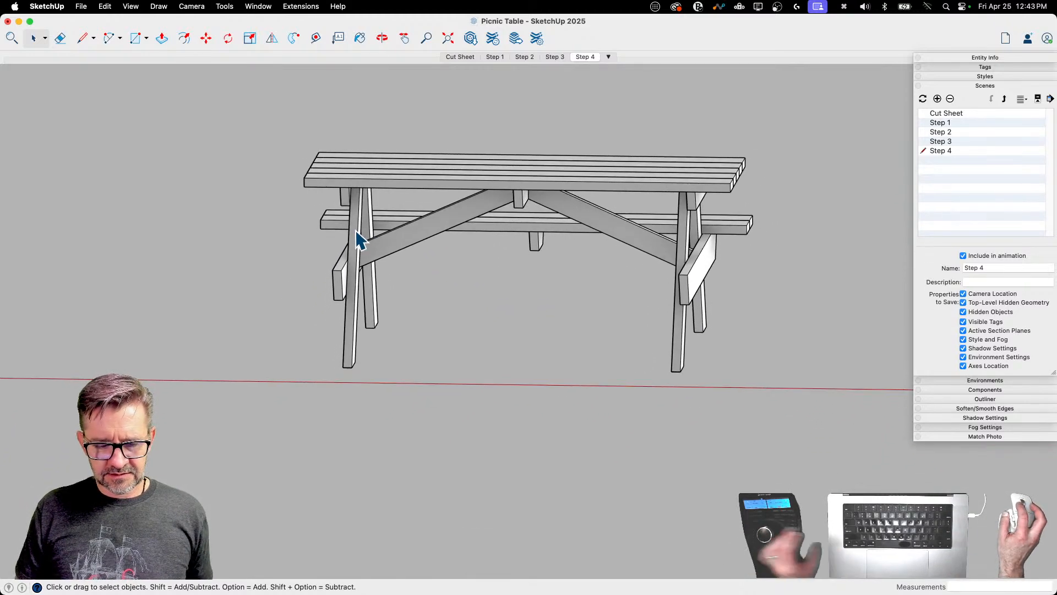
{"action": "left_click", "coordinate": [357, 236]}
{"action": "key", "text": "BackSpace"}
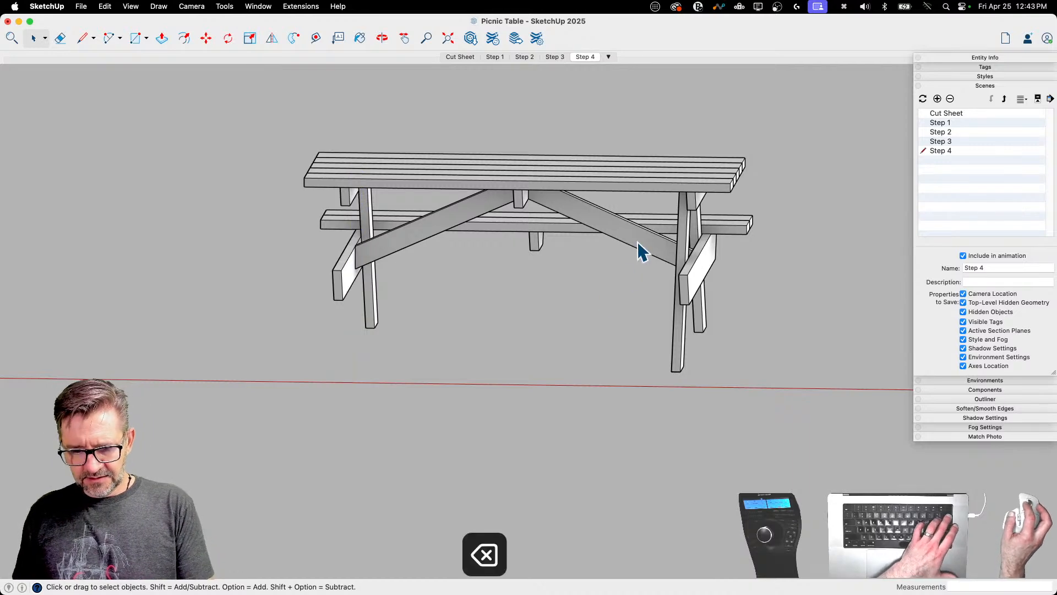
{"action": "left_click", "coordinate": [686, 240]}
{"action": "key", "text": "BackSpace"}
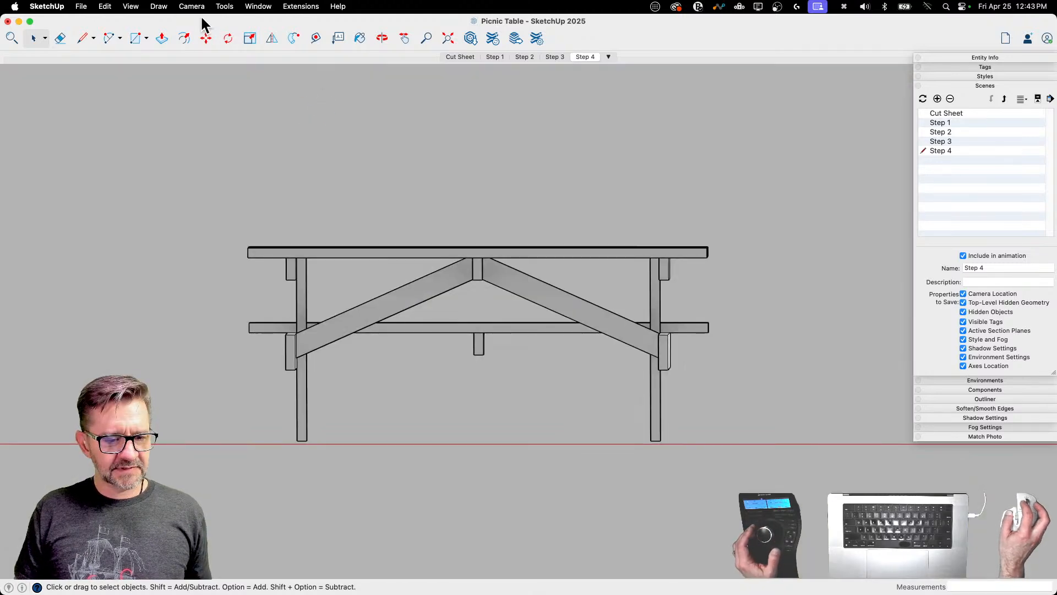
Step: Set the camera to the standard Front view, fill the view with the table, and save it as a new scene named Step 5
{"action": "left_click", "coordinate": [157, 8]}
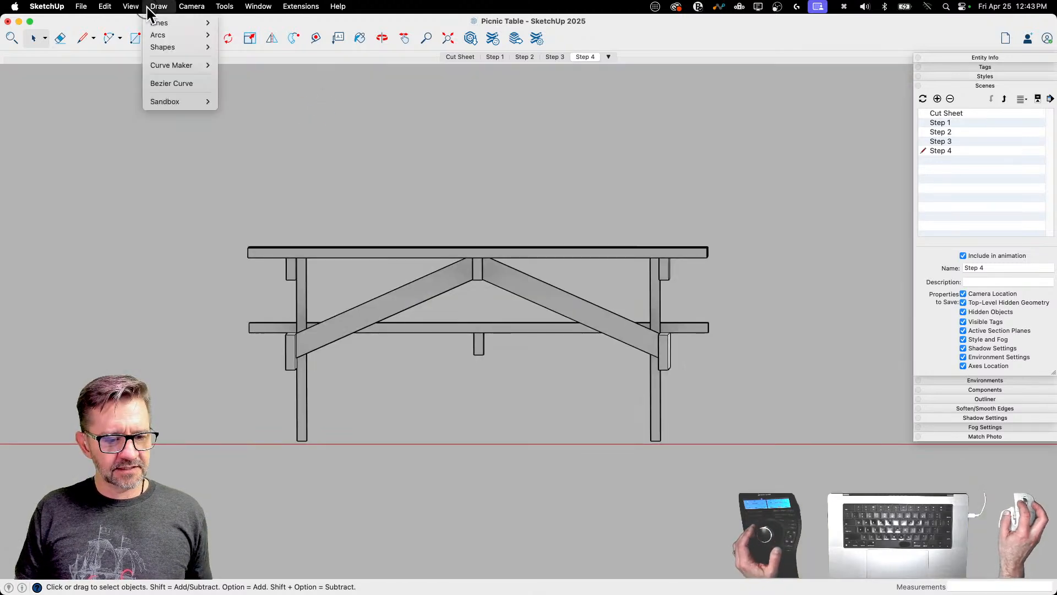
{"action": "mouse_move", "coordinate": [179, 10]}
{"action": "mouse_move", "coordinate": [195, 46]}
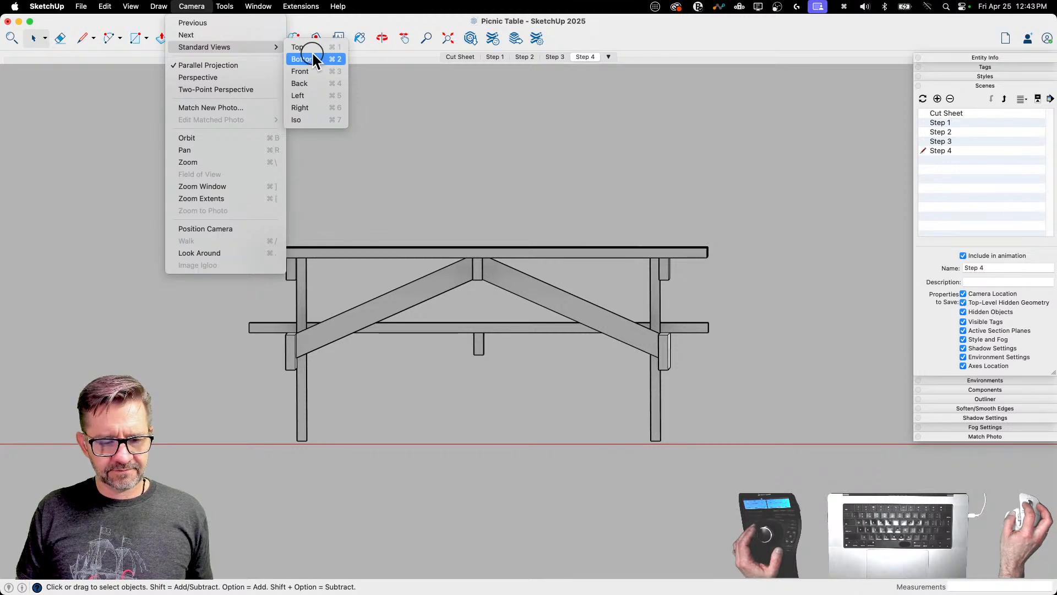
{"action": "left_click", "coordinate": [319, 70]}
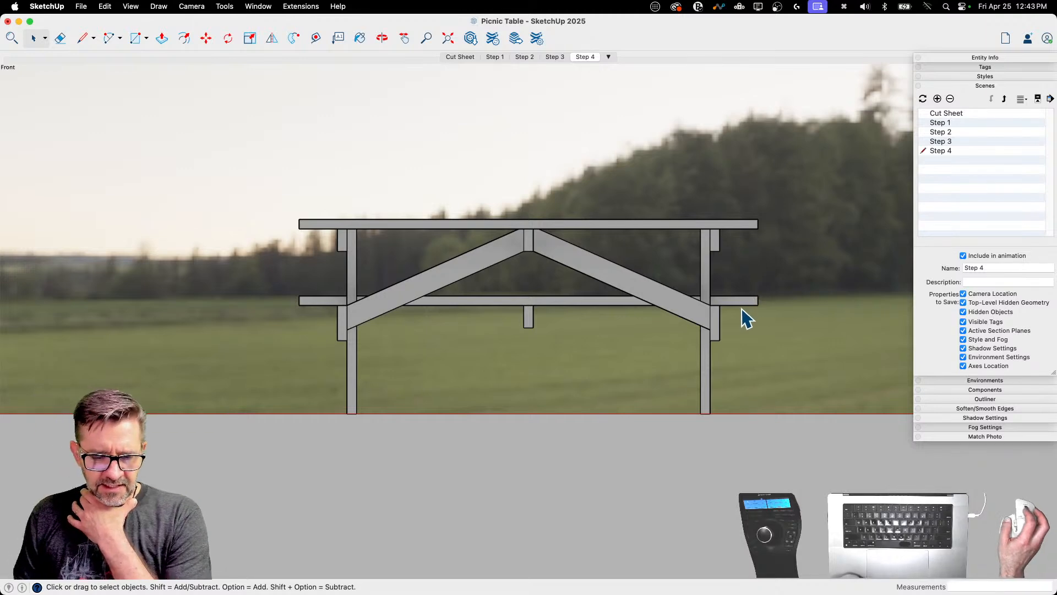
{"action": "scroll", "coordinate": [778, 288], "scroll_direction": "up", "scroll_amount": 1}
{"action": "scroll", "coordinate": [777, 278], "scroll_direction": "up", "scroll_amount": 2}
{"action": "scroll", "coordinate": [777, 278], "scroll_direction": "down", "scroll_amount": 1}
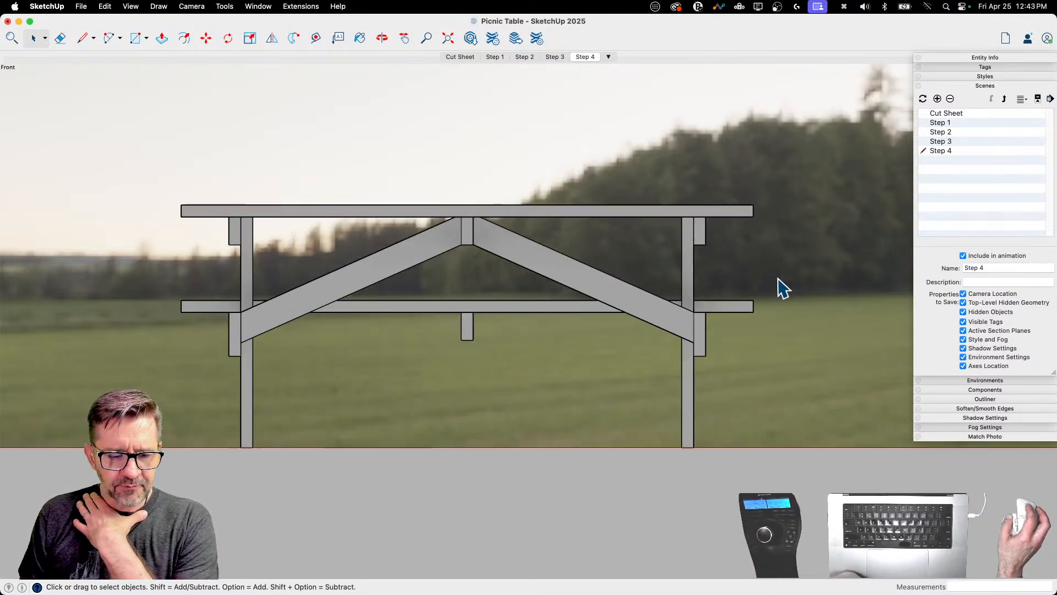
{"action": "scroll", "coordinate": [350, 282], "scroll_direction": "up", "scroll_amount": 1}
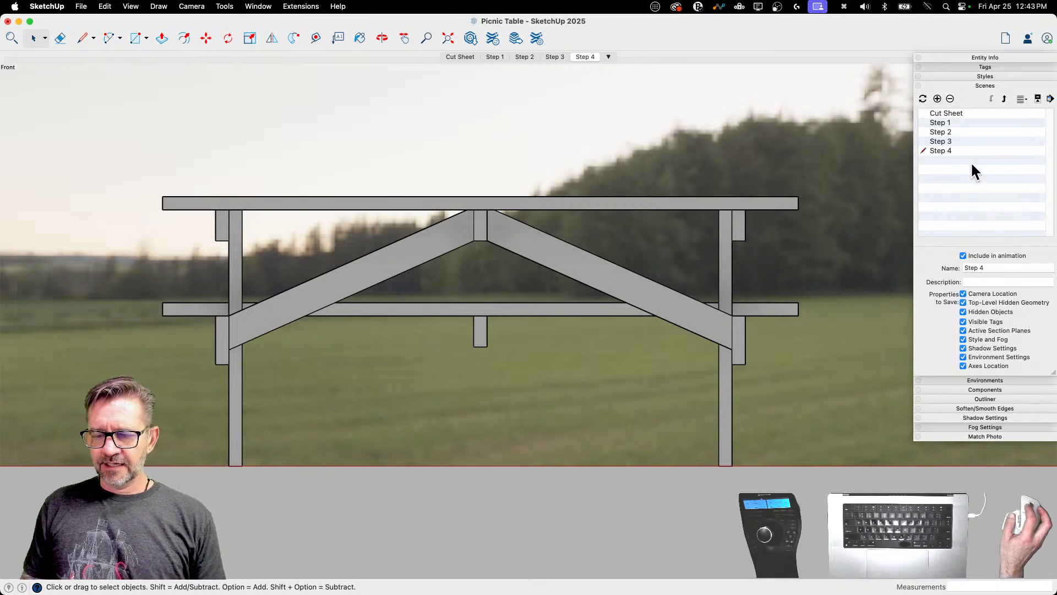
{"action": "left_click", "coordinate": [937, 99]}
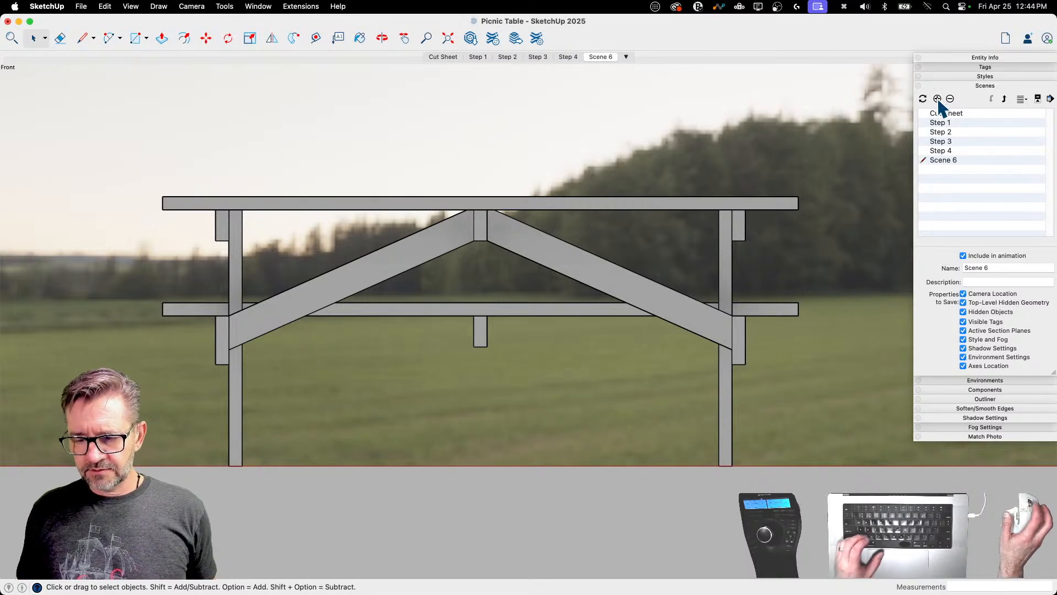
{"action": "triple_click", "coordinate": [971, 268]}
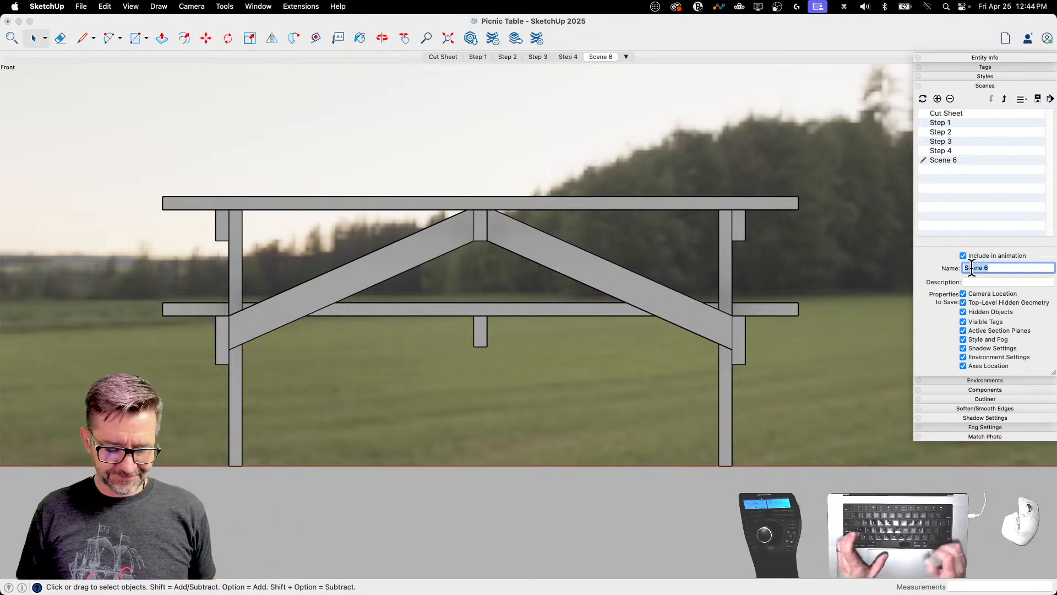
{"action": "type", "text": "Step 5"}
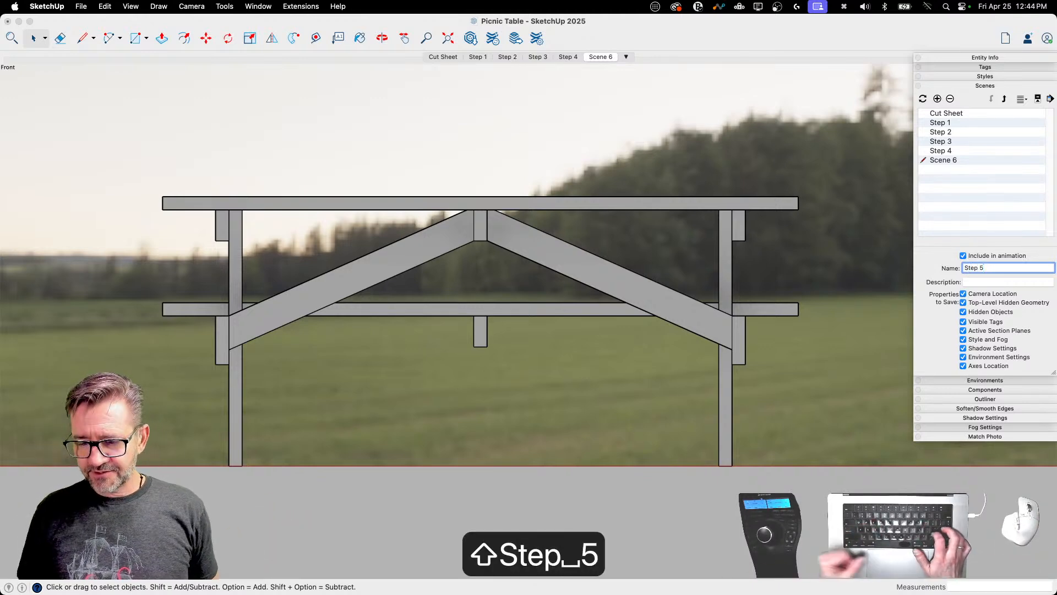
{"action": "key", "text": "Return"}
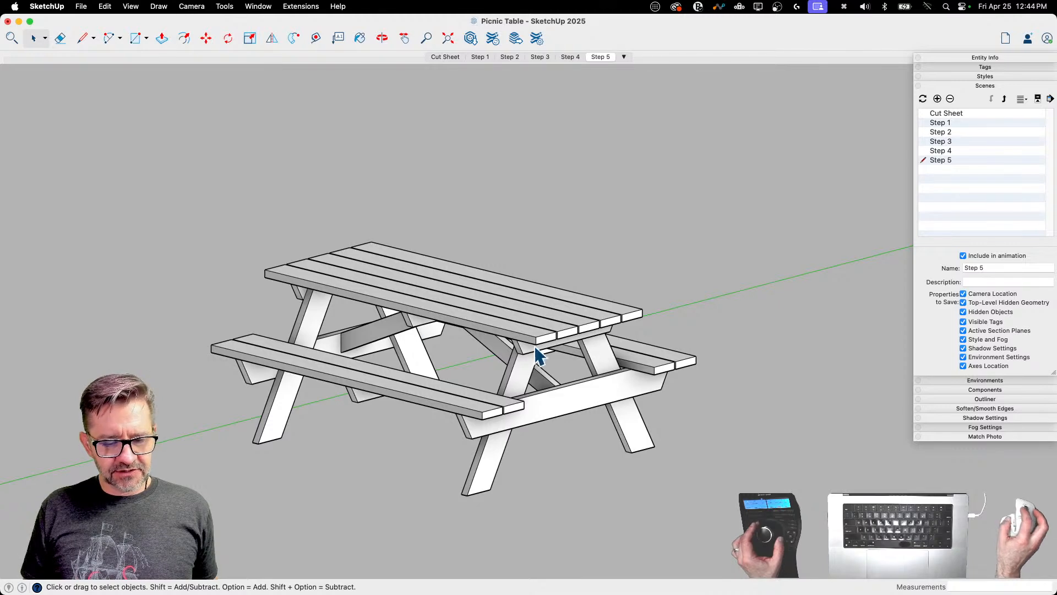
Step: Add a scene named Iso from the standard Iso view of the complete table, and save the model with unused items purged
{"action": "left_click", "coordinate": [130, 6]}
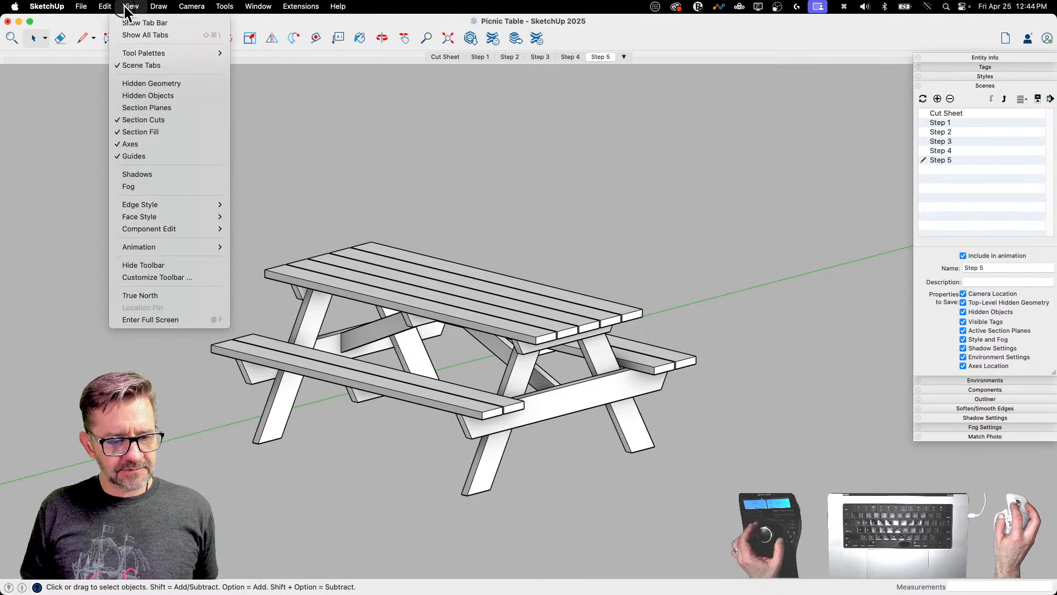
{"action": "mouse_move", "coordinate": [136, 53]}
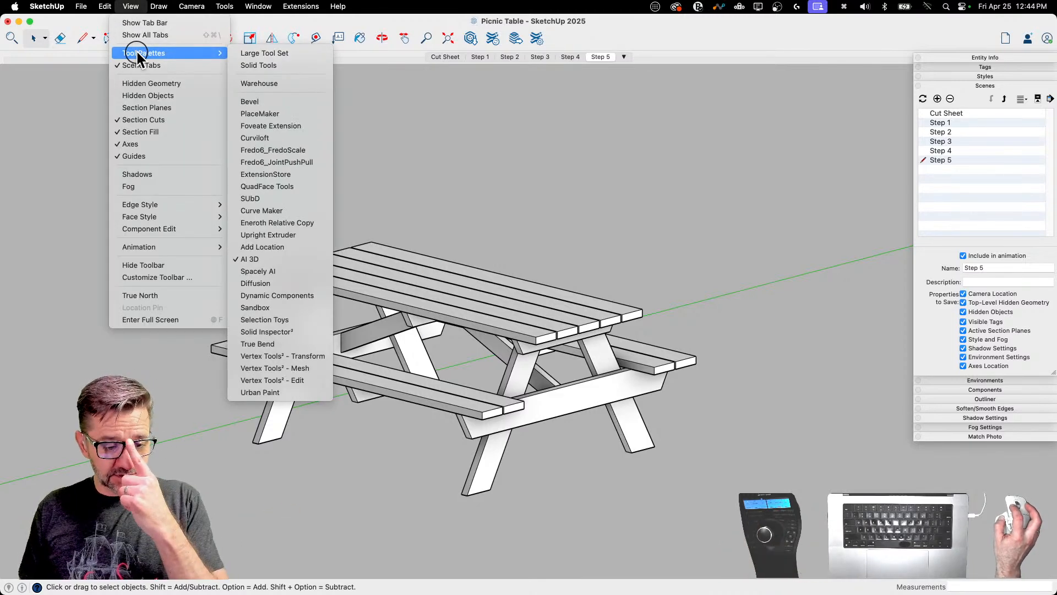
{"action": "mouse_move", "coordinate": [191, 7]}
{"action": "mouse_move", "coordinate": [215, 47]}
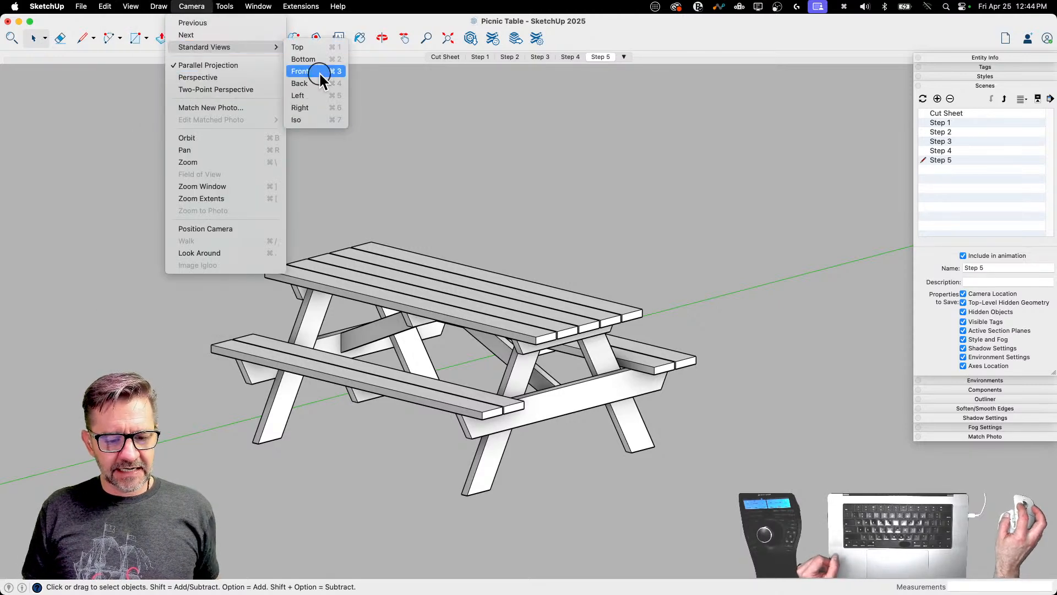
{"action": "left_click", "coordinate": [319, 119]}
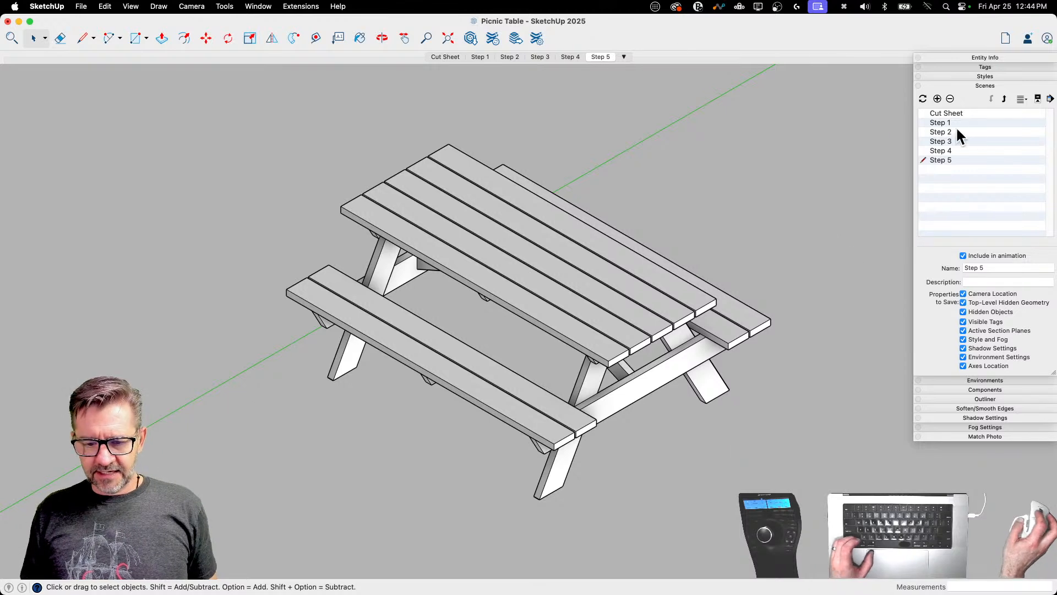
{"action": "left_click", "coordinate": [937, 99]}
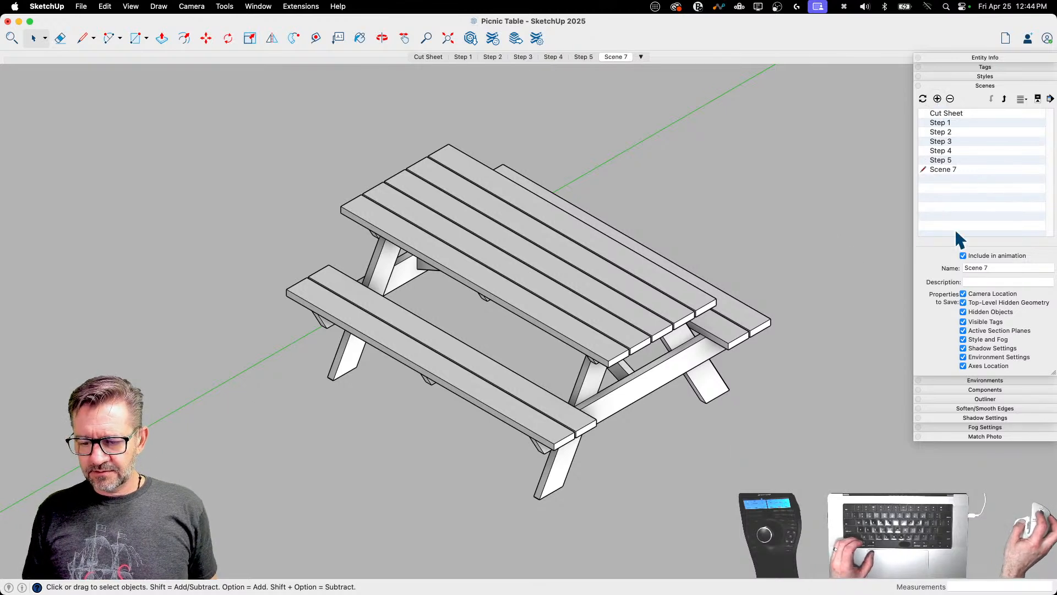
{"action": "type", "text": "Iso"}
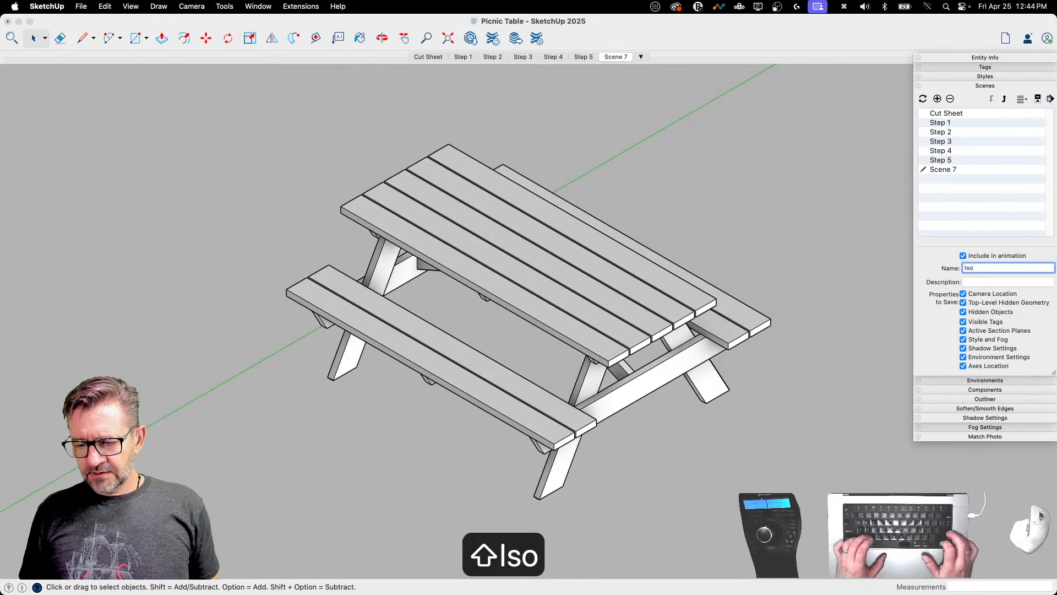
{"action": "key", "text": "Return"}
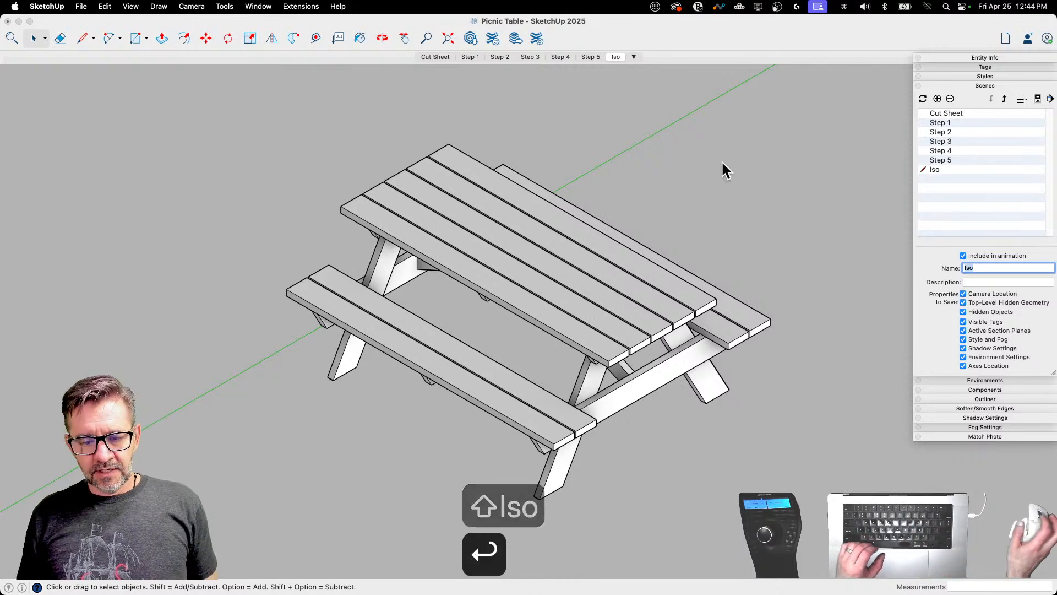
{"action": "key", "text": "super+s"}
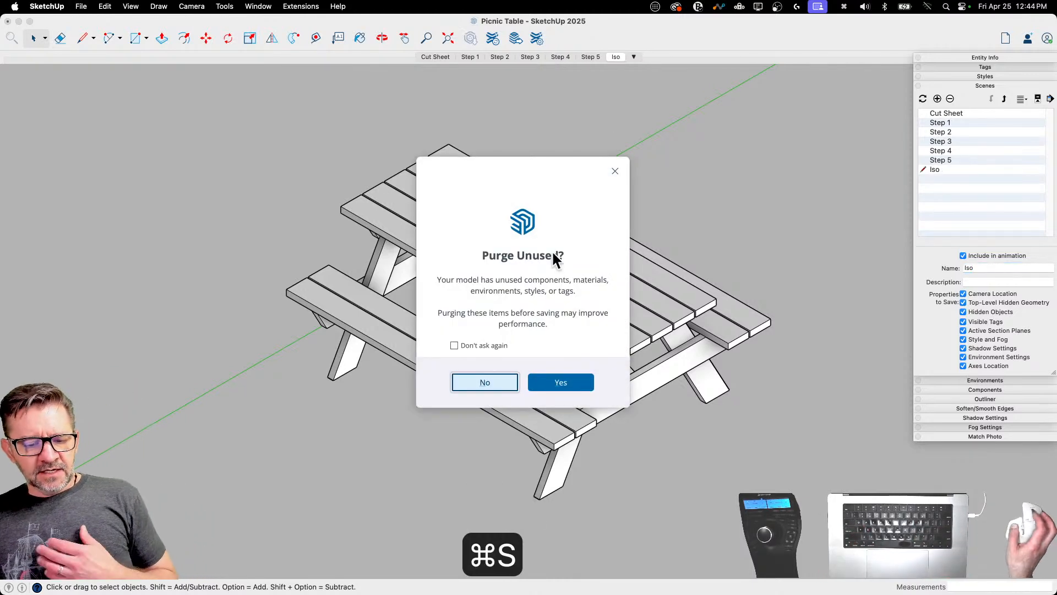
{"action": "left_click", "coordinate": [562, 385]}
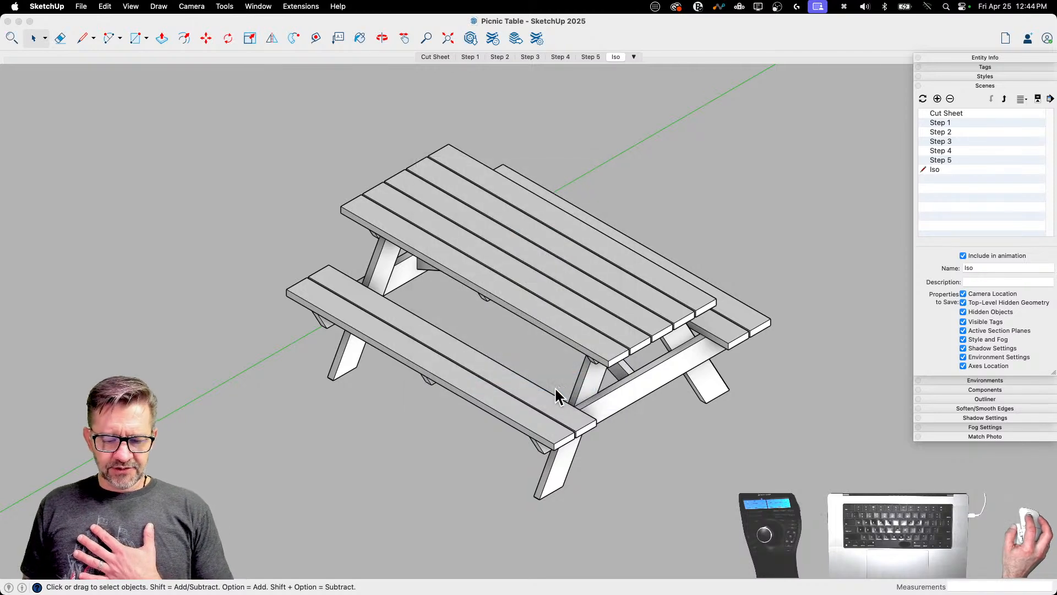
Step: Review every scene in order, from Cut Sheet through Step 1 to Step 5 and Iso
{"action": "left_click", "coordinate": [435, 57]}
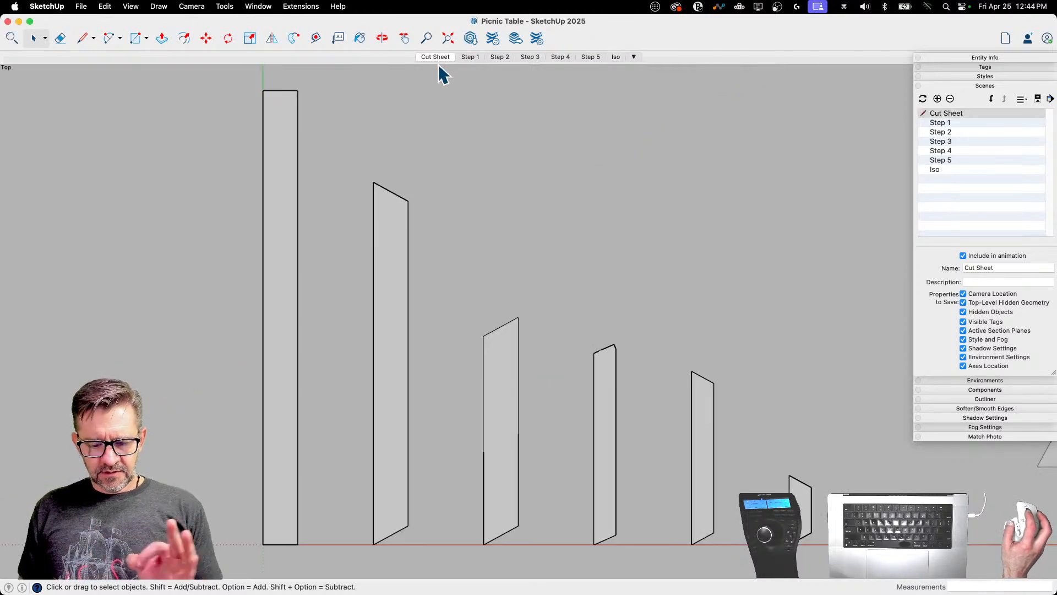
{"action": "left_click", "coordinate": [467, 57]}
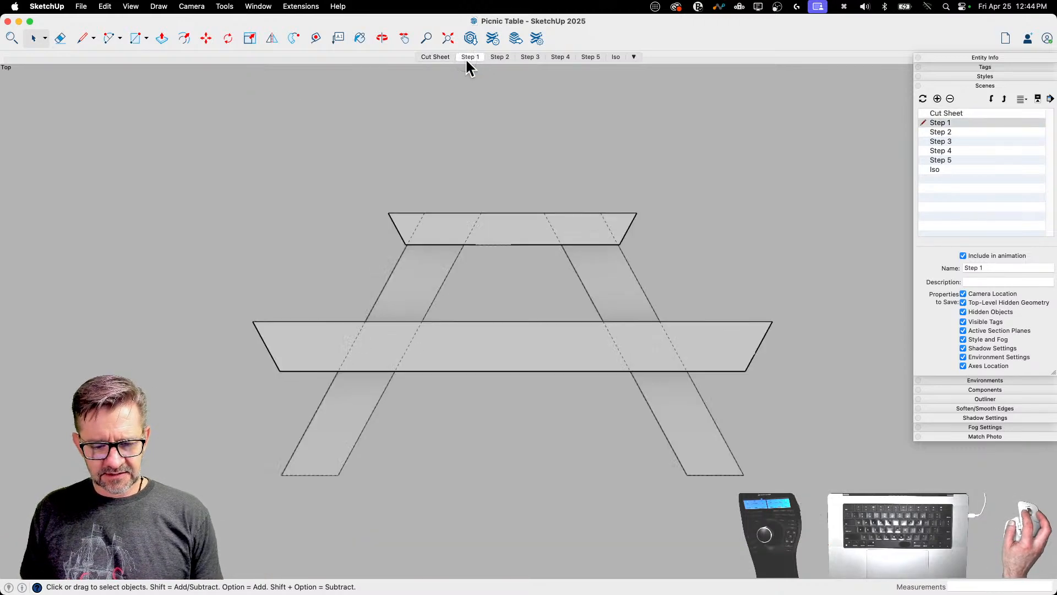
{"action": "left_click", "coordinate": [497, 57]}
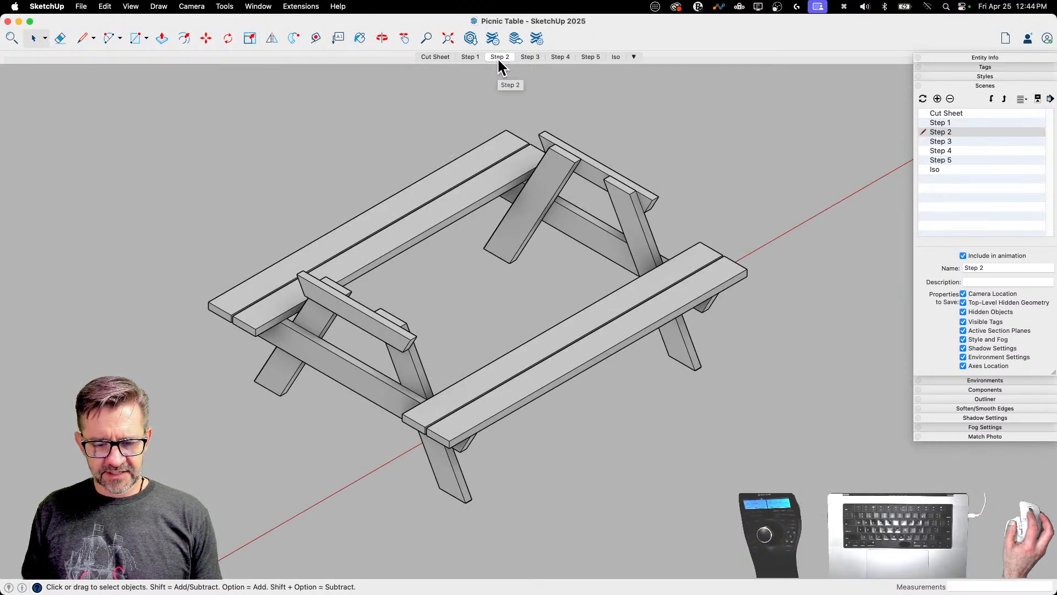
{"action": "left_click", "coordinate": [530, 58]}
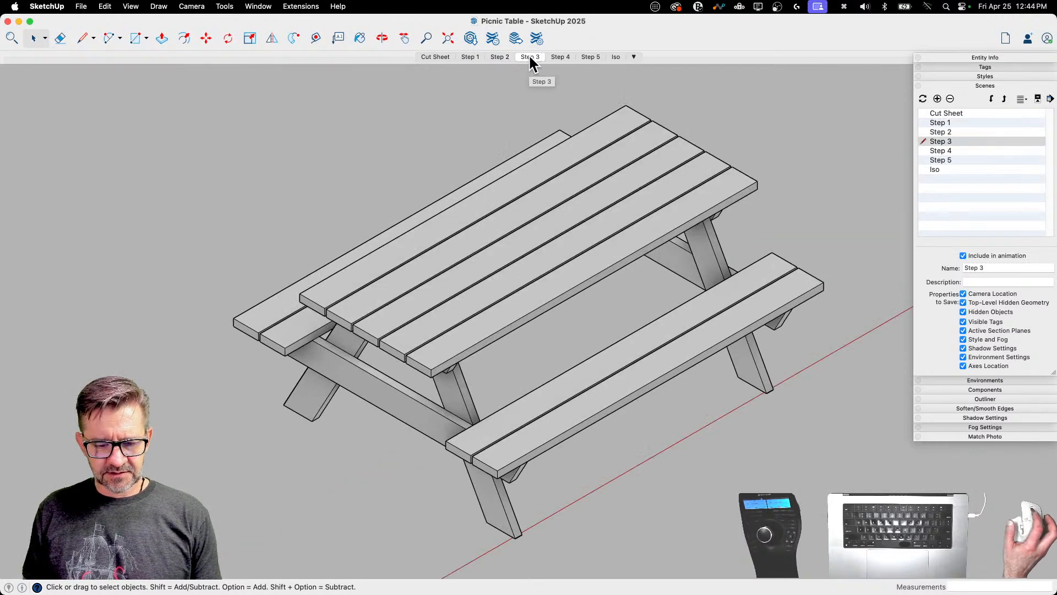
{"action": "left_click", "coordinate": [562, 58]}
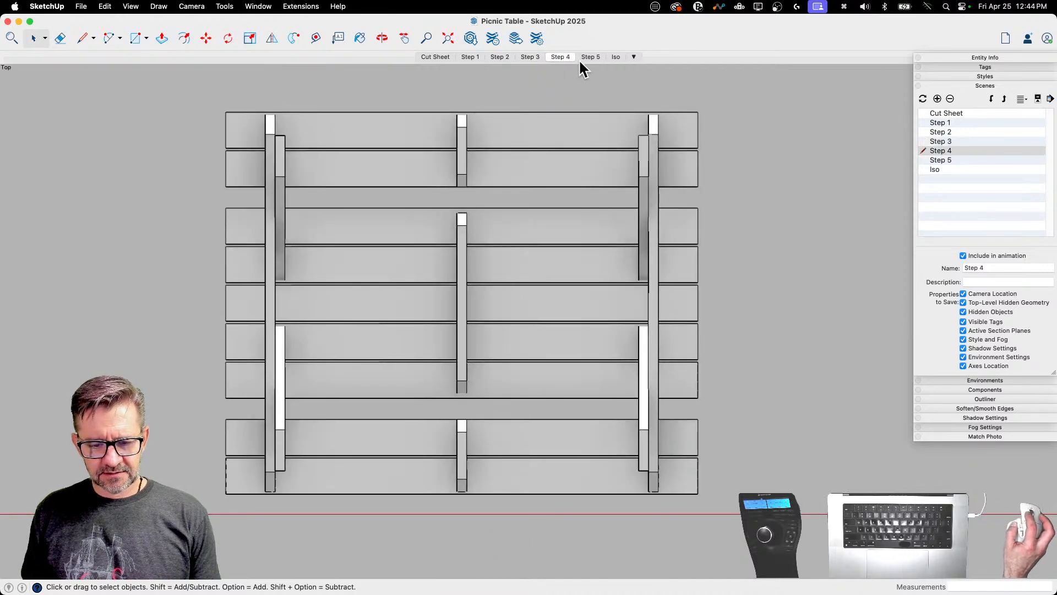
{"action": "left_click", "coordinate": [587, 55]}
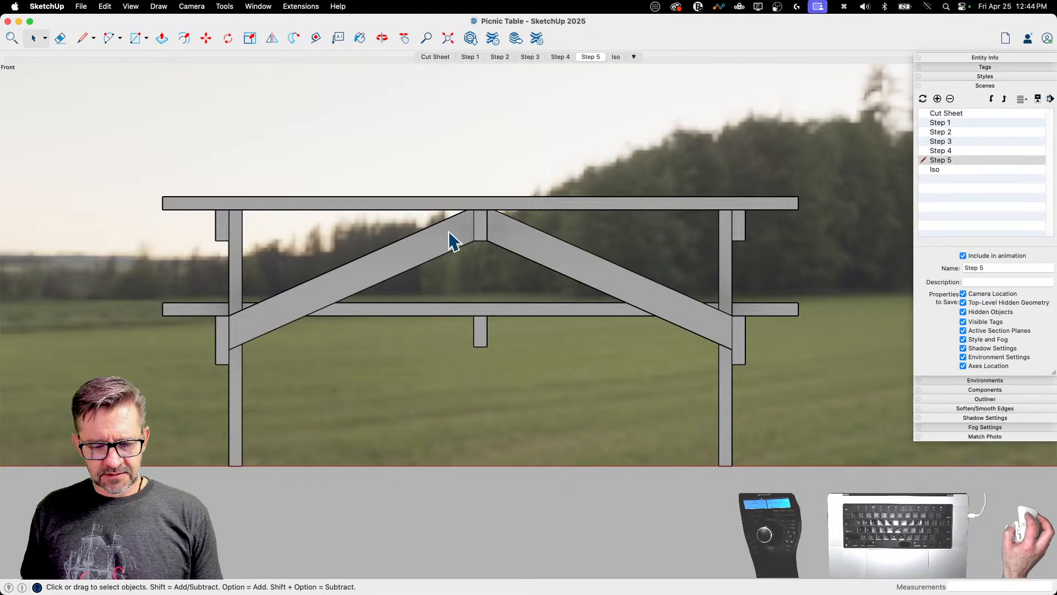
{"action": "left_click", "coordinate": [615, 57]}
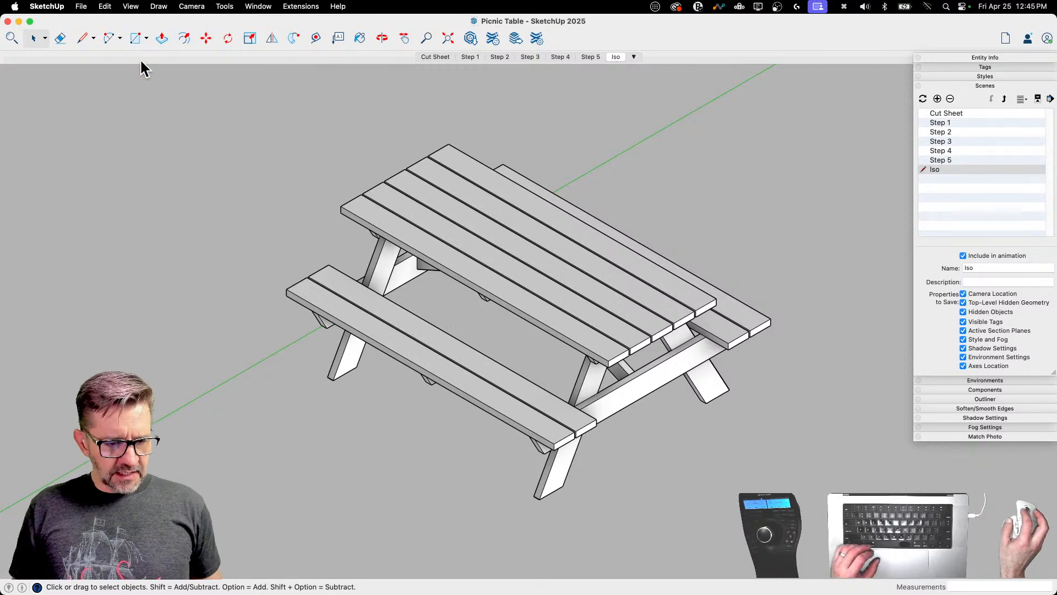
Step: Save the picnic table model and switch to the blank LayOut document
{"action": "left_click", "coordinate": [89, 11]}
{"action": "left_click", "coordinate": [101, 96]}
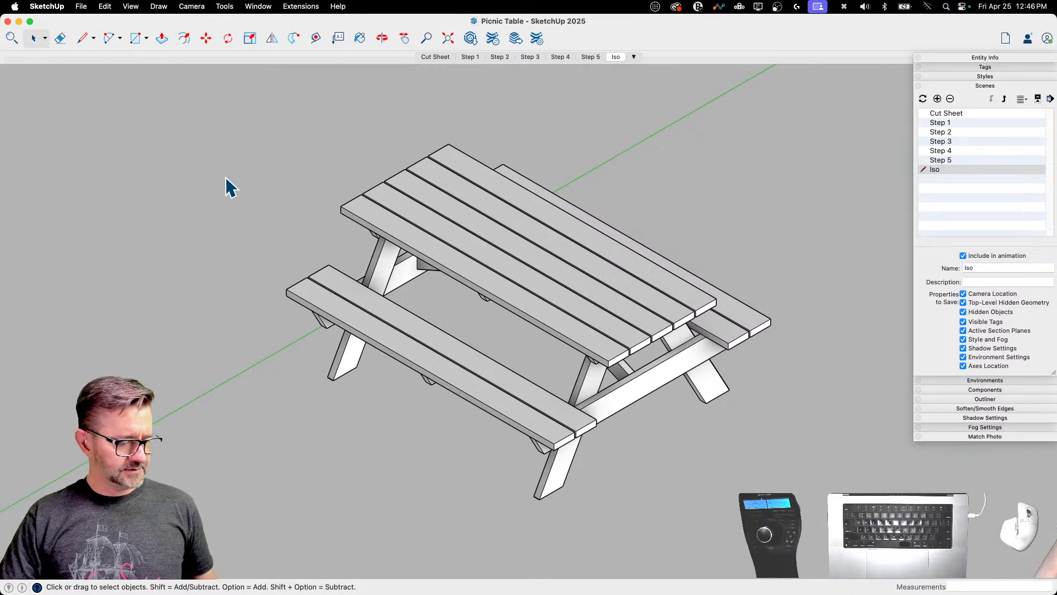
{"action": "key", "text": "super+s"}
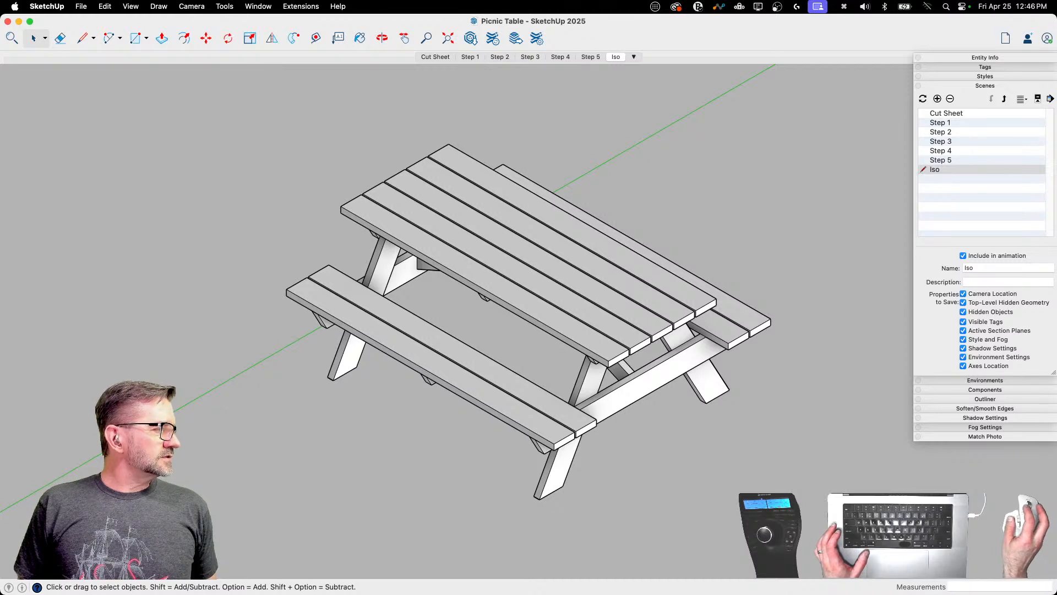
{"action": "key", "text": "super+Tab"}
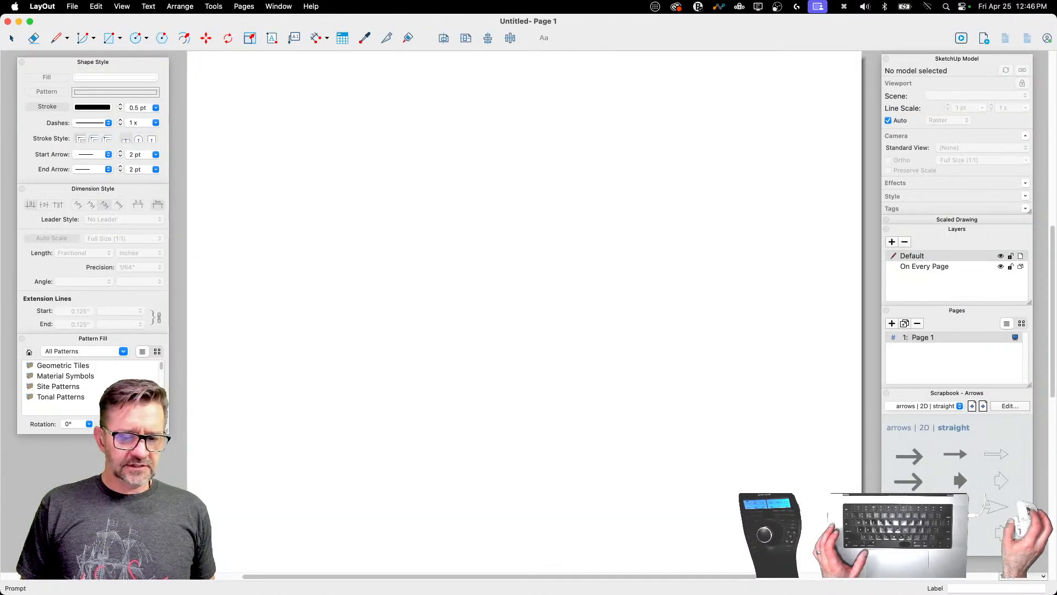
Step: Insert the Picnic Table SketchUp model from the Desktop onto the blank page
{"action": "scroll", "coordinate": [588, 269], "scroll_direction": "down", "scroll_amount": 1}
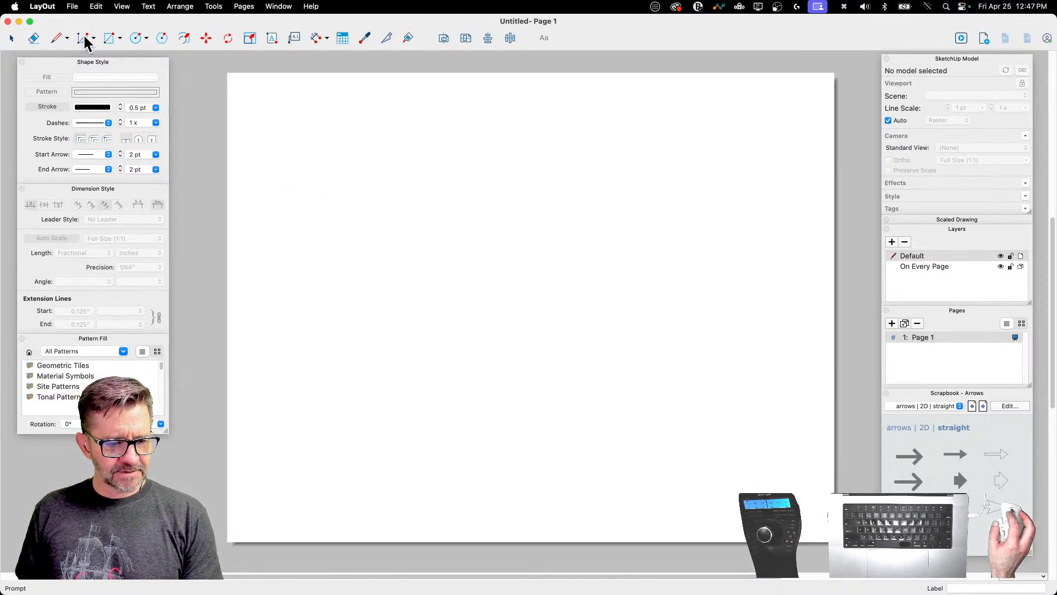
{"action": "left_click", "coordinate": [73, 7]}
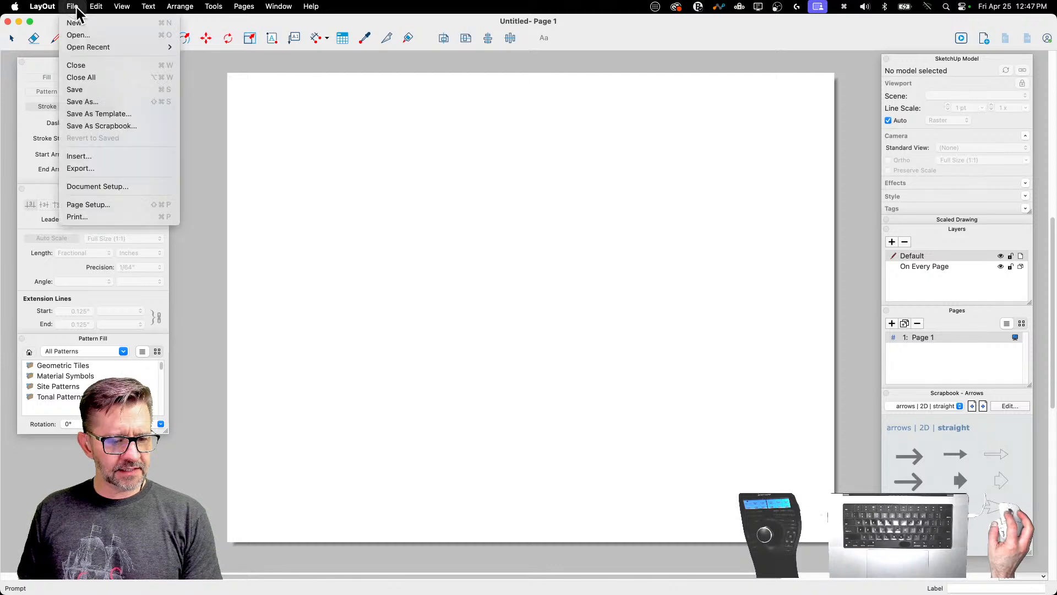
{"action": "left_click", "coordinate": [92, 157]}
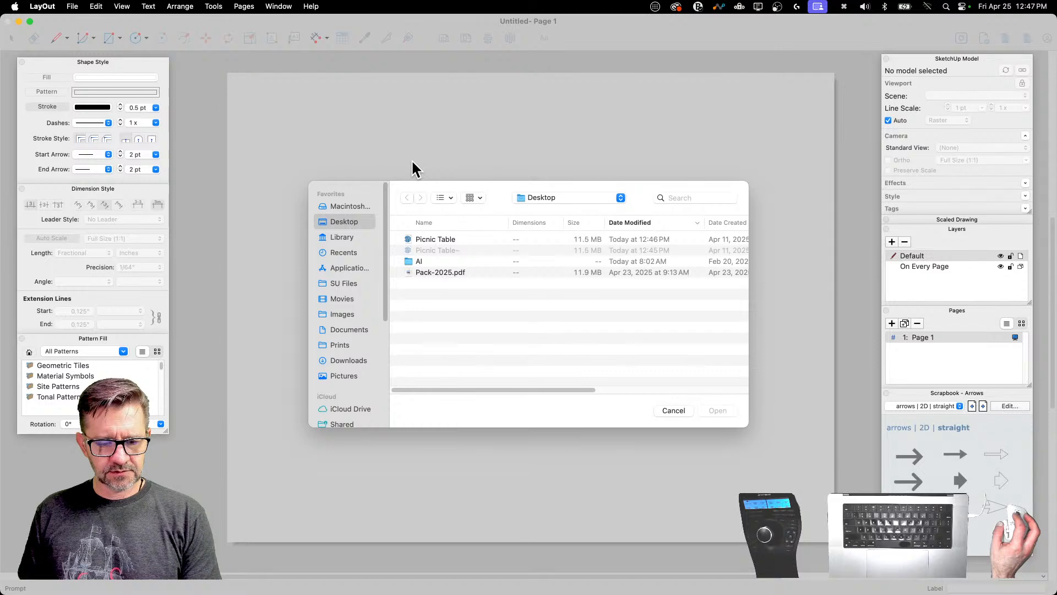
{"action": "left_click", "coordinate": [426, 238]}
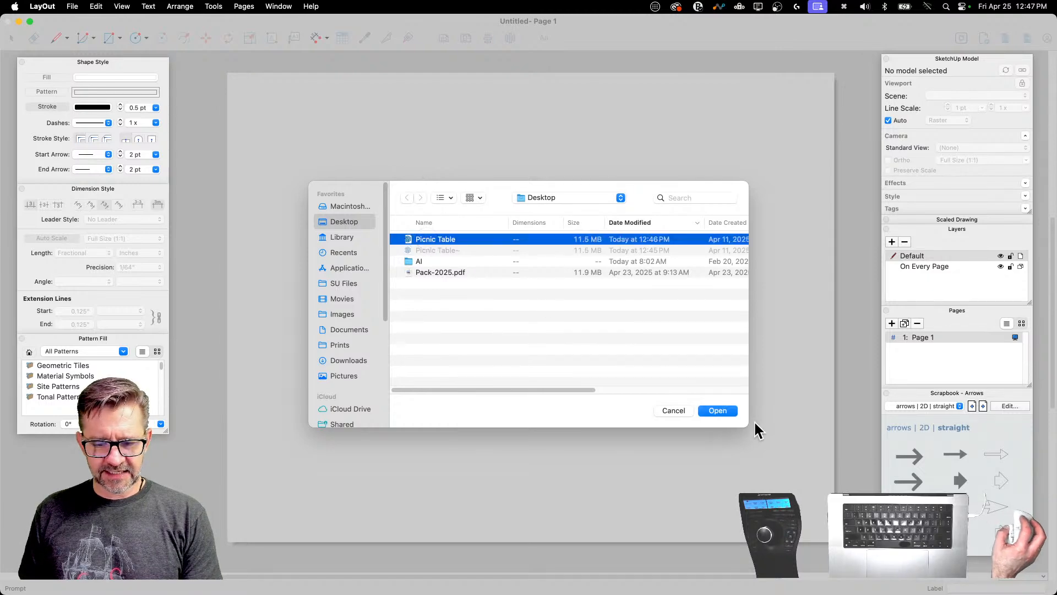
{"action": "left_click", "coordinate": [717, 412]}
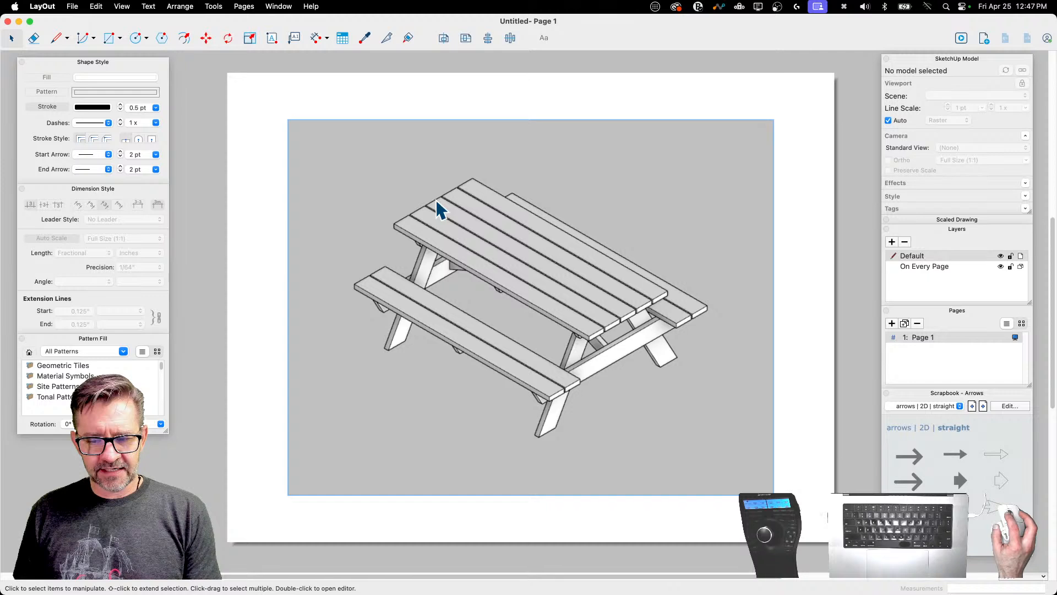
{"action": "left_click", "coordinate": [210, 142]}
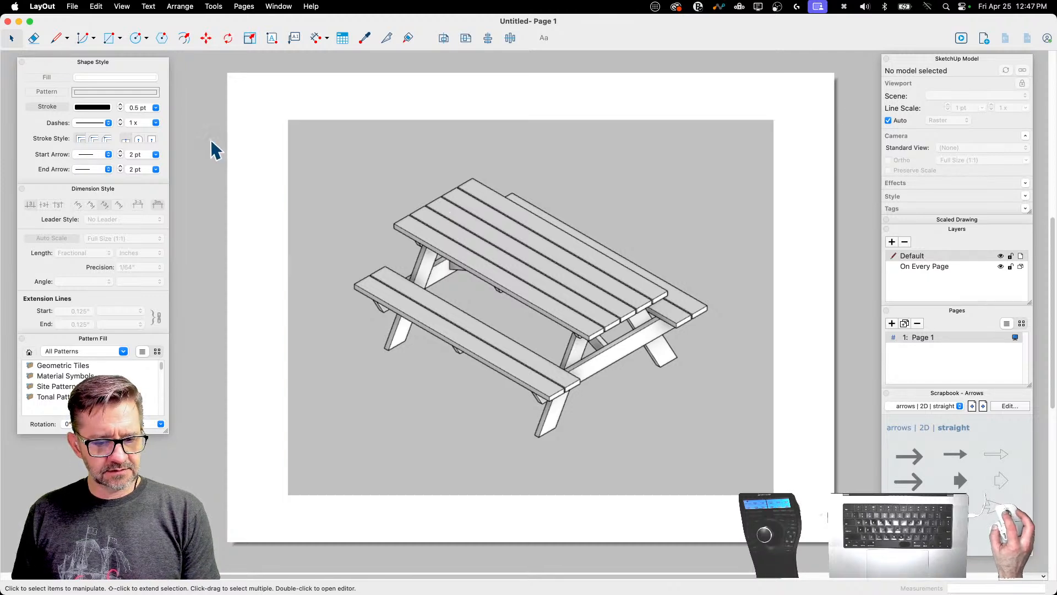
Step: Set the picnic table viewport's rendering mode to Vector
{"action": "left_click", "coordinate": [503, 254]}
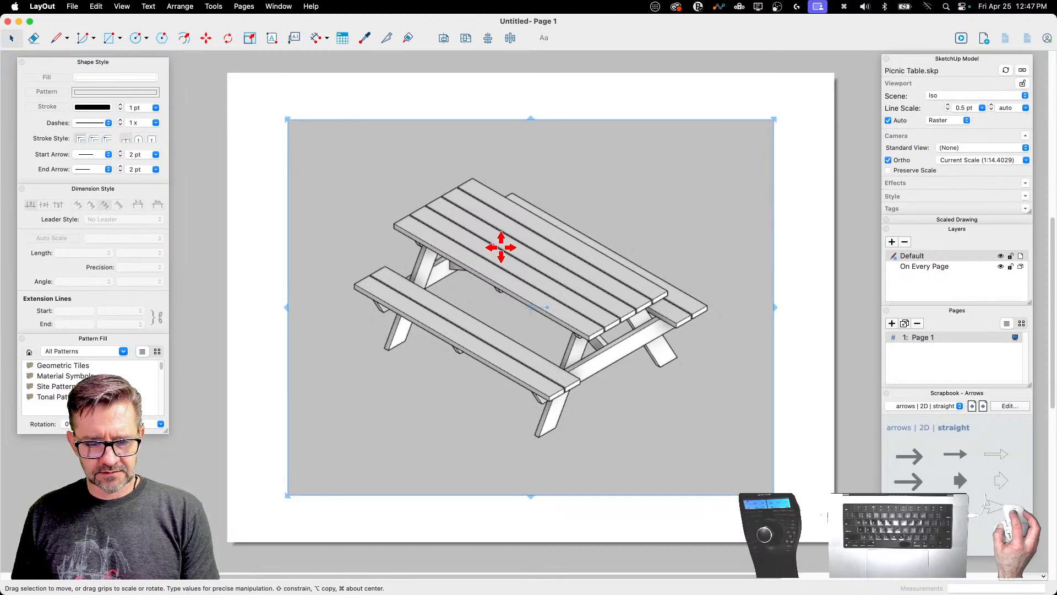
{"action": "left_click", "coordinate": [936, 121]}
{"action": "left_click", "coordinate": [939, 109]}
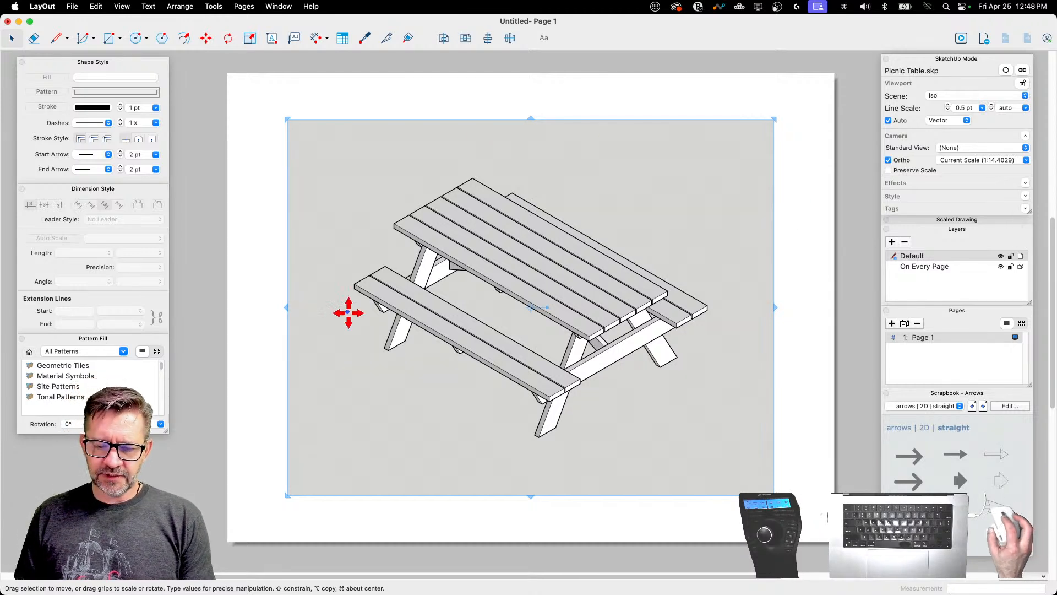
Step: Turn off the style background of the picnic table viewport
{"action": "left_click", "coordinate": [1025, 209]}
{"action": "left_click", "coordinate": [1024, 210]}
{"action": "left_click", "coordinate": [1026, 197]}
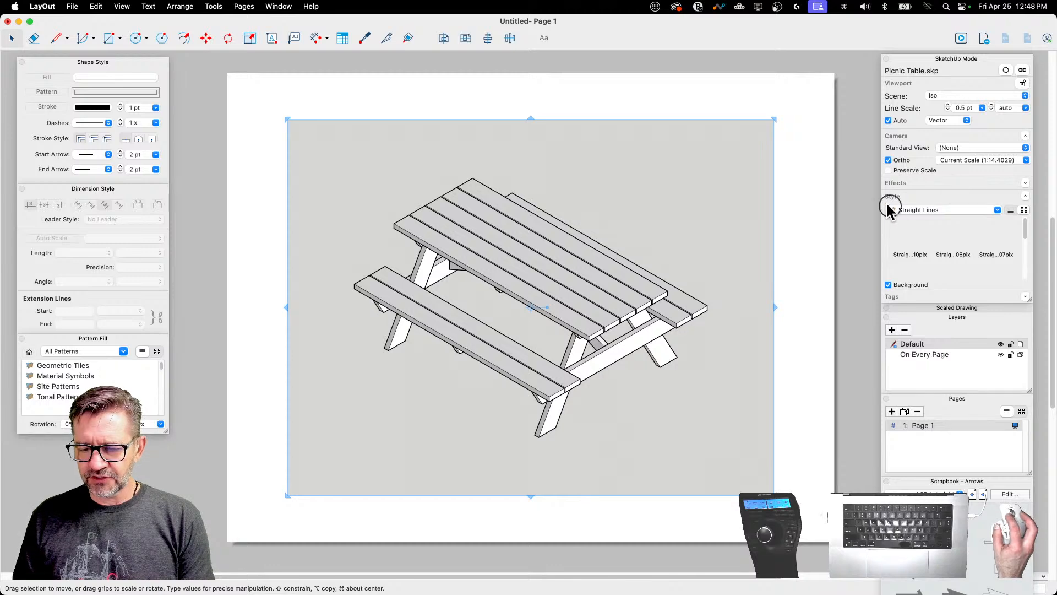
{"action": "left_click", "coordinate": [888, 285]}
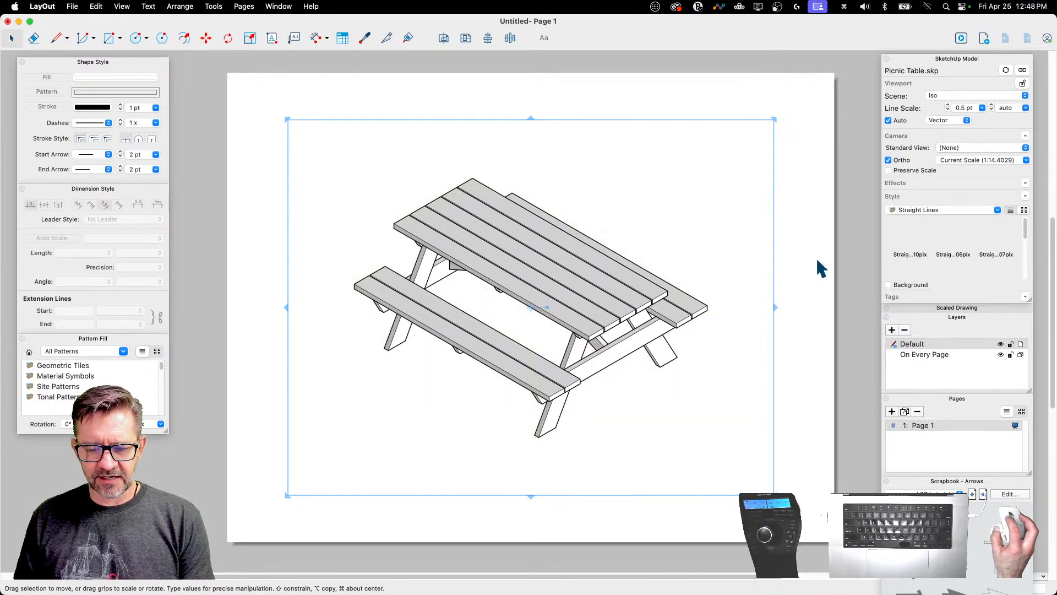
{"action": "left_click", "coordinate": [851, 253]}
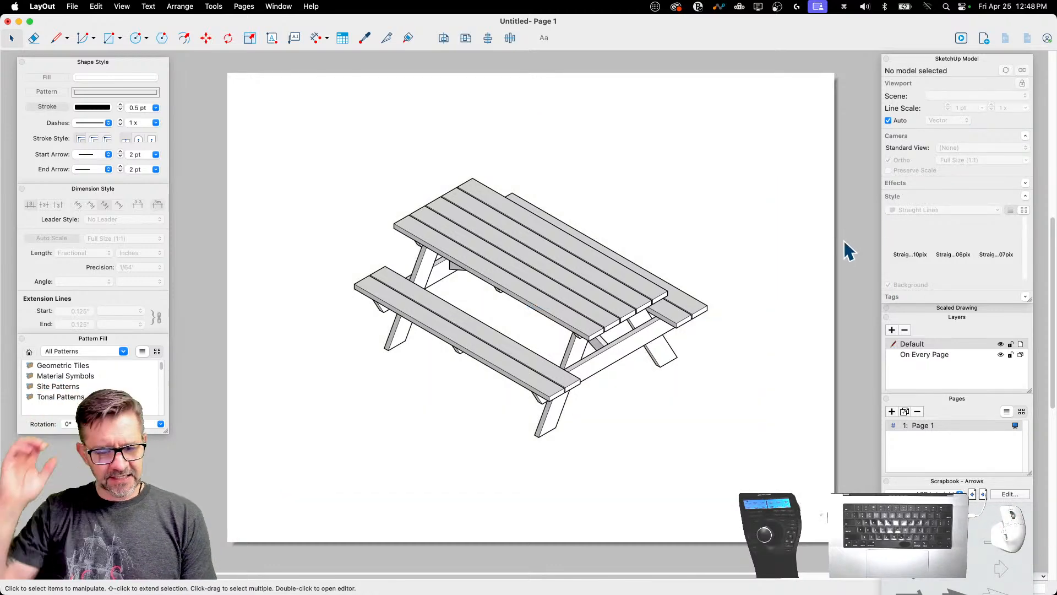
Step: Move the picnic table viewport straight up toward the page's upper edge, leaving room for a title below it
{"action": "left_click", "coordinate": [531, 236]}
{"action": "mouse_move", "coordinate": [545, 302]}
{"action": "left_mouse_down"}
{"action": "mouse_move", "coordinate": [545, 276]}
{"action": "mouse_move", "coordinate": [552, 287]}
{"action": "left_mouse_up"}
{"action": "key", "text": "Escape"}
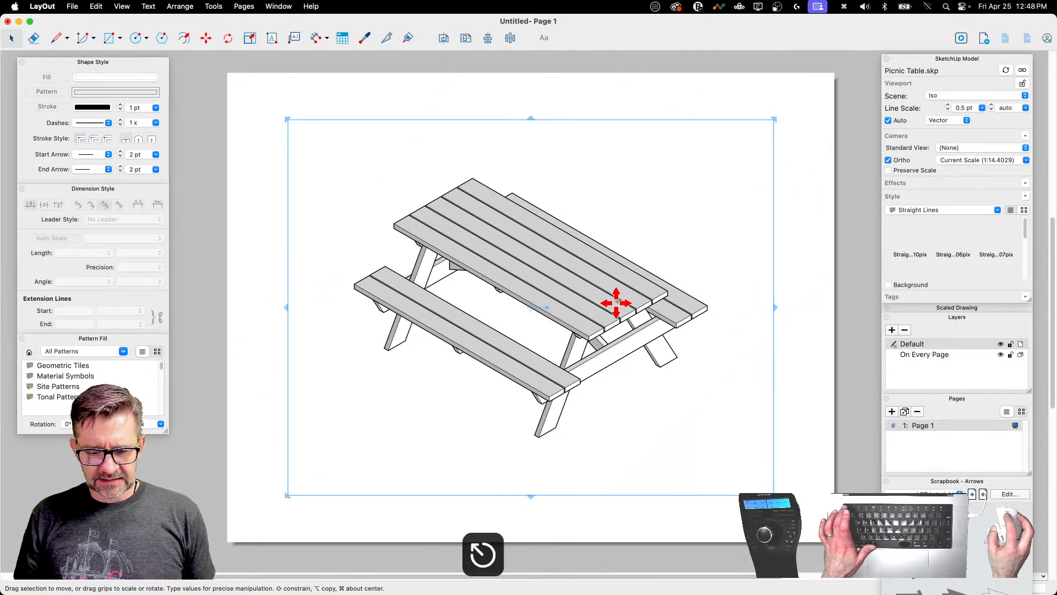
{"action": "left_click_drag", "start_coordinate": [615, 302], "coordinate": [617, 267]}
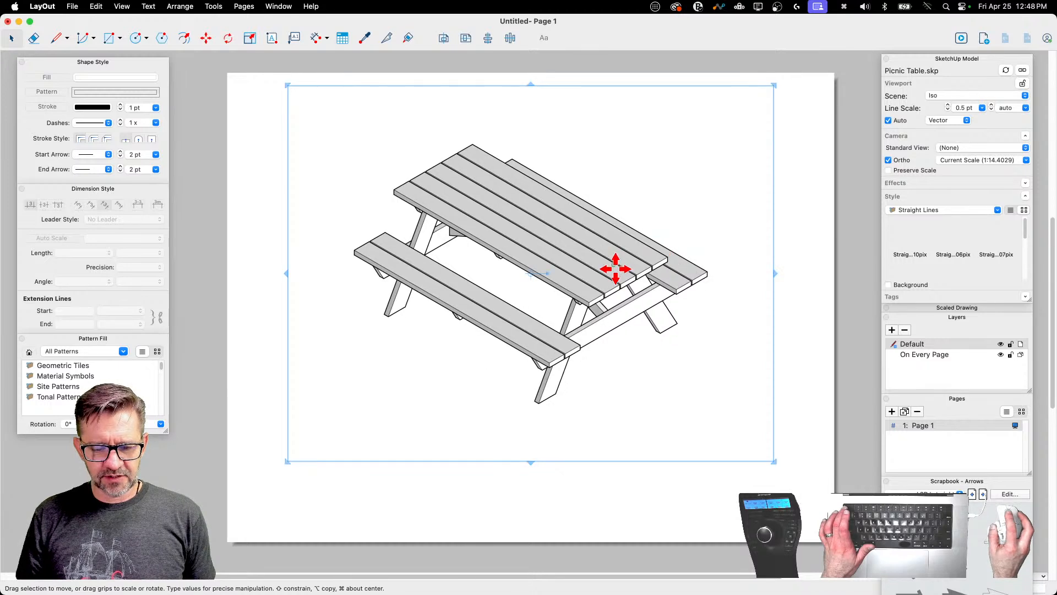
{"action": "left_click", "coordinate": [854, 403]}
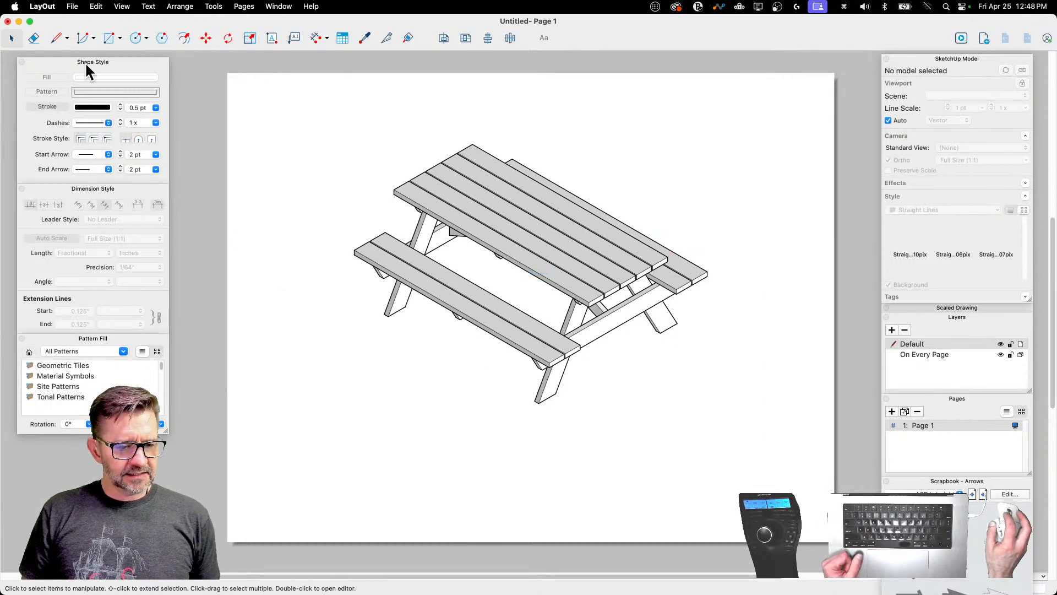
Step: Add a wide text box below the picnic table reading "SketchUp Live Picnic Table Instructions"
{"action": "left_click", "coordinate": [272, 38]}
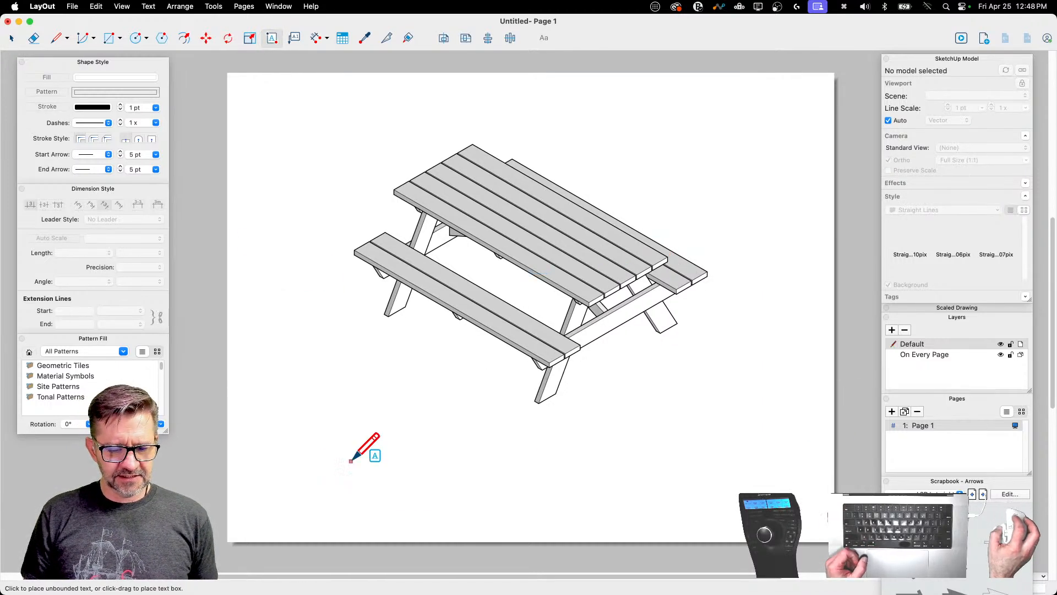
{"action": "left_click_drag", "start_coordinate": [281, 428], "coordinate": [792, 492]}
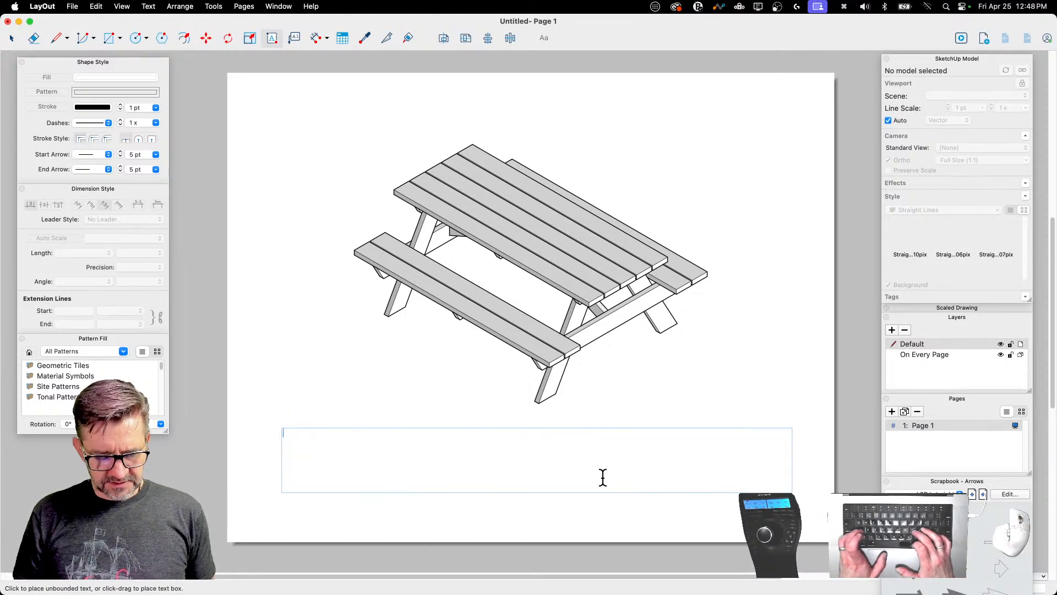
{"action": "type", "text": "SketchUp "}
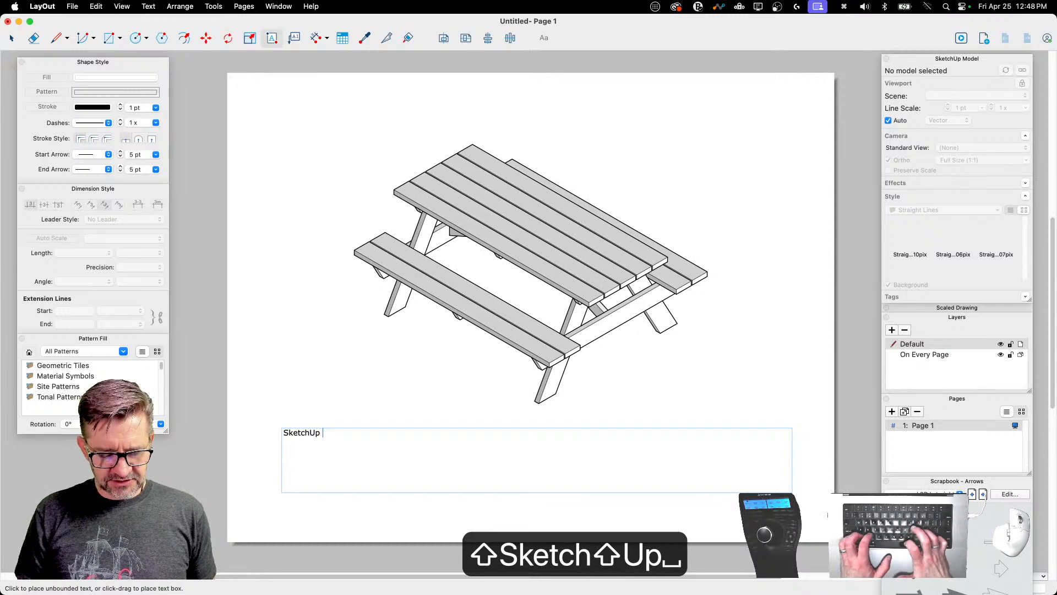
{"action": "type", "text": "Live Pict"}
{"action": "key", "text": "BackSpace"}
{"action": "type", "text": "n"}
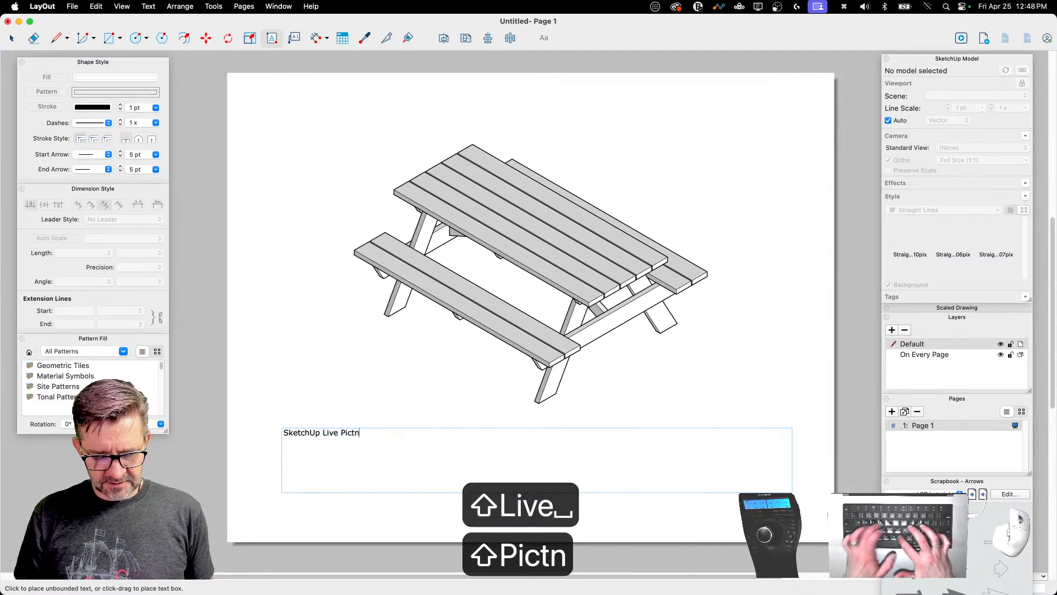
{"action": "type", "text": "ic Table "}
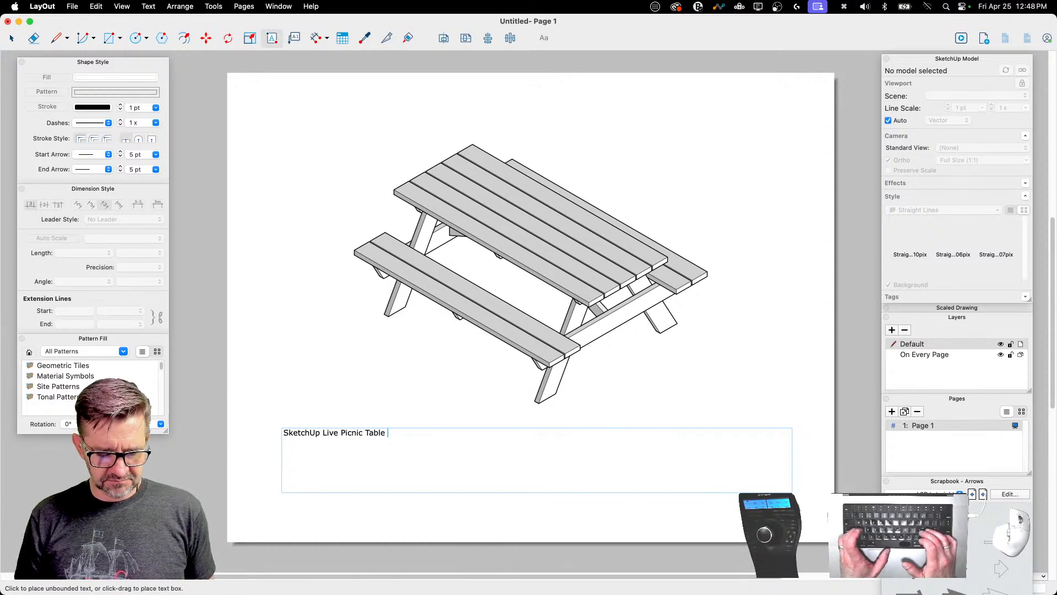
{"action": "type", "text": "Instru"}
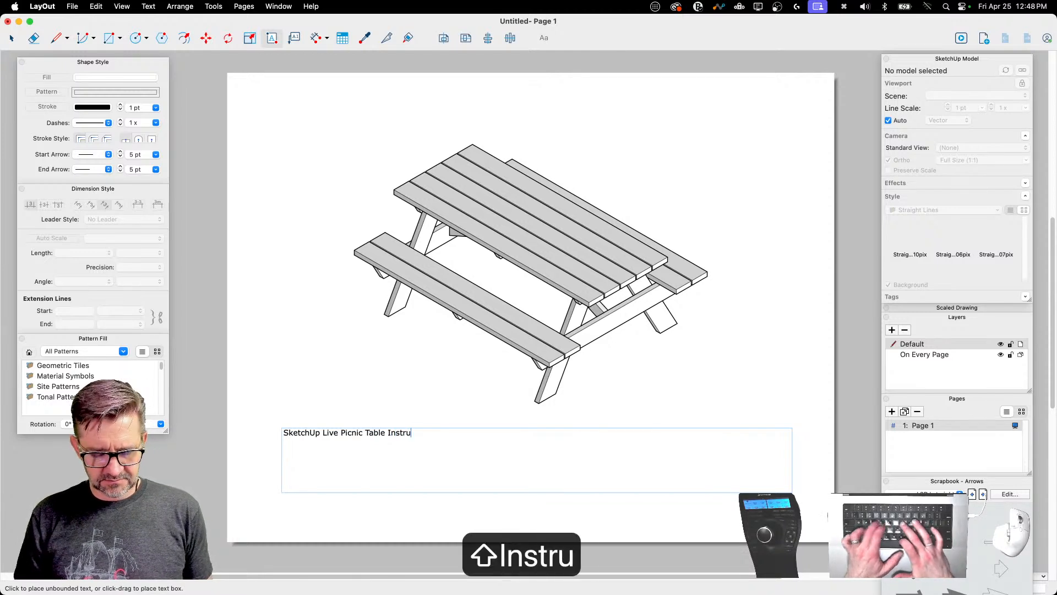
{"action": "type", "text": "ctions"}
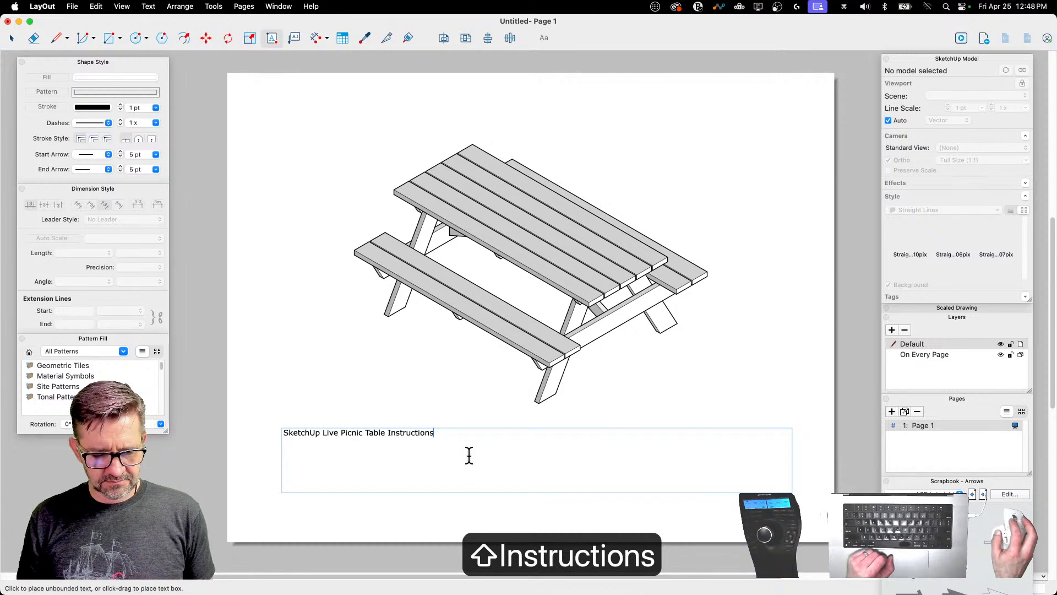
{"action": "triple_click", "coordinate": [444, 436]}
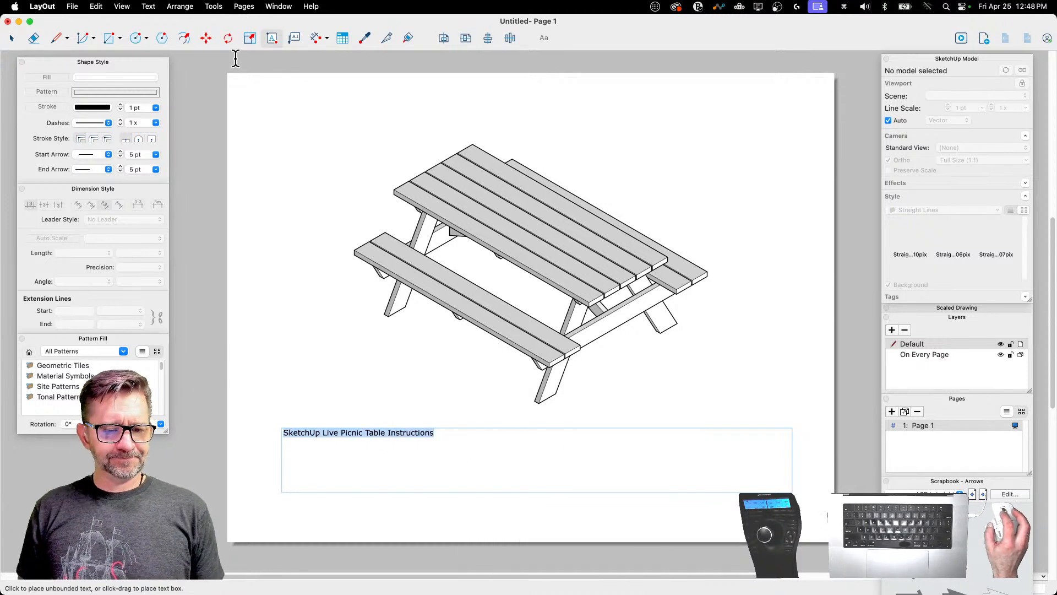
{"action": "left_click", "coordinate": [962, 481]}
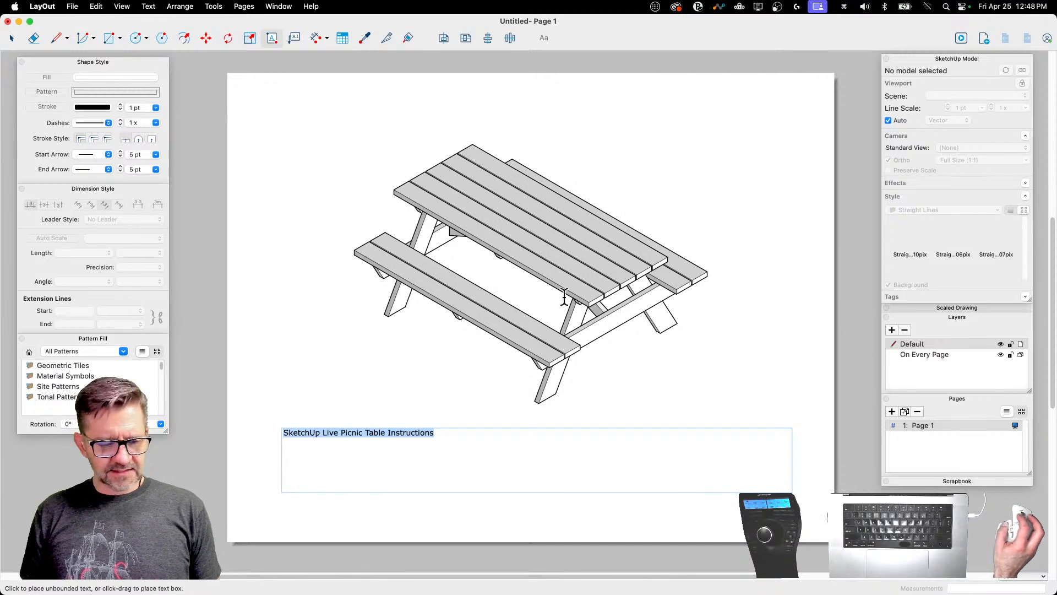
{"action": "left_click", "coordinate": [180, 6]}
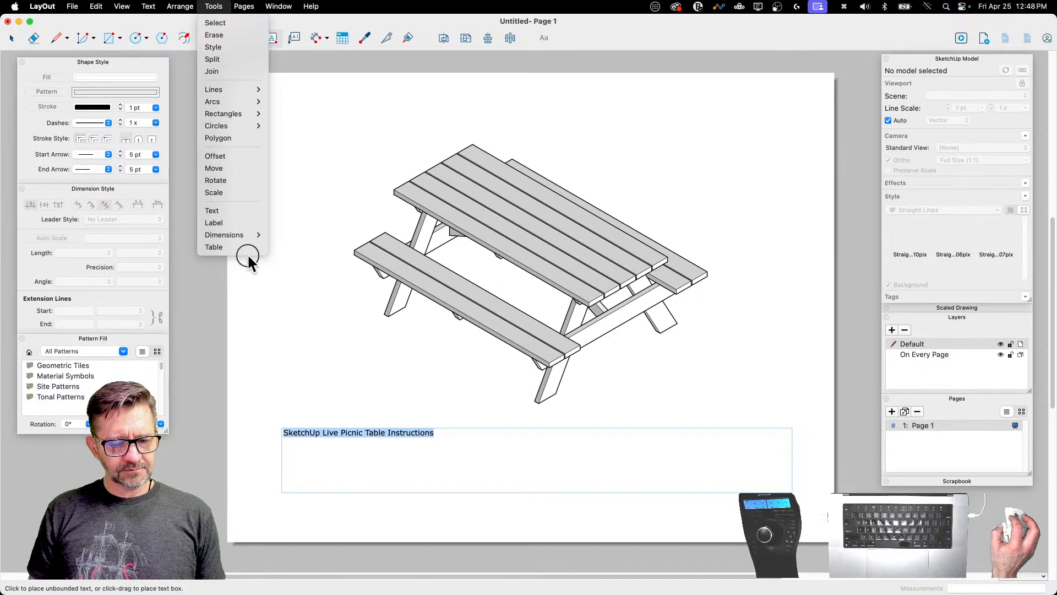
{"action": "left_click", "coordinate": [230, 210]}
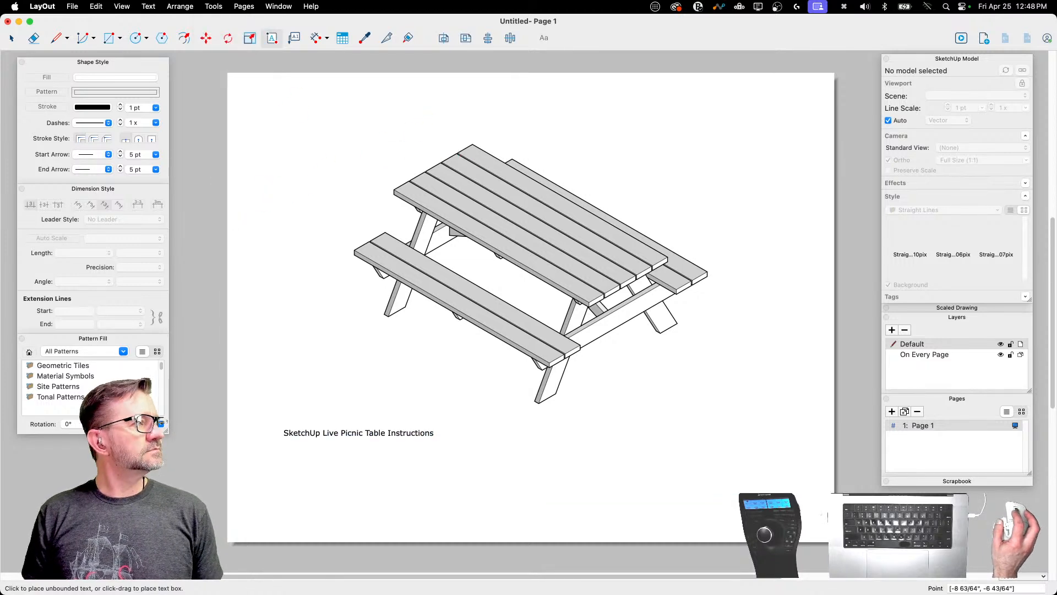
{"action": "left_click", "coordinate": [215, 7]}
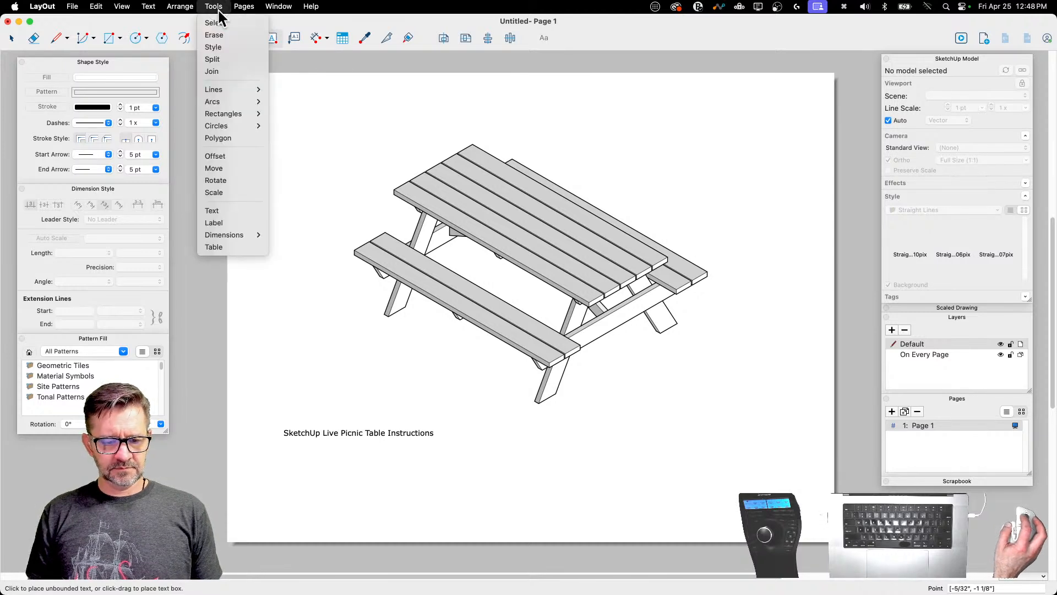
{"action": "left_click", "coordinate": [324, 434]}
Step: Select the entire title text for editing and open the font settings
{"action": "key", "text": "space"}
{"action": "left_click", "coordinate": [321, 435]}
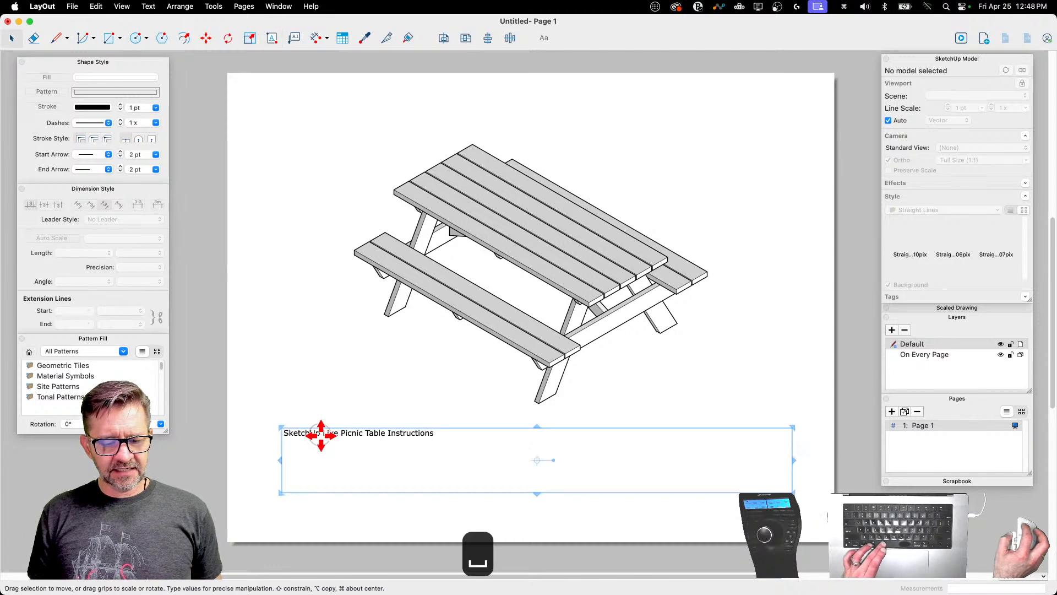
{"action": "left_click", "coordinate": [321, 435]}
{"action": "triple_click", "coordinate": [321, 435]}
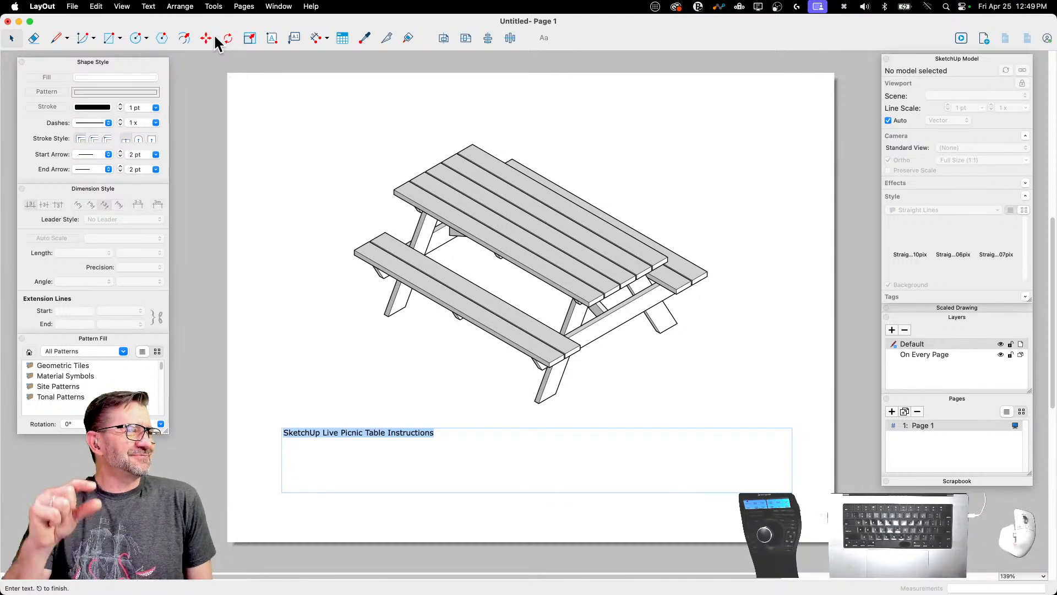
{"action": "left_click", "coordinate": [244, 6]}
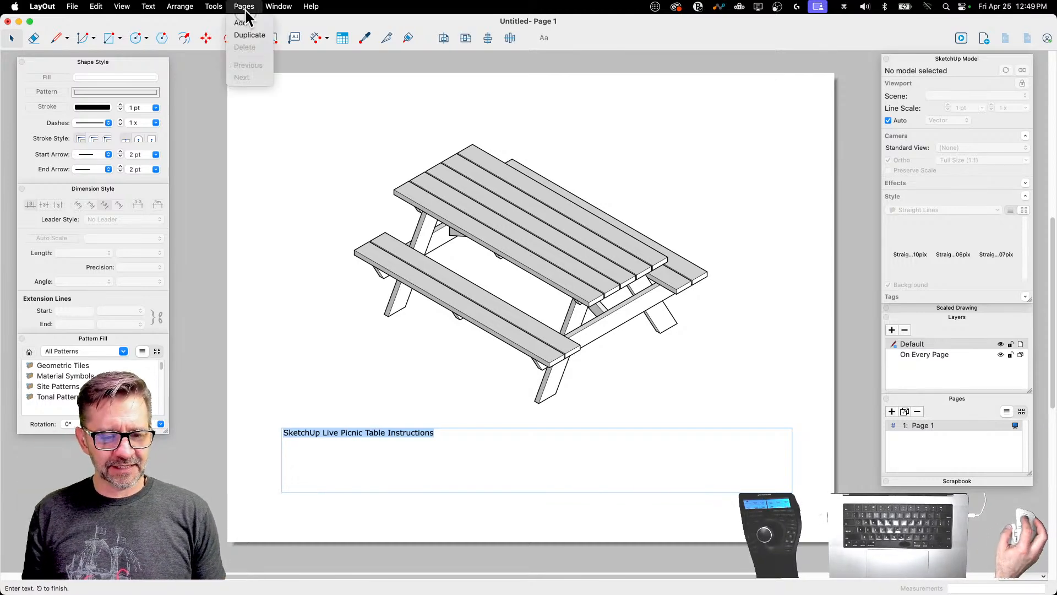
{"action": "mouse_move", "coordinate": [215, 16]}
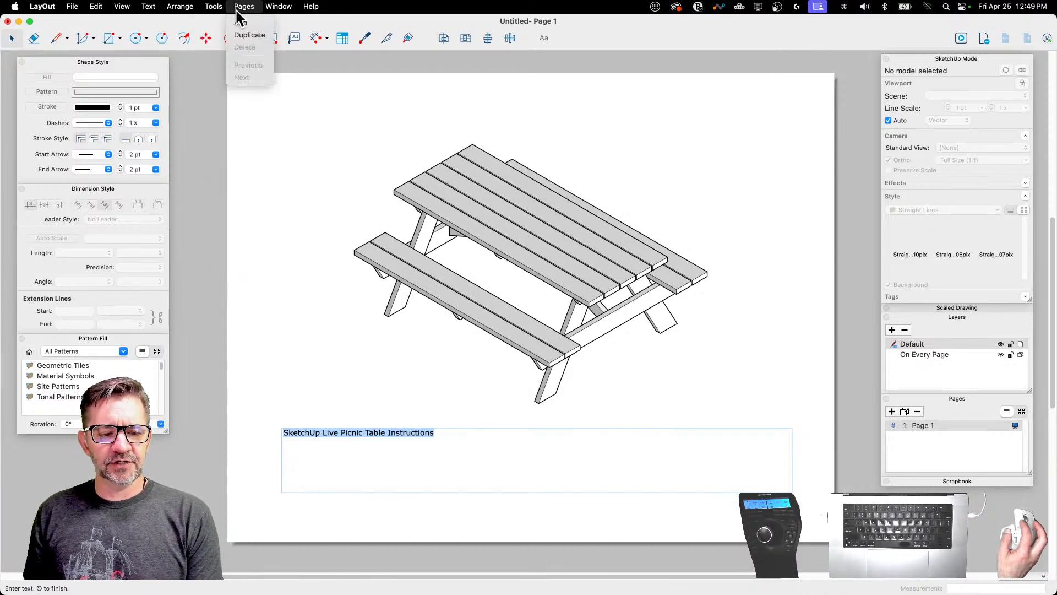
{"action": "mouse_move", "coordinate": [288, 8]}
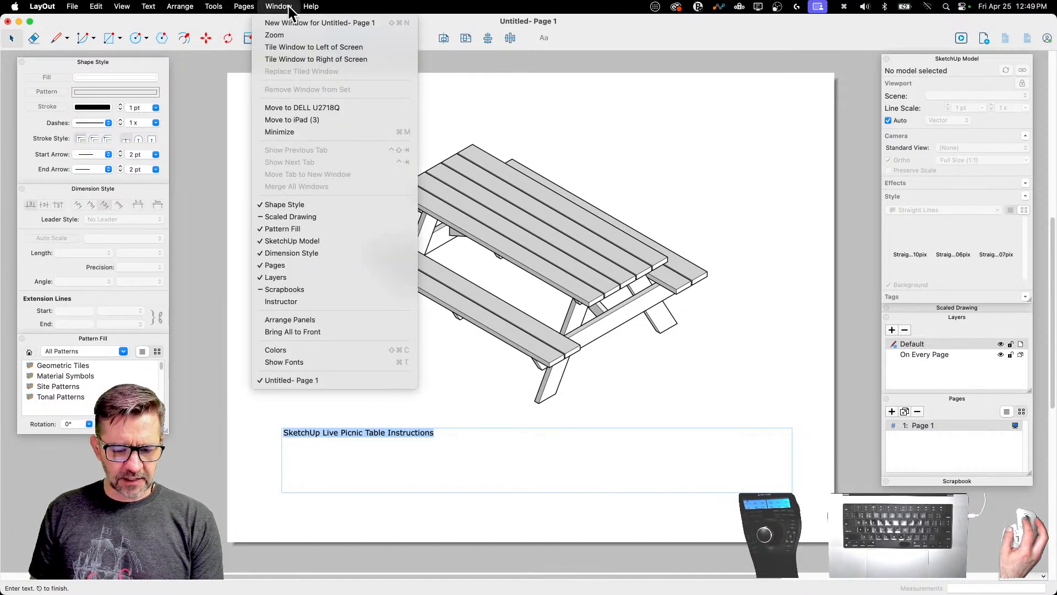
{"action": "left_click", "coordinate": [344, 359]}
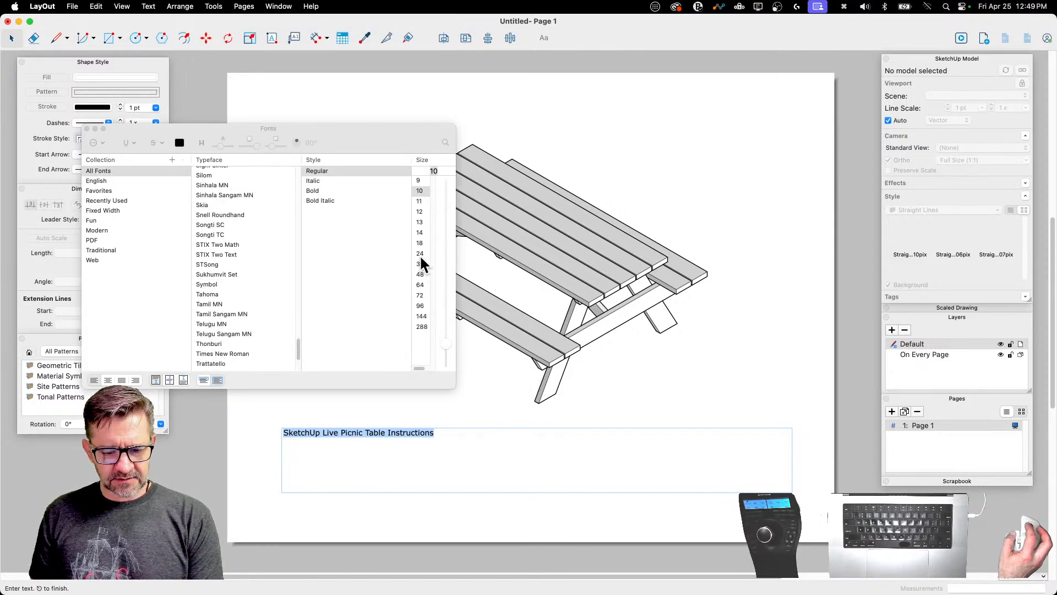
Step: Set the title's font size to 24 and center-align it within its text box
{"action": "left_click", "coordinate": [420, 253]}
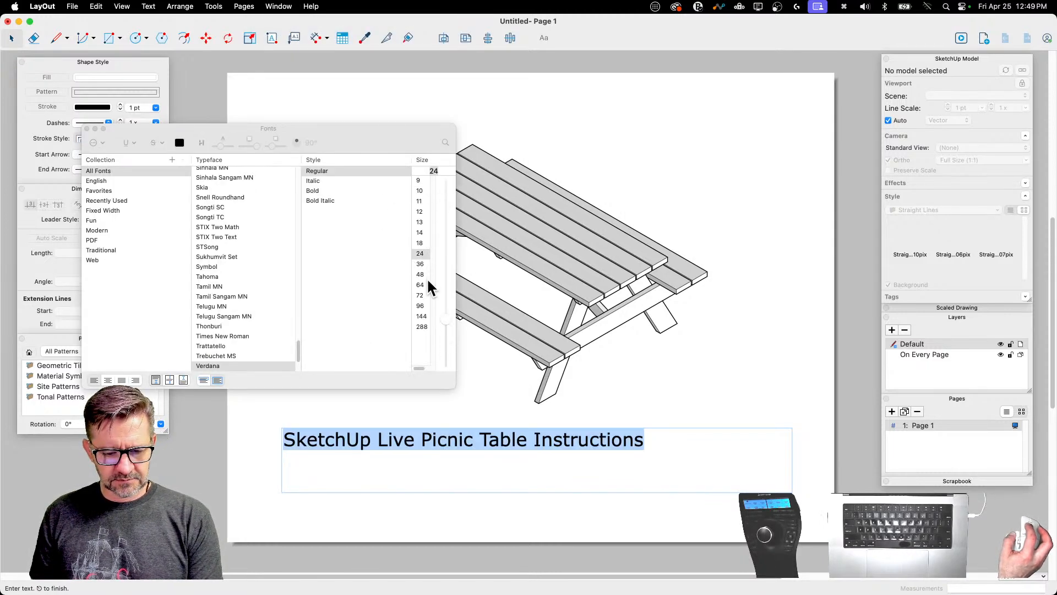
{"action": "left_click", "coordinate": [420, 264]}
{"action": "left_click", "coordinate": [421, 255]}
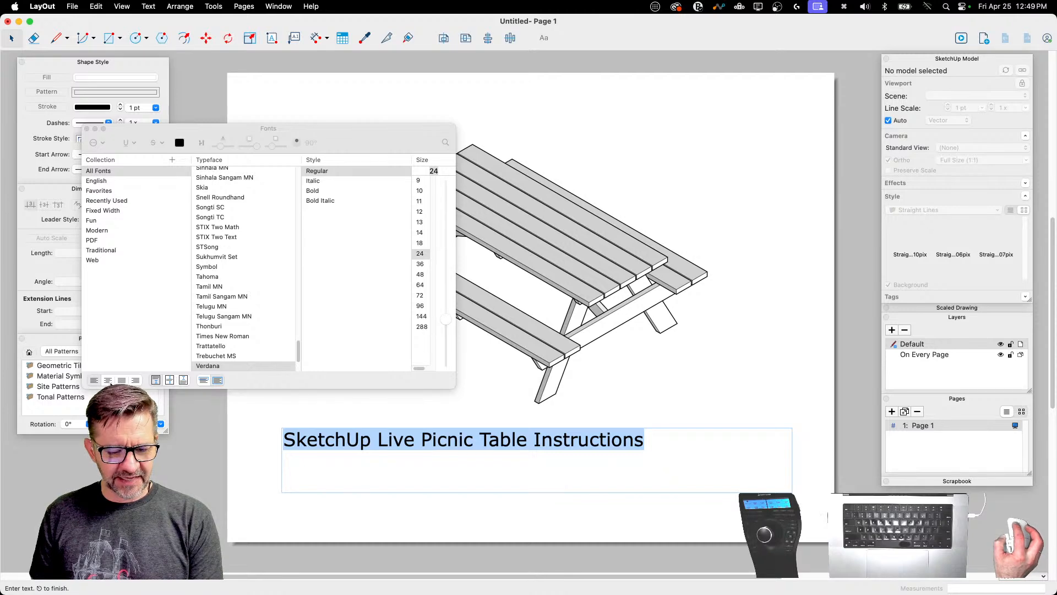
{"action": "left_click", "coordinate": [107, 380]}
{"action": "left_click", "coordinate": [163, 486]}
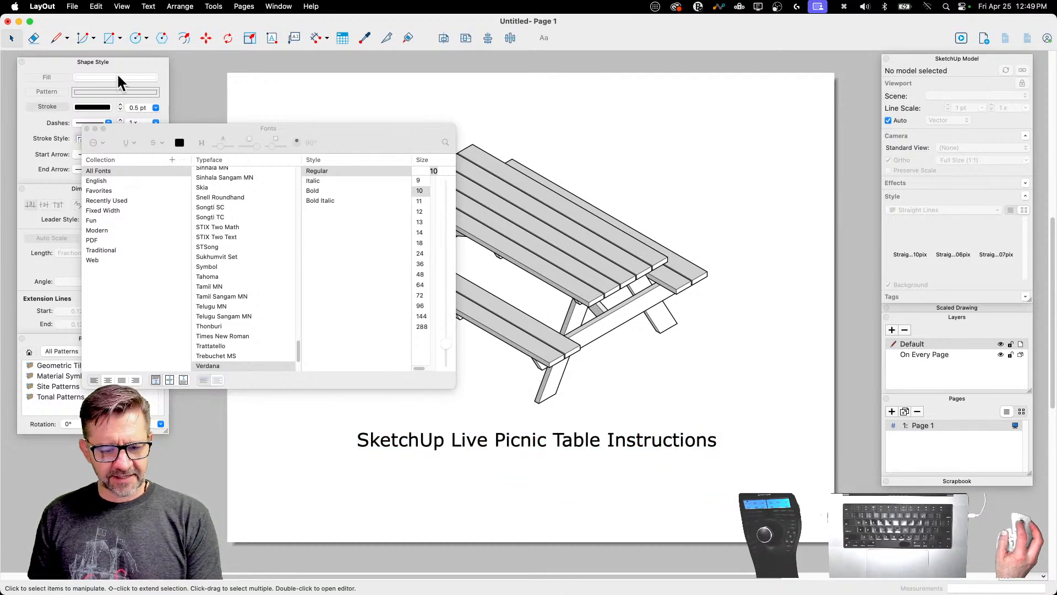
Step: Close the font settings and lower the upper edge of the title's text box so the title sits further below the picnic table
{"action": "left_click", "coordinate": [86, 128]}
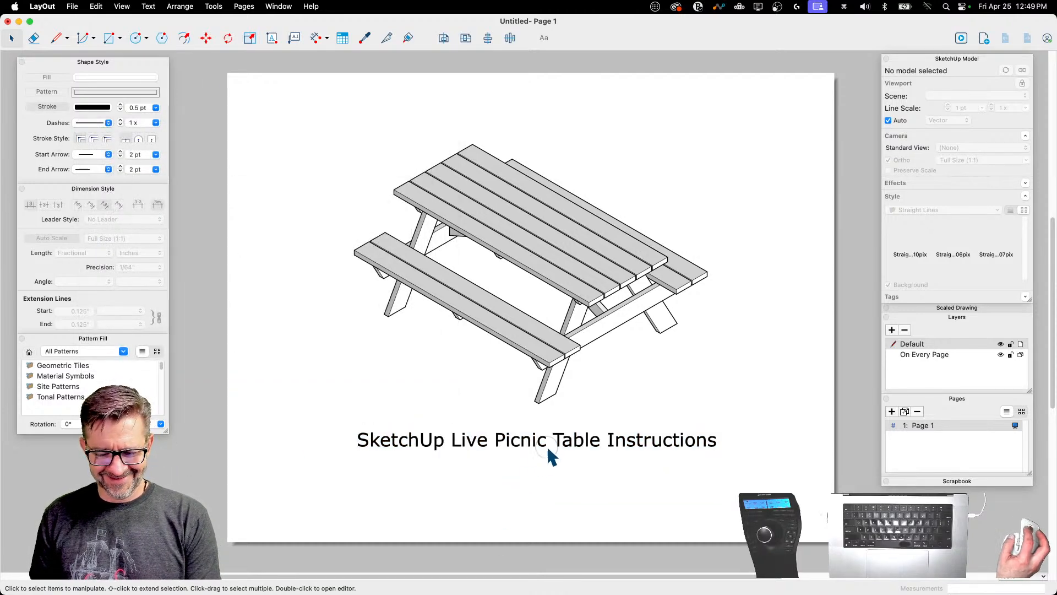
{"action": "left_click", "coordinate": [548, 447]}
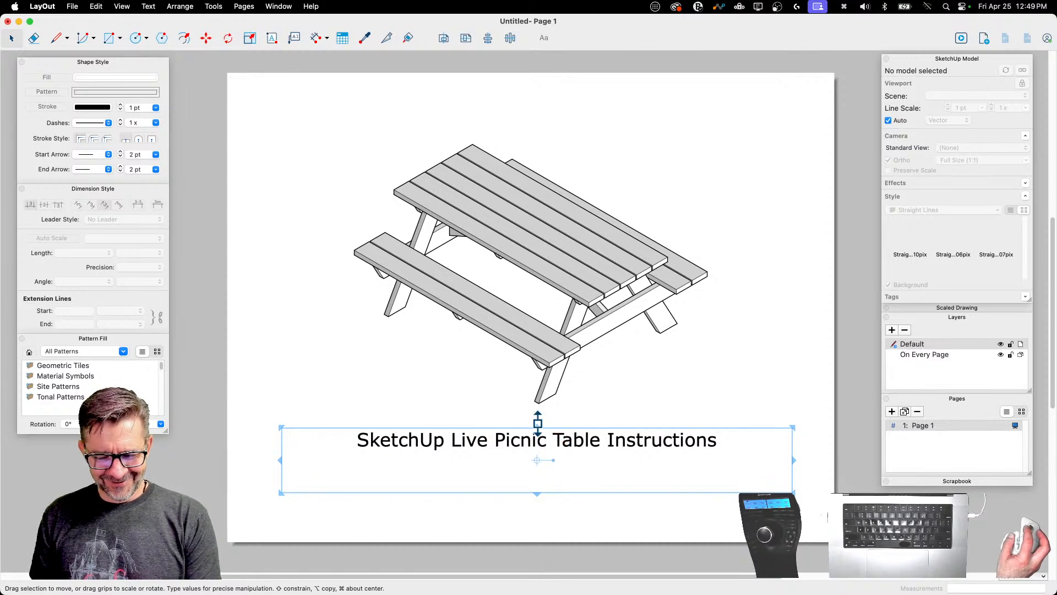
{"action": "left_click_drag", "start_coordinate": [538, 423], "coordinate": [538, 445]}
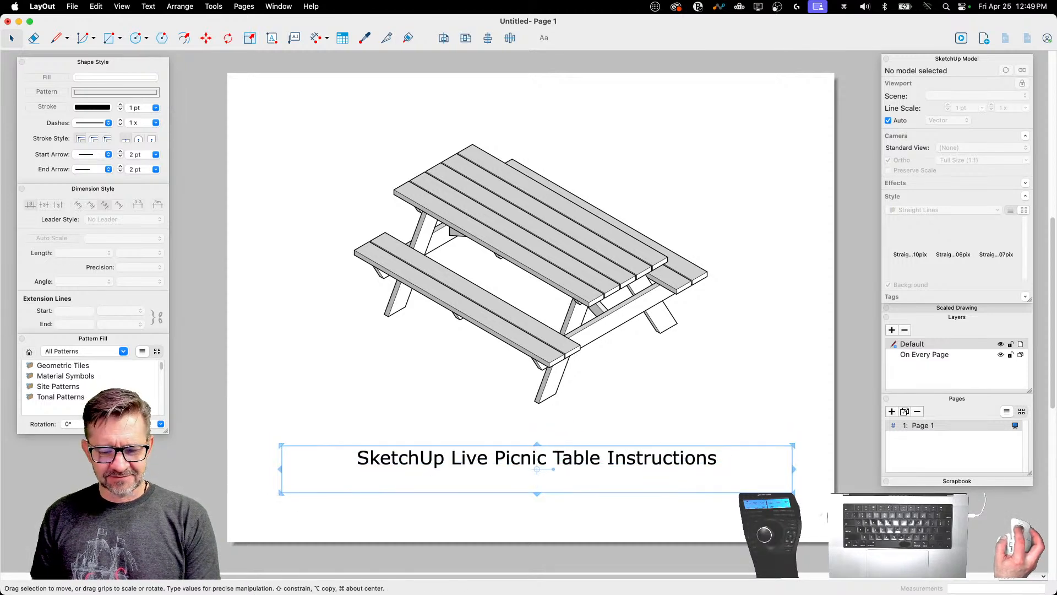
{"action": "left_click", "coordinate": [828, 514]}
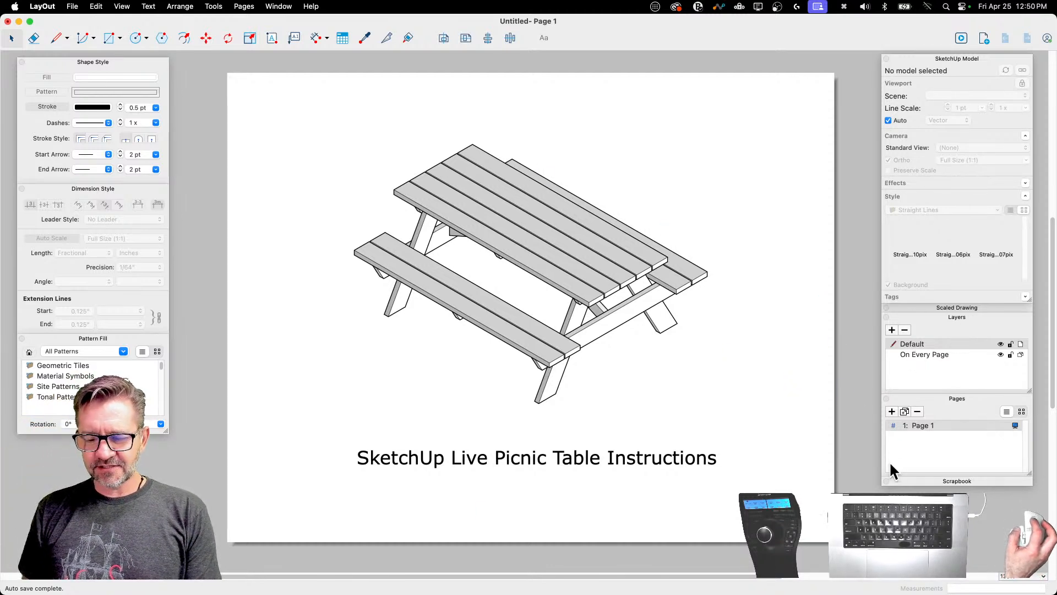
Step: Add a second page to the document and create two new layers named Models and Text
{"action": "left_click", "coordinate": [891, 411]}
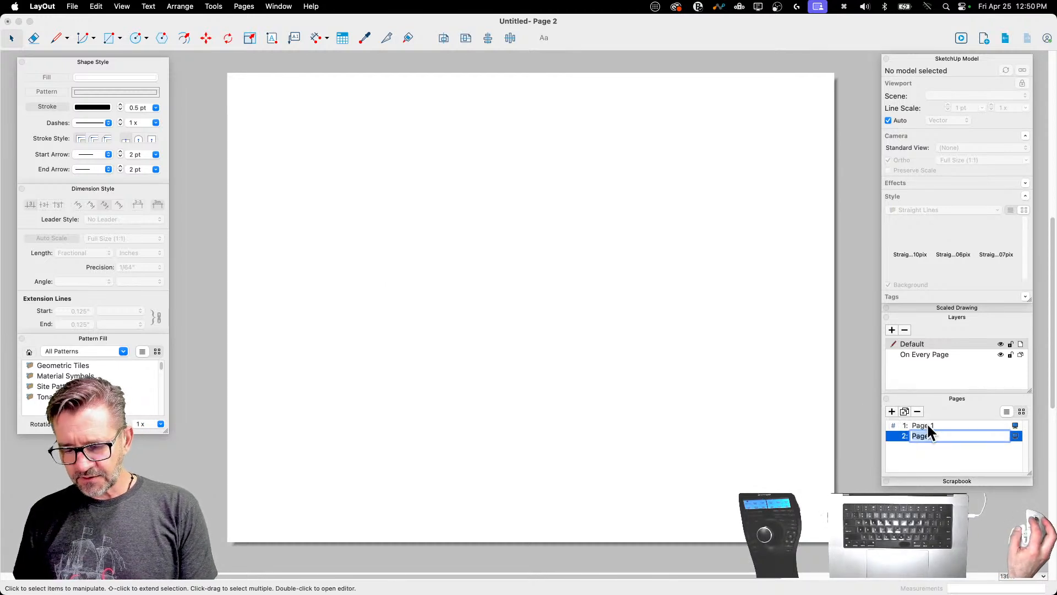
{"action": "left_click", "coordinate": [918, 450]}
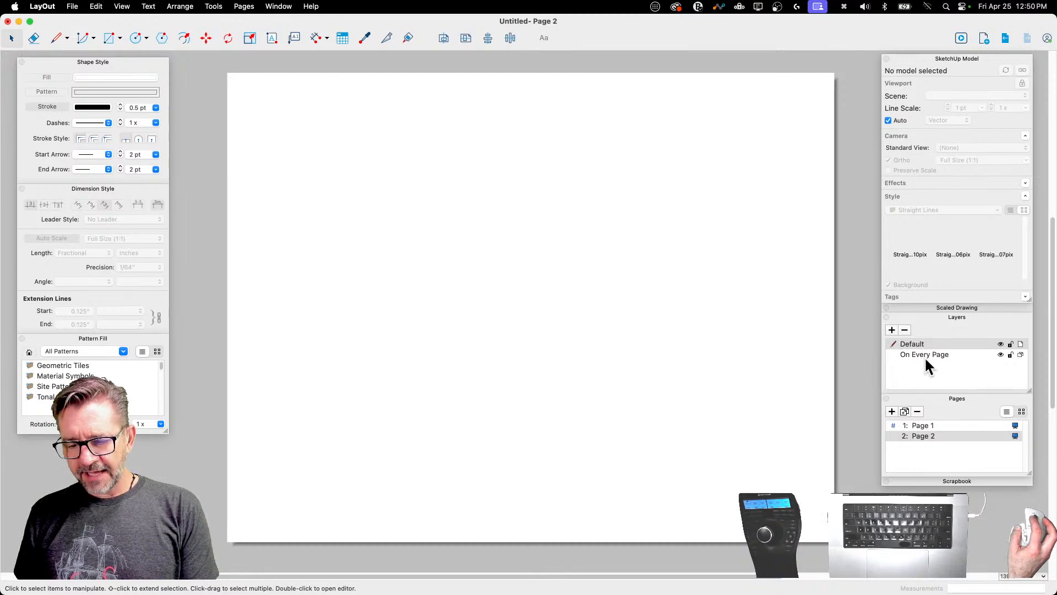
{"action": "left_click", "coordinate": [892, 329]}
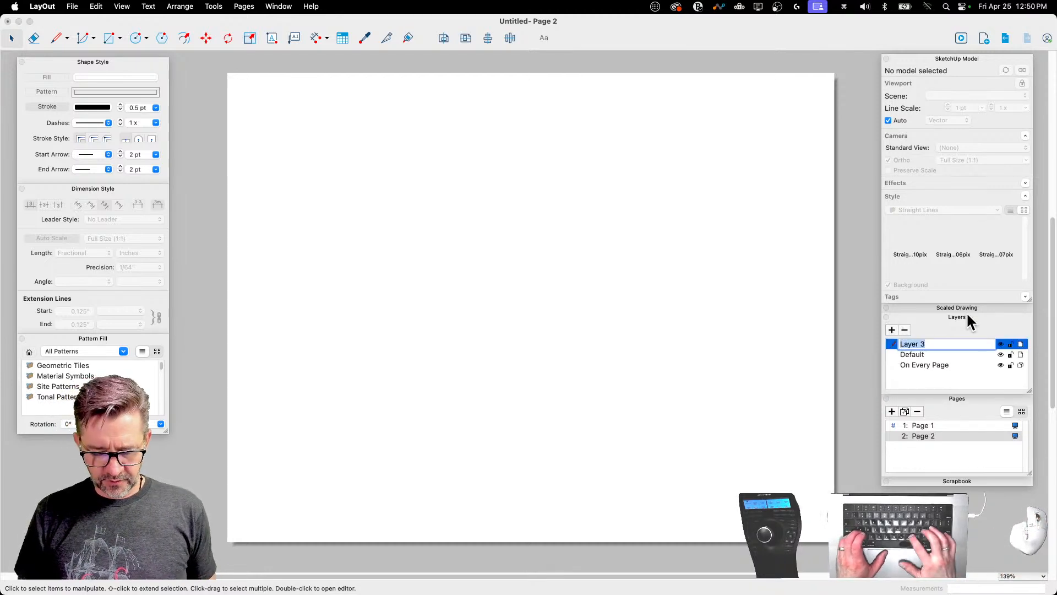
{"action": "type", "text": "Models"}
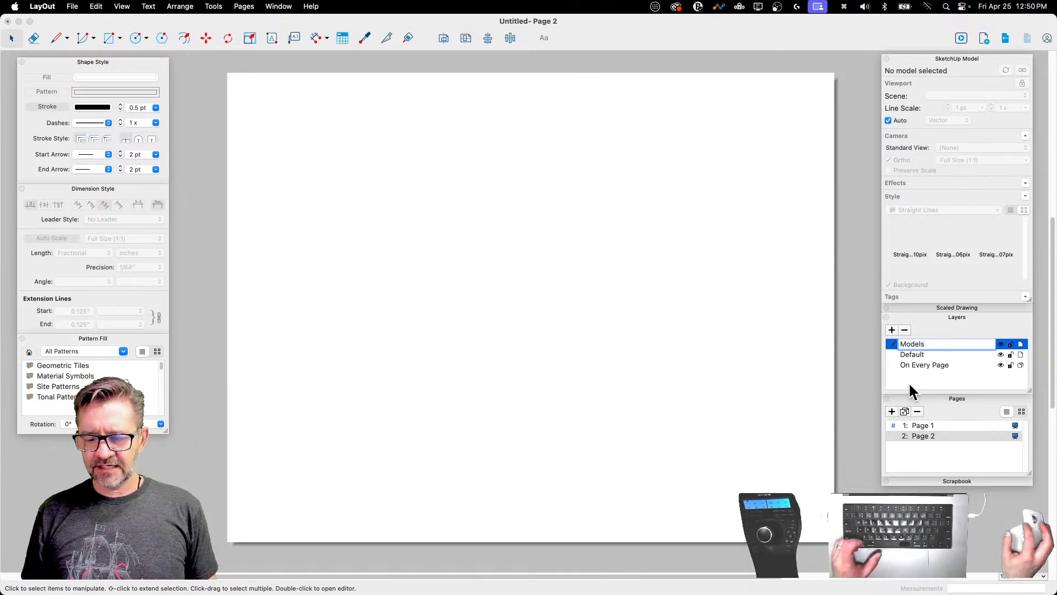
{"action": "key", "text": "Return"}
{"action": "left_click", "coordinate": [892, 330]}
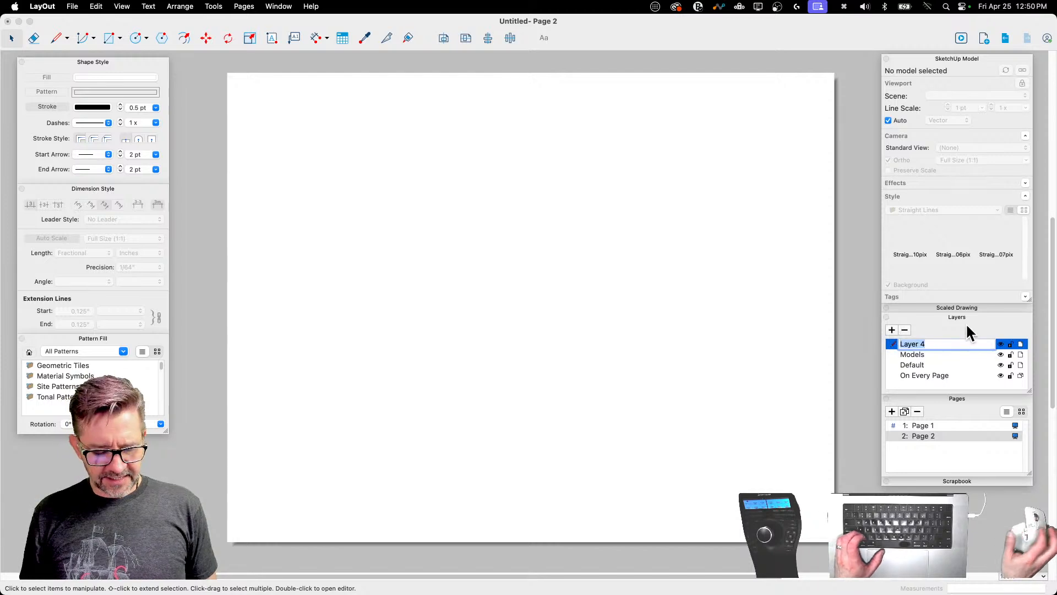
{"action": "type", "text": "Text"}
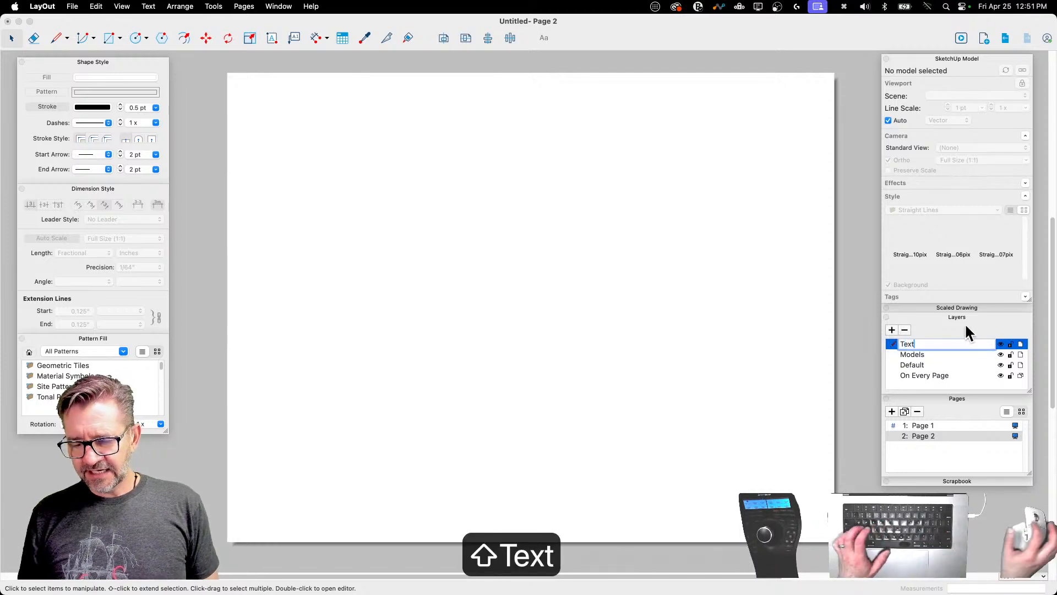
{"action": "left_click", "coordinate": [906, 381]}
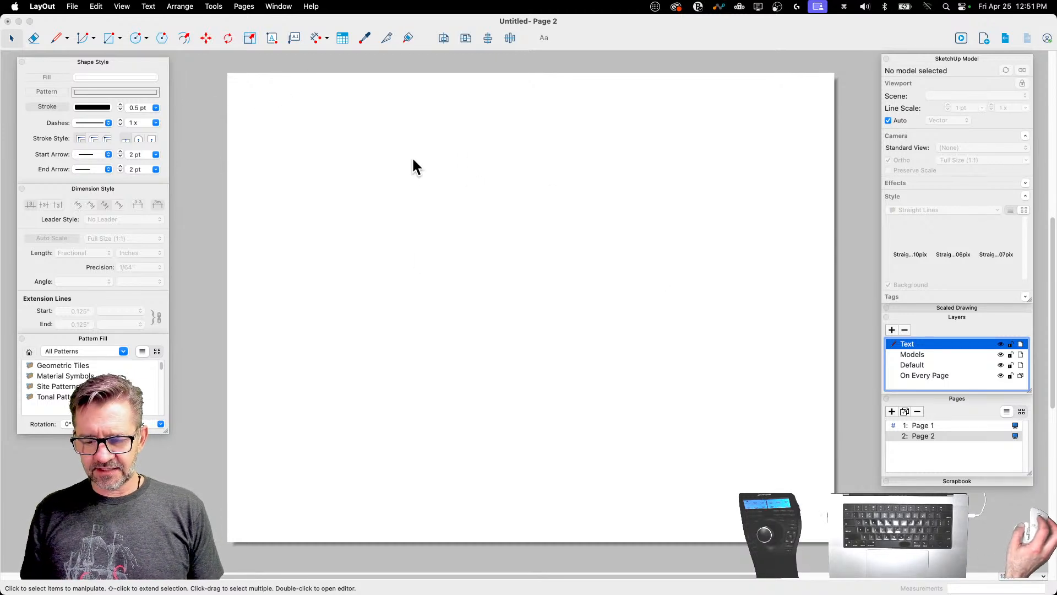
Step: Add a text box reading "Cutting Sheet" in the upper-left corner of page 2, on the Text layer
{"action": "left_click", "coordinate": [272, 39]}
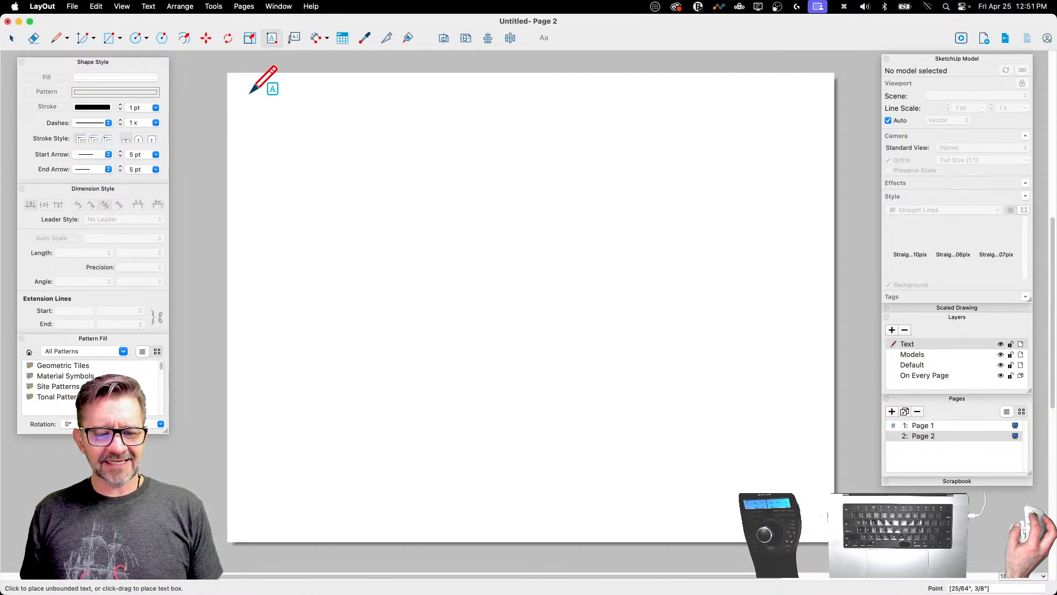
{"action": "left_click_drag", "start_coordinate": [255, 100], "coordinate": [440, 128]}
{"action": "left_click_drag", "start_coordinate": [439, 127], "coordinate": [440, 127]}
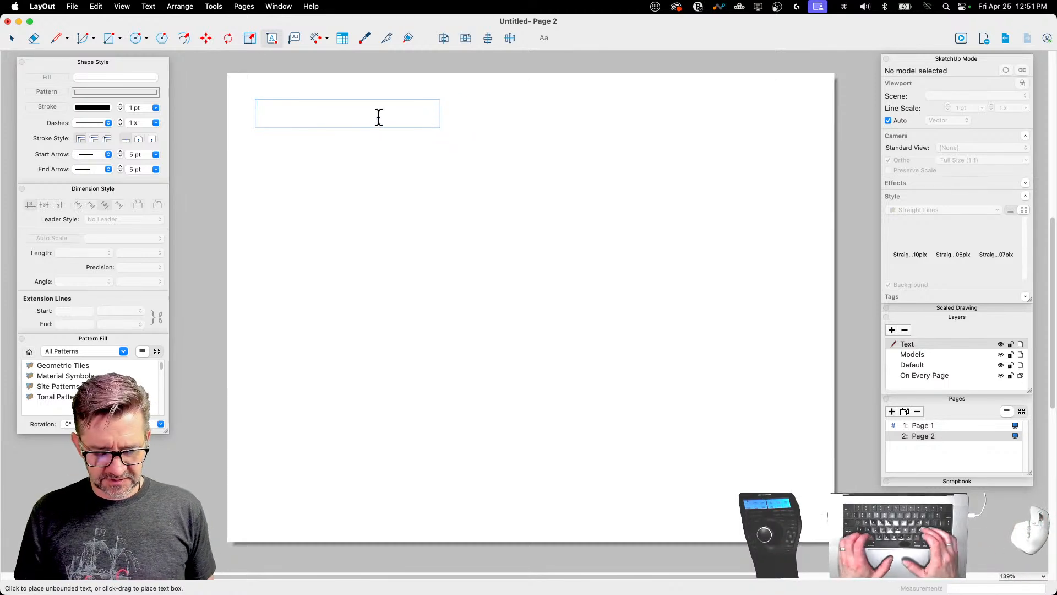
{"action": "type", "text": "Cutting "}
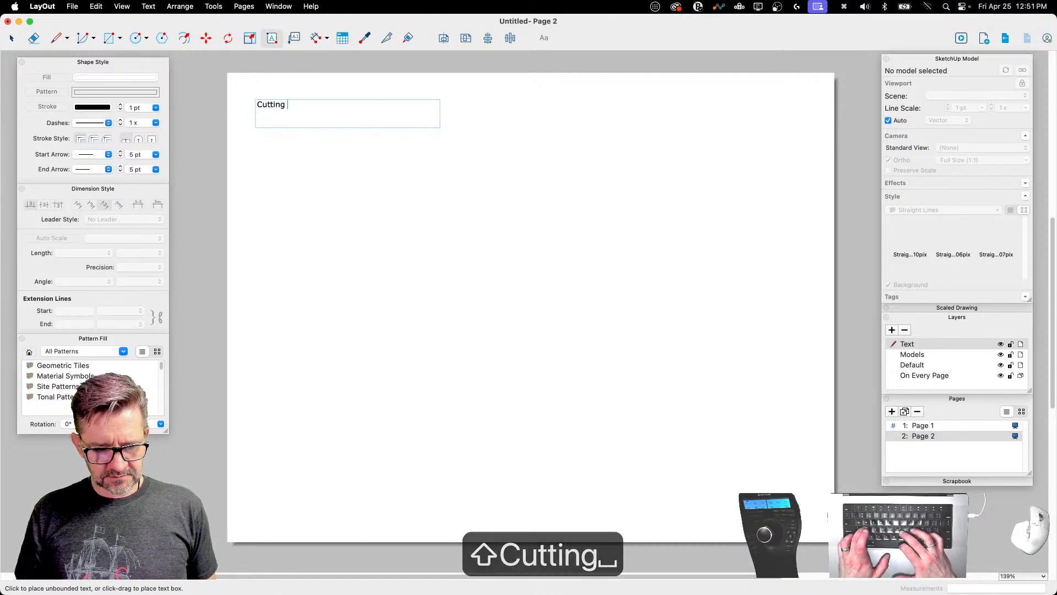
{"action": "type", "text": "Sheet"}
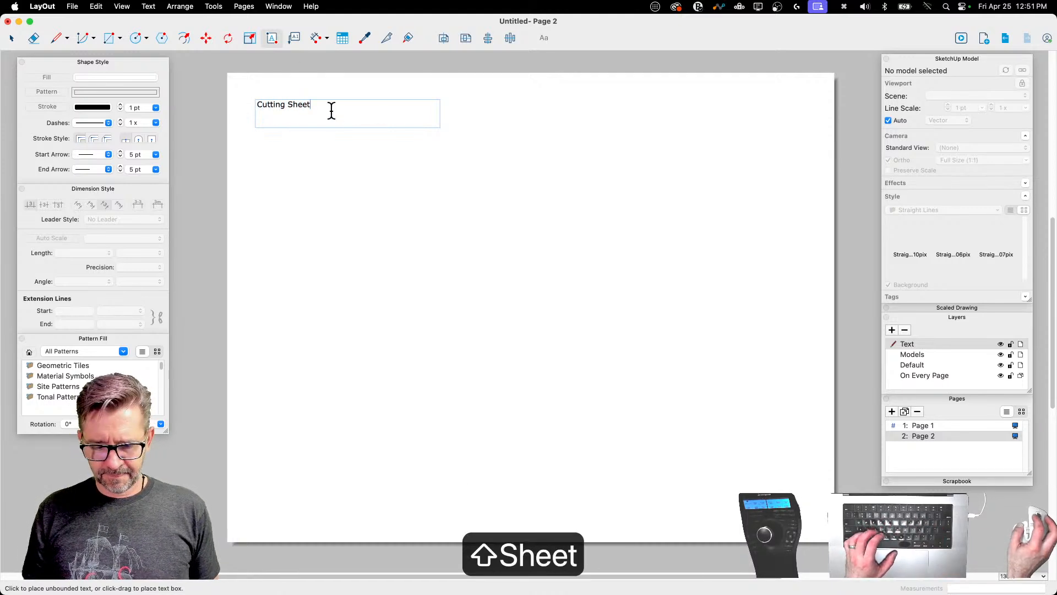
Step: Set the font size of the "Cutting Sheet" heading to 14 and finish editing the text
{"action": "left_click_drag", "start_coordinate": [328, 107], "coordinate": [260, 117]}
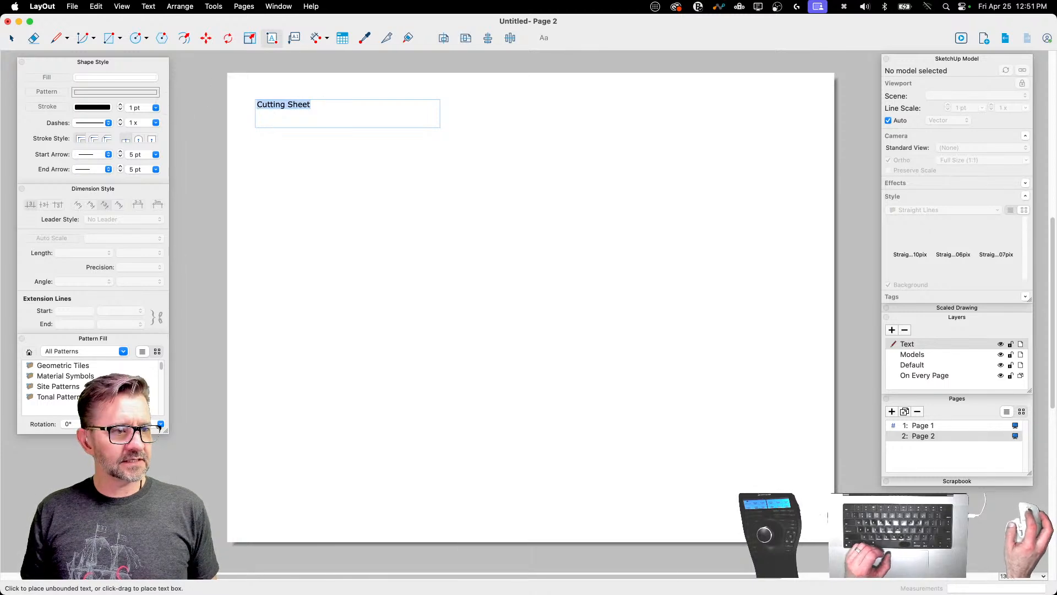
{"action": "left_click", "coordinate": [277, 7]}
{"action": "mouse_move", "coordinate": [247, 8]}
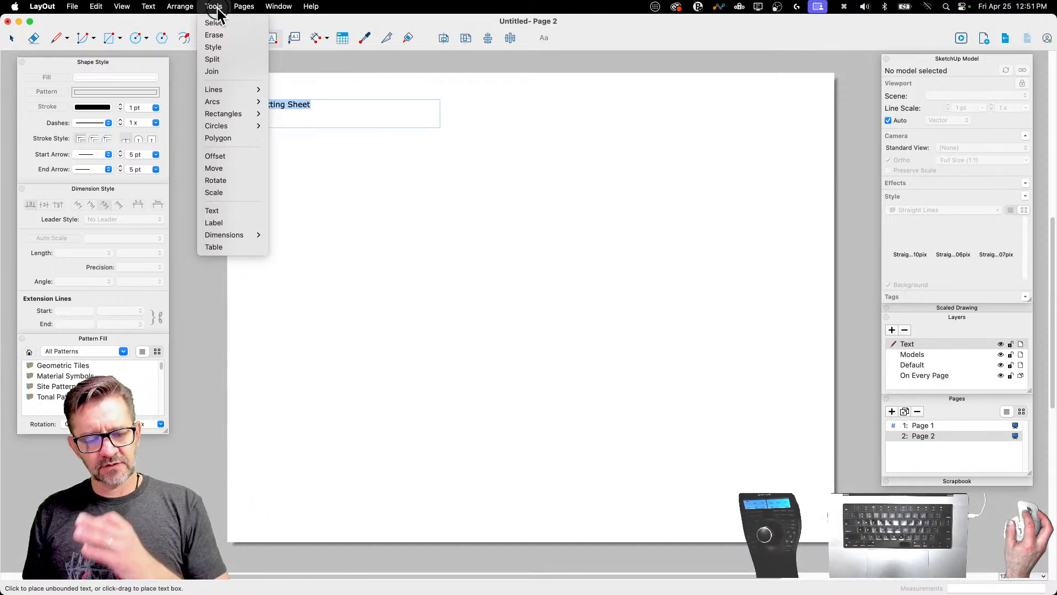
{"action": "mouse_move", "coordinate": [278, 7]}
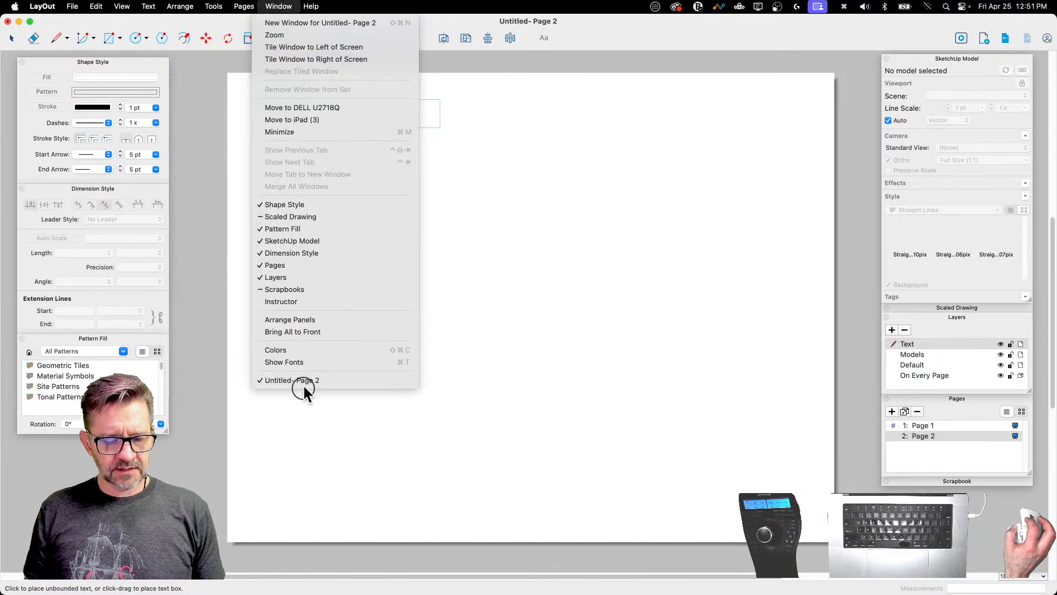
{"action": "left_click", "coordinate": [304, 363]}
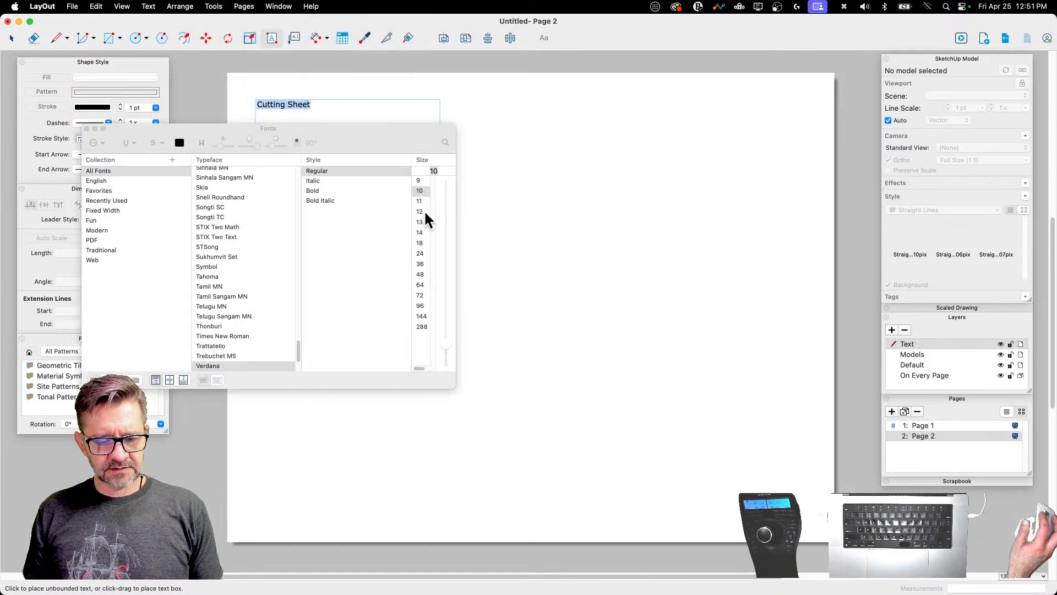
{"action": "left_click", "coordinate": [420, 233]}
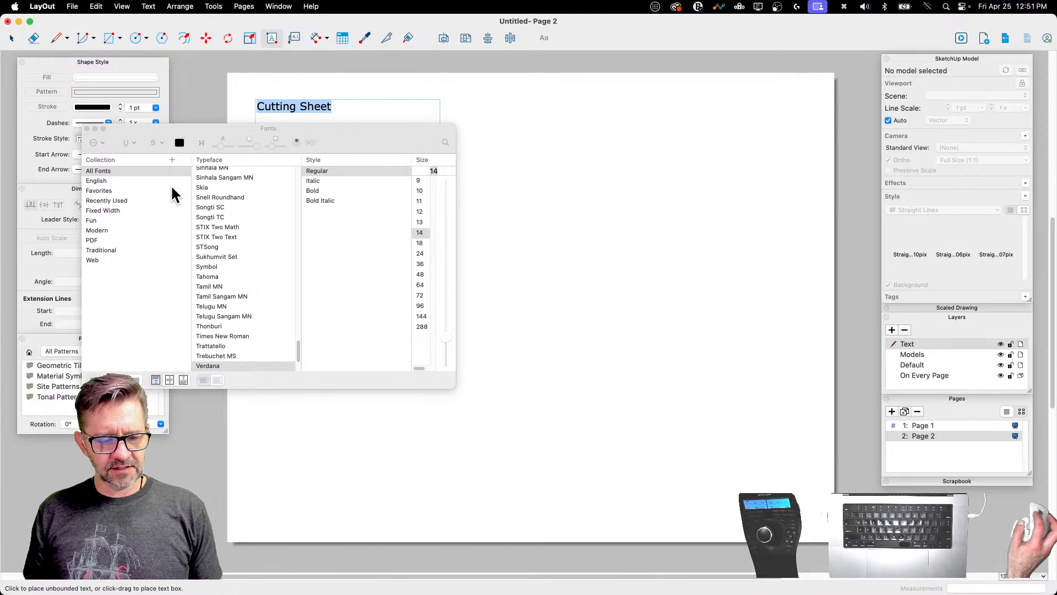
{"action": "left_click", "coordinate": [87, 129]}
{"action": "left_click", "coordinate": [219, 315]}
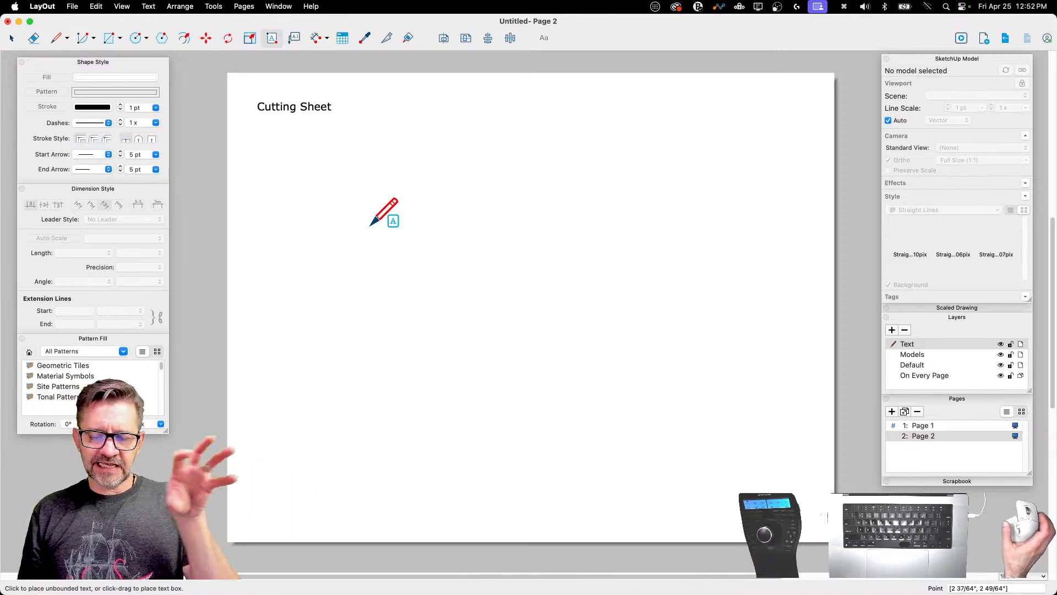
Step: Make Models the active layer and copy the picnic table viewport from page 1 onto page 2
{"action": "left_click", "coordinate": [923, 355]}
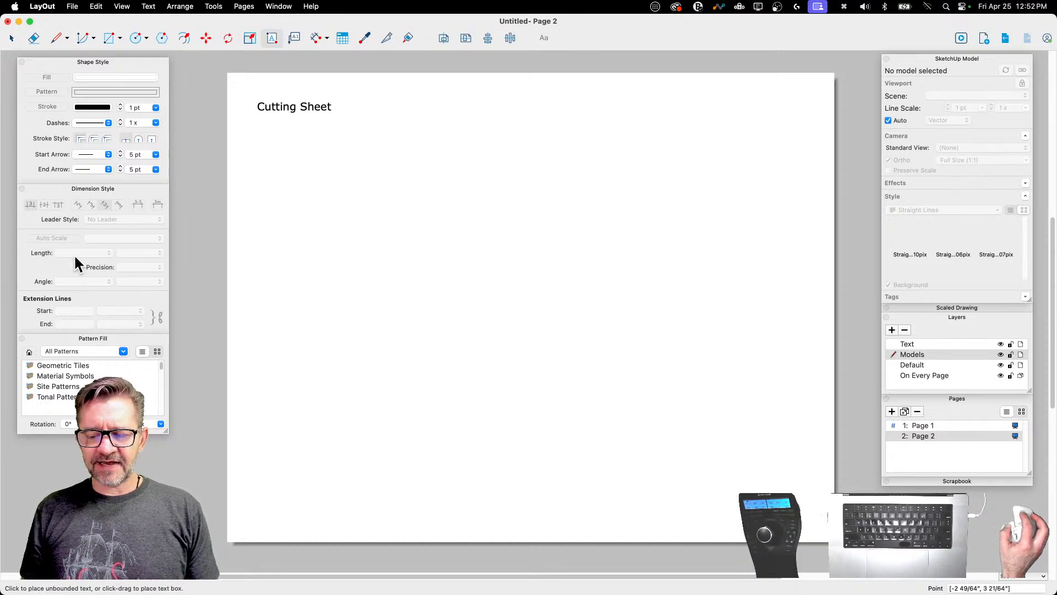
{"action": "left_click", "coordinate": [927, 425]}
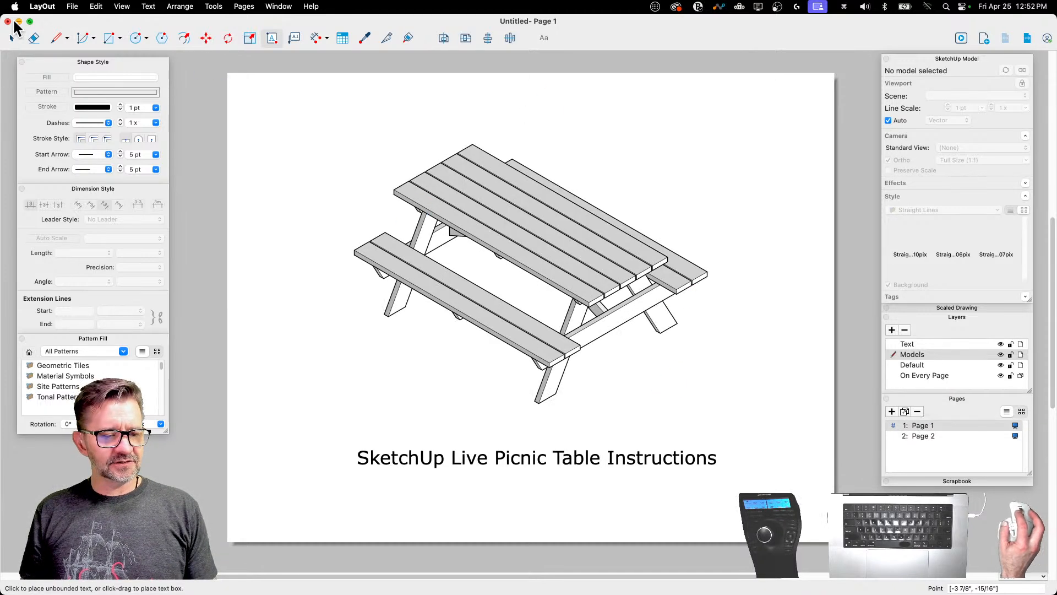
{"action": "left_click", "coordinate": [11, 38]}
{"action": "left_click", "coordinate": [565, 265]}
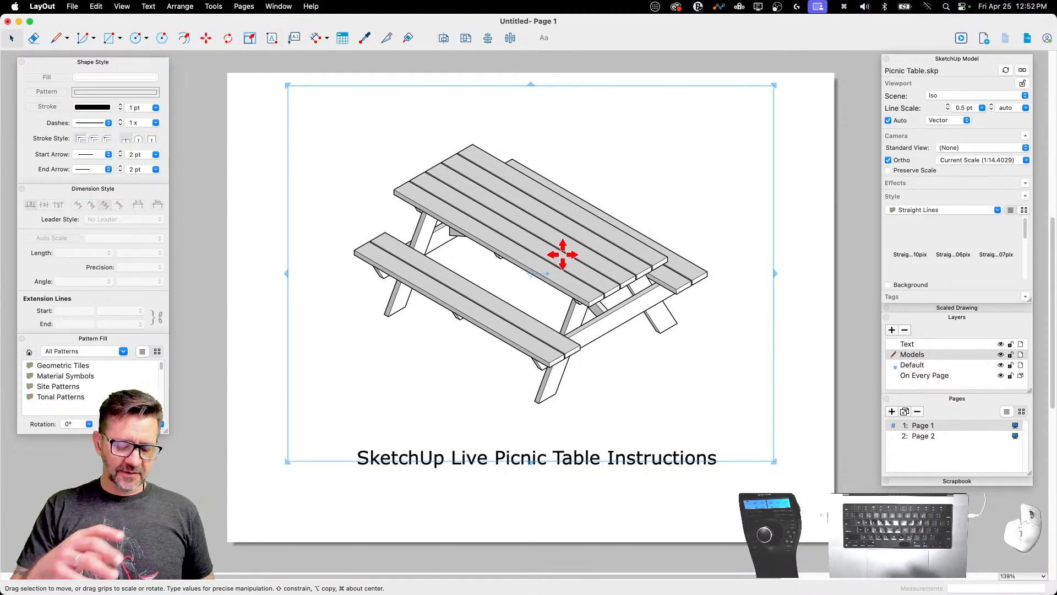
{"action": "key", "text": "super+c"}
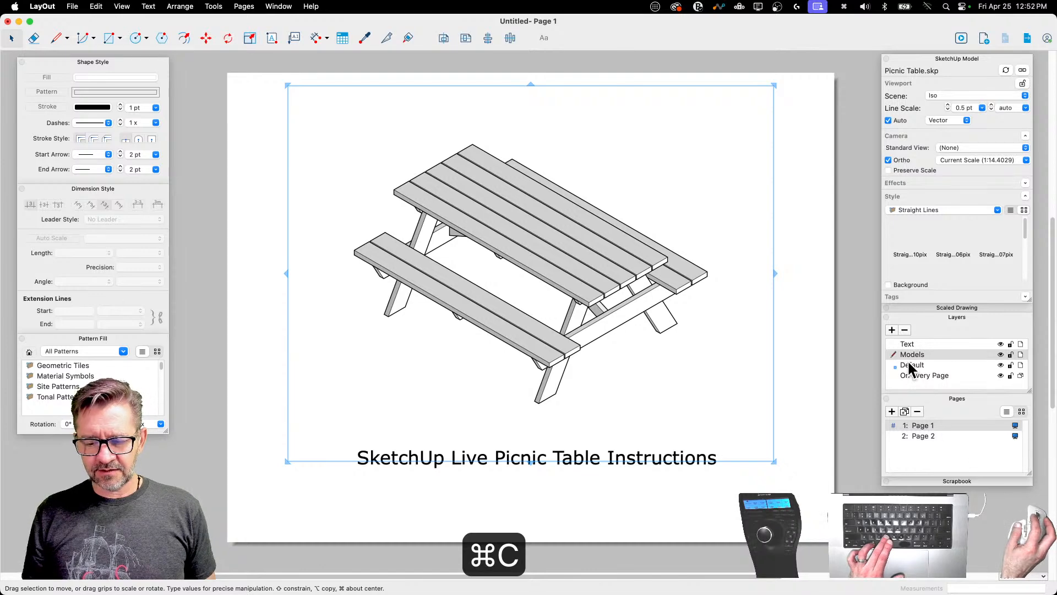
{"action": "left_click", "coordinate": [919, 436]}
{"action": "key", "text": "super+v"}
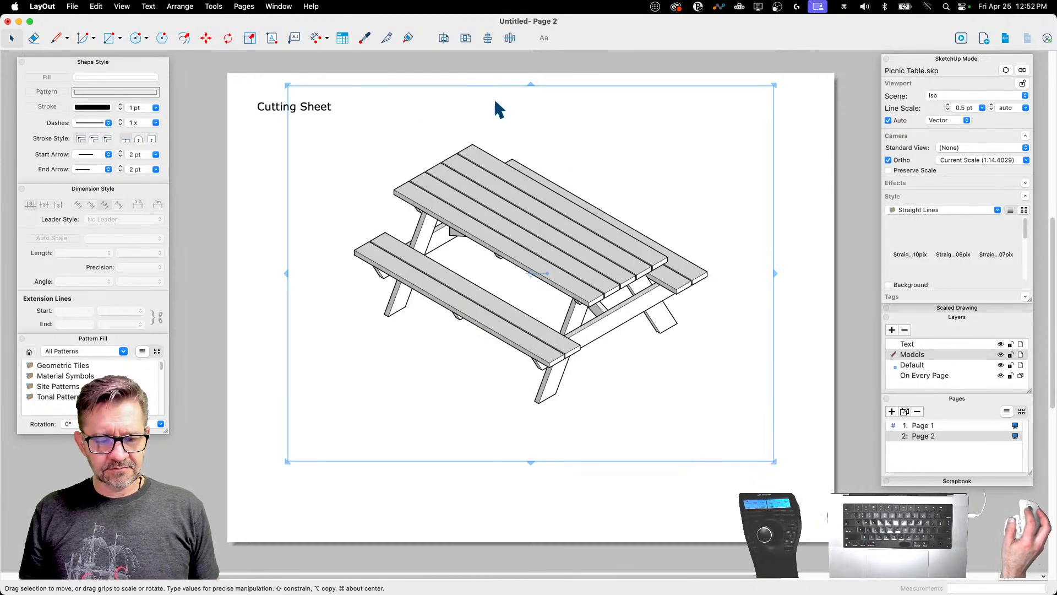
Step: Narrow the pasted viewport, align it under the "Cutting Sheet" heading, and stretch its height to nearly the bottom of the page
{"action": "left_click_drag", "start_coordinate": [532, 84], "coordinate": [525, 132]}
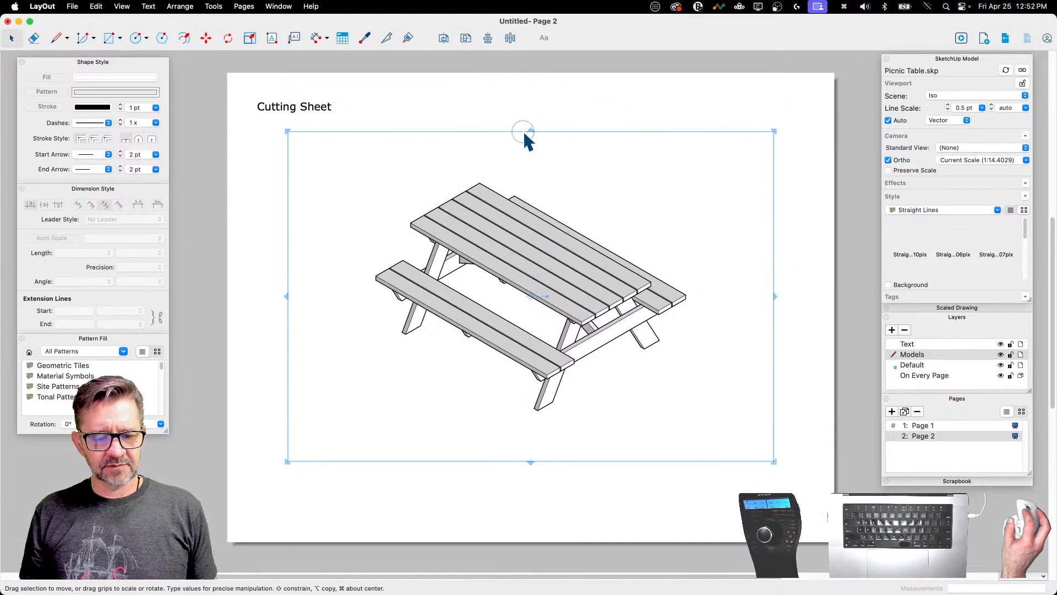
{"action": "left_click_drag", "start_coordinate": [775, 295], "coordinate": [714, 295]}
{"action": "left_click_drag", "start_coordinate": [562, 288], "coordinate": [523, 321]}
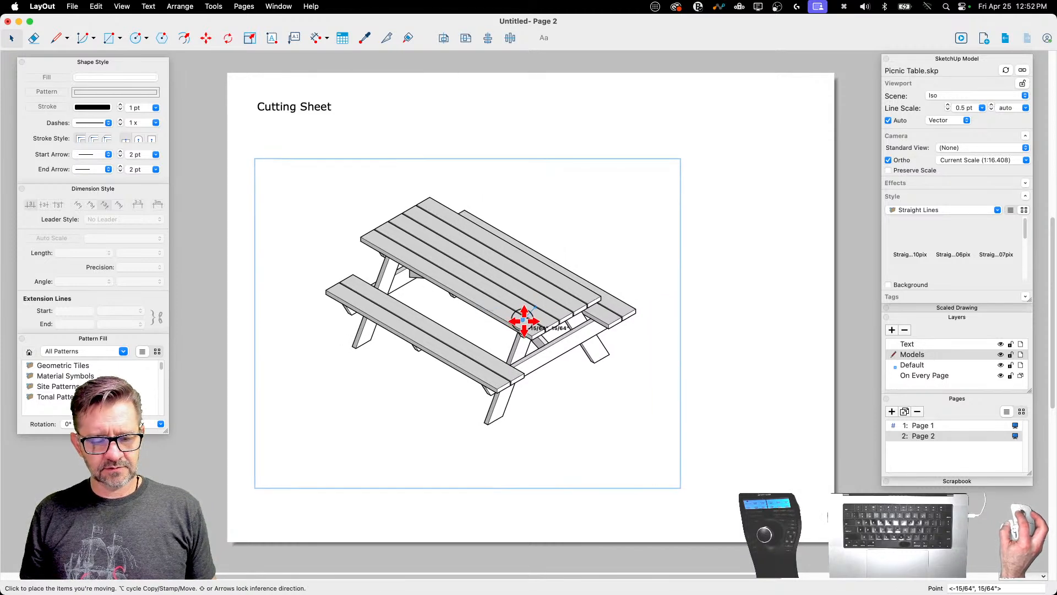
{"action": "left_click_drag", "start_coordinate": [468, 155], "coordinate": [466, 125]}
{"action": "left_click_drag", "start_coordinate": [468, 492], "coordinate": [469, 507]}
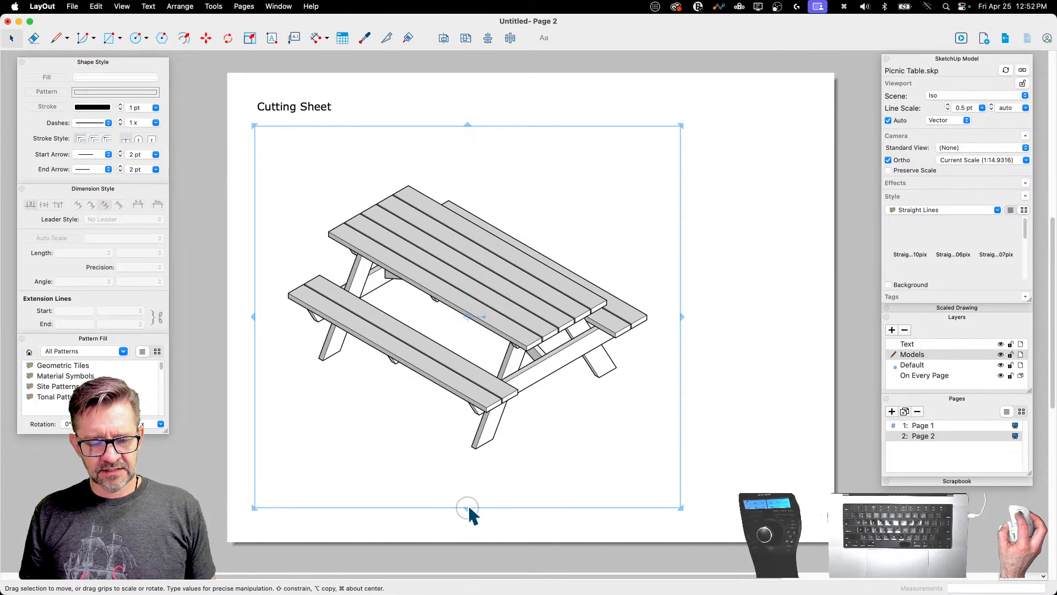
Step: Switch the page 2 viewport to the Cut Sheet scene and widen it slightly to the right to give all the boards room
{"action": "left_click", "coordinate": [1023, 102]}
{"action": "left_click", "coordinate": [965, 36]}
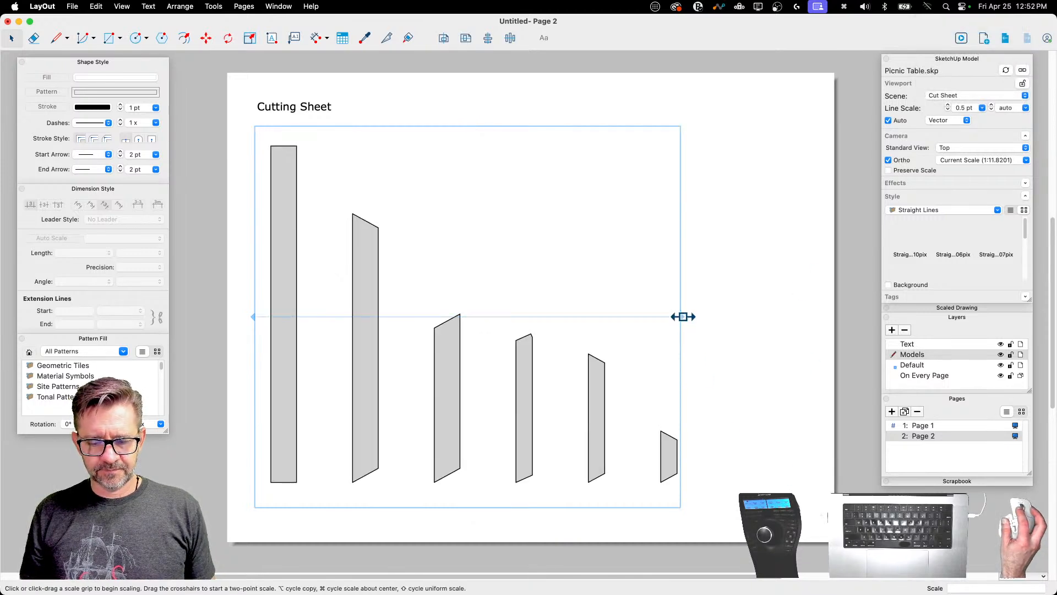
{"action": "left_click_drag", "start_coordinate": [681, 317], "coordinate": [704, 318]}
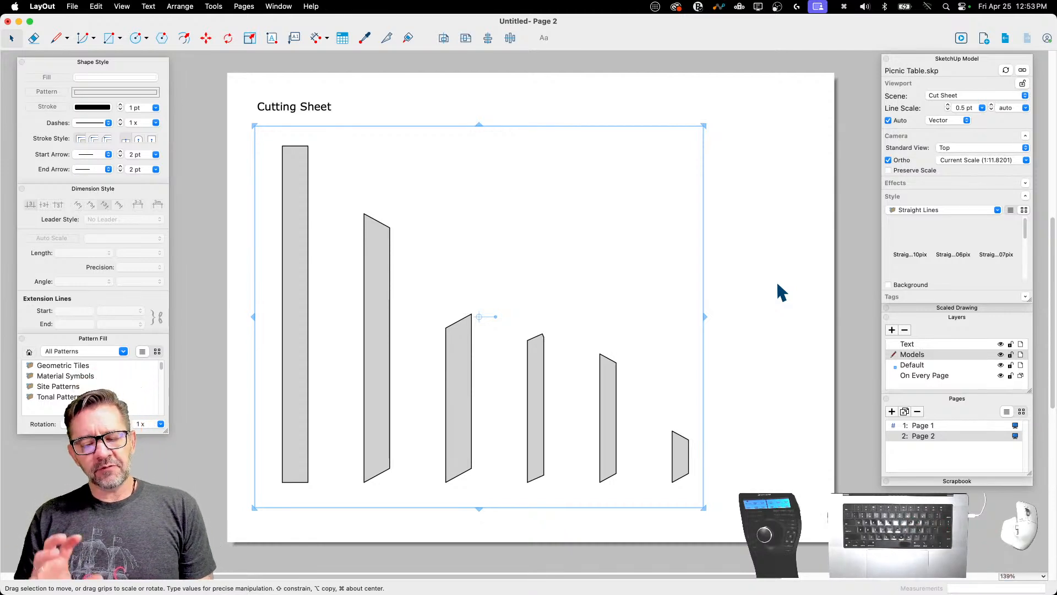
Step: Set the cut sheet viewport's scale to 1" = 1'-0" (1:12)
{"action": "left_click", "coordinate": [1022, 164]}
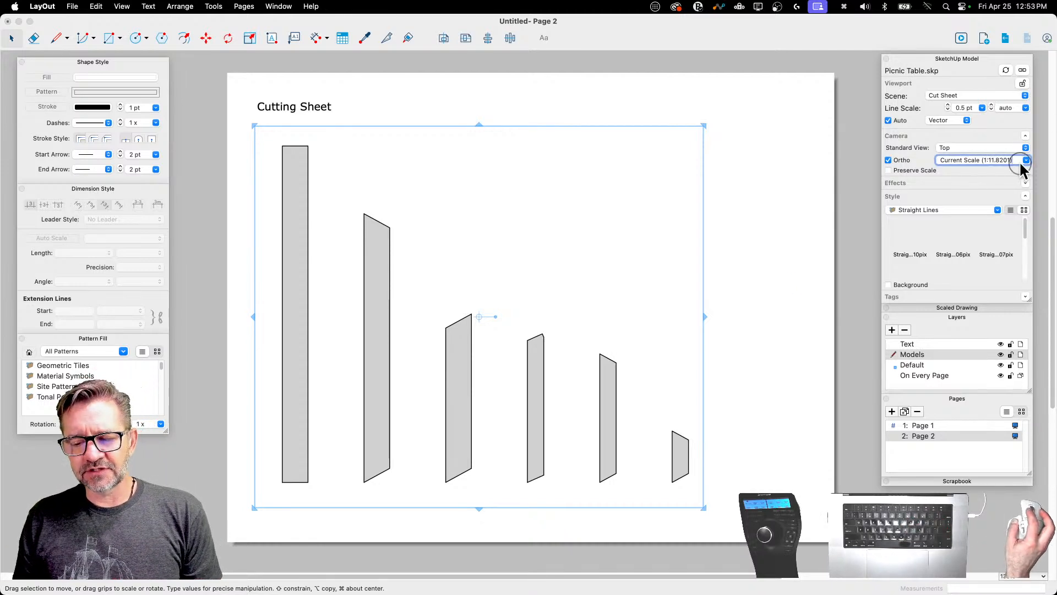
{"action": "left_click", "coordinate": [1026, 161]}
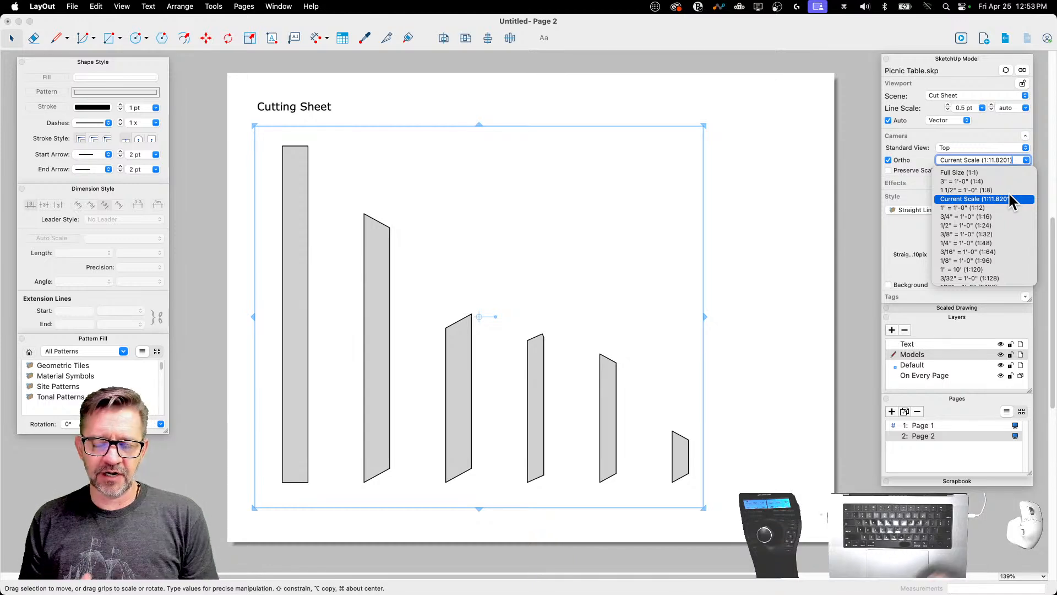
{"action": "left_click", "coordinate": [974, 208]}
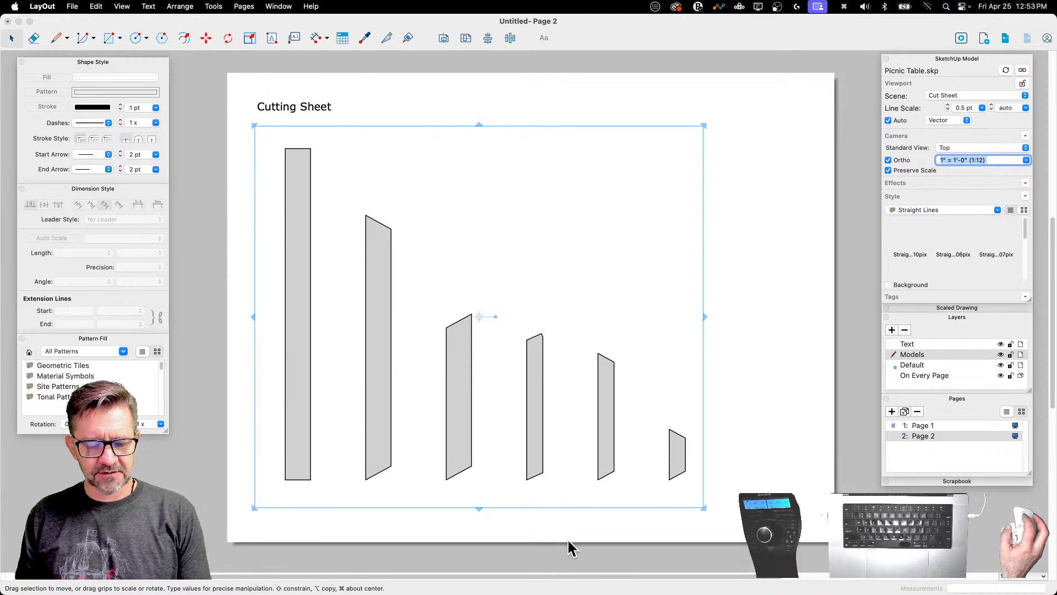
{"action": "left_click", "coordinate": [552, 563]}
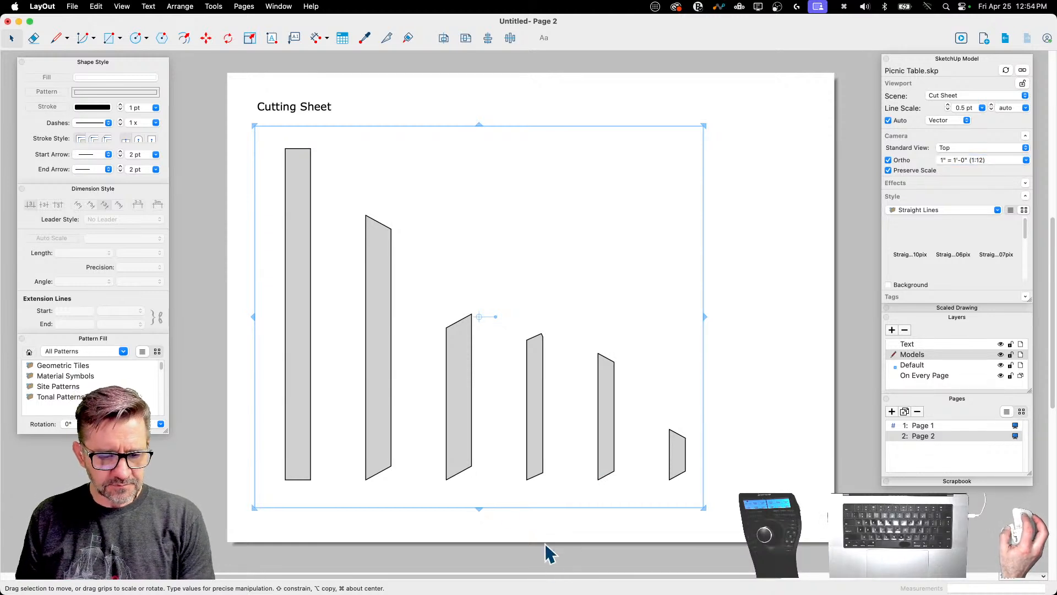
Step: Add a text box reading "<Scale>" just below the tallest board on the cutting sheet page
{"action": "left_click", "coordinate": [187, 473]}
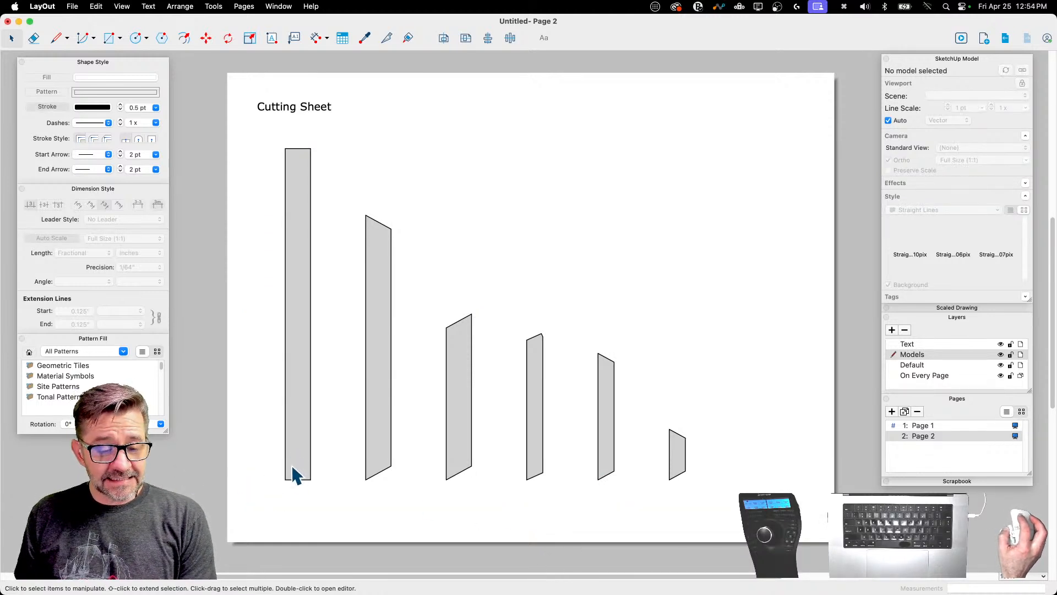
{"action": "left_click", "coordinate": [273, 37]}
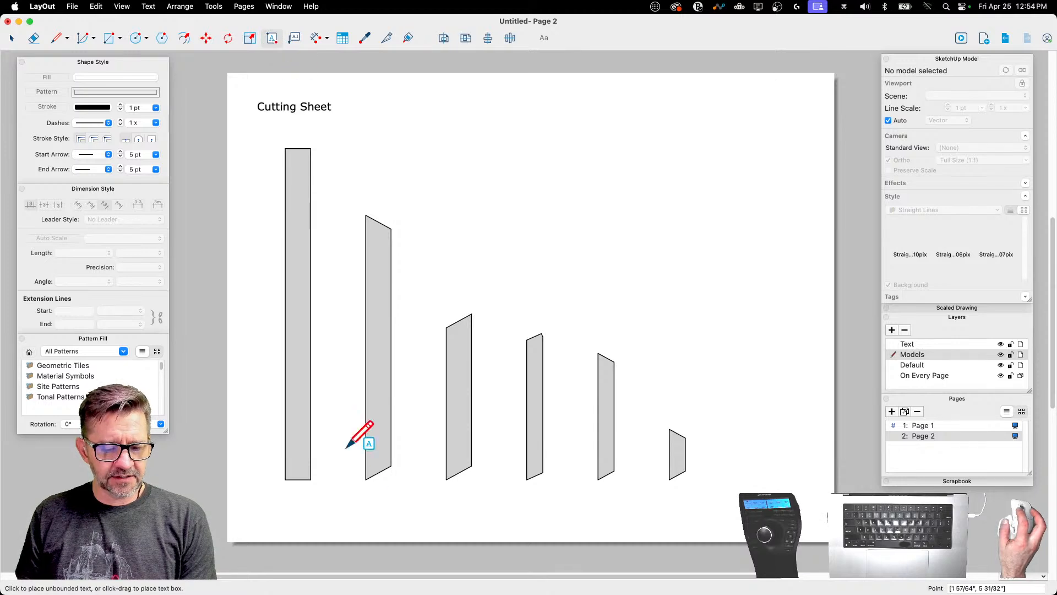
{"action": "left_click_drag", "start_coordinate": [265, 488], "coordinate": [350, 505]}
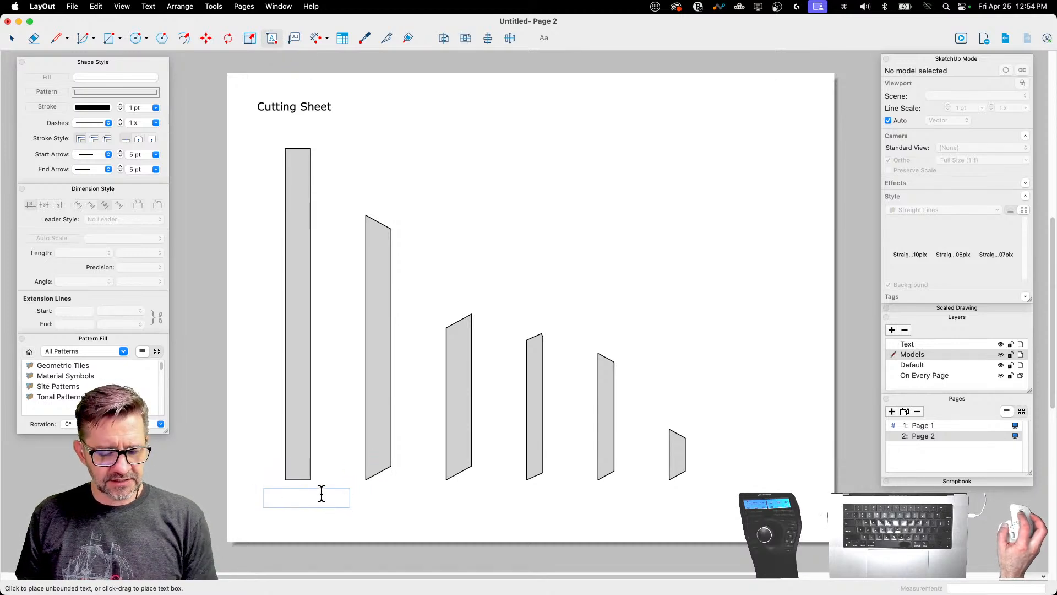
{"action": "type", "text": "<Scale>"}
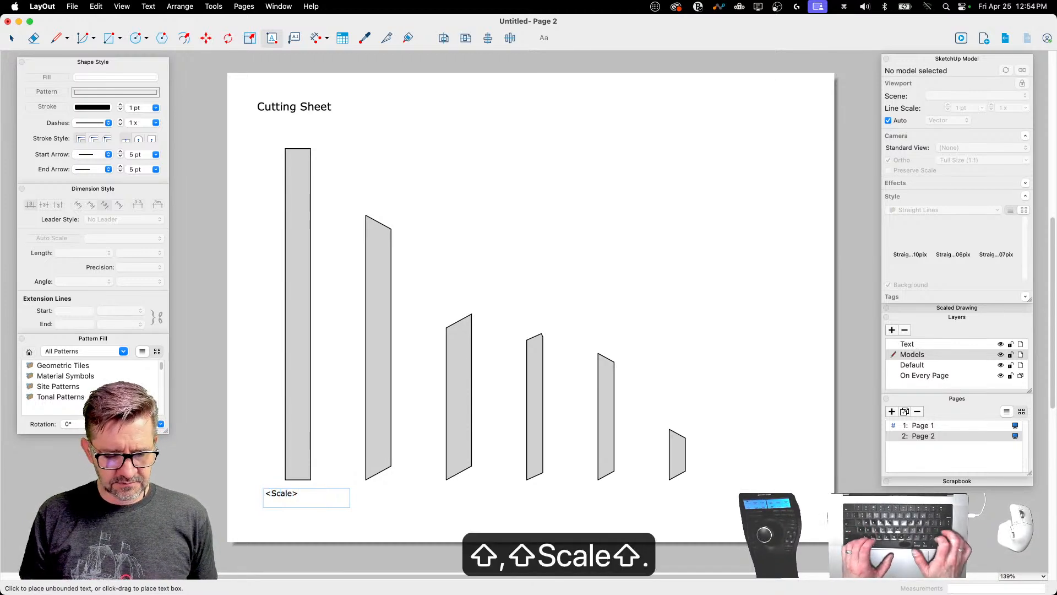
{"action": "key", "text": "Return"}
{"action": "key", "text": "BackSpace"}
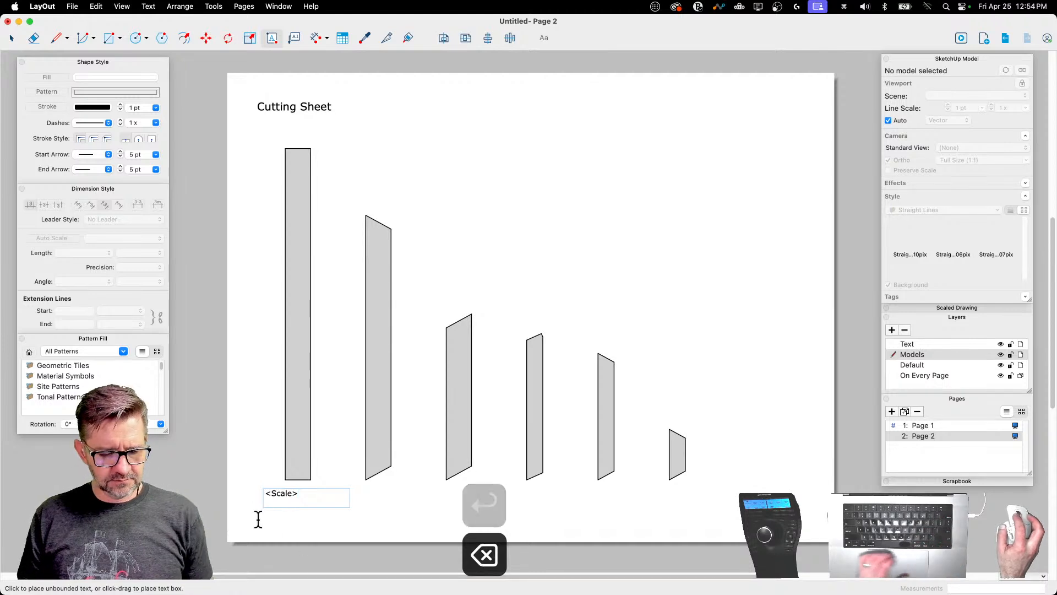
{"action": "left_click", "coordinate": [12, 38]}
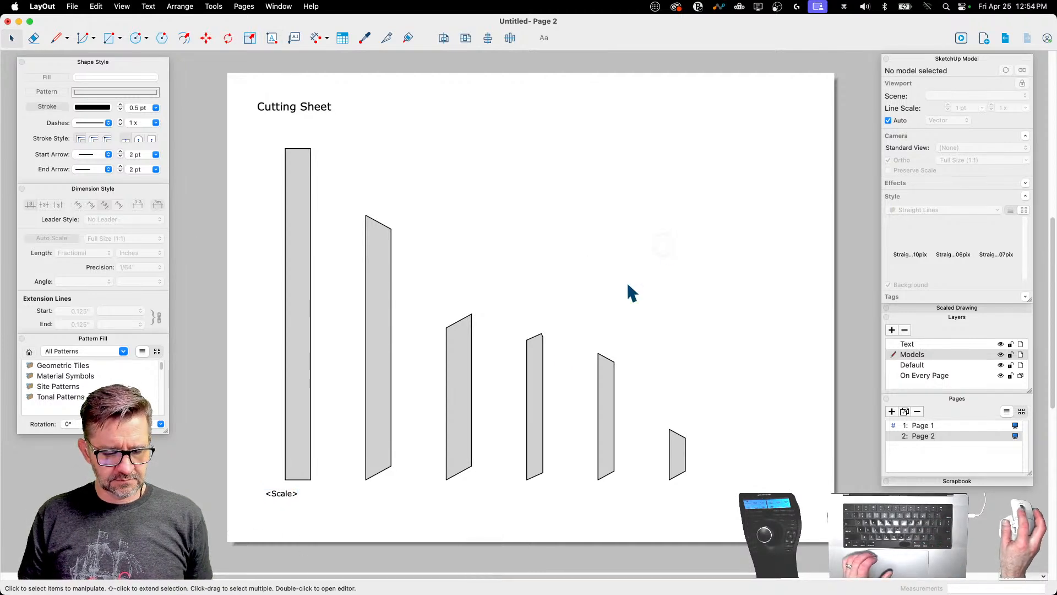
Step: Reopen the "<Scale>" text and examine the available auto-text tags for one that reports the scale
{"action": "double_click", "coordinate": [284, 494]}
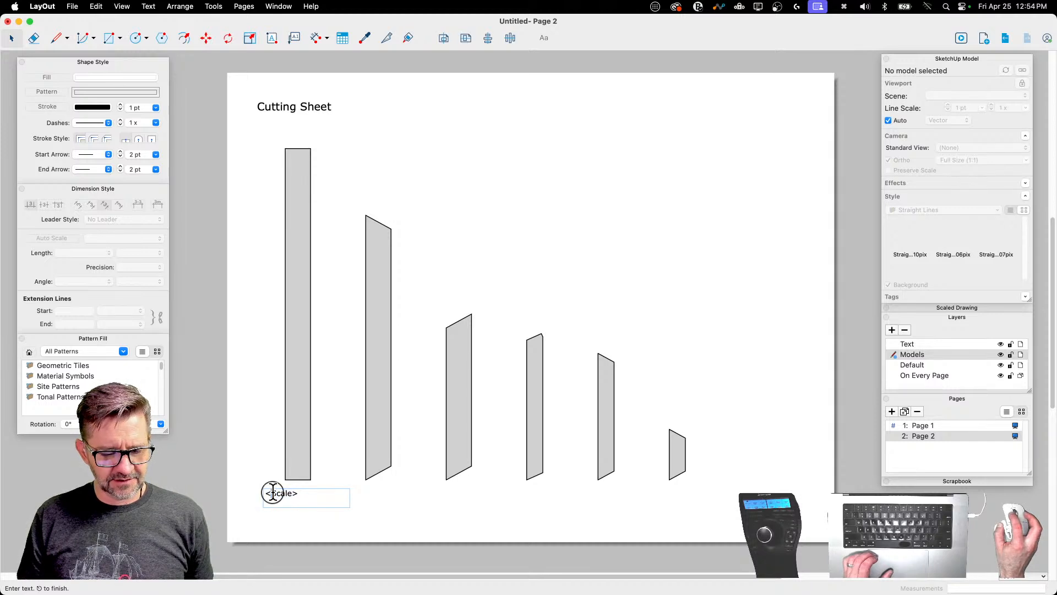
{"action": "left_click", "coordinate": [180, 9]}
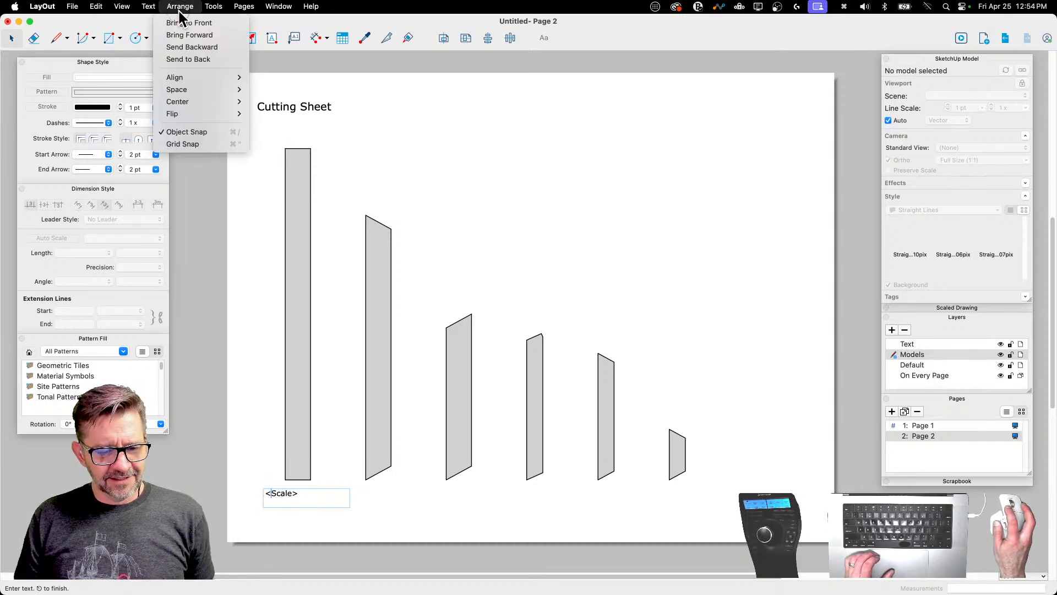
{"action": "mouse_move", "coordinate": [212, 8]}
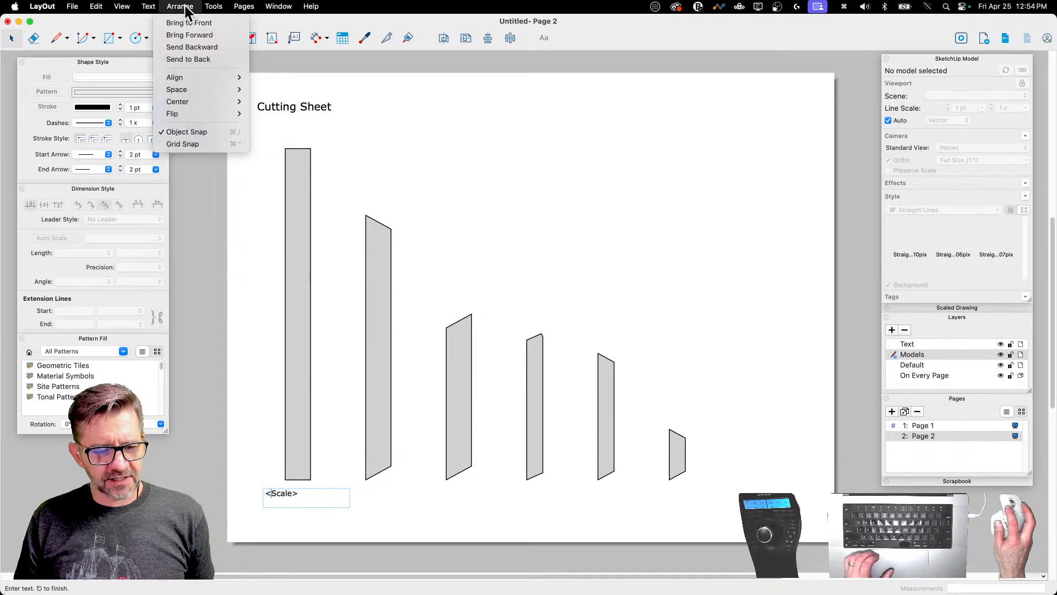
{"action": "mouse_move", "coordinate": [148, 6]}
{"action": "mouse_move", "coordinate": [180, 113]}
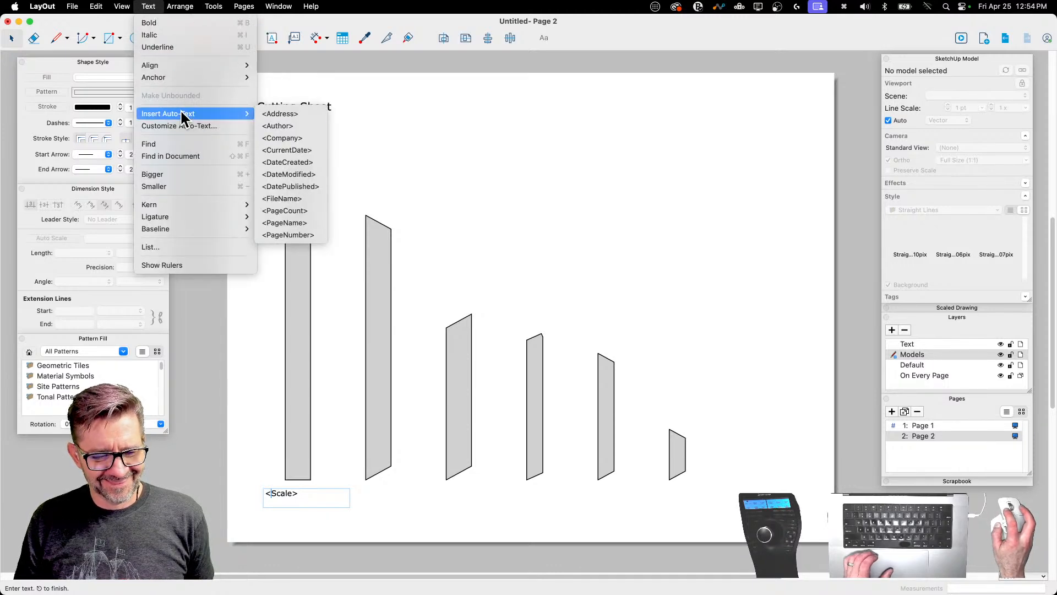
{"action": "left_click", "coordinate": [381, 87]}
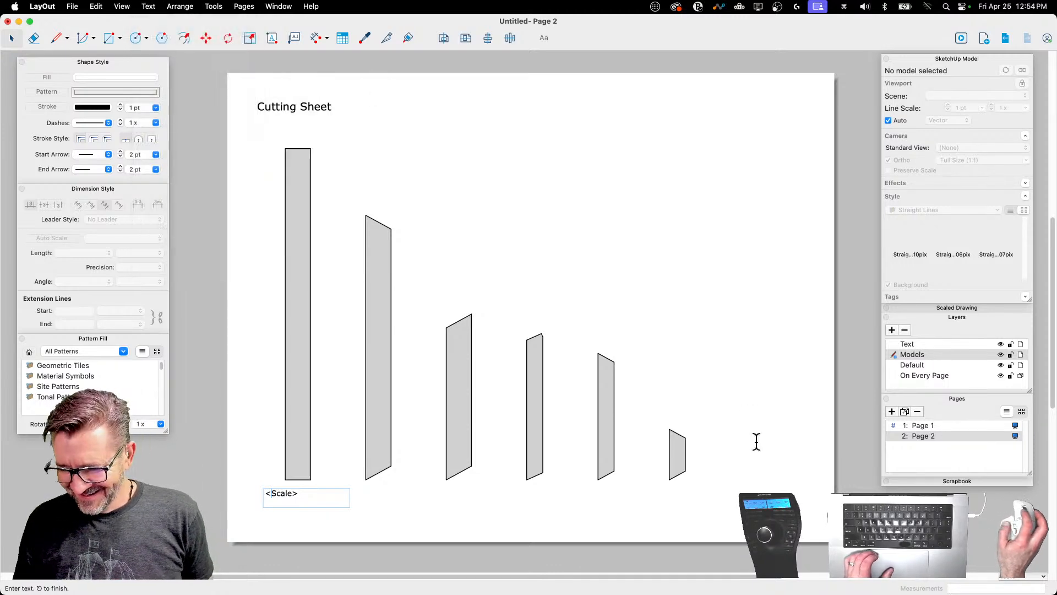
Step: Recheck the "<Scale>" text for editing and delete its text box from the page
{"action": "double_click", "coordinate": [281, 493]}
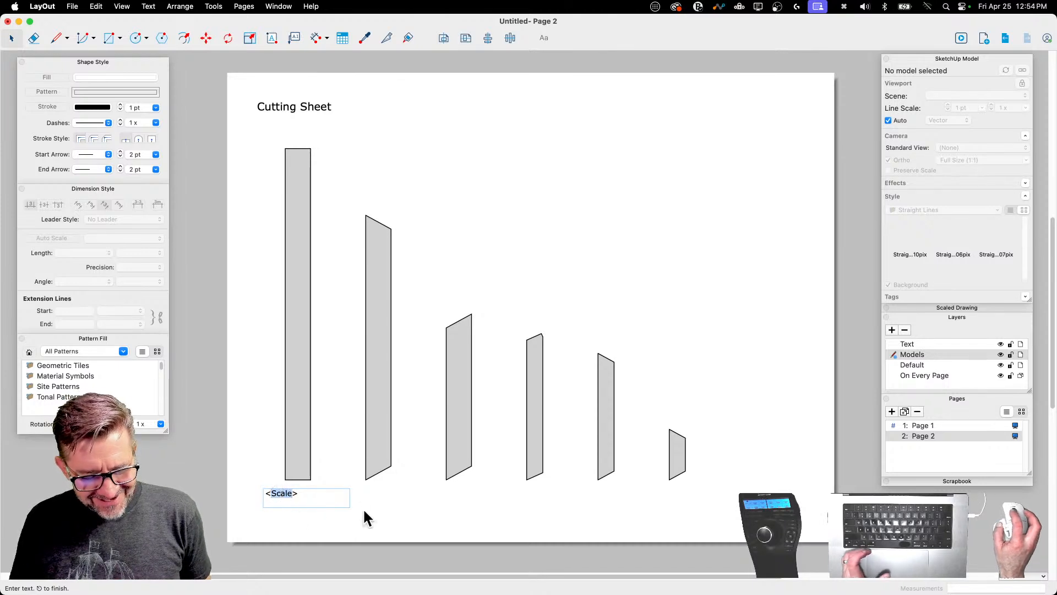
{"action": "left_click", "coordinate": [298, 539]}
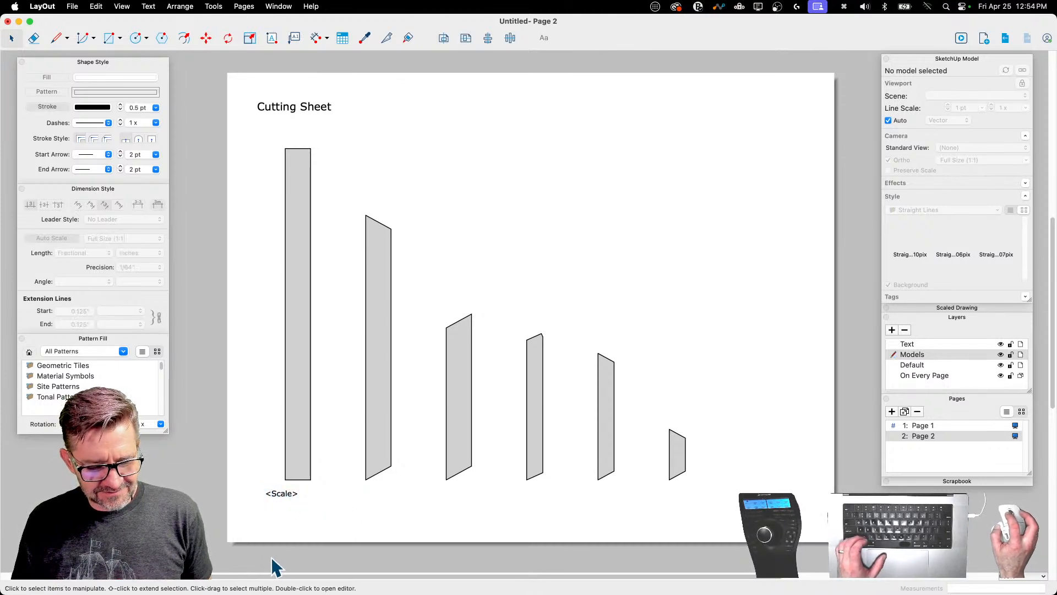
{"action": "double_click", "coordinate": [298, 495]}
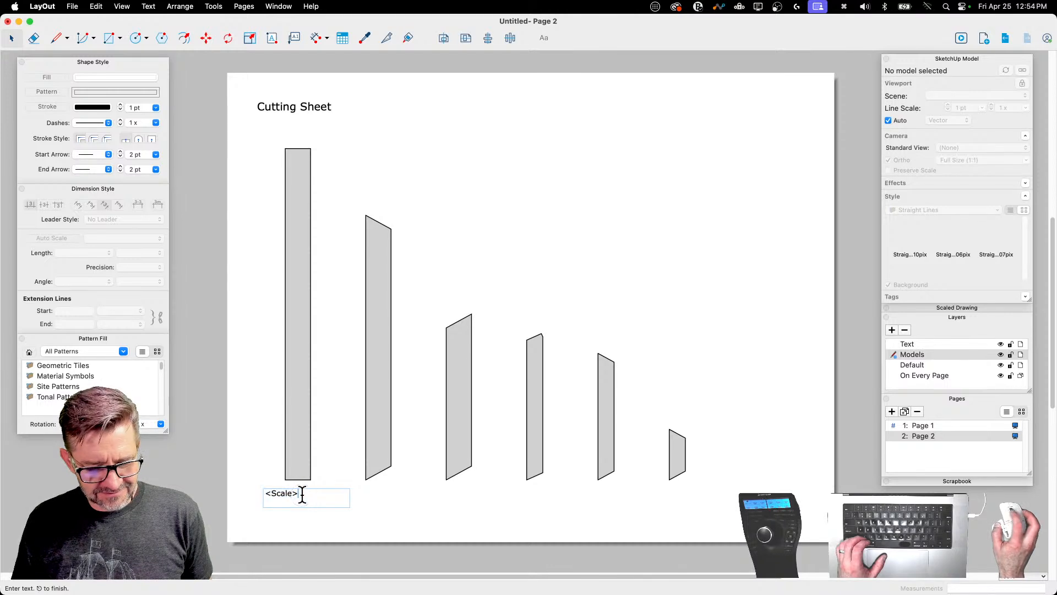
{"action": "left_click", "coordinate": [300, 559]}
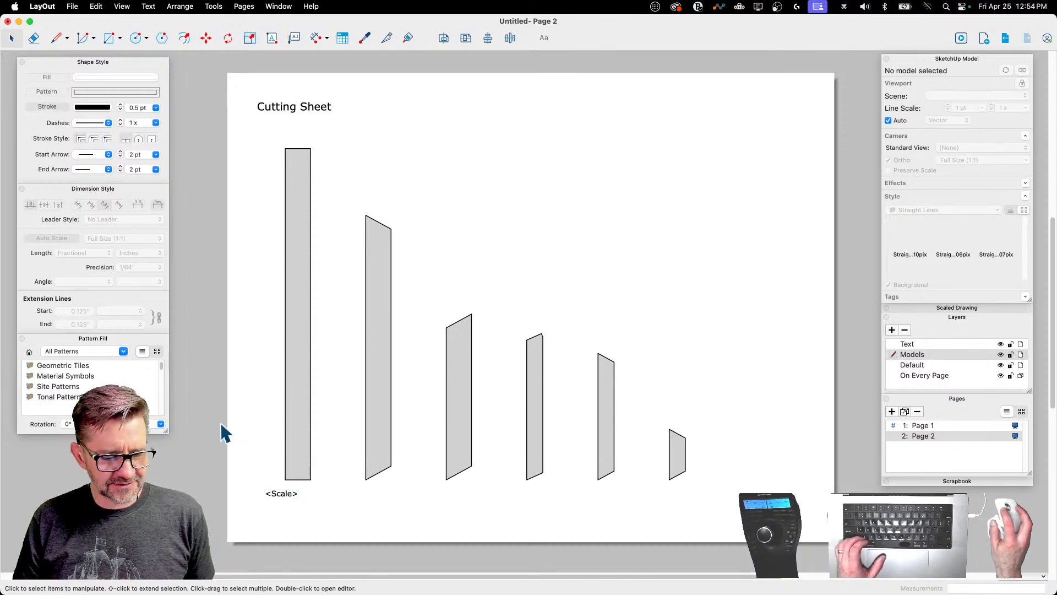
{"action": "left_click", "coordinate": [277, 495]}
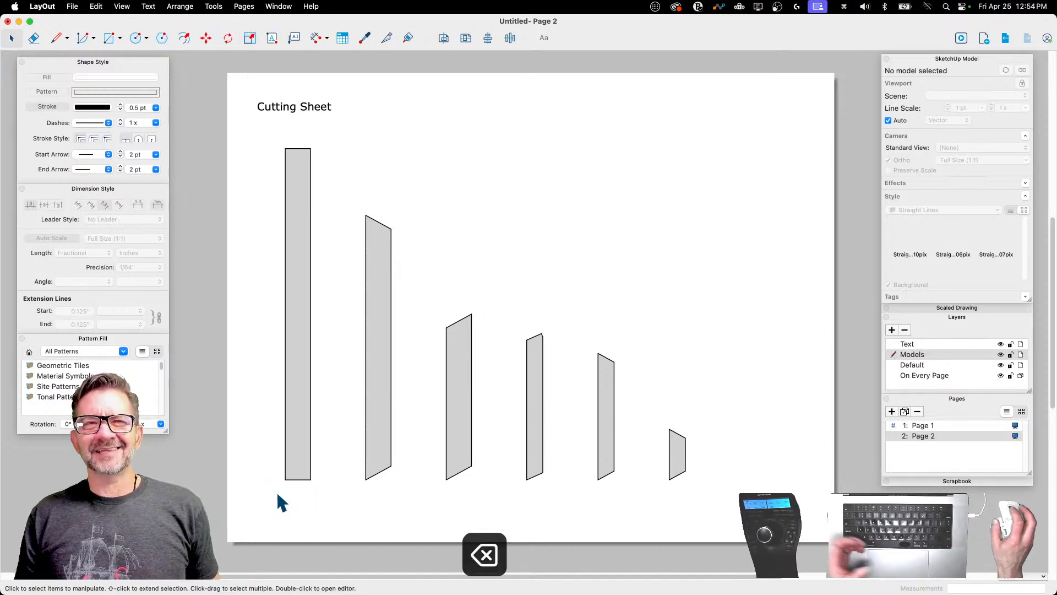
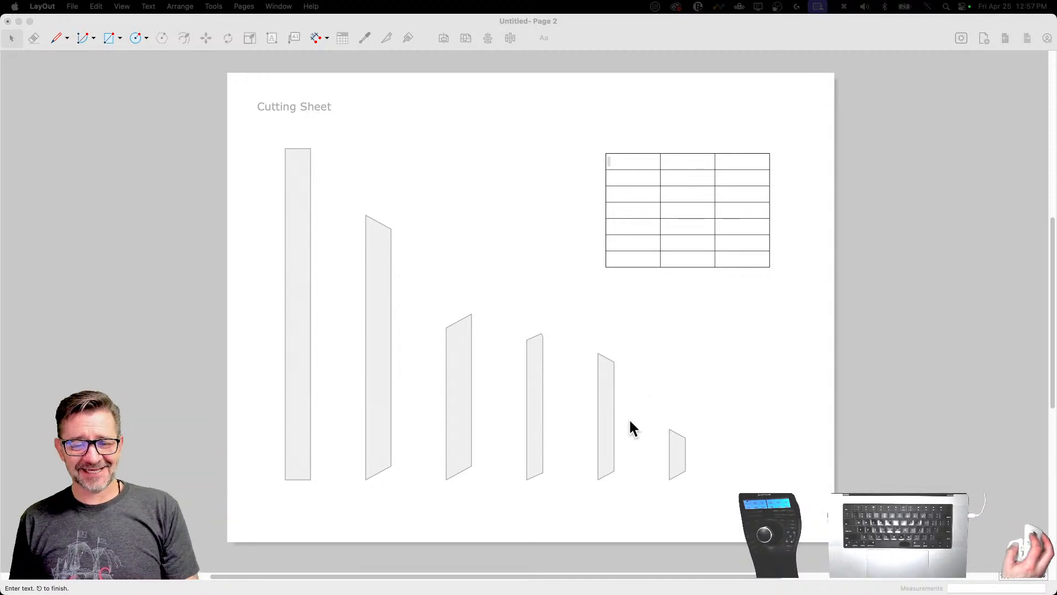
Step: Switch to the Google Sheets window, move it off the page and copy the LenX, Quantity and LenY table in A1:C7
{"action": "left_click", "coordinate": [603, 25]}
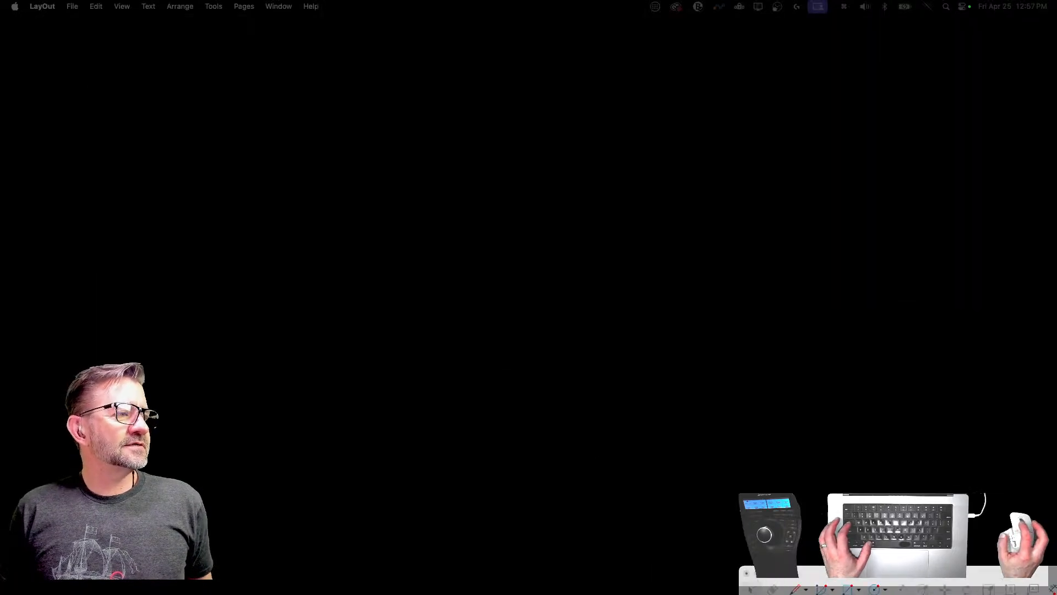
{"action": "key", "text": "super+Tab"}
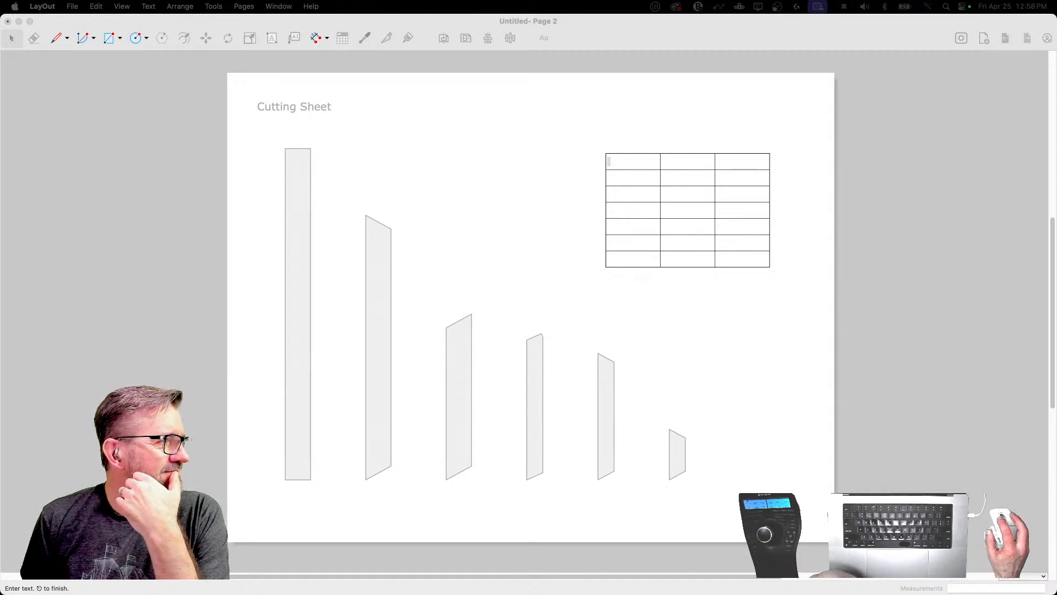
{"action": "key", "text": "super+Tab"}
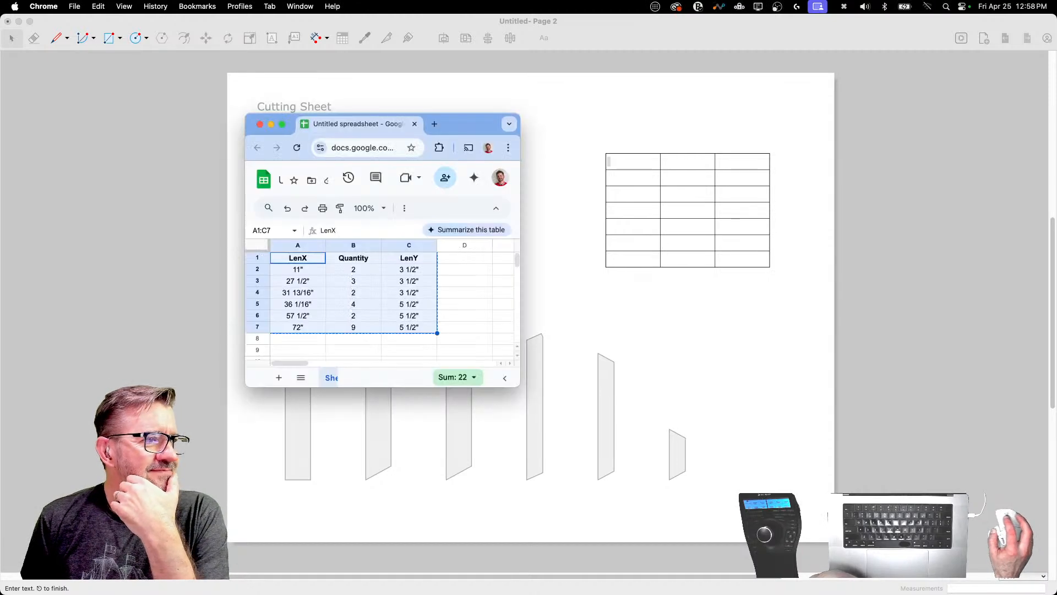
{"action": "left_click_drag", "start_coordinate": [461, 123], "coordinate": [0, 0]}
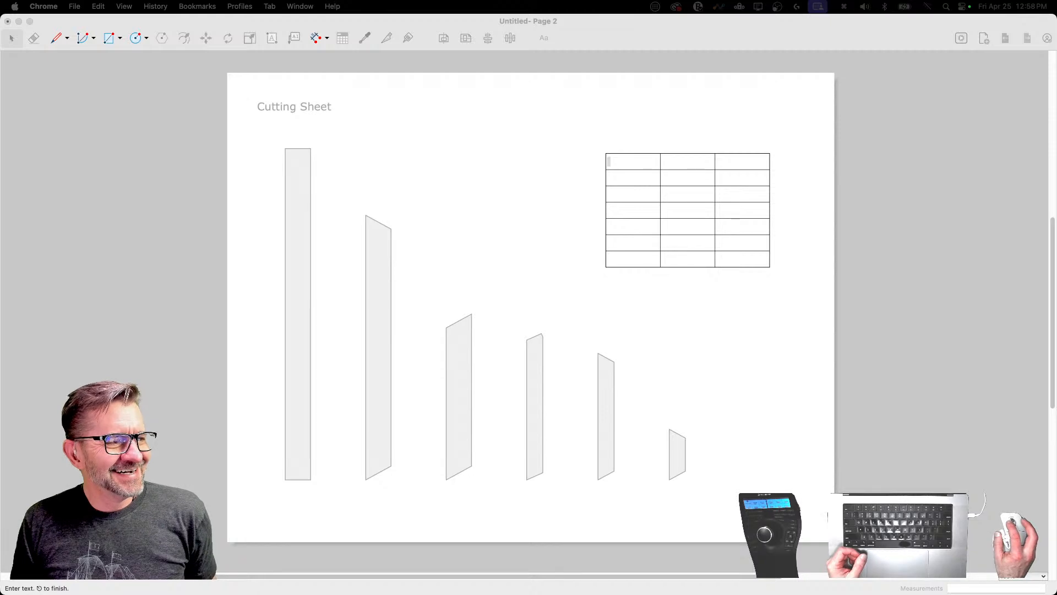
{"action": "key", "text": "super+c"}
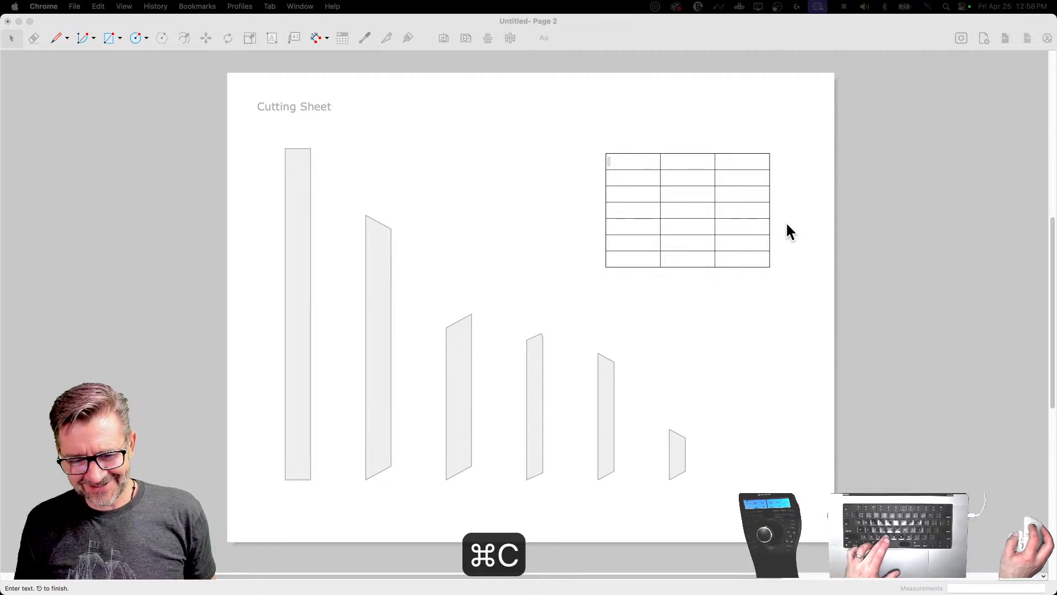
Step: Return to LayOut, try pasting the copied spreadsheet data across the first row of the empty table, and undo it
{"action": "left_click", "coordinate": [633, 158]}
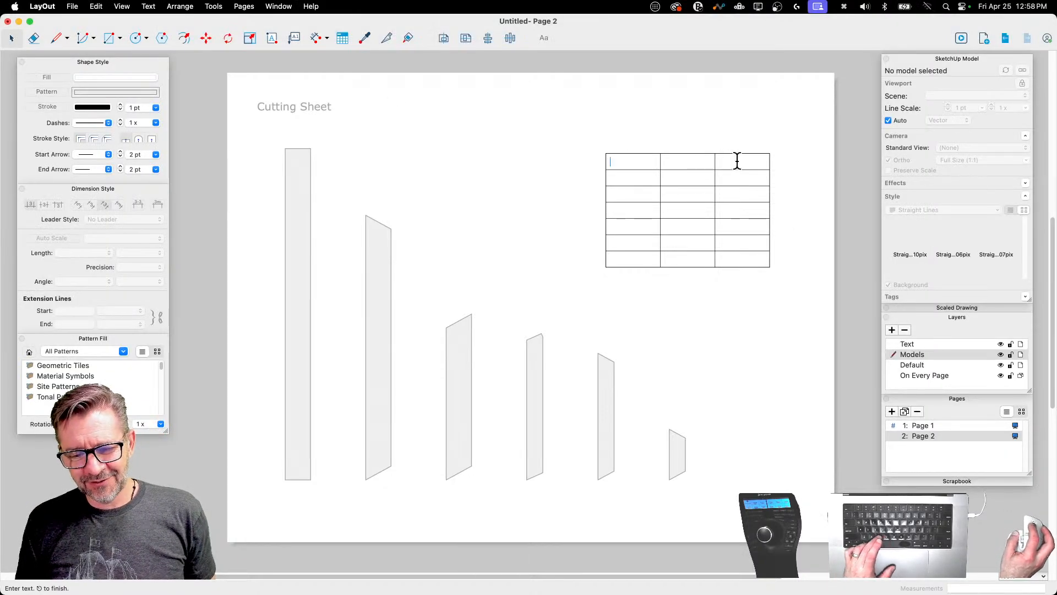
{"action": "key", "text": "Escape"}
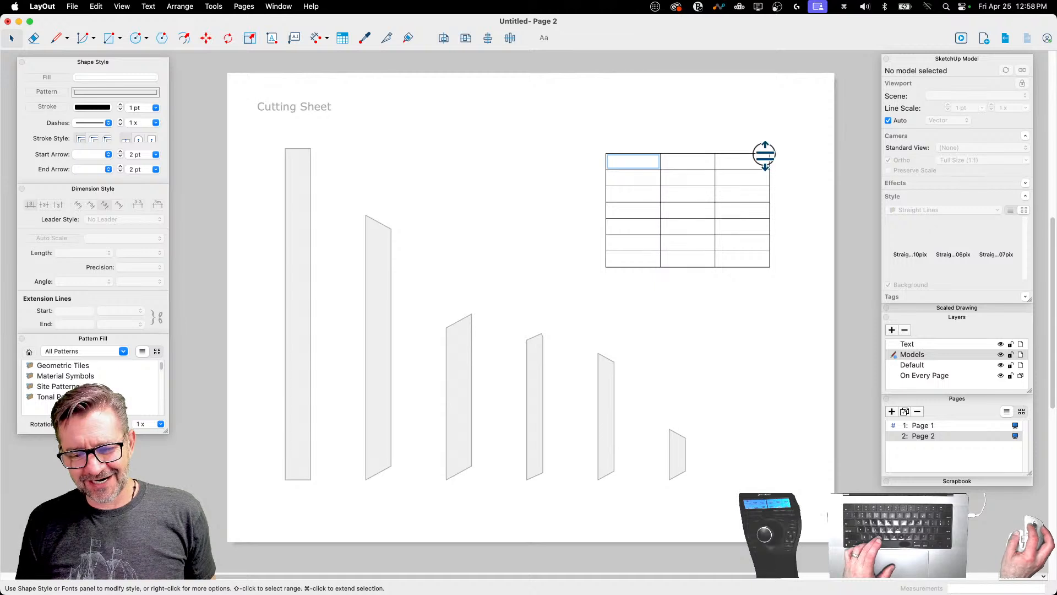
{"action": "left_click", "coordinate": [636, 162]}
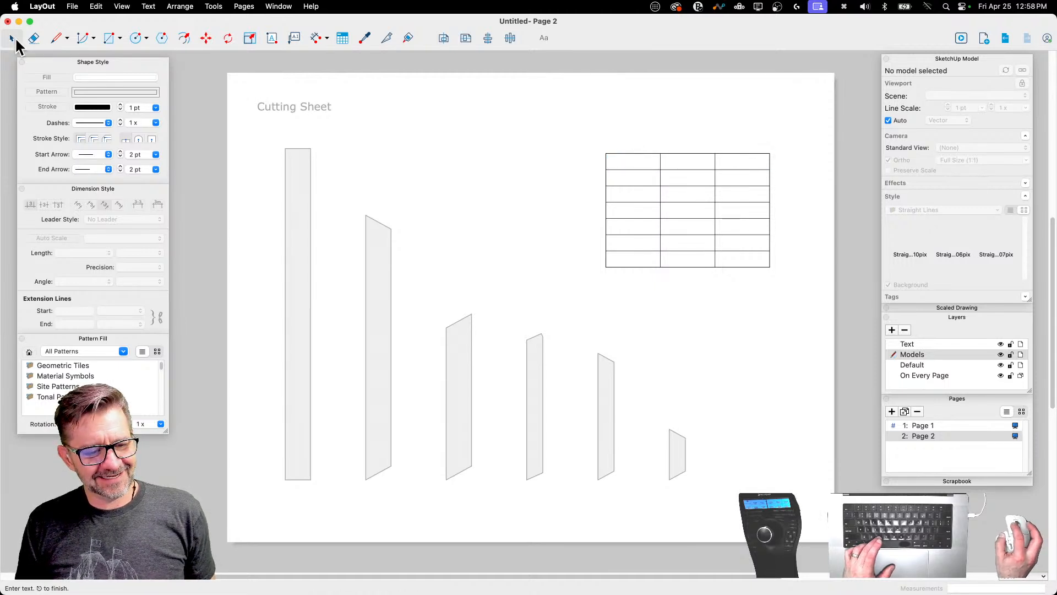
{"action": "left_click", "coordinate": [12, 38]}
{"action": "double_click", "coordinate": [637, 161]}
{"action": "left_click_drag", "start_coordinate": [634, 160], "coordinate": [755, 157]}
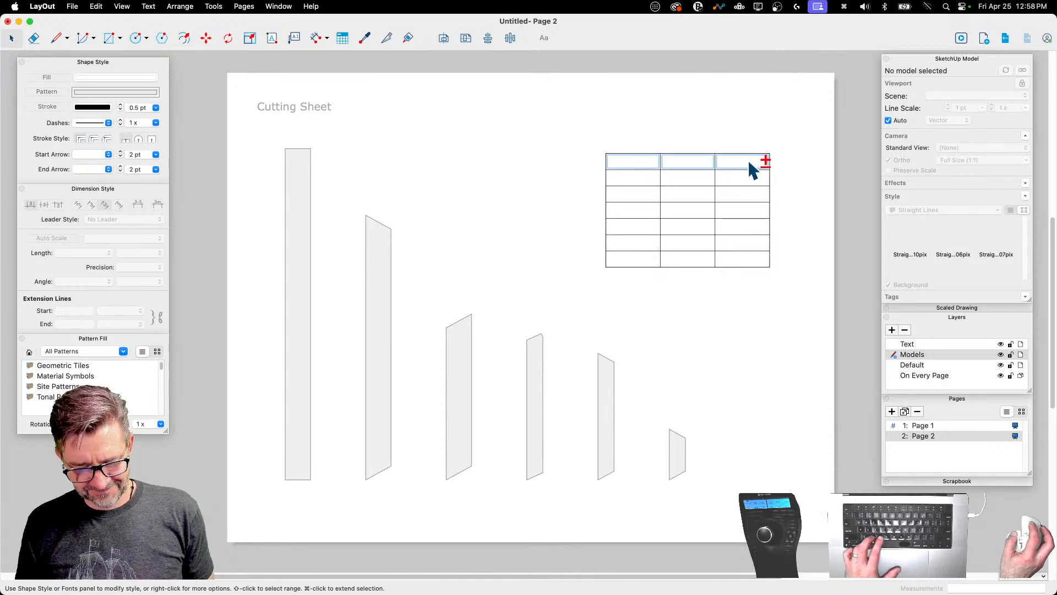
{"action": "key", "text": "super+v"}
{"action": "key", "text": "super+z"}
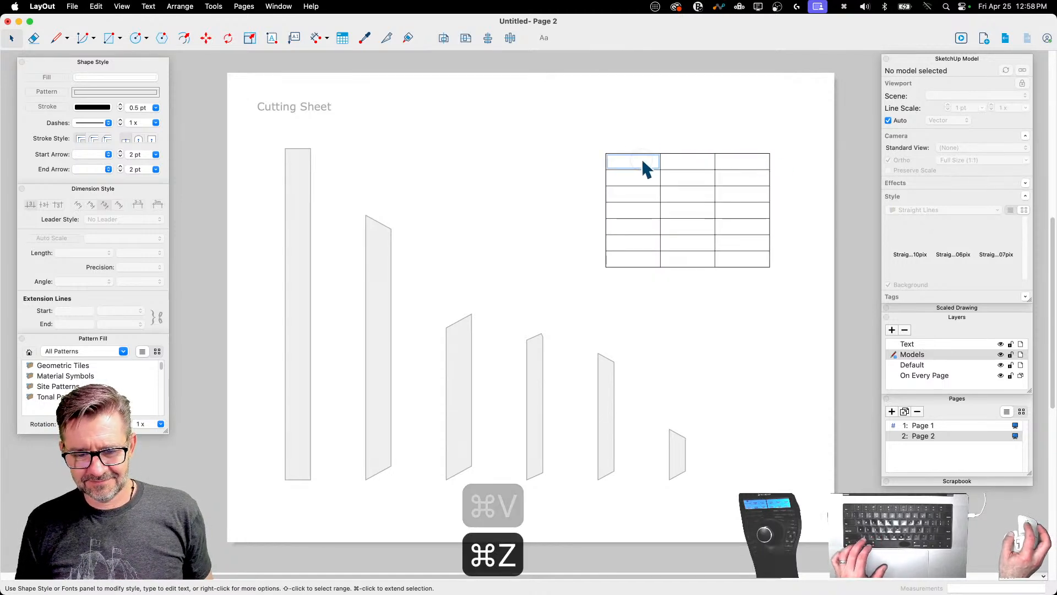
{"action": "key", "text": "super+z"}
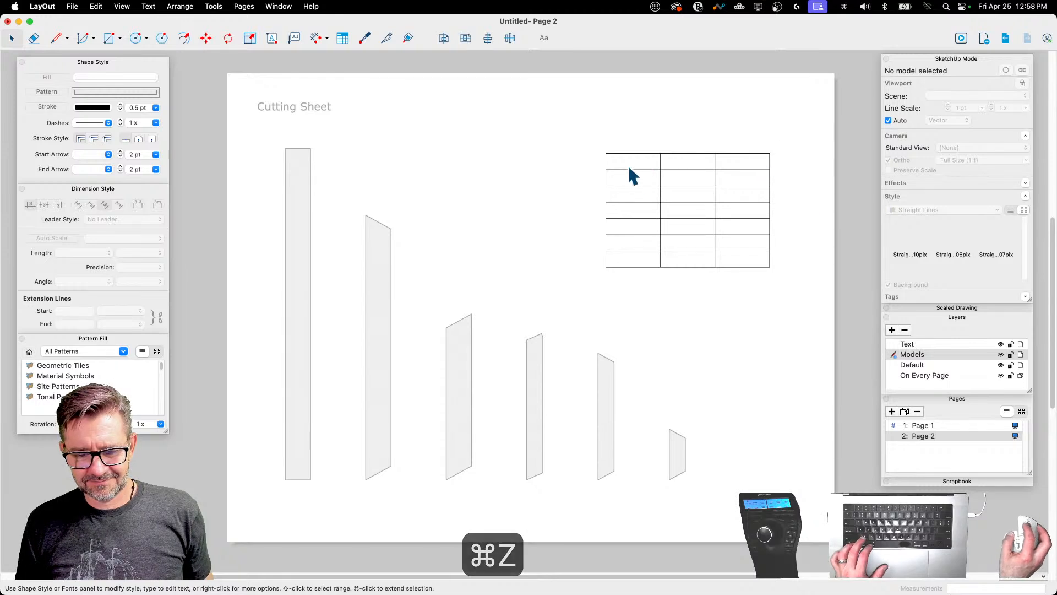
Step: Try pasting the spreadsheet data into only the first cell of the table, and undo it
{"action": "left_click", "coordinate": [627, 163]}
{"action": "key", "text": "super+v"}
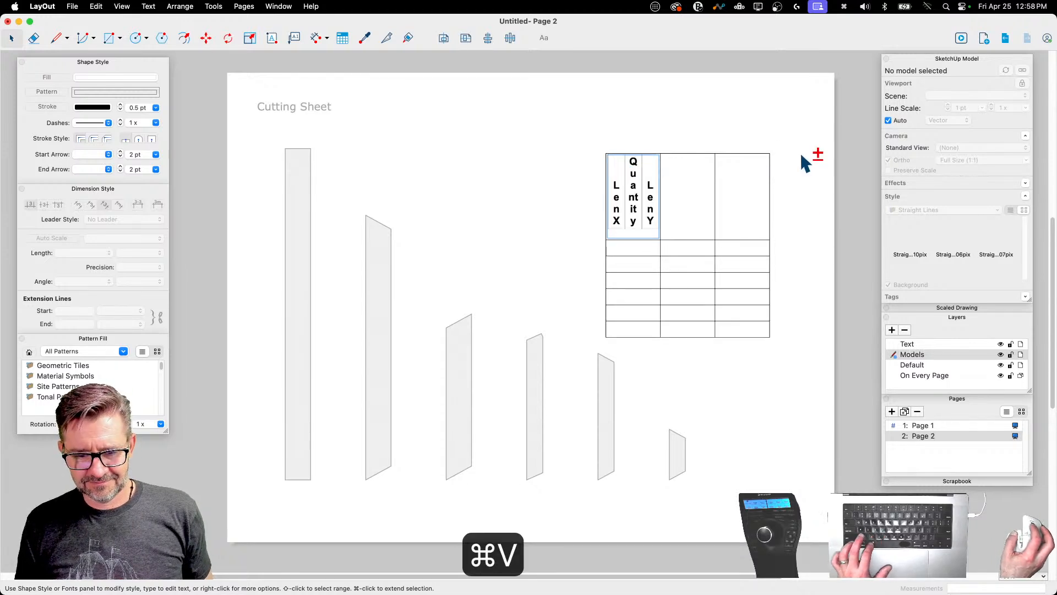
{"action": "key", "text": "super+z"}
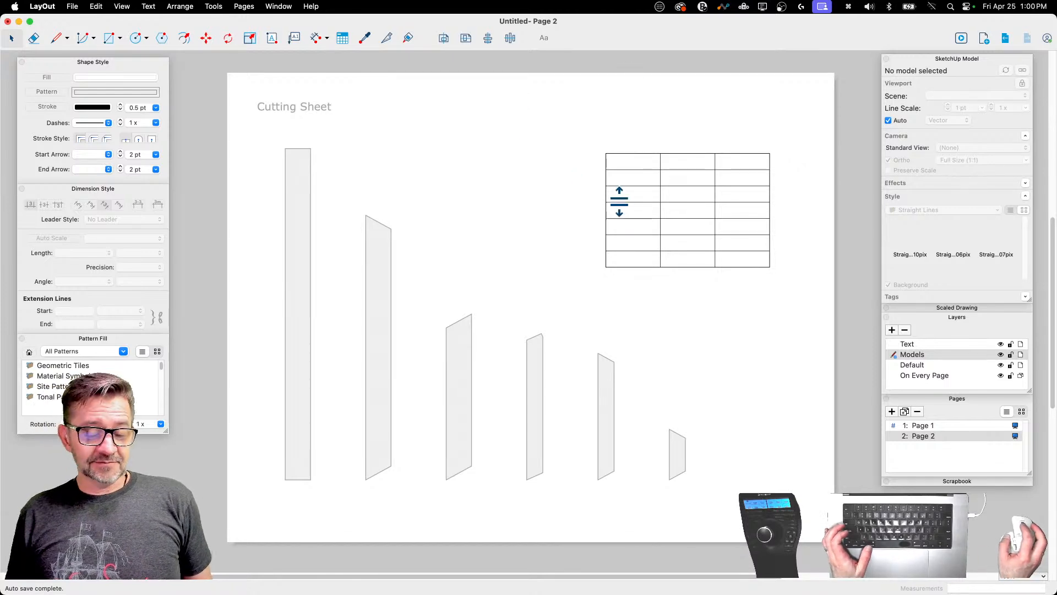
Step: Replace the empty multi-row table with a single-cell table of 1 column and 1 row, in the blank space above the shortest boards
{"action": "left_click", "coordinate": [631, 166]}
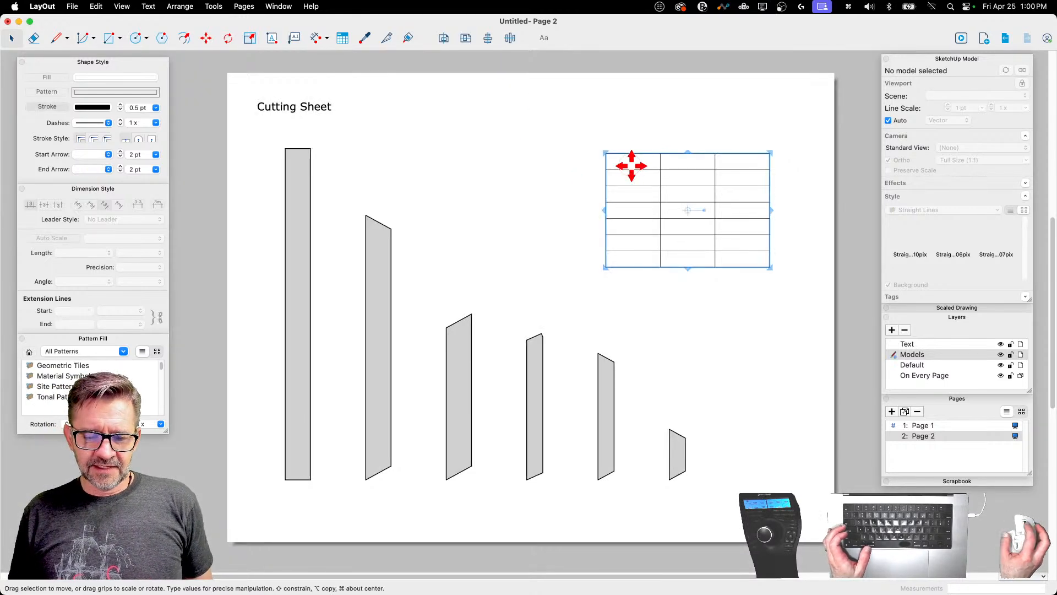
{"action": "key", "text": "BackSpace"}
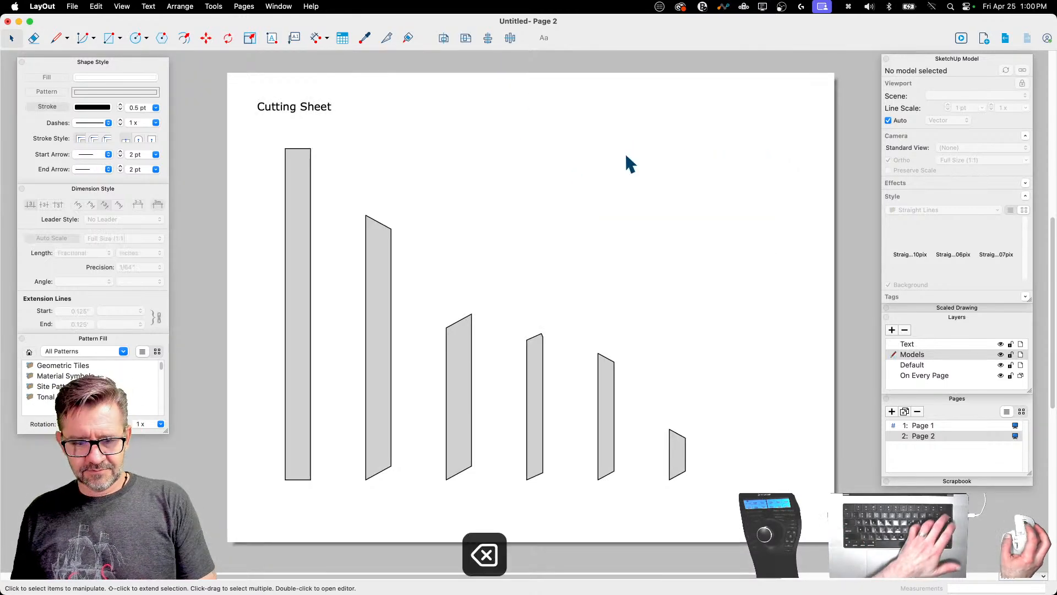
{"action": "left_click", "coordinate": [343, 37]}
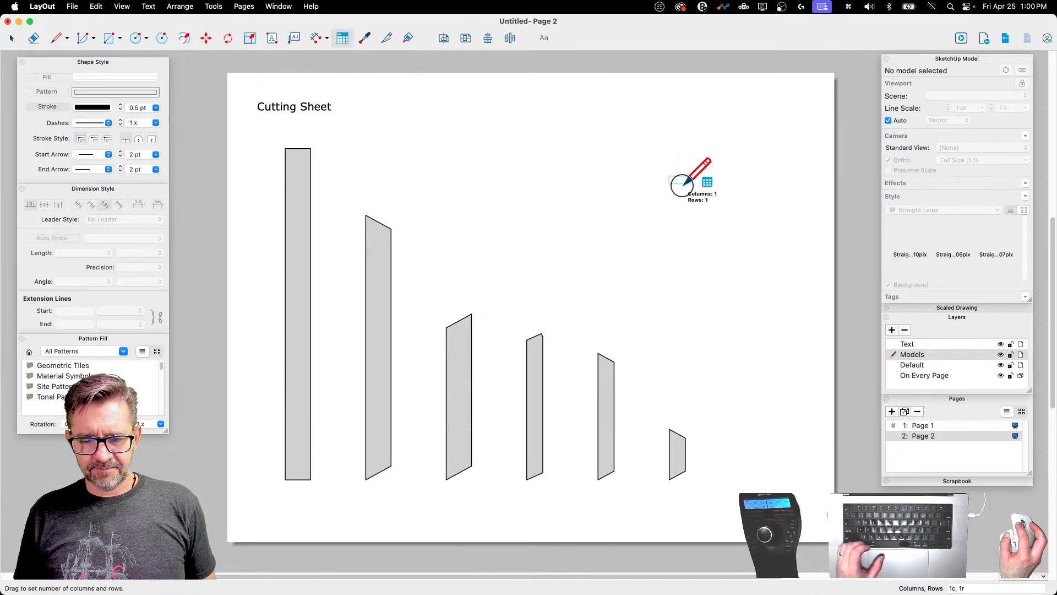
{"action": "left_click", "coordinate": [668, 175]}
{"action": "left_click", "coordinate": [789, 313]}
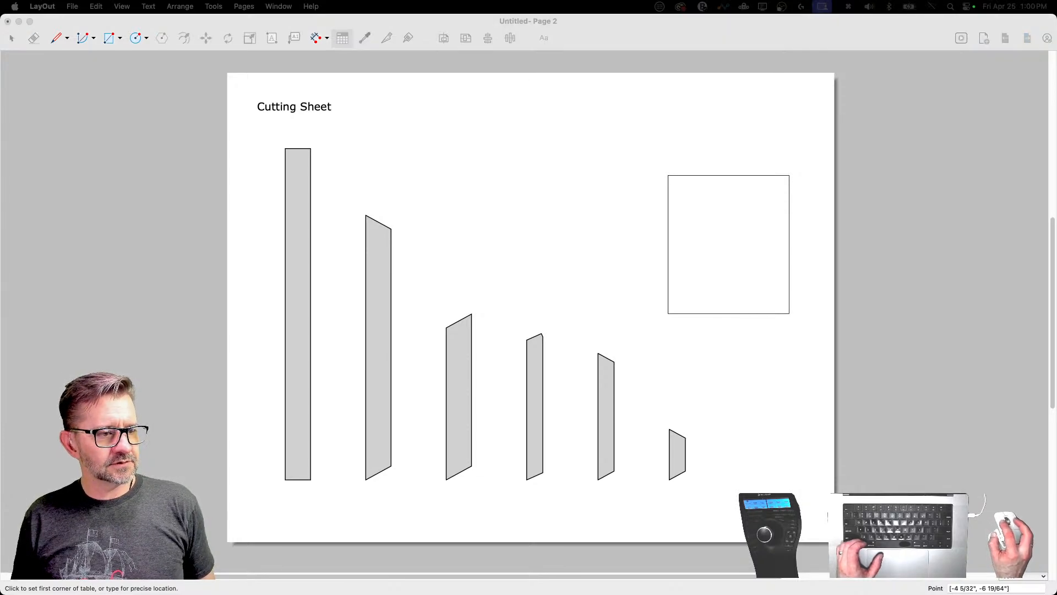
Step: Copy the spreadsheet data again and paste it into the single-cell table on the cutting sheet page
{"action": "key", "text": "super+c"}
{"action": "left_click", "coordinate": [725, 197]}
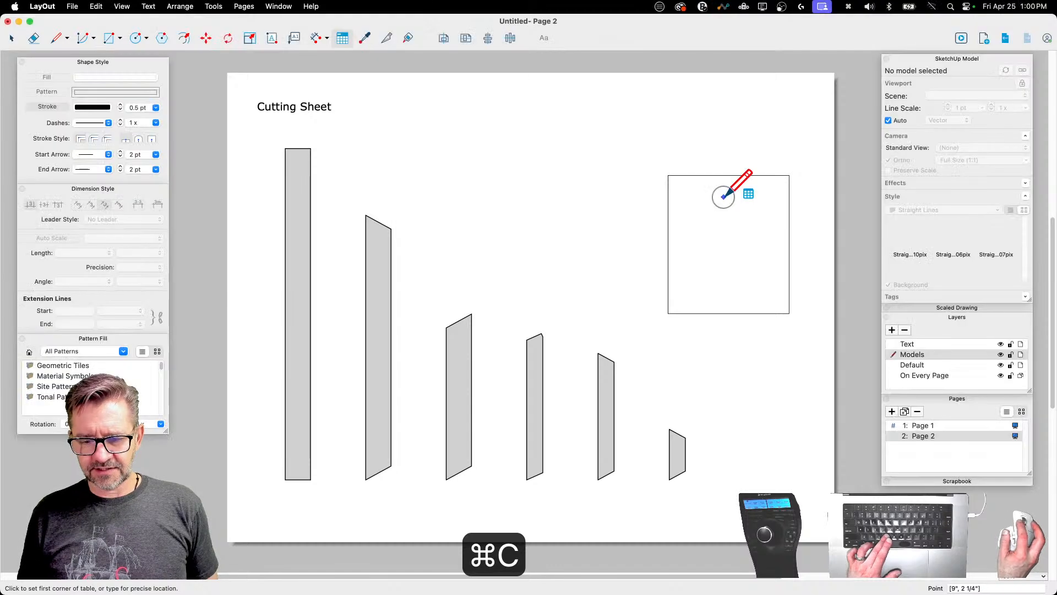
{"action": "left_click", "coordinate": [9, 37]}
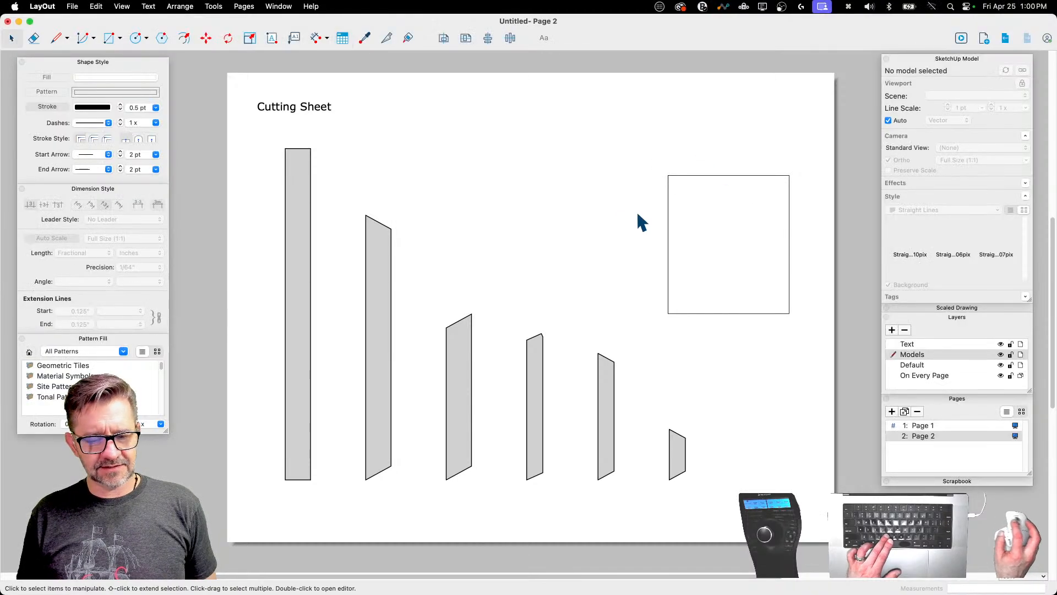
{"action": "double_click", "coordinate": [706, 194]}
{"action": "key", "text": "super+v"}
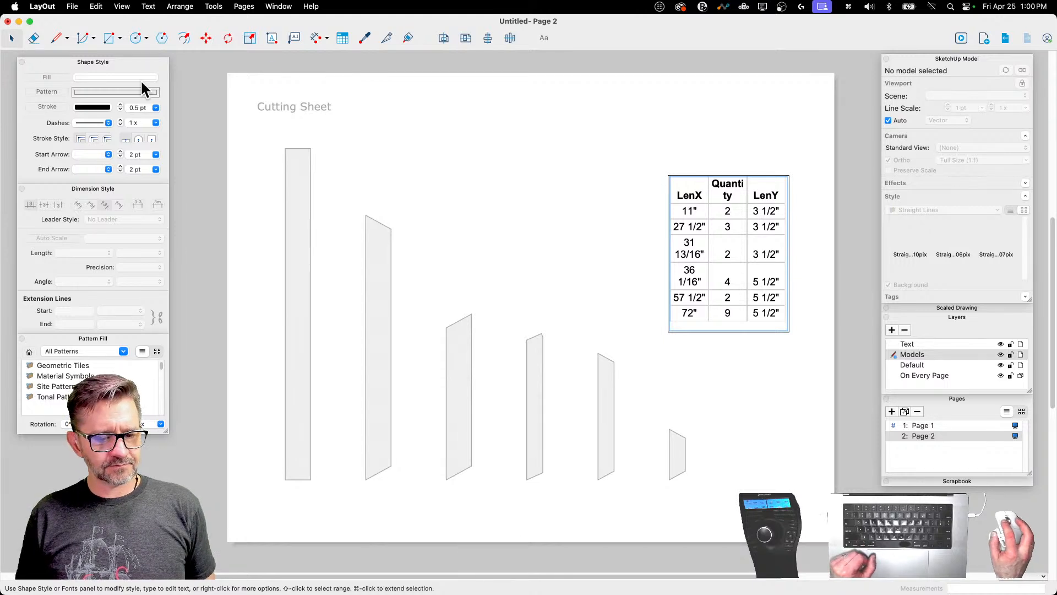
{"action": "left_click", "coordinate": [341, 122]}
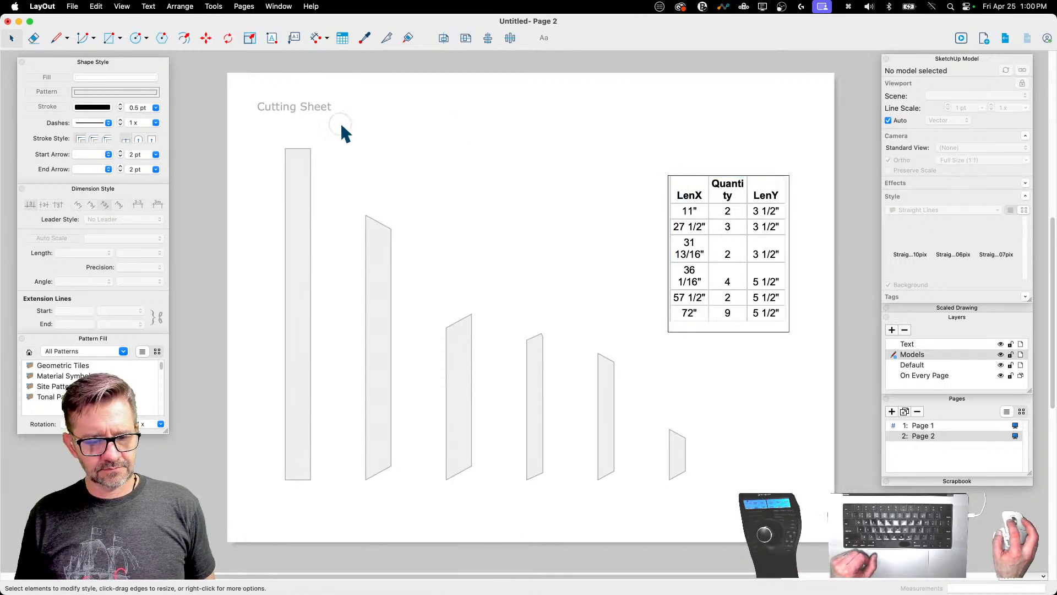
Step: Widen the table so each heading and length fits on one line, and reduce its height to fit the rows
{"action": "left_click", "coordinate": [702, 200]}
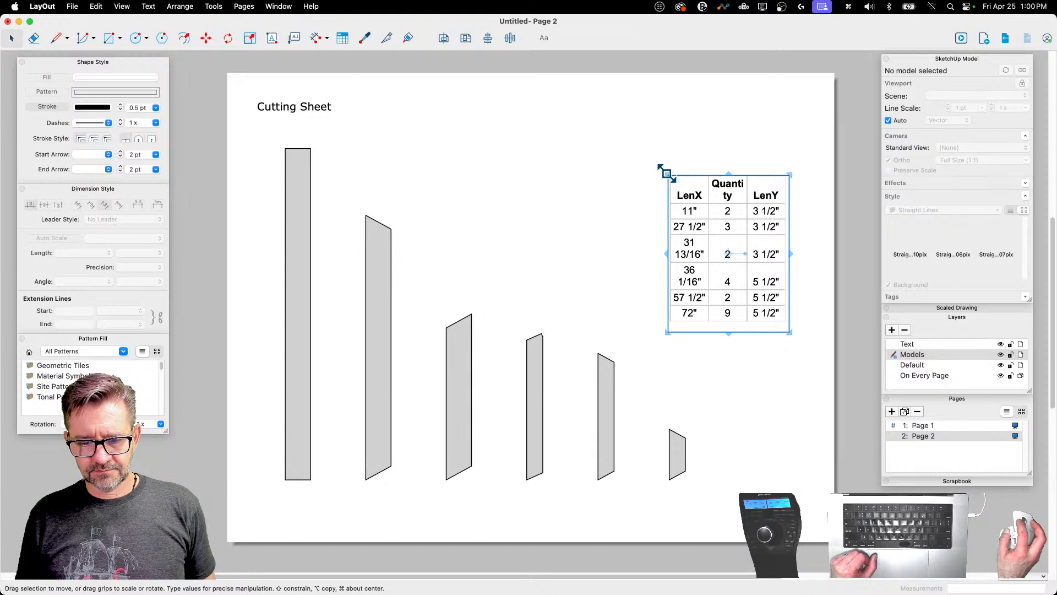
{"action": "left_click_drag", "start_coordinate": [666, 174], "coordinate": [569, 130]}
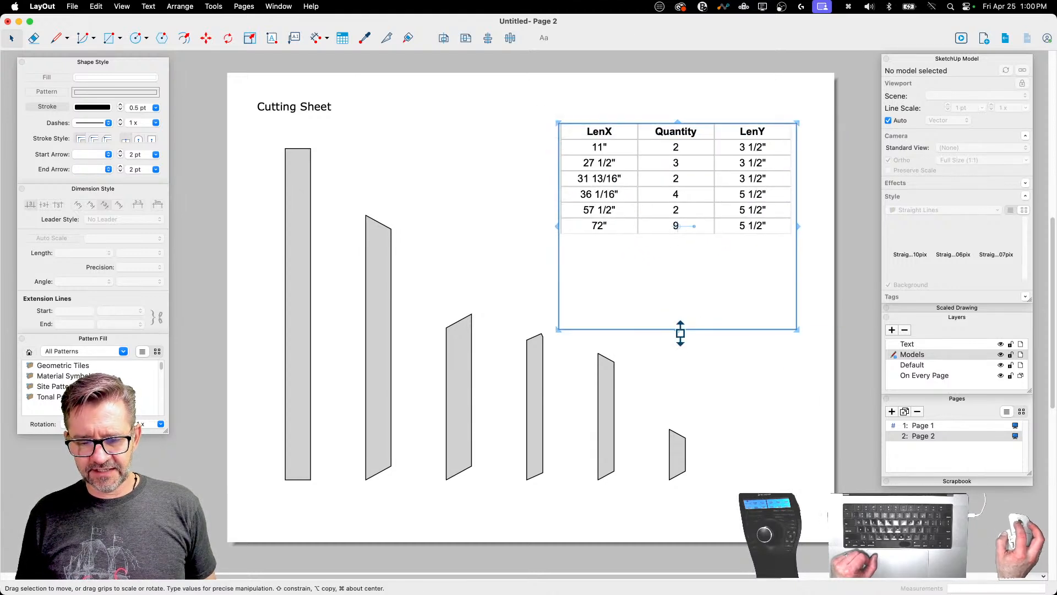
{"action": "left_click_drag", "start_coordinate": [681, 333], "coordinate": [669, 238]}
{"action": "left_click_drag", "start_coordinate": [678, 164], "coordinate": [677, 218]}
{"action": "left_click_drag", "start_coordinate": [677, 292], "coordinate": [676, 297]}
{"action": "left_click", "coordinate": [851, 279]}
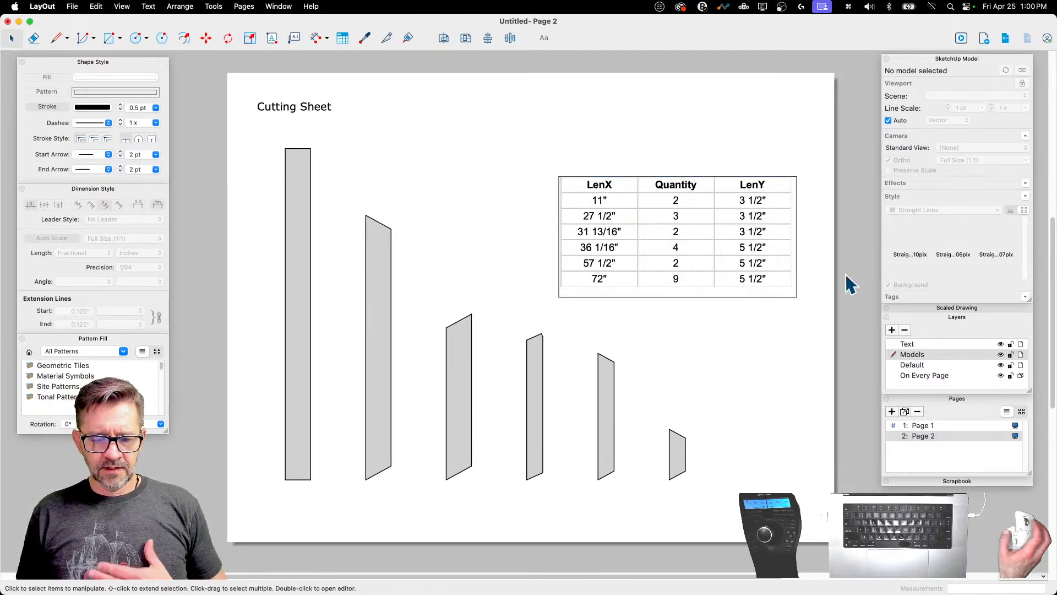
Step: Remove the outer stroke from the table and move it up level with the top of the longest board
{"action": "left_click", "coordinate": [691, 264]}
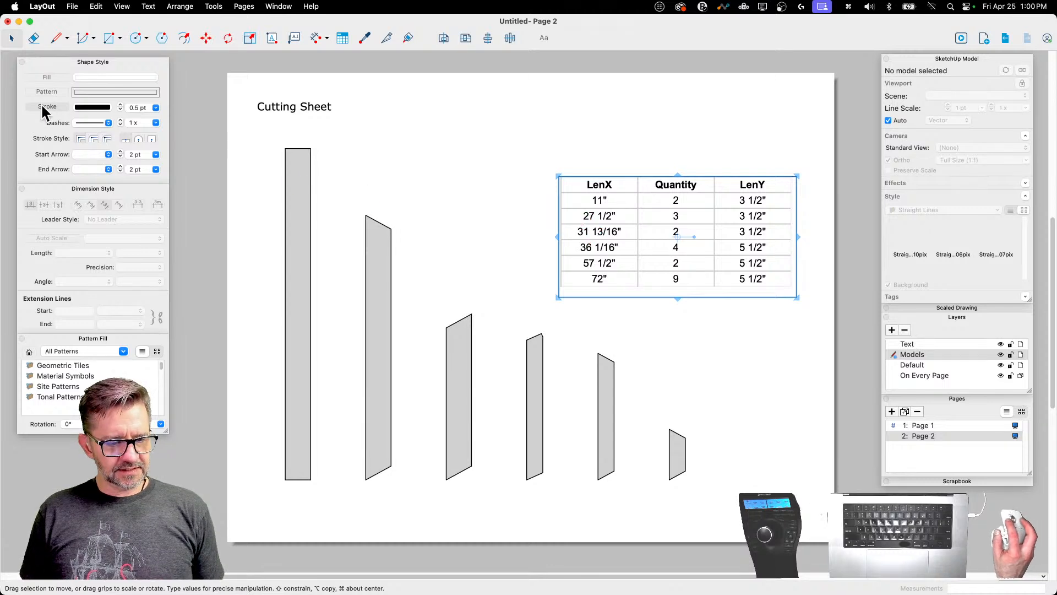
{"action": "left_click", "coordinate": [730, 303]}
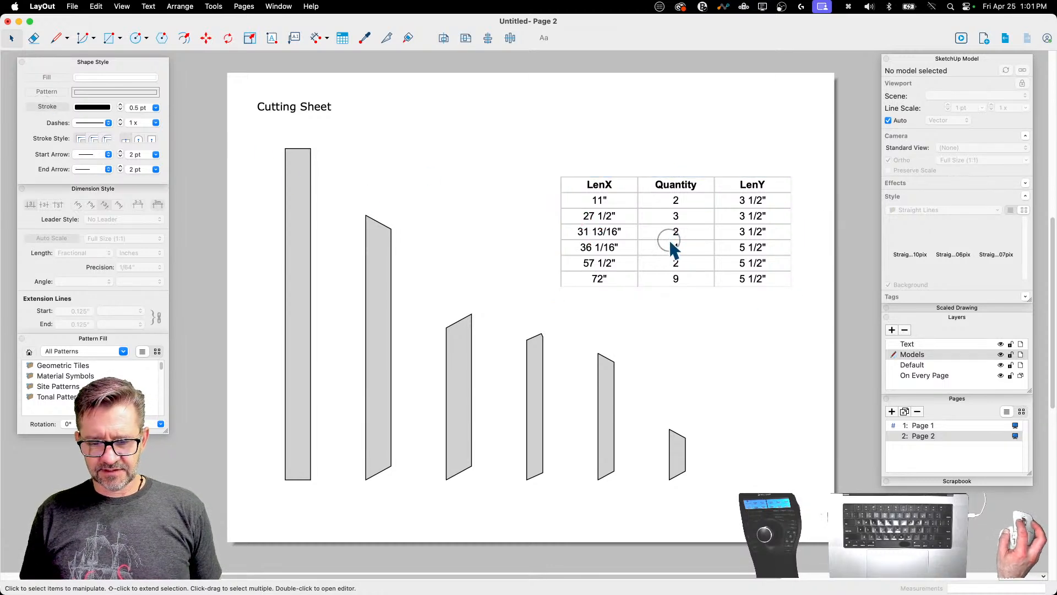
{"action": "left_click_drag", "start_coordinate": [673, 246], "coordinate": [682, 220]}
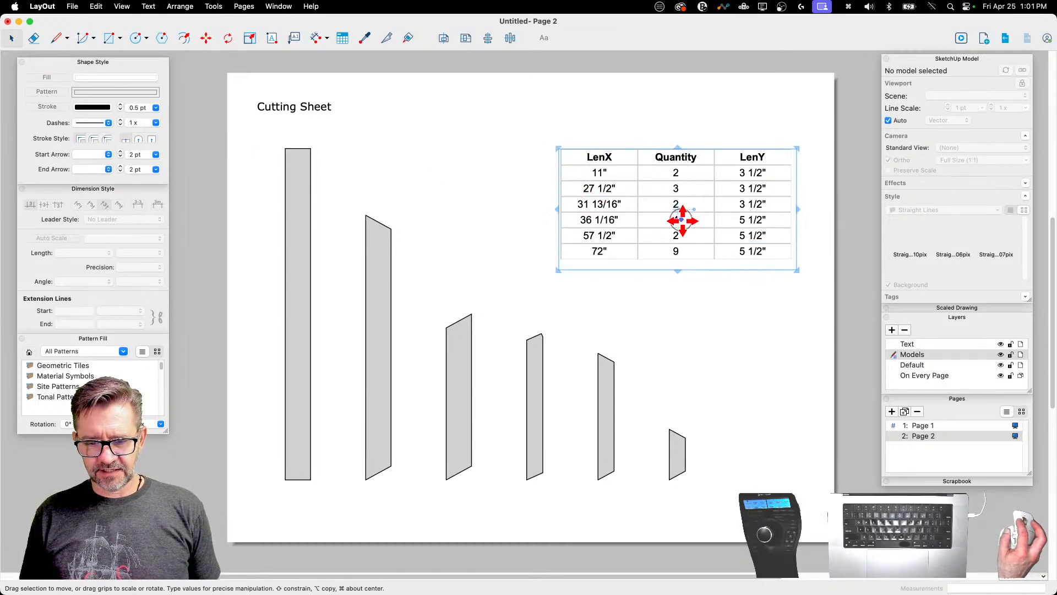
{"action": "left_click", "coordinate": [834, 259]}
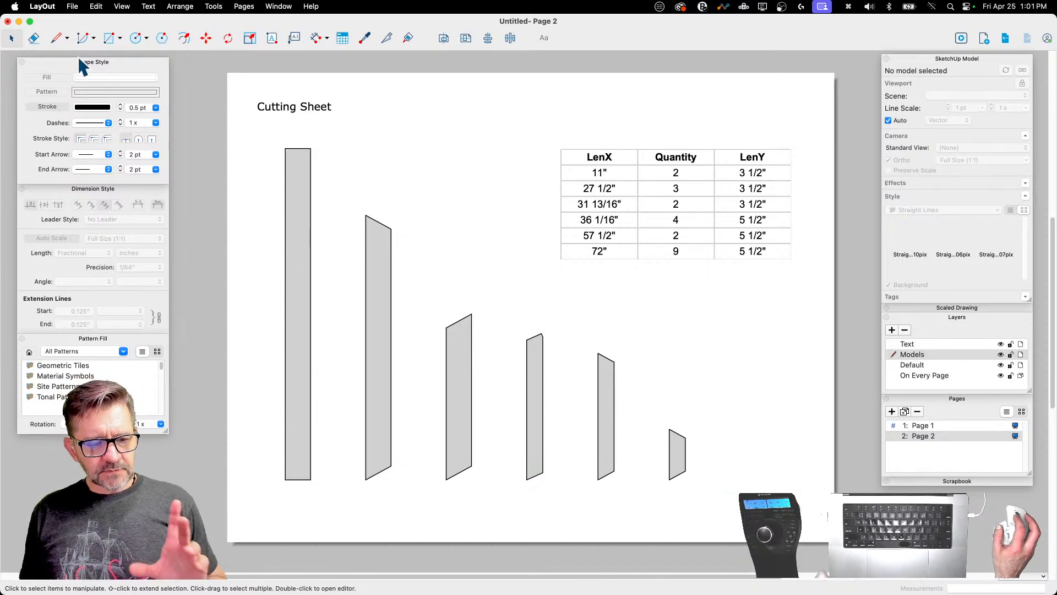
Step: Save the document to the Desktop in LayOut format as Picnic Table
{"action": "key", "text": "super+s"}
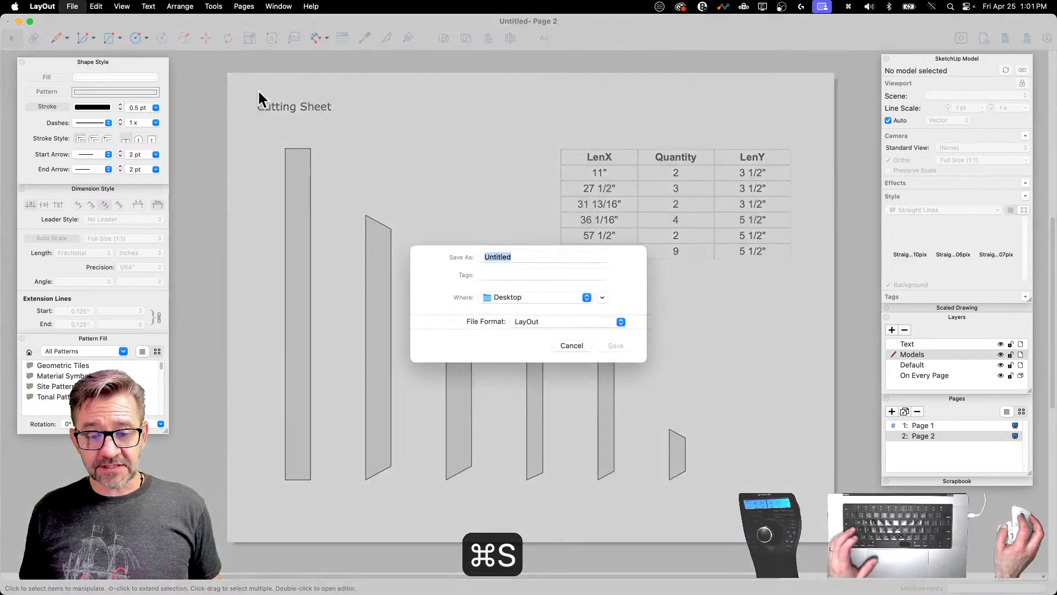
{"action": "type", "text": "Picnic "}
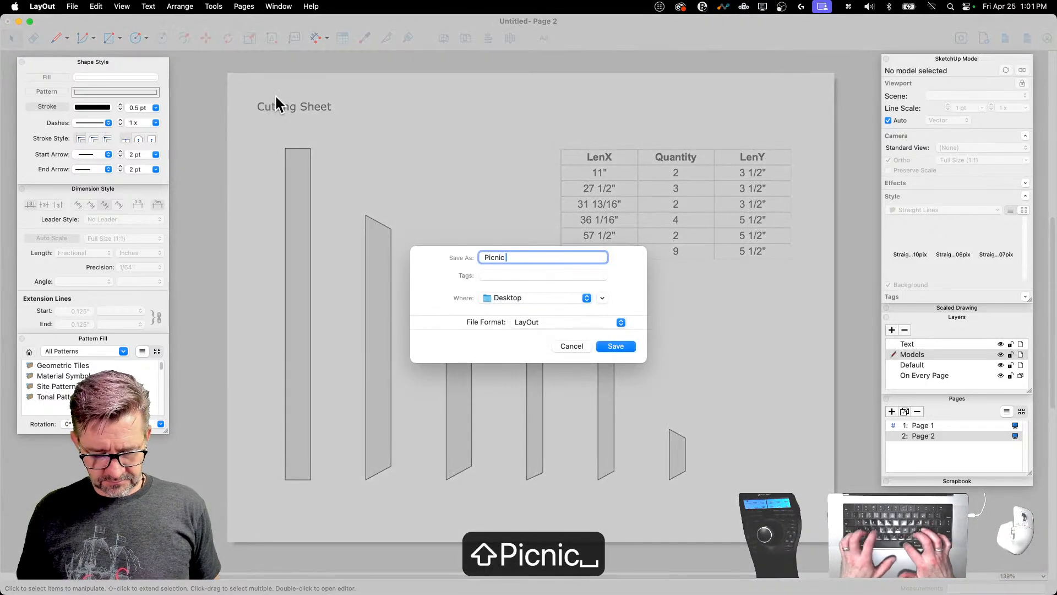
{"action": "type", "text": "Table"}
{"action": "key", "text": "Return"}
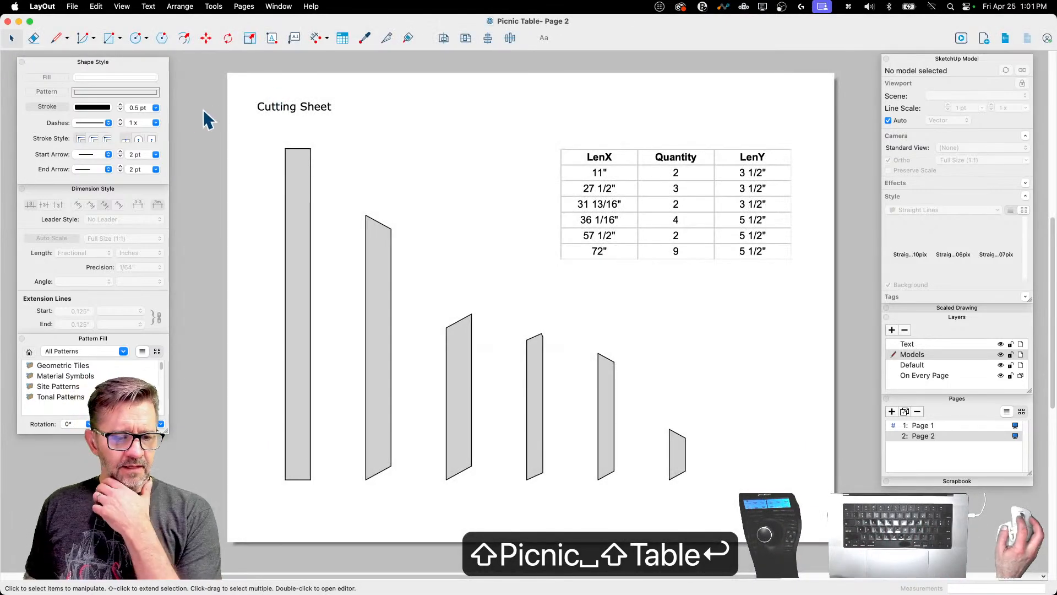
Step: Dimension the full length of the longest board, placing the dimension line just outside its left edge
{"action": "left_click", "coordinate": [315, 38]}
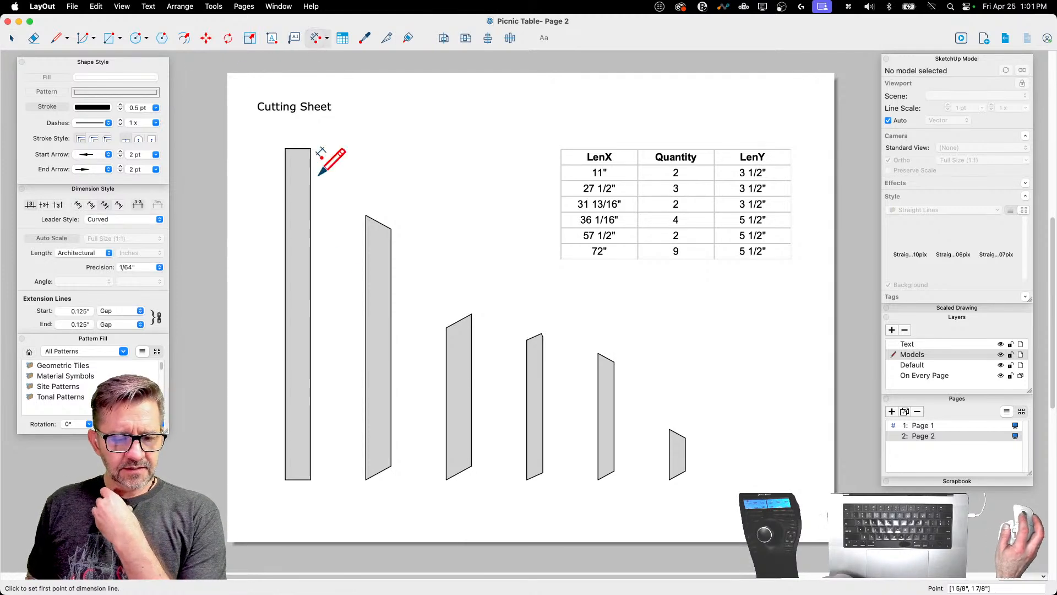
{"action": "left_click", "coordinate": [285, 479]}
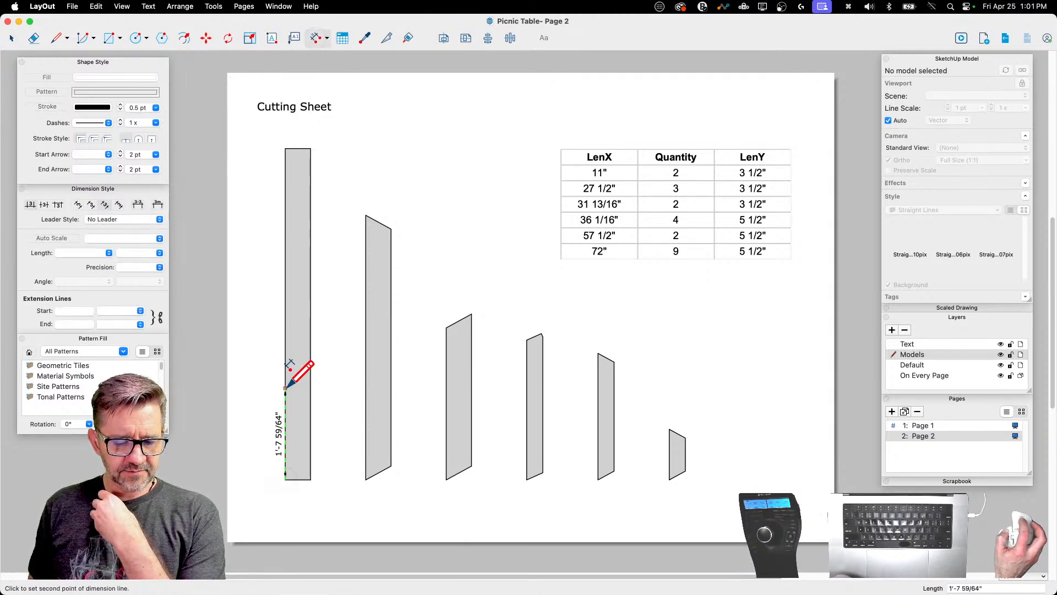
{"action": "left_click", "coordinate": [268, 147]}
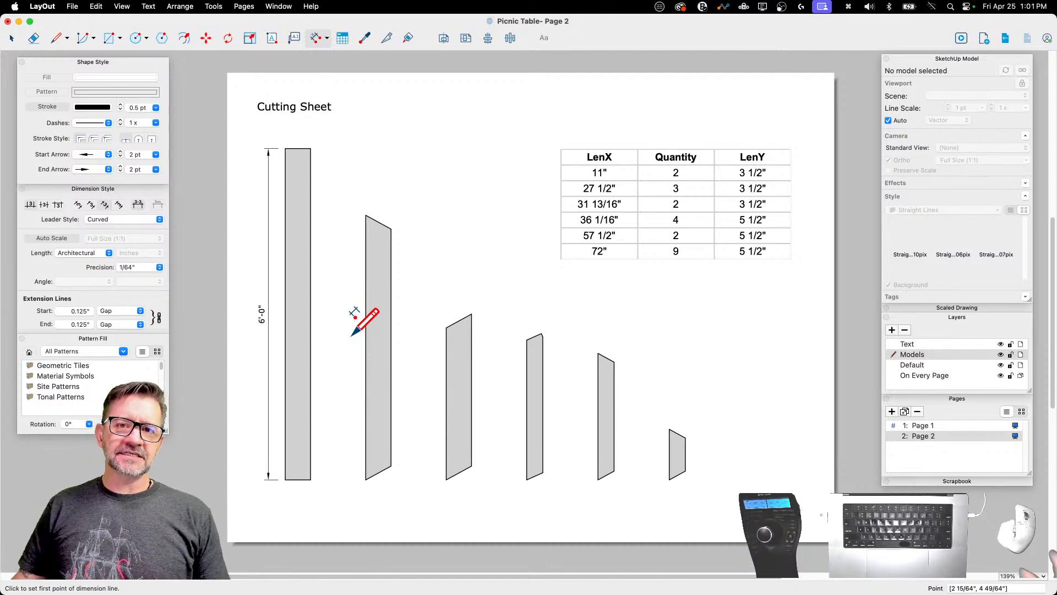
Step: Change both the start and end arrows of the longest board's dimension to slash ticks
{"action": "left_click", "coordinate": [11, 38]}
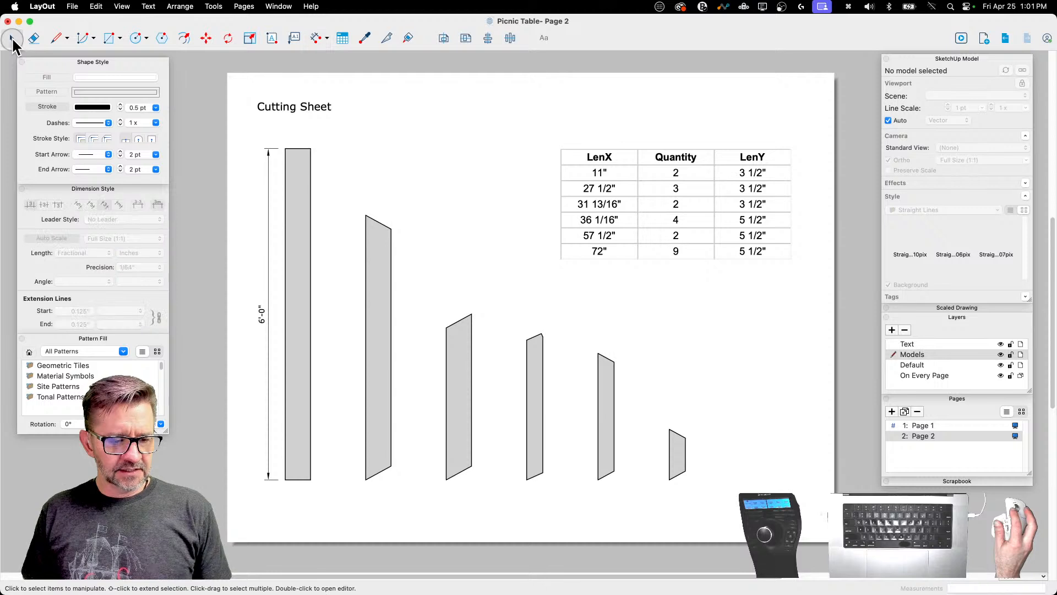
{"action": "left_click", "coordinate": [267, 329]}
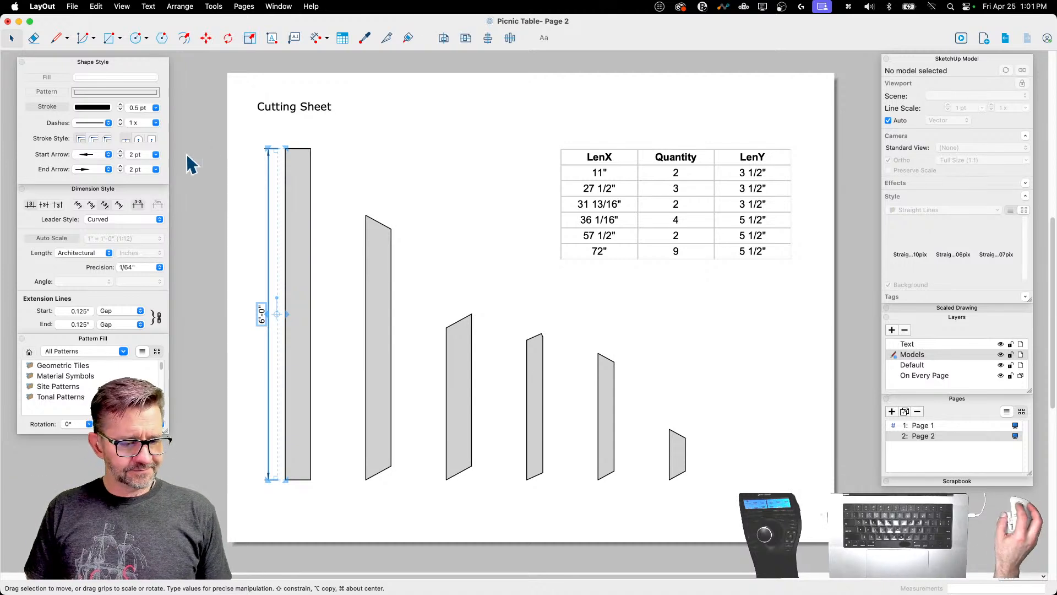
{"action": "left_click", "coordinate": [99, 154]}
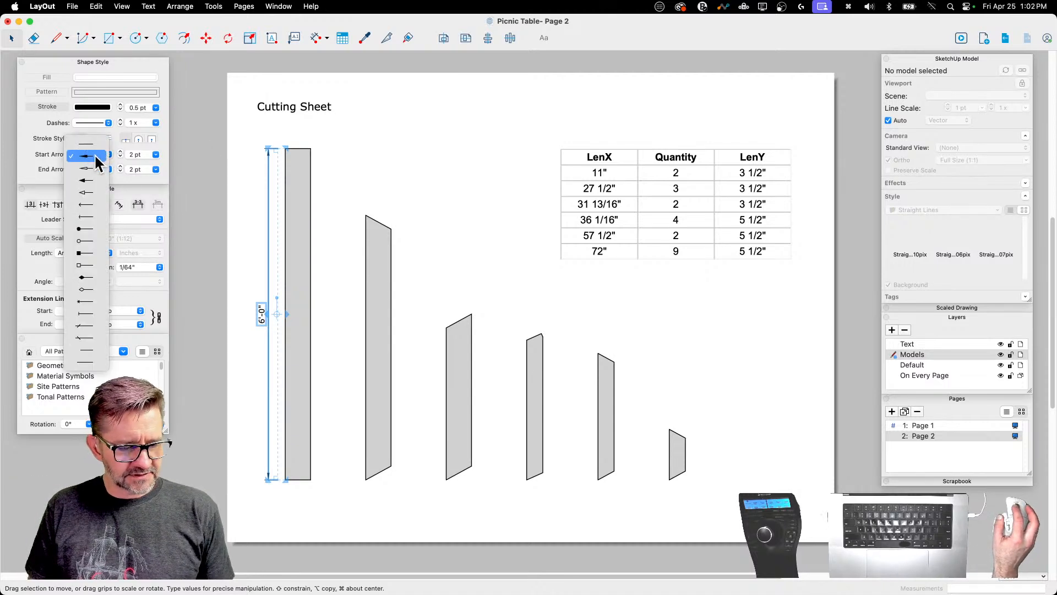
{"action": "left_click", "coordinate": [93, 324]}
{"action": "left_click", "coordinate": [104, 164]}
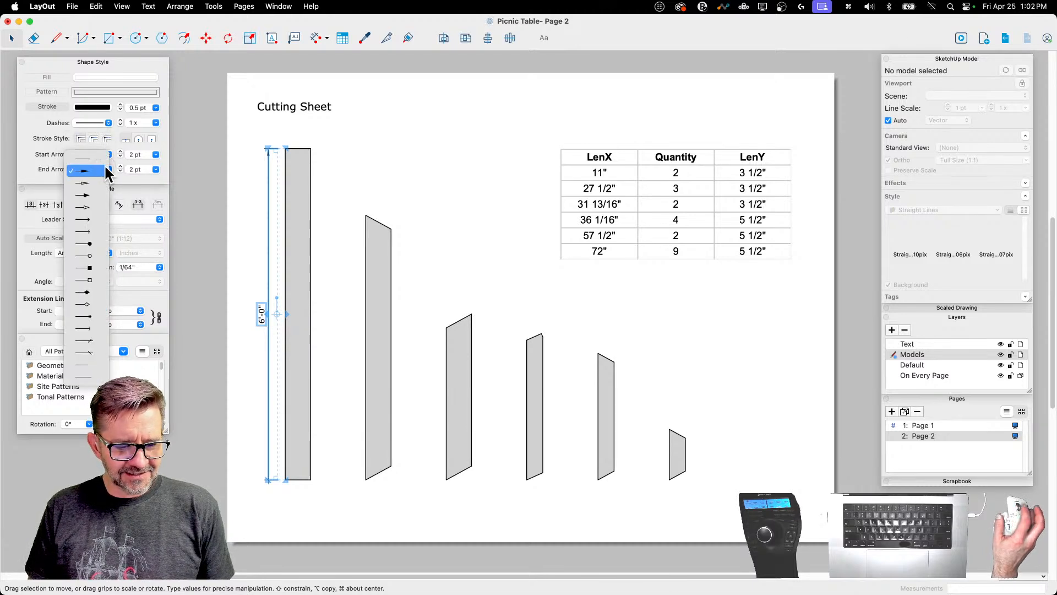
{"action": "left_click", "coordinate": [95, 334]}
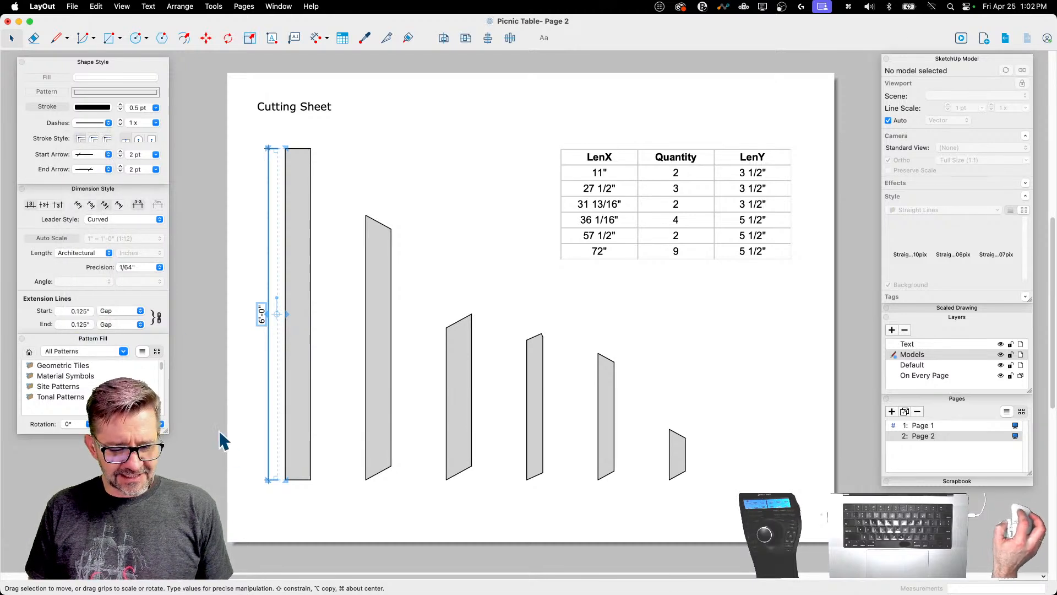
{"action": "left_click", "coordinate": [223, 450]}
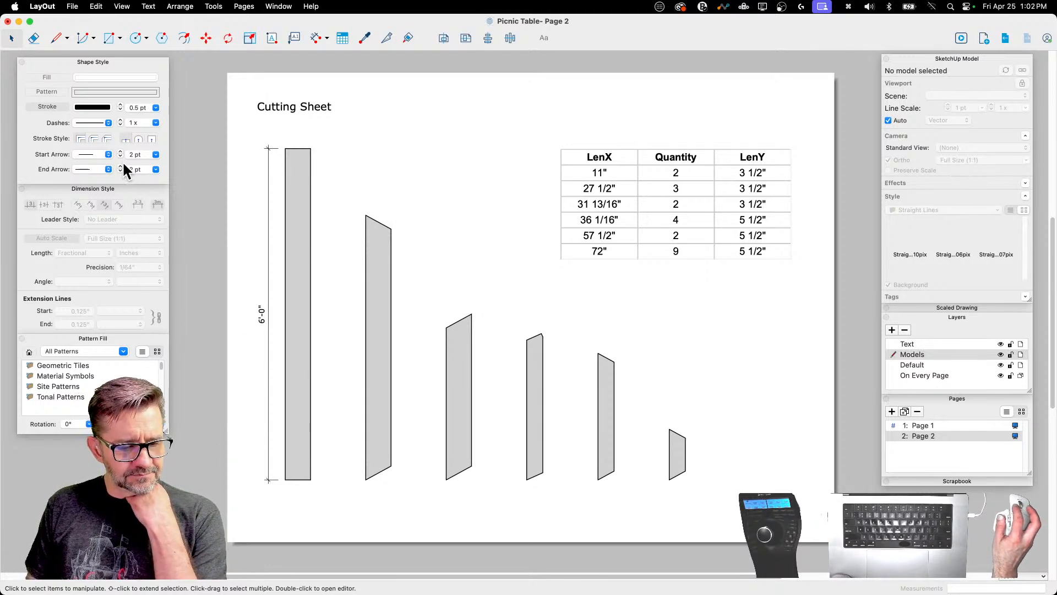
Step: Set the text size of the longest board's dimension to 12 and close the font settings
{"action": "left_click", "coordinate": [264, 325]}
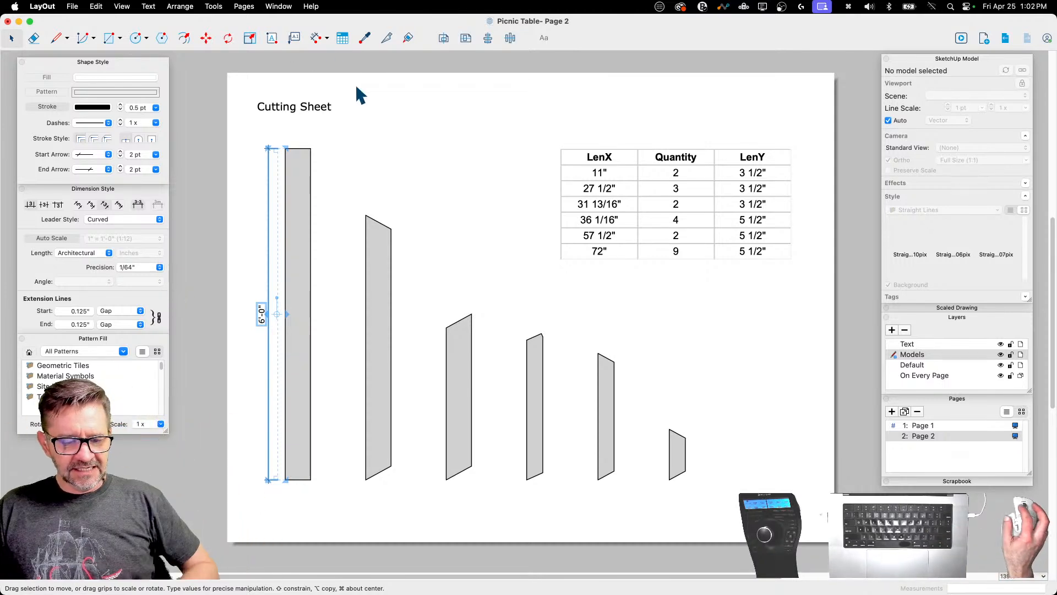
{"action": "left_click", "coordinate": [243, 7]}
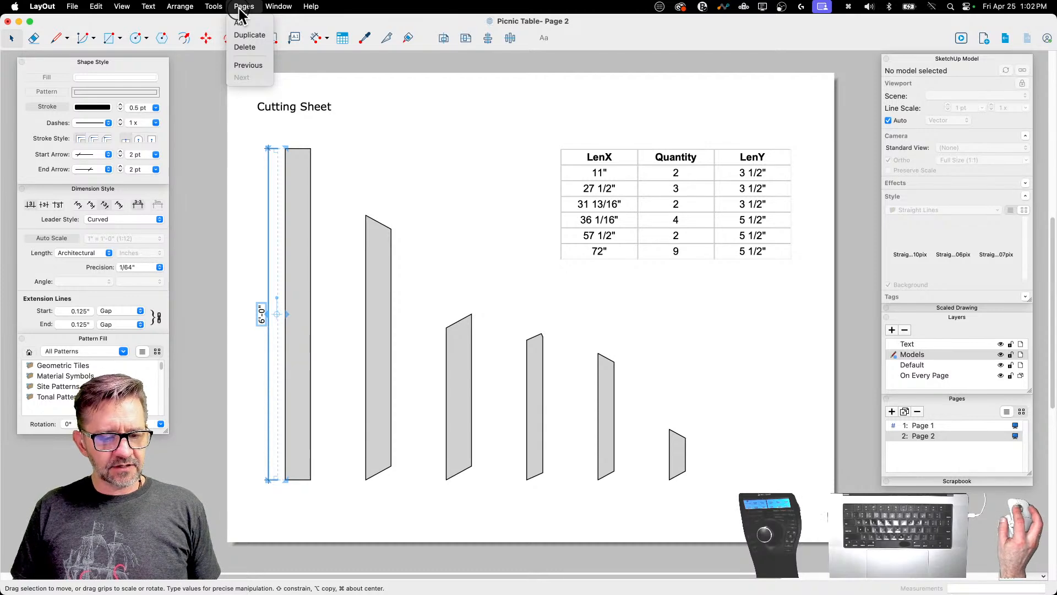
{"action": "mouse_move", "coordinate": [278, 7]}
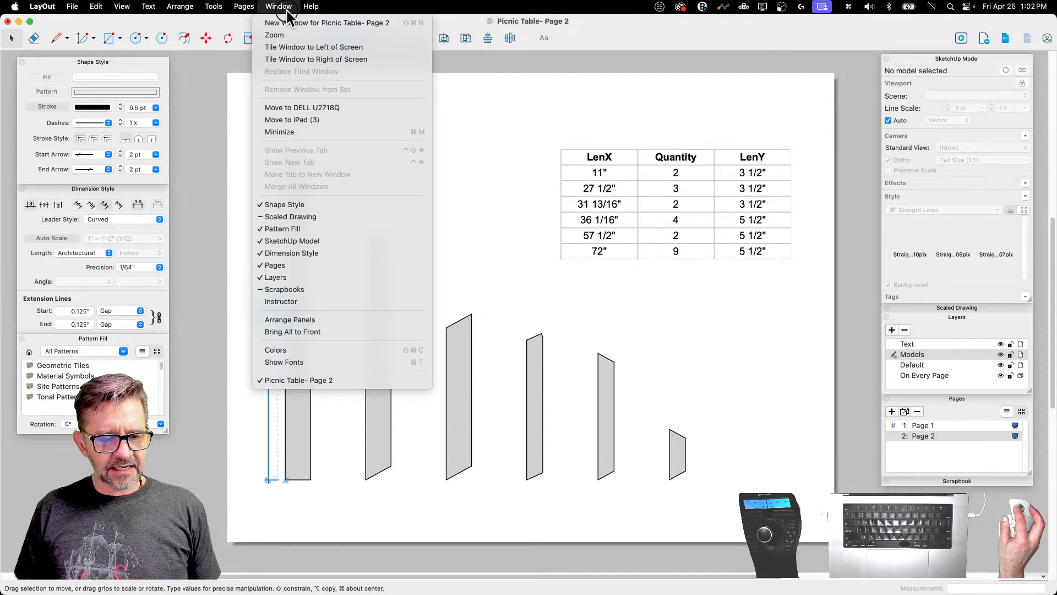
{"action": "left_click", "coordinate": [308, 360]}
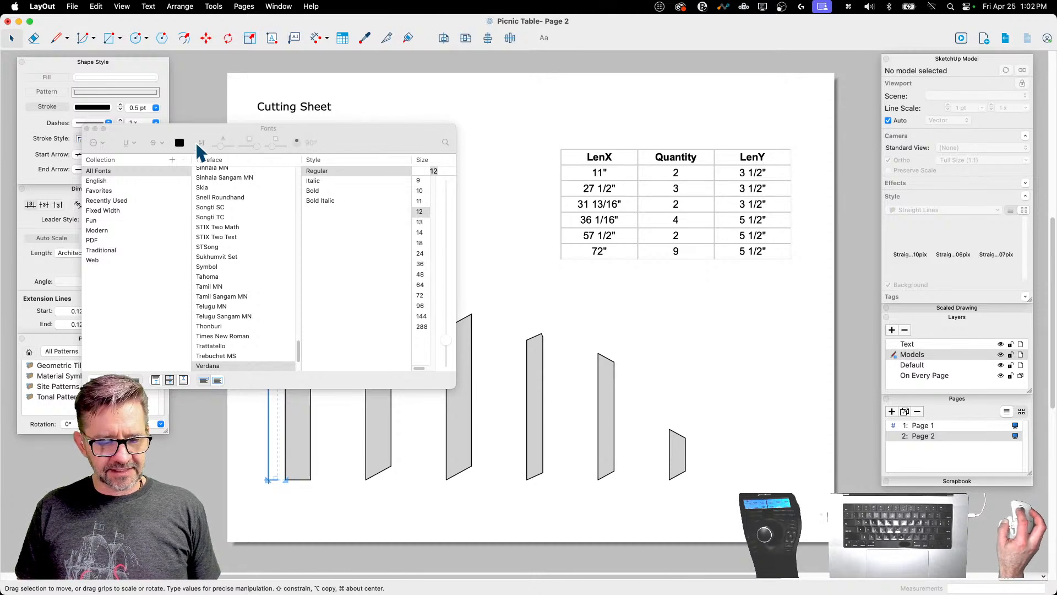
{"action": "left_click_drag", "start_coordinate": [320, 133], "coordinate": [715, 103]}
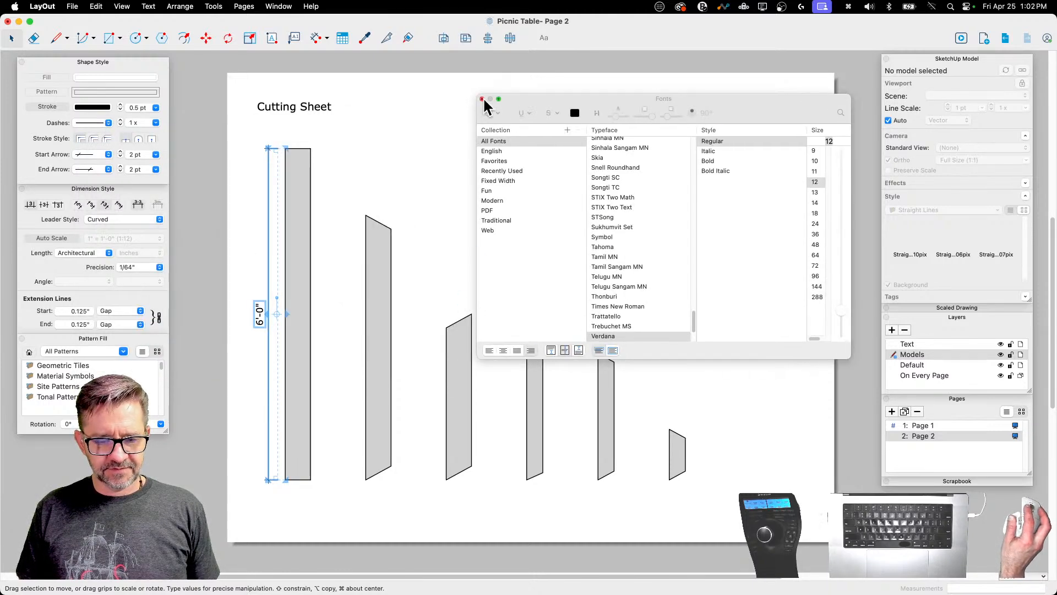
{"action": "left_click_drag", "start_coordinate": [602, 99], "coordinate": [0, 0]}
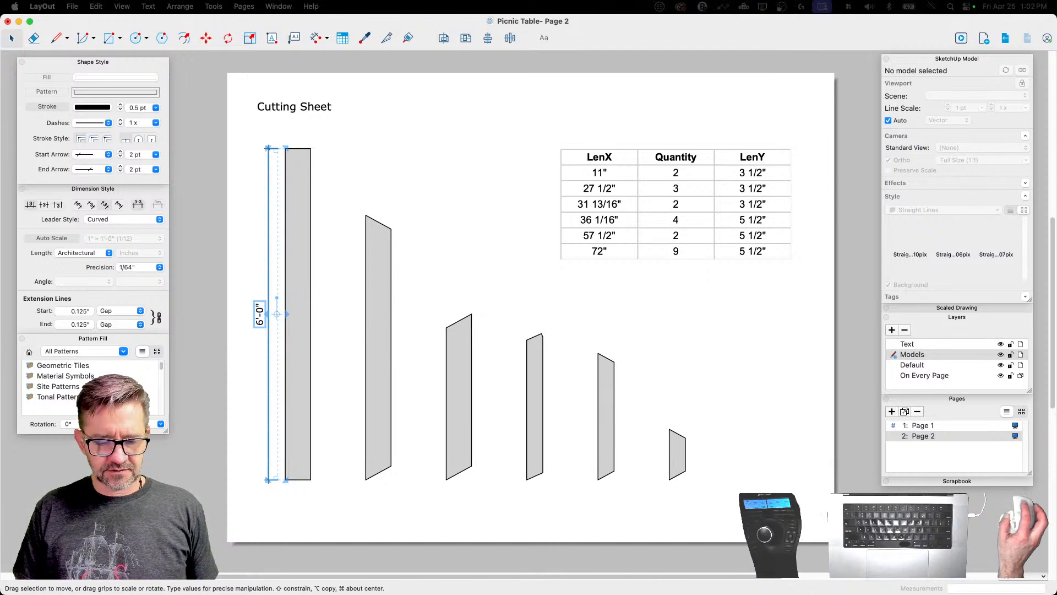
{"action": "left_click", "coordinate": [395, 170]}
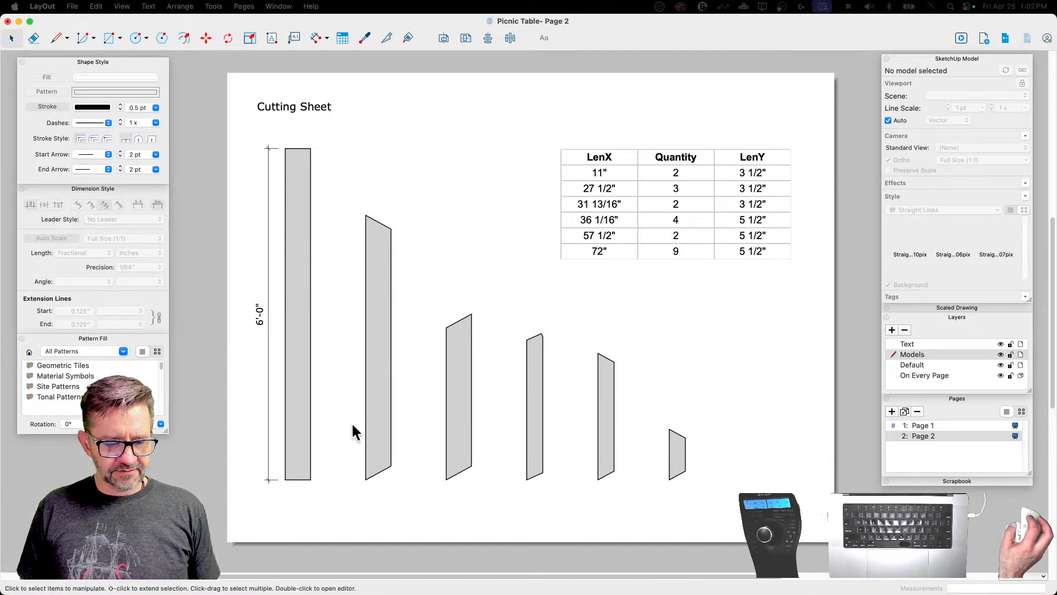
Step: Set the Dimension tool's default start and end arrows to slash ticks for new dimensions
{"action": "left_click", "coordinate": [268, 371]}
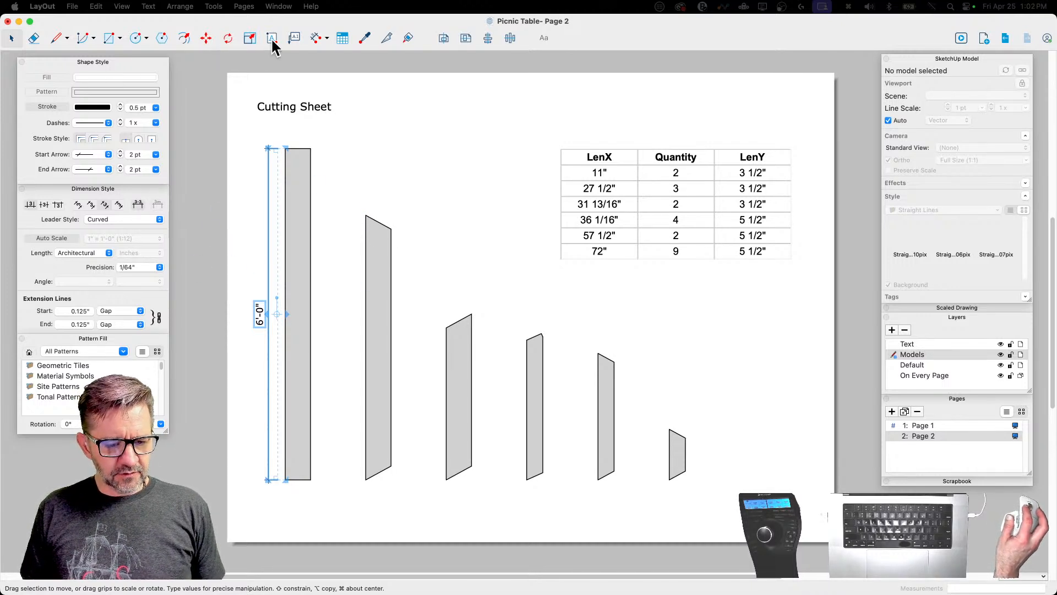
{"action": "left_click", "coordinate": [316, 38]}
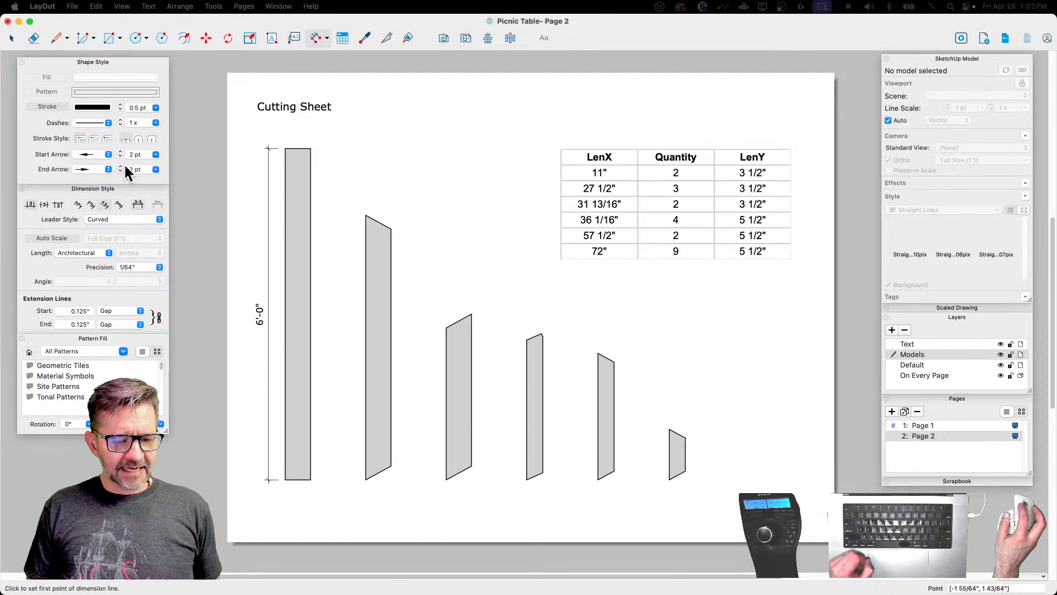
{"action": "left_click", "coordinate": [93, 154]}
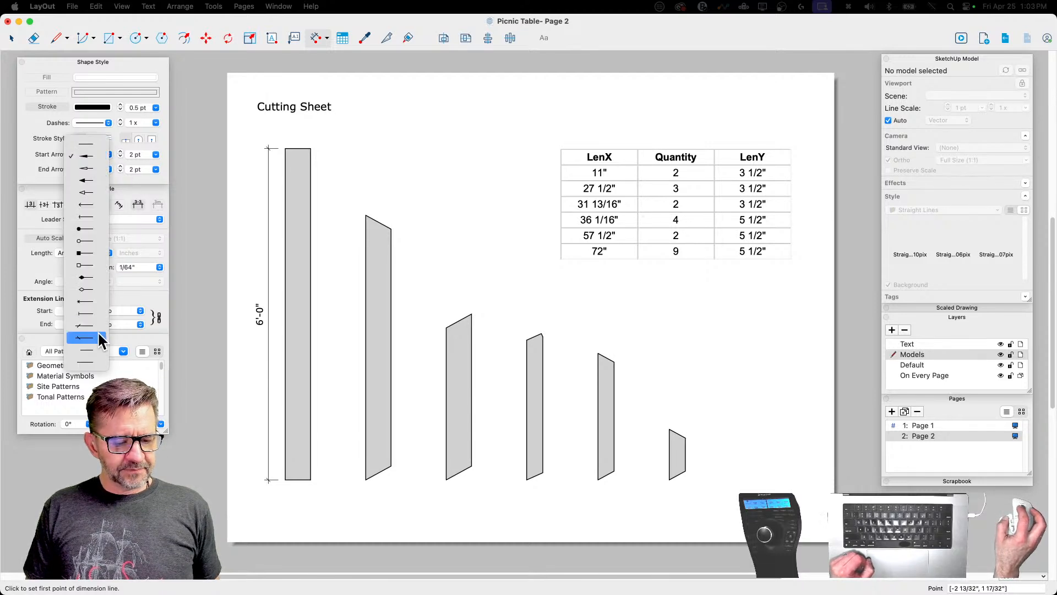
{"action": "left_click", "coordinate": [94, 320]}
{"action": "left_click", "coordinate": [92, 168]}
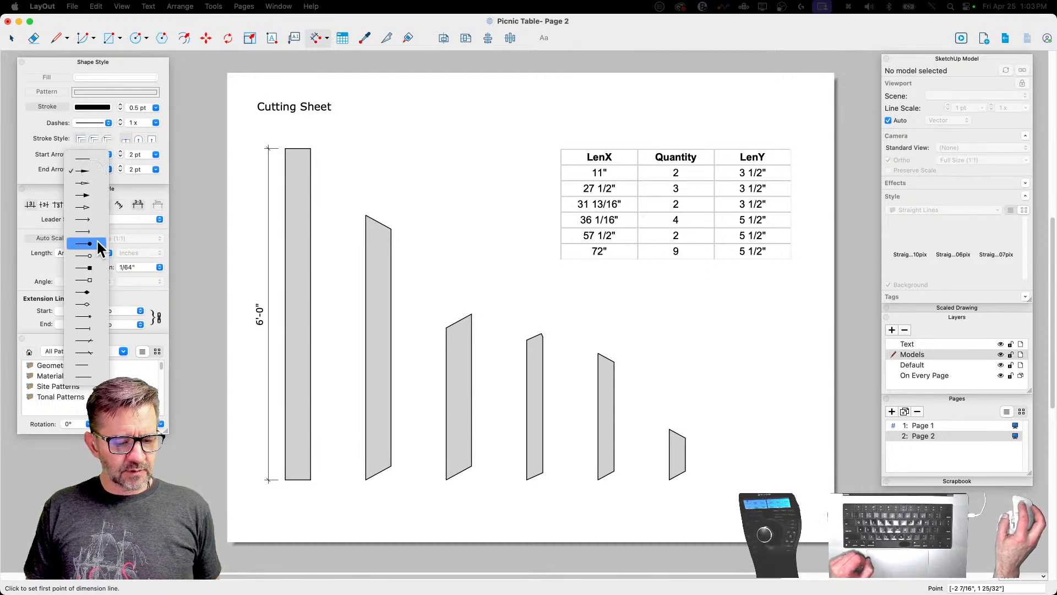
{"action": "left_click", "coordinate": [98, 339]}
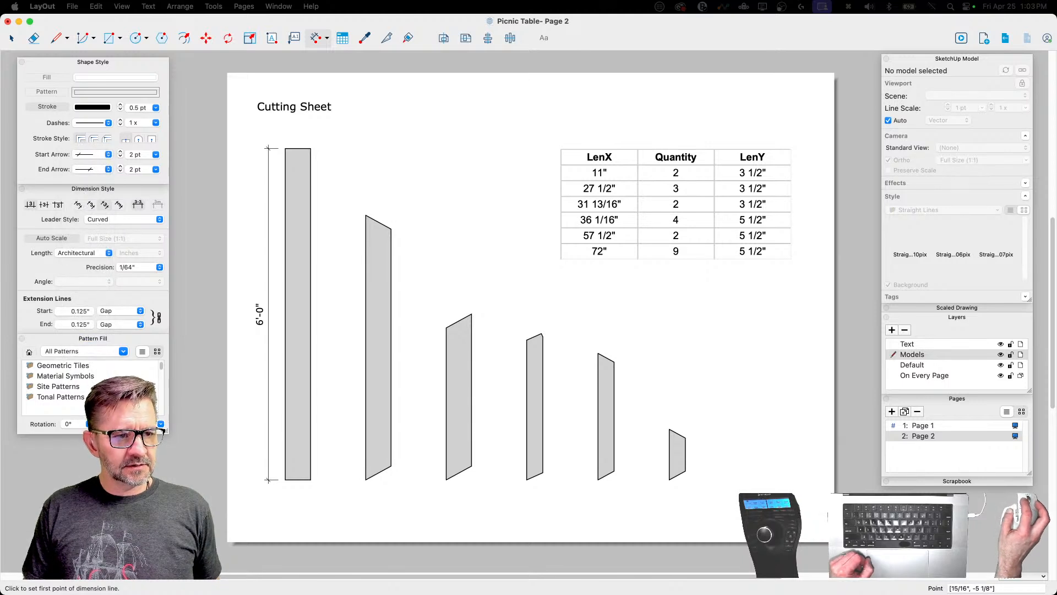
Step: Dimension both long edges of the second board, placing each dimension line just outside its edge
{"action": "left_click", "coordinate": [367, 477]}
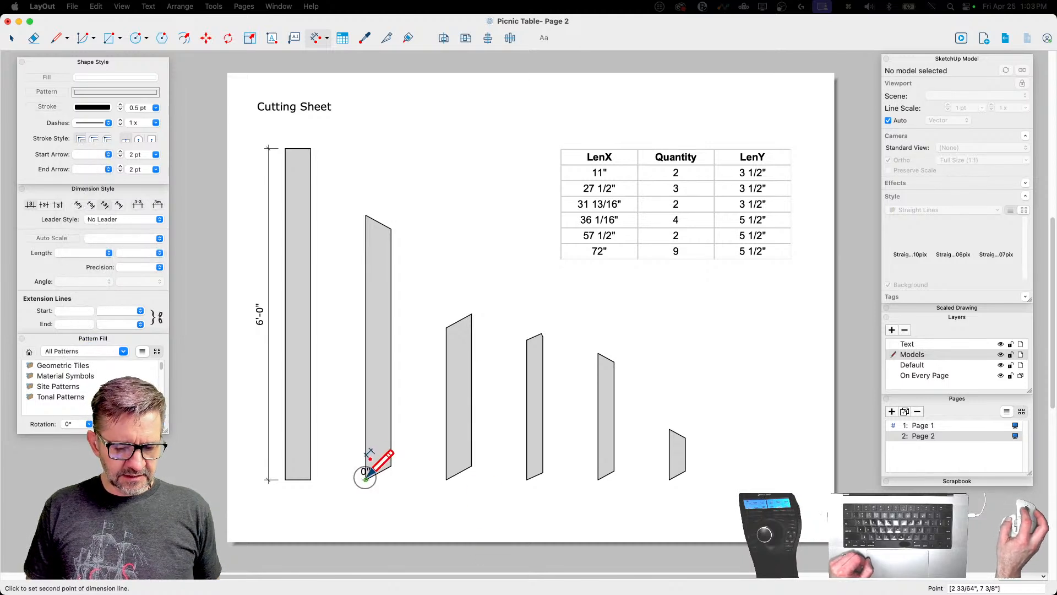
{"action": "left_click", "coordinate": [365, 215]}
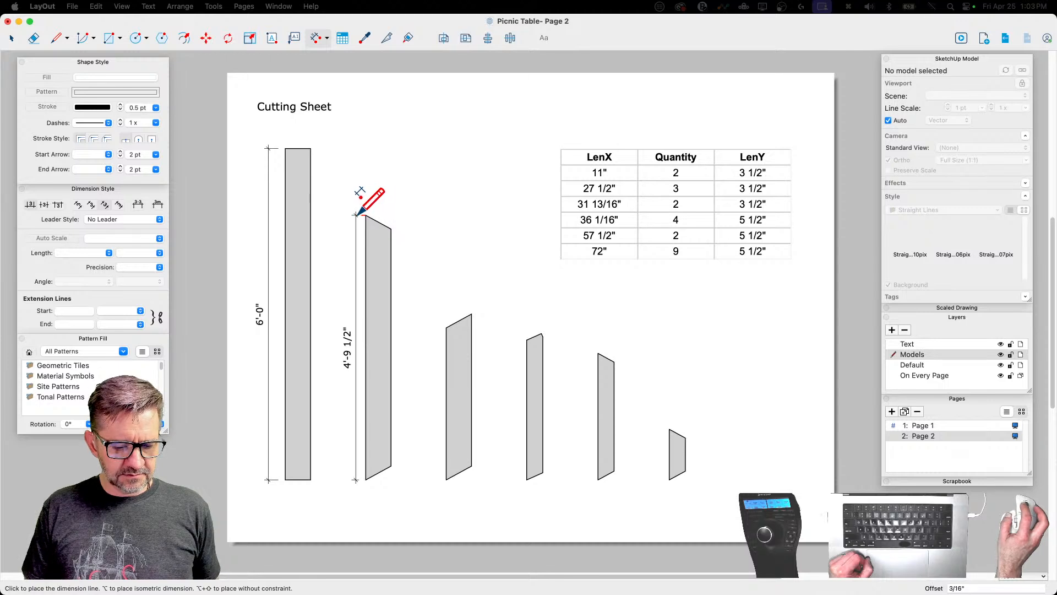
{"action": "left_click", "coordinate": [346, 215]}
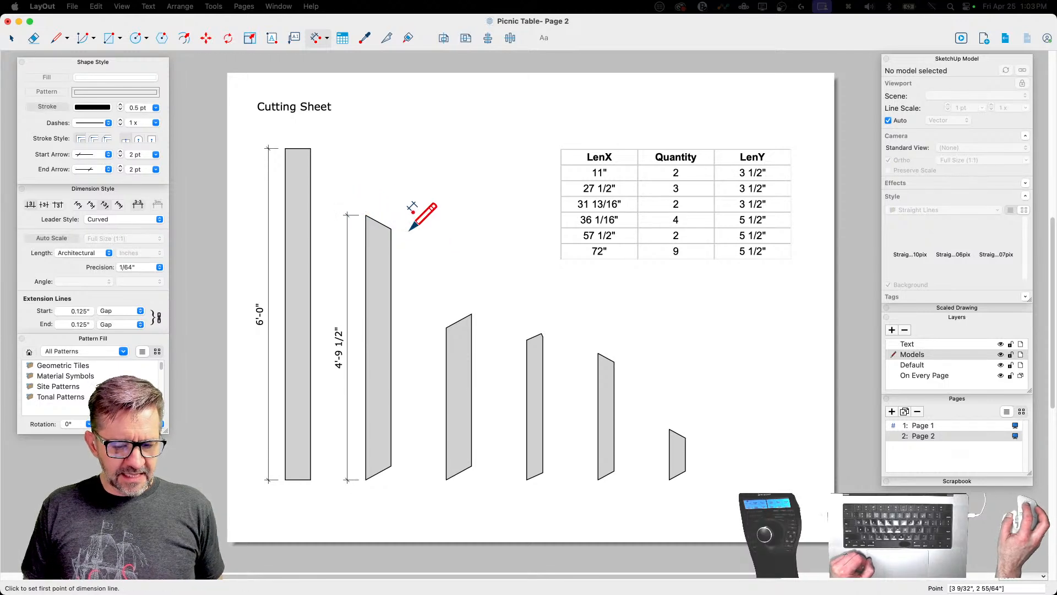
{"action": "left_click", "coordinate": [391, 228]}
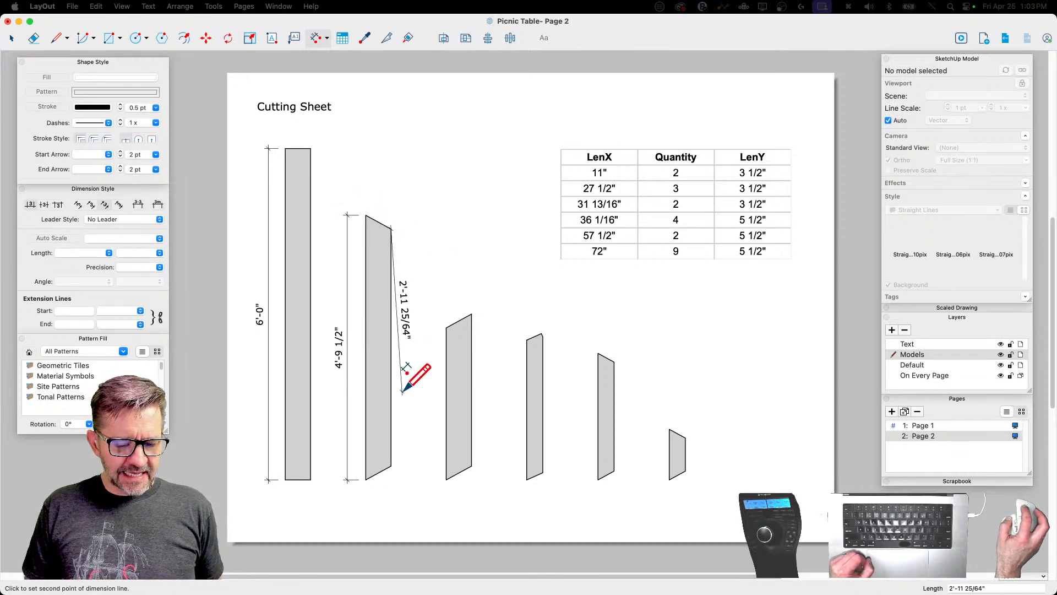
{"action": "left_click", "coordinate": [391, 465]}
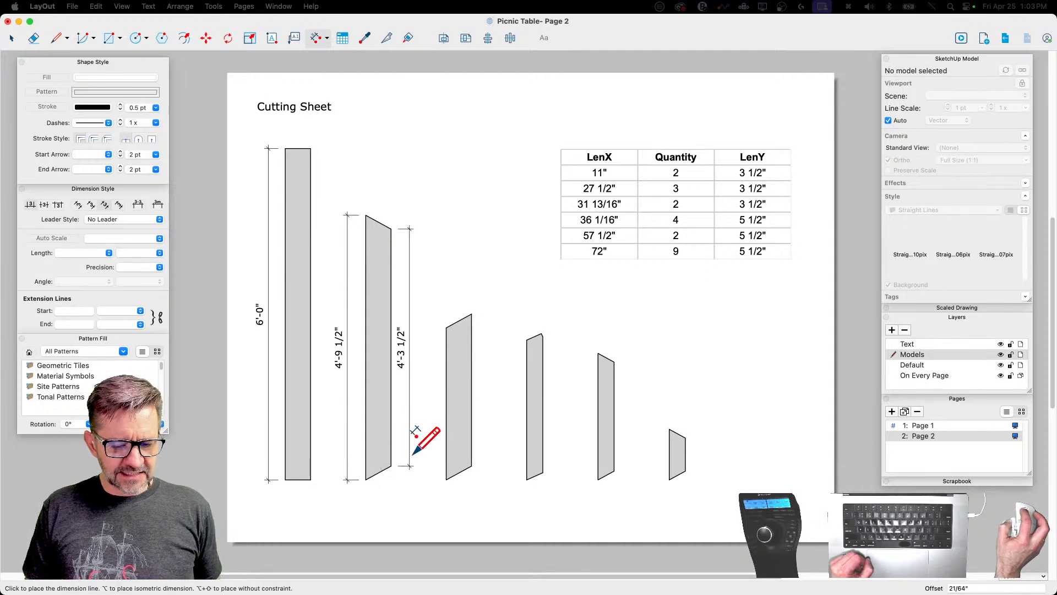
{"action": "left_click", "coordinate": [413, 454]}
Step: Dimension the left and right long edges of the third board, with the dimension lines just outside the board
{"action": "left_click", "coordinate": [446, 327]}
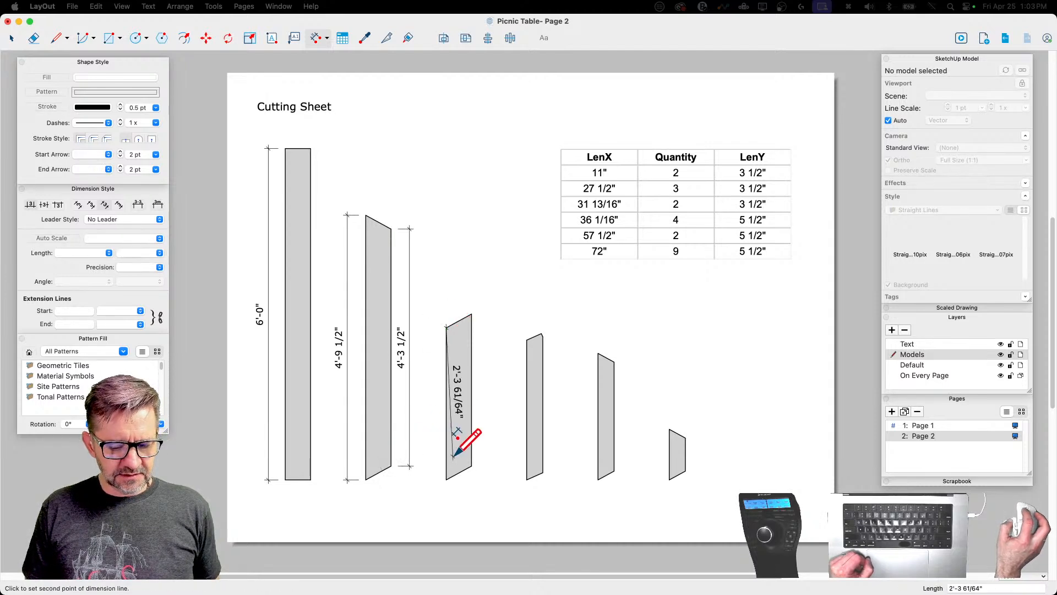
{"action": "left_click", "coordinate": [446, 478]}
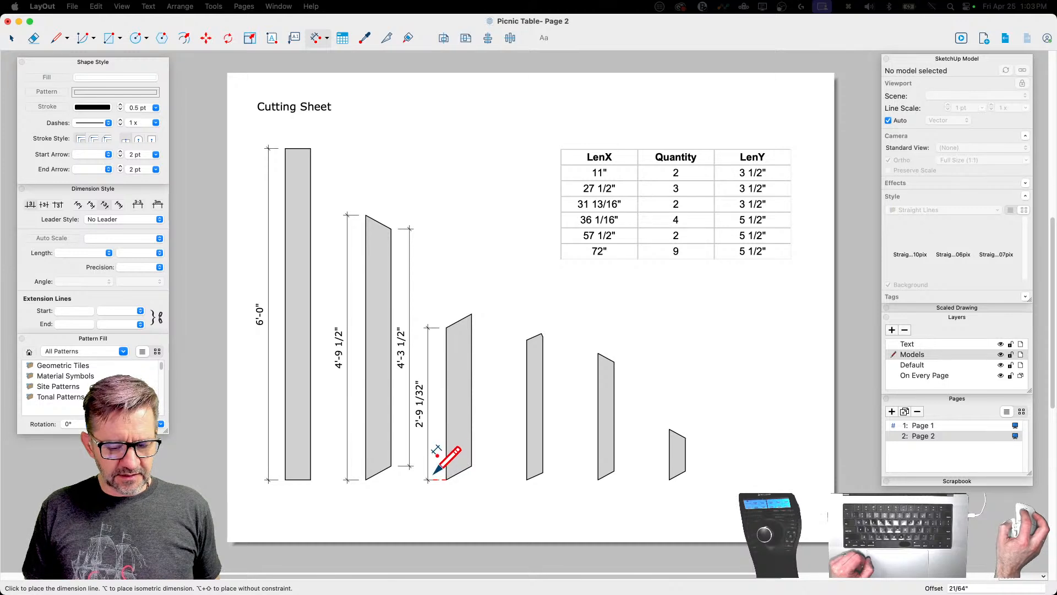
{"action": "left_click", "coordinate": [435, 472]}
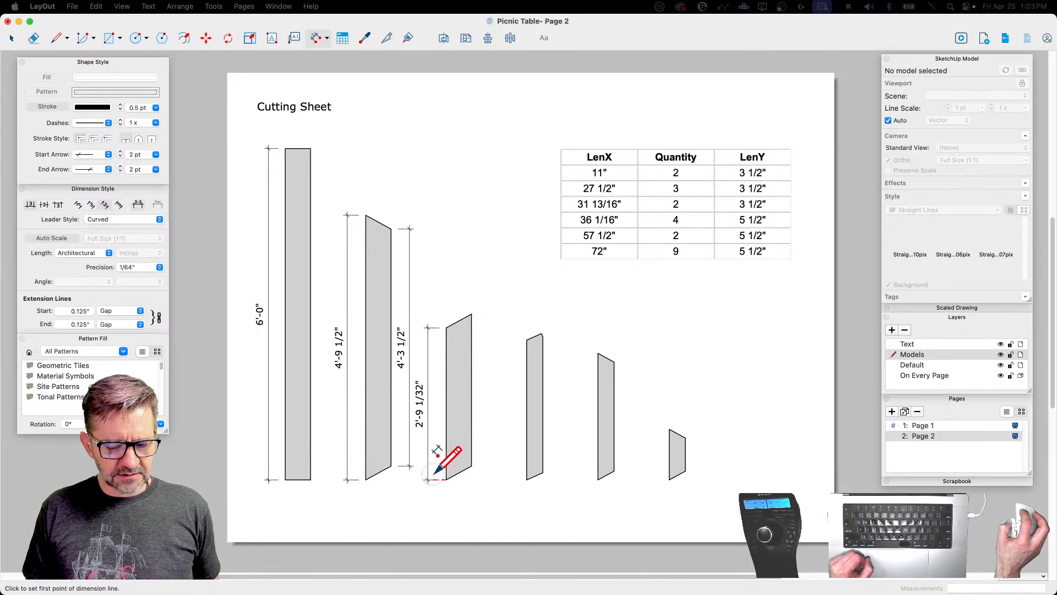
{"action": "left_click", "coordinate": [472, 315]}
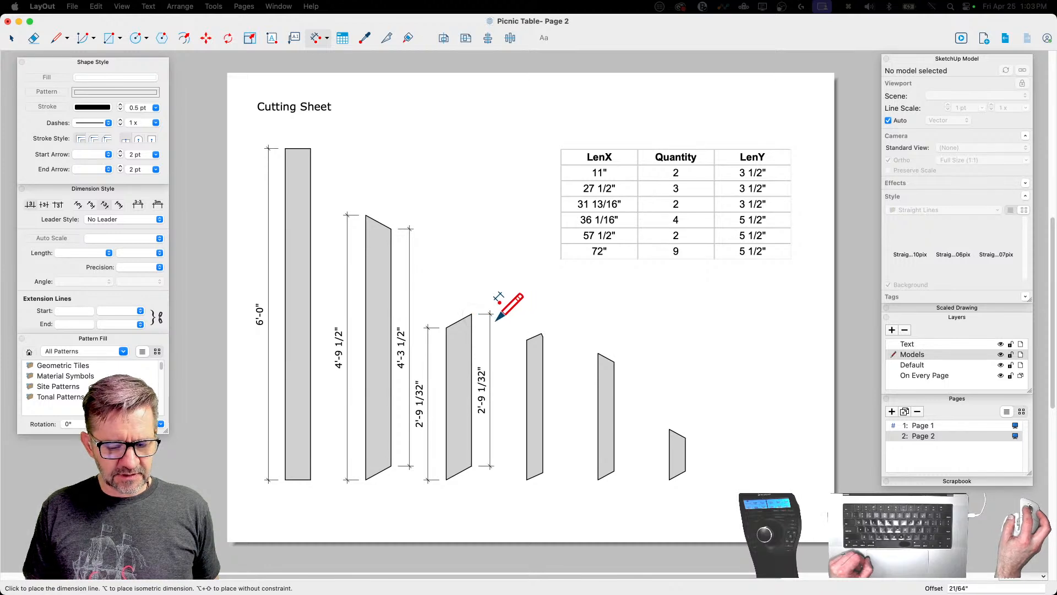
{"action": "left_click", "coordinate": [490, 314]}
Step: Set the precision of both third-board dimensions to 1/16" and deselect them
{"action": "key", "text": "space"}
{"action": "left_click", "coordinate": [423, 412]}
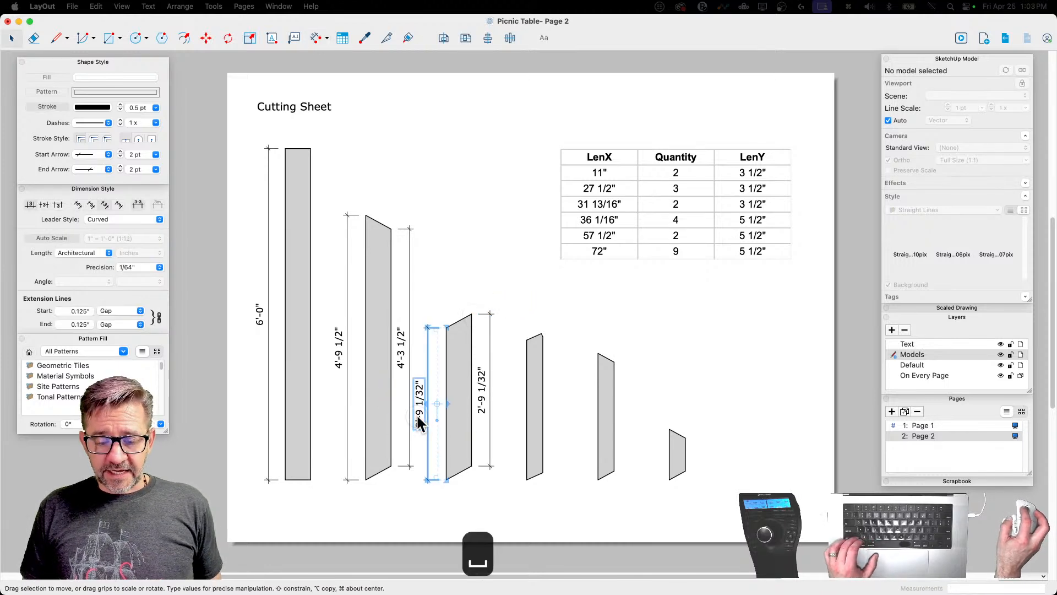
{"action": "left_click", "coordinate": [483, 390], "text": "shift"}
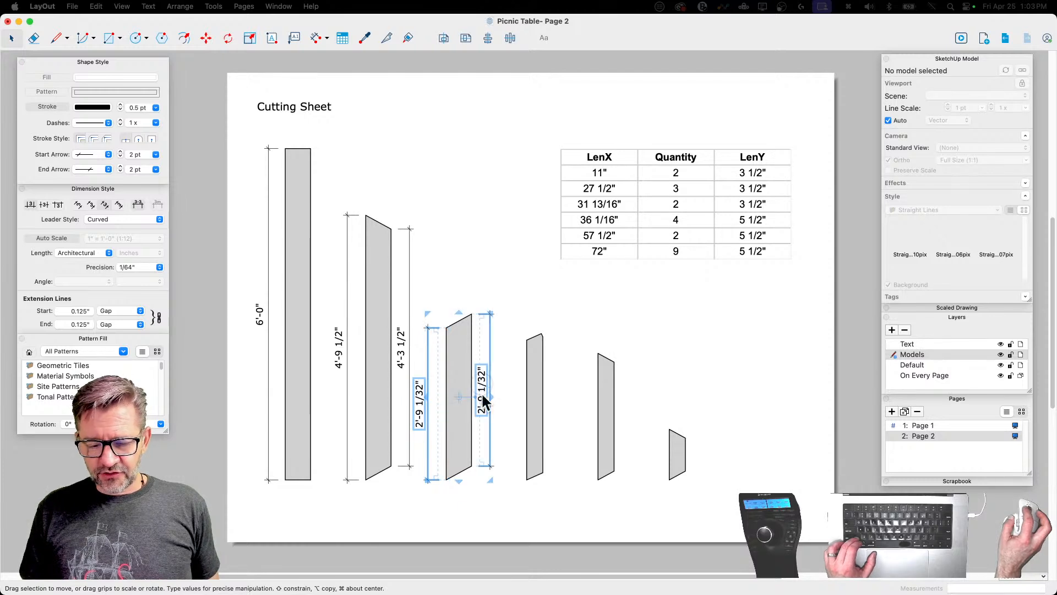
{"action": "left_click", "coordinate": [159, 267]}
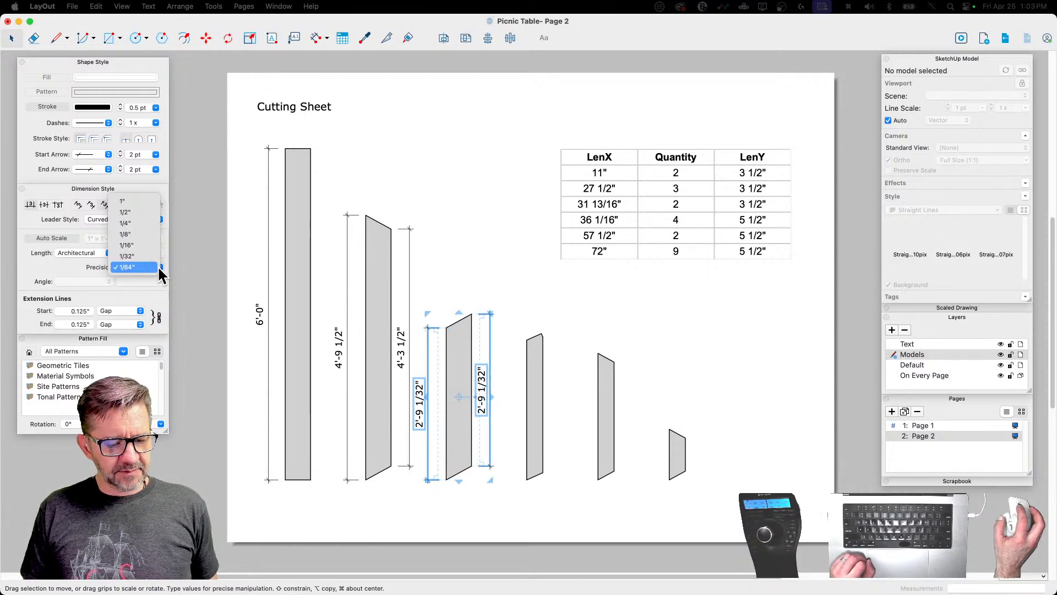
{"action": "left_click", "coordinate": [140, 247]}
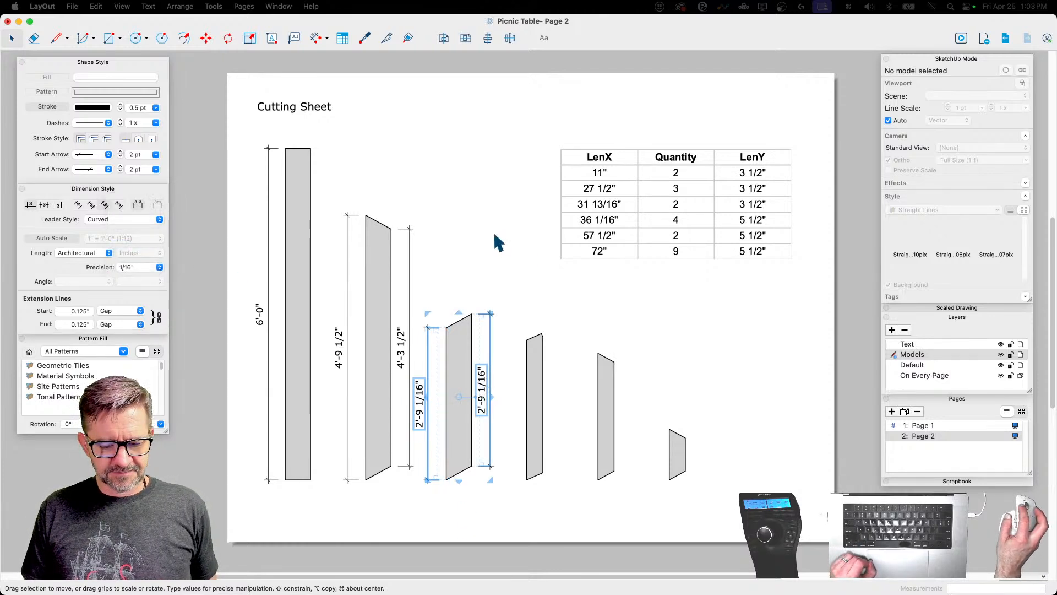
{"action": "left_click", "coordinate": [573, 511]}
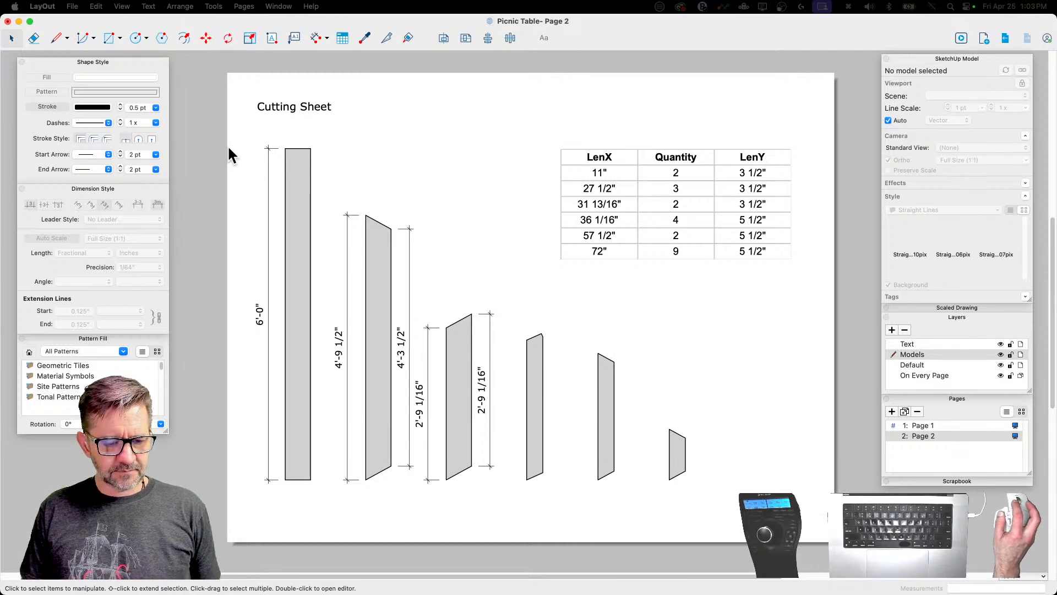
Step: Dimension both long edges of the fourth board, placing a dimension line on each side of it
{"action": "left_click", "coordinate": [315, 38]}
{"action": "left_click", "coordinate": [527, 337]}
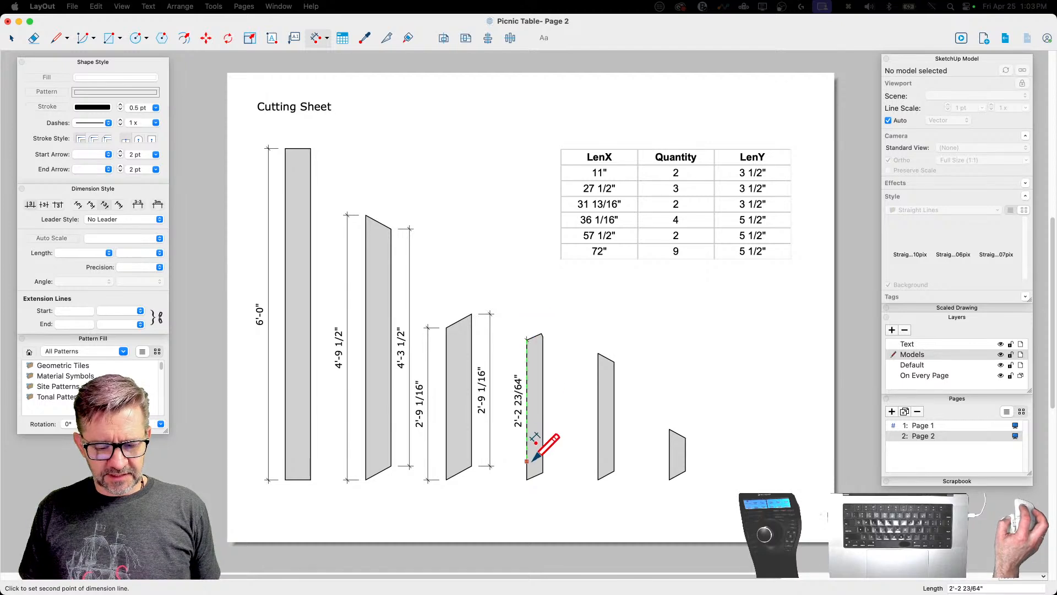
{"action": "left_click", "coordinate": [526, 479]}
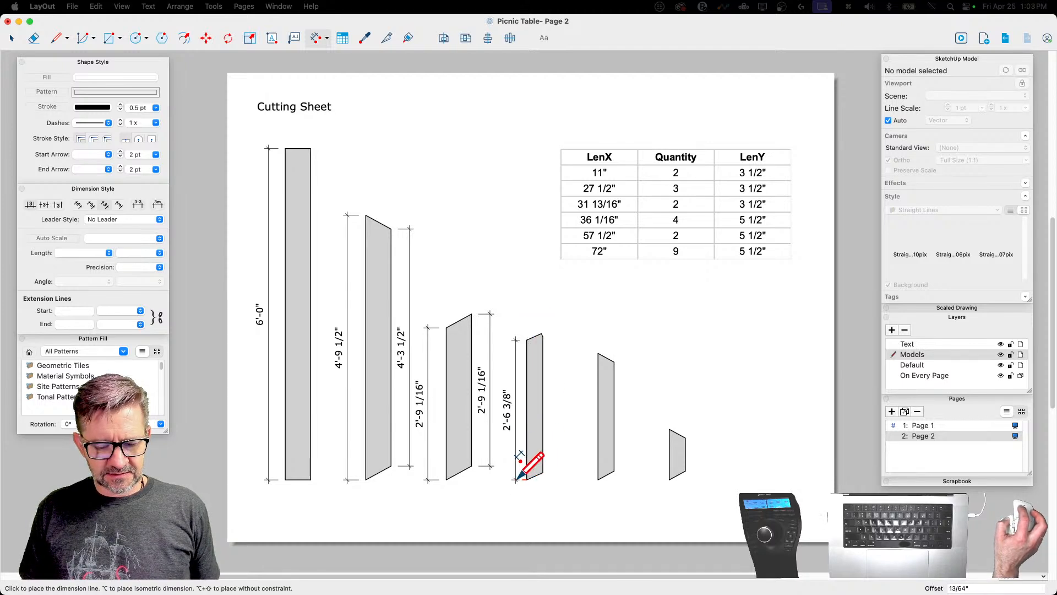
{"action": "left_click", "coordinate": [518, 477]}
{"action": "left_click", "coordinate": [543, 473]}
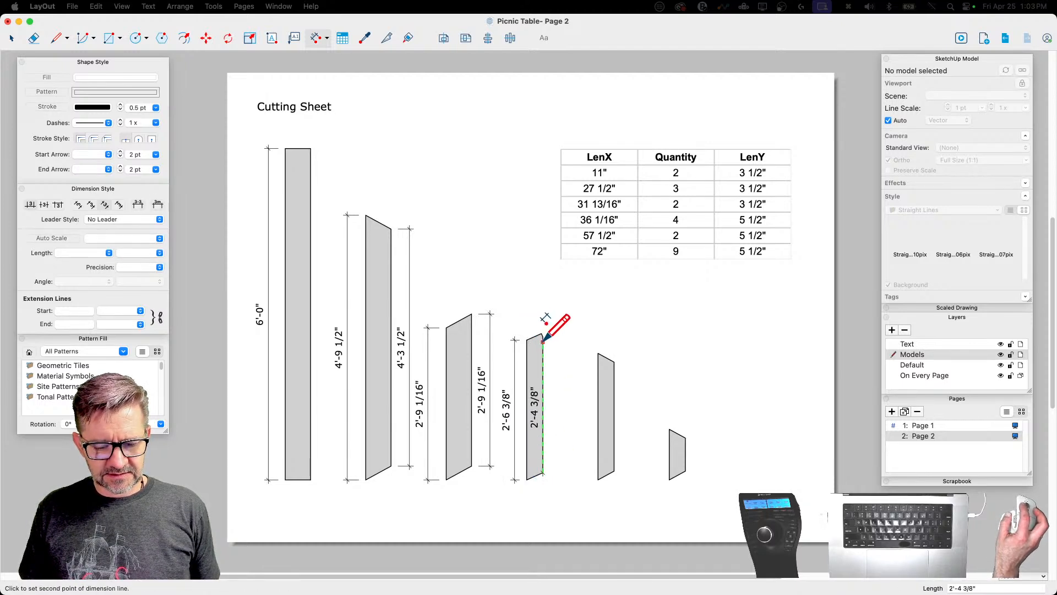
{"action": "left_click", "coordinate": [543, 334]}
{"action": "left_click", "coordinate": [555, 327]}
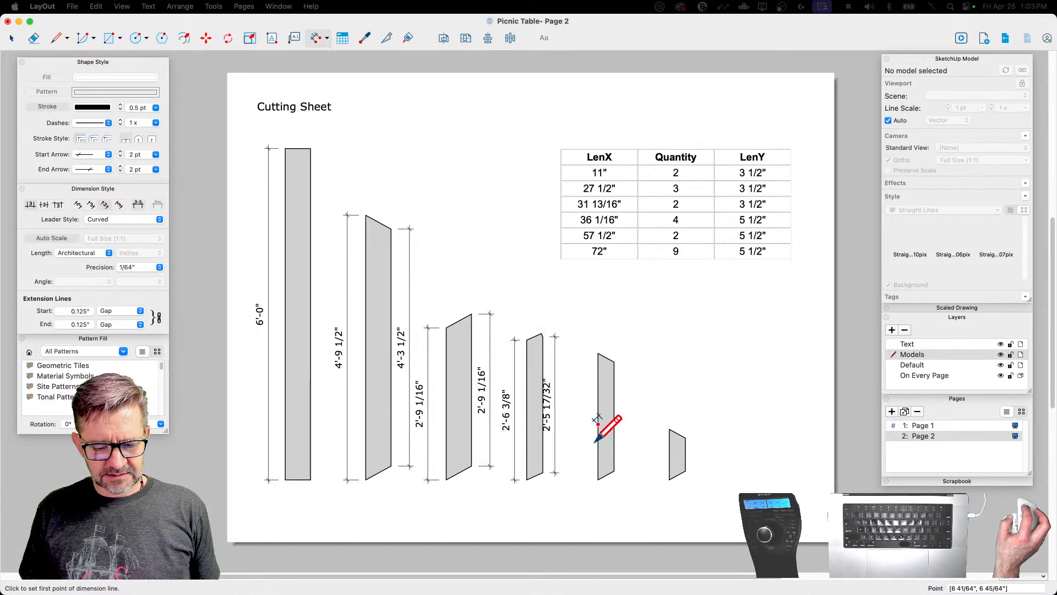
Step: Set the Dimension tool's default precision to 1/16" and dimension both long edges of the fifth board
{"action": "left_click", "coordinate": [138, 268]}
{"action": "left_click", "coordinate": [135, 245]}
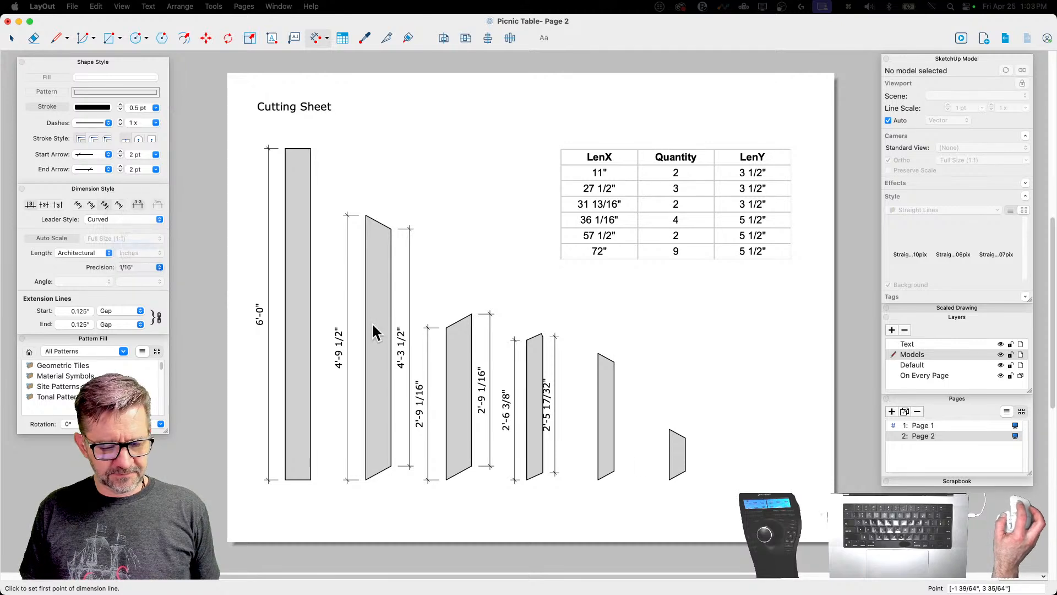
{"action": "left_click", "coordinate": [598, 479]}
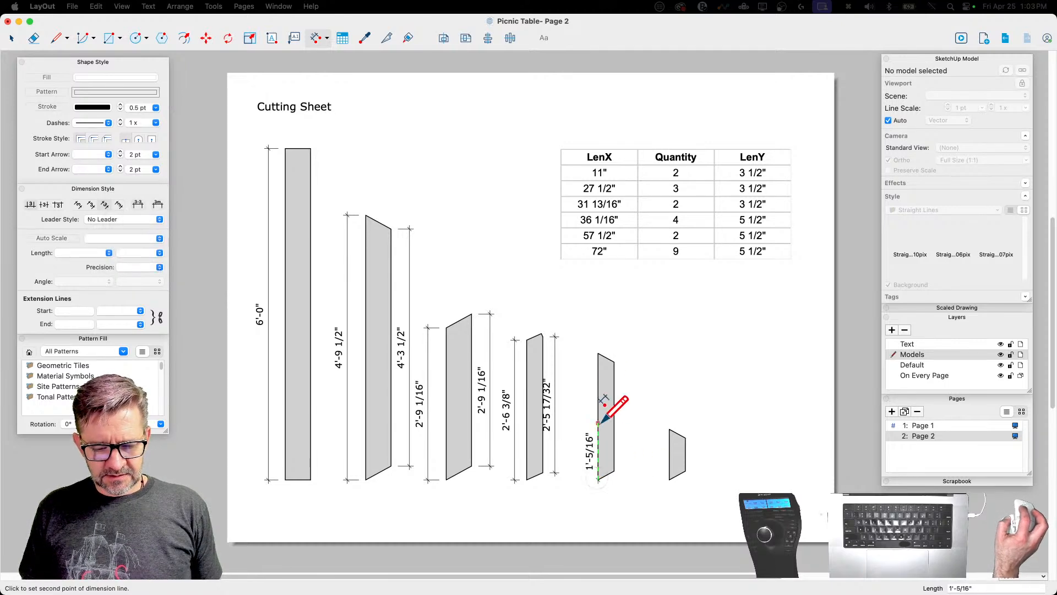
{"action": "left_click", "coordinate": [598, 354]}
{"action": "left_click", "coordinate": [587, 357]}
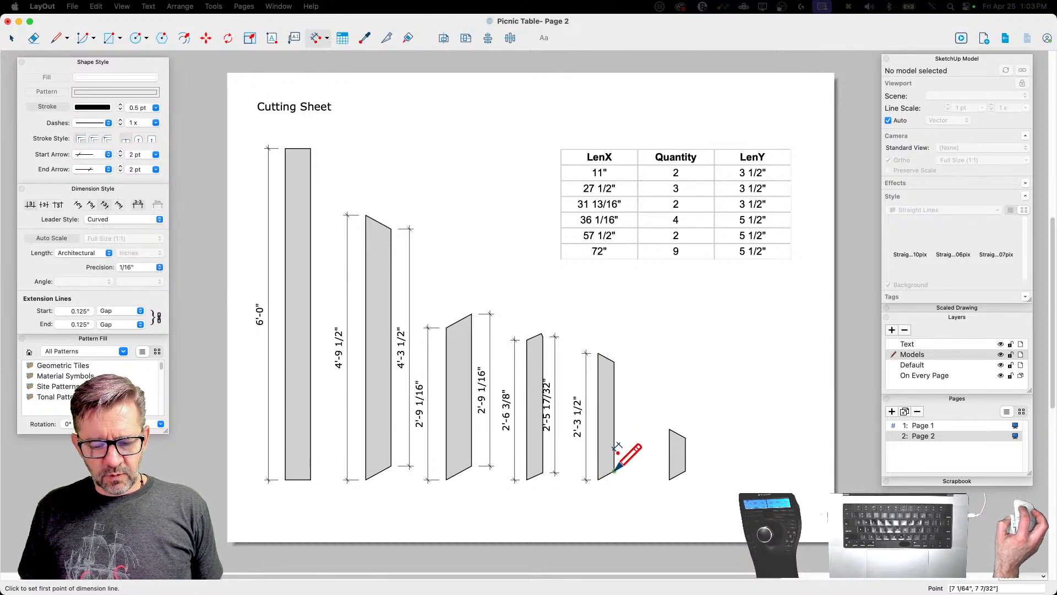
{"action": "left_click", "coordinate": [614, 472]}
{"action": "left_click", "coordinate": [614, 361]}
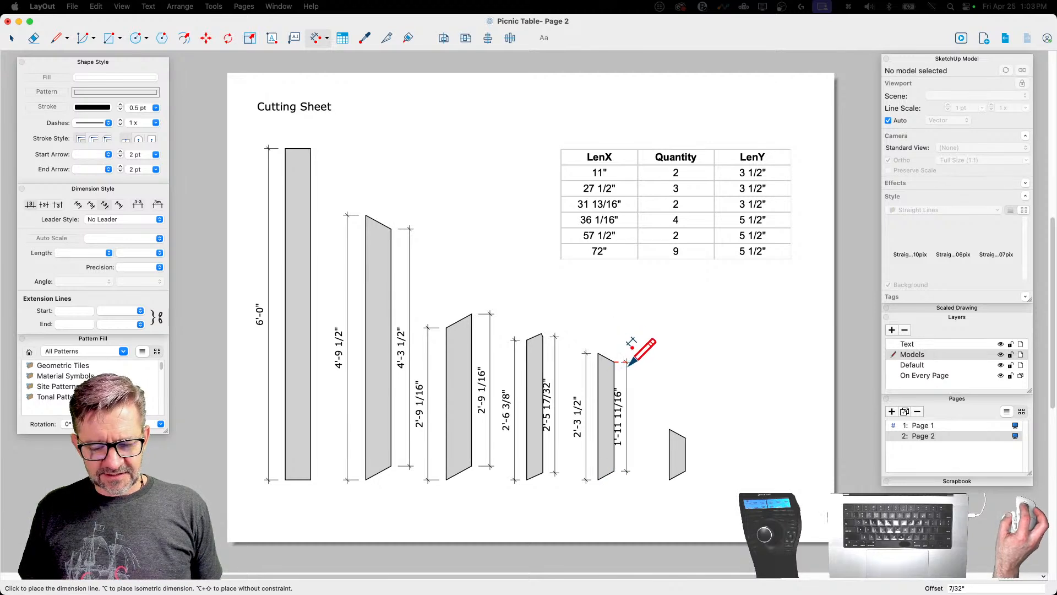
{"action": "left_click", "coordinate": [634, 360]}
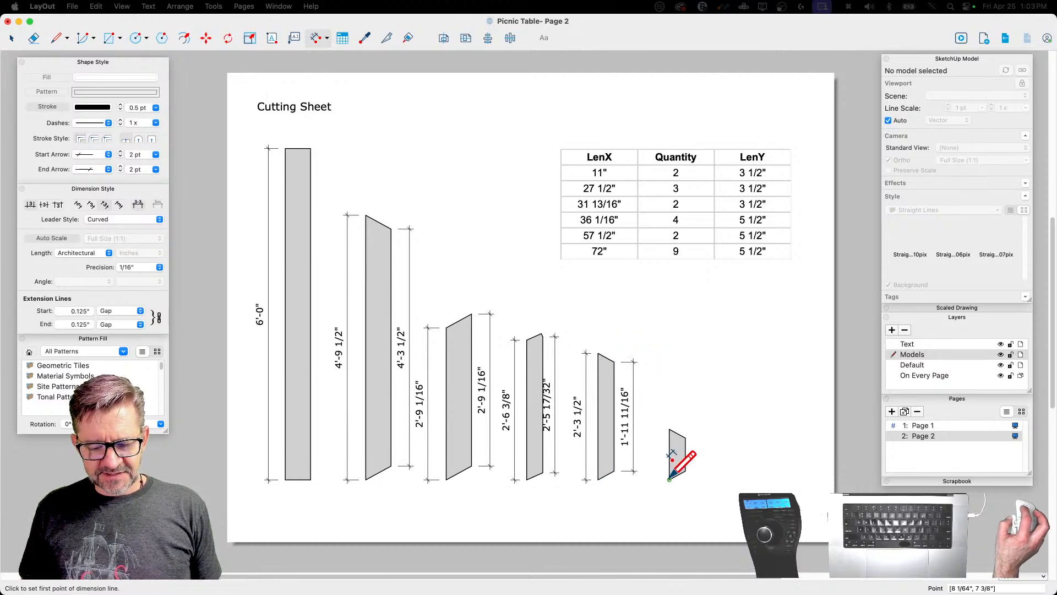
Step: Dimension both long edges of the shortest board, placing the dimension lines just outside its edges
{"action": "left_click", "coordinate": [670, 479]}
{"action": "left_click", "coordinate": [670, 429]}
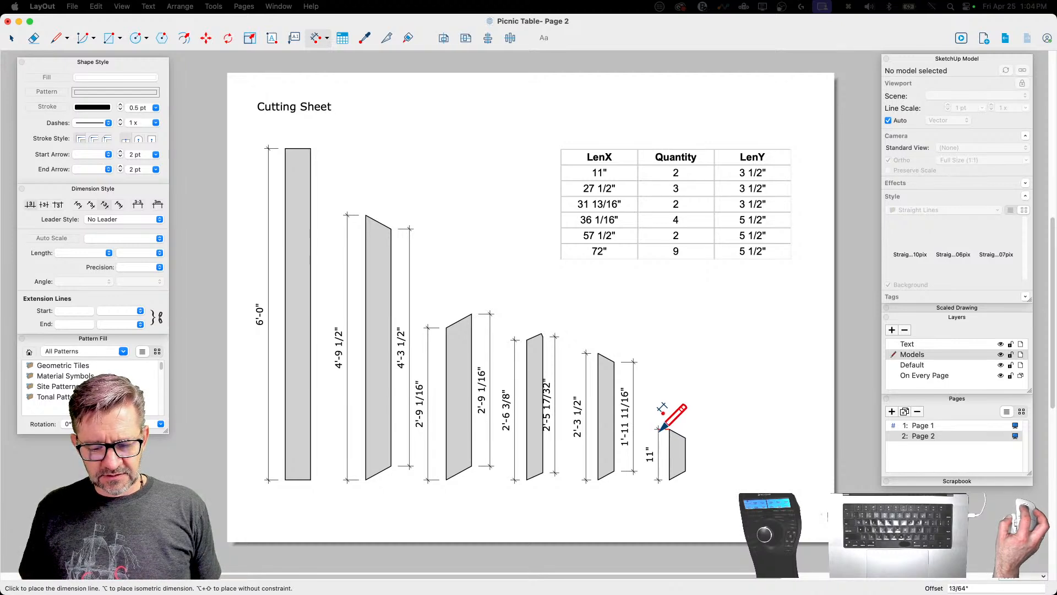
{"action": "left_click", "coordinate": [660, 428]}
{"action": "left_click", "coordinate": [685, 472]}
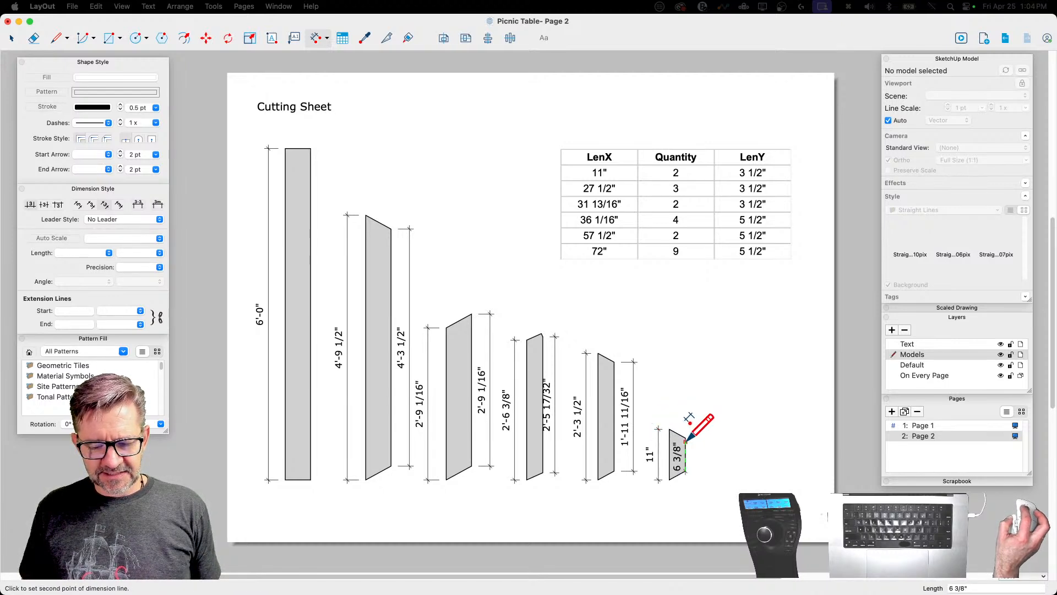
{"action": "left_click", "coordinate": [686, 438]}
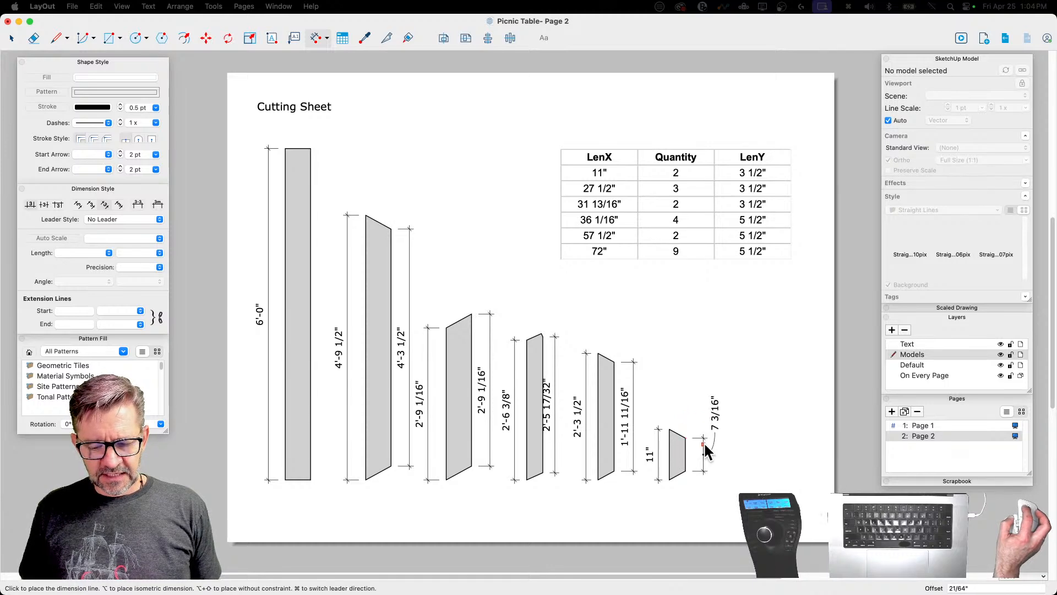
{"action": "left_click", "coordinate": [704, 442]}
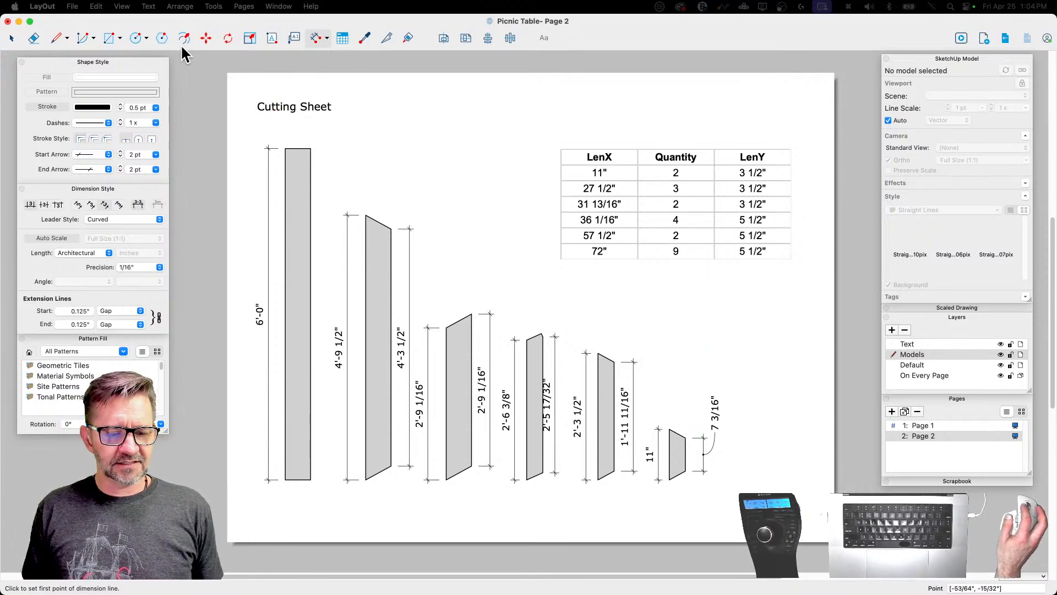
Step: Move the fourth board's right-hand dimension line farther out so its text clears the board
{"action": "left_click", "coordinate": [11, 38]}
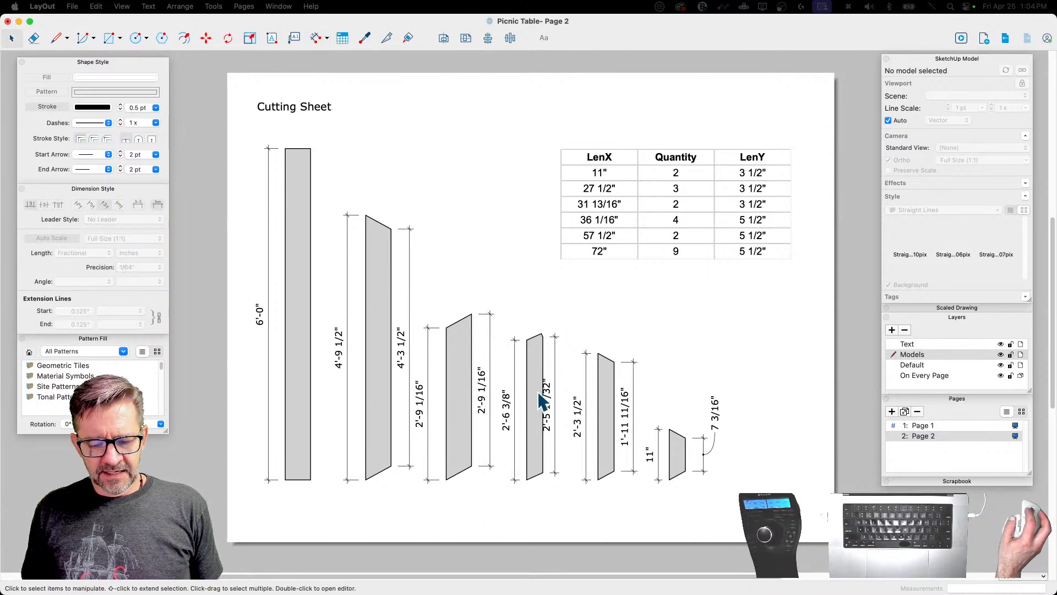
{"action": "left_click", "coordinate": [553, 408]}
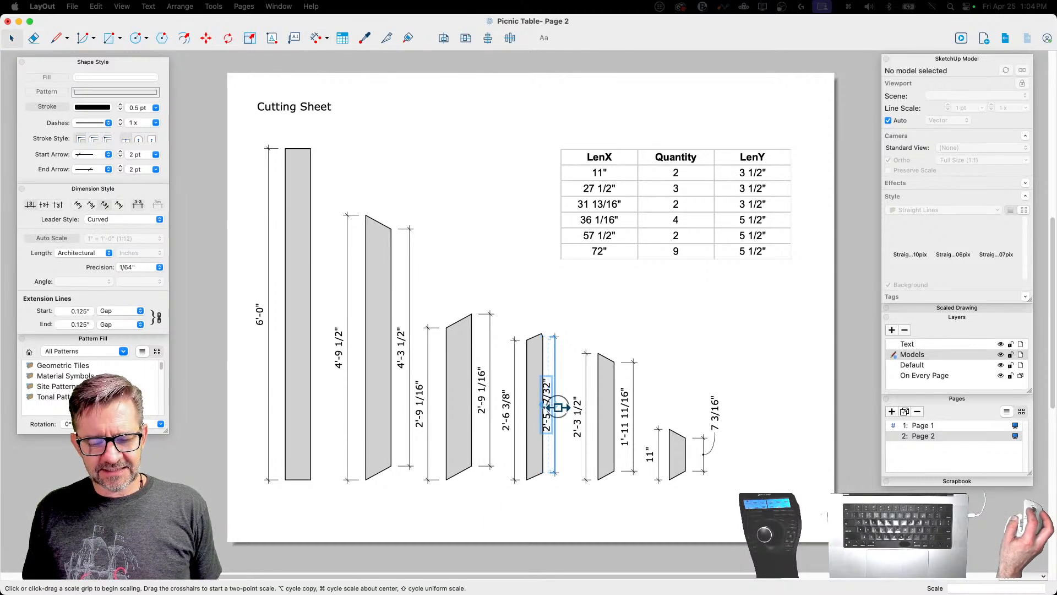
{"action": "left_click_drag", "start_coordinate": [566, 407], "coordinate": [575, 407]}
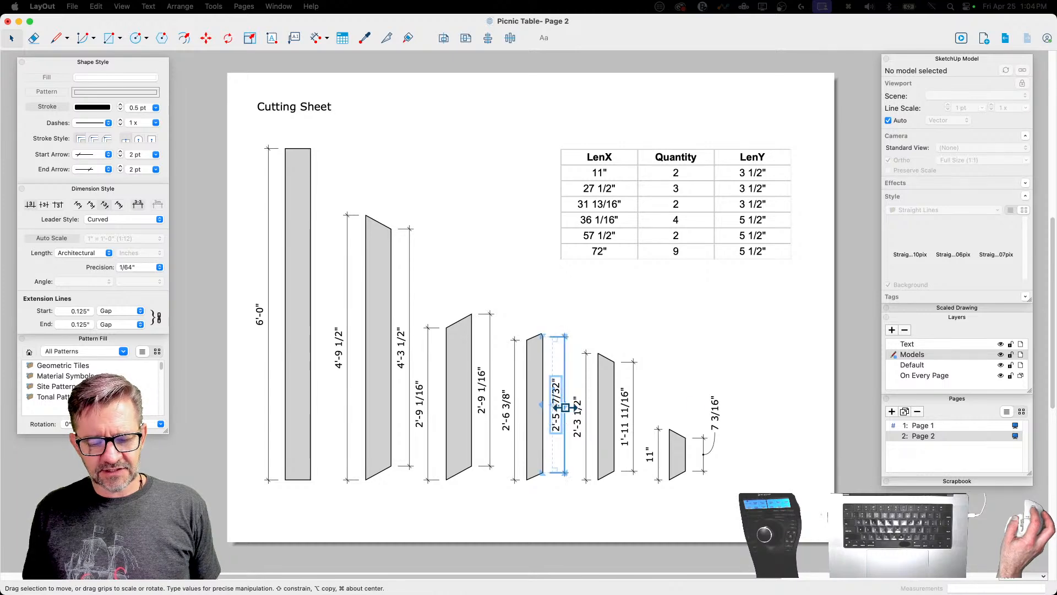
{"action": "left_click", "coordinate": [798, 396]}
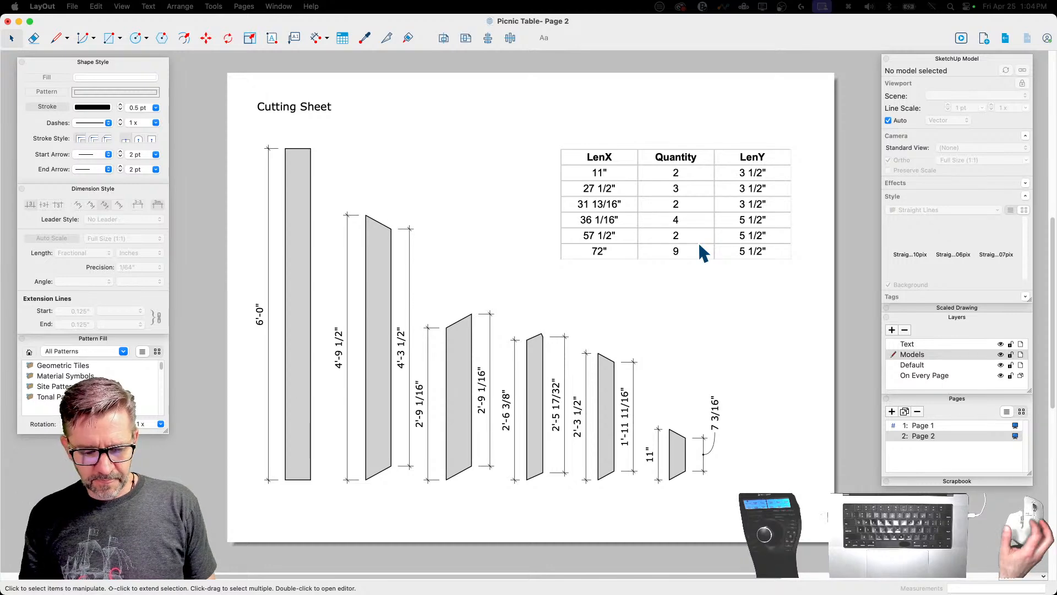
Step: Move the cut-list table straight up about 3/4" so its header row sits near the height of the Cutting Sheet title
{"action": "left_click", "coordinate": [680, 232]}
{"action": "left_click_drag", "start_coordinate": [689, 244], "coordinate": [685, 207]}
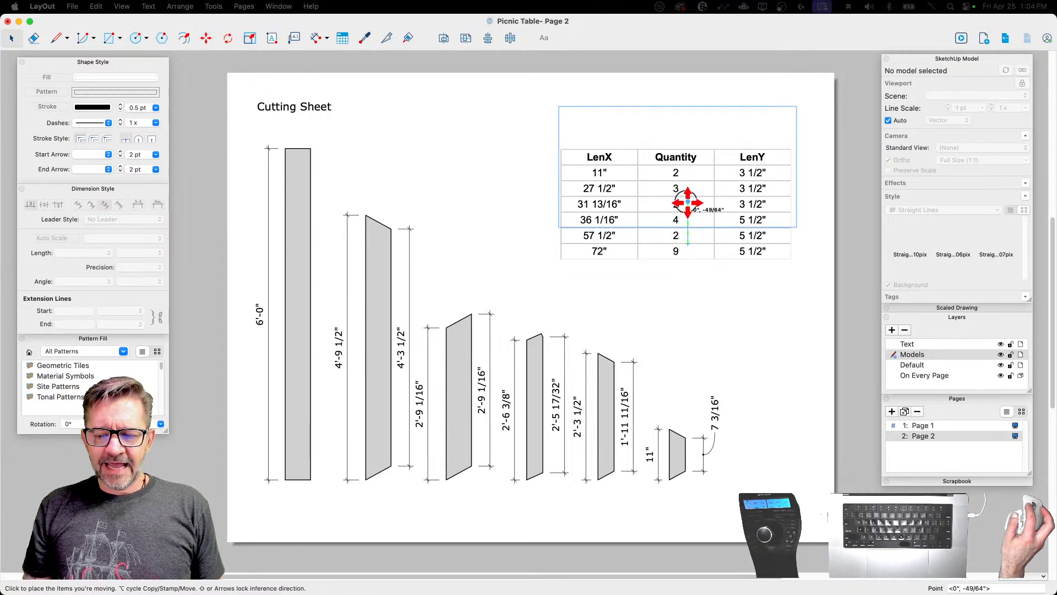
{"action": "left_click", "coordinate": [685, 201]}
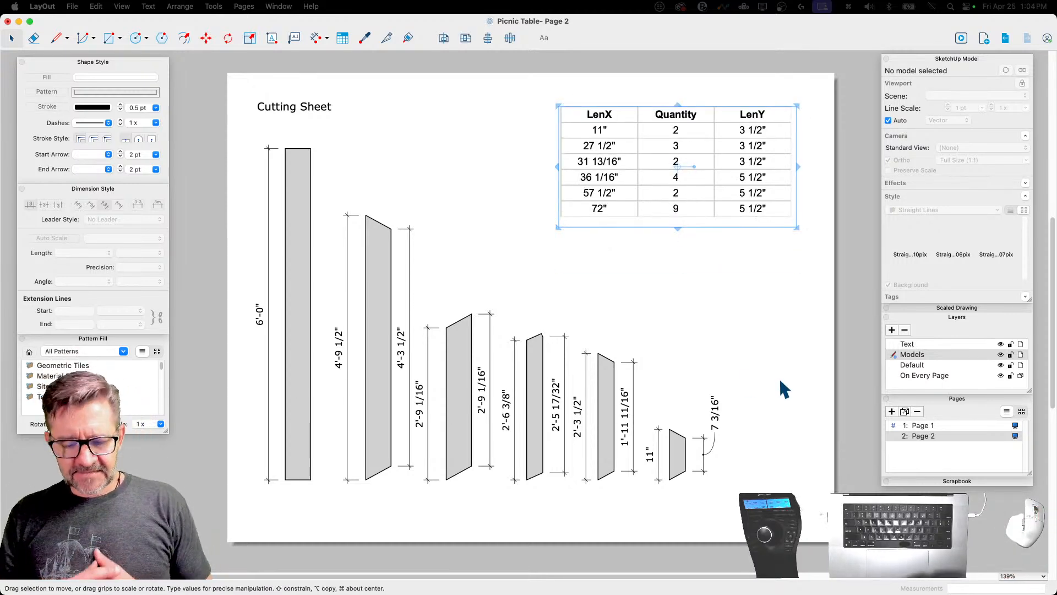
Step: Set the precision to 1/16" on the fourth board's right-hand dimension and on all other cutting sheet dimensions
{"action": "left_click", "coordinate": [715, 421]}
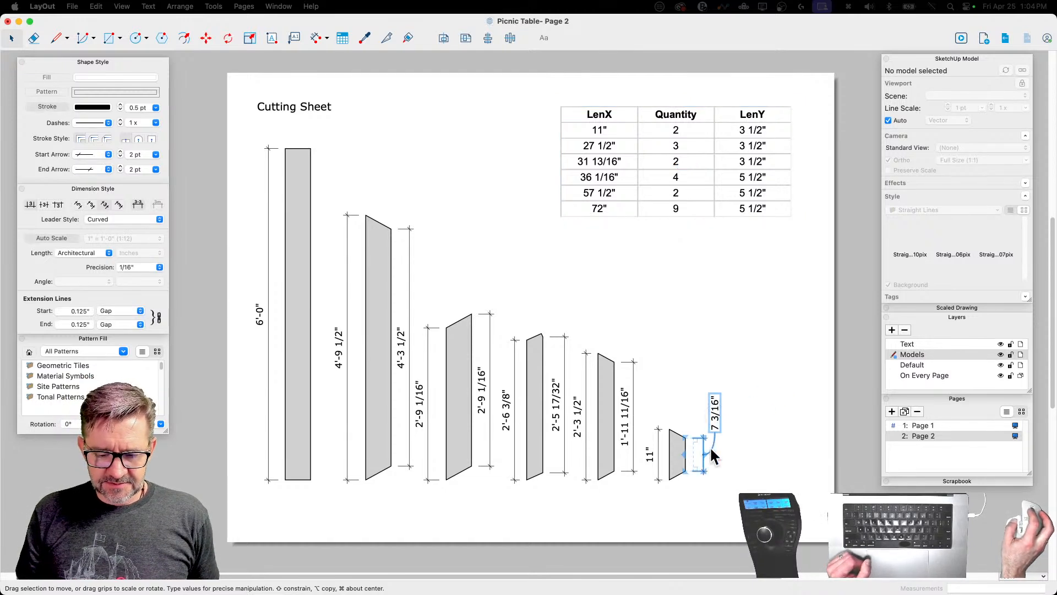
{"action": "left_click", "coordinate": [556, 421]}
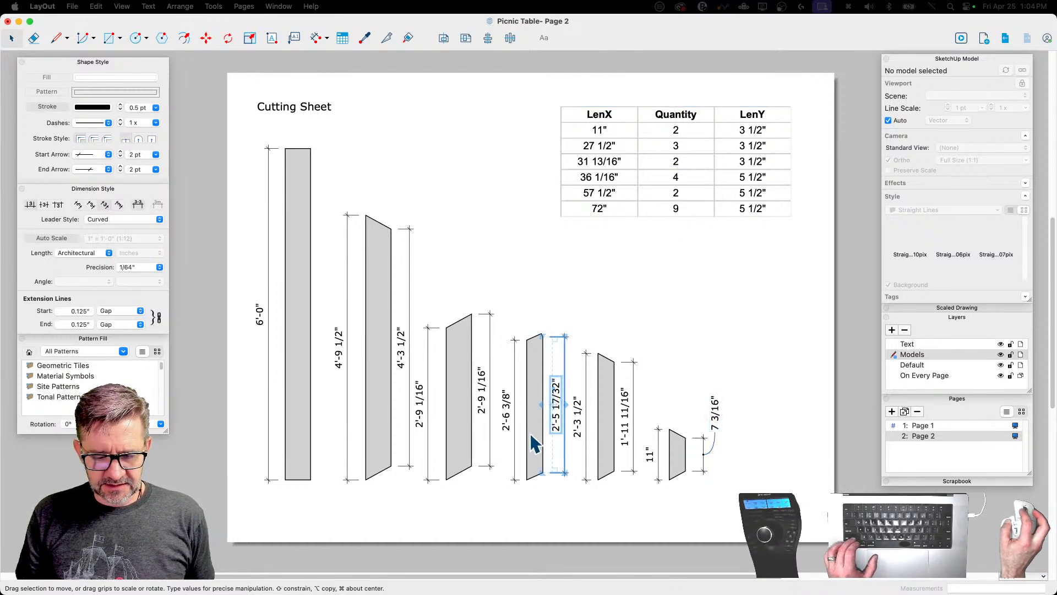
{"action": "left_click", "coordinate": [139, 267]}
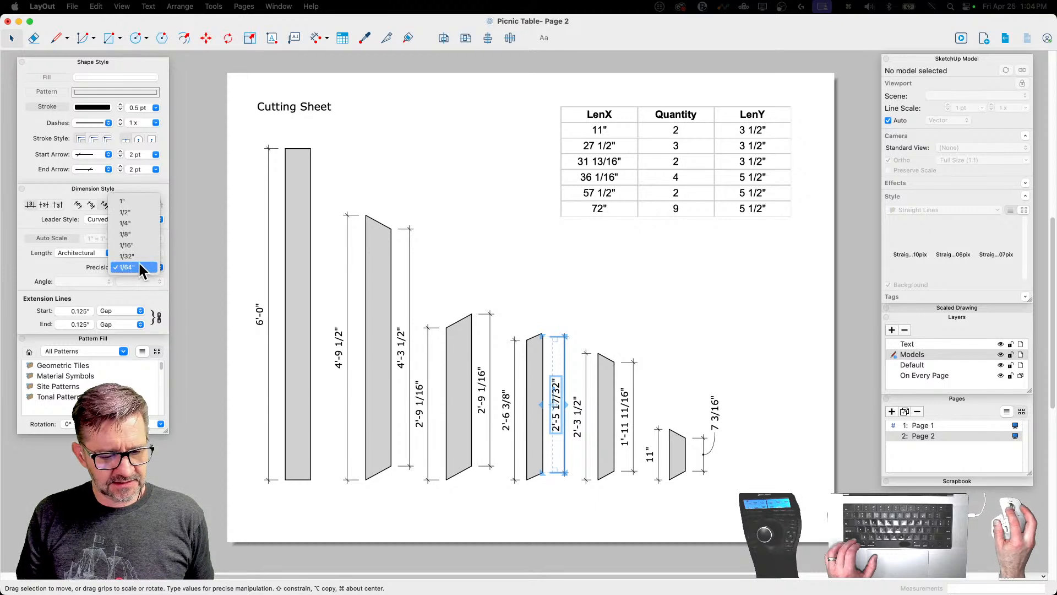
{"action": "left_click", "coordinate": [137, 245]}
{"action": "mouse_move", "coordinate": [809, 359]}
{"action": "left_mouse_down"}
{"action": "mouse_move", "coordinate": [725, 413]}
{"action": "mouse_move", "coordinate": [234, 541]}
{"action": "left_mouse_up"}
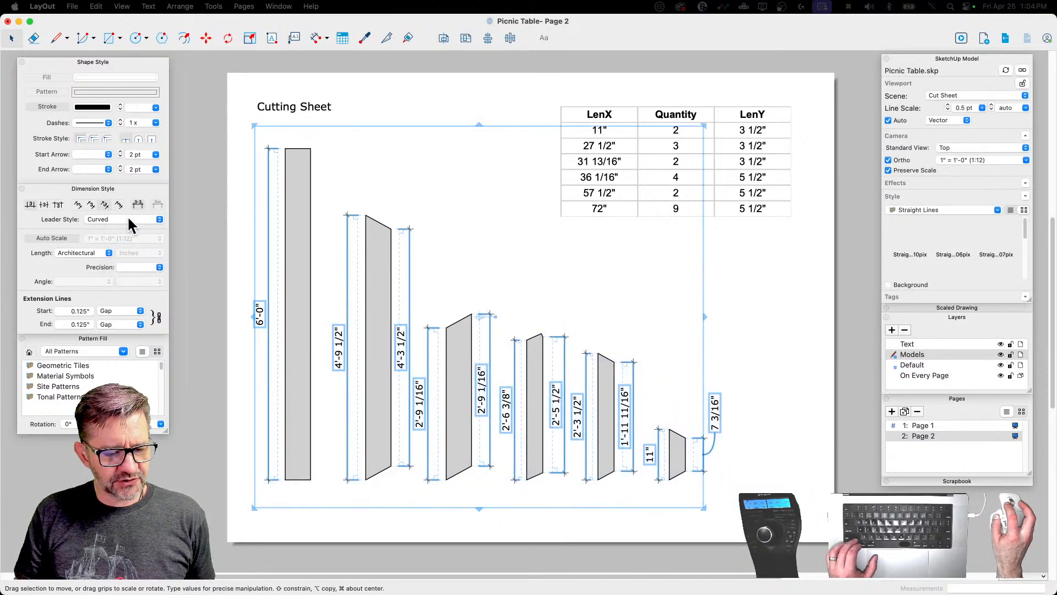
{"action": "left_click", "coordinate": [152, 266]}
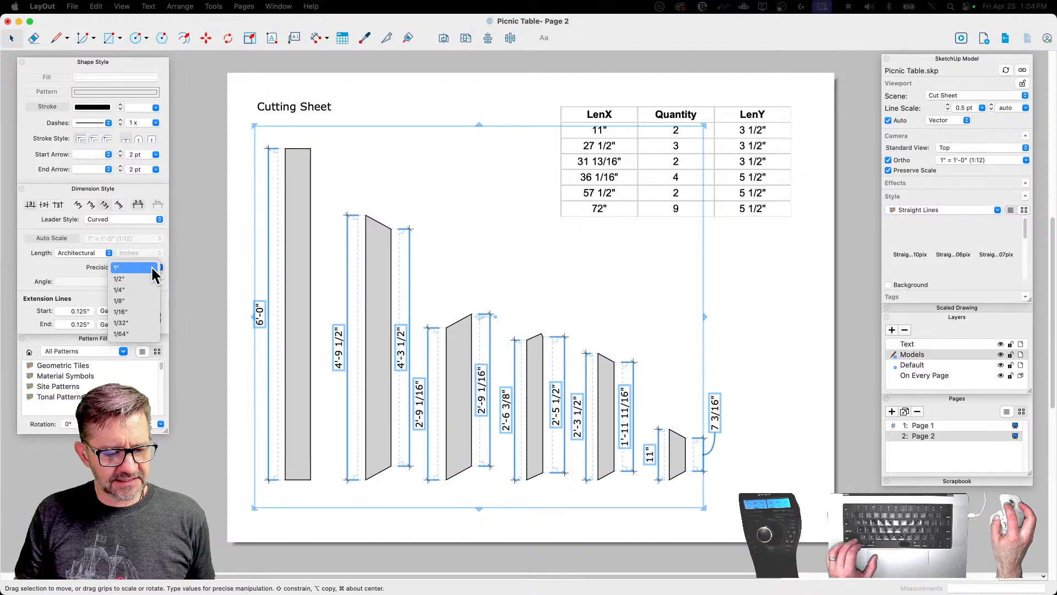
{"action": "left_click", "coordinate": [145, 312]}
{"action": "left_click", "coordinate": [821, 423]}
Step: Move the shortest board's right-hand dimension text down so it sits right beside its dimension line
{"action": "left_click", "coordinate": [714, 417]}
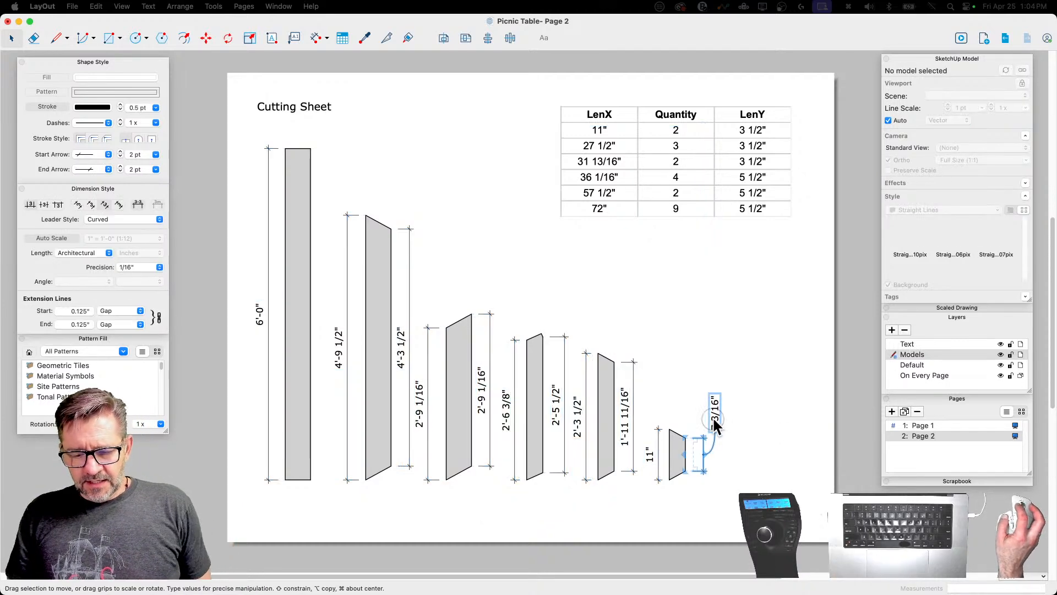
{"action": "scroll", "coordinate": [721, 431], "scroll_direction": "up", "scroll_amount": 5}
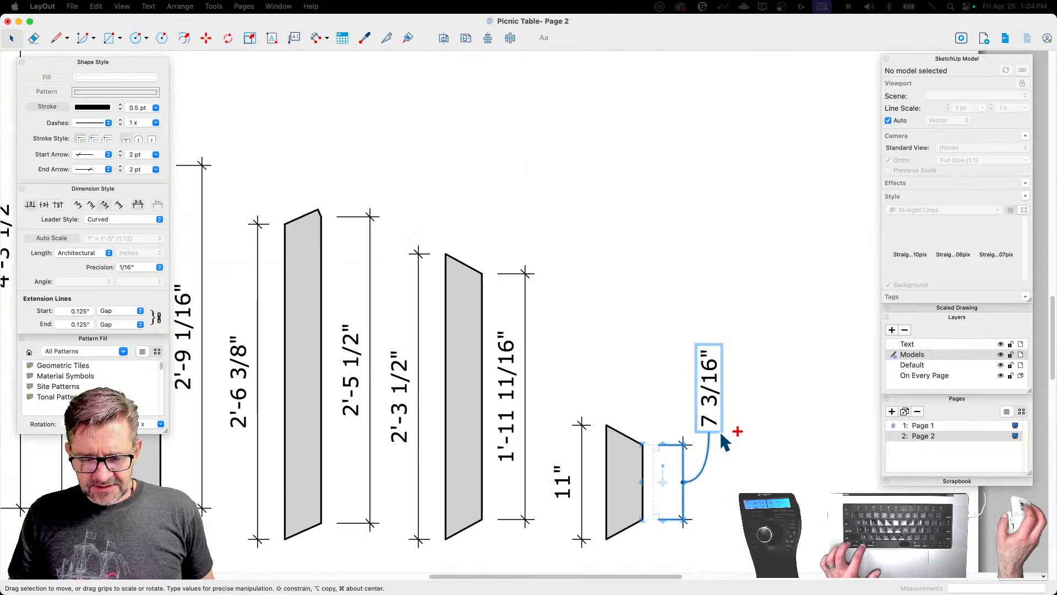
{"action": "double_click", "coordinate": [704, 405]}
{"action": "left_click_drag", "start_coordinate": [702, 406], "coordinate": [701, 505]}
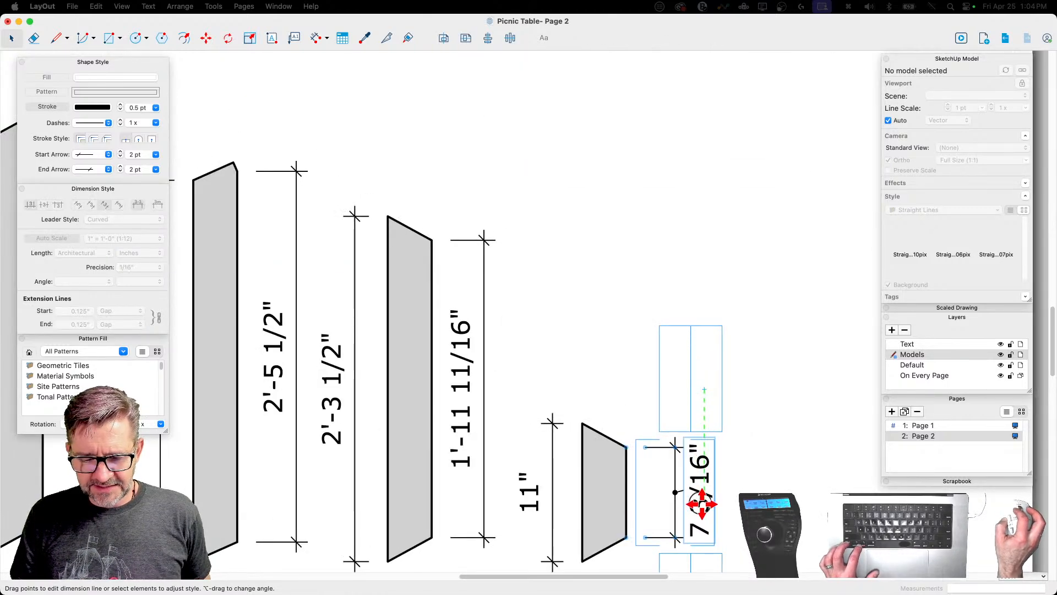
{"action": "left_click", "coordinate": [762, 454]}
{"action": "scroll", "coordinate": [713, 494], "scroll_direction": "down", "scroll_amount": 2}
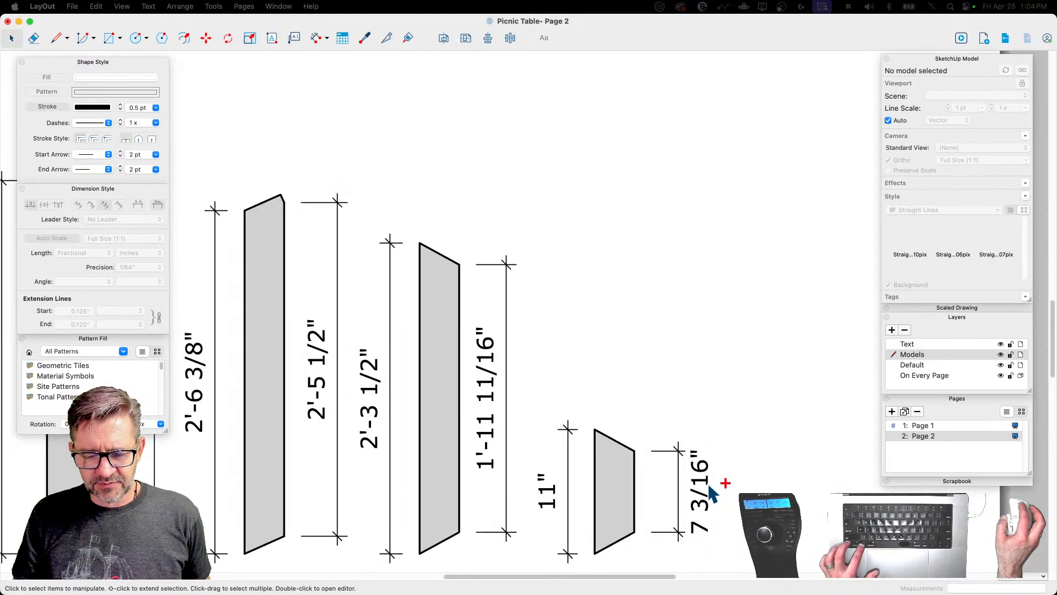
{"action": "scroll", "coordinate": [752, 415], "scroll_direction": "down", "scroll_amount": 6}
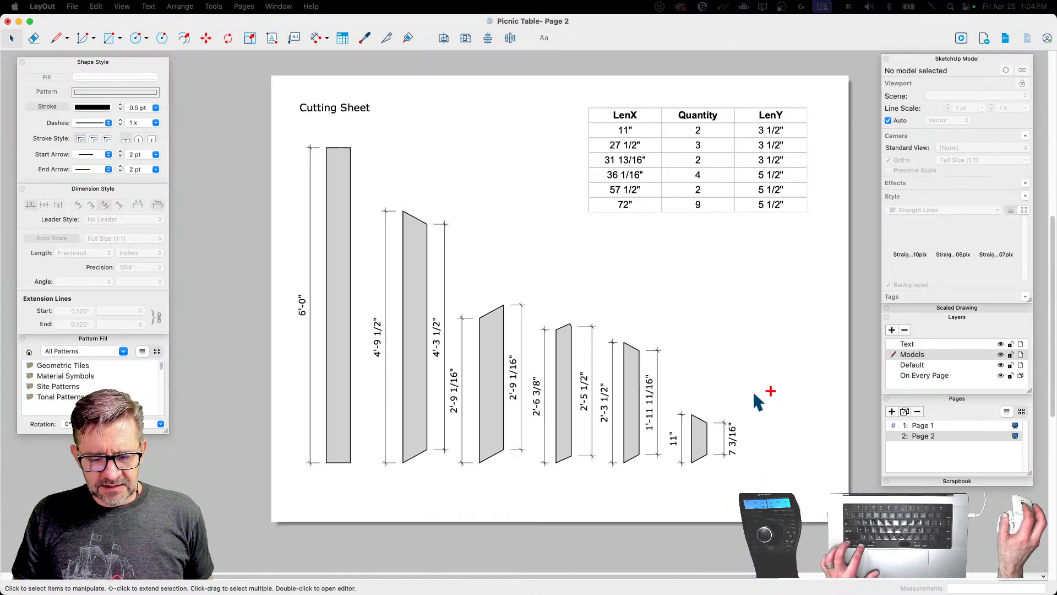
{"action": "scroll", "coordinate": [754, 394], "scroll_direction": "down", "scroll_amount": 1}
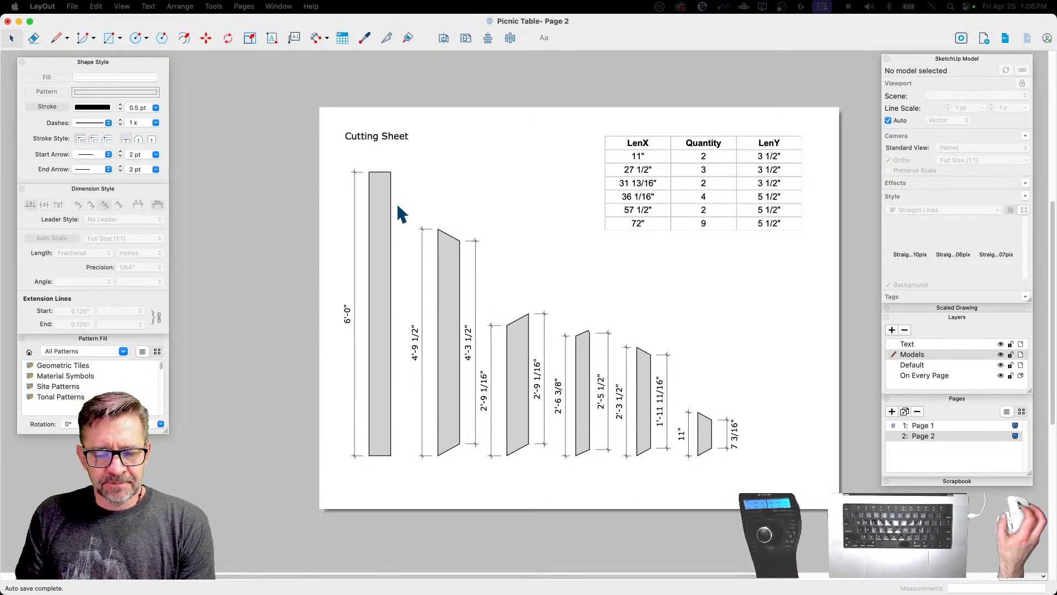
Step: Place a small text box reading "A" in the empty space above the second board
{"action": "scroll", "coordinate": [455, 283], "scroll_direction": "up", "scroll_amount": 1}
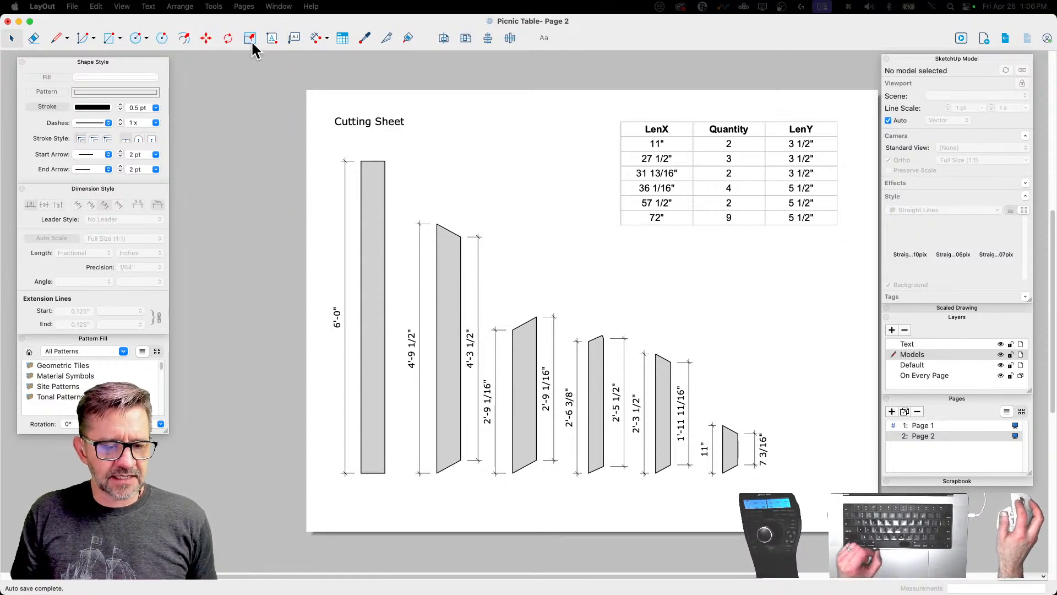
{"action": "left_click", "coordinate": [272, 37]}
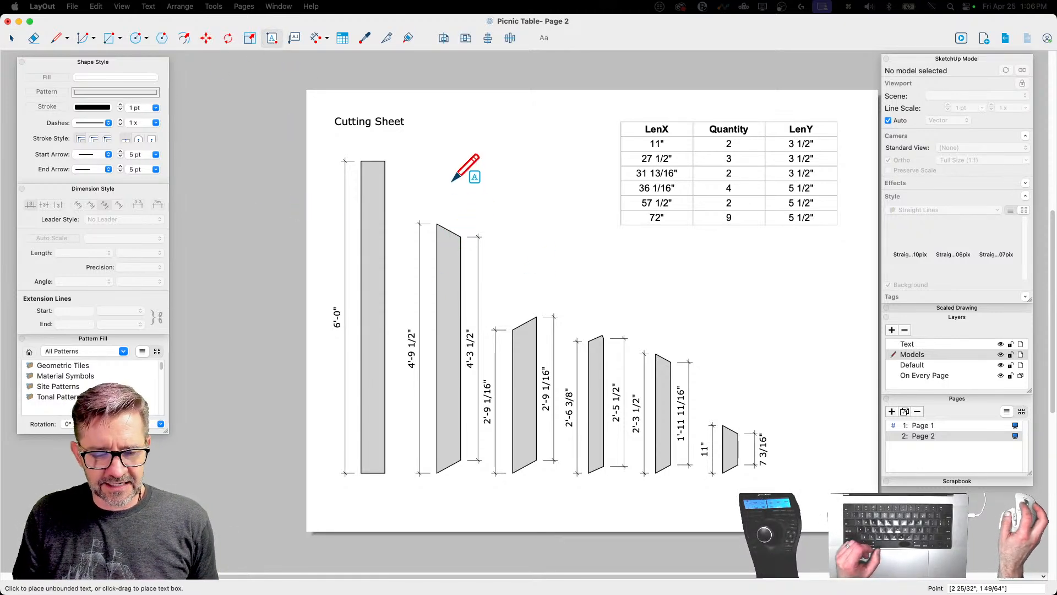
{"action": "left_click_drag", "start_coordinate": [451, 182], "coordinate": [468, 198]}
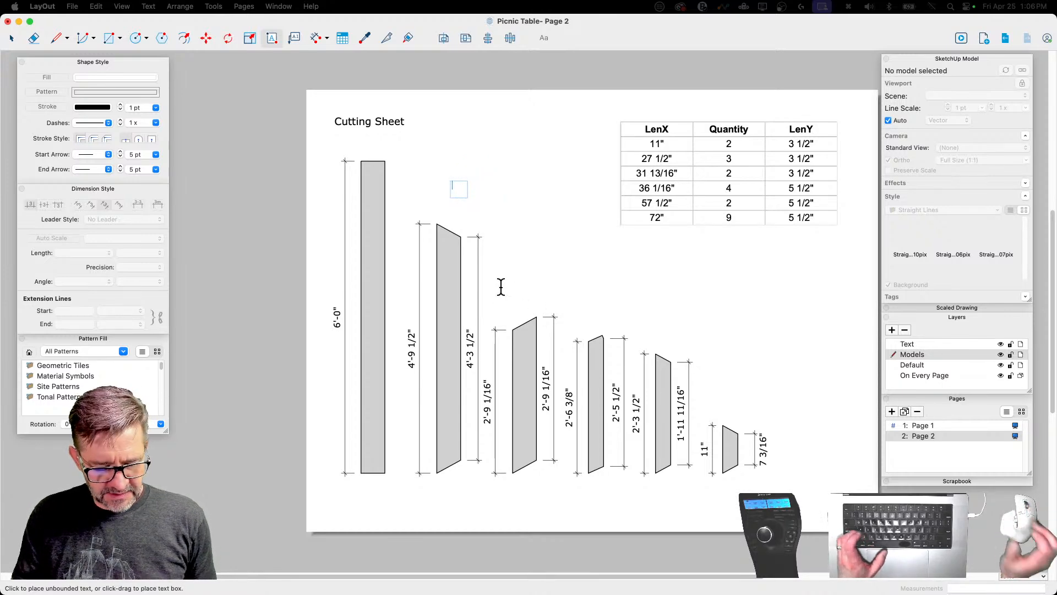
{"action": "type", "text": "A"}
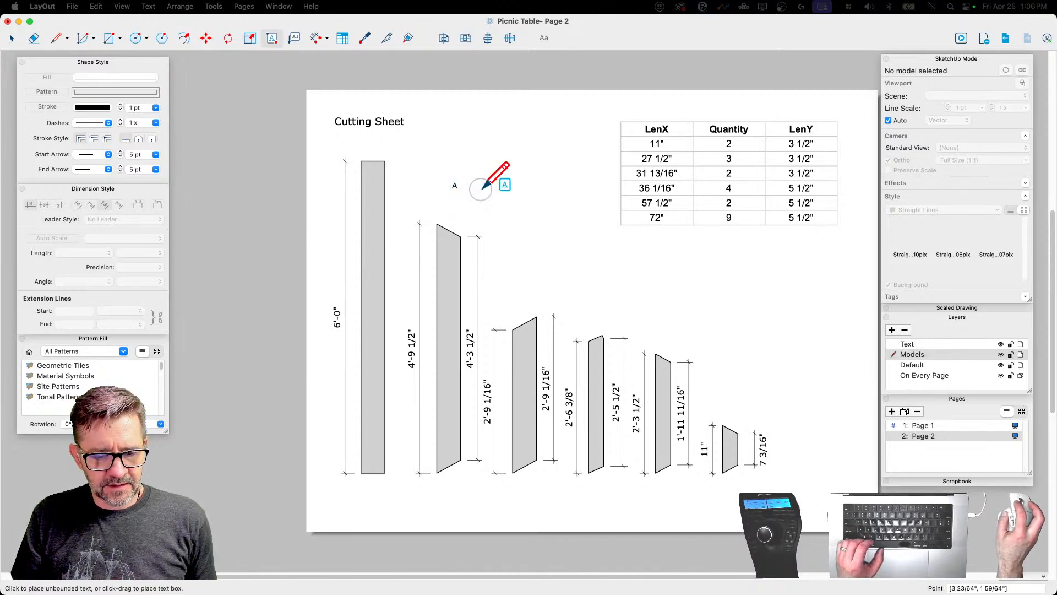
{"action": "left_click", "coordinate": [11, 37]}
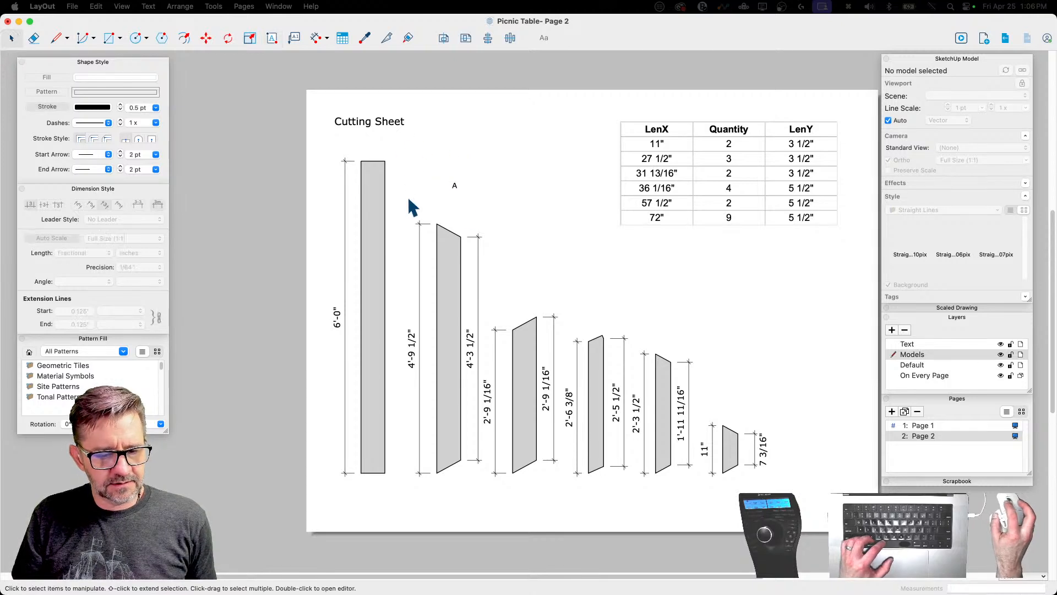
Step: Turn on the stroke of the "A" text box and shrink the box to a small square around the letter
{"action": "left_click", "coordinate": [456, 186]}
{"action": "left_click", "coordinate": [49, 107]}
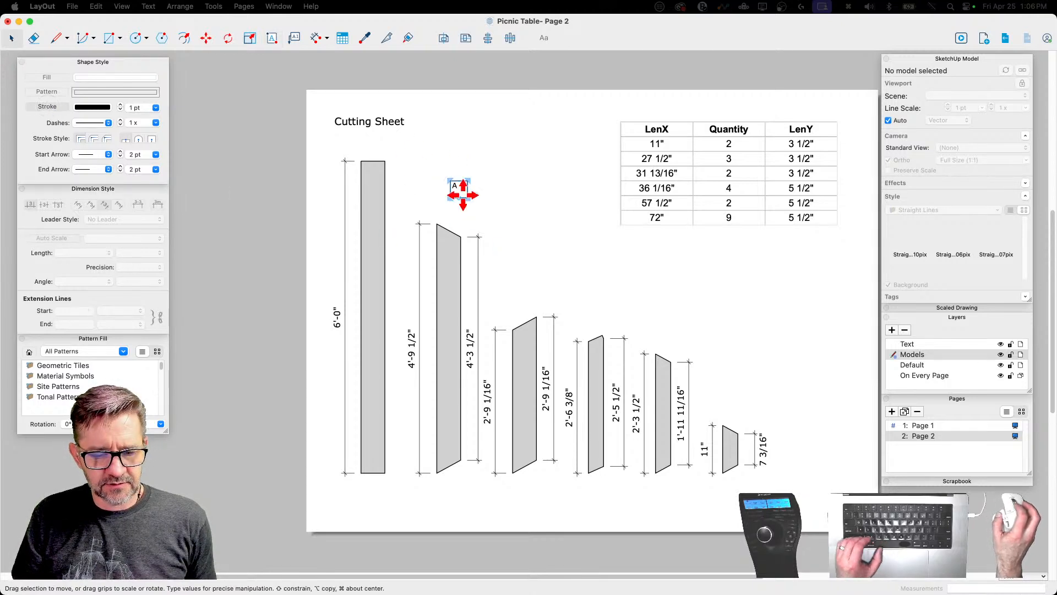
{"action": "scroll", "coordinate": [463, 200], "scroll_direction": "up", "scroll_amount": 1}
{"action": "scroll", "coordinate": [463, 199], "scroll_direction": "down", "scroll_amount": 1}
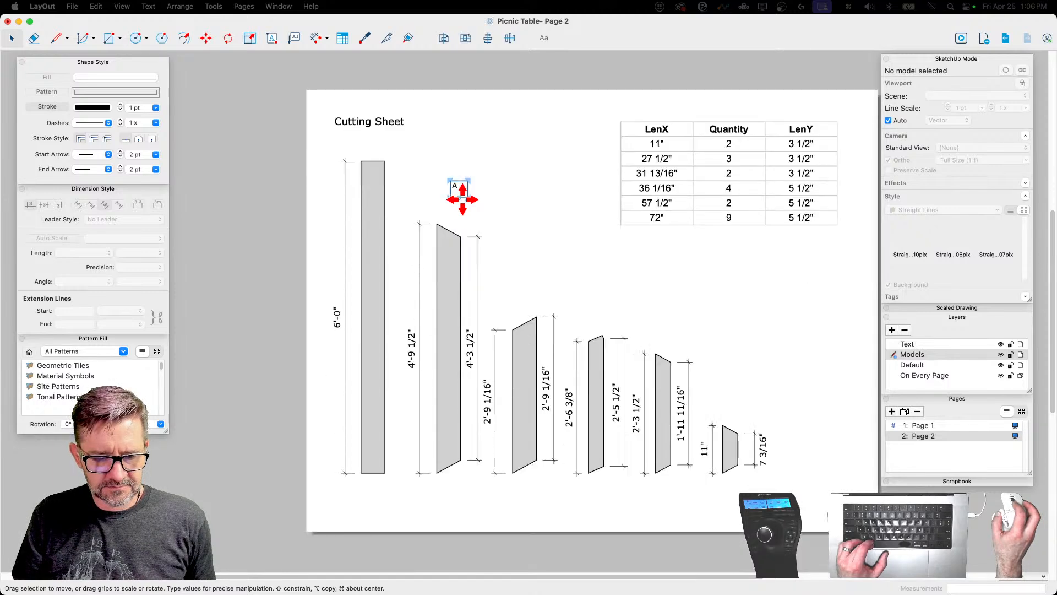
{"action": "scroll", "coordinate": [462, 199], "scroll_direction": "up", "scroll_amount": 2}
{"action": "scroll", "coordinate": [463, 200], "scroll_direction": "up", "scroll_amount": 1}
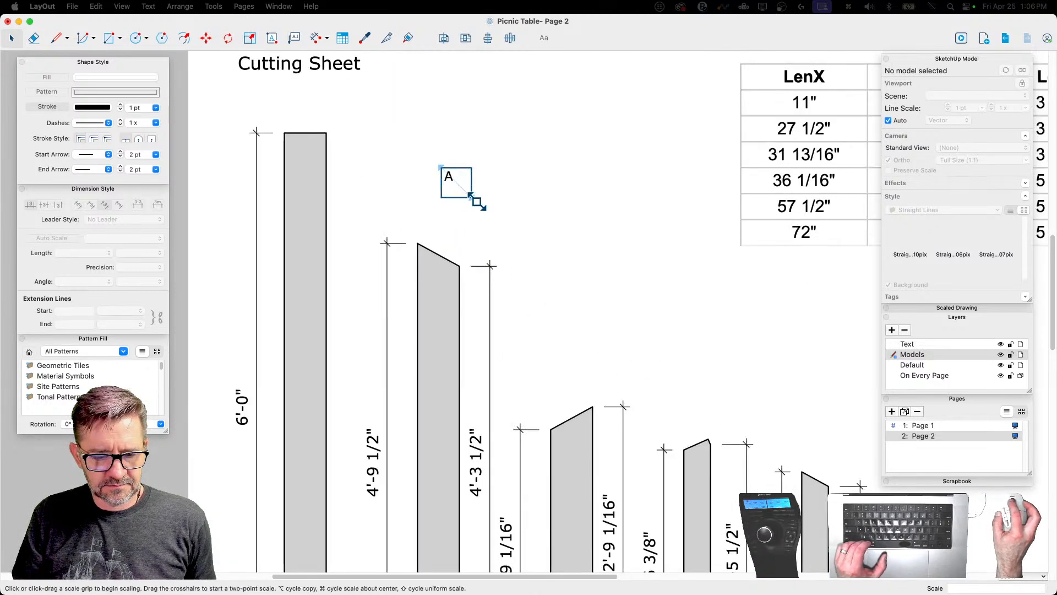
{"action": "key", "text": "s"}
{"action": "left_click_drag", "start_coordinate": [457, 183], "coordinate": [456, 183]}
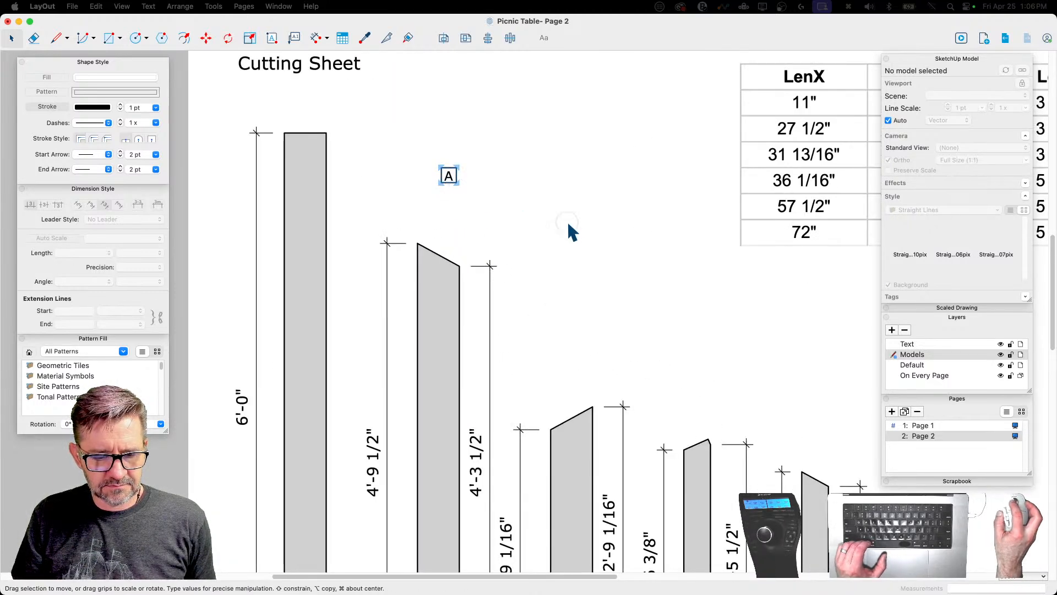
{"action": "left_click", "coordinate": [567, 221]}
Step: Move the boxed "A" label straight down onto the second board's upper end and nudge it to centre it across the board's width
{"action": "scroll", "coordinate": [465, 189], "scroll_direction": "down", "scroll_amount": 4}
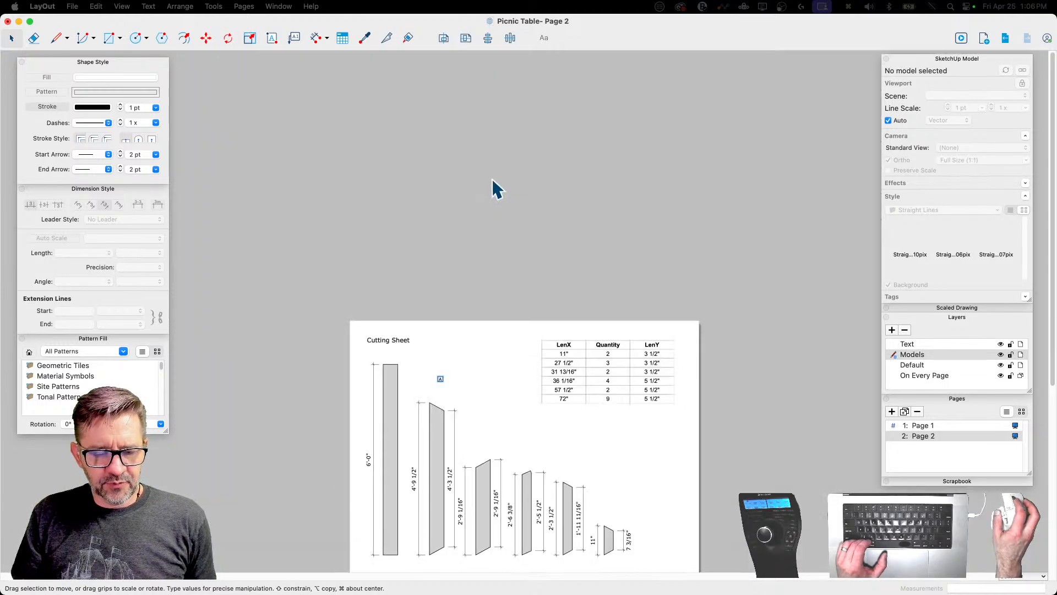
{"action": "scroll", "coordinate": [460, 520], "scroll_direction": "up", "scroll_amount": 3}
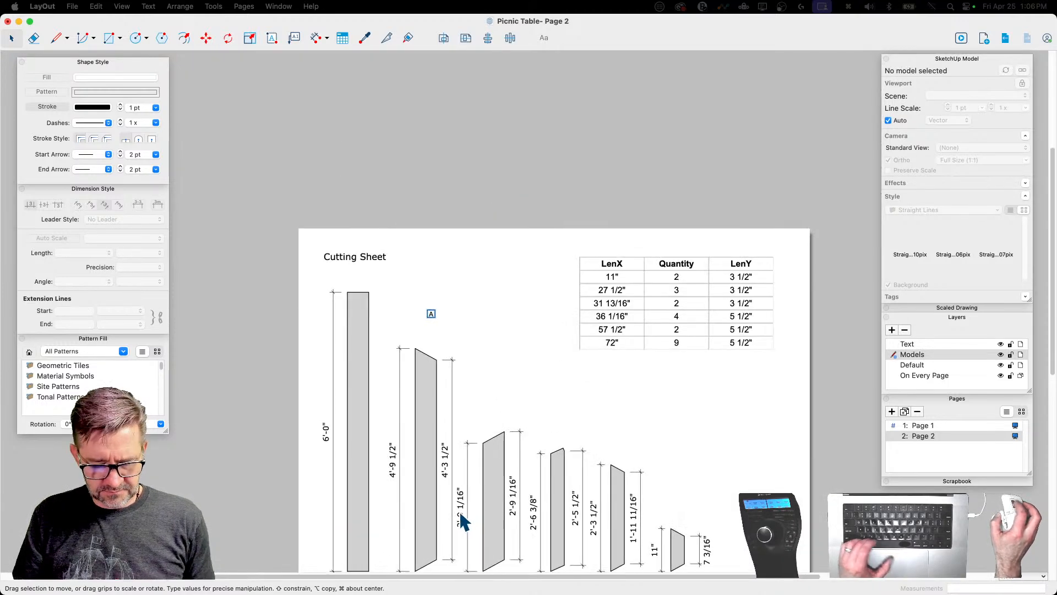
{"action": "key", "text": "p"}
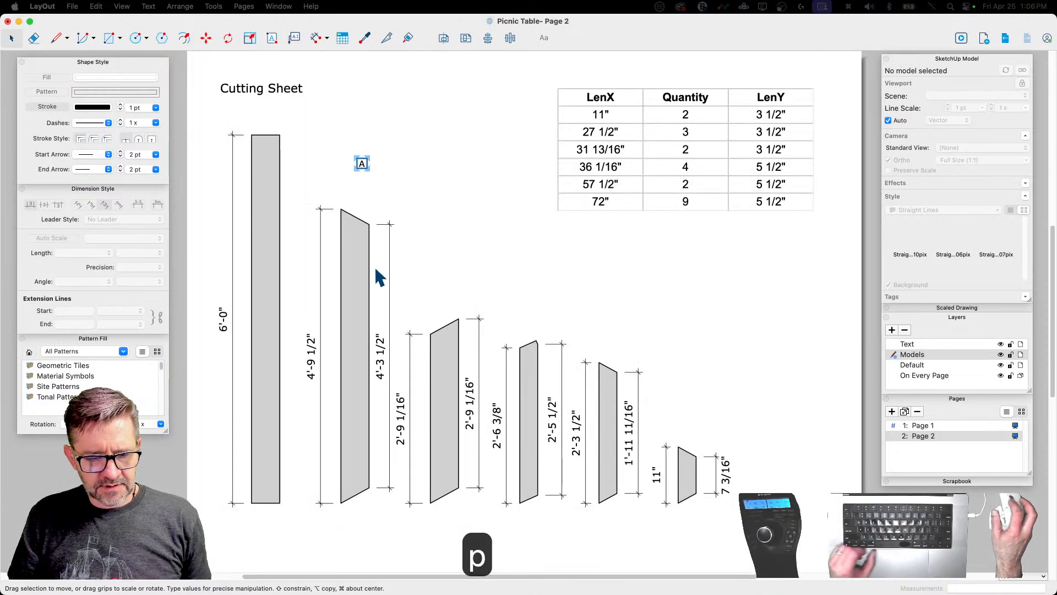
{"action": "left_click", "coordinate": [361, 164]}
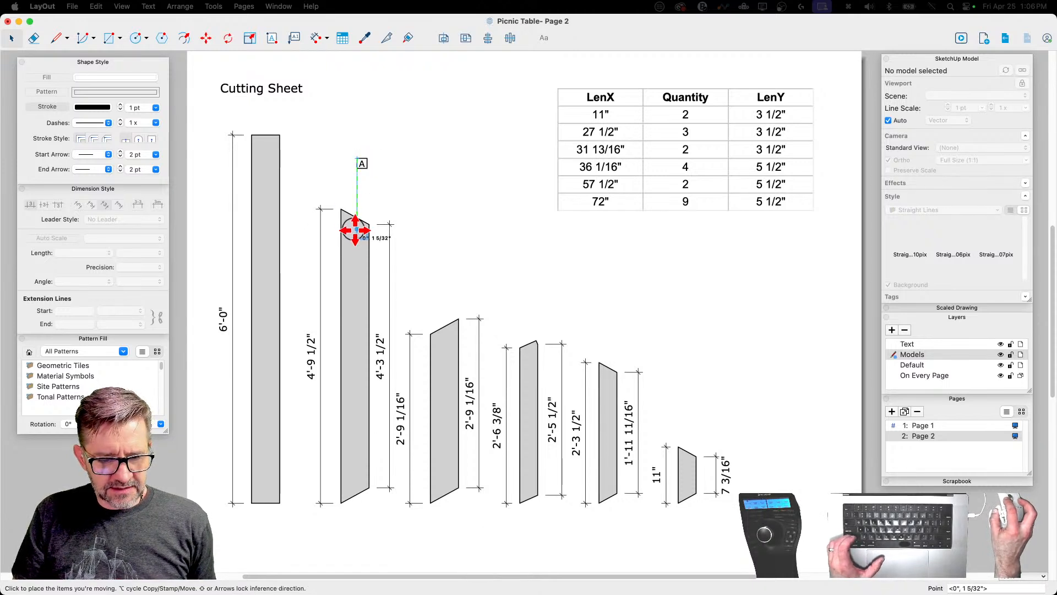
{"action": "left_click", "coordinate": [354, 228]}
{"action": "key", "text": "Left"}
{"action": "key", "text": "Left"}
{"action": "key", "text": "Left"}
{"action": "key", "text": "Left"}
{"action": "key", "text": "Left"}
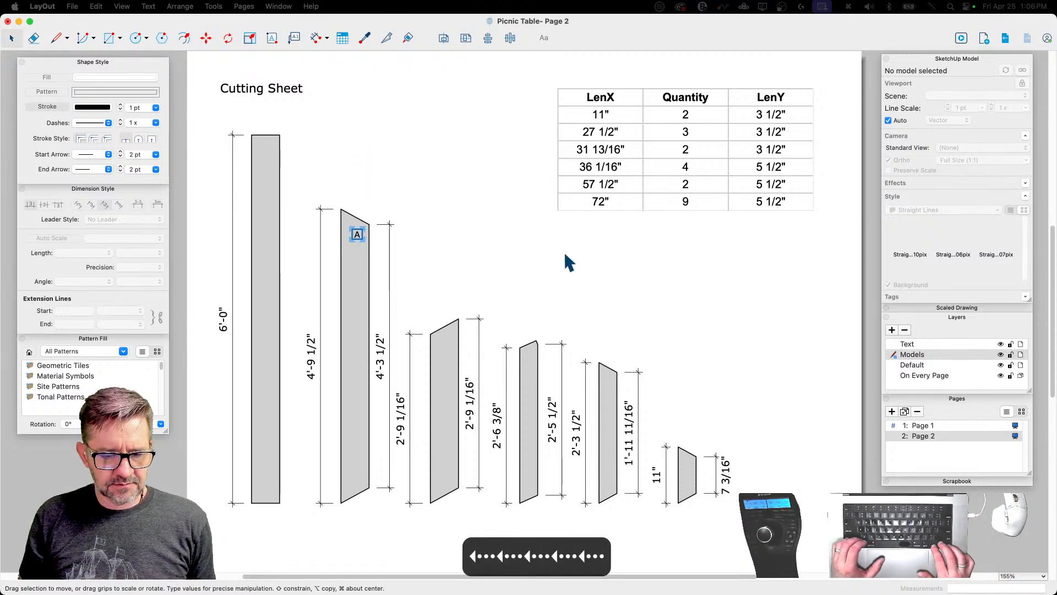
{"action": "key", "text": "Up"}
{"action": "key", "text": "Up"}
{"action": "key", "text": "Up"}
{"action": "key", "text": "Left"}
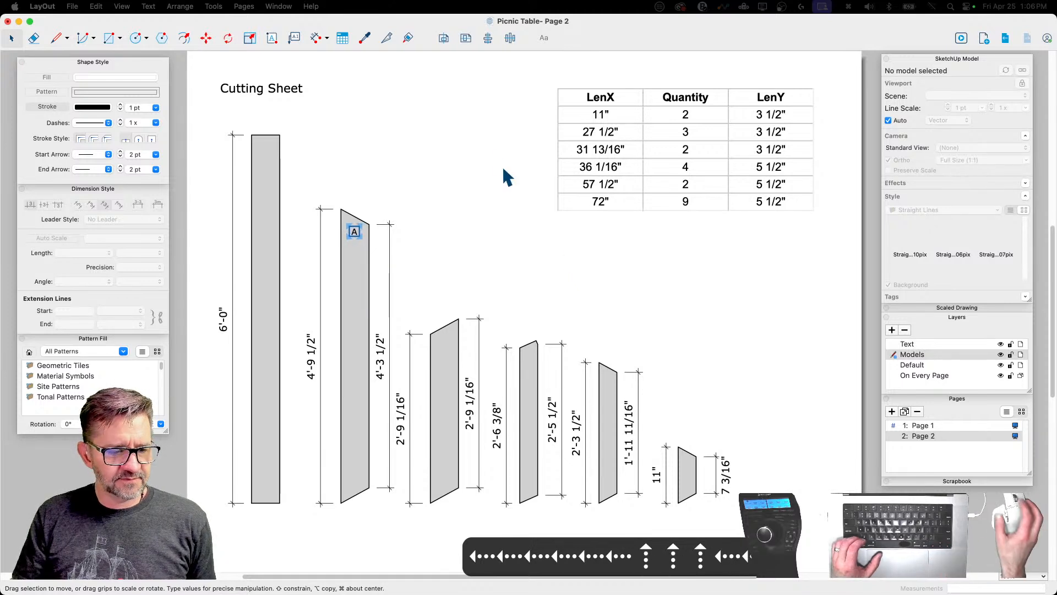
Step: Turn on the "A" label's fill and copy the label onto the lower ends of the third and second boards
{"action": "left_click", "coordinate": [444, 246]}
{"action": "left_click", "coordinate": [354, 232]}
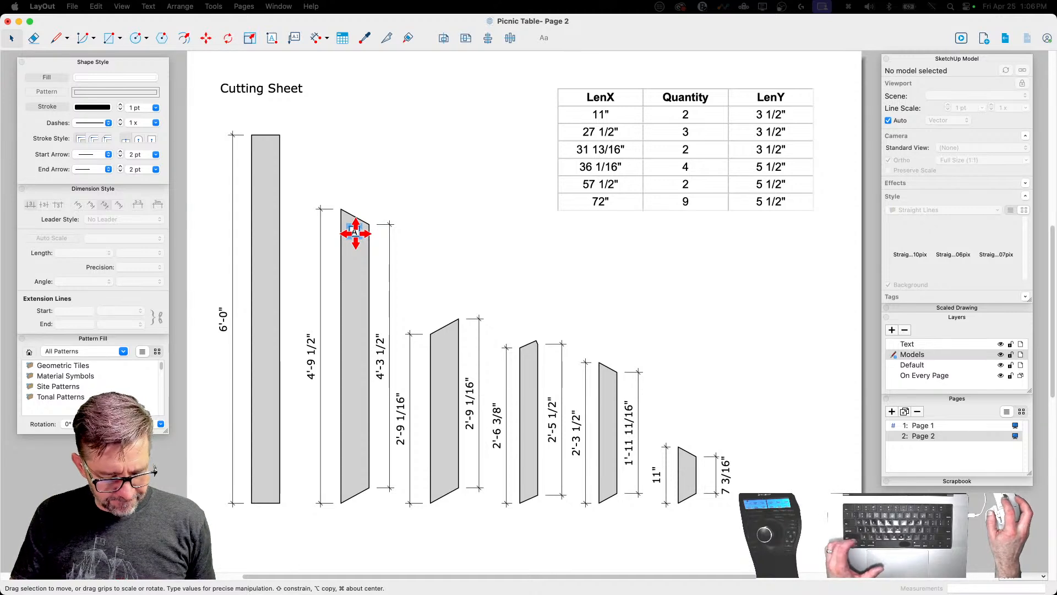
{"action": "left_click_drag", "start_coordinate": [354, 232], "coordinate": [351, 380], "text": "alt"}
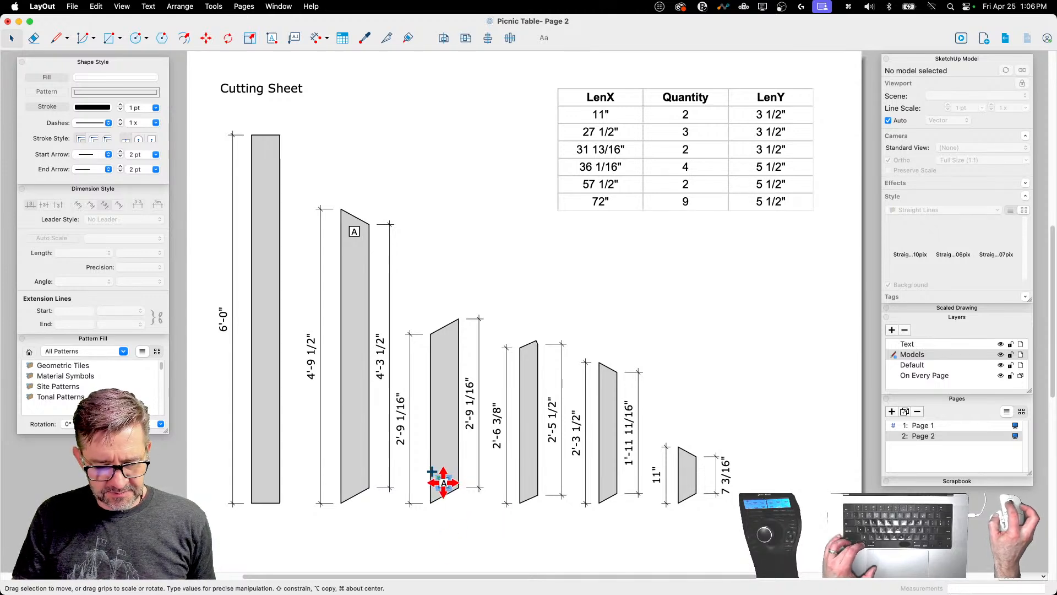
{"action": "left_click_drag", "start_coordinate": [444, 483], "coordinate": [413, 482], "text": "alt"}
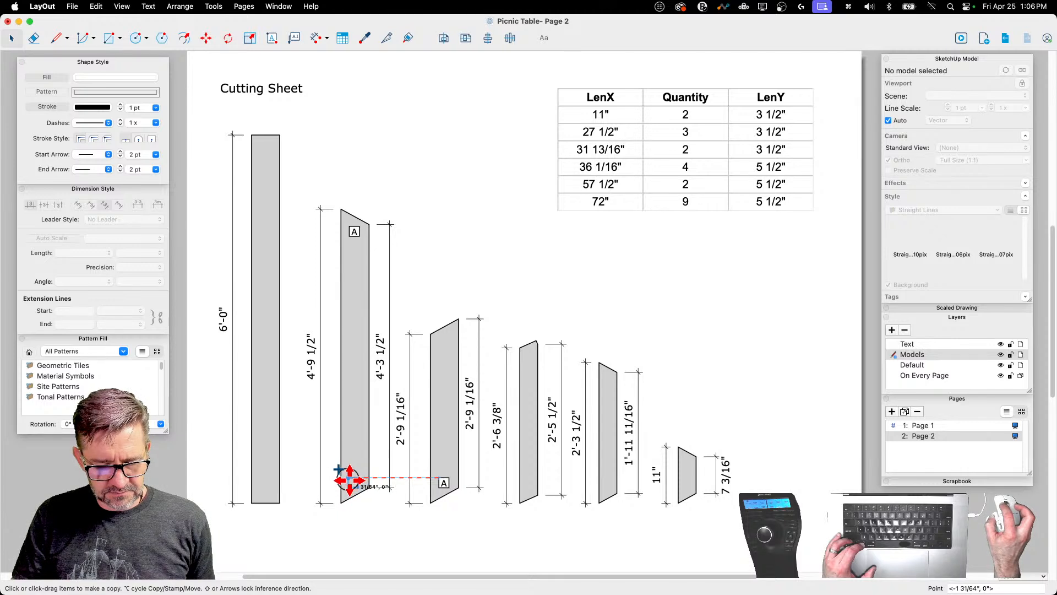
{"action": "left_click_drag", "start_coordinate": [349, 481], "coordinate": [352, 483], "text": "alt"}
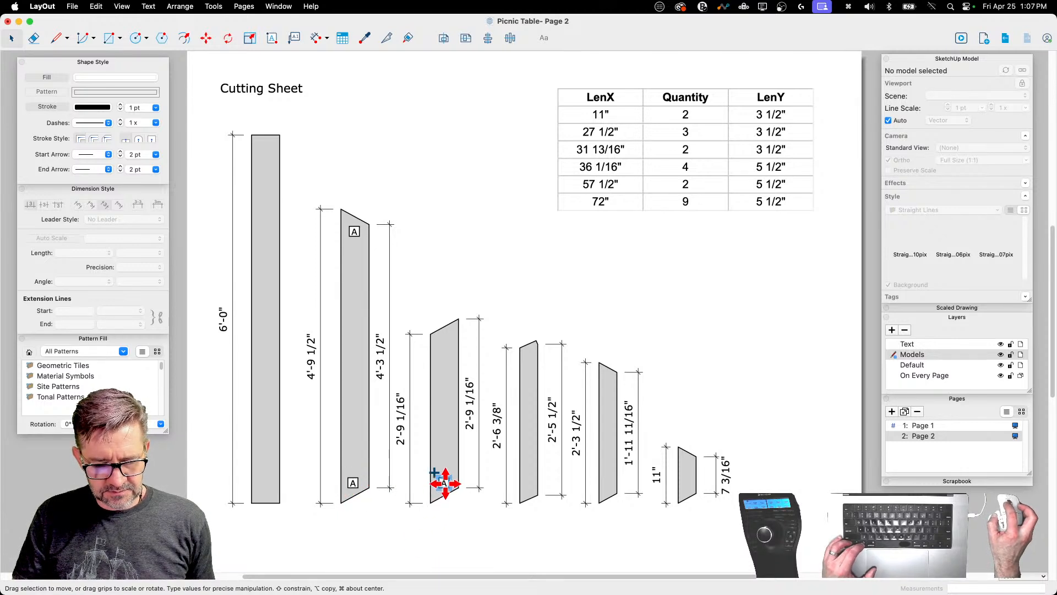
Step: Copy the "A" label onto the fifth board's lower end and onto both ends of the shortest board
{"action": "left_click_drag", "start_coordinate": [532, 481], "coordinate": [611, 484], "text": "alt"}
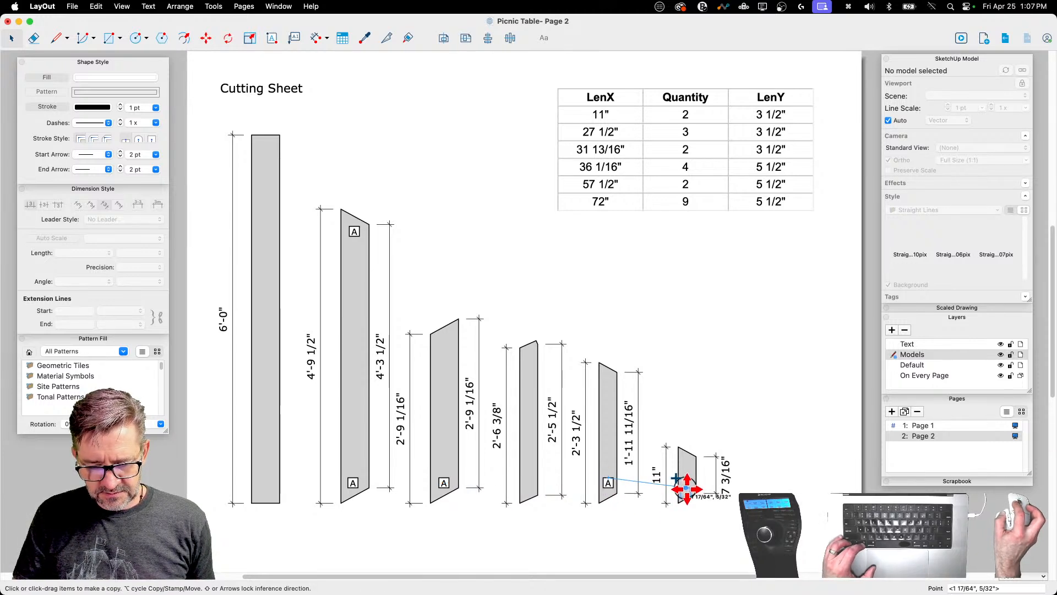
{"action": "left_click_drag", "start_coordinate": [687, 485], "coordinate": [687, 490], "text": "alt"}
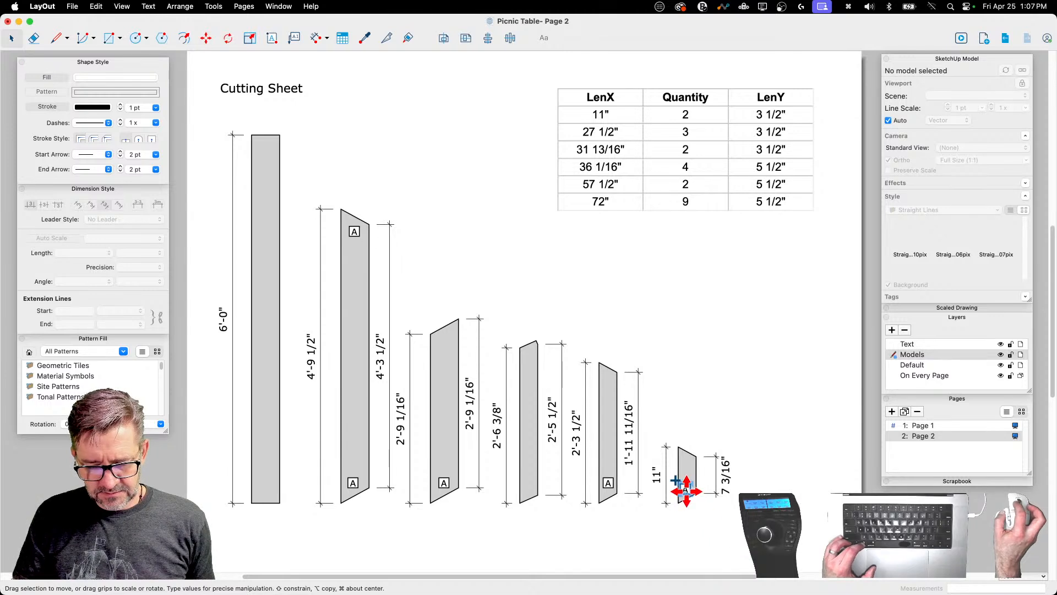
{"action": "left_click_drag", "start_coordinate": [686, 465], "coordinate": [685, 462], "text": "alt"}
Step: Copy the "A" label straight up from the lower to the upper ends of the fifth and third boards
{"action": "left_click", "coordinate": [608, 483]}
{"action": "left_click_drag", "start_coordinate": [609, 483], "coordinate": [609, 376], "text": "alt"}
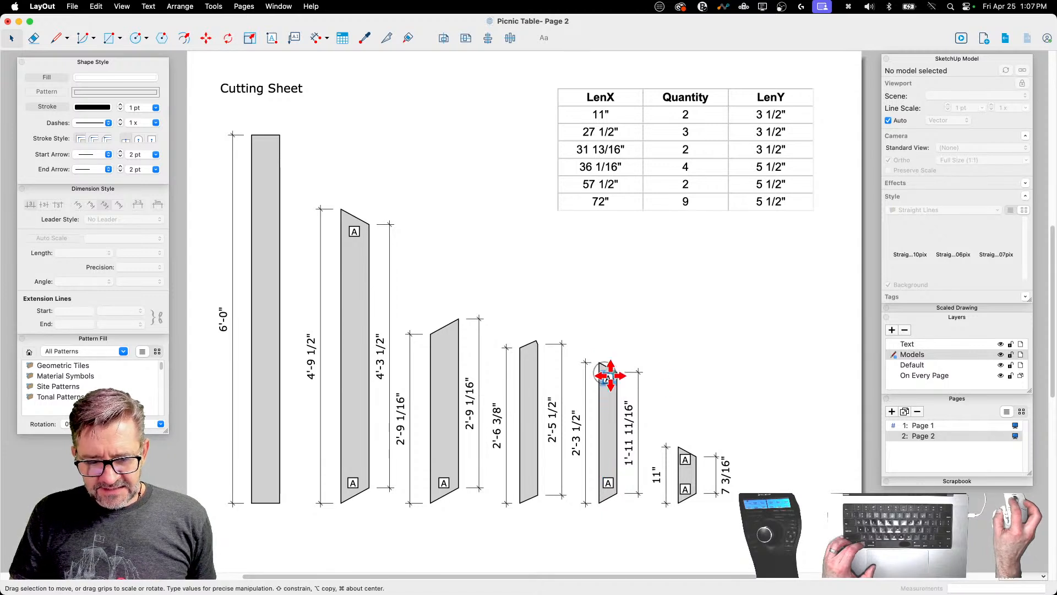
{"action": "left_click", "coordinate": [751, 391]}
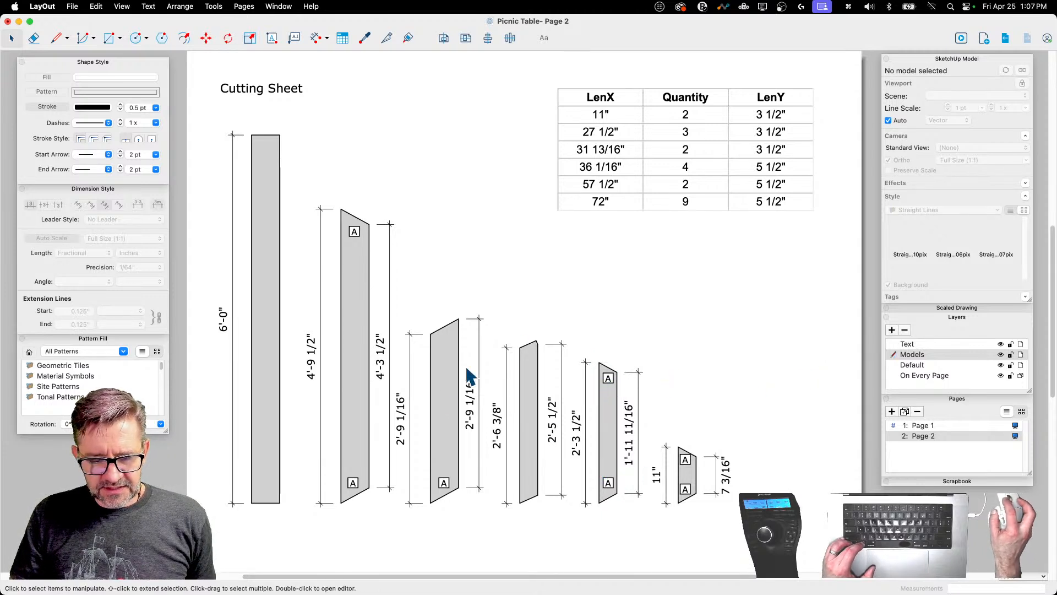
{"action": "left_click", "coordinate": [445, 484]}
{"action": "left_click_drag", "start_coordinate": [444, 484], "coordinate": [444, 340], "text": "alt"}
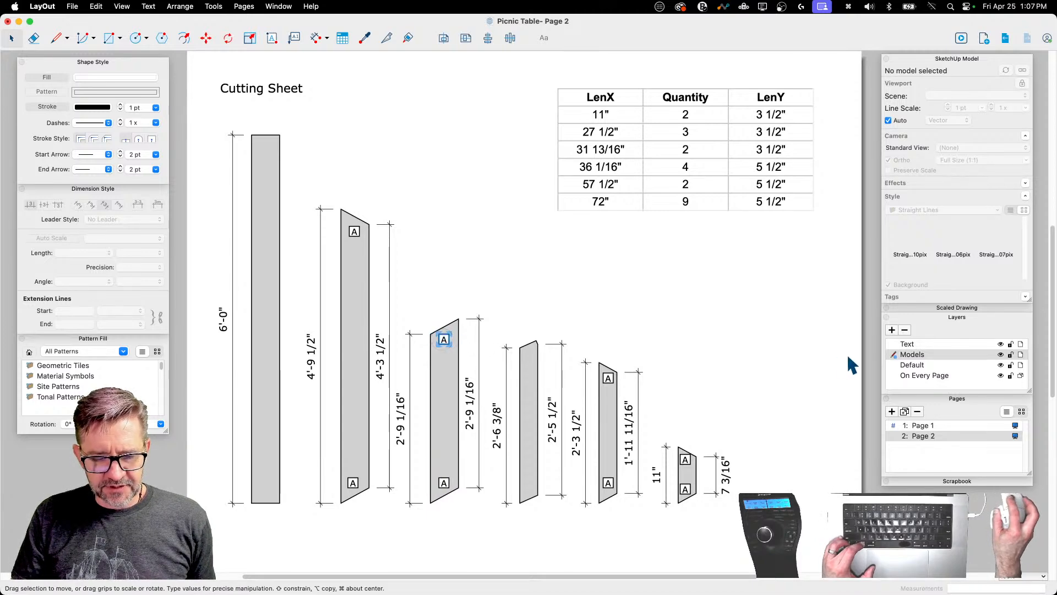
Step: Nudge the upper "A" label on the fifth board slightly down, away from its angled end
{"action": "left_click", "coordinate": [826, 370]}
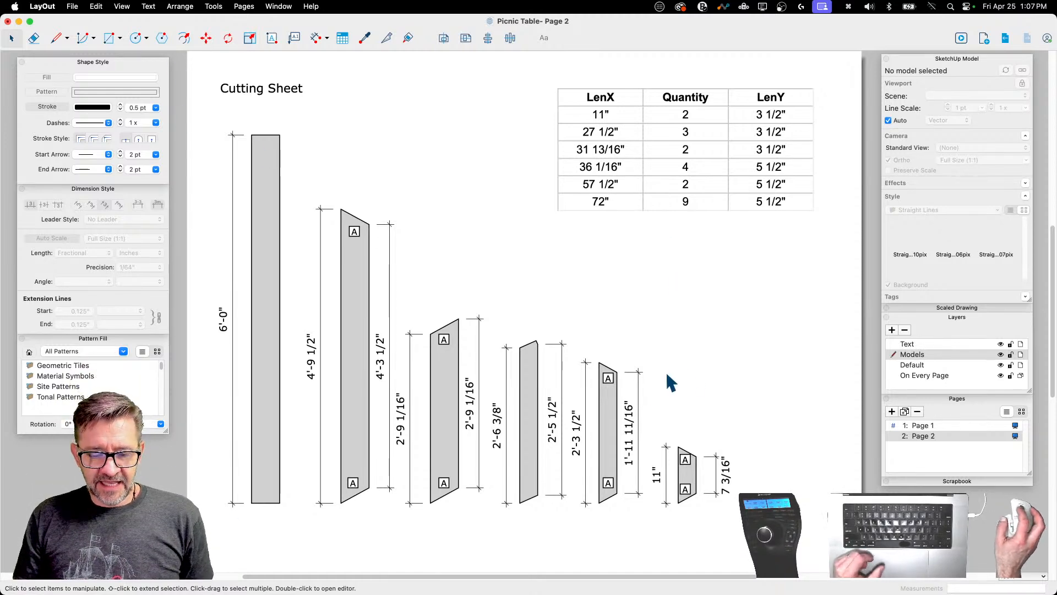
{"action": "left_click", "coordinate": [607, 378]}
{"action": "key", "text": "Down"}
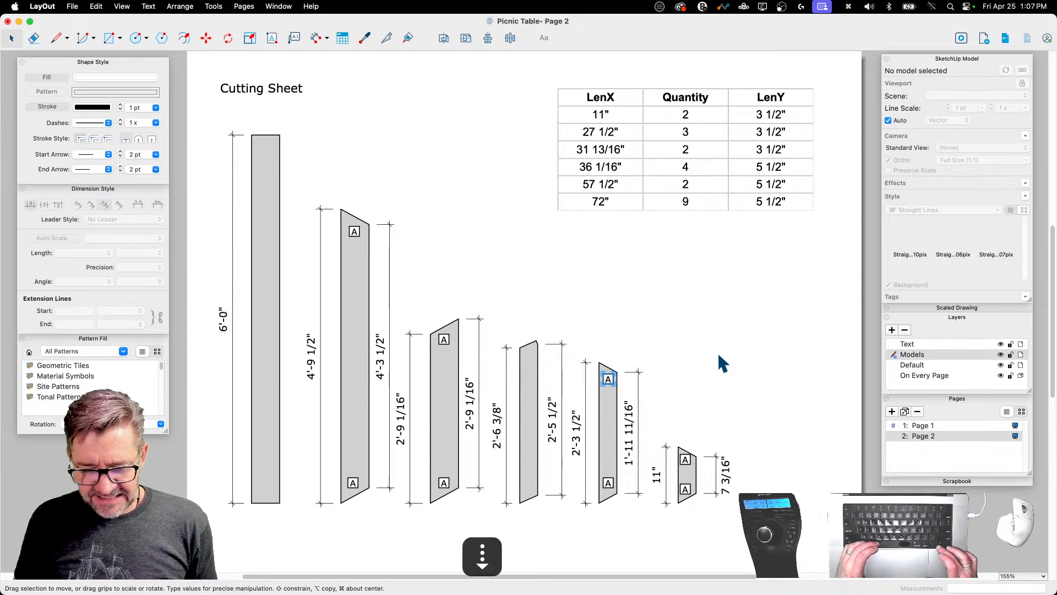
{"action": "key", "text": "Down"}
{"action": "key", "text": "Down"}
{"action": "key", "text": "Up"}
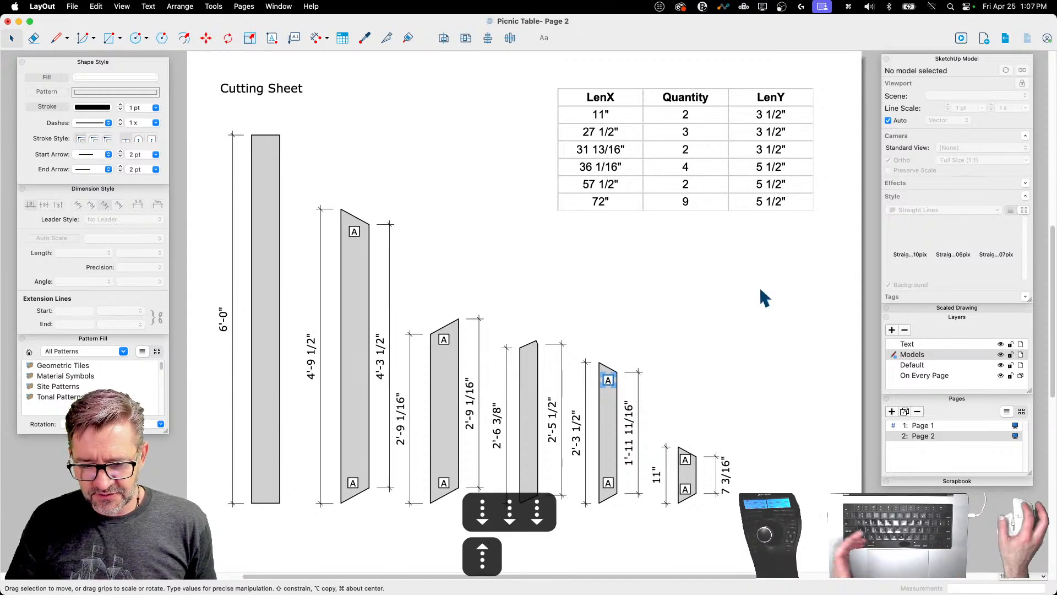
Step: Nudge both "A" labels on the shortest board slightly to the right and the upper one slightly down
{"action": "left_click", "coordinate": [686, 458]}
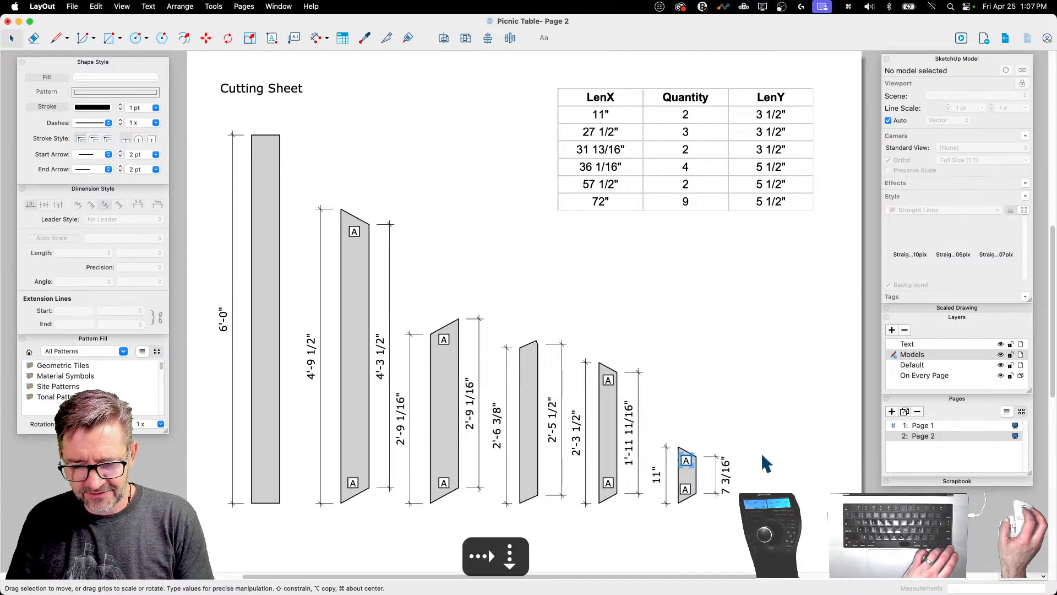
{"action": "left_click", "coordinate": [685, 489]}
{"action": "left_click", "coordinate": [741, 539]}
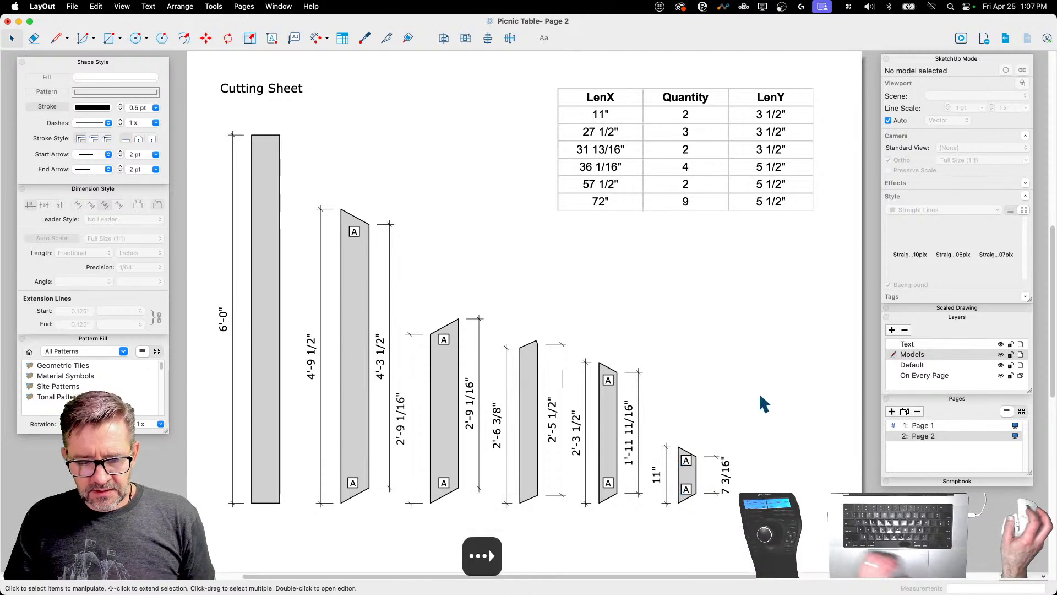
Step: Copy the fifth board's two "A" labels horizontally onto the fourth board and move the upper copy straight up near its angled end
{"action": "left_click", "coordinate": [444, 484]}
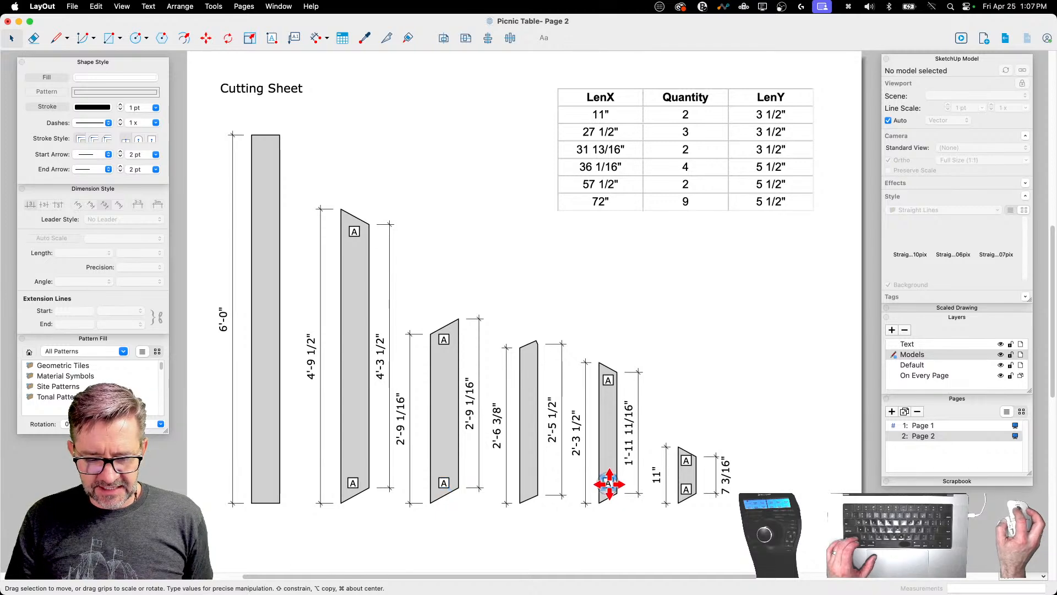
{"action": "key", "text": "ctrl+Up"}
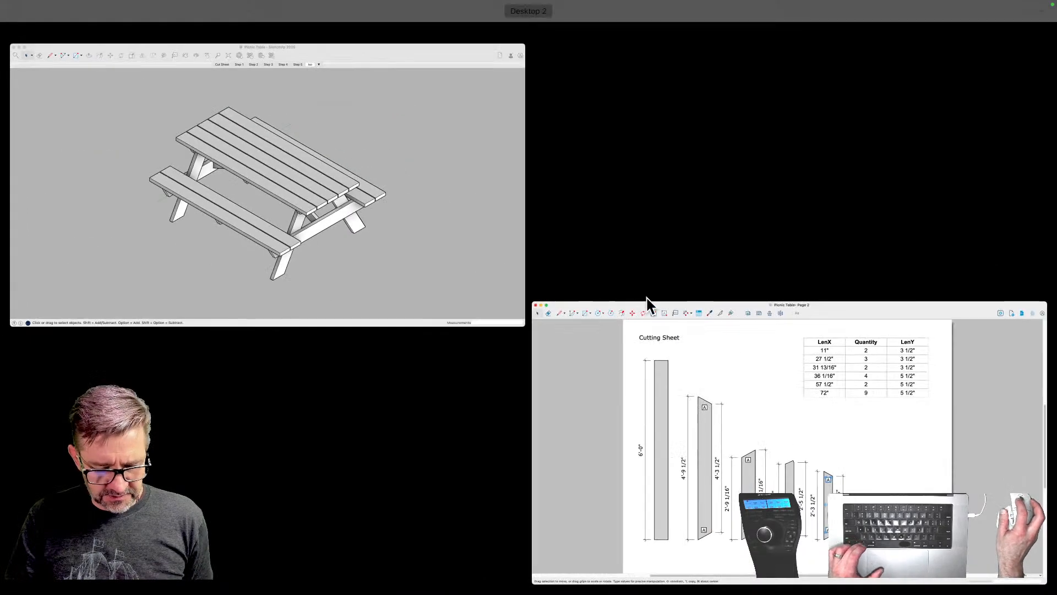
{"action": "left_click", "coordinate": [640, 317]}
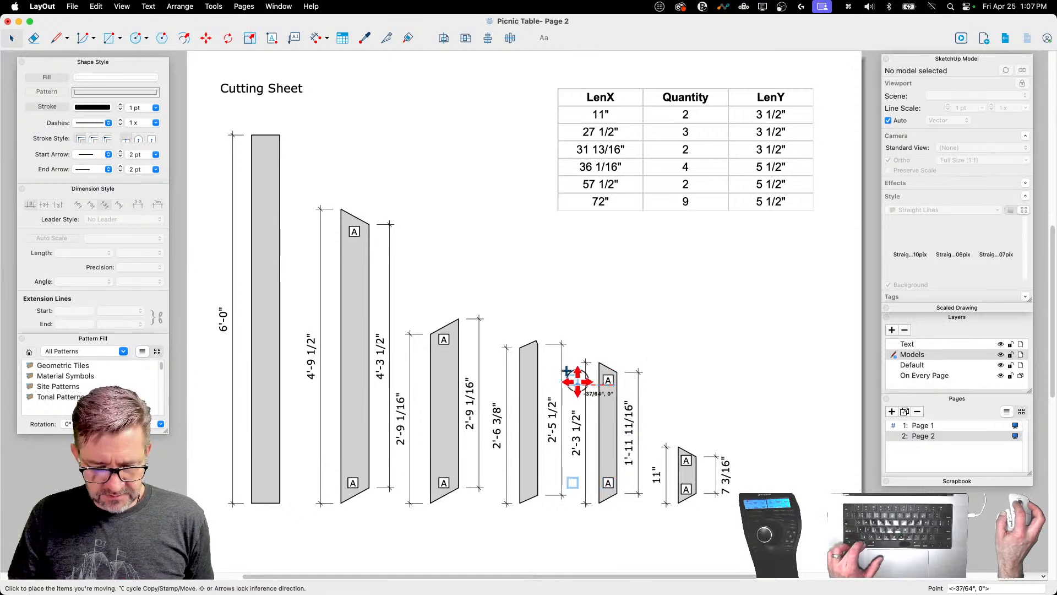
{"action": "left_click", "coordinate": [535, 384]}
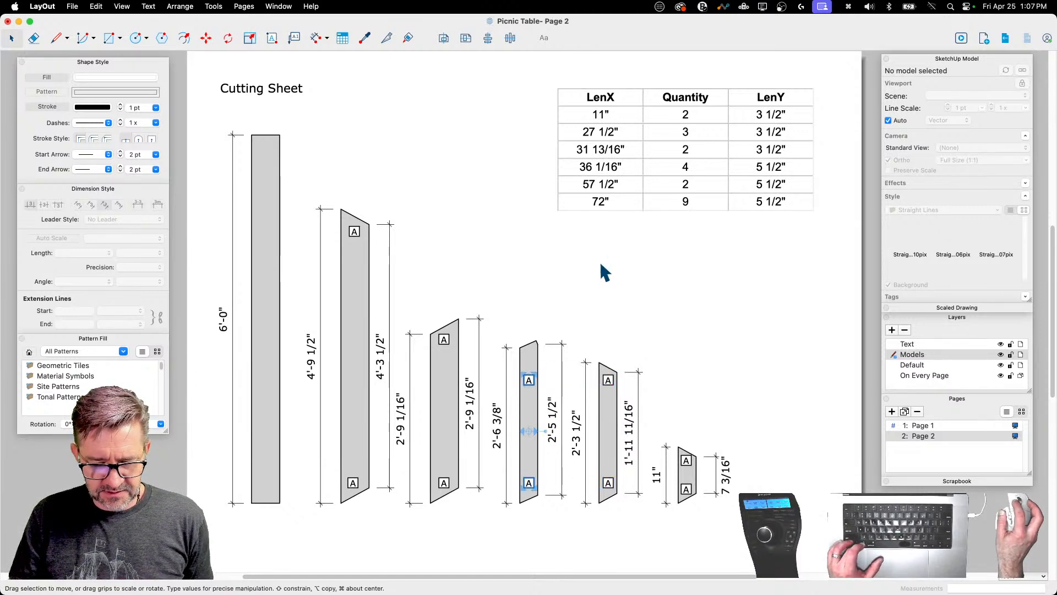
{"action": "left_click", "coordinate": [529, 382]}
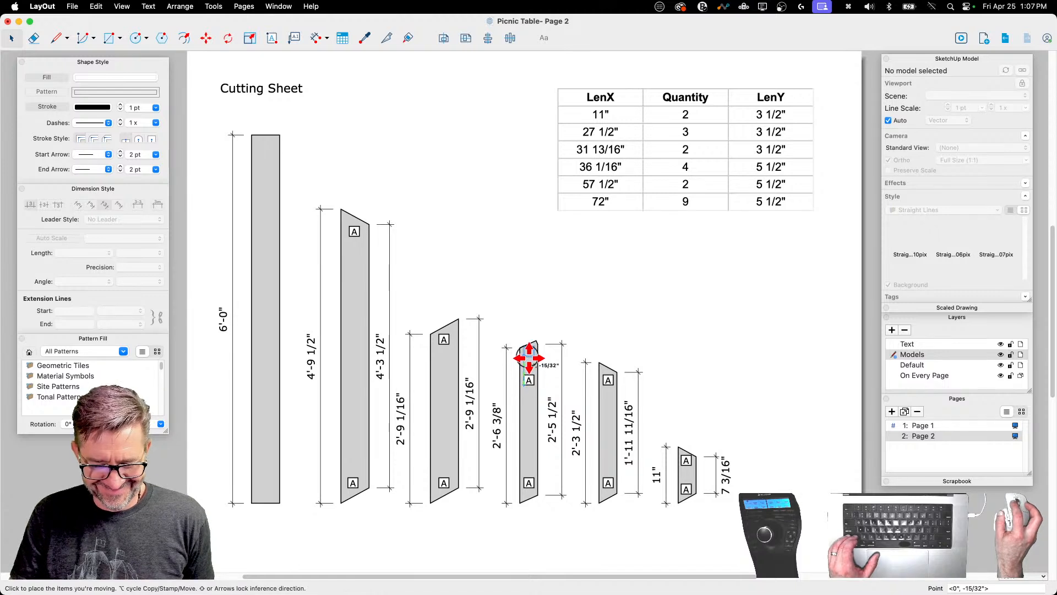
{"action": "left_click", "coordinate": [529, 357]}
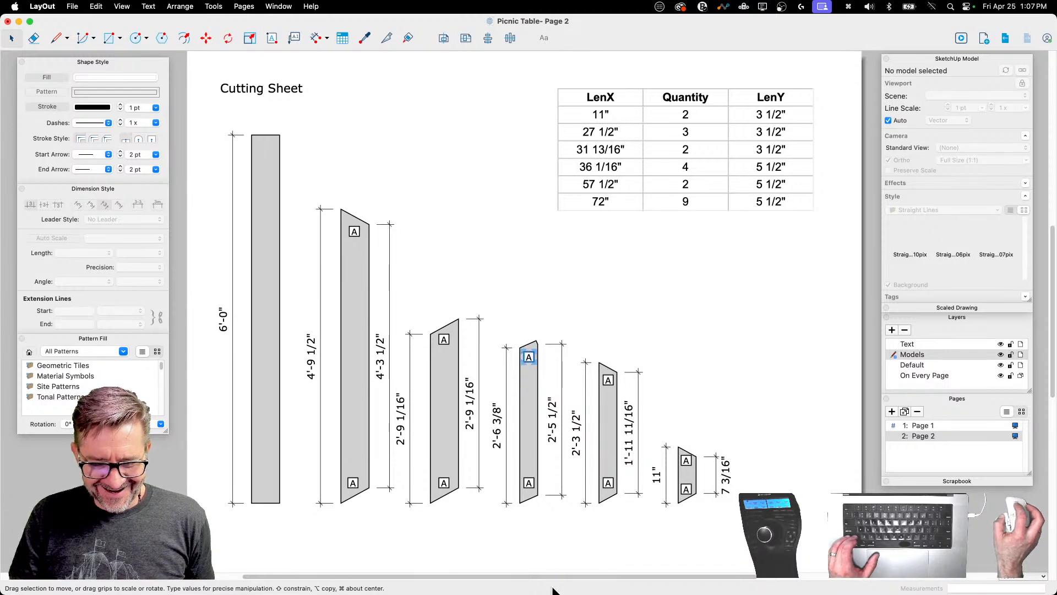
Step: Change the fourth board's lower label to "B" and its upper label to "C"
{"action": "double_click", "coordinate": [528, 483]}
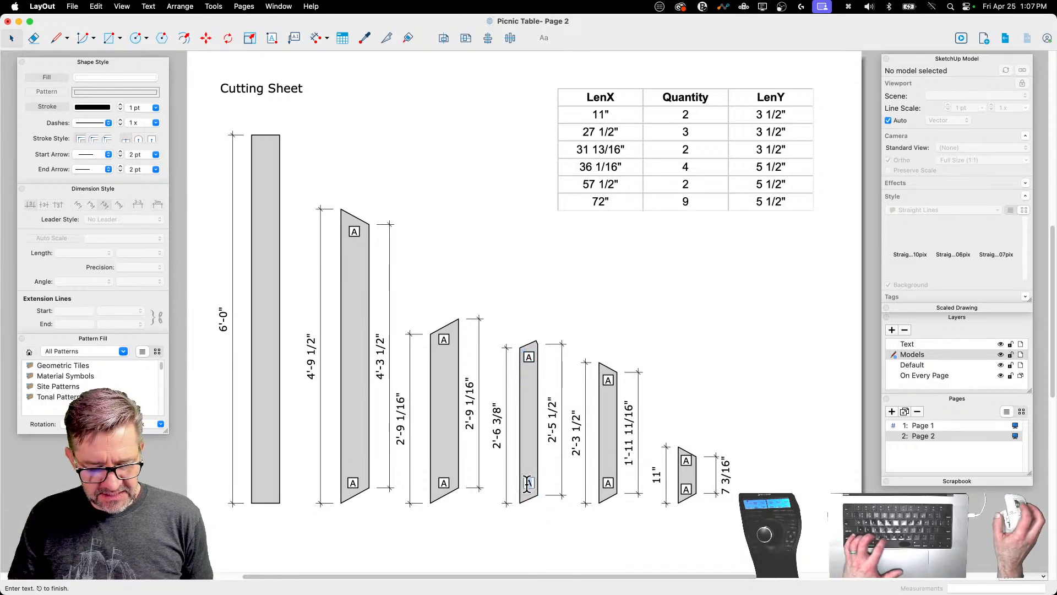
{"action": "type", "text": "B"}
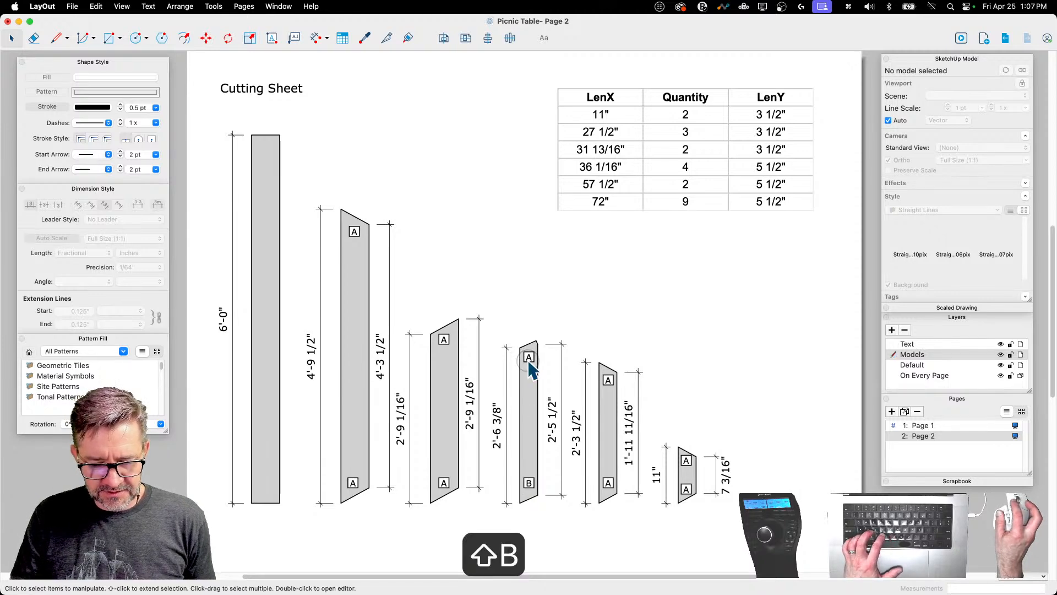
{"action": "type", "text": "C"}
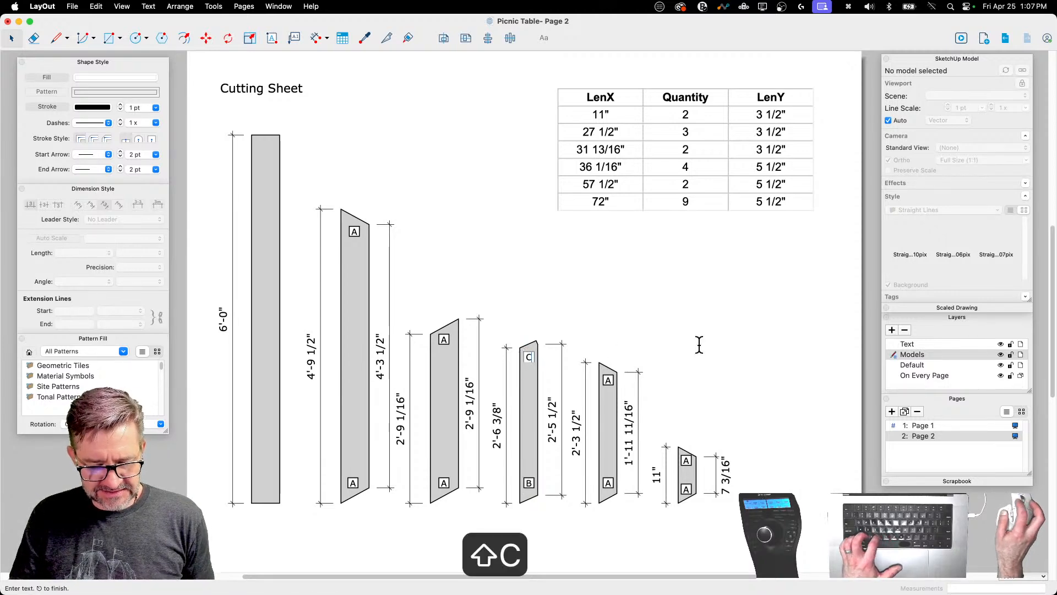
{"action": "left_click", "coordinate": [698, 343]}
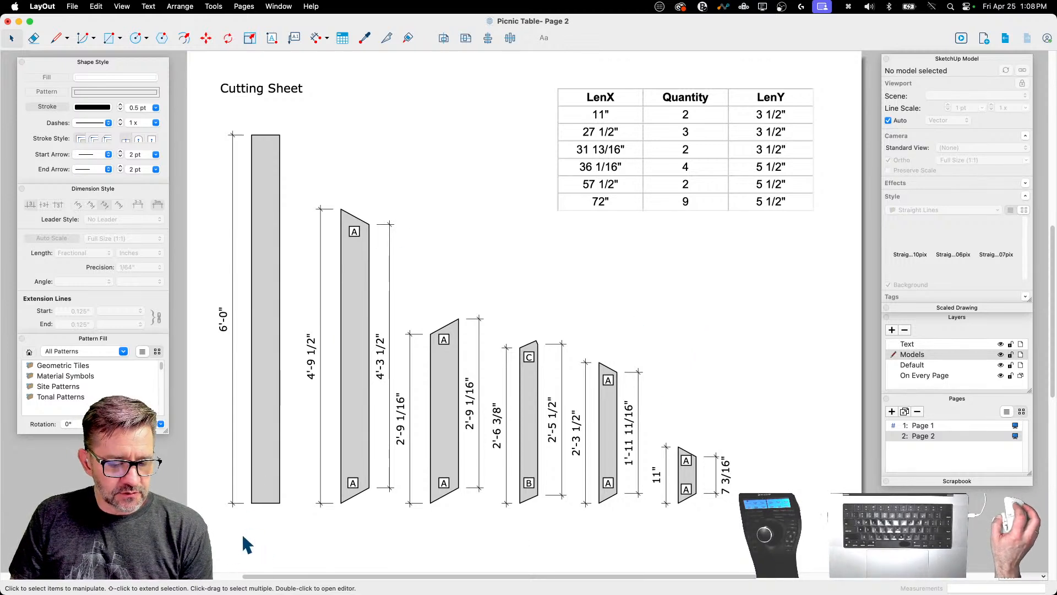
Step: Try dimensioning the widths of the first and second boards below their lower ends, and undo both dimensions
{"action": "scroll", "coordinate": [243, 535], "scroll_direction": "down", "scroll_amount": 3}
{"action": "scroll", "coordinate": [241, 533], "scroll_direction": "up", "scroll_amount": 3}
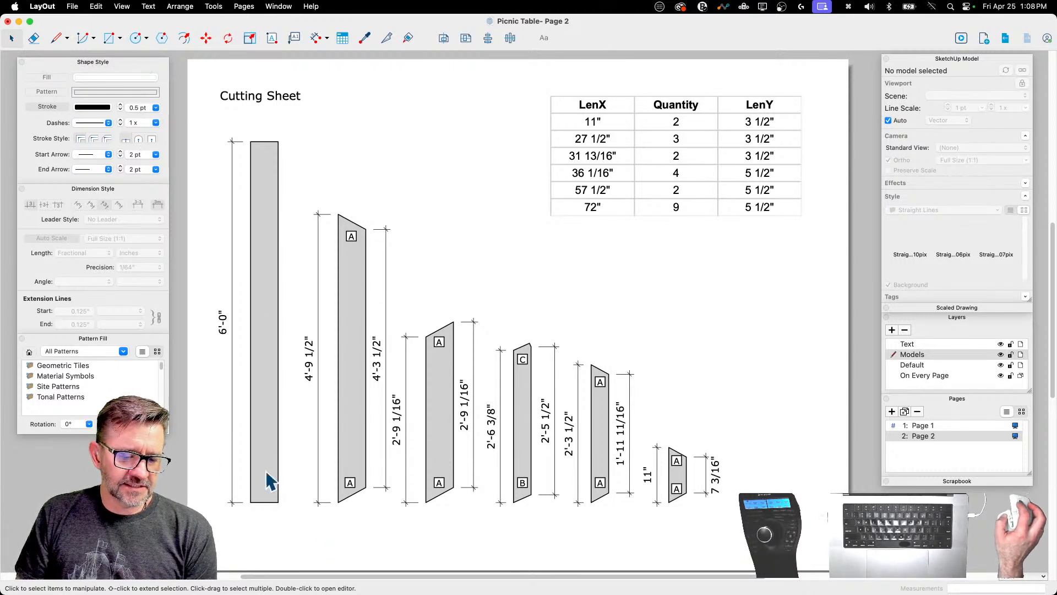
{"action": "left_click", "coordinate": [316, 37]}
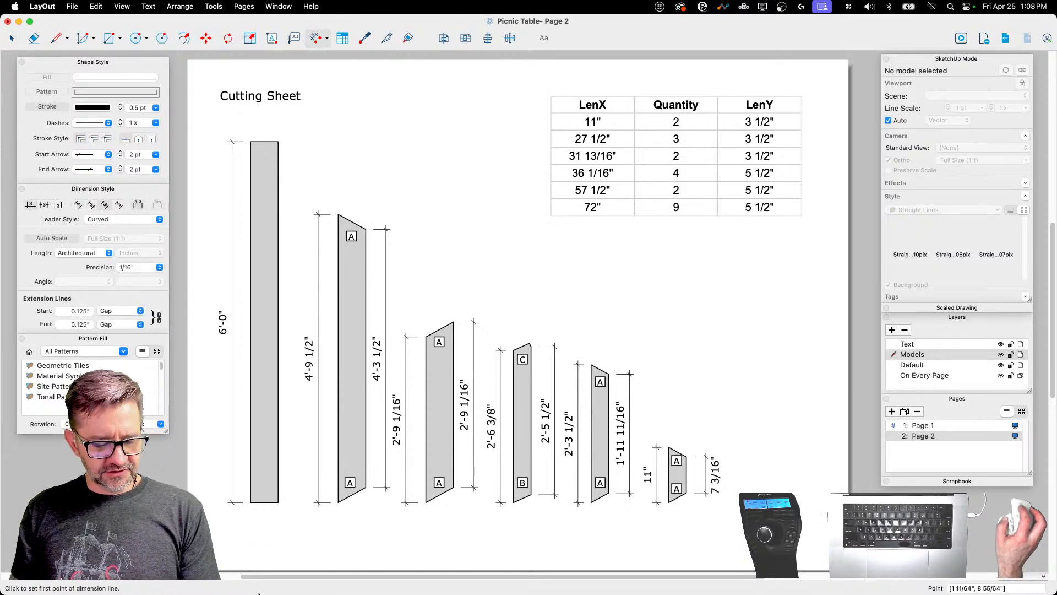
{"action": "left_click", "coordinate": [251, 502]}
{"action": "left_click", "coordinate": [279, 502]}
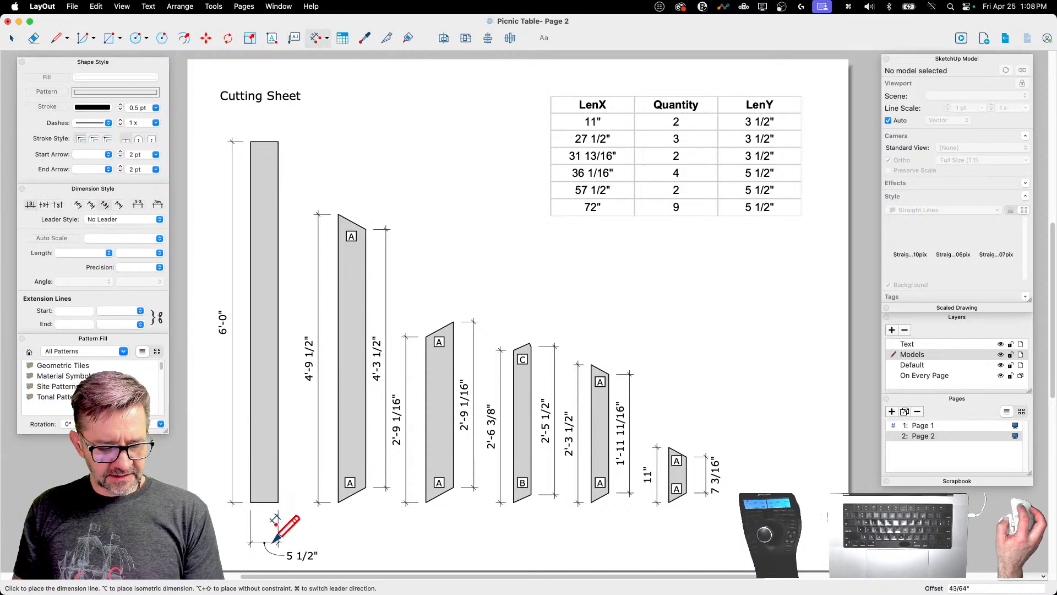
{"action": "left_click", "coordinate": [275, 541]}
{"action": "left_click", "coordinate": [337, 502]}
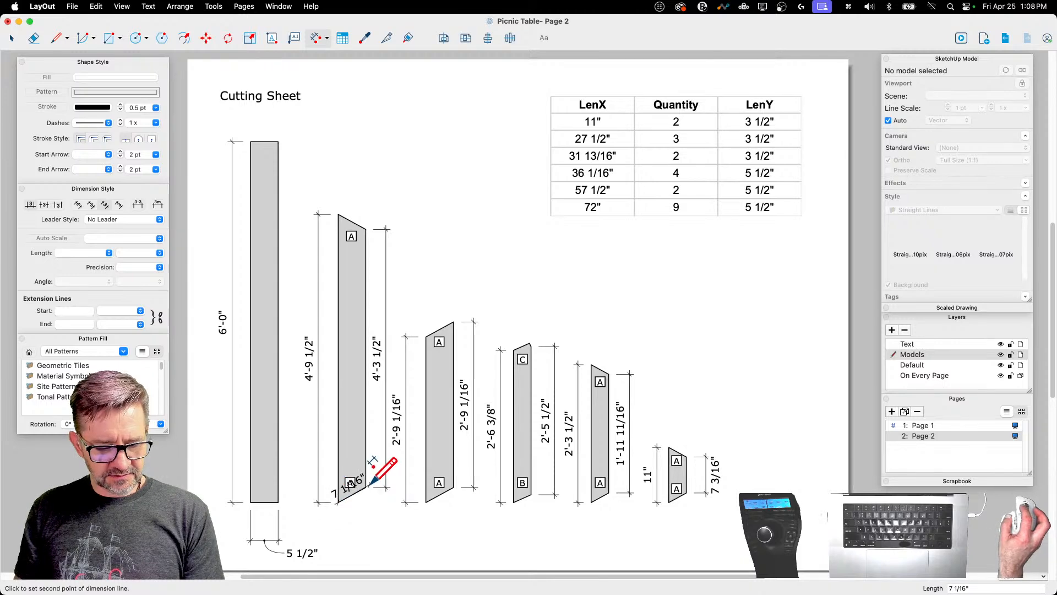
{"action": "left_click", "coordinate": [366, 502]}
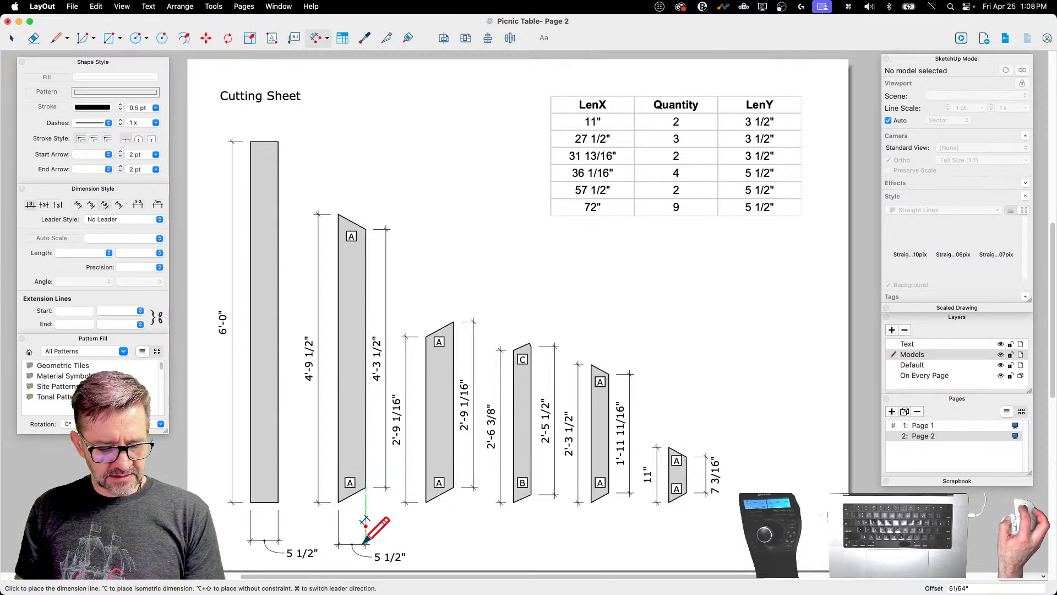
{"action": "left_click", "coordinate": [364, 543]}
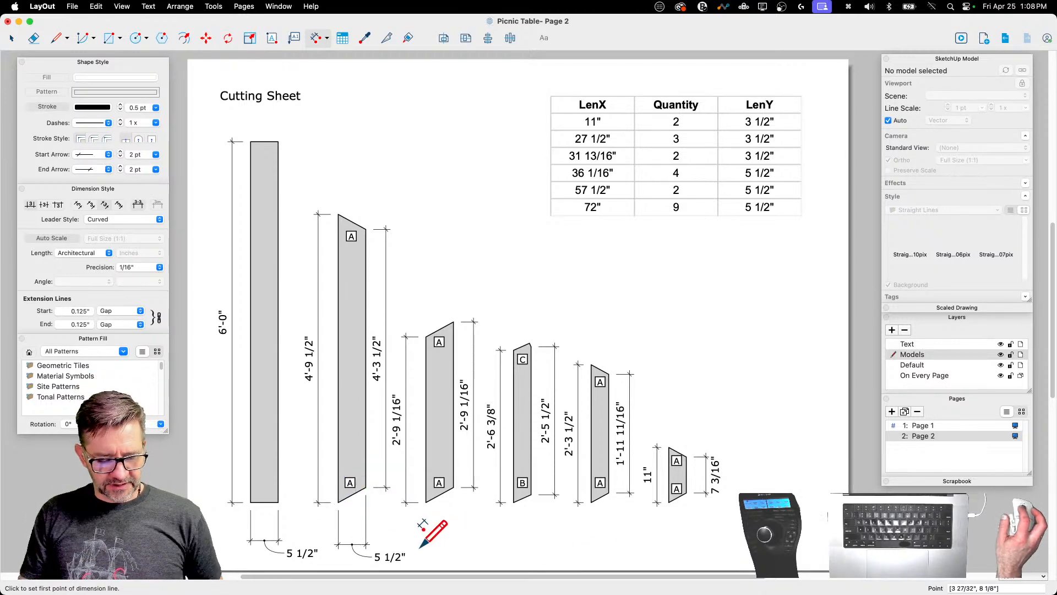
{"action": "key", "text": "super+z"}
{"action": "key", "text": "super+z"}
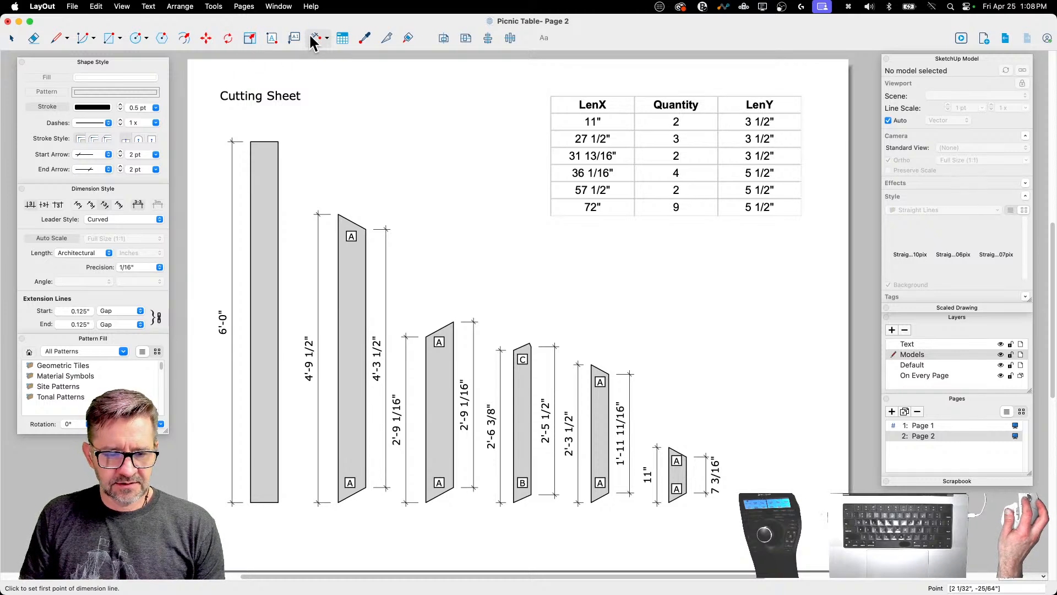
Step: Place one horizontal dimension below the boards, spanning from the first board's left edge to the third board's right edge
{"action": "left_click", "coordinate": [251, 502]}
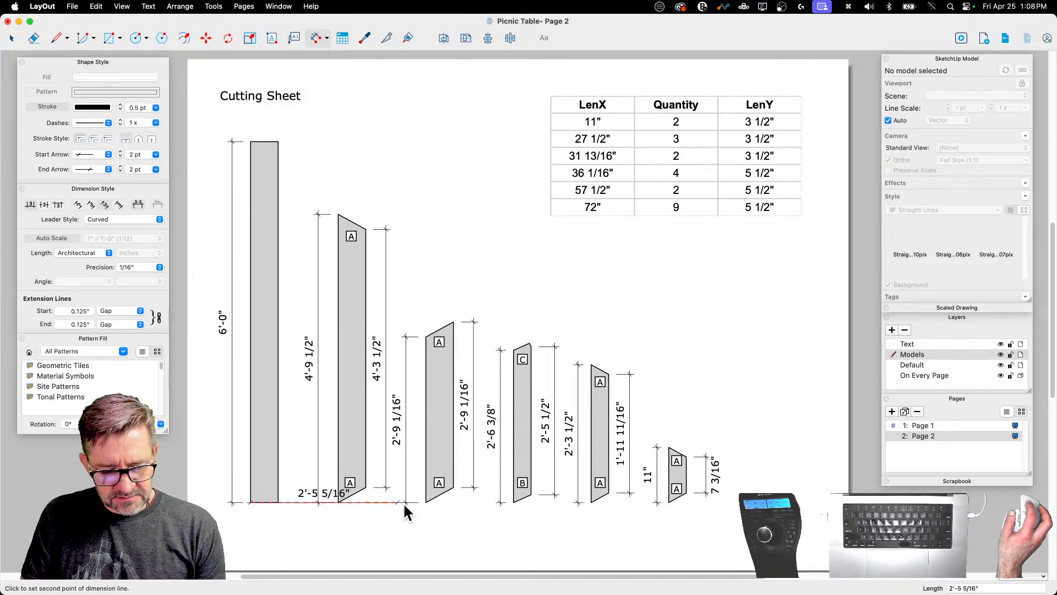
{"action": "left_click", "coordinate": [453, 487]}
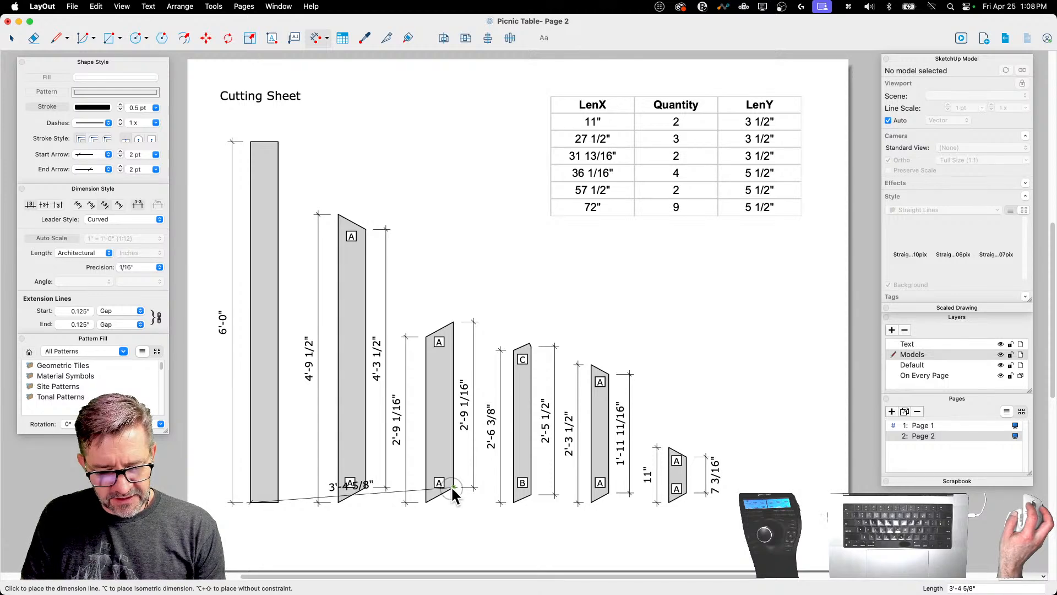
{"action": "left_click", "coordinate": [430, 540]}
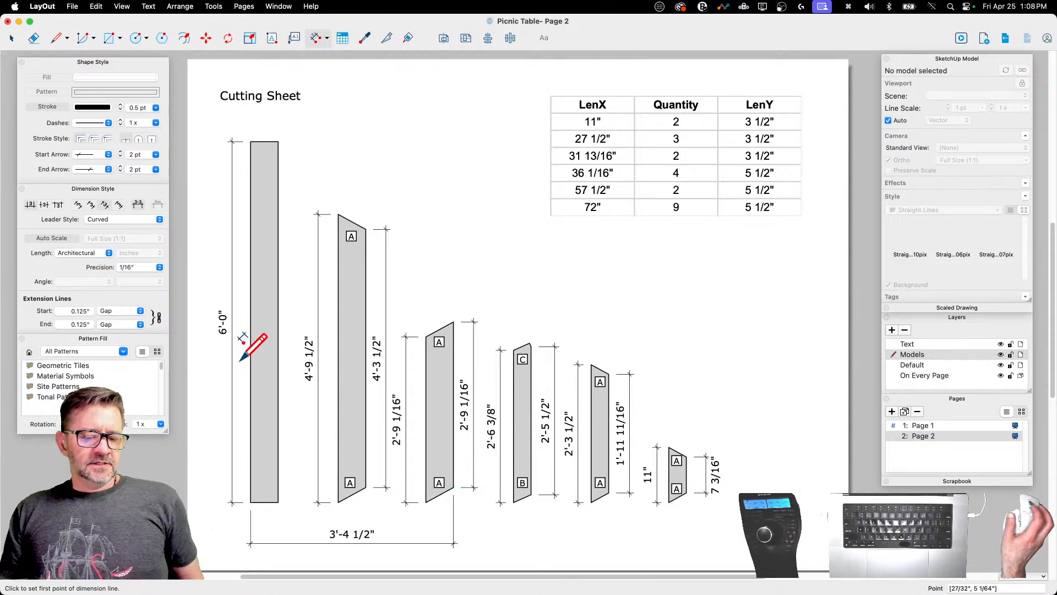
{"action": "key", "text": "space"}
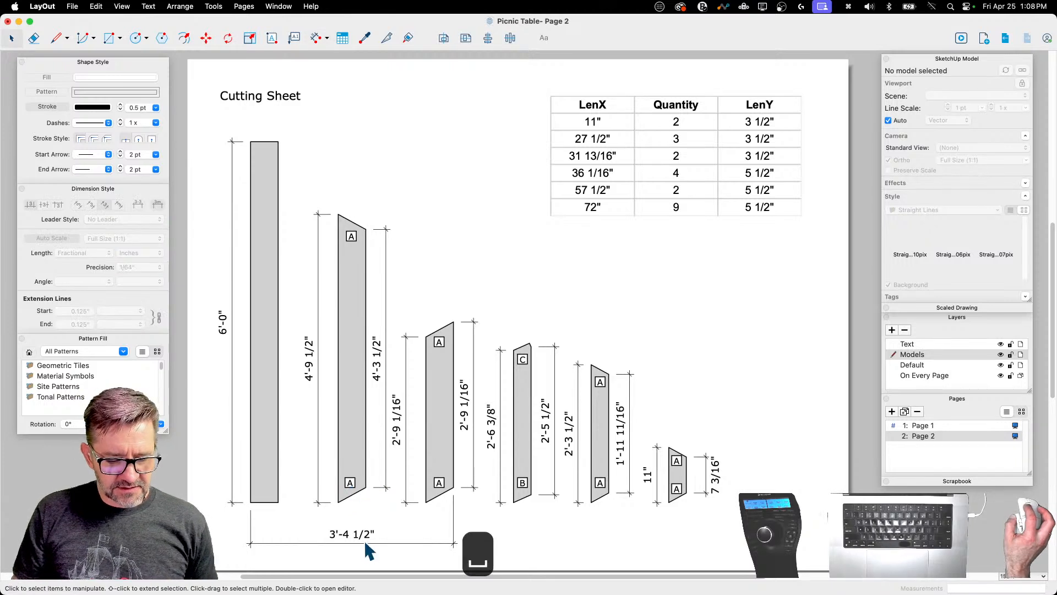
Step: Set the horizontal dimension's start and end arrows to plain lines with an arrow size of 0.25 pt
{"action": "left_click", "coordinate": [364, 540]}
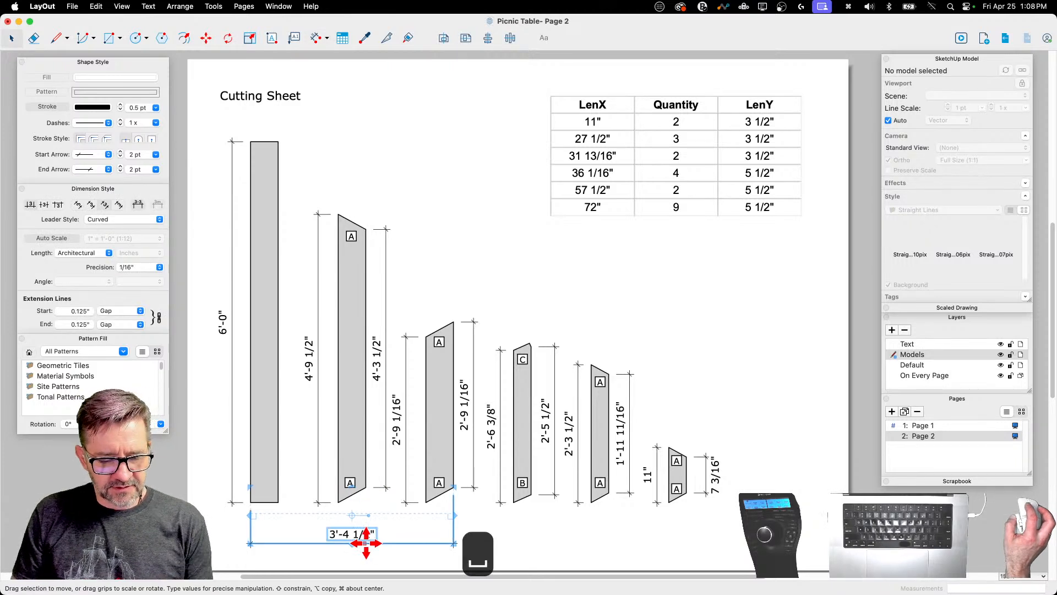
{"action": "left_click", "coordinate": [108, 155]}
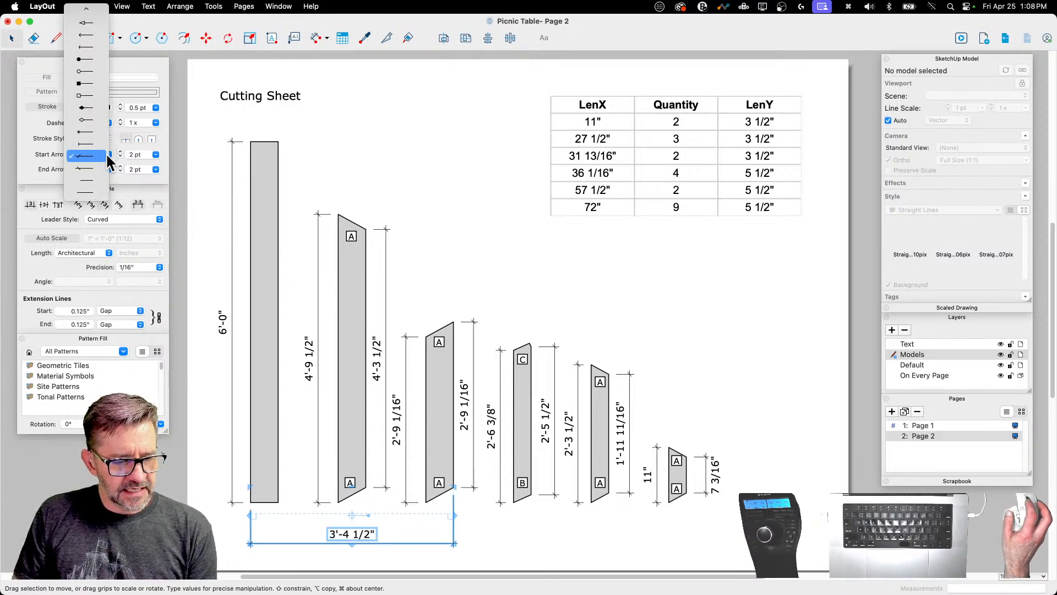
{"action": "left_click", "coordinate": [86, 192]}
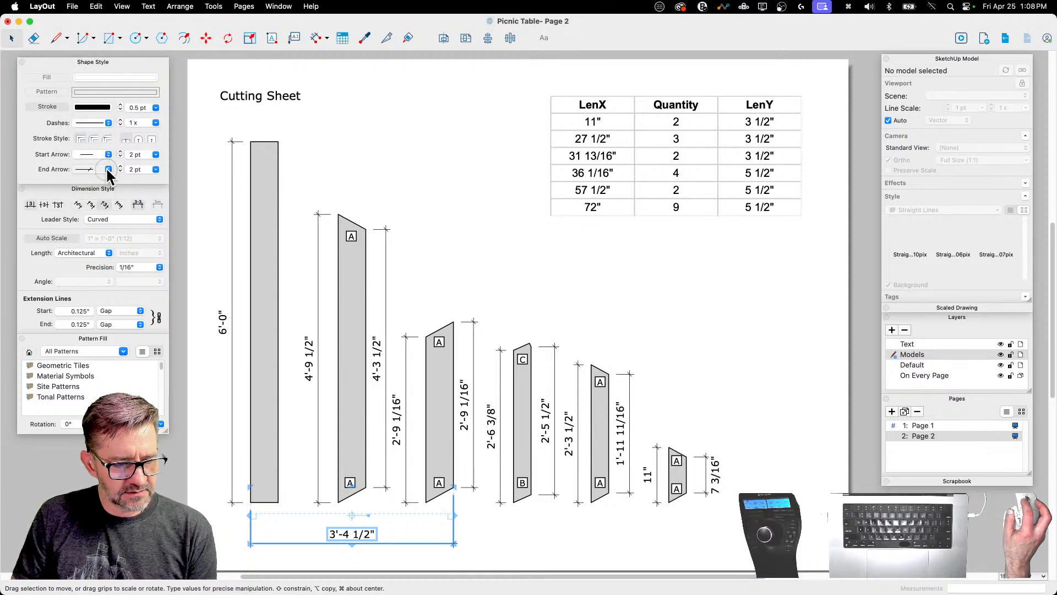
{"action": "left_click", "coordinate": [106, 166]}
{"action": "left_click", "coordinate": [87, 194]}
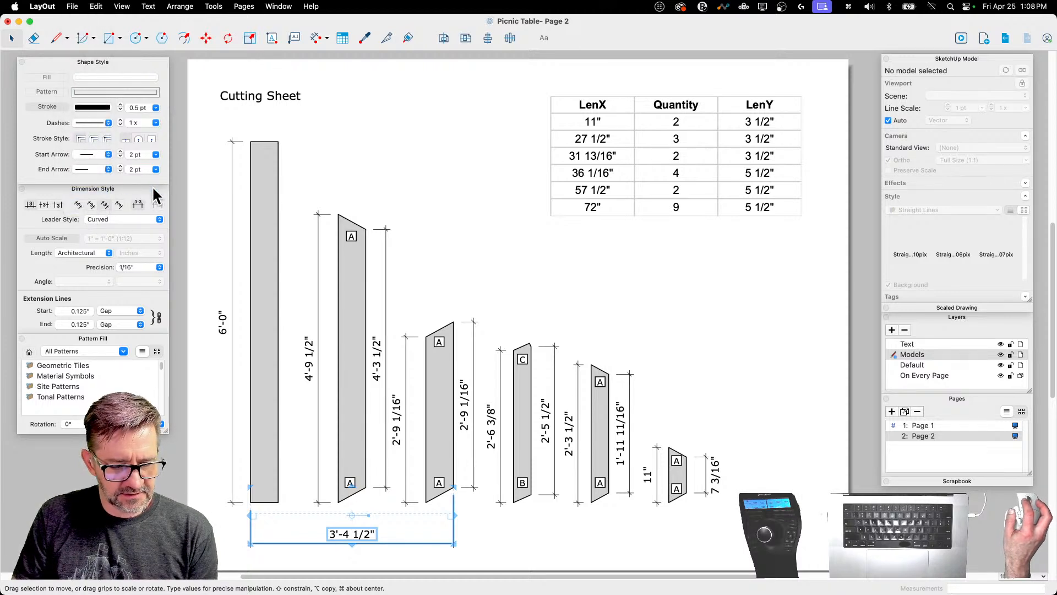
{"action": "left_click", "coordinate": [120, 171]}
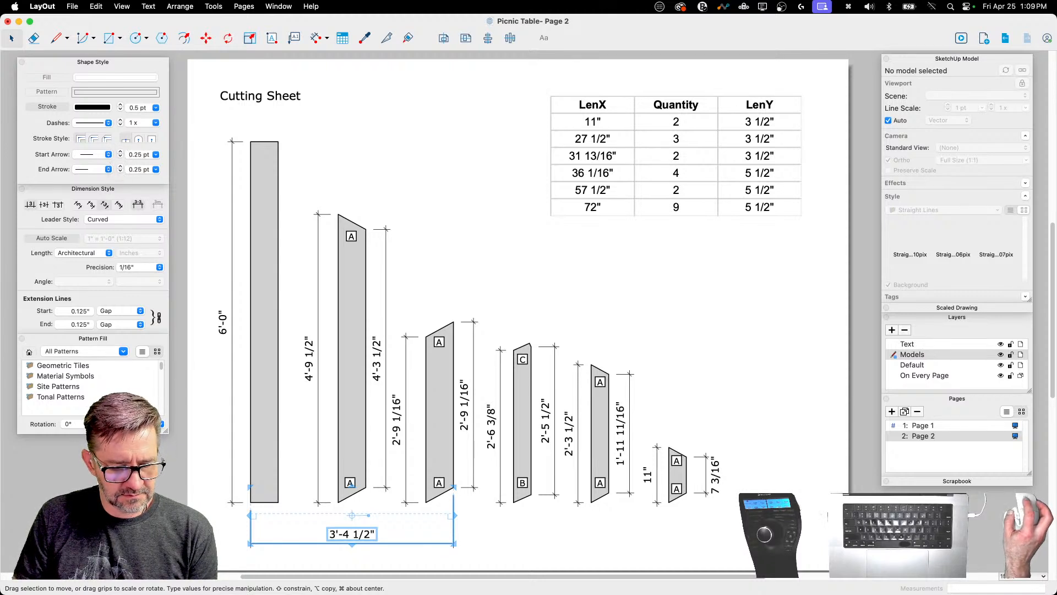
Step: Replace the text of the horizontal dimension below the first three boards with "2 x 6"
{"action": "left_click", "coordinate": [165, 495]}
{"action": "left_click", "coordinate": [351, 534]}
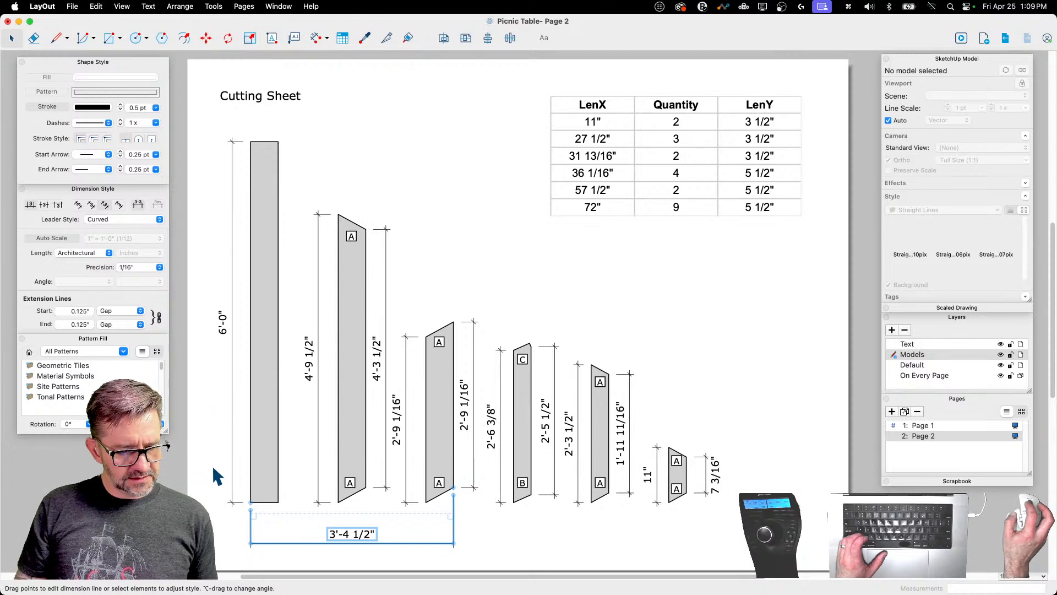
{"action": "double_click", "coordinate": [353, 534]}
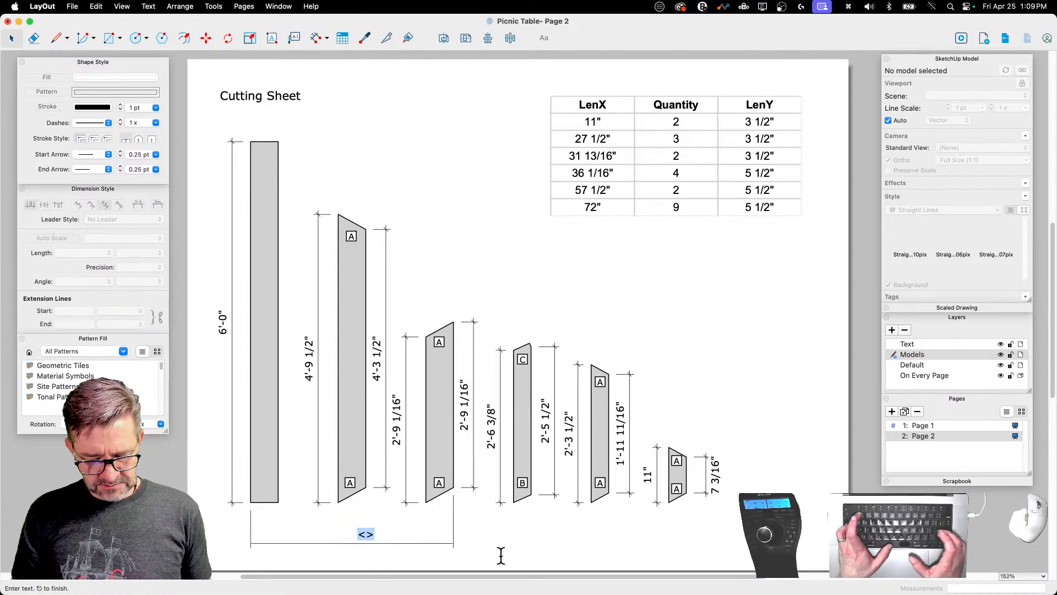
{"action": "type", "text": "@ x 6"}
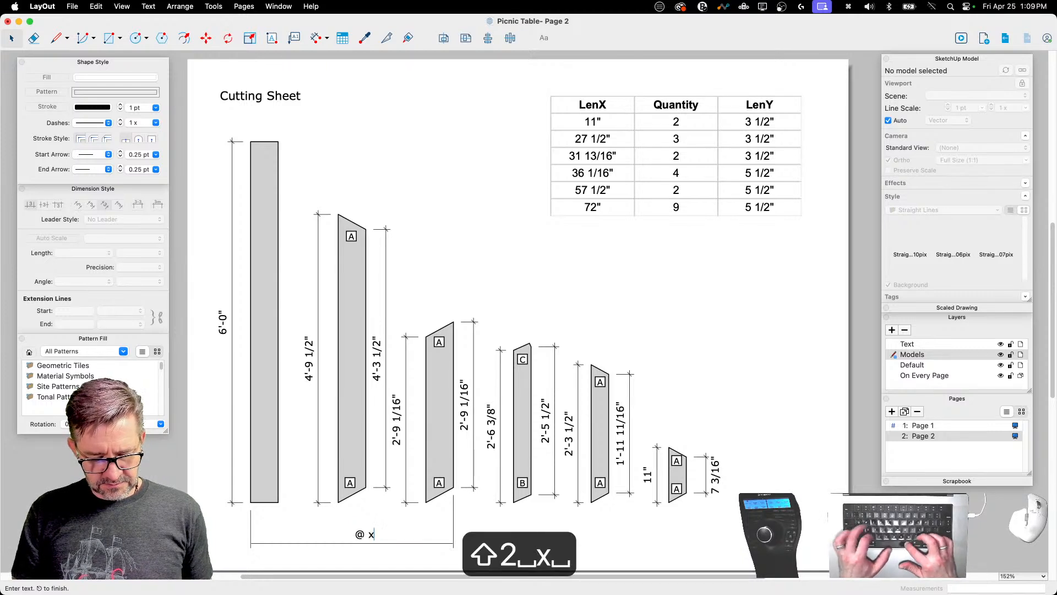
{"action": "double_click", "coordinate": [349, 533]}
{"action": "type", "text": "2"}
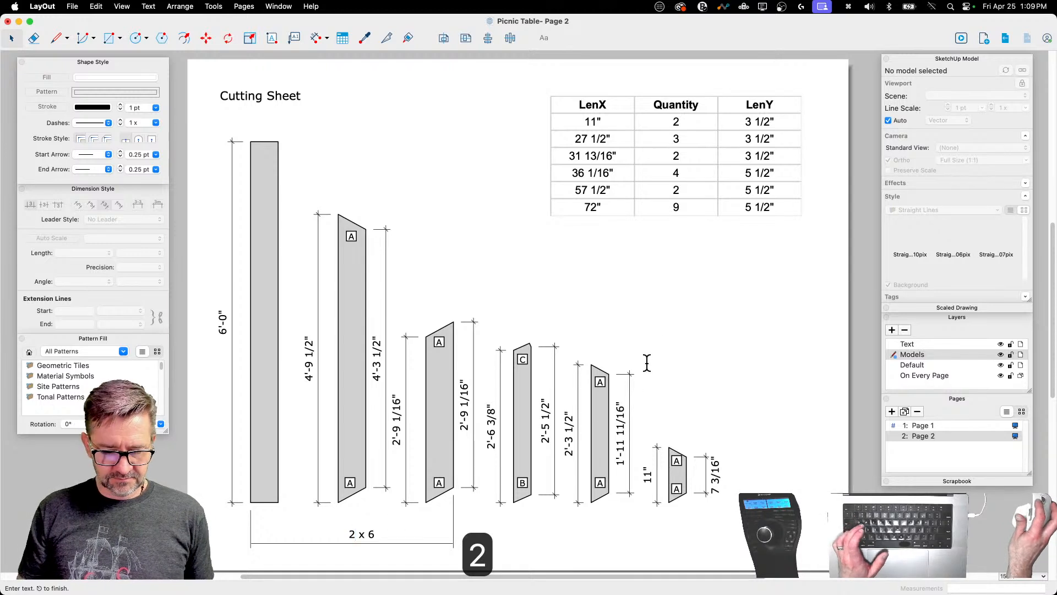
Step: Place a horizontal dimension below the boards, spanning from the fourth board's left edge to the sixth board's right edge
{"action": "key", "text": "Escape"}
{"action": "left_click", "coordinate": [400, 561]}
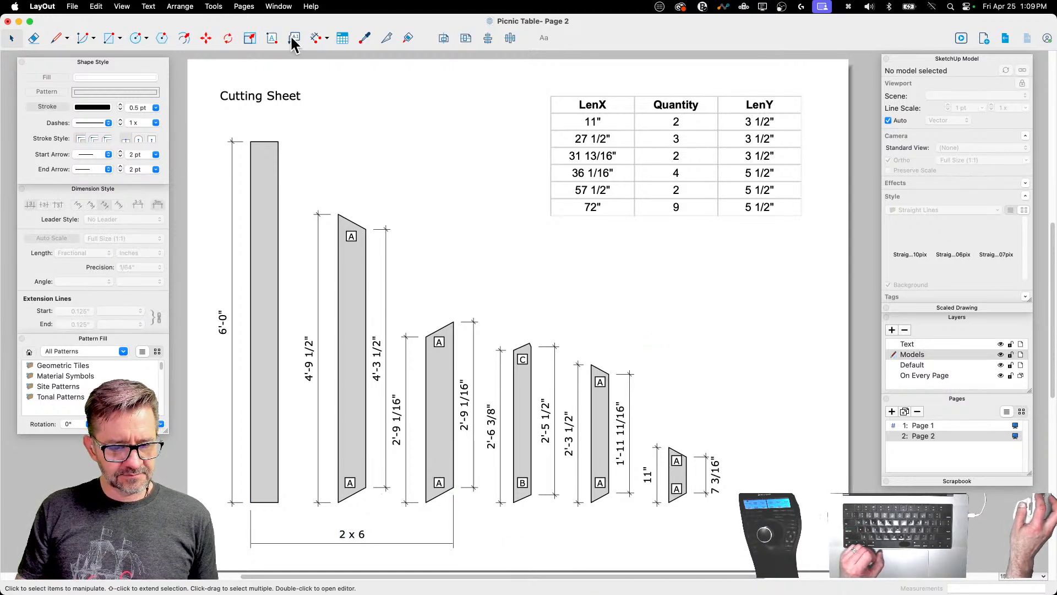
{"action": "left_click", "coordinate": [314, 37]}
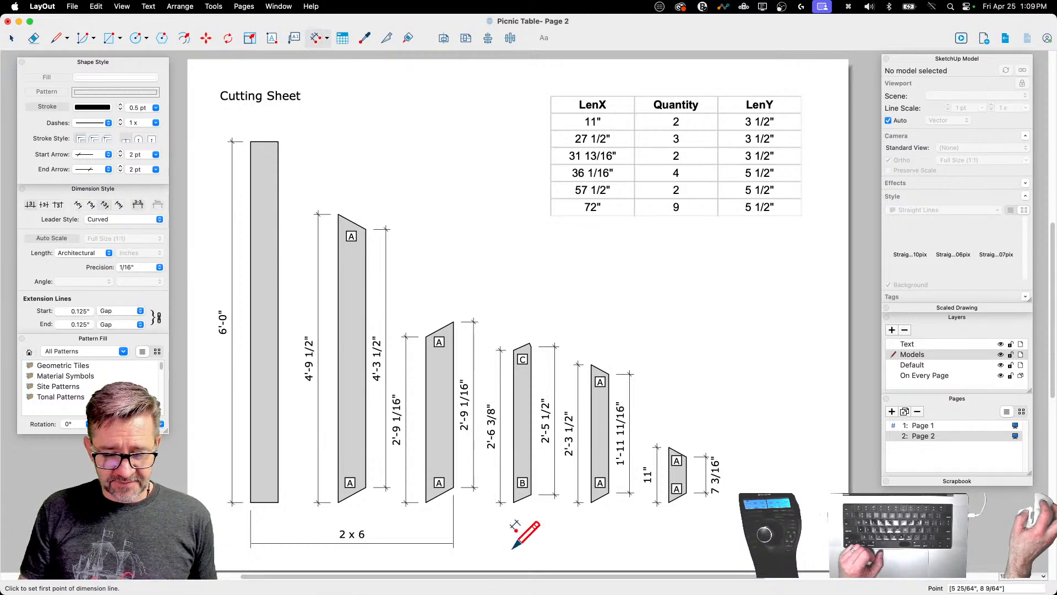
{"action": "left_click", "coordinate": [514, 502]}
{"action": "left_click", "coordinate": [687, 493]}
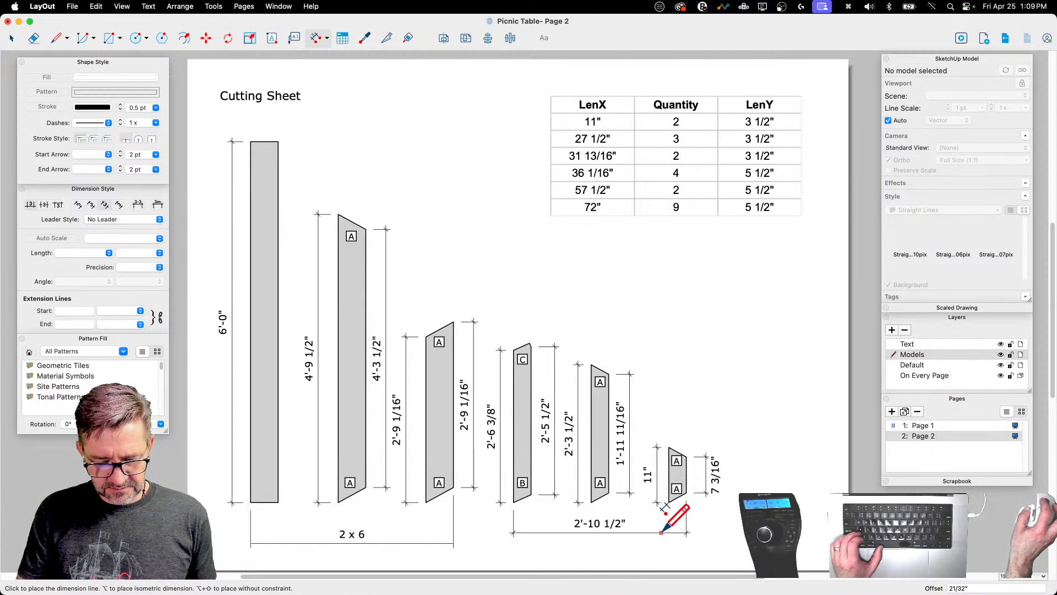
{"action": "left_click", "coordinate": [662, 537]}
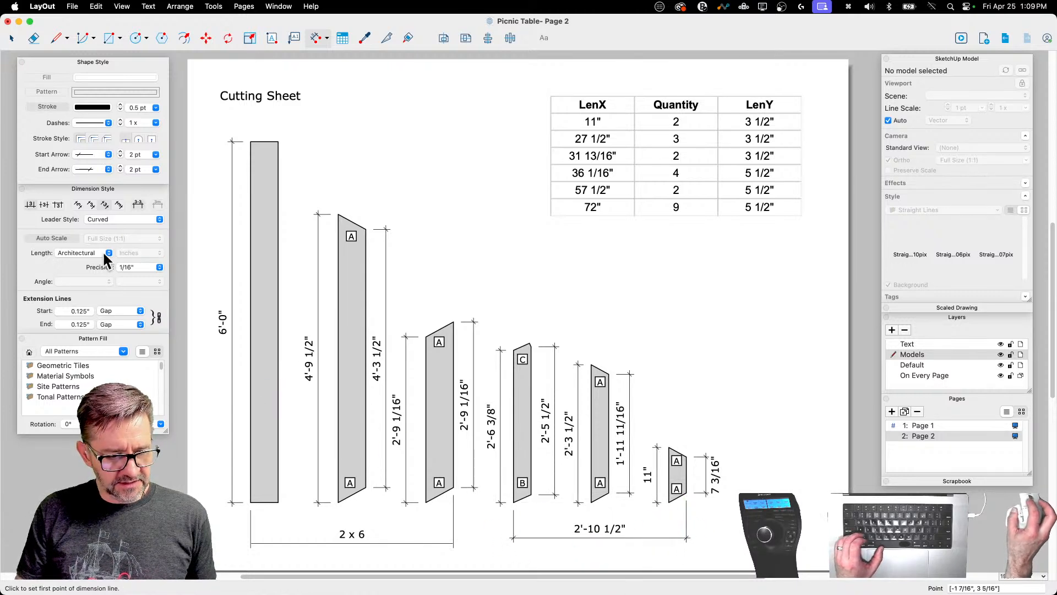
Step: Try to set the new dimension's arrows to plain lines at 0.25 pt while the Dimension tool is active and nothing is selected
{"action": "left_click", "coordinate": [109, 154]}
{"action": "left_click", "coordinate": [102, 179]}
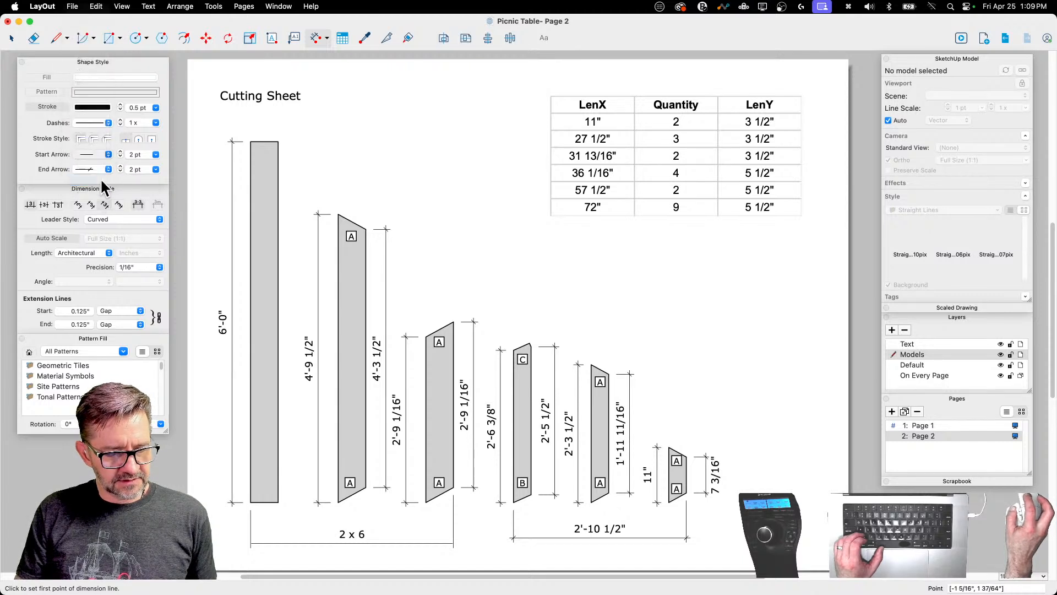
{"action": "left_click", "coordinate": [107, 169]}
{"action": "left_click", "coordinate": [98, 195]}
{"action": "left_click", "coordinate": [155, 155]}
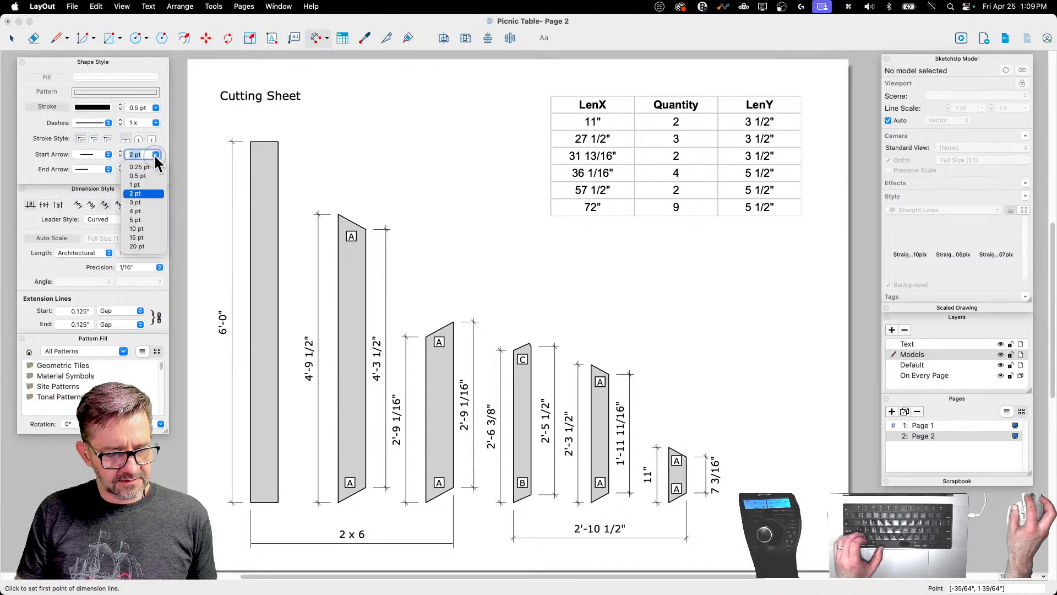
{"action": "left_click", "coordinate": [144, 167]}
{"action": "left_click", "coordinate": [156, 169]}
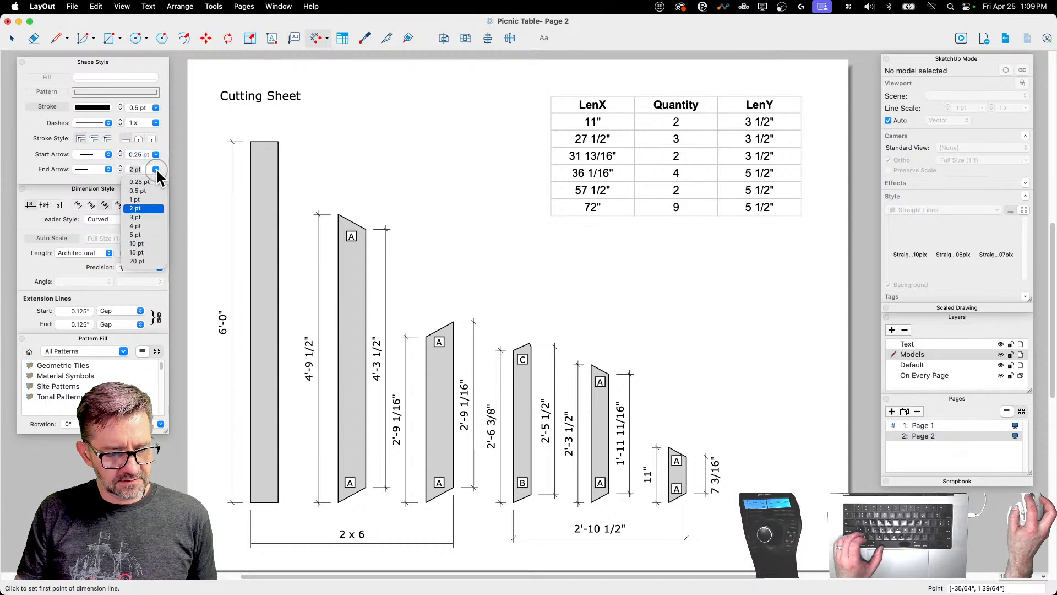
{"action": "left_click", "coordinate": [148, 181]}
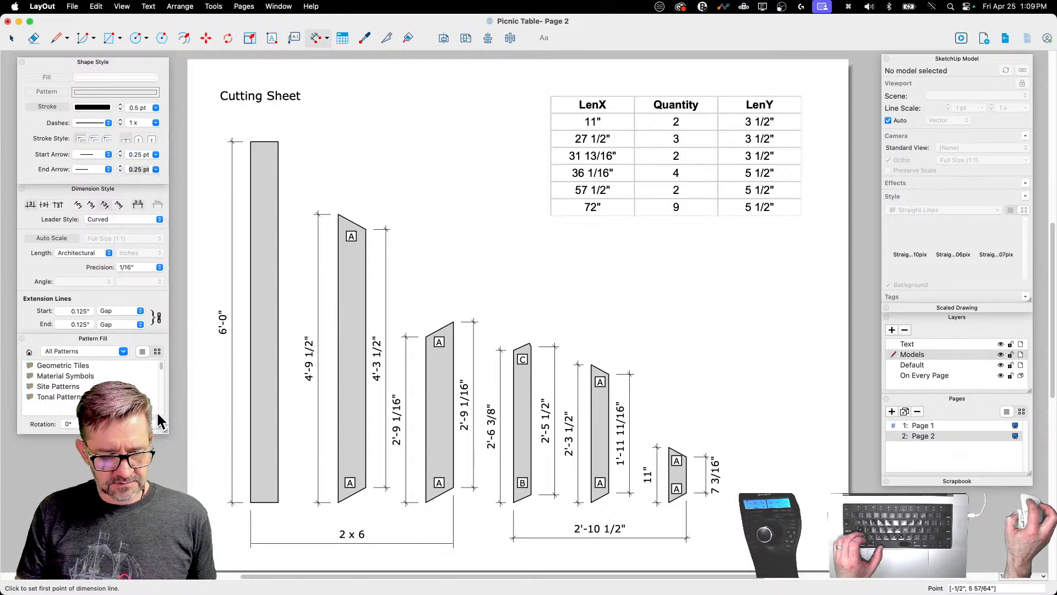
Step: Select the dimension below the last three boards and set its start and end arrows to plain lines with a 0.25 pt size
{"action": "key", "text": "space"}
{"action": "left_click", "coordinate": [607, 532]}
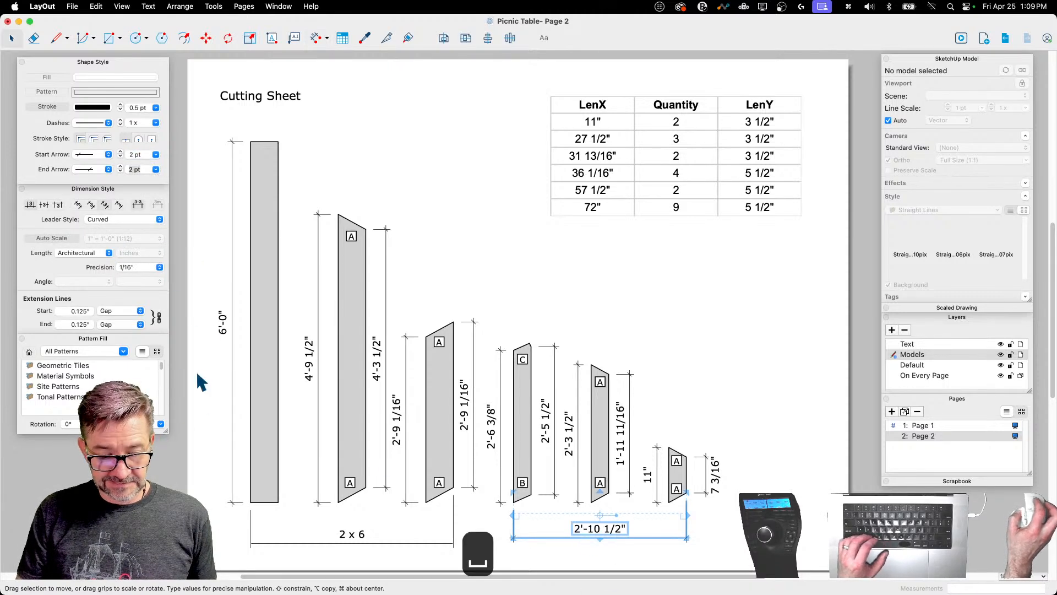
{"action": "left_click", "coordinate": [102, 154]}
{"action": "left_click", "coordinate": [91, 177]}
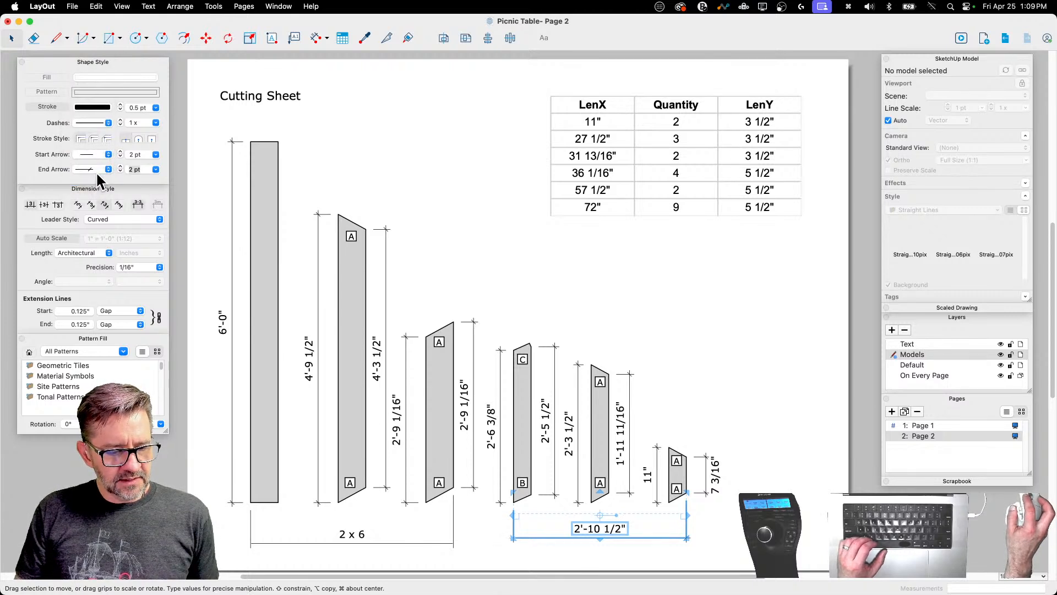
{"action": "left_click", "coordinate": [100, 170]}
{"action": "left_click", "coordinate": [91, 197]}
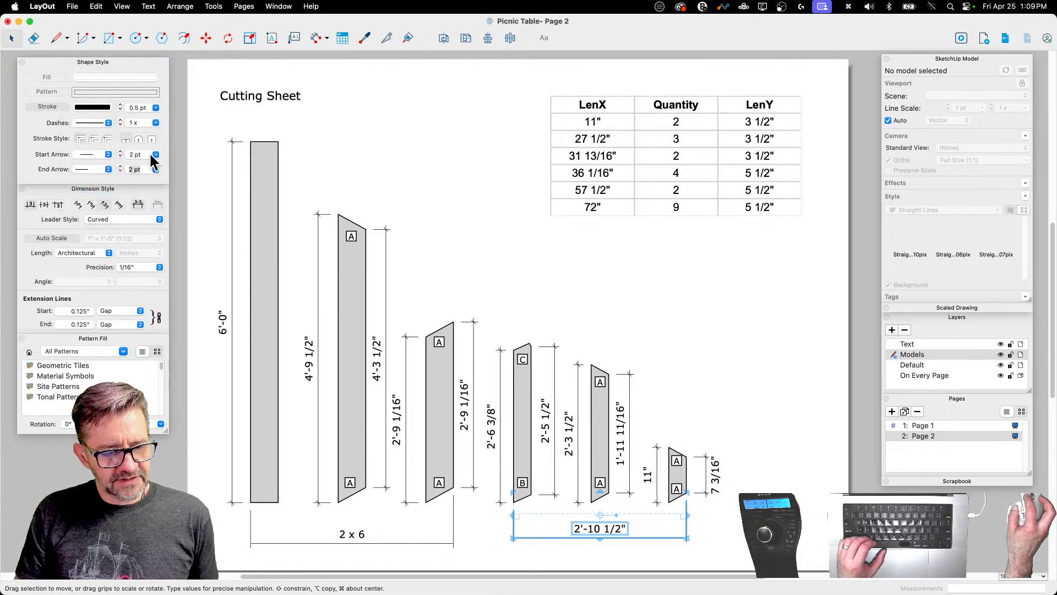
{"action": "left_click", "coordinate": [154, 152]}
{"action": "left_click", "coordinate": [151, 166]}
{"action": "left_click", "coordinate": [157, 170]}
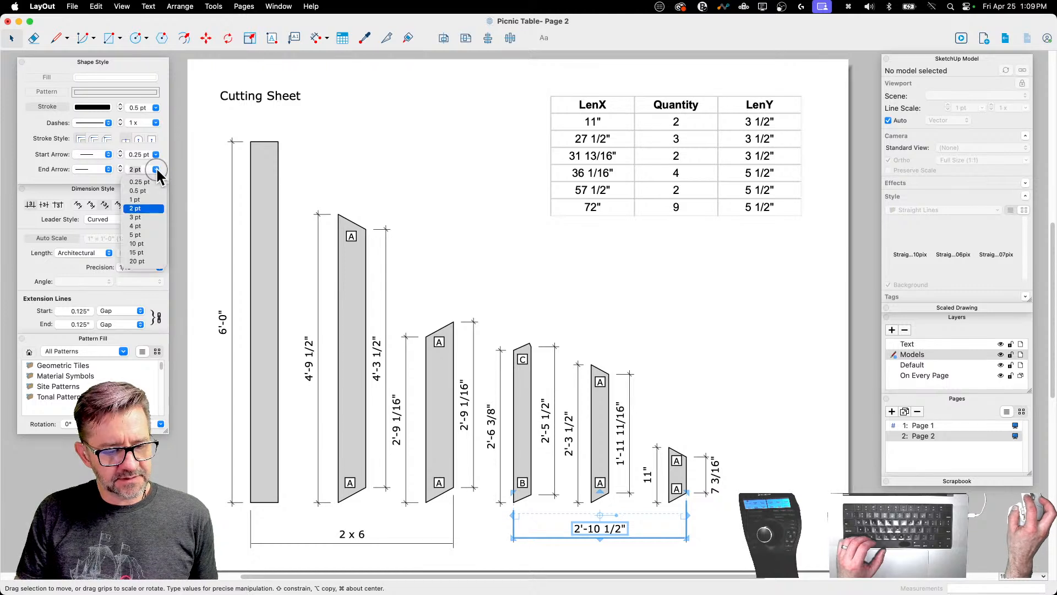
{"action": "left_click", "coordinate": [153, 184]}
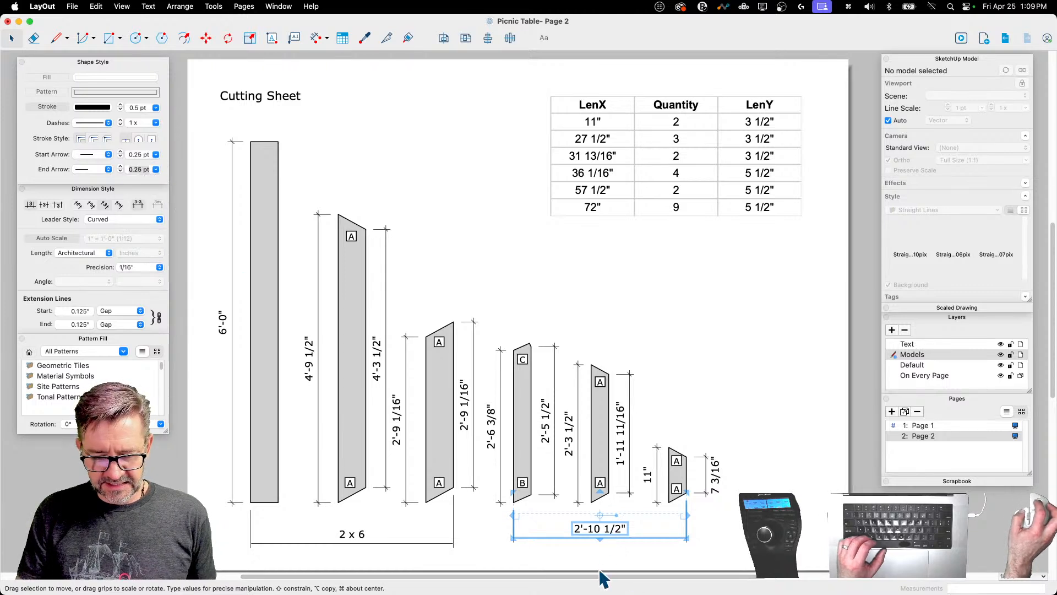
Step: Replace the text of the horizontal dimension below the last three boards with "2 x 4"
{"action": "left_click", "coordinate": [600, 540]}
{"action": "left_click", "coordinate": [593, 526]}
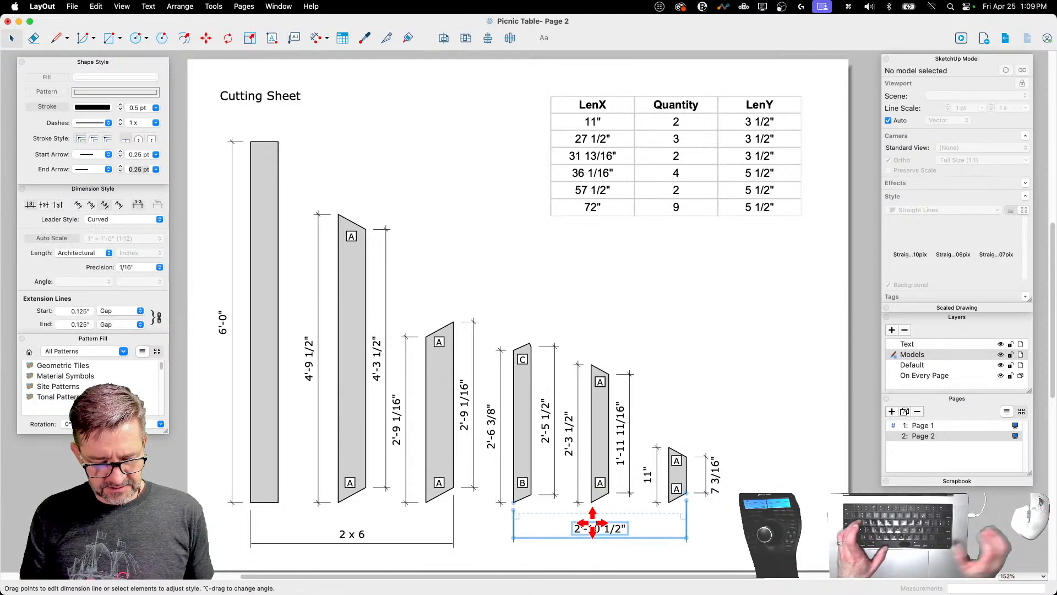
{"action": "type", "text": "2x4"}
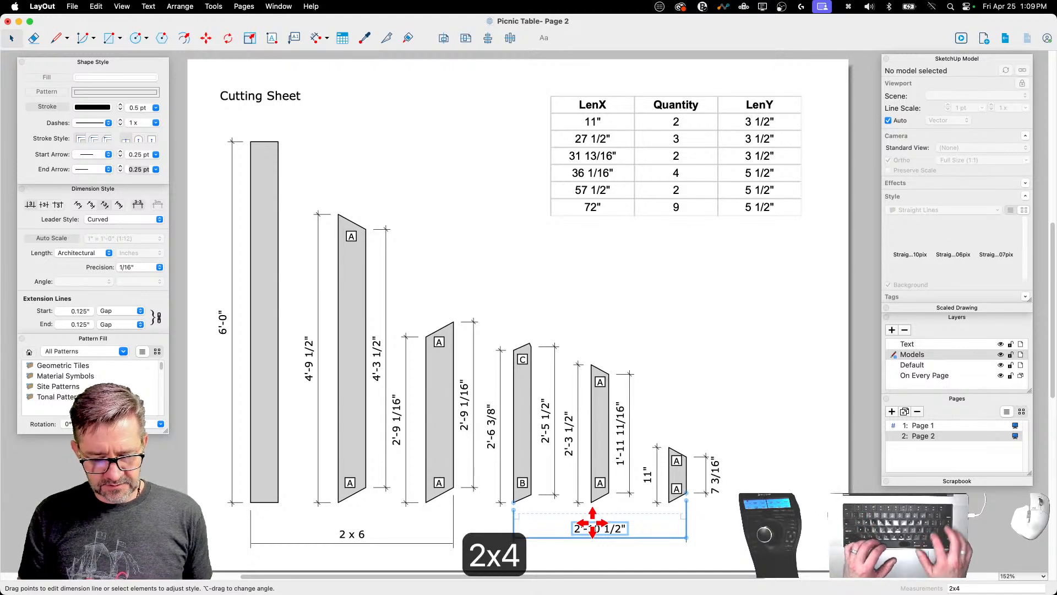
{"action": "key", "text": "Left"}
{"action": "key", "text": "Left"}
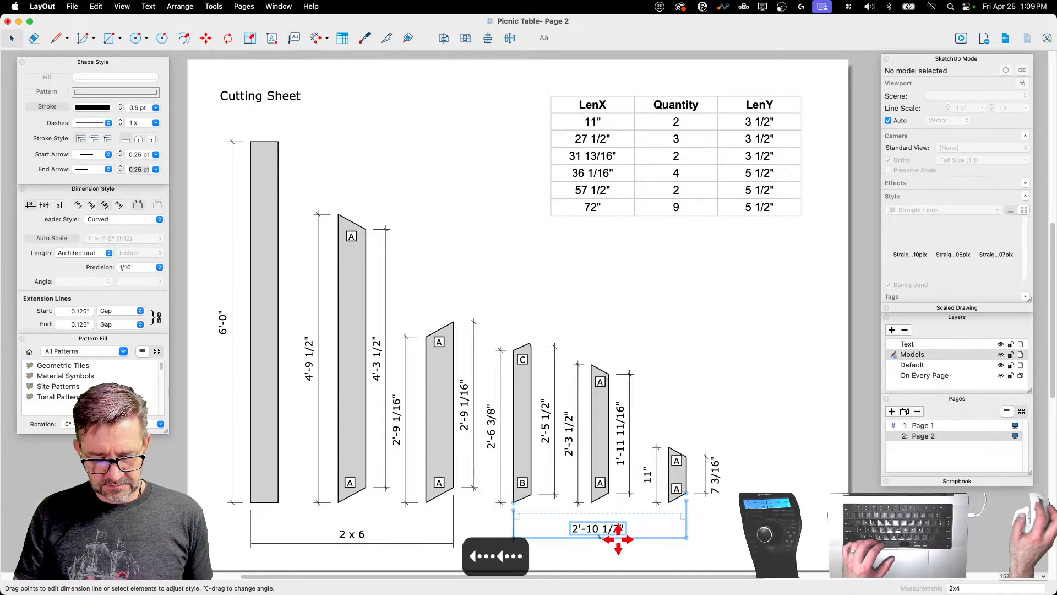
{"action": "double_click", "coordinate": [592, 527]}
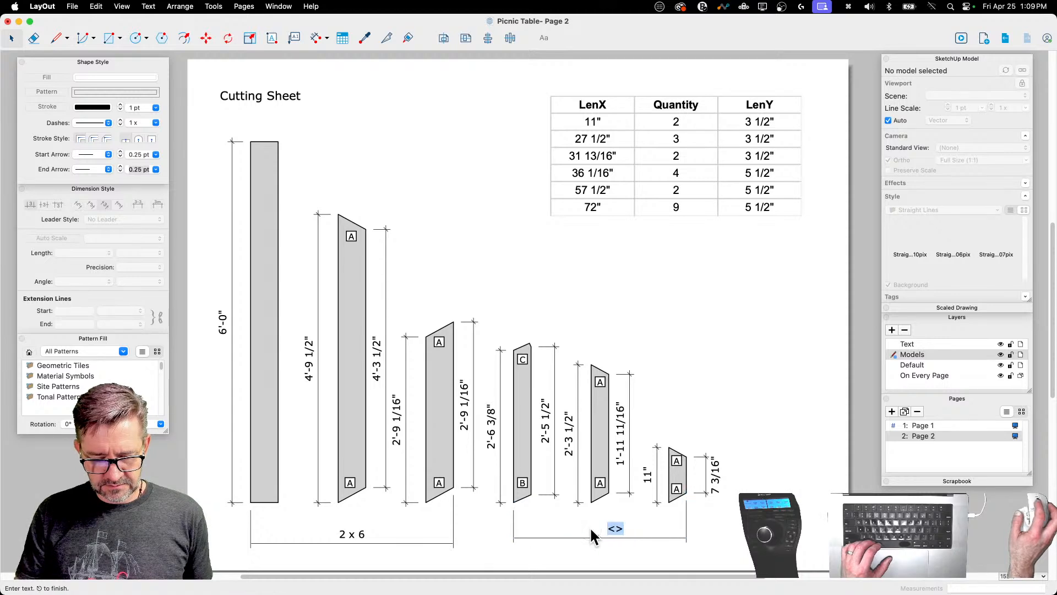
{"action": "type", "text": "2 x 4"}
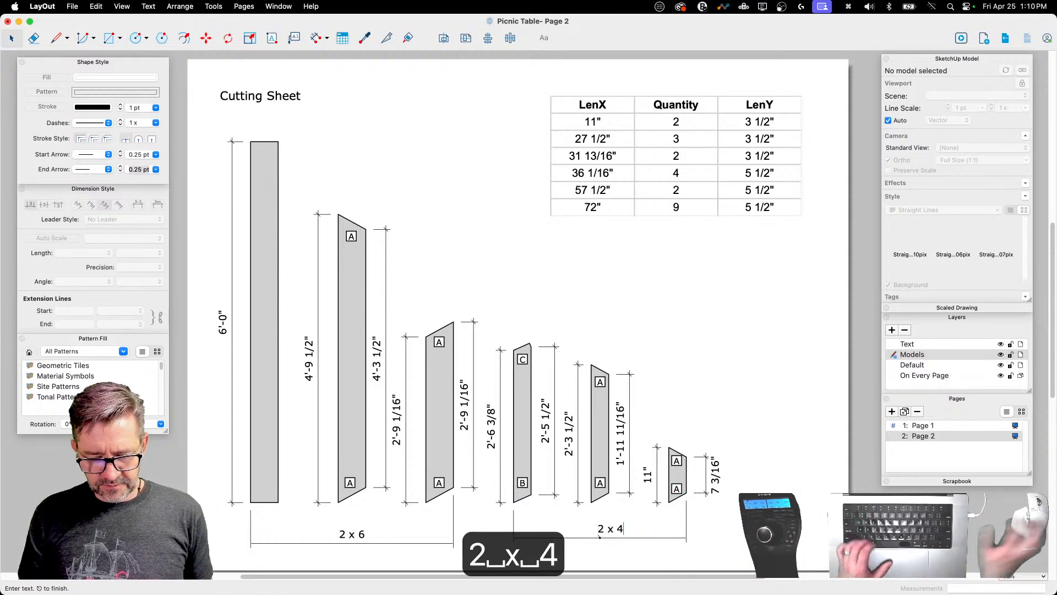
{"action": "left_click", "coordinate": [475, 507]}
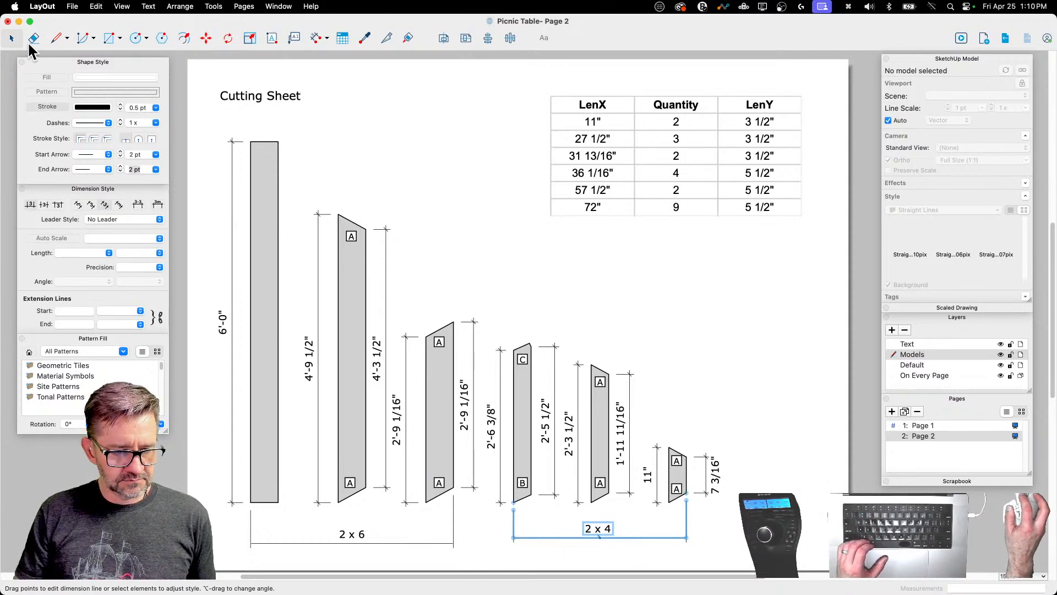
Step: Nudge the "2 x 4" label slightly to the right to centre it over its dimension line
{"action": "left_click", "coordinate": [548, 536]}
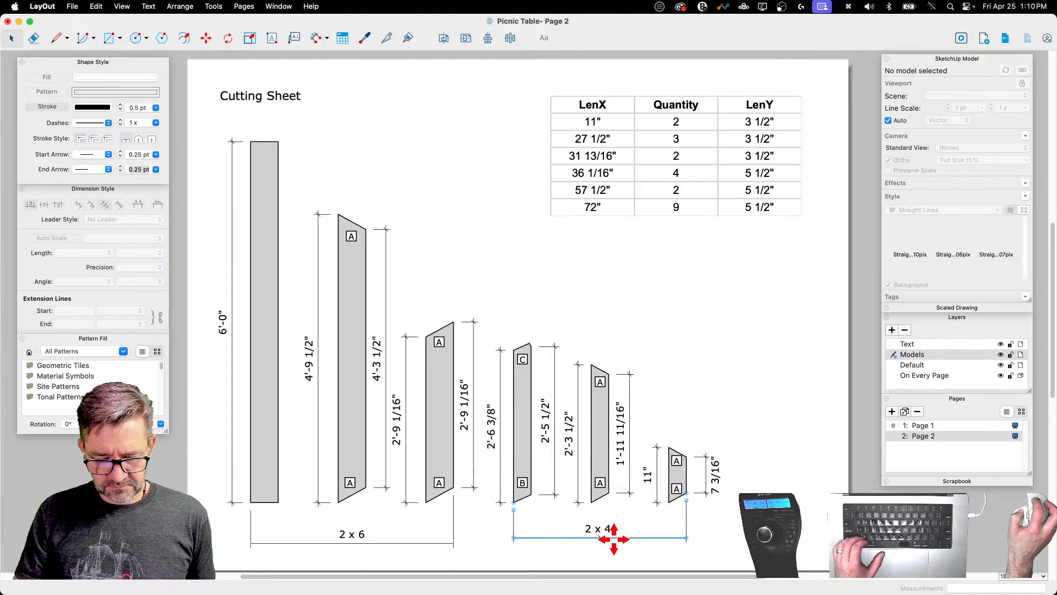
{"action": "left_click", "coordinate": [599, 529]}
{"action": "key", "text": "Right"}
{"action": "key", "text": "Right"}
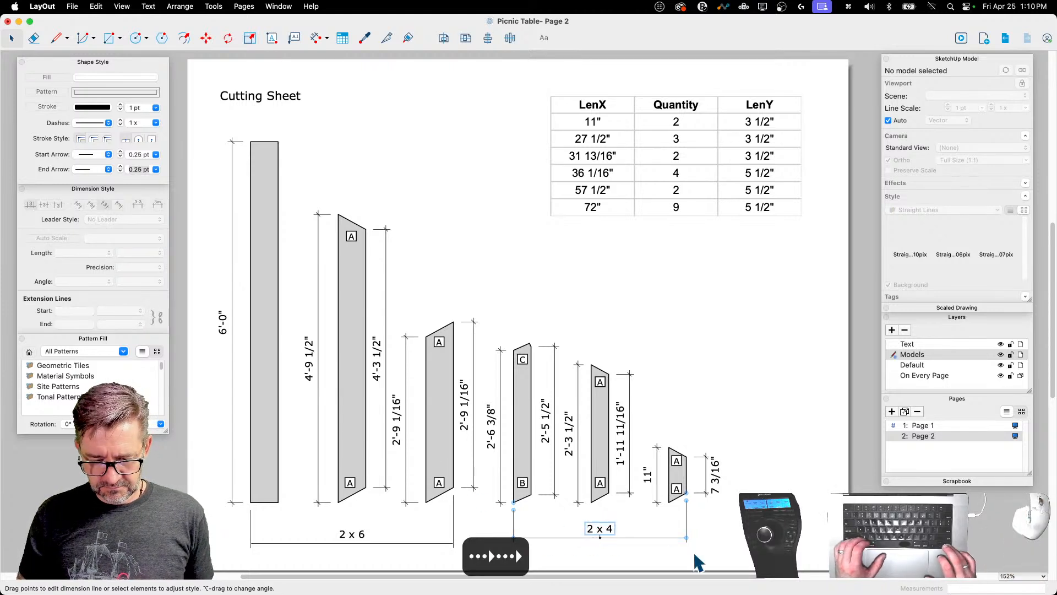
{"action": "key", "text": "Down"}
{"action": "key", "text": "Down"}
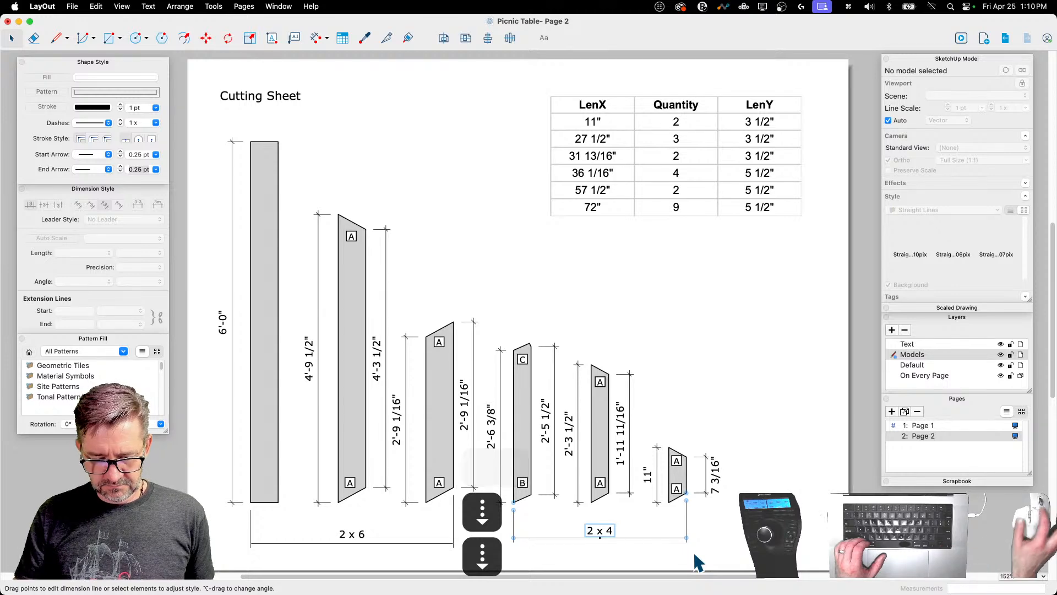
{"action": "key", "text": "Up"}
{"action": "key", "text": "Up"}
{"action": "left_click", "coordinate": [769, 414]}
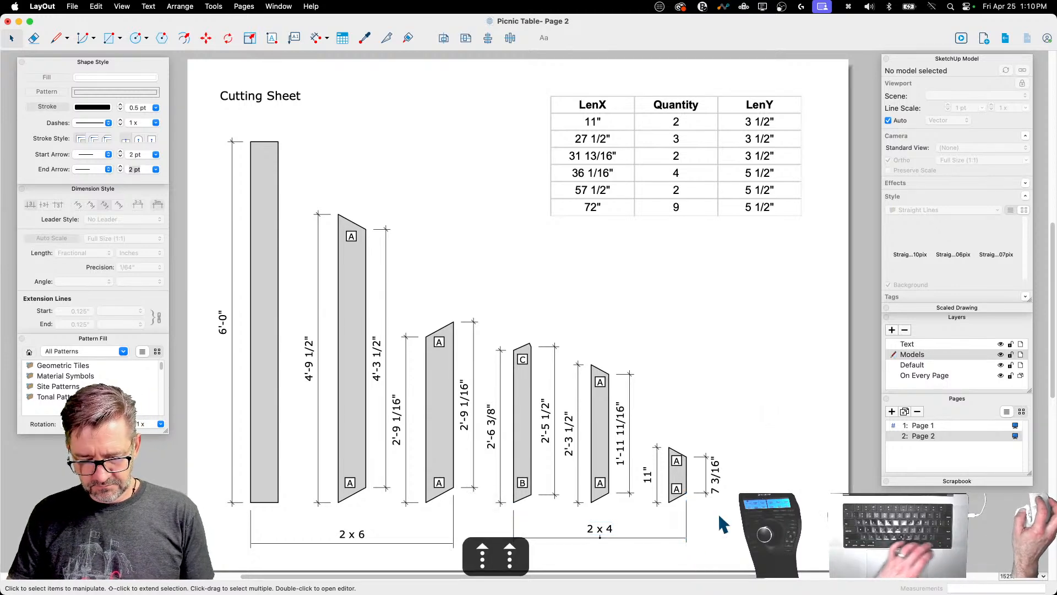
Step: Set the leader style of the "2 x 4" dimension to No Leader
{"action": "left_click", "coordinate": [608, 535]}
{"action": "left_click", "coordinate": [94, 219]}
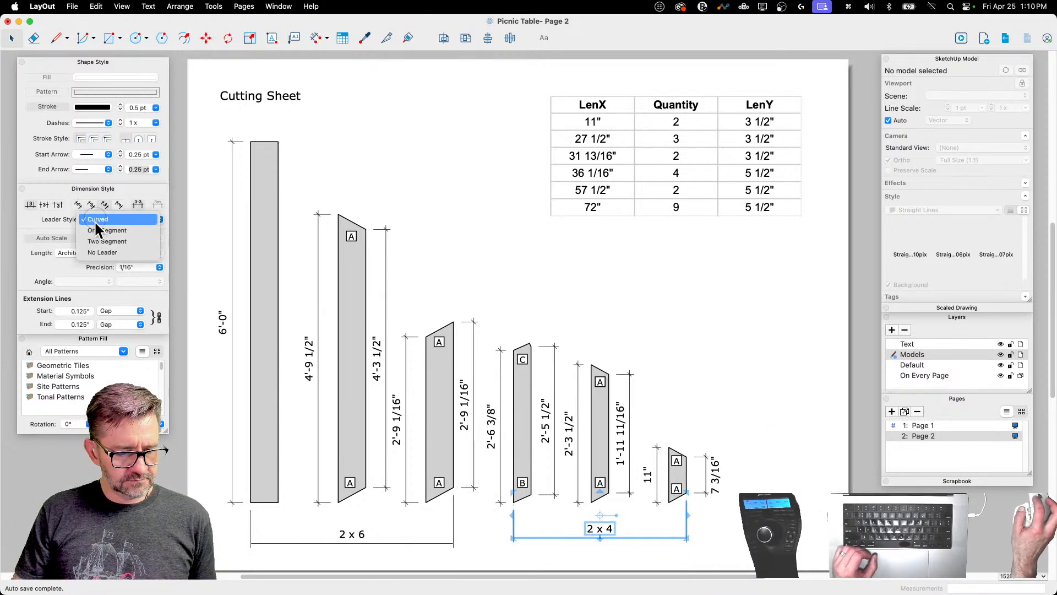
{"action": "left_click", "coordinate": [145, 253]}
{"action": "left_click", "coordinate": [661, 547]}
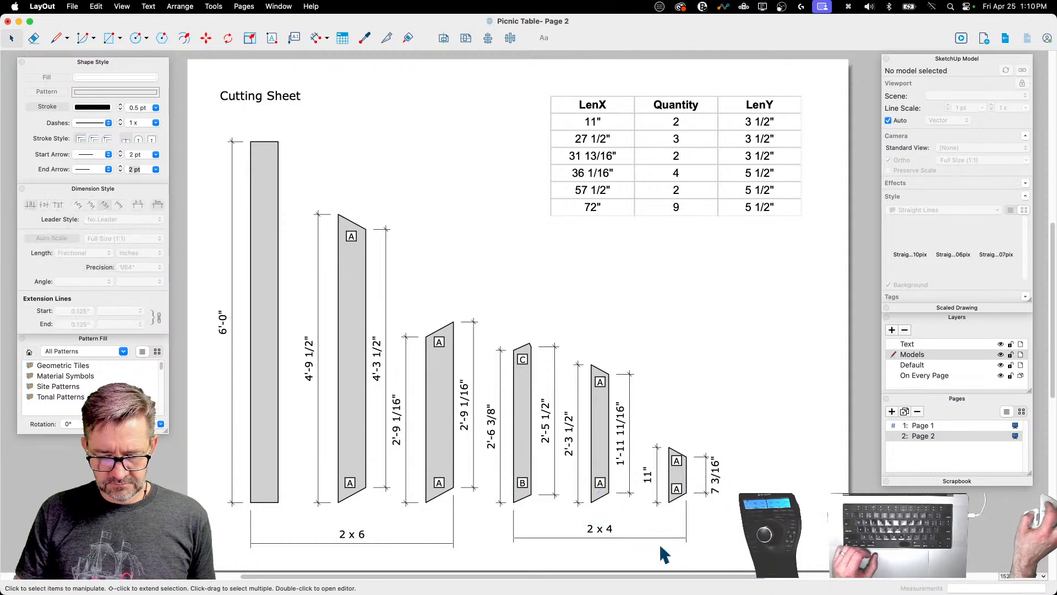
Step: Lower the "2 x 4" dimension line until it aligns with the "2 x 6" dimension line
{"action": "left_click", "coordinate": [540, 537]}
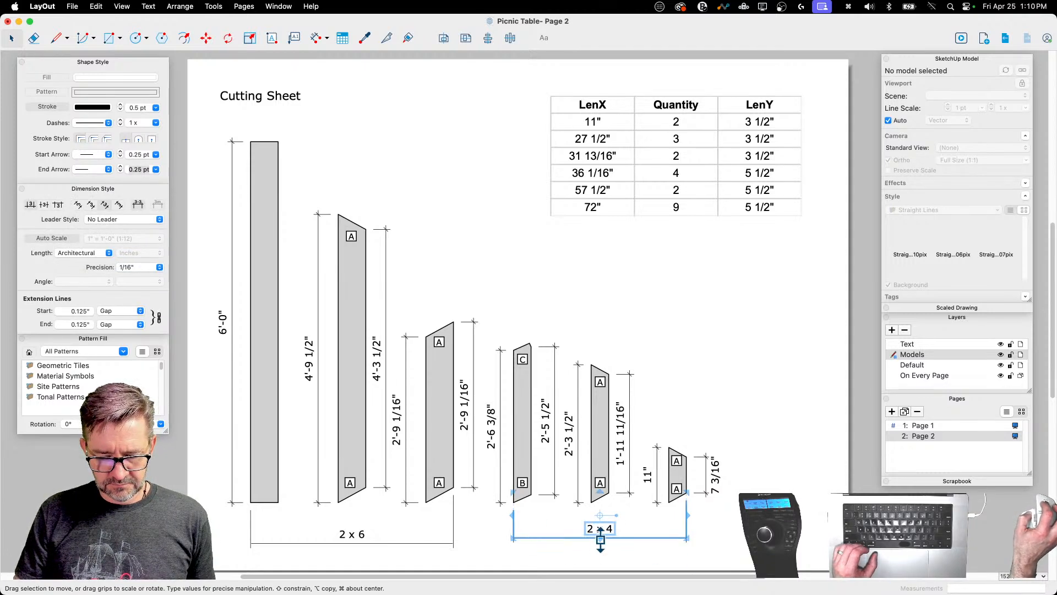
{"action": "left_click_drag", "start_coordinate": [535, 537], "coordinate": [444, 545]}
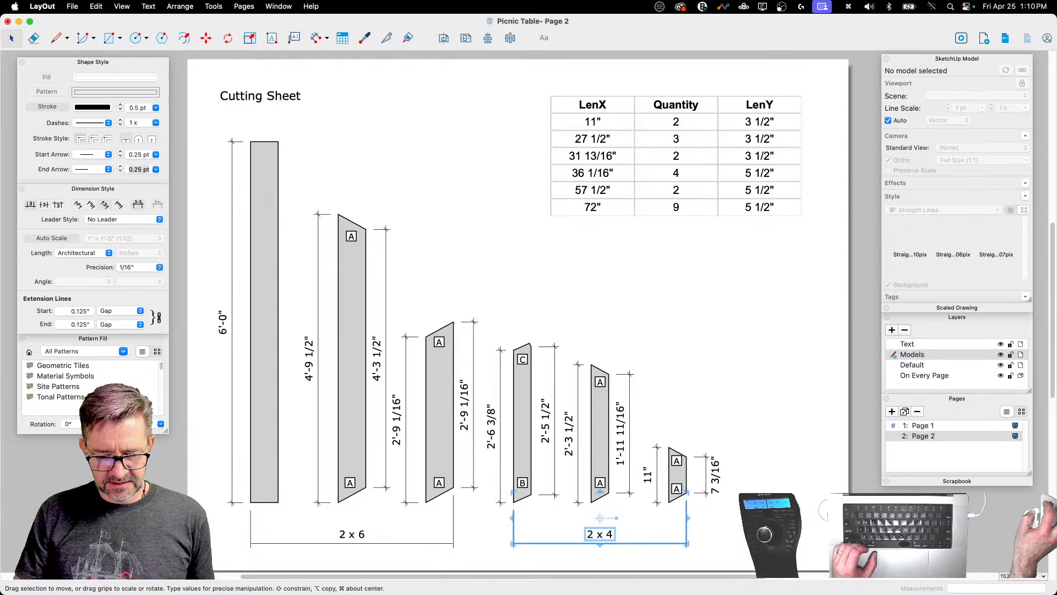
{"action": "key", "text": "space"}
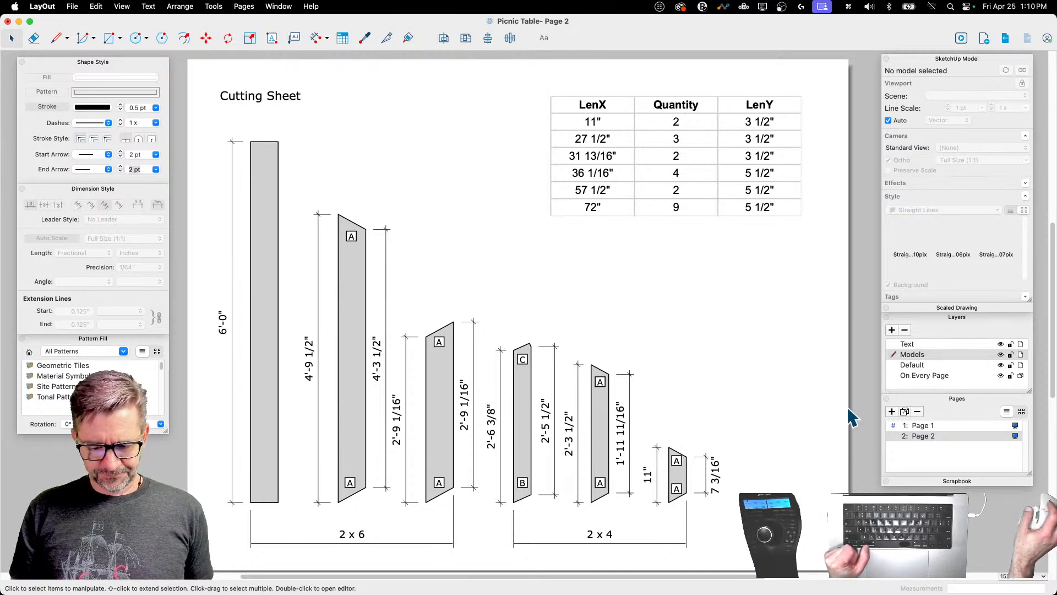
Step: Move the cut-list table to the left so it sits beside the Cutting Sheet title, above the shorter boards
{"action": "left_click", "coordinate": [639, 194]}
{"action": "key", "text": "m"}
{"action": "left_click", "coordinate": [706, 188]}
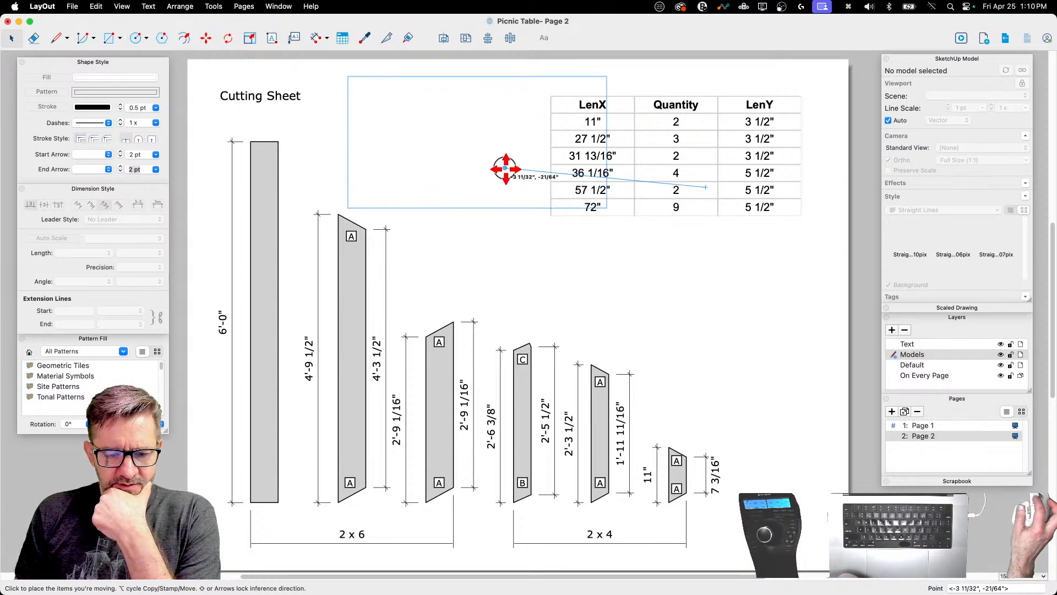
{"action": "left_click", "coordinate": [505, 175]}
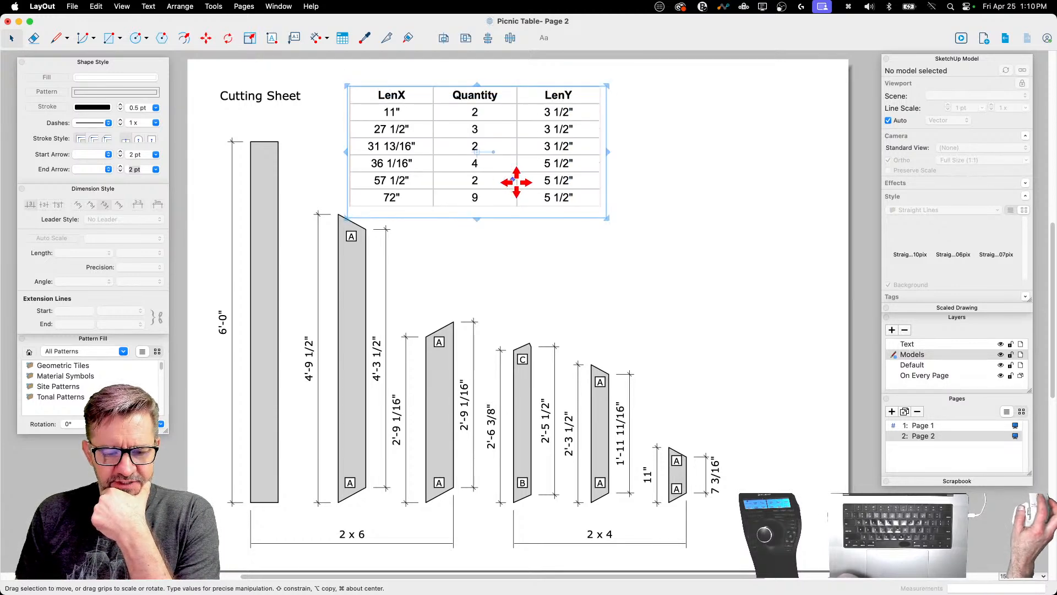
{"action": "left_click", "coordinate": [712, 284]}
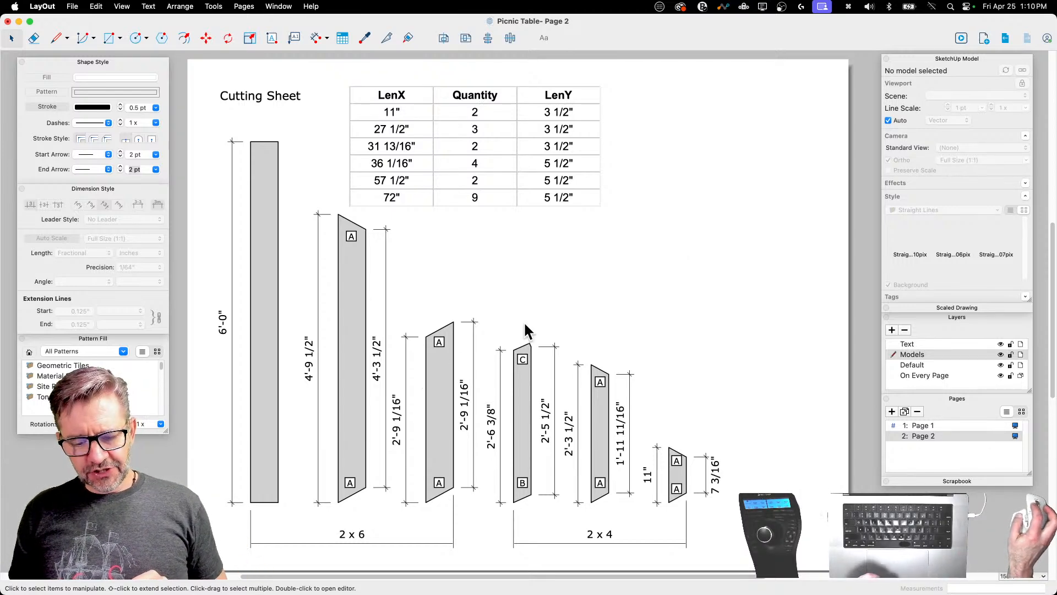
Step: Duplicate the Cut Sheet model viewport and place the copy over the right side of the page
{"action": "left_click", "coordinate": [343, 300]}
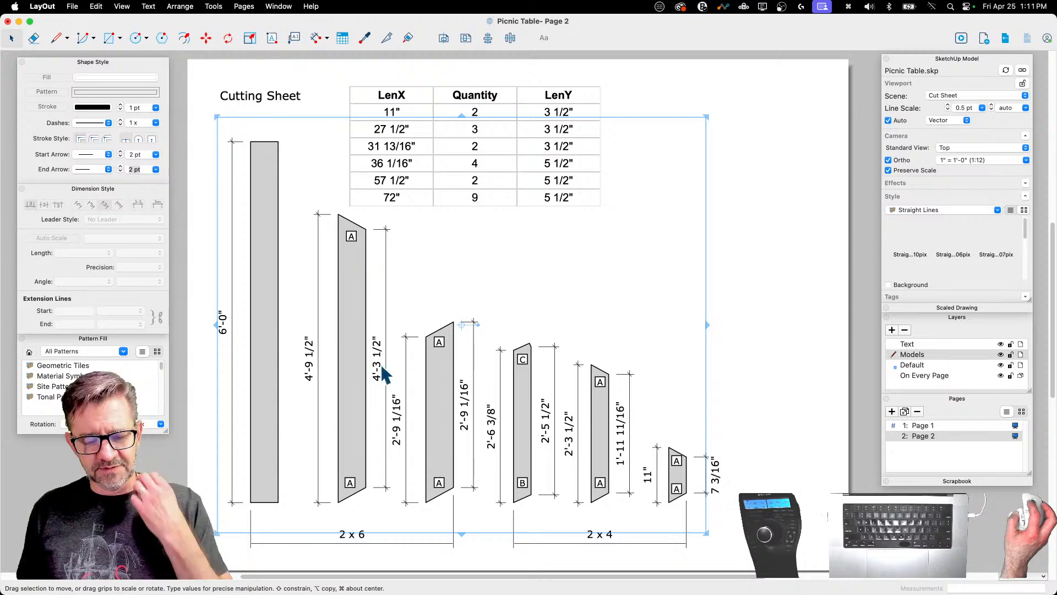
{"action": "left_click", "coordinate": [744, 319]}
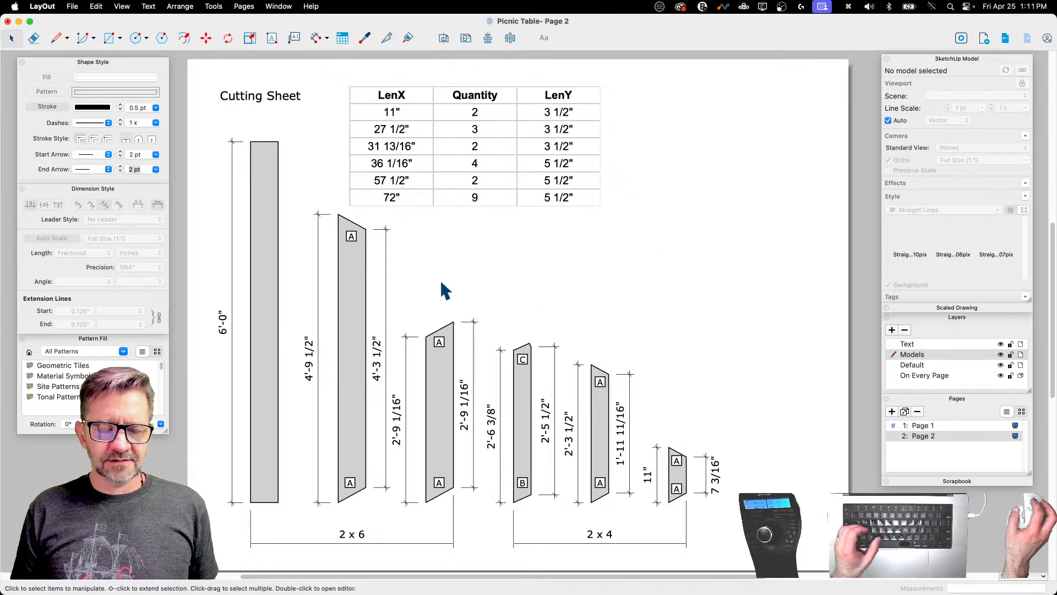
{"action": "left_click", "coordinate": [342, 276]}
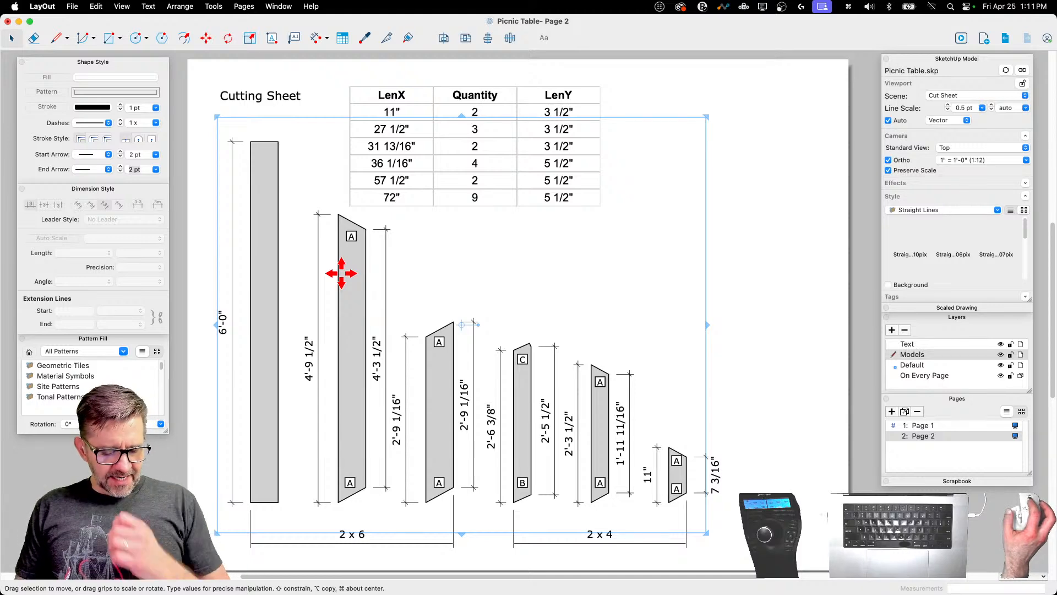
{"action": "mouse_move", "coordinate": [342, 274]}
{"action": "left_mouse_down"}
{"action": "mouse_move", "coordinate": [378, 254]}
{"action": "mouse_move", "coordinate": [724, 189]}
{"action": "mouse_move", "coordinate": [694, 241]}
{"action": "mouse_move", "coordinate": [706, 248]}
{"action": "left_mouse_up"}
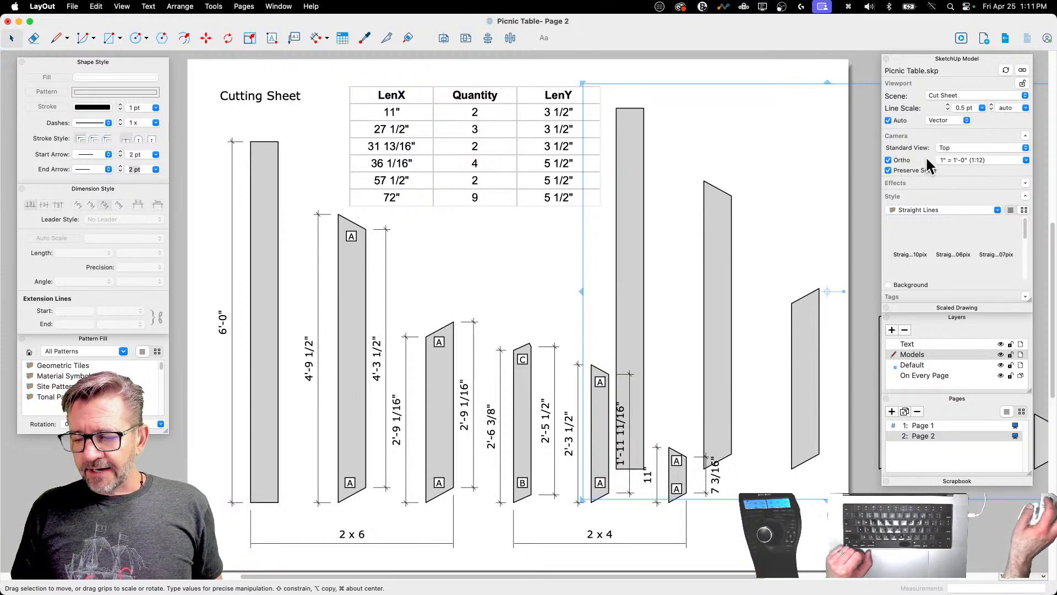
Step: Turn off Preserve Scale for the copied viewport and enlarge its view to about 1:5.7, framing the second board's angled top end
{"action": "left_click", "coordinate": [887, 170]}
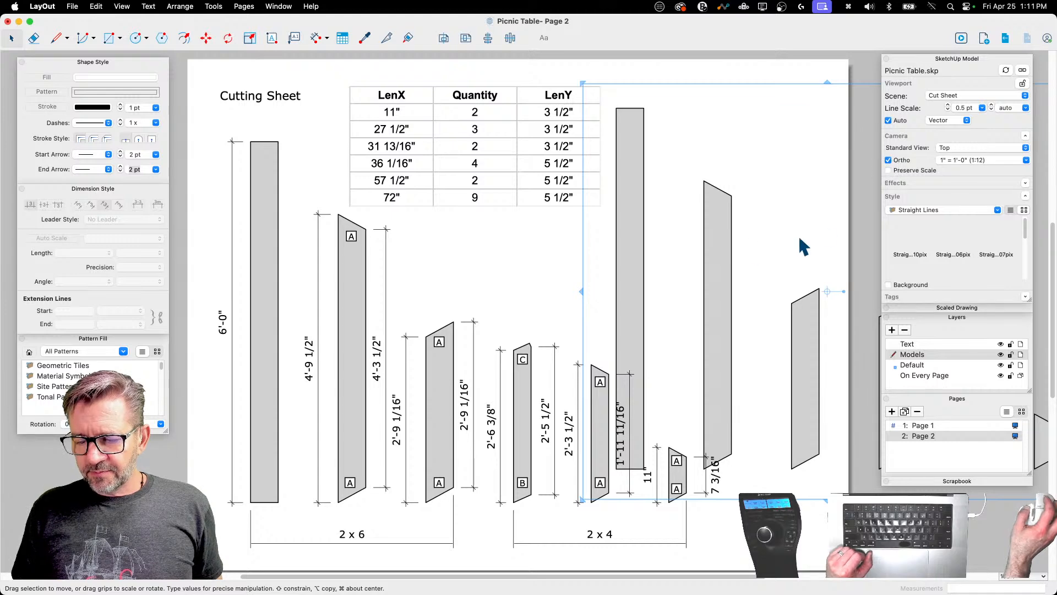
{"action": "scroll", "coordinate": [722, 227], "scroll_direction": "up", "scroll_amount": 5}
{"action": "scroll", "coordinate": [722, 227], "scroll_direction": "down", "scroll_amount": 7}
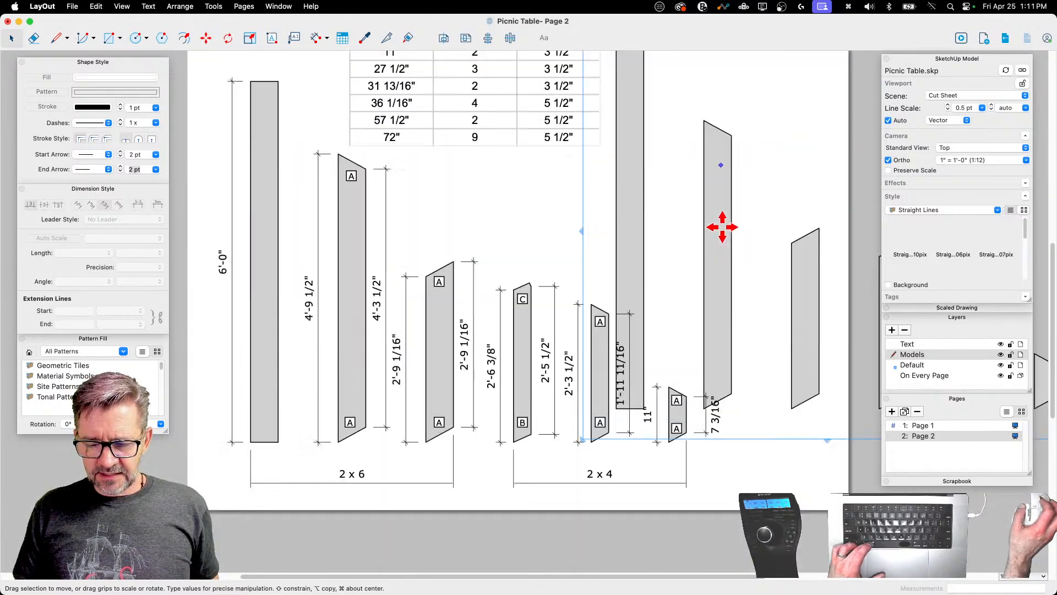
{"action": "double_click", "coordinate": [720, 225]}
{"action": "scroll", "coordinate": [694, 226], "scroll_direction": "down", "scroll_amount": 2}
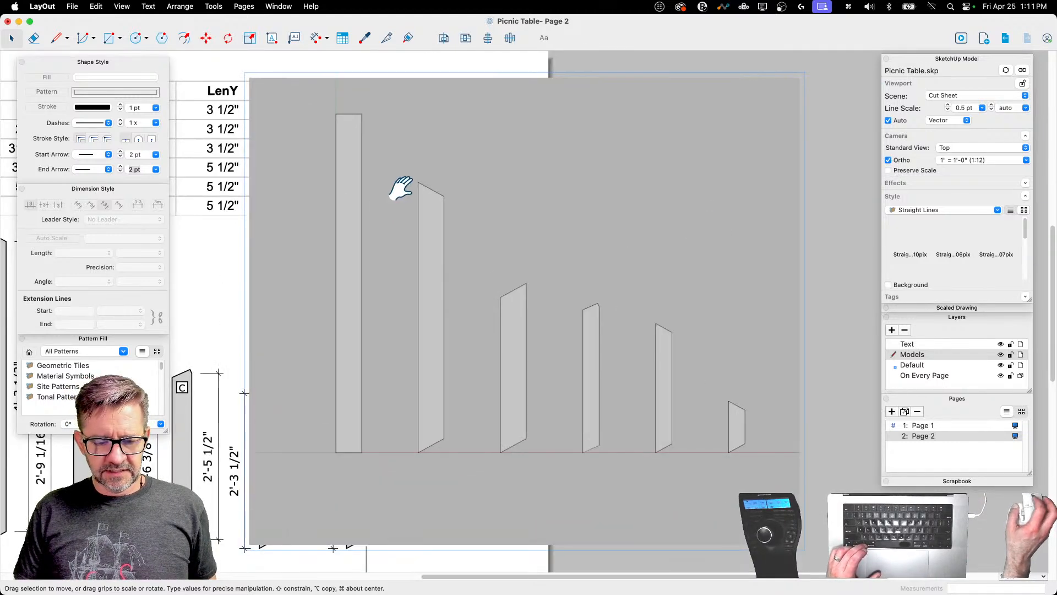
{"action": "scroll", "coordinate": [403, 188], "scroll_direction": "up", "scroll_amount": 4}
{"action": "scroll", "coordinate": [498, 225], "scroll_direction": "up", "scroll_amount": 5}
{"action": "left_click_drag", "start_coordinate": [548, 250], "coordinate": [39, 51]}
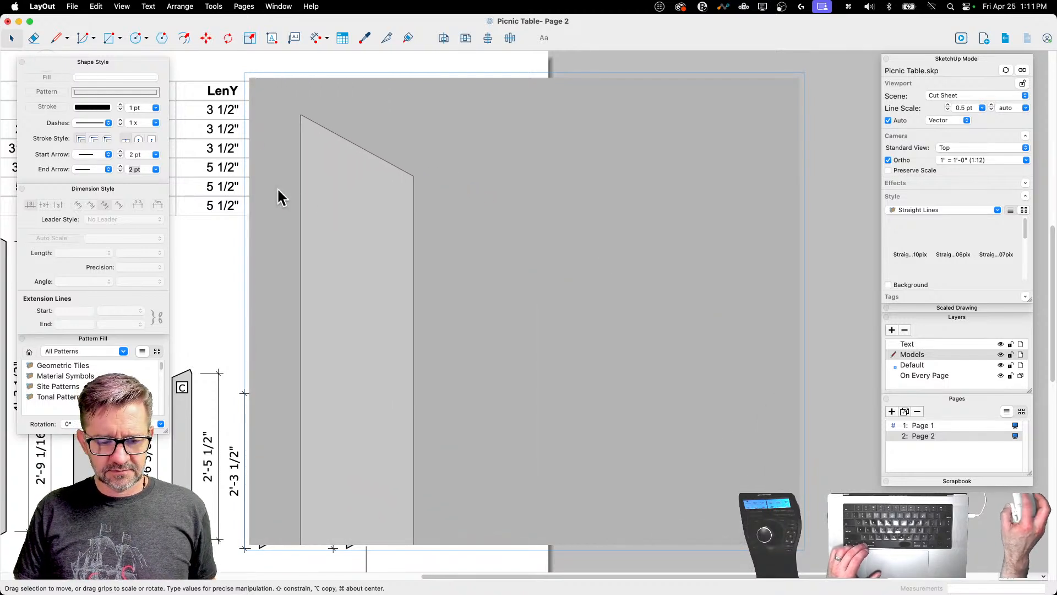
{"action": "scroll", "coordinate": [354, 147], "scroll_direction": "up", "scroll_amount": 2}
{"action": "scroll", "coordinate": [355, 148], "scroll_direction": "down", "scroll_amount": 7}
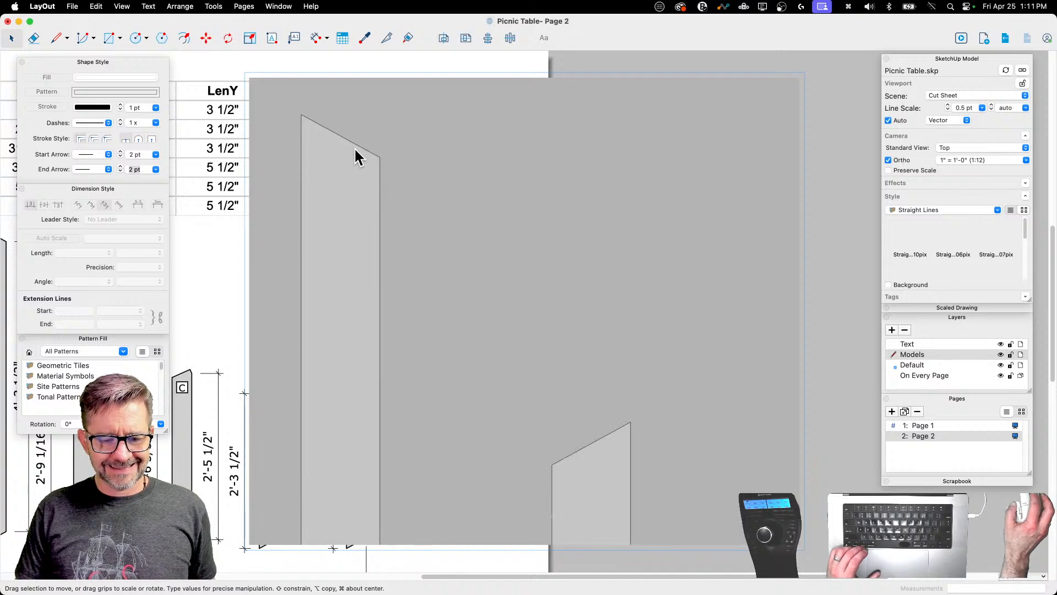
{"action": "middle_click_drag", "start_coordinate": [333, 174], "coordinate": [842, 376], "text": "shift"}
{"action": "key", "text": "Escape"}
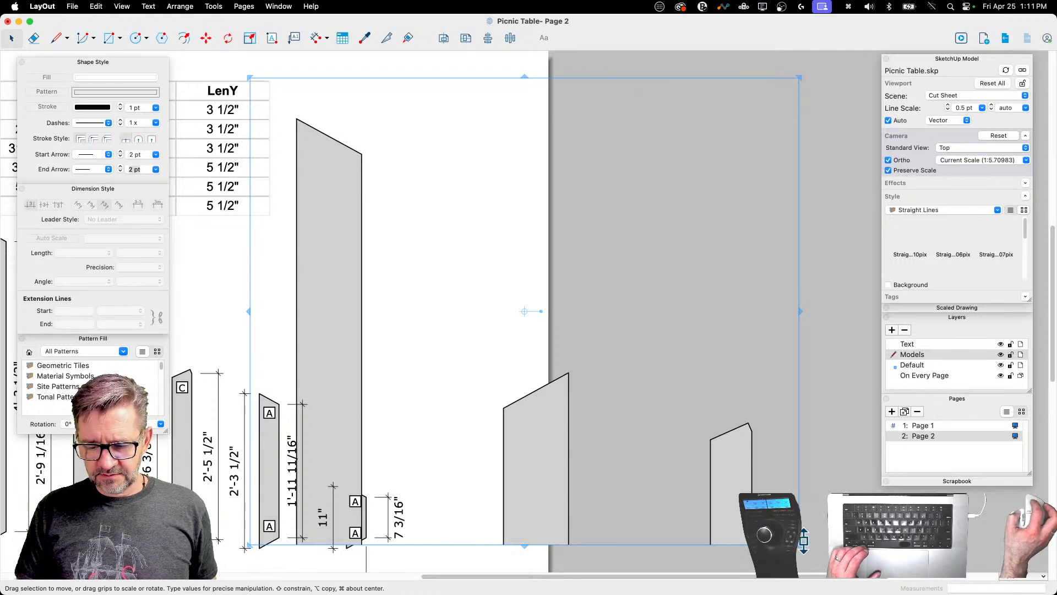
Step: Crop the copied viewport to just the second board's angled top end and place it in the blank area beside the cut-list table
{"action": "left_click_drag", "start_coordinate": [803, 549], "coordinate": [389, 196]}
{"action": "left_click_drag", "start_coordinate": [329, 174], "coordinate": [413, 191]}
{"action": "left_click", "coordinate": [712, 288]}
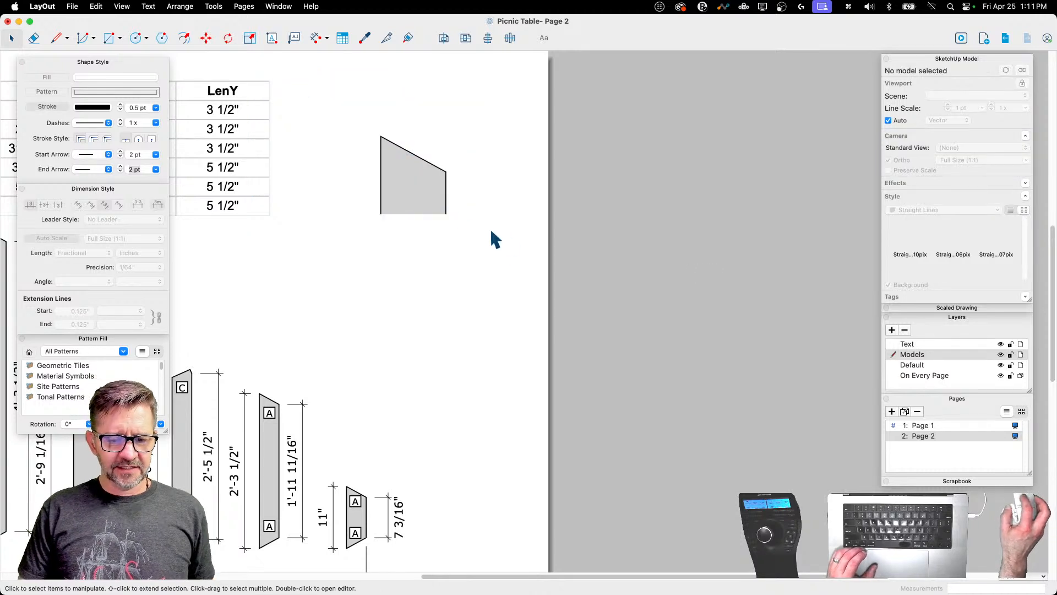
{"action": "left_click", "coordinate": [411, 194]}
{"action": "mouse_move", "coordinate": [446, 197]}
{"action": "left_mouse_down"}
{"action": "mouse_move", "coordinate": [422, 193]}
{"action": "mouse_move", "coordinate": [430, 197]}
{"action": "left_mouse_up"}
{"action": "left_click", "coordinate": [663, 171]}
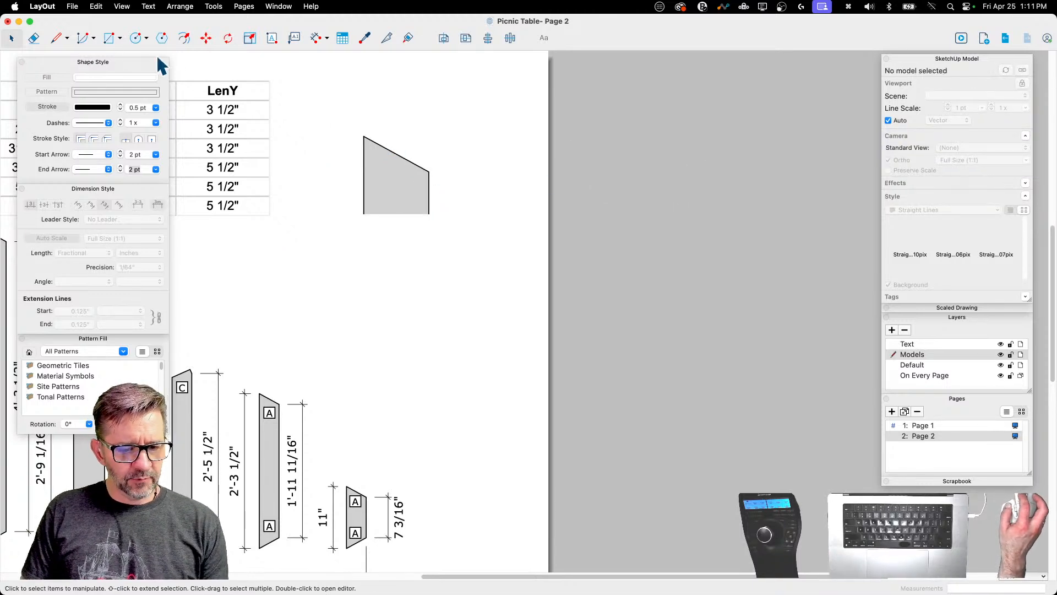
Step: Dimension the angle between the enlarged board end's slanted top edge and the horizontal
{"action": "left_click", "coordinate": [322, 38]}
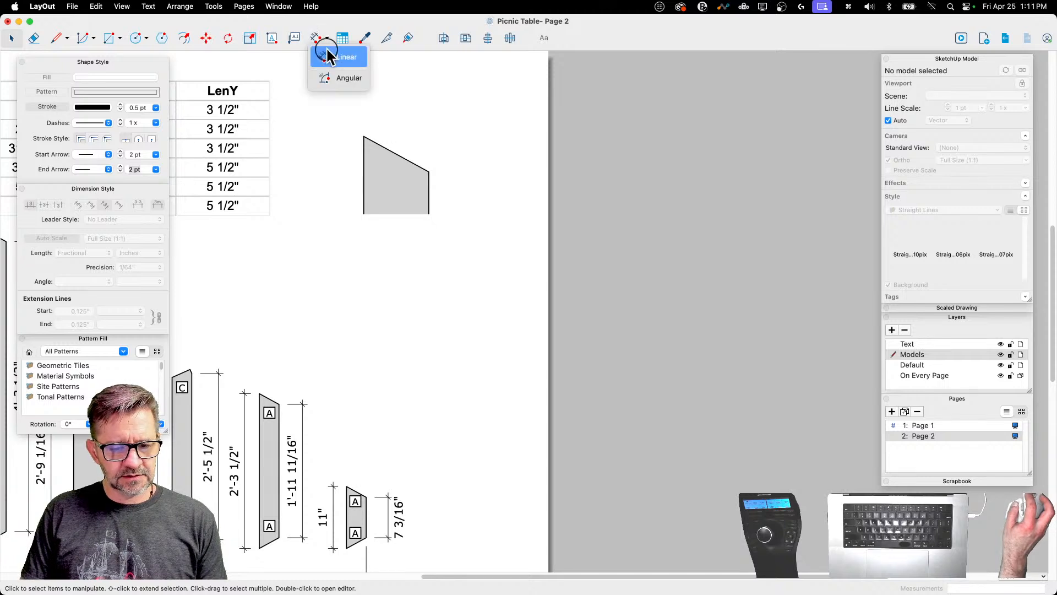
{"action": "left_click", "coordinate": [339, 78]}
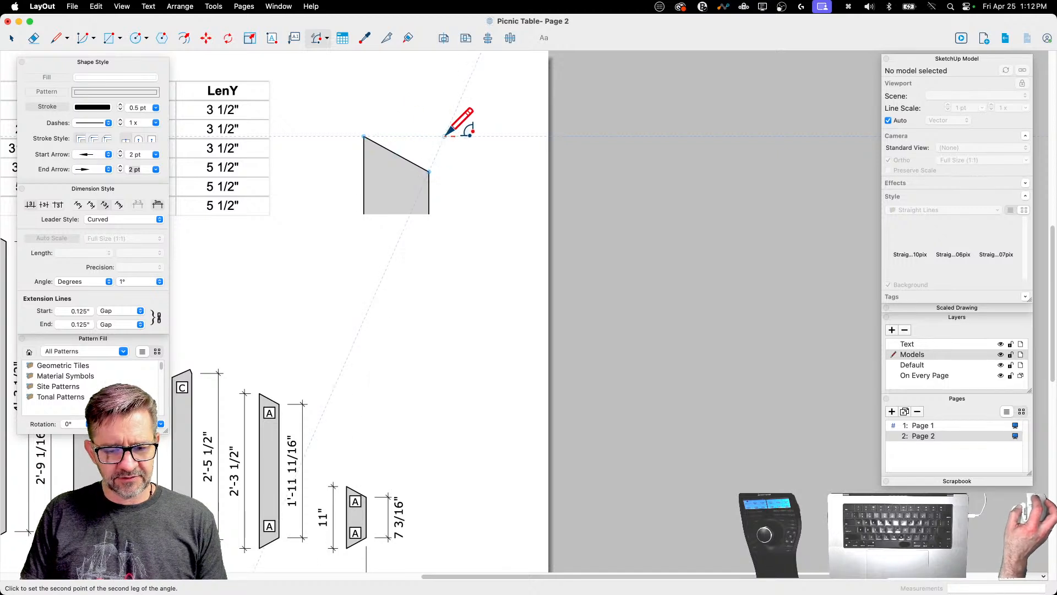
{"action": "key", "text": "Escape"}
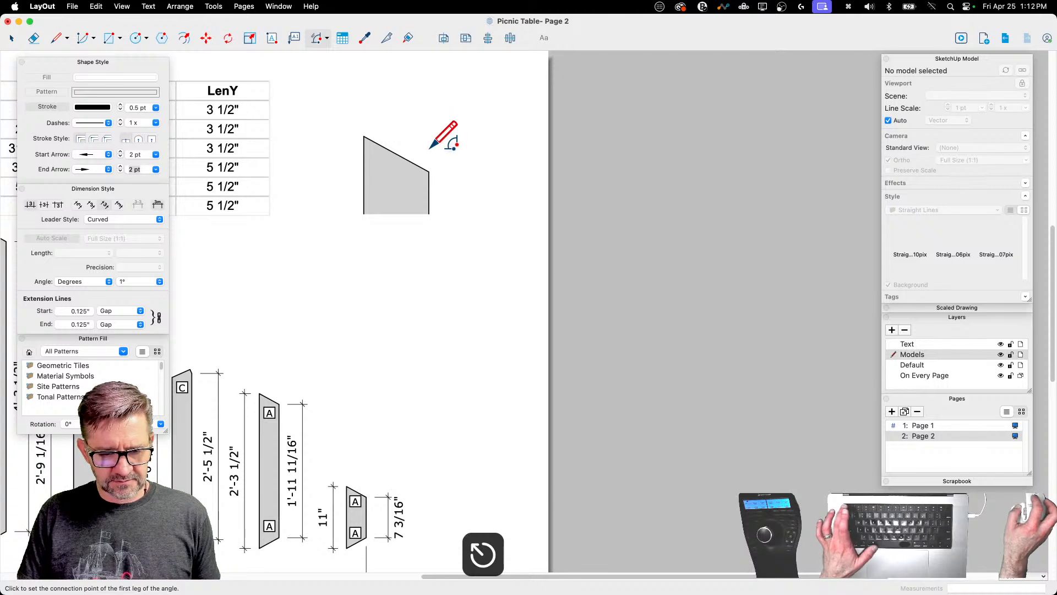
Step: Add an angular dimension between the horizontal and the sloped top edge of the enlarged board detail
{"action": "left_click", "coordinate": [364, 136]}
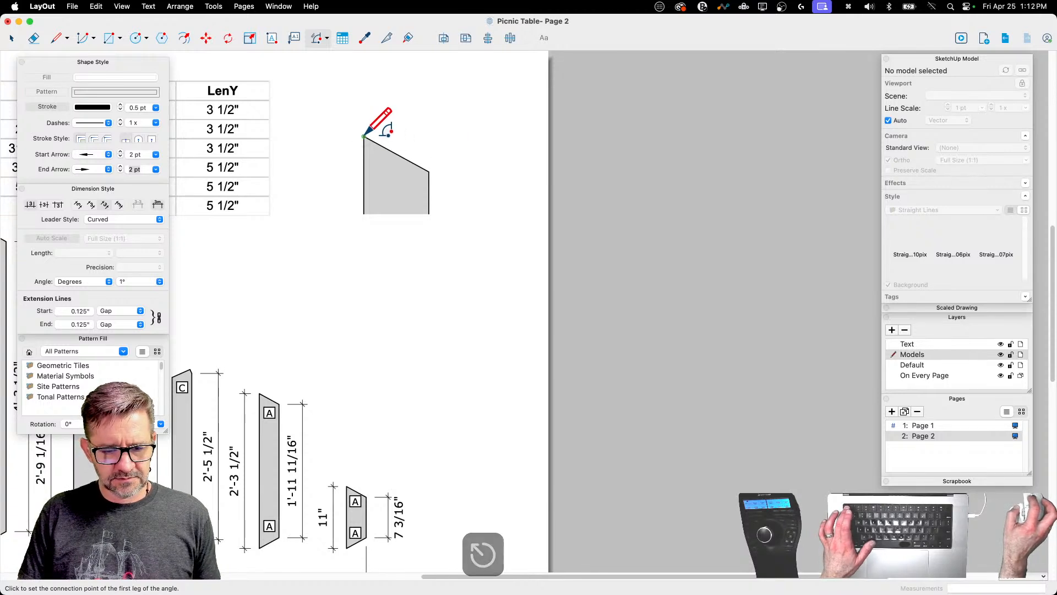
{"action": "left_click", "coordinate": [437, 136]}
{"action": "left_click", "coordinate": [363, 136]}
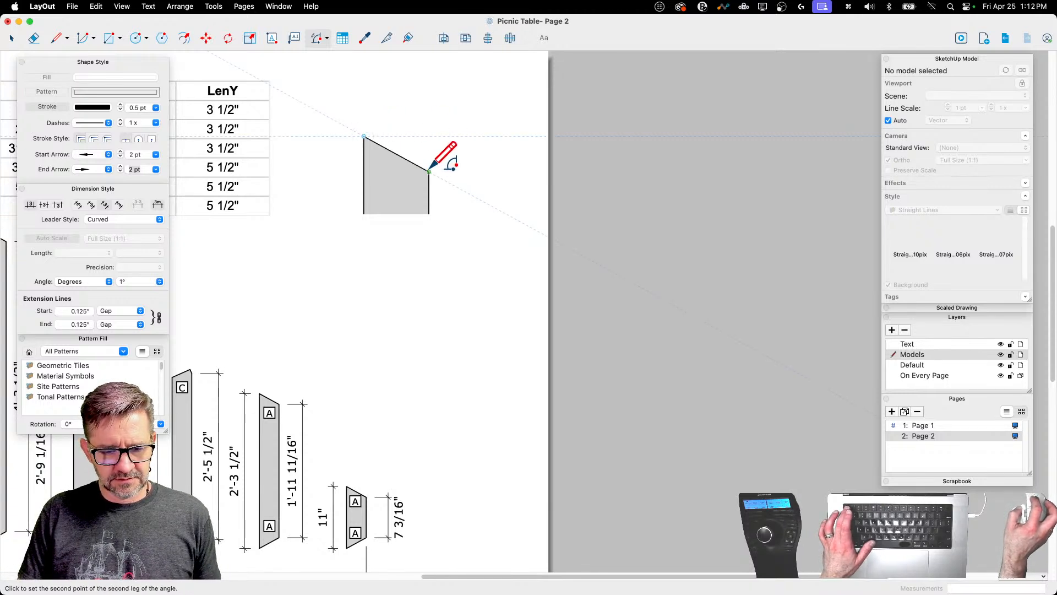
{"action": "left_click", "coordinate": [429, 171]}
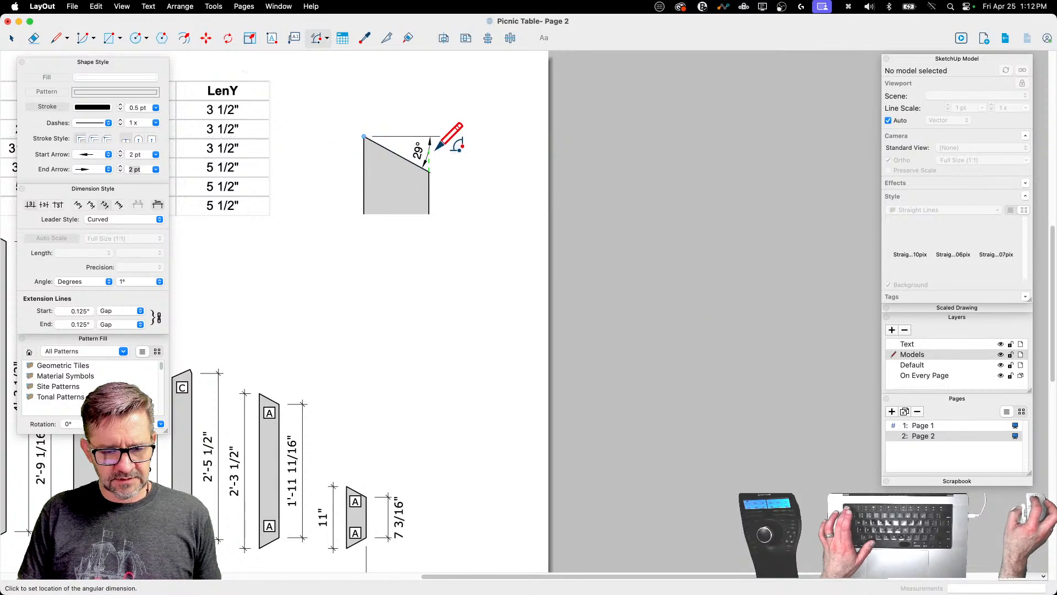
{"action": "left_click", "coordinate": [435, 149]}
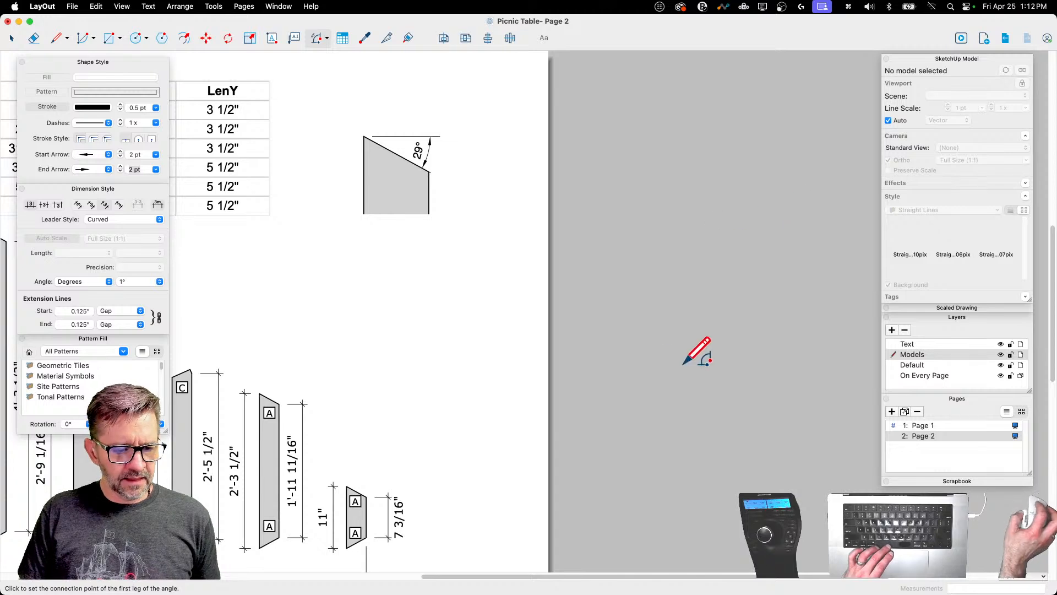
{"action": "key", "text": "space"}
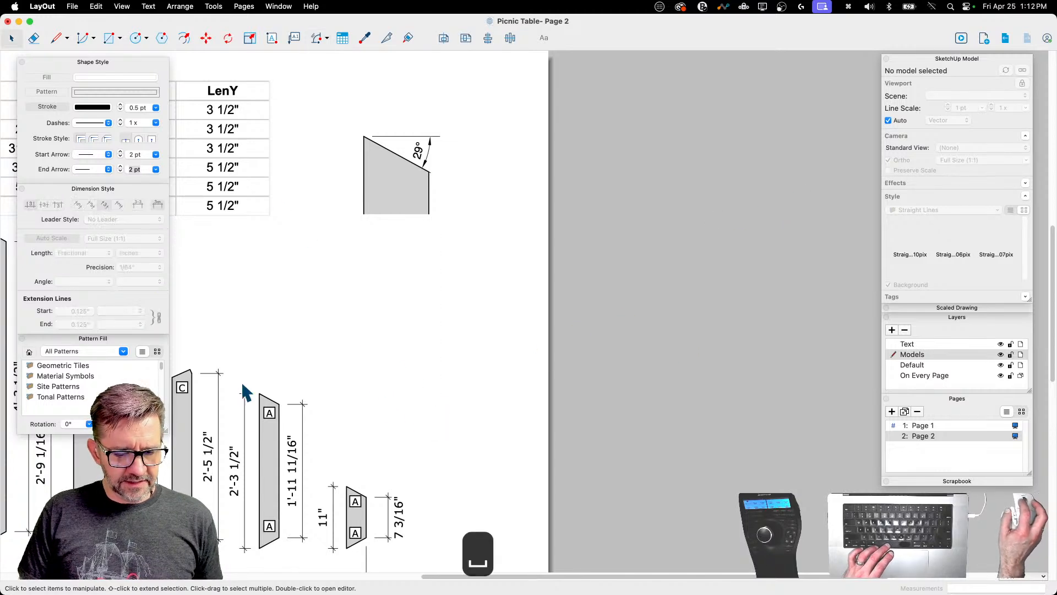
Step: Copy the A label from the 2'-3 1/2" board into the enlarged board detail and enlarge its box
{"action": "left_click", "coordinate": [269, 414]}
{"action": "key", "text": "super+c"}
{"action": "key", "text": "super+v"}
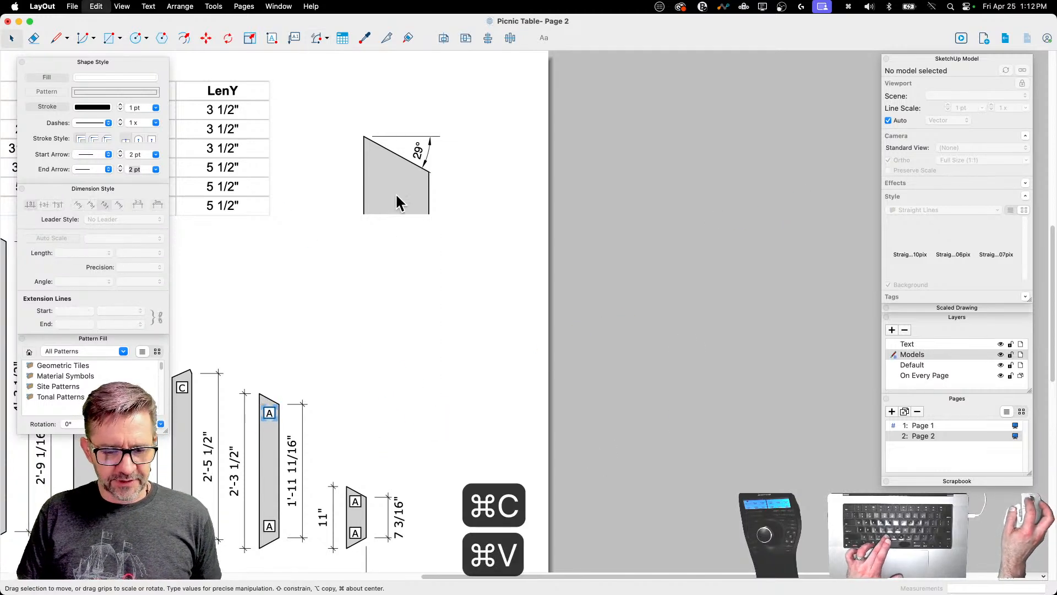
{"action": "scroll", "coordinate": [616, 406], "scroll_direction": "down", "scroll_amount": 2}
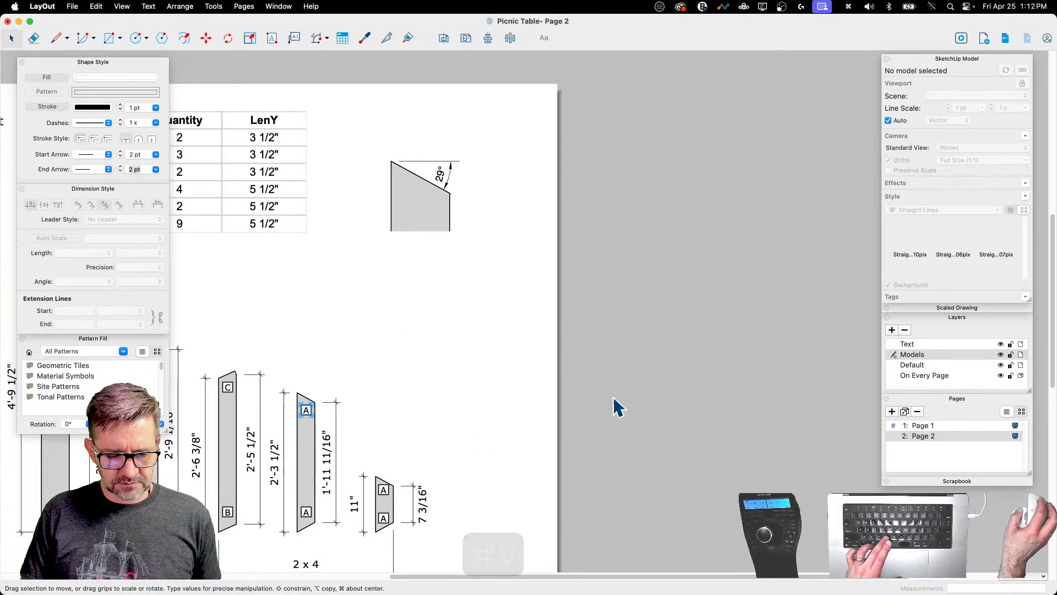
{"action": "left_click_drag", "start_coordinate": [307, 412], "coordinate": [407, 225]}
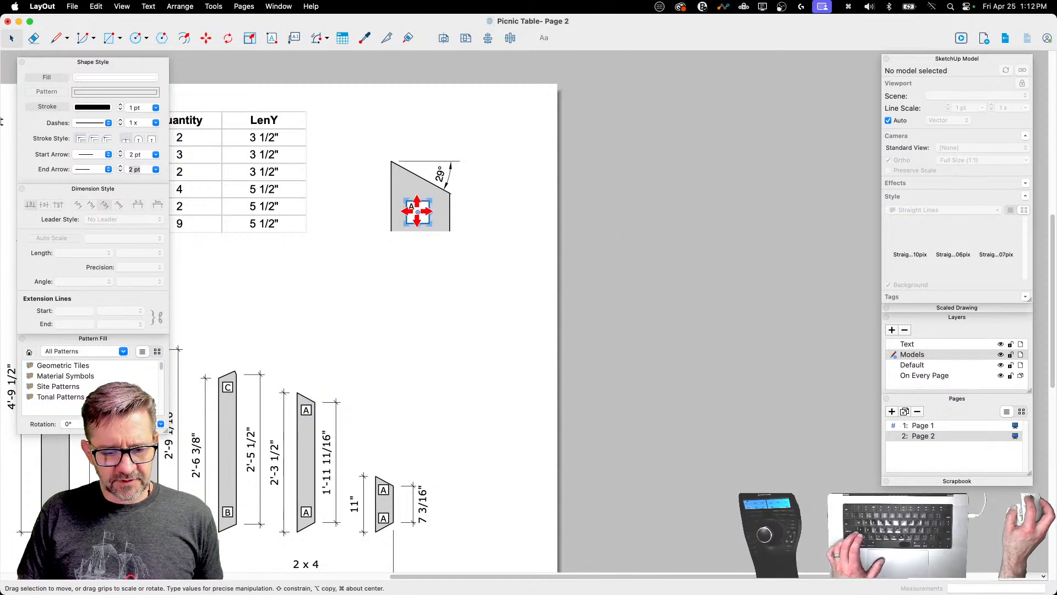
Step: Enlarge the copied A label's text and center it in its box
{"action": "double_click", "coordinate": [416, 210]}
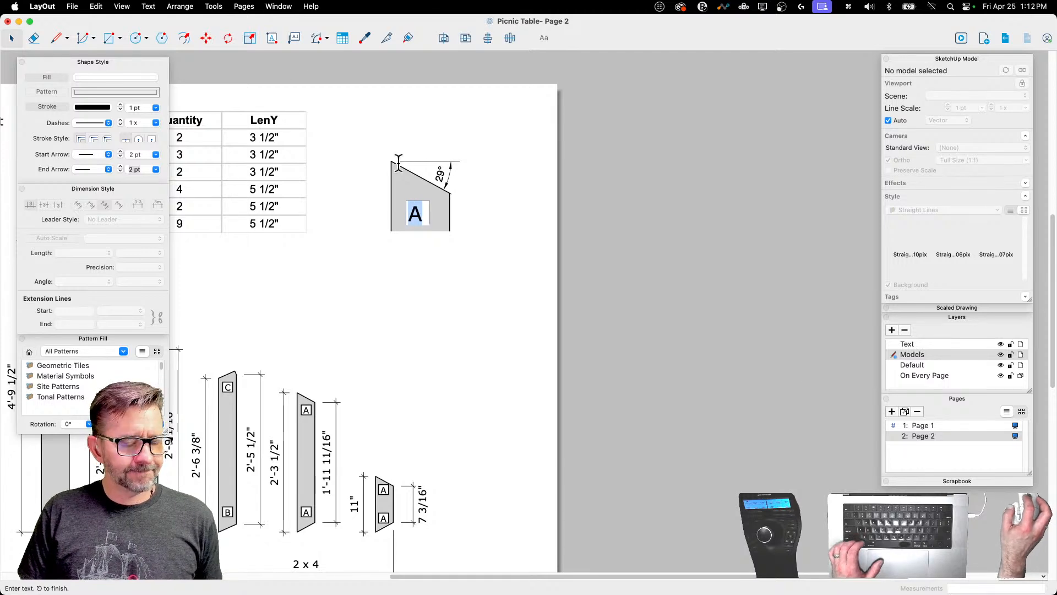
{"action": "key", "text": "Escape"}
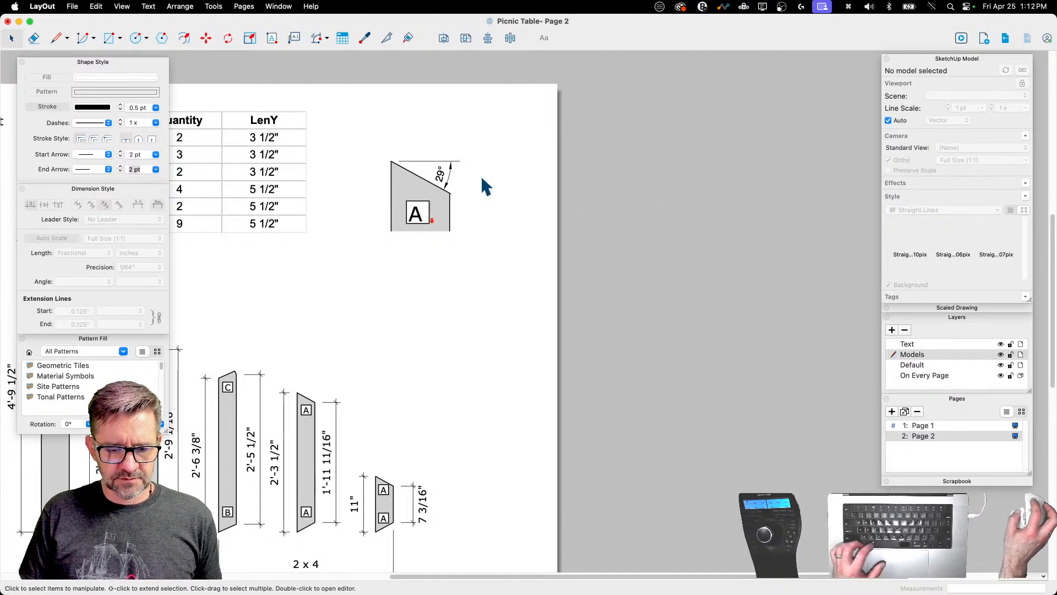
{"action": "left_click", "coordinate": [410, 220]}
{"action": "left_click_drag", "start_coordinate": [430, 226], "coordinate": [431, 226]}
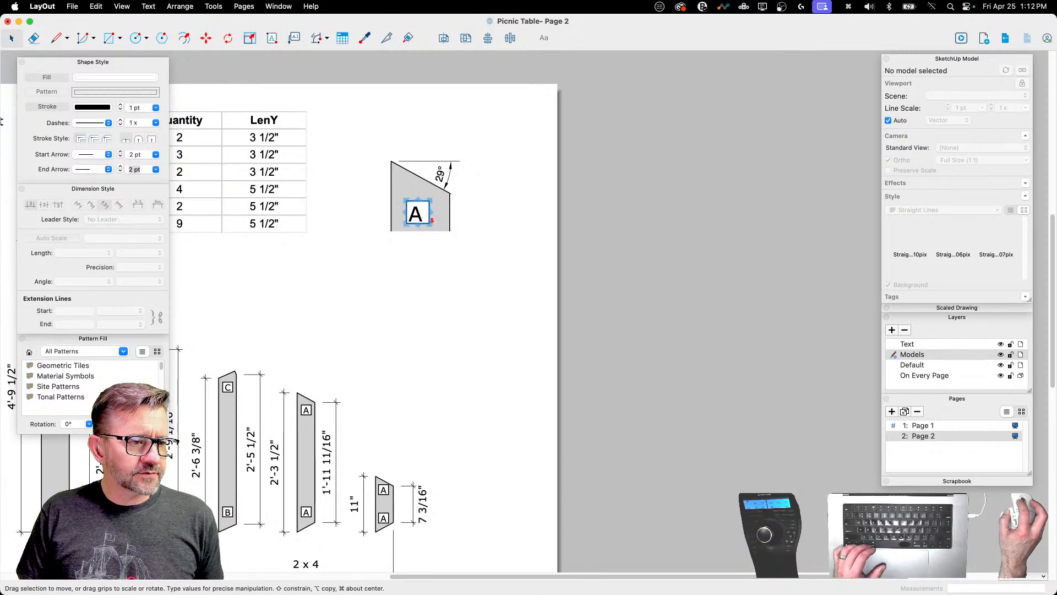
{"action": "left_click", "coordinate": [683, 249]}
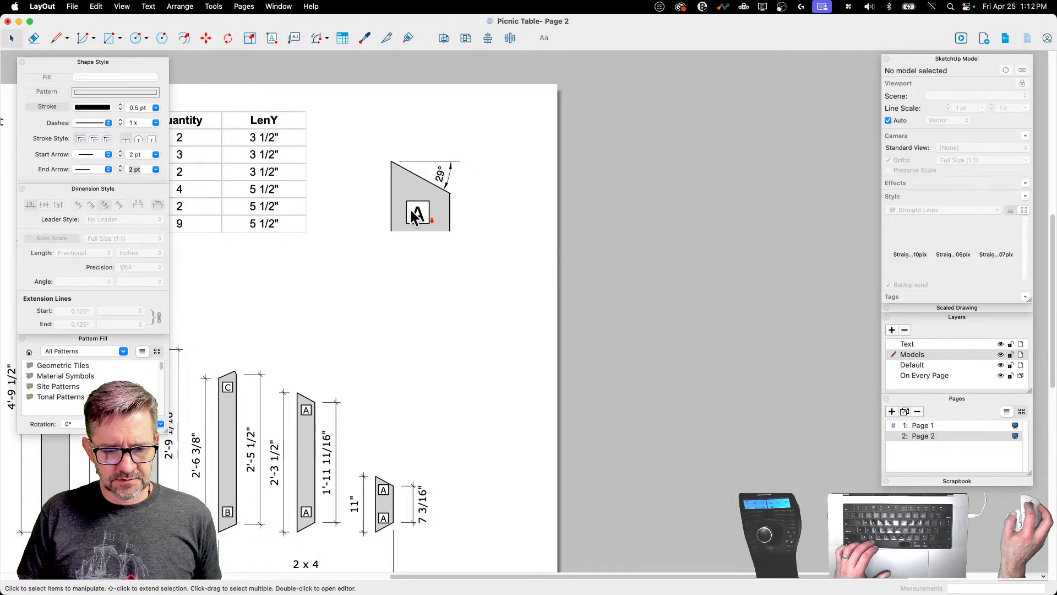
Step: Nudge the enlarged A label into its final position inside the board detail
{"action": "left_click", "coordinate": [425, 220]}
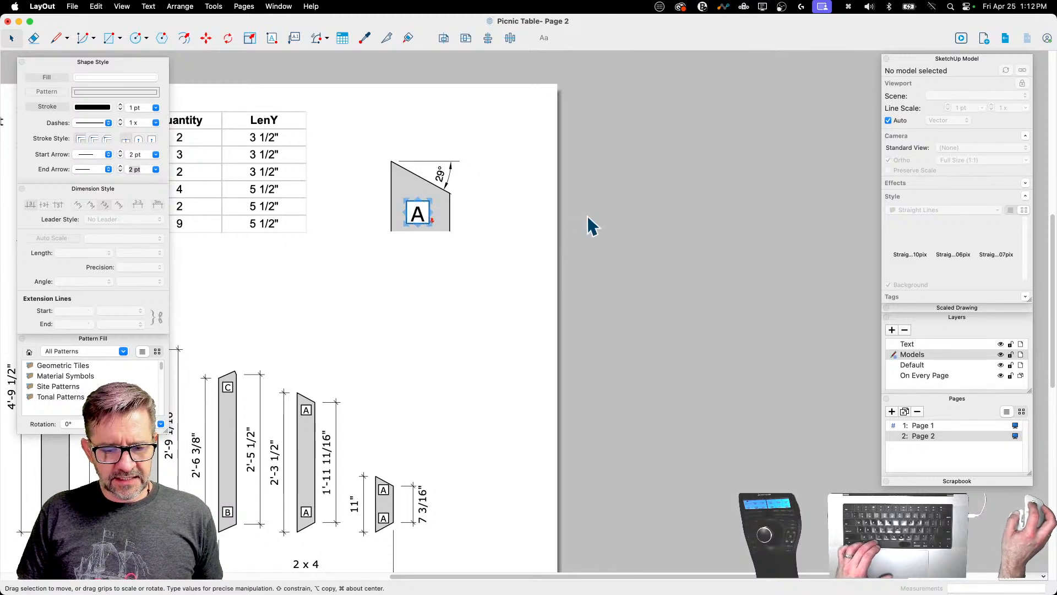
{"action": "key", "text": "Right"}
{"action": "key", "text": "Down"}
{"action": "key", "text": "Left"}
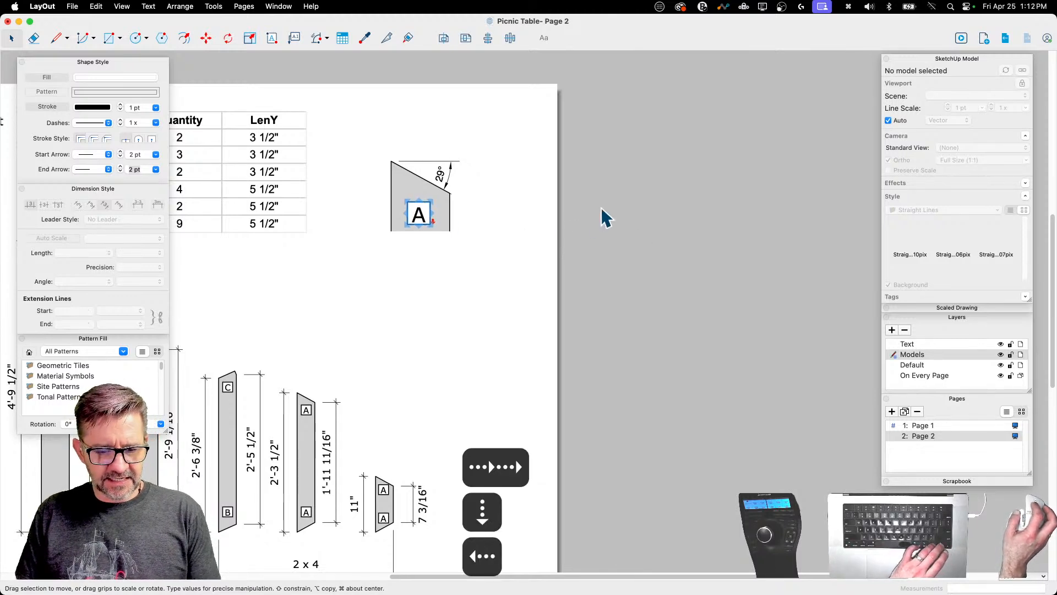
Step: Draw a rectangular frame about 1 39/64" by 1 17/32" around the board detail, its angle dimension and label
{"action": "left_click", "coordinate": [109, 37]}
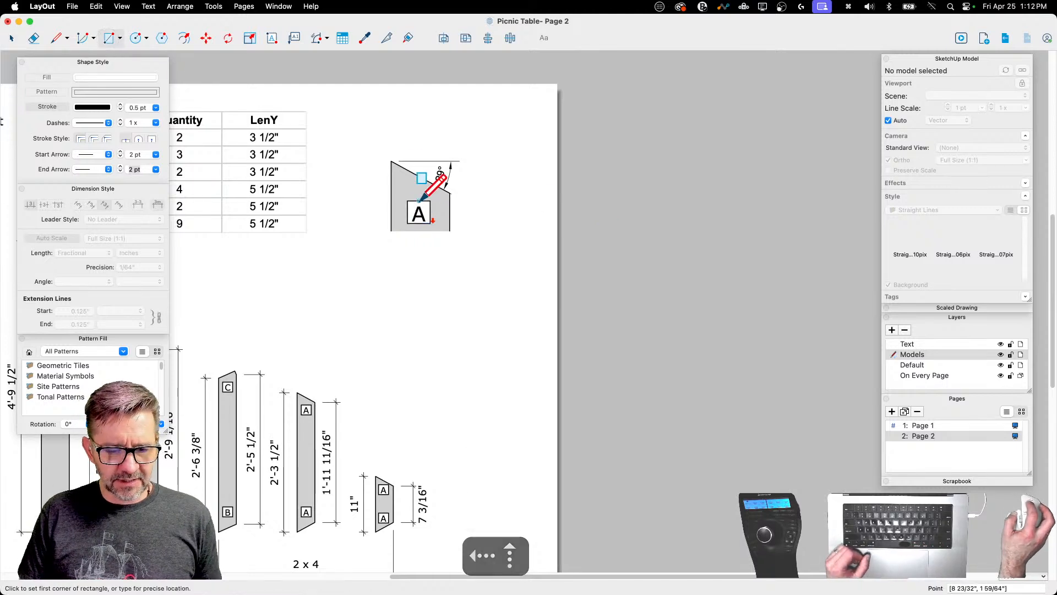
{"action": "left_click", "coordinate": [369, 137]}
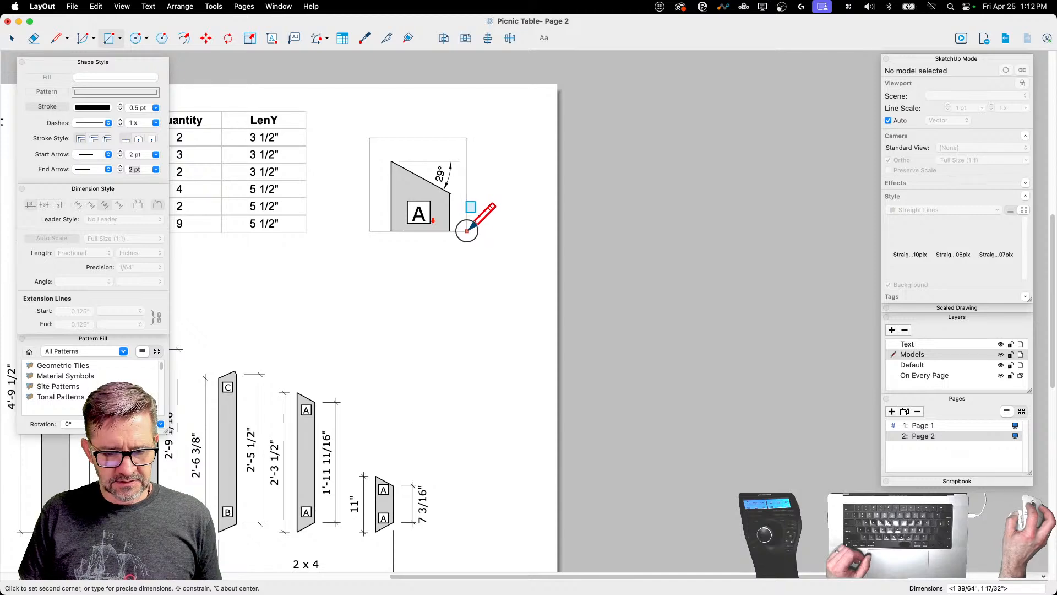
{"action": "left_click", "coordinate": [467, 232]}
{"action": "key", "text": "space"}
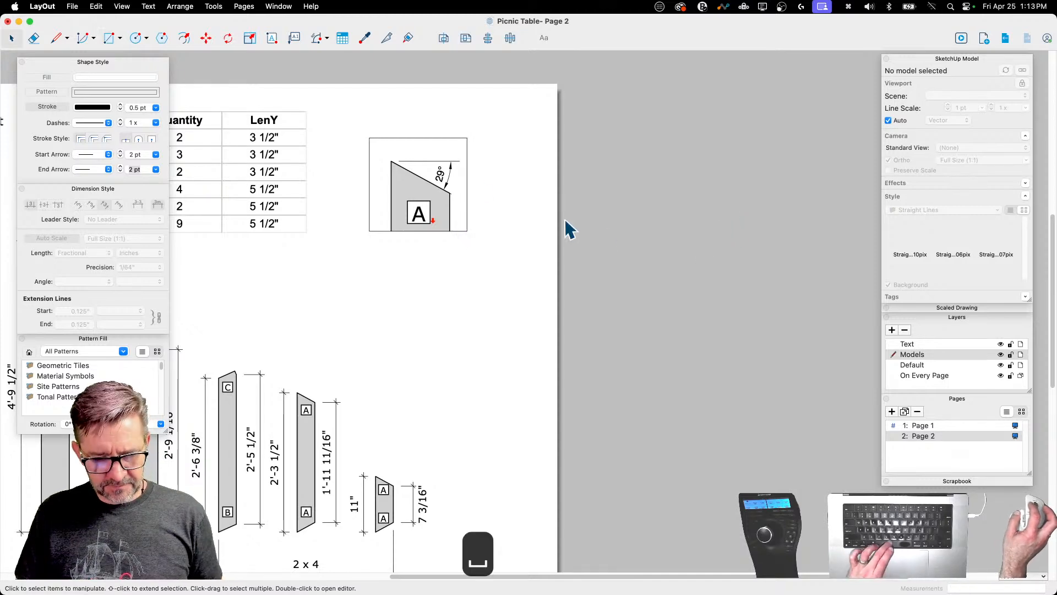
Step: Group the detail's viewport, angle dimension, A label and frame, and shift the group slightly to the right
{"action": "left_click_drag", "start_coordinate": [327, 110], "coordinate": [515, 277]}
{"action": "right_click", "coordinate": [427, 220]}
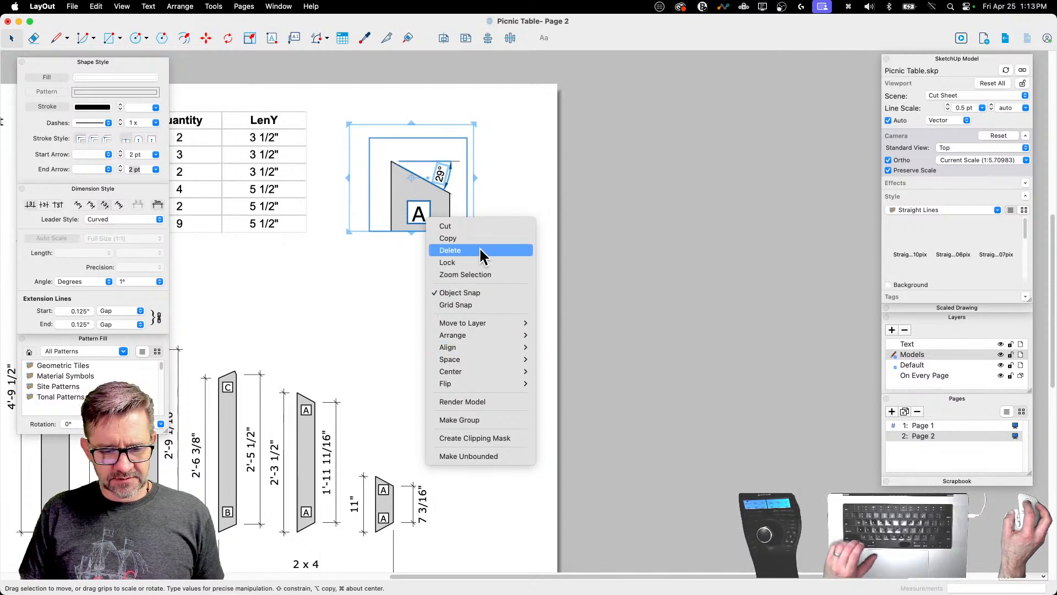
{"action": "left_click", "coordinate": [484, 419]}
{"action": "left_click", "coordinate": [407, 216]}
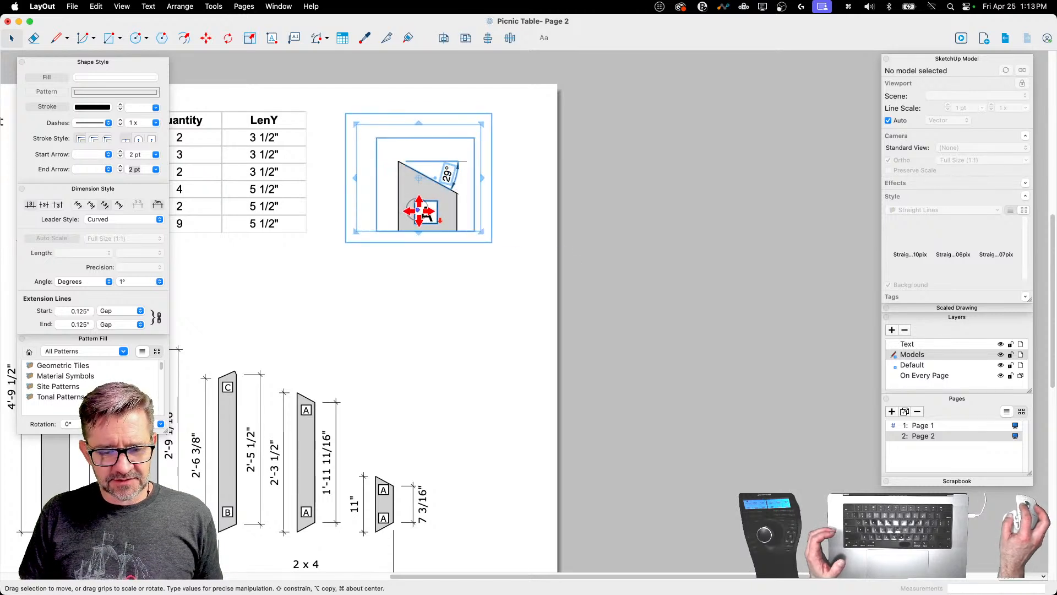
{"action": "left_click", "coordinate": [456, 230]}
{"action": "left_click", "coordinate": [442, 214]}
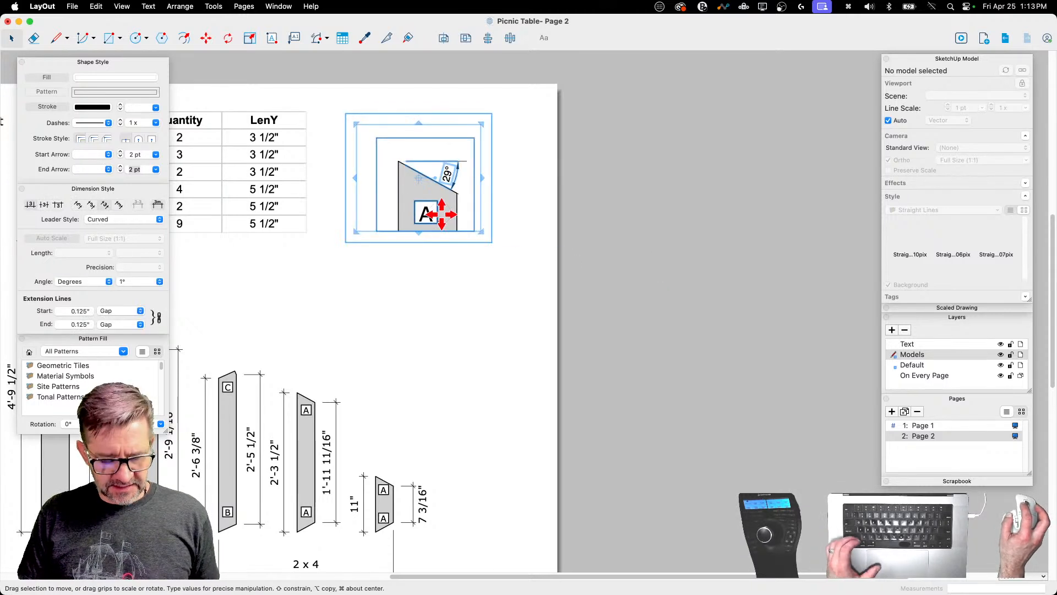
Step: Copy the detail group twice straight down to form an evenly spaced vertical stack of three
{"action": "left_click", "coordinate": [442, 214], "text": "alt"}
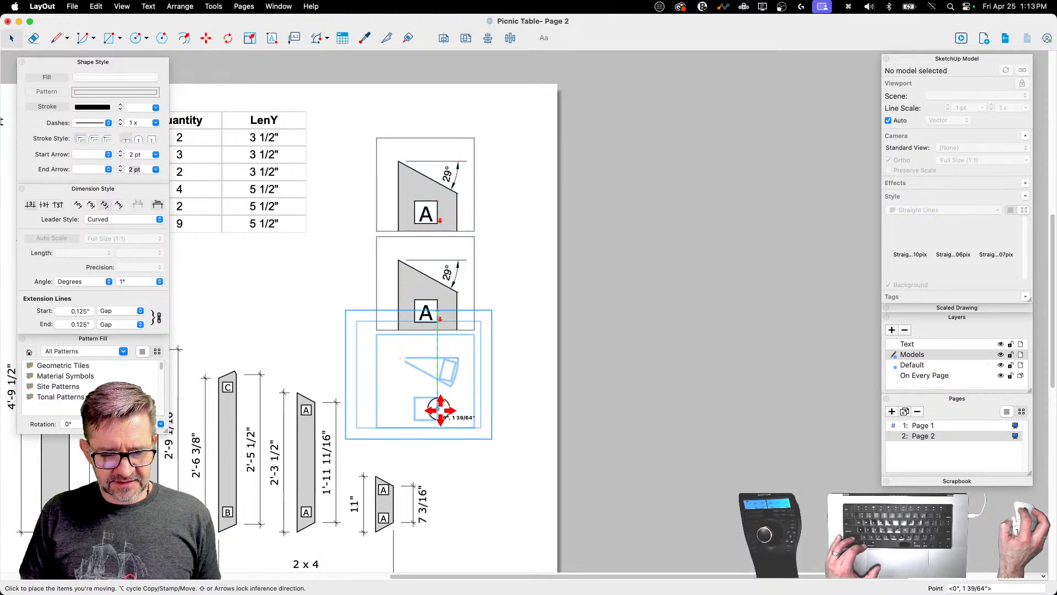
{"action": "left_click", "coordinate": [439, 409]}
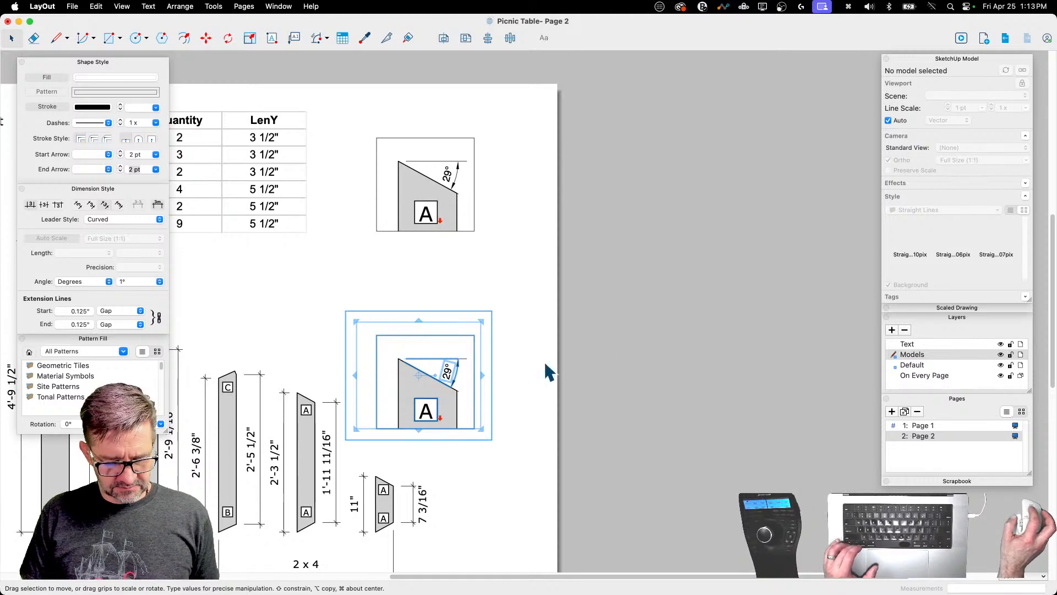
{"action": "left_click", "coordinate": [421, 385], "text": "alt"}
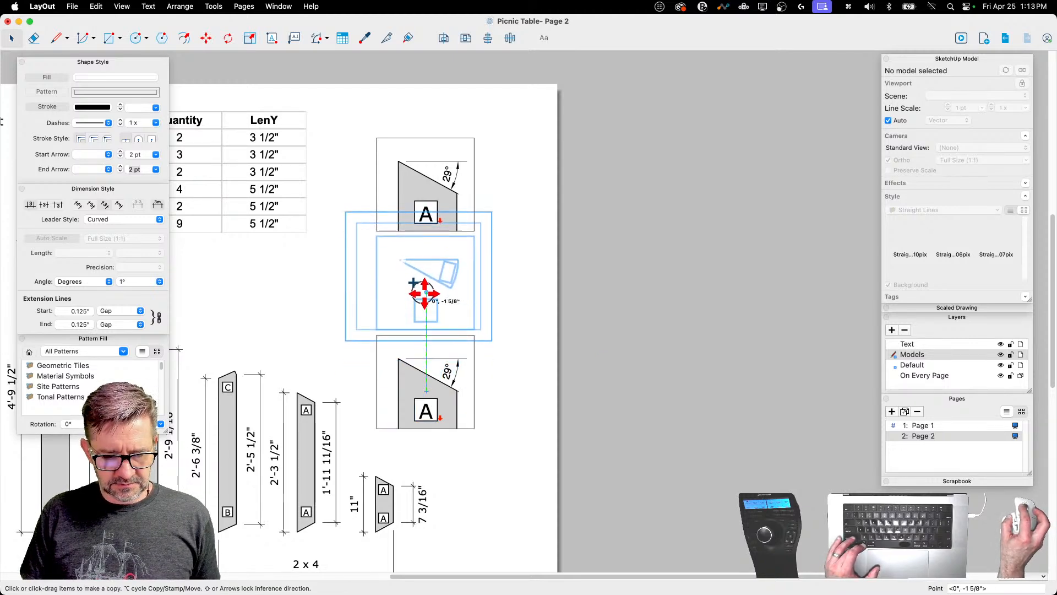
{"action": "left_click", "coordinate": [658, 302]}
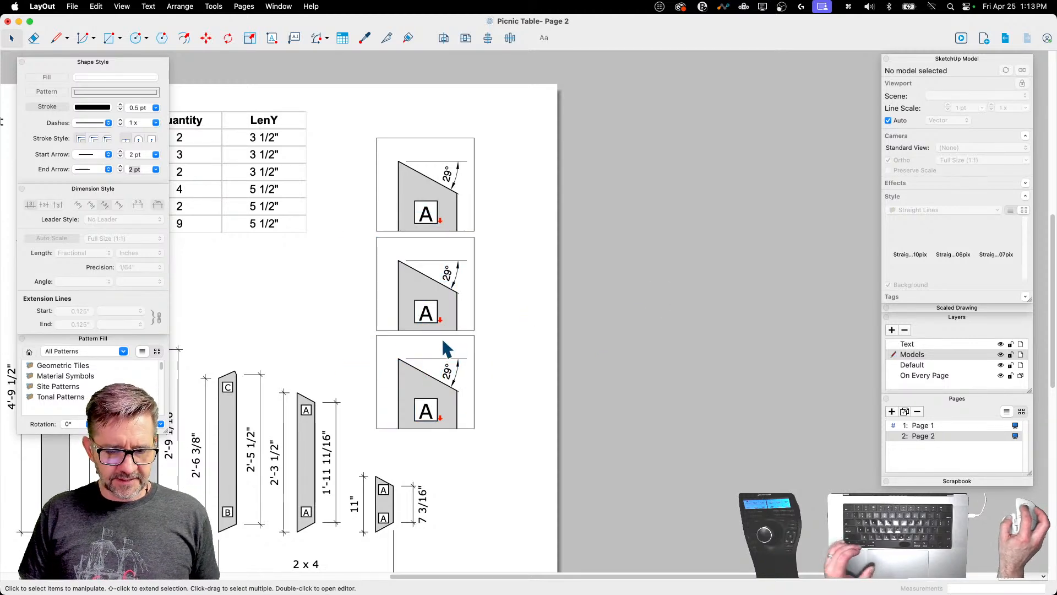
Step: Open the middle detail group and delete its 29° angle dimension
{"action": "left_click", "coordinate": [454, 271]}
{"action": "double_click", "coordinate": [455, 272]}
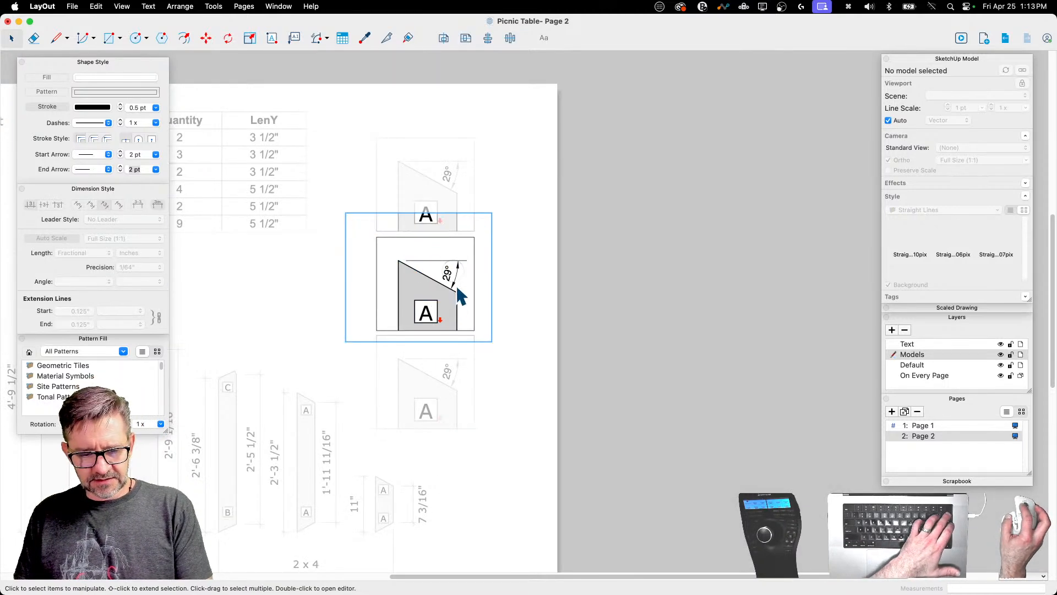
{"action": "key", "text": "BackSpace"}
{"action": "double_click", "coordinate": [437, 310]}
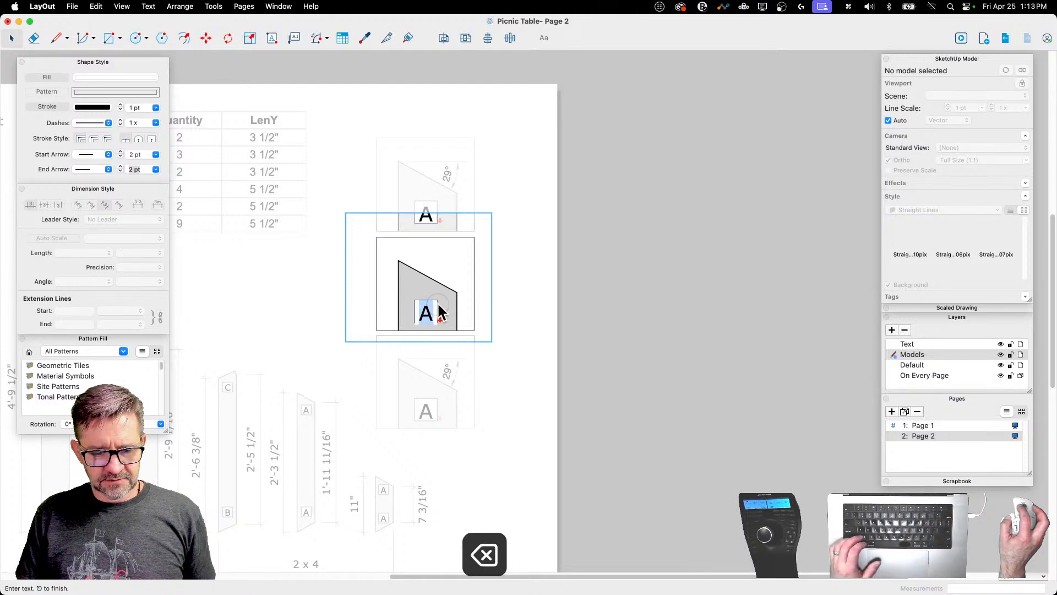
{"action": "scroll", "coordinate": [439, 294], "scroll_direction": "down", "scroll_amount": 2}
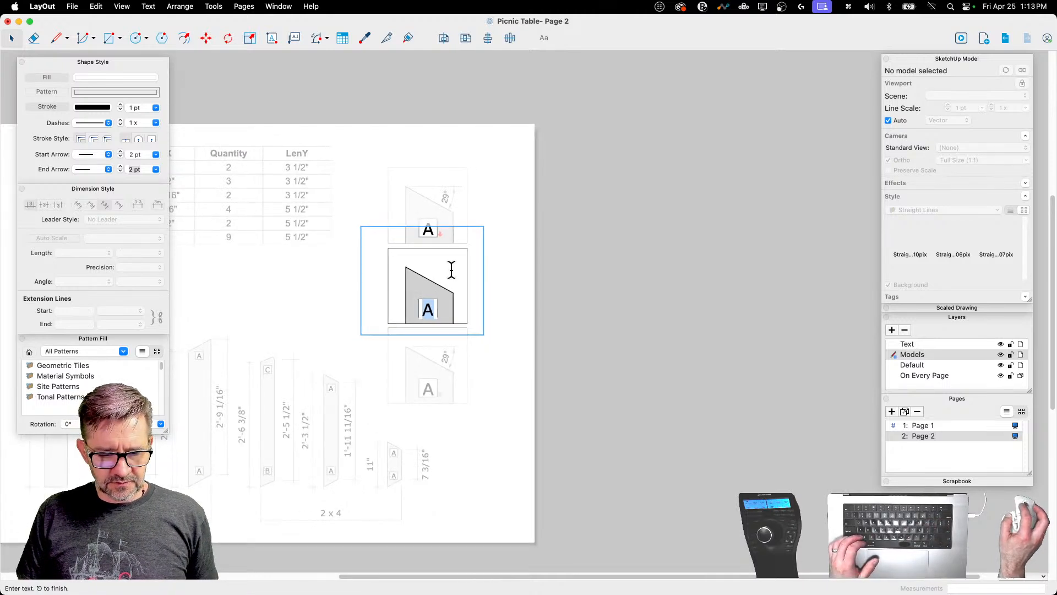
{"action": "left_click", "coordinate": [451, 269]}
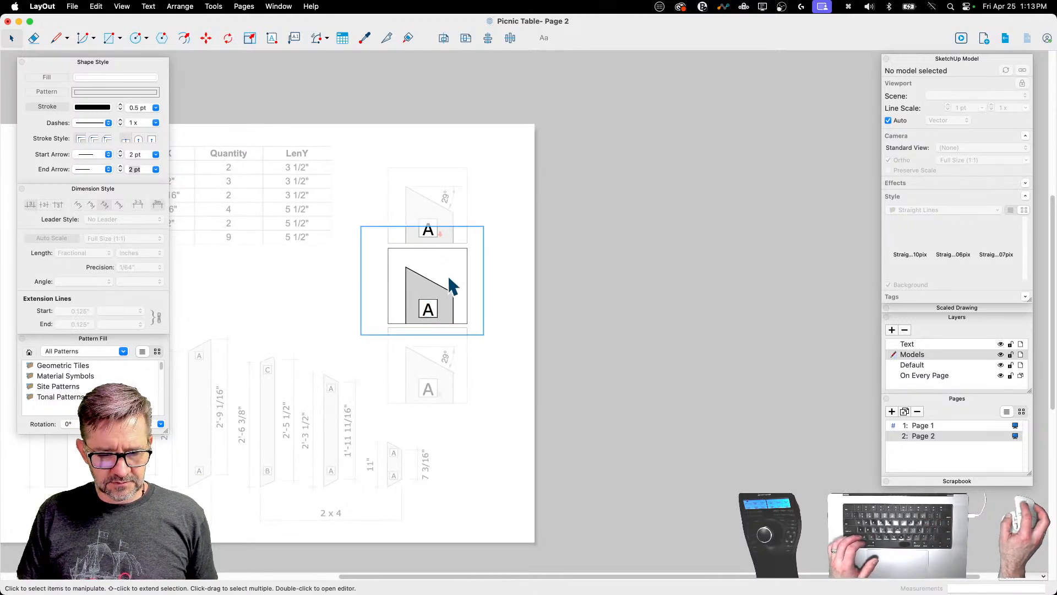
Step: Shift the model view inside the middle detail's viewport to the lower angled end of a board
{"action": "left_click", "coordinate": [445, 284]}
{"action": "double_click", "coordinate": [444, 287]}
{"action": "middle_click_drag", "start_coordinate": [444, 287], "coordinate": [306, 109], "text": "shift"}
{"action": "middle_click_drag", "start_coordinate": [420, 306], "coordinate": [315, 187], "text": "shift"}
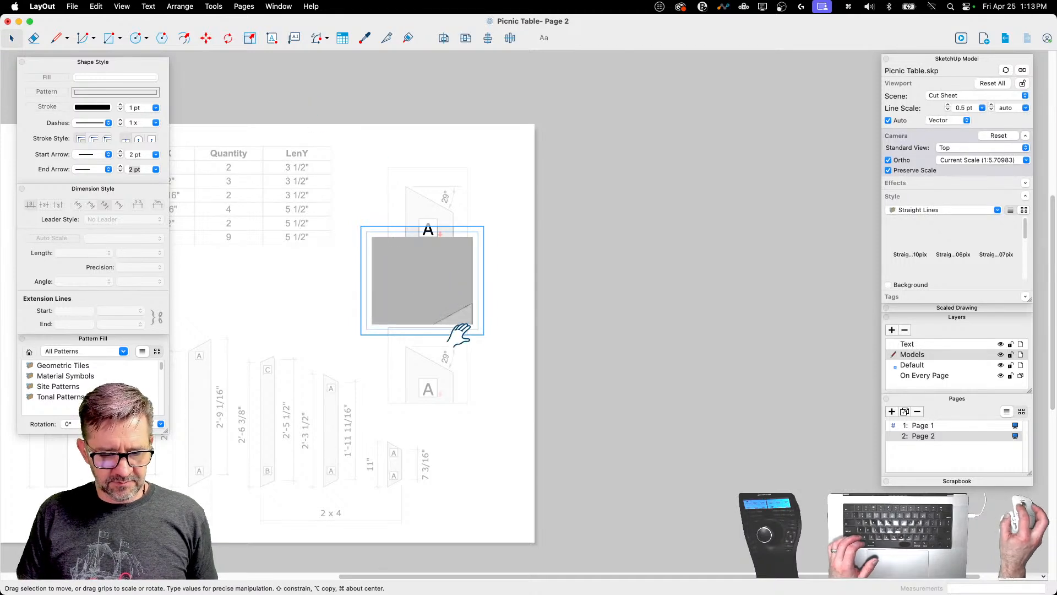
{"action": "middle_click_drag", "start_coordinate": [459, 336], "coordinate": [285, 135], "text": "shift"}
{"action": "left_click_drag", "start_coordinate": [441, 305], "coordinate": [359, 222], "text": "shift"}
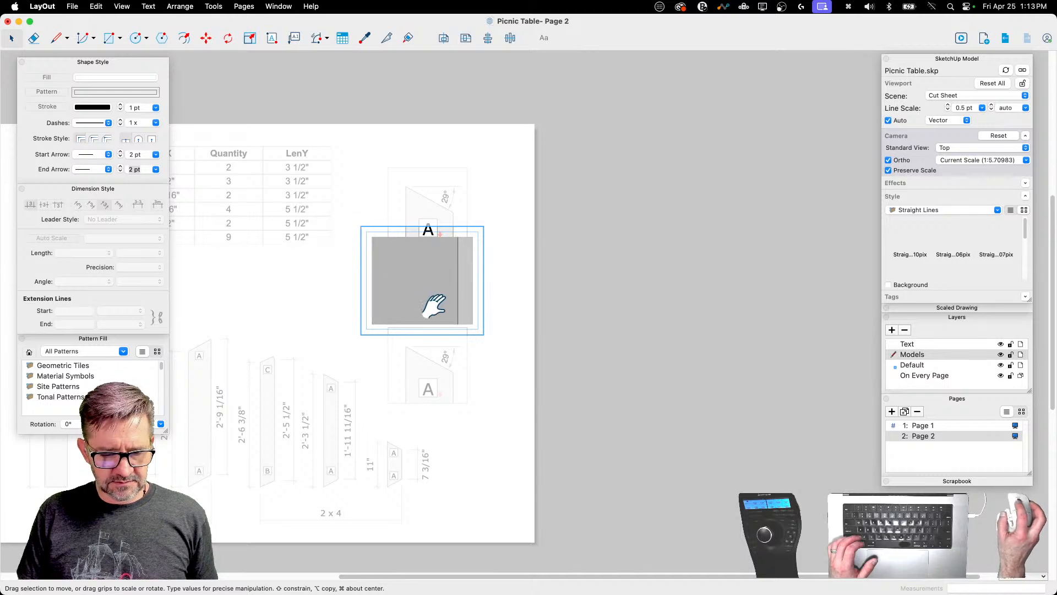
{"action": "left_click_drag", "start_coordinate": [430, 283], "coordinate": [364, 342], "text": "shift"}
{"action": "middle_click_drag", "start_coordinate": [435, 286], "coordinate": [427, 211], "text": "shift"}
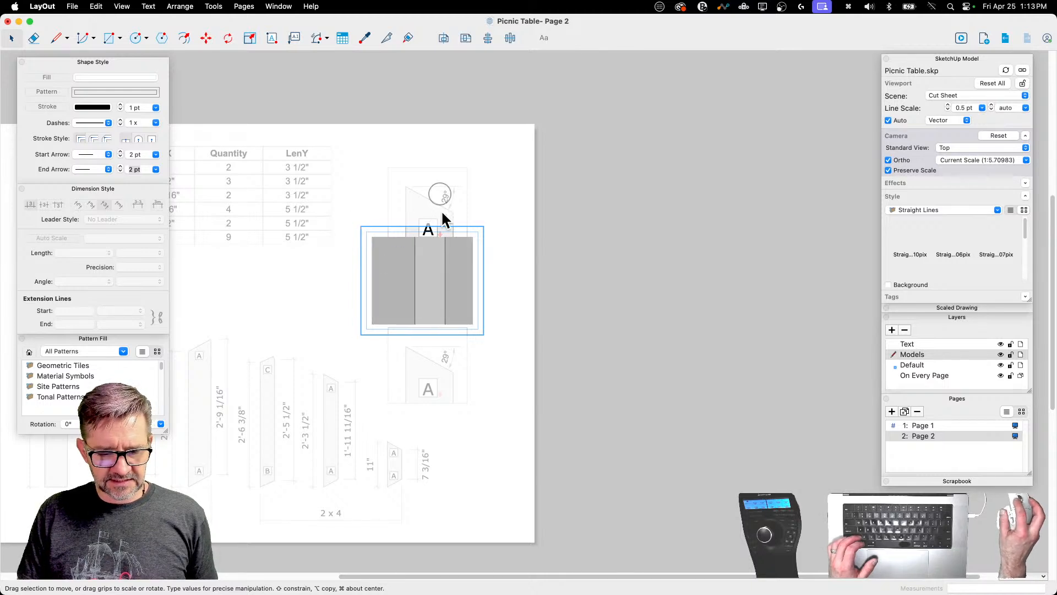
{"action": "middle_click_drag", "start_coordinate": [441, 299], "coordinate": [436, 172], "text": "shift"}
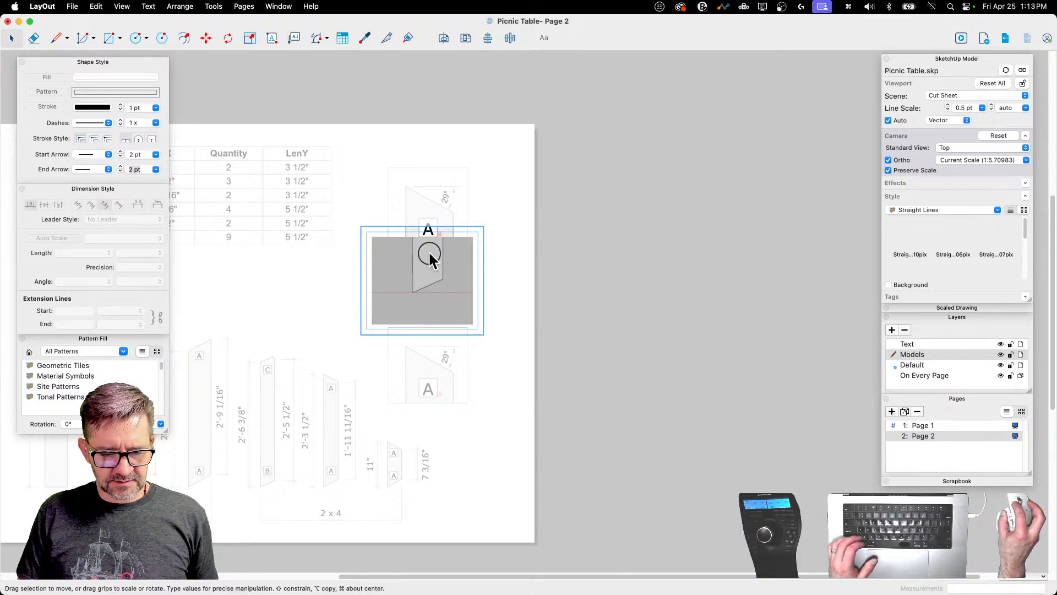
{"action": "middle_click_drag", "start_coordinate": [430, 253], "coordinate": [428, 244], "text": "shift"}
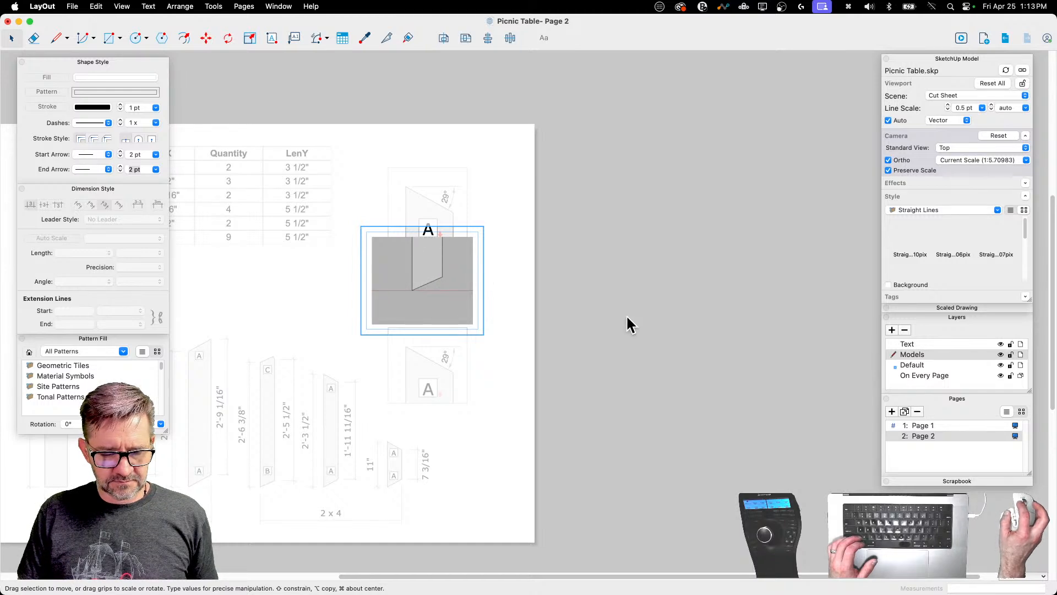
{"action": "left_click", "coordinate": [627, 325]}
Step: Try rotating the middle detail group 180°, and undo the rotation
{"action": "left_click", "coordinate": [430, 274]}
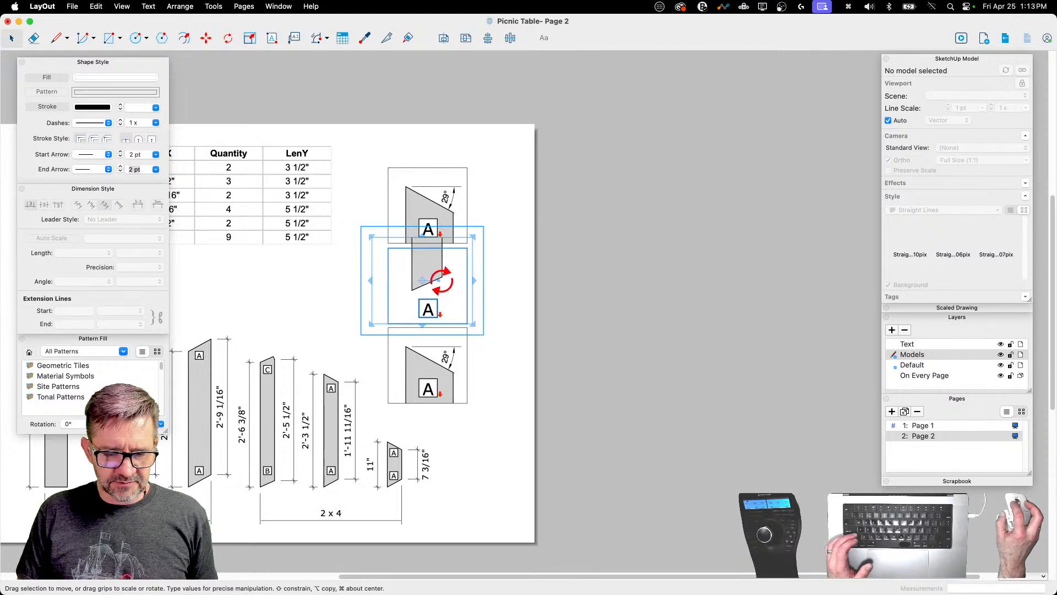
{"action": "left_click_drag", "start_coordinate": [440, 280], "coordinate": [370, 278]}
{"action": "key", "text": "super+z"}
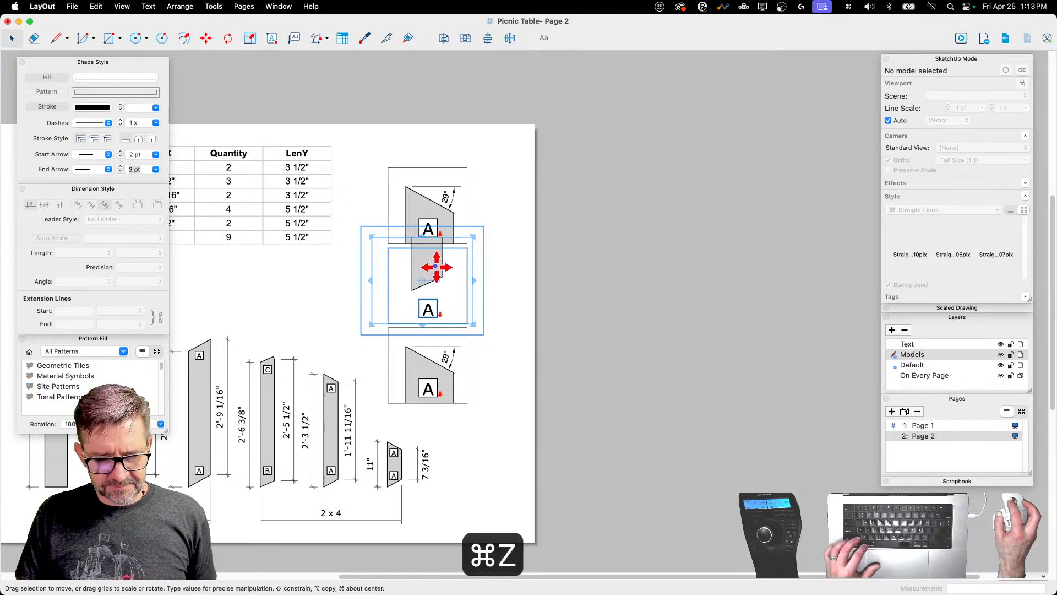
Step: Open the middle detail group and rotate only its model viewport 180° so the board's angled end faces up
{"action": "key", "text": "space"}
{"action": "double_click", "coordinate": [428, 268]}
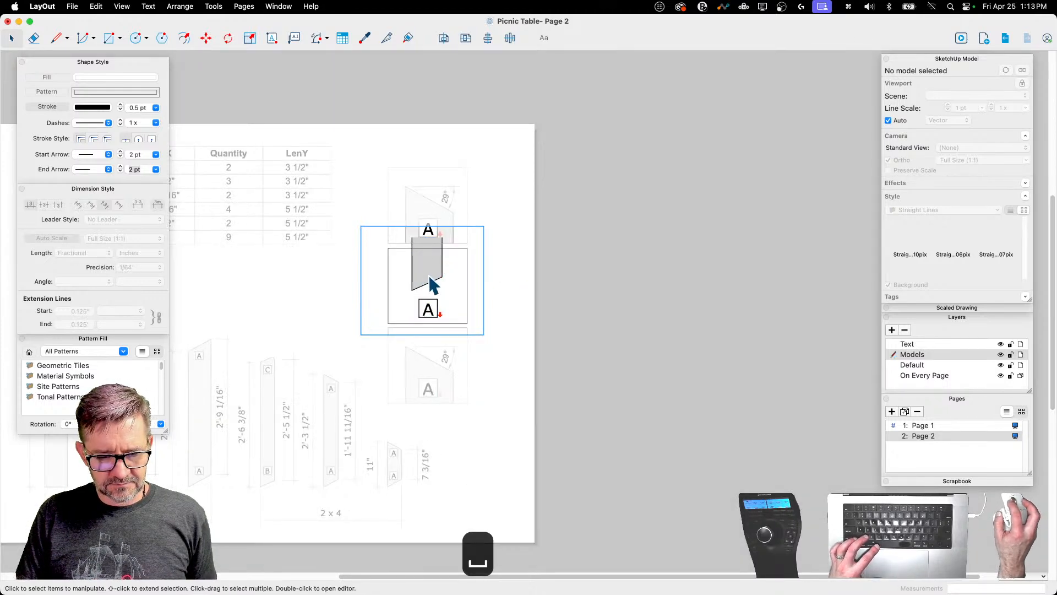
{"action": "left_click", "coordinate": [430, 279]}
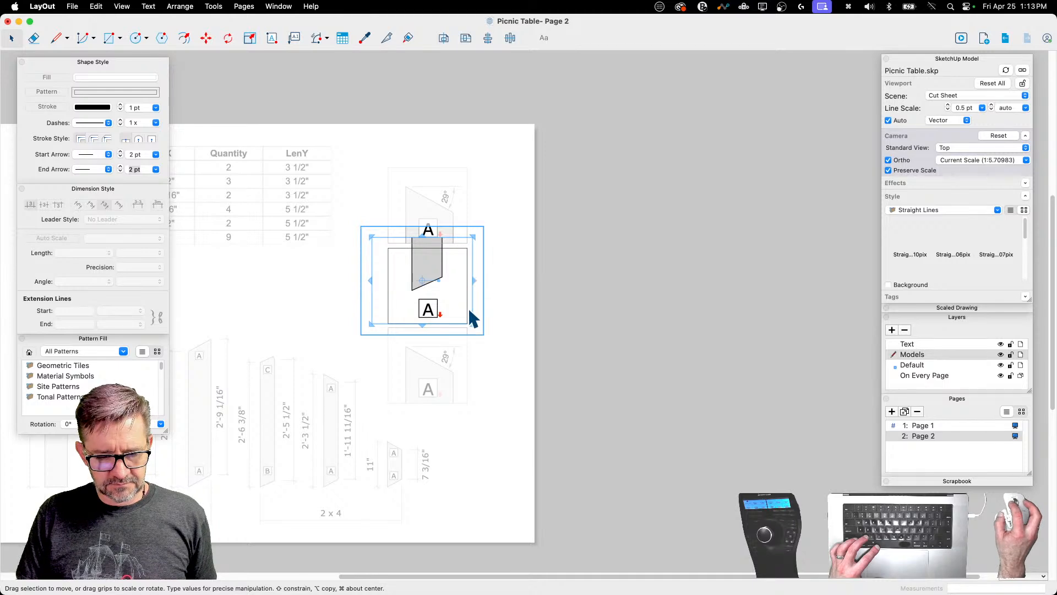
{"action": "left_click_drag", "start_coordinate": [441, 282], "coordinate": [383, 280]}
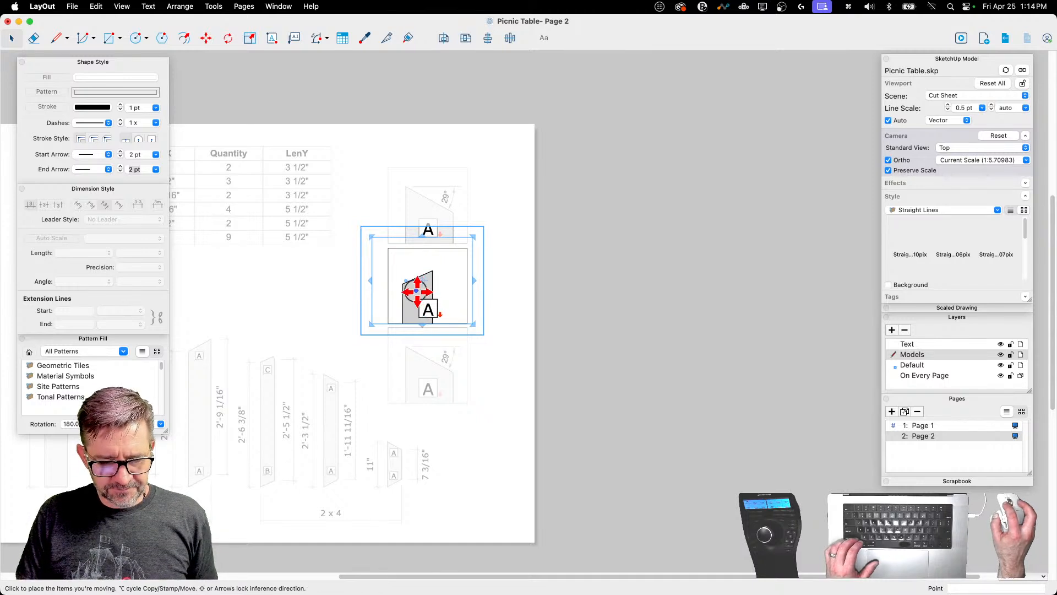
Step: Move the rotated viewport sideways until the board is centred behind the label in the middle frame
{"action": "left_click_drag", "start_coordinate": [417, 290], "coordinate": [428, 293]}
{"action": "key", "text": "Right"}
{"action": "key", "text": "Right"}
{"action": "key", "text": "Right"}
{"action": "key", "text": "Right"}
{"action": "key", "text": "Right"}
{"action": "key", "text": "Right"}
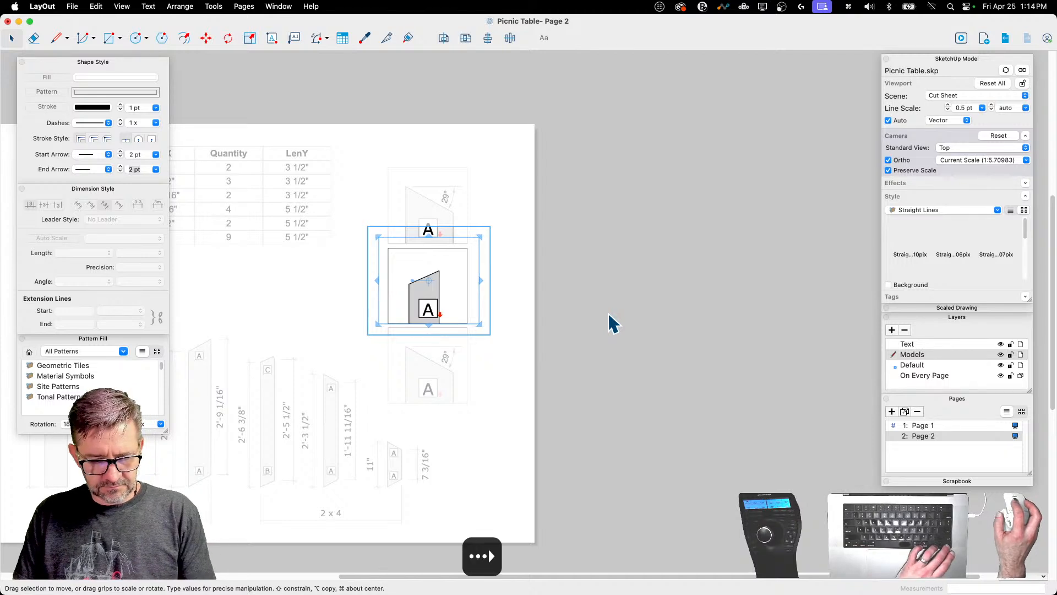
{"action": "key", "text": "Left"}
{"action": "key", "text": "Right"}
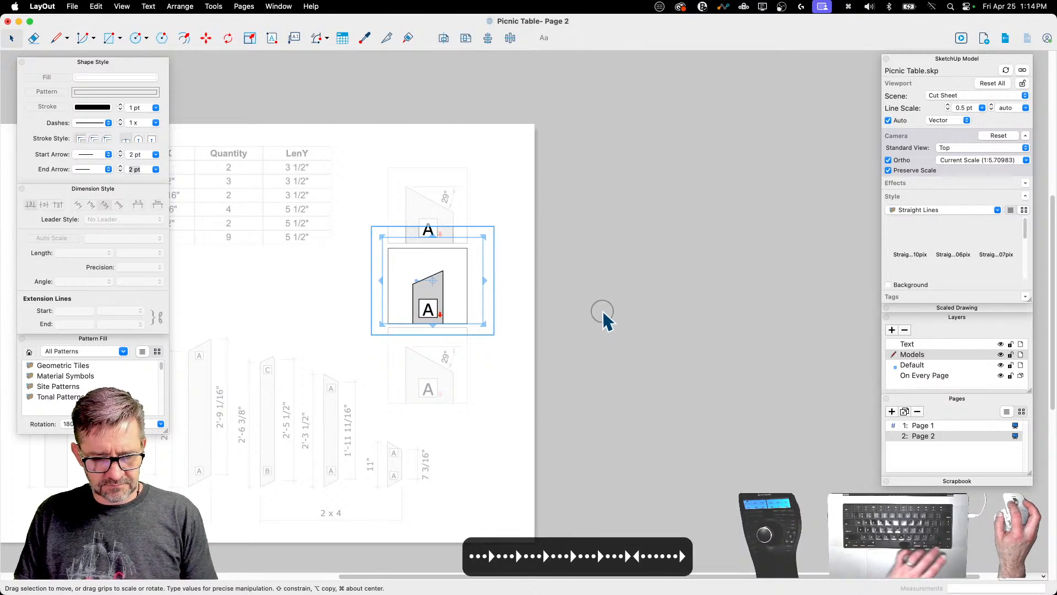
{"action": "left_click", "coordinate": [603, 311]}
Step: Change the middle detail's label to B
{"action": "double_click", "coordinate": [429, 310]}
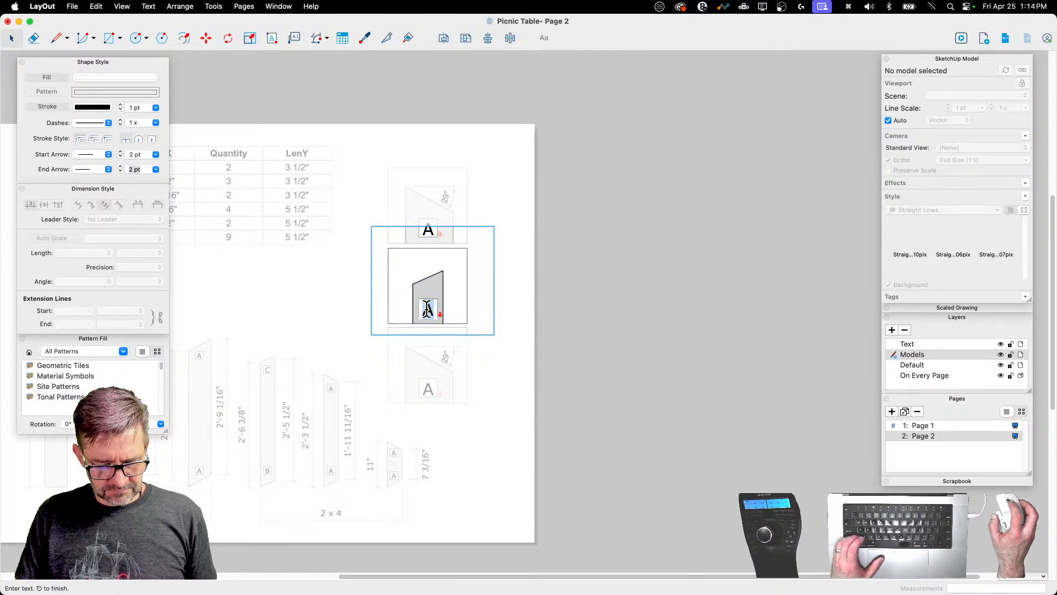
{"action": "type", "text": "B"}
{"action": "left_click", "coordinate": [603, 272]}
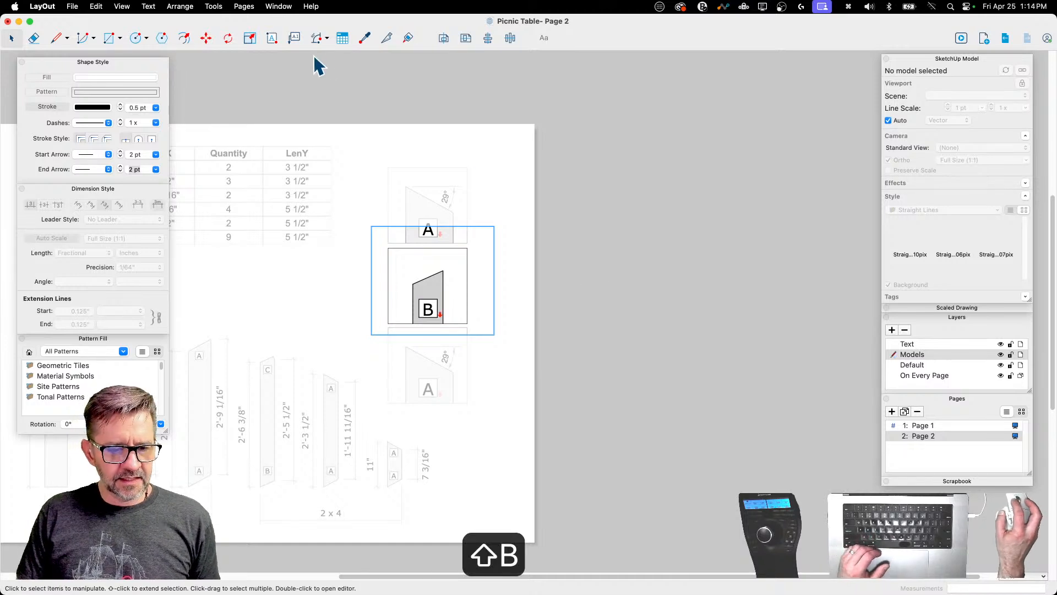
Step: Add an angular dimension between the horizontal and the sloped end in detail B, placed beside the board's shorter edge
{"action": "left_click", "coordinate": [316, 37]}
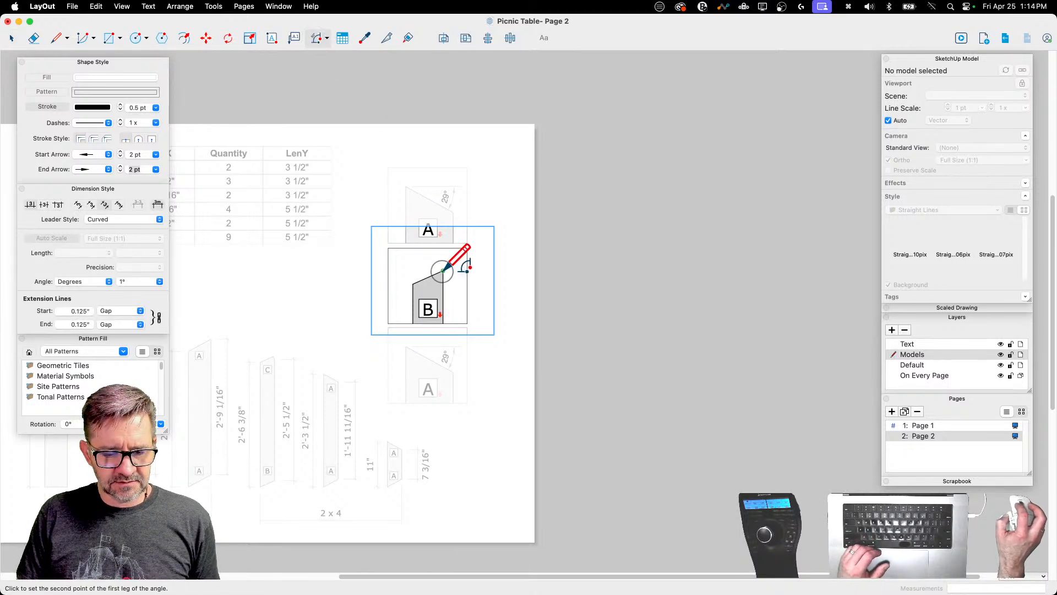
{"action": "left_click", "coordinate": [410, 270]}
{"action": "left_click", "coordinate": [442, 271]}
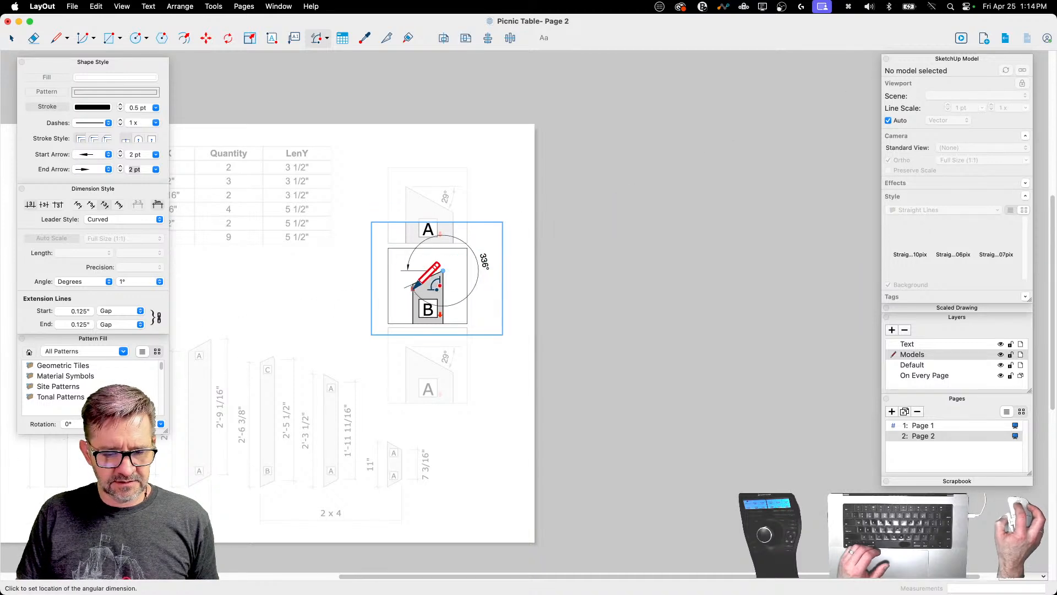
{"action": "left_click", "coordinate": [406, 275]}
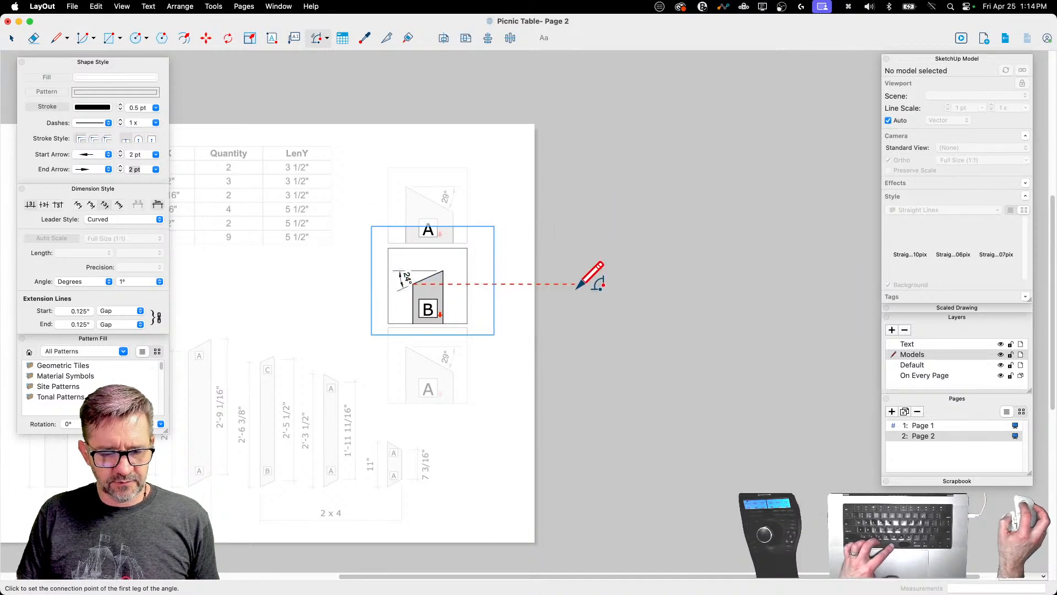
{"action": "key", "text": "space"}
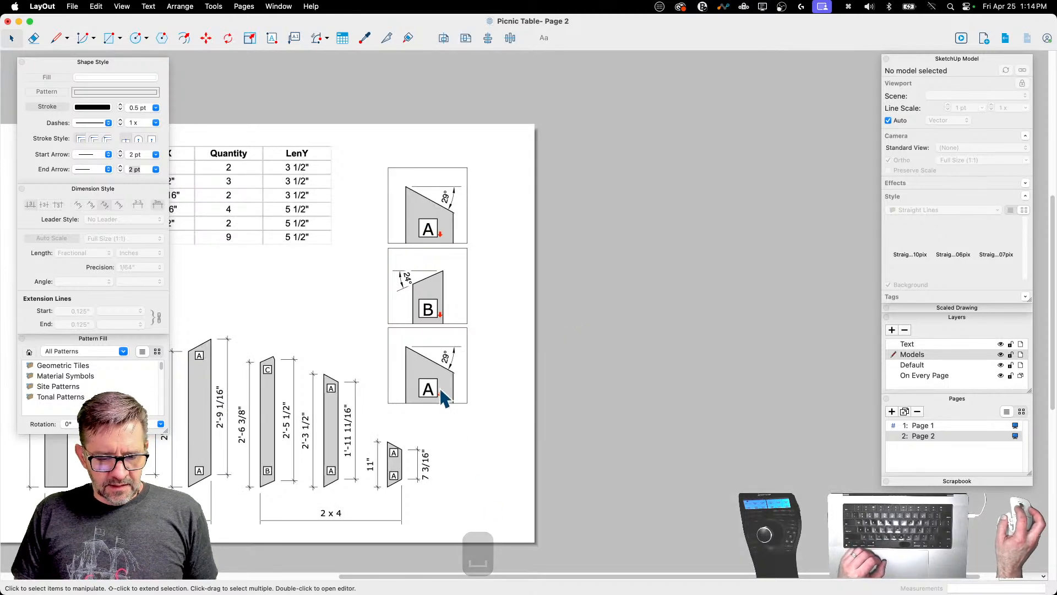
Step: Open the lowest detail group, delete its 29° angle dimension and change its label to C
{"action": "left_click", "coordinate": [419, 361]}
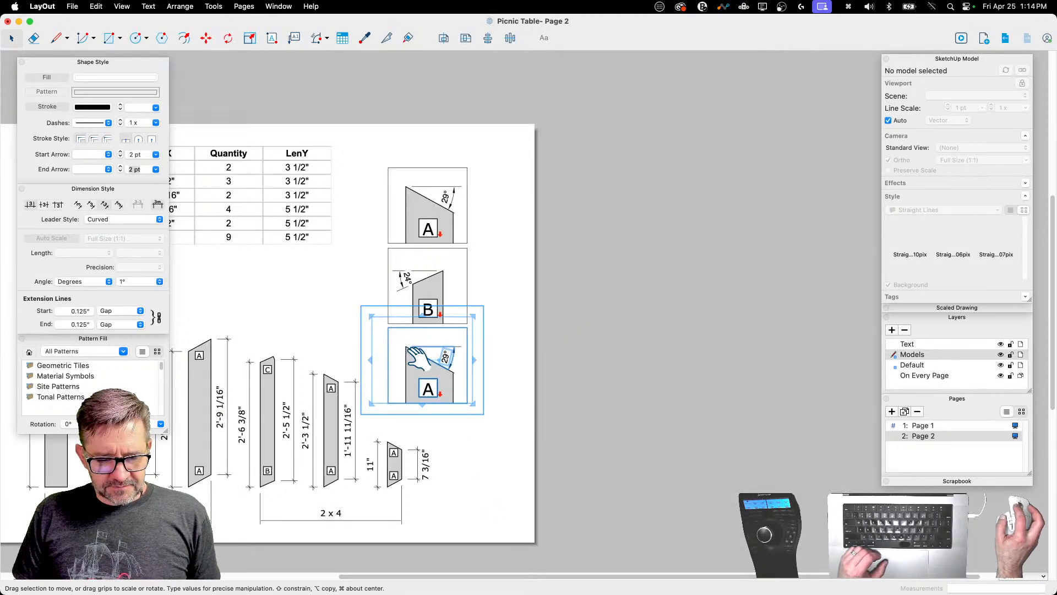
{"action": "double_click", "coordinate": [420, 361]}
{"action": "left_click", "coordinate": [446, 357]}
{"action": "key", "text": "BackSpace"}
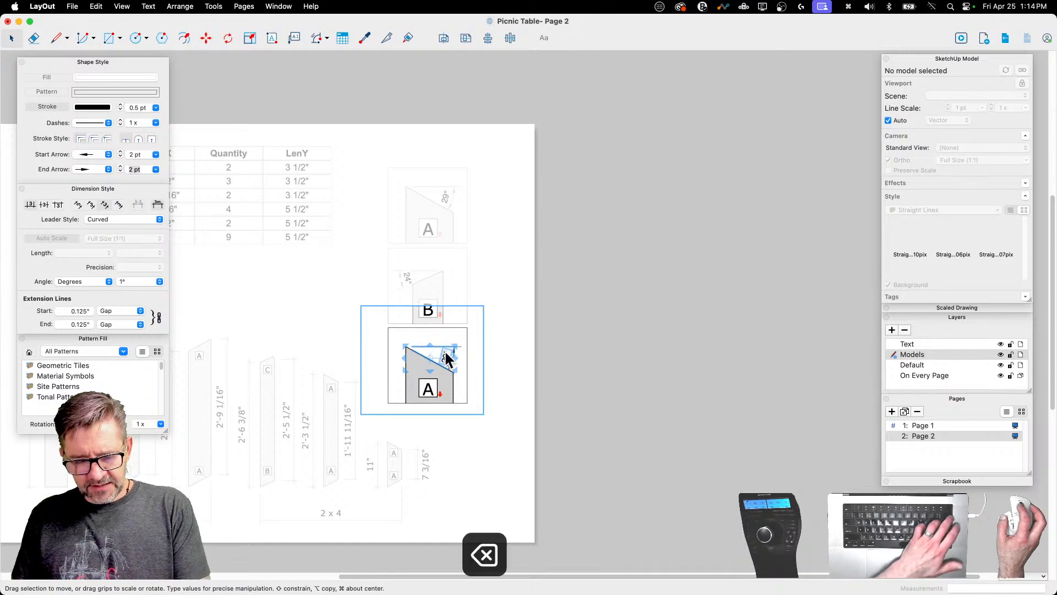
{"action": "double_click", "coordinate": [426, 389]}
{"action": "type", "text": "C"}
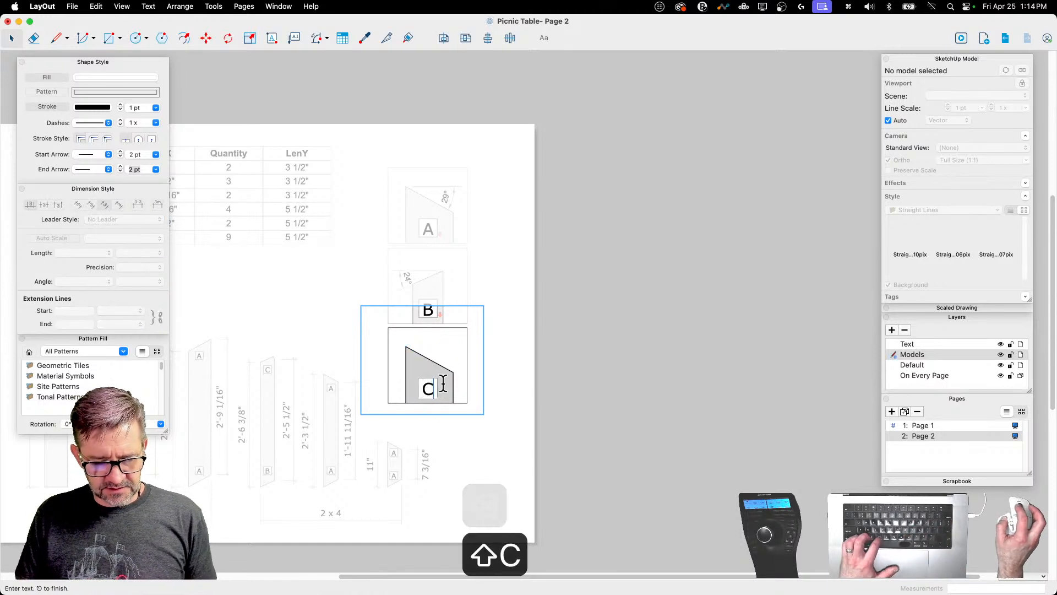
{"action": "left_click", "coordinate": [596, 346]}
Step: Shift the model view inside detail C's viewport to the upper end of the board with the clipped corner
{"action": "double_click", "coordinate": [423, 362]}
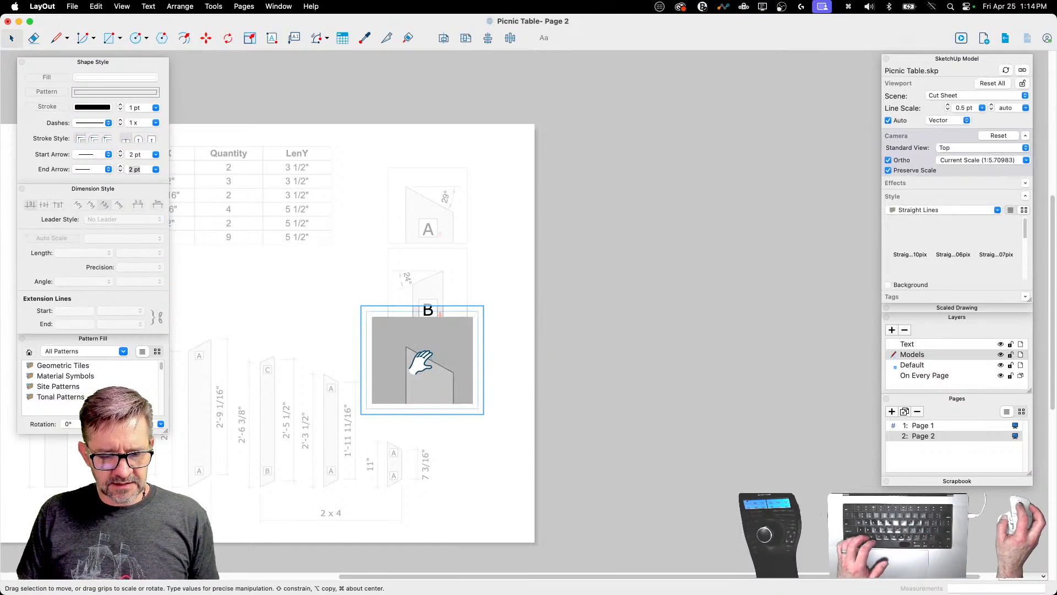
{"action": "left_click_drag", "start_coordinate": [421, 365], "coordinate": [373, 338], "text": "shift"}
{"action": "left_click_drag", "start_coordinate": [476, 380], "coordinate": [413, 366], "text": "shift"}
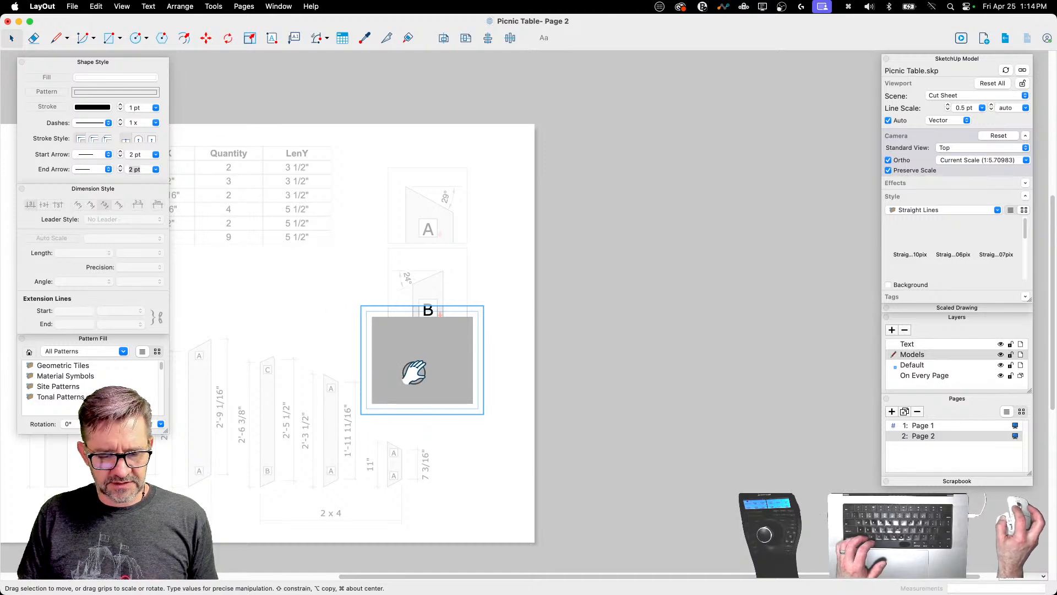
{"action": "left_click_drag", "start_coordinate": [422, 362], "coordinate": [416, 412], "text": "shift"}
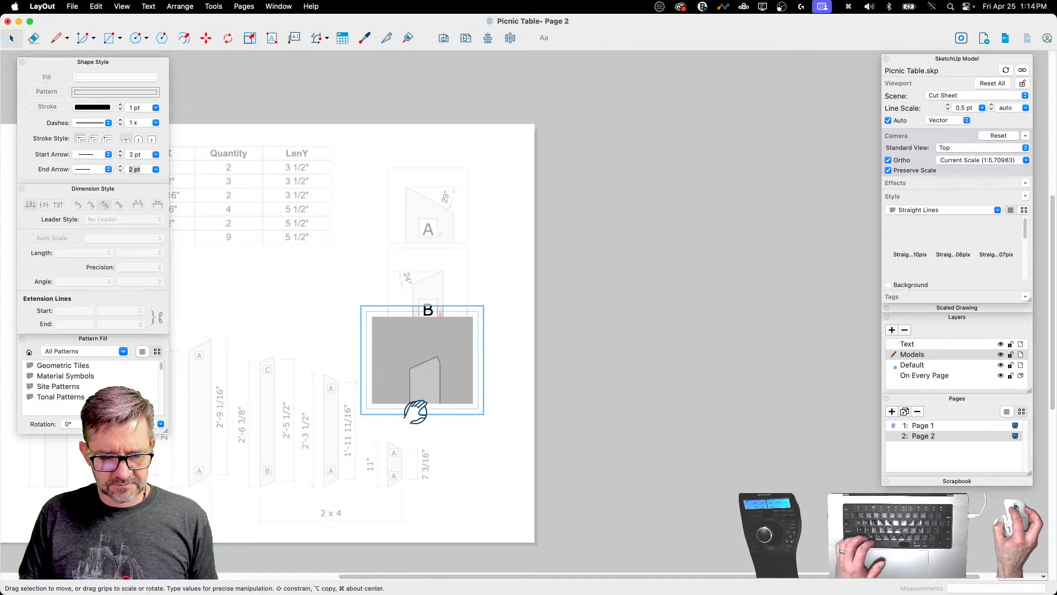
{"action": "left_click", "coordinate": [590, 368]}
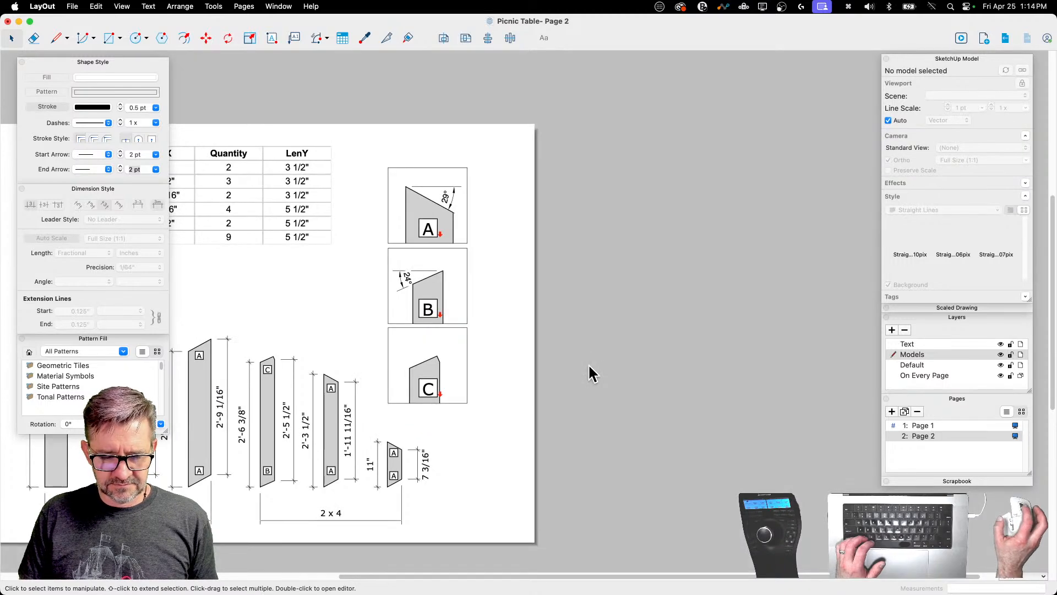
Step: Nudge detail C's viewport sideways within its group until the board is centred behind the label
{"action": "double_click", "coordinate": [432, 362]}
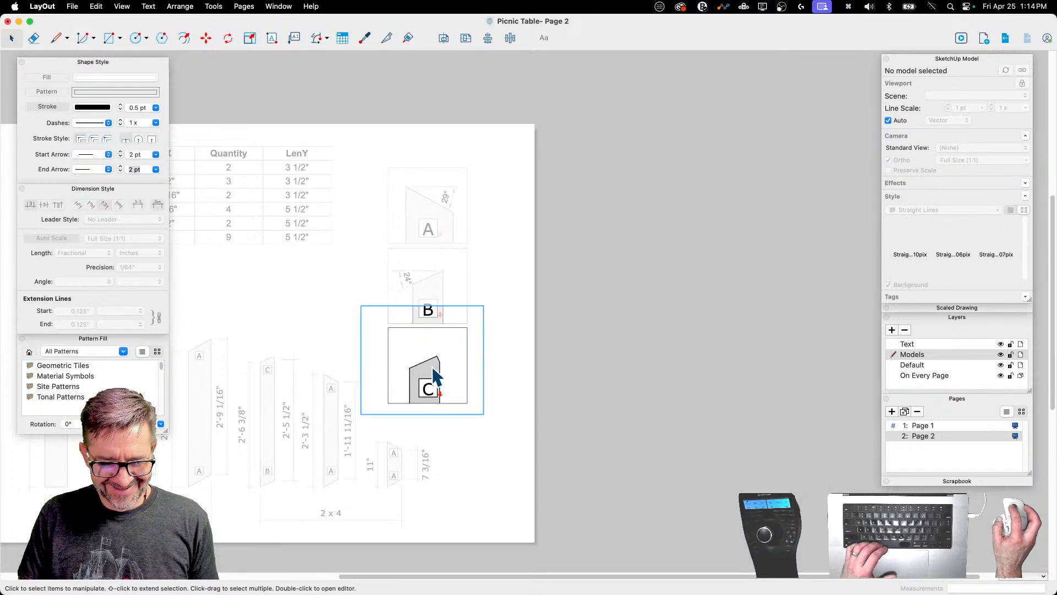
{"action": "left_click", "coordinate": [433, 374]}
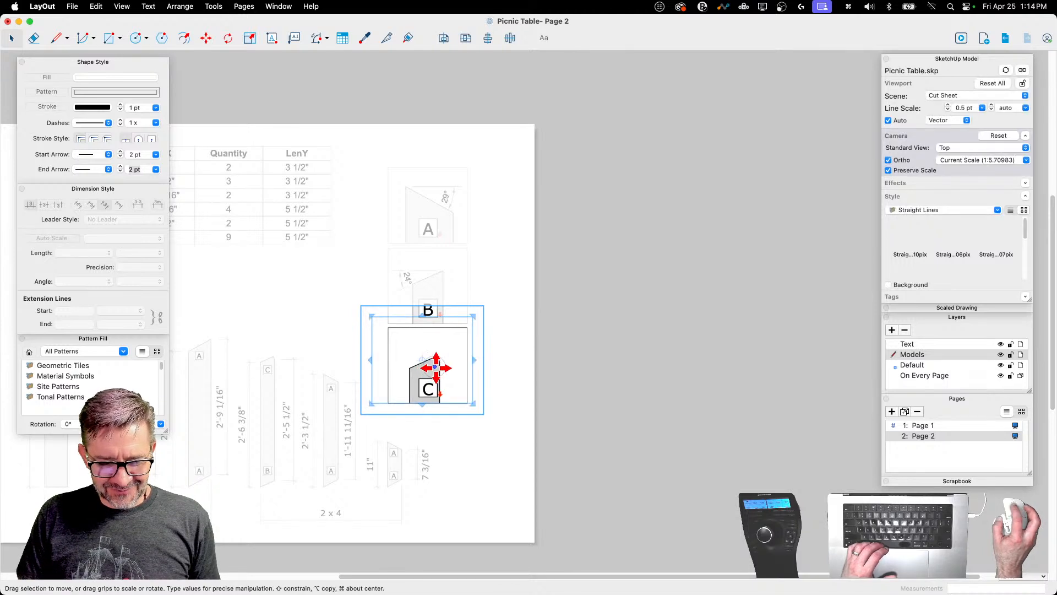
{"action": "key", "text": "Right"}
{"action": "key", "text": "Right"}
{"action": "key", "text": "Right"}
{"action": "key", "text": "Right"}
{"action": "key", "text": "Right"}
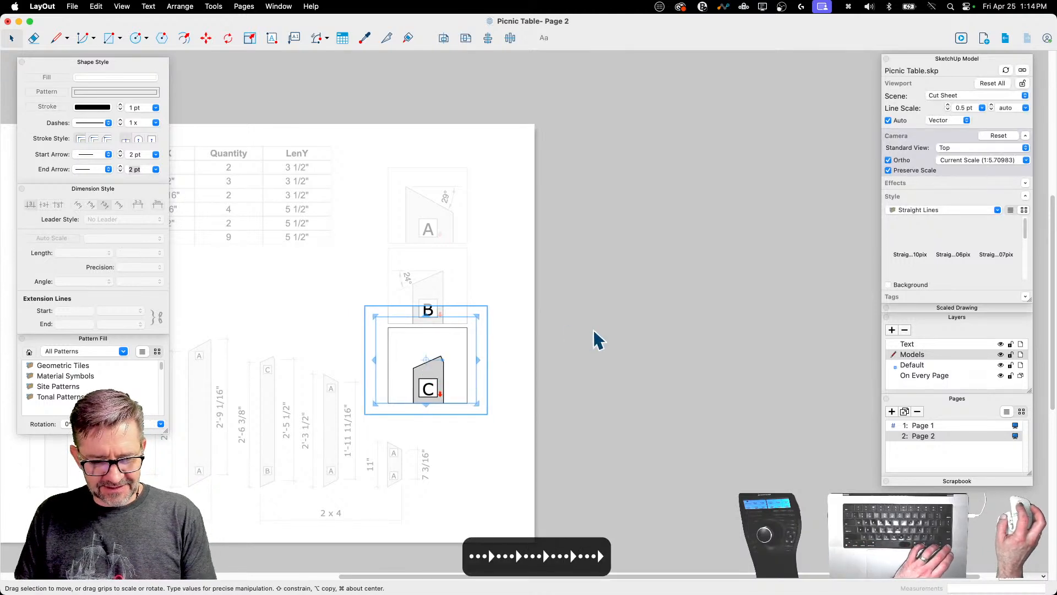
{"action": "left_click", "coordinate": [595, 336]}
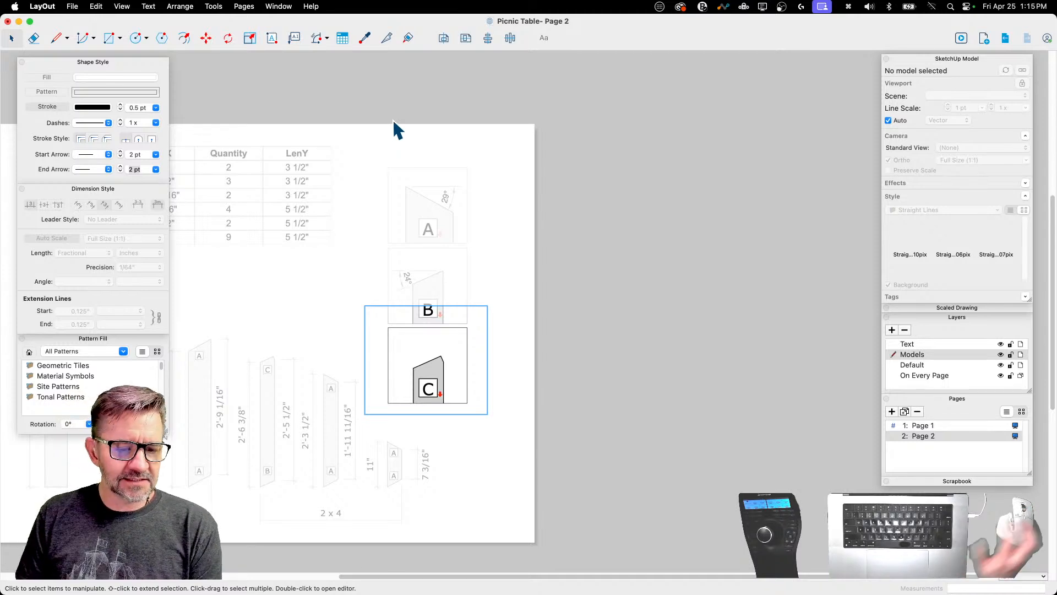
Step: Add an angular dimension between the horizontal and the long sloped edge in detail C, beside the board's shorter side
{"action": "left_click", "coordinate": [316, 38]}
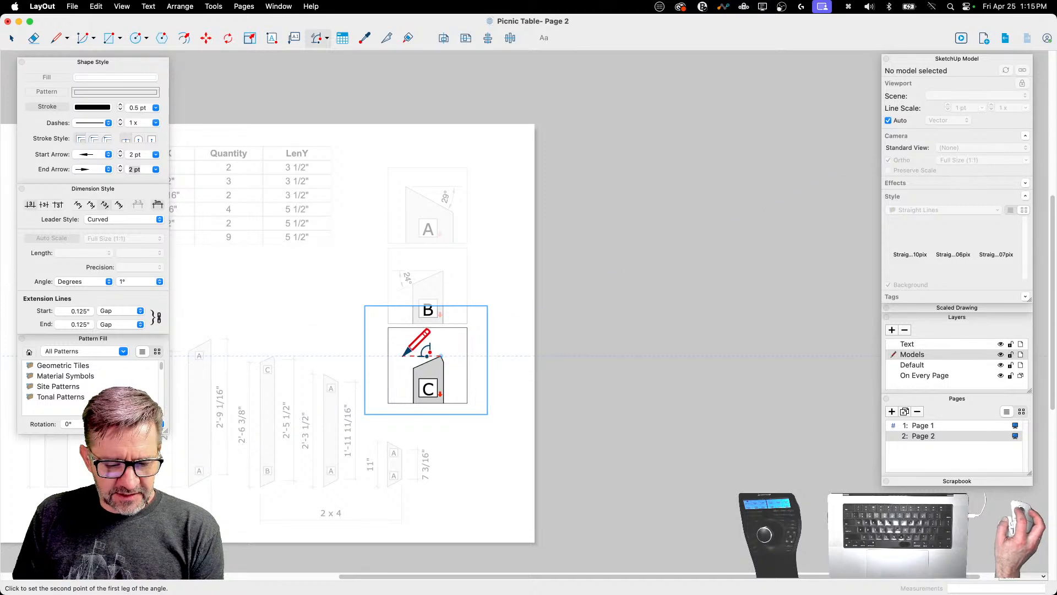
{"action": "left_click", "coordinate": [440, 356]}
{"action": "left_click", "coordinate": [441, 355]}
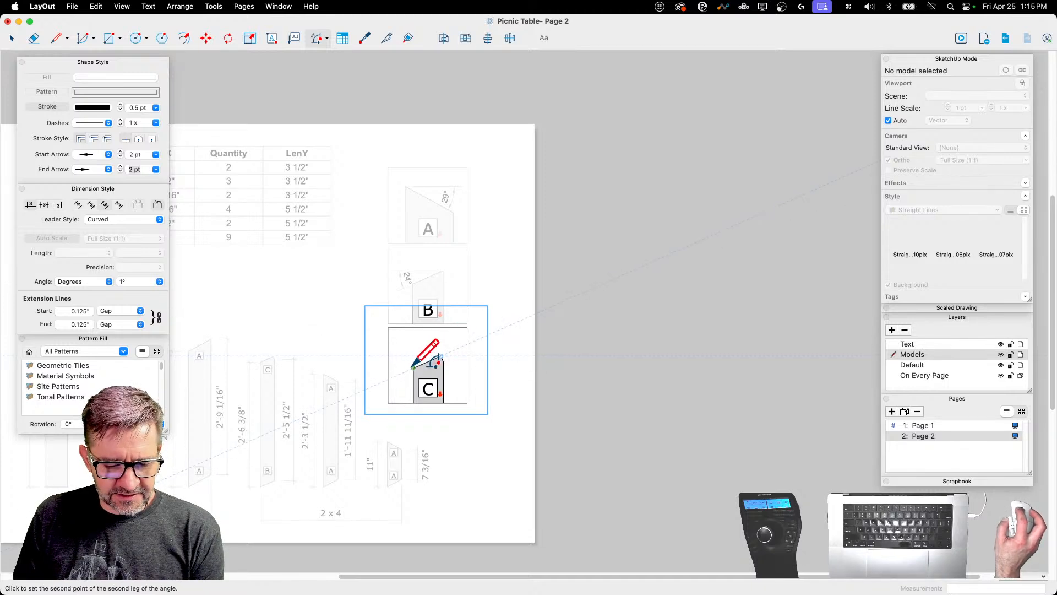
{"action": "left_click", "coordinate": [413, 366]}
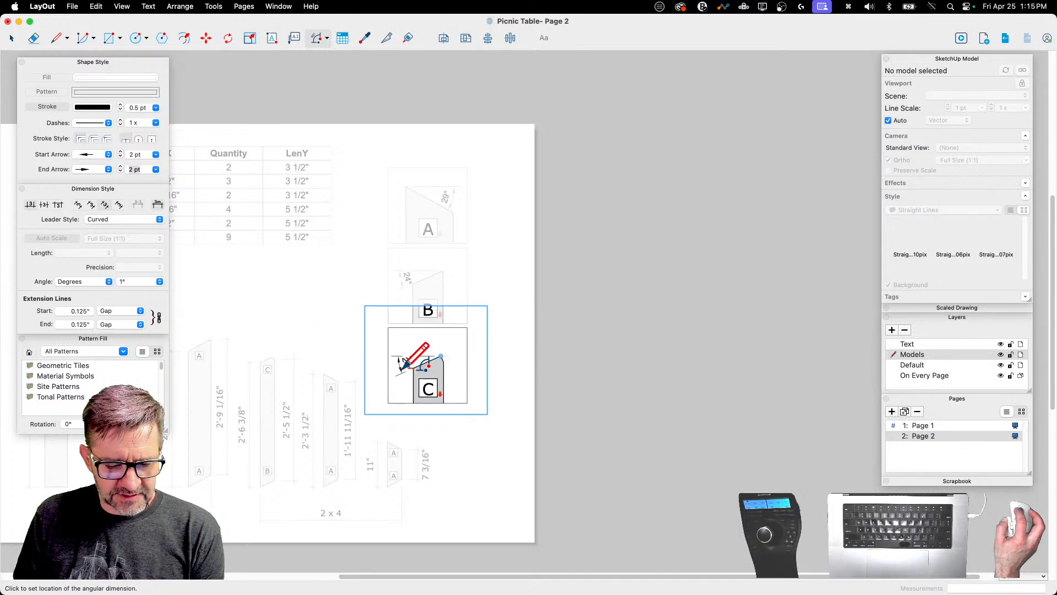
{"action": "left_click", "coordinate": [406, 365]}
Step: Add an angular dimension between the horizontal and the short clipped corner edge in detail C
{"action": "scroll", "coordinate": [462, 353], "scroll_direction": "up", "scroll_amount": 3}
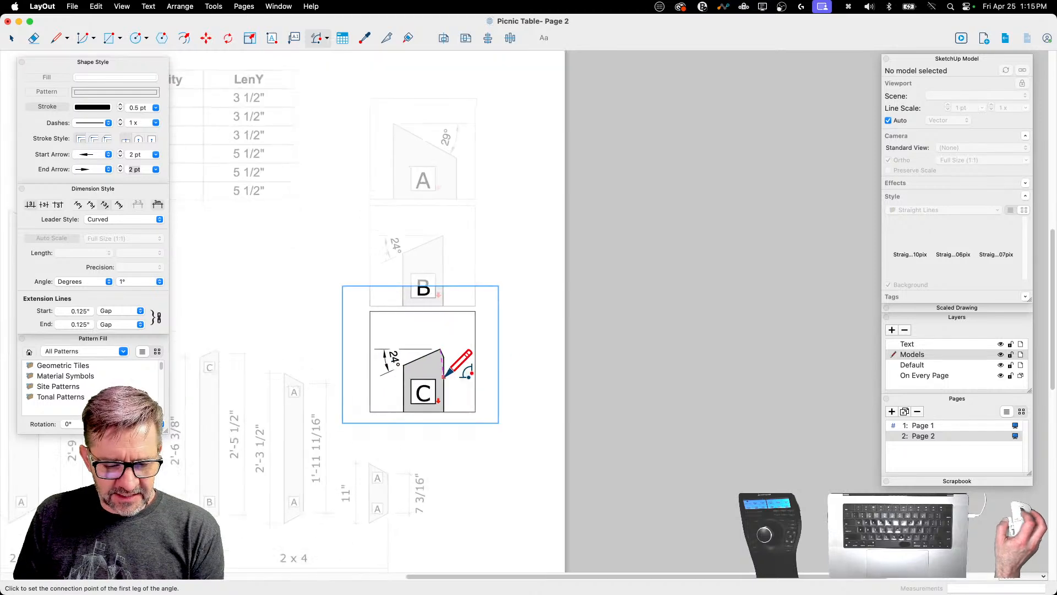
{"action": "left_click", "coordinate": [438, 334]}
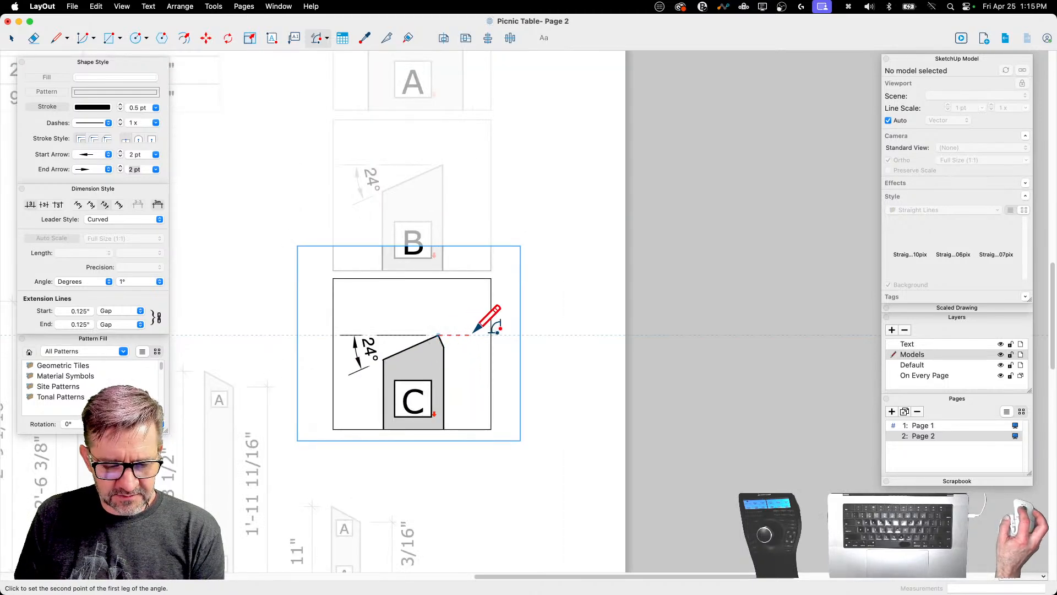
{"action": "left_click", "coordinate": [472, 333]}
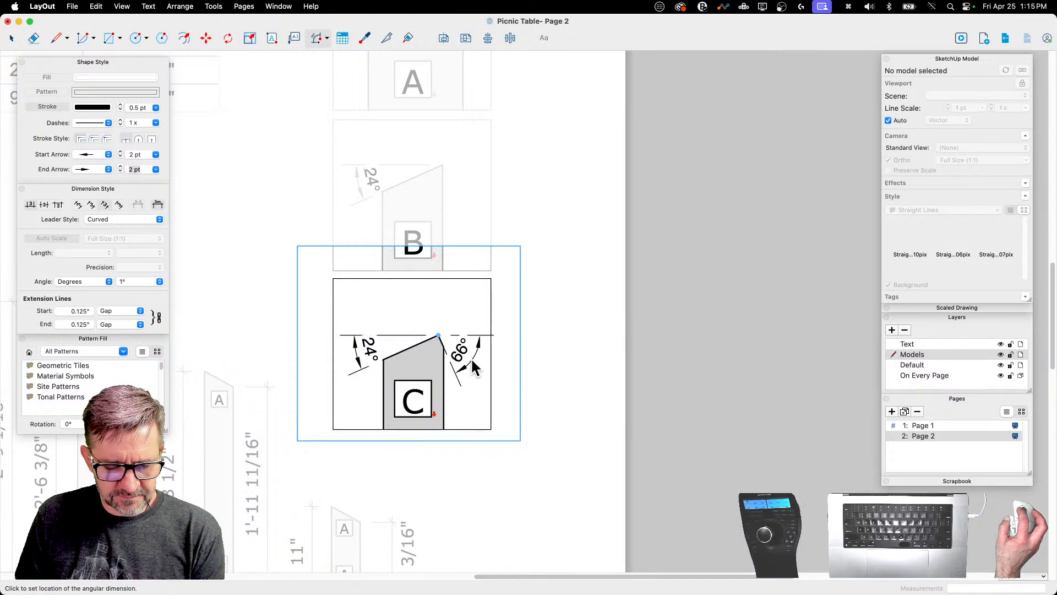
{"action": "left_click", "coordinate": [472, 361]}
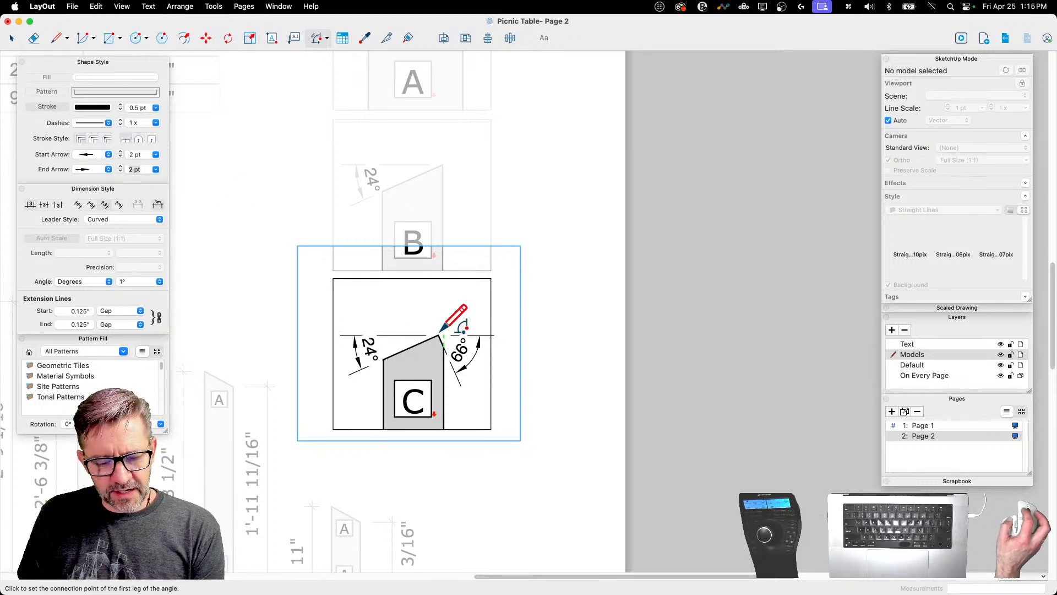
Step: Add a horizontal linear dimension above the board in detail C, spanning the long sloped edge up to the peak
{"action": "left_click", "coordinate": [55, 38]}
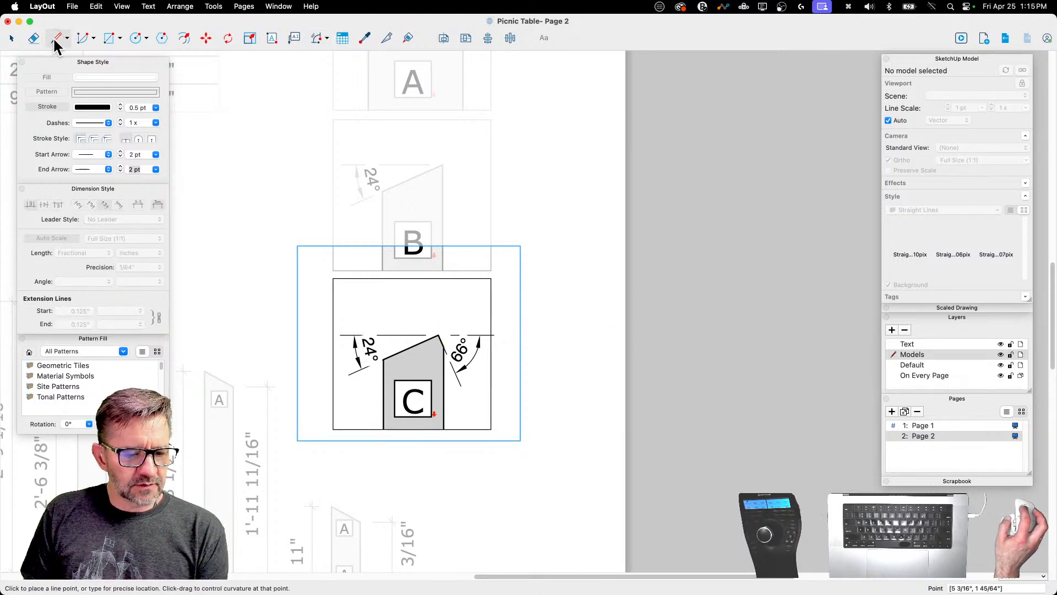
{"action": "left_click", "coordinate": [316, 37]}
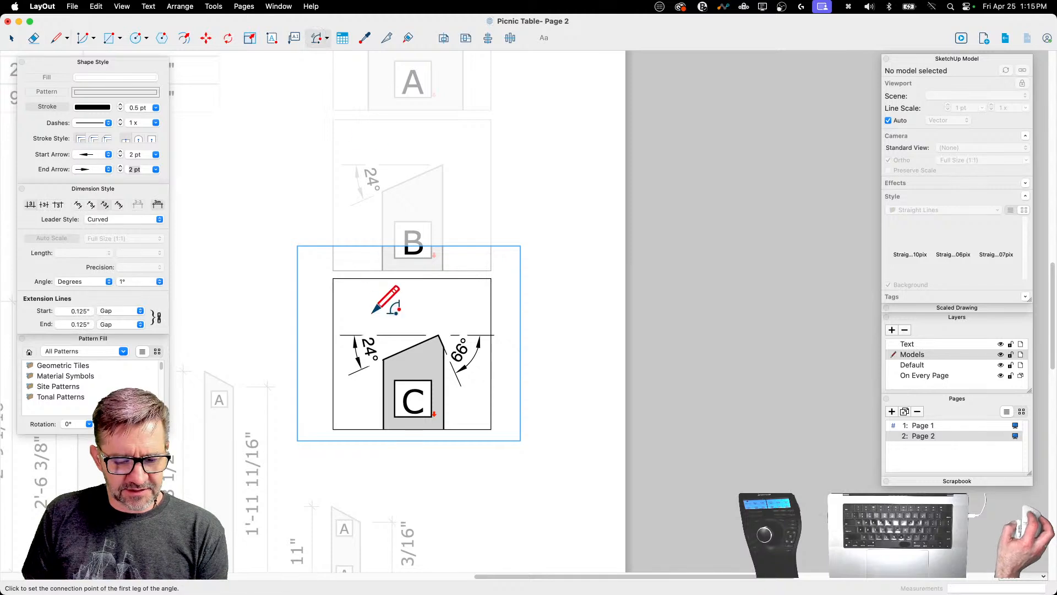
{"action": "left_click", "coordinate": [319, 37]}
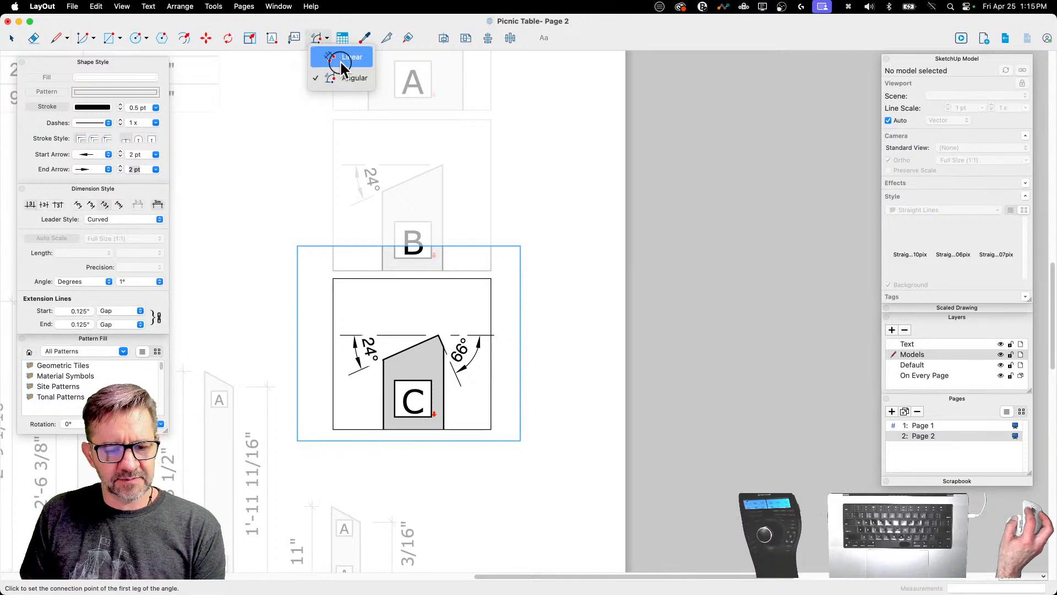
{"action": "left_click", "coordinate": [339, 59]}
{"action": "left_click", "coordinate": [383, 359]}
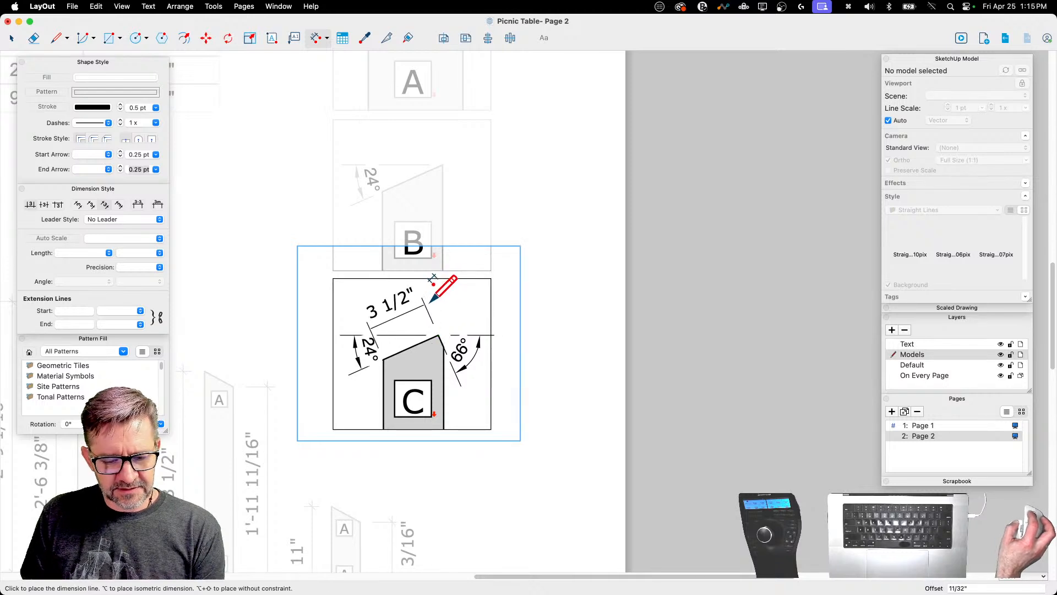
{"action": "left_click", "coordinate": [457, 289]}
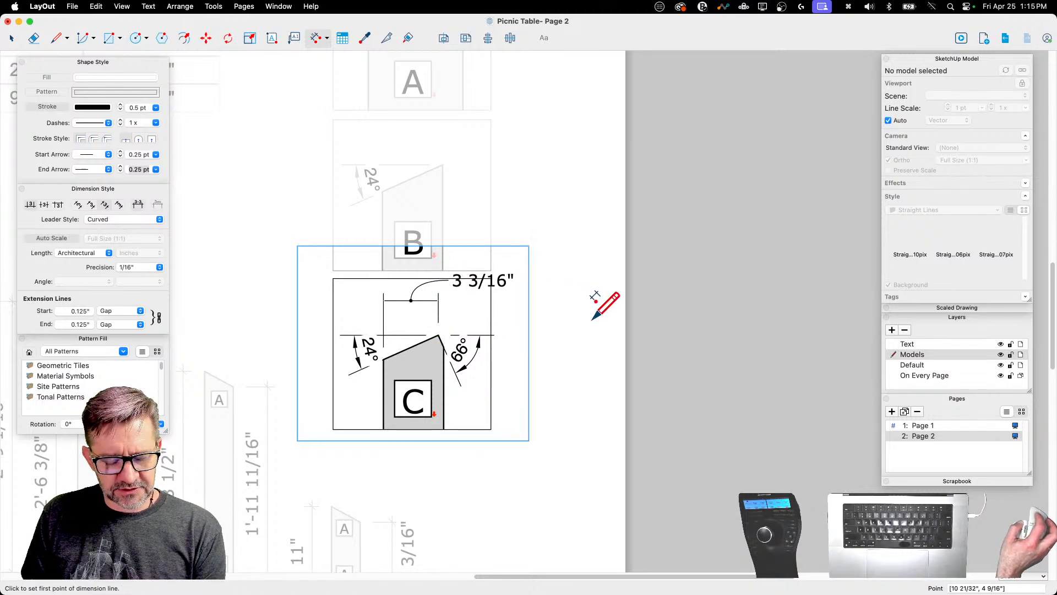
{"action": "left_click", "coordinate": [12, 39]}
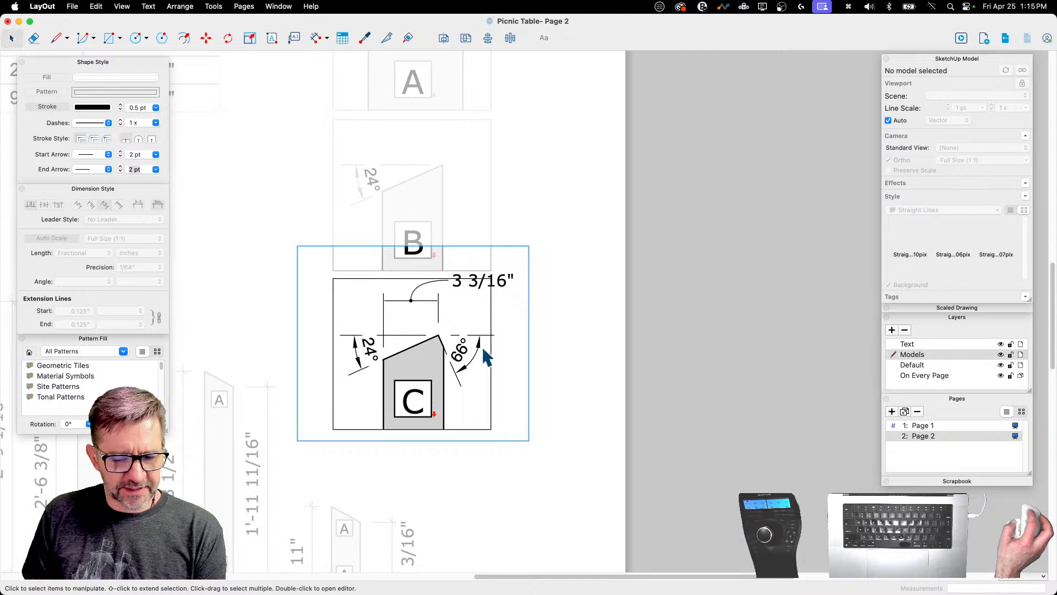
Step: Move the text of detail C's linear dimension so it sits centred directly above its dimension line
{"action": "left_click", "coordinate": [482, 293]}
{"action": "double_click", "coordinate": [479, 290]}
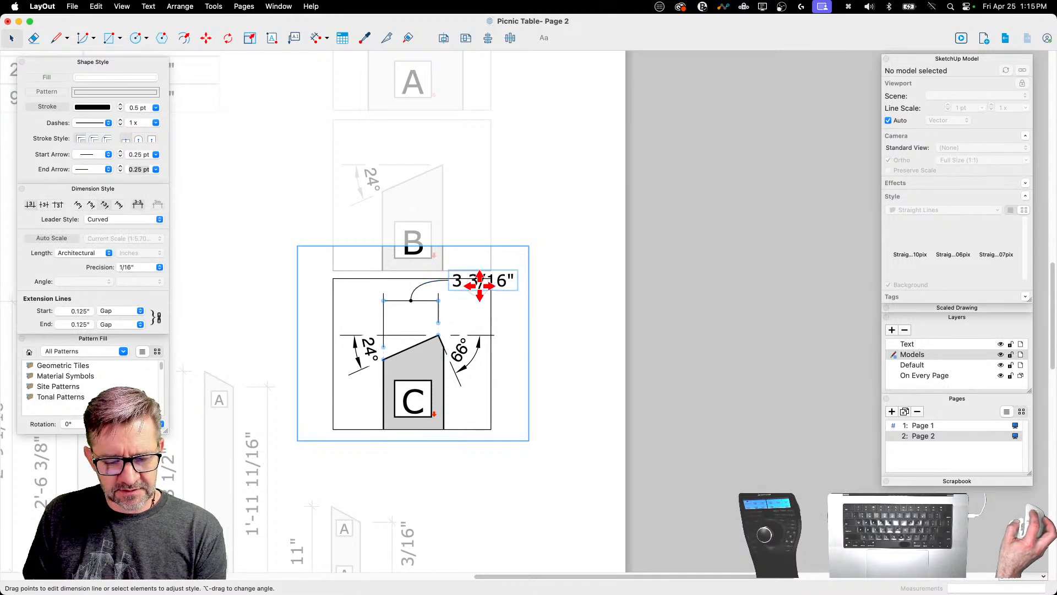
{"action": "left_click_drag", "start_coordinate": [480, 284], "coordinate": [414, 292]}
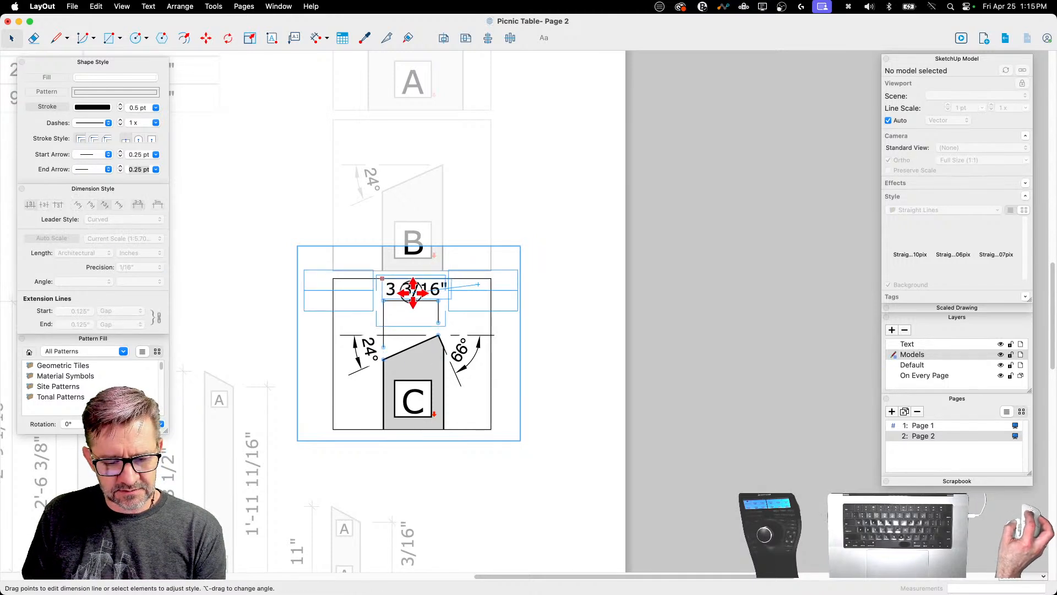
{"action": "left_click", "coordinate": [616, 323]}
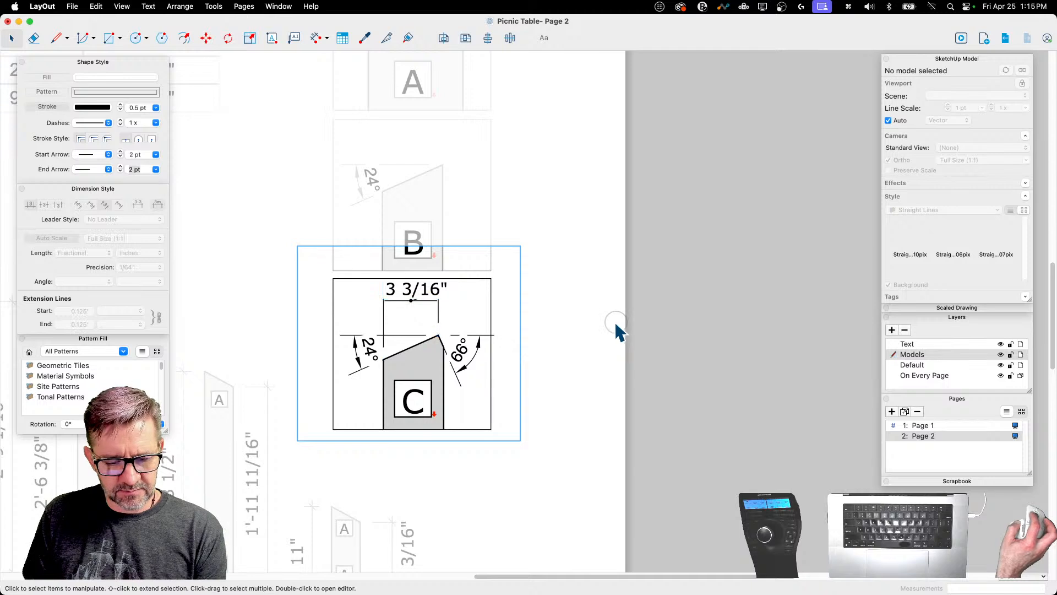
Step: Set the leader style of detail C's linear dimension to No Leader
{"action": "left_click", "coordinate": [410, 306]}
{"action": "left_click", "coordinate": [88, 220]}
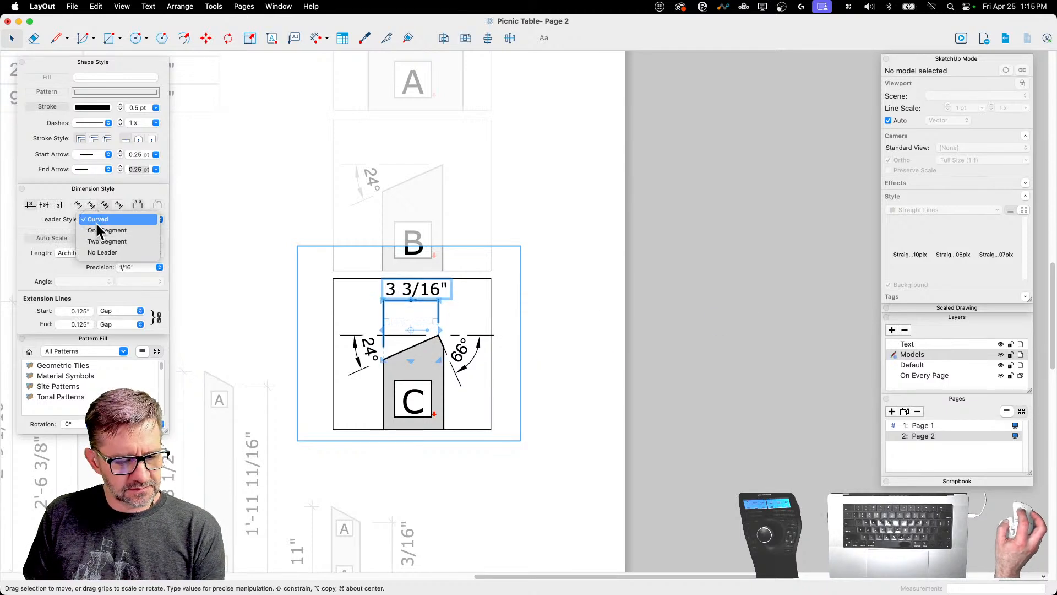
{"action": "left_click", "coordinate": [108, 252]}
{"action": "left_click", "coordinate": [603, 330]}
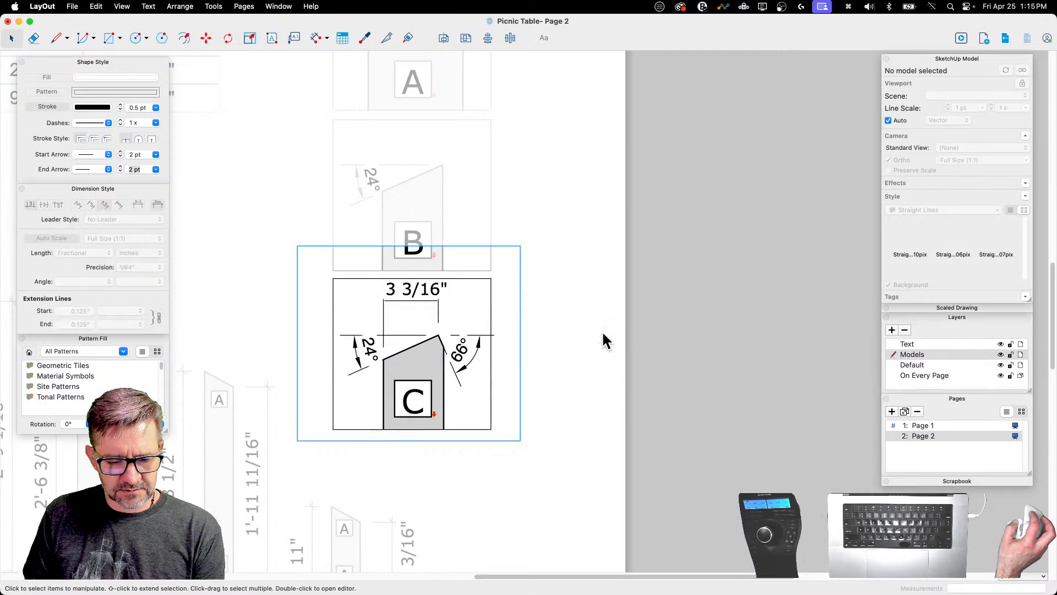
Step: Lower detail C's linear dimension line closer to the board and reposition its text above the line, just inside the frame
{"action": "left_click", "coordinate": [418, 303]}
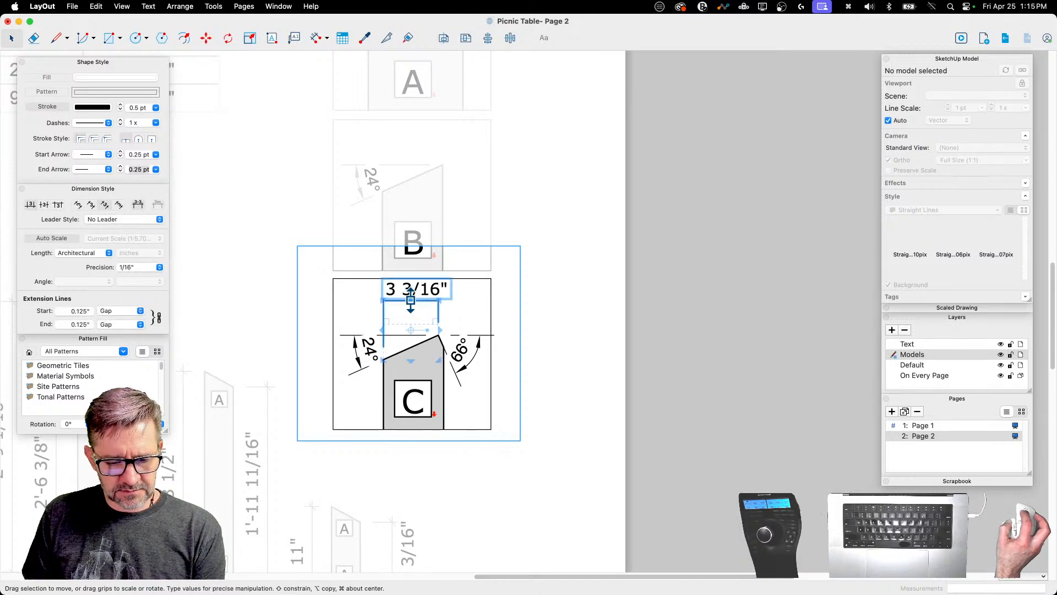
{"action": "left_click_drag", "start_coordinate": [410, 298], "coordinate": [411, 315]}
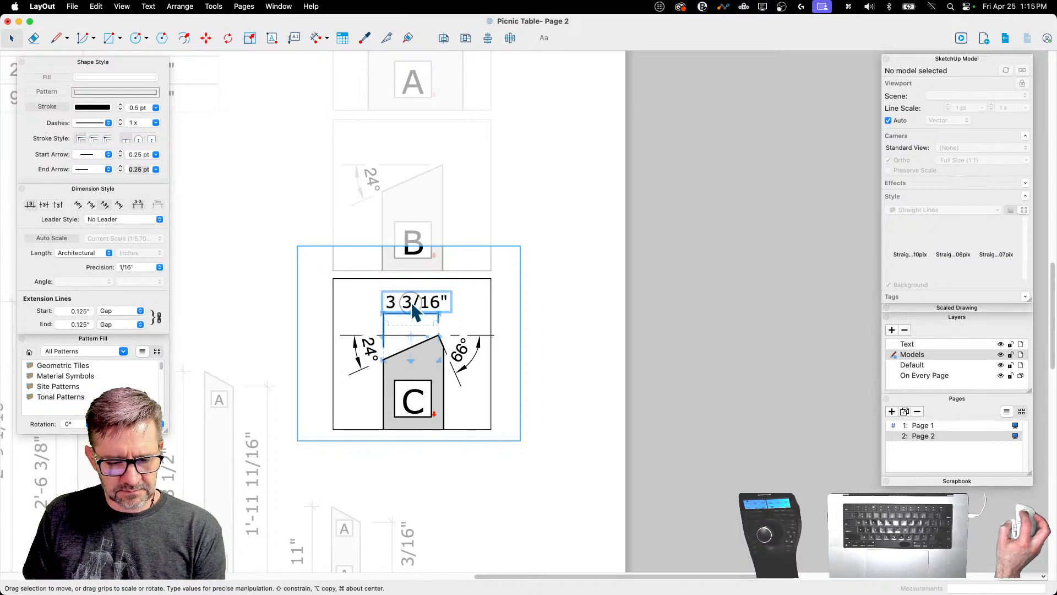
{"action": "double_click", "coordinate": [411, 297]}
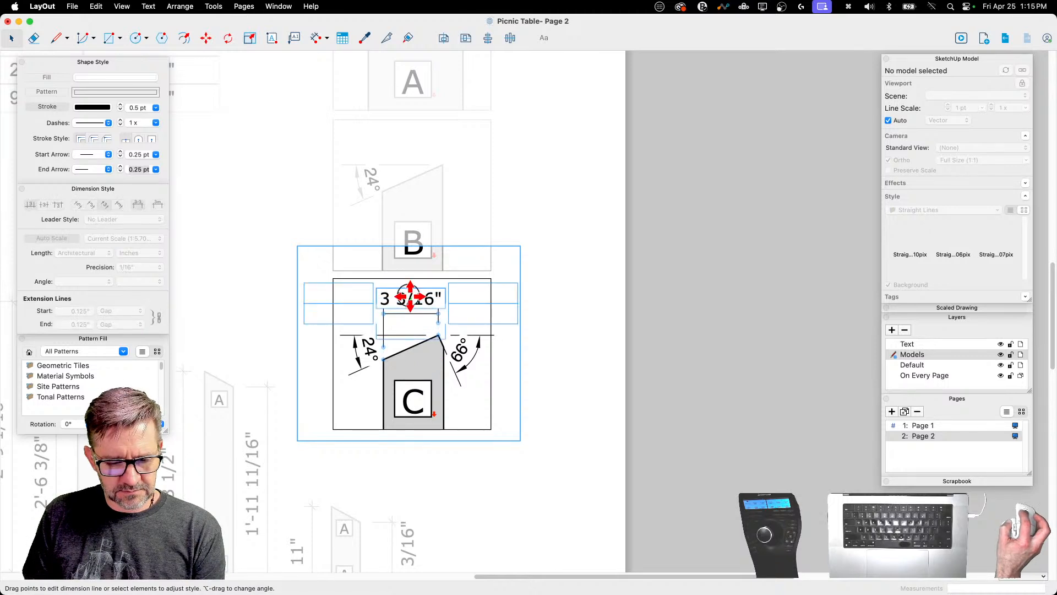
{"action": "left_click_drag", "start_coordinate": [410, 296], "coordinate": [412, 290]}
{"action": "left_click", "coordinate": [673, 344]}
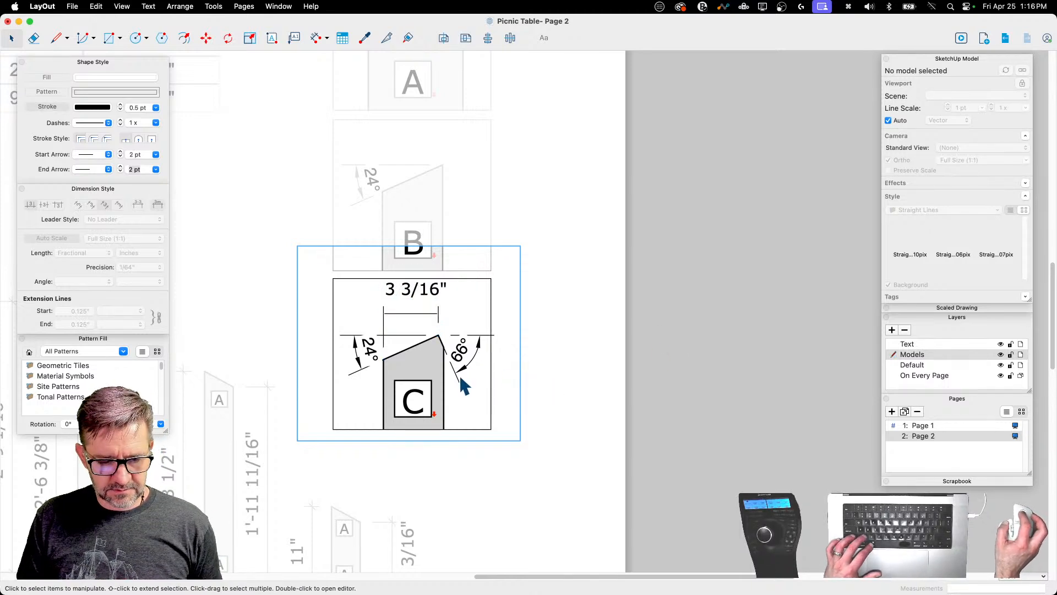
Step: Undo the last move of detail C's linear dimension text and redo it
{"action": "key", "text": "super+z"}
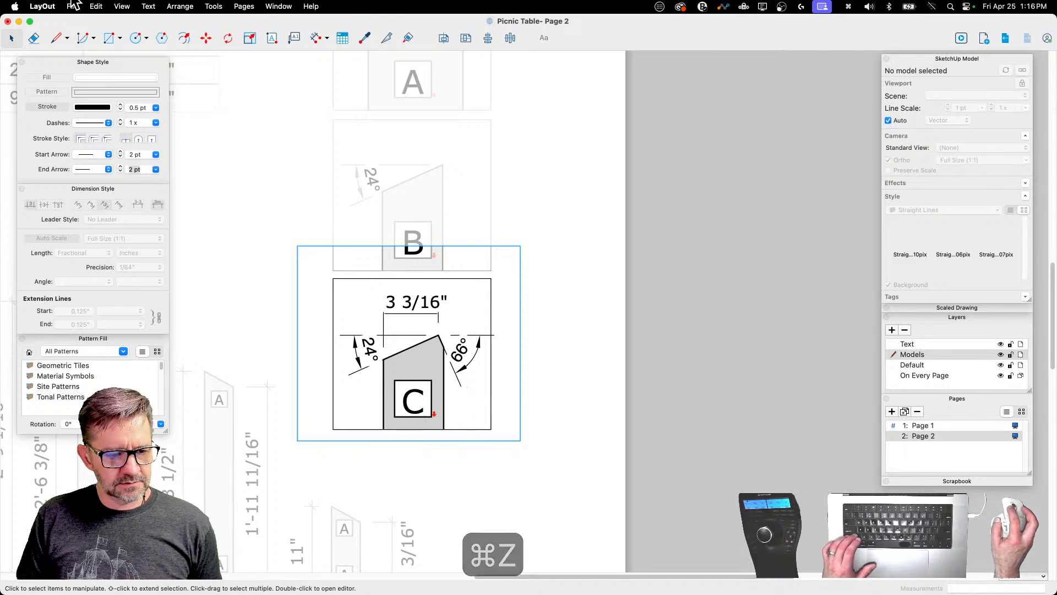
{"action": "left_click", "coordinate": [103, 7]}
{"action": "left_click", "coordinate": [104, 34]}
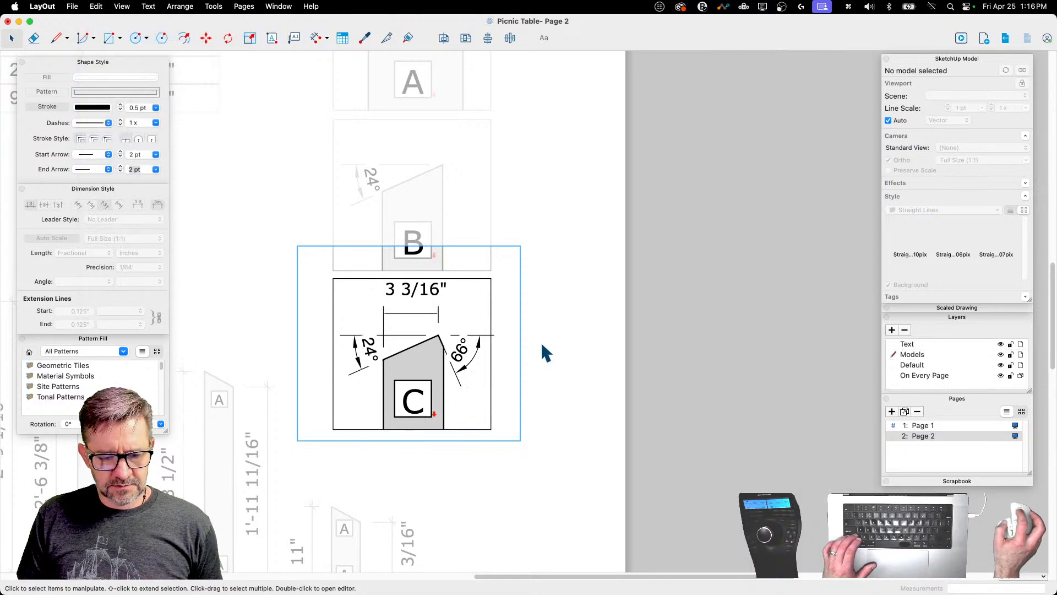
Step: Select detail C's dimensions, label and viewport together and nudge them left until the detail is centred in its frame
{"action": "left_click", "coordinate": [414, 303]}
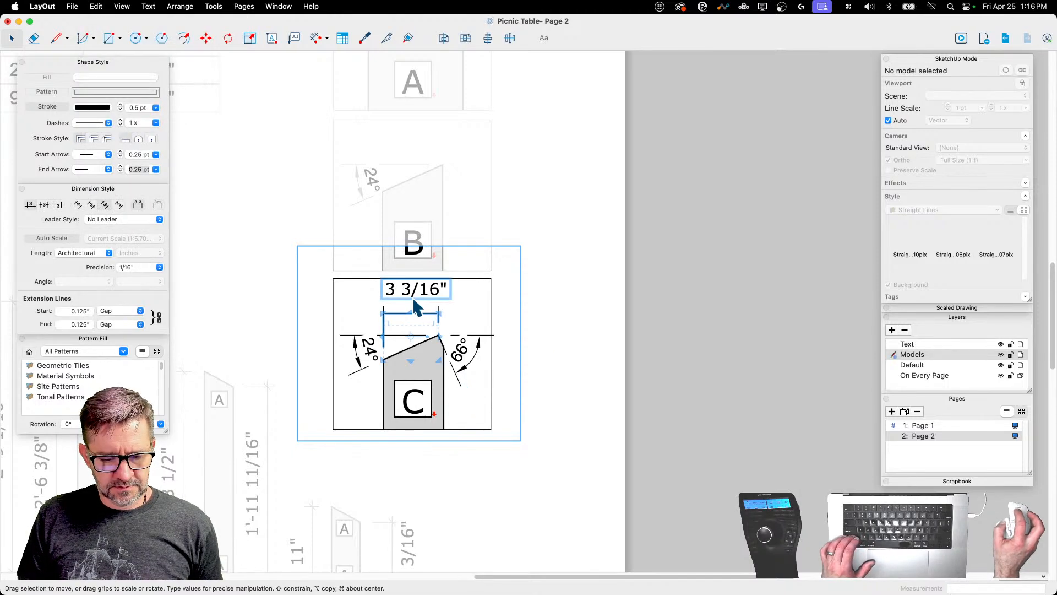
{"action": "left_click", "coordinate": [370, 348], "text": "shift"}
{"action": "left_click", "coordinate": [419, 394], "text": "shift"}
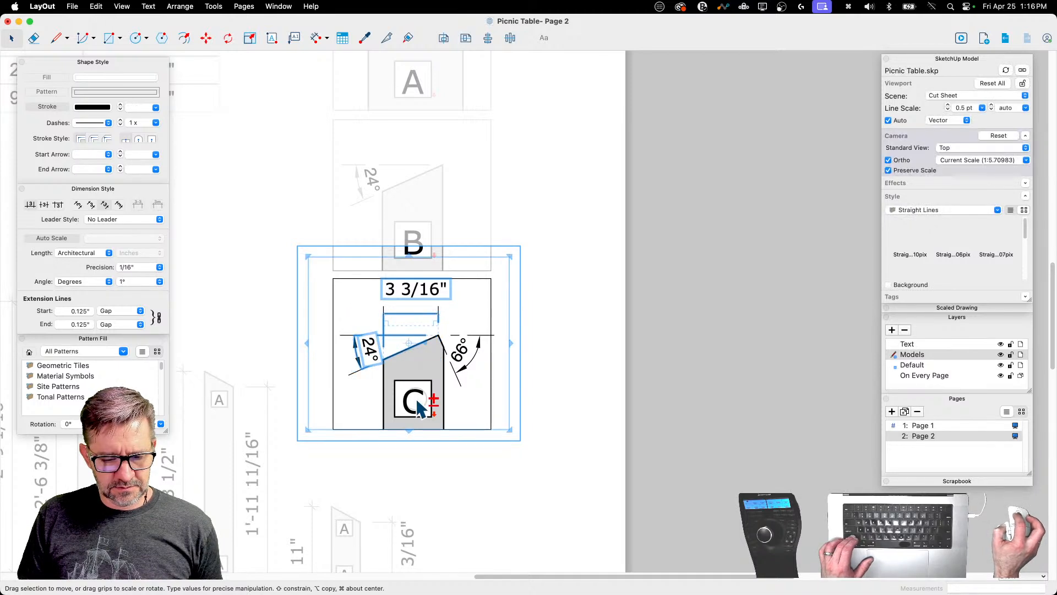
{"action": "left_click", "coordinate": [462, 352], "text": "shift"}
{"action": "key", "text": "Left"}
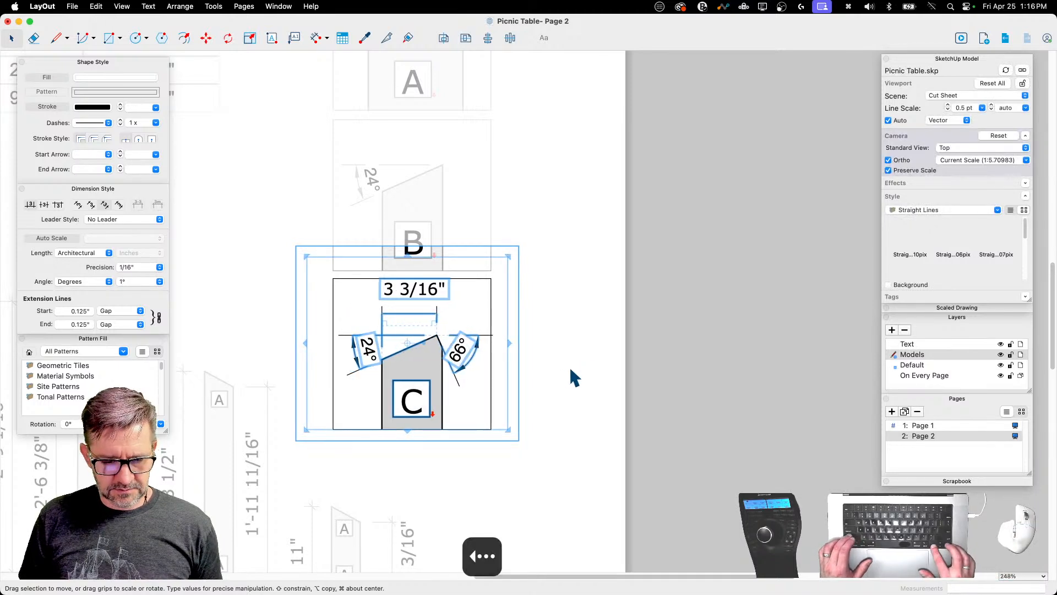
{"action": "key", "text": "Left"}
{"action": "key", "text": "Left"}
{"action": "key", "text": "Left"}
{"action": "key", "text": "Left"}
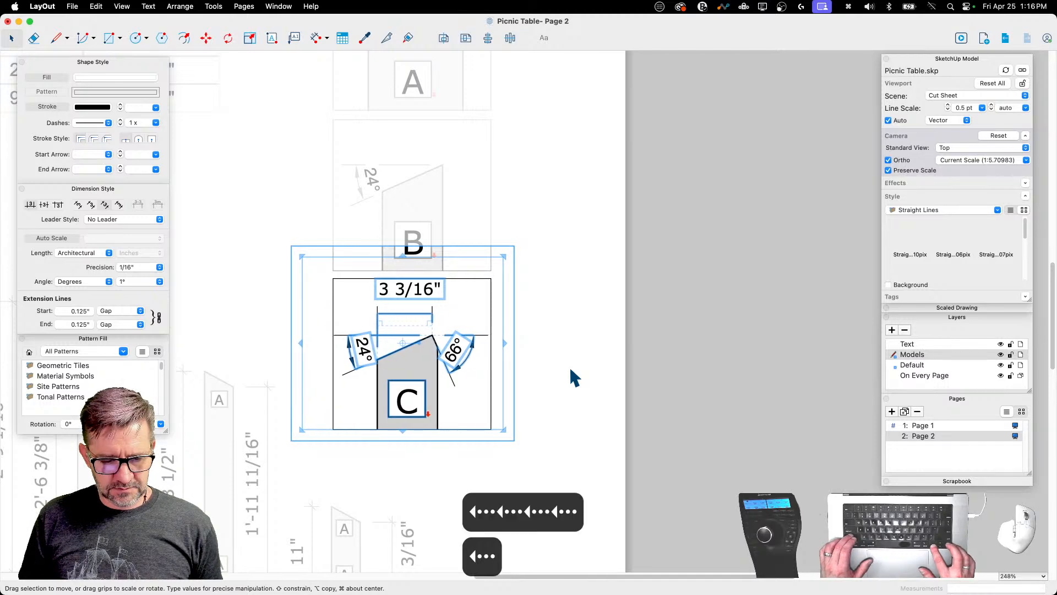
{"action": "key", "text": "Right"}
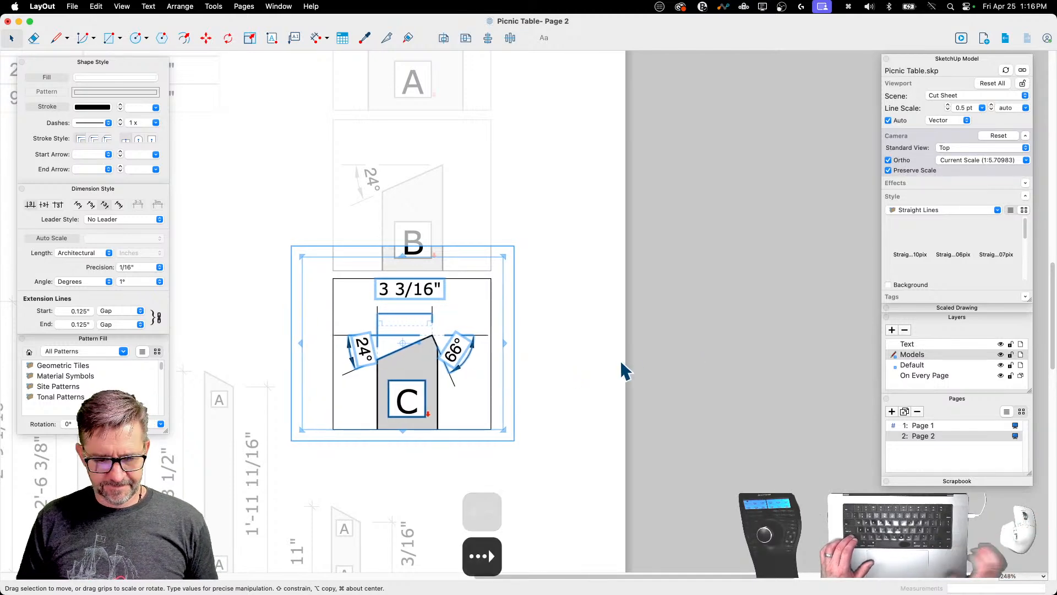
{"action": "left_click", "coordinate": [612, 357]}
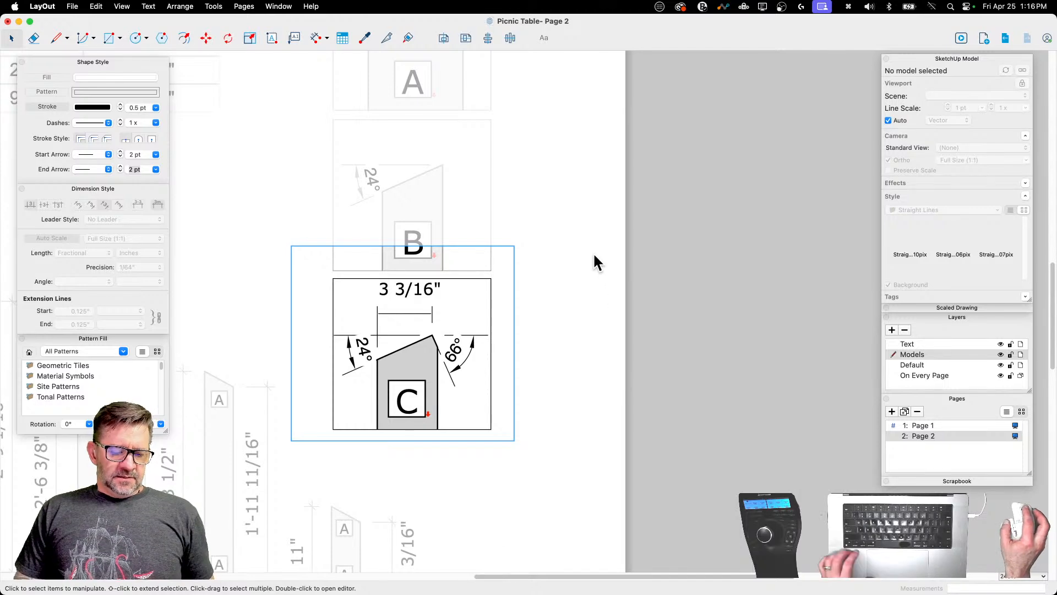
Step: Move the cut list table down and across, closer to the column of details A, B and C
{"action": "scroll", "coordinate": [594, 257], "scroll_direction": "down", "scroll_amount": 5}
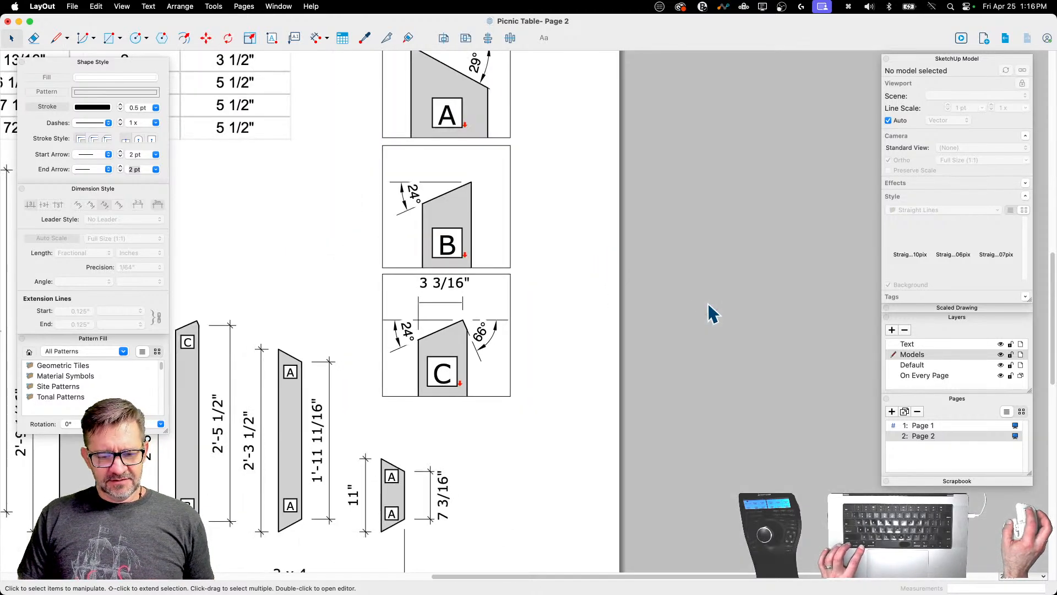
{"action": "scroll", "coordinate": [710, 312], "scroll_direction": "down", "scroll_amount": 3}
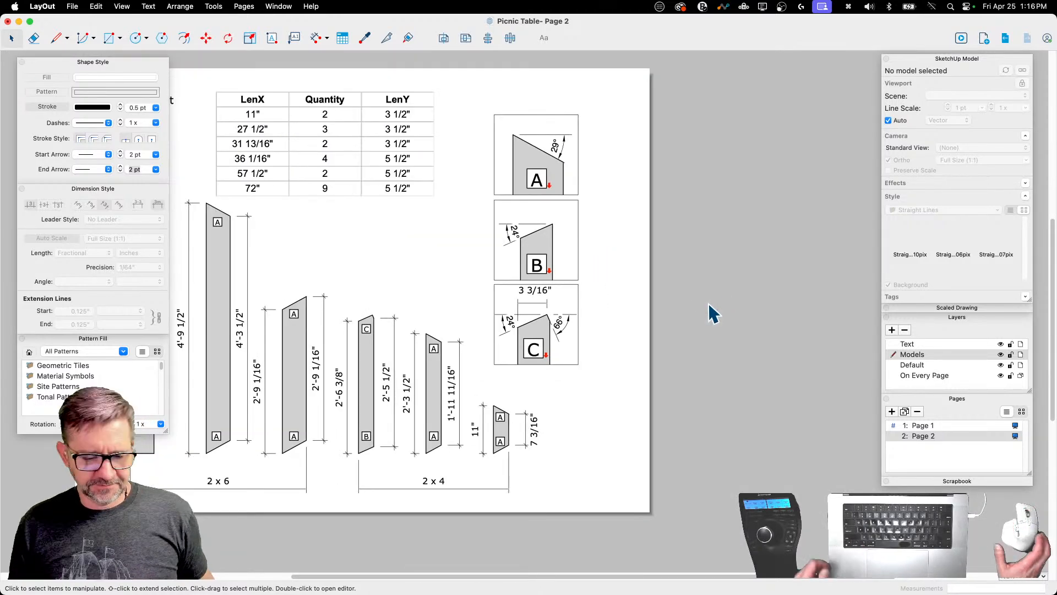
{"action": "left_click", "coordinate": [376, 134]}
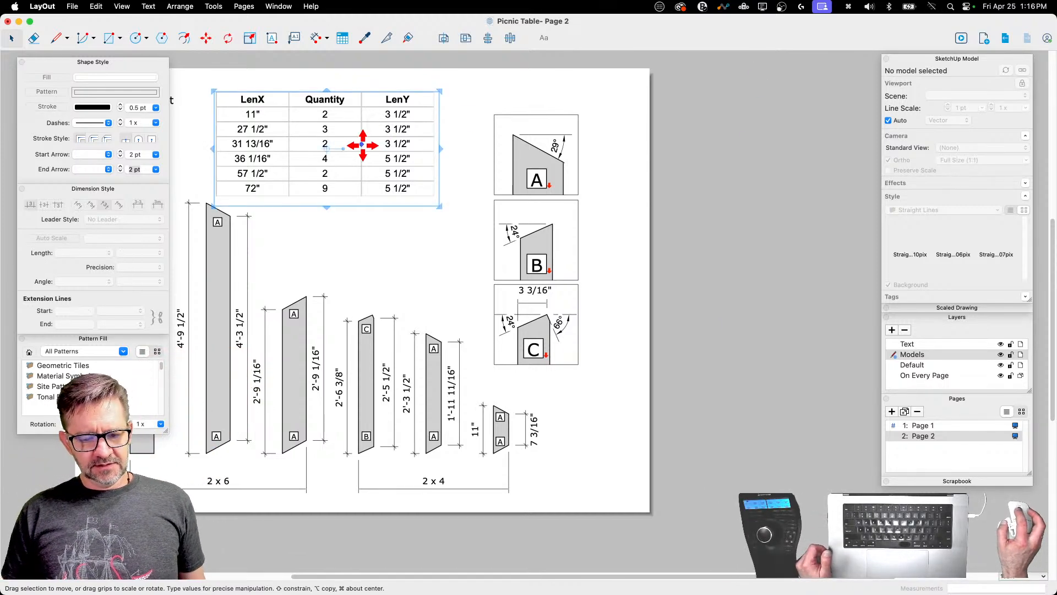
{"action": "left_click_drag", "start_coordinate": [361, 144], "coordinate": [408, 161]}
{"action": "left_click", "coordinate": [754, 220]}
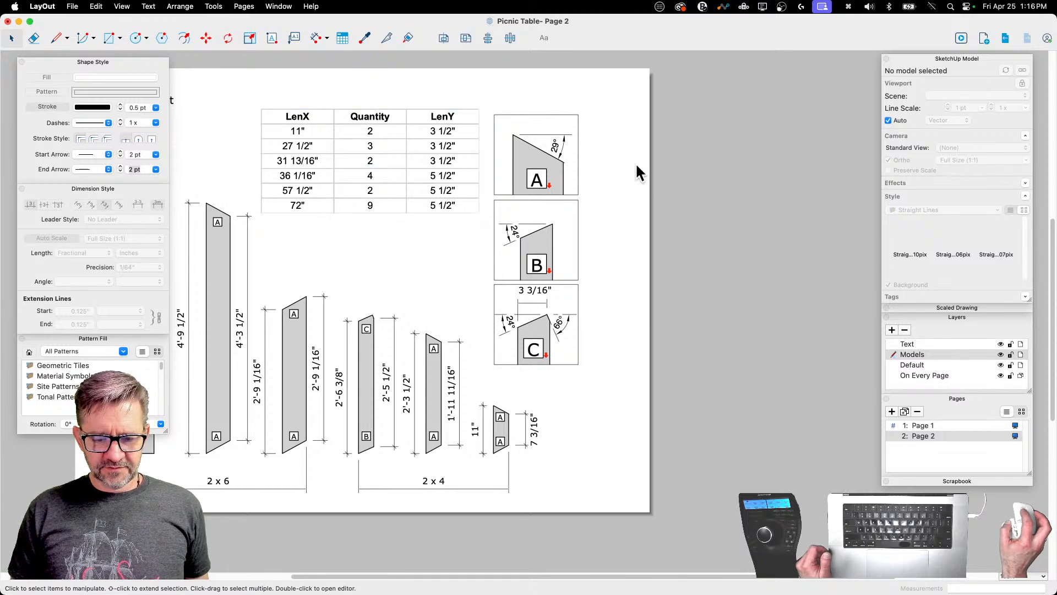
{"action": "left_click_drag", "start_coordinate": [628, 113], "coordinate": [532, 428]}
{"action": "left_click_drag", "start_coordinate": [496, 366], "coordinate": [509, 360]}
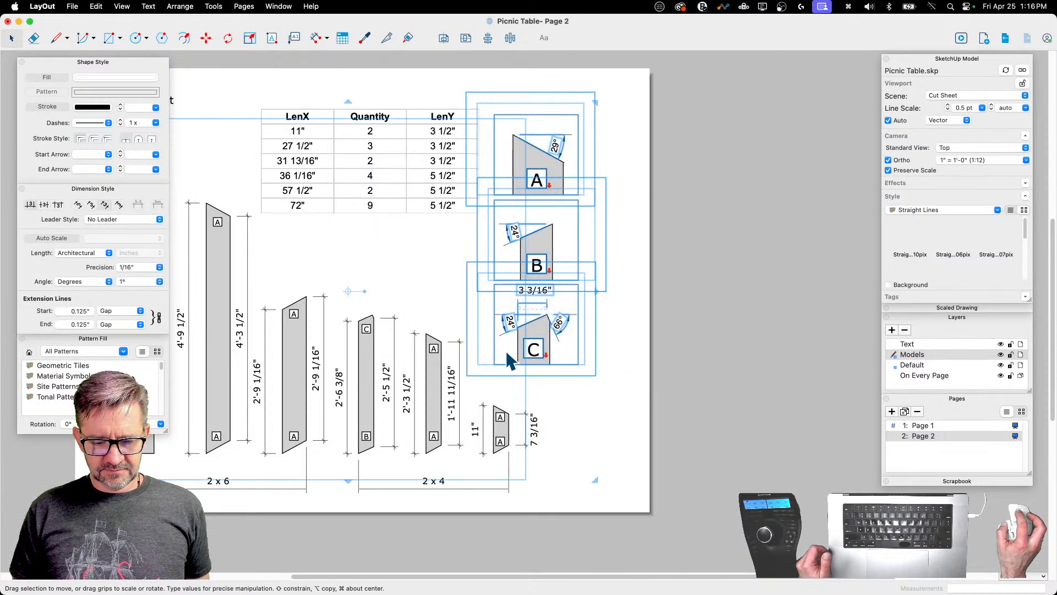
{"action": "left_click", "coordinate": [647, 148]}
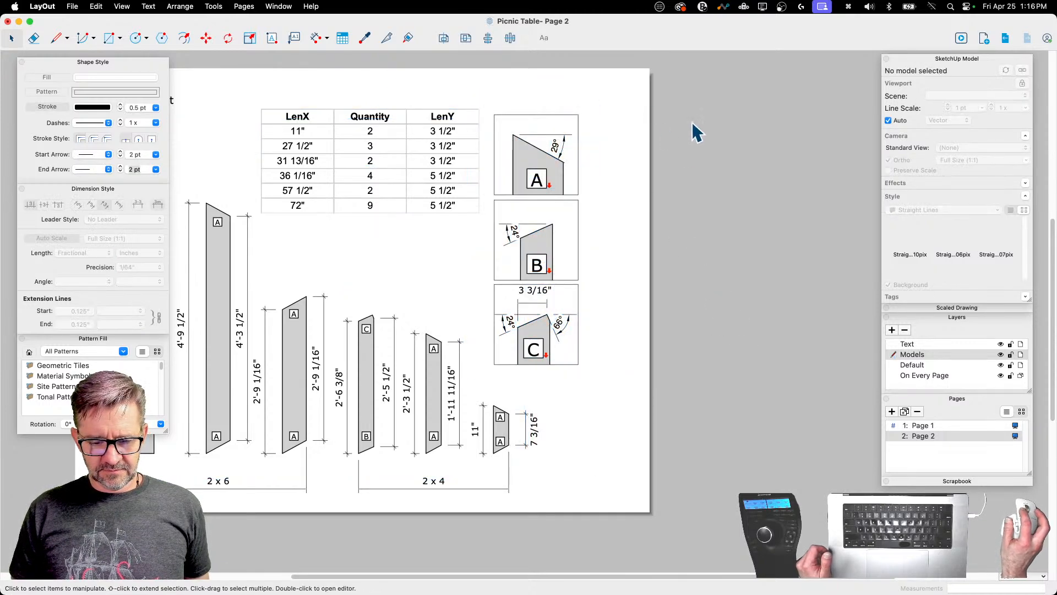
Step: Shift details A, B and C together toward the page's right edge and move the cut list table down beside them
{"action": "left_click_drag", "start_coordinate": [692, 124], "coordinate": [581, 337]}
{"action": "left_click", "coordinate": [722, 349]}
{"action": "left_click_drag", "start_coordinate": [441, 189], "coordinate": [457, 208]}
{"action": "left_click", "coordinate": [698, 293]}
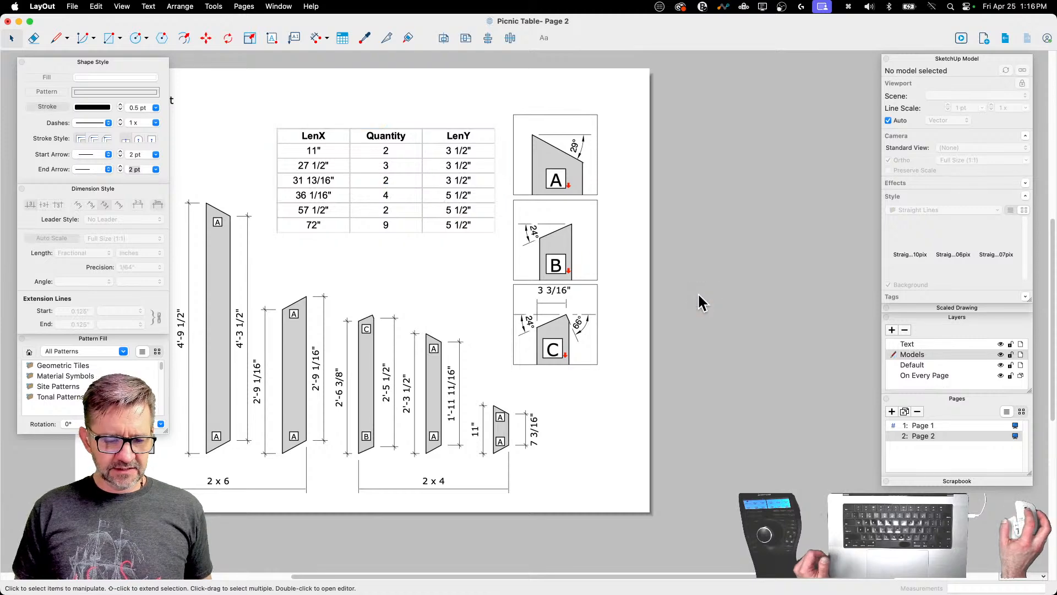
Step: Add the text label "Plank" on the lower part of the 6'-0" board
{"action": "scroll", "coordinate": [705, 292], "scroll_direction": "down", "scroll_amount": 3}
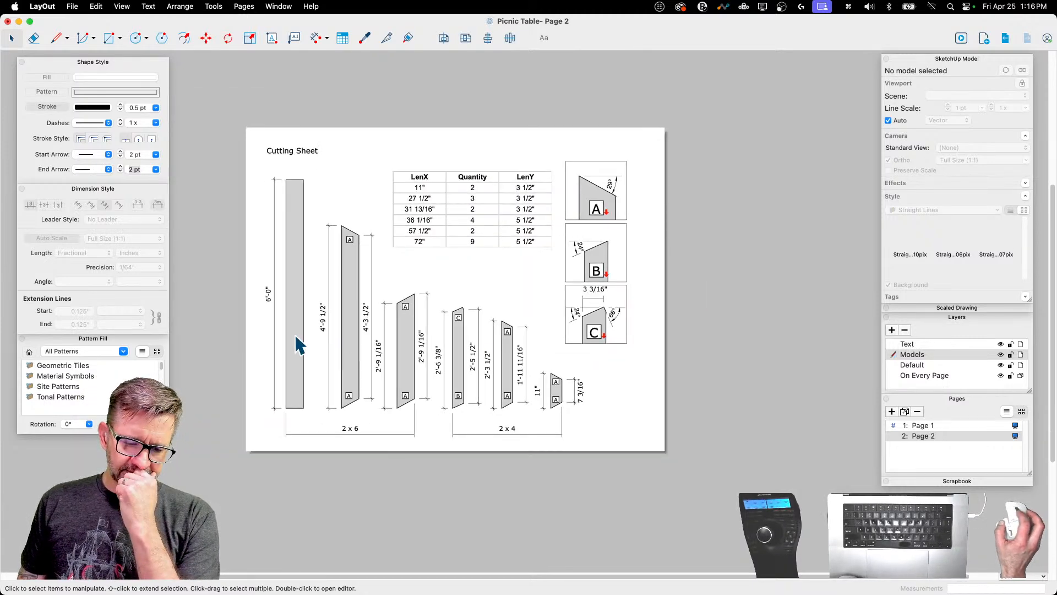
{"action": "scroll", "coordinate": [297, 345], "scroll_direction": "up", "scroll_amount": 1}
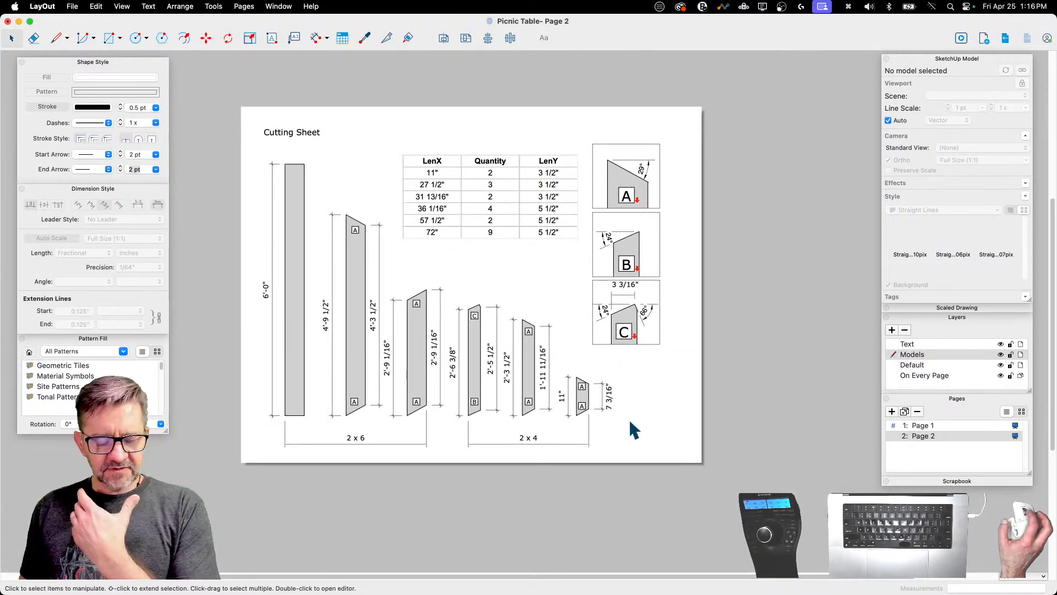
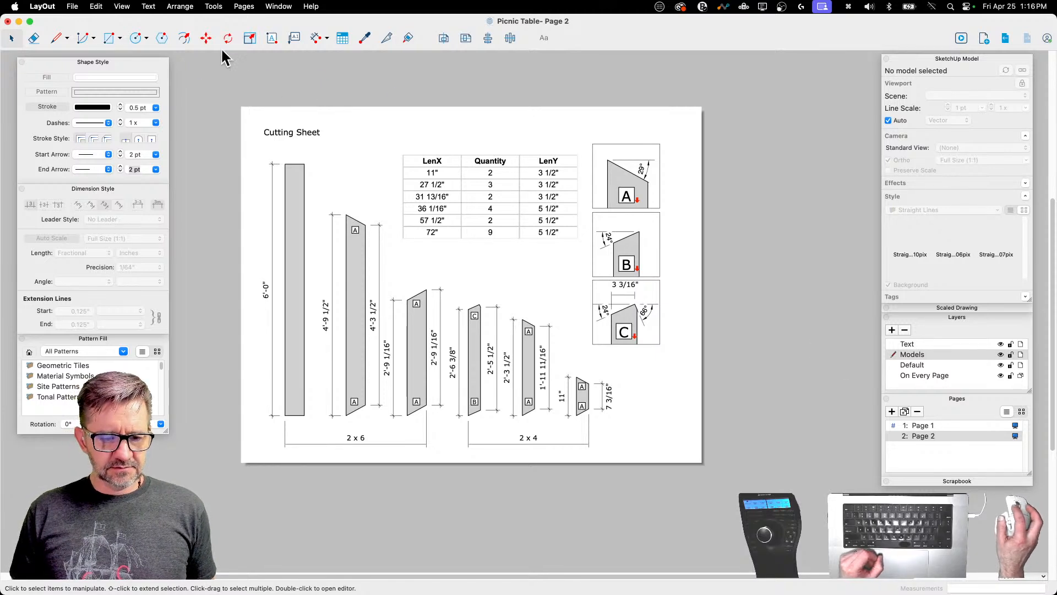
{"action": "left_click", "coordinate": [272, 38]}
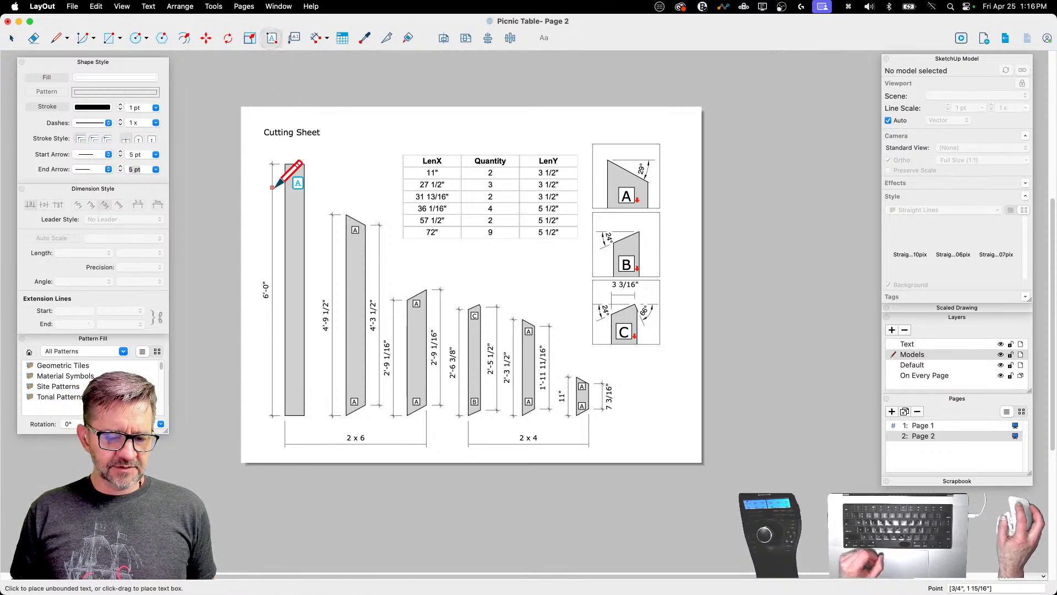
{"action": "left_click", "coordinate": [293, 334]}
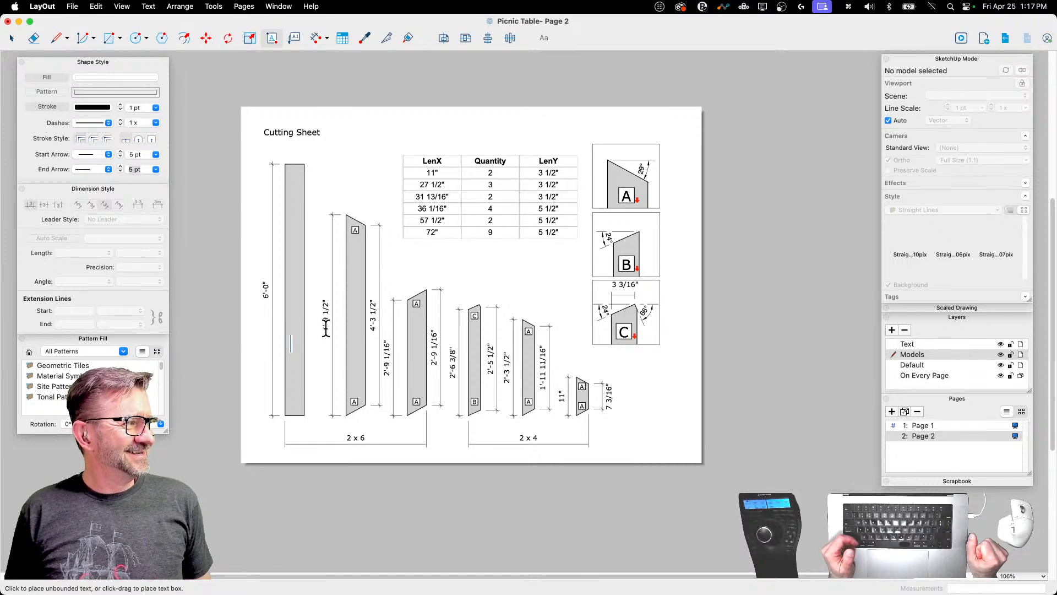
{"action": "type", "text": "Plank"}
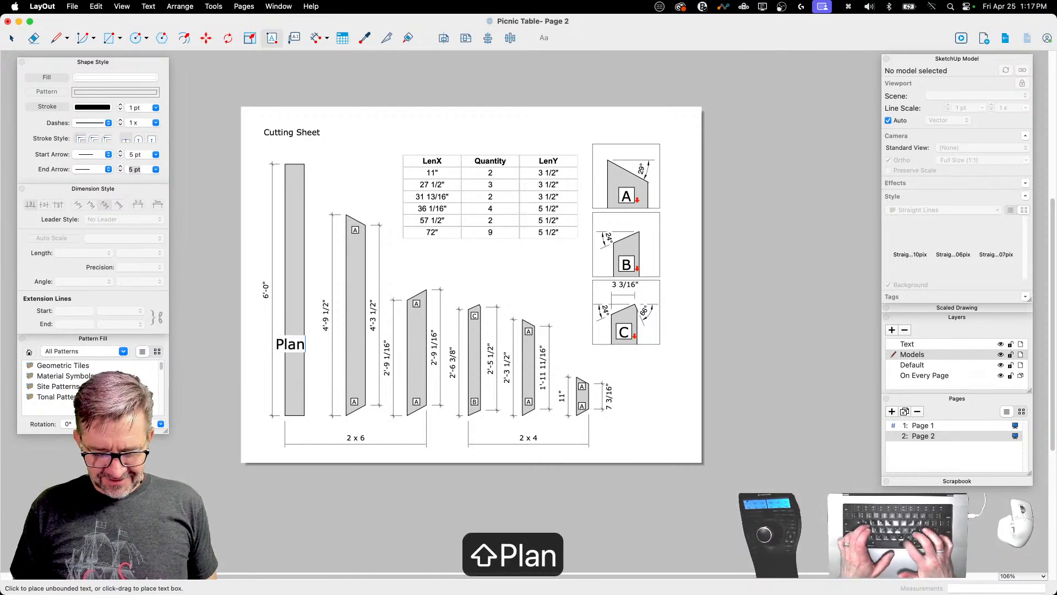
{"action": "left_click", "coordinate": [12, 38]}
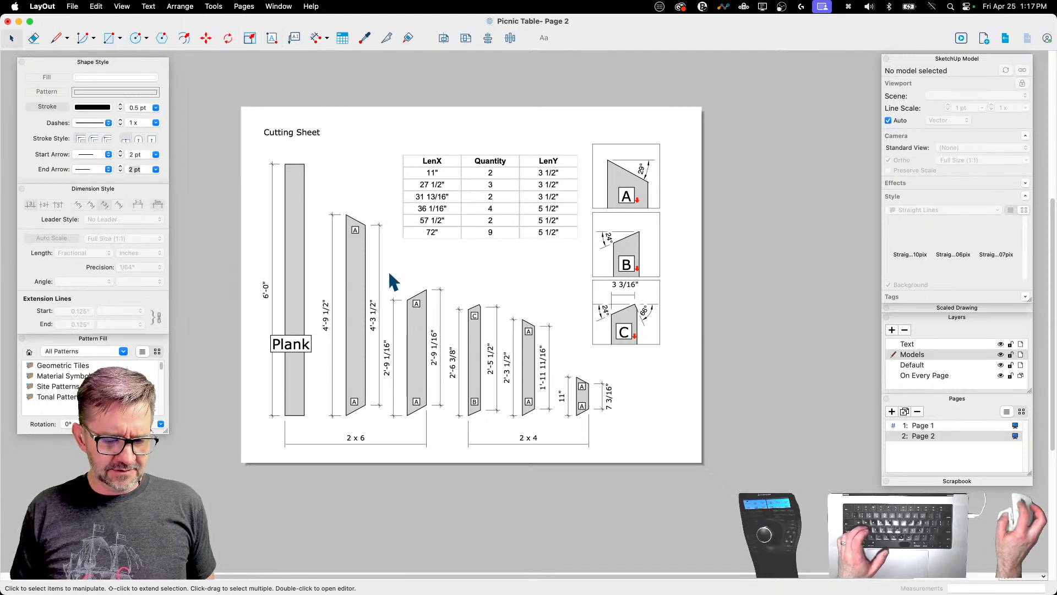
Step: Reduce the Plank label's text size and rotate the label 90° so it reads along the board
{"action": "left_click", "coordinate": [304, 352]}
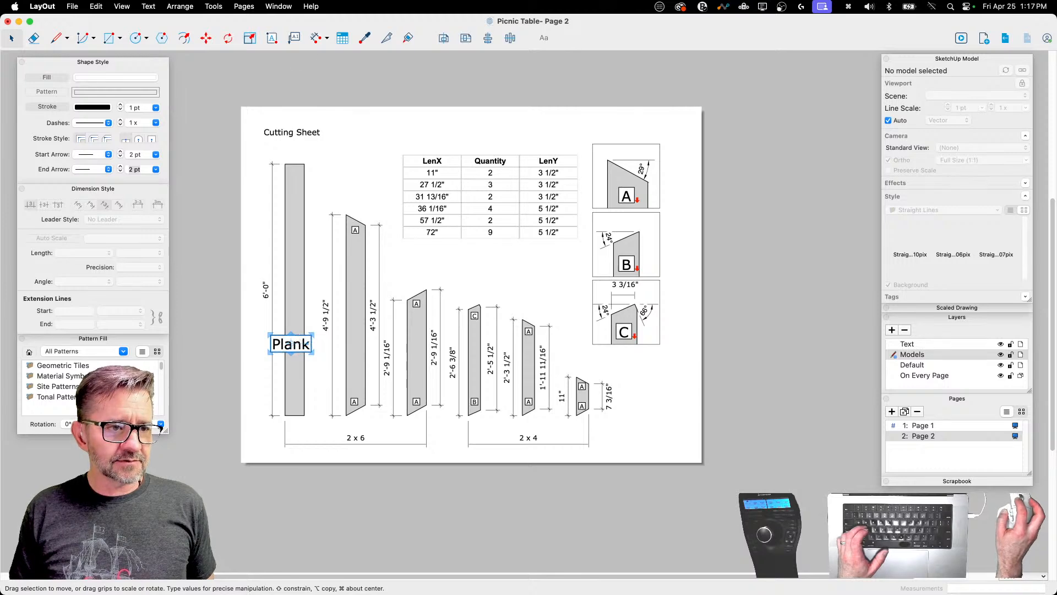
{"action": "key", "text": "super+minus"}
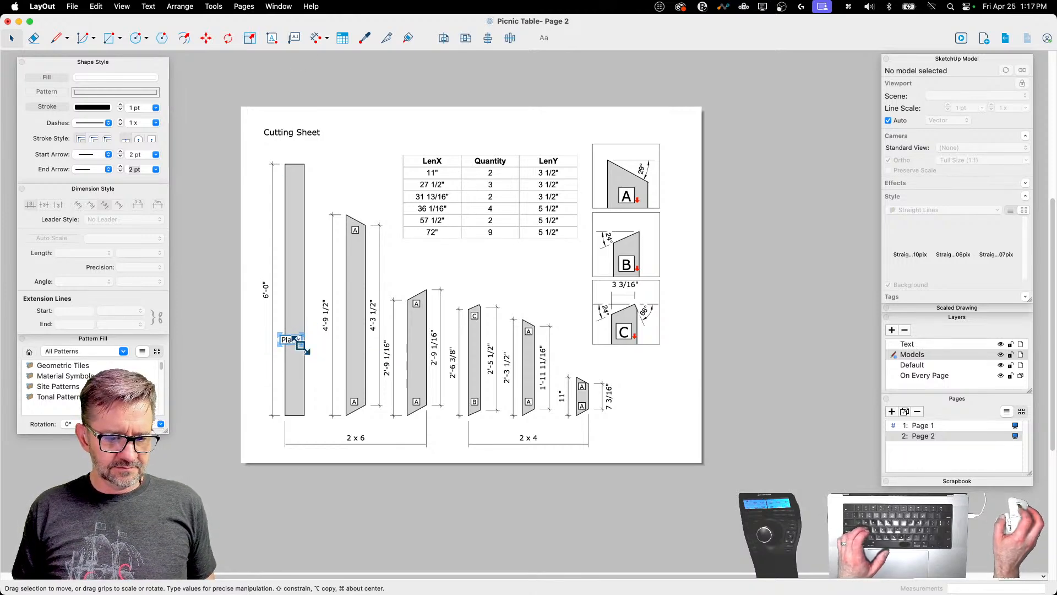
{"action": "scroll", "coordinate": [301, 346], "scroll_direction": "up", "scroll_amount": 5}
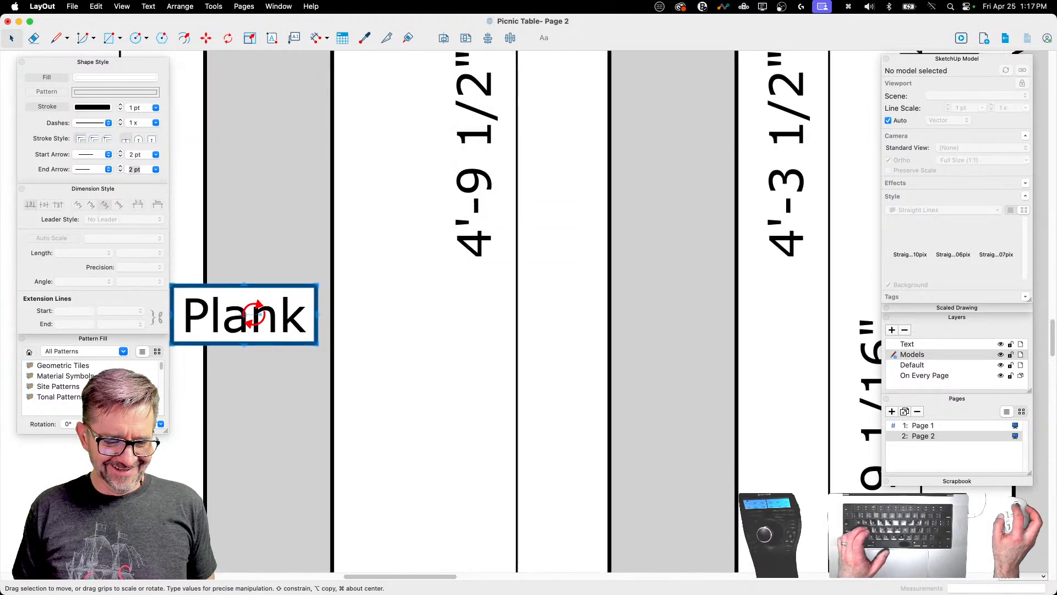
{"action": "left_click_drag", "start_coordinate": [265, 302], "coordinate": [247, 232]}
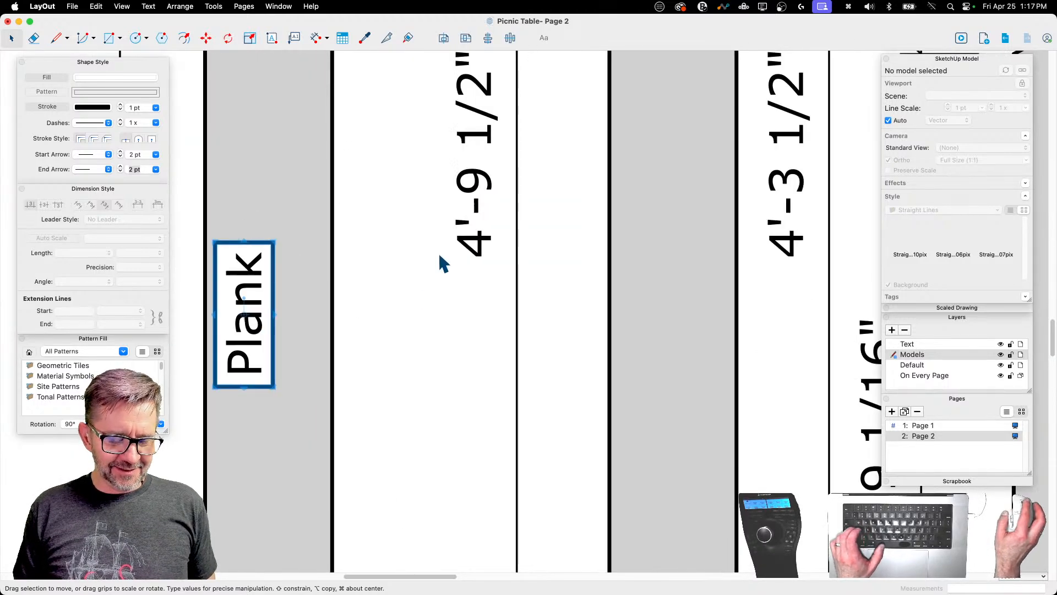
Step: Nudge the Plank label down along the 6'-0" board and fine-tune its sideways position to centre it
{"action": "scroll", "coordinate": [398, 243], "scroll_direction": "down", "scroll_amount": 8}
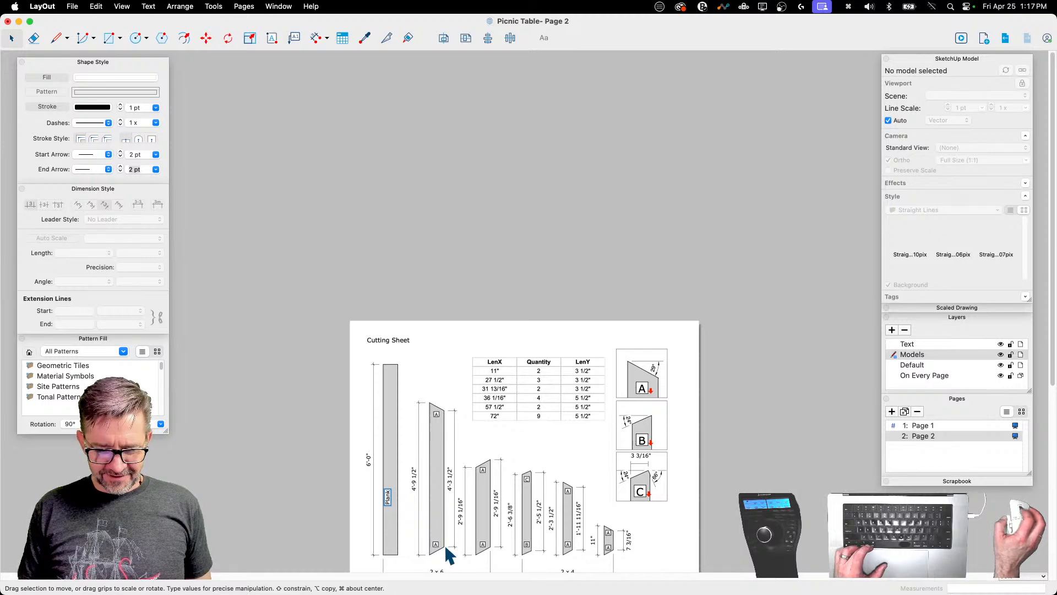
{"action": "scroll", "coordinate": [445, 543], "scroll_direction": "up", "scroll_amount": 3}
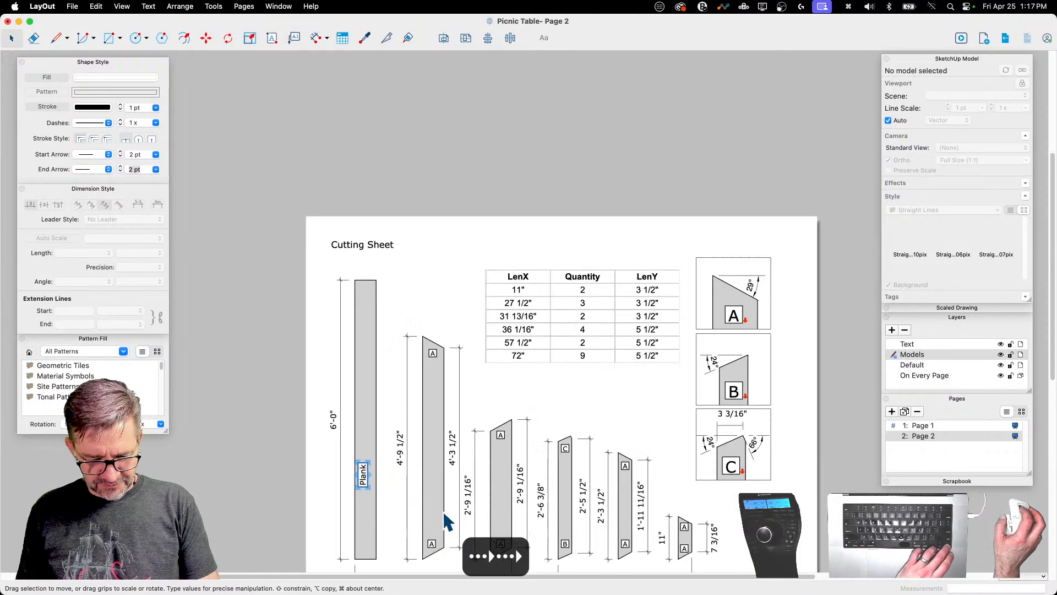
{"action": "key", "text": "Down"}
{"action": "key", "text": "Down"}
{"action": "key", "text": "Down"}
{"action": "key", "text": "Down"}
{"action": "key", "text": "Down"}
{"action": "key", "text": "Down"}
{"action": "key", "text": "Down"}
{"action": "key", "text": "Down"}
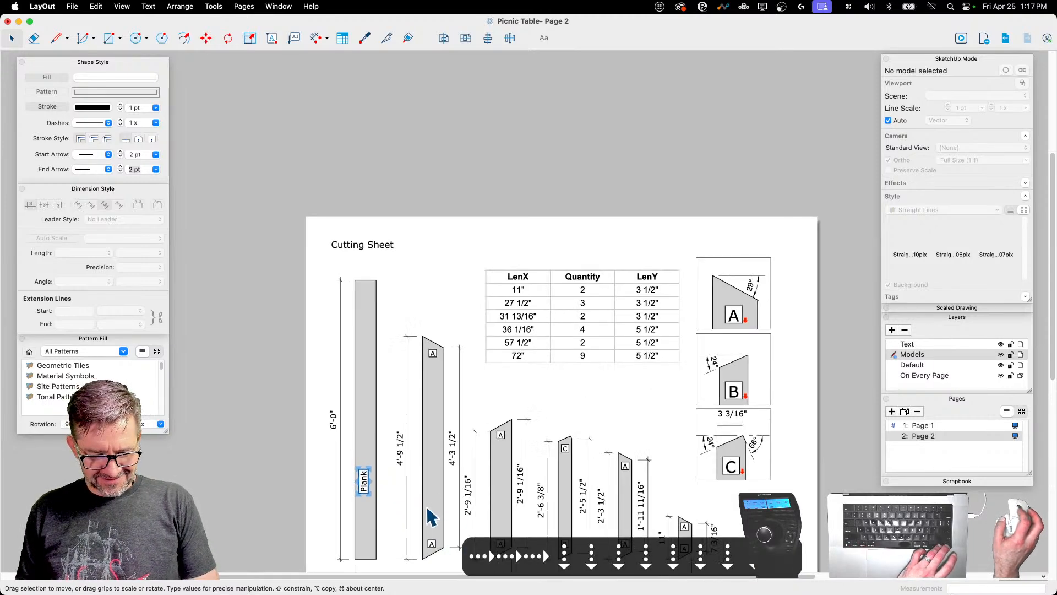
{"action": "key", "text": "Down"}
{"action": "key", "text": "Down"}
{"action": "key", "text": "Down"}
{"action": "key", "text": "Down"}
{"action": "key", "text": "Down"}
{"action": "key", "text": "Down"}
{"action": "key", "text": "Down"}
{"action": "key", "text": "Down"}
{"action": "key", "text": "Down"}
{"action": "key", "text": "Down"}
{"action": "key", "text": "Down"}
{"action": "key", "text": "Down"}
{"action": "key", "text": "Down"}
{"action": "key", "text": "Down"}
{"action": "key", "text": "Down"}
{"action": "key", "text": "Down"}
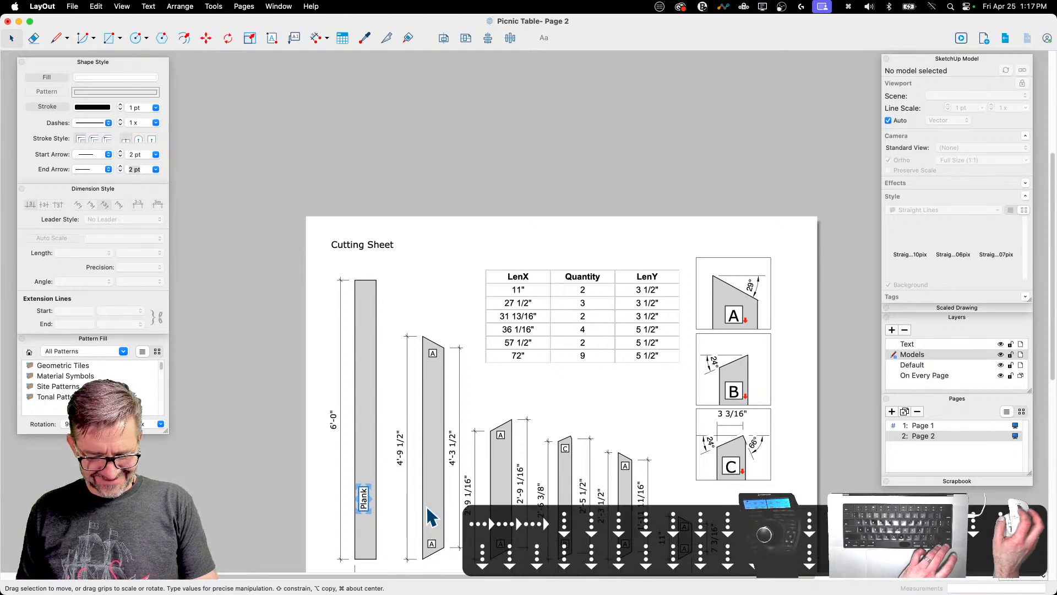
{"action": "key", "text": "Down"}
{"action": "key", "text": "Down"}
{"action": "key", "text": "Down"}
{"action": "key", "text": "Down"}
{"action": "key", "text": "Right"}
{"action": "key", "text": "Right"}
{"action": "key", "text": "Right"}
{"action": "key", "text": "Left"}
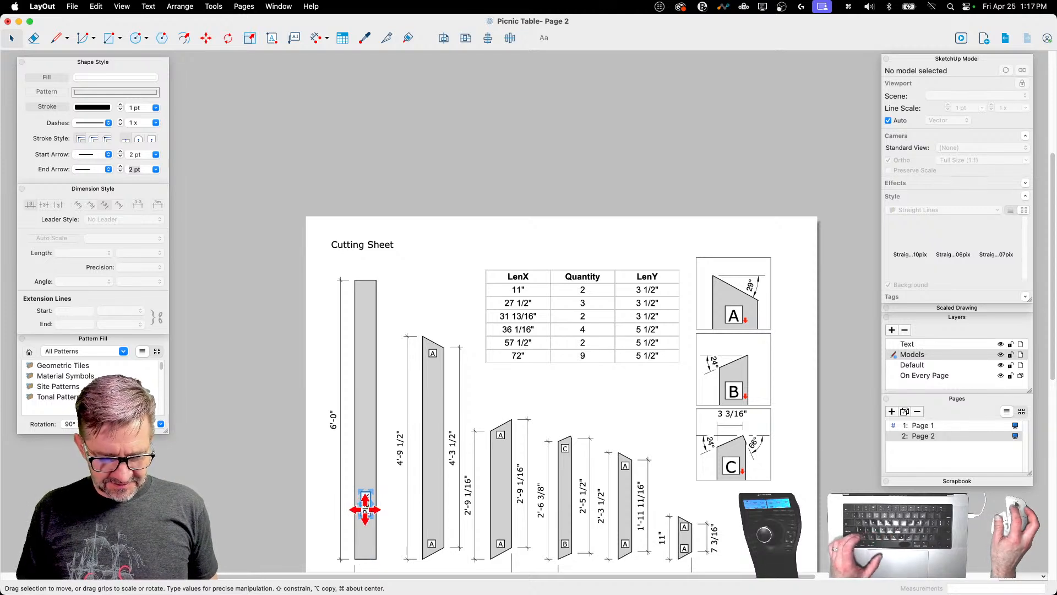
Step: Move the Plank label across to the 4'-9 1/2" board and place a copy of it back on the 6'-0" board
{"action": "left_click", "coordinate": [365, 510]}
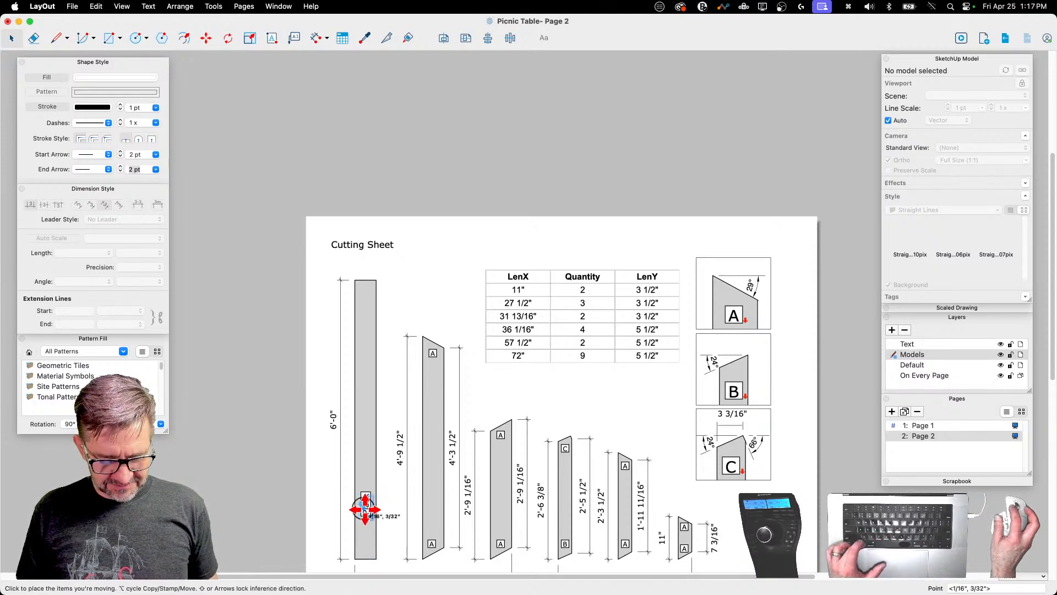
{"action": "left_click", "coordinate": [432, 504]}
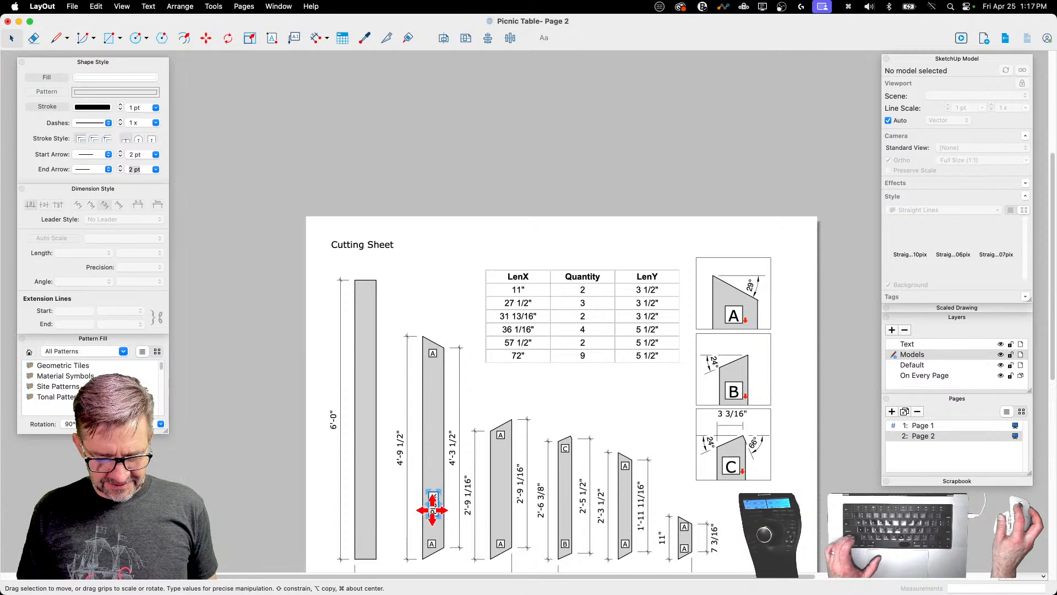
{"action": "left_click", "coordinate": [432, 509], "text": "alt"}
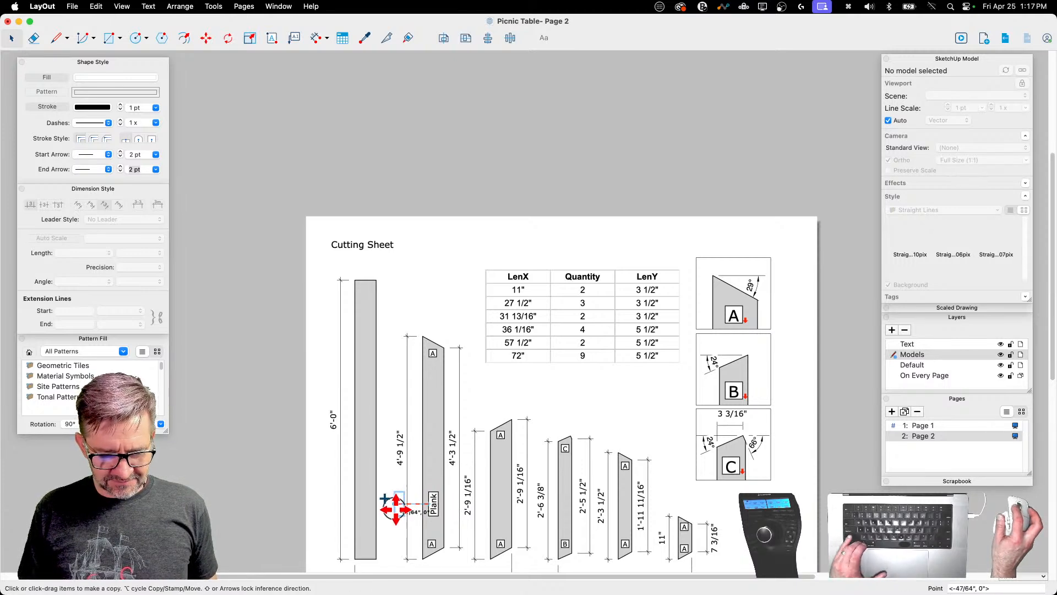
{"action": "left_click", "coordinate": [363, 510]}
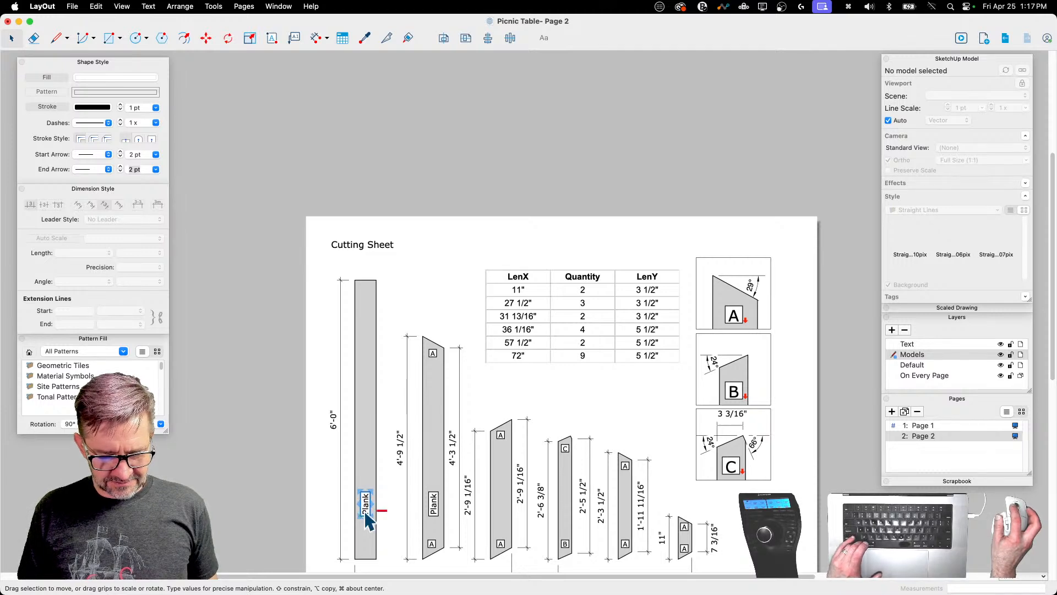
Step: Copy the Plank label at the same height onto the 2'-9 1/16" board and the 2'-6 3/8" board
{"action": "left_click", "coordinate": [366, 504], "text": "alt"}
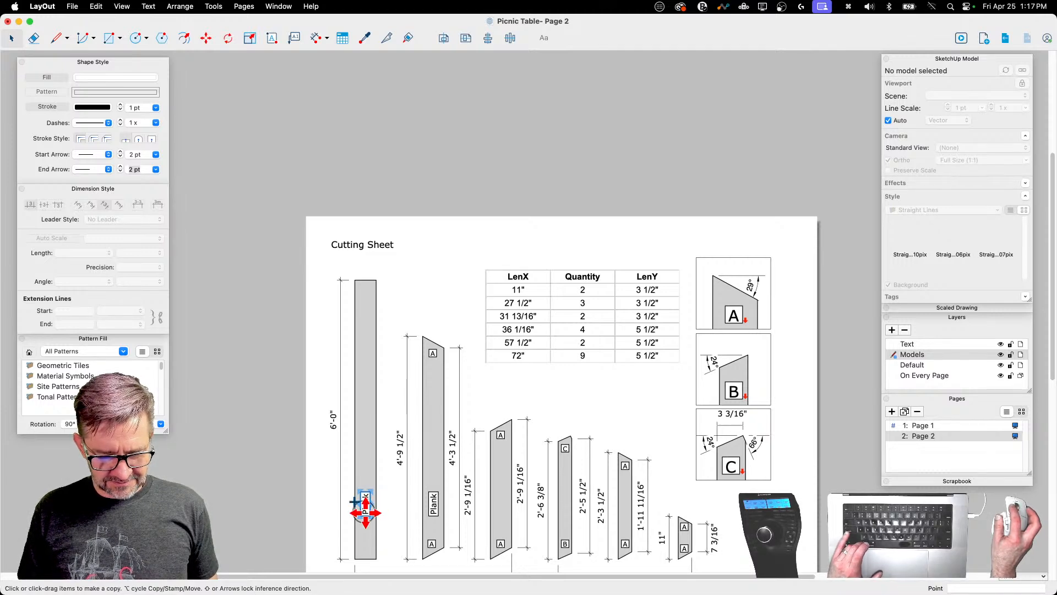
{"action": "left_click", "coordinate": [501, 509]}
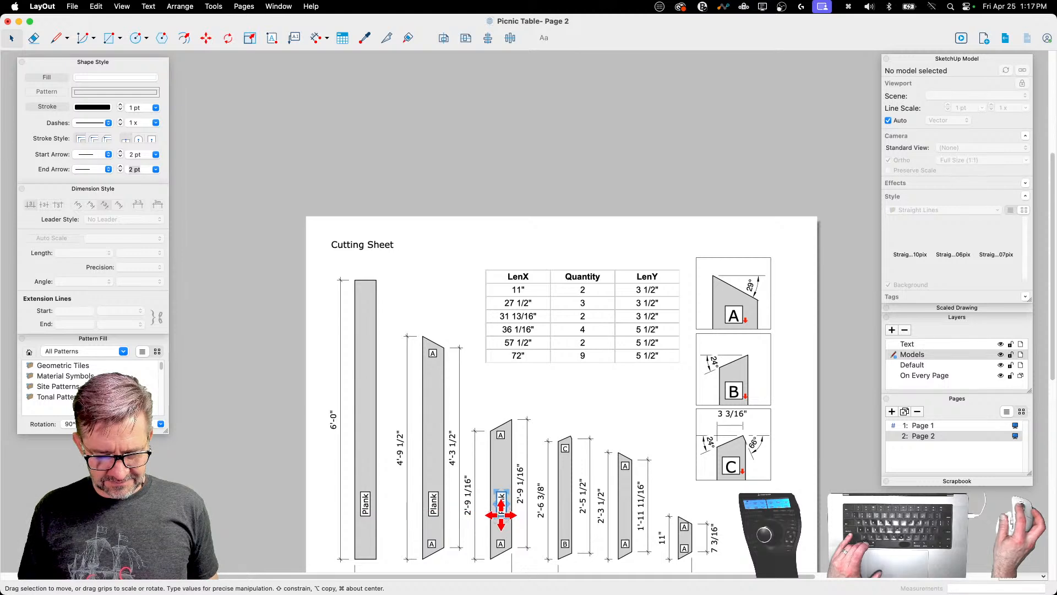
{"action": "left_click", "coordinate": [489, 504], "text": "alt"}
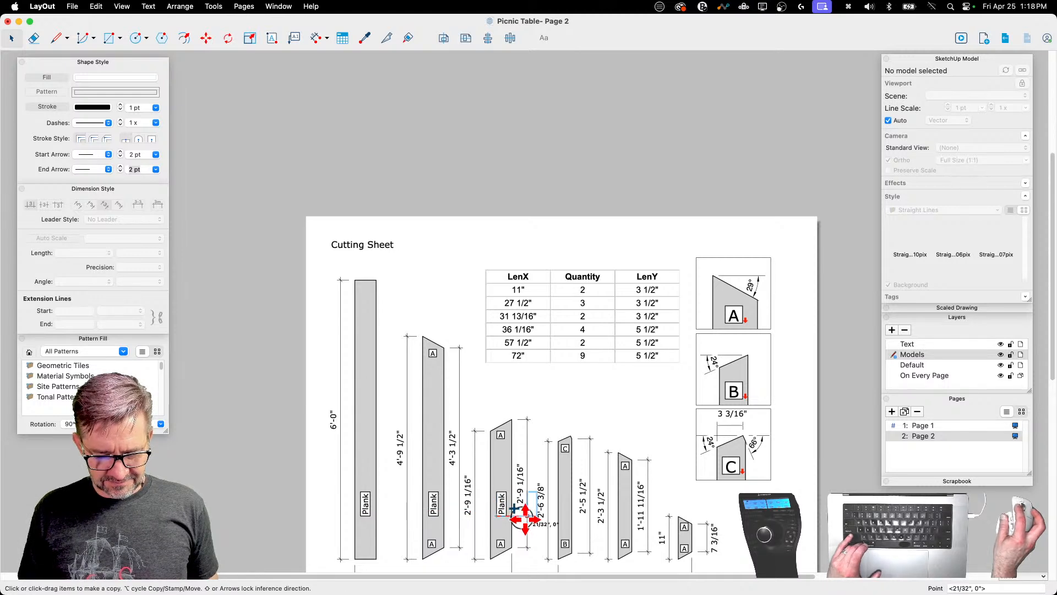
{"action": "left_click", "coordinate": [562, 518]}
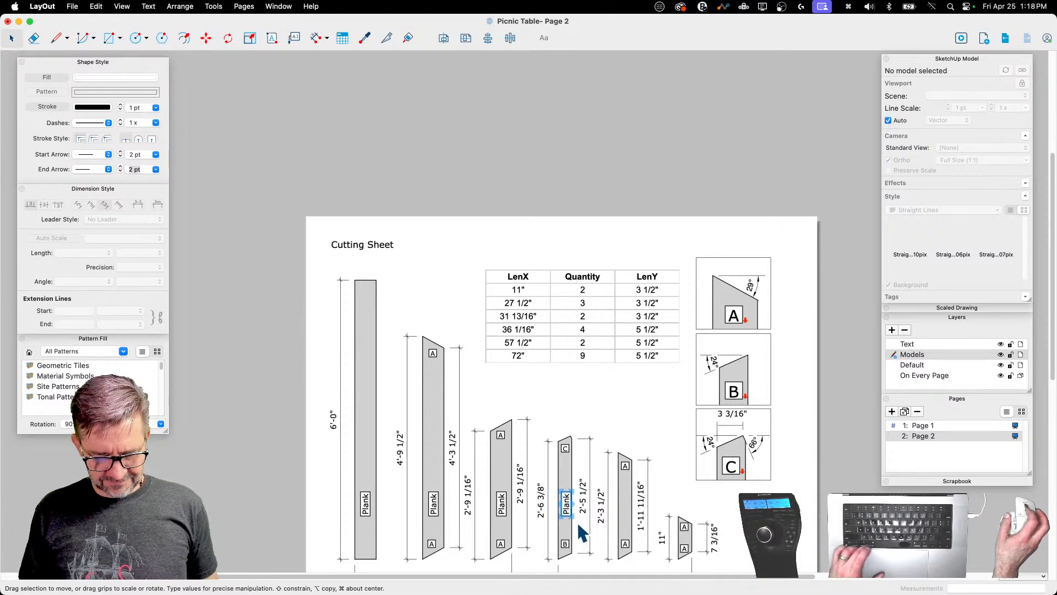
Step: Centre the Plank label across the 2'-6 3/8" board's width and copy it level onto the 2'-3 1/2" board
{"action": "scroll", "coordinate": [577, 520], "scroll_direction": "up", "scroll_amount": 5}
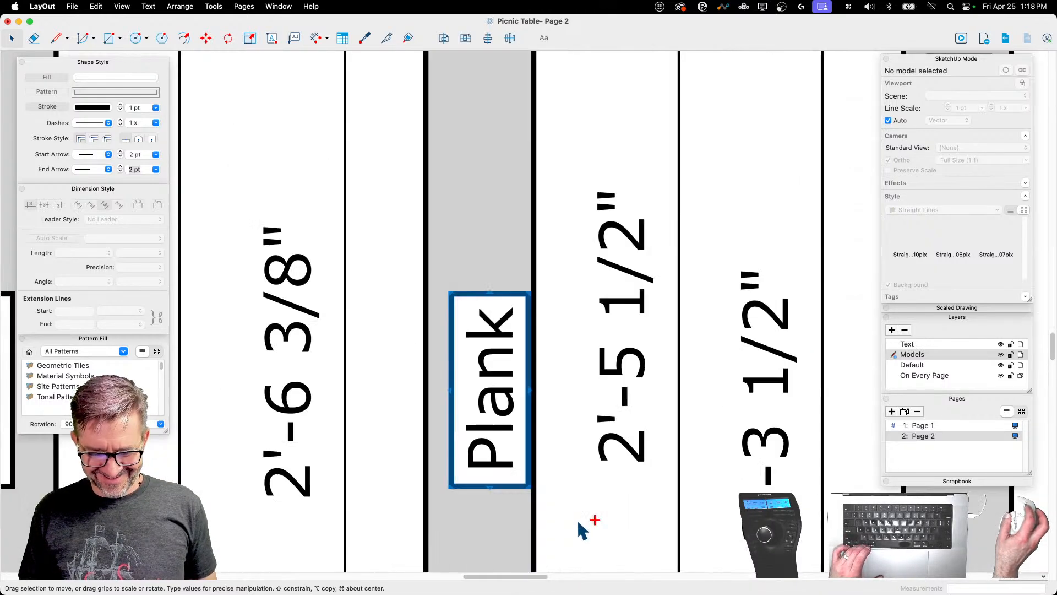
{"action": "key", "text": "Left"}
{"action": "key", "text": "Left"}
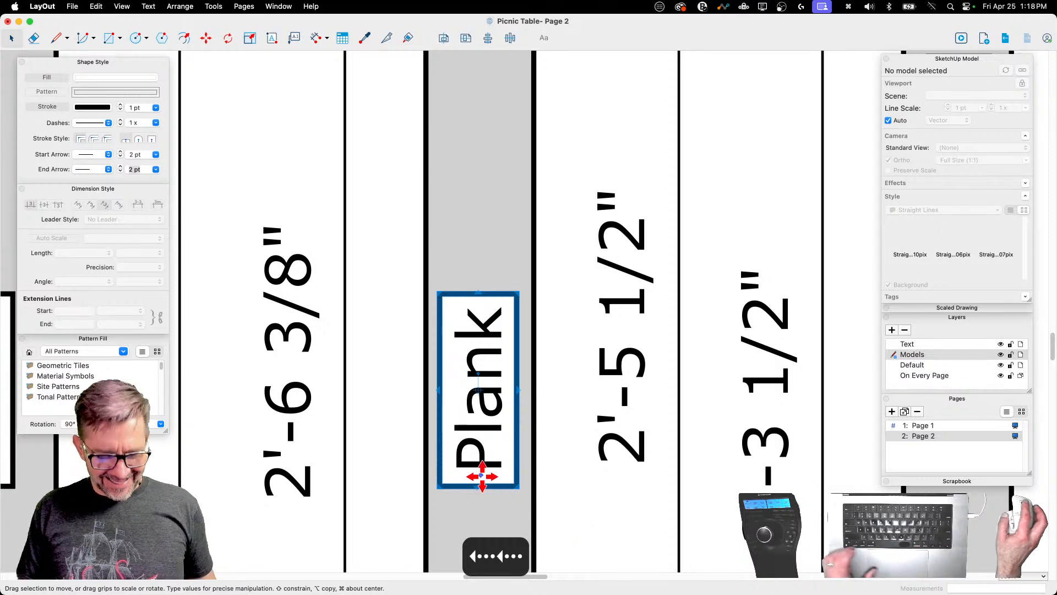
{"action": "scroll", "coordinate": [480, 475], "scroll_direction": "down", "scroll_amount": 3}
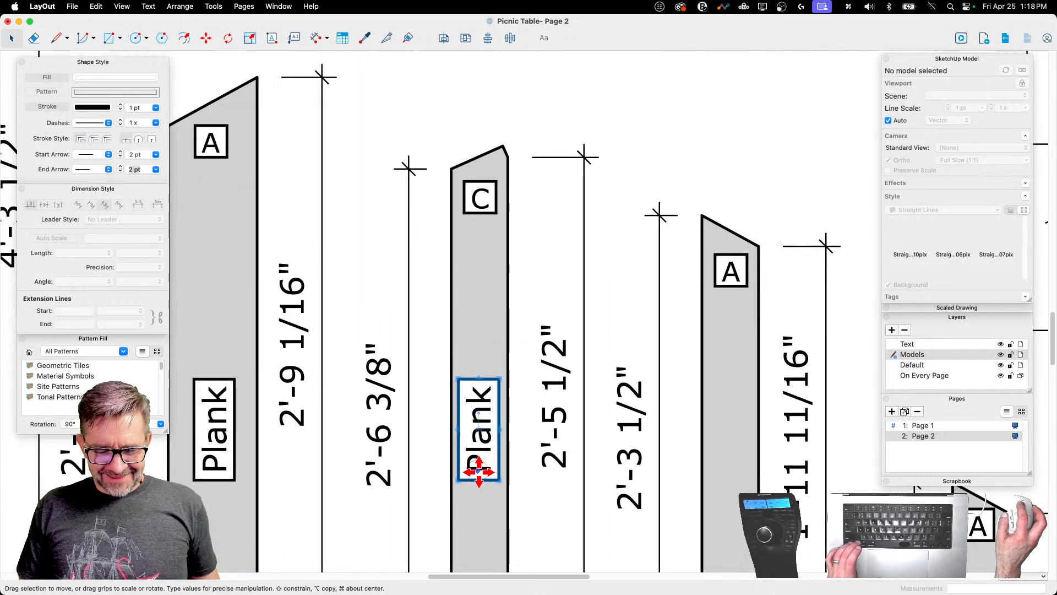
{"action": "left_click", "coordinate": [478, 471]}
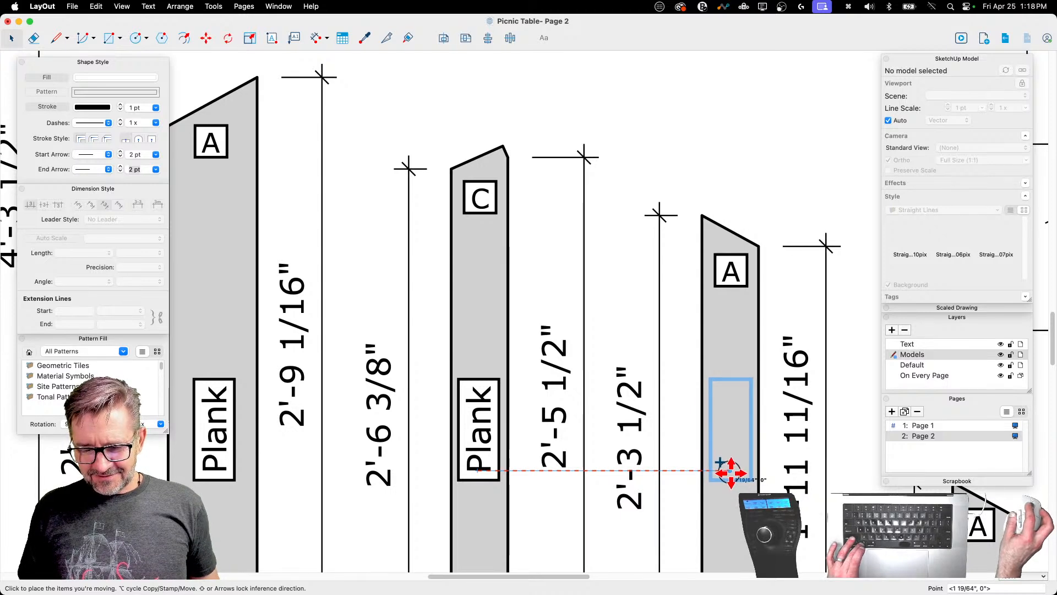
{"action": "left_click", "coordinate": [731, 472]}
{"action": "scroll", "coordinate": [617, 275], "scroll_direction": "down", "scroll_amount": 5}
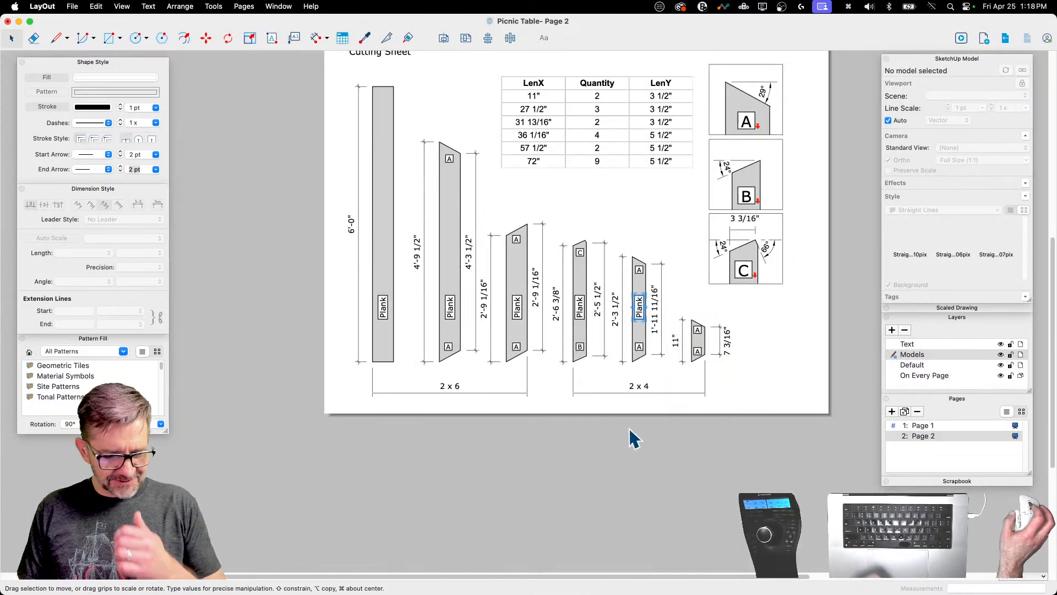
Step: Change the Plank label on the 4'-9 1/2" board to "Leg"
{"action": "double_click", "coordinate": [449, 304]}
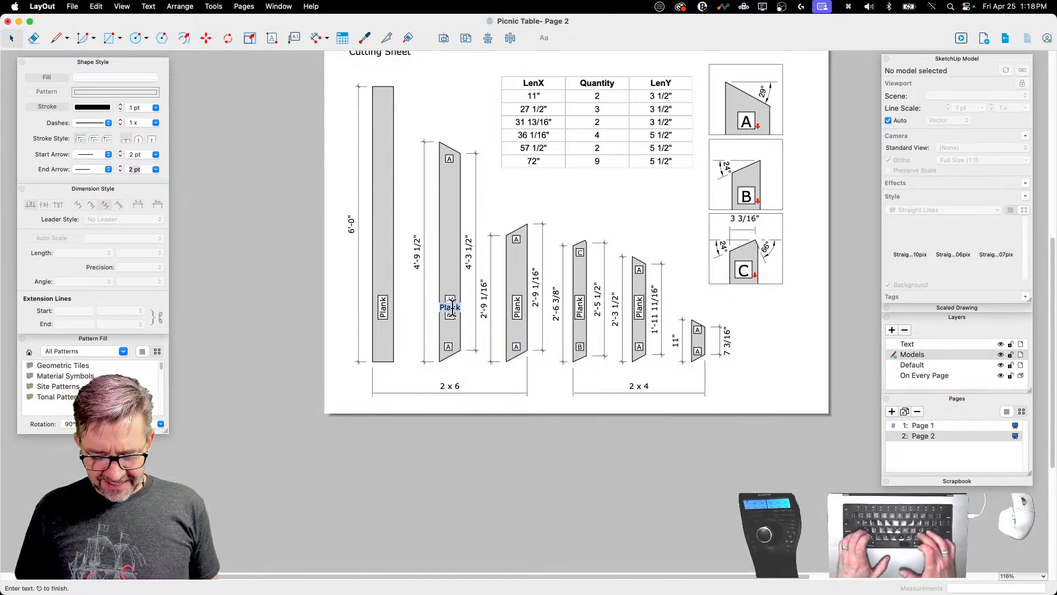
{"action": "type", "text": "Leg"}
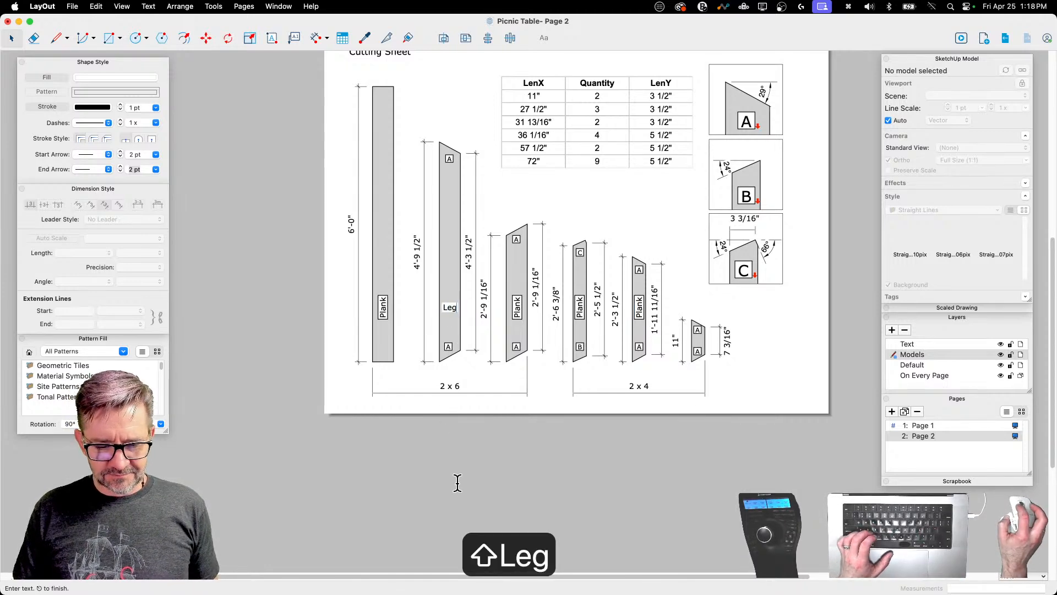
{"action": "left_click", "coordinate": [458, 482]}
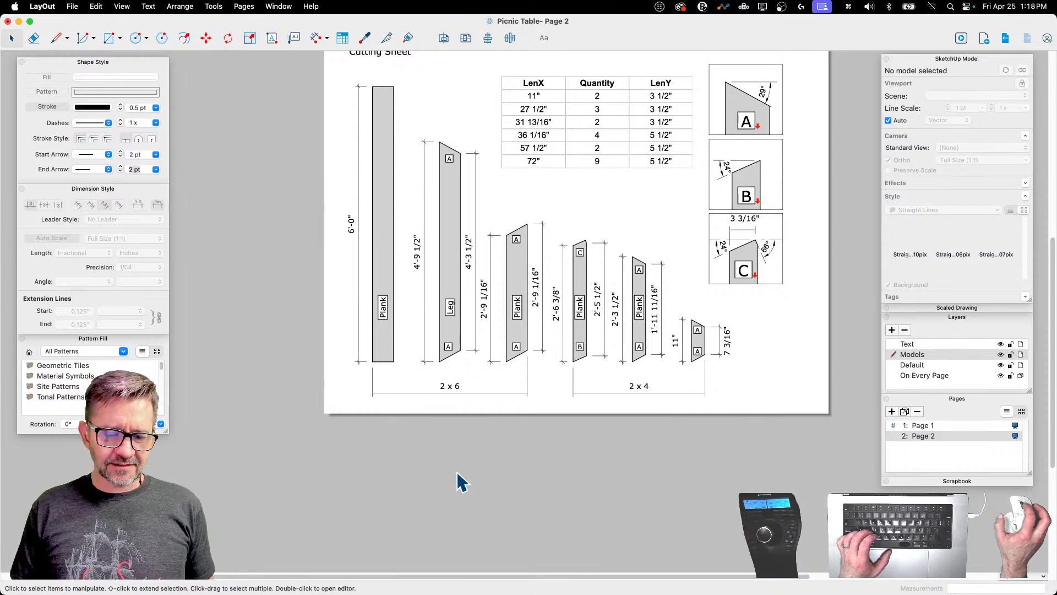
{"action": "double_click", "coordinate": [450, 311]}
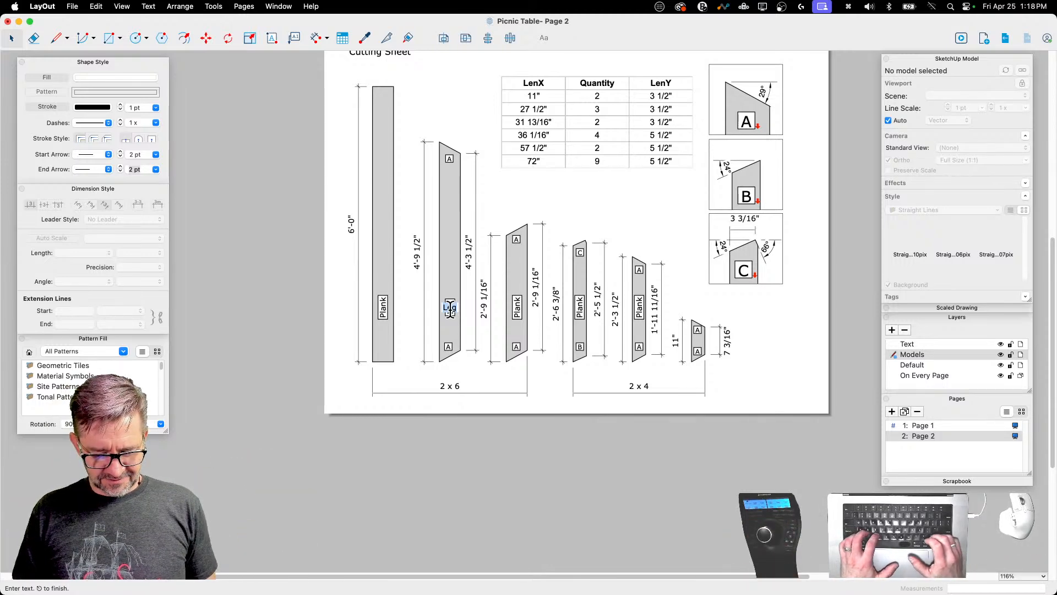
{"action": "key", "text": "Escape"}
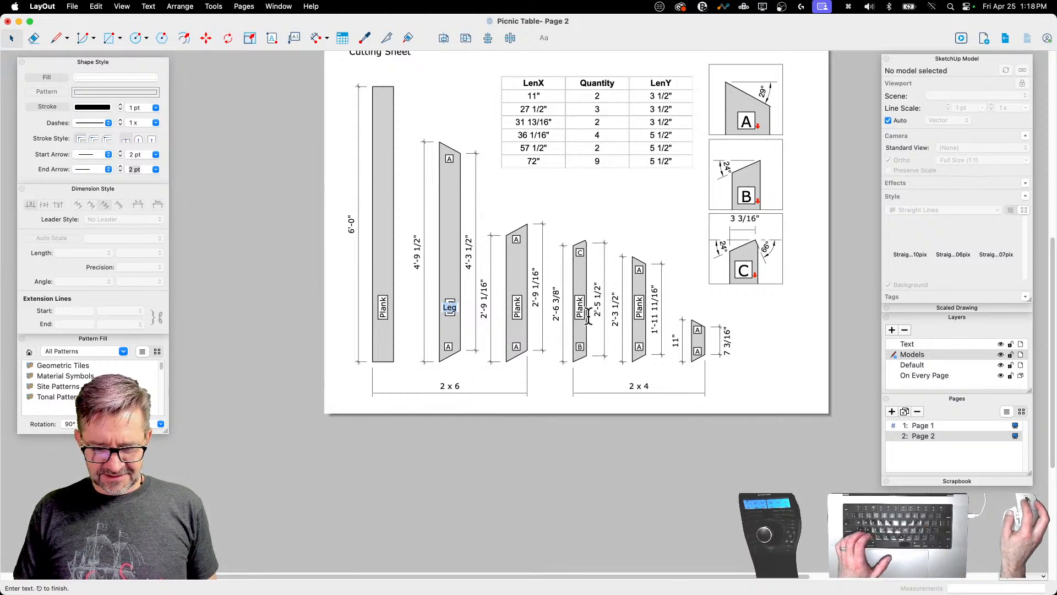
Step: Change the Plank label on the 2'-9 1/16" board to "Leg"
{"action": "double_click", "coordinate": [519, 312]}
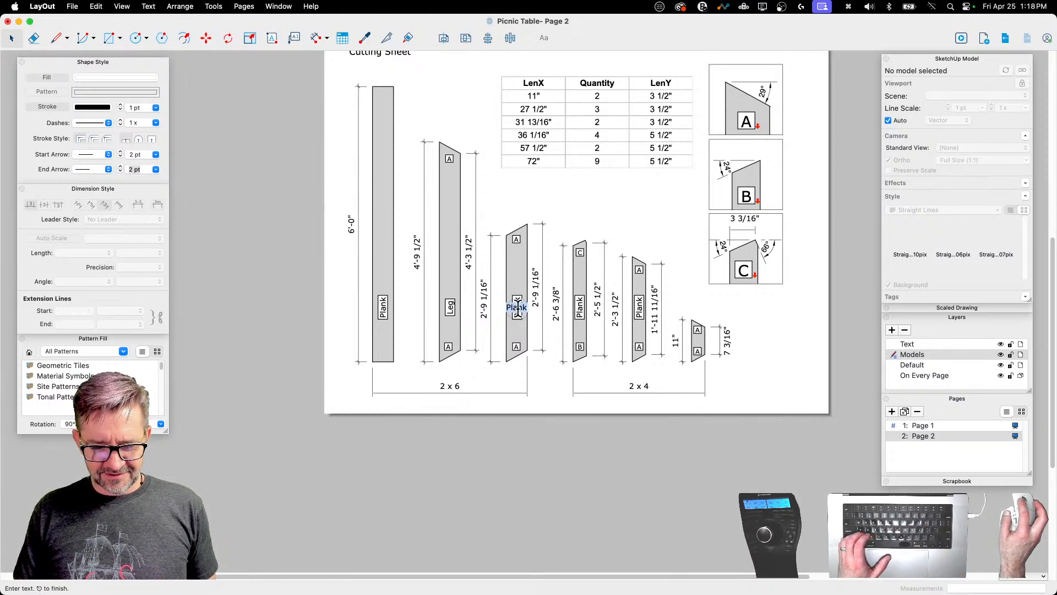
{"action": "type", "text": "Leg"}
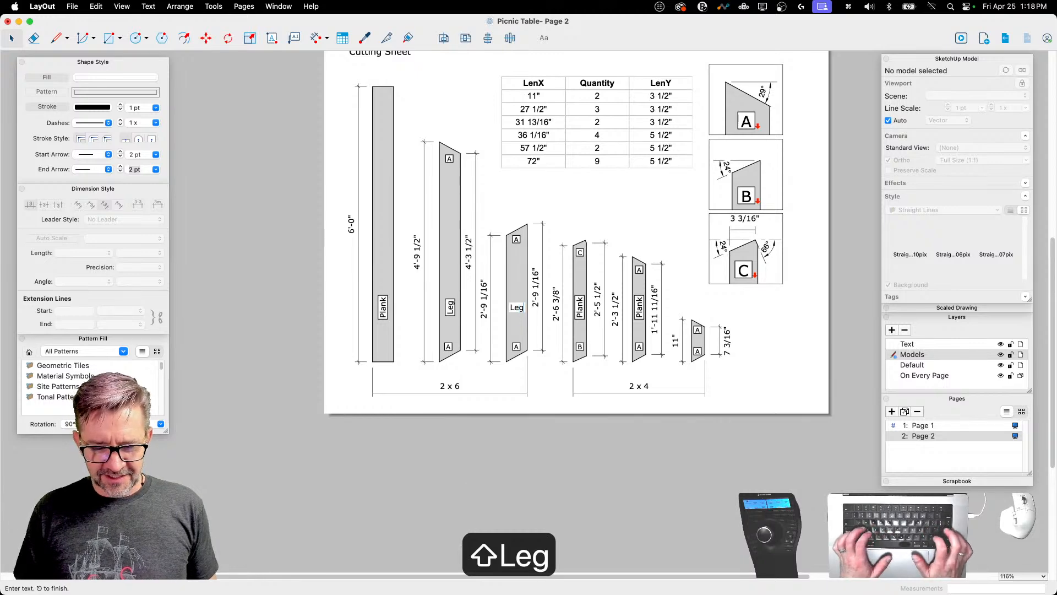
{"action": "key", "text": "Return"}
{"action": "key", "text": "BackSpace"}
{"action": "left_click", "coordinate": [569, 392]}
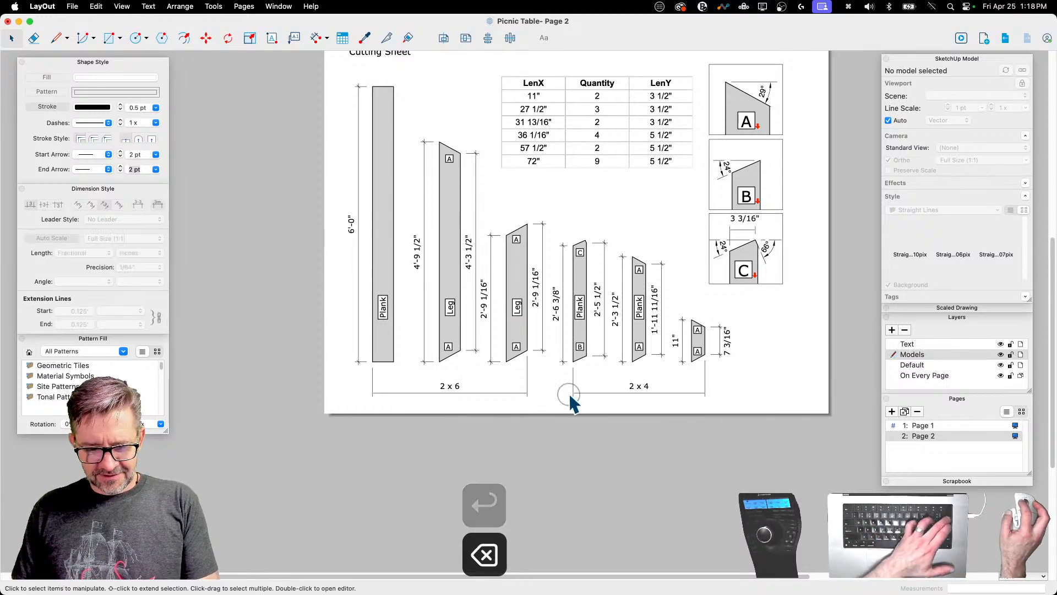
Step: Change the Plank label on the 2'-6 3/8" board to "Cross Brace"
{"action": "double_click", "coordinate": [581, 308]}
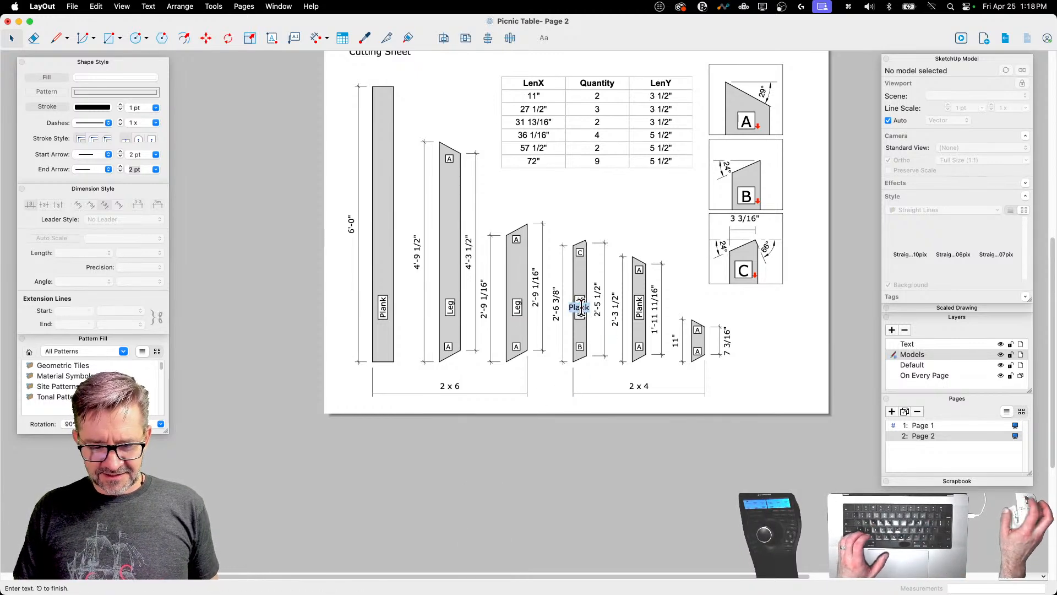
{"action": "type", "text": "Cross B"}
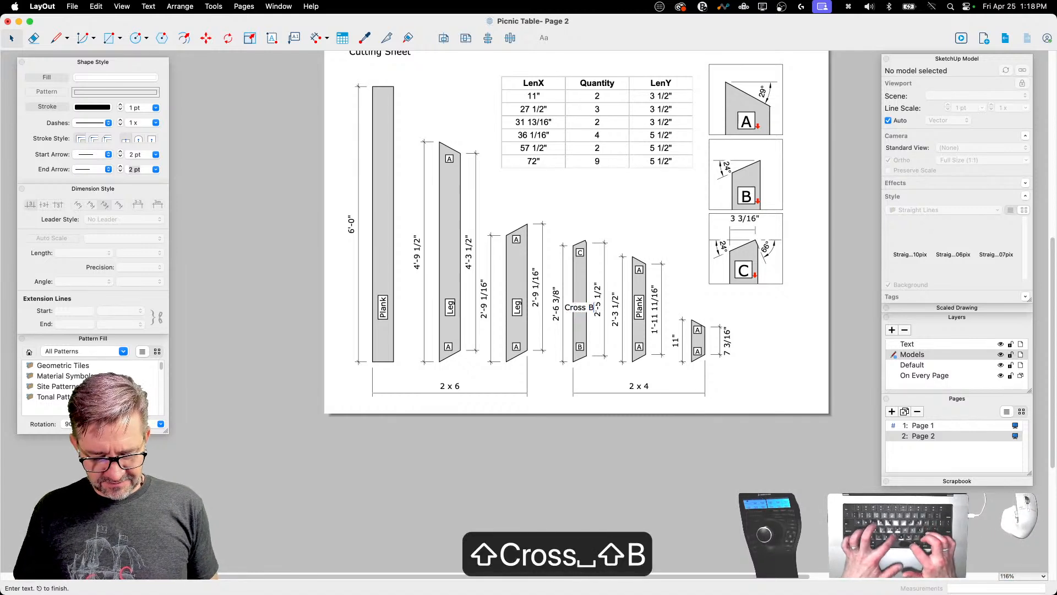
{"action": "type", "text": "race"}
{"action": "key", "text": "BackSpace"}
{"action": "type", "text": "race"}
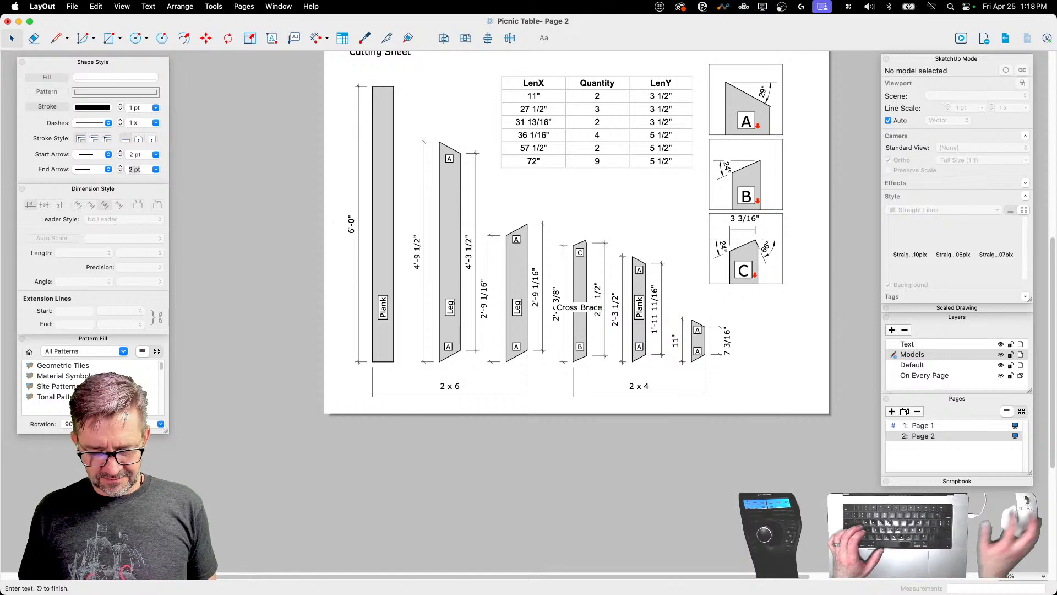
{"action": "key", "text": "Escape"}
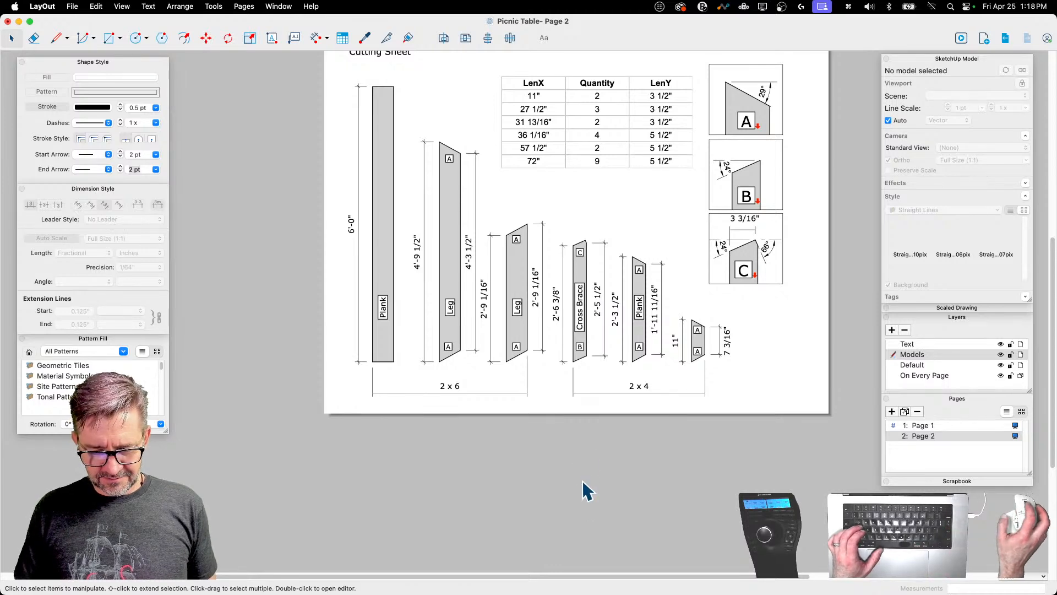
Step: Change the Plank label on the 2'-3 1/2" board to "Table Brace"
{"action": "double_click", "coordinate": [640, 312]}
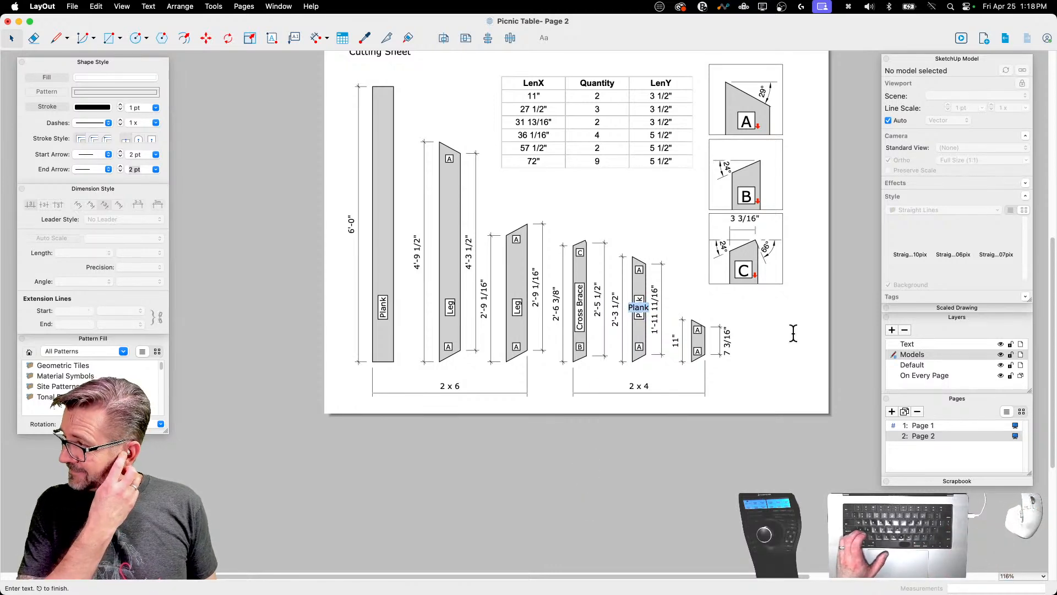
{"action": "type", "text": "Ta"}
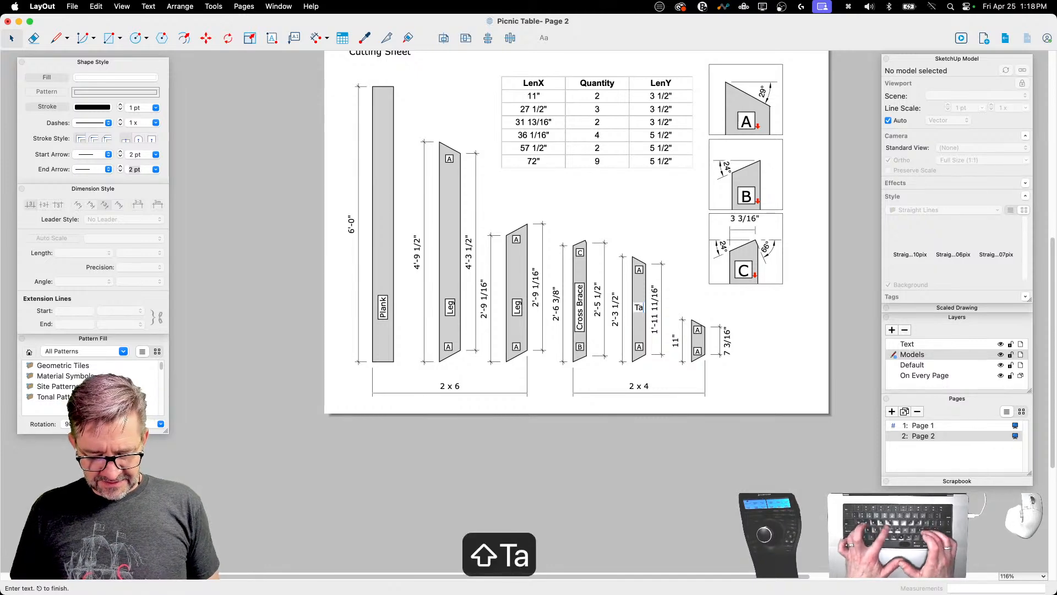
{"action": "type", "text": "ble Frame"}
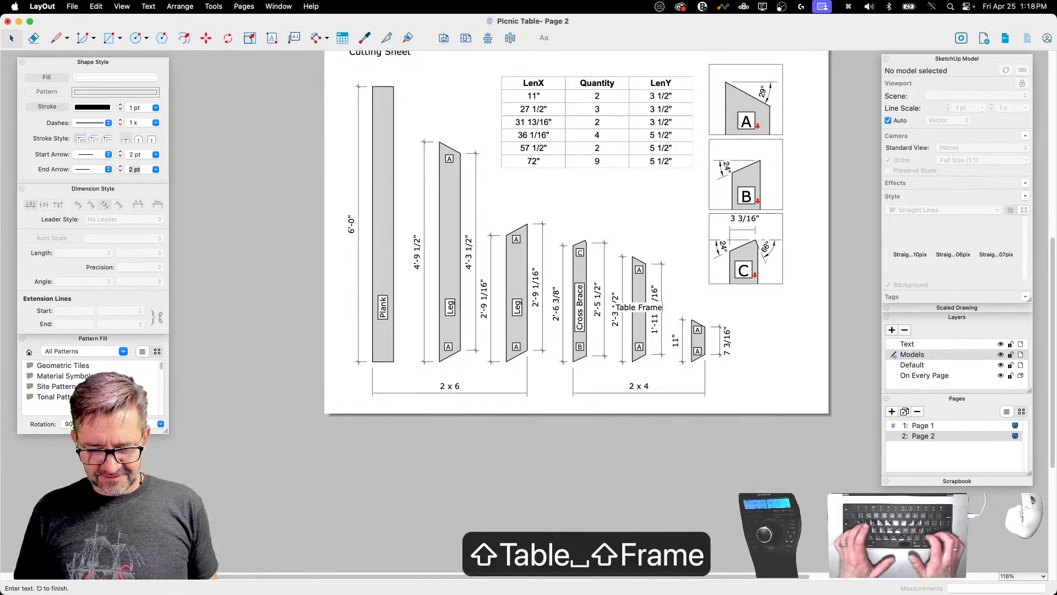
{"action": "key", "text": "BackSpace"}
{"action": "key", "text": "BackSpace"}
{"action": "key", "text": "BackSpace"}
{"action": "key", "text": "BackSpace"}
{"action": "key", "text": "BackSpace"}
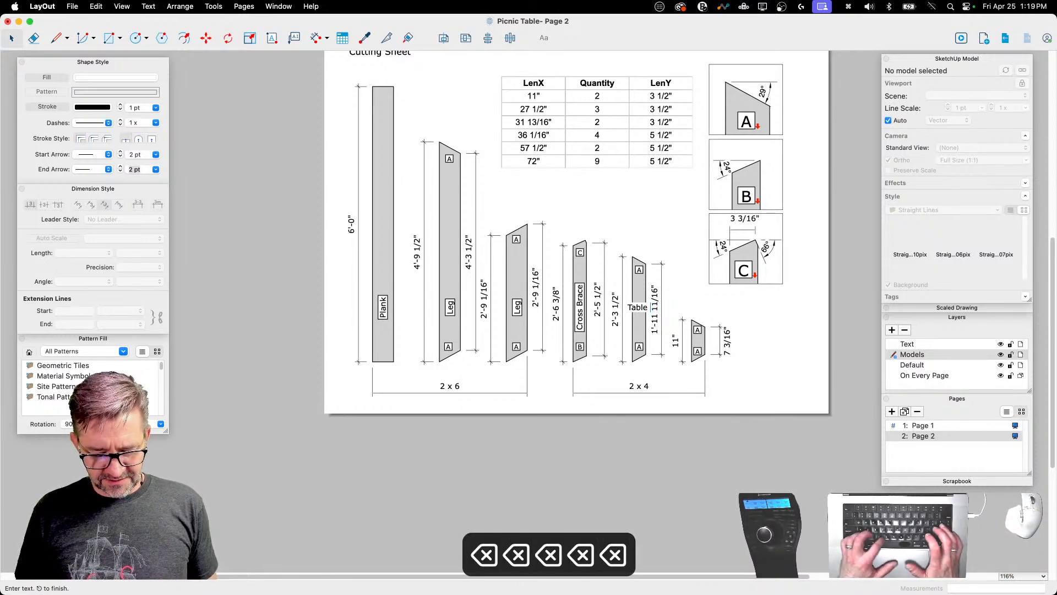
{"action": "type", "text": "brace"}
{"action": "key", "text": "BackSpace"}
{"action": "key", "text": "BackSpace"}
{"action": "key", "text": "BackSpace"}
{"action": "key", "text": "BackSpace"}
{"action": "key", "text": "BackSpace"}
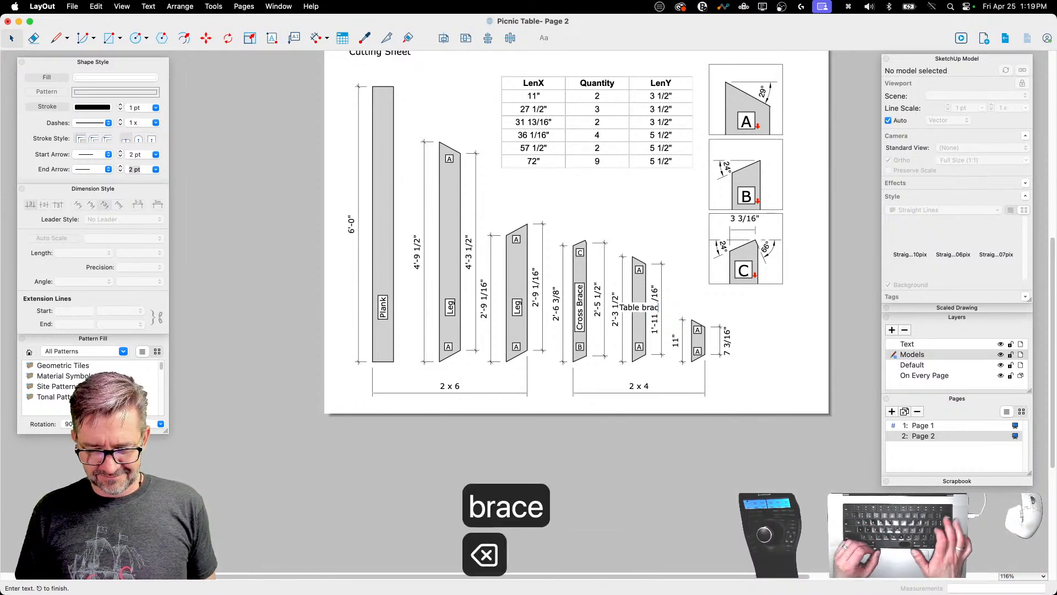
{"action": "type", "text": "Brace"}
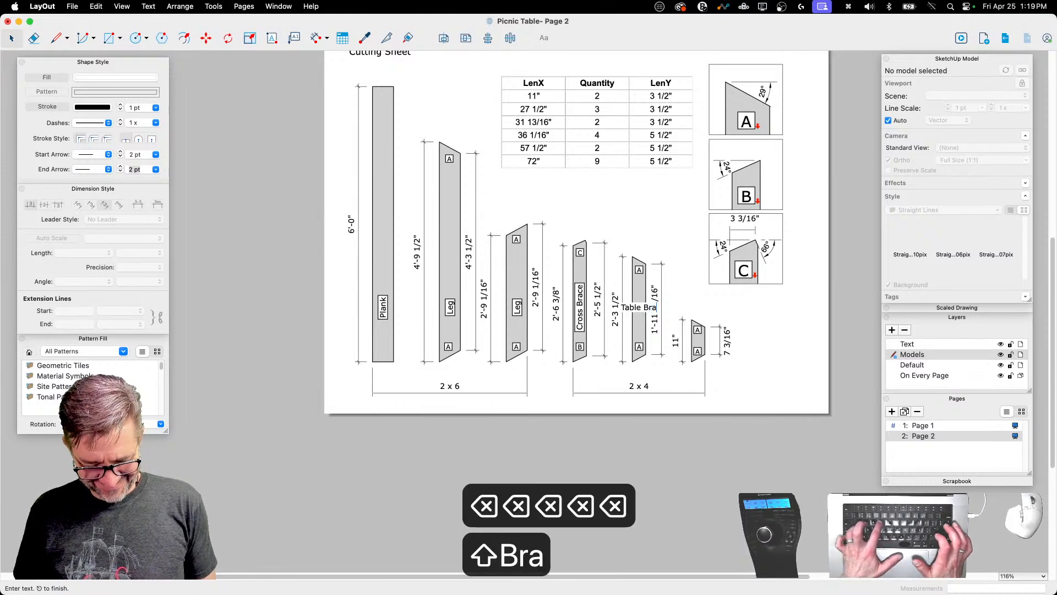
{"action": "key", "text": "Return"}
{"action": "key", "text": "BackSpace"}
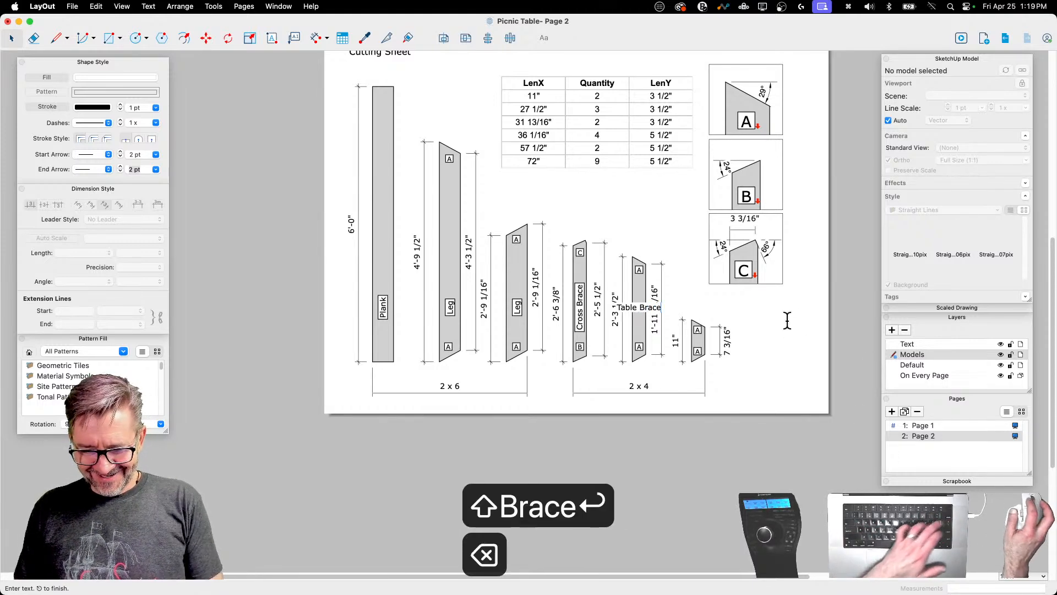
{"action": "left_click", "coordinate": [788, 321]}
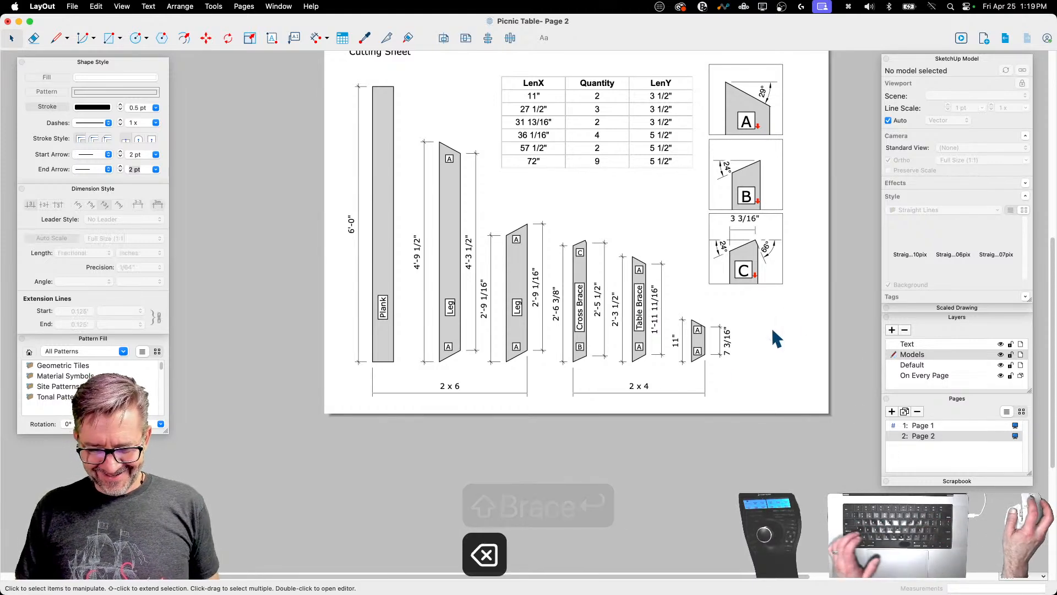
Step: Change the Leg label on the 4'-9 1/2" board to "Seat Support"
{"action": "left_click", "coordinate": [512, 308]}
{"action": "double_click", "coordinate": [449, 307]}
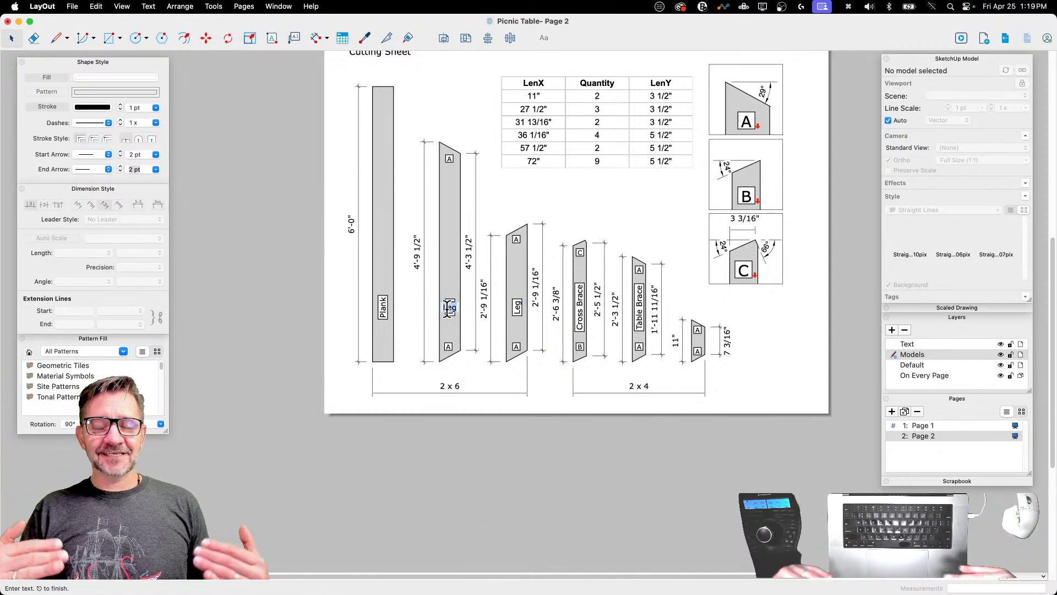
{"action": "type", "text": "Seat Support"}
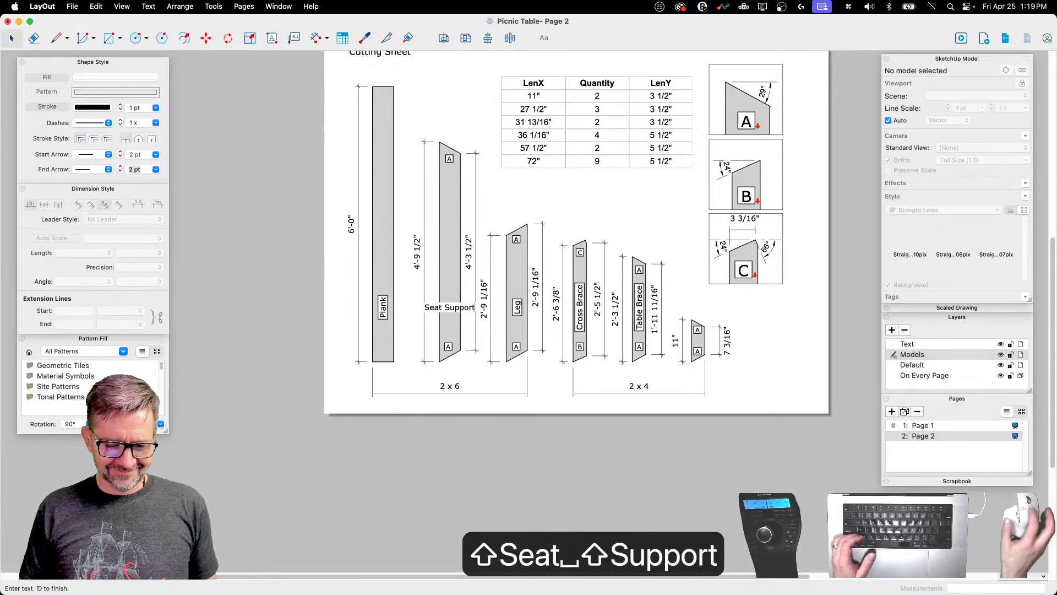
{"action": "left_click", "coordinate": [640, 483]}
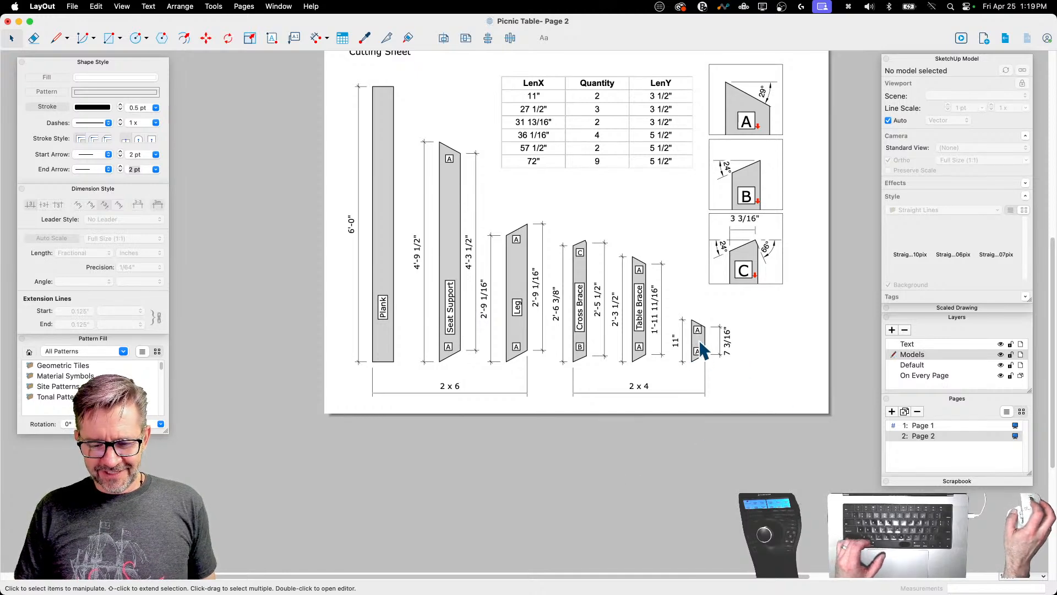
Step: Inspect the 11" board and the whole cutting sheet, and compare it with page 1 before returning to page 2
{"action": "scroll", "coordinate": [702, 350], "scroll_direction": "up", "scroll_amount": 3}
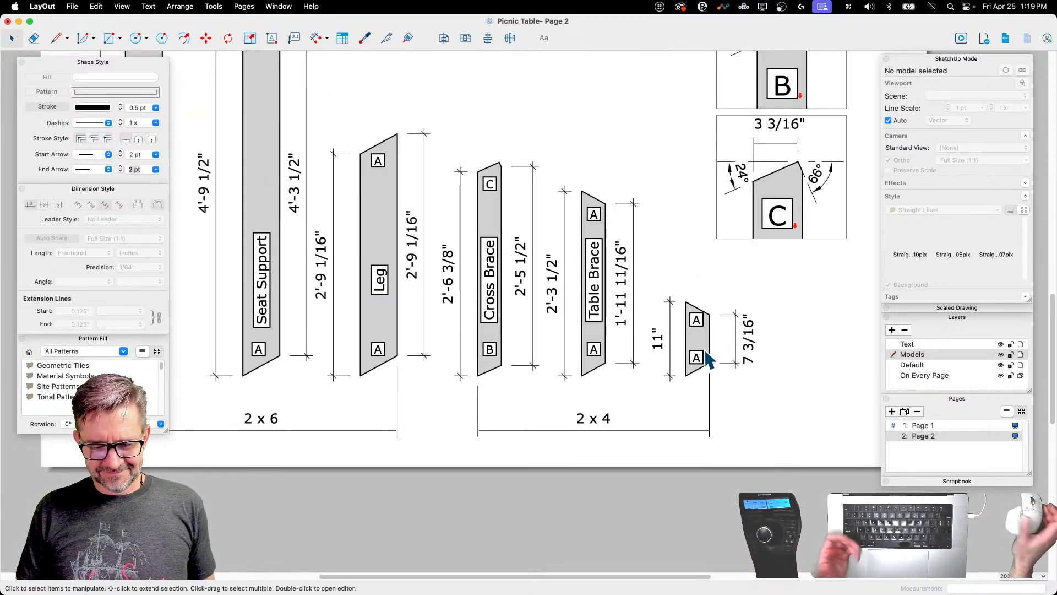
{"action": "scroll", "coordinate": [779, 339], "scroll_direction": "down", "scroll_amount": 2}
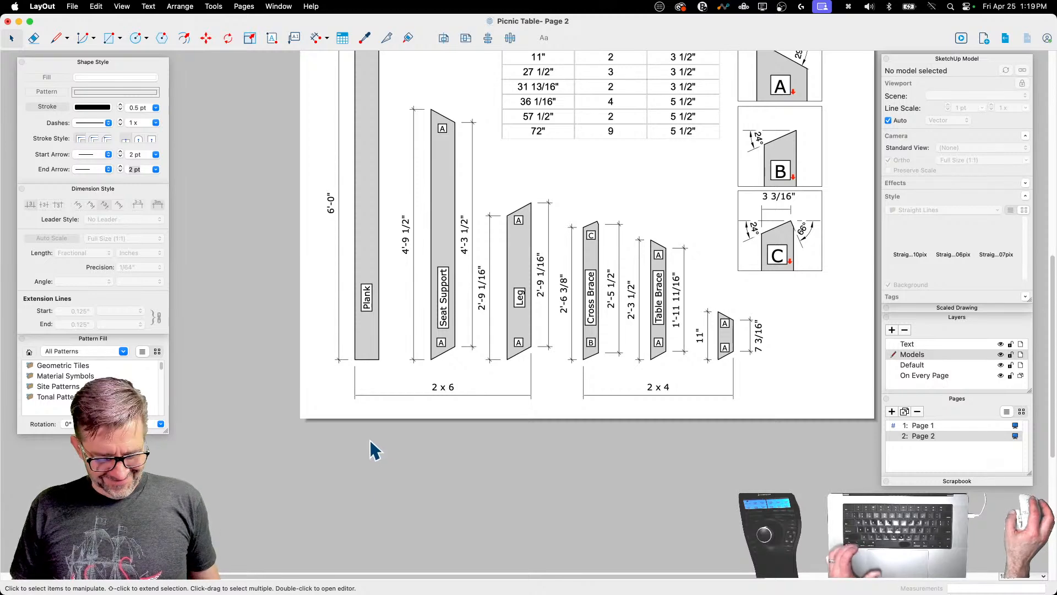
{"action": "scroll", "coordinate": [374, 450], "scroll_direction": "down", "scroll_amount": 2}
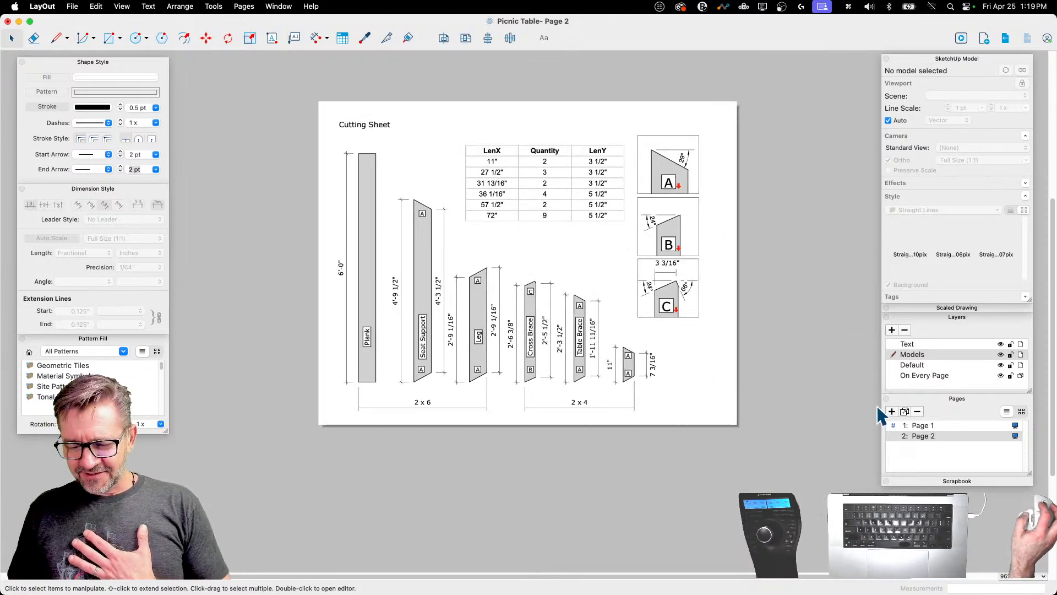
{"action": "left_click", "coordinate": [923, 425]}
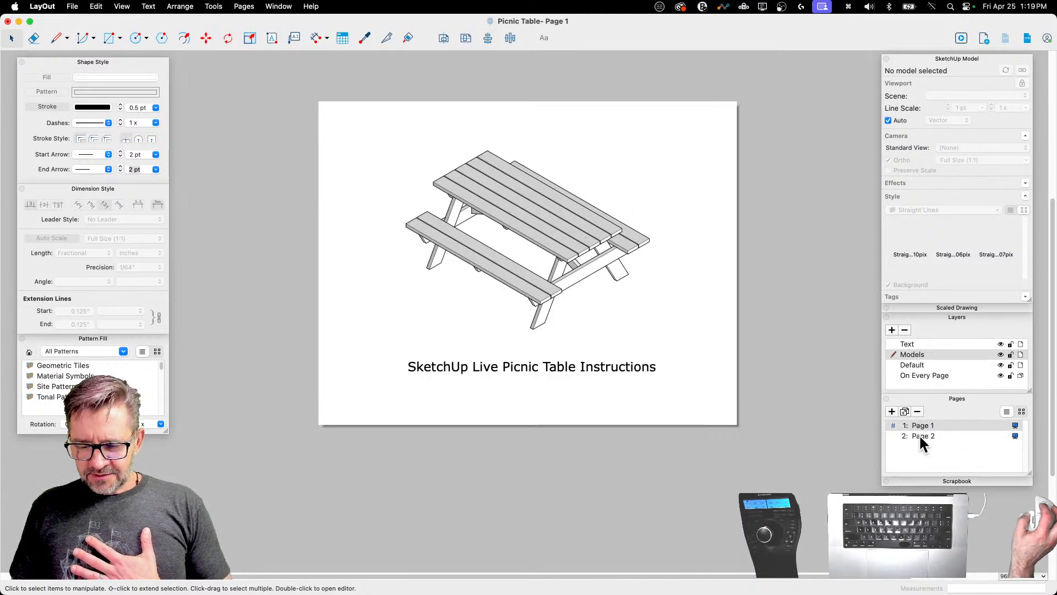
{"action": "left_click", "coordinate": [921, 436]}
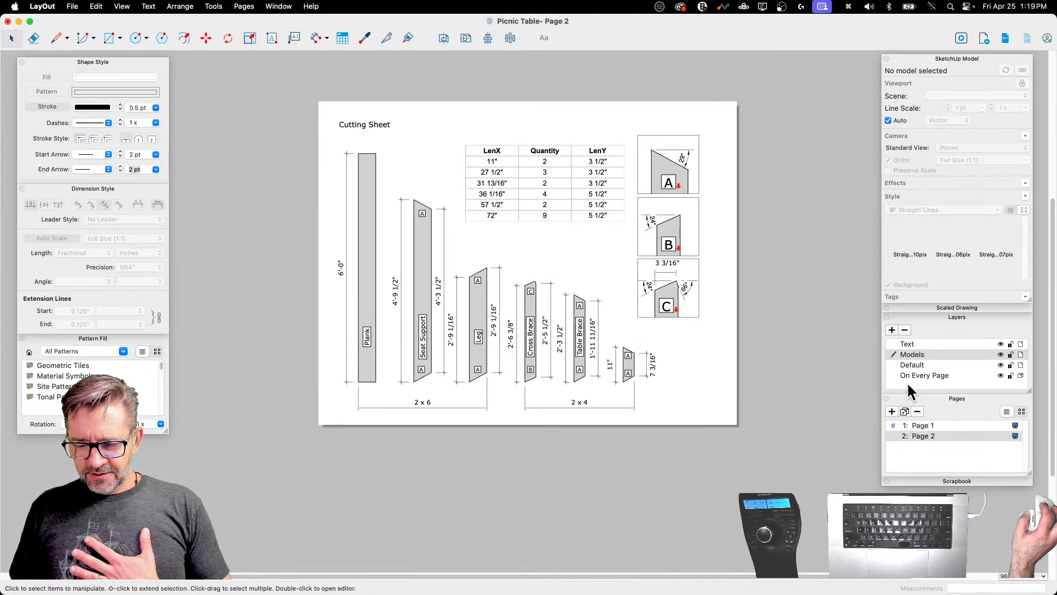
Step: Hide and show the Models layer to check which sheet items it holds, leaving Models as the active layer
{"action": "left_click", "coordinate": [894, 343]}
{"action": "left_click", "coordinate": [1000, 354]}
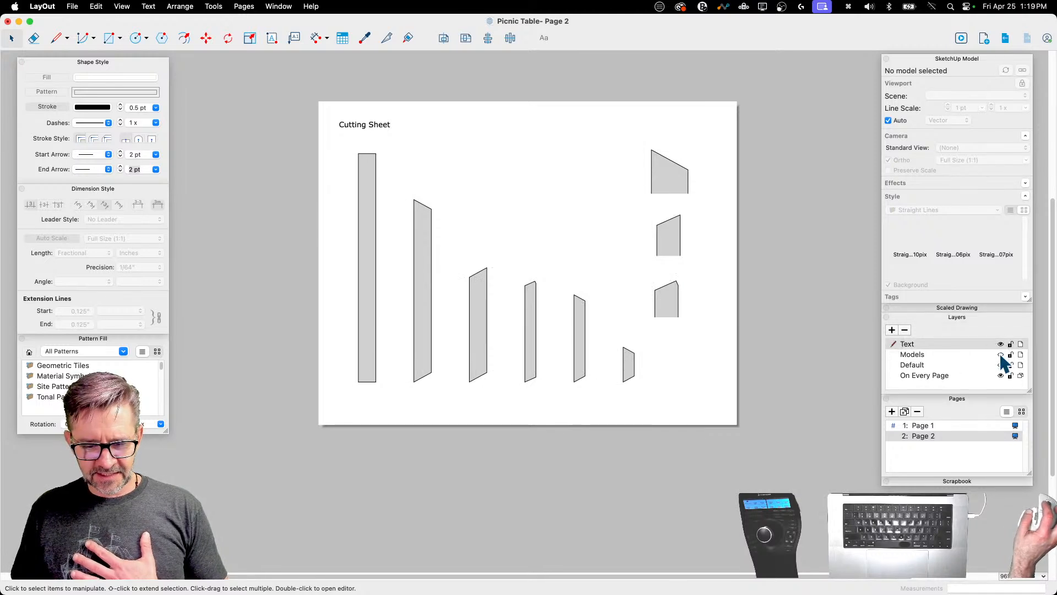
{"action": "left_click", "coordinate": [1000, 355]}
{"action": "left_click", "coordinate": [1000, 354]}
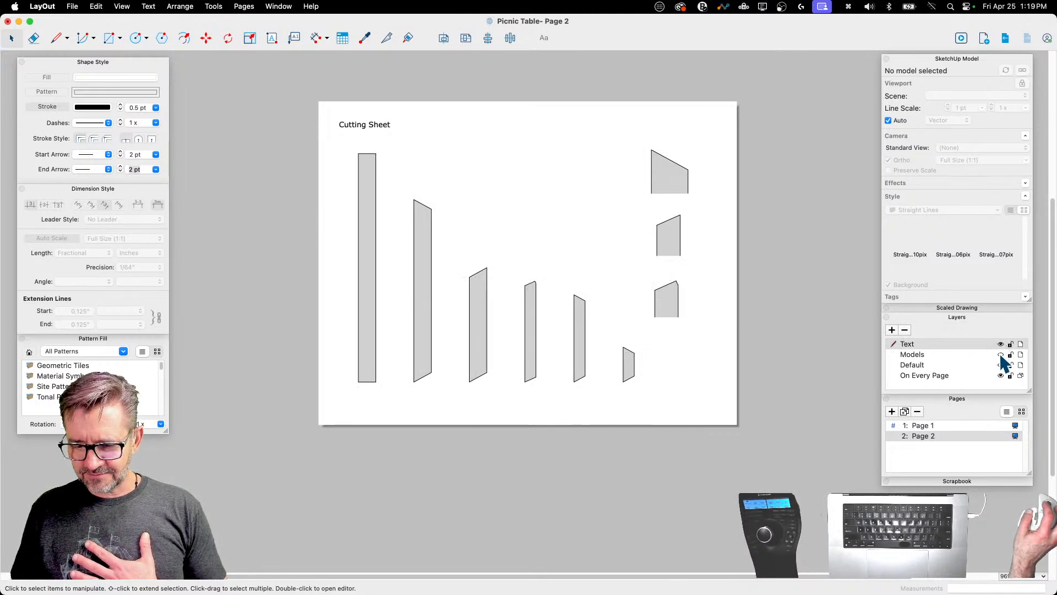
{"action": "left_click", "coordinate": [1000, 354]}
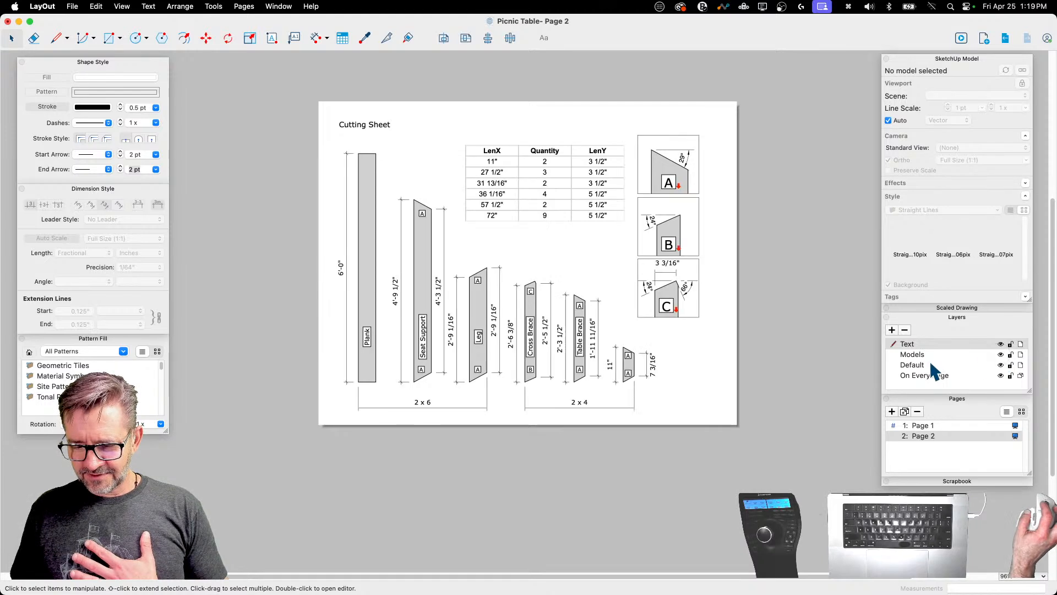
{"action": "left_click", "coordinate": [895, 355]}
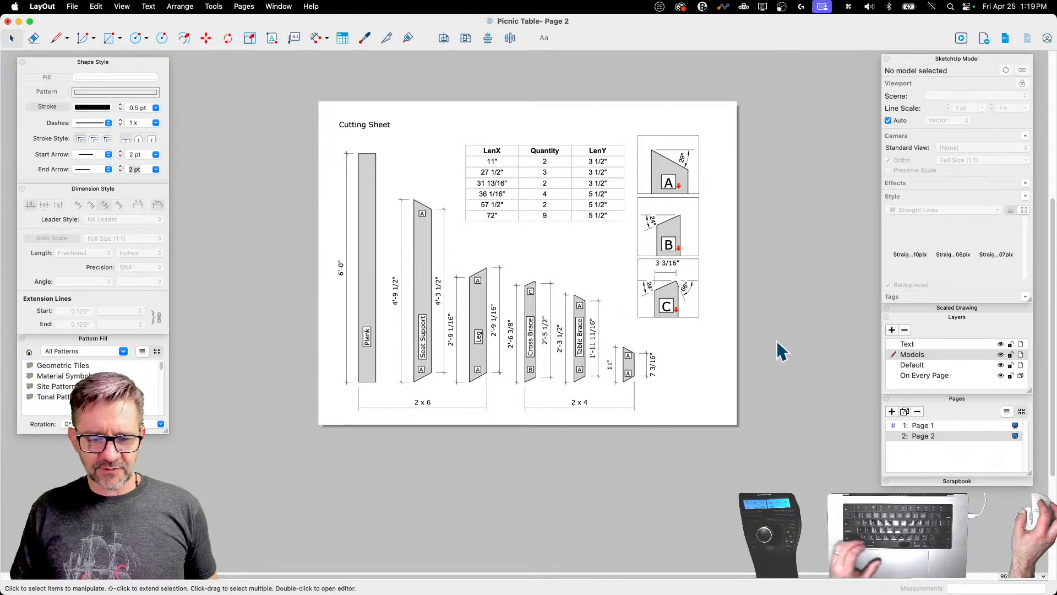
Step: Move the sheet title, boards, dimensions and board labels to the Text layer, excluding the cut list table and details A, B and C
{"action": "left_click_drag", "start_coordinate": [256, 66], "coordinate": [763, 467]}
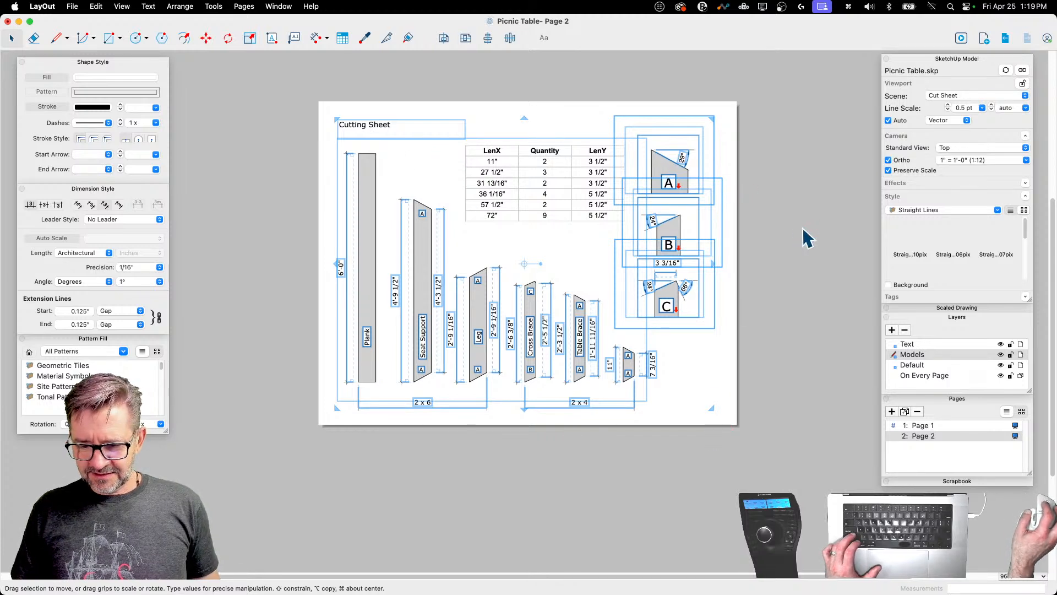
{"action": "left_click", "coordinate": [663, 176], "text": "shift"}
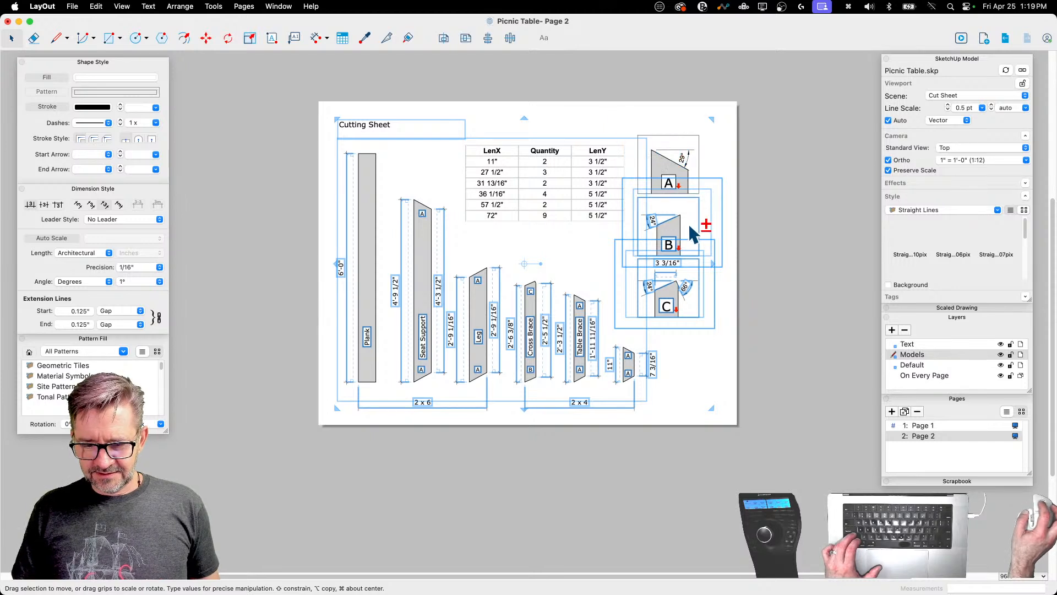
{"action": "left_click", "coordinate": [693, 227], "text": "shift"}
{"action": "left_click", "coordinate": [667, 314], "text": "shift"}
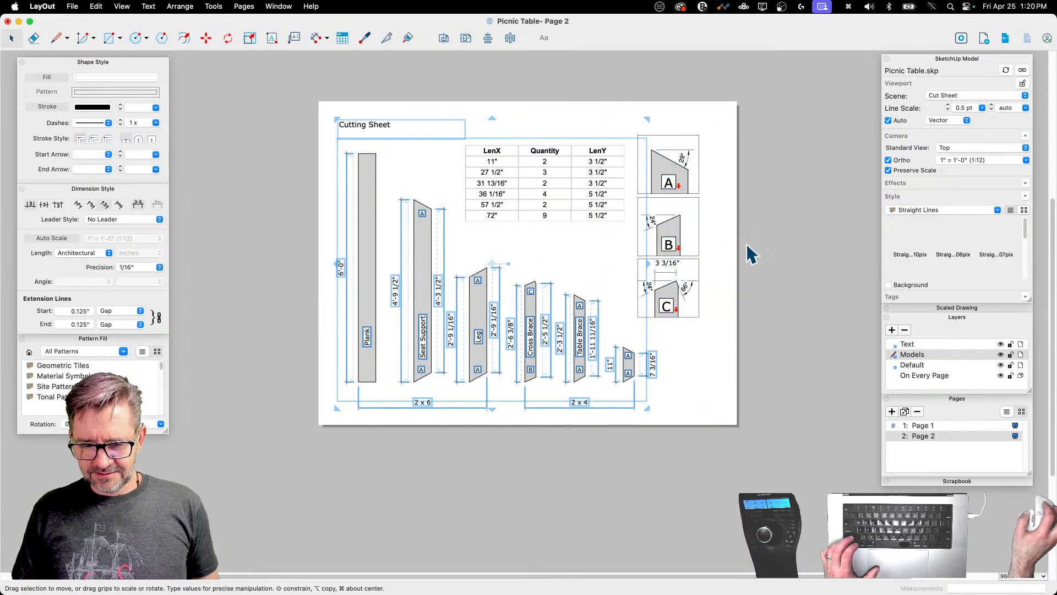
{"action": "right_click", "coordinate": [527, 313]}
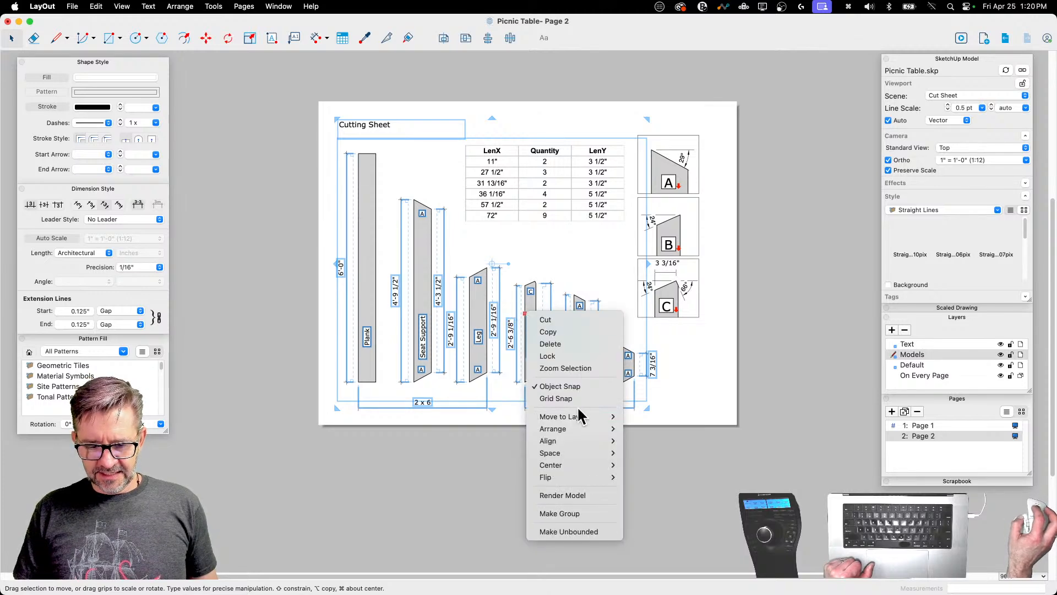
{"action": "mouse_move", "coordinate": [579, 417]}
{"action": "left_click", "coordinate": [669, 432]}
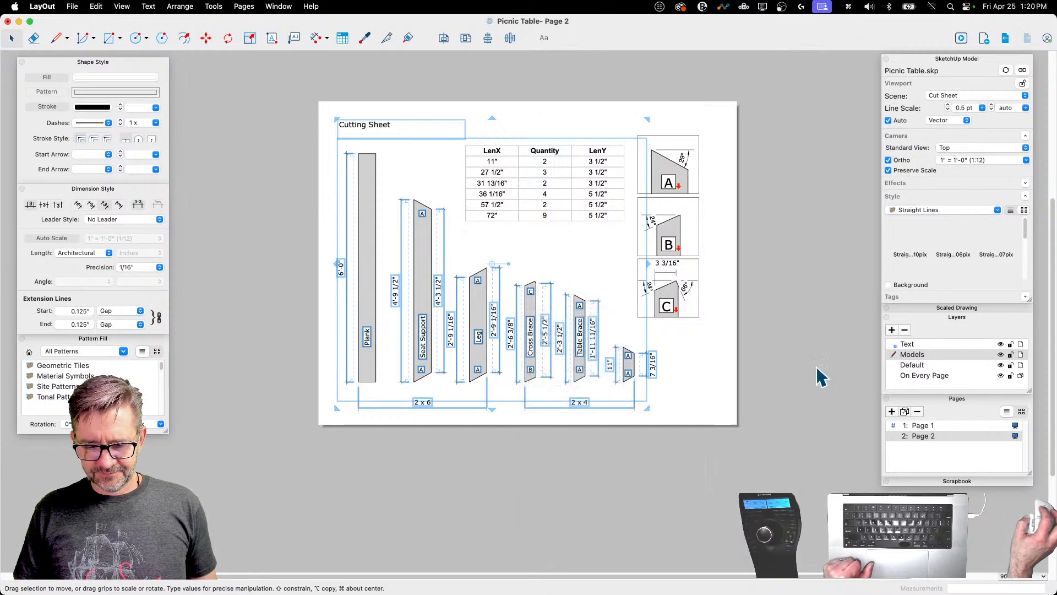
{"action": "left_click", "coordinate": [818, 348]}
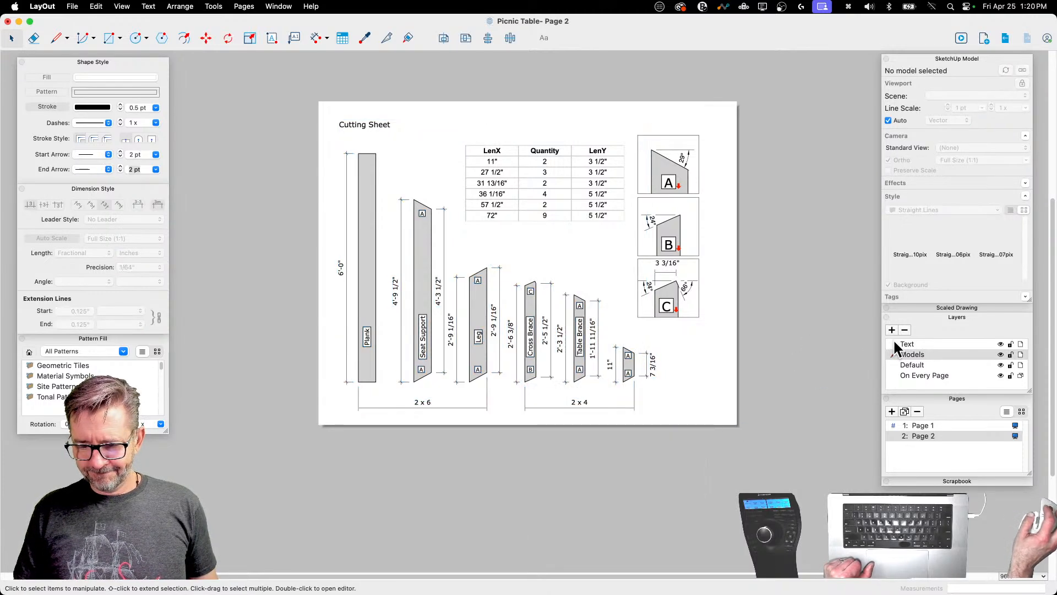
Step: Toggle the Text layer's visibility to check its contents, and view page 1 before returning to page 2
{"action": "left_click", "coordinate": [1000, 345]}
{"action": "left_click", "coordinate": [1001, 344]}
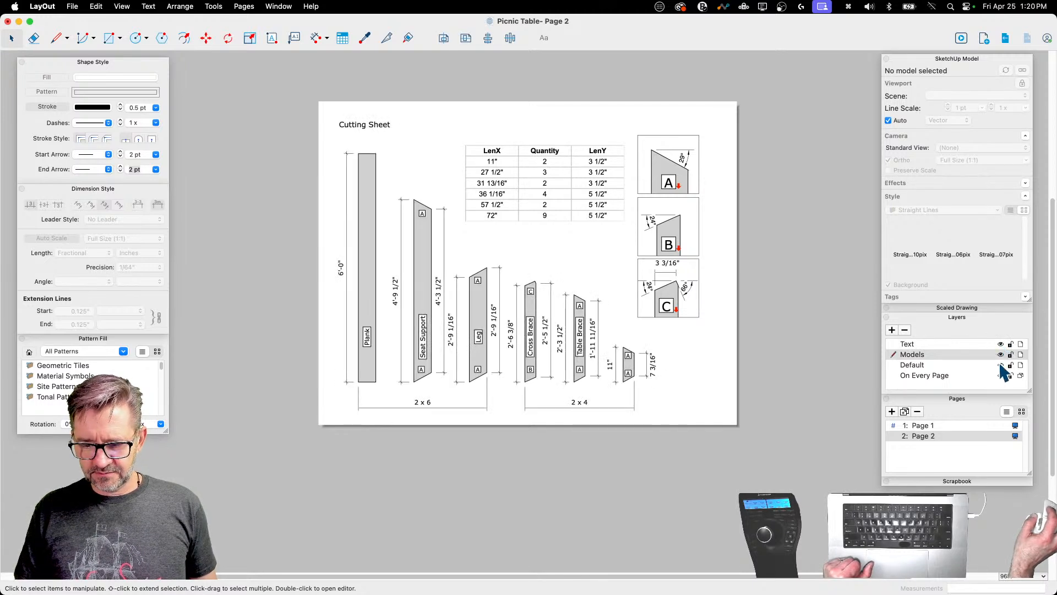
{"action": "left_click", "coordinate": [1000, 344]}
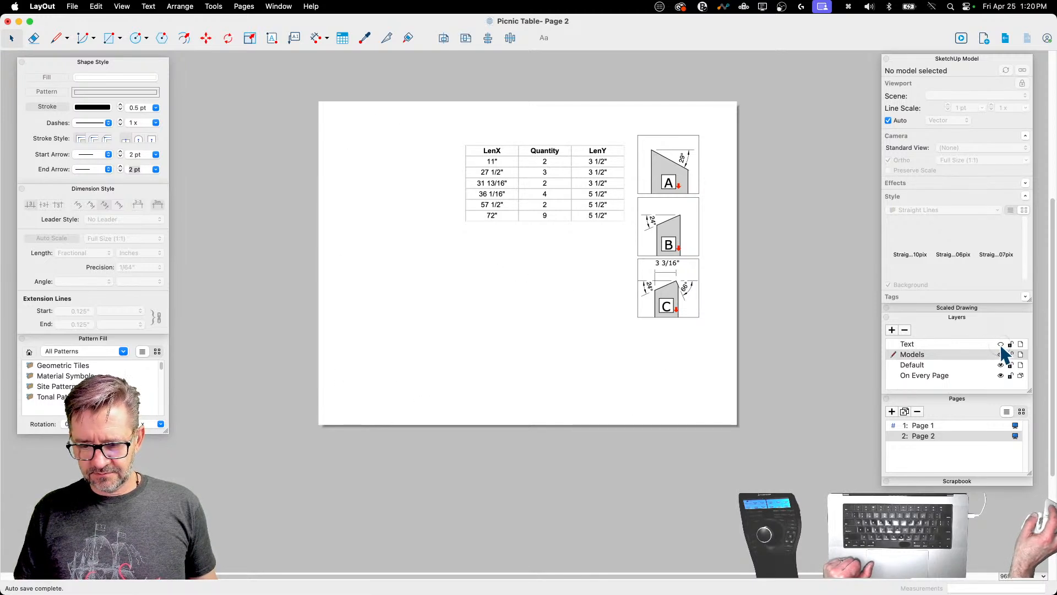
{"action": "left_click", "coordinate": [1000, 344]}
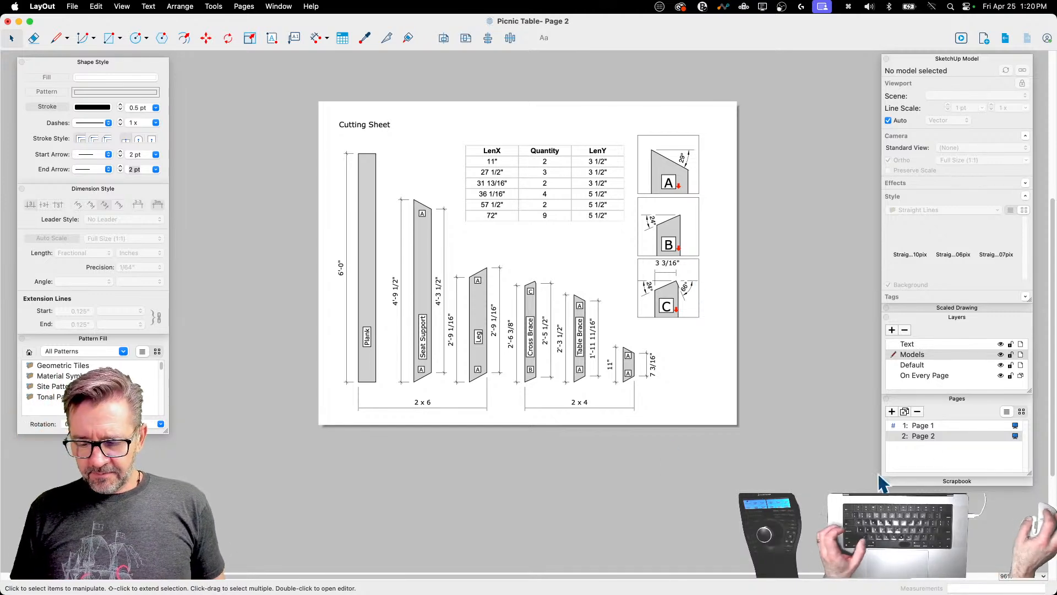
{"action": "left_click", "coordinate": [930, 425]}
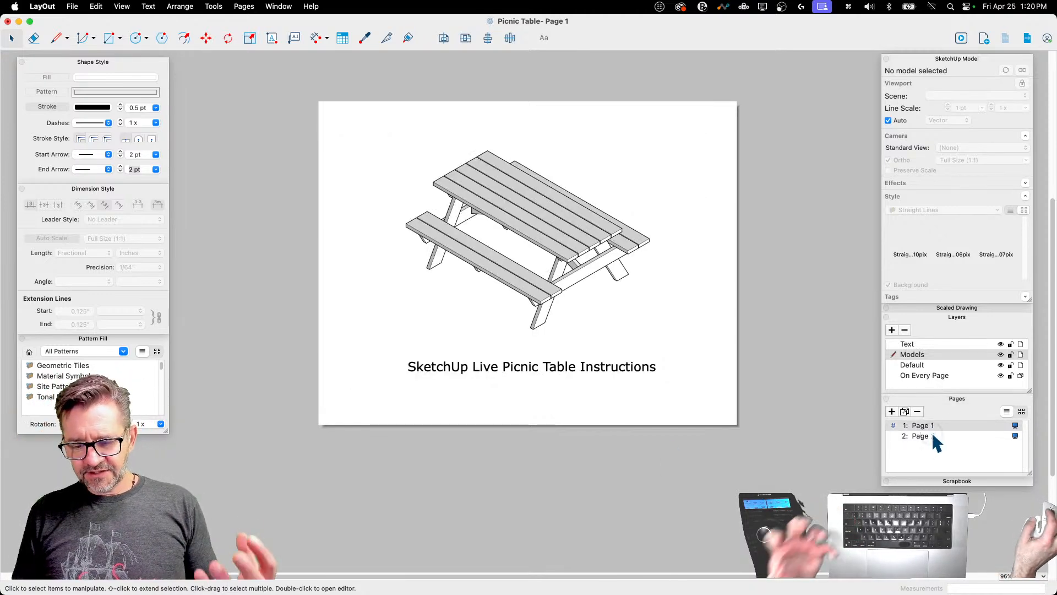
{"action": "left_click", "coordinate": [934, 435]}
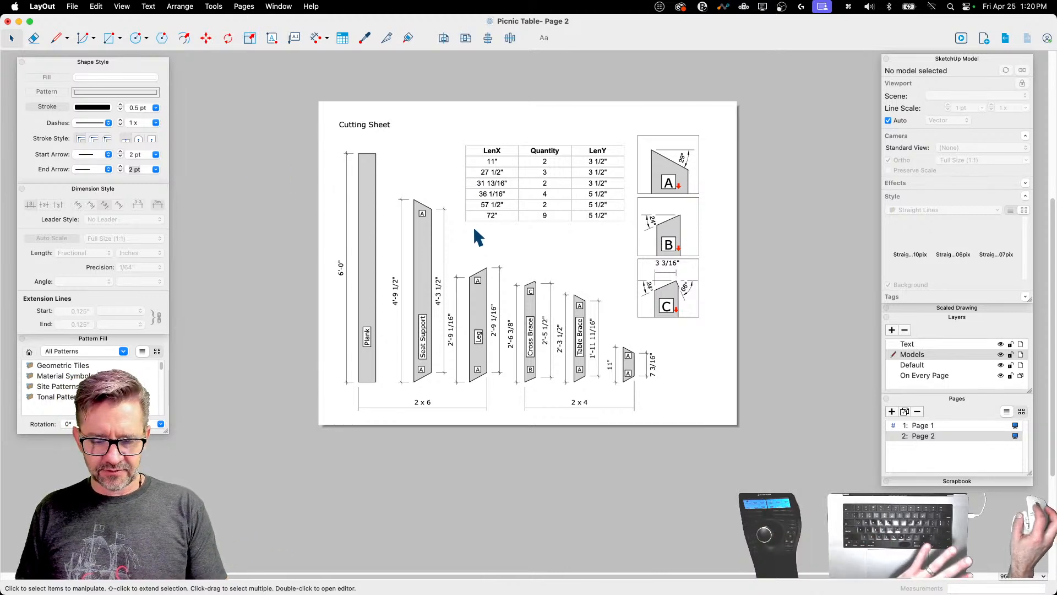
Step: Duplicate page 2 and delete the cut list table and angle-cut details A, B and C from the copy
{"action": "left_click", "coordinate": [905, 411]}
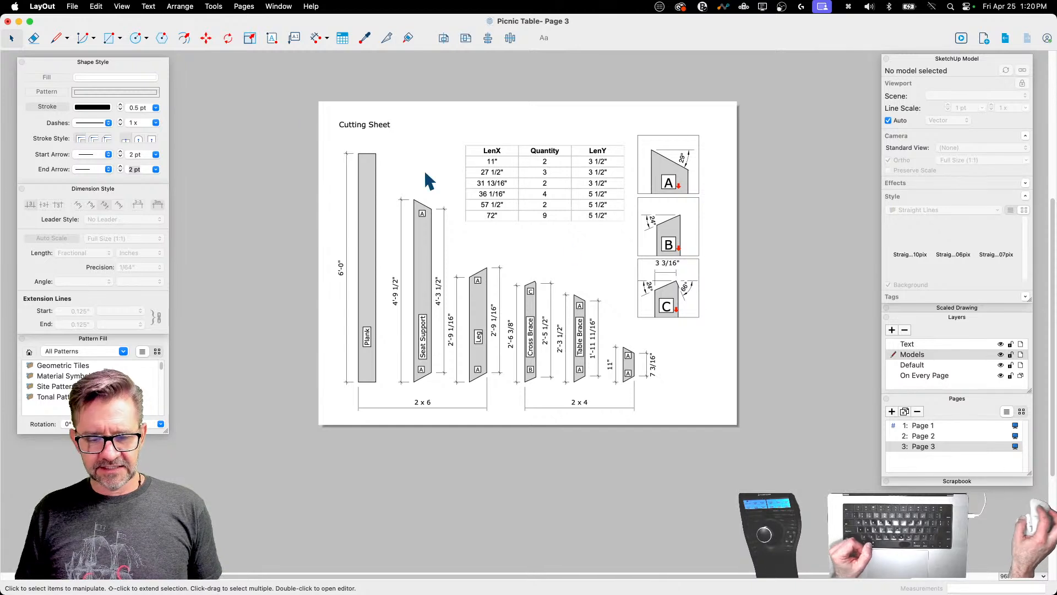
{"action": "left_click", "coordinate": [573, 190]}
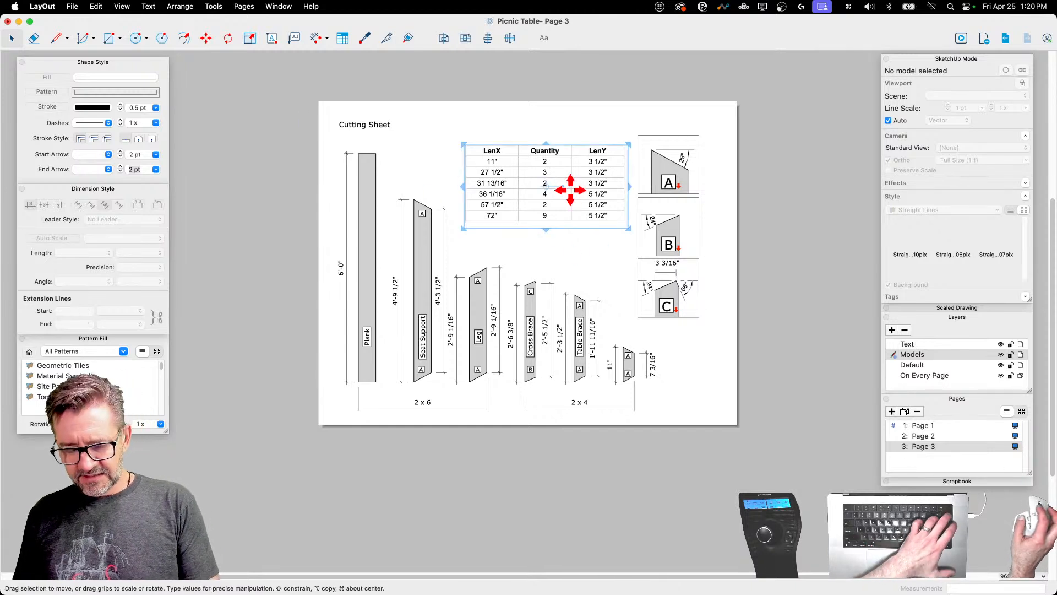
{"action": "key", "text": "BackSpace"}
{"action": "left_click_drag", "start_coordinate": [707, 144], "coordinate": [661, 325]}
{"action": "key", "text": "BackSpace"}
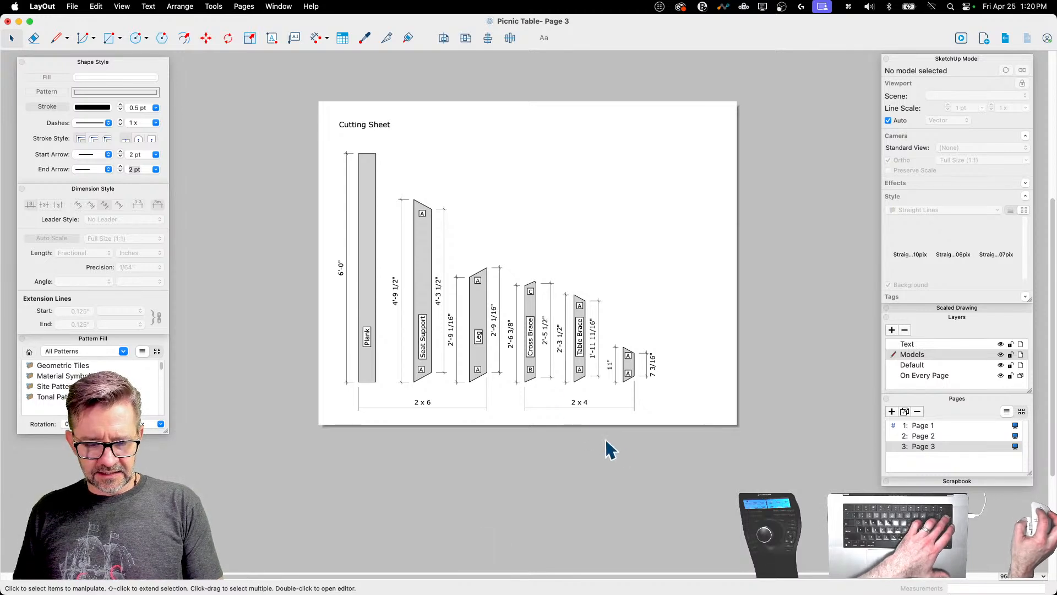
Step: Move the Plank label to the empty area above the boards and delete the other board labels and all dimensions from page 3
{"action": "left_click", "coordinate": [367, 342]}
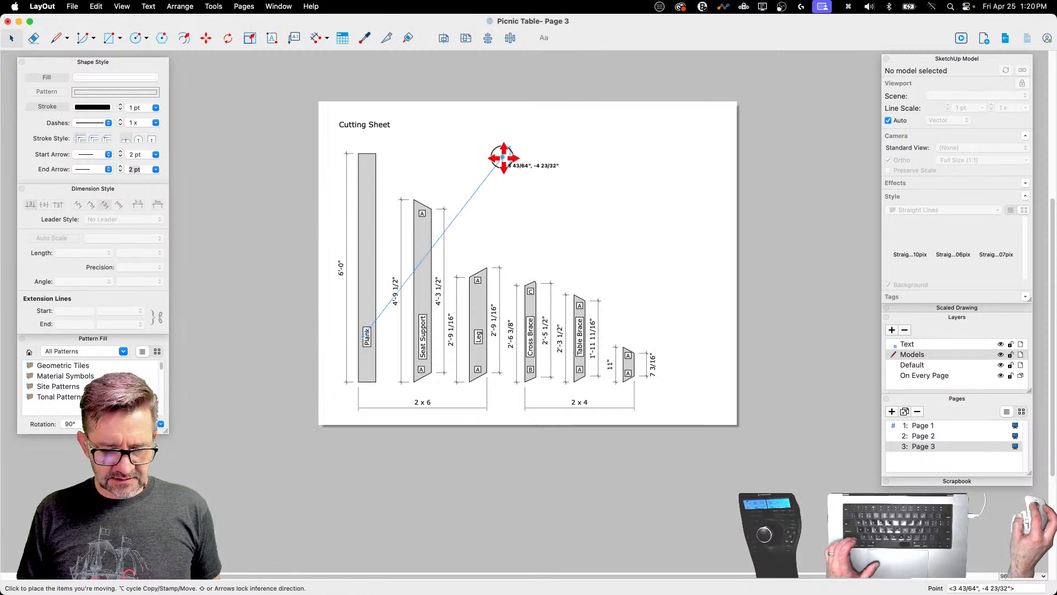
{"action": "left_click", "coordinate": [559, 138]}
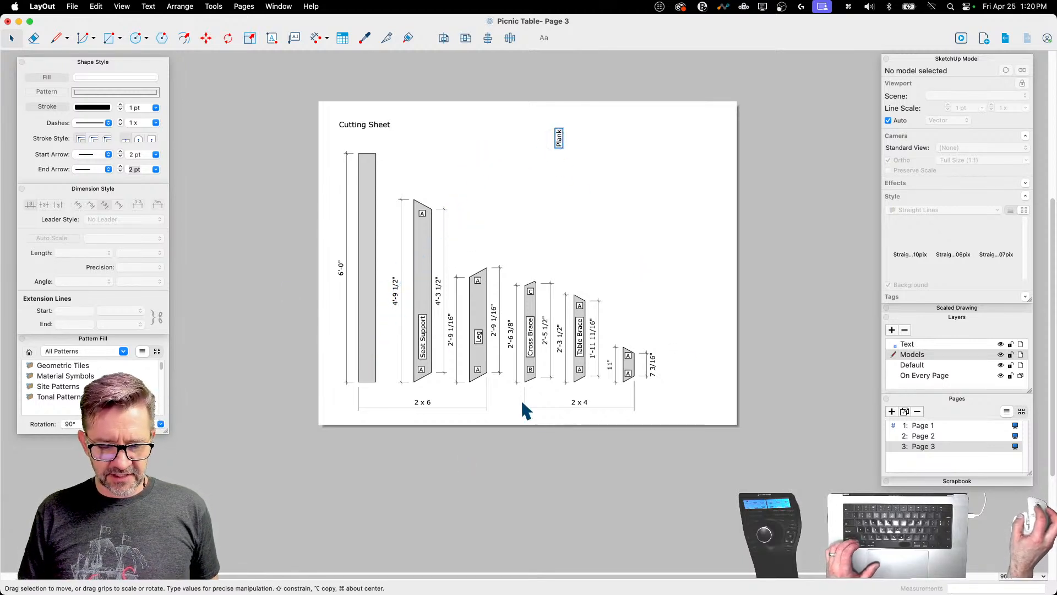
{"action": "left_click_drag", "start_coordinate": [282, 202], "coordinate": [735, 512]}
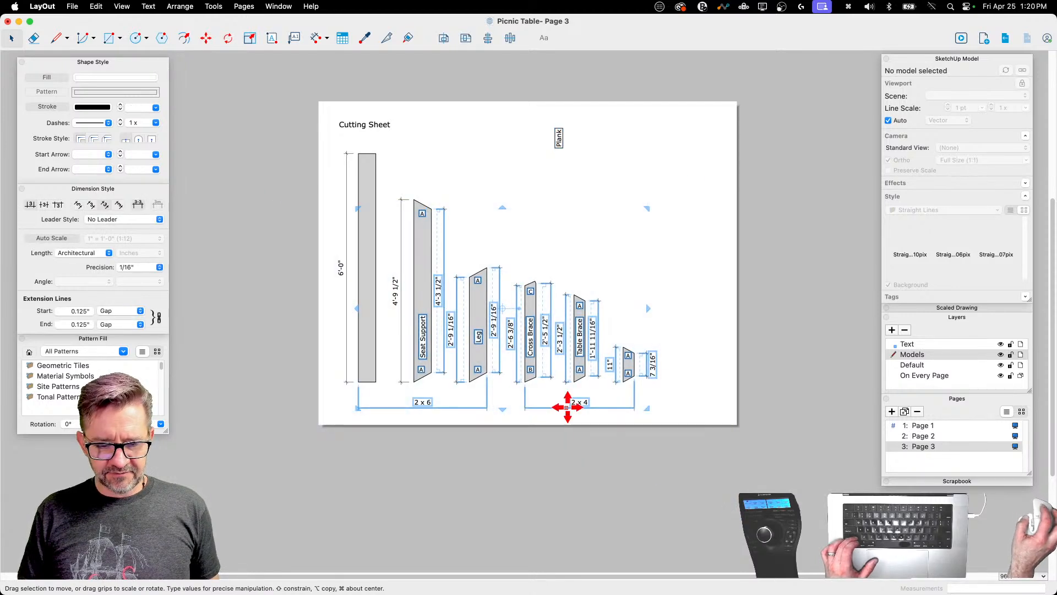
{"action": "key", "text": "BackSpace"}
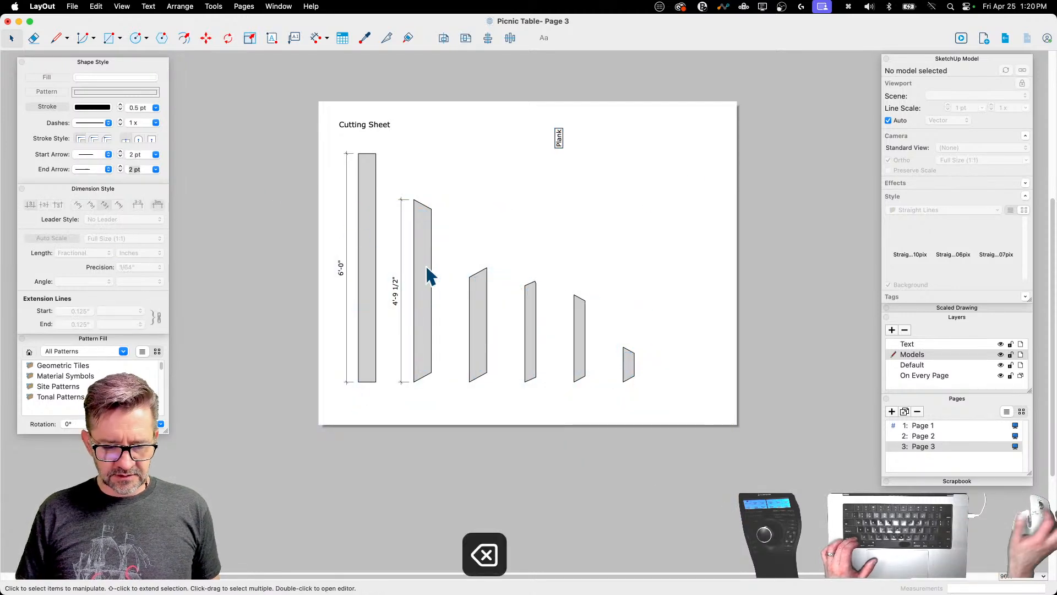
{"action": "left_click", "coordinate": [399, 292]}
{"action": "key", "text": "BackSpace"}
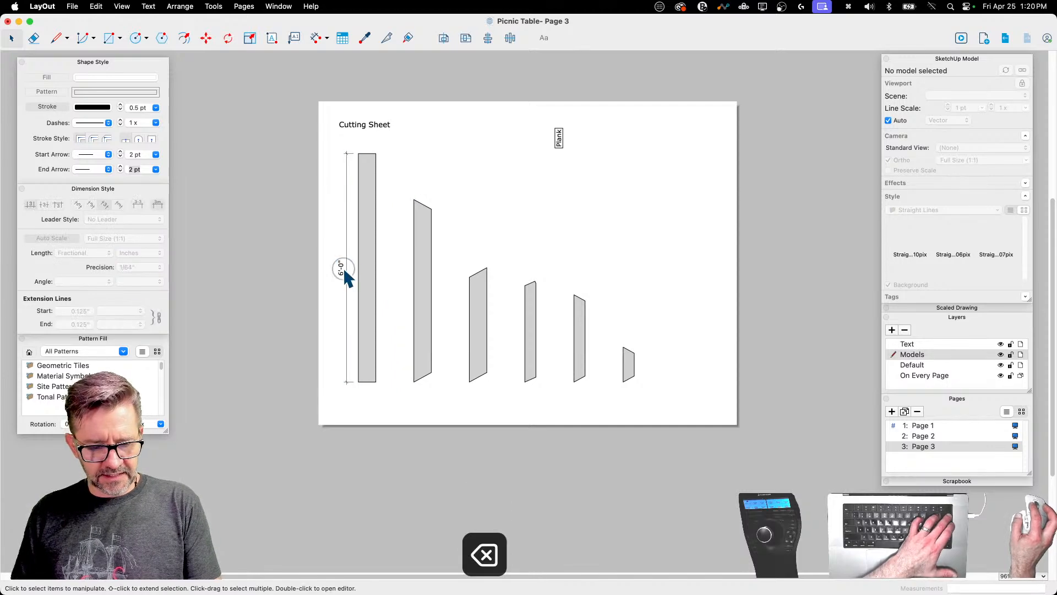
{"action": "left_click", "coordinate": [342, 275]}
{"action": "key", "text": "BackSpace"}
Step: Change the page 3 title from Cutting Sheet to "Assembly Pg 1"
{"action": "left_click", "coordinate": [371, 283]}
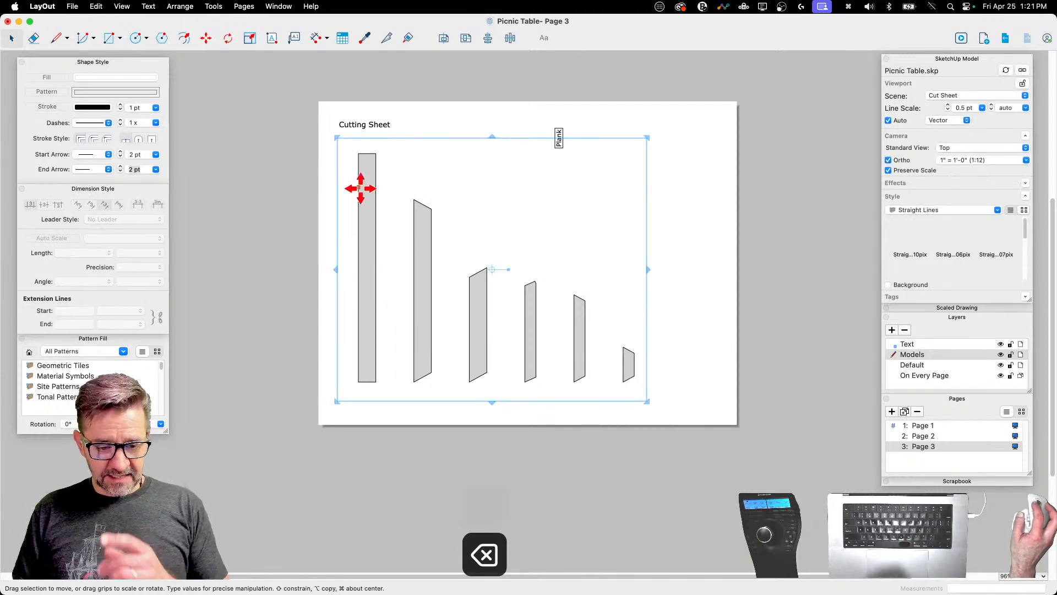
{"action": "double_click", "coordinate": [348, 125]}
{"action": "type", "text": "A"}
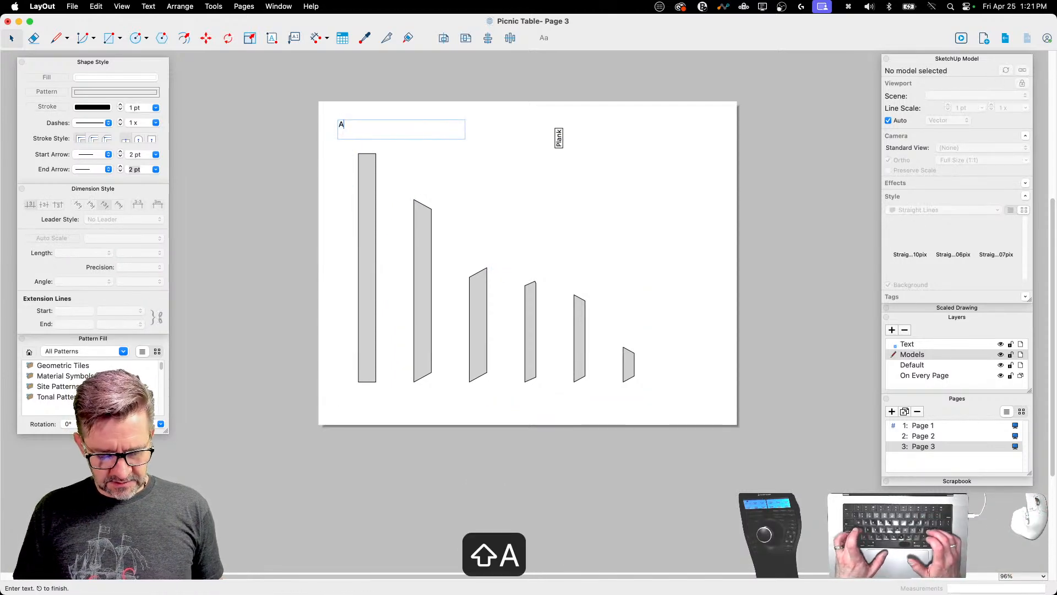
{"action": "type", "text": "ssemble"}
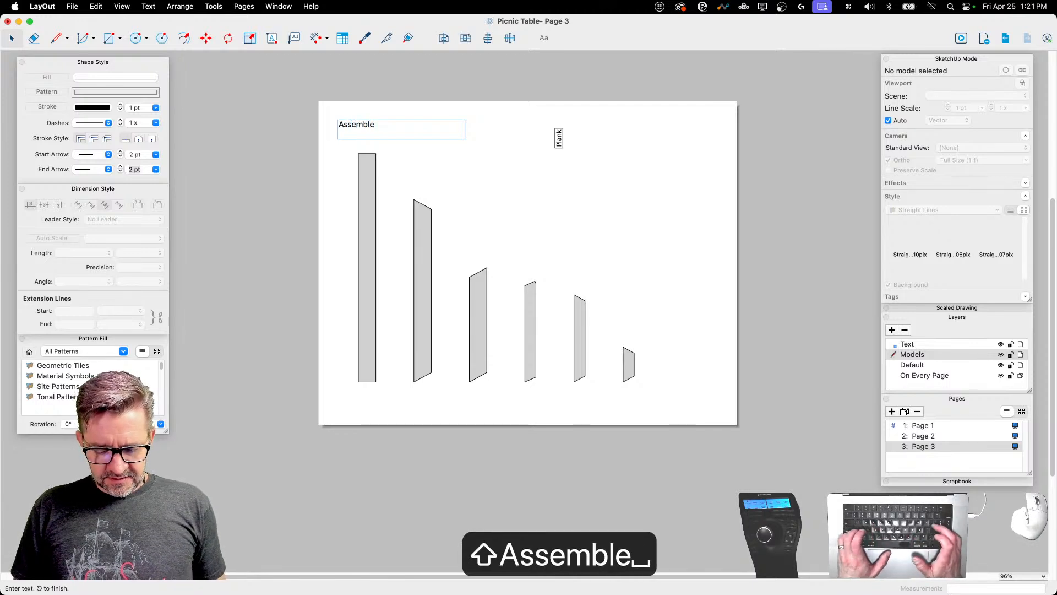
{"action": "type", "text": " Pg 1"}
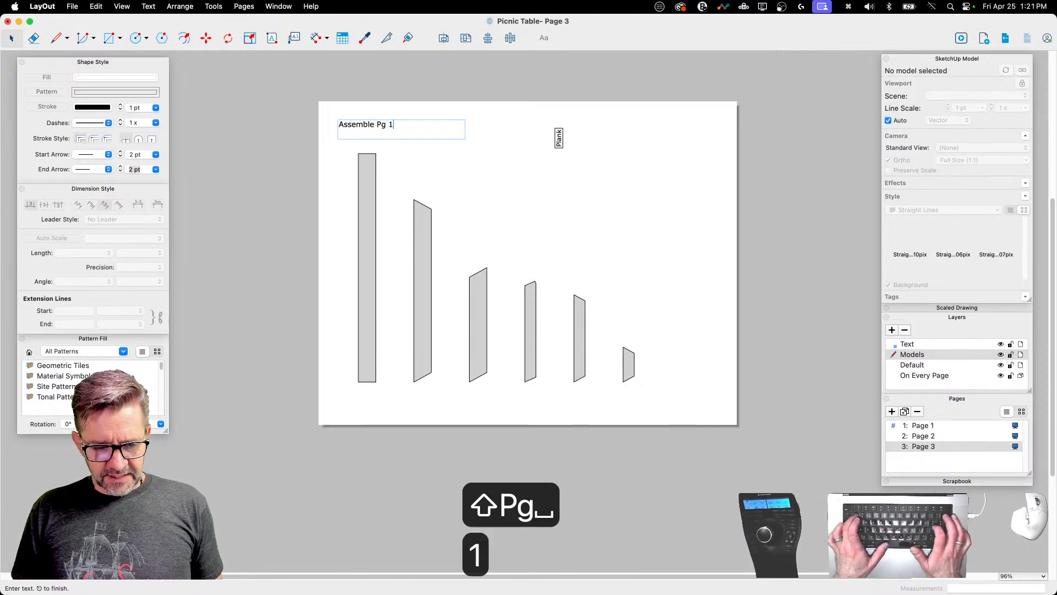
{"action": "left_click", "coordinate": [374, 124]}
{"action": "key", "text": "BackSpace"}
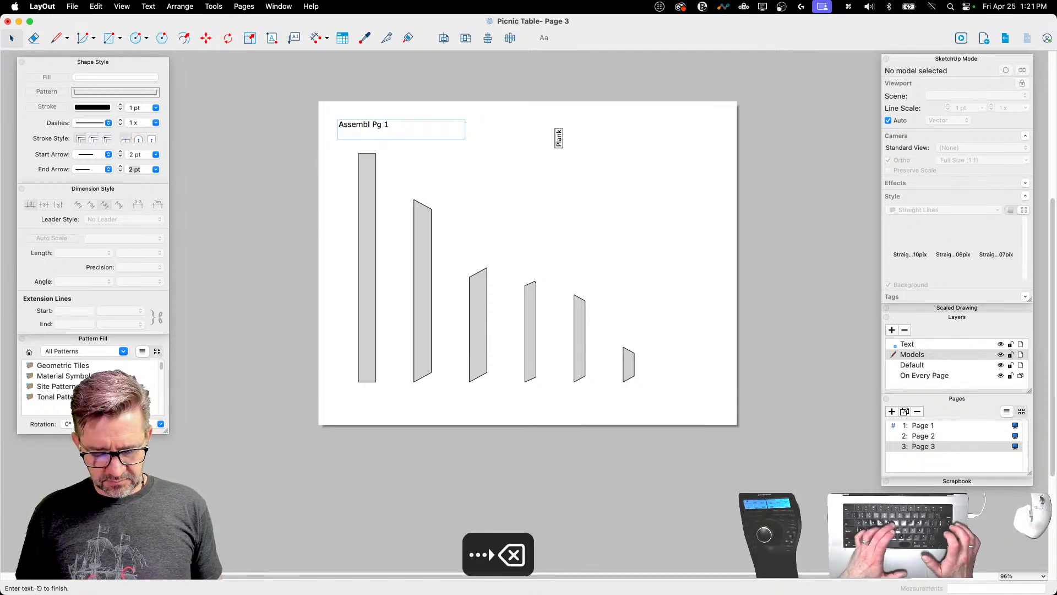
{"action": "type", "text": "y"}
{"action": "key", "text": "Escape"}
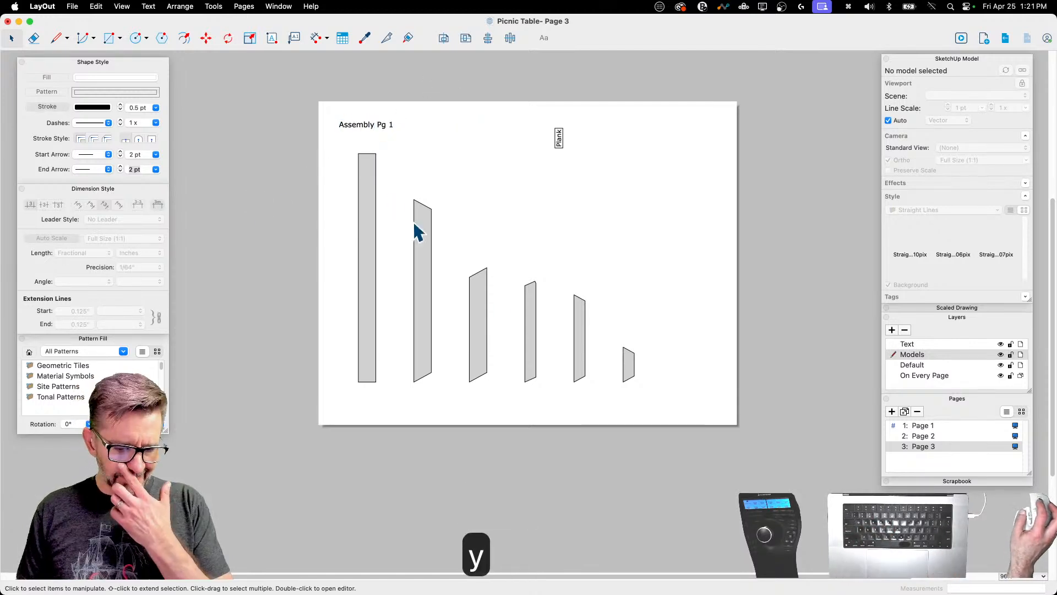
Step: Switch the page 3 model viewport to the Step 1 scene
{"action": "left_click", "coordinate": [470, 295]}
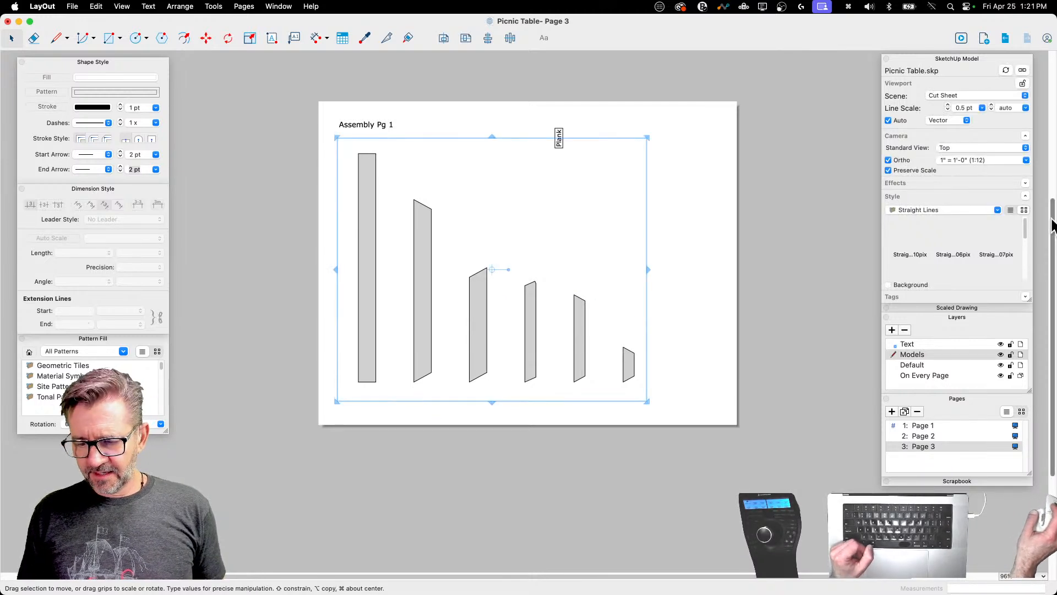
{"action": "left_click", "coordinate": [990, 98]}
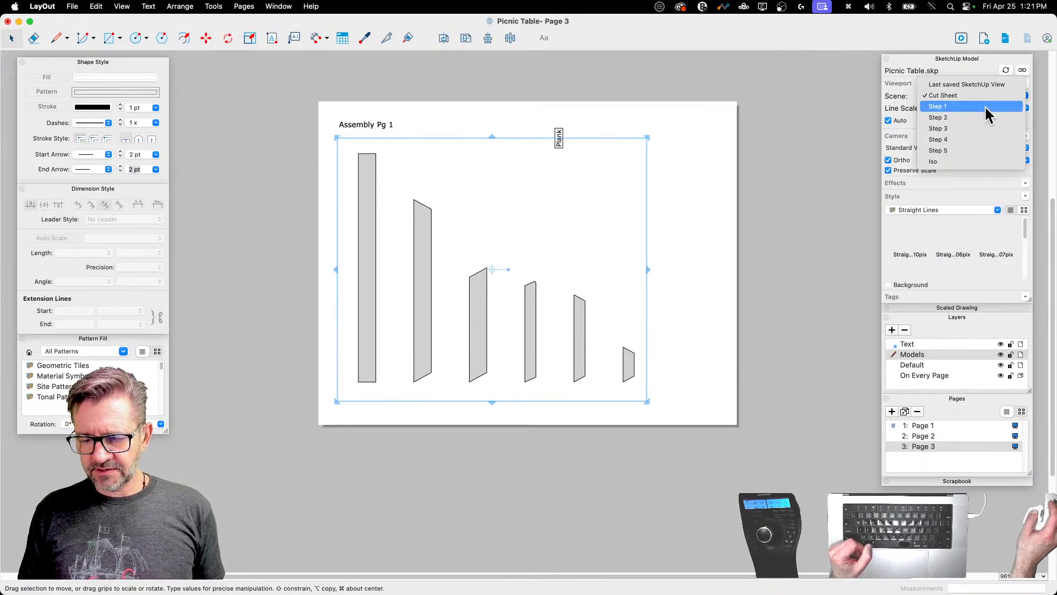
{"action": "left_click", "coordinate": [989, 108]}
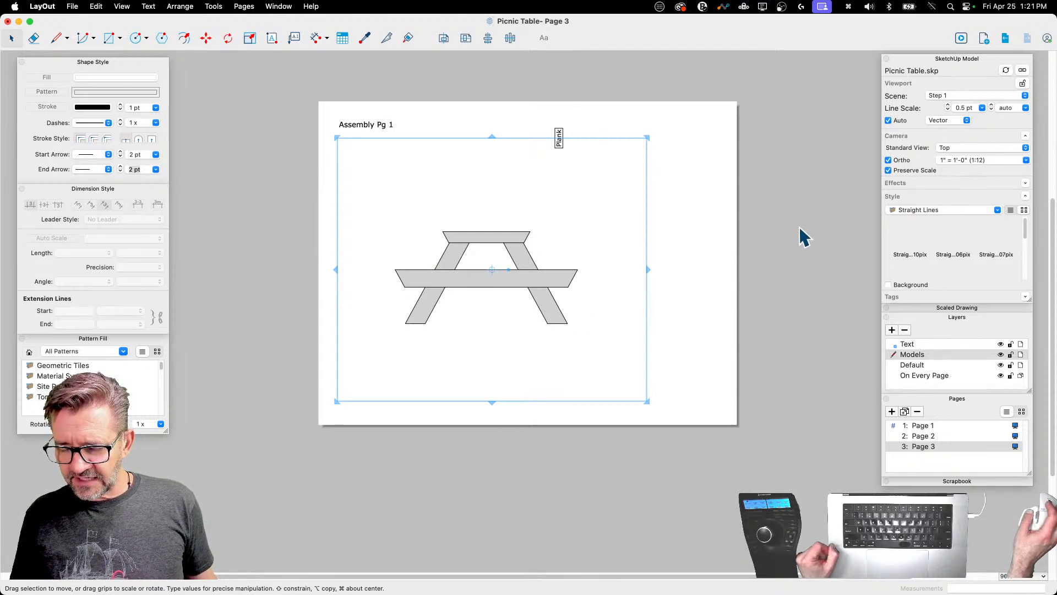
Step: Crop the viewport closer around the table end frame and move it towards the middle of the page
{"action": "mouse_move", "coordinate": [650, 138]}
{"action": "left_mouse_down"}
{"action": "mouse_move", "coordinate": [602, 151]}
{"action": "mouse_move", "coordinate": [578, 176]}
{"action": "mouse_move", "coordinate": [587, 192]}
{"action": "left_mouse_up"}
{"action": "left_click_drag", "start_coordinate": [335, 405], "coordinate": [380, 352]}
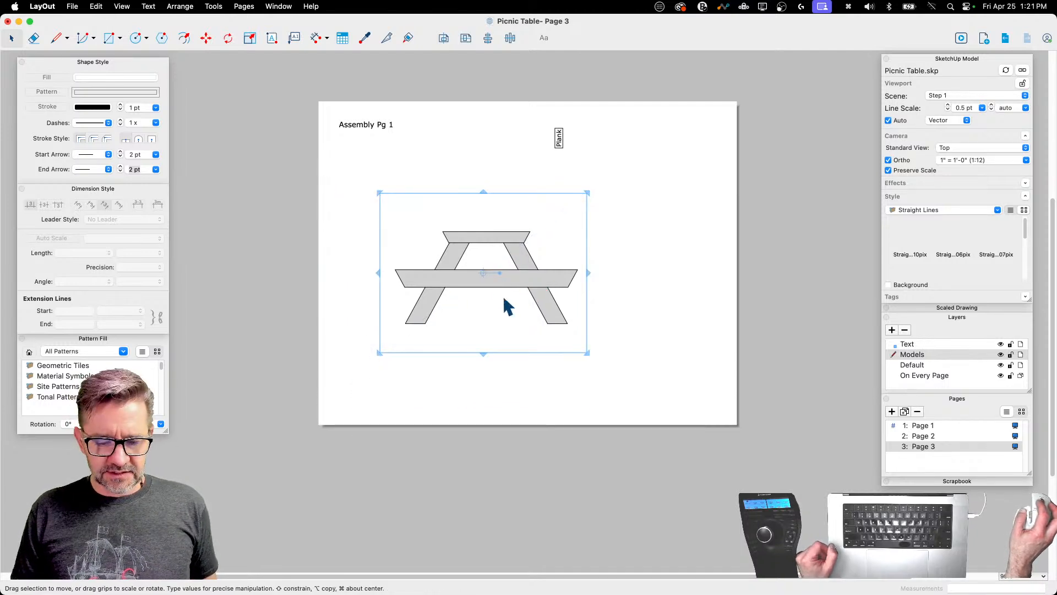
{"action": "left_click", "coordinate": [492, 278]}
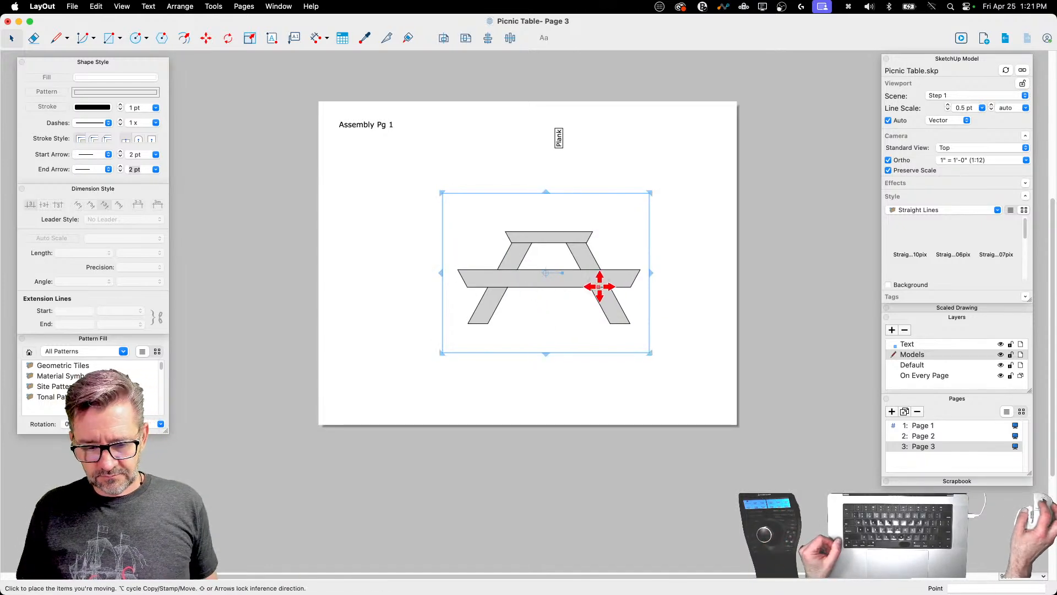
{"action": "key", "text": "Escape"}
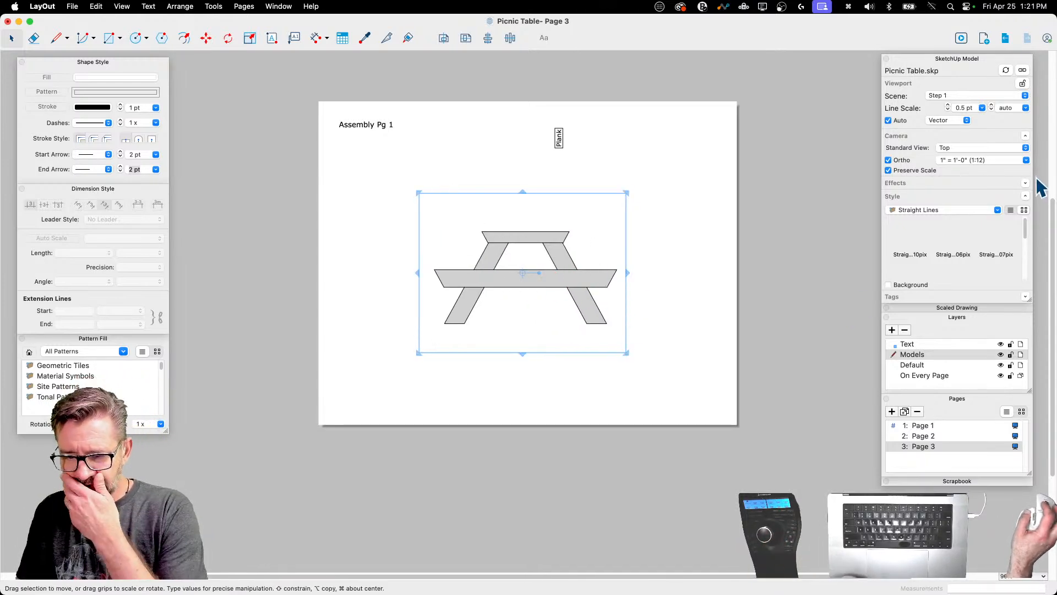
{"action": "left_click", "coordinate": [998, 211]}
{"action": "left_click", "coordinate": [998, 211]}
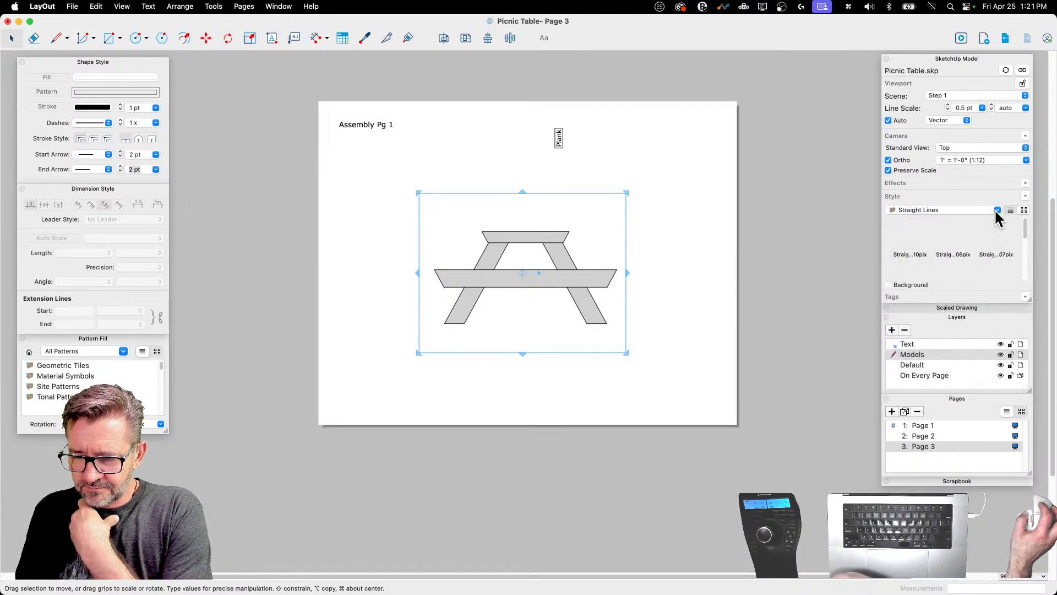
{"action": "left_click", "coordinate": [1024, 183]}
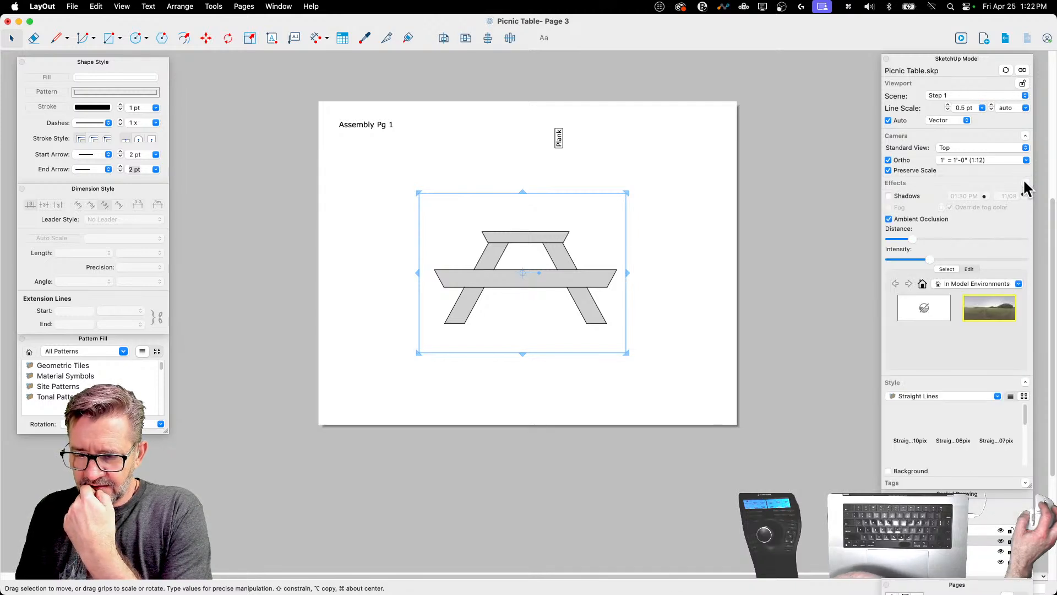
{"action": "left_click", "coordinate": [1024, 183]}
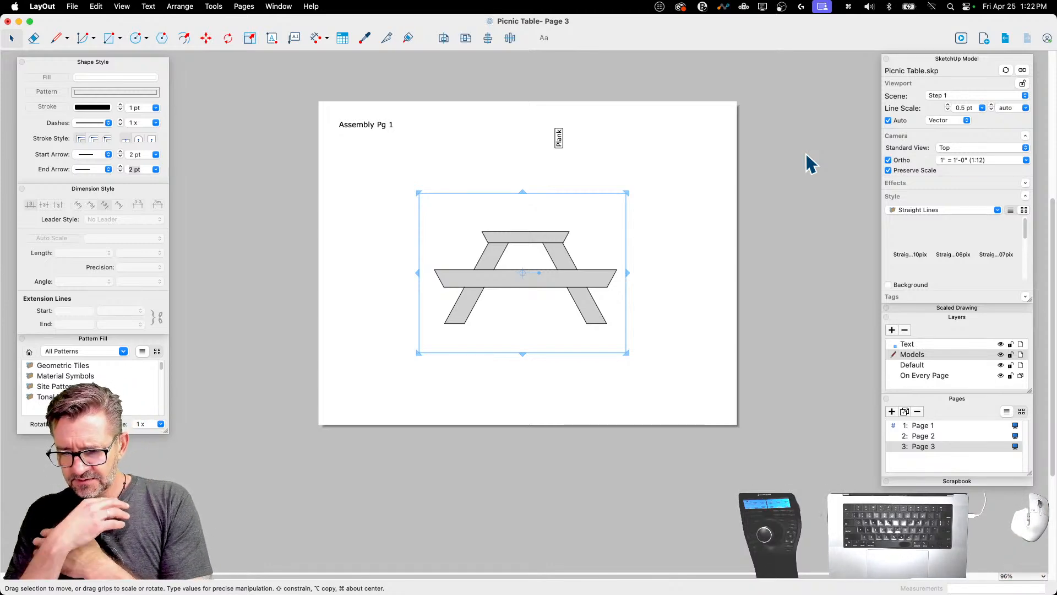
{"action": "scroll", "coordinate": [573, 270], "scroll_direction": "up", "scroll_amount": 5}
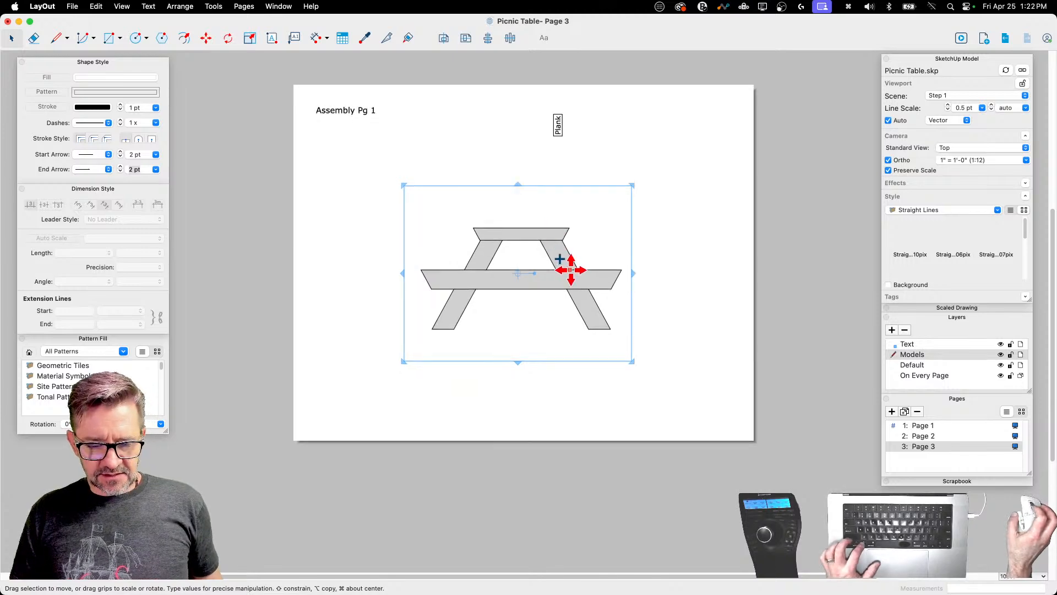
{"action": "scroll", "coordinate": [577, 269], "scroll_direction": "down", "scroll_amount": 3}
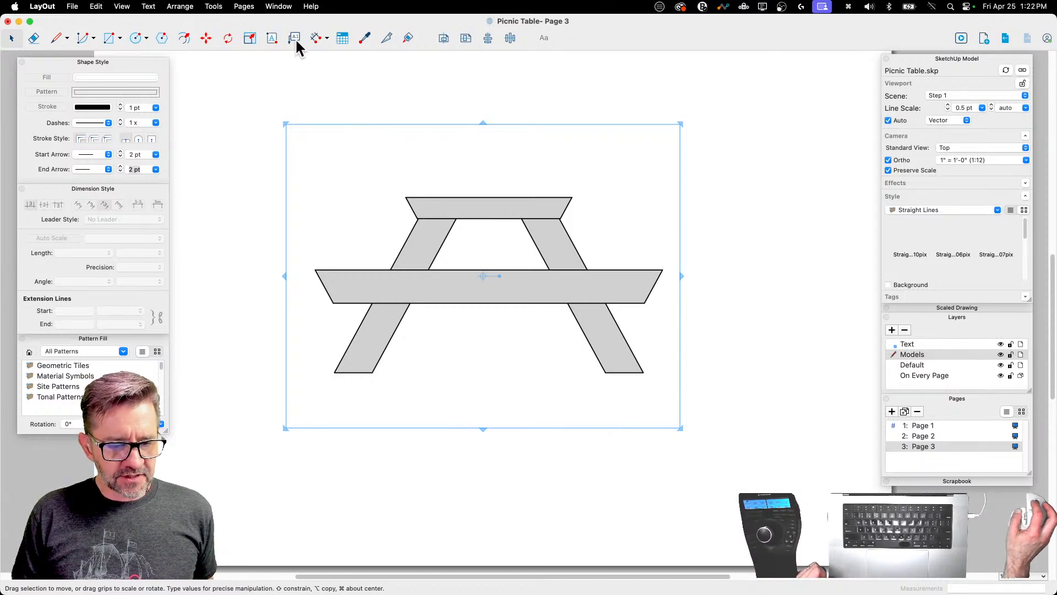
{"action": "left_click", "coordinate": [56, 38]}
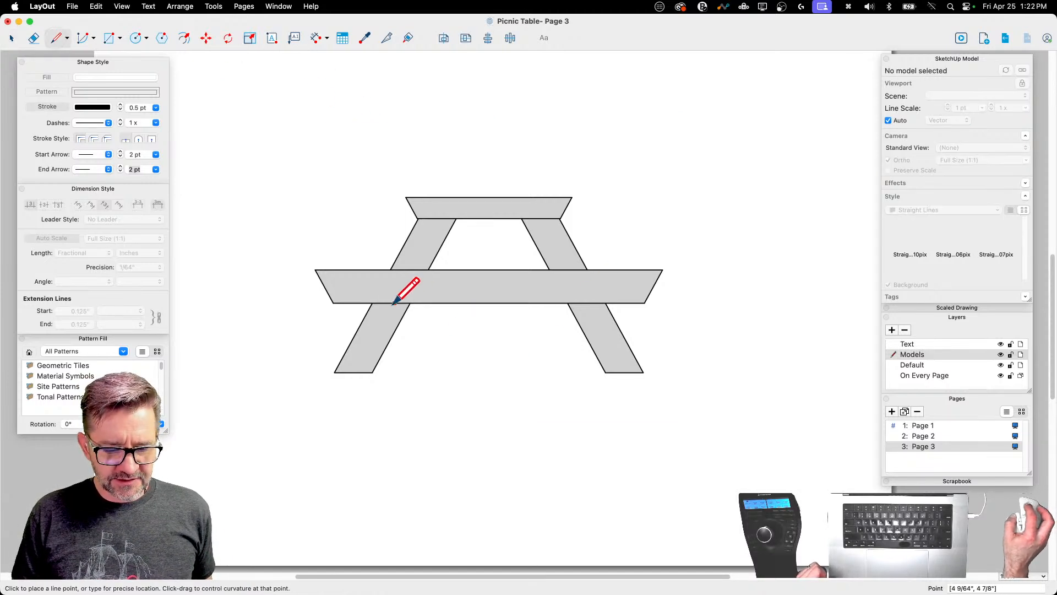
{"action": "left_click", "coordinate": [373, 303]}
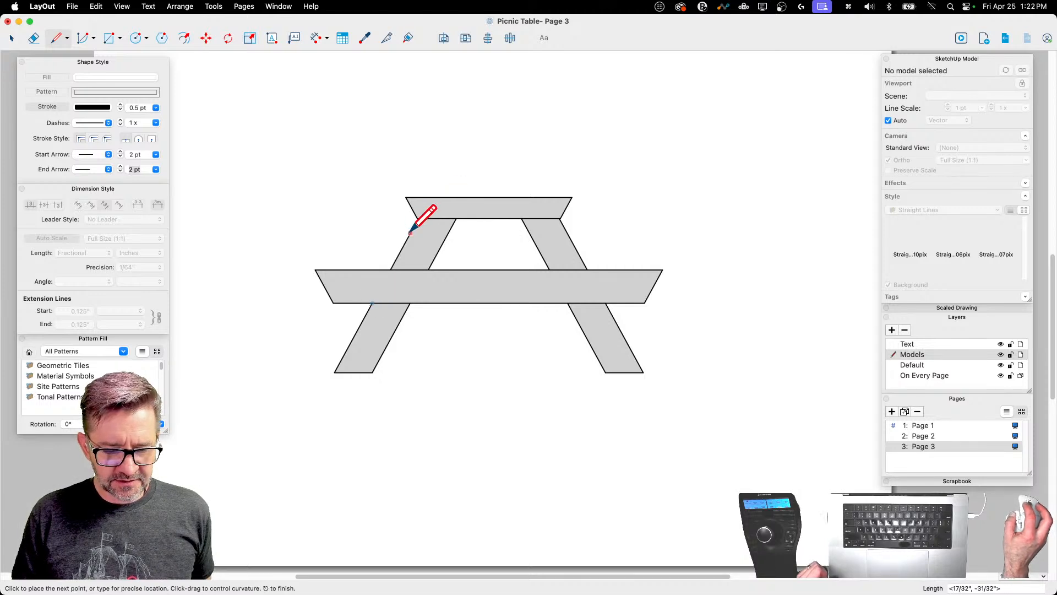
{"action": "left_click", "coordinate": [430, 197]}
{"action": "key", "text": "ctrl+Up"}
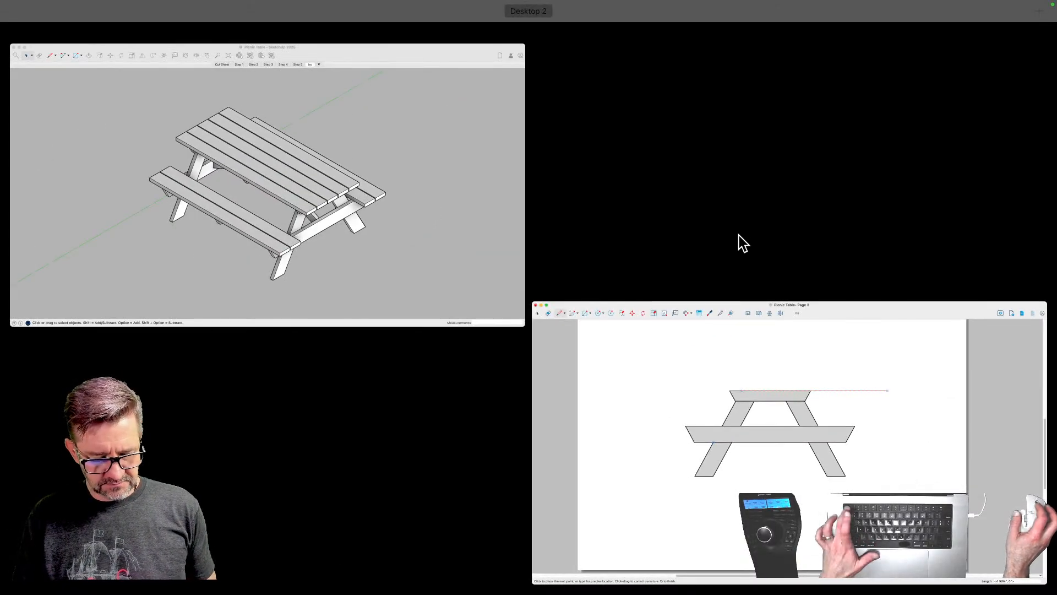
{"action": "key", "text": "Escape"}
{"action": "key", "text": "space"}
{"action": "key", "text": "space"}
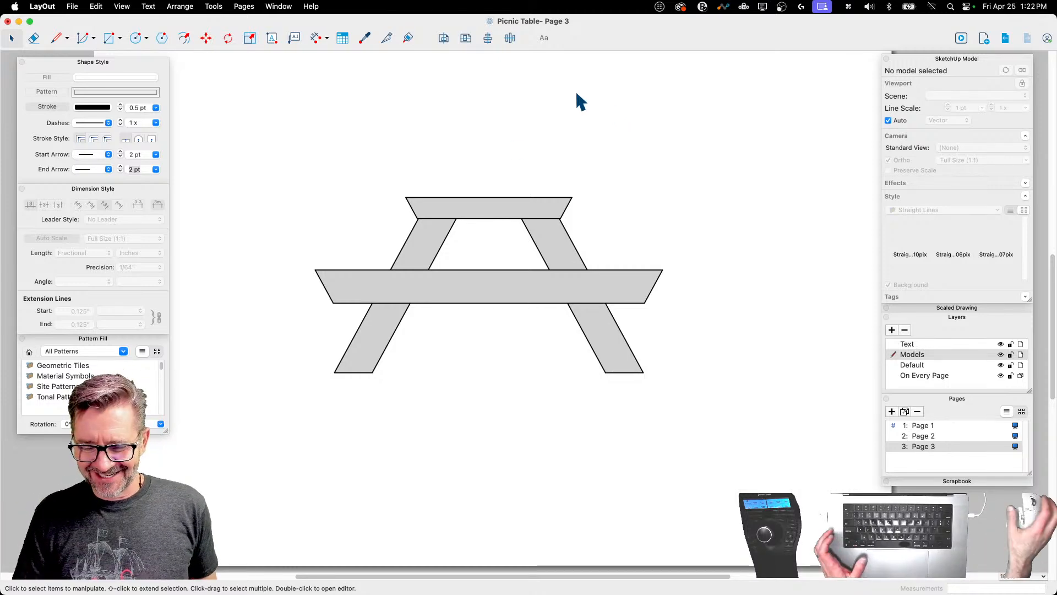
{"action": "key", "text": "super+z"}
{"action": "key", "text": "super+z"}
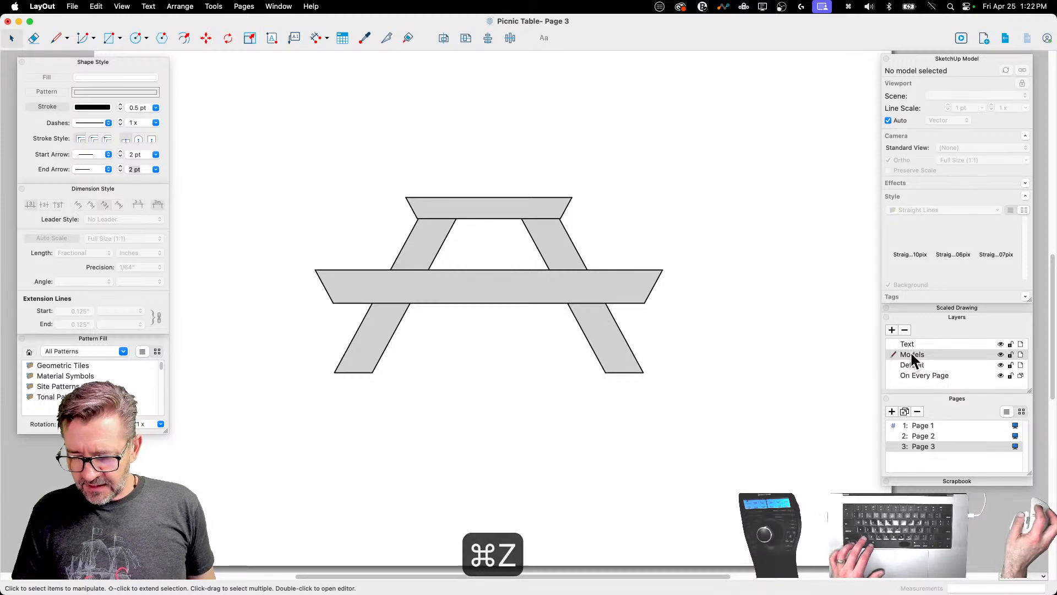
Step: On the Text layer, draw a line along the left leg's outer edge from the seat support's lower edge to the table brace's top edge
{"action": "left_click", "coordinate": [925, 344]}
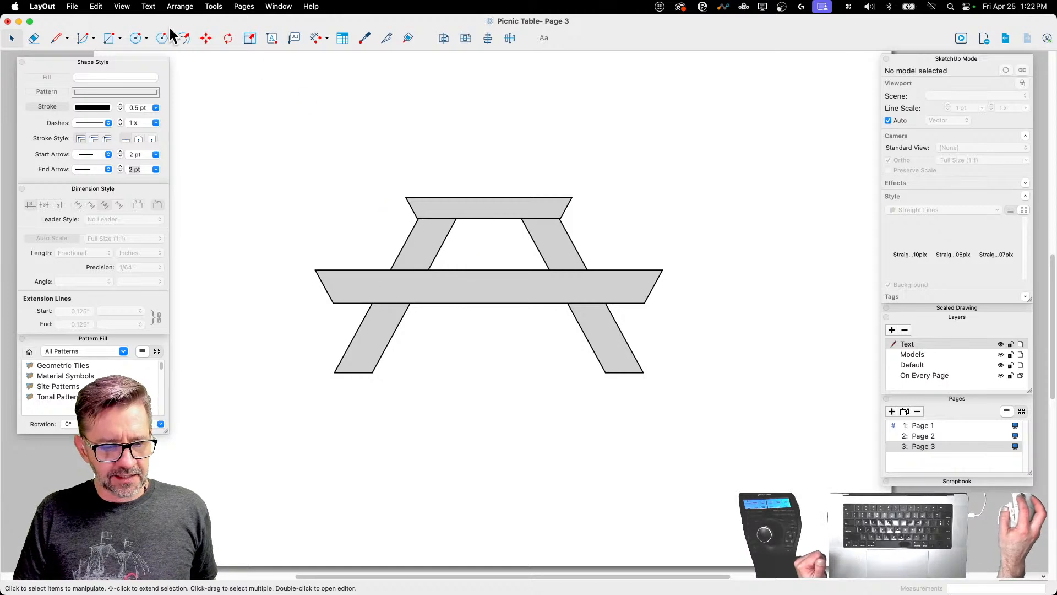
{"action": "left_click", "coordinate": [58, 37]}
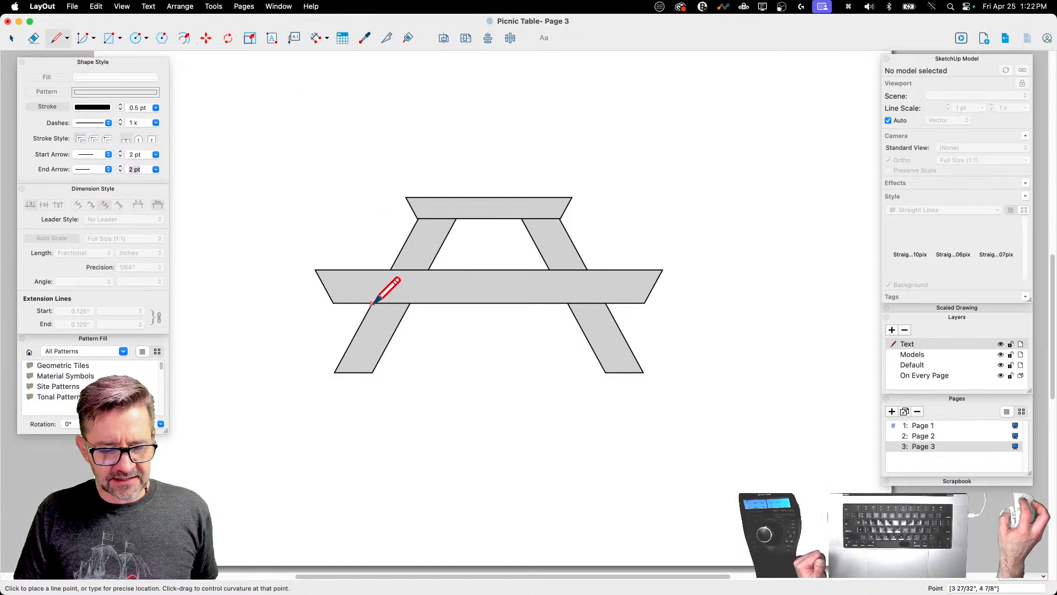
{"action": "left_click", "coordinate": [373, 303]}
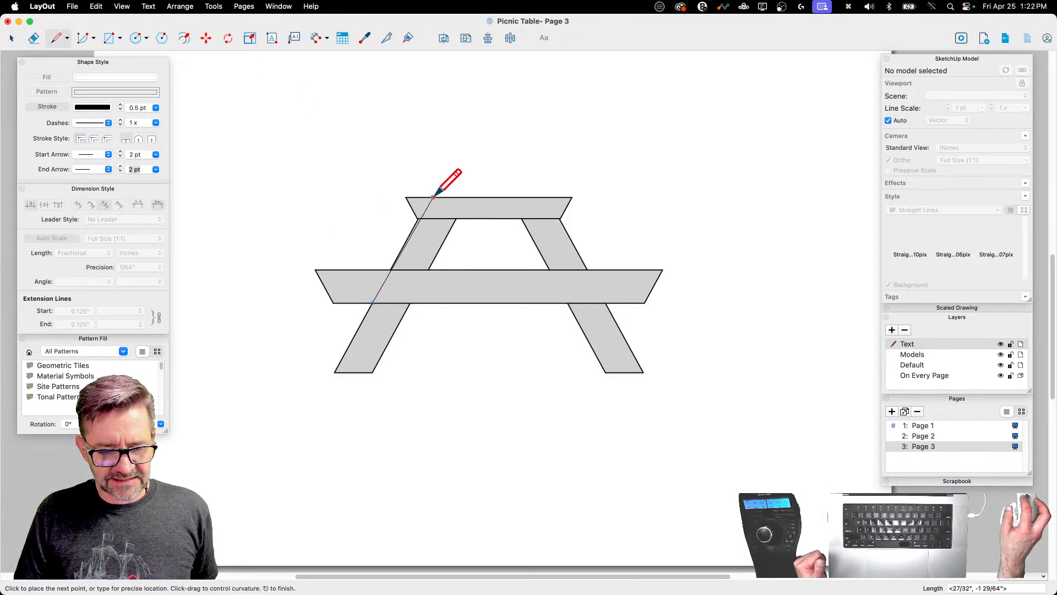
{"action": "left_click", "coordinate": [430, 196]}
{"action": "key", "text": "space"}
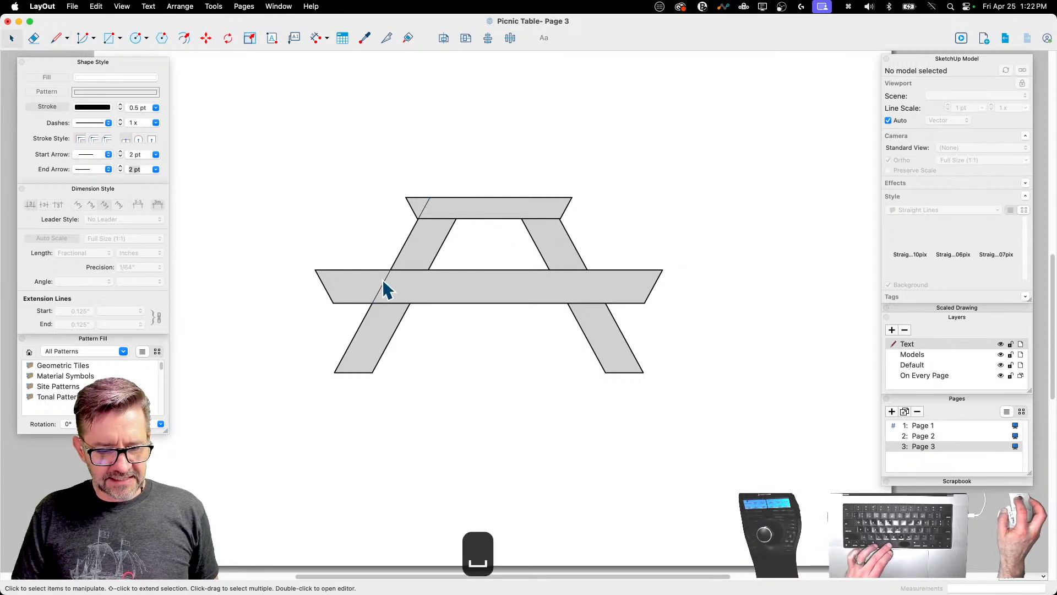
Step: Give the new line along the left leg's outer edge a short-dashed stroke
{"action": "left_click", "coordinate": [384, 280]}
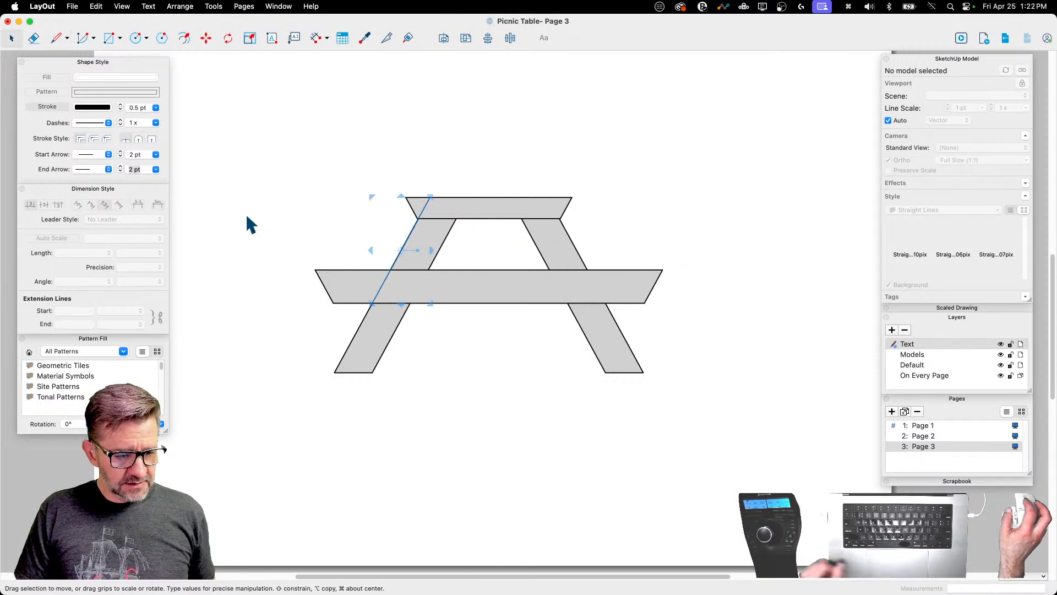
{"action": "left_click", "coordinate": [88, 122]}
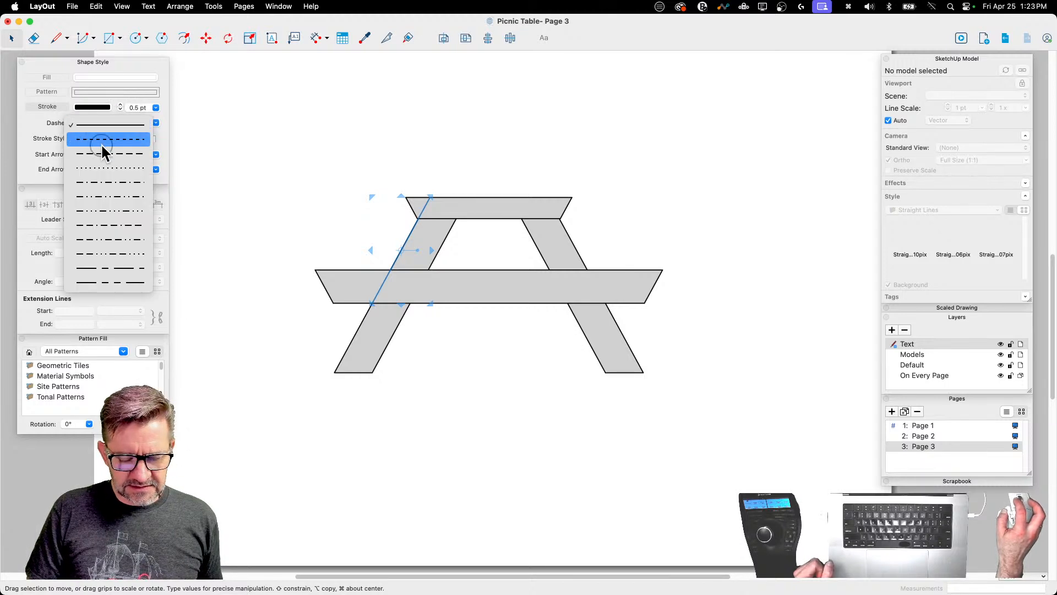
{"action": "left_click", "coordinate": [101, 144]}
{"action": "left_click", "coordinate": [397, 117]}
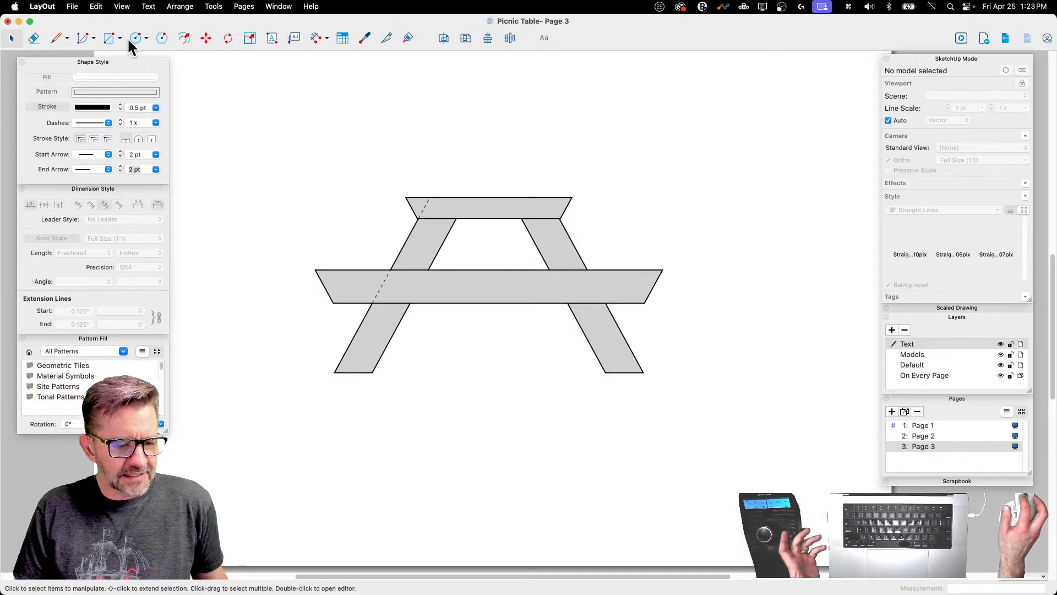
Step: Draw a short-dashed line along the left leg's inner edge from the seat support's lower edge to the table brace's top edge
{"action": "left_click", "coordinate": [56, 39]}
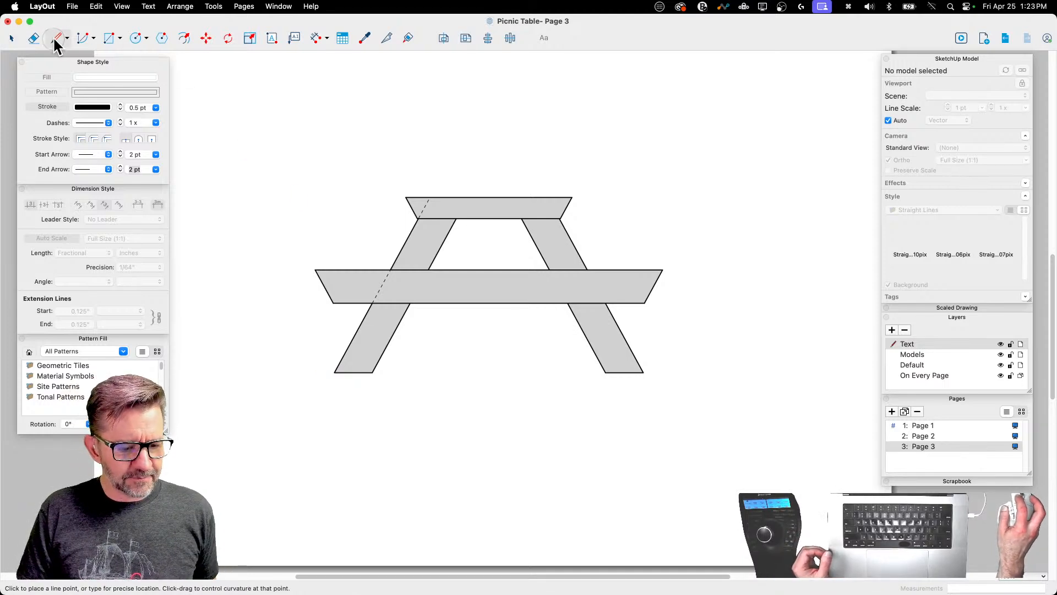
{"action": "left_click", "coordinate": [98, 122]}
{"action": "left_click", "coordinate": [93, 142]}
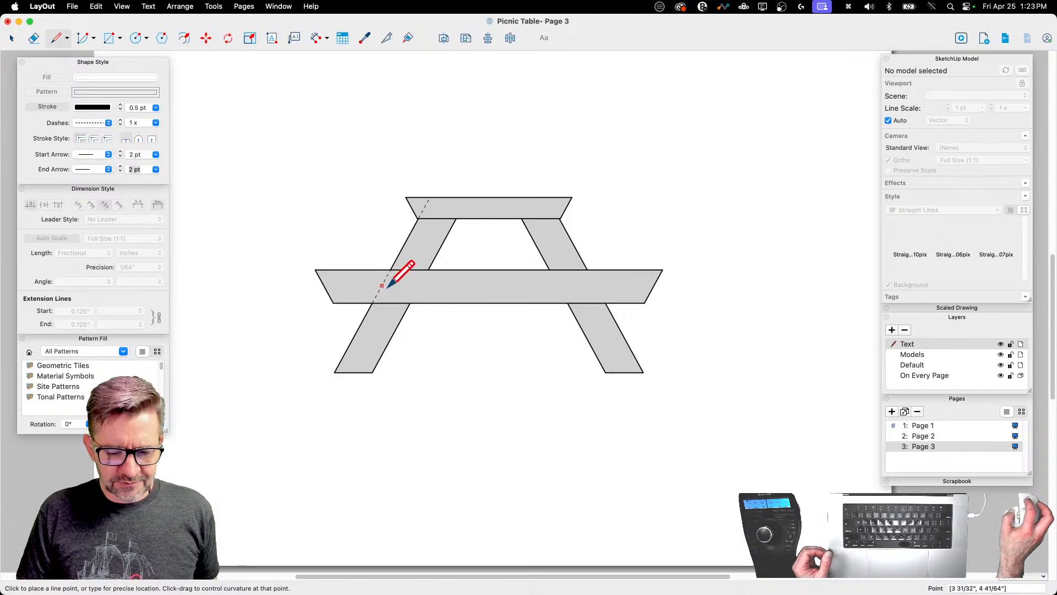
{"action": "left_click", "coordinate": [411, 302]}
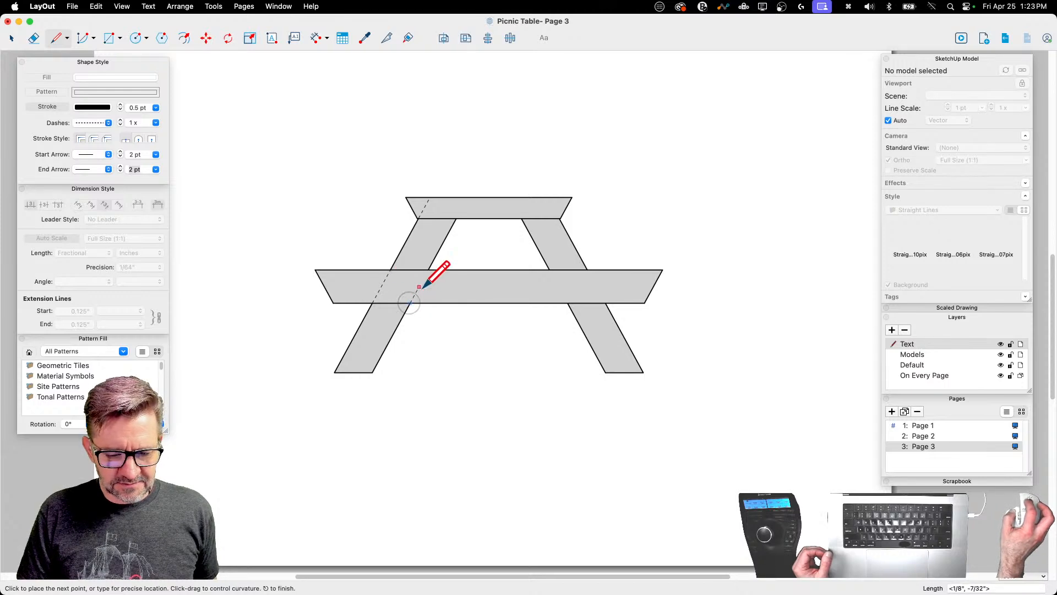
{"action": "left_click", "coordinate": [468, 197]}
{"action": "key", "text": "Escape"}
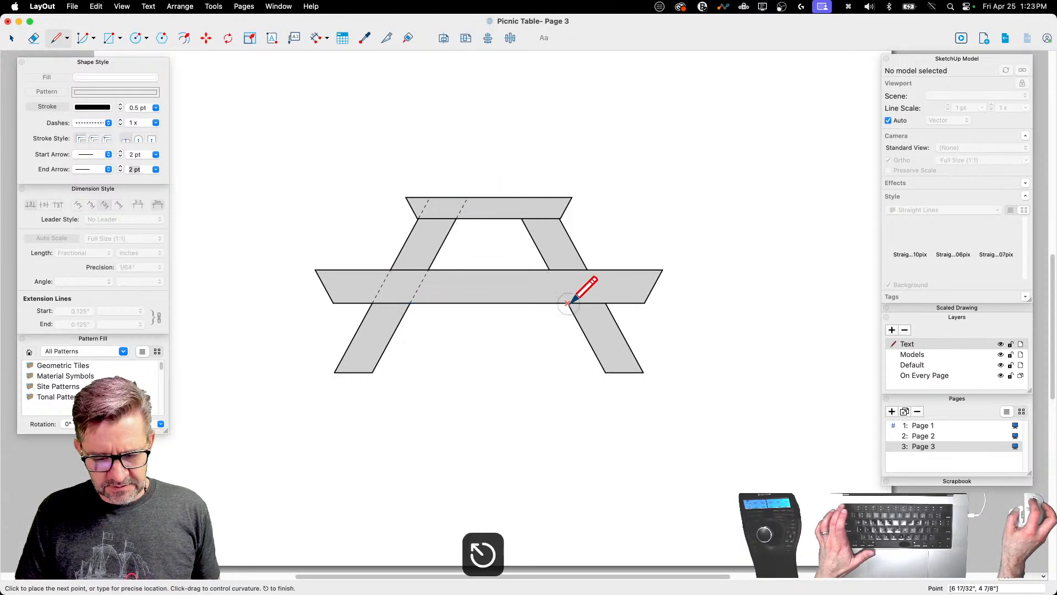
Step: Draw matching dashed lines along the right leg's inner and outer edges, from the seat support's lower edge to the table brace's top edge
{"action": "left_click", "coordinate": [568, 302]}
{"action": "left_click", "coordinate": [510, 197]}
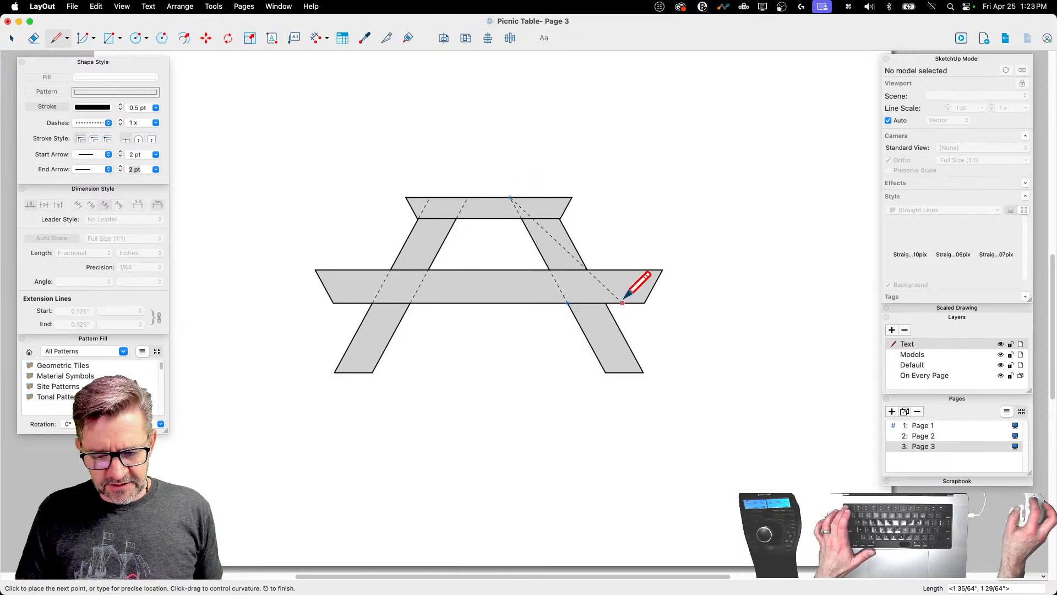
{"action": "key", "text": "Escape"}
{"action": "left_click", "coordinate": [606, 302]}
{"action": "left_click", "coordinate": [548, 197]}
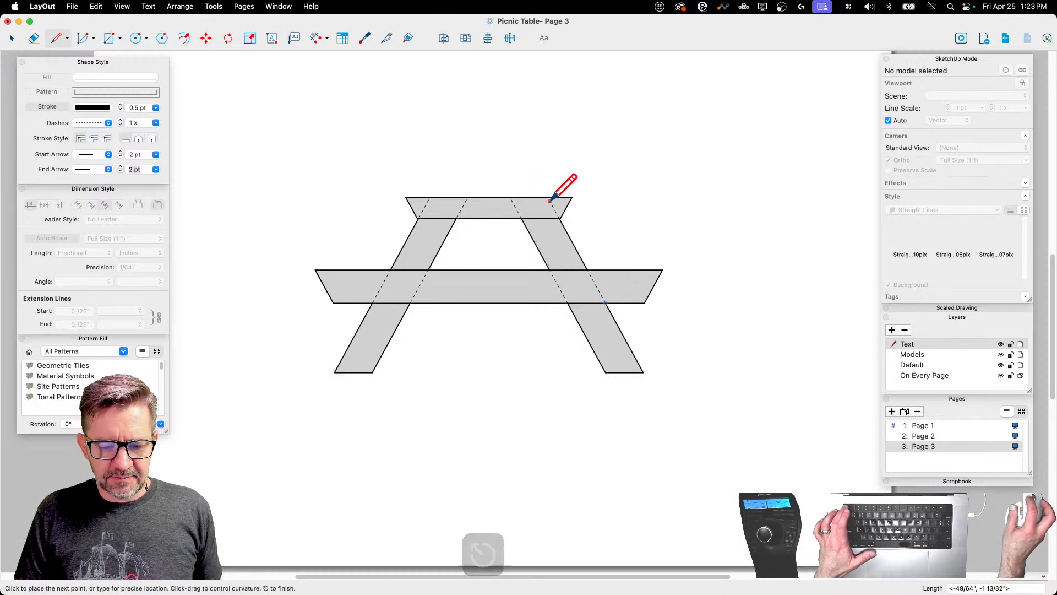
{"action": "key", "text": "space"}
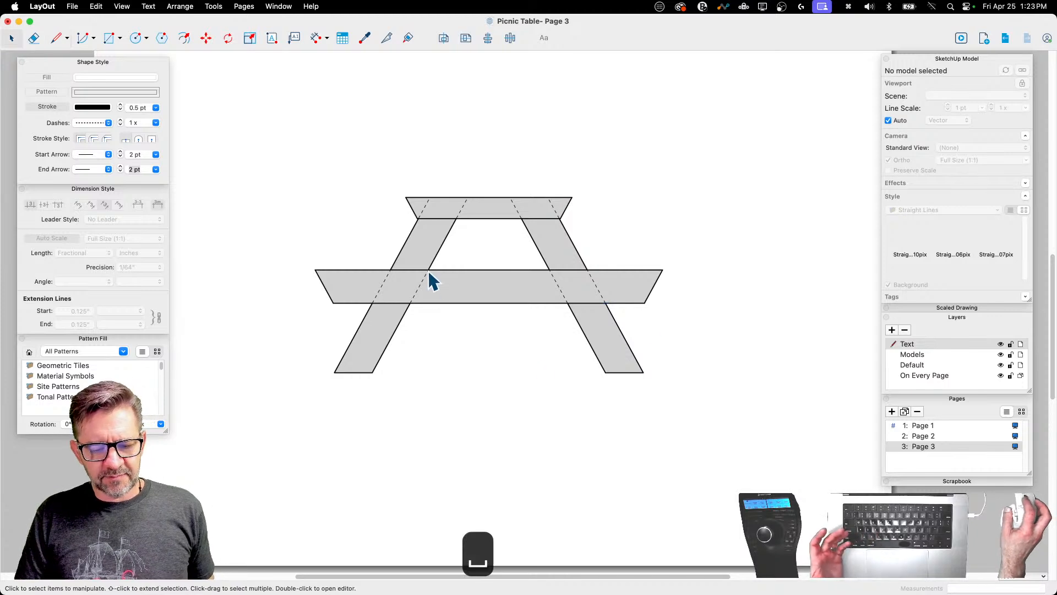
Step: Try a different dash pattern on the left leg's two dashed lines and undo the change
{"action": "left_click", "coordinate": [418, 294]}
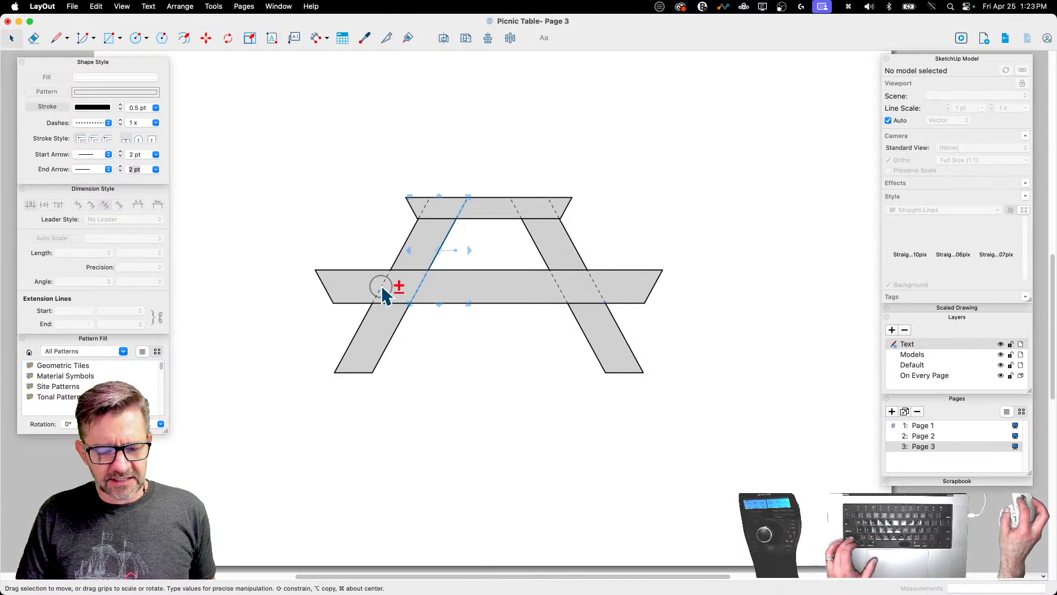
{"action": "left_click", "coordinate": [381, 293], "text": "shift"}
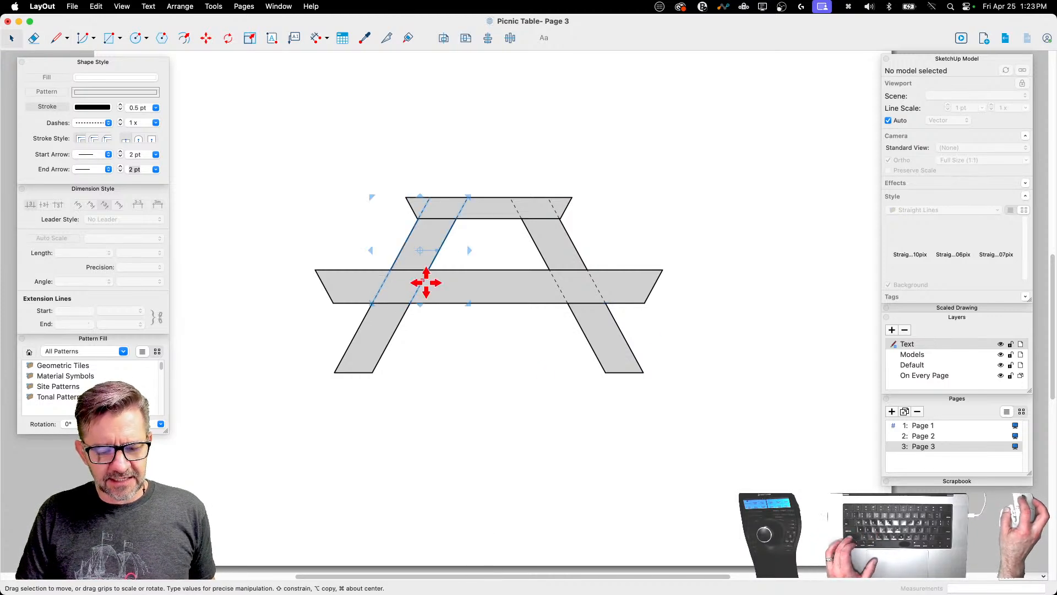
{"action": "left_click", "coordinate": [91, 123]}
{"action": "left_click", "coordinate": [95, 139]}
{"action": "left_click", "coordinate": [451, 392]}
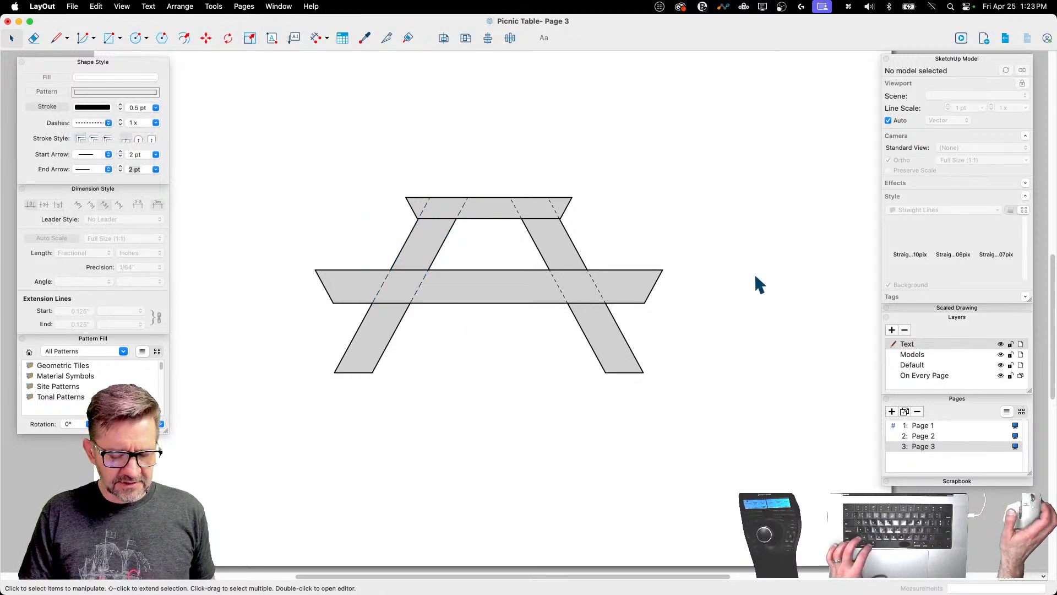
{"action": "key", "text": "super+z"}
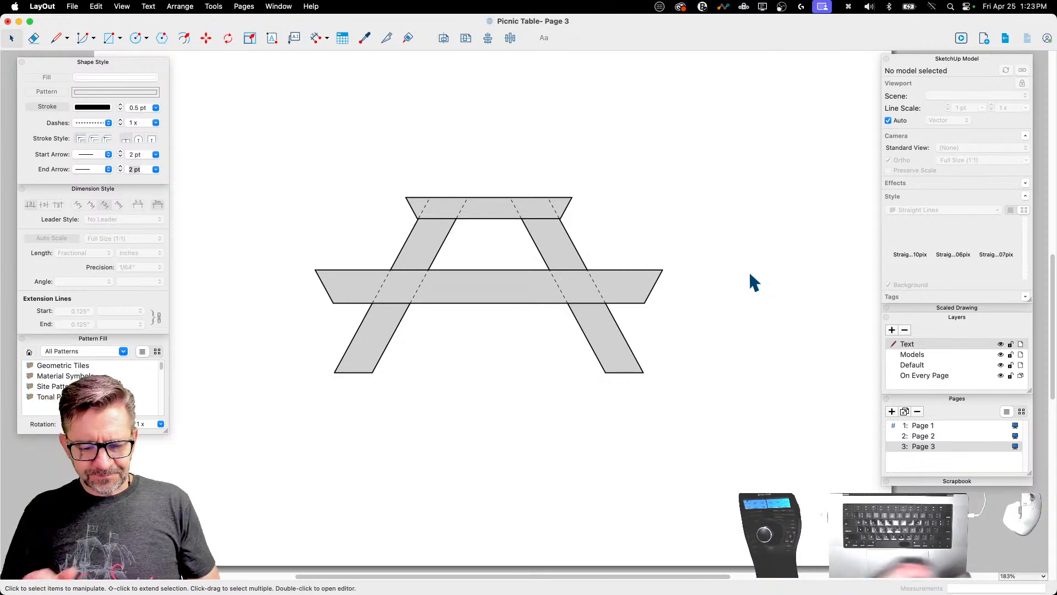
Step: Rotate the vertical Plank label above the end frame so its text reads horizontally
{"action": "scroll", "coordinate": [682, 471], "scroll_direction": "down", "scroll_amount": 5}
{"action": "scroll", "coordinate": [665, 479], "scroll_direction": "up", "scroll_amount": 5}
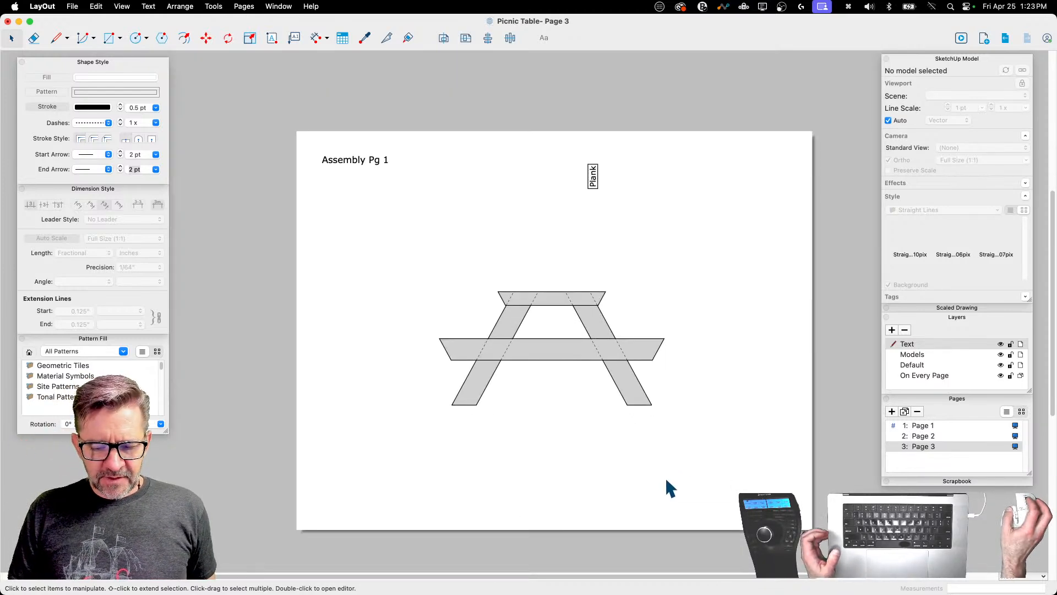
{"action": "left_click", "coordinate": [578, 122]}
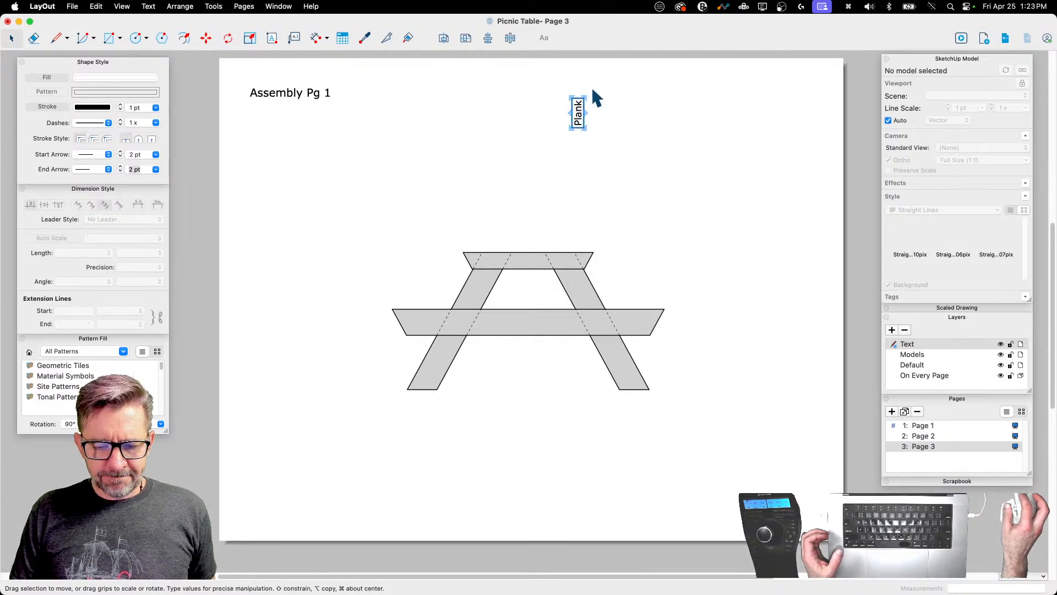
{"action": "scroll", "coordinate": [592, 107], "scroll_direction": "up", "scroll_amount": 10}
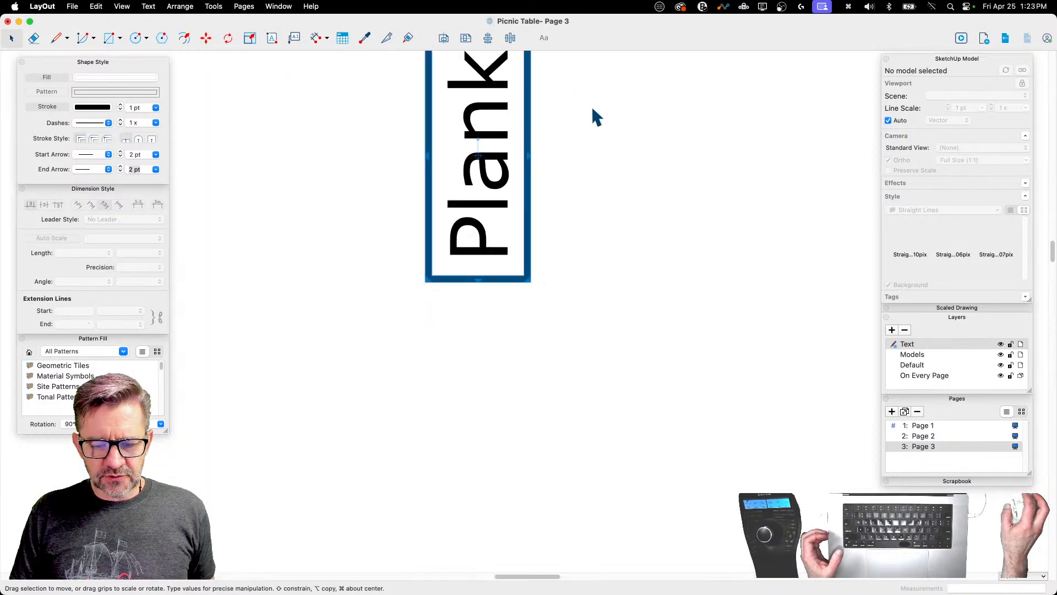
{"action": "left_click_drag", "start_coordinate": [466, 147], "coordinate": [573, 158]}
{"action": "scroll", "coordinate": [689, 184], "scroll_direction": "down", "scroll_amount": 10}
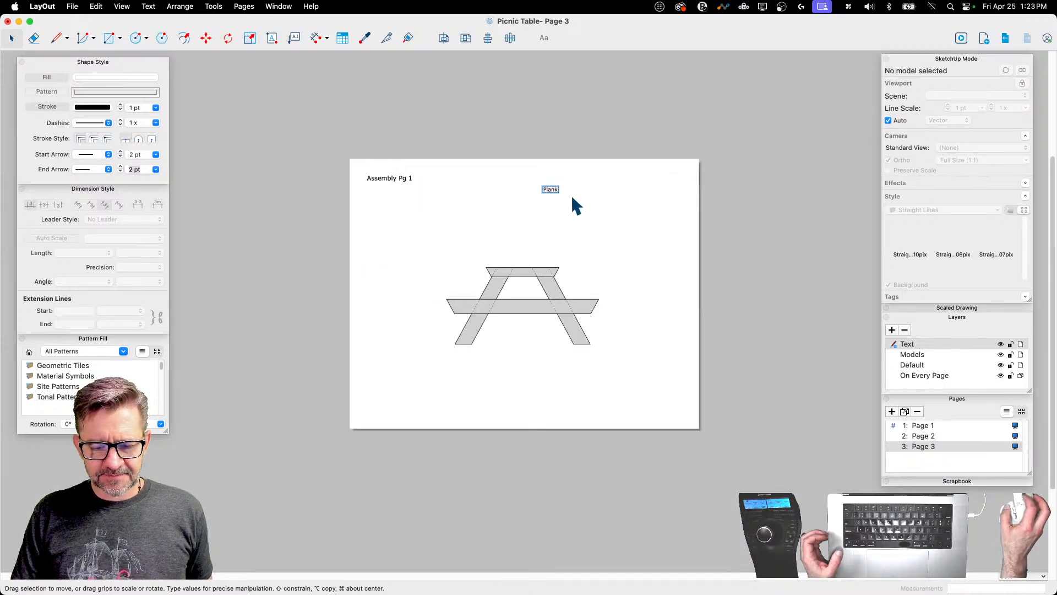
Step: Move the Plank label onto the middle of the table brace, between the inner dashed lines
{"action": "scroll", "coordinate": [548, 189], "scroll_direction": "up", "scroll_amount": 10}
{"action": "left_click", "coordinate": [546, 193]}
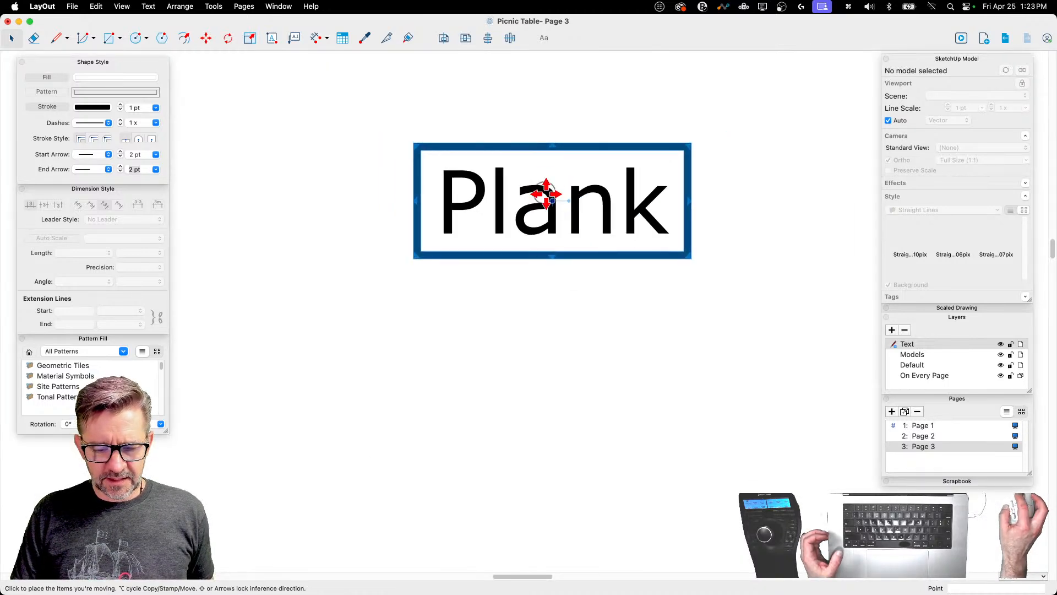
{"action": "scroll", "coordinate": [546, 193], "scroll_direction": "down", "scroll_amount": 8}
{"action": "scroll", "coordinate": [528, 358], "scroll_direction": "up", "scroll_amount": 5}
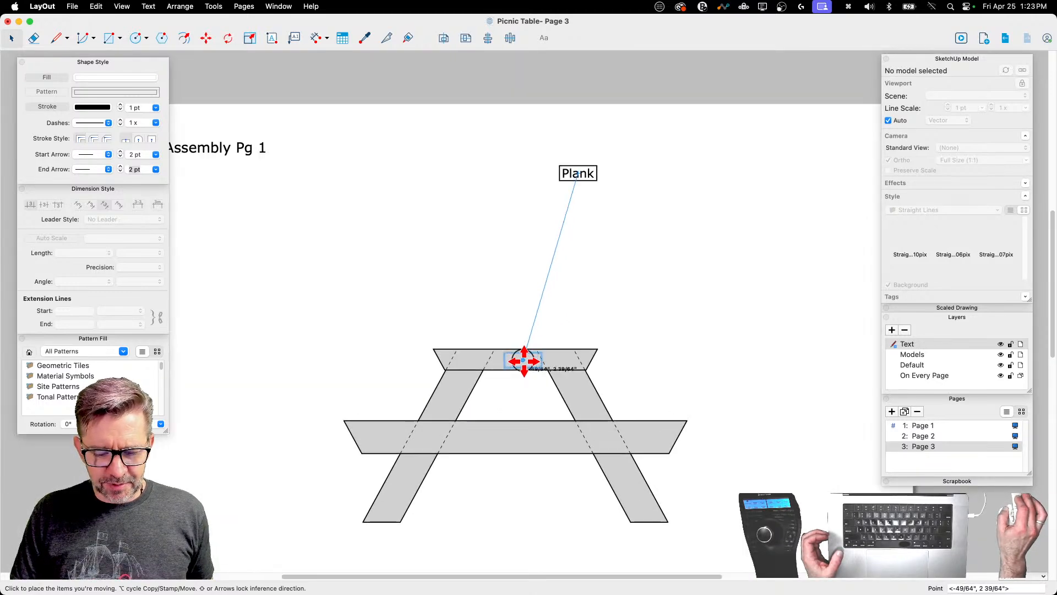
{"action": "scroll", "coordinate": [523, 361], "scroll_direction": "up", "scroll_amount": 5}
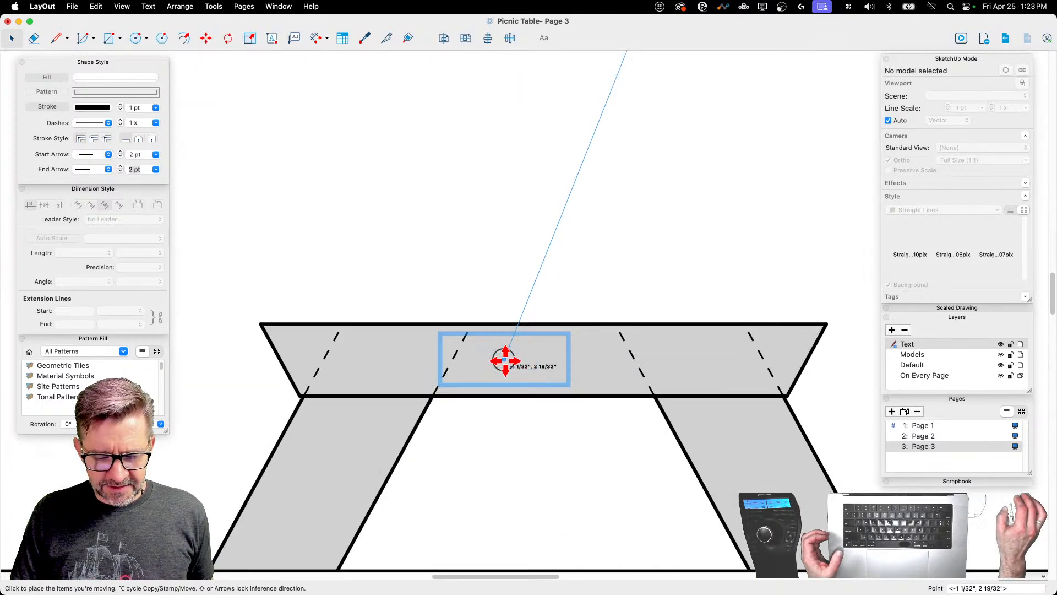
{"action": "left_click", "coordinate": [541, 361]}
{"action": "scroll", "coordinate": [533, 243], "scroll_direction": "down", "scroll_amount": 6}
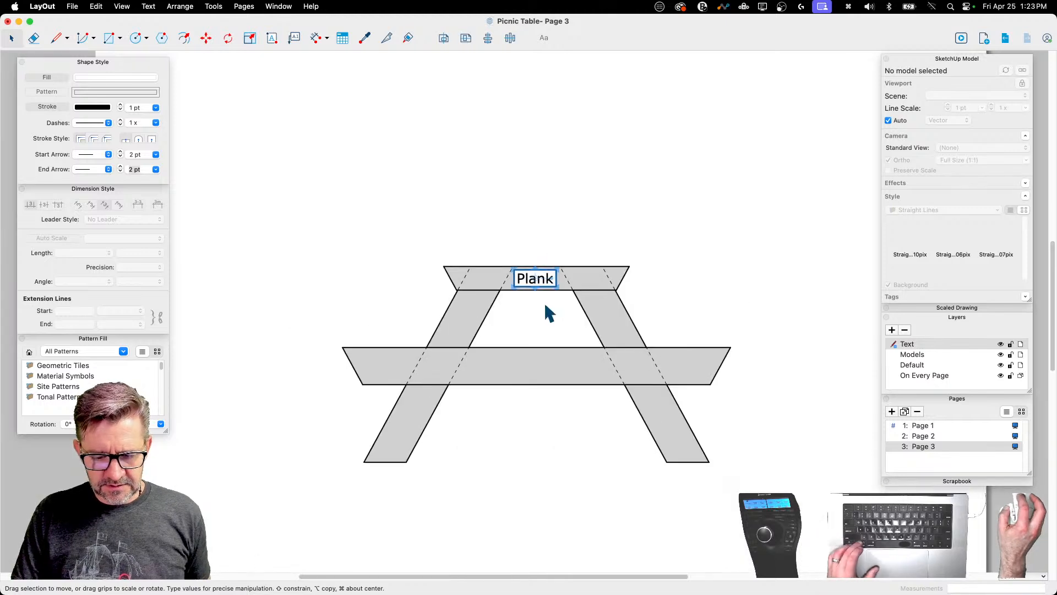
{"action": "key", "text": "Escape"}
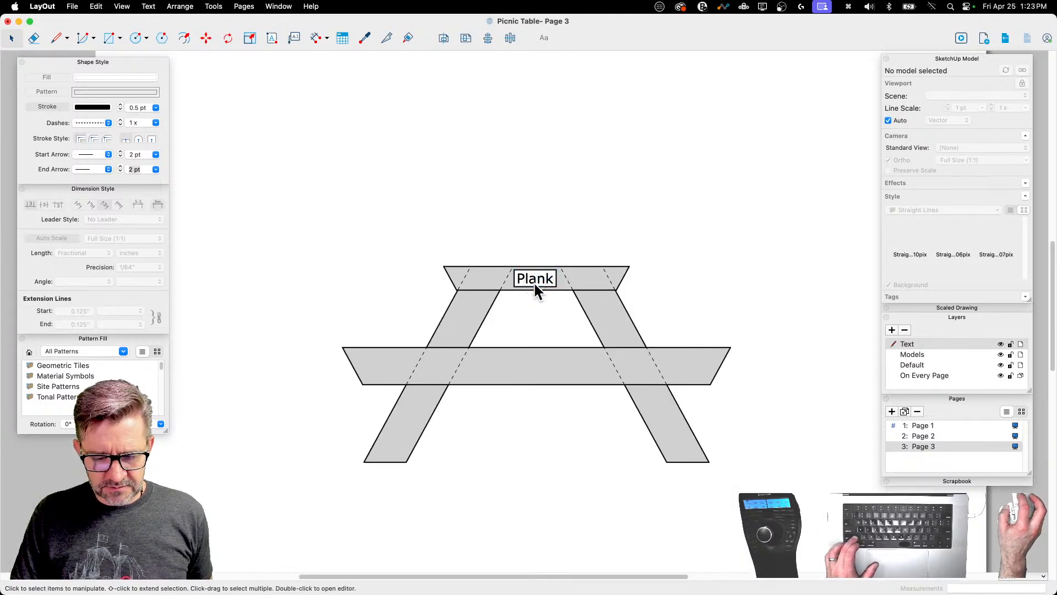
Step: Copy the Plank label onto the seat support's middle and the lower left leg, rotating the leg copy to follow the leg's slope
{"action": "left_click", "coordinate": [529, 281]}
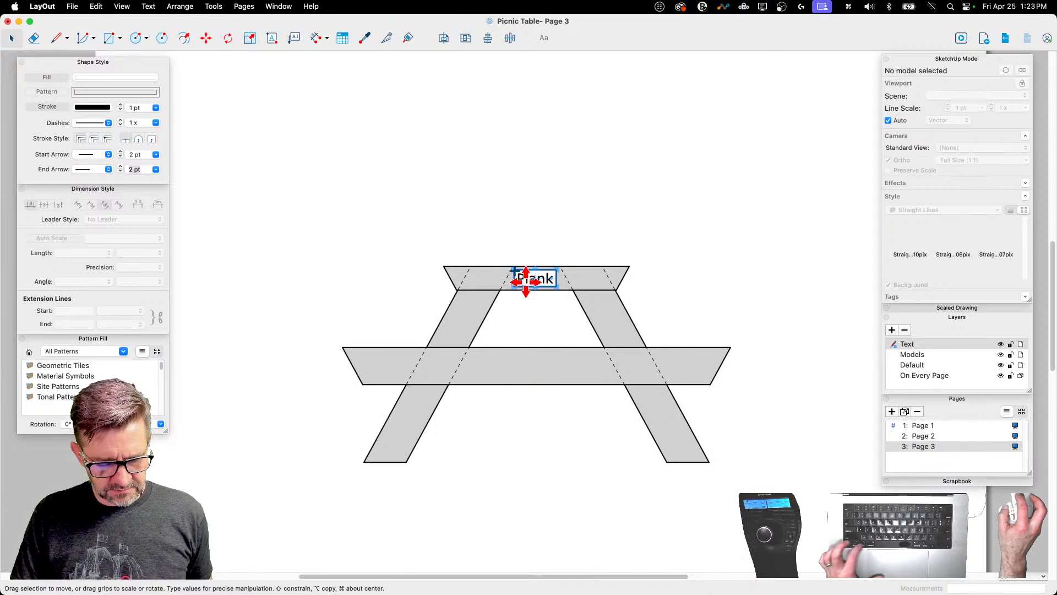
{"action": "left_click_drag", "start_coordinate": [526, 282], "coordinate": [400, 421], "text": "alt"}
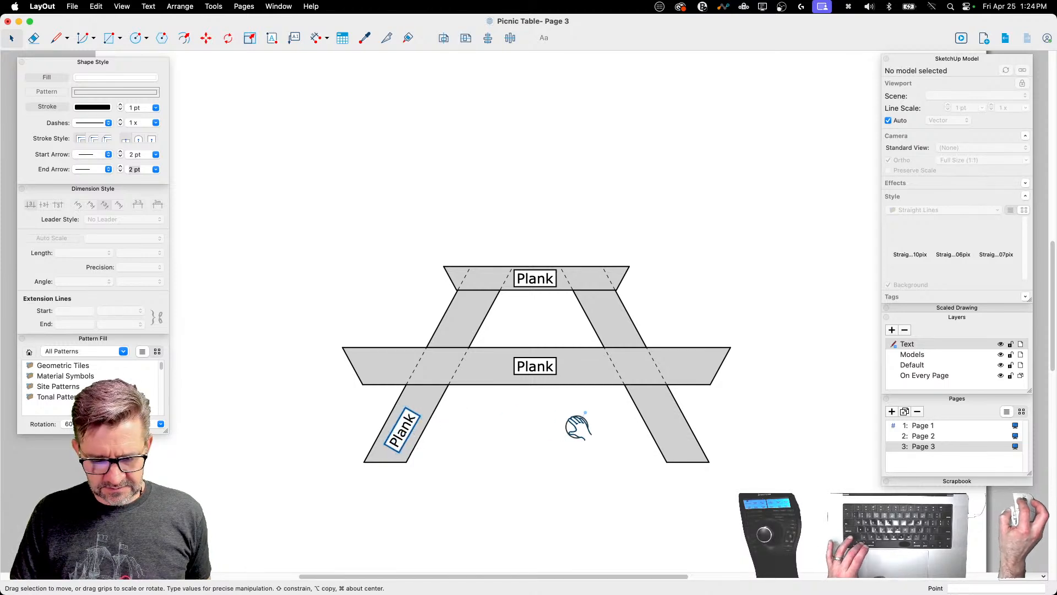
{"action": "key", "text": "super+z"}
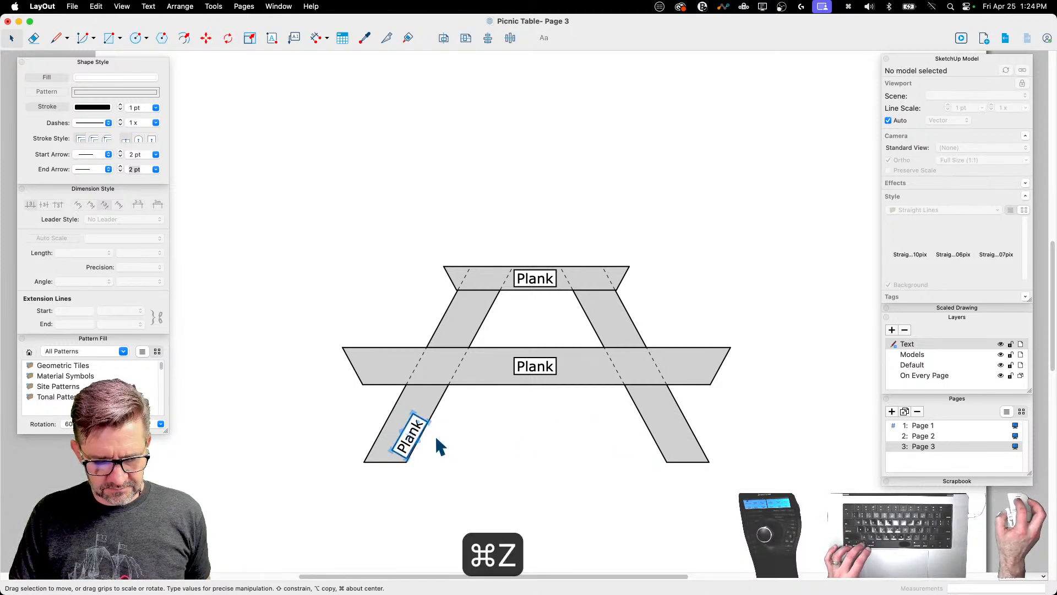
Step: Place a Plank label copy on the lower right leg, angled to follow that leg's slope
{"action": "left_click_drag", "start_coordinate": [403, 439], "coordinate": [688, 461]}
{"action": "key", "text": "alt"}
{"action": "left_click", "coordinate": [812, 524]}
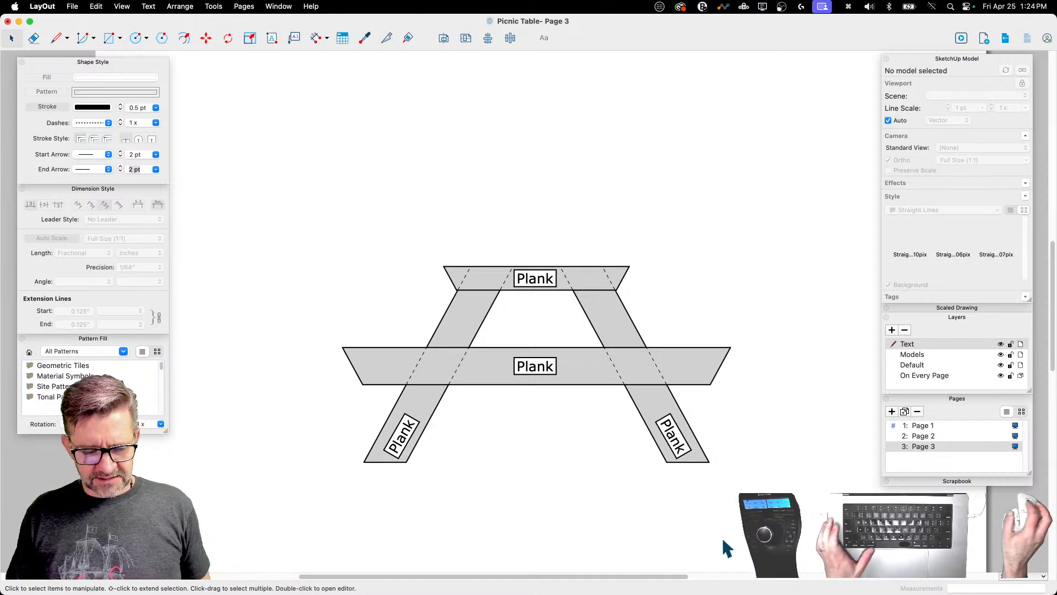
Step: Check the part names on page 2's Cutting Sheet and change page 3's seat support label to "Seat Support"
{"action": "left_click", "coordinate": [940, 436]}
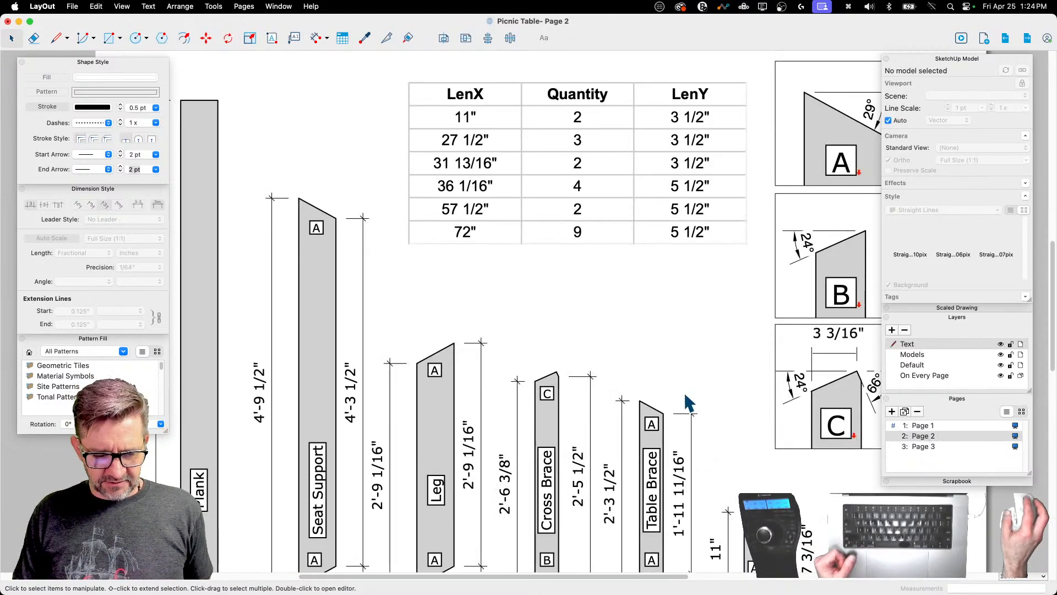
{"action": "scroll", "coordinate": [683, 392], "scroll_direction": "down", "scroll_amount": 1}
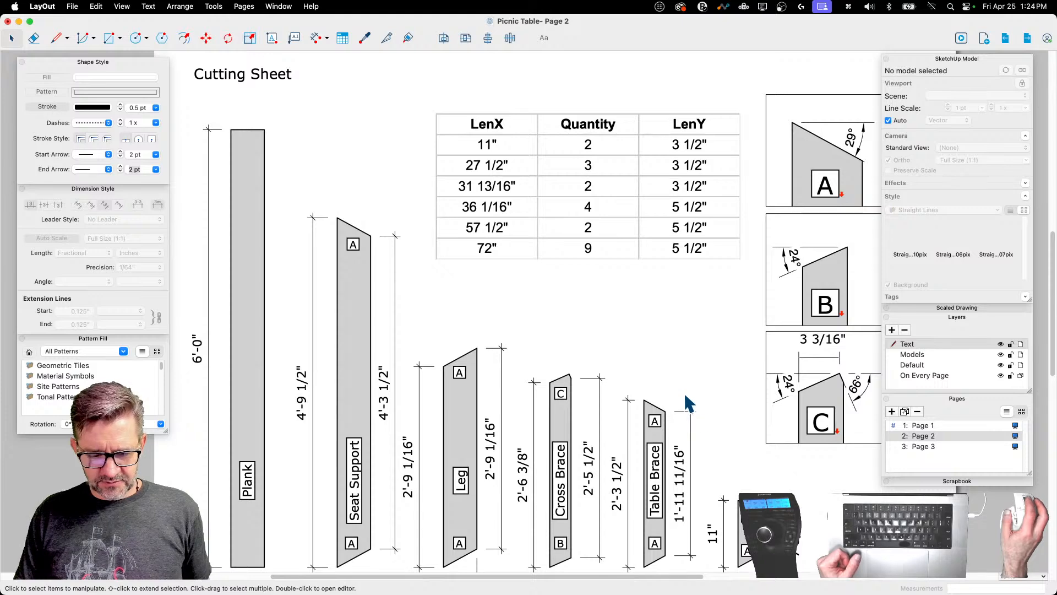
{"action": "left_click", "coordinate": [923, 447]}
{"action": "double_click", "coordinate": [547, 370]}
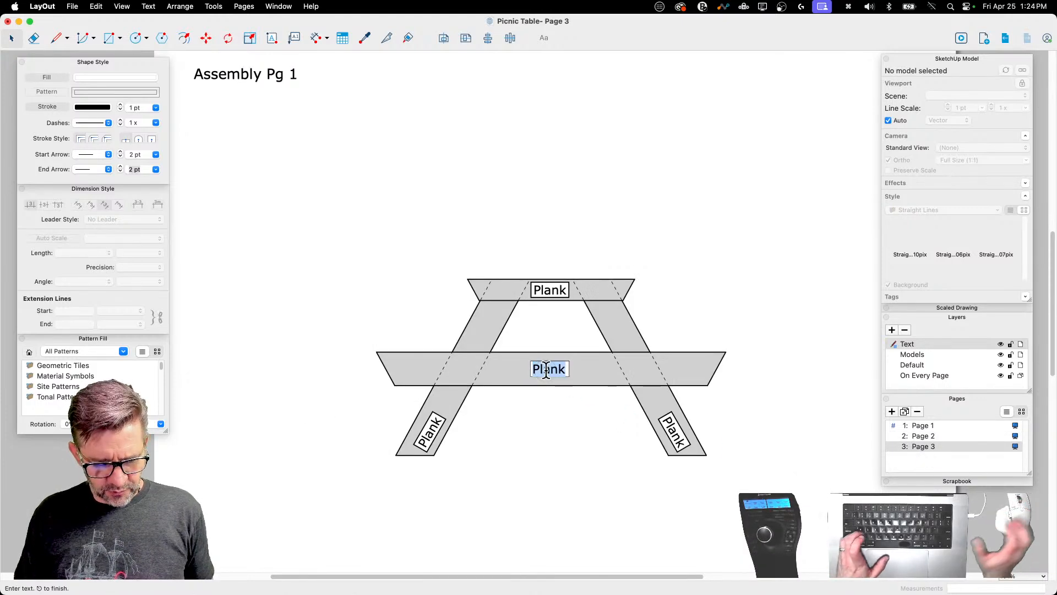
{"action": "type", "text": "Seat Support"}
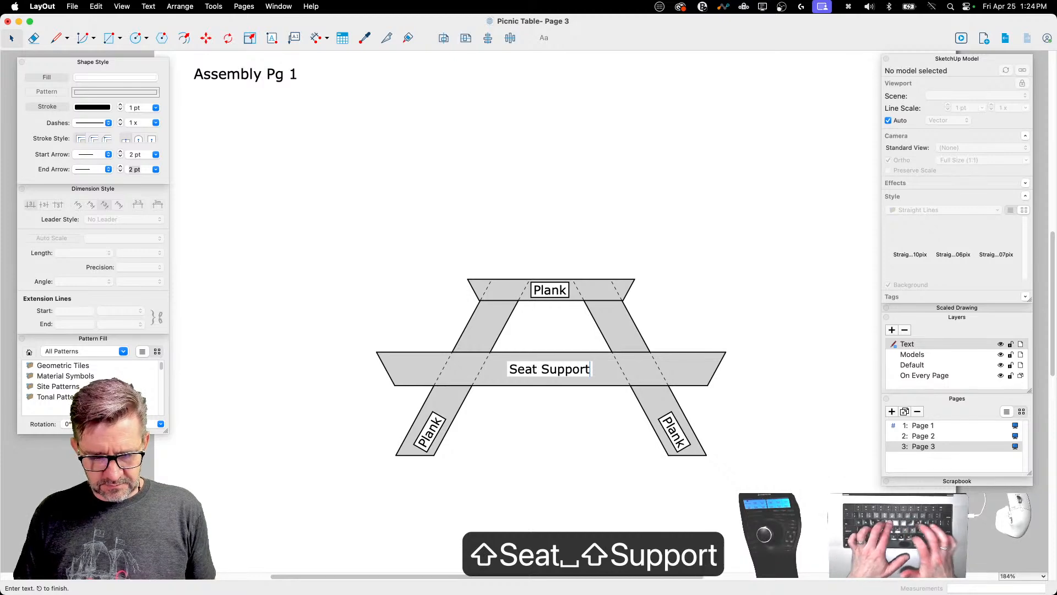
{"action": "left_click", "coordinate": [503, 427]}
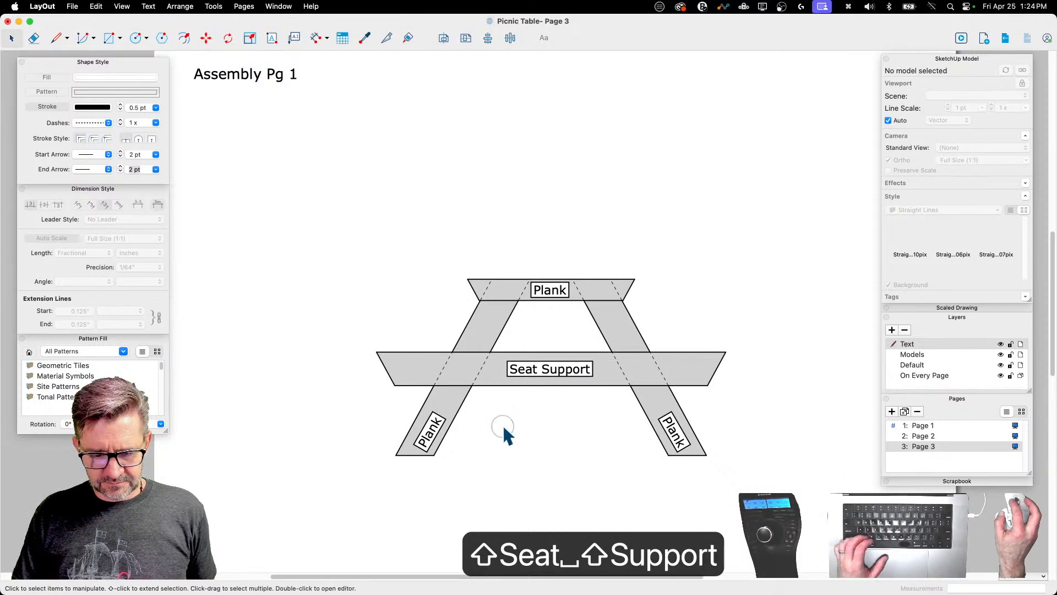
Step: Look up the top part's name on page 2's Cutting Sheet and change its label on page 3 to "Table Brace"
{"action": "left_click", "coordinate": [935, 436]}
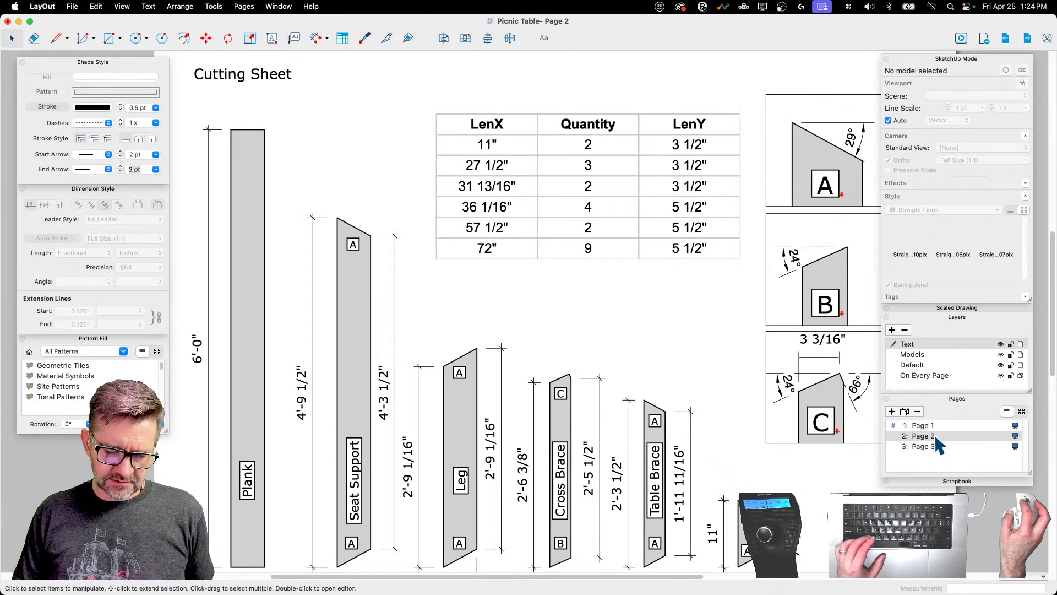
{"action": "left_click", "coordinate": [928, 426]}
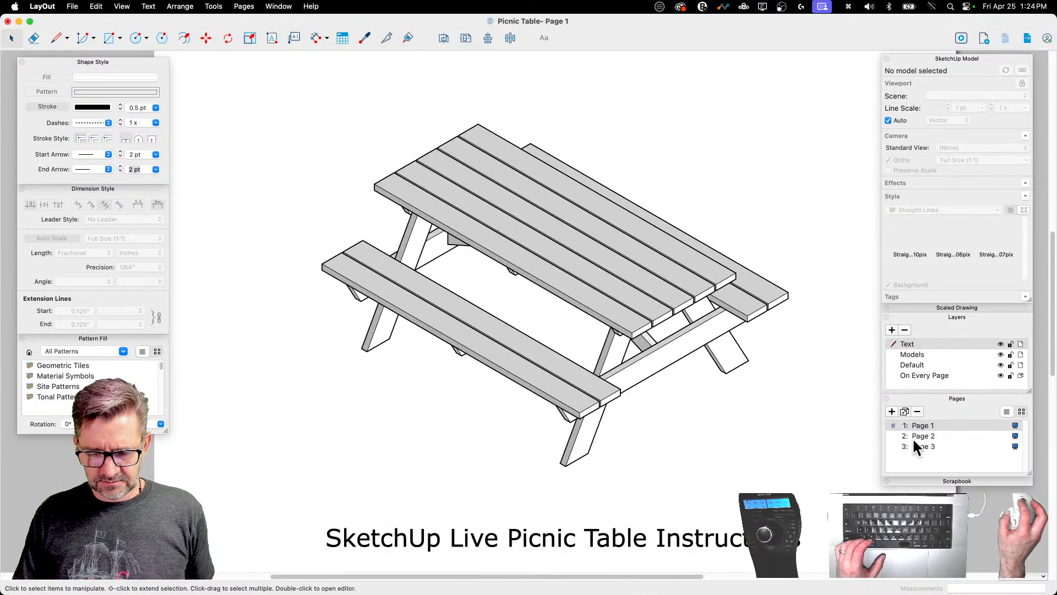
{"action": "left_click", "coordinate": [925, 447]}
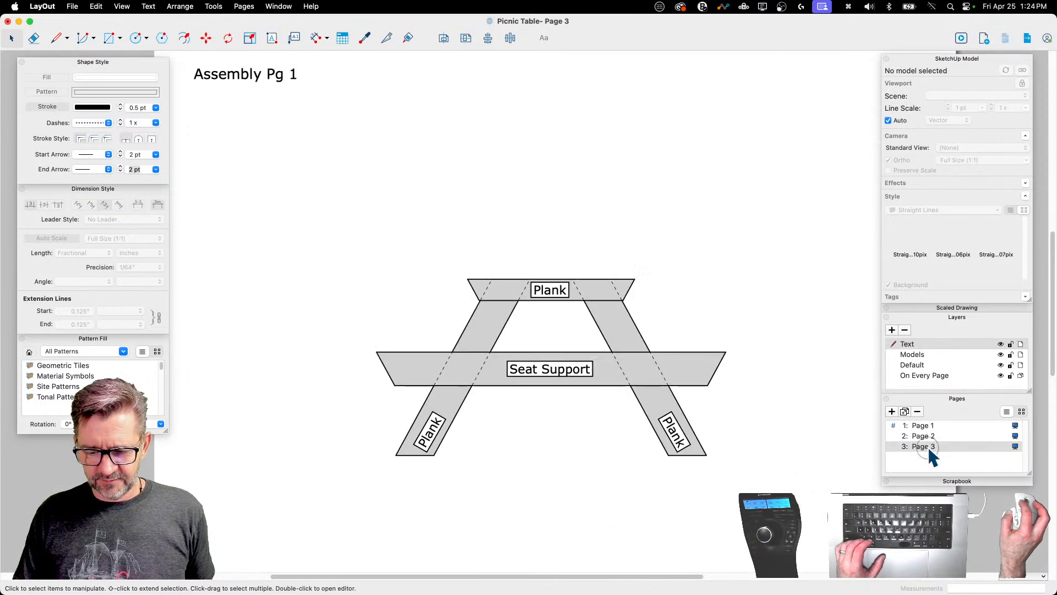
{"action": "double_click", "coordinate": [548, 290]}
{"action": "type", "text": "Table Brace"}
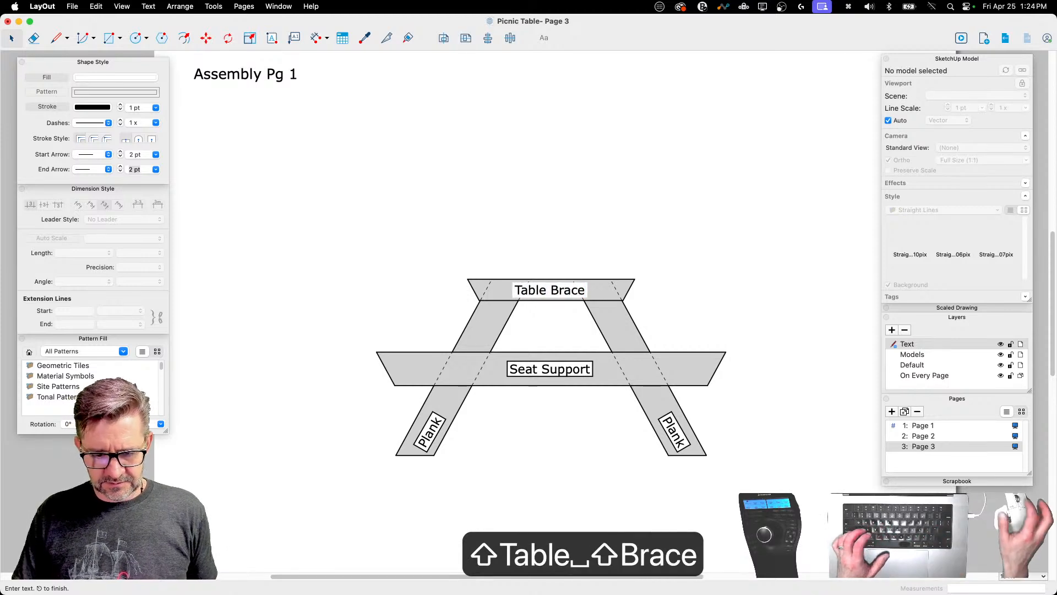
{"action": "left_click", "coordinate": [689, 281]}
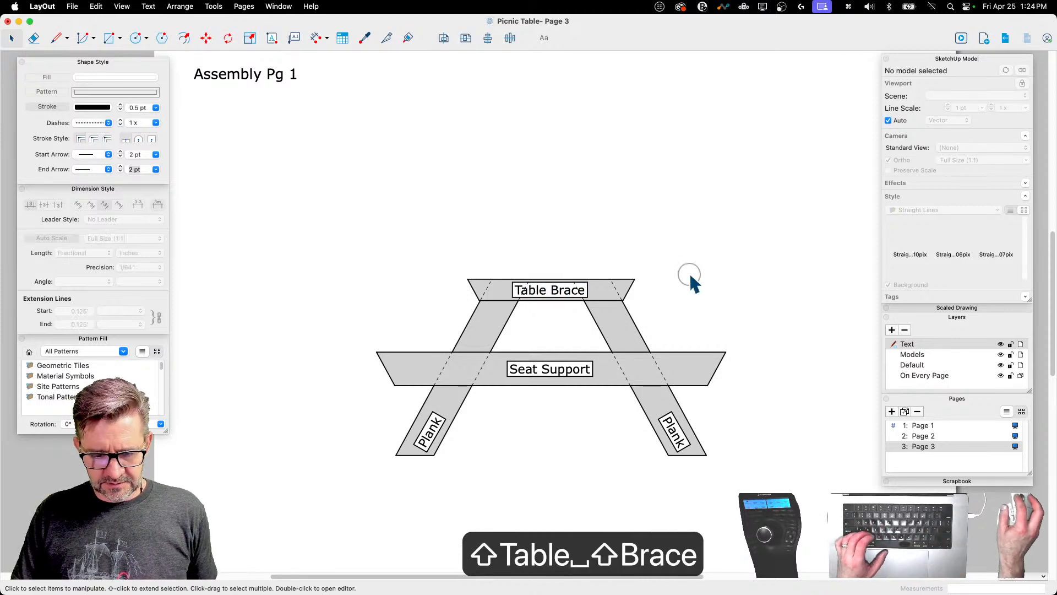
{"action": "left_click", "coordinate": [557, 292]}
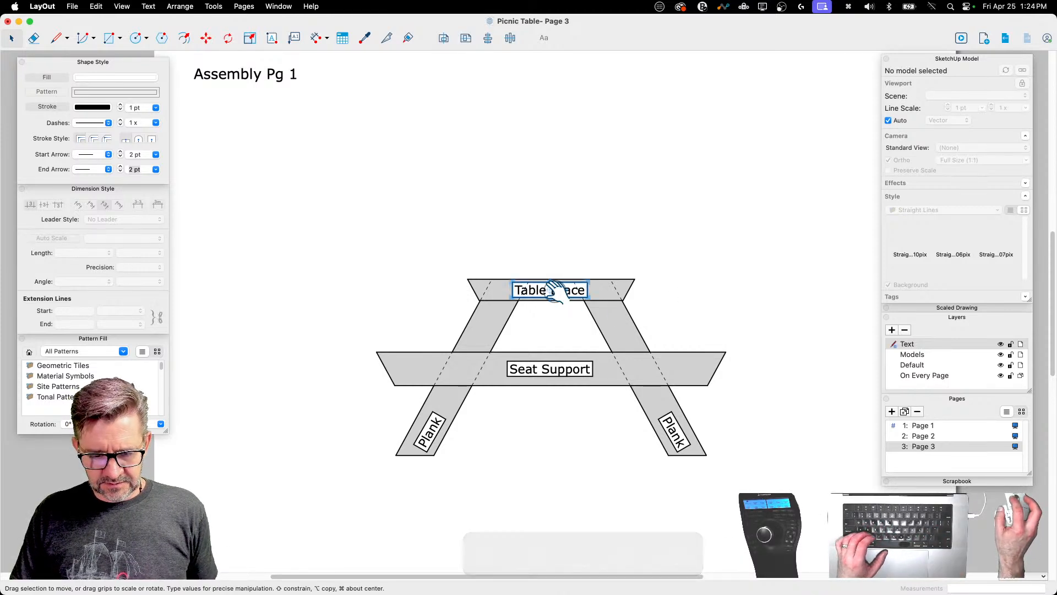
Step: Change the Plank labels on the lower left and lower right legs to "Leg"
{"action": "double_click", "coordinate": [431, 437]}
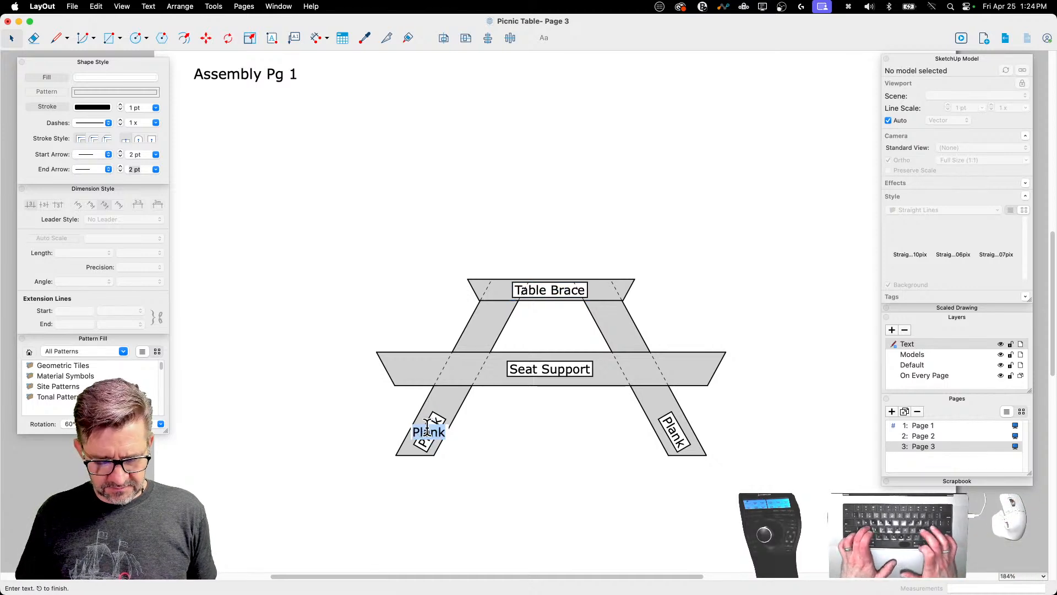
{"action": "type", "text": "Leg"}
{"action": "left_click", "coordinate": [704, 470]}
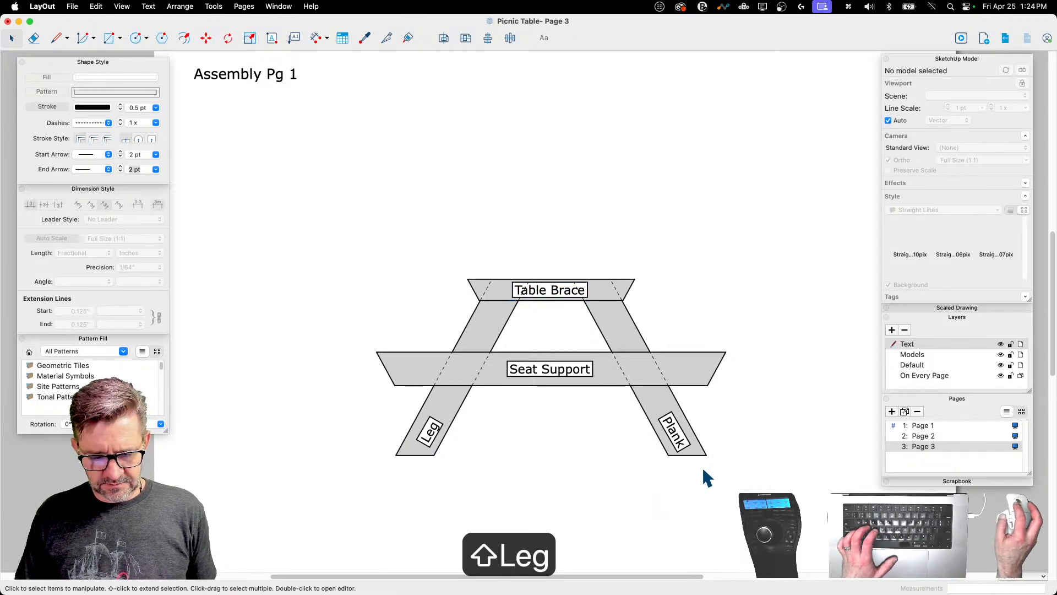
{"action": "double_click", "coordinate": [678, 446]}
{"action": "type", "text": "Leg"}
{"action": "key", "text": "Return"}
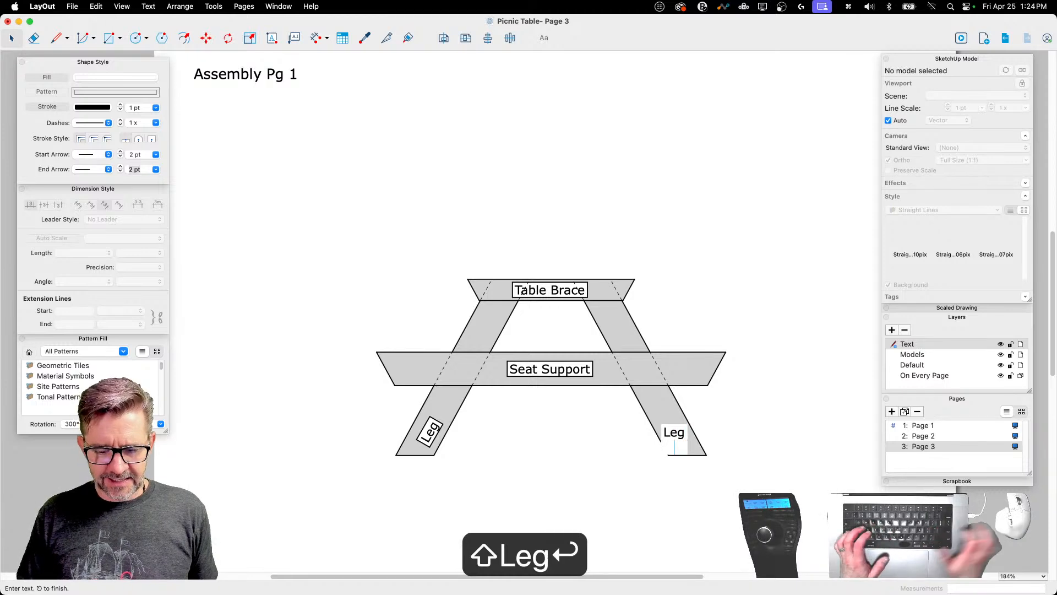
{"action": "key", "text": "BackSpace"}
{"action": "left_click", "coordinate": [792, 440]}
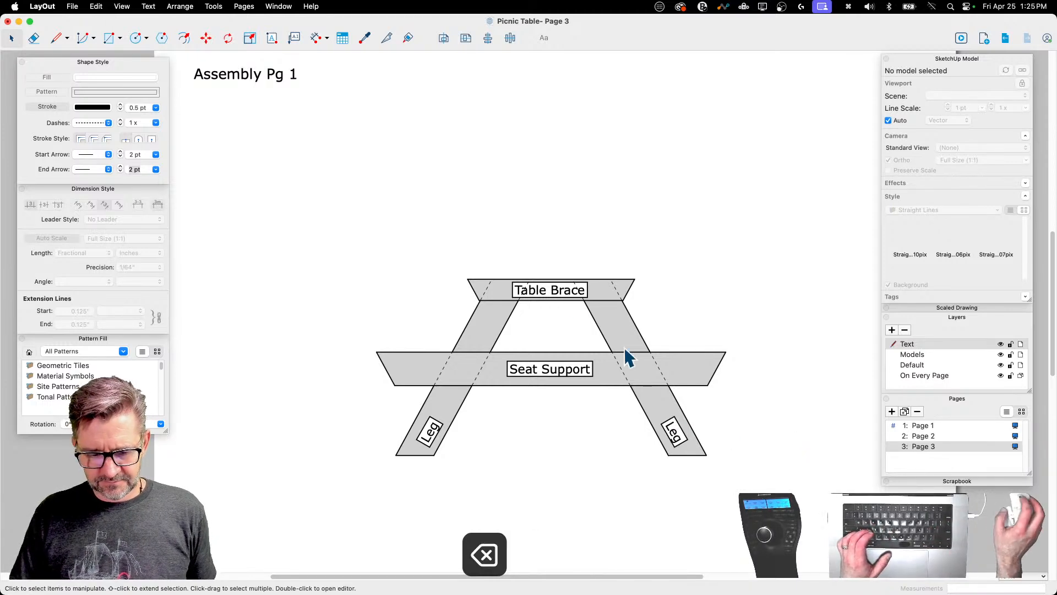
Step: Reduce the Table Brace label's text size by two increments
{"action": "left_click", "coordinate": [548, 290]}
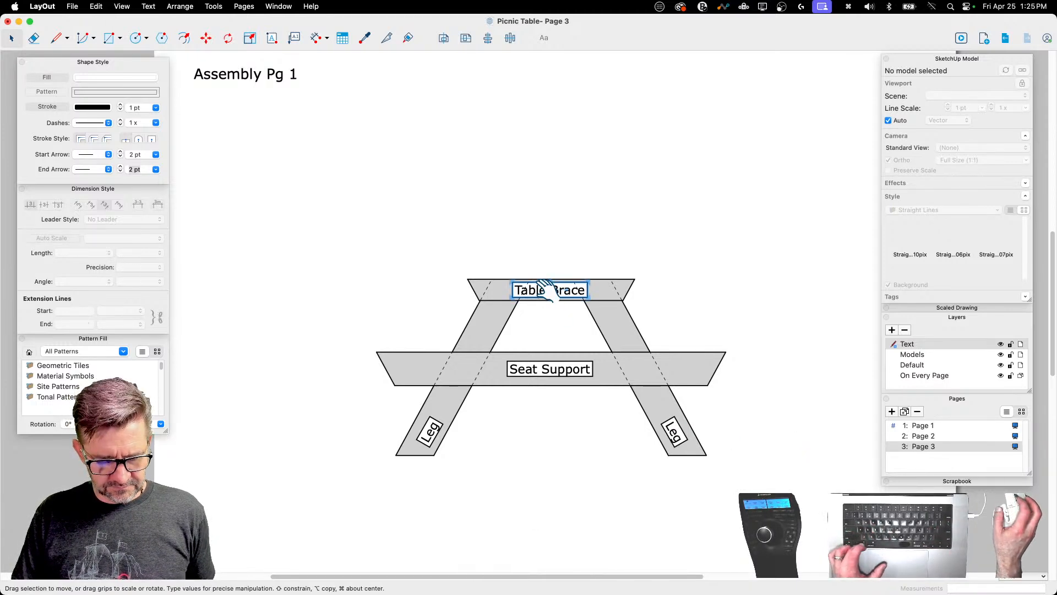
{"action": "scroll", "coordinate": [547, 290], "scroll_direction": "up", "scroll_amount": 5}
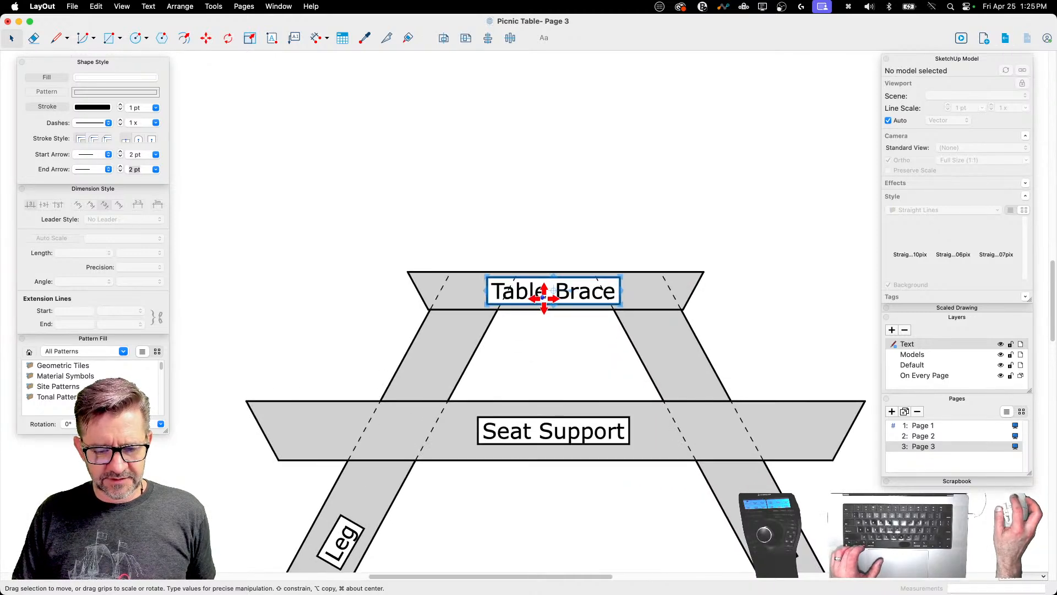
{"action": "double_click", "coordinate": [542, 293]}
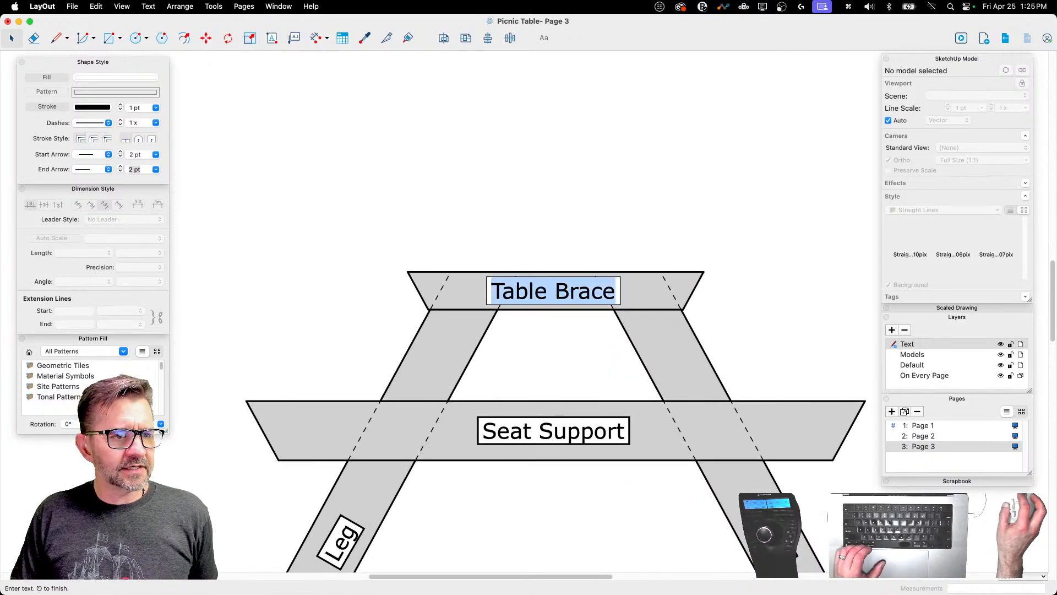
{"action": "key", "text": "super+minus"}
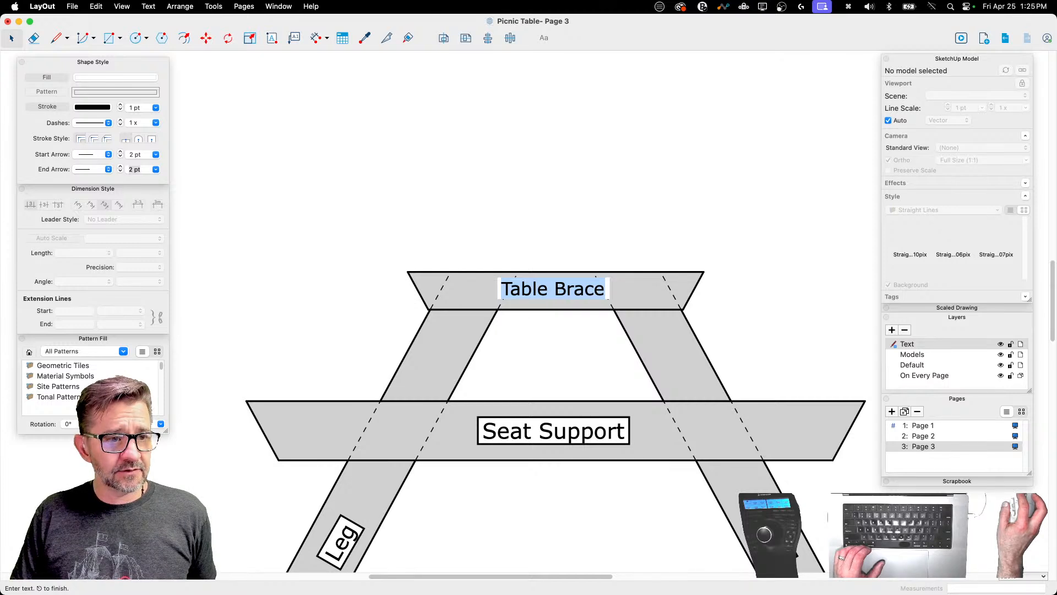
{"action": "key", "text": "super+minus"}
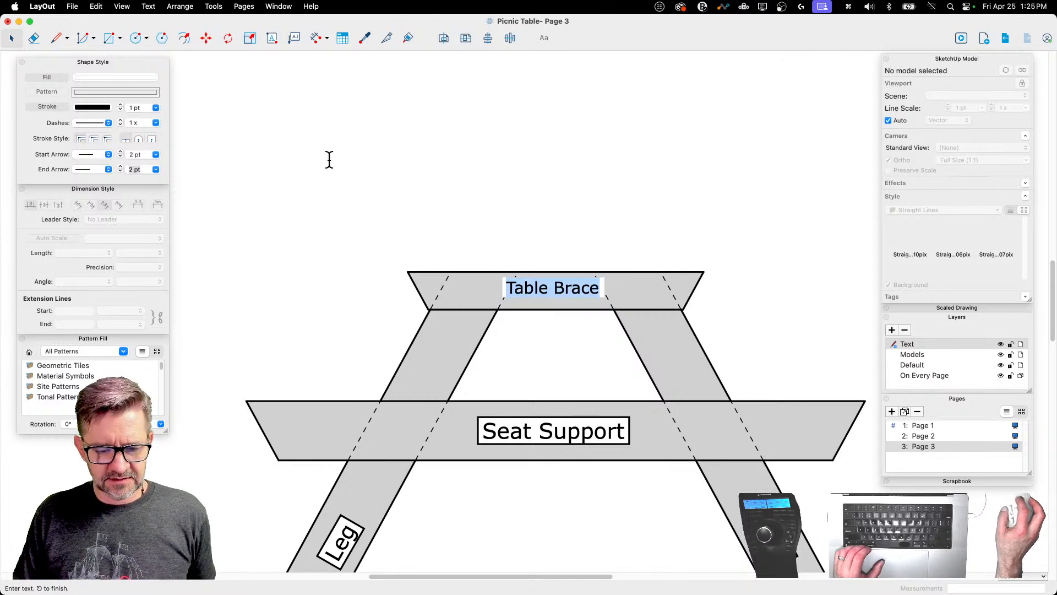
{"action": "left_click", "coordinate": [586, 246]}
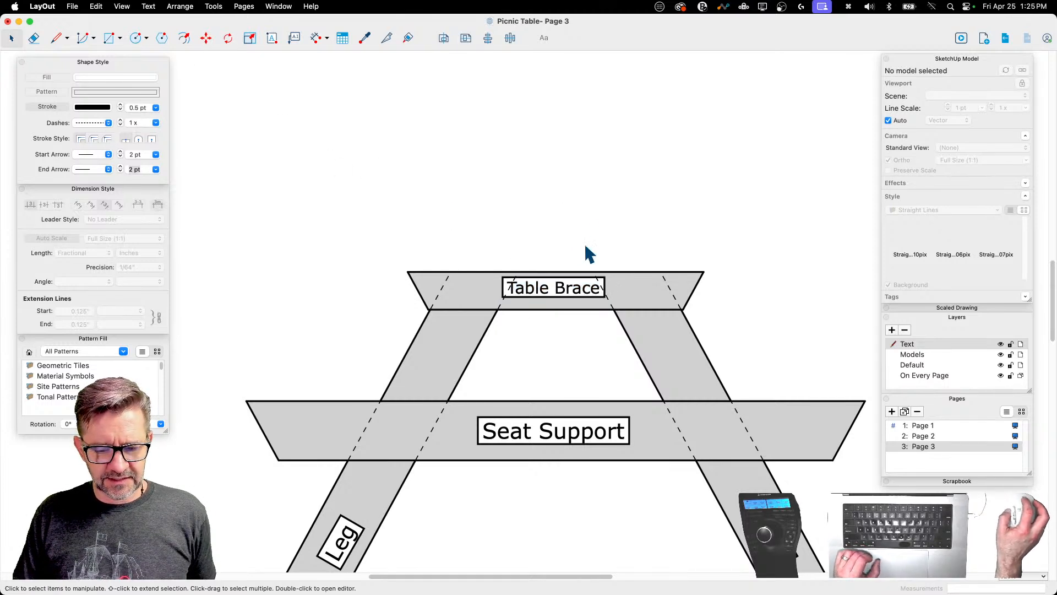
Step: Nudge the Table Brace label down five increments within the brace
{"action": "left_click", "coordinate": [554, 300]}
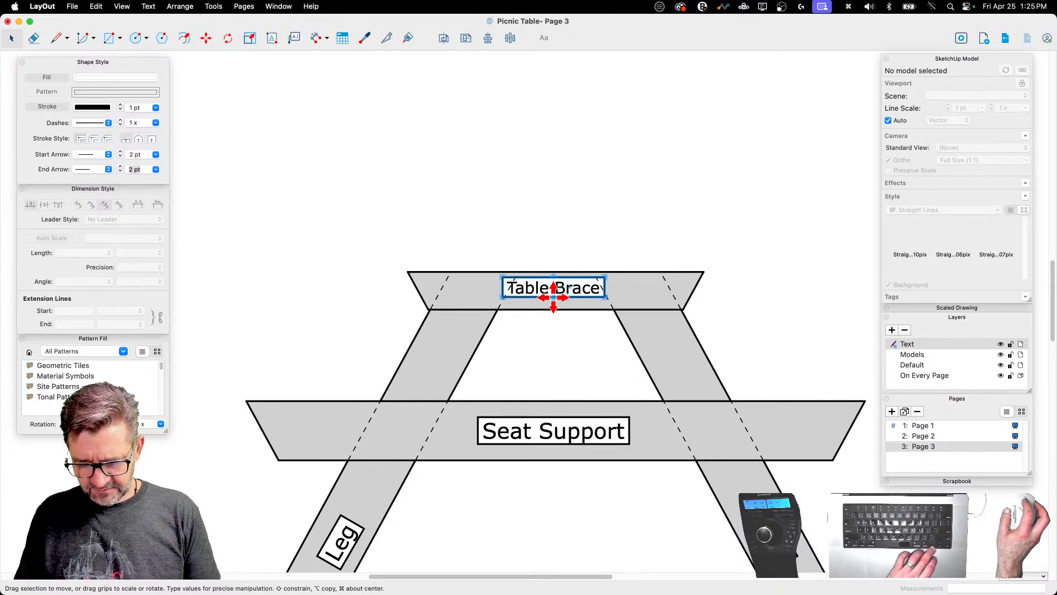
{"action": "key", "text": "Down"}
{"action": "key", "text": "Down"}
{"action": "key", "text": "Down"}
{"action": "key", "text": "Down"}
{"action": "key", "text": "Down"}
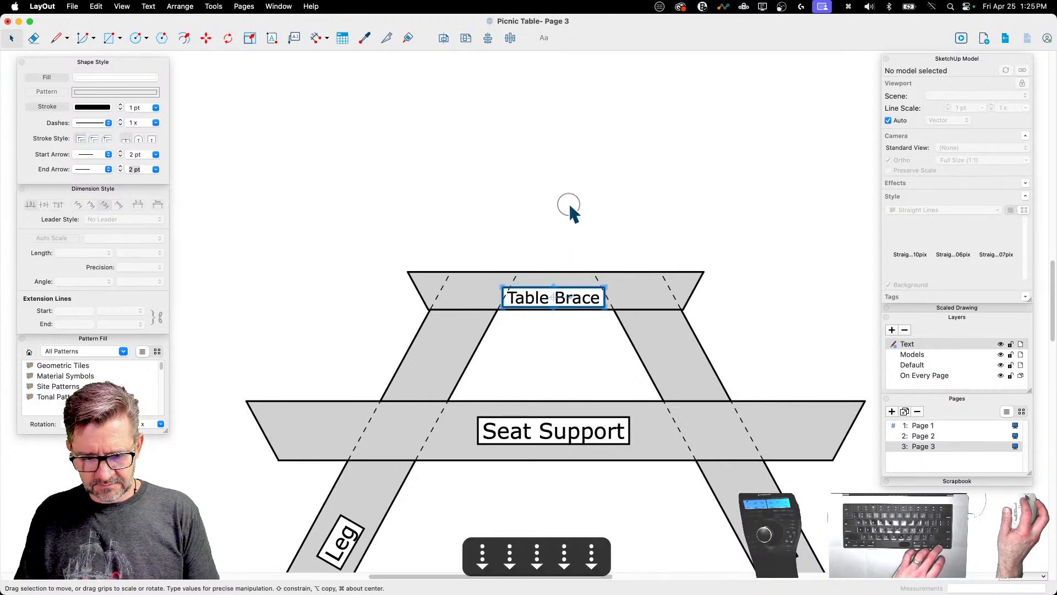
{"action": "left_click", "coordinate": [569, 202]}
{"action": "scroll", "coordinate": [632, 204], "scroll_direction": "down", "scroll_amount": 4, "text": "alt"}
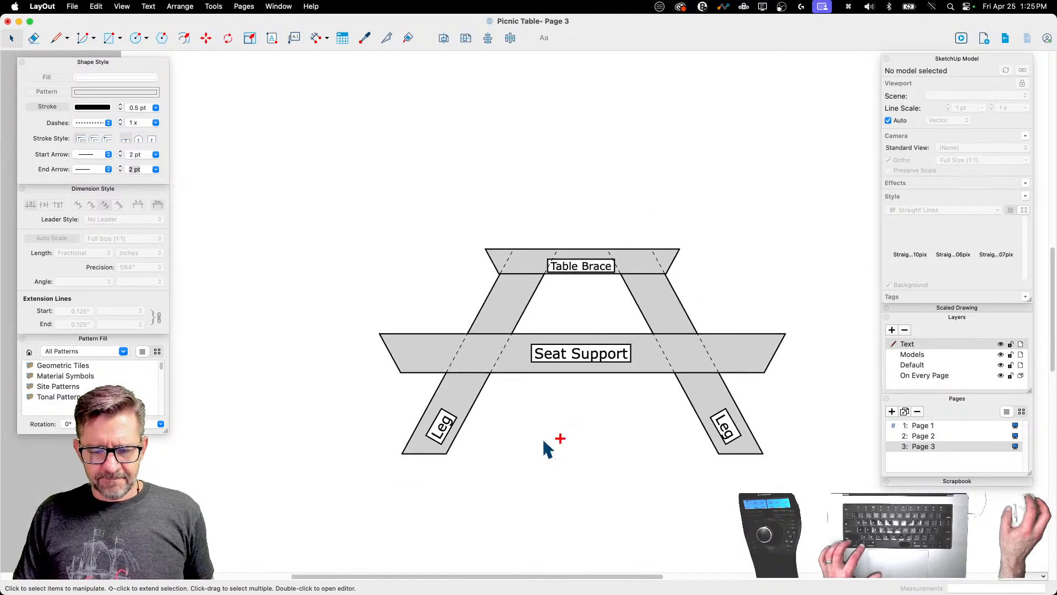
{"action": "scroll", "coordinate": [348, 477], "scroll_direction": "down", "scroll_amount": 1, "text": "alt"}
{"action": "scroll", "coordinate": [349, 476], "scroll_direction": "down", "scroll_amount": 1, "text": "alt"}
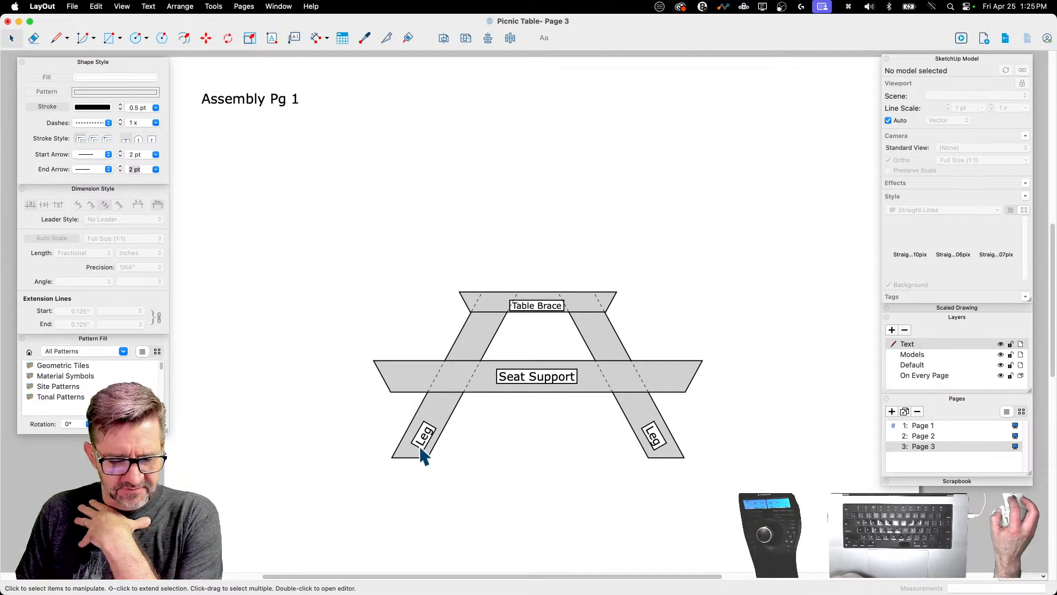
Step: Dimension the height from the left leg's foot to the seat support's underside and the distance between the legs' inner bottom corners
{"action": "left_click", "coordinate": [314, 37]}
{"action": "left_click", "coordinate": [392, 457]}
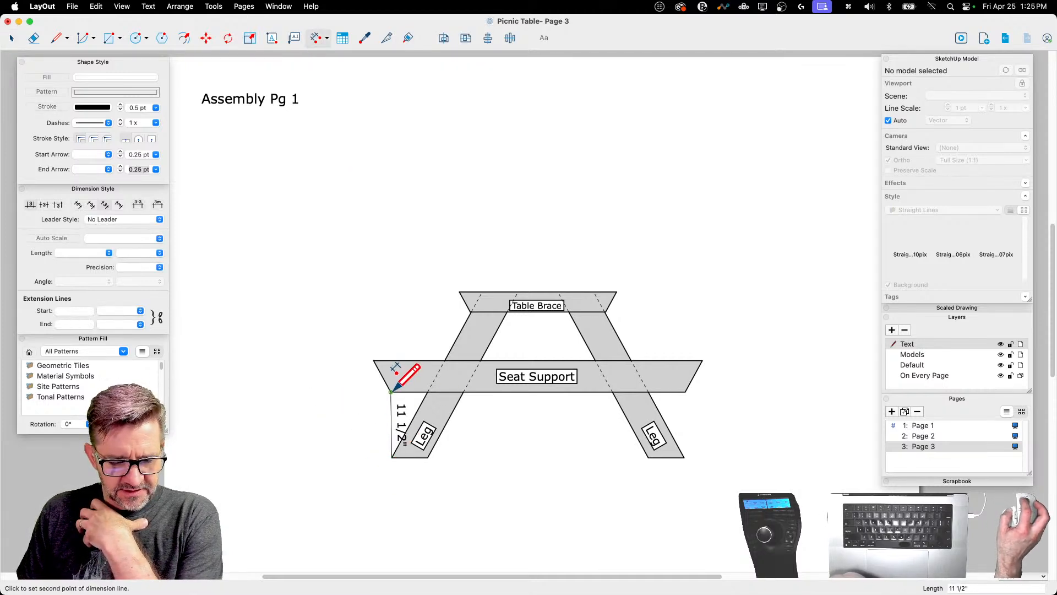
{"action": "left_click", "coordinate": [327, 397]}
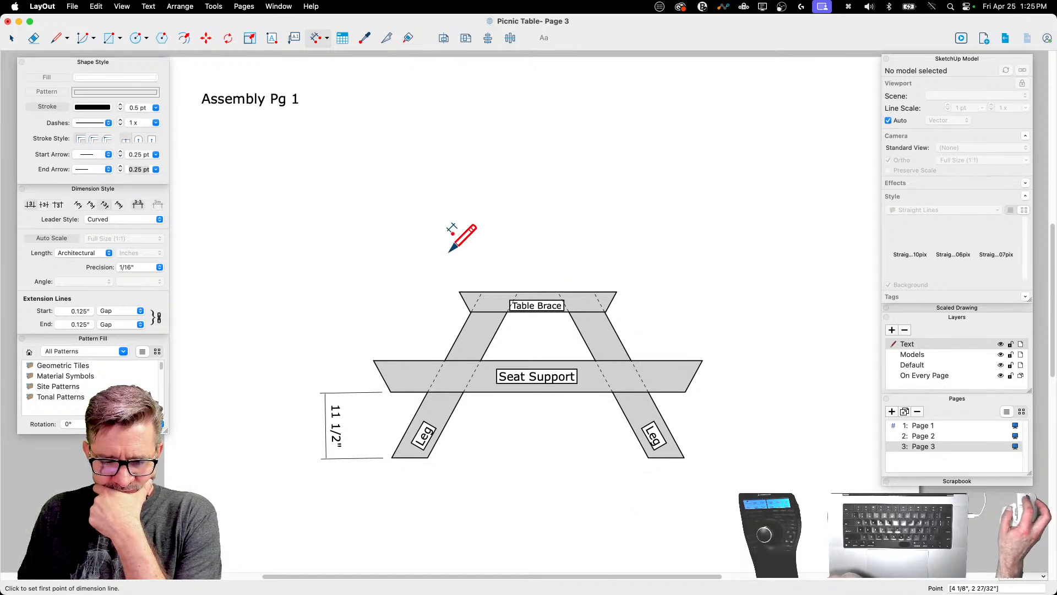
{"action": "left_click", "coordinate": [428, 457]}
{"action": "left_click", "coordinate": [648, 457]}
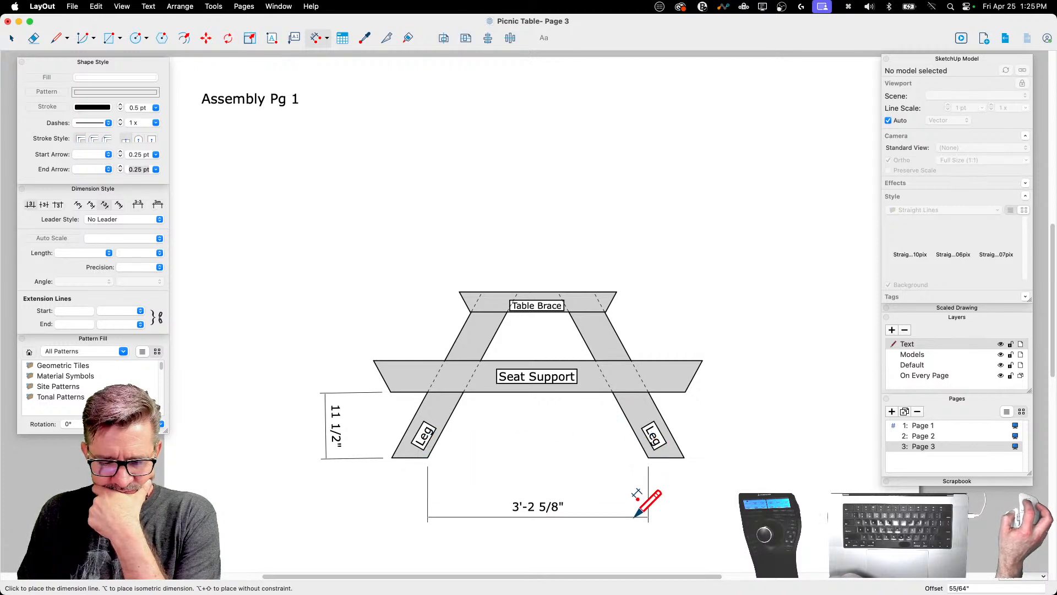
{"action": "left_click", "coordinate": [635, 517]}
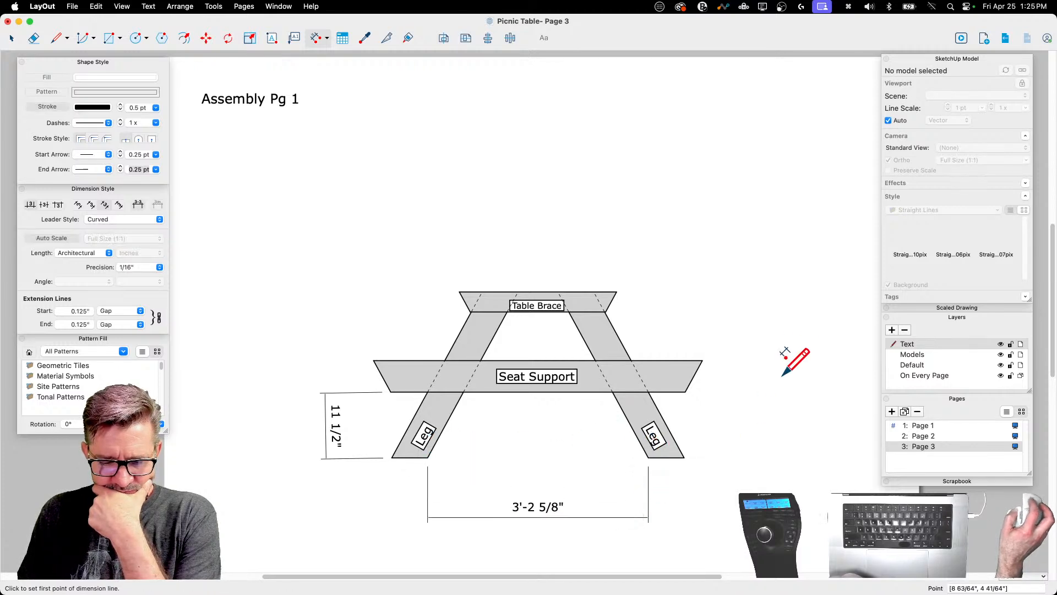
Step: Dimension the width across the legs' outer top corners above the table brace and the seat support's overhang beyond the right leg
{"action": "left_click", "coordinate": [482, 292]}
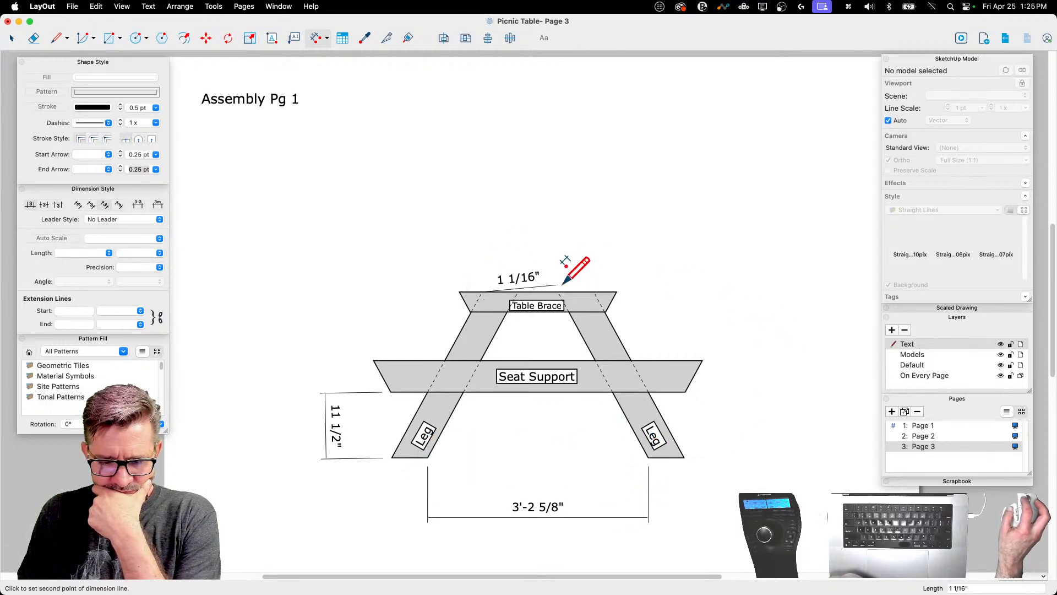
{"action": "left_click", "coordinate": [594, 262]}
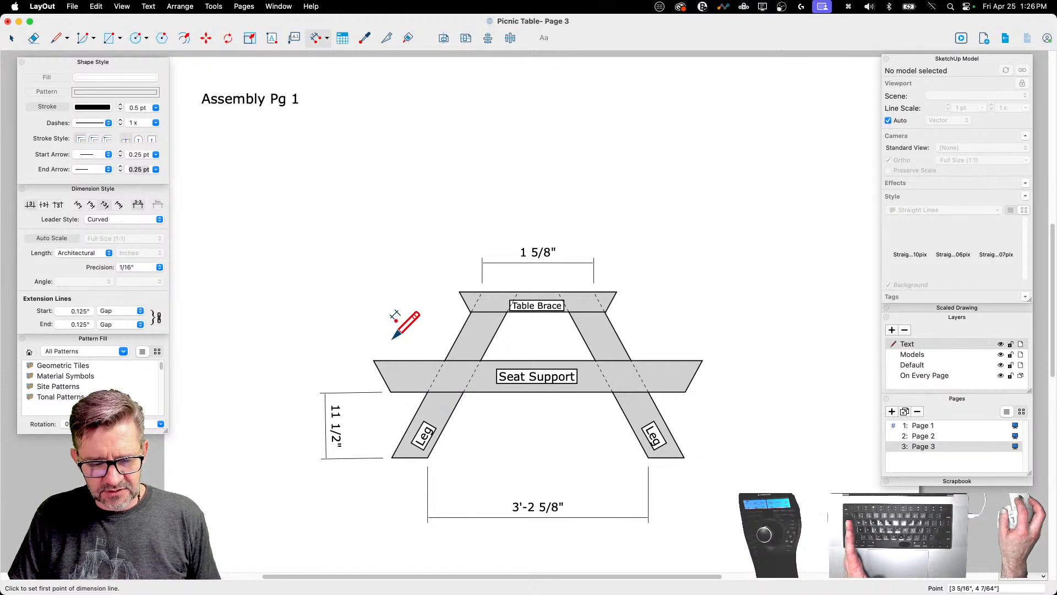
{"action": "left_click", "coordinate": [631, 360]}
{"action": "left_click", "coordinate": [702, 361]}
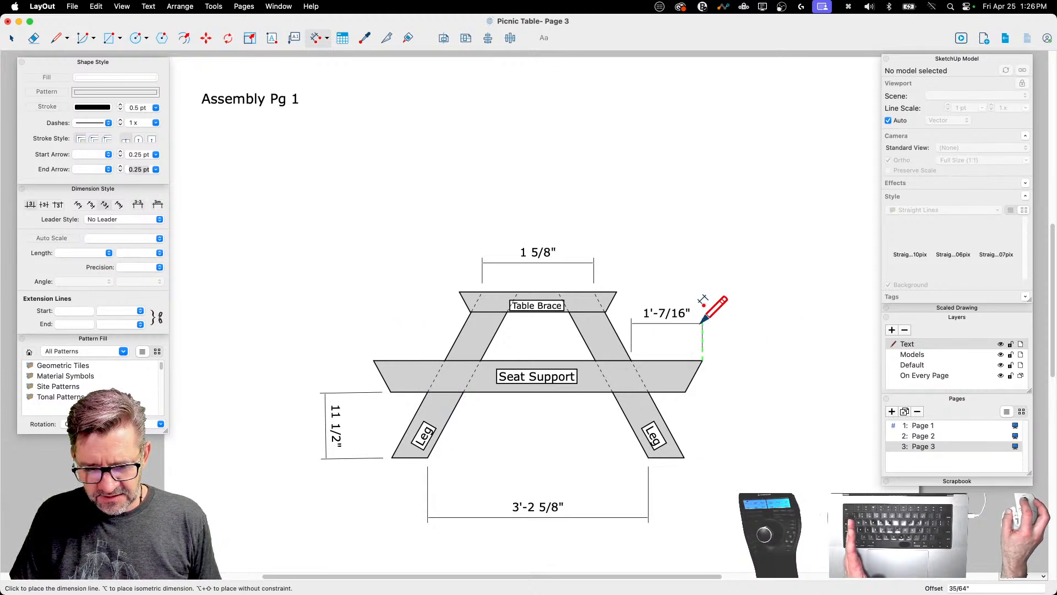
{"action": "left_click", "coordinate": [701, 318]}
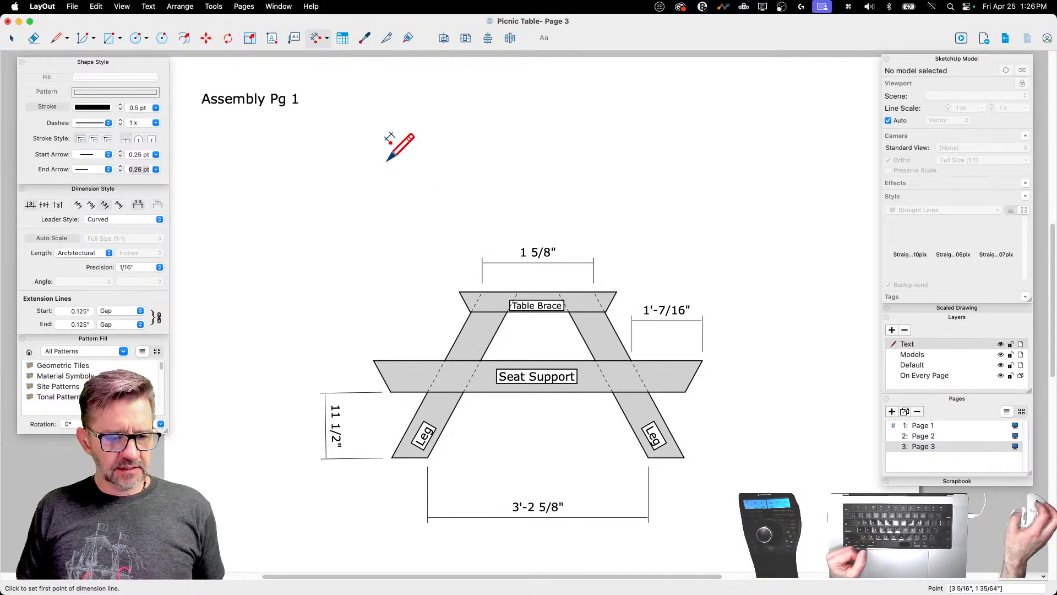
Step: Draw a small circle in the blank space left of the table brace and give it a solid outline
{"action": "left_click", "coordinate": [136, 38]}
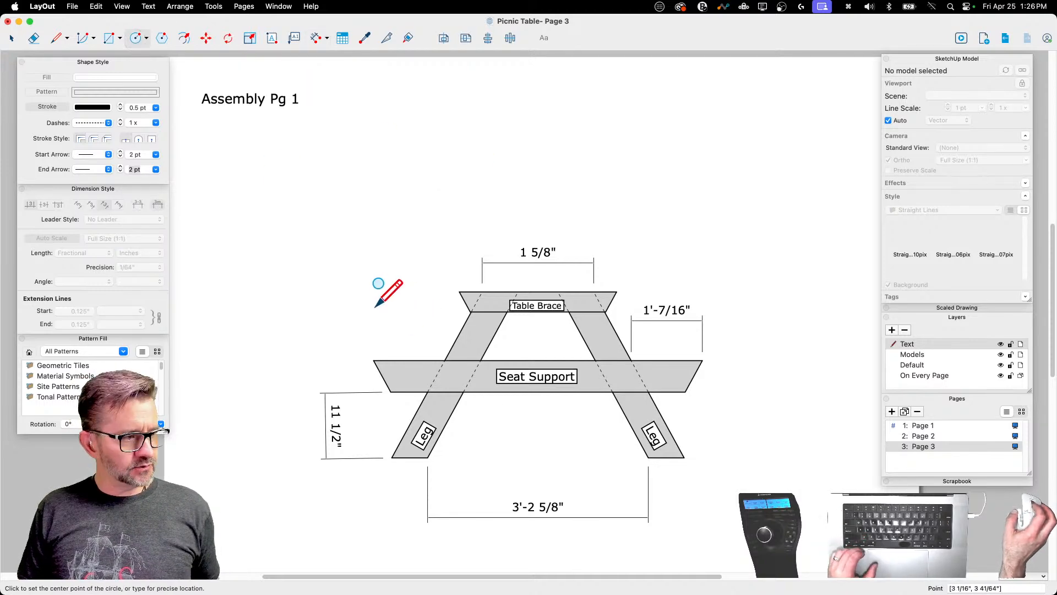
{"action": "scroll", "coordinate": [354, 284], "scroll_direction": "up", "scroll_amount": 3}
{"action": "left_click", "coordinate": [347, 265]}
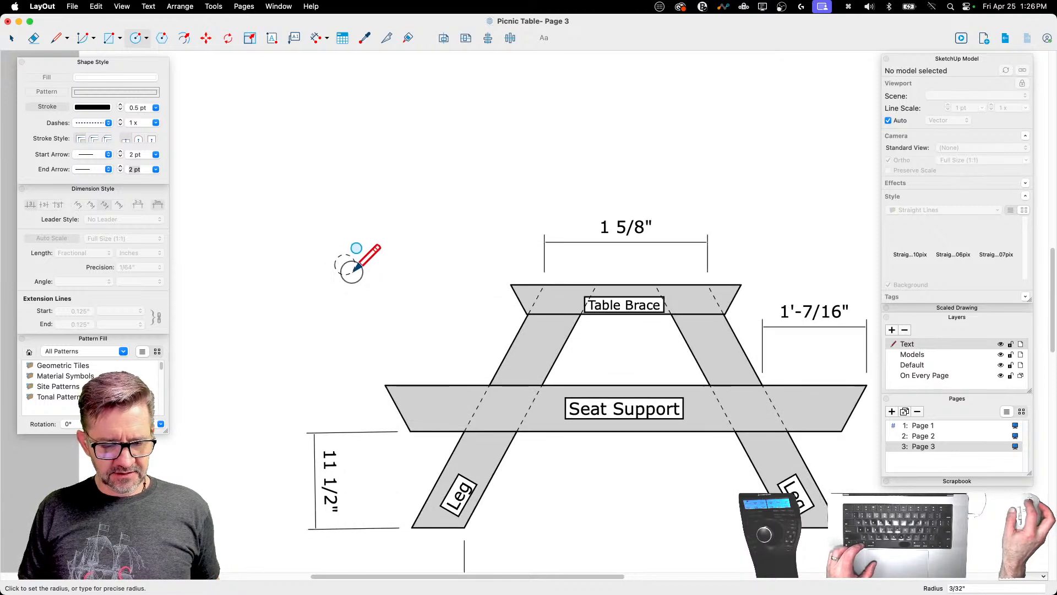
{"action": "left_click", "coordinate": [355, 269]}
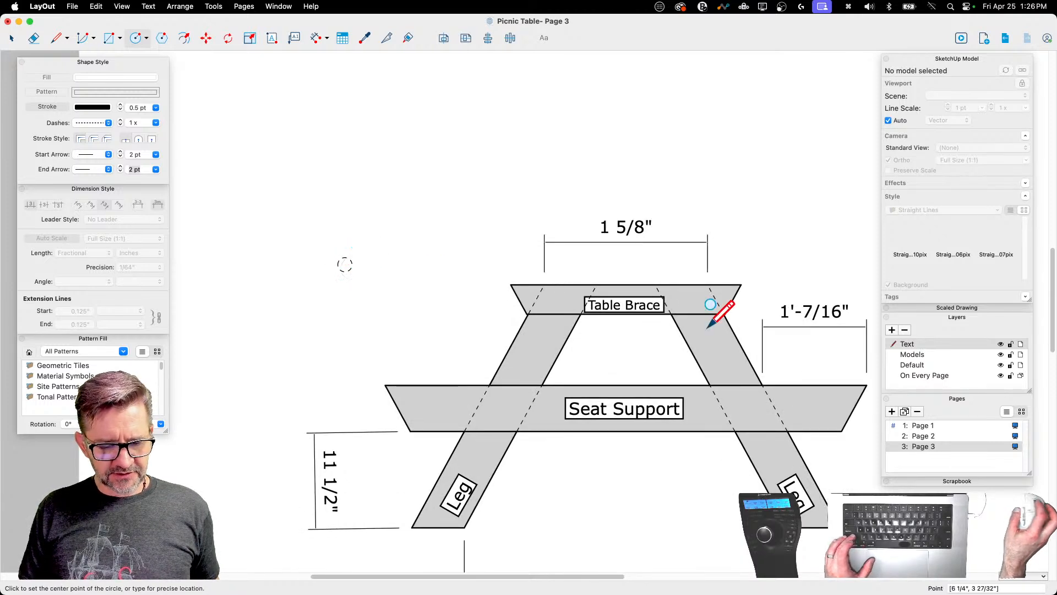
{"action": "left_click", "coordinate": [89, 126]}
{"action": "left_click", "coordinate": [90, 111]}
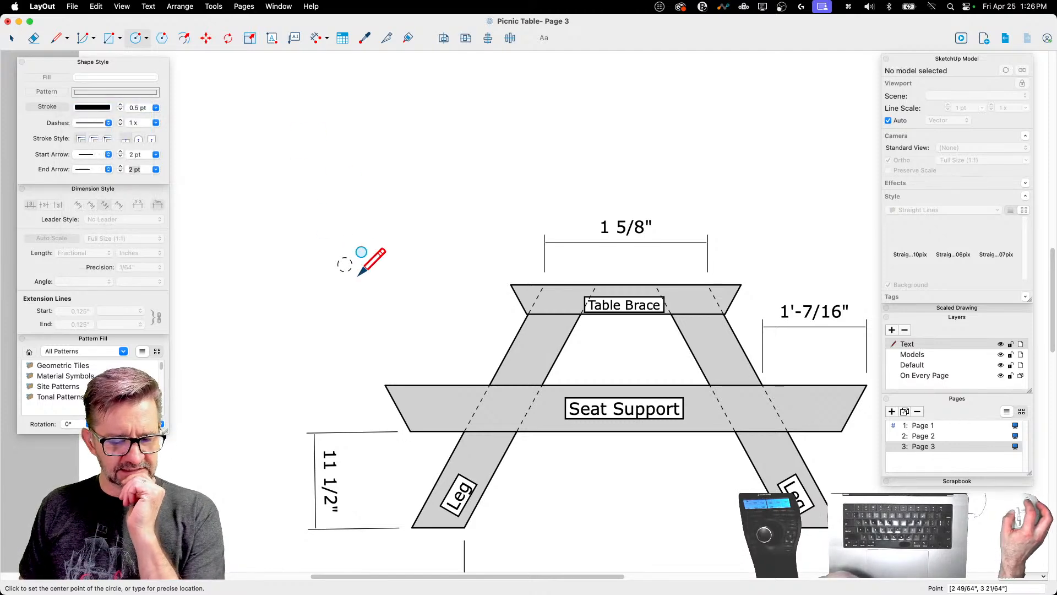
{"action": "key", "text": "space"}
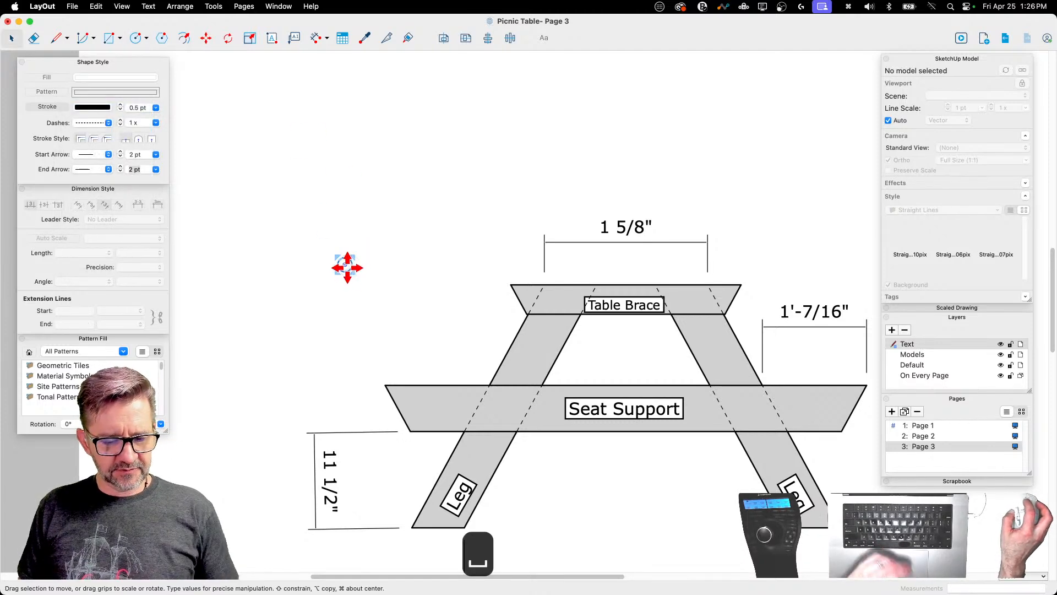
{"action": "left_click", "coordinate": [89, 123]}
{"action": "left_click", "coordinate": [92, 115]}
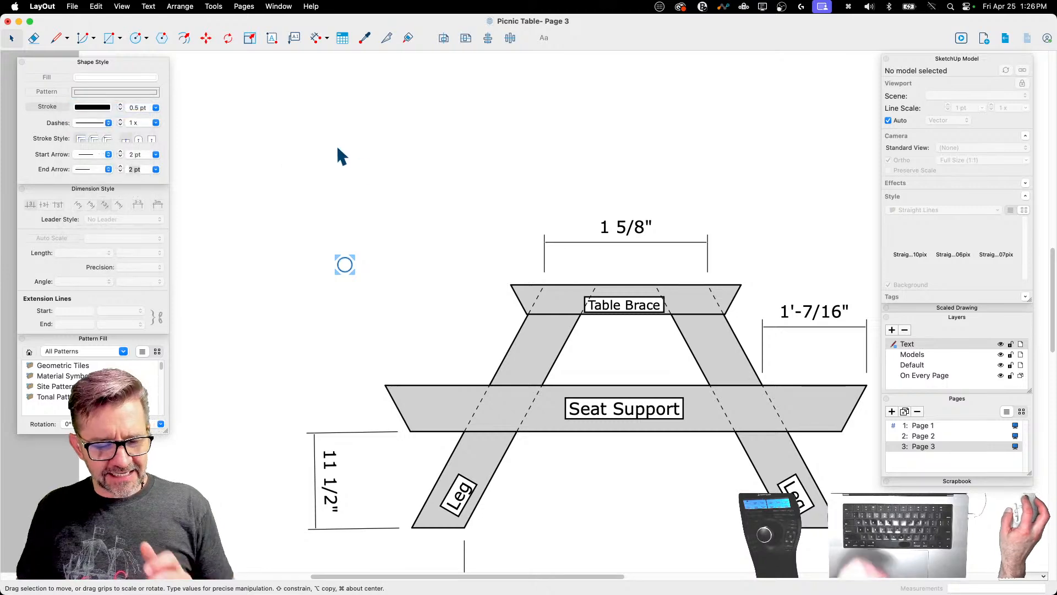
Step: Draw a larger circle with a dashed outline above the small circle, and delete it
{"action": "left_click", "coordinate": [136, 39]}
{"action": "left_click", "coordinate": [89, 123]}
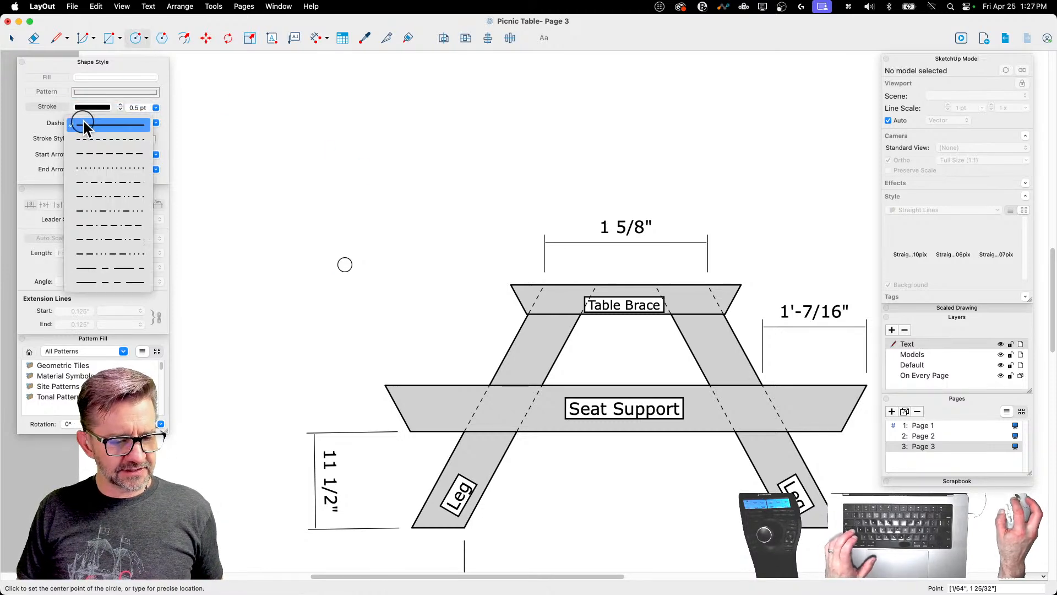
{"action": "left_click", "coordinate": [98, 139]}
{"action": "left_click", "coordinate": [381, 172]}
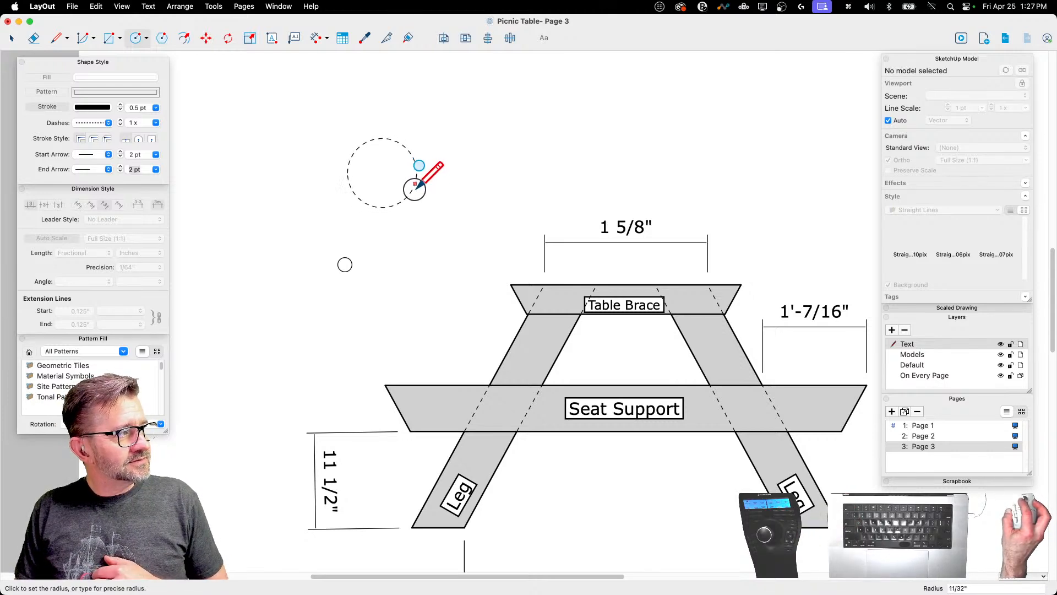
{"action": "left_click", "coordinate": [410, 185]}
{"action": "key", "text": "space"}
{"action": "left_click", "coordinate": [385, 202]}
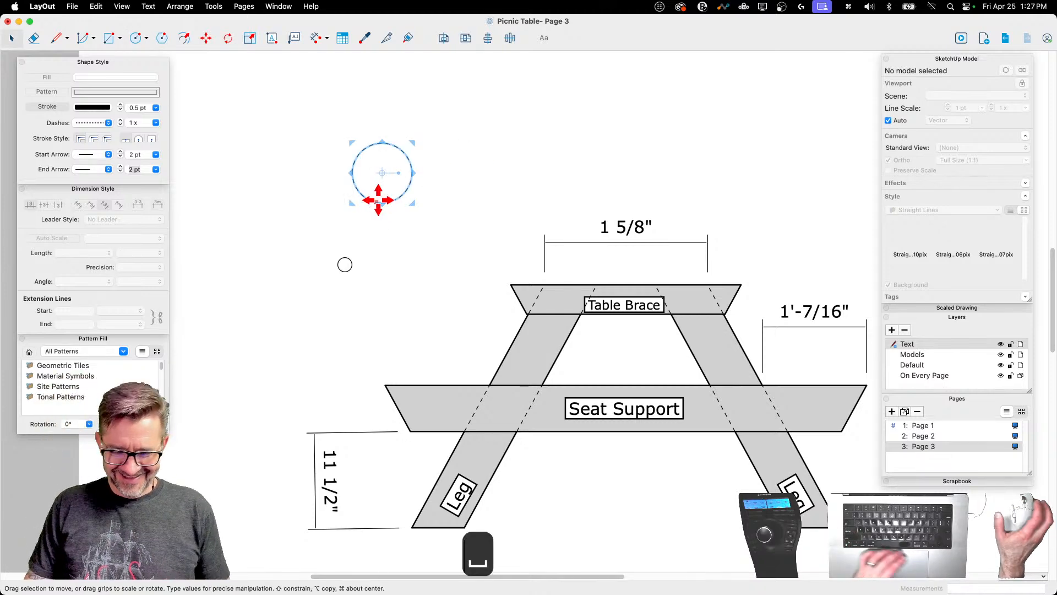
{"action": "key", "text": "BackSpace"}
Step: Scale the small circle down slightly and fill it with red
{"action": "left_click", "coordinate": [345, 260]}
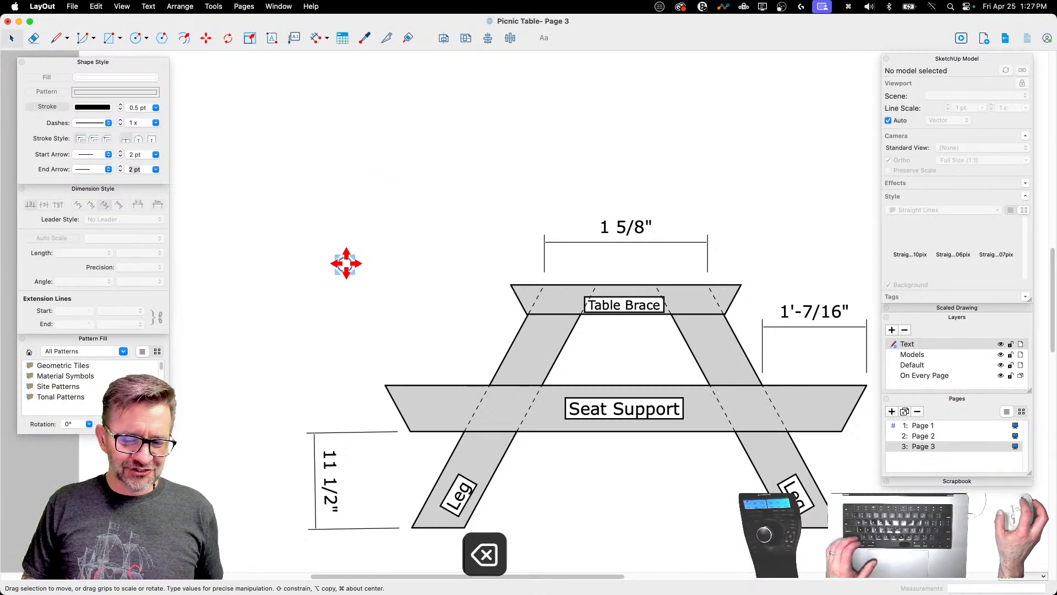
{"action": "scroll", "coordinate": [349, 278], "scroll_direction": "up", "scroll_amount": 3}
{"action": "left_click_drag", "start_coordinate": [357, 268], "coordinate": [342, 256]}
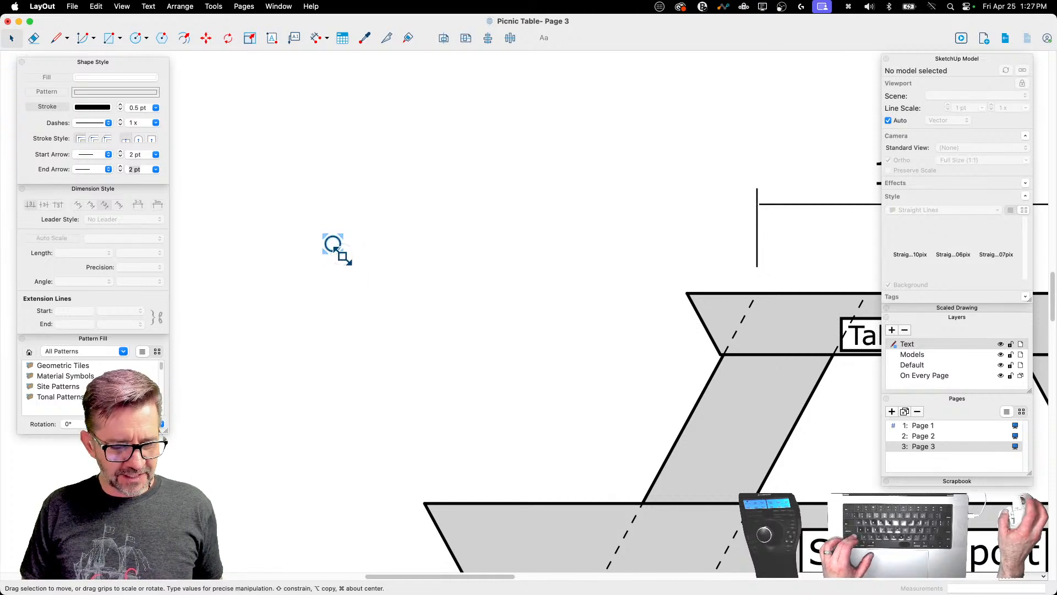
{"action": "left_click", "coordinate": [92, 106]}
{"action": "left_click", "coordinate": [92, 78]}
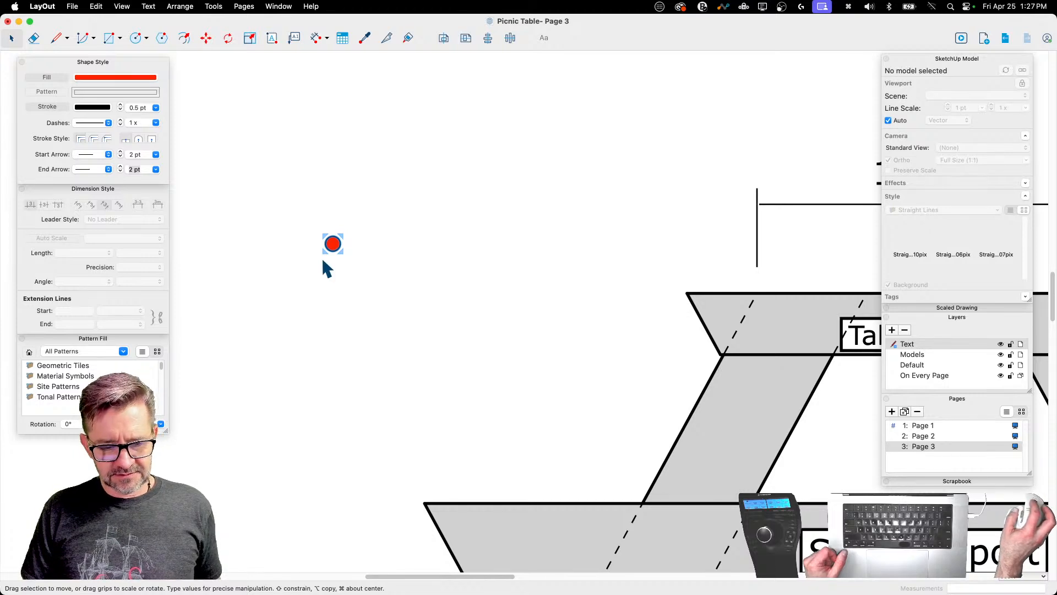
Step: Move the red circle onto the upper part of the seat support where it crosses the left leg
{"action": "left_click_drag", "start_coordinate": [334, 243], "coordinate": [656, 532]}
{"action": "scroll", "coordinate": [348, 321], "scroll_direction": "down", "scroll_amount": 4}
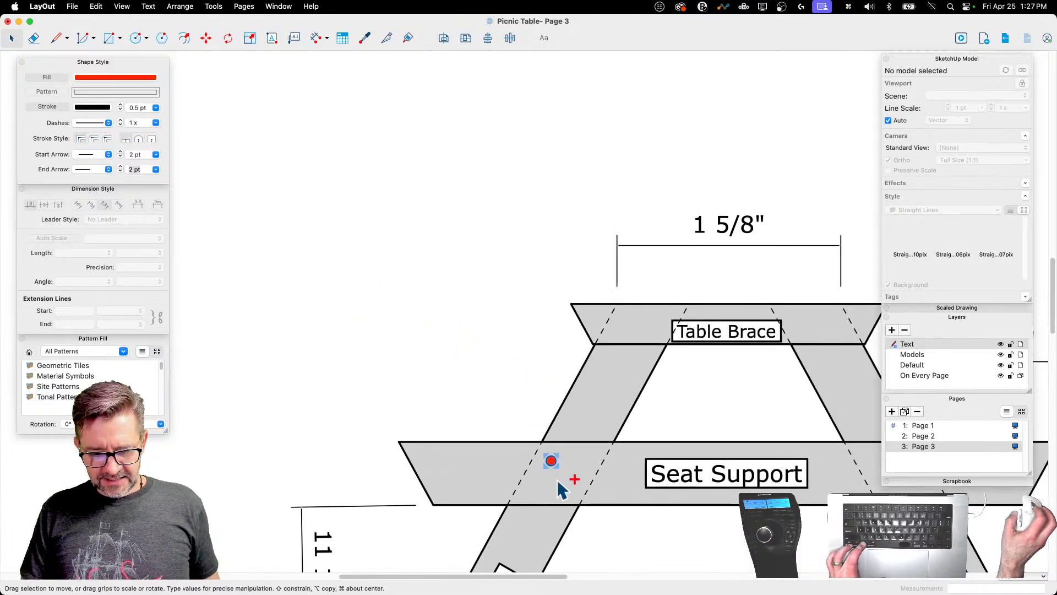
Step: Copy the red dot on the seat support at the left leg to form a slanted group of four dots
{"action": "scroll", "coordinate": [560, 480], "scroll_direction": "up", "scroll_amount": 4}
{"action": "left_click_drag", "start_coordinate": [549, 456], "coordinate": [587, 453]}
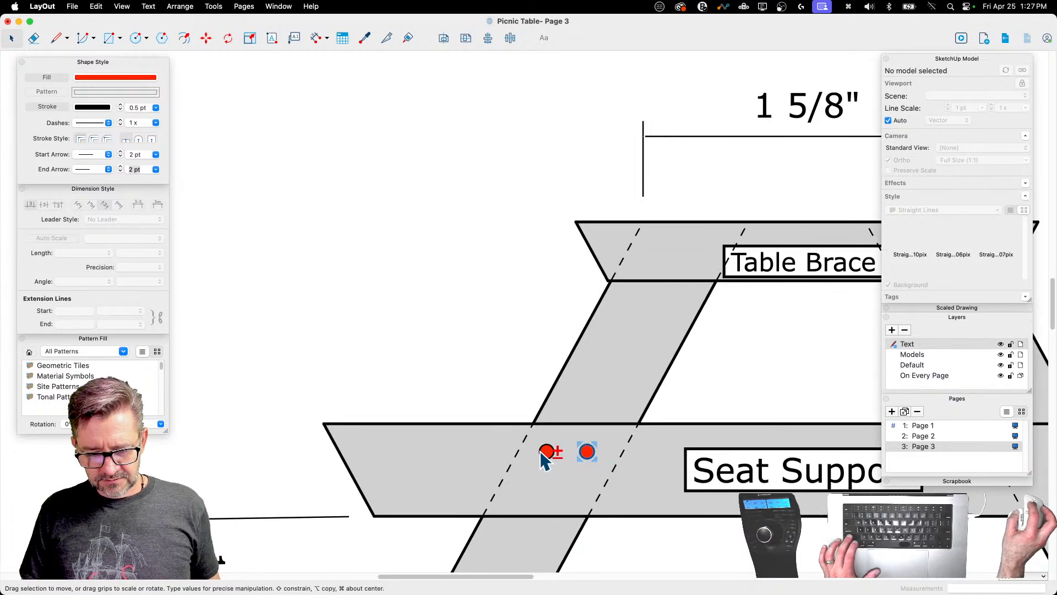
{"action": "left_click", "coordinate": [542, 454], "text": "shift"}
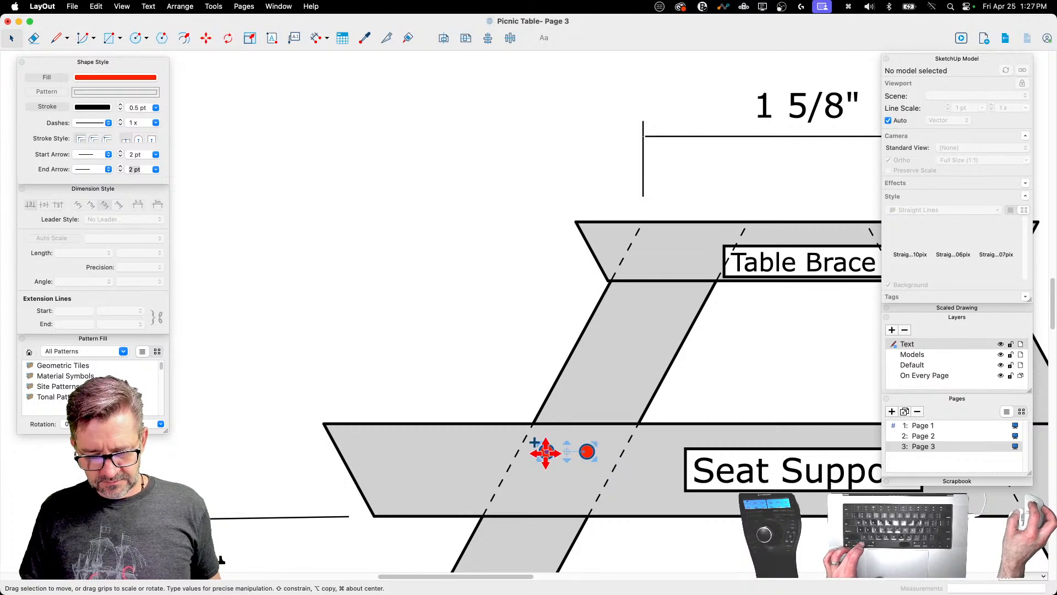
{"action": "left_click_drag", "start_coordinate": [546, 452], "coordinate": [529, 484]}
{"action": "left_click", "coordinate": [537, 378]}
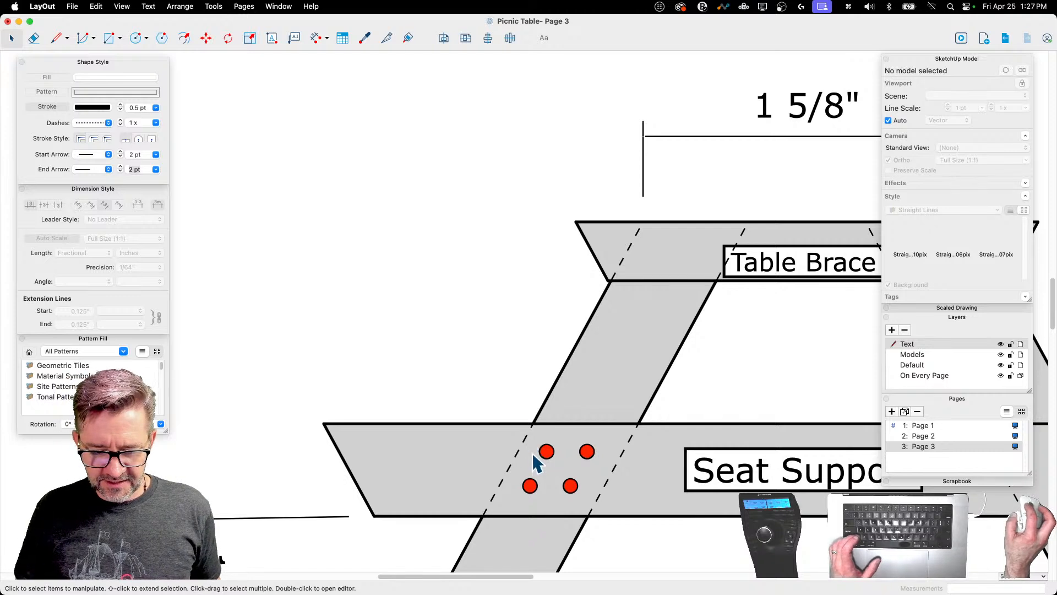
Step: Copy the group of four red dots from the seat support onto the table brace where it crosses the left leg
{"action": "left_click", "coordinate": [545, 454]}
{"action": "left_click", "coordinate": [587, 453], "text": "shift"}
{"action": "left_click", "coordinate": [570, 486], "text": "shift"}
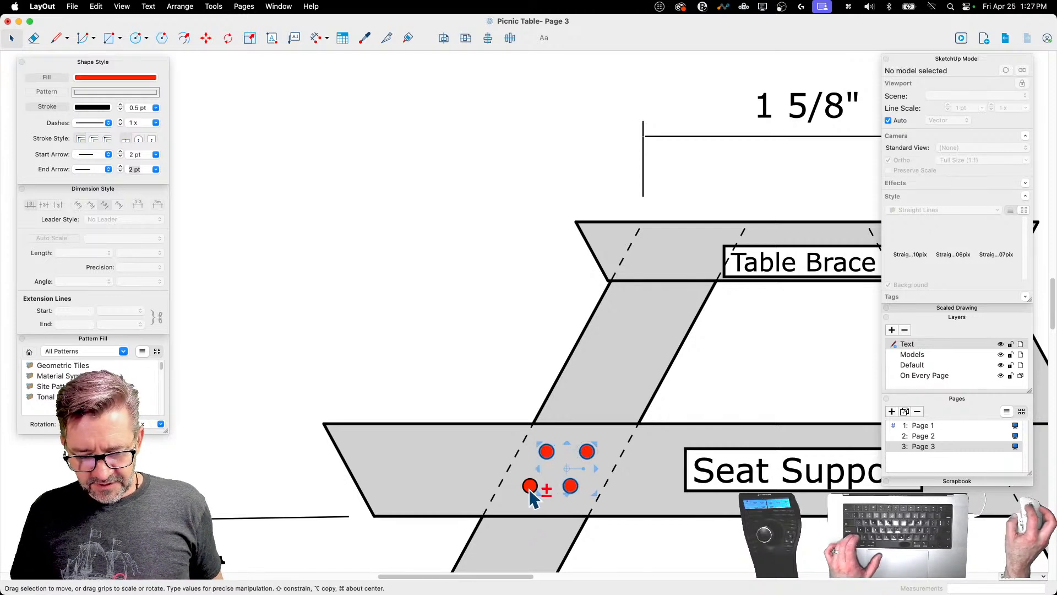
{"action": "left_click", "coordinate": [530, 487], "text": "shift"}
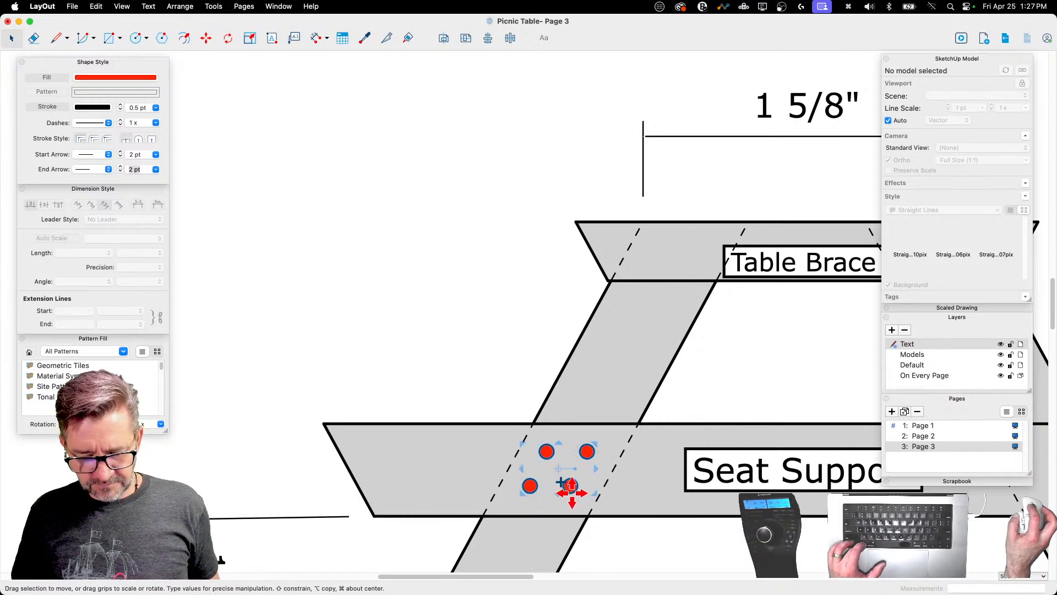
{"action": "left_click_drag", "start_coordinate": [571, 486], "coordinate": [642, 277], "text": "alt"}
{"action": "key", "text": "space"}
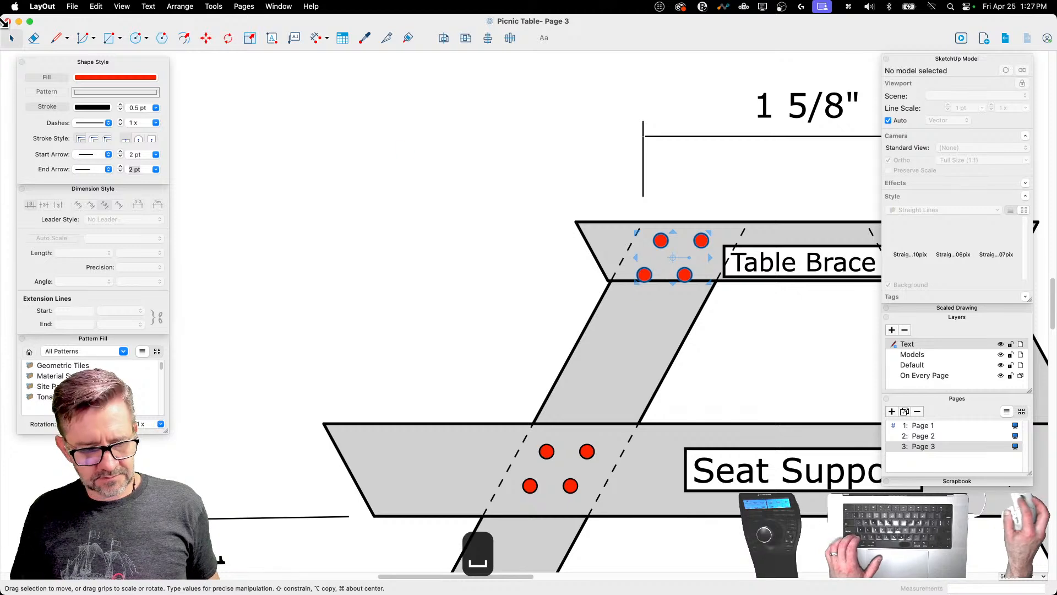
{"action": "left_click", "coordinate": [397, 201]}
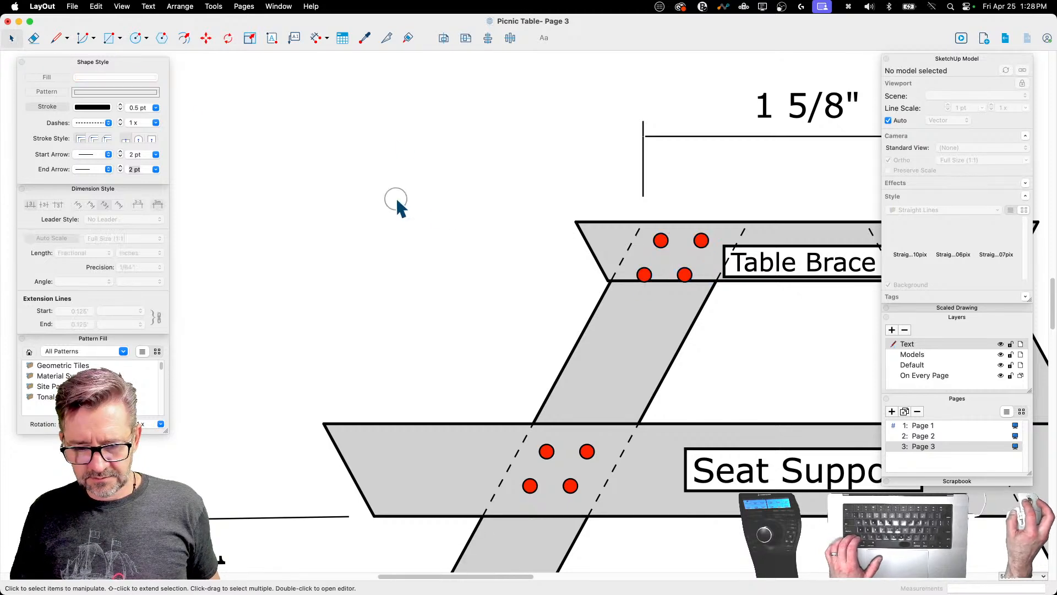
Step: Move the lower two red dots on the table brace up and right by about 3/64" so they sit inside the brace
{"action": "left_click", "coordinate": [645, 275]}
{"action": "left_click", "coordinate": [684, 275], "text": "shift"}
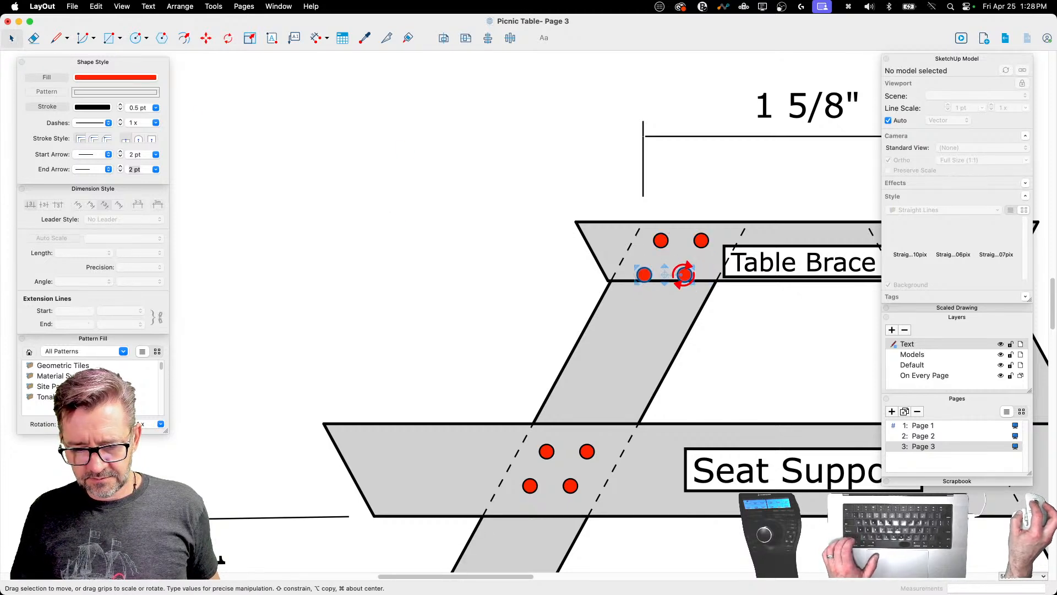
{"action": "left_click", "coordinate": [690, 271]}
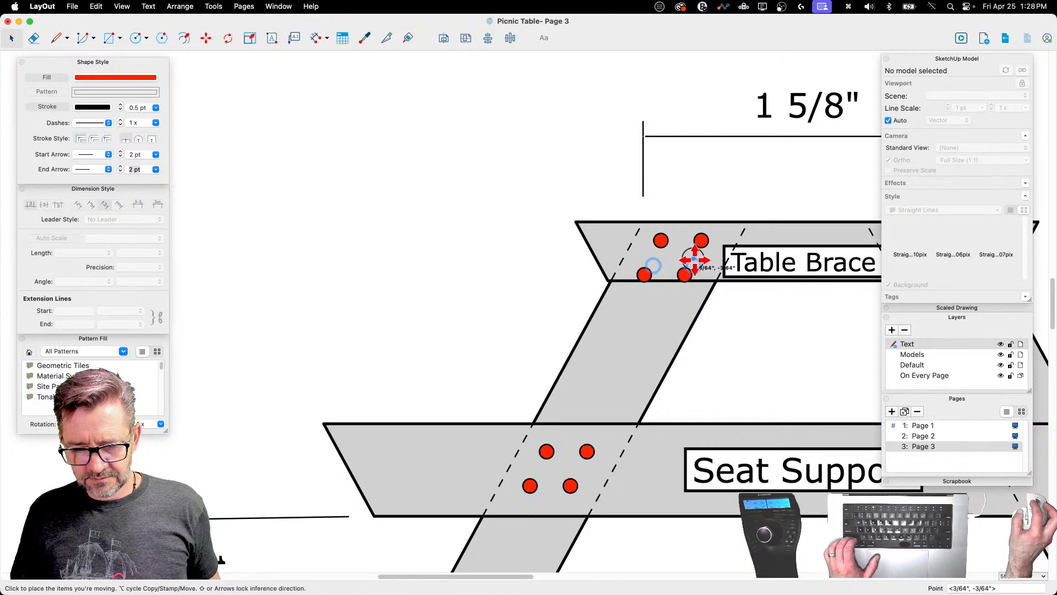
{"action": "left_click", "coordinate": [695, 259]}
{"action": "left_click", "coordinate": [655, 339]}
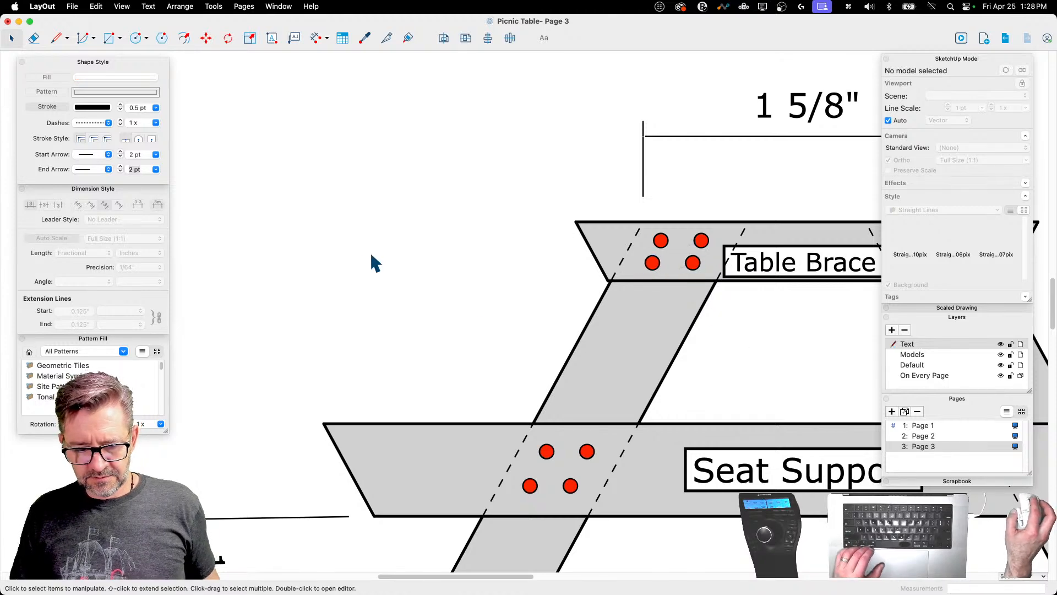
Step: Duplicate all eight red dots from the left leg's joints and flip the copy horizontally onto the right leg's brace and seat support joints
{"action": "middle_click_drag", "start_coordinate": [258, 559], "coordinate": [257, 247]}
{"action": "scroll", "coordinate": [346, 390], "scroll_direction": "down", "scroll_amount": 4}
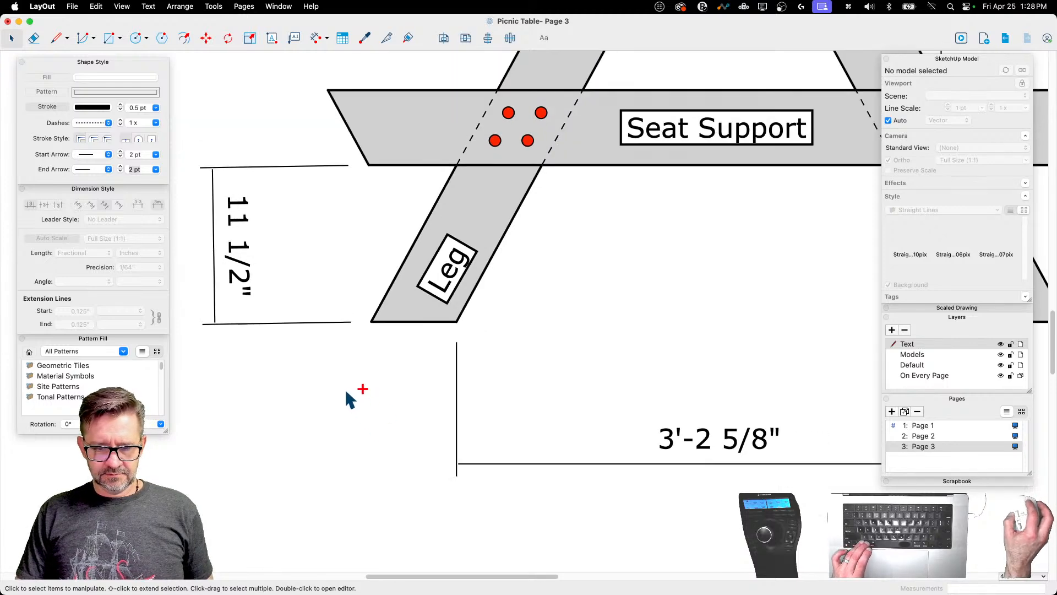
{"action": "scroll", "coordinate": [346, 390], "scroll_direction": "down", "scroll_amount": 3}
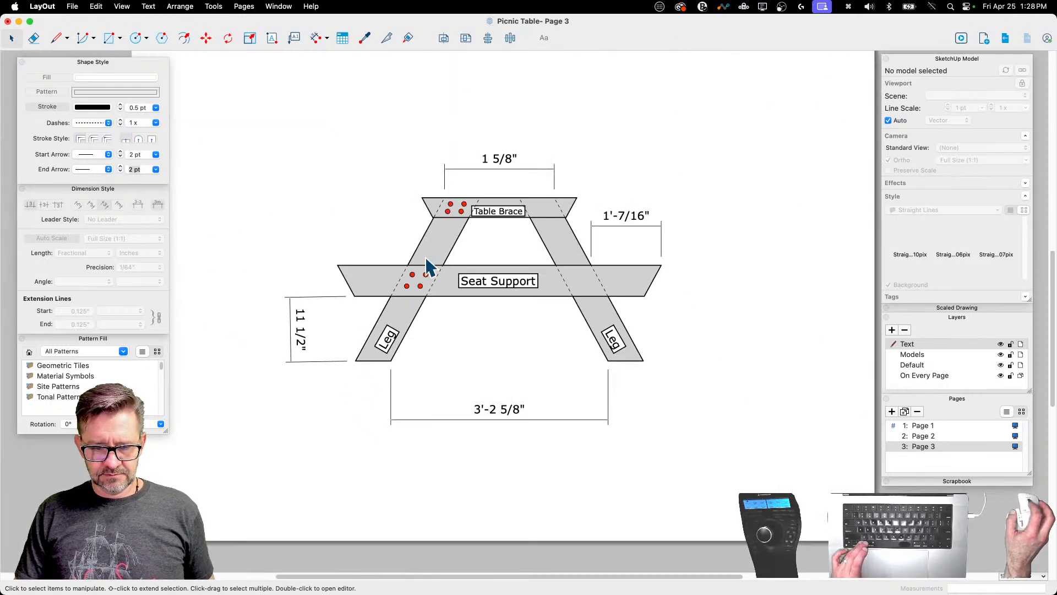
{"action": "left_click", "coordinate": [451, 203]}
{"action": "scroll", "coordinate": [446, 208], "scroll_direction": "up", "scroll_amount": 2}
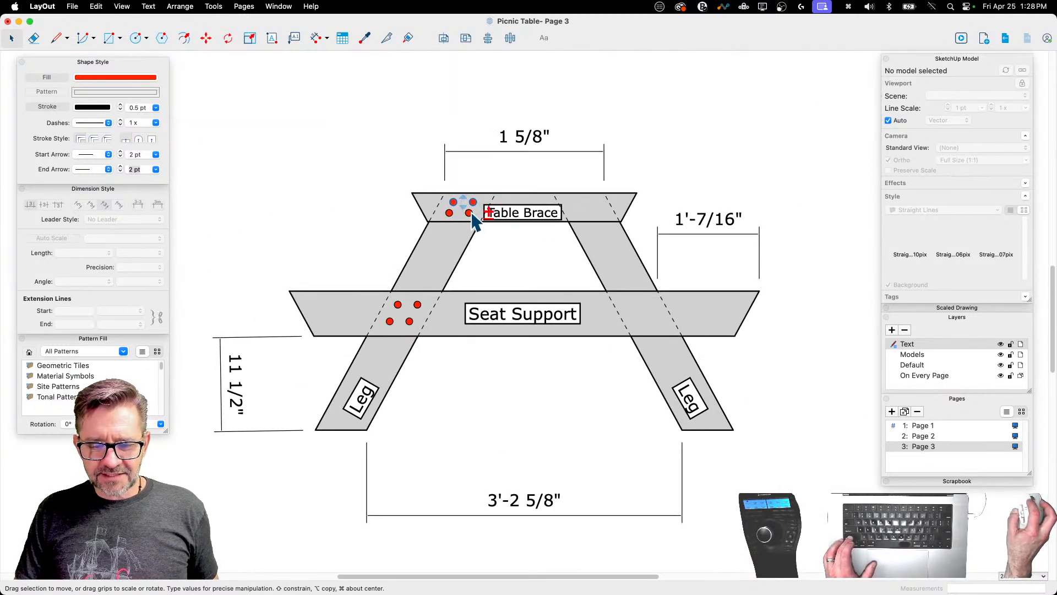
{"action": "left_click", "coordinate": [470, 212], "text": "shift"}
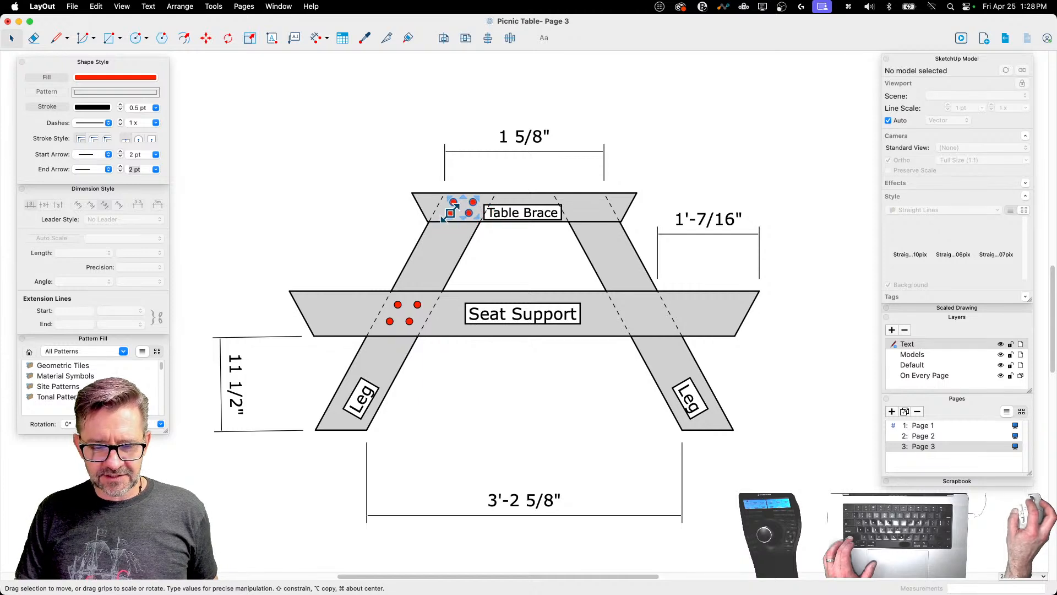
{"action": "left_click", "coordinate": [400, 306], "text": "shift"}
{"action": "left_click", "coordinate": [390, 323], "text": "shift"}
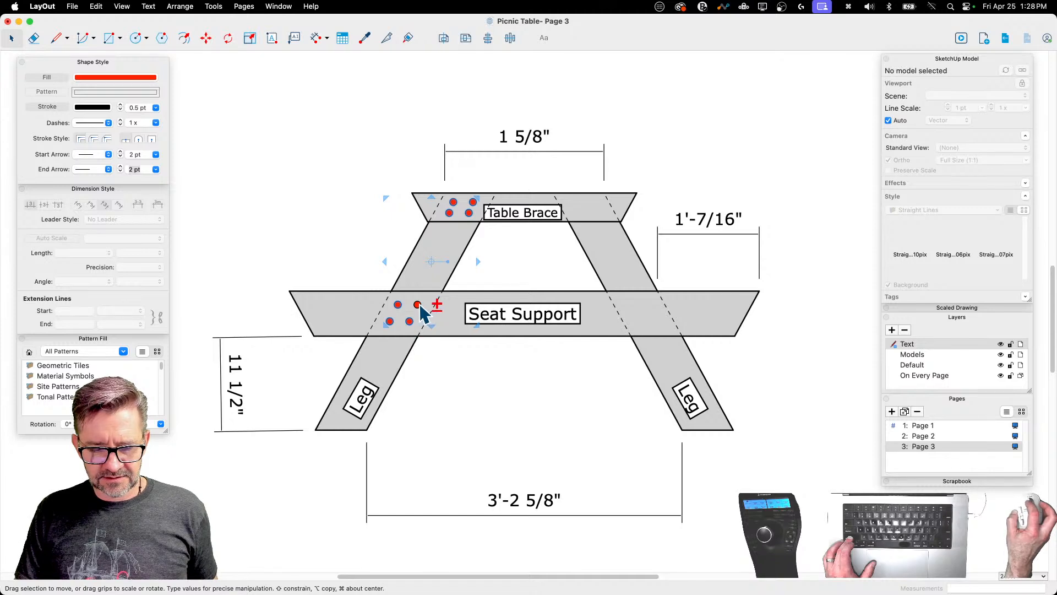
{"action": "left_click", "coordinate": [417, 306], "text": "shift"}
{"action": "key", "text": "super+c"}
{"action": "key", "text": "super+v"}
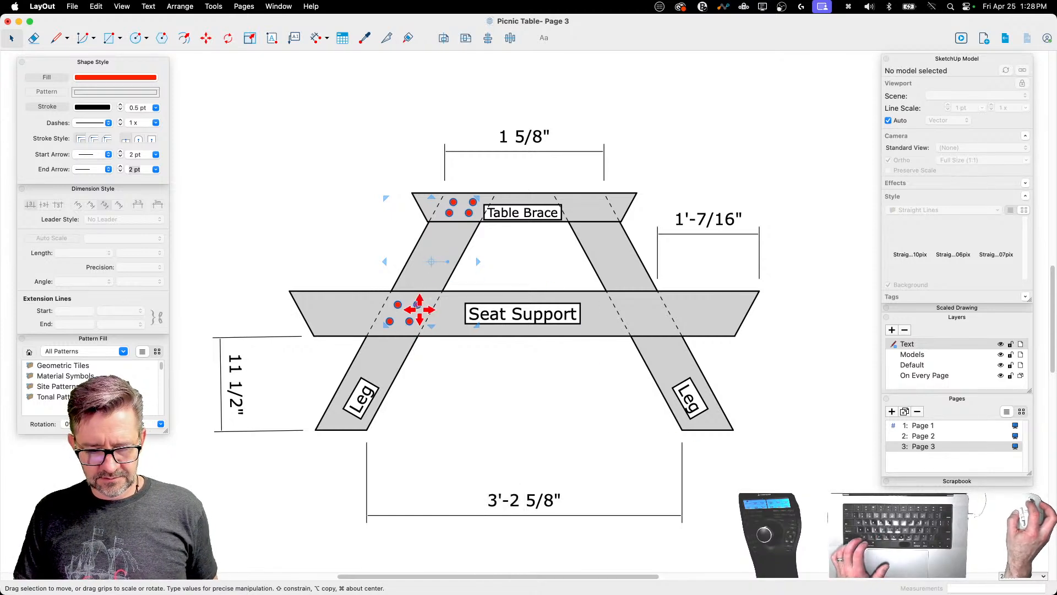
{"action": "left_click_drag", "start_coordinate": [418, 307], "coordinate": [695, 310]}
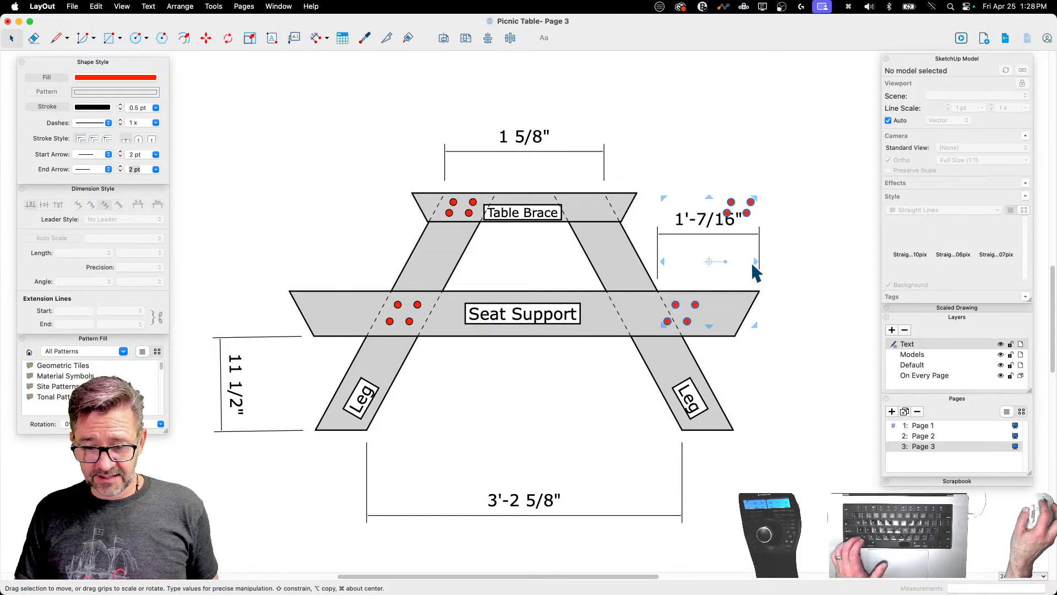
{"action": "left_click_drag", "start_coordinate": [755, 260], "coordinate": [574, 265]}
{"action": "left_click", "coordinate": [829, 352]}
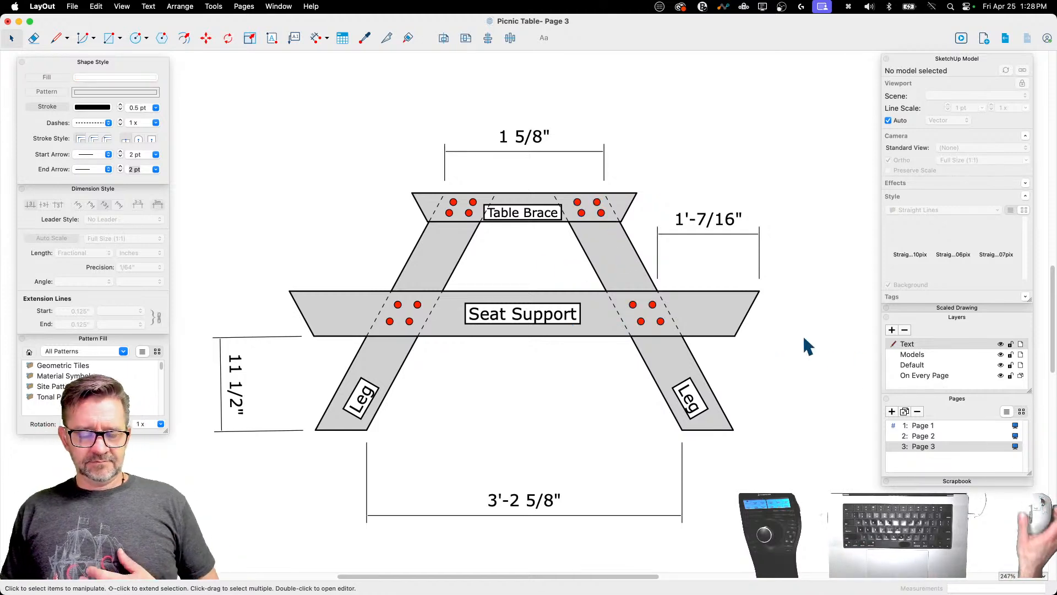
Step: Add a text box reading "Use 2 3/4” Wood screws" in the blank area below and right of the end frame
{"action": "scroll", "coordinate": [408, 228], "scroll_direction": "down", "scroll_amount": 5}
{"action": "scroll", "coordinate": [407, 228], "scroll_direction": "up", "scroll_amount": 5}
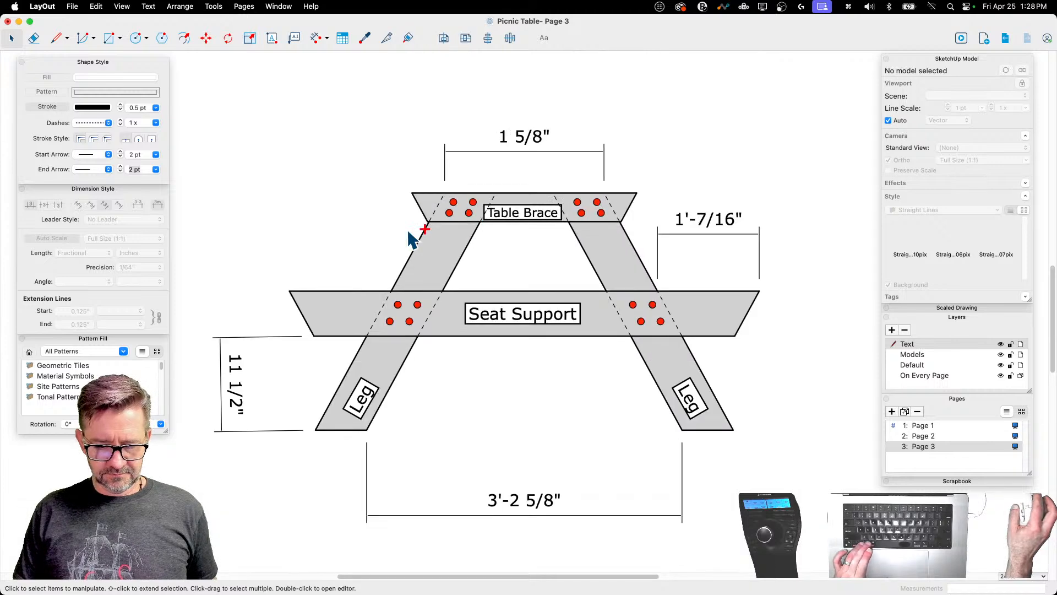
{"action": "scroll", "coordinate": [407, 228], "scroll_direction": "down", "scroll_amount": 4, "text": "alt"}
{"action": "scroll", "coordinate": [521, 458], "scroll_direction": "down", "scroll_amount": 3}
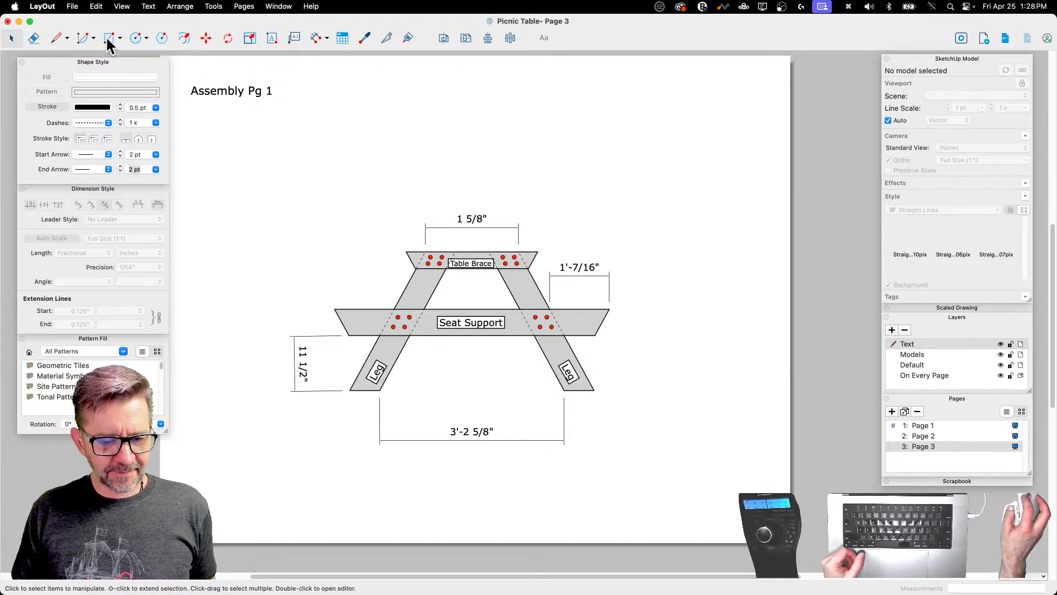
{"action": "left_click", "coordinate": [270, 40]}
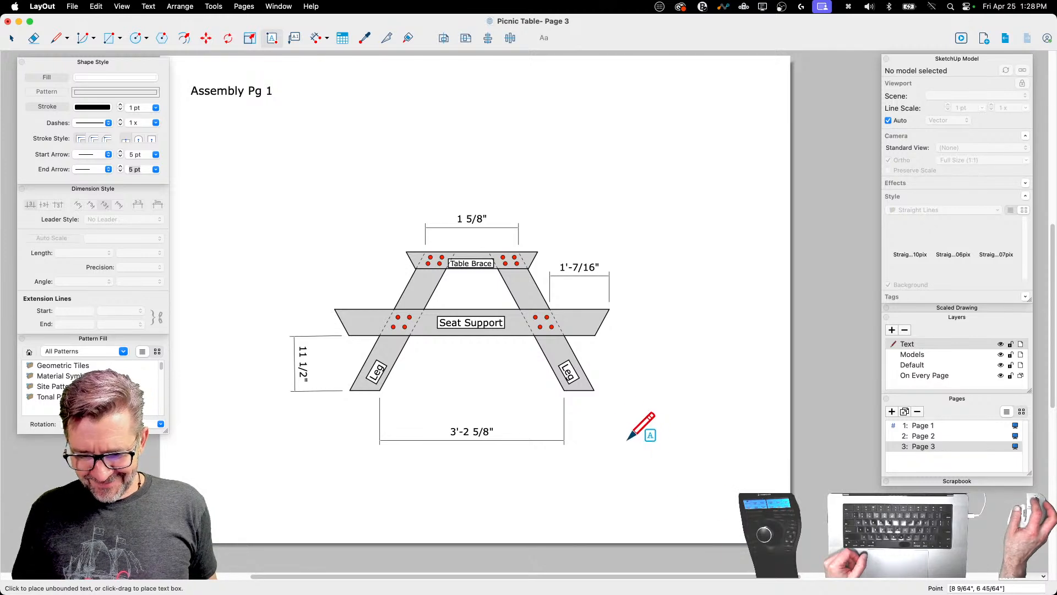
{"action": "left_click_drag", "start_coordinate": [600, 448], "coordinate": [743, 471]}
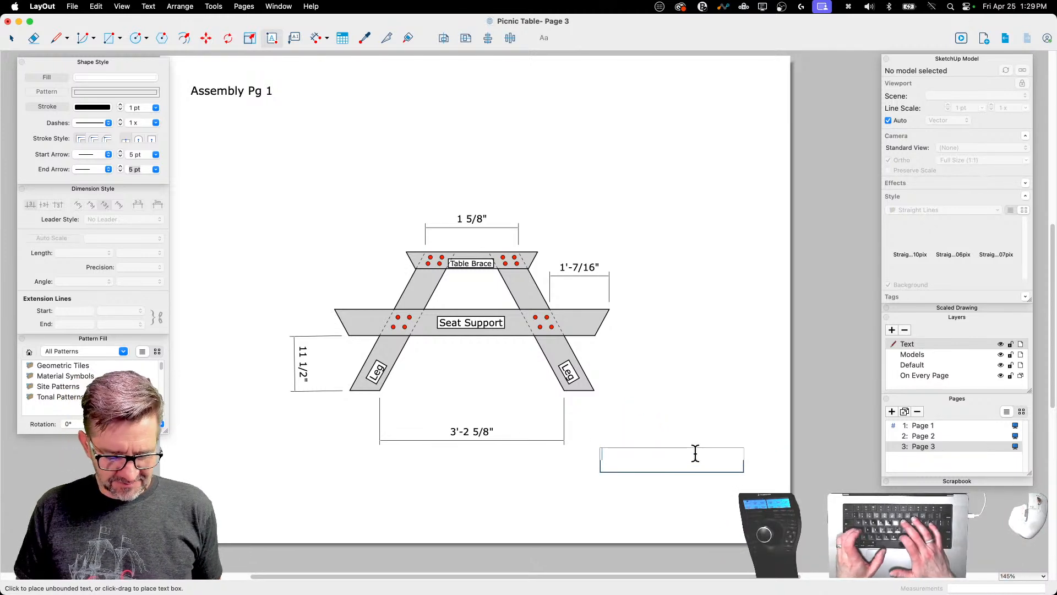
{"action": "type", "text": "Use "}
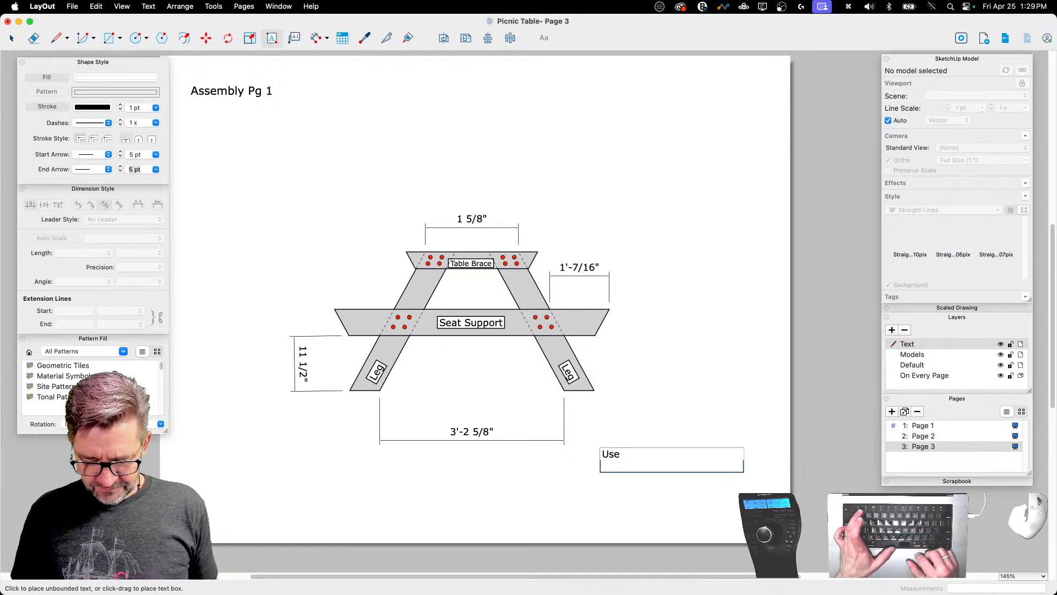
{"action": "type", "text": "2 "}
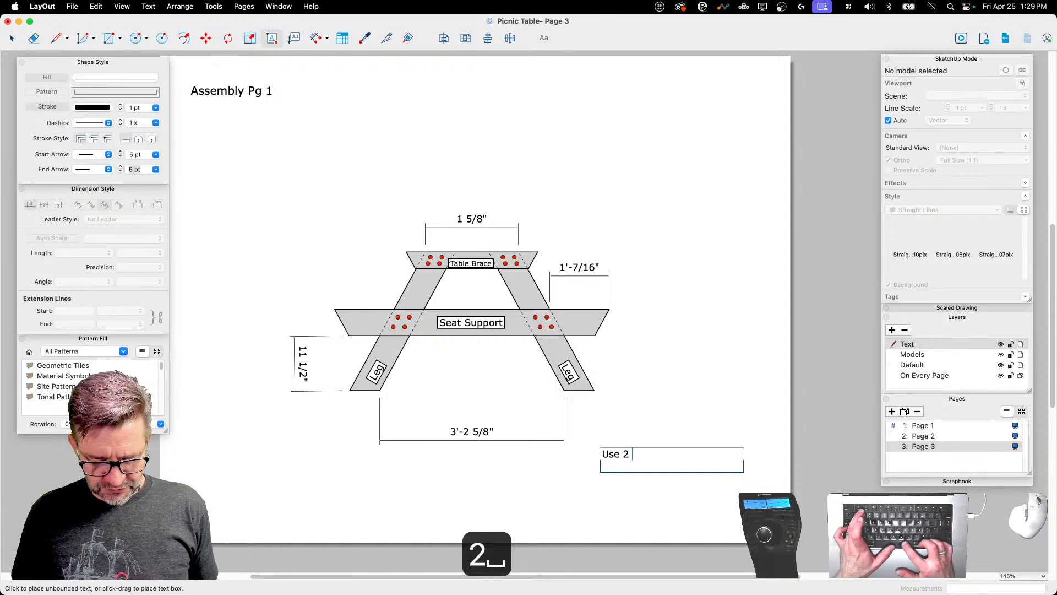
{"action": "type", "text": "3.4"}
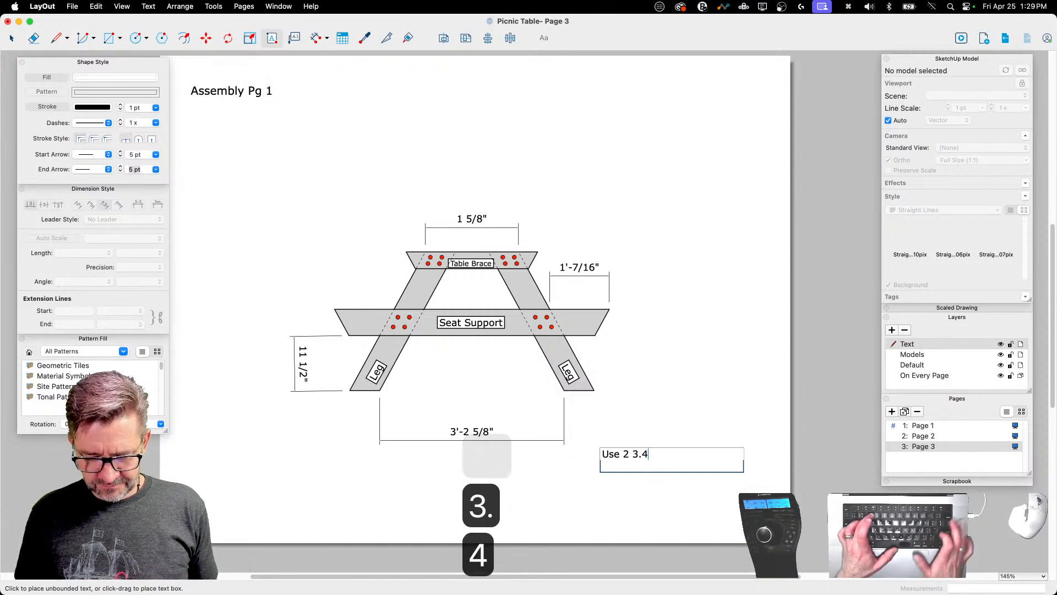
{"action": "key", "text": "BackSpace"}
{"action": "key", "text": "BackSpace"}
{"action": "type", "text": "/4"}
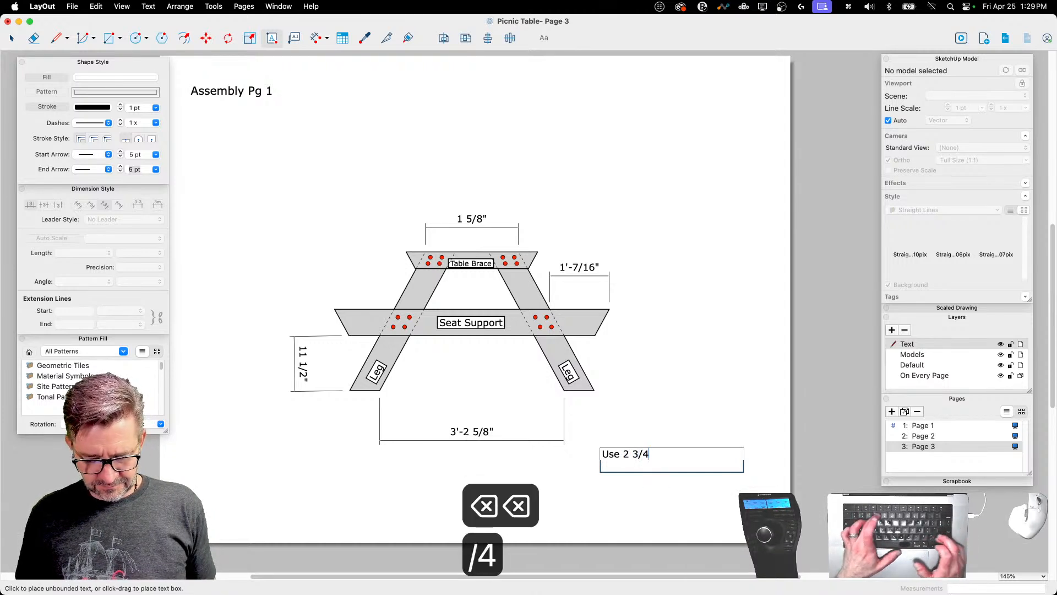
{"action": "type", "text": "\" Wood s"}
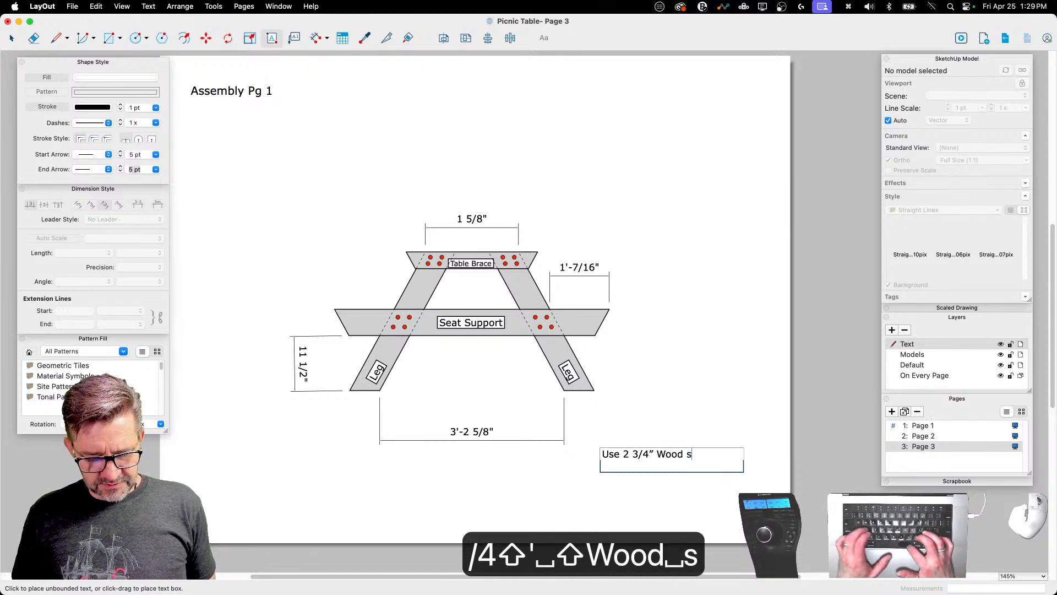
{"action": "type", "text": "cres"}
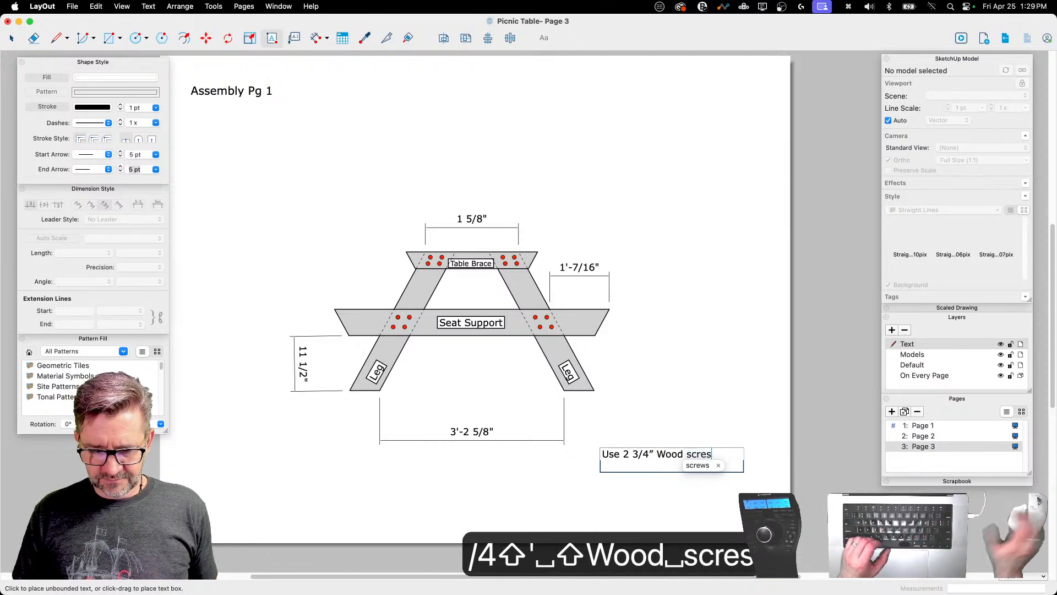
{"action": "key", "text": "BackSpace"}
{"action": "key", "text": "BackSpace"}
{"action": "type", "text": "ws"}
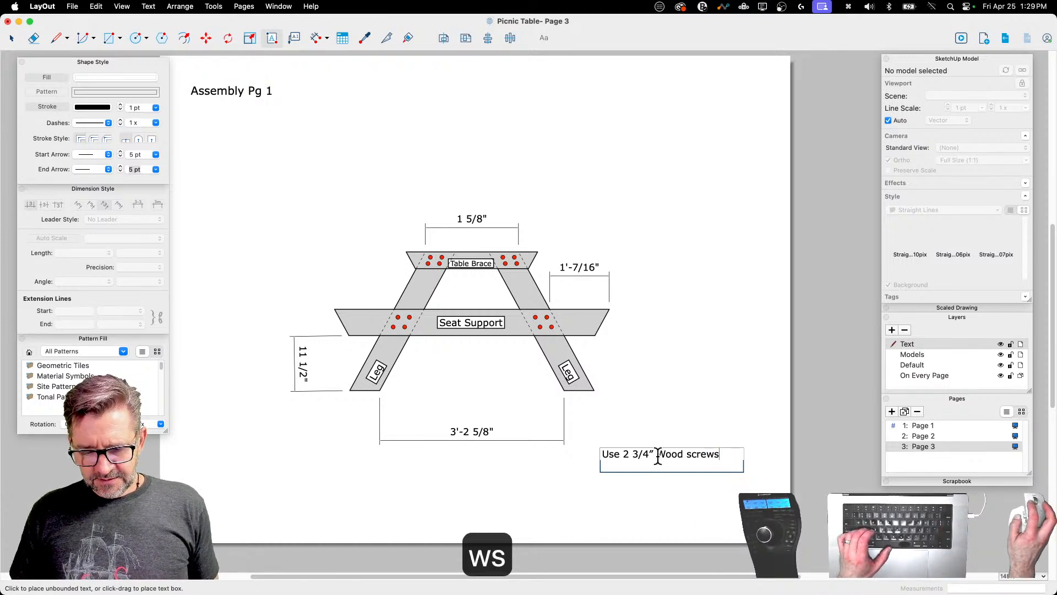
Step: Change "Wood" to lowercase "wood" in the screw note and finish editing it
{"action": "left_click_drag", "start_coordinate": [658, 458], "coordinate": [662, 456]}
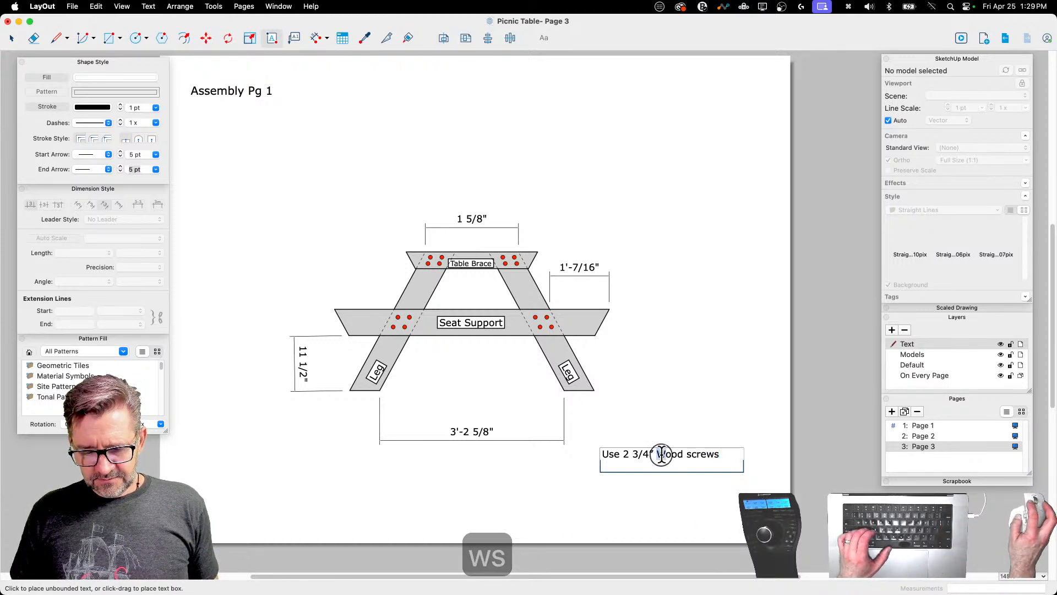
{"action": "type", "text": "w"}
{"action": "left_click", "coordinate": [699, 515]}
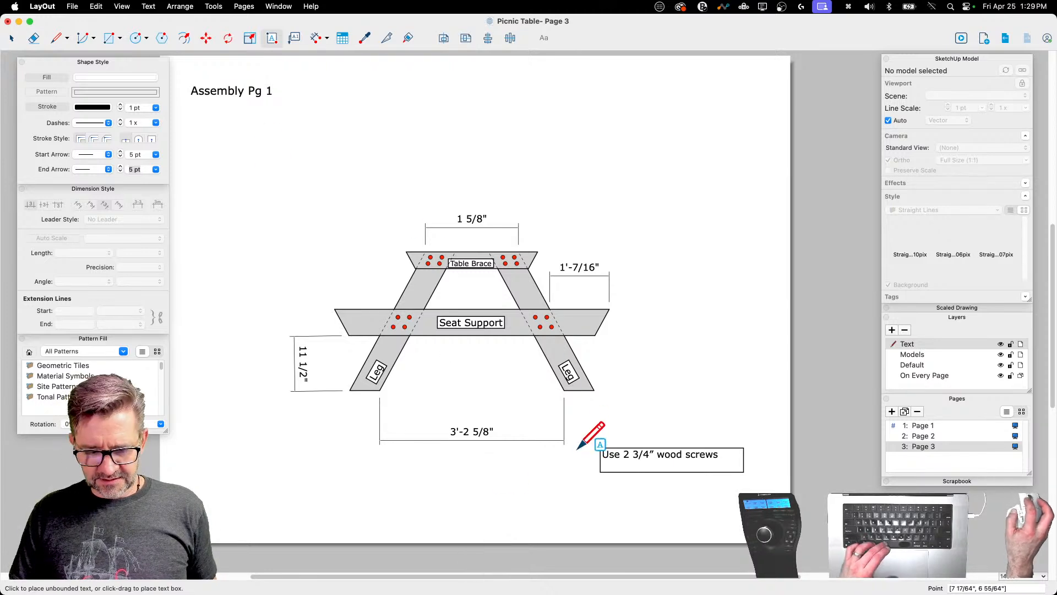
Step: Insert several leading spaces before "Use" in the screw note to indent its text
{"action": "left_click", "coordinate": [11, 38]}
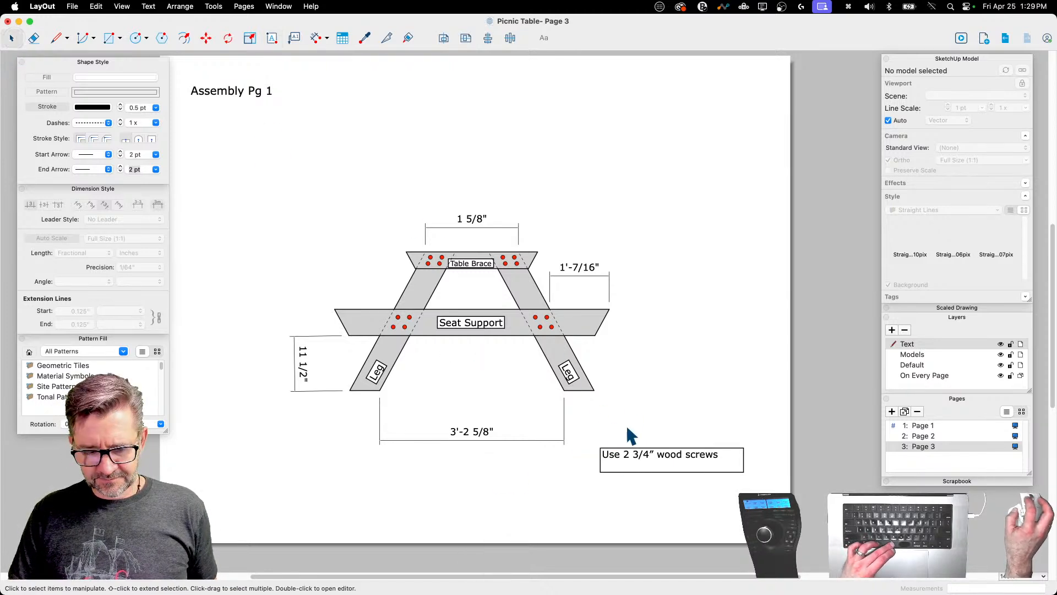
{"action": "left_click", "coordinate": [626, 462]}
{"action": "double_click", "coordinate": [608, 454]}
{"action": "left_click", "coordinate": [602, 455]}
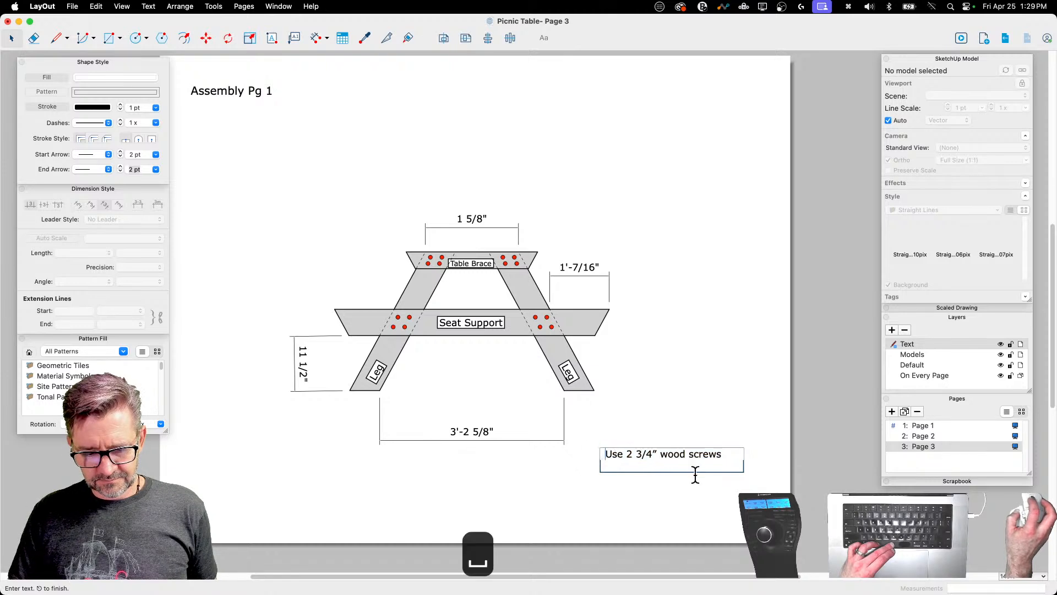
{"action": "left_click", "coordinate": [640, 405]}
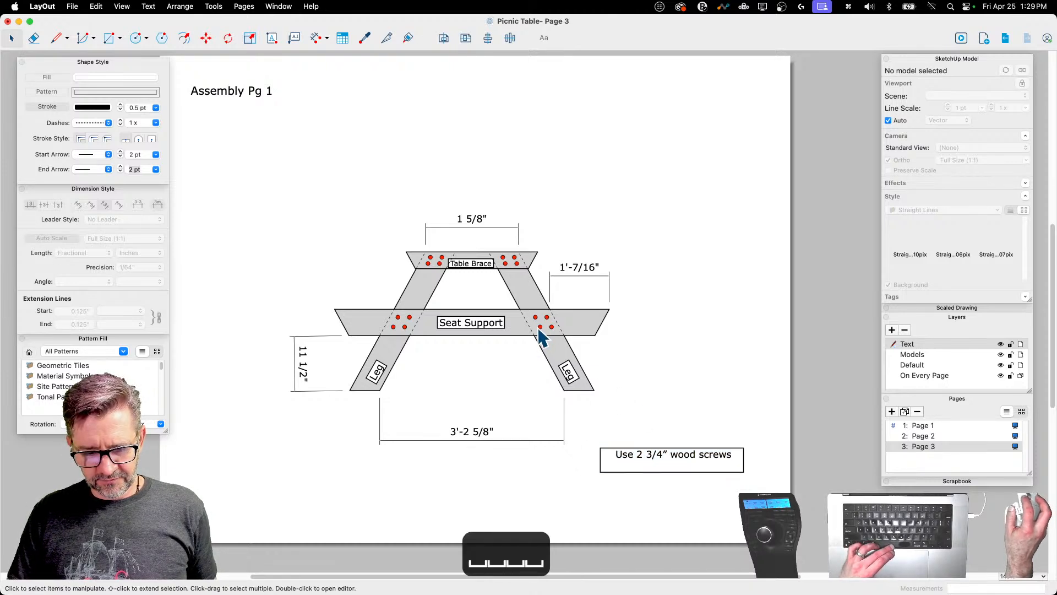
Step: Duplicate a red fastener dot from the right seat support joint and place it in front of "Use" in the screw note
{"action": "left_click", "coordinate": [540, 327]}
{"action": "key", "text": "super+c"}
{"action": "key", "text": "super+v"}
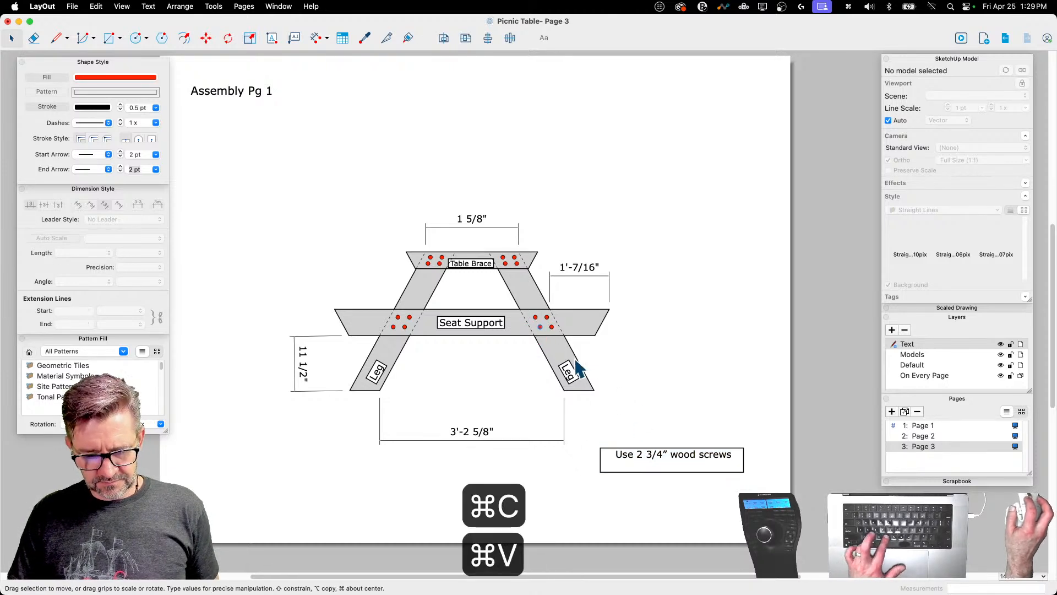
{"action": "left_click_drag", "start_coordinate": [541, 329], "coordinate": [609, 455]}
{"action": "left_click", "coordinate": [738, 503]}
Step: Shrink the screw note's box to fit closely around its single line of text
{"action": "left_click", "coordinate": [742, 472]}
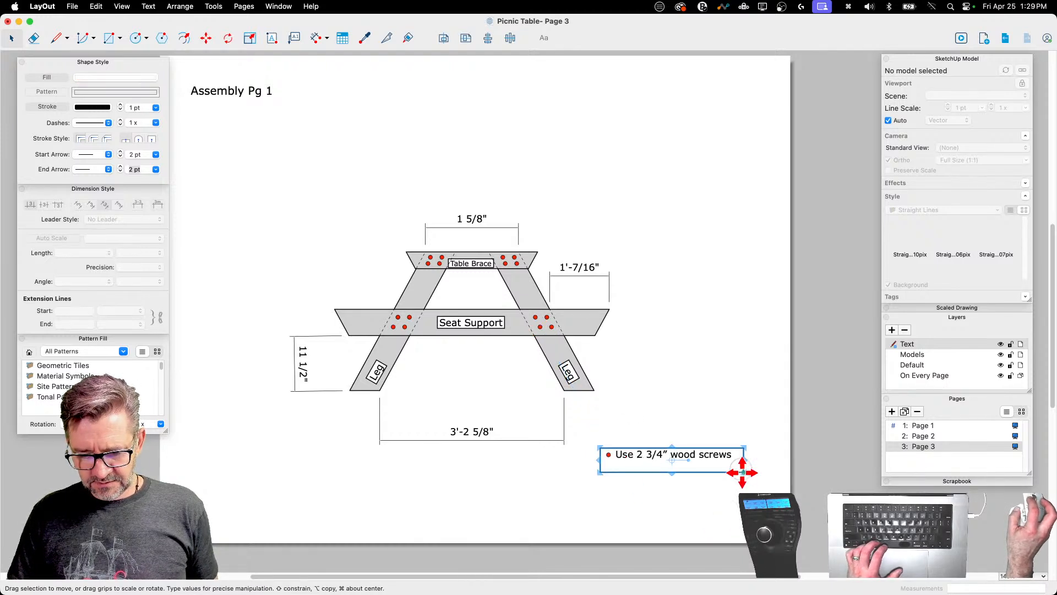
{"action": "left_click_drag", "start_coordinate": [743, 473], "coordinate": [736, 463]}
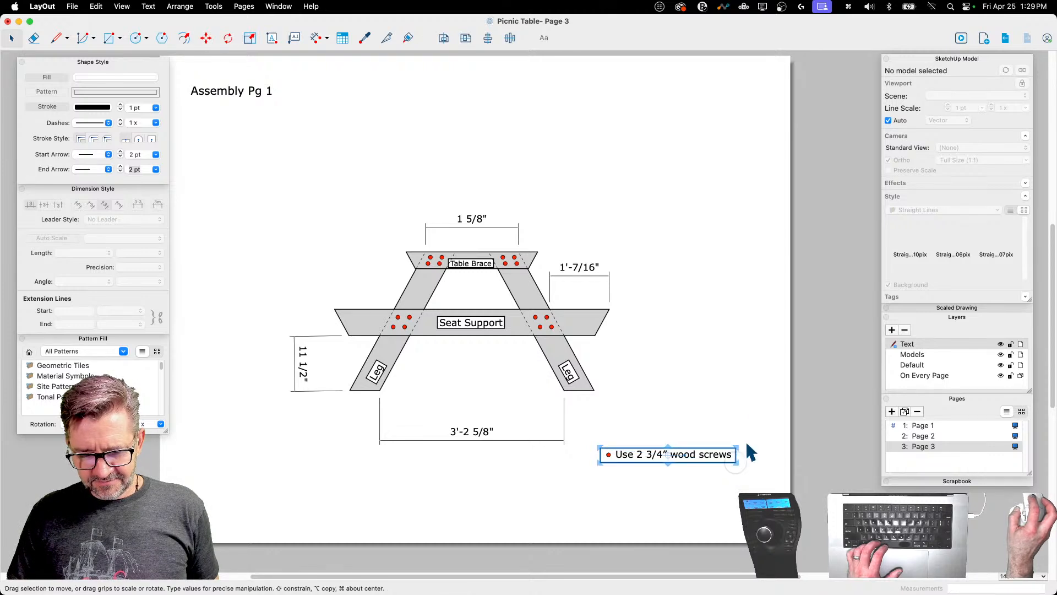
{"action": "left_click", "coordinate": [752, 414]}
Step: Group the red dot with the screw note and move the group to the centre below the frame's lowest dimension
{"action": "mouse_move", "coordinate": [759, 424]}
{"action": "left_mouse_down"}
{"action": "mouse_move", "coordinate": [604, 489]}
{"action": "mouse_move", "coordinate": [650, 476]}
{"action": "mouse_move", "coordinate": [585, 450]}
{"action": "left_mouse_up"}
{"action": "left_click", "coordinate": [744, 510]}
{"action": "right_click", "coordinate": [626, 457]}
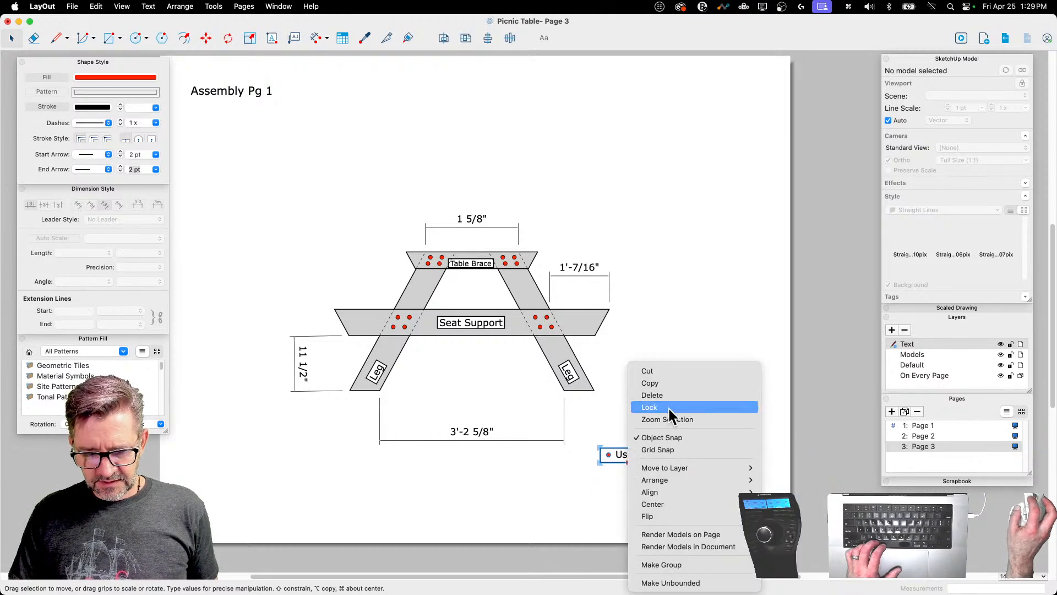
{"action": "mouse_move", "coordinate": [677, 467]}
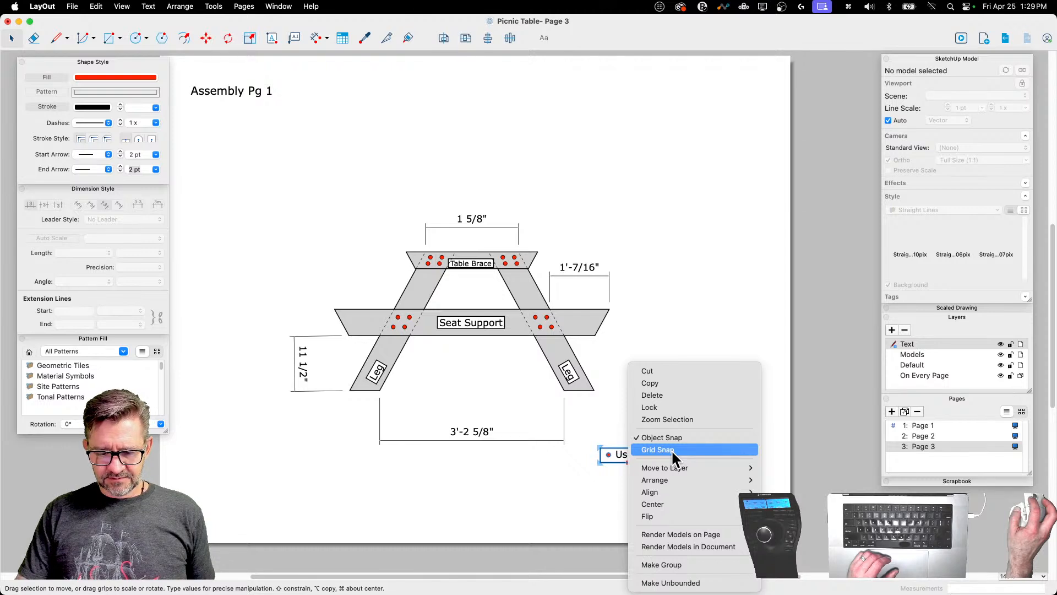
{"action": "left_click", "coordinate": [669, 565]}
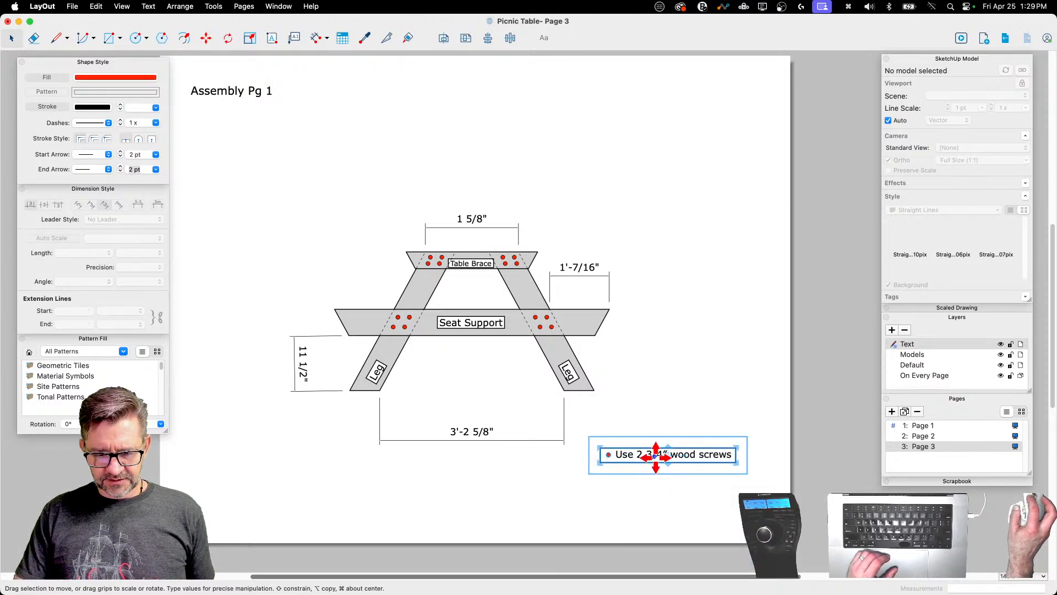
{"action": "left_click_drag", "start_coordinate": [655, 457], "coordinate": [462, 480]}
{"action": "left_click", "coordinate": [738, 497]}
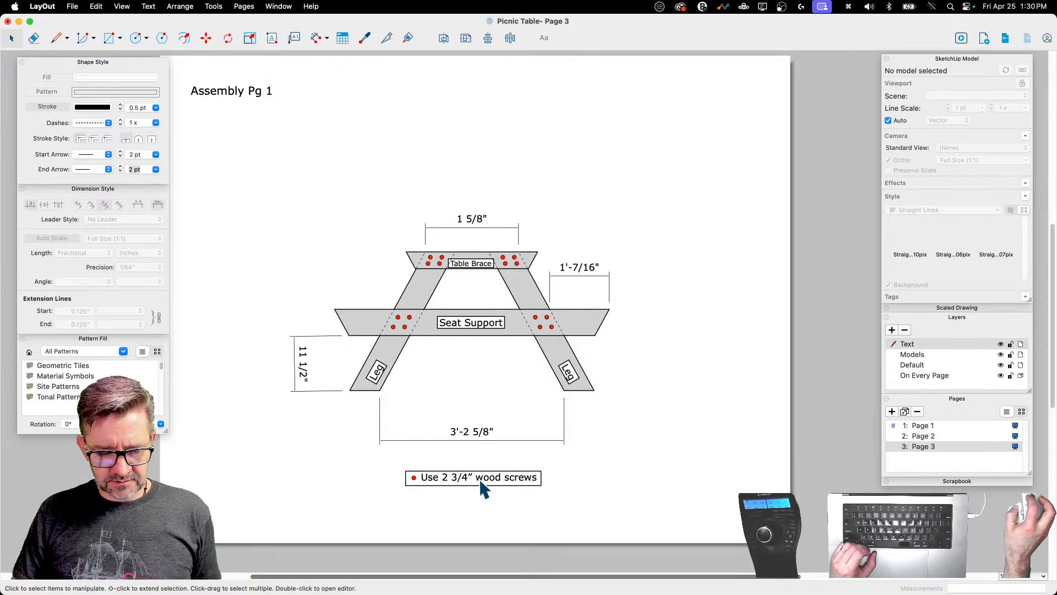
{"action": "left_click", "coordinate": [109, 39]}
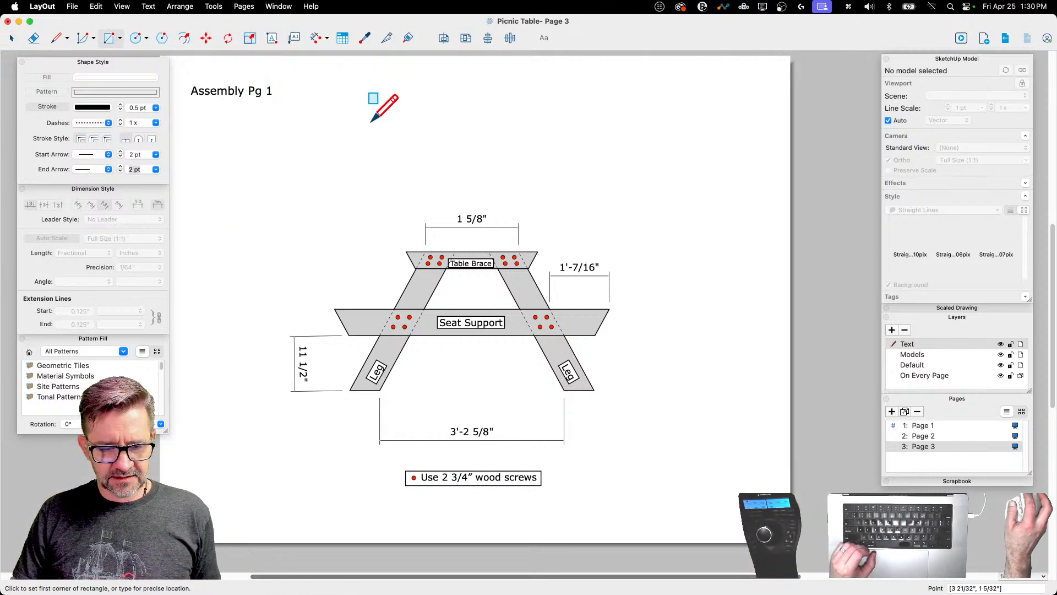
{"action": "left_click", "coordinate": [392, 94]}
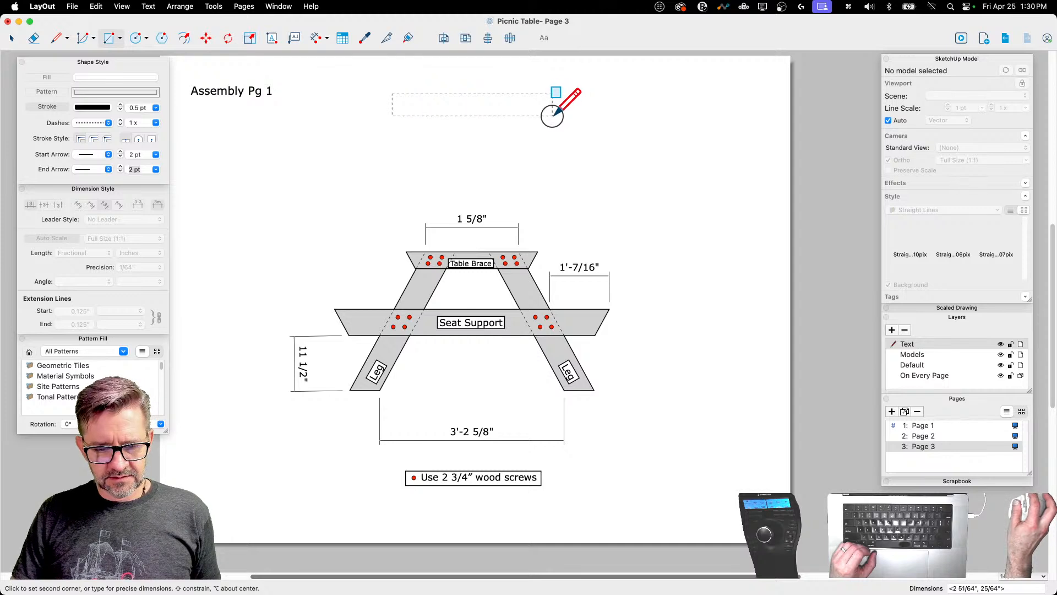
{"action": "key", "text": "super+z"}
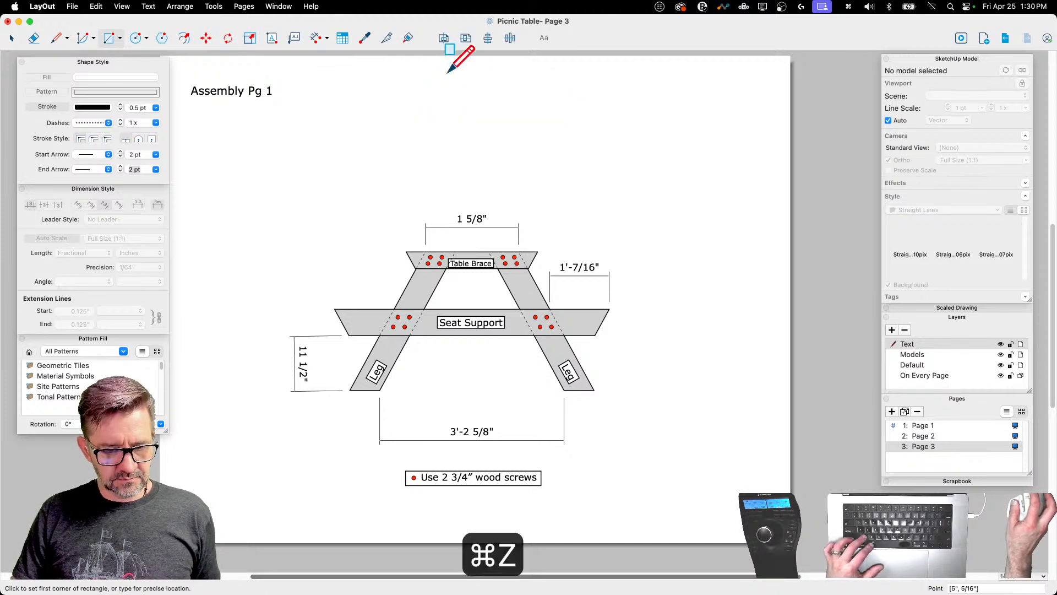
Step: Add a text box reading "Build twice" in the blank area above the end frame
{"action": "left_click", "coordinate": [272, 38]}
{"action": "left_click_drag", "start_coordinate": [381, 112], "coordinate": [565, 135]}
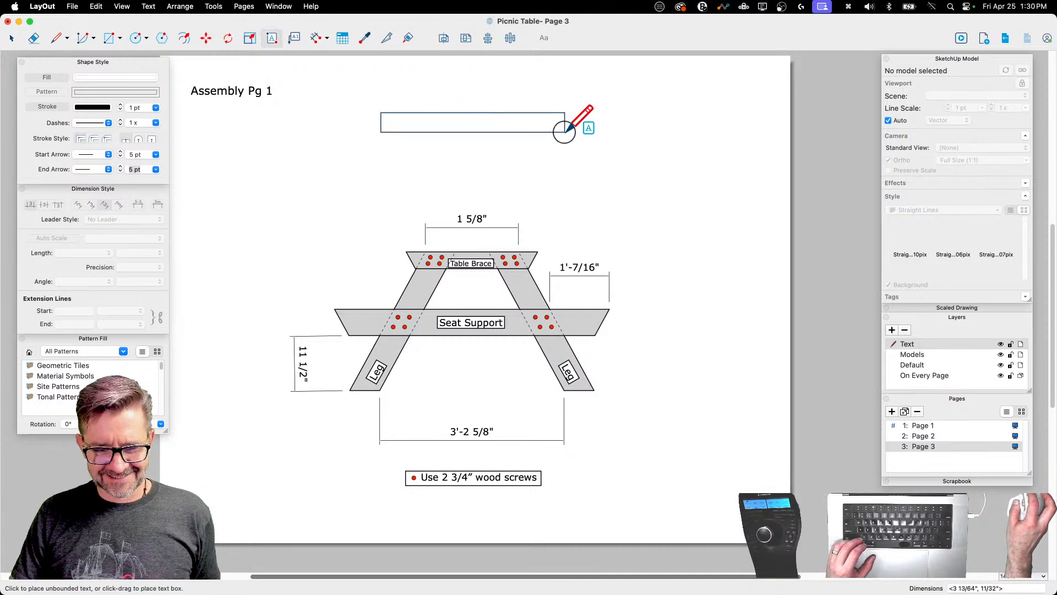
{"action": "type", "text": "Buil"}
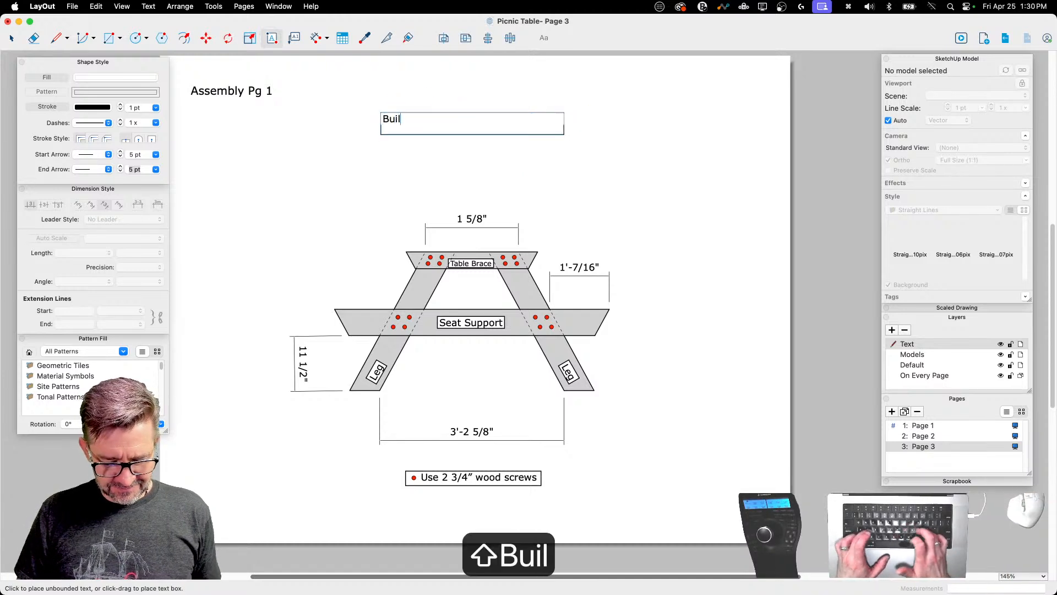
{"action": "type", "text": "d twice"}
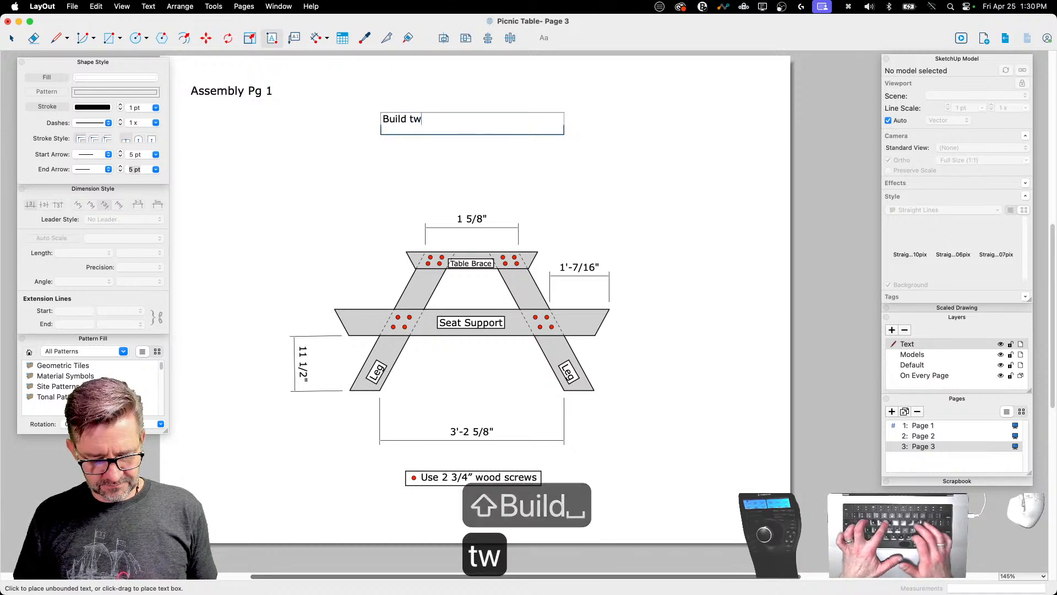
Step: Shrink the "Build twice" box to fit its text and centre it above the end frame
{"action": "left_click", "coordinate": [11, 37]}
{"action": "left_click_drag", "start_coordinate": [567, 138], "coordinate": [460, 130]}
{"action": "left_click", "coordinate": [869, 290]}
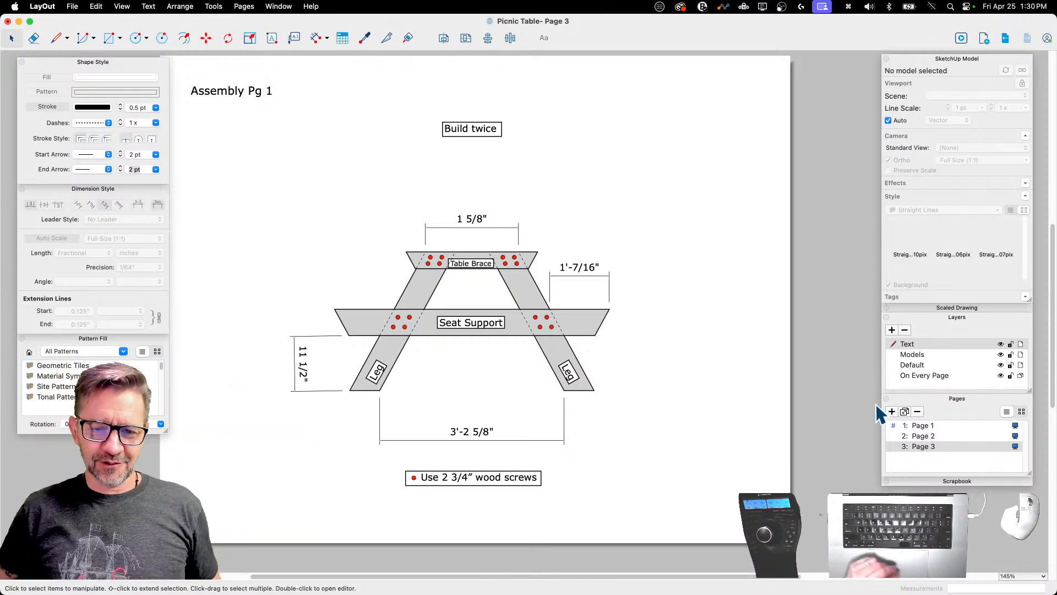
Step: Duplicate the finished Assembly Pg 1 page as a new fourth page
{"action": "scroll", "coordinate": [686, 379], "scroll_direction": "down", "scroll_amount": 2}
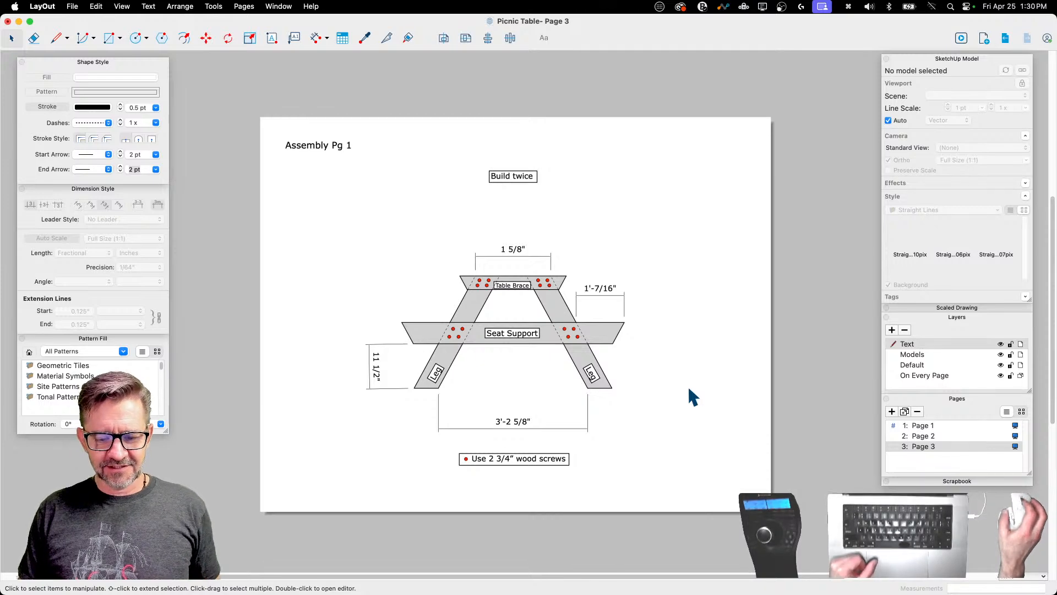
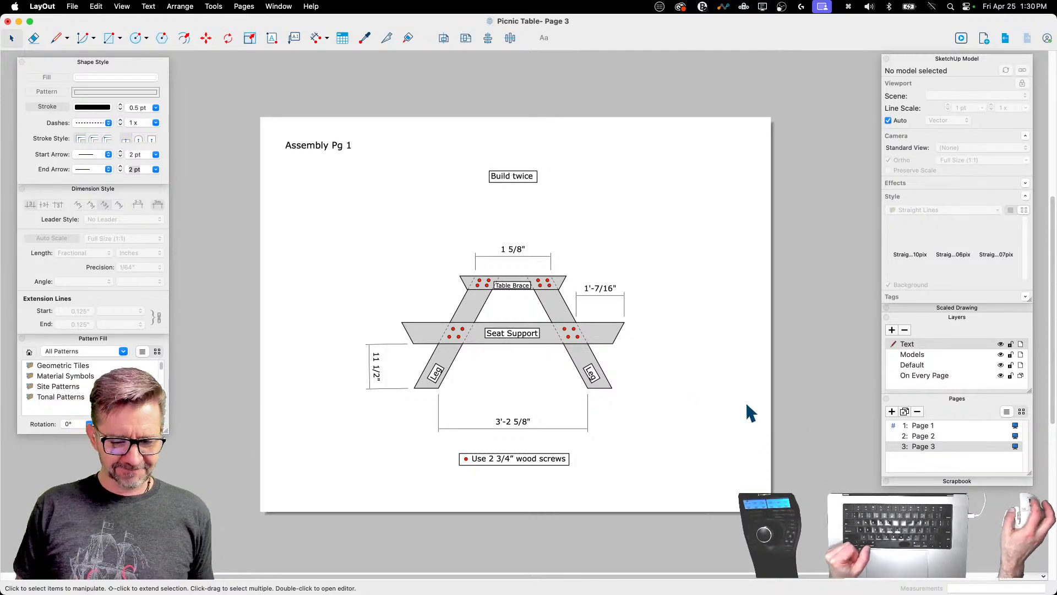
{"action": "right_click", "coordinate": [922, 447]}
{"action": "left_click", "coordinate": [904, 411]}
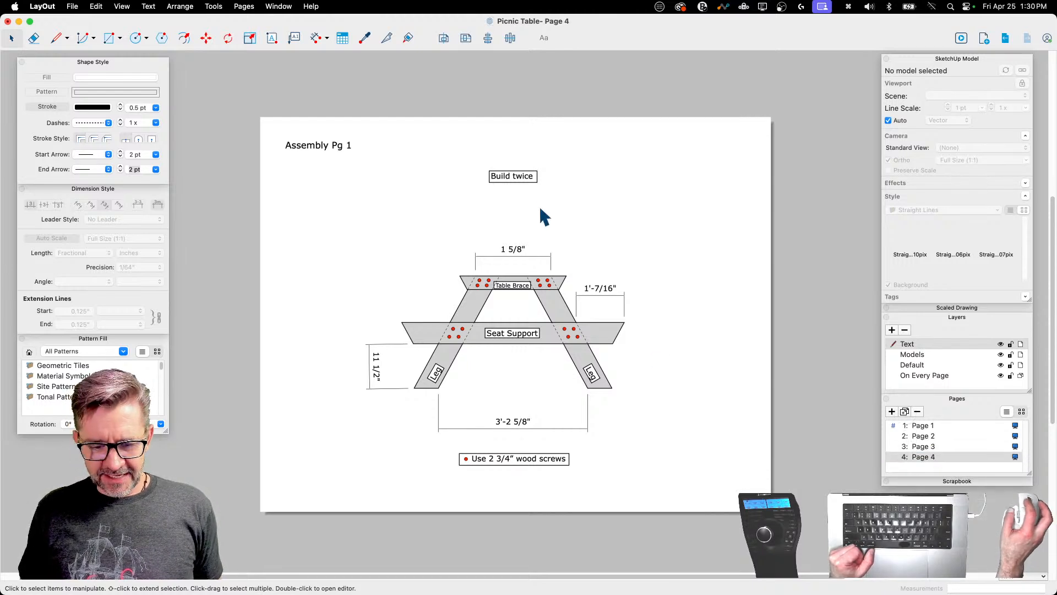
Step: Delete the "Build twice" note and the dimensions above, right of and below the table frame
{"action": "left_click", "coordinate": [522, 177]}
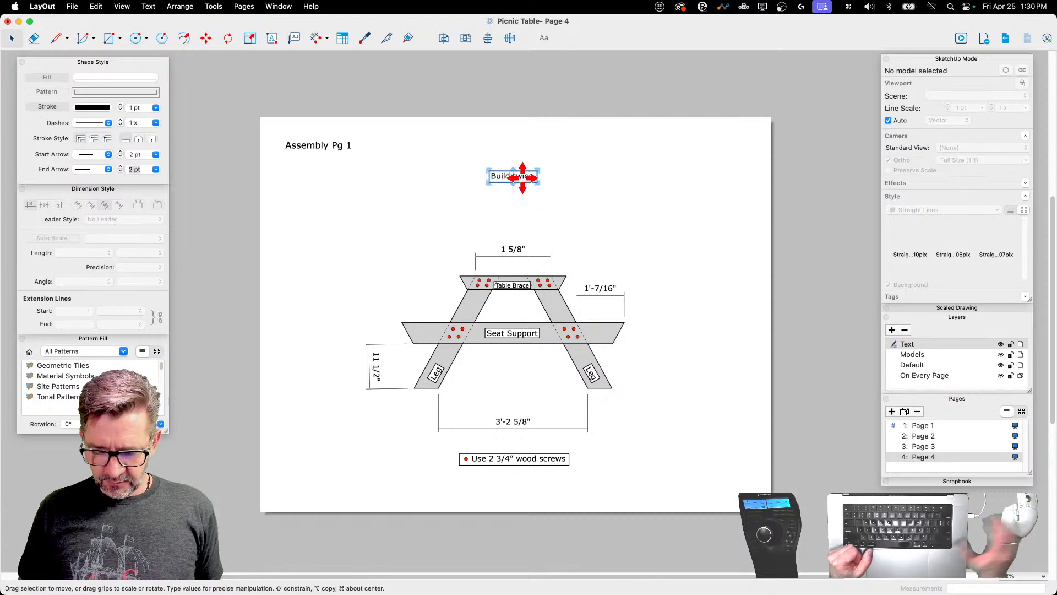
{"action": "key", "text": "BackSpace"}
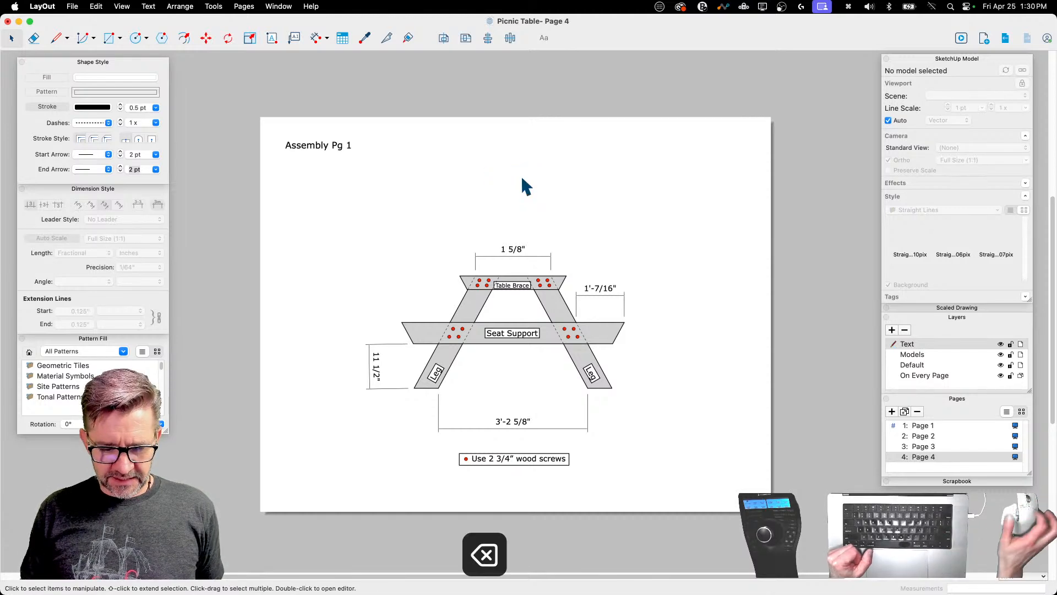
{"action": "left_click", "coordinate": [531, 258]}
{"action": "key", "text": "BackSpace"}
{"action": "left_click", "coordinate": [601, 288]}
{"action": "key", "text": "BackSpace"}
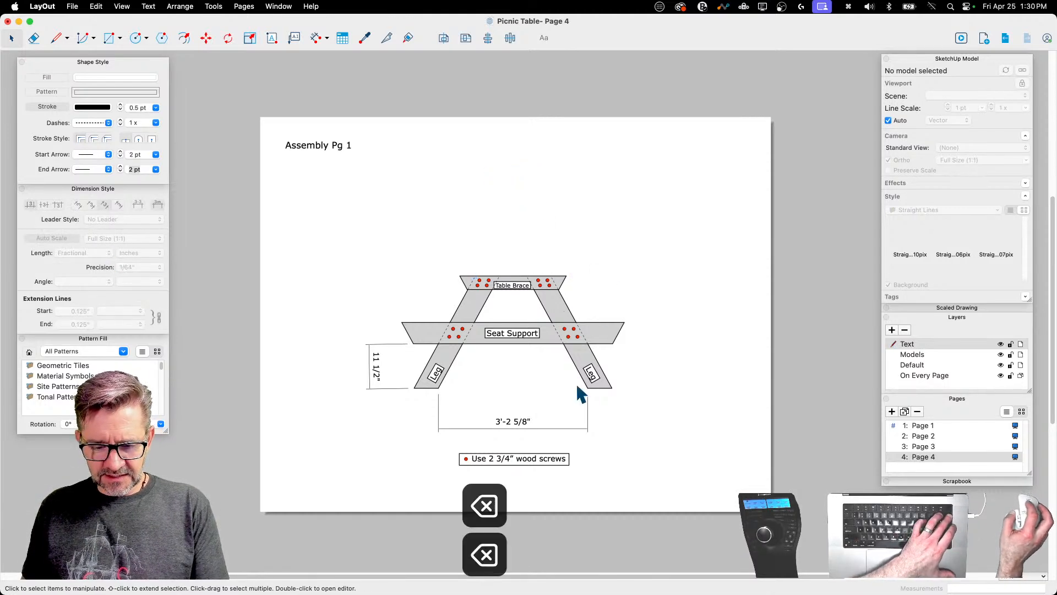
{"action": "left_click", "coordinate": [522, 421]}
{"action": "key", "text": "BackSpace"}
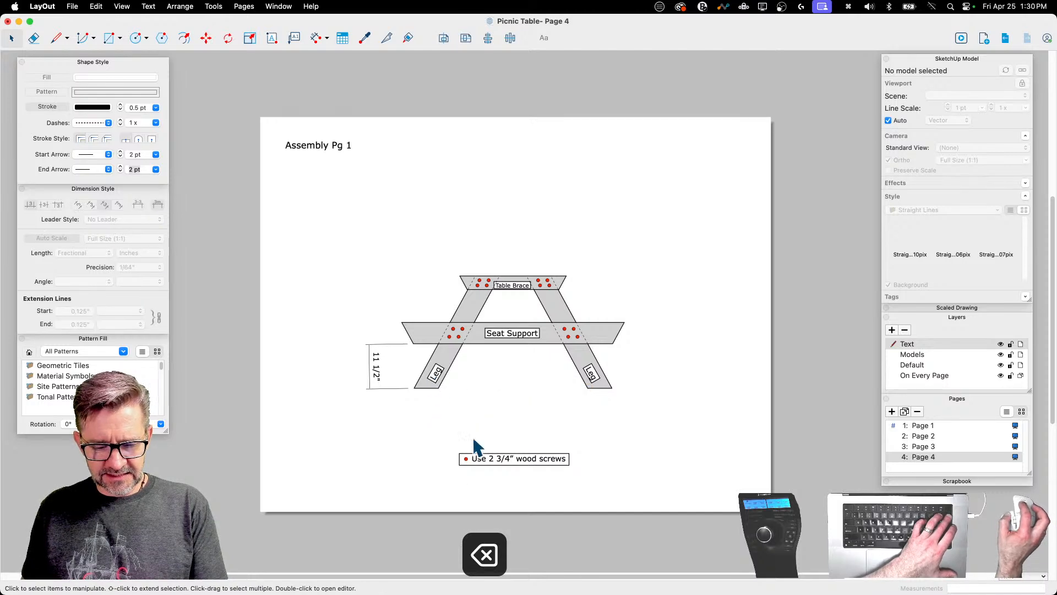
Step: Move the left Leg label to the page's empty upper-left area and delete the Seat Support, Table Brace and right Leg labels
{"action": "left_click", "coordinate": [432, 378]}
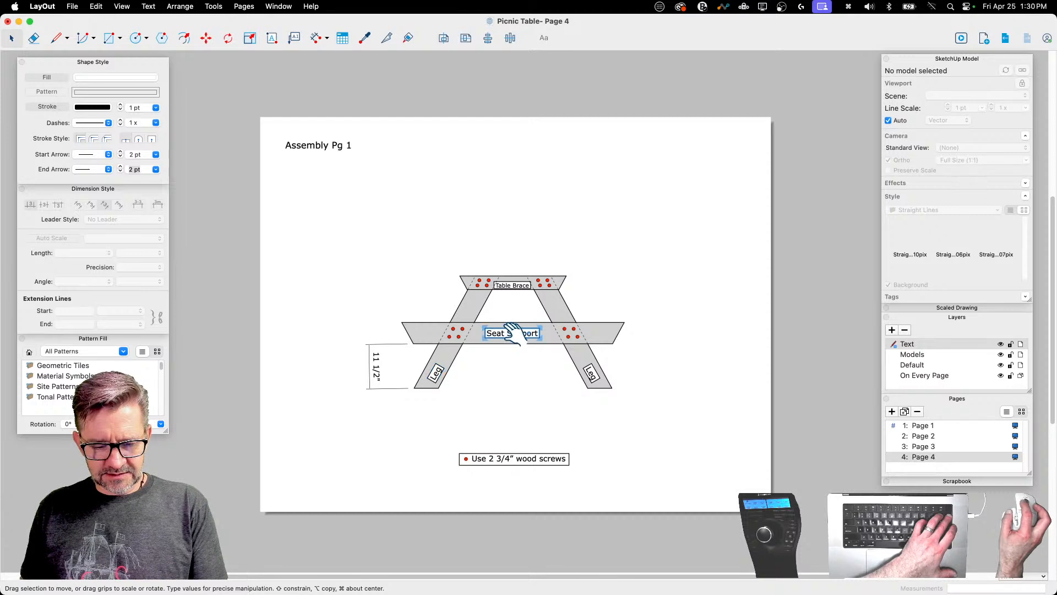
{"action": "left_click_drag", "start_coordinate": [435, 376], "coordinate": [310, 210]}
{"action": "left_click", "coordinate": [522, 333]}
{"action": "key", "text": "BackSpace"}
{"action": "left_click", "coordinate": [512, 286]}
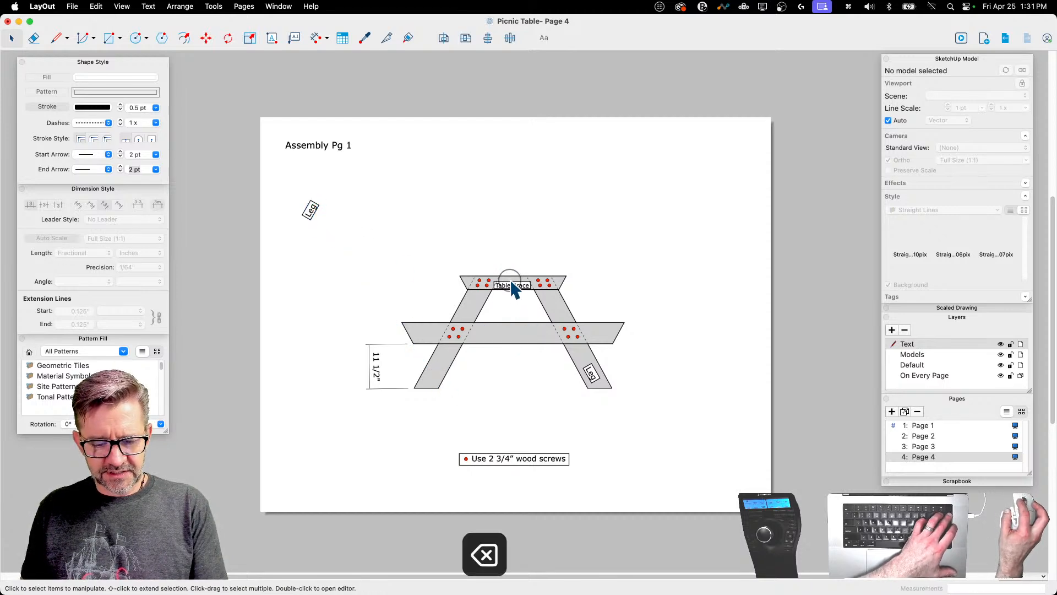
{"action": "key", "text": "BackSpace"}
{"action": "left_click", "coordinate": [589, 369]}
{"action": "key", "text": "BackSpace"}
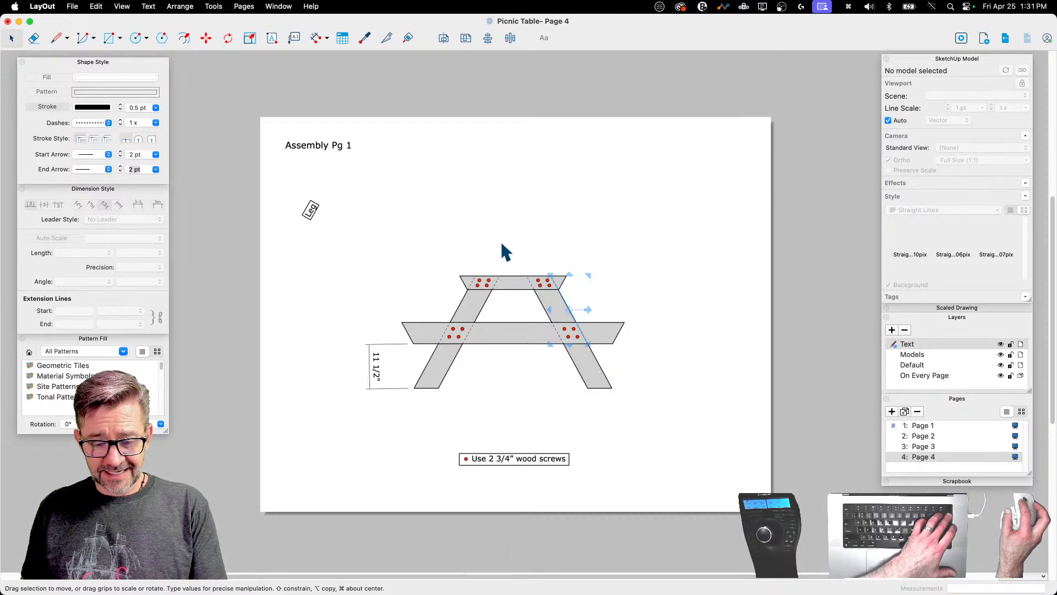
Step: Delete the dashed hidden lines and all screw dots except the group on the seat support's left joint
{"action": "left_click_drag", "start_coordinate": [530, 239], "coordinate": [605, 370]}
{"action": "key", "text": "BackSpace"}
{"action": "left_click_drag", "start_coordinate": [460, 256], "coordinate": [514, 313]}
{"action": "key", "text": "BackSpace"}
{"action": "left_click", "coordinate": [465, 342]}
{"action": "key", "text": "BackSpace"}
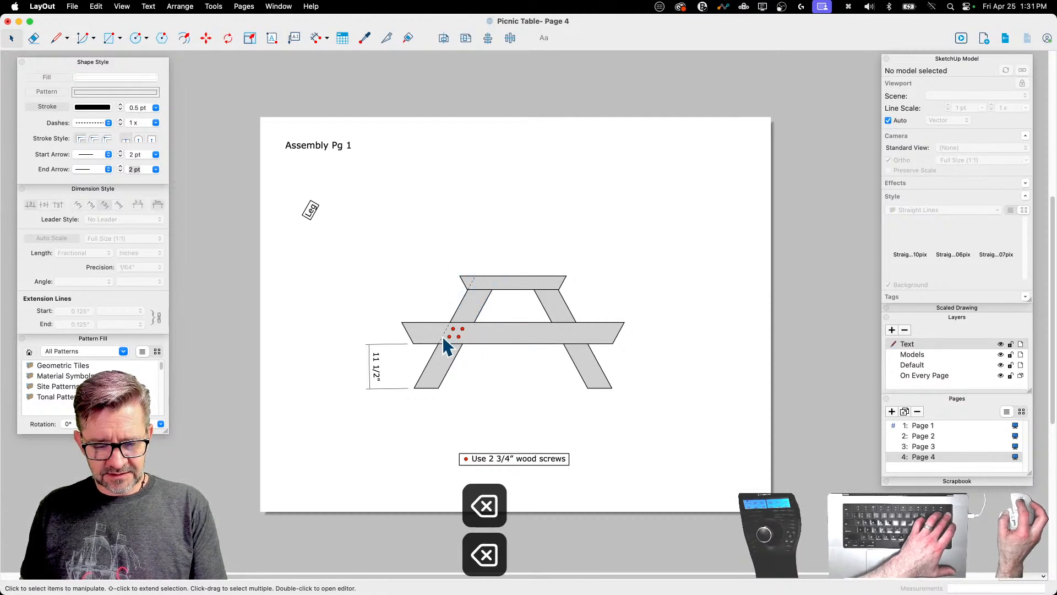
{"action": "left_click", "coordinate": [444, 334]}
{"action": "key", "text": "BackSpace"}
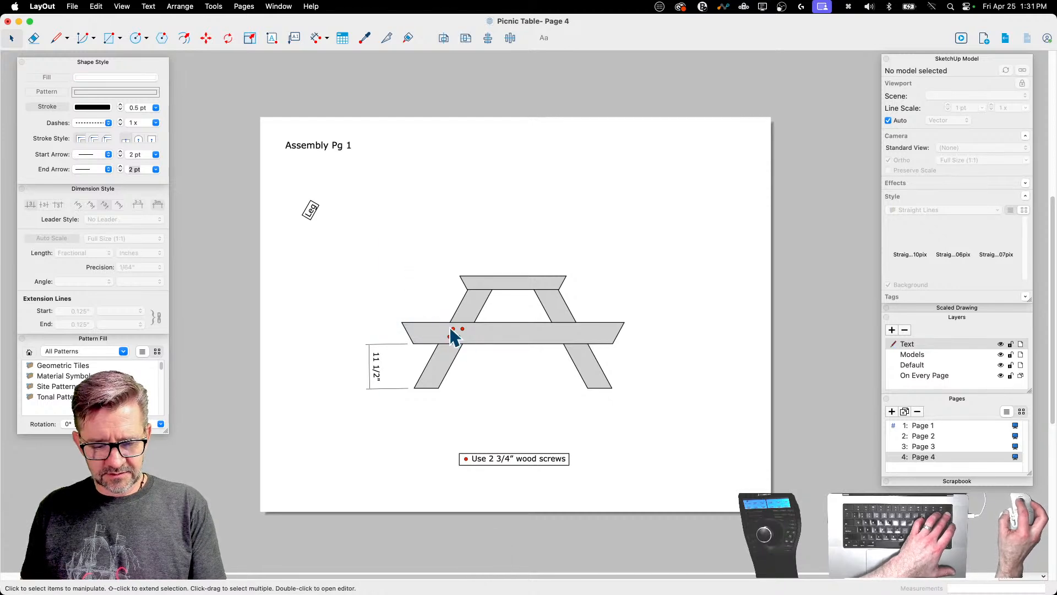
Step: Move the remaining four screw dots below the spare Leg label and delete the vertical 11 1/2" dimension
{"action": "left_click_drag", "start_coordinate": [470, 348], "coordinate": [292, 244]}
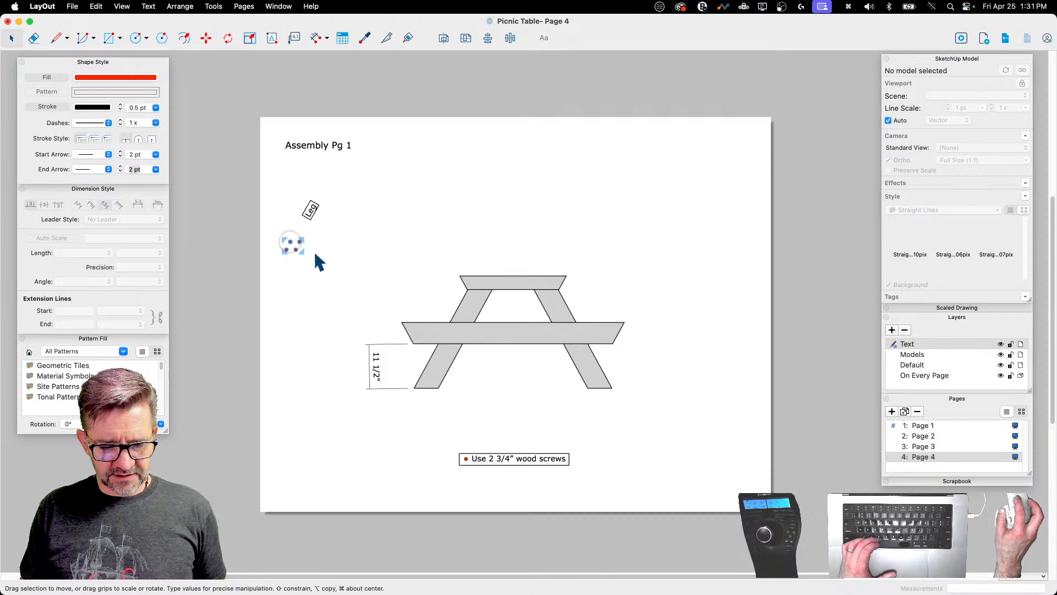
{"action": "left_click", "coordinate": [373, 355]}
{"action": "key", "text": "BackSpace"}
Step: Switch the picnic table viewport to the Step 2 scene
{"action": "left_click", "coordinate": [510, 337]}
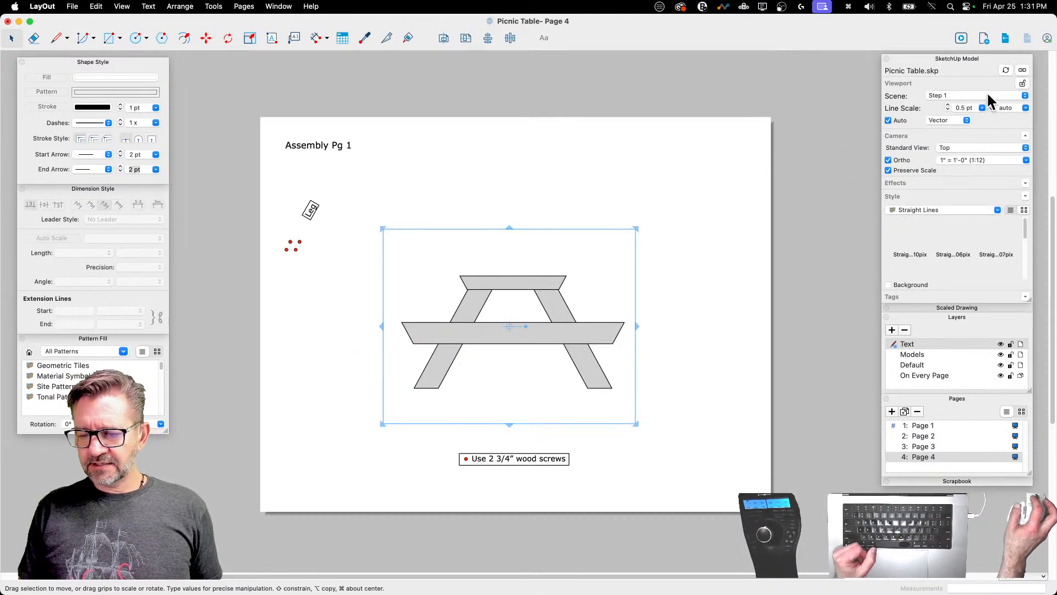
{"action": "left_click", "coordinate": [987, 91]}
{"action": "left_click", "coordinate": [981, 107]}
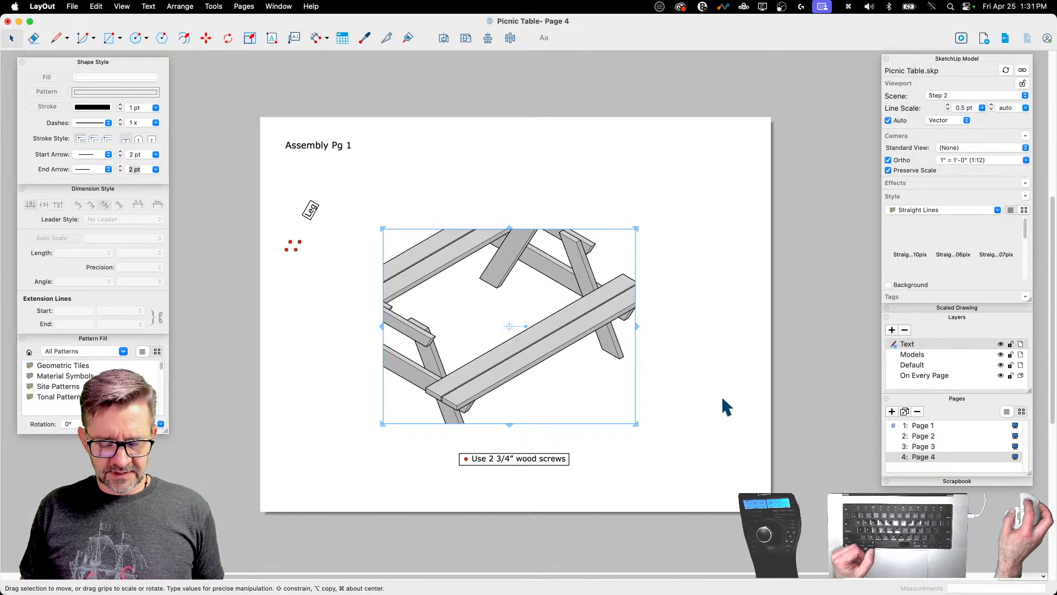
Step: Enlarge the viewport until the whole benches-and-frames assembly shows, and position it above the wood screws note
{"action": "mouse_move", "coordinate": [562, 339]}
{"action": "left_mouse_down"}
{"action": "mouse_move", "coordinate": [595, 326]}
{"action": "mouse_move", "coordinate": [570, 355]}
{"action": "left_mouse_up"}
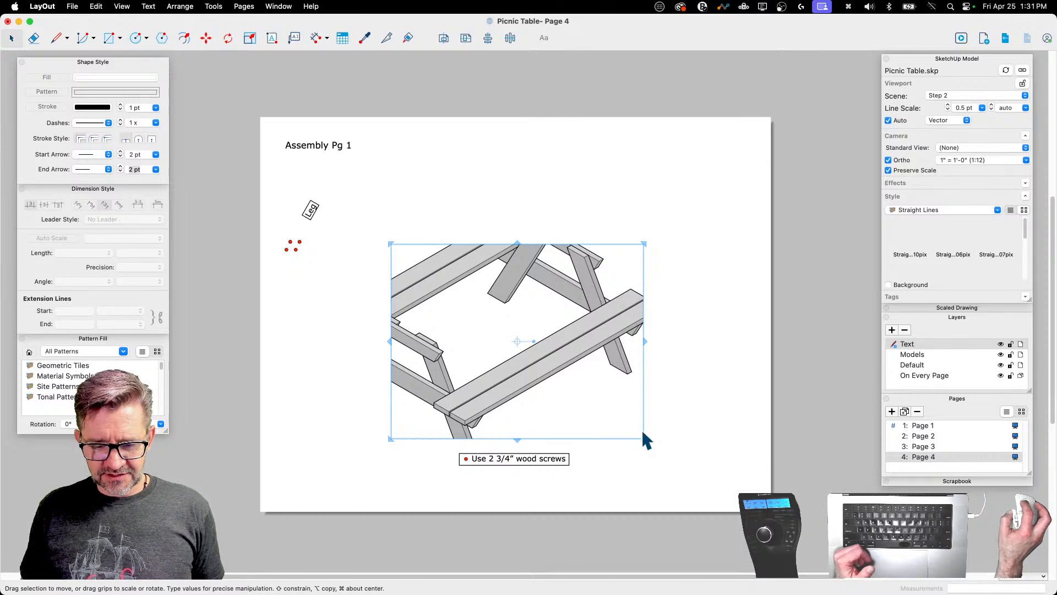
{"action": "left_click_drag", "start_coordinate": [646, 243], "coordinate": [677, 212]}
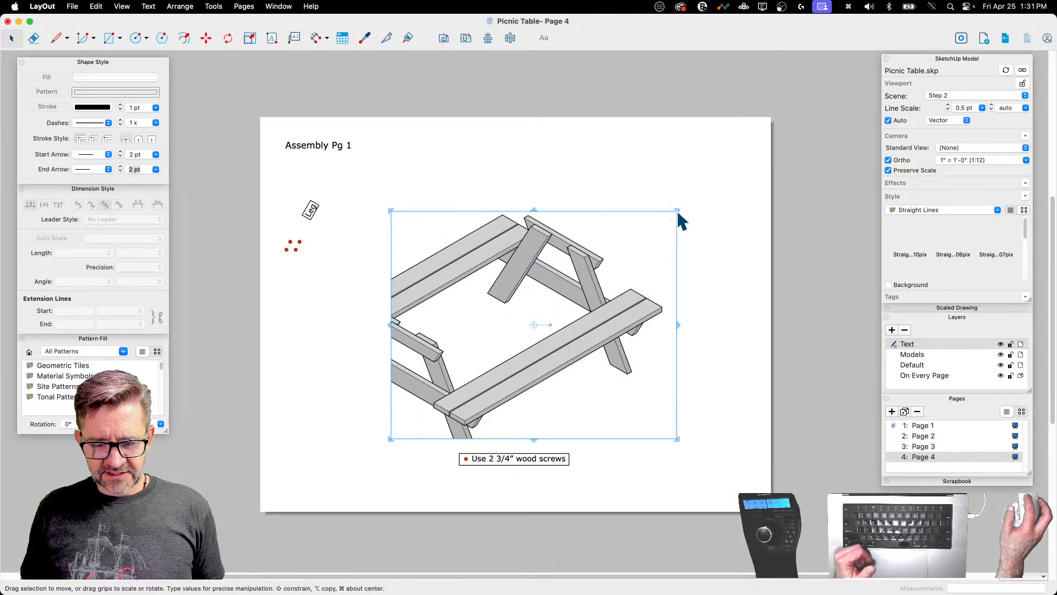
{"action": "left_click_drag", "start_coordinate": [391, 439], "coordinate": [321, 473]}
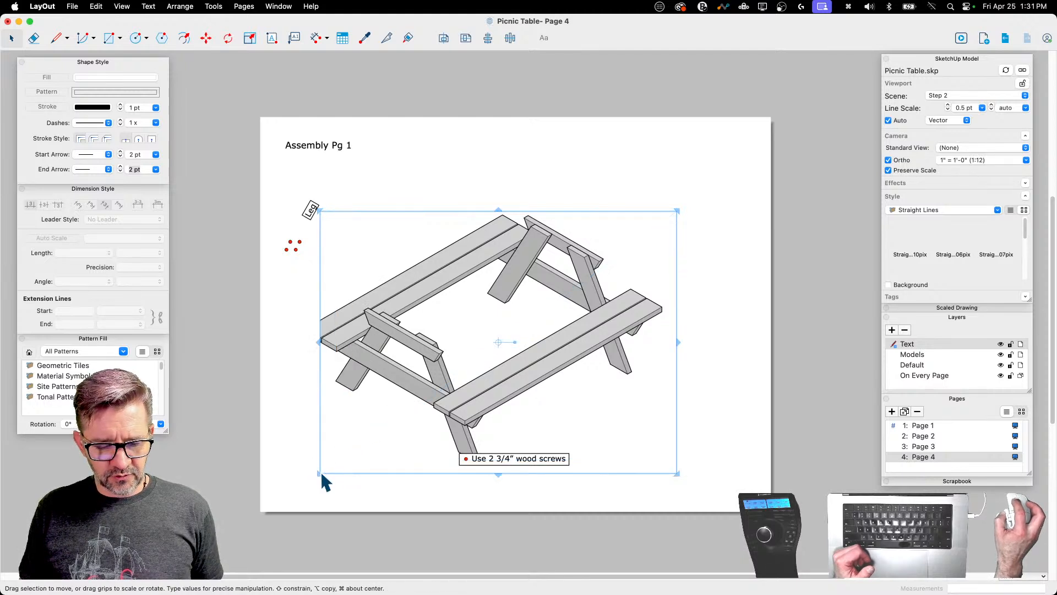
{"action": "left_click_drag", "start_coordinate": [318, 346], "coordinate": [298, 342]}
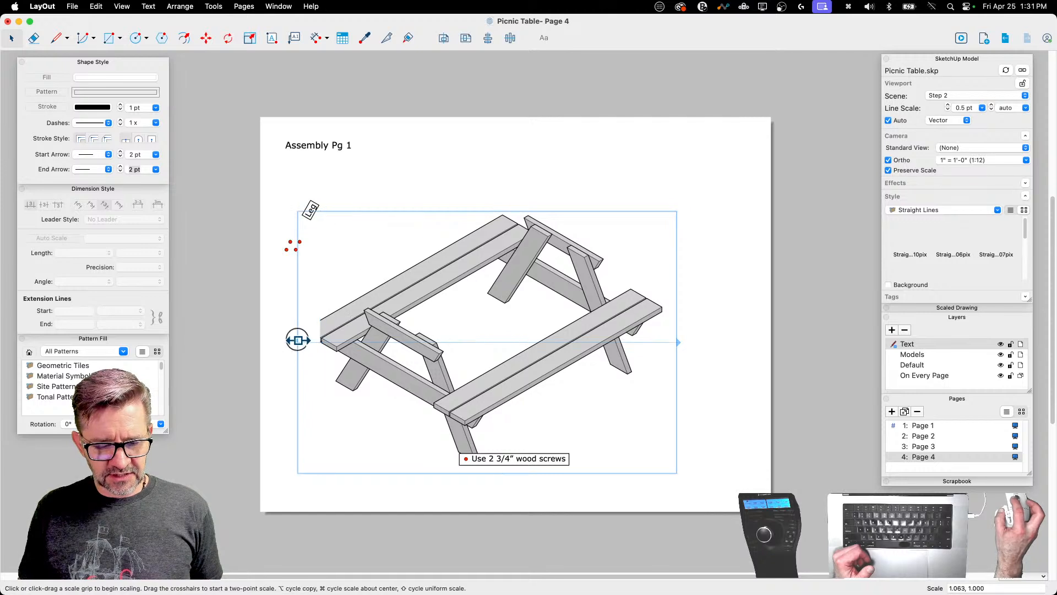
{"action": "mouse_move", "coordinate": [506, 387]}
{"action": "left_mouse_down"}
{"action": "mouse_move", "coordinate": [552, 361]}
{"action": "mouse_move", "coordinate": [527, 378]}
{"action": "left_mouse_up"}
{"action": "left_click", "coordinate": [809, 358]}
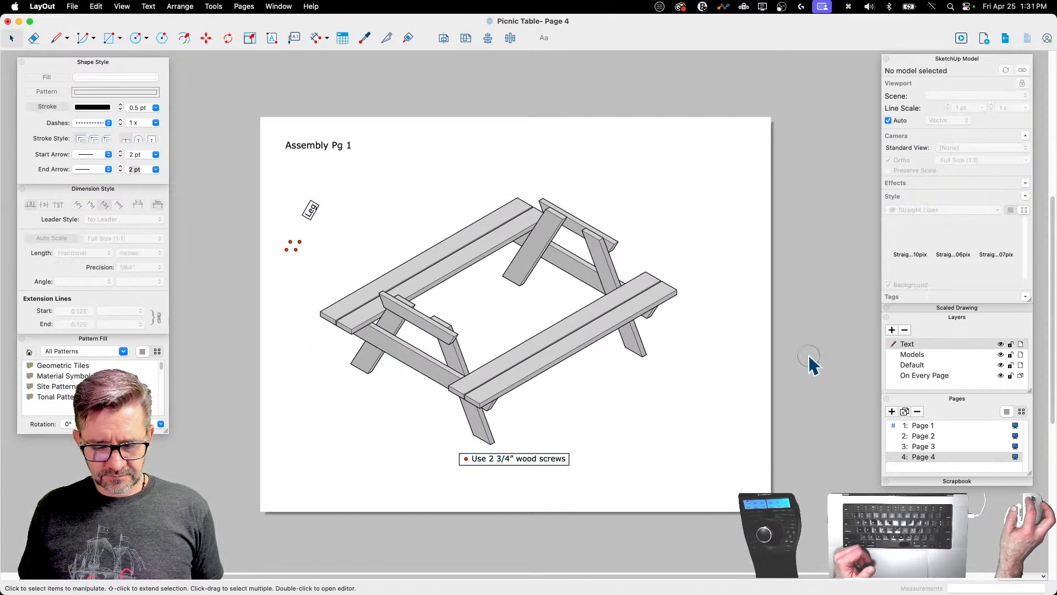
Step: Move the spare Leg label onto the rear bench's outer plank and rotate it to about 32°
{"action": "left_click", "coordinate": [312, 208]}
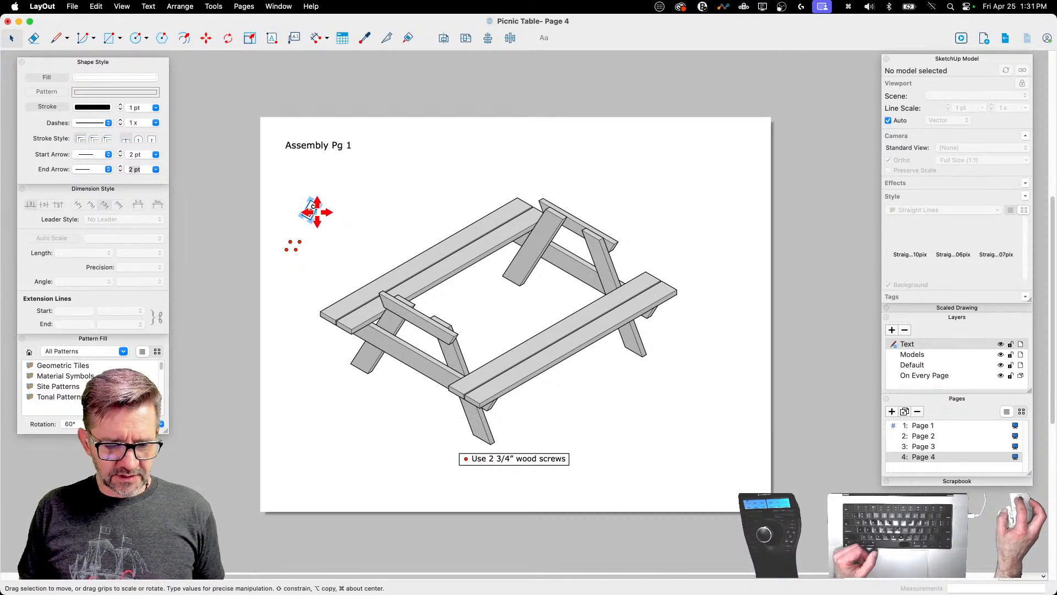
{"action": "left_click", "coordinate": [433, 254]}
{"action": "scroll", "coordinate": [433, 254], "scroll_direction": "up", "scroll_amount": 5}
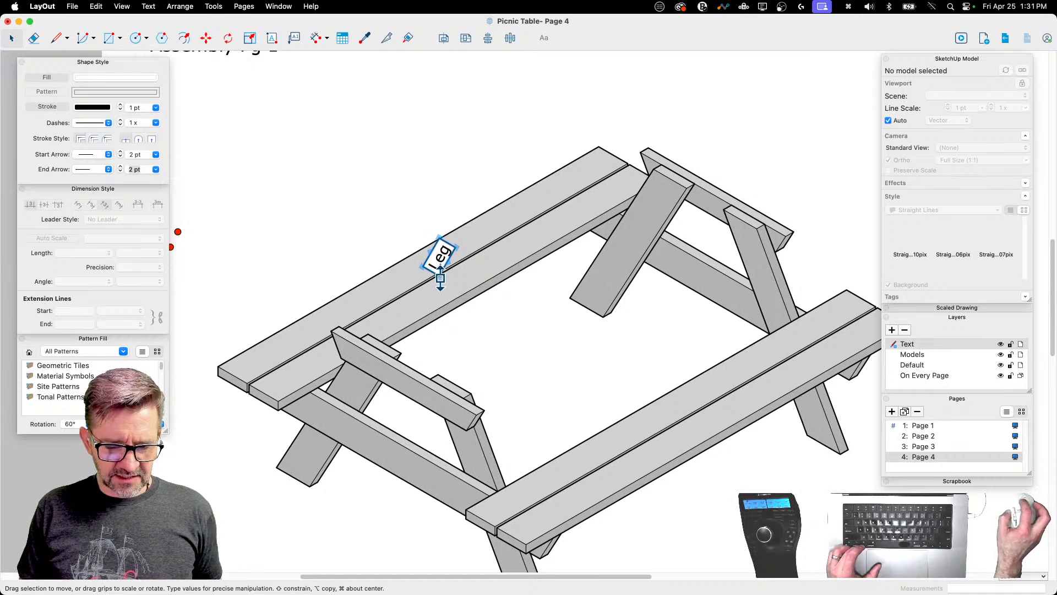
{"action": "scroll", "coordinate": [447, 247], "scroll_direction": "up", "scroll_amount": 5}
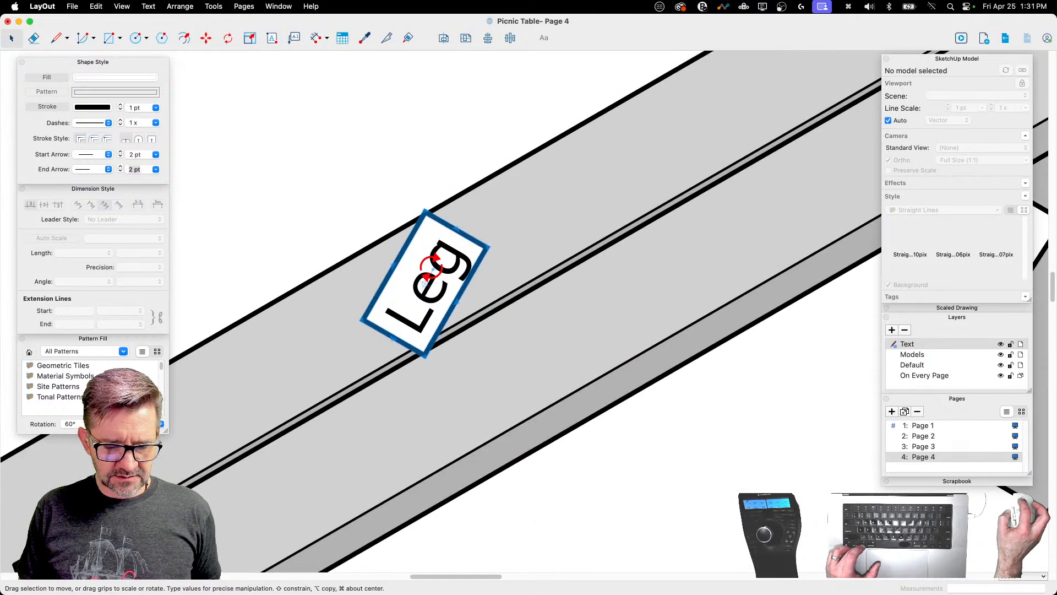
{"action": "left_click_drag", "start_coordinate": [432, 264], "coordinate": [524, 226]}
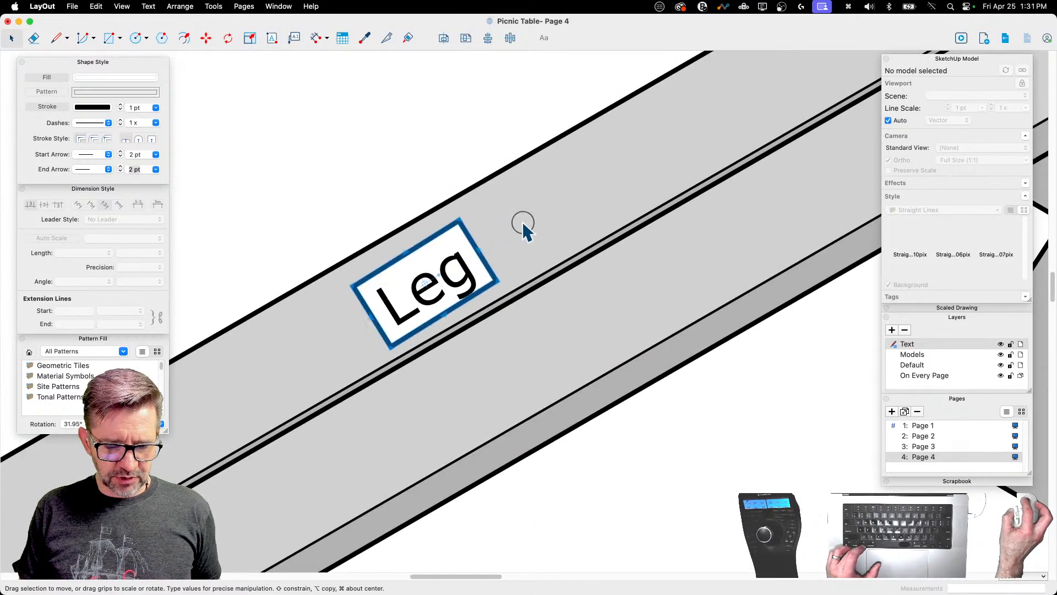
Step: Change the Leg label's text to "Plank" and rotate it to 30° to align with the board
{"action": "double_click", "coordinate": [427, 285]}
{"action": "type", "text": "Plank"}
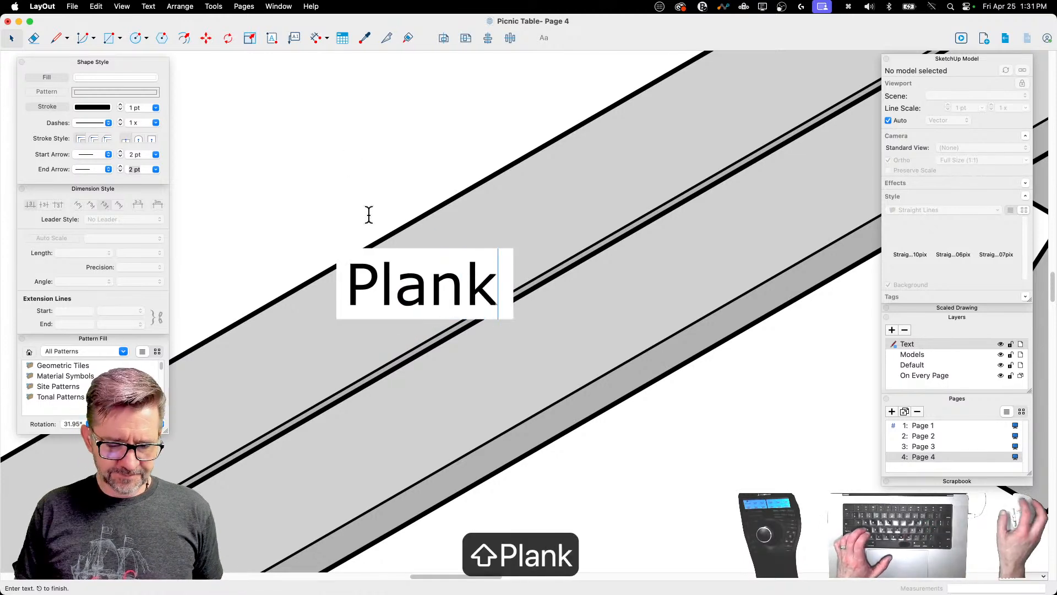
{"action": "left_click", "coordinate": [357, 157]}
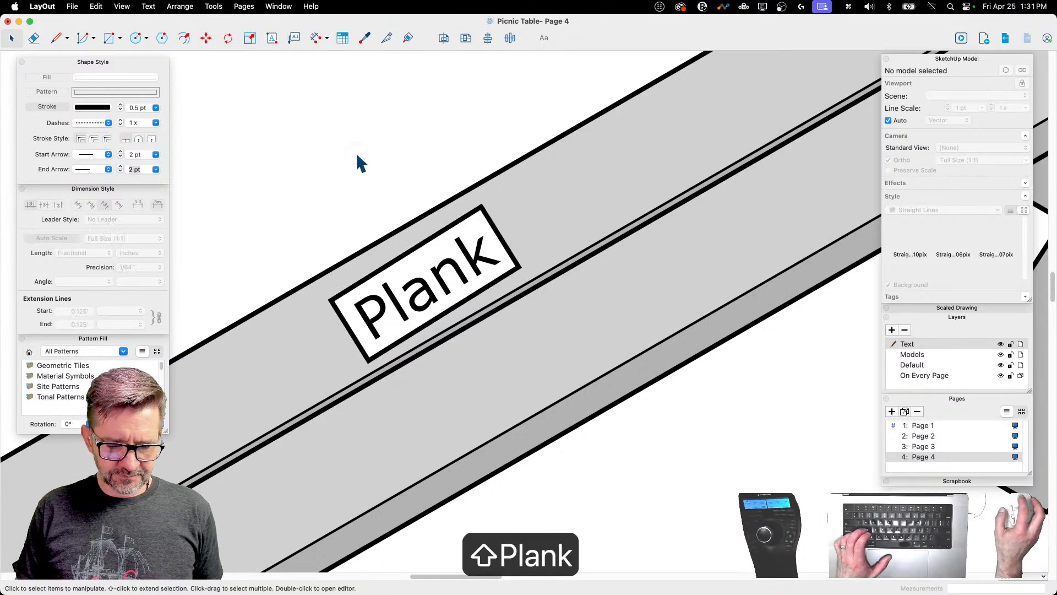
{"action": "left_click", "coordinate": [445, 284]}
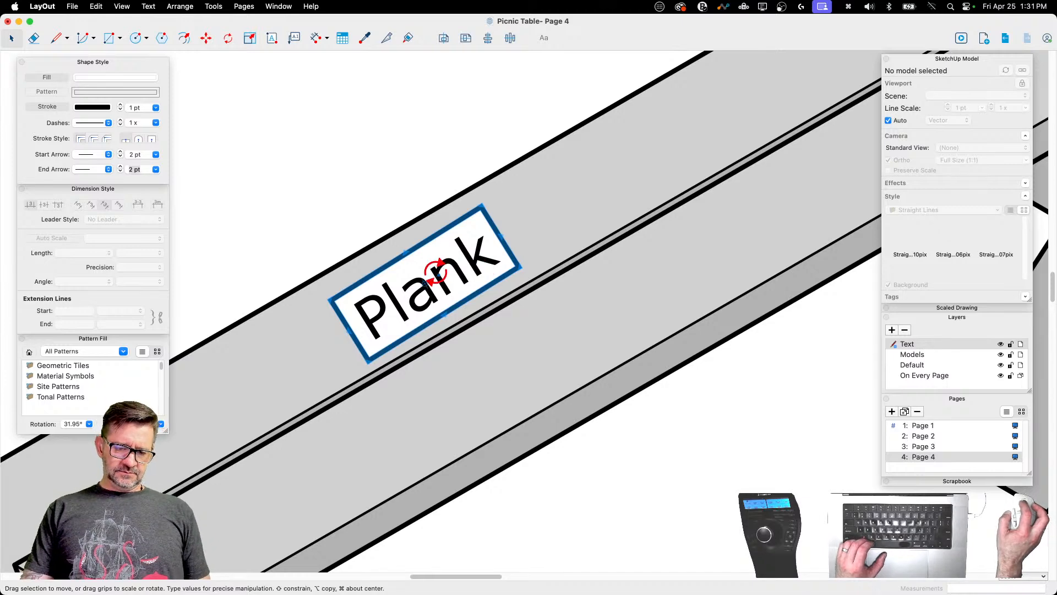
{"action": "left_click_drag", "start_coordinate": [435, 273], "coordinate": [582, 199]}
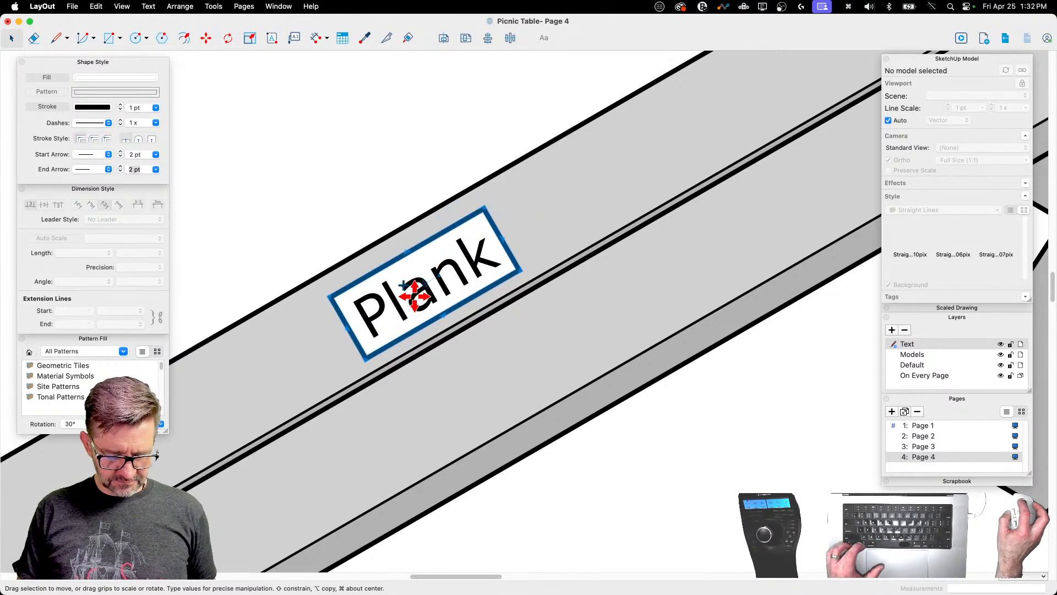
Step: Copy the Plank label onto the rear bench's inner plank and select both labels
{"action": "left_click_drag", "start_coordinate": [414, 296], "coordinate": [545, 347], "text": "alt"}
{"action": "left_click", "coordinate": [448, 295], "text": "shift"}
{"action": "scroll", "coordinate": [406, 223], "scroll_direction": "down", "scroll_amount": 8}
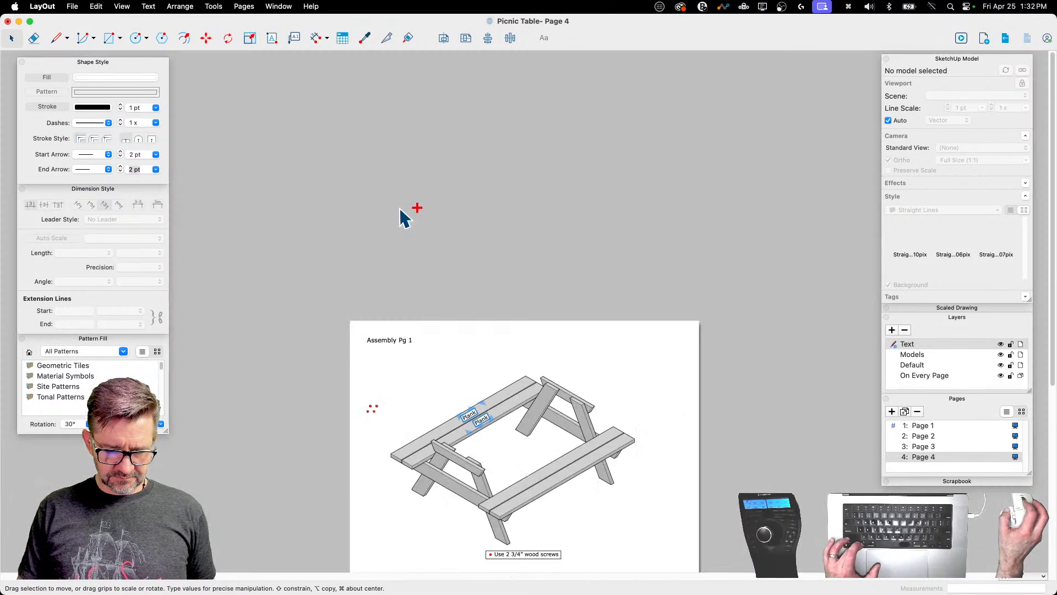
{"action": "scroll", "coordinate": [496, 425], "scroll_direction": "up", "scroll_amount": 3}
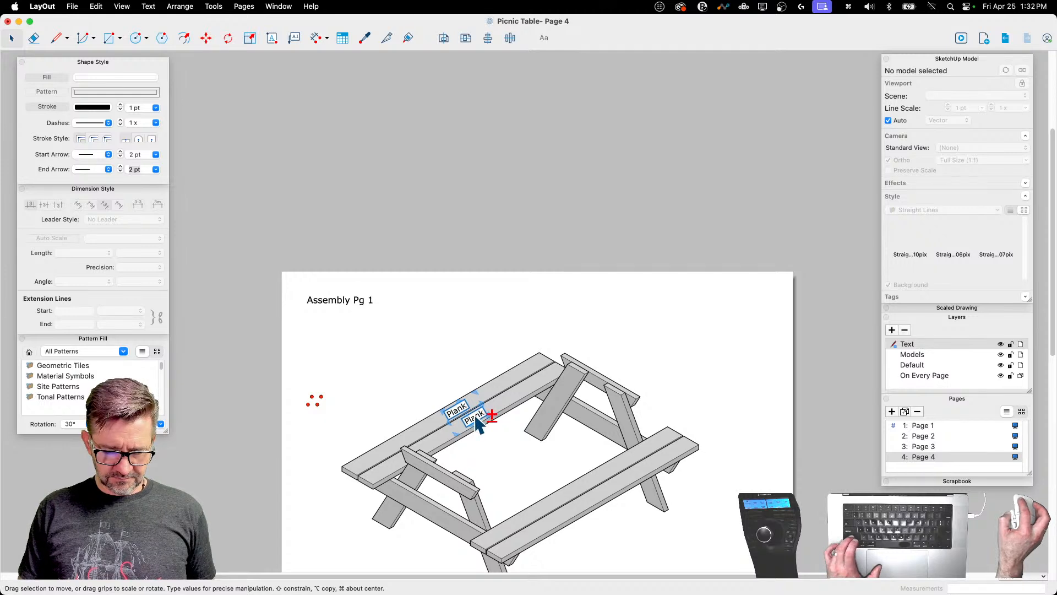
{"action": "scroll", "coordinate": [479, 421], "scroll_direction": "up", "scroll_amount": 3}
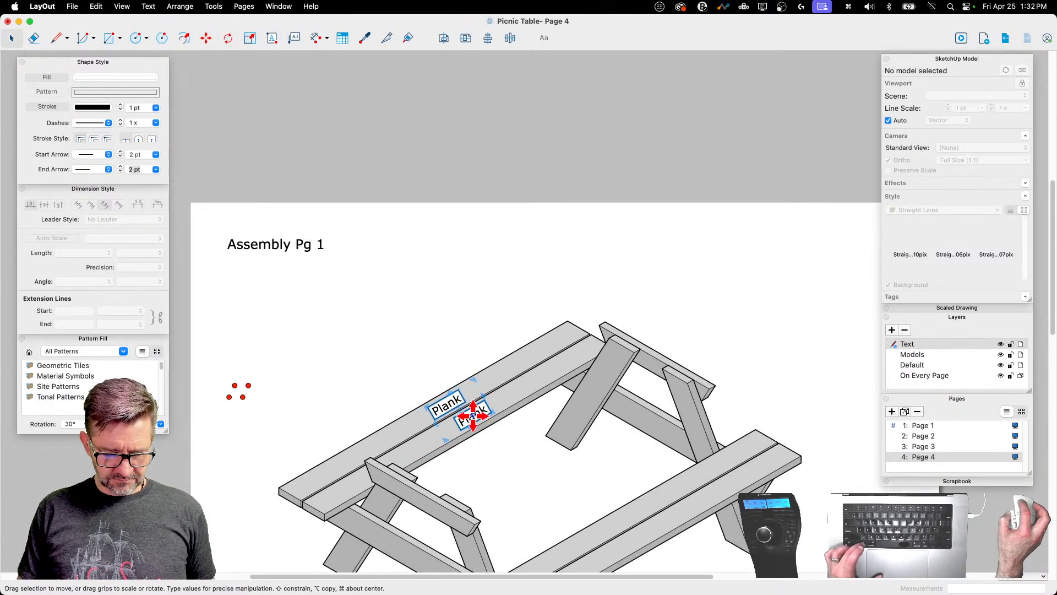
Step: Move the two Plank labels onto the front bench's planks and copy the pair back onto the rear bench
{"action": "left_click", "coordinate": [473, 415]}
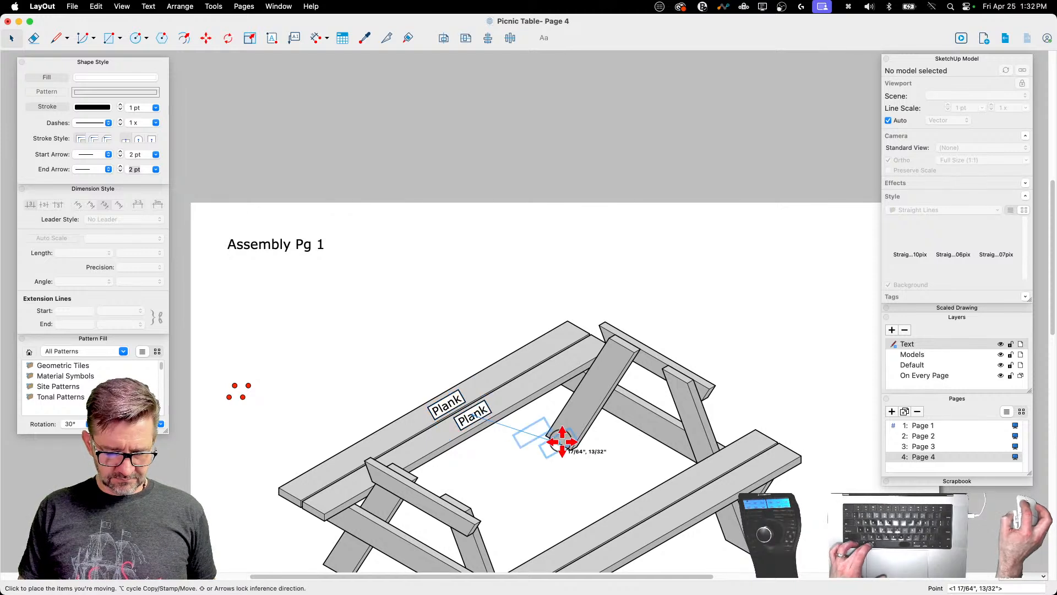
{"action": "left_click", "coordinate": [652, 529]}
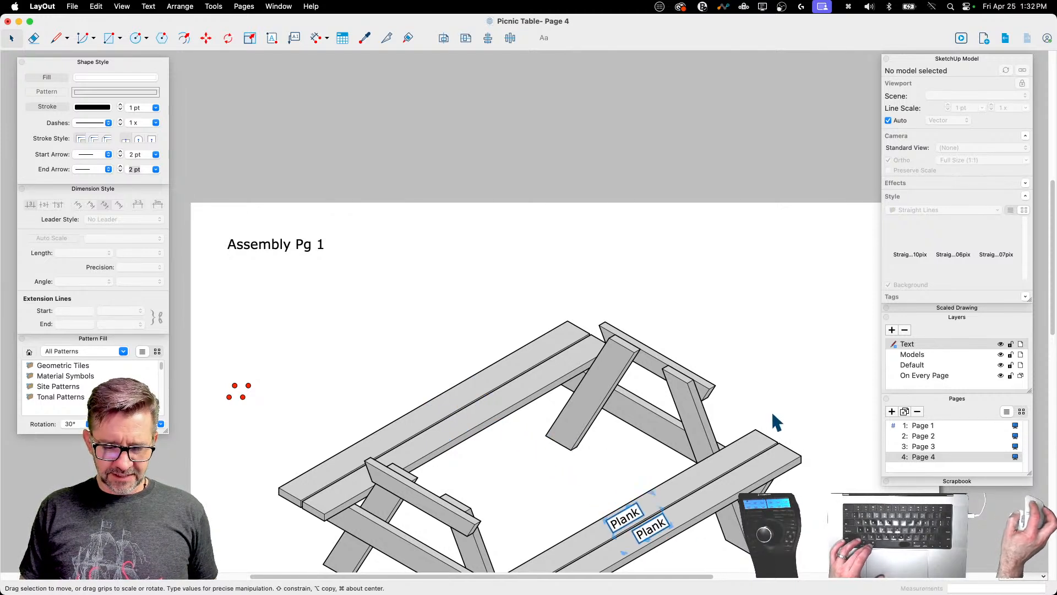
{"action": "left_click", "coordinate": [649, 523], "text": "alt"}
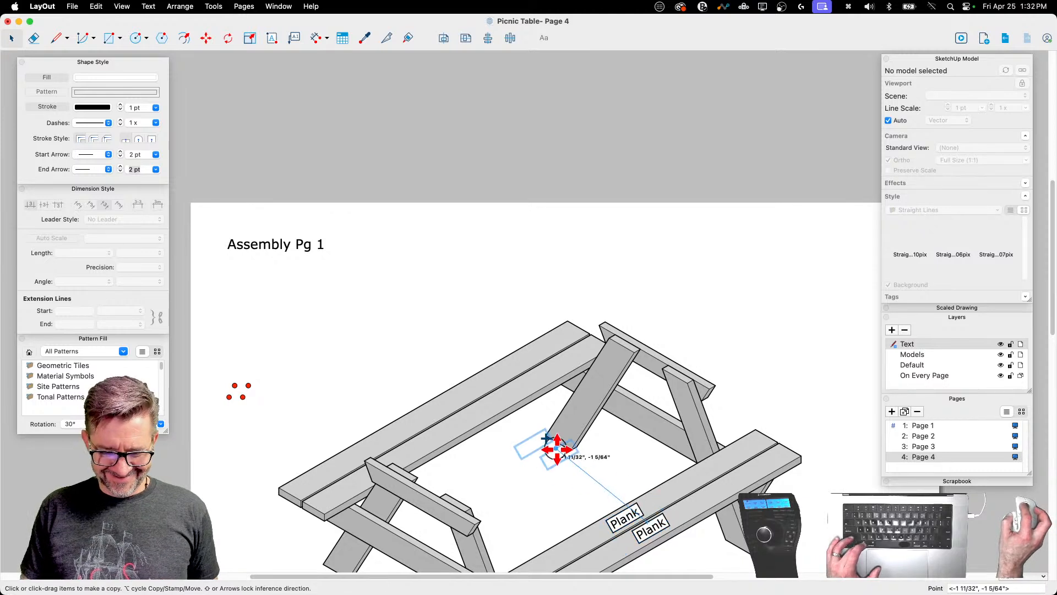
{"action": "left_click", "coordinate": [473, 408]}
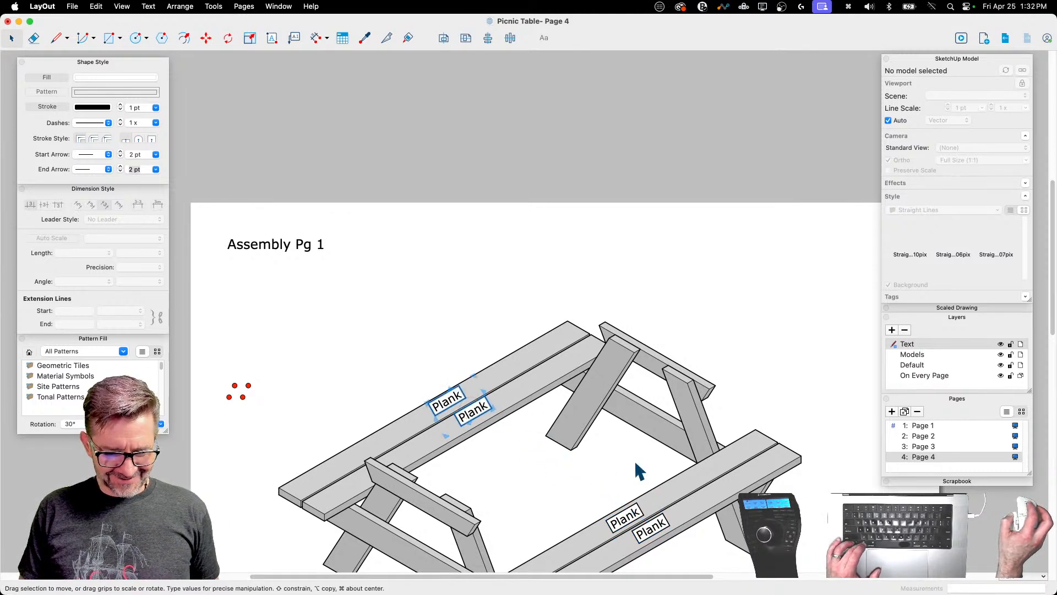
Step: Nudge the rear bench's two Plank labels slightly down so they sit within their boards, and deselect them
{"action": "key", "text": "Down"}
{"action": "key", "text": "Down"}
{"action": "key", "text": "Down"}
{"action": "key", "text": "Down"}
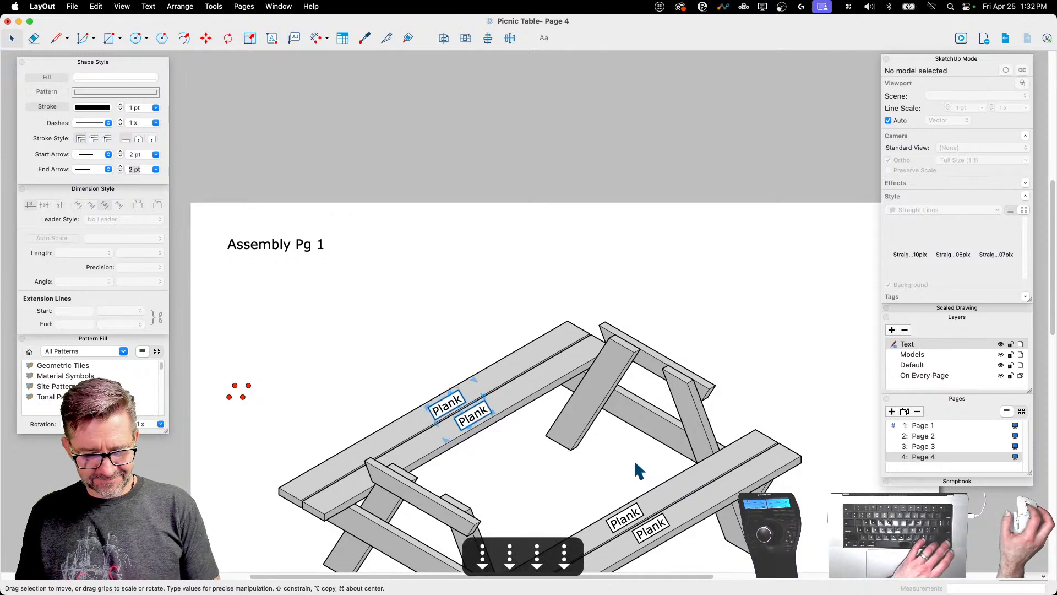
{"action": "left_click", "coordinate": [762, 305]}
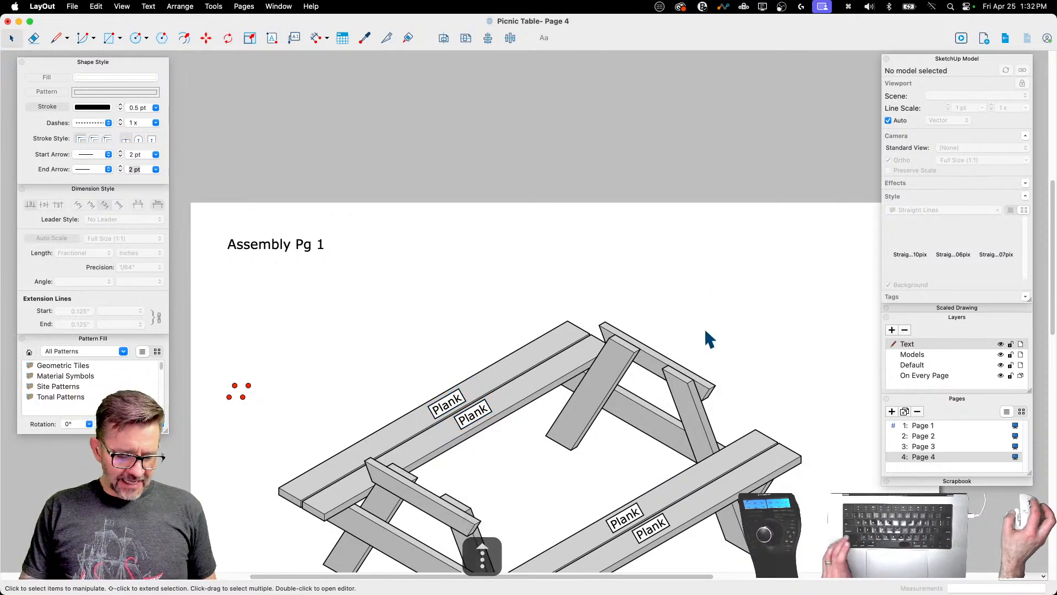
{"action": "scroll", "coordinate": [704, 325], "scroll_direction": "down", "scroll_amount": 5}
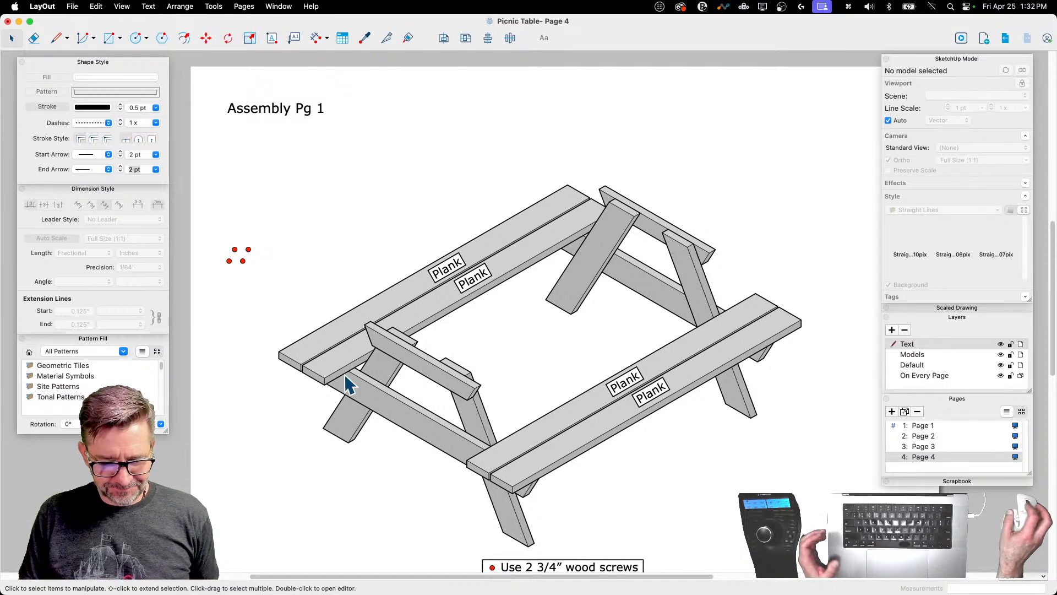
Step: Move one loose screw marker onto the near end of the rear bench's outer plank and copy it beside itself across the plank's width
{"action": "scroll", "coordinate": [243, 262], "scroll_direction": "up", "scroll_amount": 5}
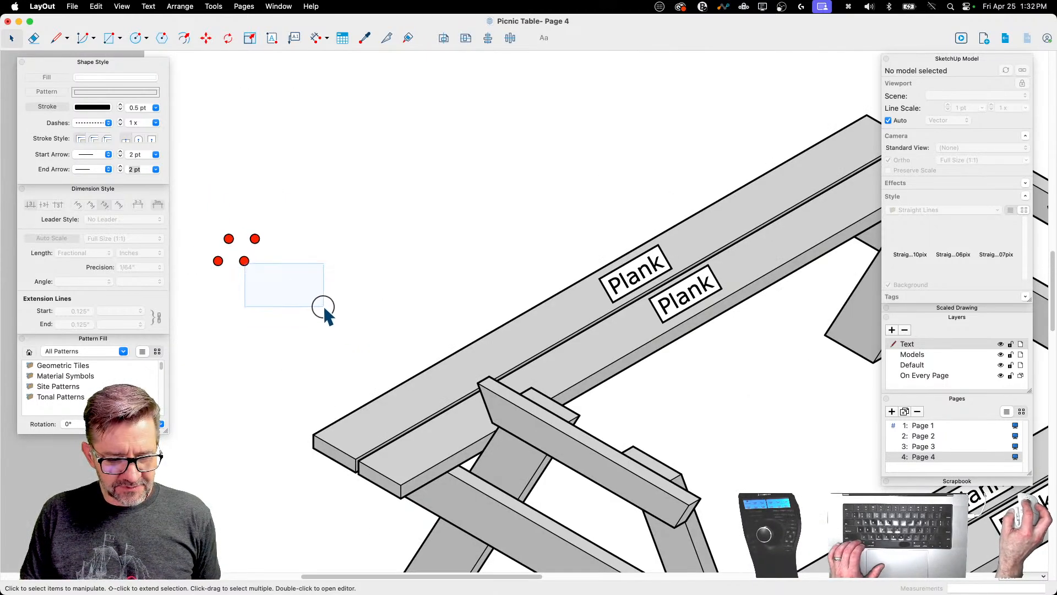
{"action": "left_click", "coordinate": [246, 262]}
{"action": "left_click", "coordinate": [244, 262]}
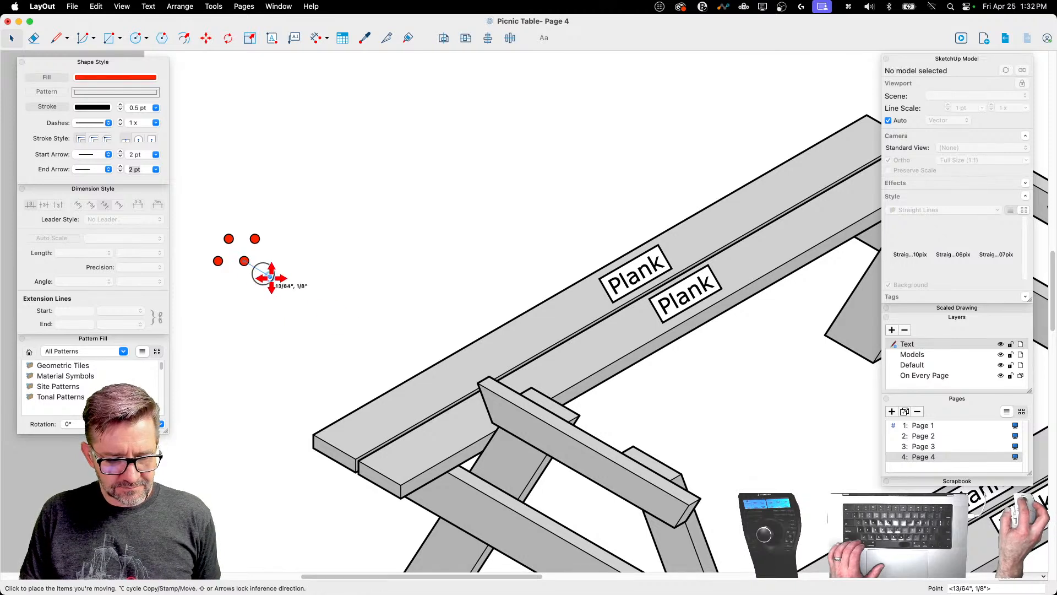
{"action": "left_click", "coordinate": [364, 415]}
{"action": "scroll", "coordinate": [364, 415], "scroll_direction": "up", "scroll_amount": 3}
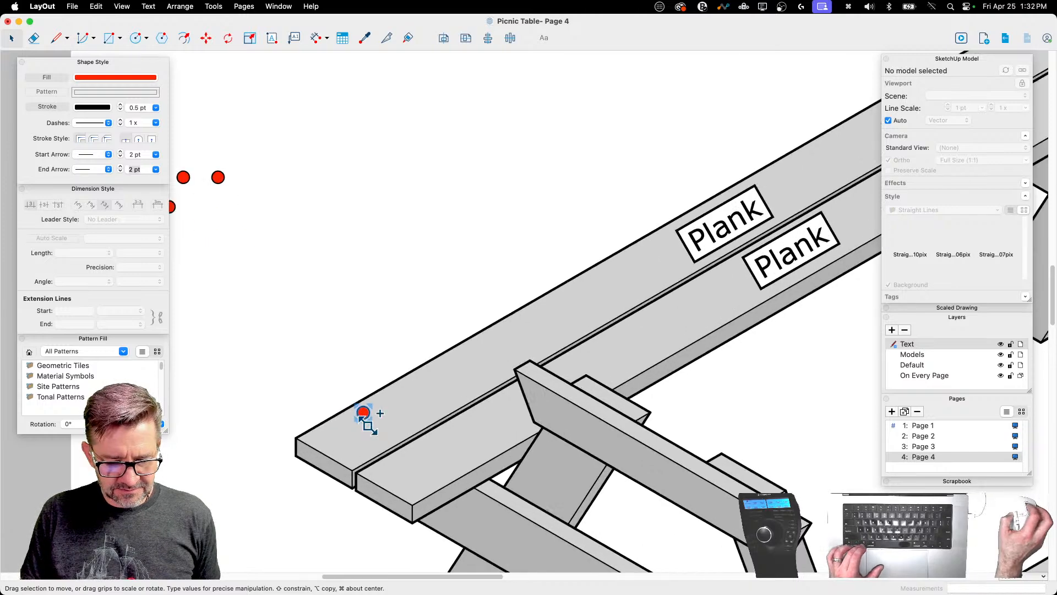
{"action": "left_click", "coordinate": [361, 406]}
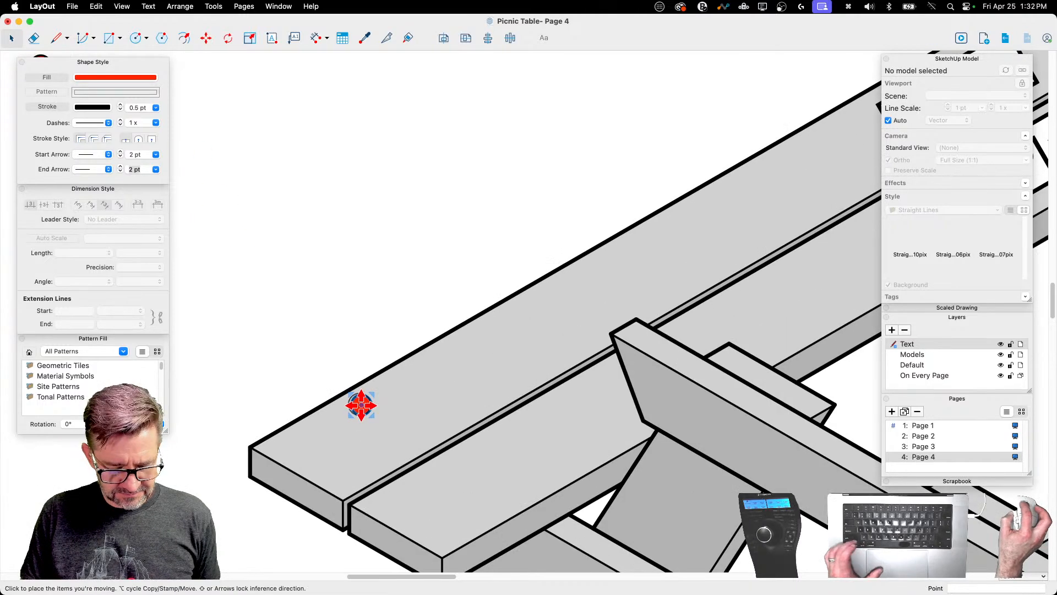
{"action": "left_click", "coordinate": [406, 427]}
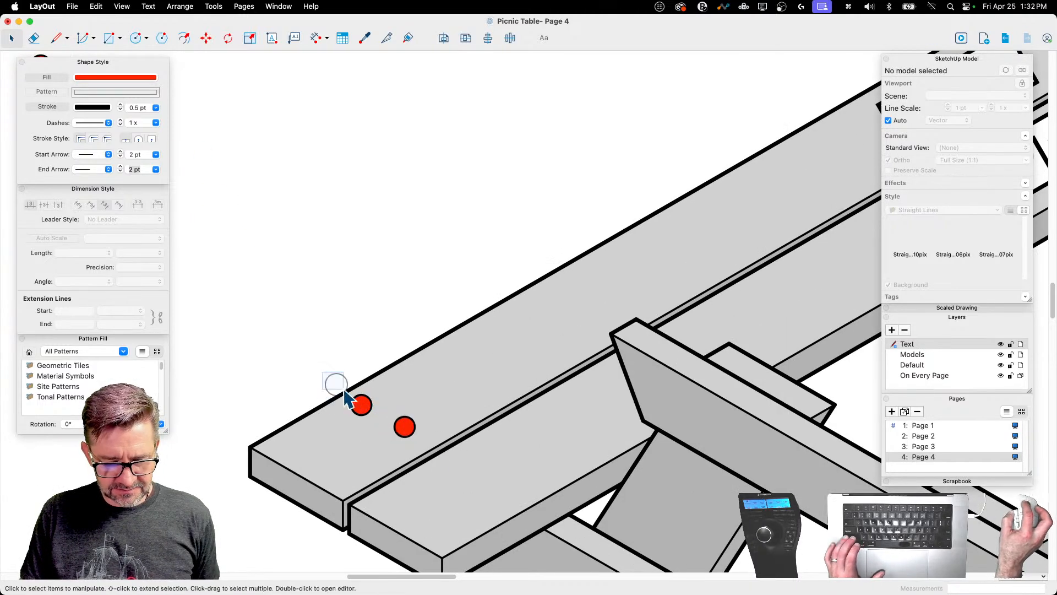
Step: Copy the pair of screw markers from the rear bench's outer plank onto the near end of its inner plank
{"action": "left_click_drag", "start_coordinate": [335, 378], "coordinate": [435, 461]}
{"action": "left_click", "coordinate": [405, 428], "text": "alt"}
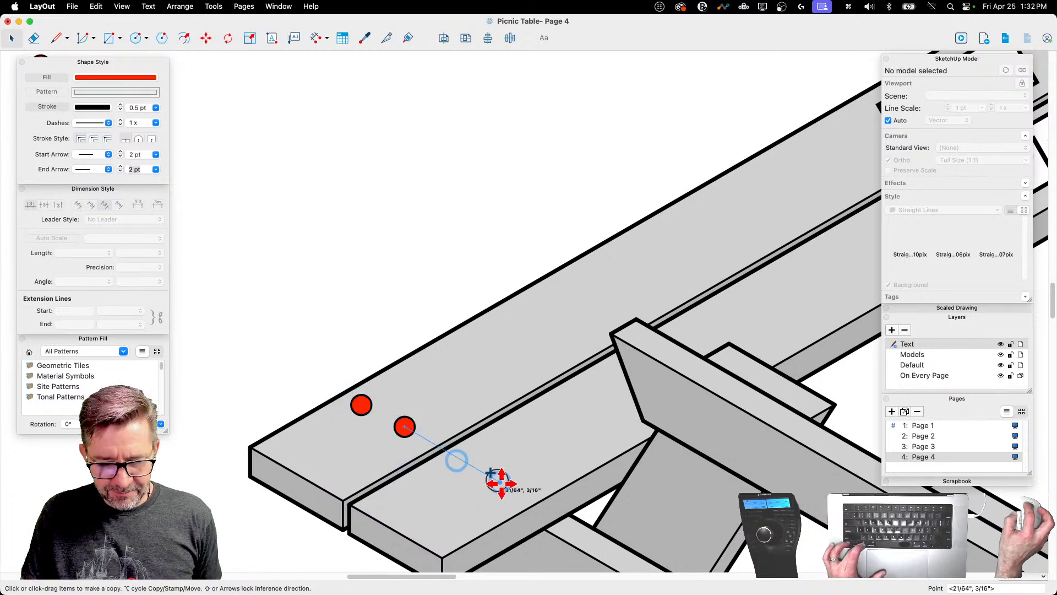
{"action": "left_click", "coordinate": [518, 487]}
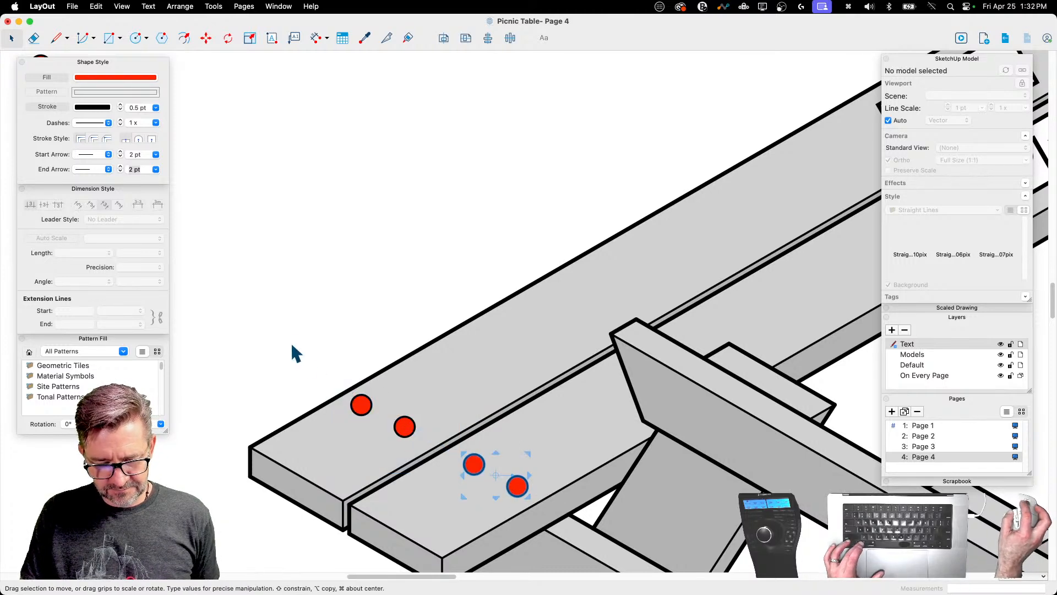
Step: Copy the four screw markers from the rear bench's near end onto the near end of the front bench
{"action": "left_click_drag", "start_coordinate": [292, 351], "coordinate": [583, 559]}
{"action": "scroll", "coordinate": [308, 202], "scroll_direction": "down", "scroll_amount": 10}
{"action": "scroll", "coordinate": [482, 477], "scroll_direction": "up", "scroll_amount": 2}
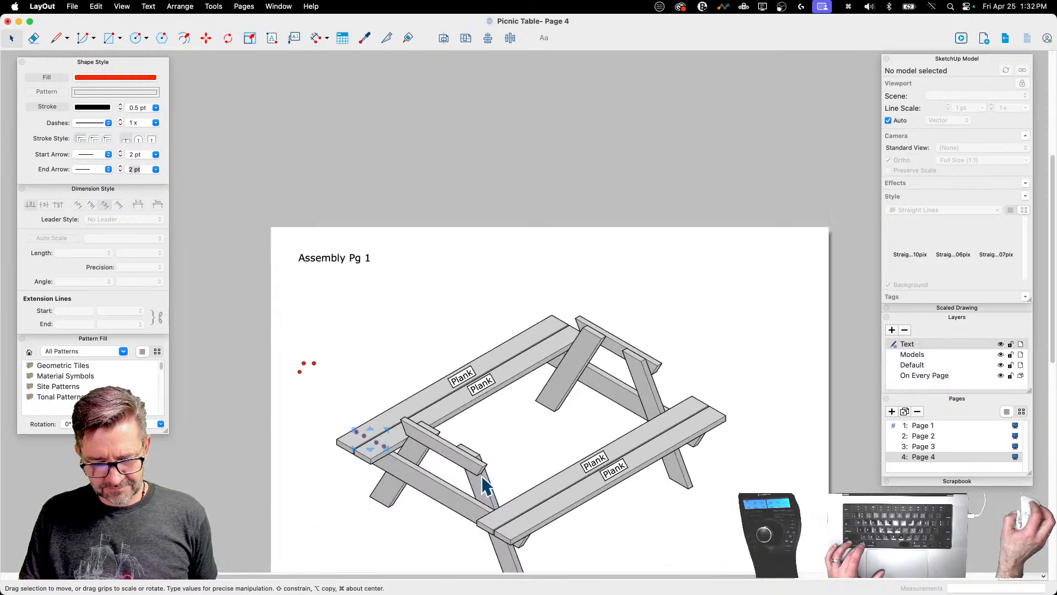
{"action": "left_click", "coordinate": [364, 431], "text": "alt"}
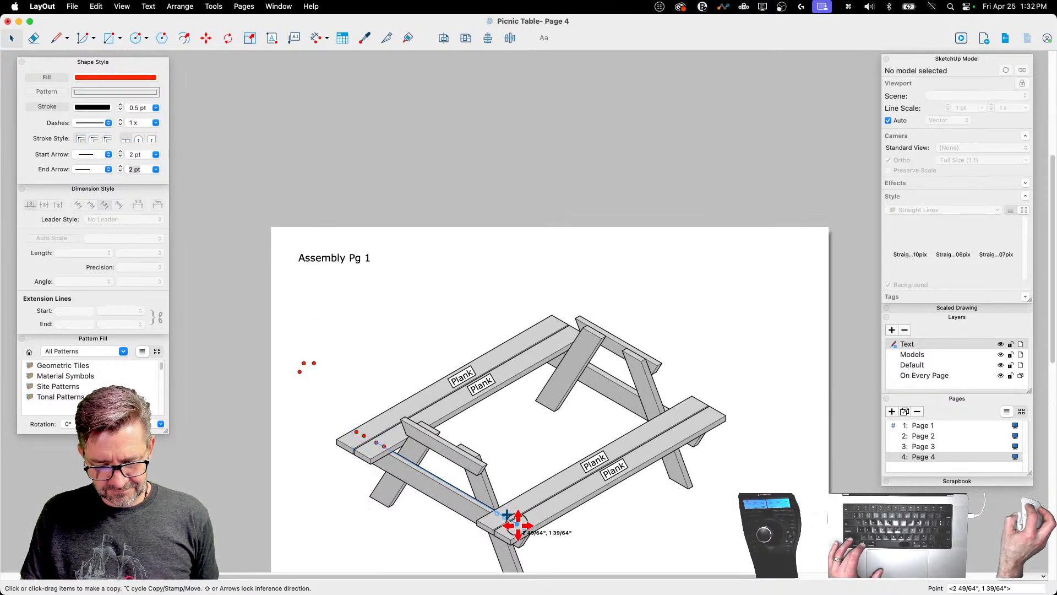
{"action": "left_click", "coordinate": [518, 524]}
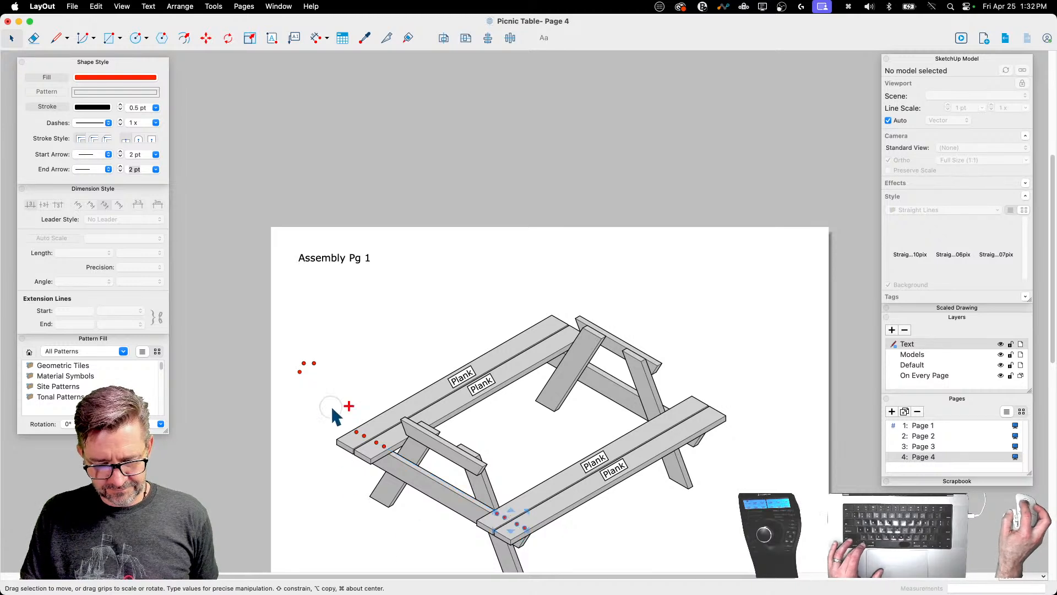
Step: Copy the screw markers at the near ends of both benches onto the benches' far ends, and deselect them
{"action": "left_click_drag", "start_coordinate": [332, 410], "coordinate": [416, 508], "text": "shift"}
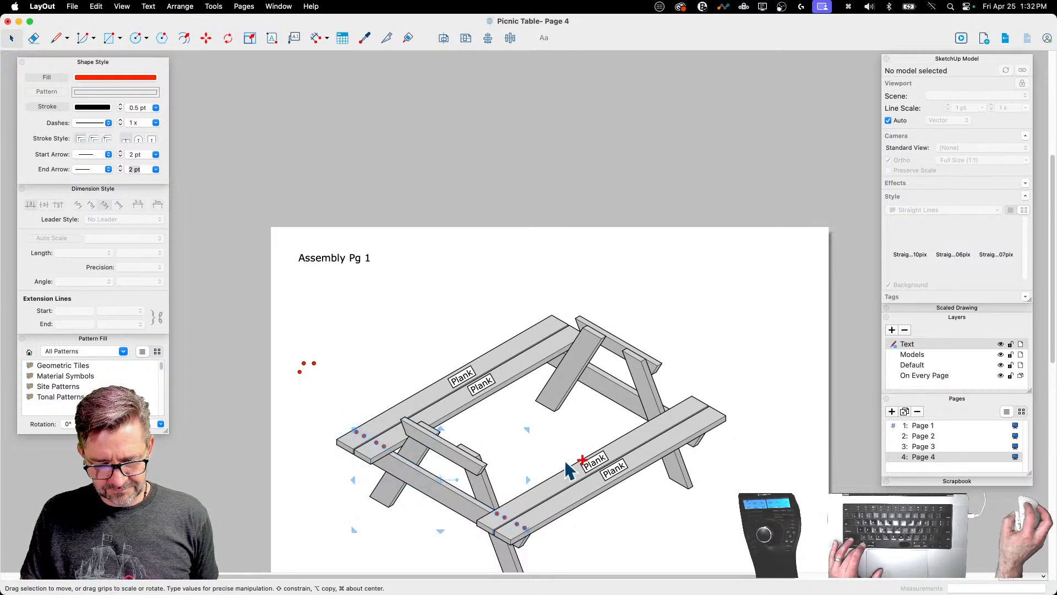
{"action": "left_click", "coordinate": [502, 518], "text": "alt"}
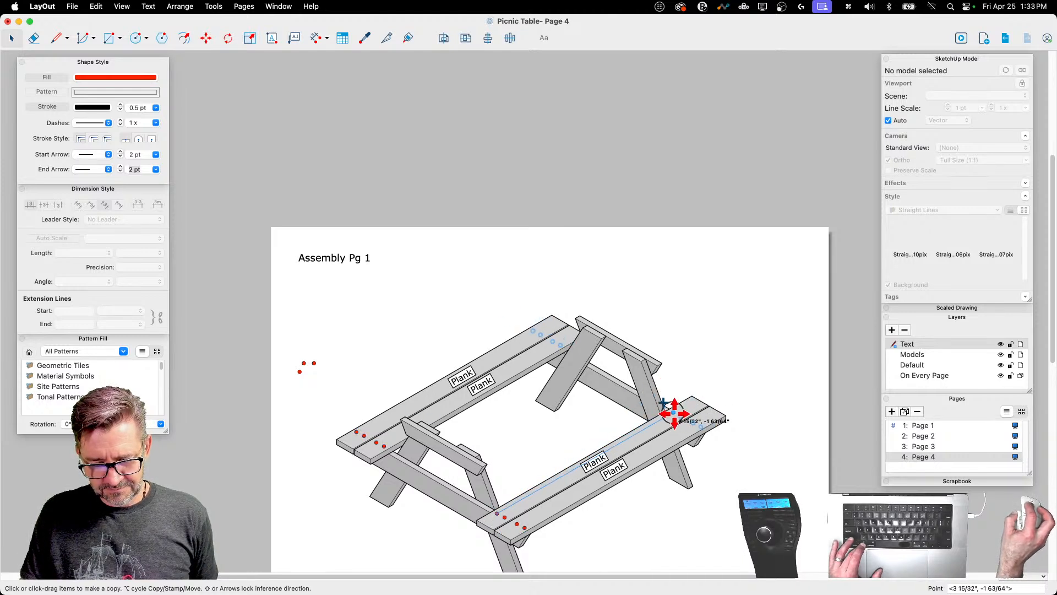
{"action": "left_click", "coordinate": [672, 414]}
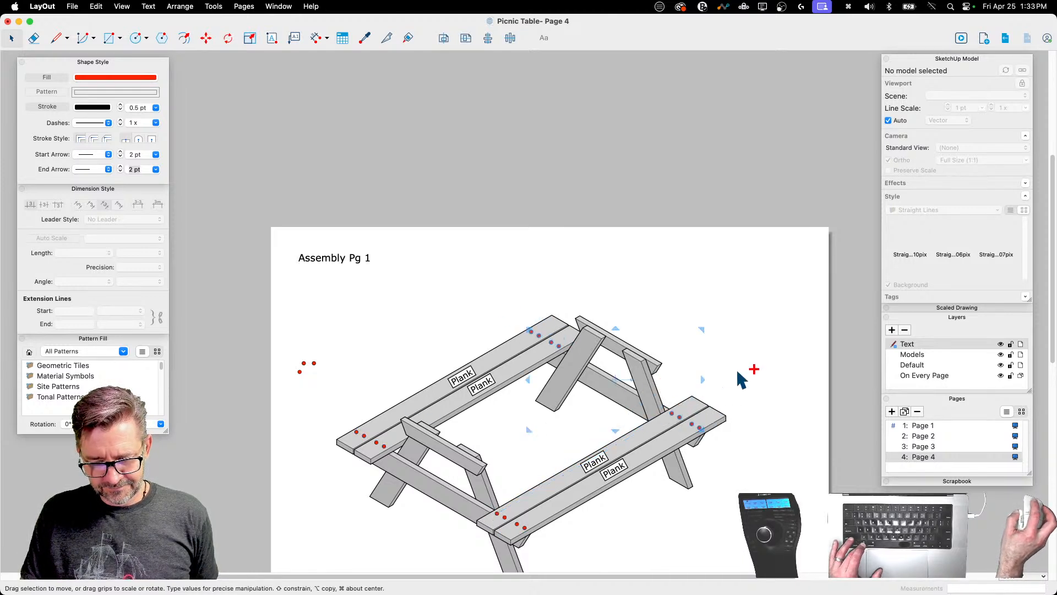
{"action": "left_click", "coordinate": [736, 367]}
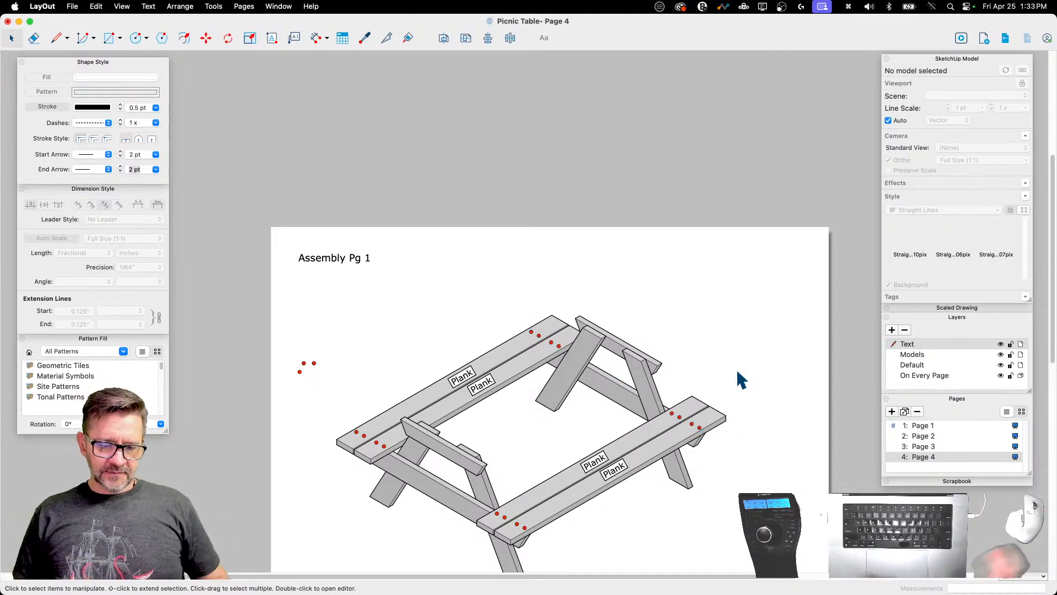
Step: Delete the three leftover screw markers in the blank area beside the table and save the document
{"action": "left_click_drag", "start_coordinate": [264, 354], "coordinate": [336, 381]}
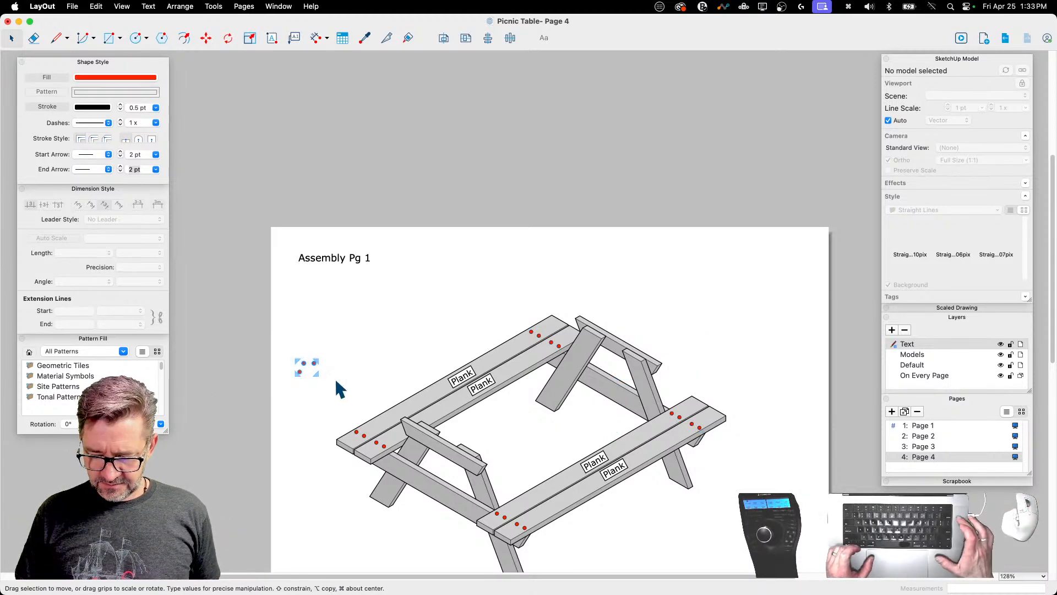
{"action": "key", "text": "BackSpace"}
{"action": "scroll", "coordinate": [715, 335], "scroll_direction": "down", "scroll_amount": 1}
{"action": "scroll", "coordinate": [717, 339], "scroll_direction": "down", "scroll_amount": 1}
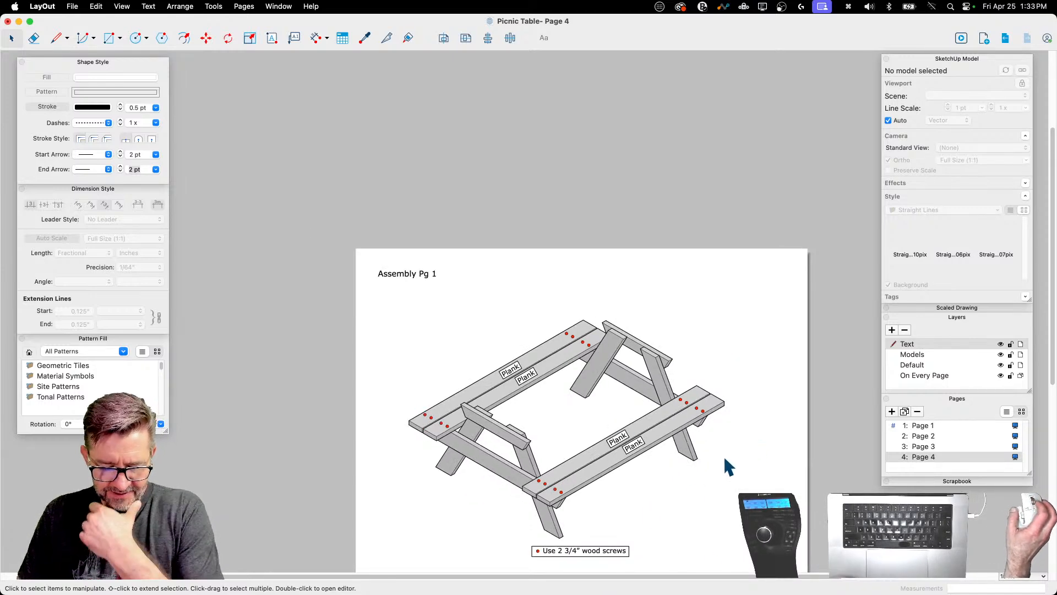
{"action": "key", "text": "cmd+s"}
Step: Change the page title to "Assembly Pg 2"
{"action": "double_click", "coordinate": [433, 274]}
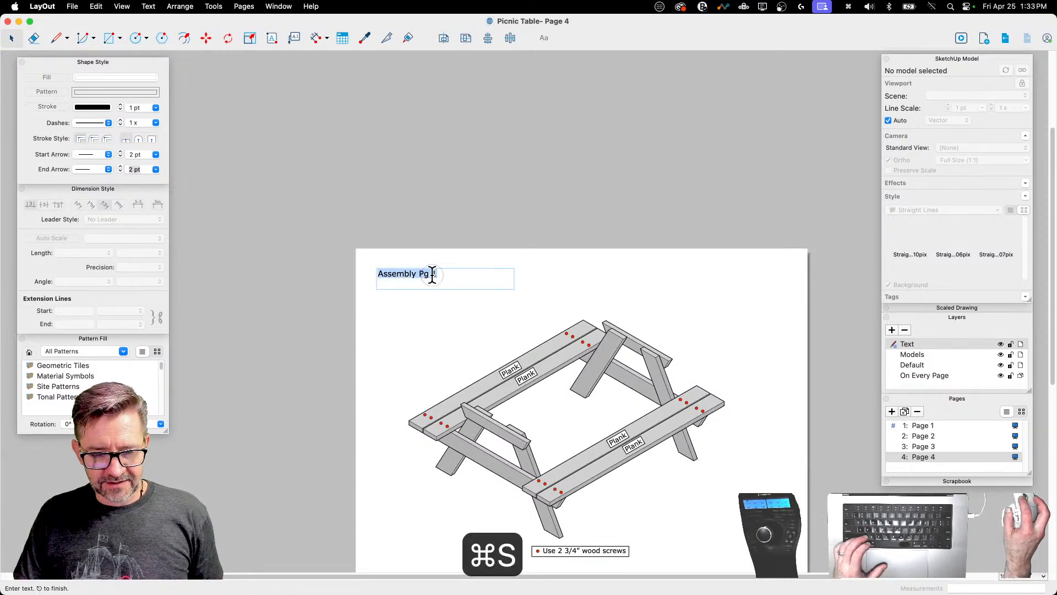
{"action": "left_click_drag", "start_coordinate": [433, 274], "coordinate": [452, 272]}
{"action": "type", "text": "2"}
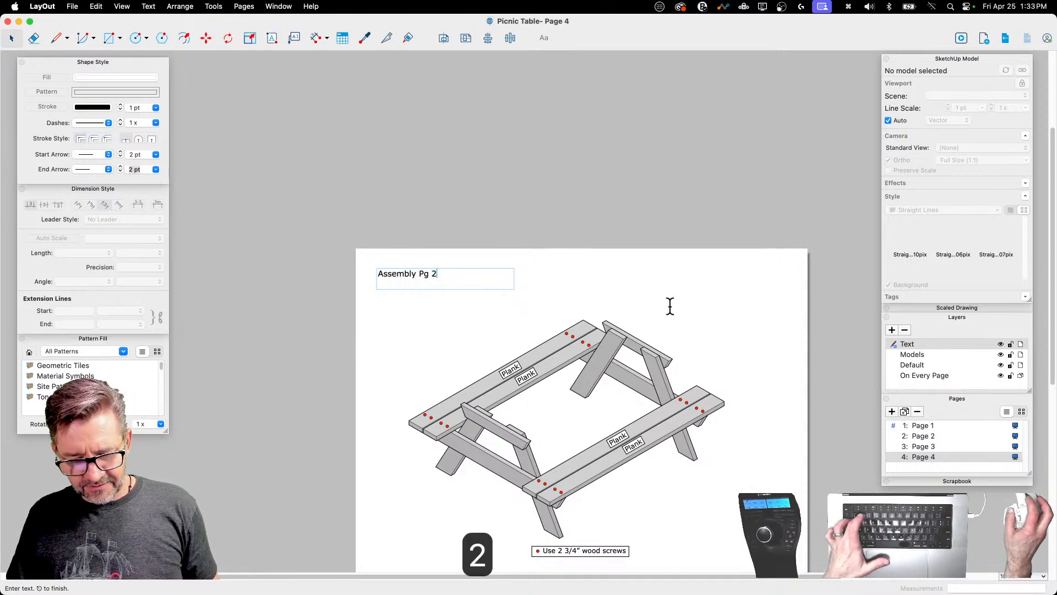
{"action": "left_click", "coordinate": [736, 193]}
Step: Add a linear dimension for the gap between the two planks at the front bench's far end, offset outward from the bench
{"action": "scroll", "coordinate": [727, 407], "scroll_direction": "up", "scroll_amount": 10}
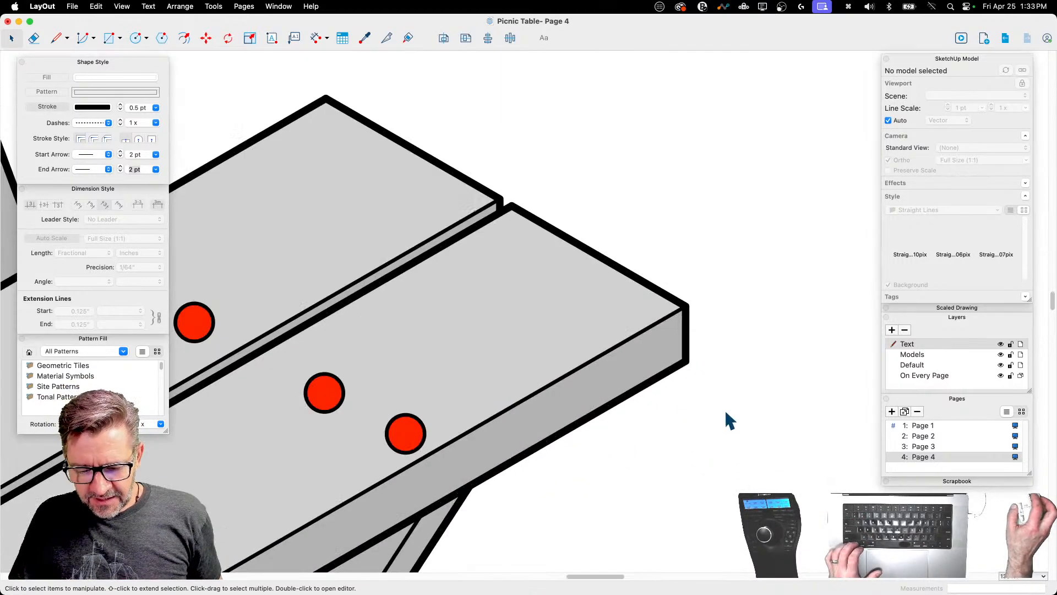
{"action": "scroll", "coordinate": [670, 416], "scroll_direction": "down", "scroll_amount": 5}
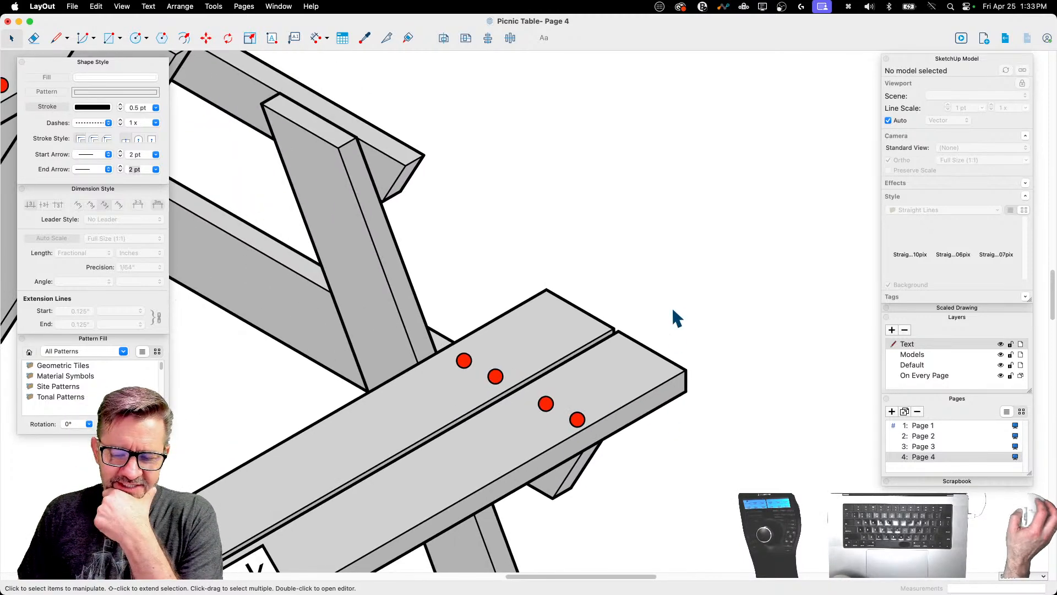
{"action": "scroll", "coordinate": [689, 308], "scroll_direction": "down", "scroll_amount": 3}
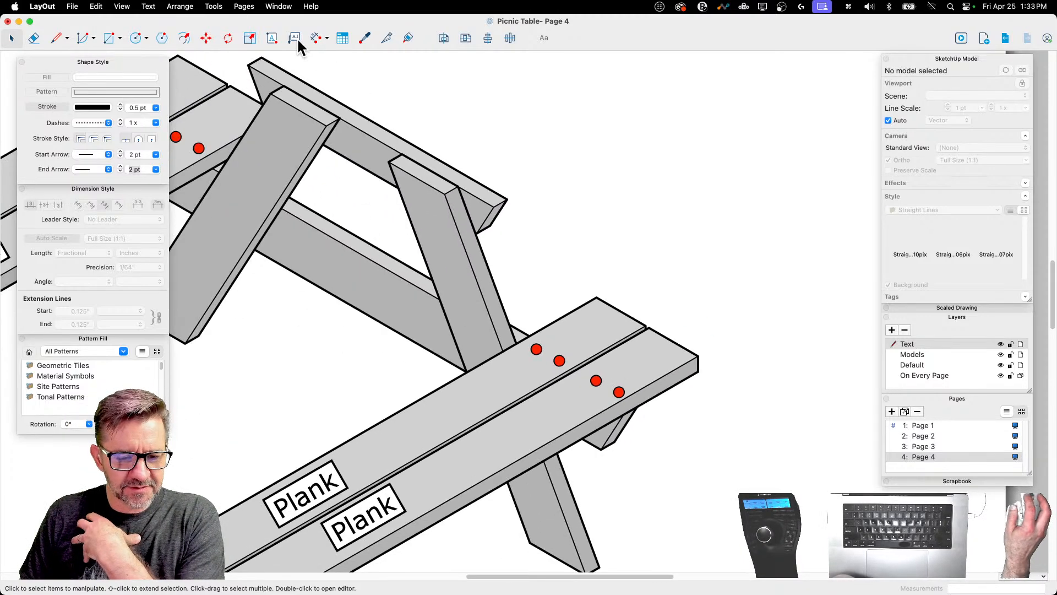
{"action": "left_click", "coordinate": [314, 37]}
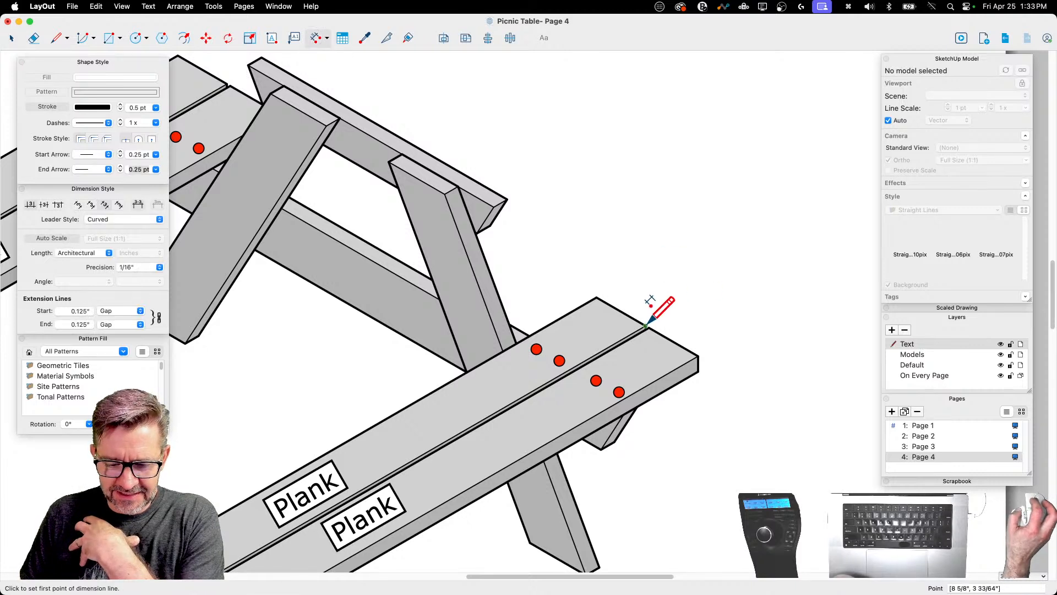
{"action": "left_click", "coordinate": [648, 325]}
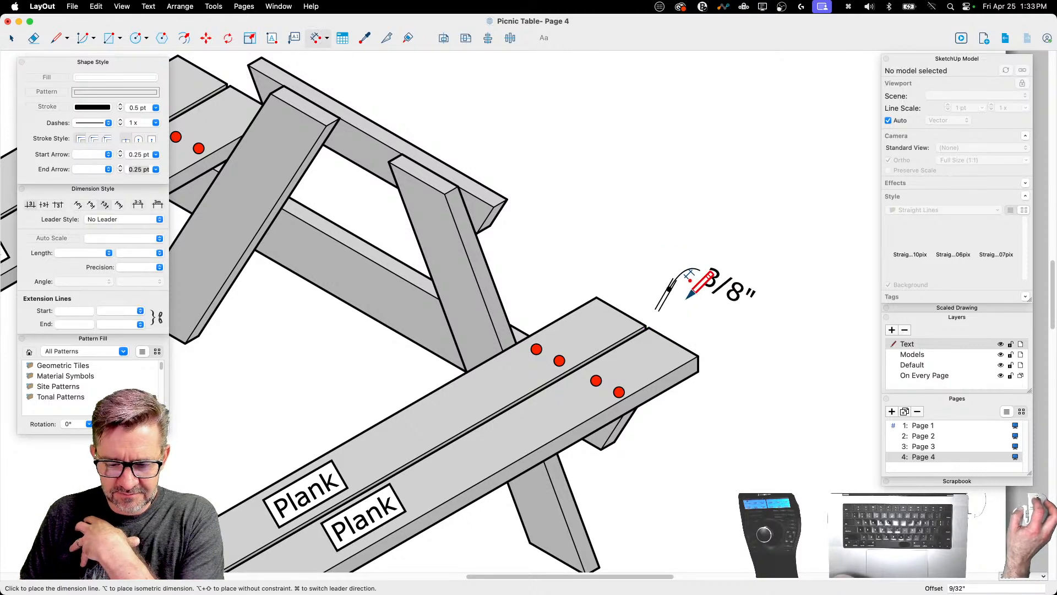
{"action": "left_click", "coordinate": [676, 271]}
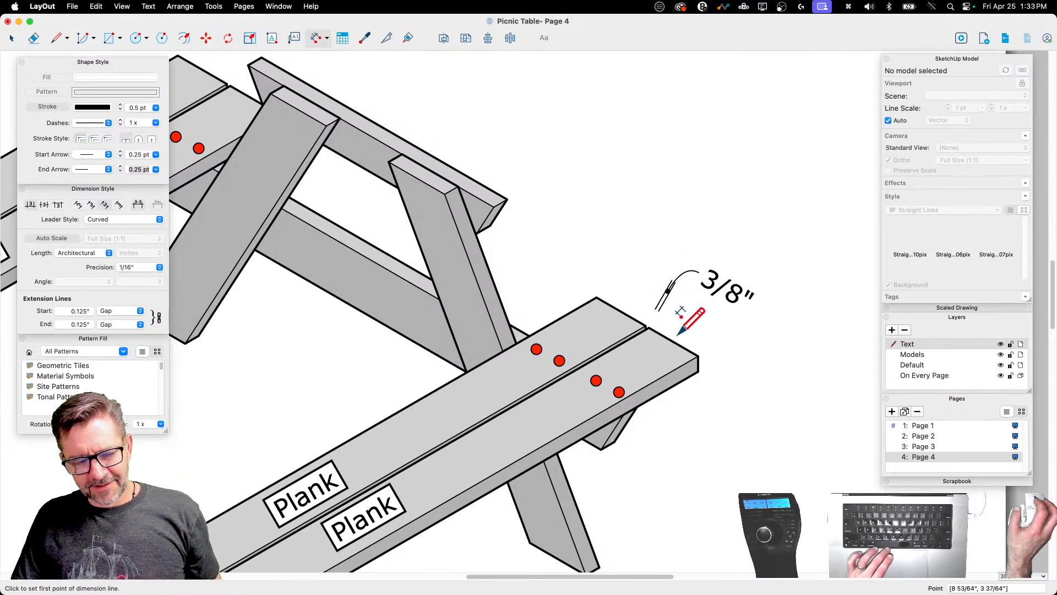
Step: Move the gap dimension's text in line with its extension lines, just beyond their outer ends
{"action": "left_click", "coordinate": [11, 38]}
{"action": "left_click", "coordinate": [734, 297]}
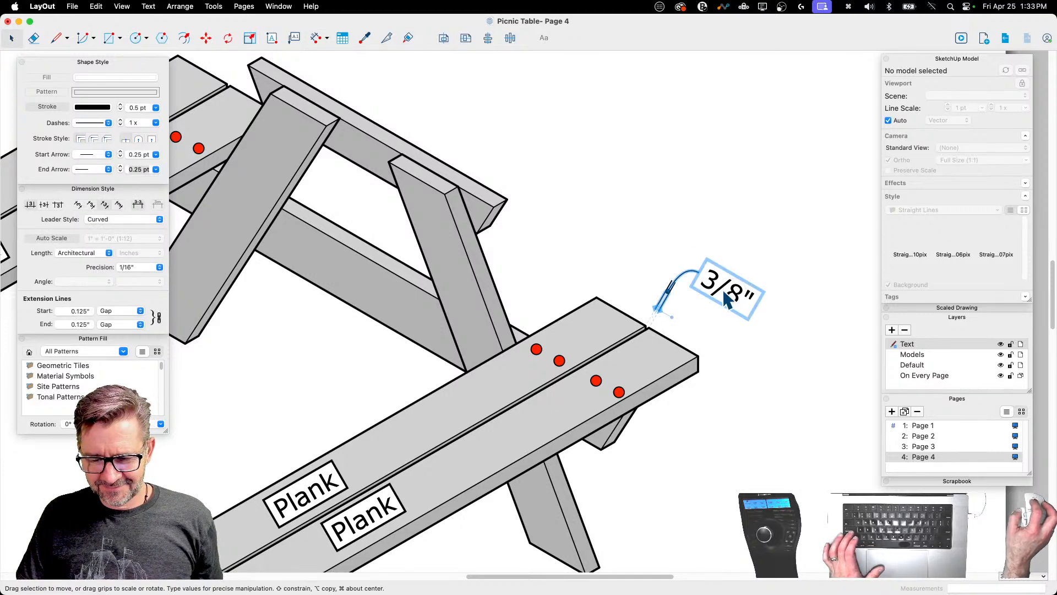
{"action": "left_click_drag", "start_coordinate": [726, 290], "coordinate": [683, 267]}
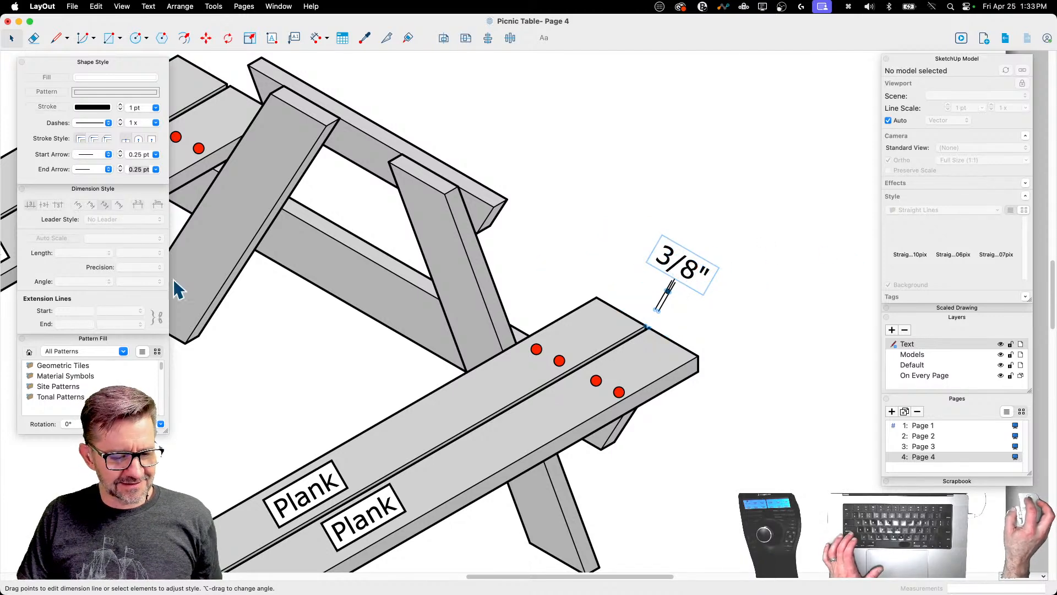
{"action": "left_click", "coordinate": [637, 193]}
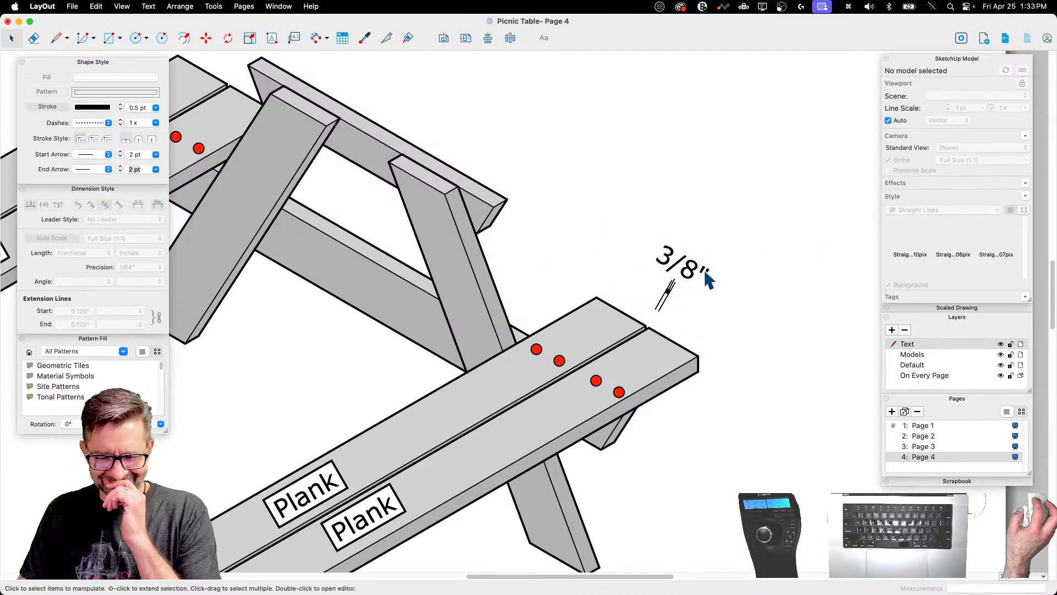
Step: Set the gap dimension's leader style to No Leader and align its text perpendicular to the dimension line
{"action": "left_click", "coordinate": [680, 272]}
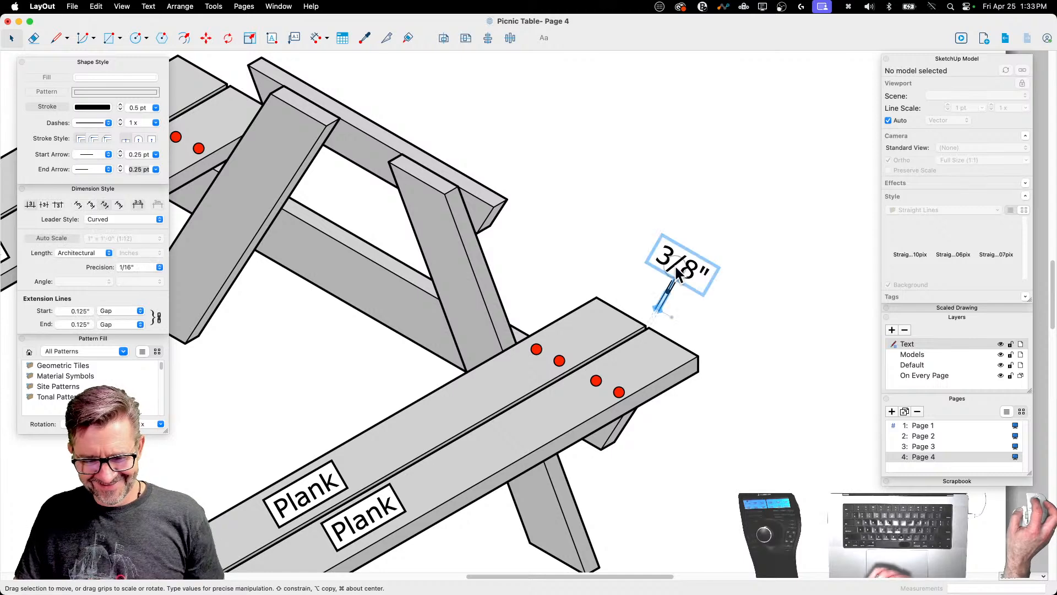
{"action": "left_click", "coordinate": [108, 223]}
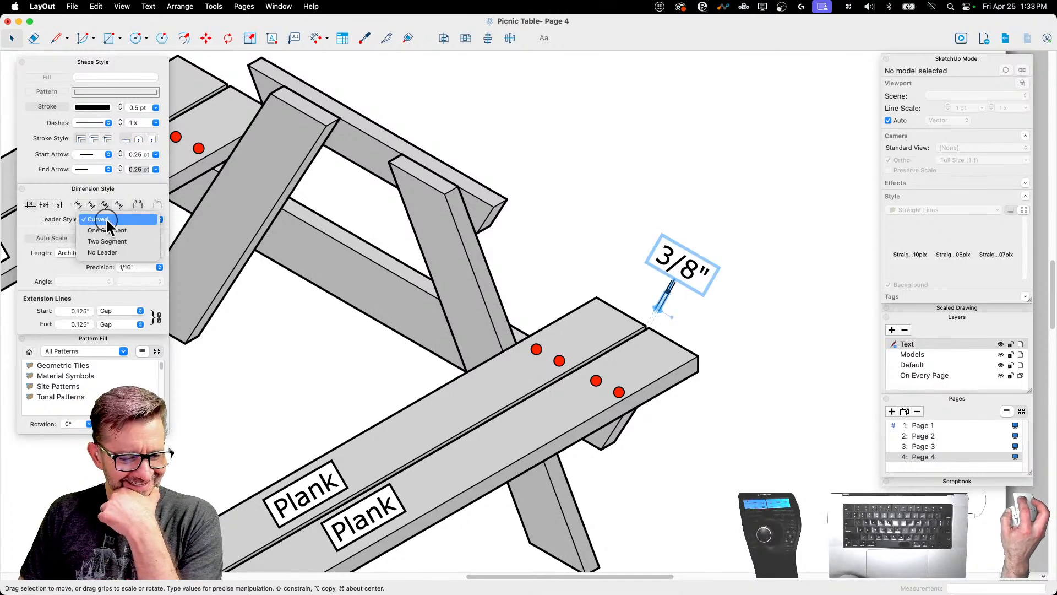
{"action": "left_click", "coordinate": [127, 251]}
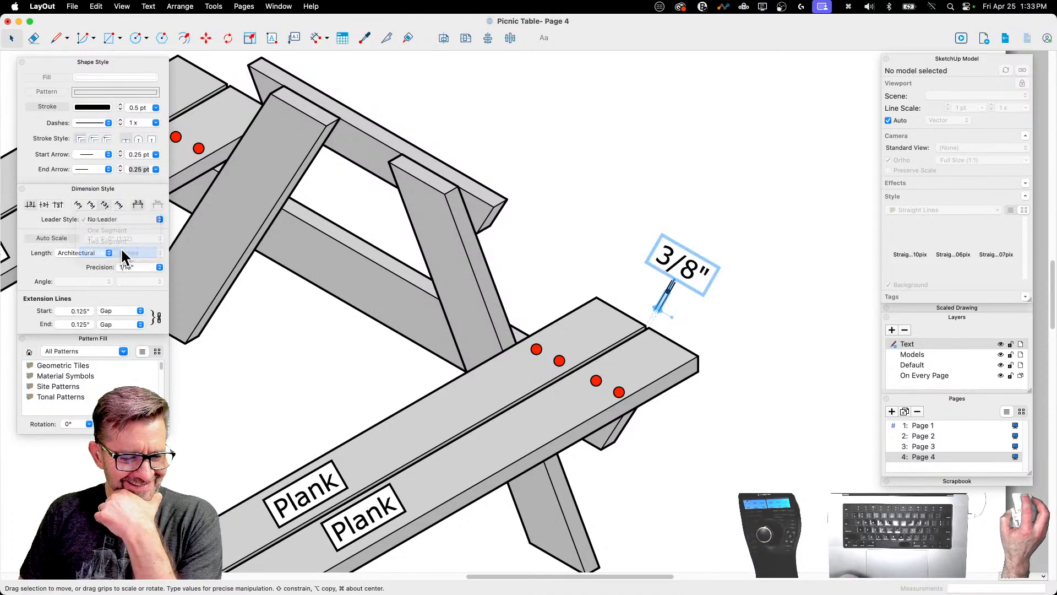
{"action": "left_click", "coordinate": [116, 205]}
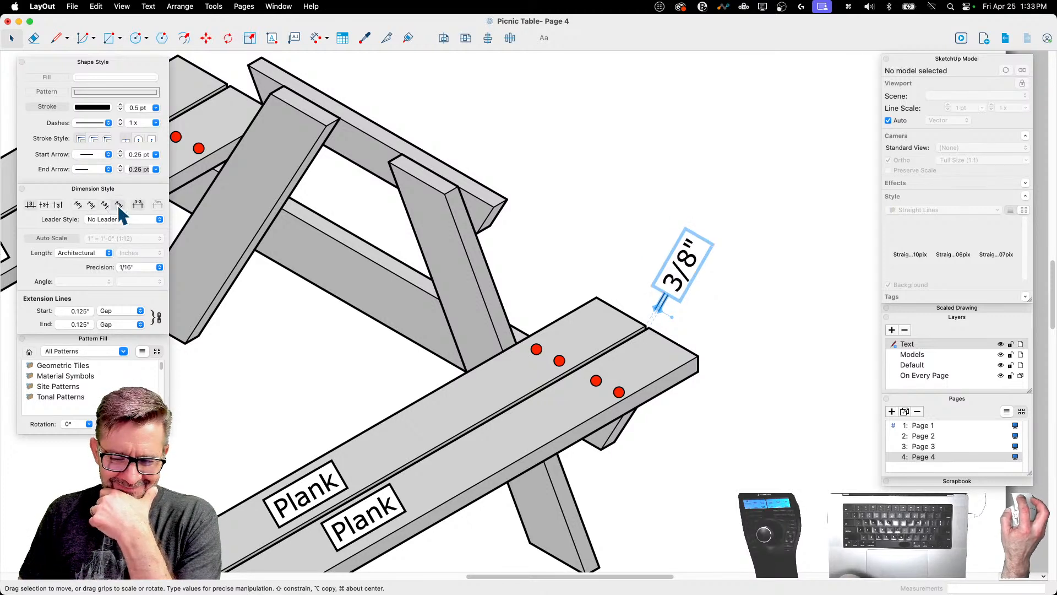
{"action": "left_click", "coordinate": [773, 207]}
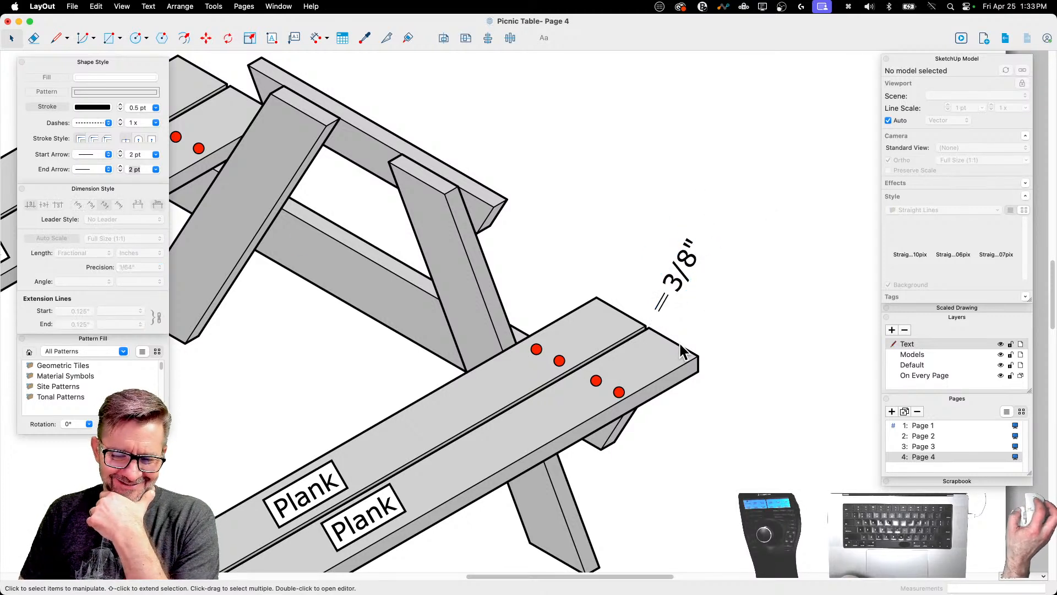
Step: Shift the gap dimension's text slightly outward so it clears the extension lines, and deselect the dimension
{"action": "left_click", "coordinate": [683, 270]}
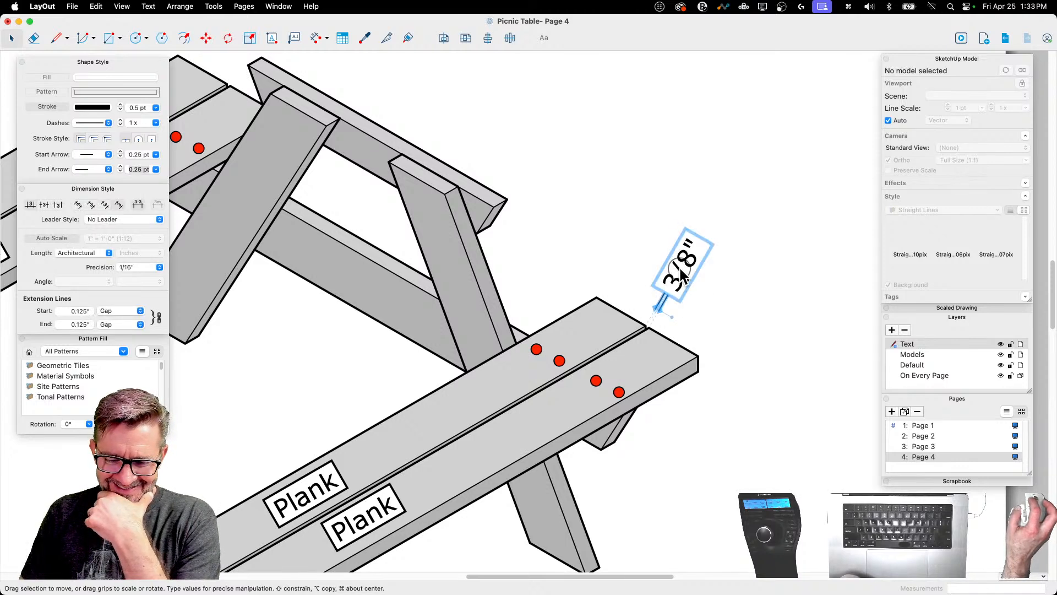
{"action": "left_click_drag", "start_coordinate": [683, 267], "coordinate": [692, 252]}
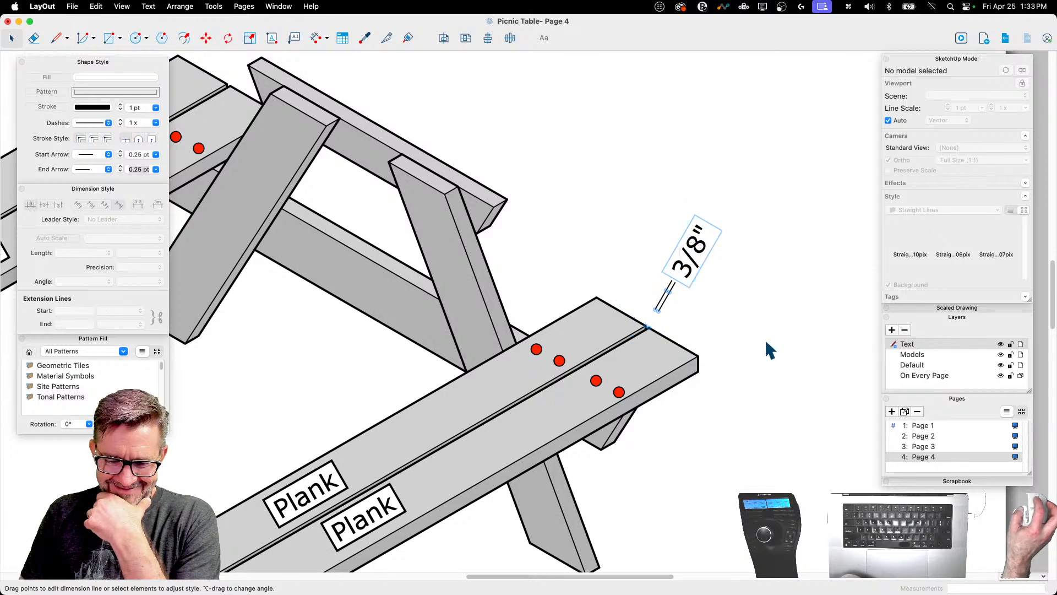
{"action": "left_click", "coordinate": [765, 338]}
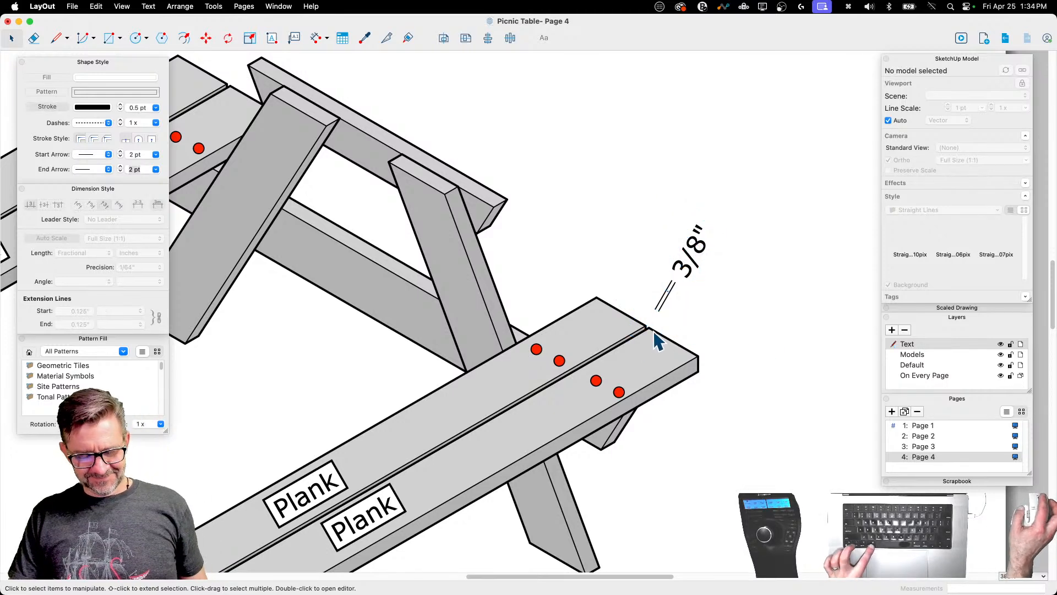
Step: Delete the linear dimension marking the plank gap at the front bench's far end
{"action": "scroll", "coordinate": [653, 320], "scroll_direction": "down", "scroll_amount": 5}
{"action": "scroll", "coordinate": [653, 320], "scroll_direction": "up", "scroll_amount": 5}
{"action": "scroll", "coordinate": [653, 321], "scroll_direction": "down", "scroll_amount": 2, "text": "alt"}
{"action": "scroll", "coordinate": [655, 331], "scroll_direction": "down", "scroll_amount": 2, "text": "alt"}
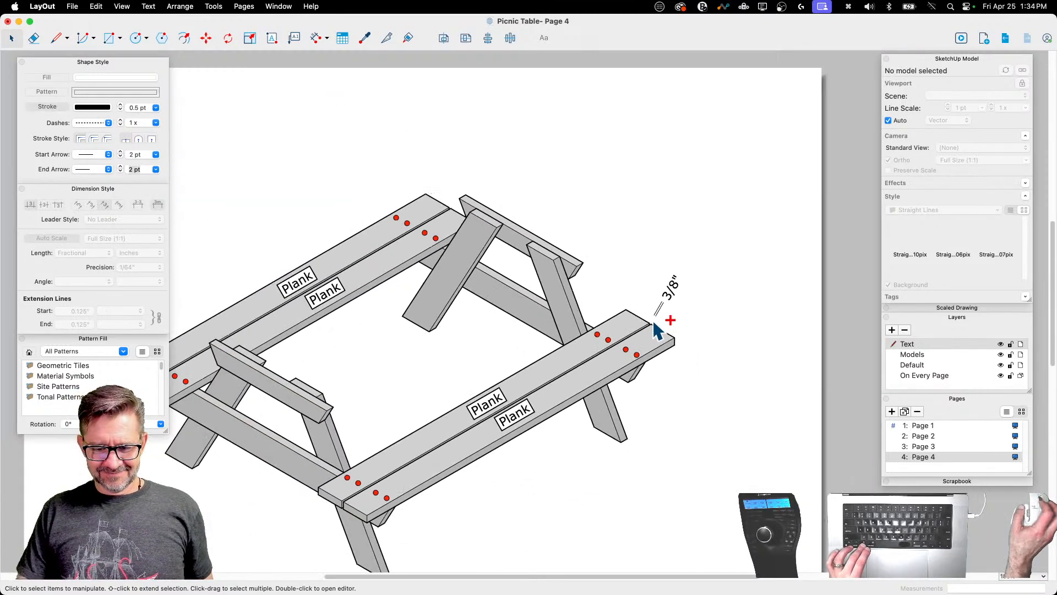
{"action": "scroll", "coordinate": [655, 387], "scroll_direction": "up", "scroll_amount": 2, "text": "alt"}
{"action": "left_click", "coordinate": [667, 279]}
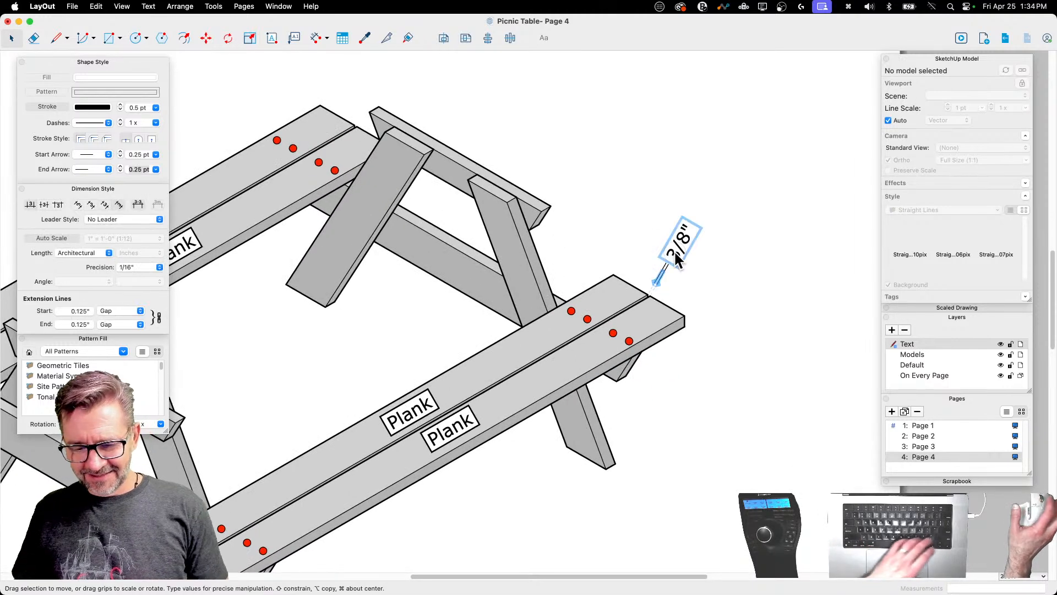
{"action": "key", "text": "BackSpace"}
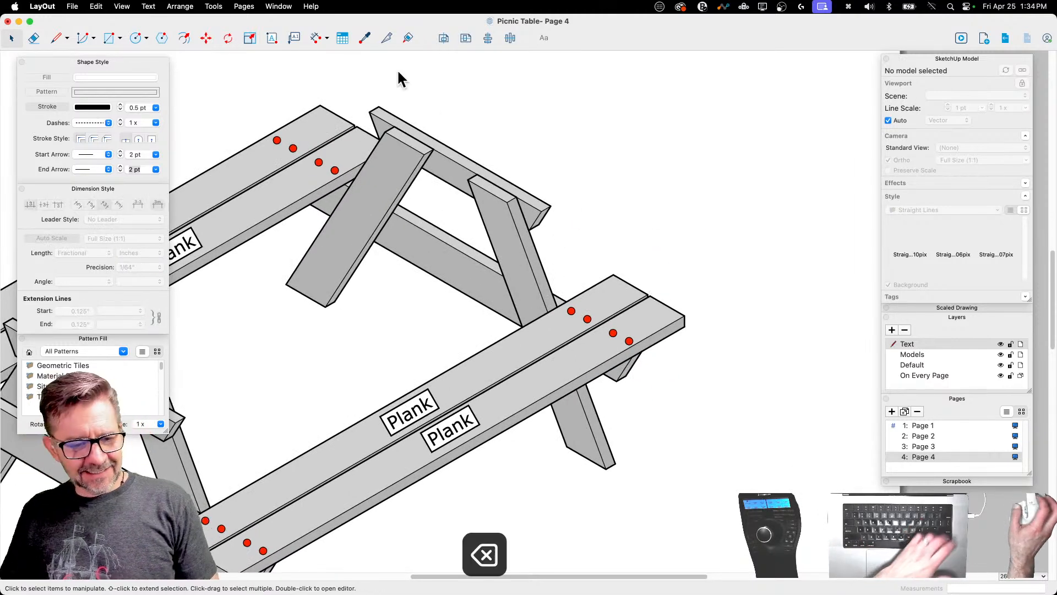
Step: Add a leader label pointing at the plank gap on the front bench's far end, reading 3/8" between planks Typ
{"action": "left_click", "coordinate": [294, 38]}
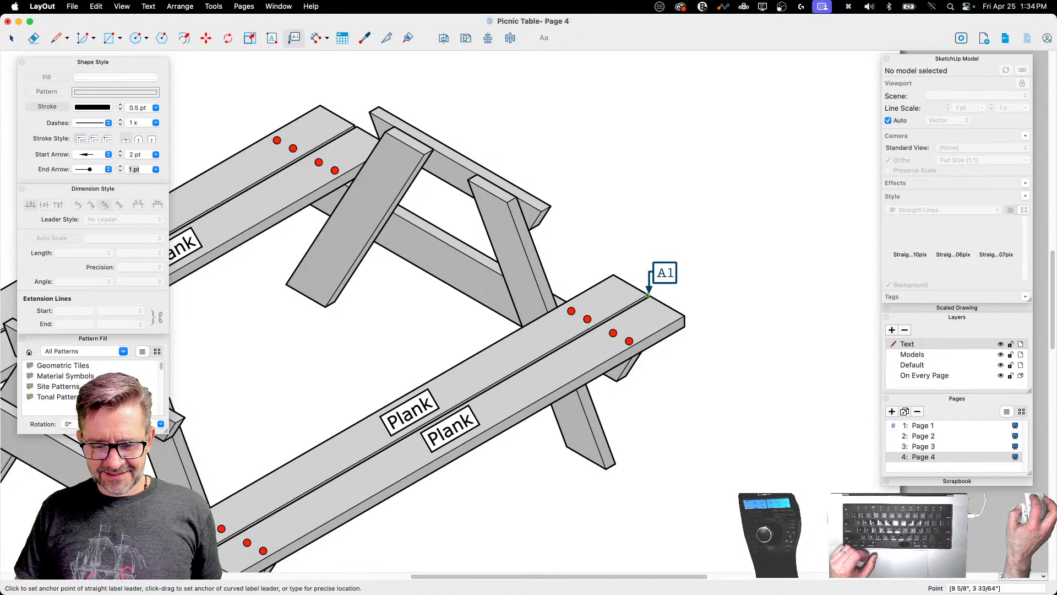
{"action": "left_click", "coordinate": [649, 292]}
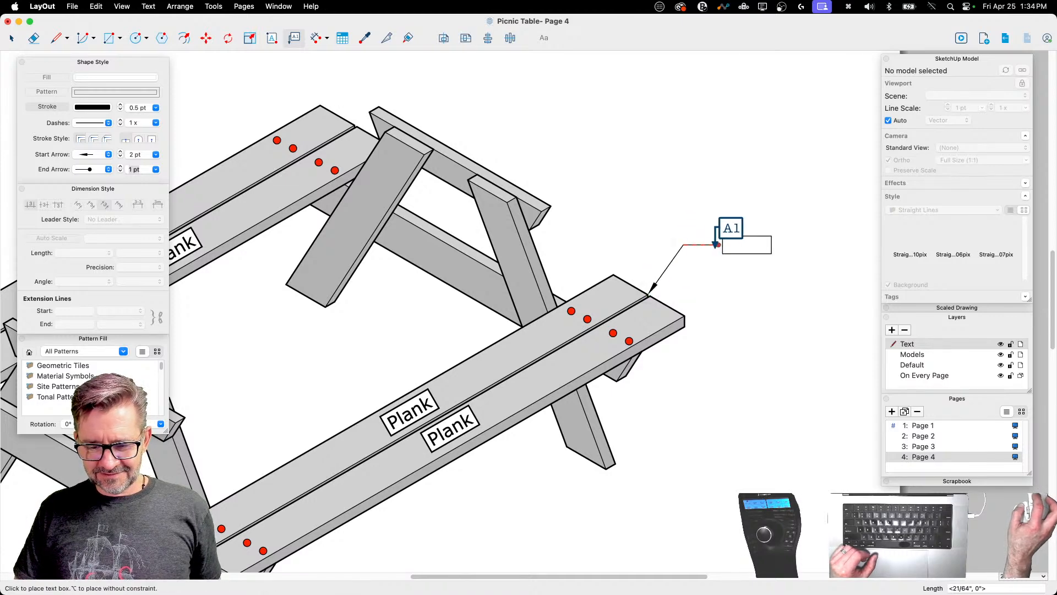
{"action": "left_click", "coordinate": [719, 244]}
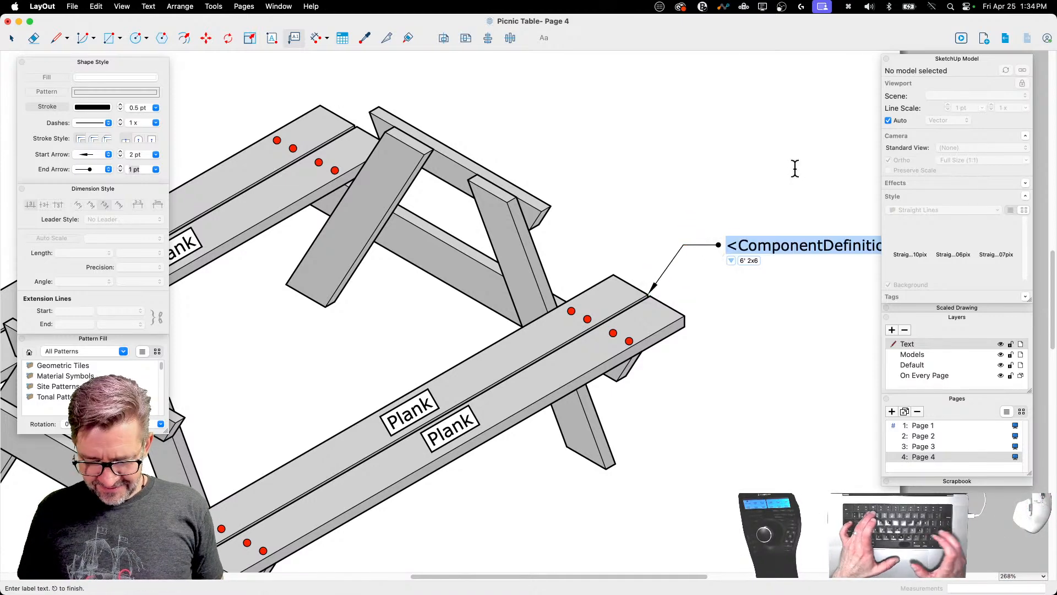
{"action": "type", "text": "3/8\""}
{"action": "type", "text": " between"}
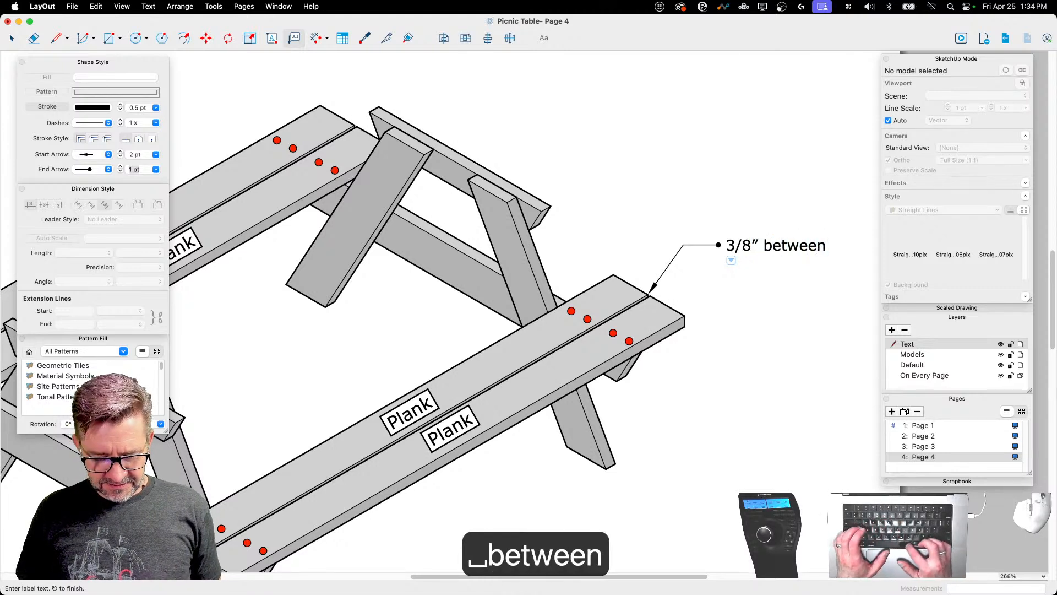
{"action": "type", "text": " planks"}
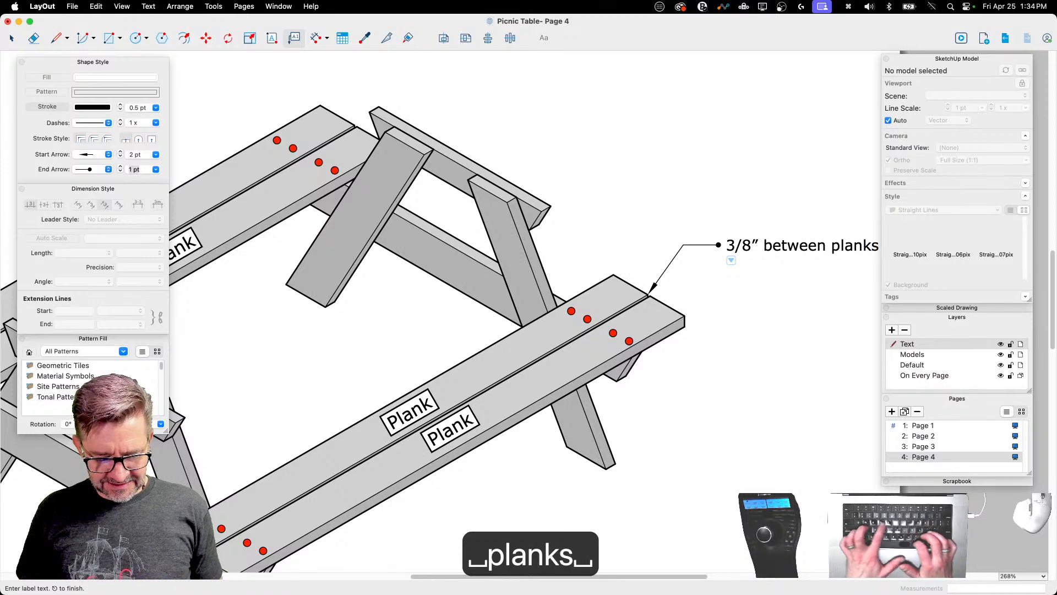
{"action": "type", "text": " Typ"}
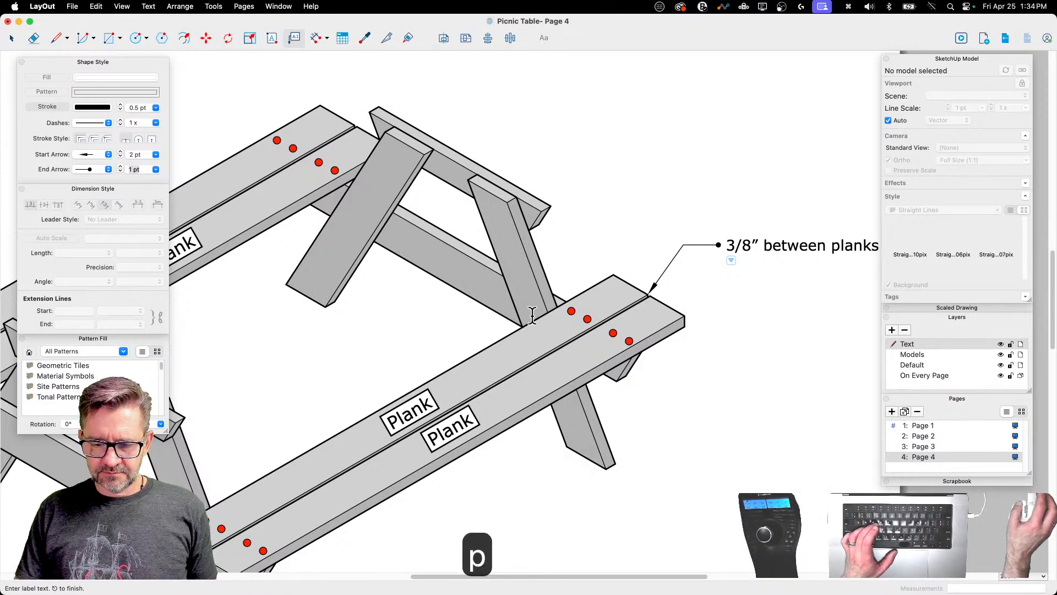
Step: Break the gap label onto a second line before "planks", end "Typ" with a period, and finish the label
{"action": "scroll", "coordinate": [490, 310], "scroll_direction": "down", "scroll_amount": 3}
{"action": "scroll", "coordinate": [669, 319], "scroll_direction": "up", "scroll_amount": 2}
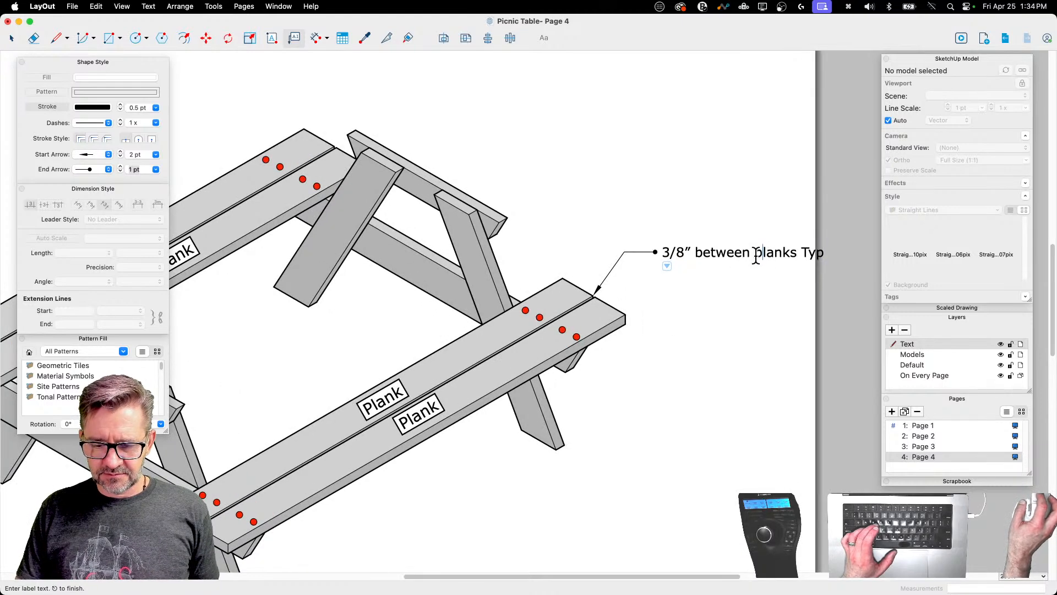
{"action": "left_click", "coordinate": [756, 253]}
{"action": "key", "text": "Return"}
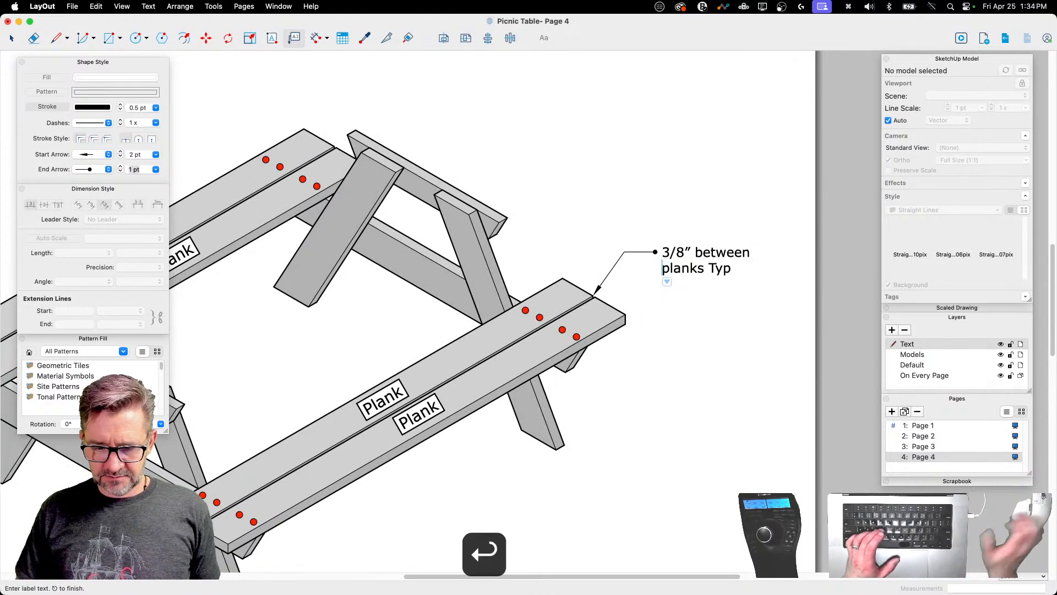
{"action": "left_click", "coordinate": [754, 268]}
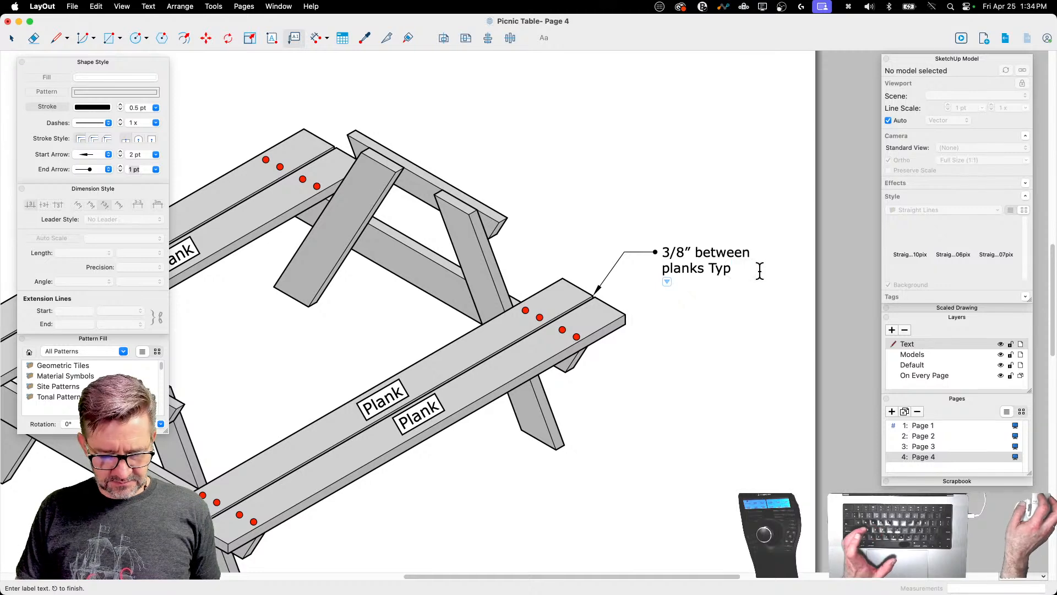
{"action": "type", "text": "."}
{"action": "key", "text": "Escape"}
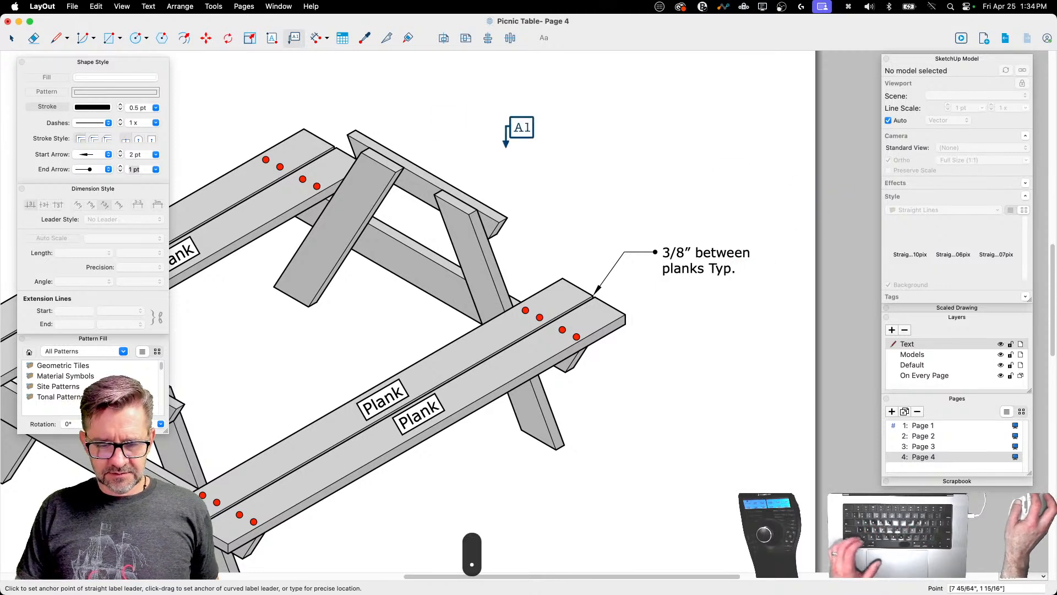
Step: Dimension the distance between the outer bottom corners of the front bench's two legs, offset outward about 5/16"
{"action": "scroll", "coordinate": [744, 171], "scroll_direction": "down", "scroll_amount": 5}
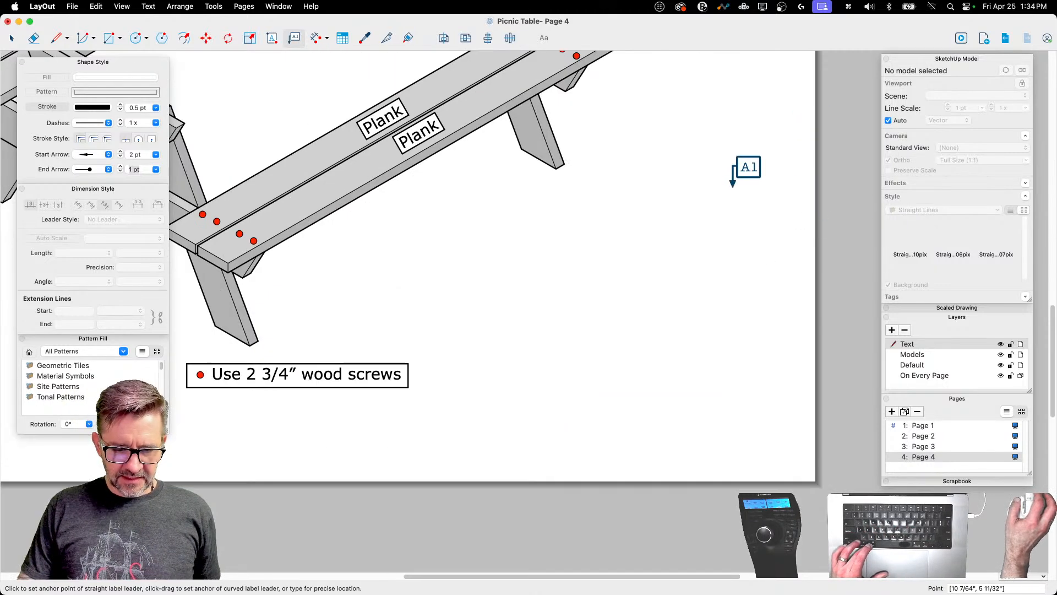
{"action": "scroll", "coordinate": [754, 220], "scroll_direction": "down", "scroll_amount": 2}
{"action": "scroll", "coordinate": [761, 247], "scroll_direction": "down", "scroll_amount": 3}
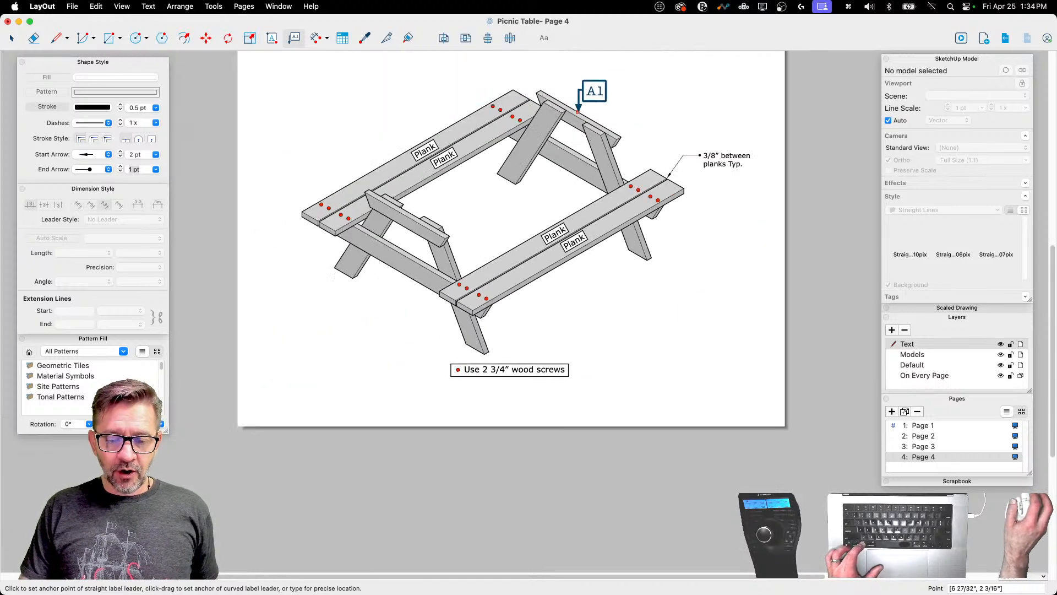
{"action": "scroll", "coordinate": [579, 111], "scroll_direction": "up", "scroll_amount": 1}
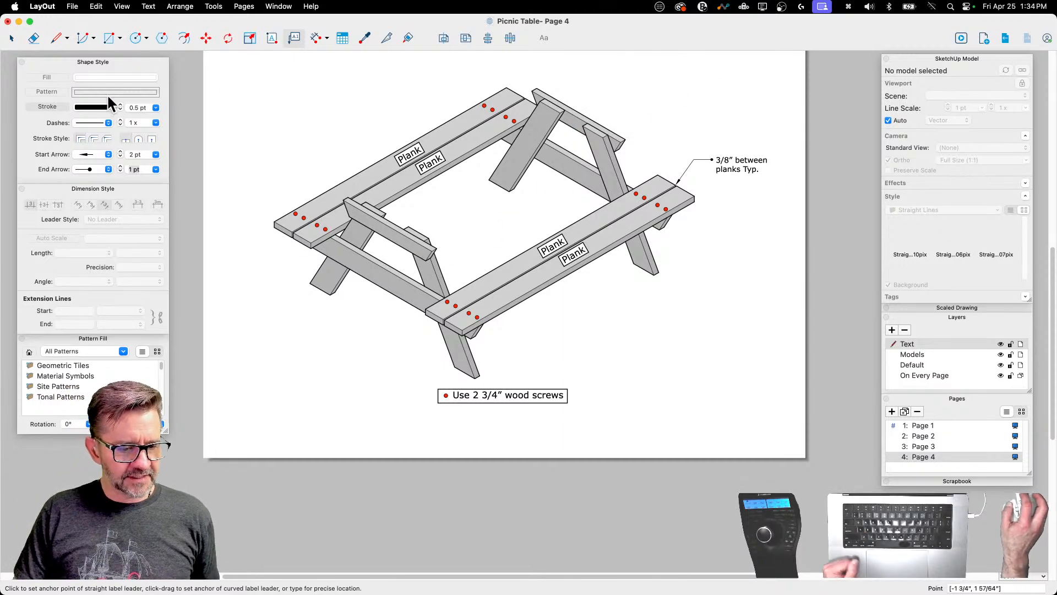
{"action": "left_click", "coordinate": [315, 37]}
{"action": "left_click", "coordinate": [478, 376]}
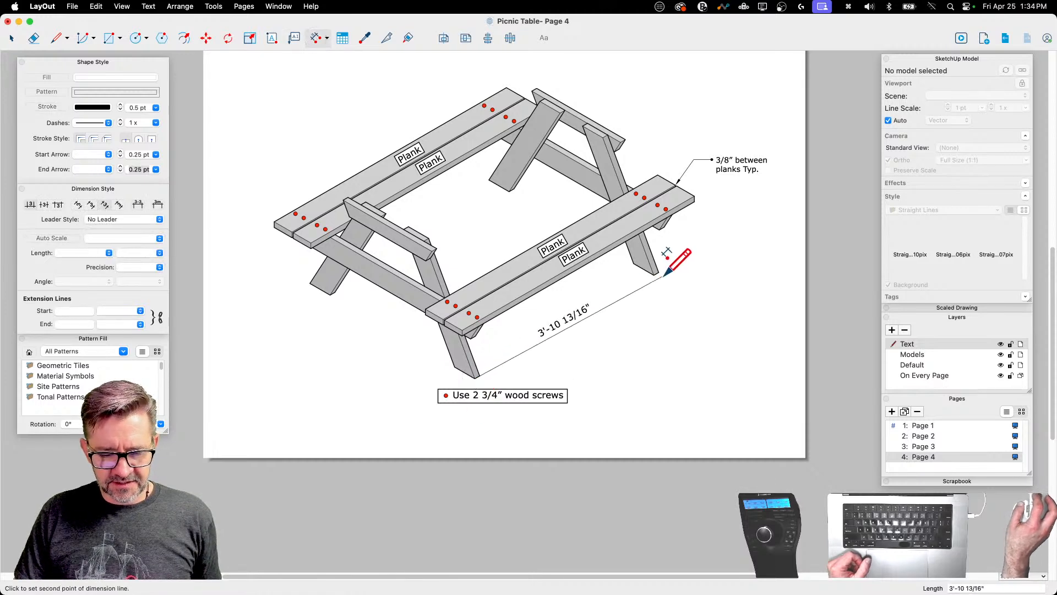
{"action": "left_click", "coordinate": [656, 271]}
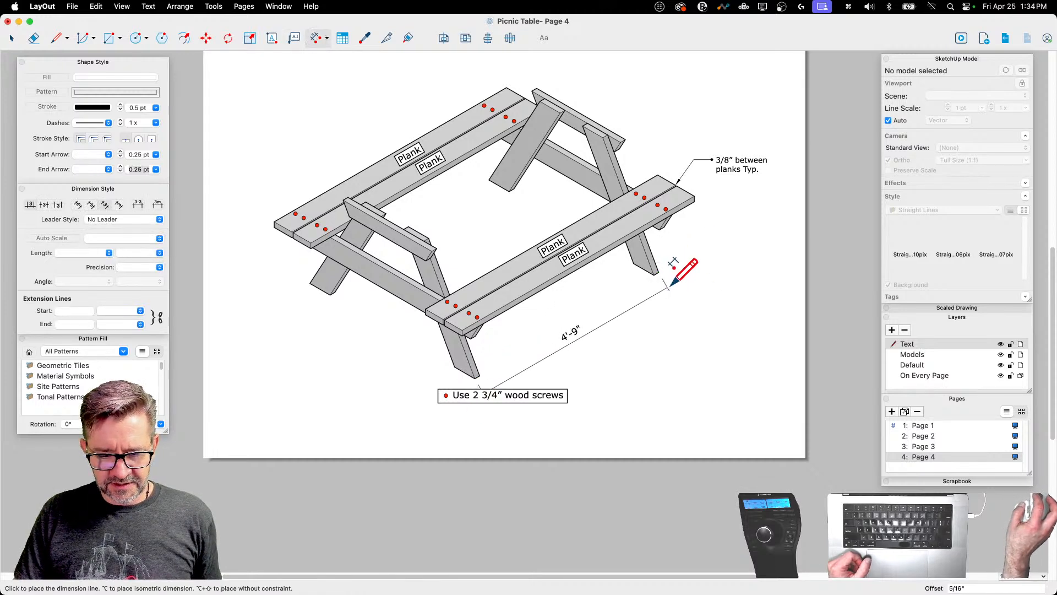
{"action": "left_click", "coordinate": [668, 286]}
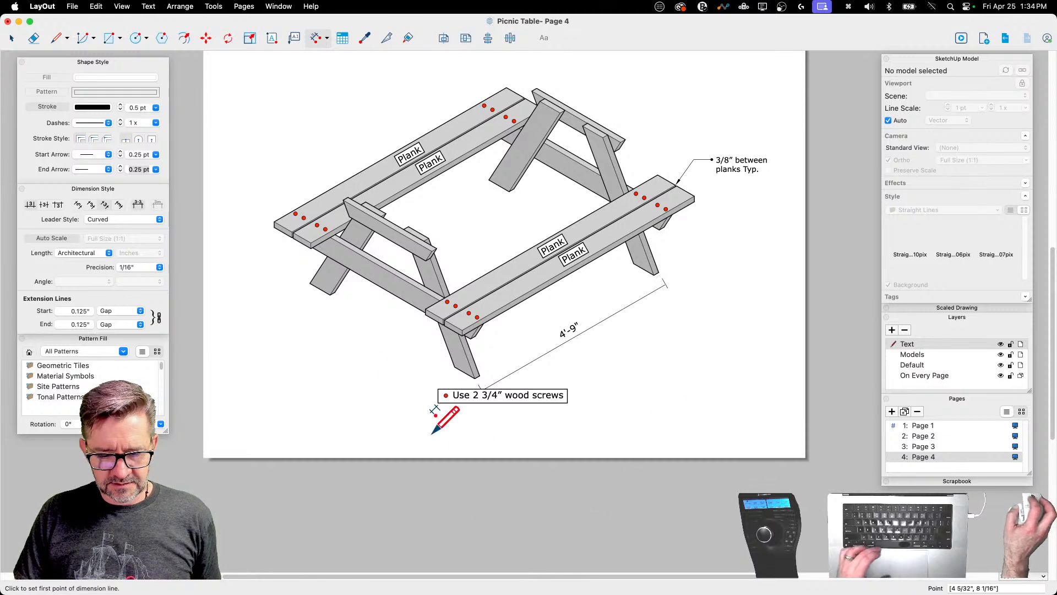
Step: Move the boxed wood screws note straight down about 27/64" to clear the leg dimension, and deselect it
{"action": "left_click", "coordinate": [11, 38]}
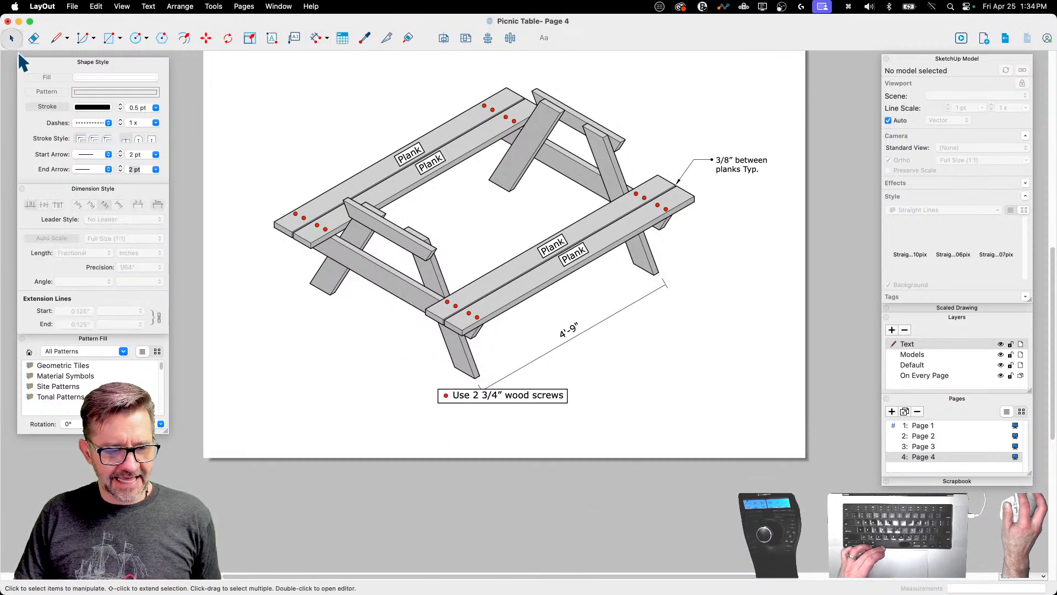
{"action": "left_click", "coordinate": [528, 402]}
{"action": "left_click_drag", "start_coordinate": [540, 395], "coordinate": [540, 420]}
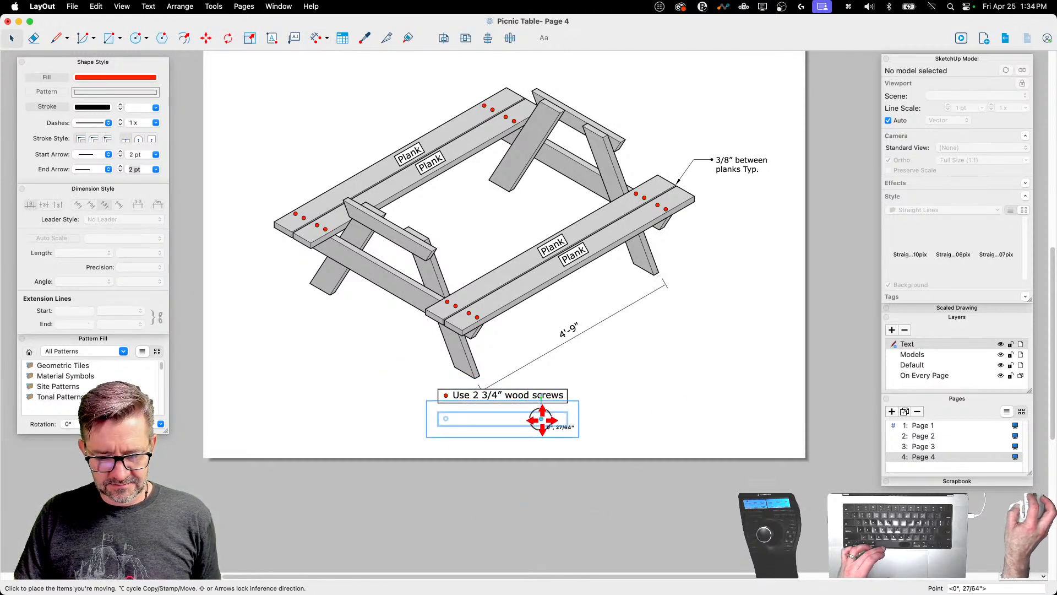
{"action": "left_click", "coordinate": [591, 471]}
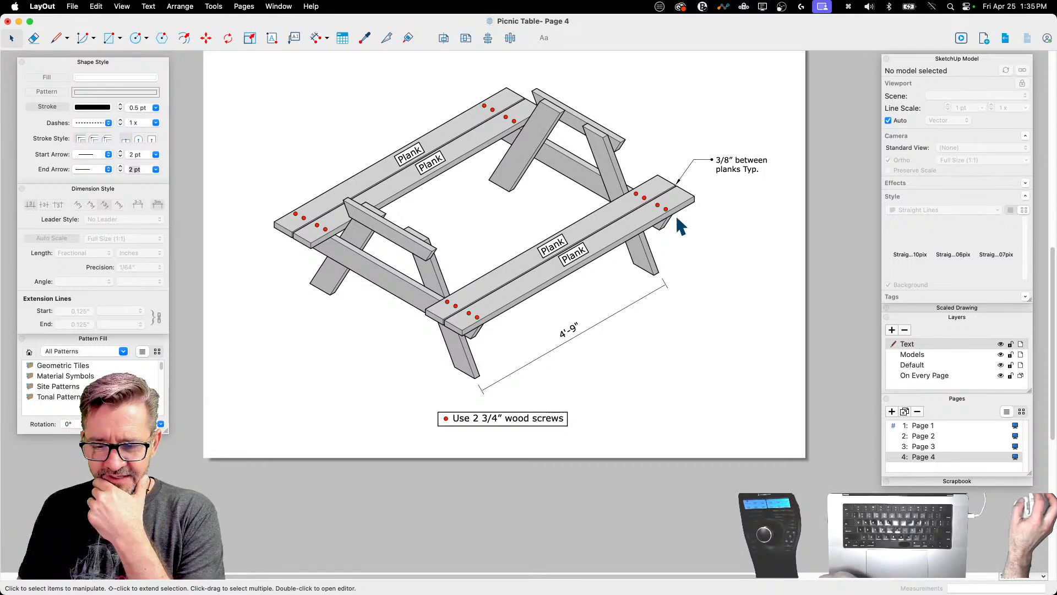
Step: Dimension the front bench plank's overhang from its far end to the support beneath it, offset outward from the bench
{"action": "left_click", "coordinate": [315, 39]}
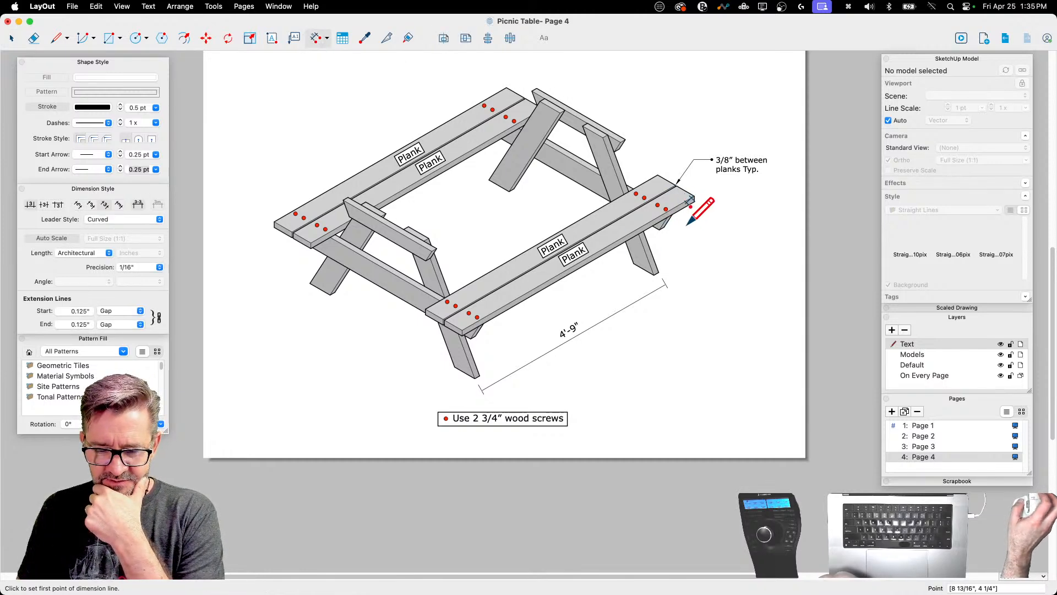
{"action": "scroll", "coordinate": [691, 209], "scroll_direction": "up", "scroll_amount": 5}
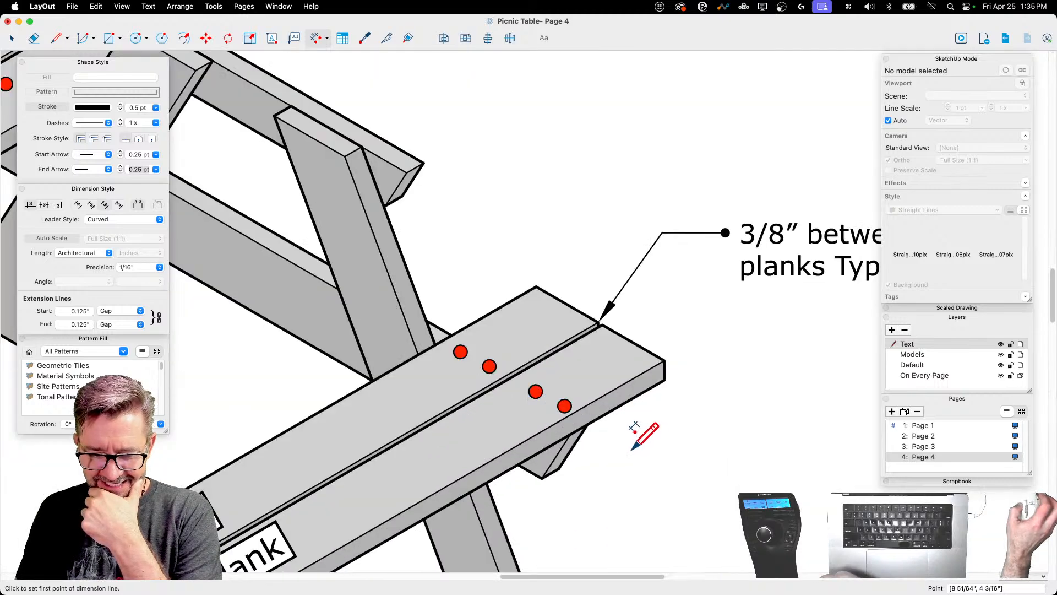
{"action": "scroll", "coordinate": [632, 449], "scroll_direction": "up", "scroll_amount": 3}
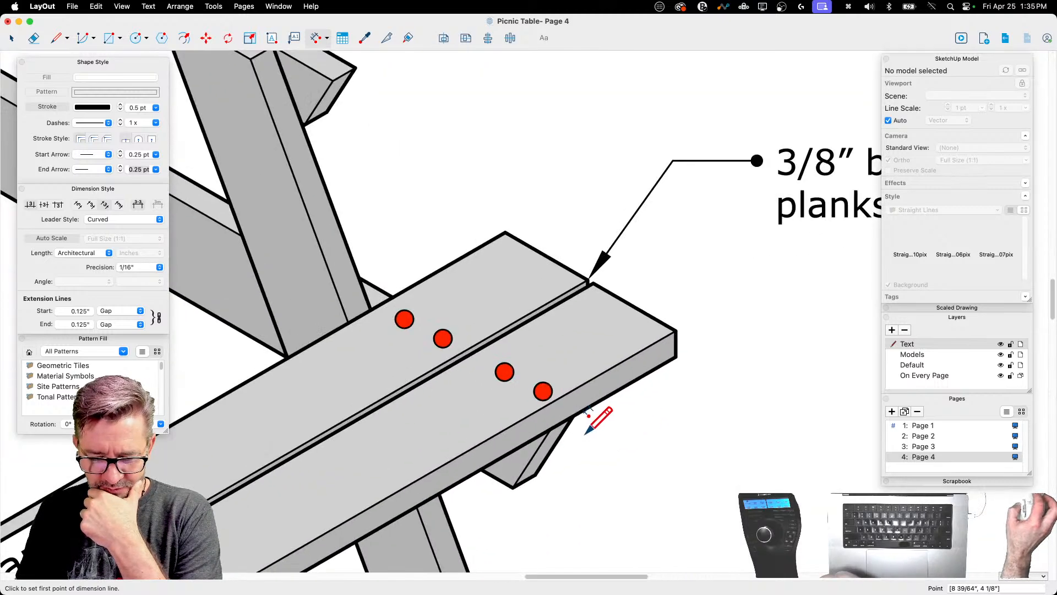
{"action": "left_click", "coordinate": [677, 356]}
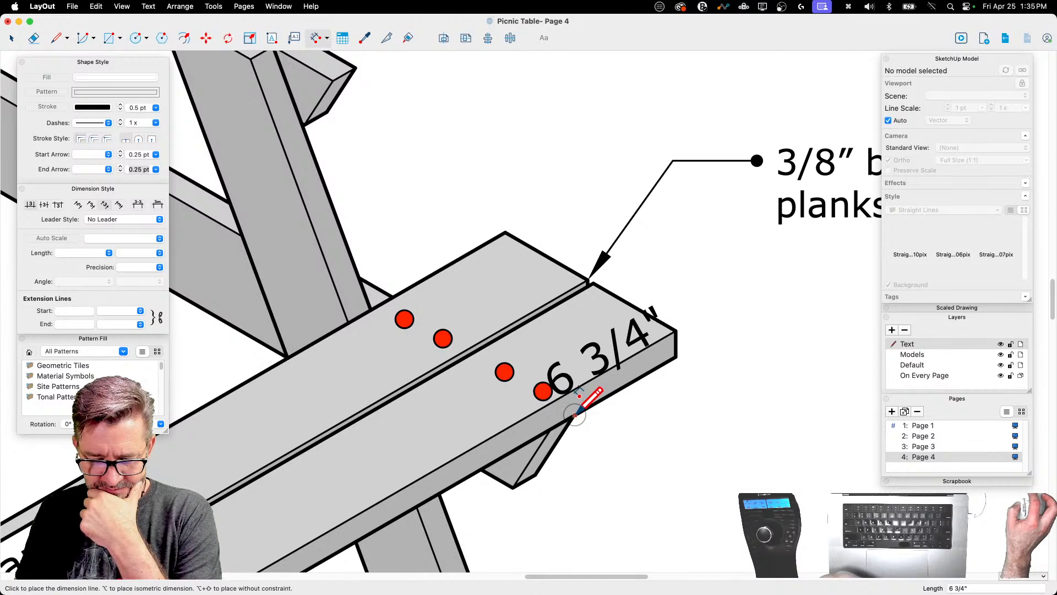
{"action": "left_click", "coordinate": [575, 414]}
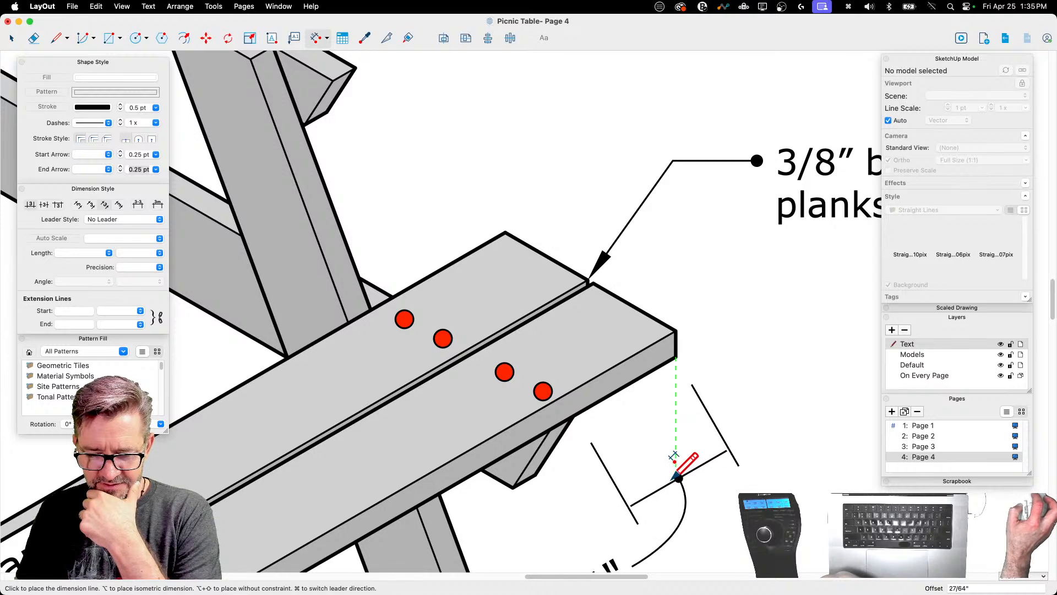
{"action": "left_click", "coordinate": [674, 457]}
{"action": "scroll", "coordinate": [695, 283], "scroll_direction": "down", "scroll_amount": 10}
{"action": "scroll", "coordinate": [668, 449], "scroll_direction": "up", "scroll_amount": 5}
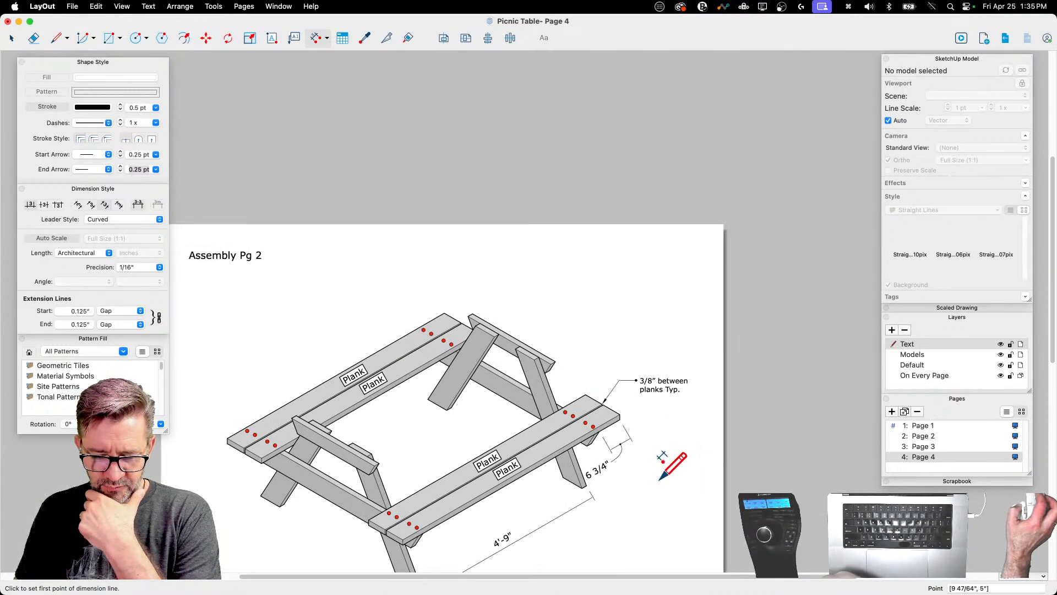
{"action": "scroll", "coordinate": [655, 380], "scroll_direction": "down", "scroll_amount": 2}
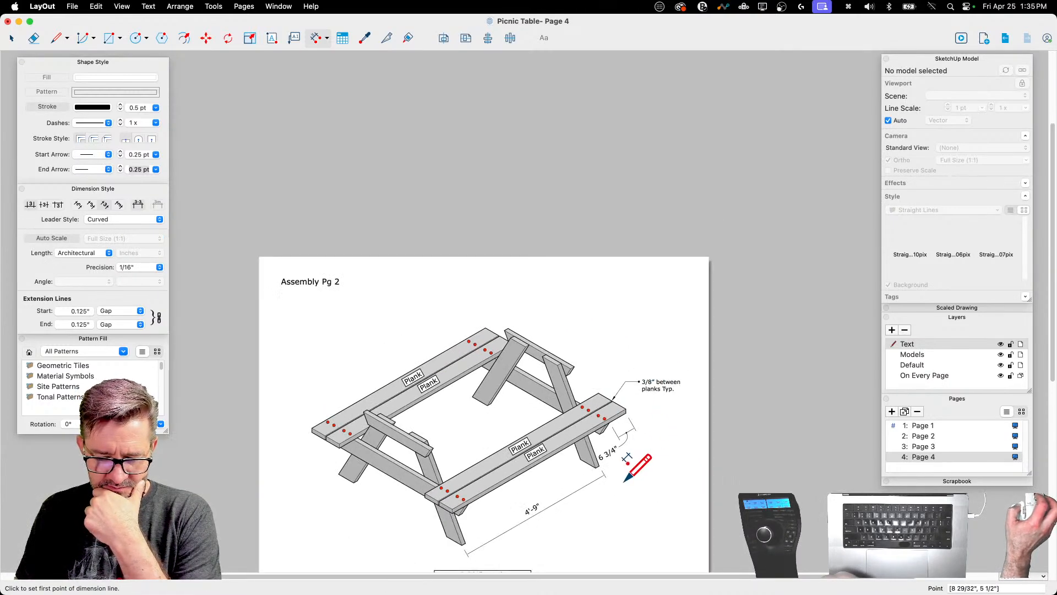
Step: Delete the overhang dimension at the front bench's far end
{"action": "key", "text": "space"}
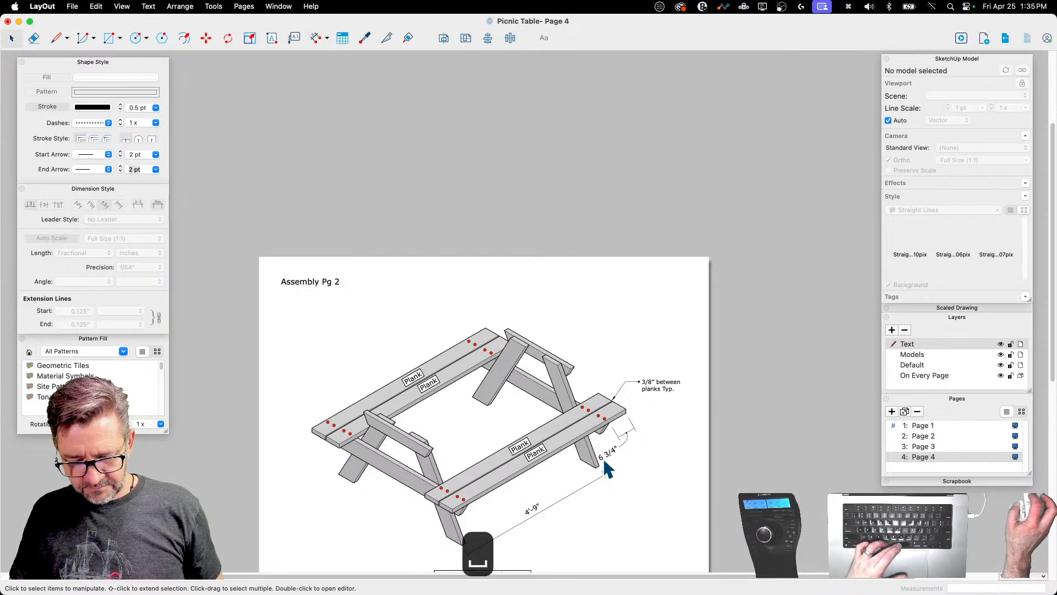
{"action": "left_click", "coordinate": [608, 455]}
{"action": "key", "text": "BackSpace"}
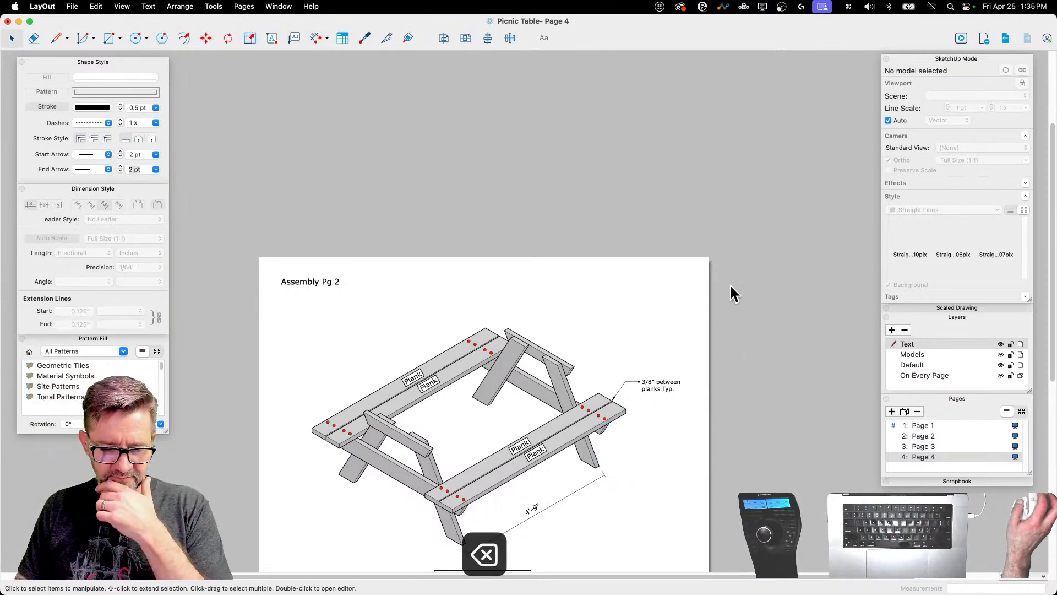
Step: Duplicate page 4 as the basis for the next assembly page
{"action": "scroll", "coordinate": [614, 220], "scroll_direction": "down", "scroll_amount": 2}
{"action": "scroll", "coordinate": [577, 514], "scroll_direction": "up", "scroll_amount": 2}
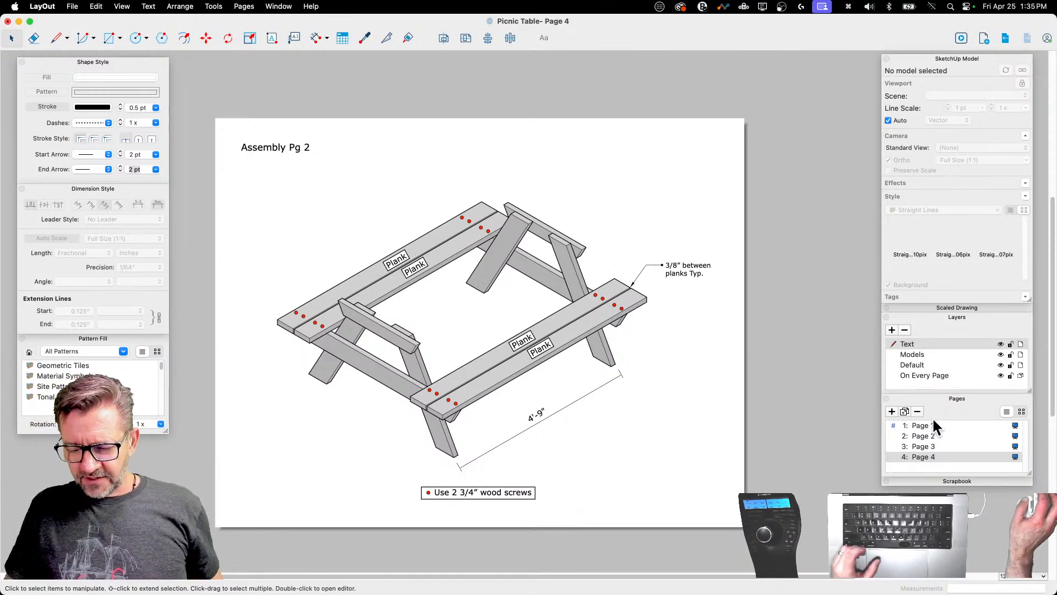
{"action": "left_click", "coordinate": [905, 411]}
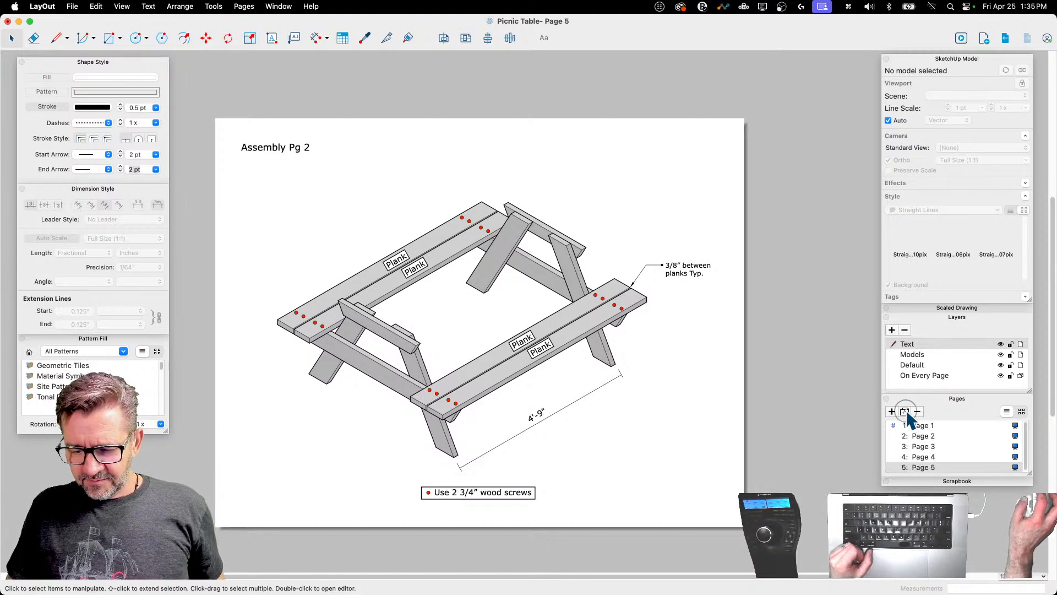
Step: Switch the picnic table viewport on page 5 to the Step 3 scene
{"action": "left_click", "coordinate": [575, 340]}
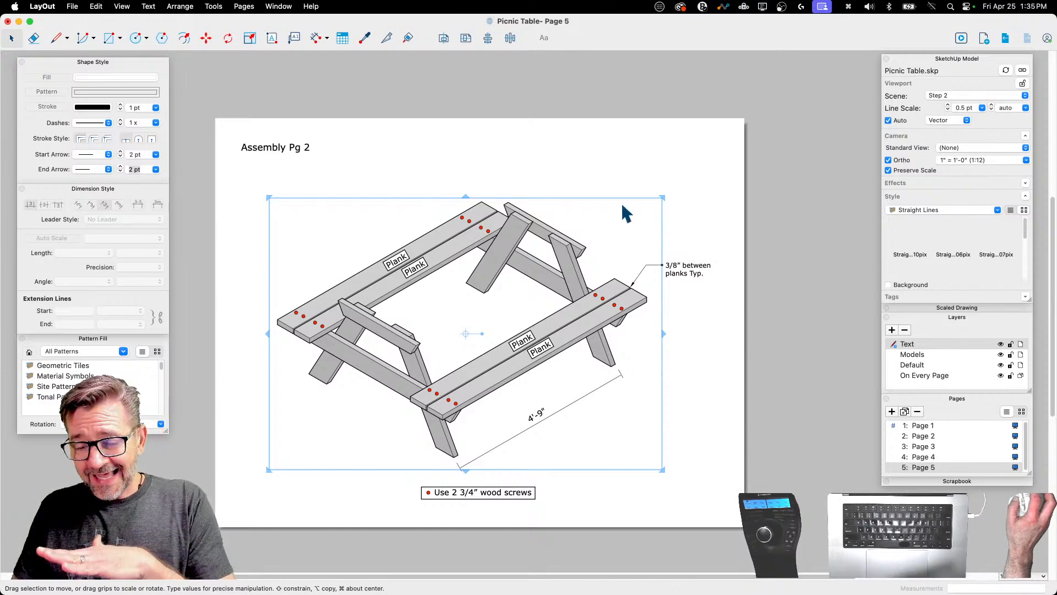
{"action": "left_click", "coordinate": [973, 95]}
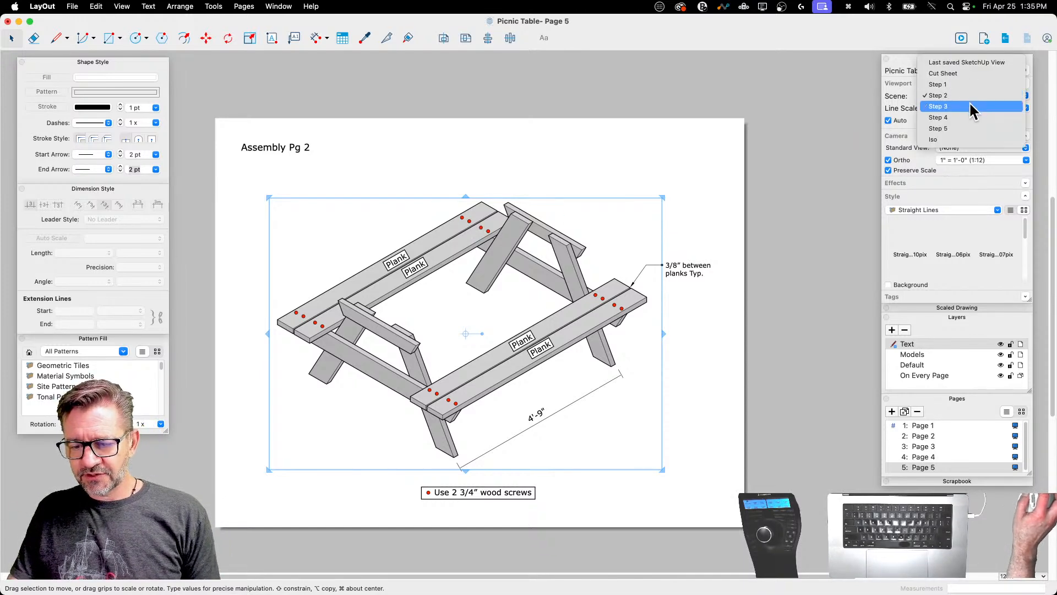
{"action": "left_click", "coordinate": [969, 104]}
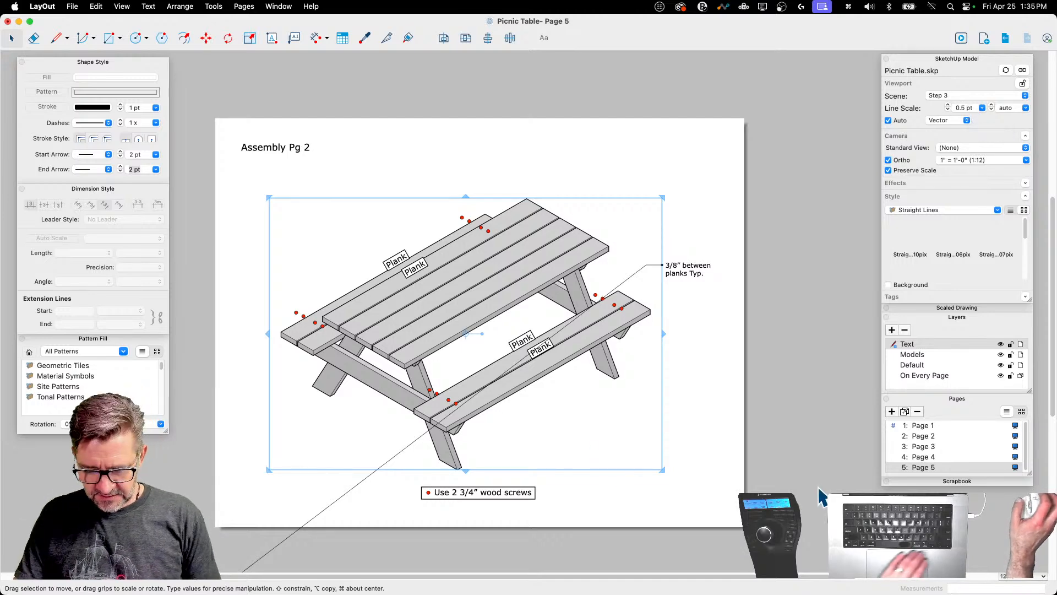
Step: Nudge the picnic table viewport up and slightly left so the benches line up with the existing screw dots
{"action": "key", "text": "Left"}
{"action": "key", "text": "Left"}
{"action": "key", "text": "Left"}
{"action": "key", "text": "Left"}
{"action": "key", "text": "Left"}
{"action": "key", "text": "Left"}
{"action": "key", "text": "Left"}
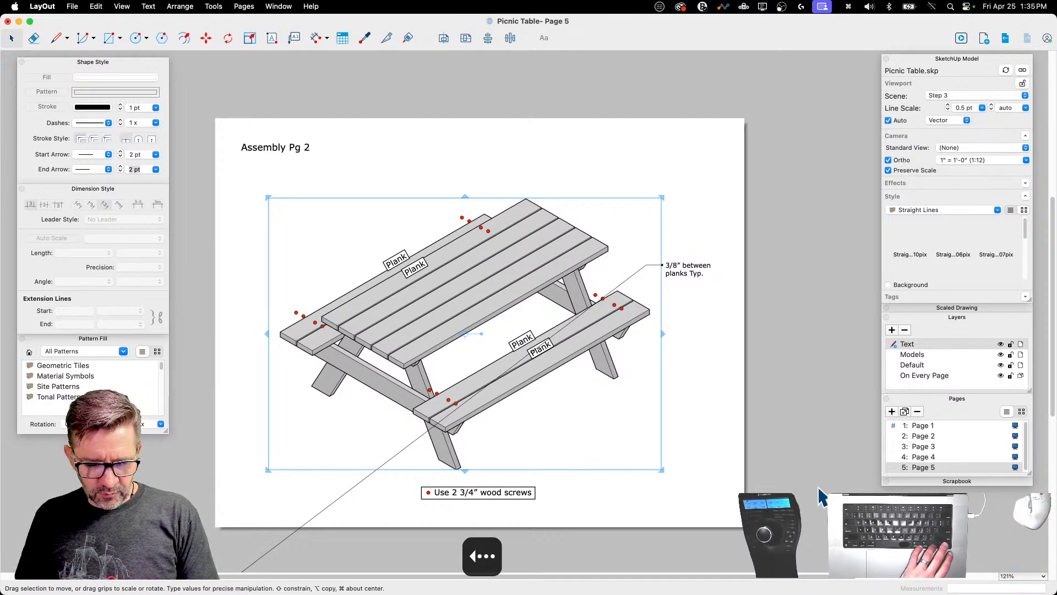
{"action": "key", "text": "Up"}
{"action": "key", "text": "Up"}
{"action": "key", "text": "Up"}
{"action": "key", "text": "Up"}
{"action": "key", "text": "Up"}
{"action": "key", "text": "Up"}
{"action": "key", "text": "Up"}
{"action": "key", "text": "Up"}
{"action": "key", "text": "Up"}
{"action": "key", "text": "Up"}
{"action": "key", "text": "Up"}
{"action": "key", "text": "Up"}
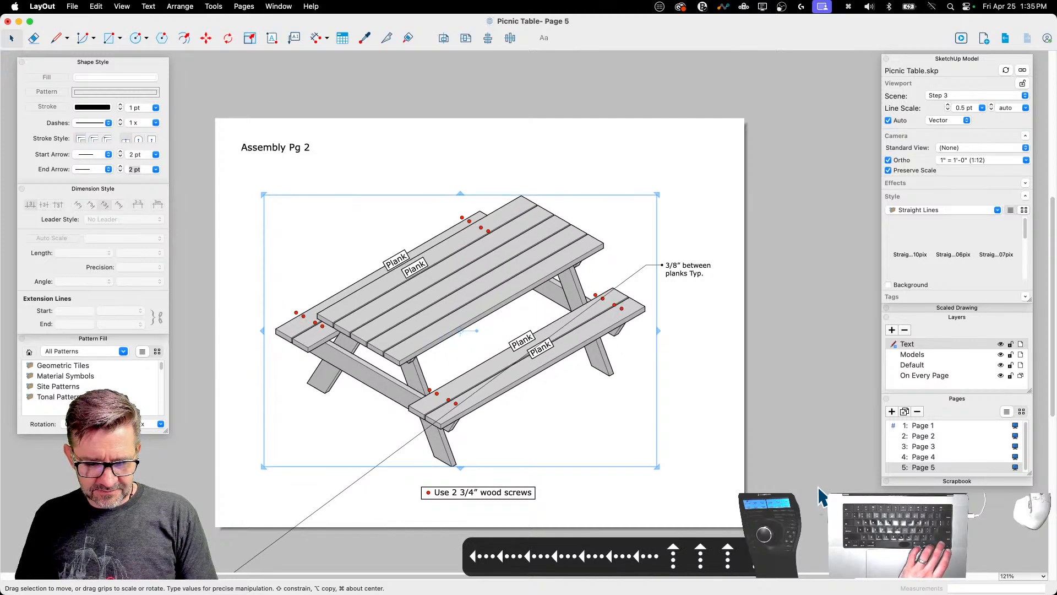
{"action": "key", "text": "Up"}
{"action": "key", "text": "Up"}
{"action": "key", "text": "Up"}
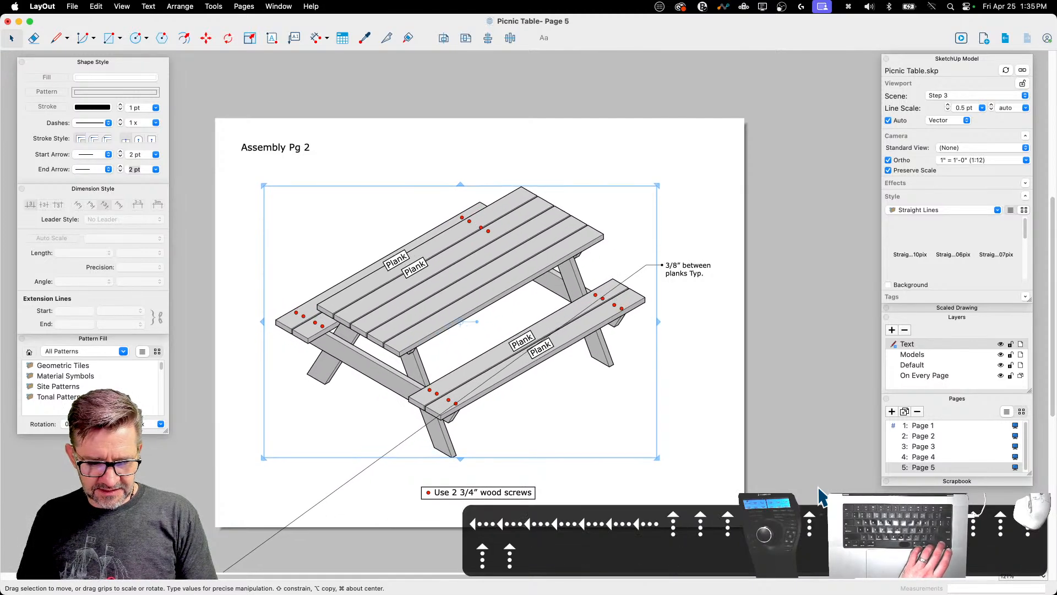
{"action": "key", "text": "Left"}
{"action": "key", "text": "Left"}
{"action": "key", "text": "Left"}
{"action": "key", "text": "Left"}
{"action": "key", "text": "Left"}
{"action": "key", "text": "Right"}
{"action": "key", "text": "Right"}
{"action": "key", "text": "Right"}
{"action": "key", "text": "Right"}
{"action": "key", "text": "Right"}
{"action": "key", "text": "Right"}
{"action": "key", "text": "Right"}
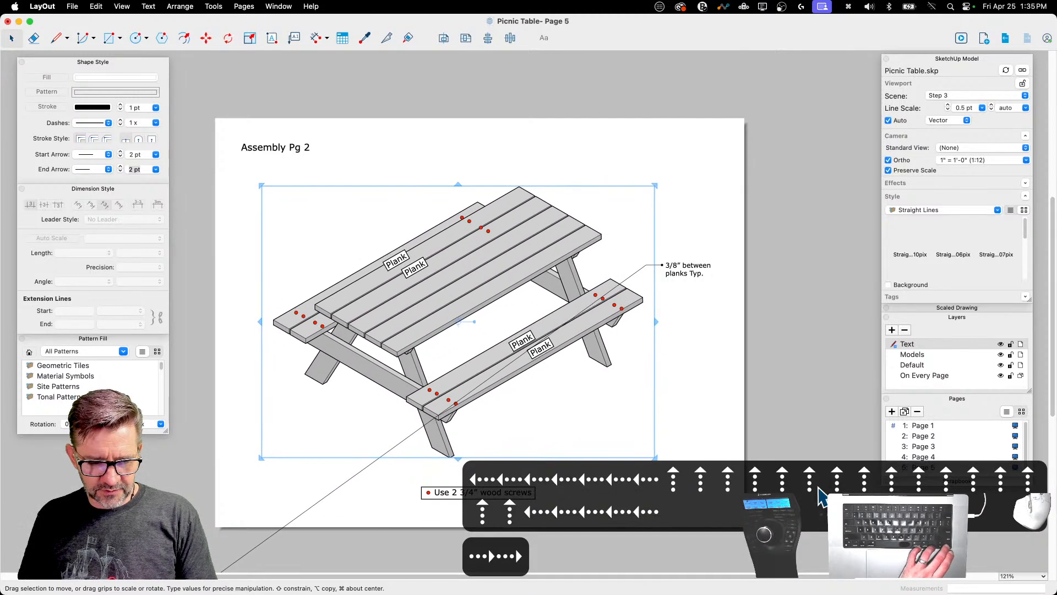
{"action": "key", "text": "Up"}
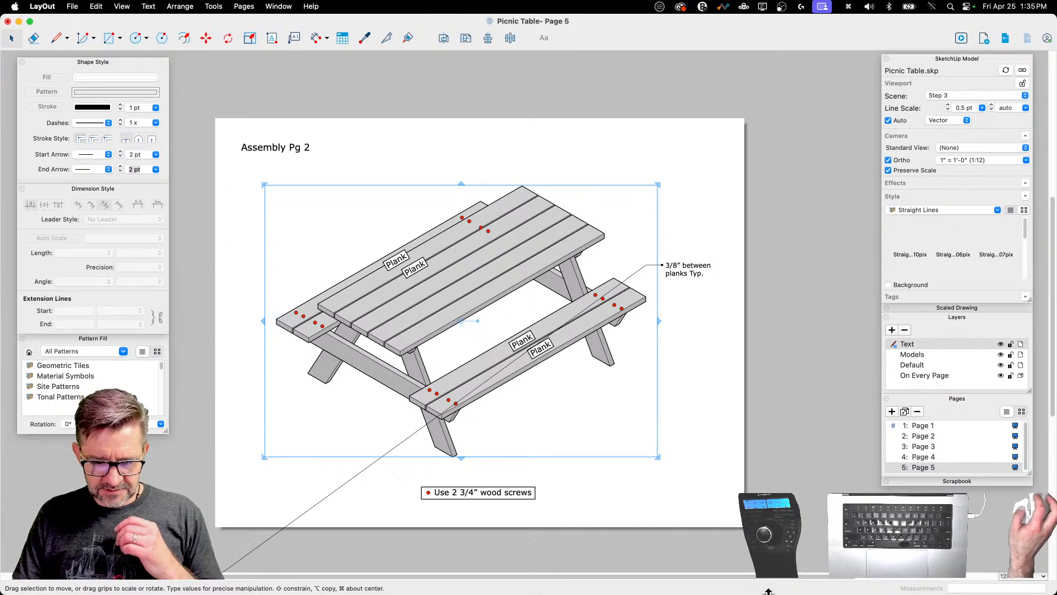
Step: Delete the "3/8" between planks Typ." label with the stray leader running across the table
{"action": "left_click", "coordinate": [802, 434]}
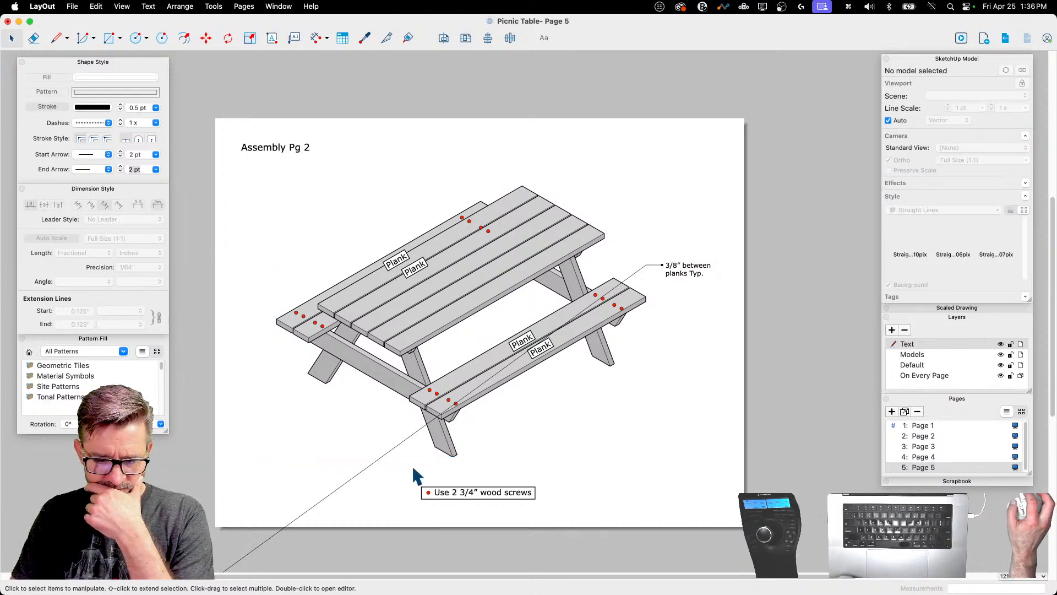
{"action": "left_click", "coordinate": [377, 461]}
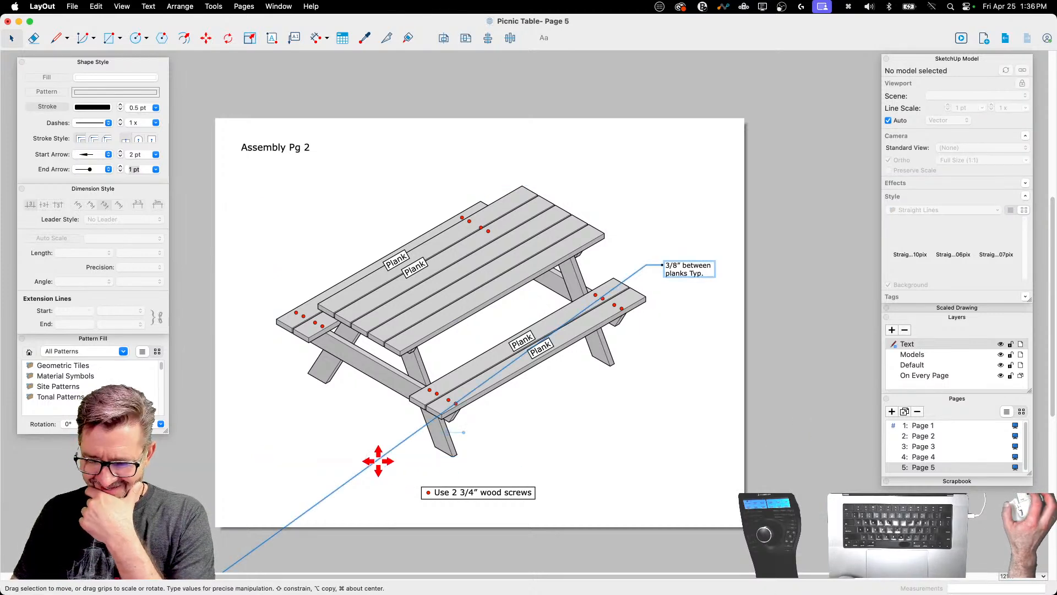
{"action": "key", "text": "BackSpace"}
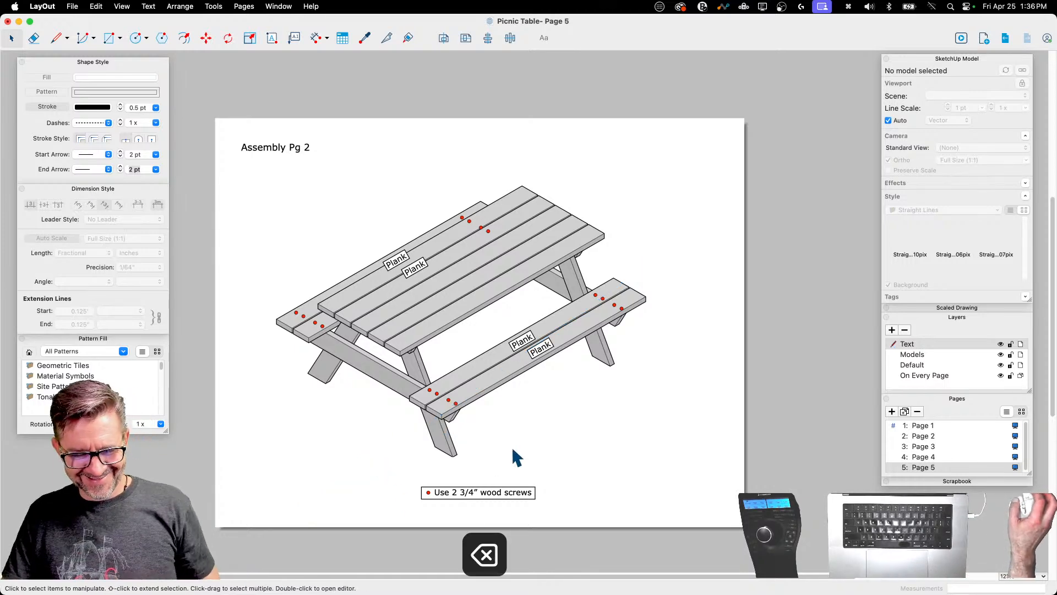
Step: Move the rear bench's outer Plank label onto the rearmost tabletop plank
{"action": "left_click", "coordinate": [398, 260]}
{"action": "left_click_drag", "start_coordinate": [396, 260], "coordinate": [422, 254]}
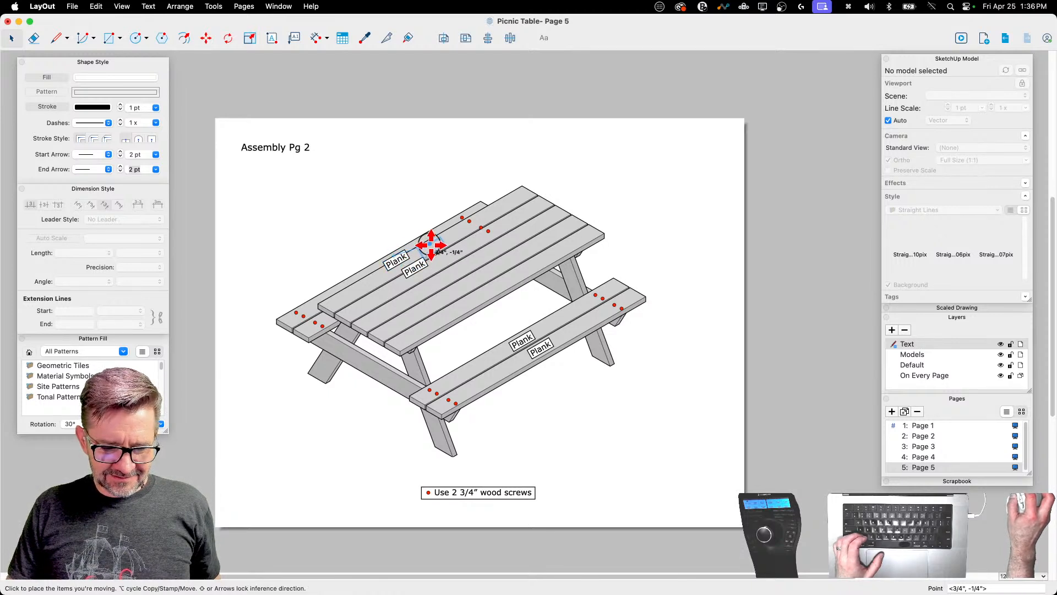
{"action": "left_click", "coordinate": [431, 244]}
Step: Delete the leftover inner Plank label from the rear bench and both Plank labels on the front bench
{"action": "left_click", "coordinate": [418, 267]}
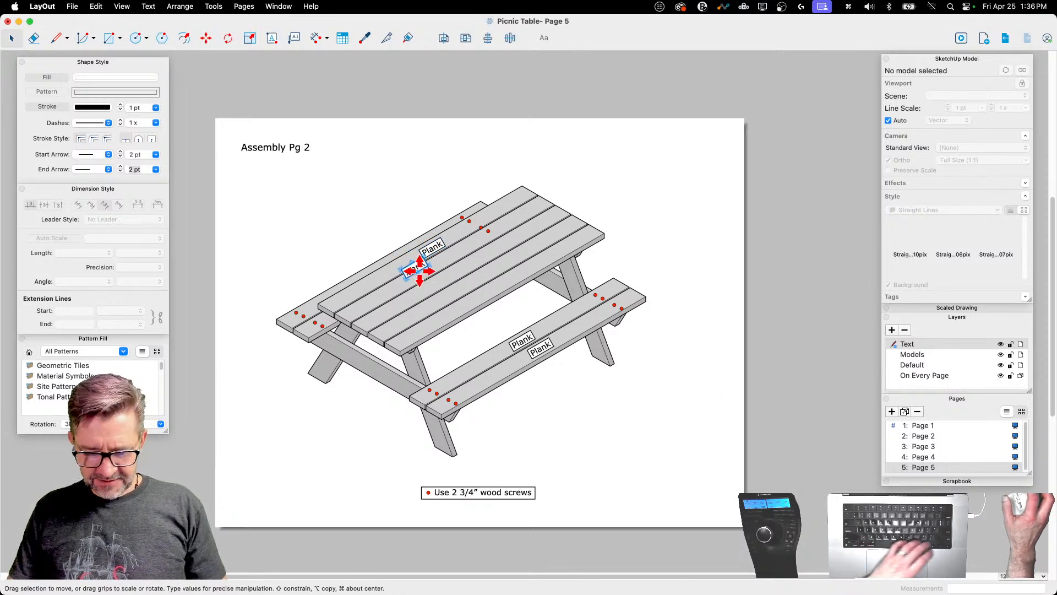
{"action": "key", "text": "BackSpace"}
{"action": "left_click", "coordinate": [530, 342]}
{"action": "left_click", "coordinate": [527, 341]}
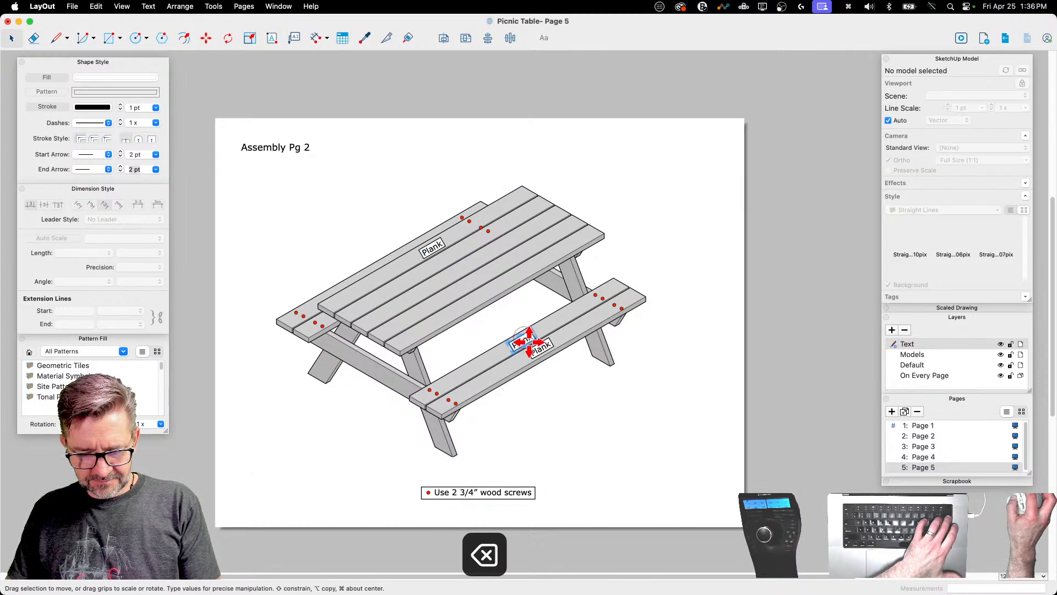
{"action": "key", "text": "BackSpace"}
{"action": "left_click", "coordinate": [543, 346]}
{"action": "key", "text": "BackSpace"}
Step: Copy the tabletop's Plank label onto each of the other four tabletop planks, stepping toward the front
{"action": "scroll", "coordinate": [430, 253], "scroll_direction": "up", "scroll_amount": 10}
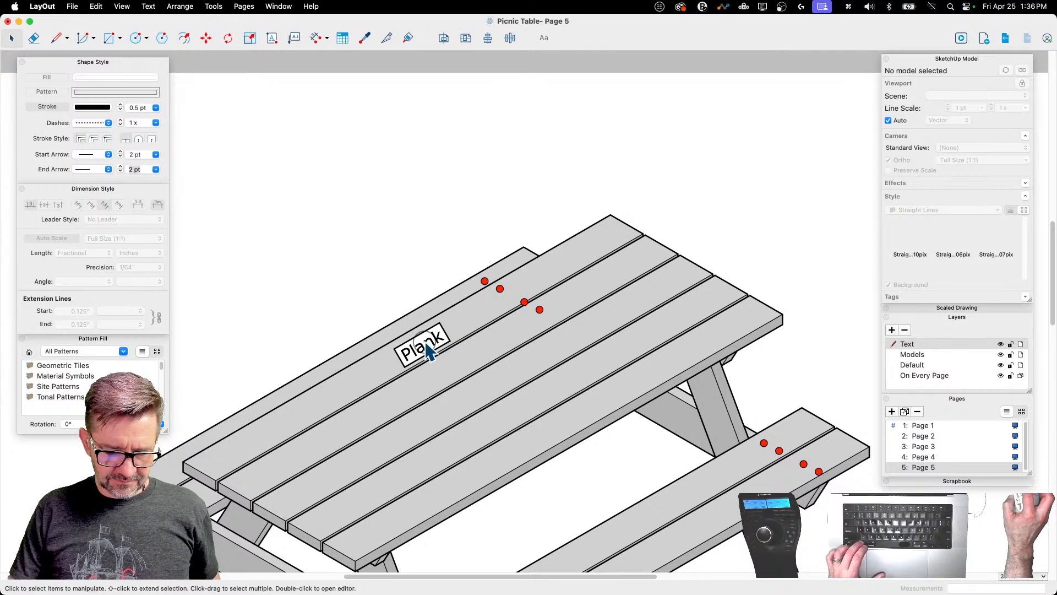
{"action": "left_click", "coordinate": [428, 350]}
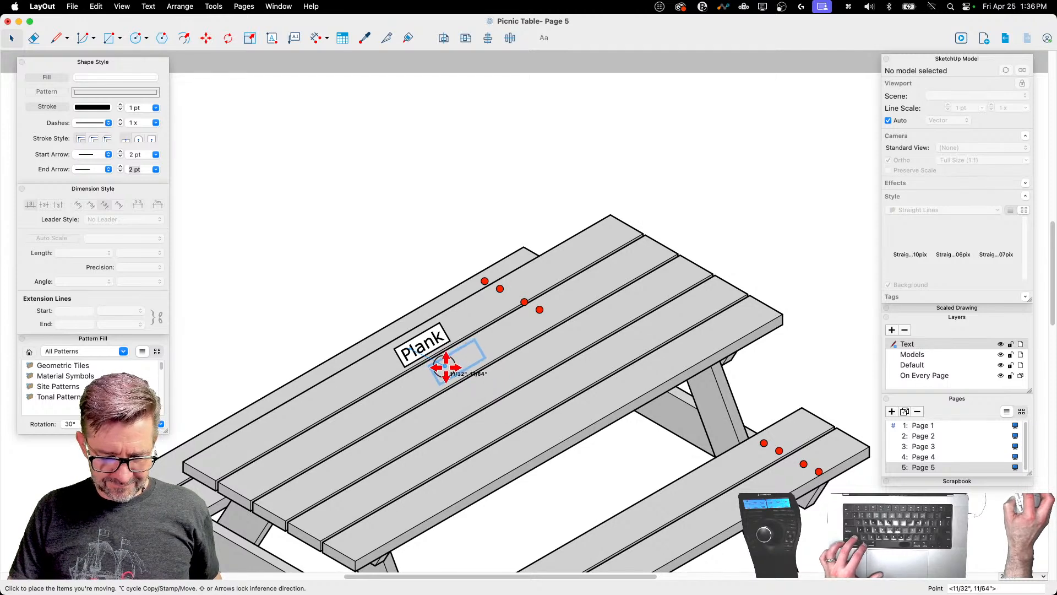
{"action": "left_click", "coordinate": [445, 366]}
{"action": "key", "text": "super+z"}
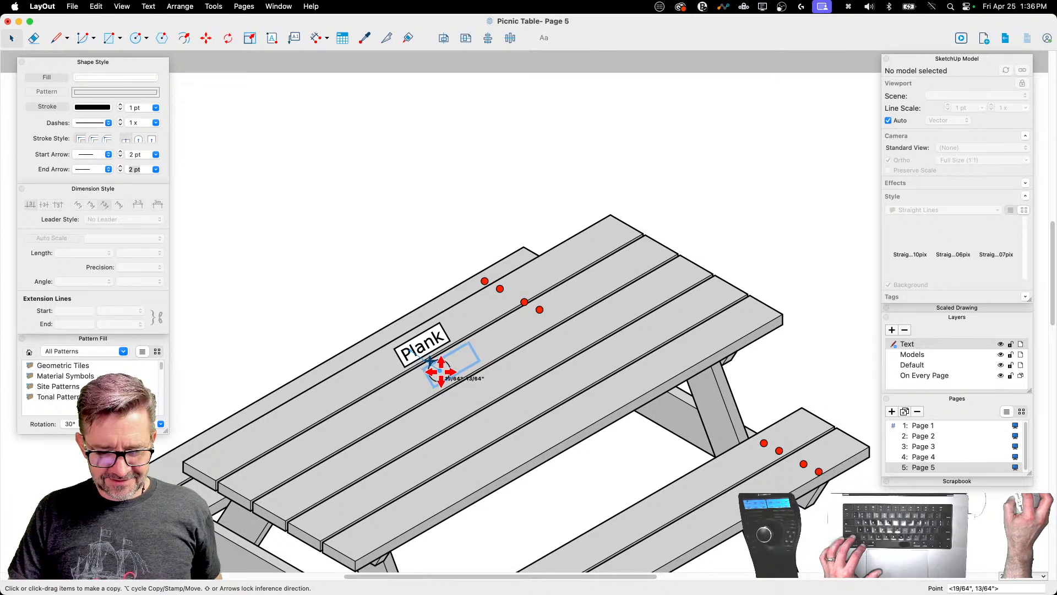
{"action": "left_click", "coordinate": [441, 374]}
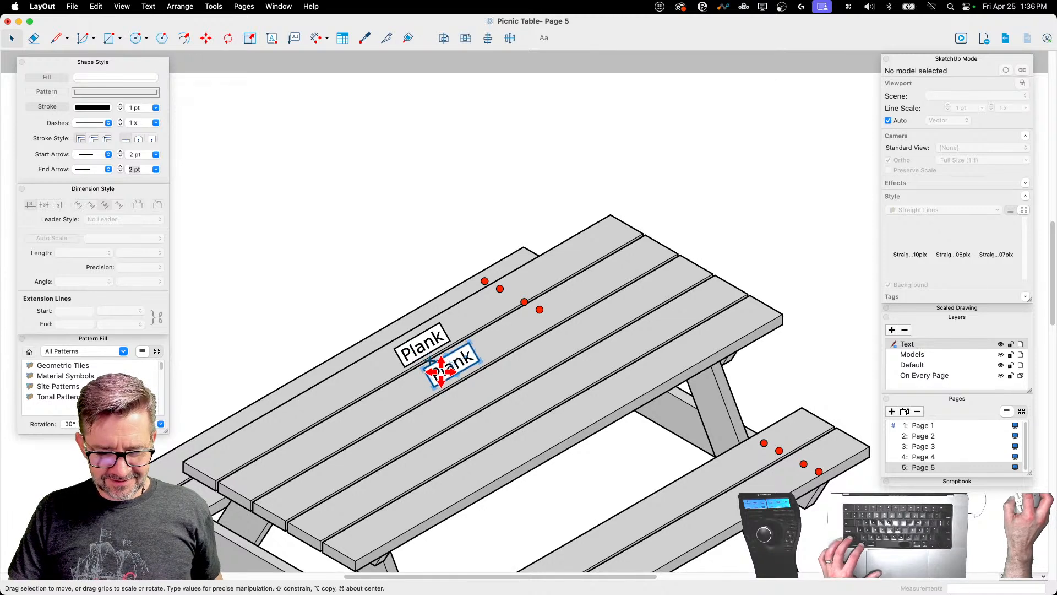
{"action": "left_click", "coordinate": [476, 390]}
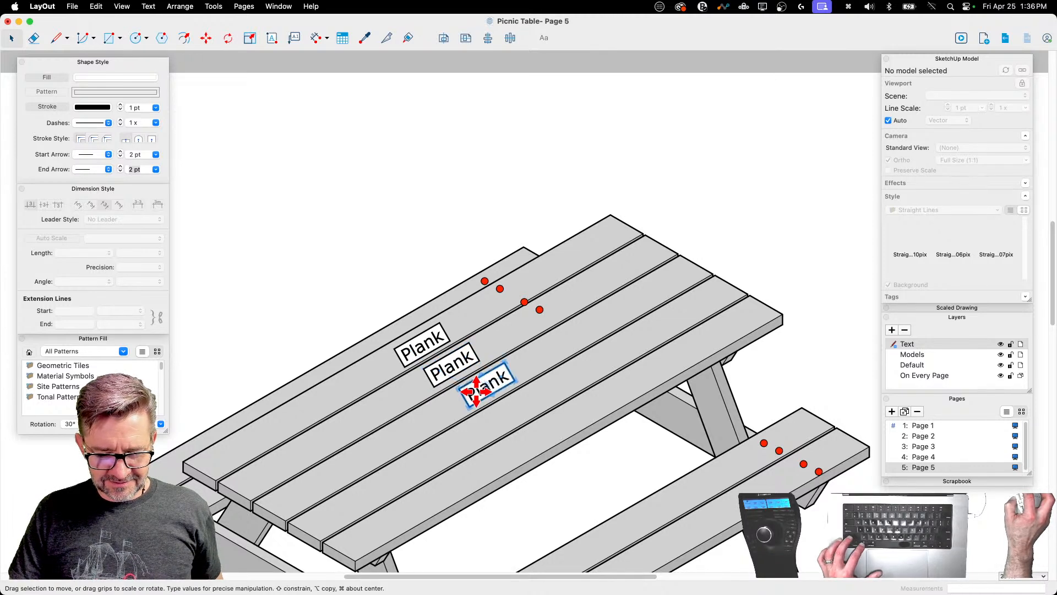
{"action": "left_click", "coordinate": [510, 411]}
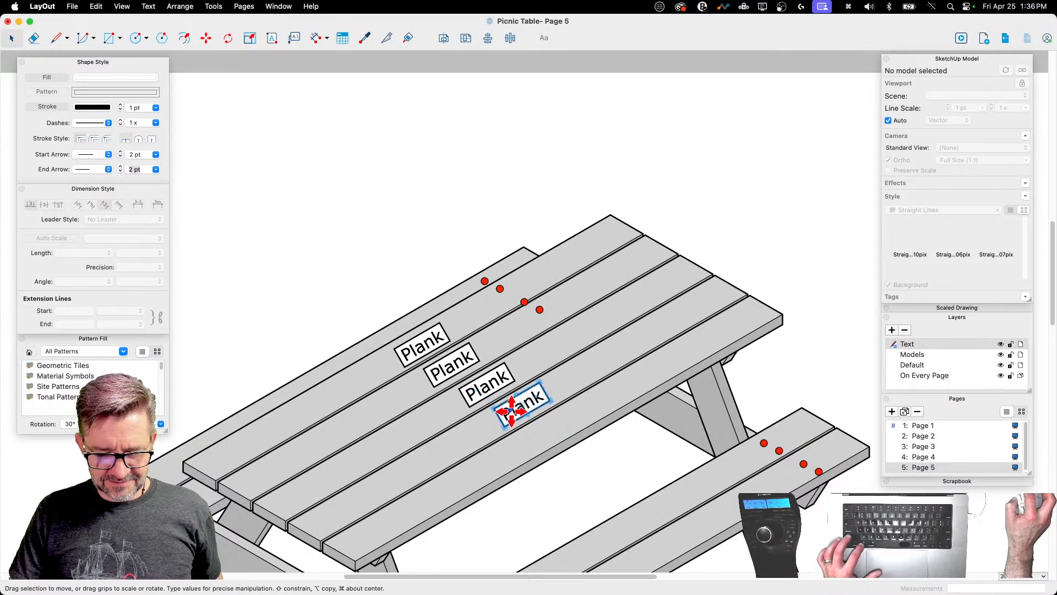
{"action": "left_click", "coordinate": [546, 431]}
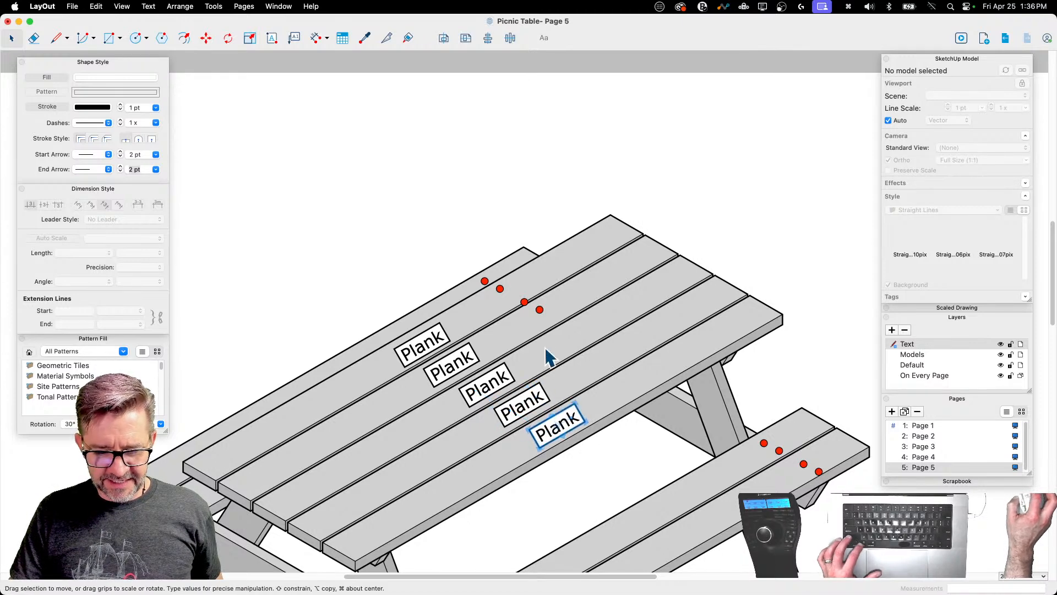
Step: Delete the screw dots at the front bench's far end and move the rear bench's far dots onto the two rearmost tabletop planks
{"action": "left_click", "coordinate": [764, 451]}
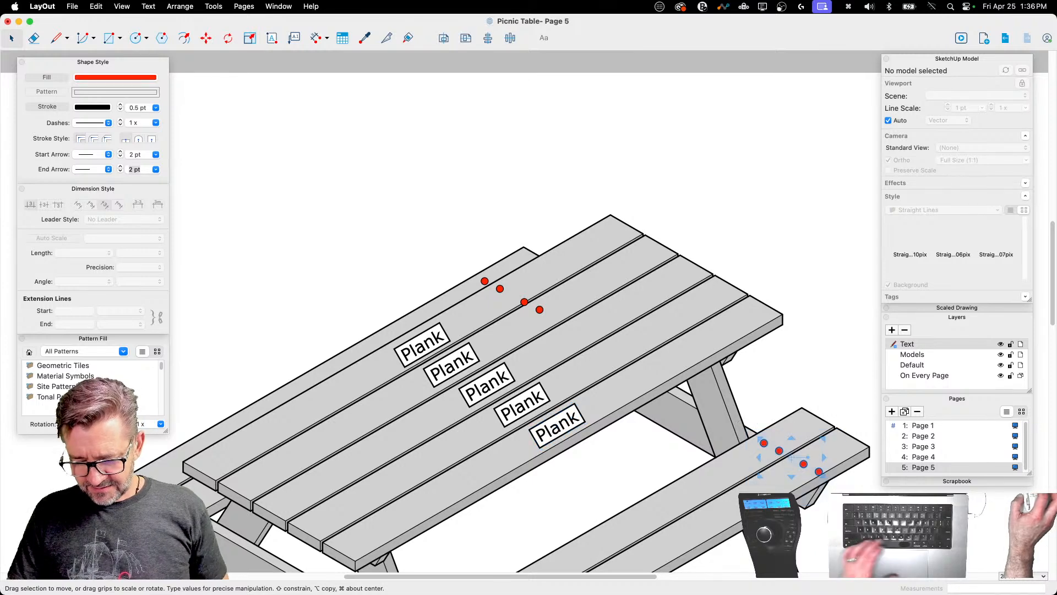
{"action": "key", "text": "BackSpace"}
{"action": "left_click_drag", "start_coordinate": [472, 263], "coordinate": [561, 336]}
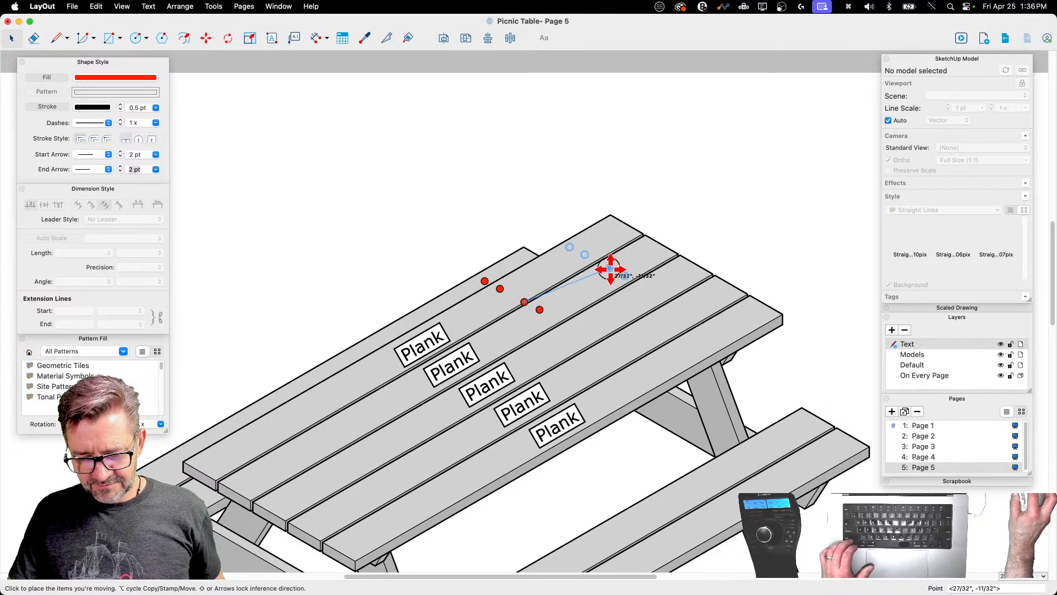
{"action": "left_click", "coordinate": [610, 269]}
Step: Copy the screw dots across the remaining three tabletop planks at the far end, two dots per plank
{"action": "left_click", "coordinate": [609, 268]}
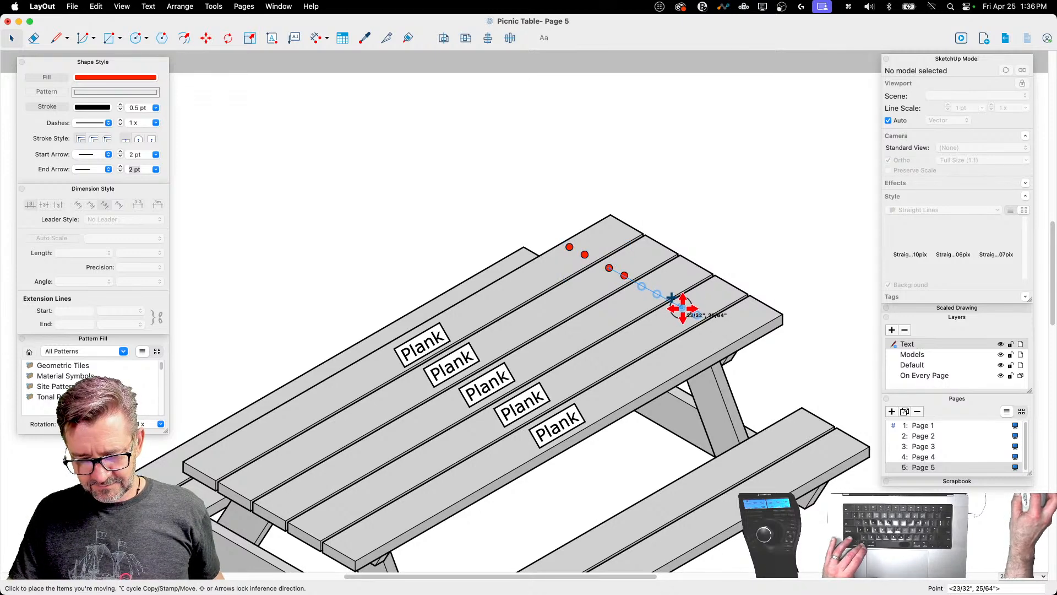
{"action": "left_click", "coordinate": [683, 308]}
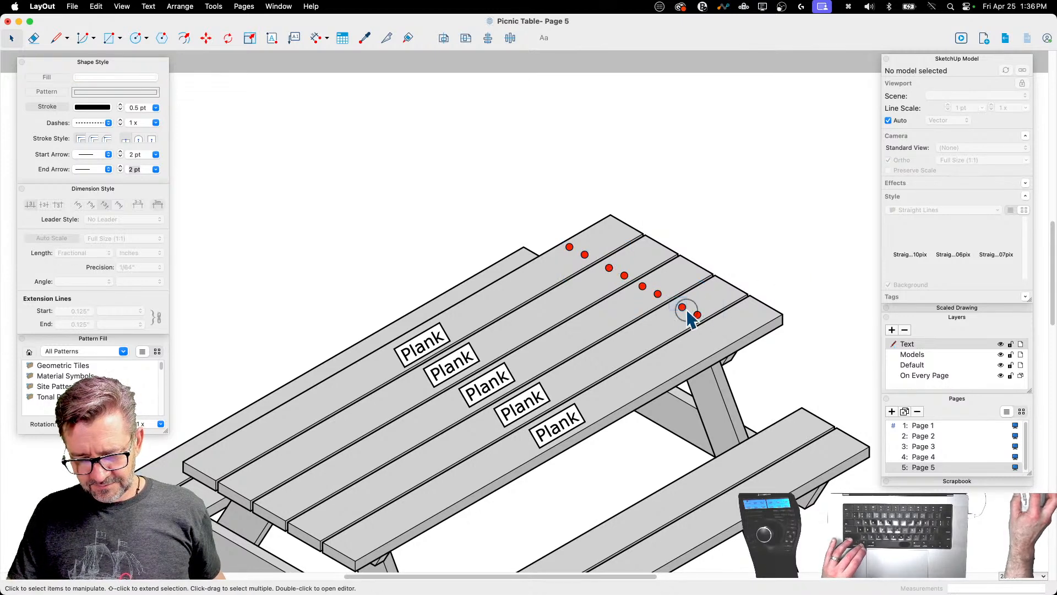
{"action": "left_click", "coordinate": [697, 314]}
{"action": "left_click_drag", "start_coordinate": [697, 315], "coordinate": [778, 332], "text": "alt"}
Step: Copy the full row of screw dots to the tabletop's near end and delete the leftover dots on the benches
{"action": "scroll", "coordinate": [791, 230], "scroll_direction": "down", "scroll_amount": 2}
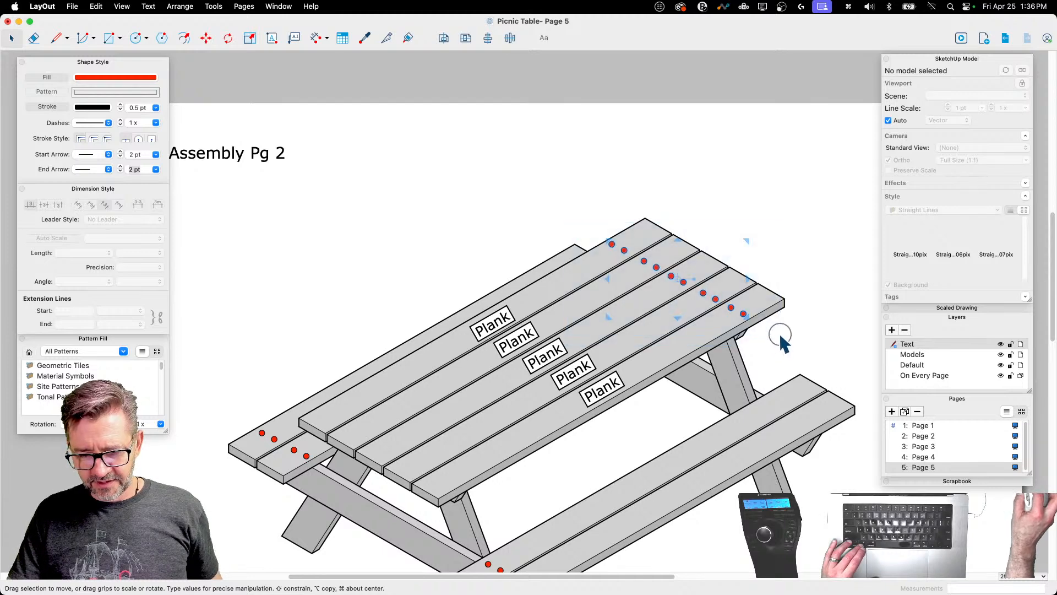
{"action": "left_click_drag", "start_coordinate": [726, 300], "coordinate": [447, 472], "text": "alt"}
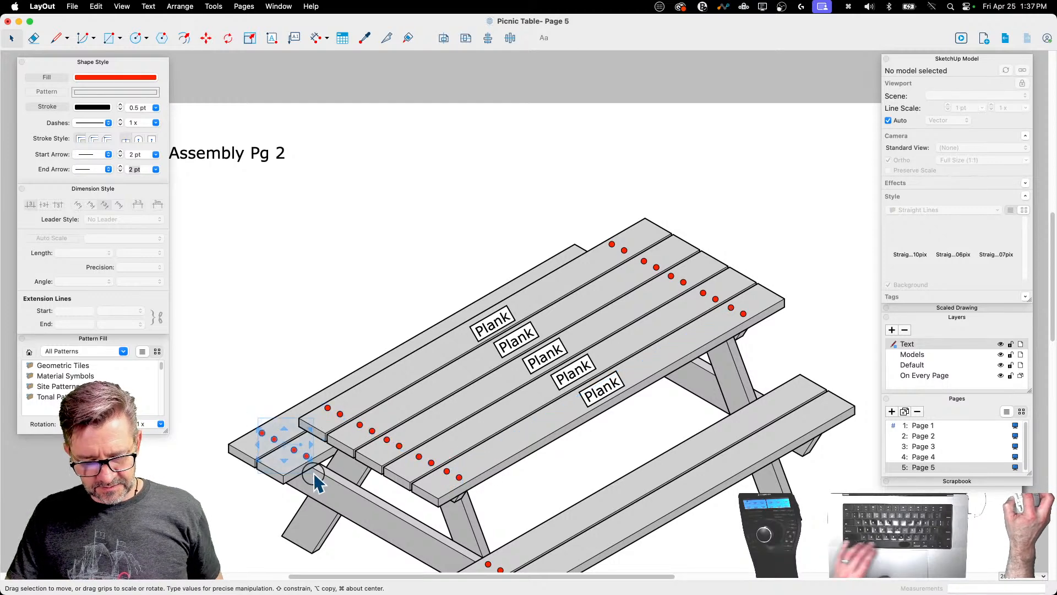
{"action": "key", "text": "BackSpace"}
Step: Add a leader label pointing to the plank gap at the tabletop's far end, with the text 3/8"
{"action": "scroll", "coordinate": [297, 385], "scroll_direction": "down", "scroll_amount": 5}
{"action": "scroll", "coordinate": [518, 529], "scroll_direction": "up", "scroll_amount": 1}
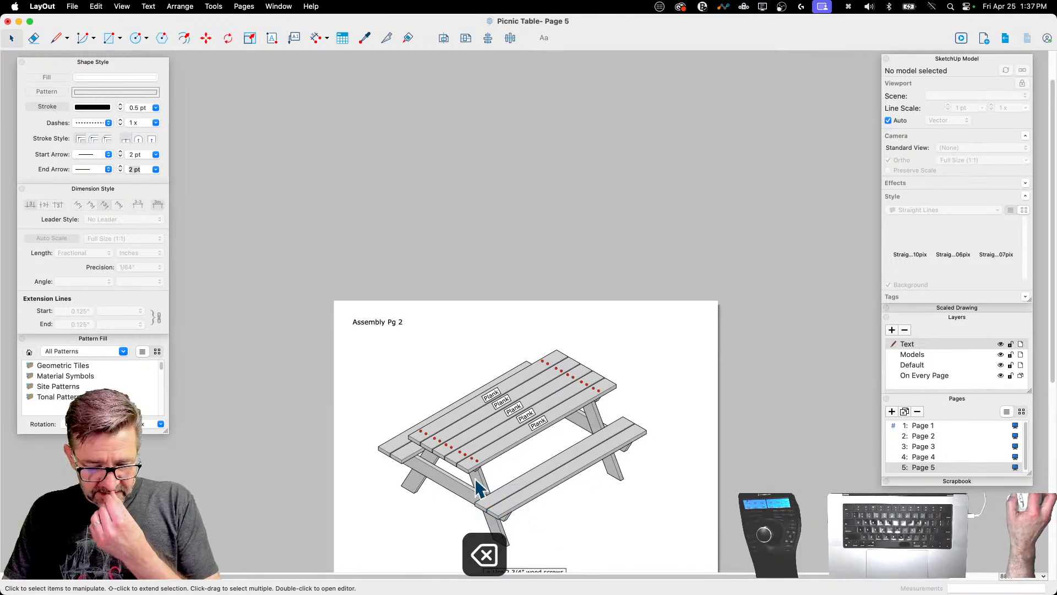
{"action": "scroll", "coordinate": [531, 545], "scroll_direction": "up", "scroll_amount": 1}
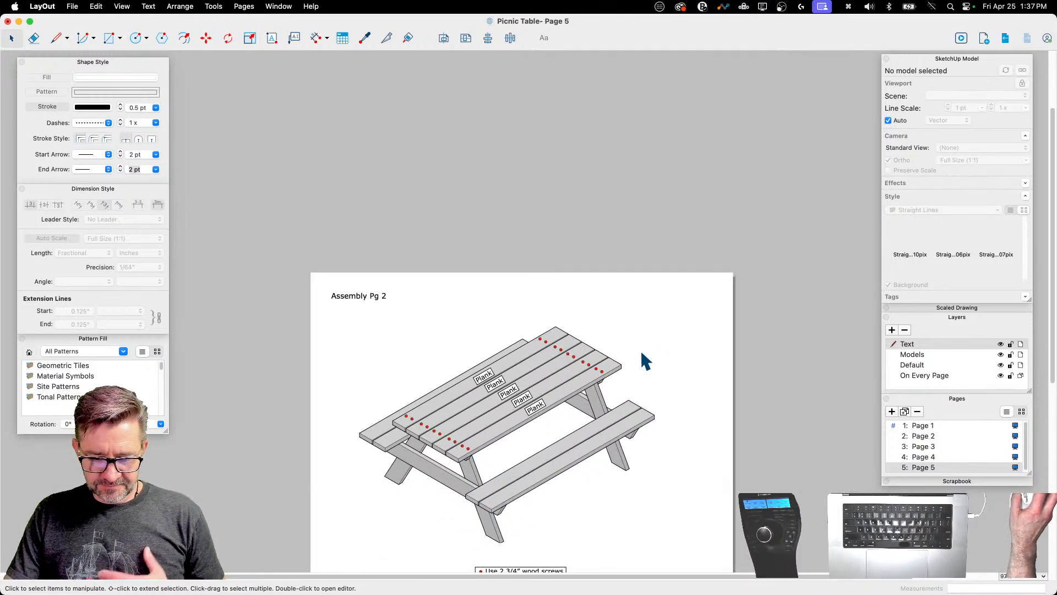
{"action": "scroll", "coordinate": [634, 358], "scroll_direction": "up", "scroll_amount": 2}
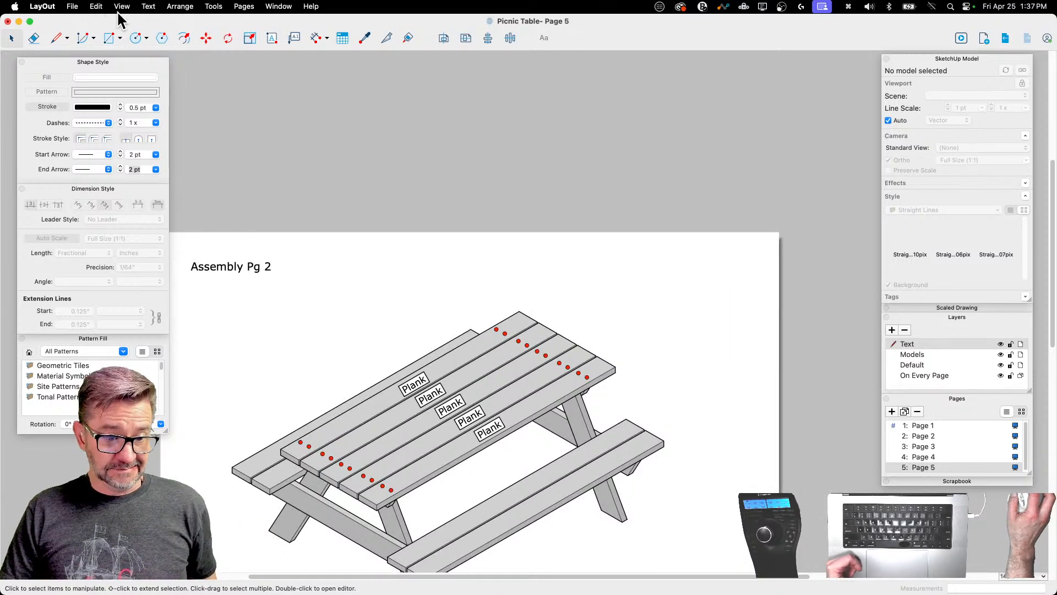
{"action": "left_click", "coordinate": [293, 38]}
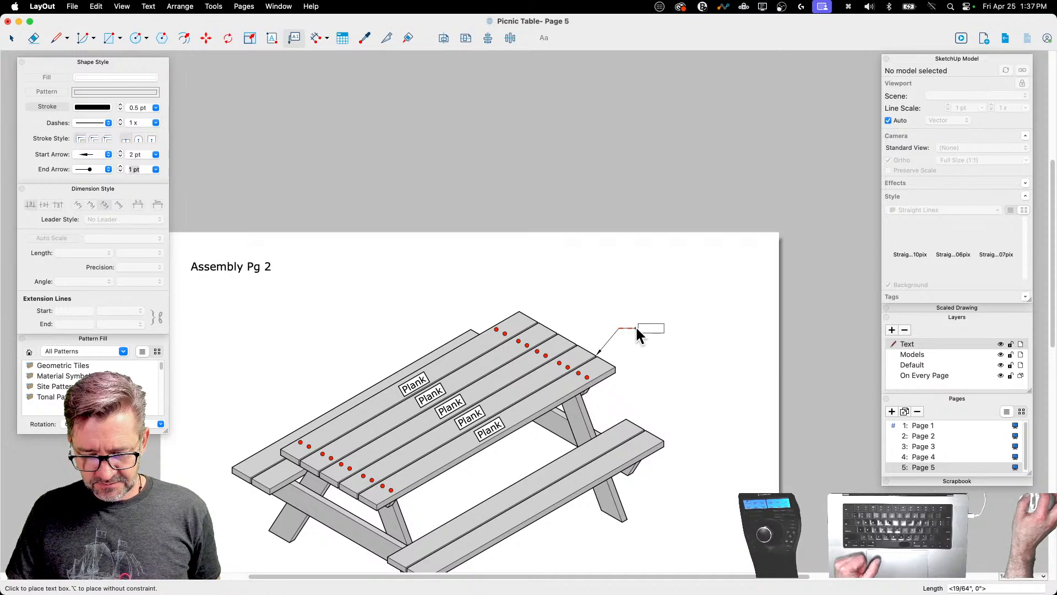
{"action": "left_click", "coordinate": [637, 328]}
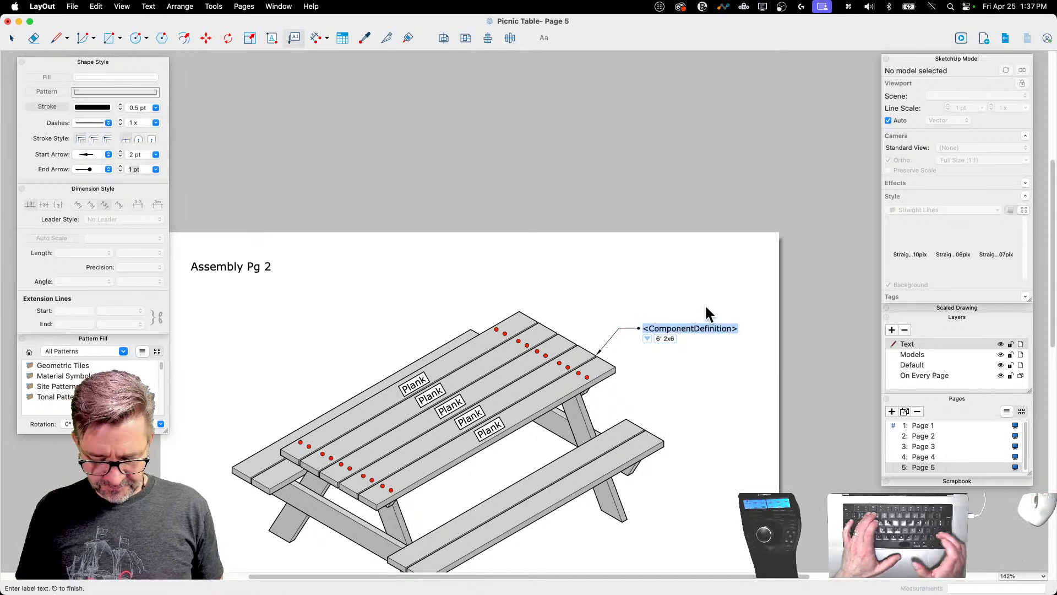
{"action": "type", "text": "3/8\""}
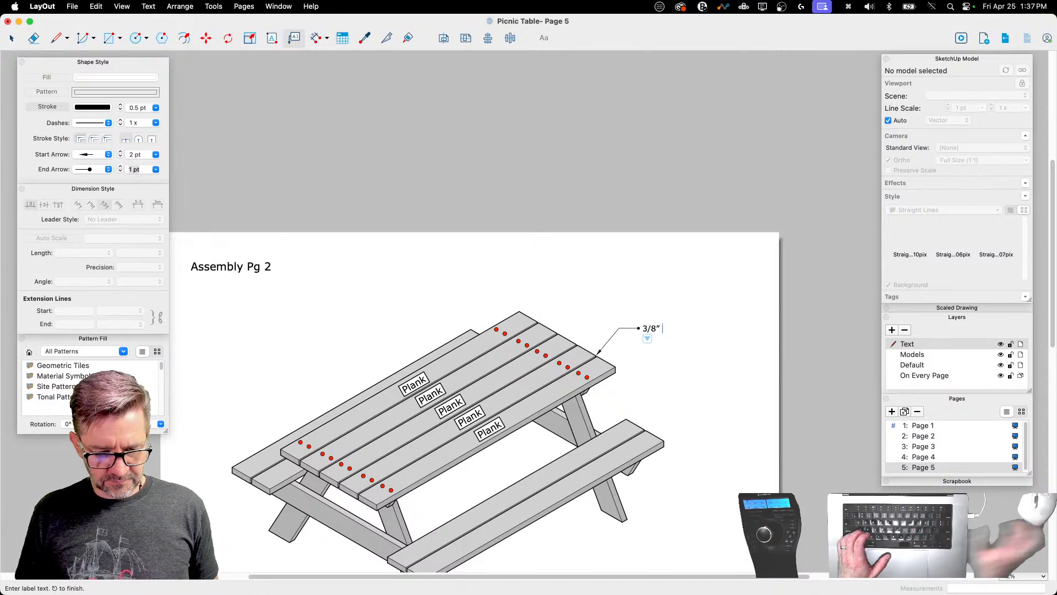
Step: Check the gap label's wording on Page 4 and complete the Page 5 label to read 3/8" between planks Typ
{"action": "left_click", "coordinate": [917, 458]}
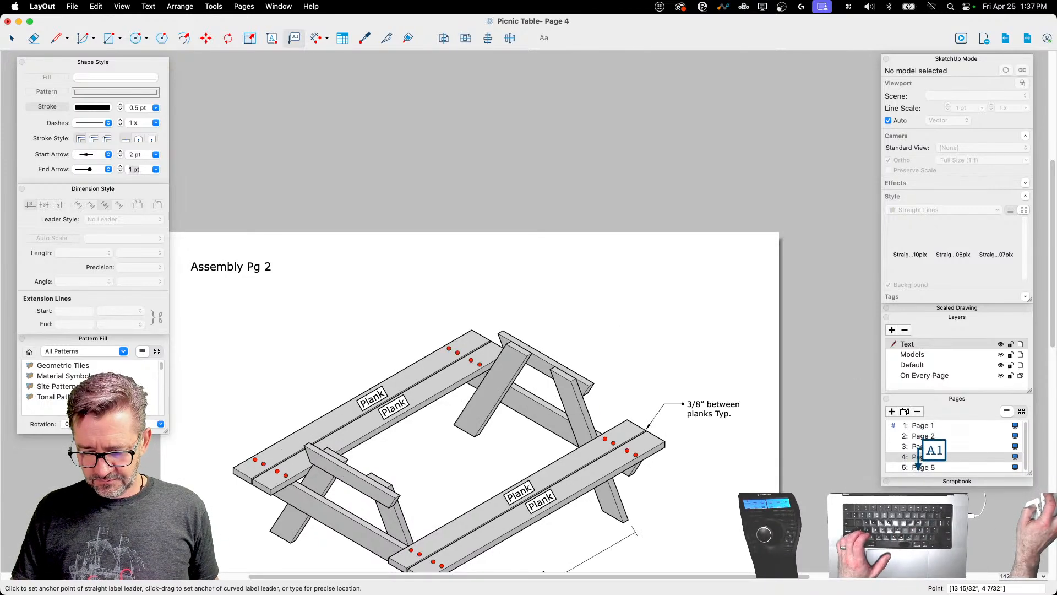
{"action": "left_click", "coordinate": [918, 467]}
{"action": "key", "text": "space"}
{"action": "double_click", "coordinate": [656, 328]}
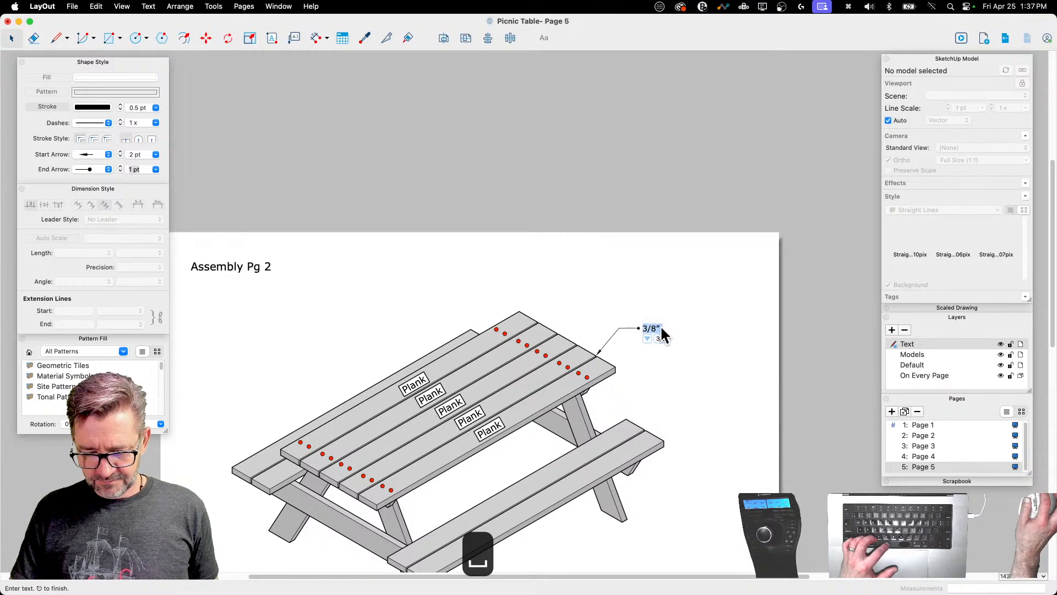
{"action": "type", "text": "between"}
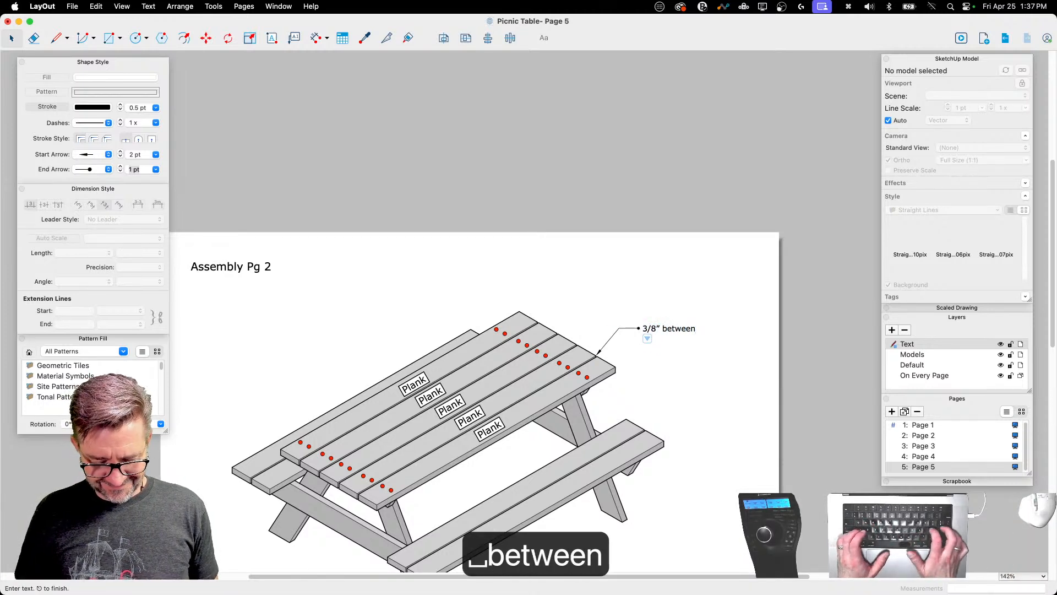
{"action": "key", "text": "Return"}
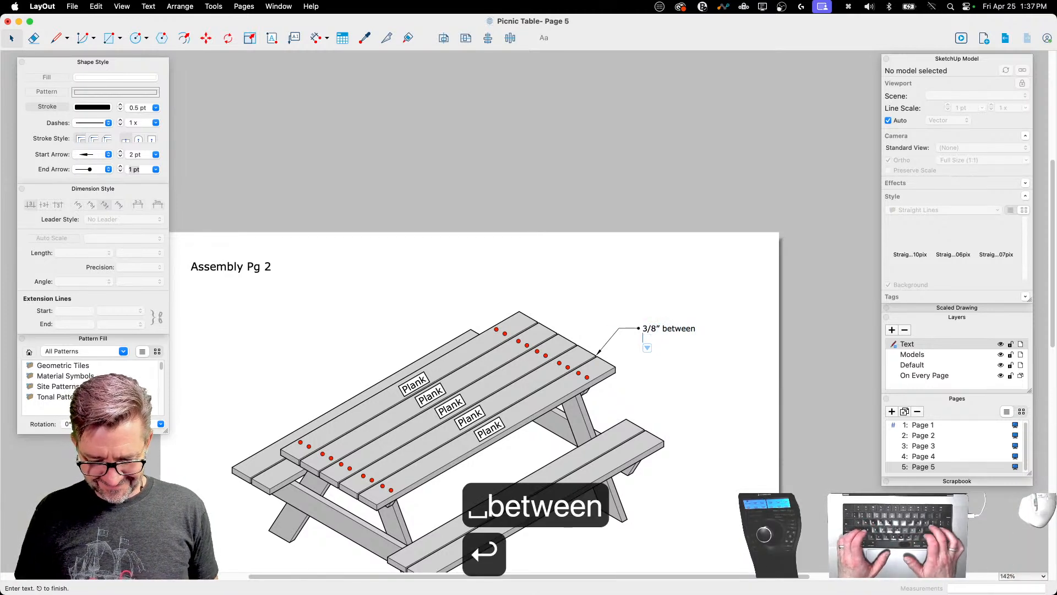
{"action": "type", "text": "planks Typ"}
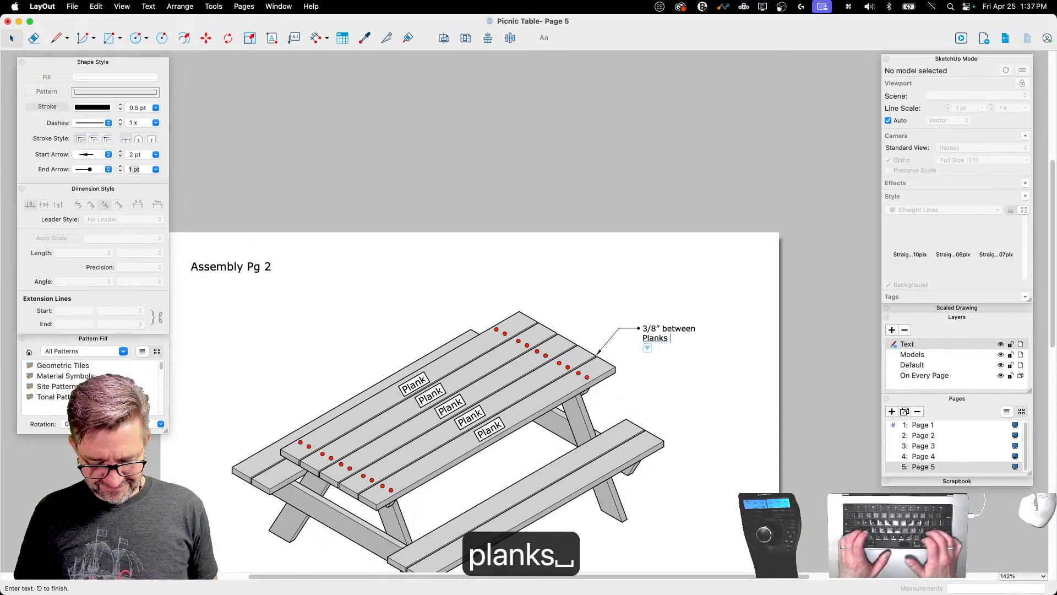
{"action": "type", "text": "."}
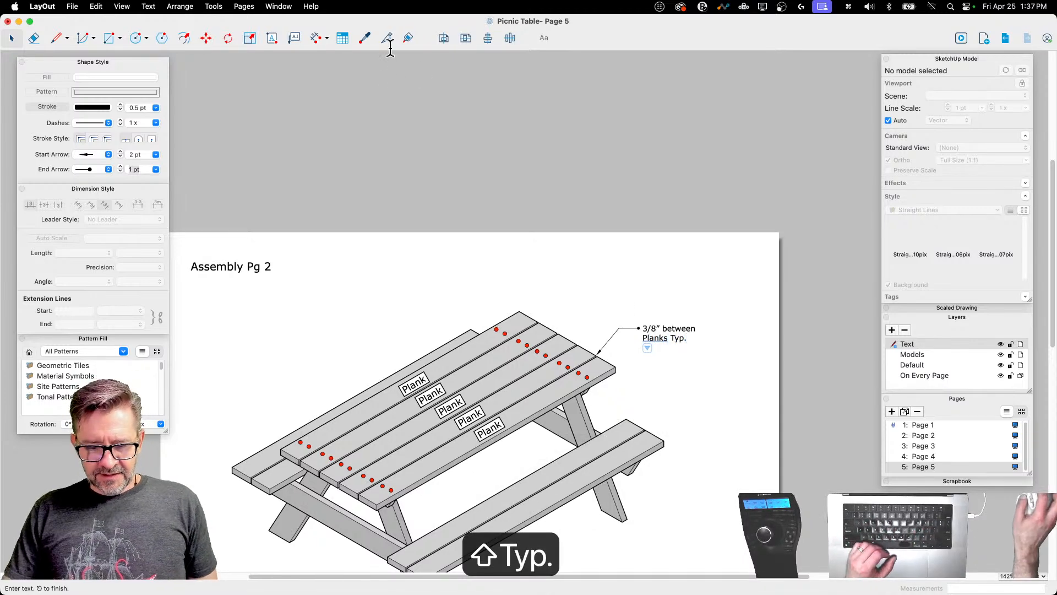
{"action": "left_click", "coordinate": [648, 337]}
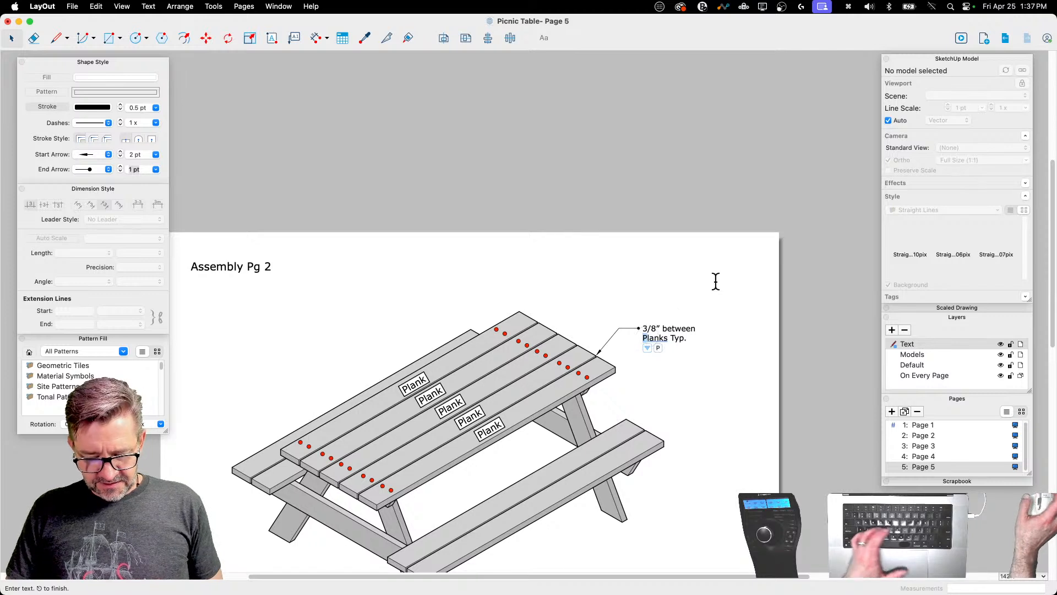
{"action": "type", "text": "p"}
Step: Change the page title to Assembly Pg 3
{"action": "left_click", "coordinate": [270, 268]}
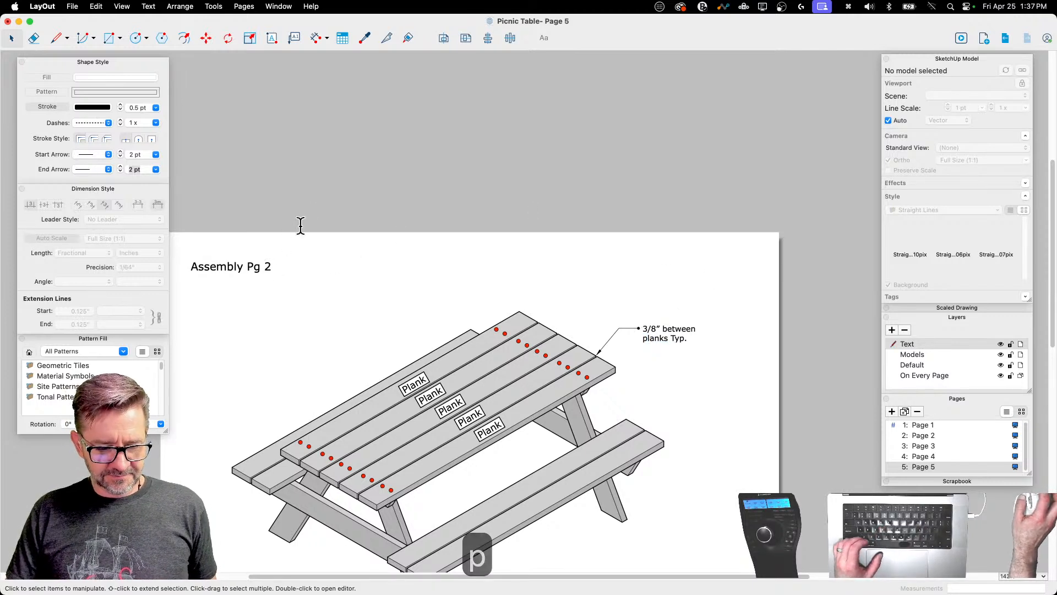
{"action": "double_click", "coordinate": [266, 266]}
{"action": "left_click", "coordinate": [266, 266]}
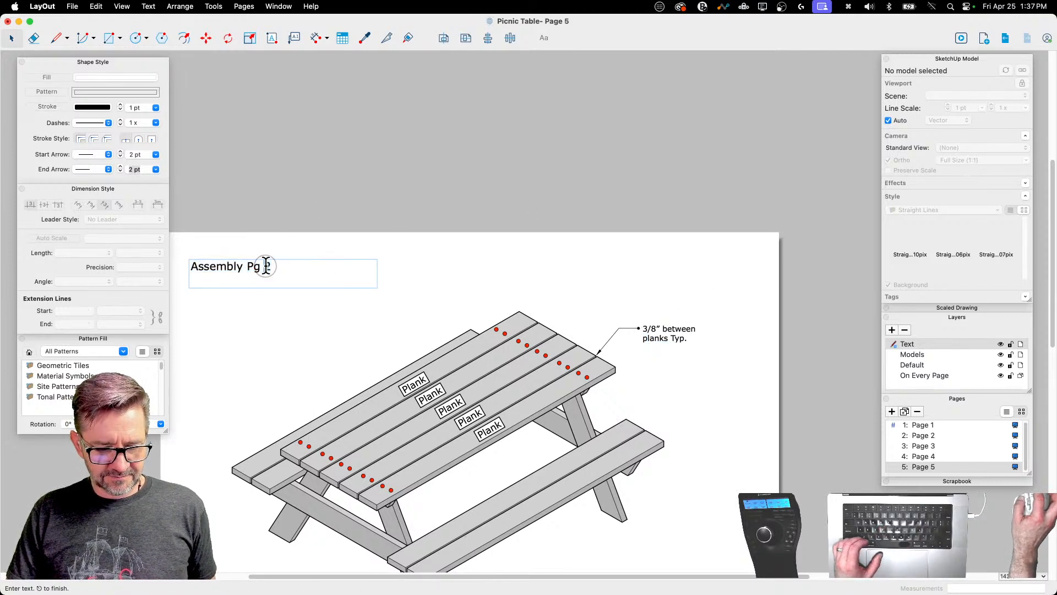
{"action": "type", "text": "3"}
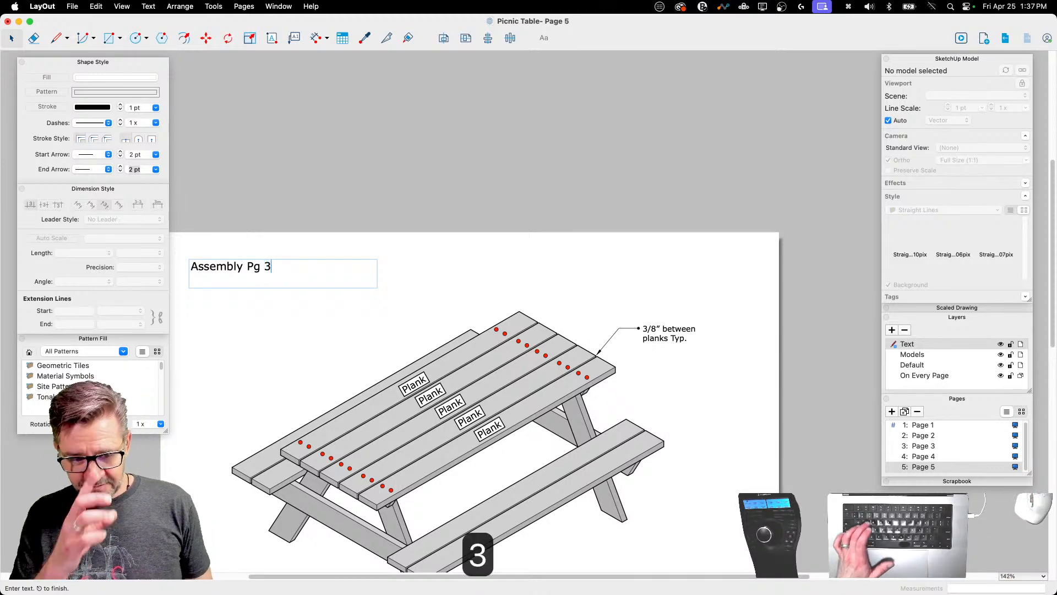
{"action": "left_click", "coordinate": [743, 163]}
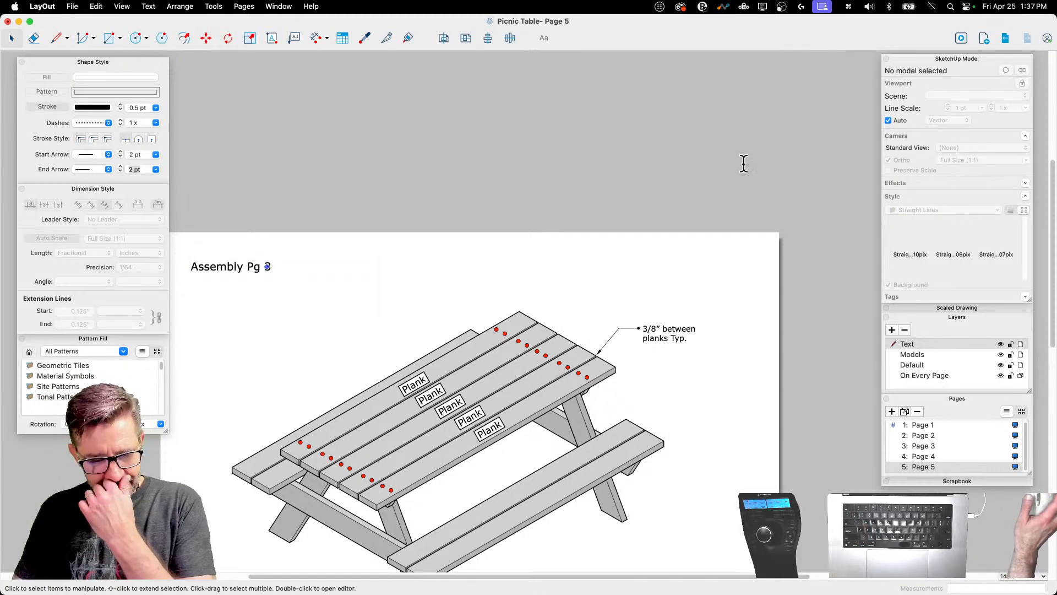
Step: Duplicate Page 5 as the basis for the next assembly page and enlarge the page list to show every page
{"action": "scroll", "coordinate": [807, 267], "scroll_direction": "down", "scroll_amount": 5}
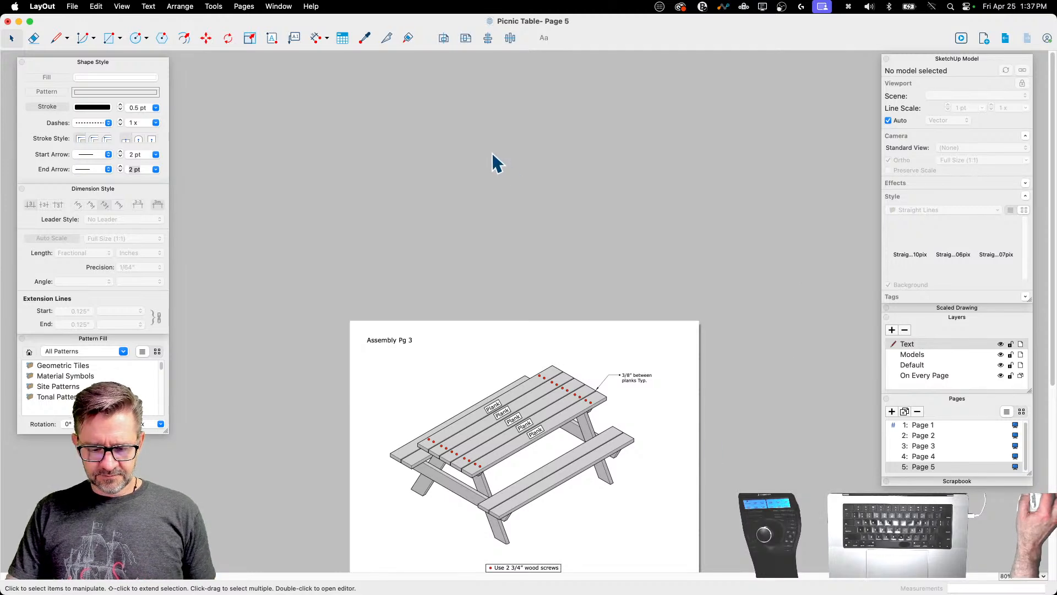
{"action": "scroll", "coordinate": [557, 569], "scroll_direction": "up", "scroll_amount": 4}
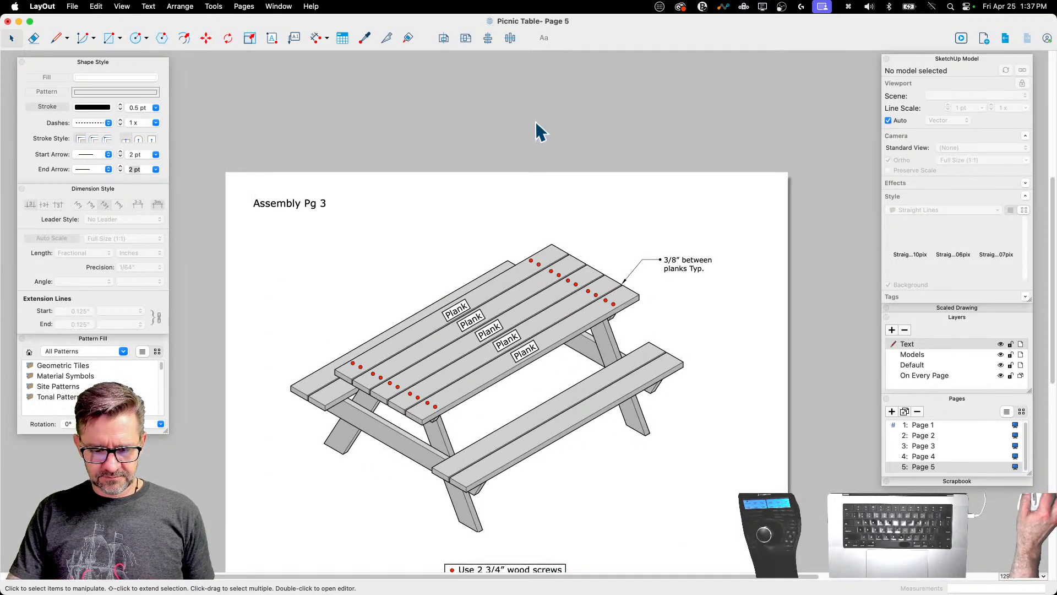
{"action": "scroll", "coordinate": [538, 132], "scroll_direction": "down", "scroll_amount": 2}
{"action": "scroll", "coordinate": [590, 382], "scroll_direction": "up", "scroll_amount": 1}
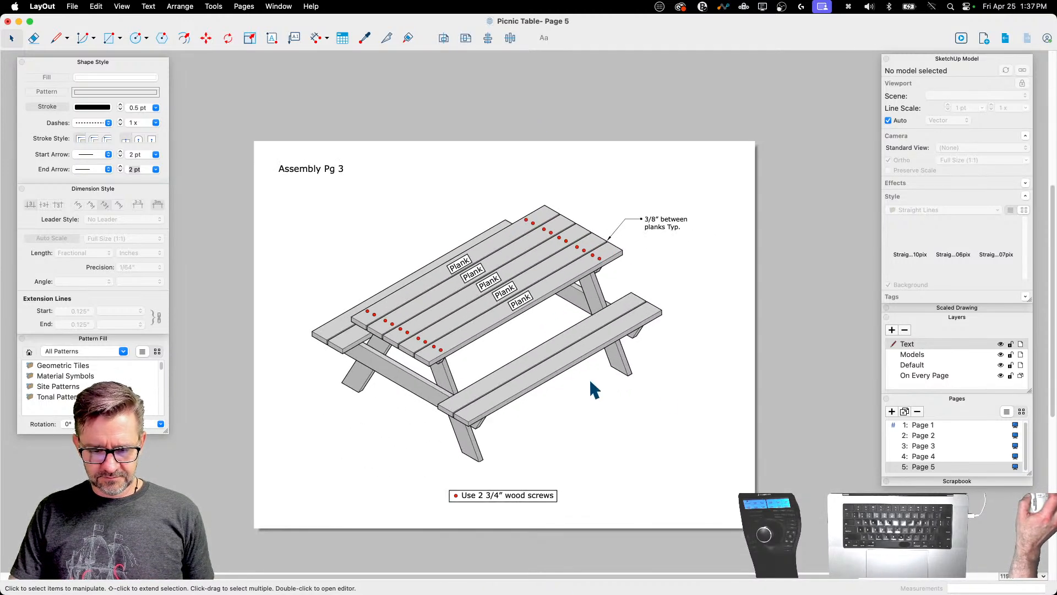
{"action": "right_click", "coordinate": [932, 467]}
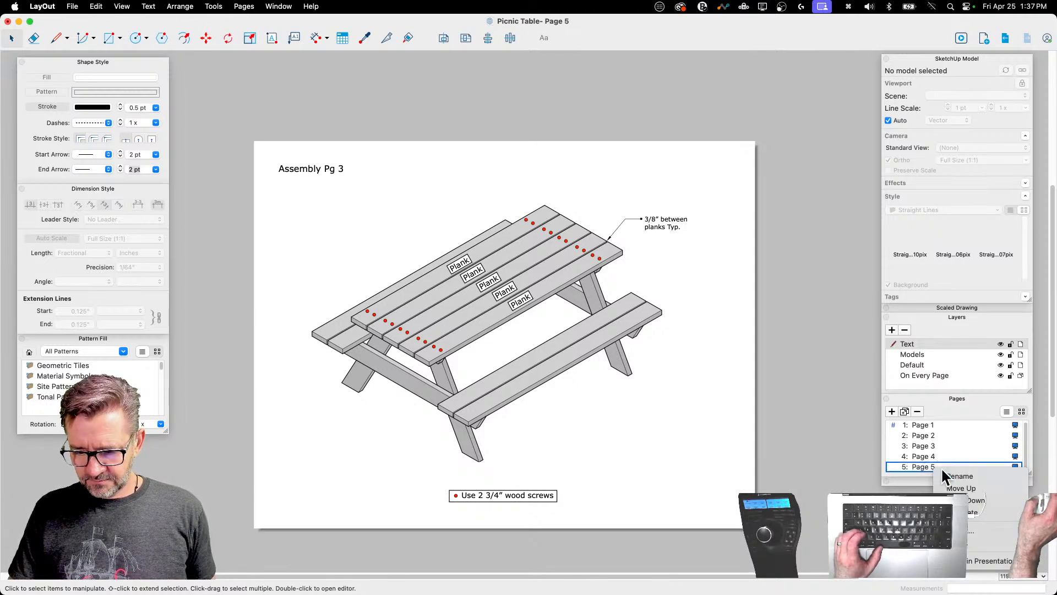
{"action": "left_click", "coordinate": [932, 452]}
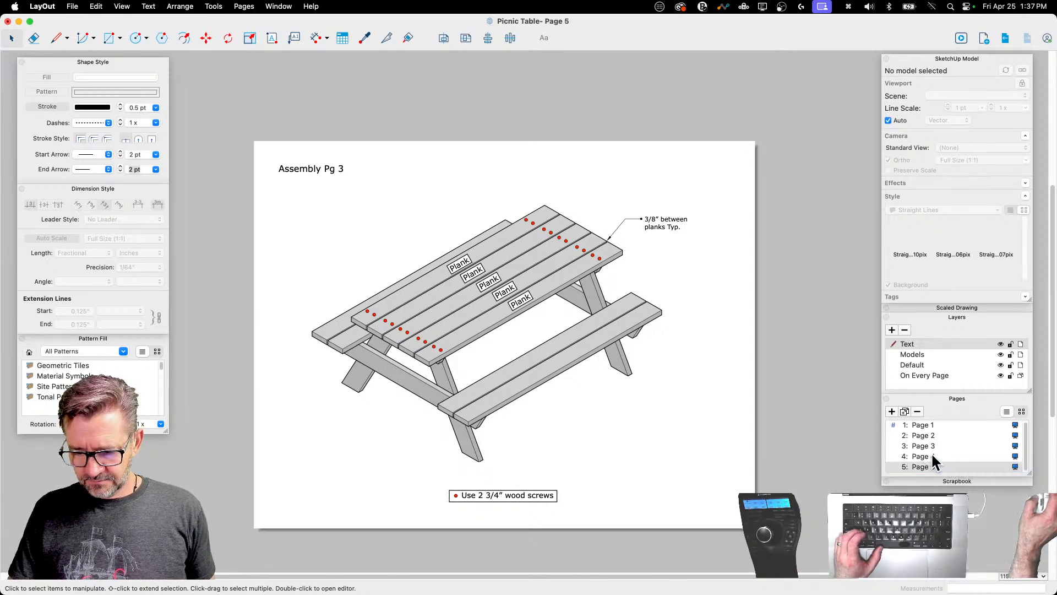
{"action": "right_click", "coordinate": [930, 468]}
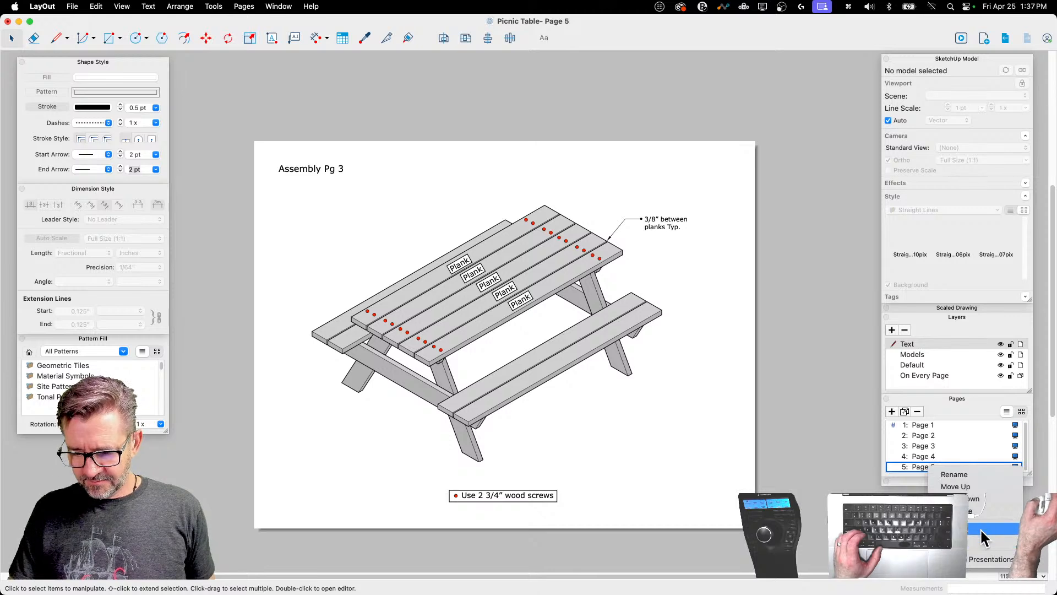
{"action": "left_click", "coordinate": [968, 512]}
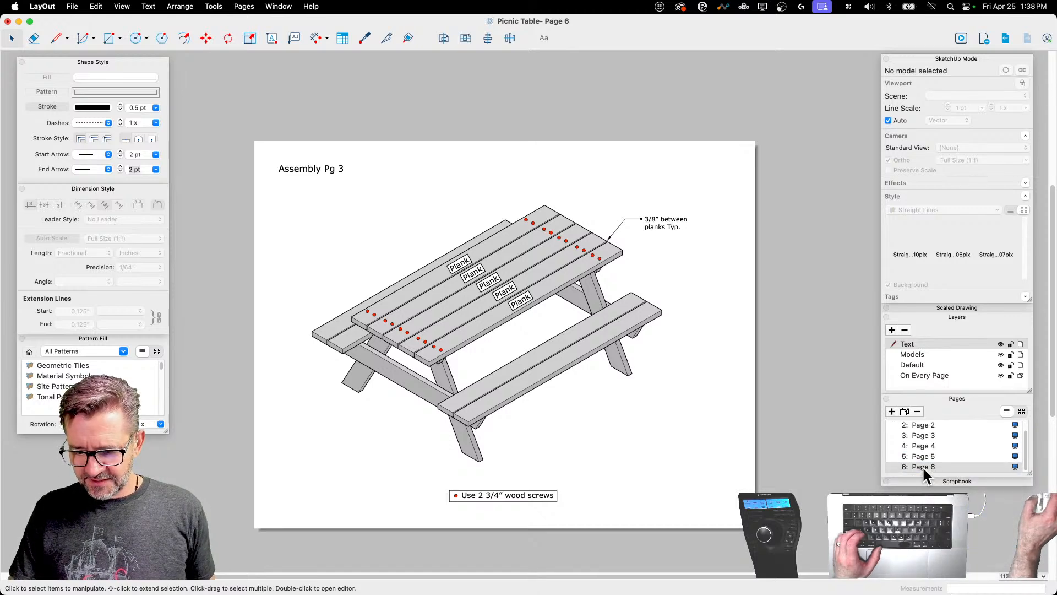
{"action": "left_click_drag", "start_coordinate": [1029, 474], "coordinate": [1032, 519]}
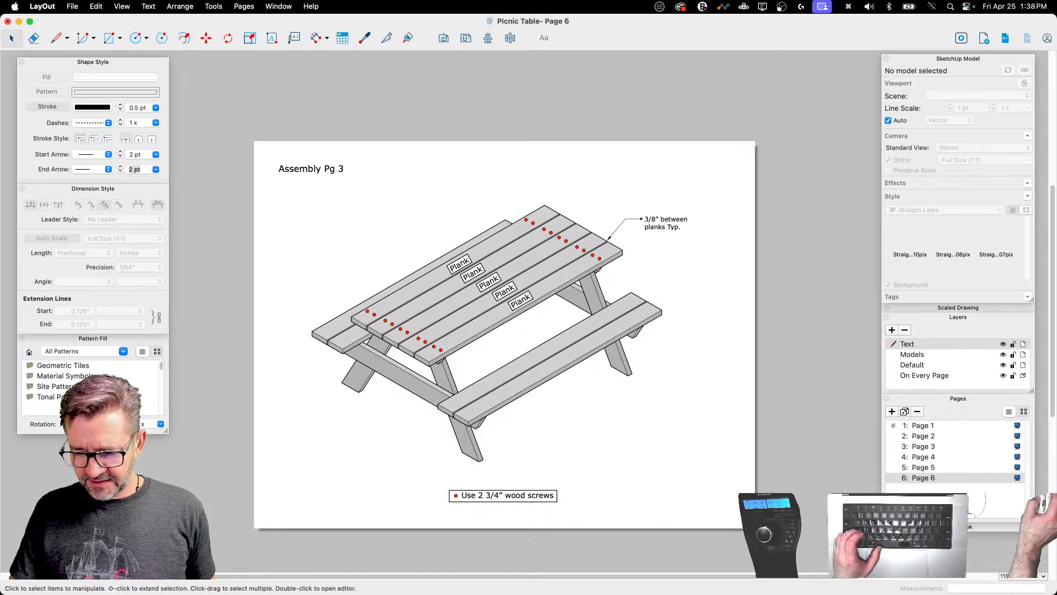
Step: Switch the model viewport on Page 6 to the Step 4 scene
{"action": "left_click", "coordinate": [467, 321]}
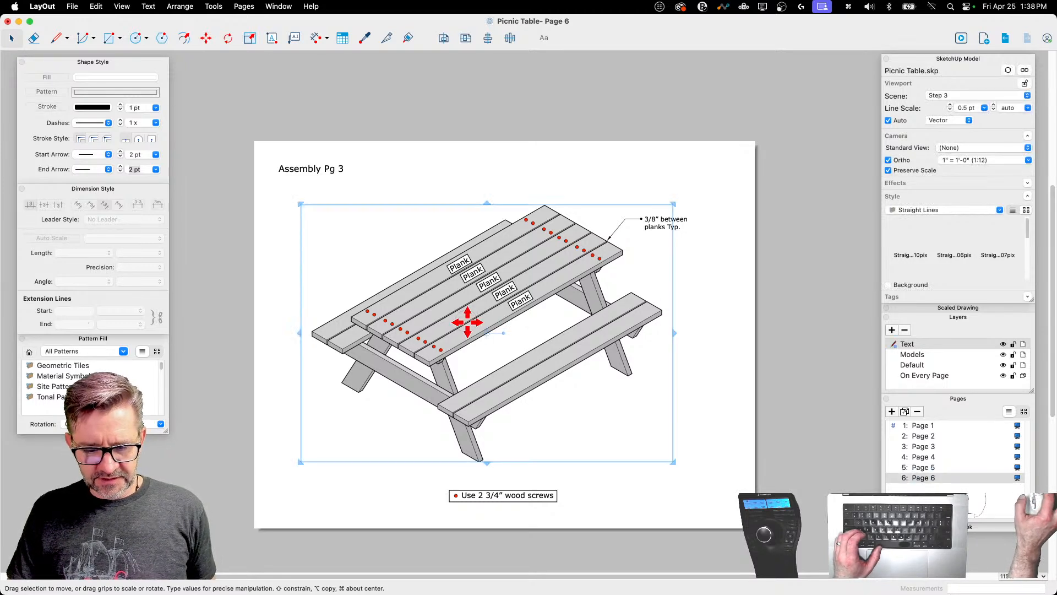
{"action": "left_click", "coordinate": [991, 96]}
{"action": "left_click", "coordinate": [990, 101]}
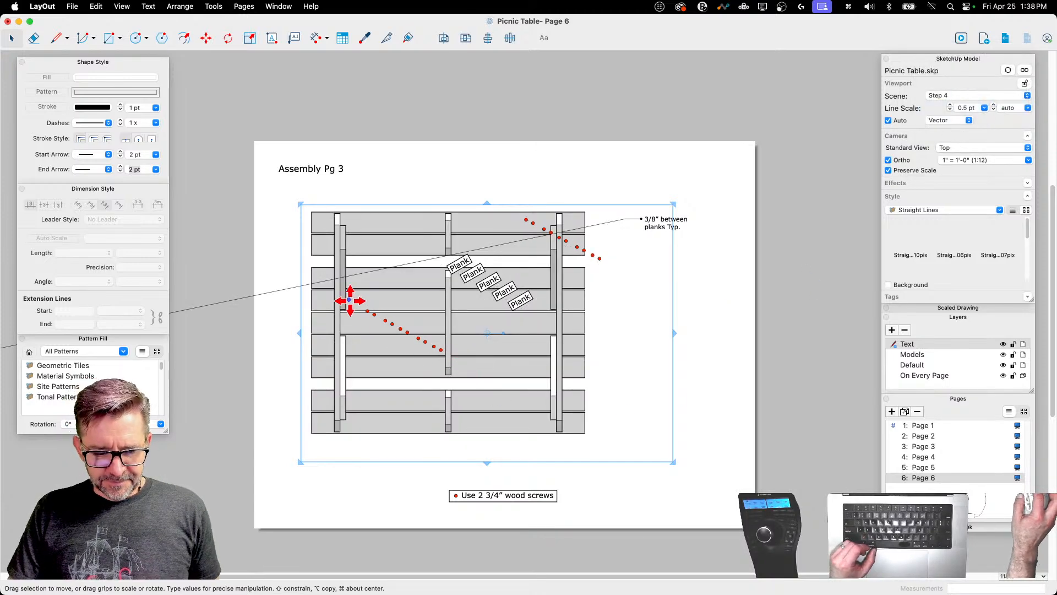
Step: Set the near-end row of screw dots aside in the blank area below the model and delete the far-end dots and gap label
{"action": "left_click", "coordinate": [232, 159]}
{"action": "key", "text": "space"}
{"action": "left_click_drag", "start_coordinate": [368, 313], "coordinate": [670, 490]}
{"action": "left_click_drag", "start_coordinate": [499, 199], "coordinate": [610, 262]}
{"action": "key", "text": "BackSpace"}
{"action": "left_click", "coordinate": [654, 226]}
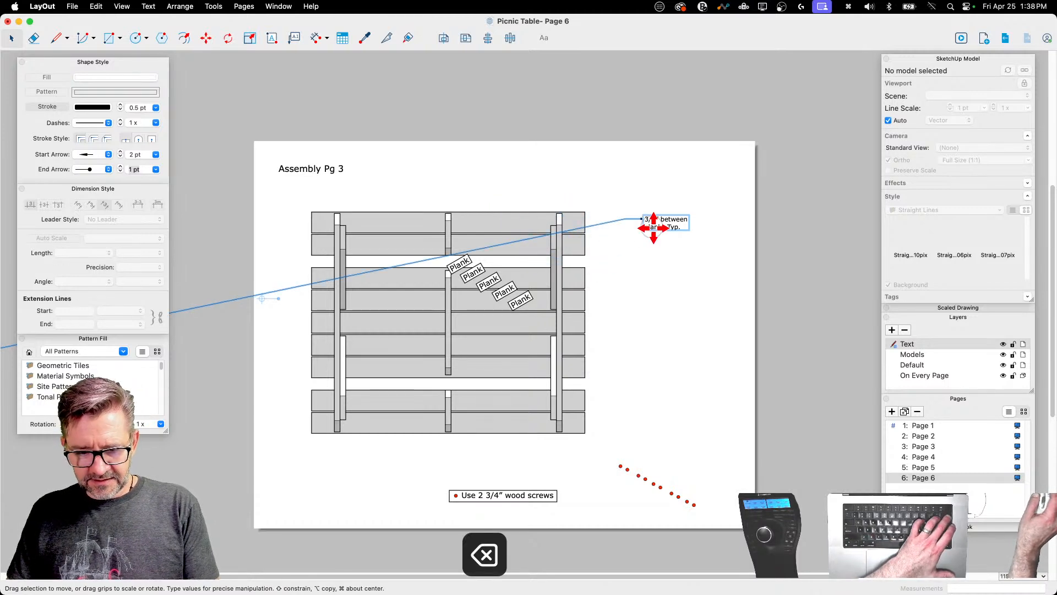
{"action": "key", "text": "BackSpace"}
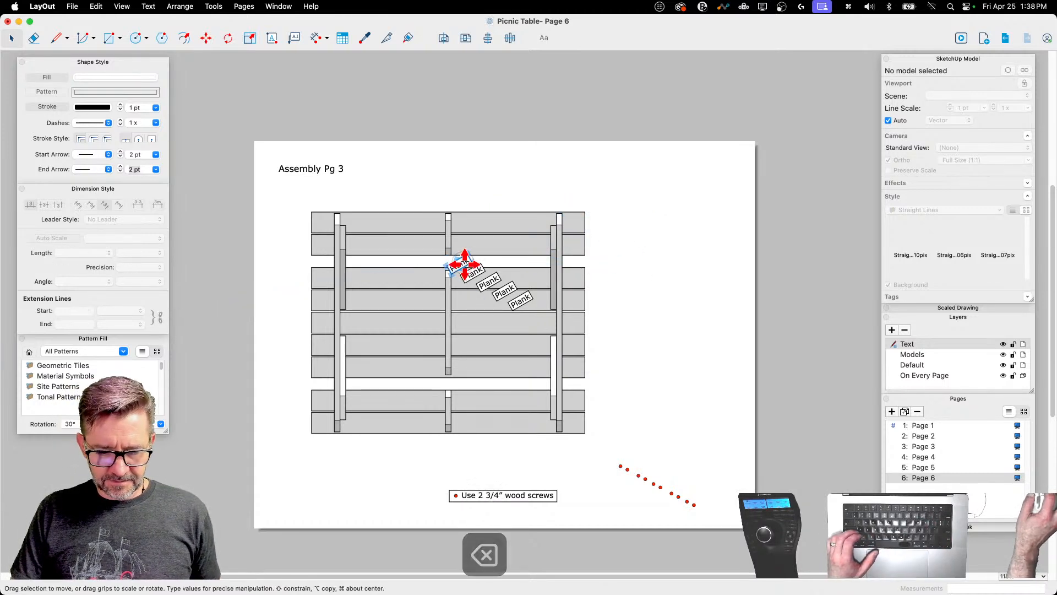
Step: Set one Plank label aside next to the spare screw dots and delete the other four Plank labels
{"action": "left_click_drag", "start_coordinate": [461, 261], "coordinate": [727, 493]}
{"action": "left_click_drag", "start_coordinate": [429, 241], "coordinate": [565, 349]}
{"action": "key", "text": "BackSpace"}
Step: Move the model viewport horizontally so the underside view sits centred on the page
{"action": "left_click", "coordinate": [552, 418]}
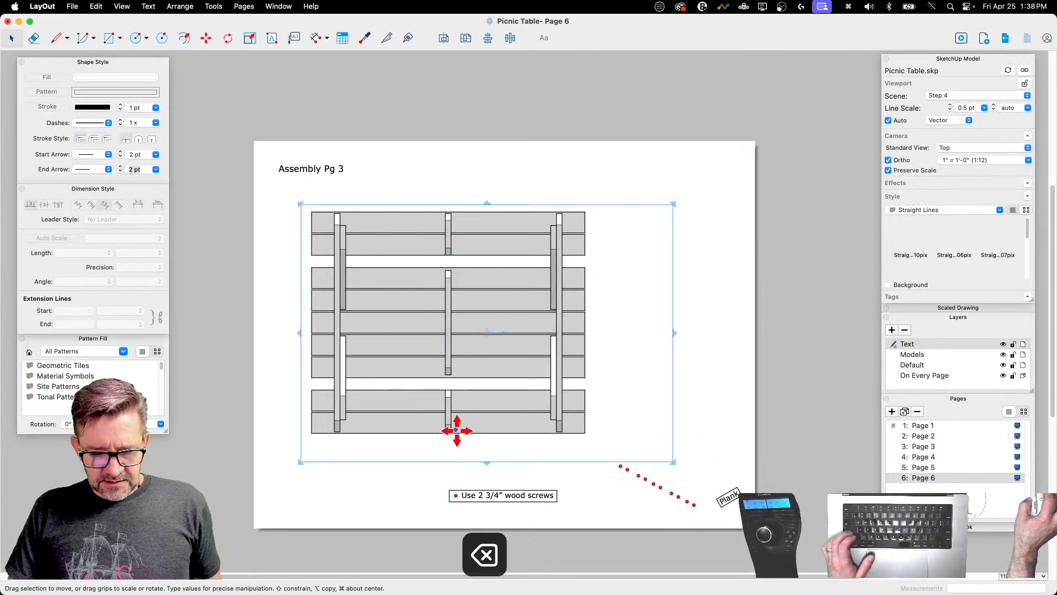
{"action": "left_click_drag", "start_coordinate": [460, 424], "coordinate": [516, 418]}
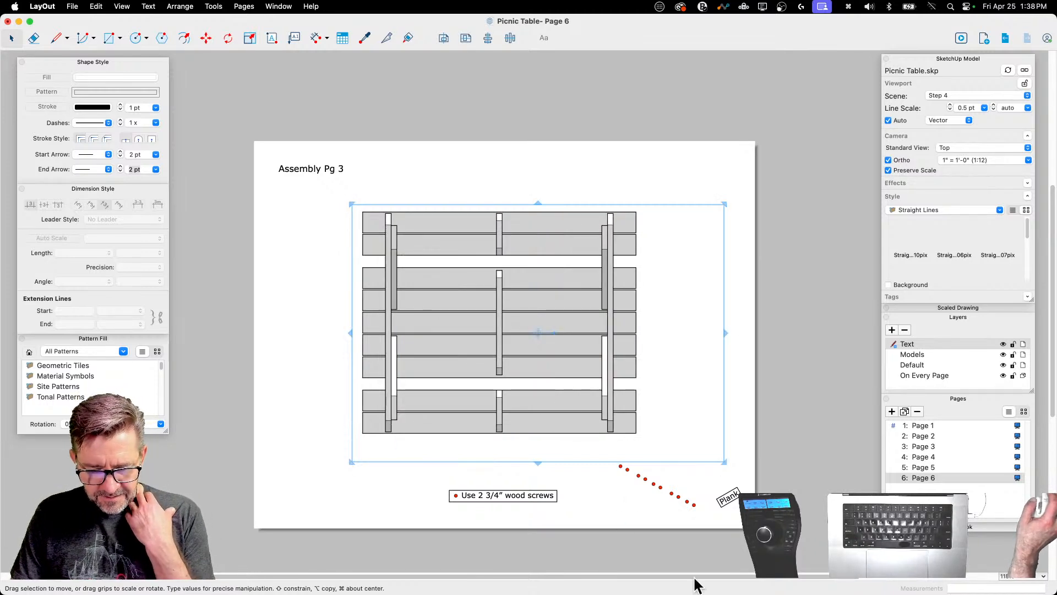
Step: Rotate the spare Plank label to 90° so that it stands upright
{"action": "left_click", "coordinate": [731, 499]}
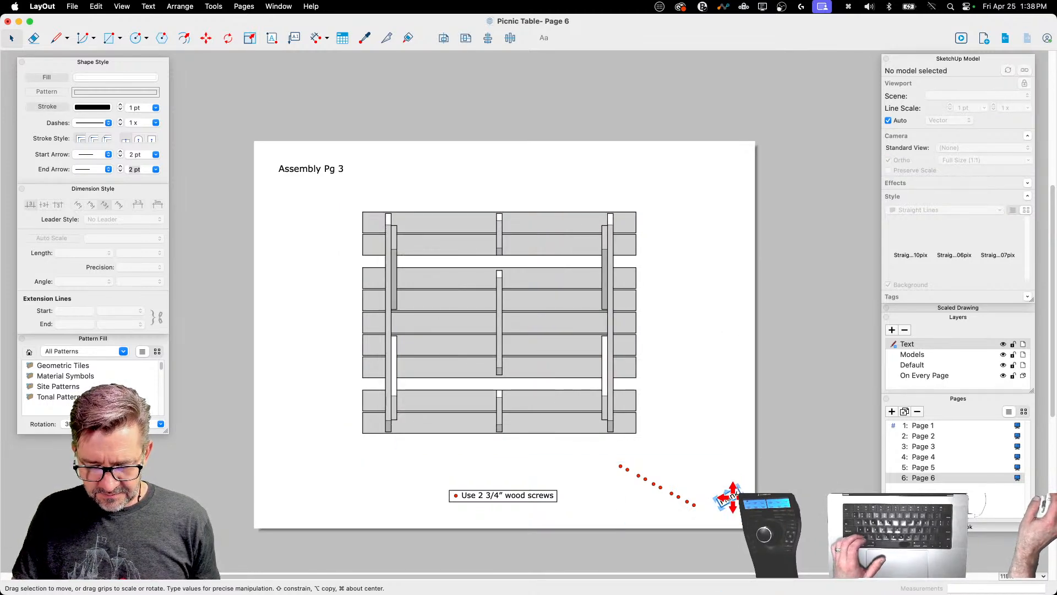
{"action": "scroll", "coordinate": [742, 497], "scroll_direction": "up", "scroll_amount": 2}
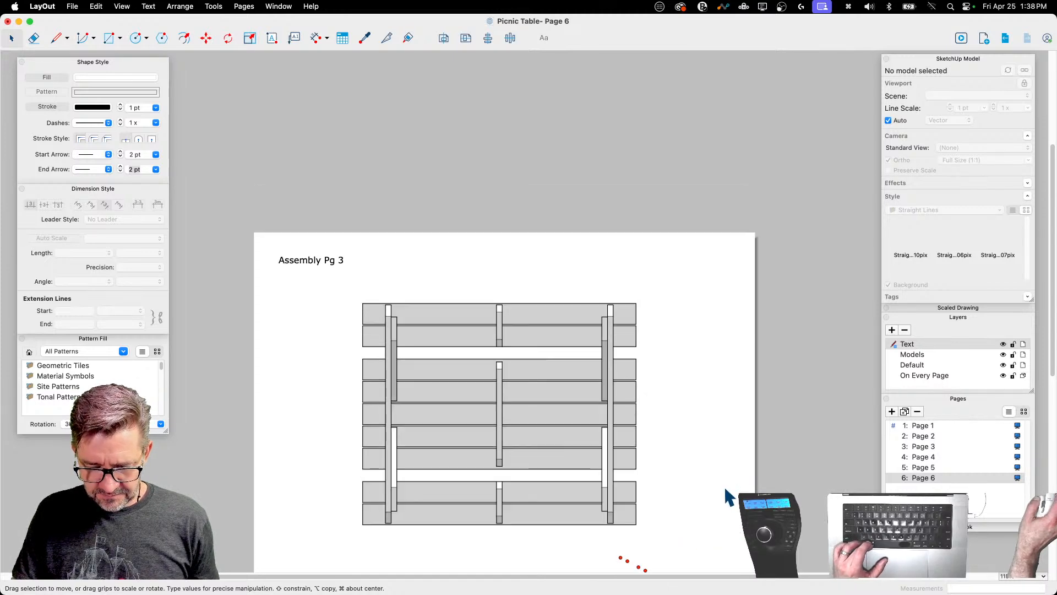
{"action": "scroll", "coordinate": [727, 498], "scroll_direction": "down", "scroll_amount": 2}
{"action": "scroll", "coordinate": [729, 500], "scroll_direction": "up", "scroll_amount": 3, "text": "alt"}
{"action": "scroll", "coordinate": [729, 501], "scroll_direction": "up", "scroll_amount": 1, "text": "alt"}
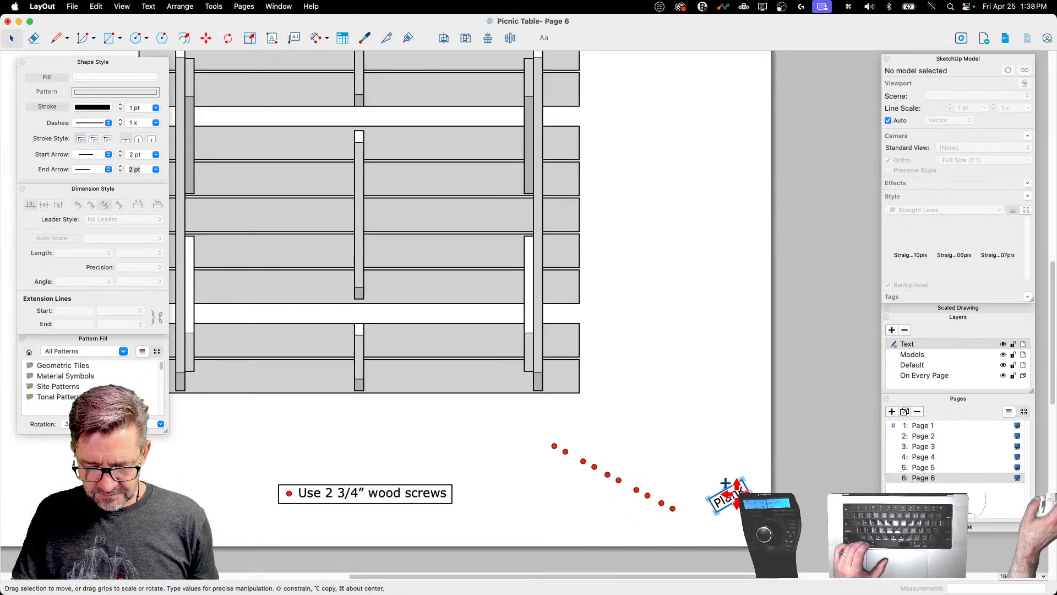
{"action": "scroll", "coordinate": [725, 501], "scroll_direction": "up", "scroll_amount": 4, "text": "alt"}
{"action": "scroll", "coordinate": [721, 499], "scroll_direction": "up", "scroll_amount": 5, "text": "alt"}
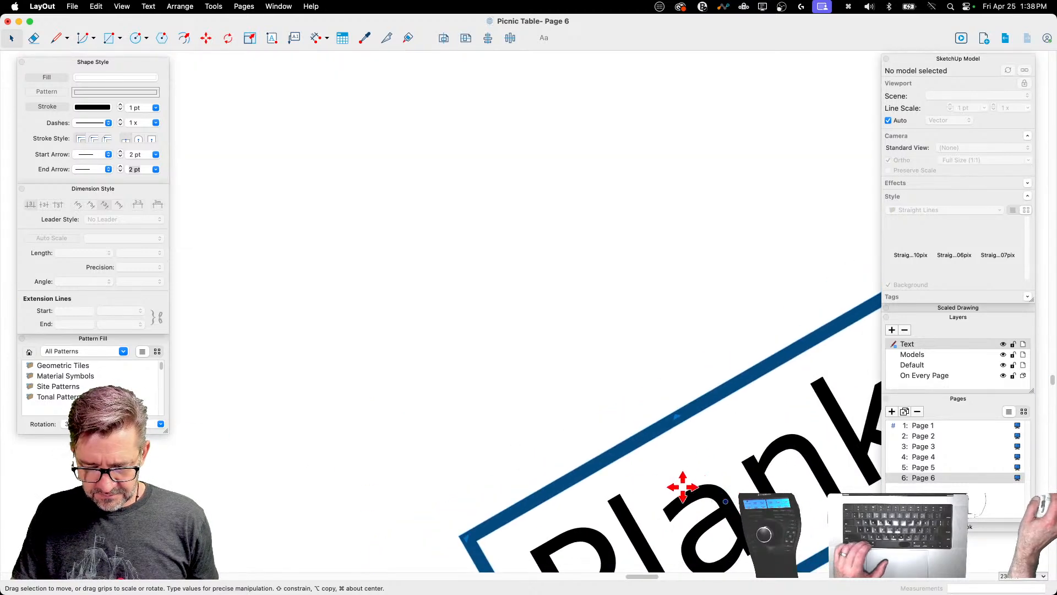
{"action": "key", "text": "space"}
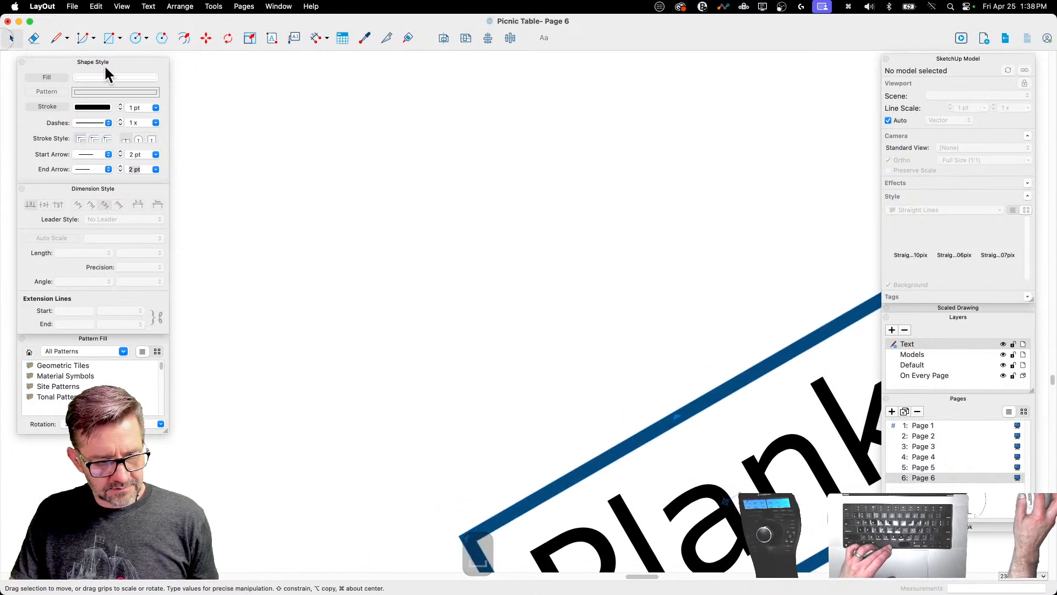
{"action": "left_click", "coordinate": [723, 407]}
{"action": "left_click", "coordinate": [767, 482]}
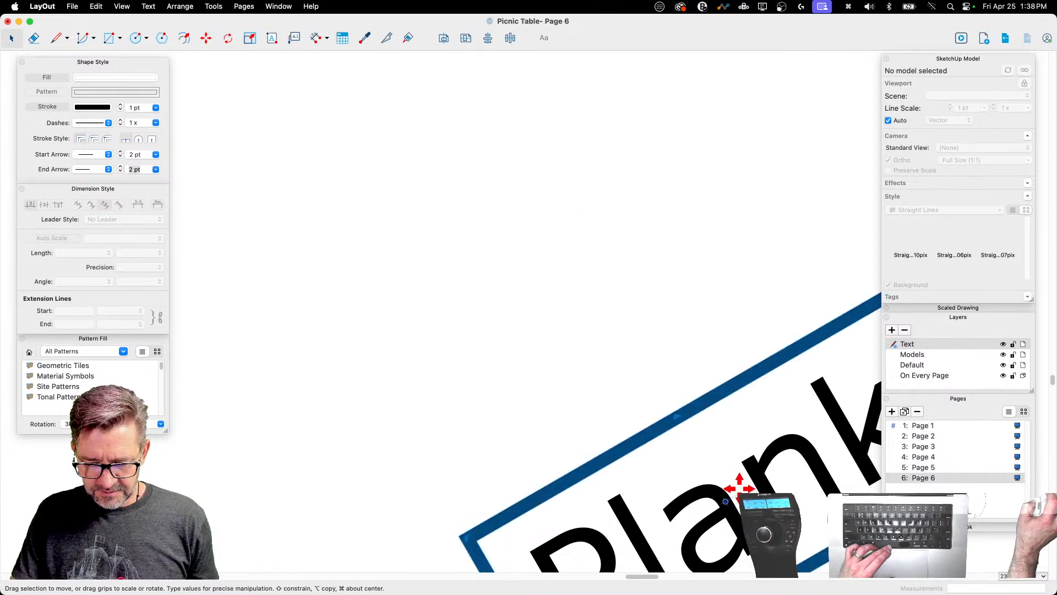
{"action": "left_click_drag", "start_coordinate": [738, 484], "coordinate": [727, 413]}
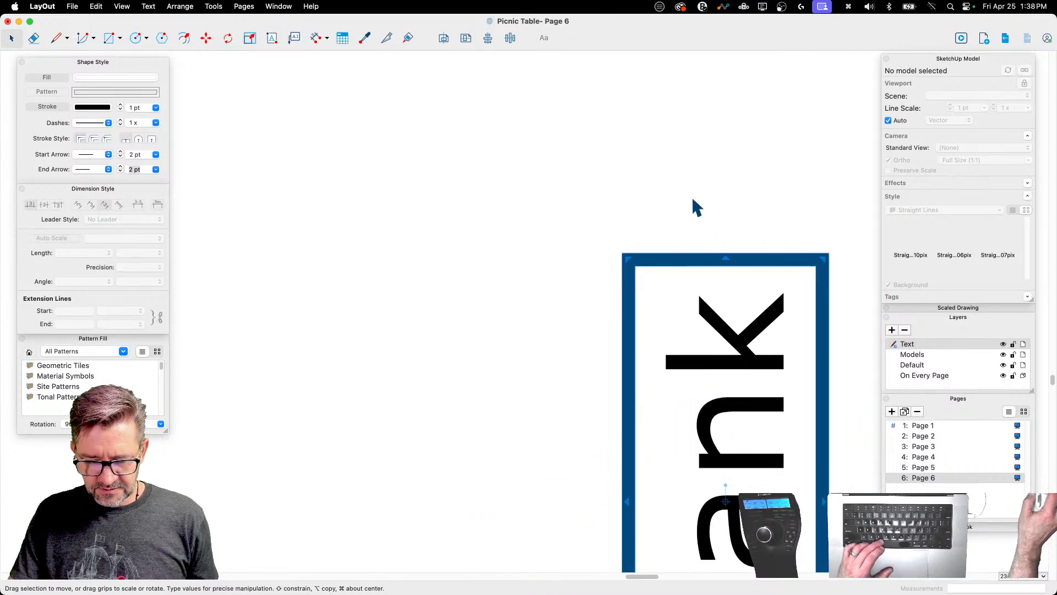
{"action": "scroll", "coordinate": [711, 289], "scroll_direction": "down", "scroll_amount": 15}
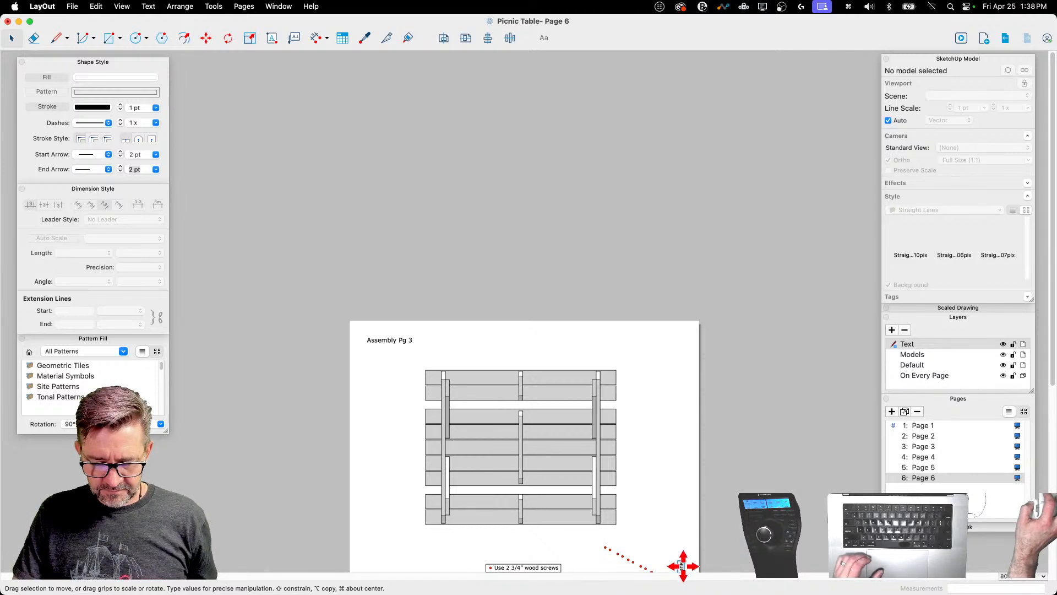
Step: Move the upright Plank label beside the centre table brace and change its text to Table Brace, checking the part name on the Cutting Sheet
{"action": "left_click_drag", "start_coordinate": [682, 567], "coordinate": [509, 446]}
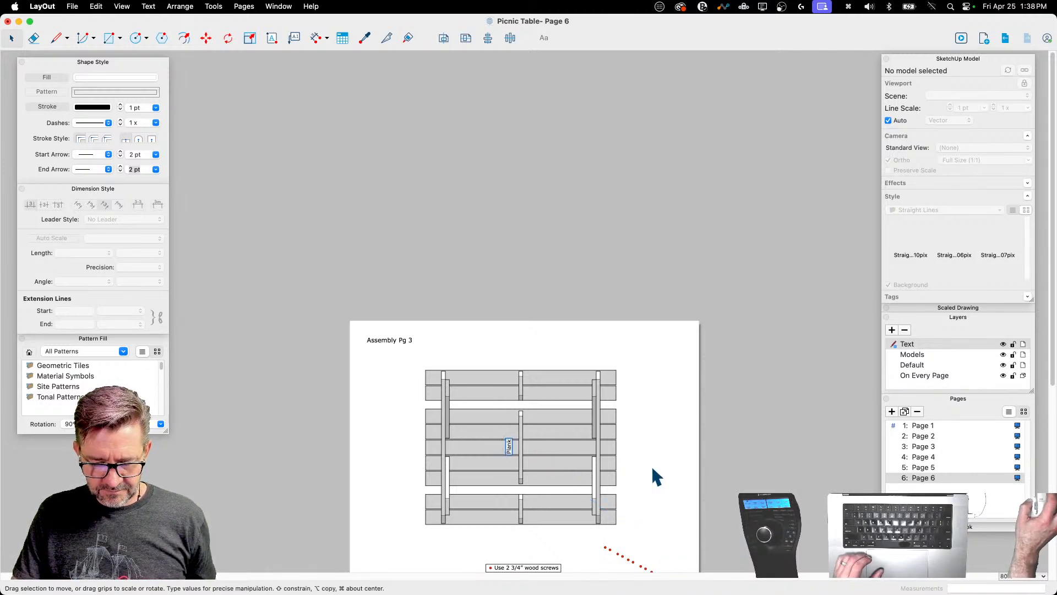
{"action": "double_click", "coordinate": [509, 445]}
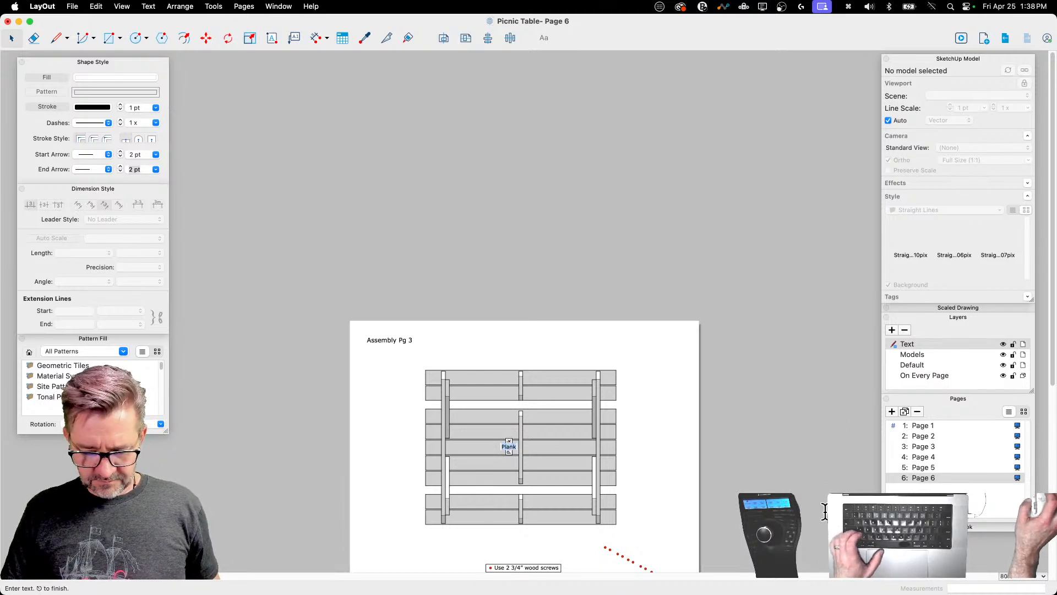
{"action": "left_click", "coordinate": [934, 436]}
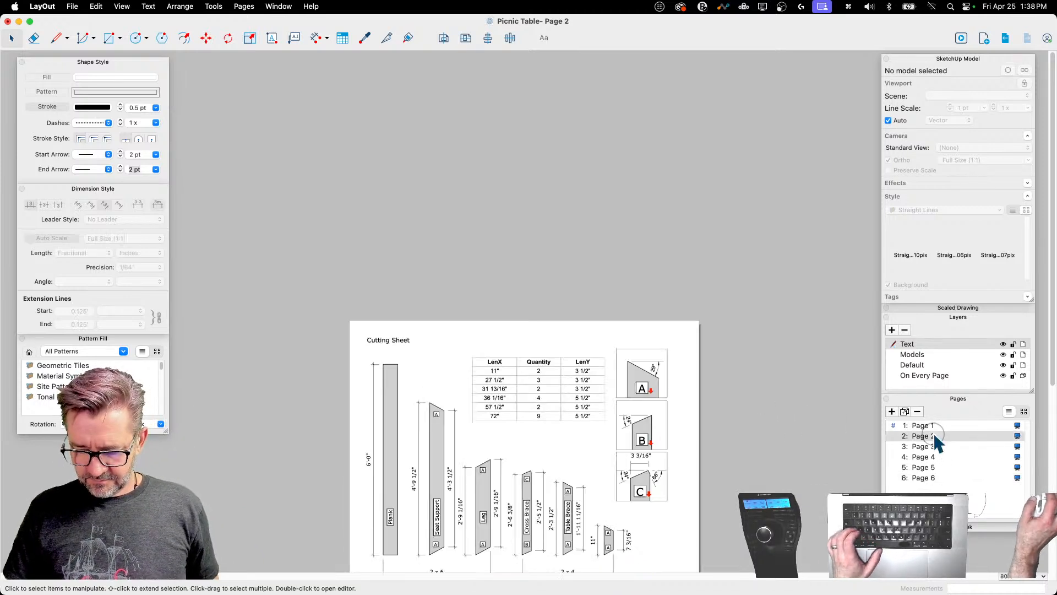
{"action": "left_click", "coordinate": [931, 479]}
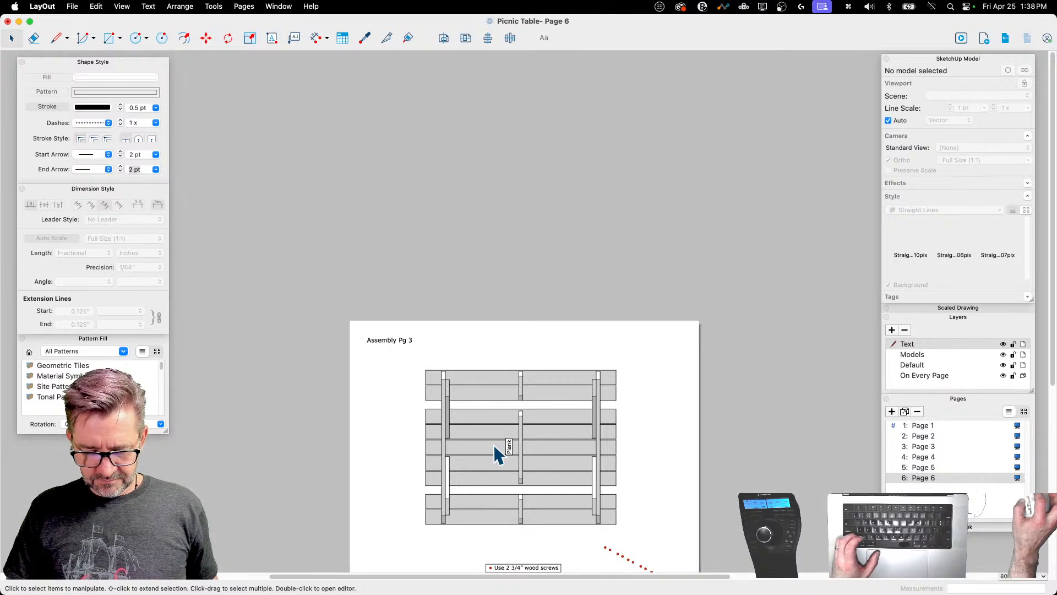
{"action": "double_click", "coordinate": [509, 446]}
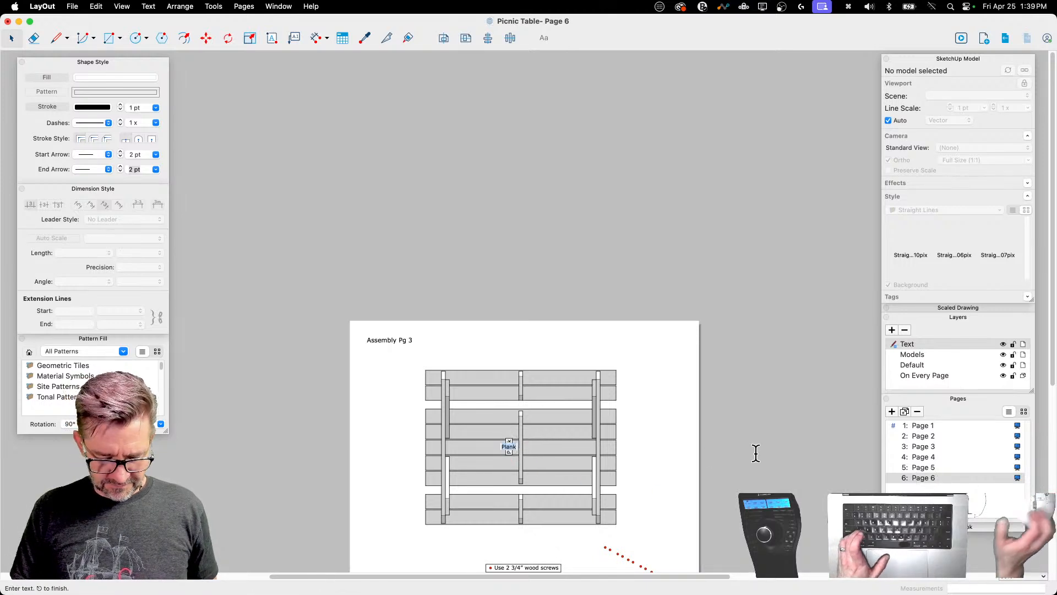
{"action": "type", "text": "Table Bra"}
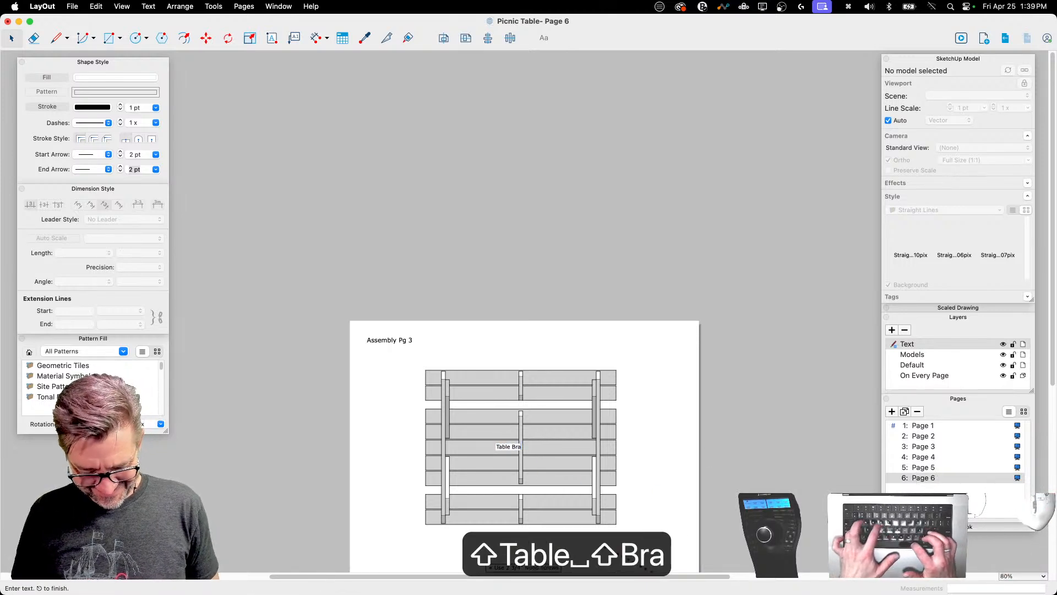
{"action": "type", "text": "ce"}
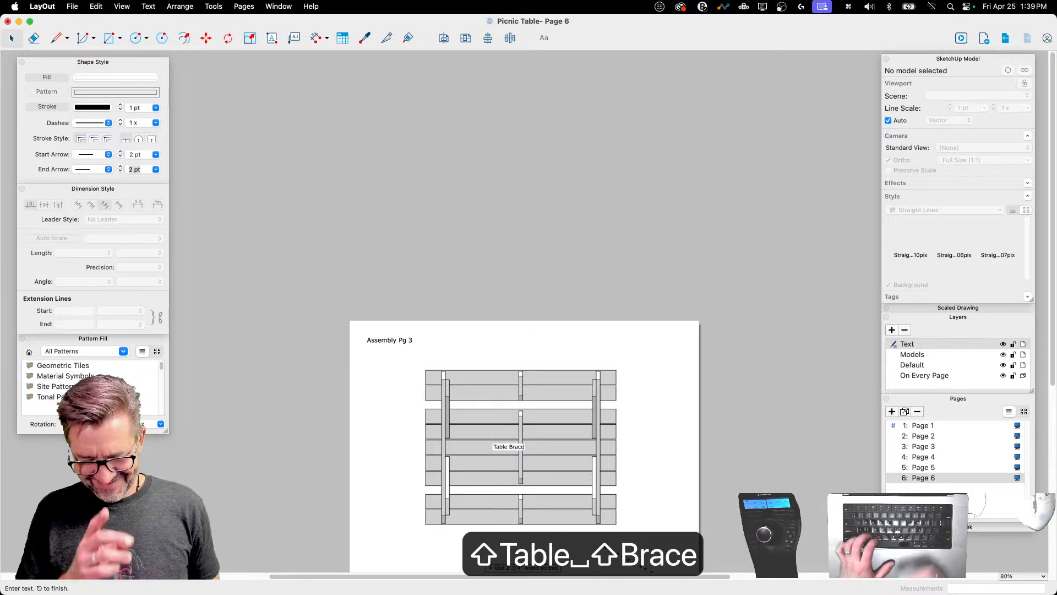
{"action": "left_click", "coordinate": [732, 511]}
Step: Shift the Table Brace label slightly closer to the centre brace
{"action": "scroll", "coordinate": [513, 513], "scroll_direction": "up", "scroll_amount": 5}
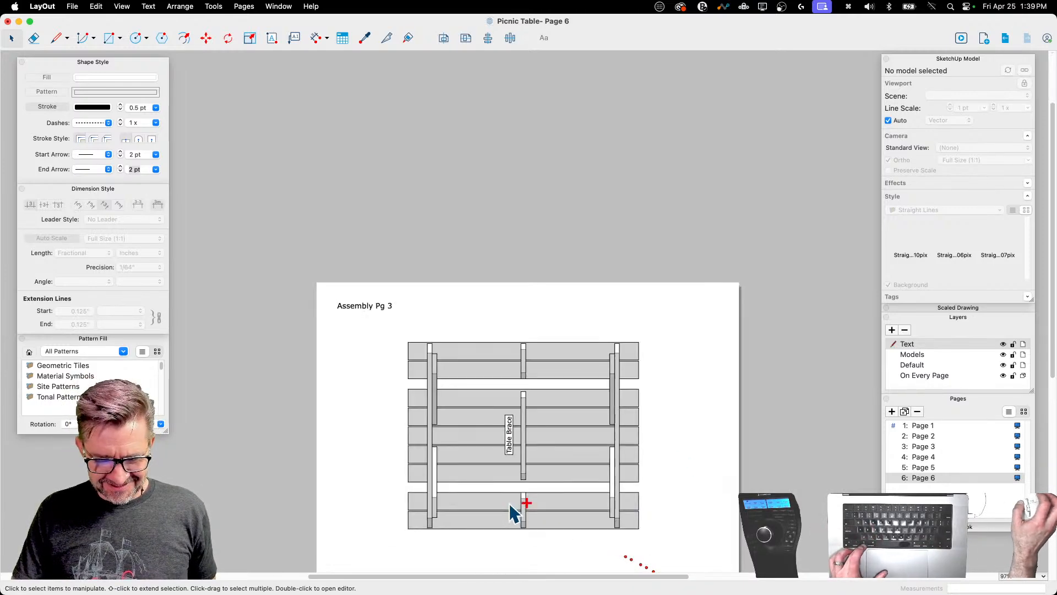
{"action": "left_click", "coordinate": [510, 383]}
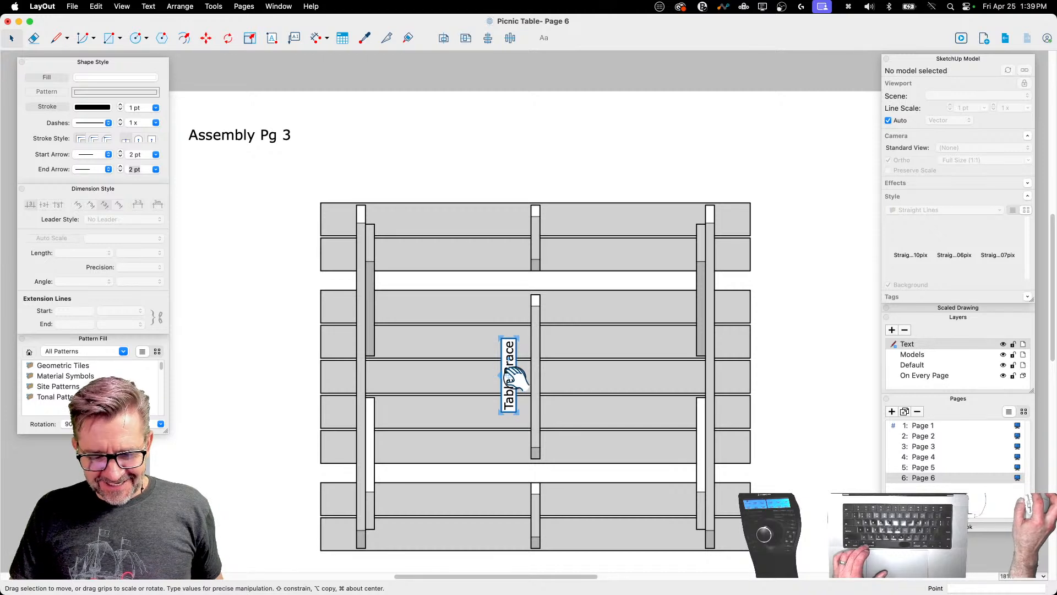
{"action": "mouse_move", "coordinate": [509, 395]}
{"action": "left_mouse_down"}
{"action": "mouse_move", "coordinate": [521, 402]}
{"action": "mouse_move", "coordinate": [525, 385]}
{"action": "left_mouse_up"}
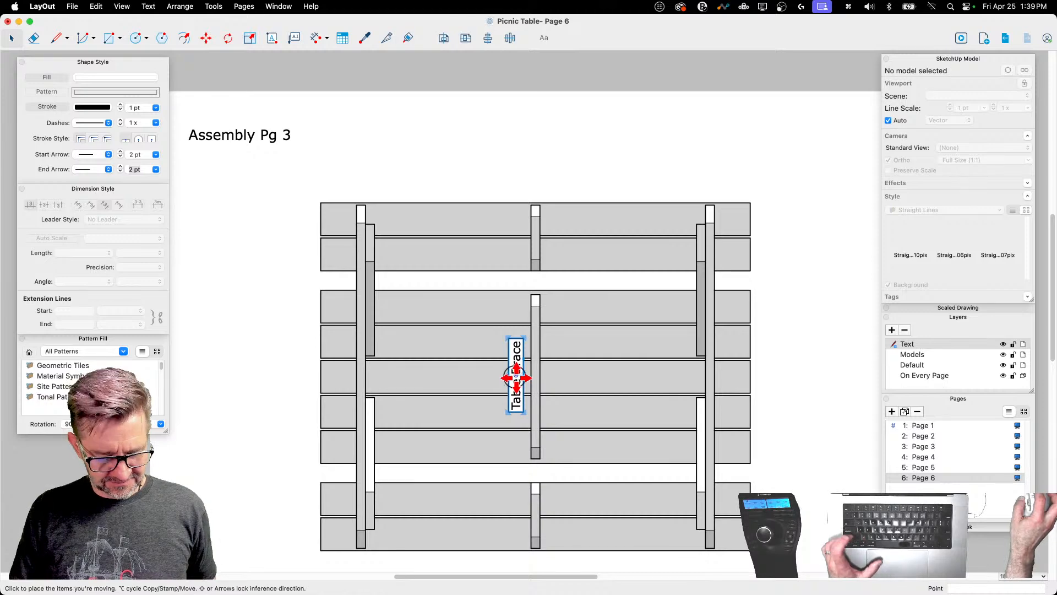
Step: Move the Table Brace label up beside the upper seat's centre brace and change its text to Seat Brace
{"action": "left_click_drag", "start_coordinate": [516, 378], "coordinate": [518, 238]}
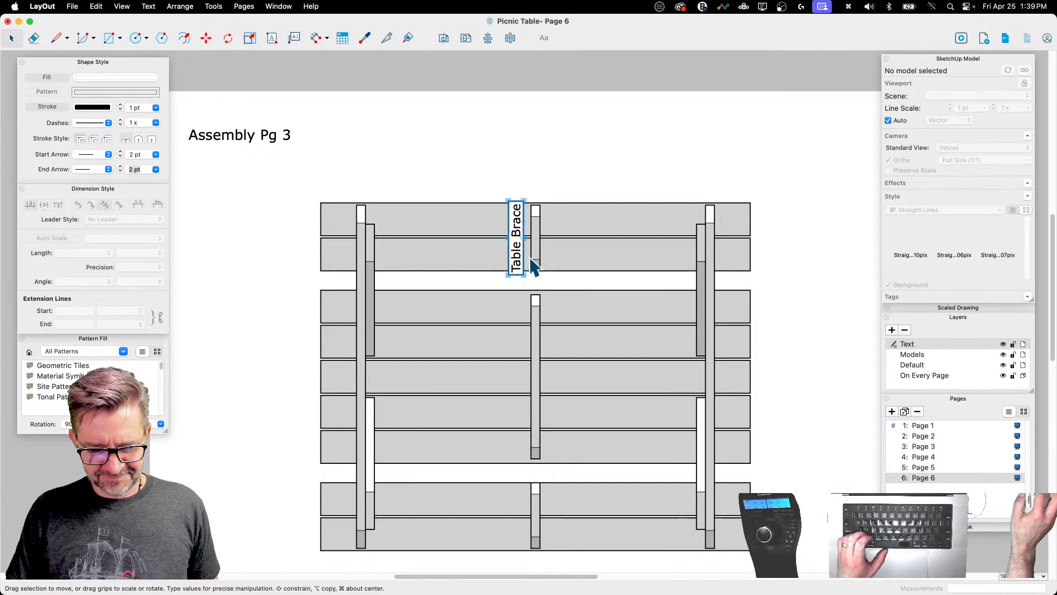
{"action": "double_click", "coordinate": [513, 260]}
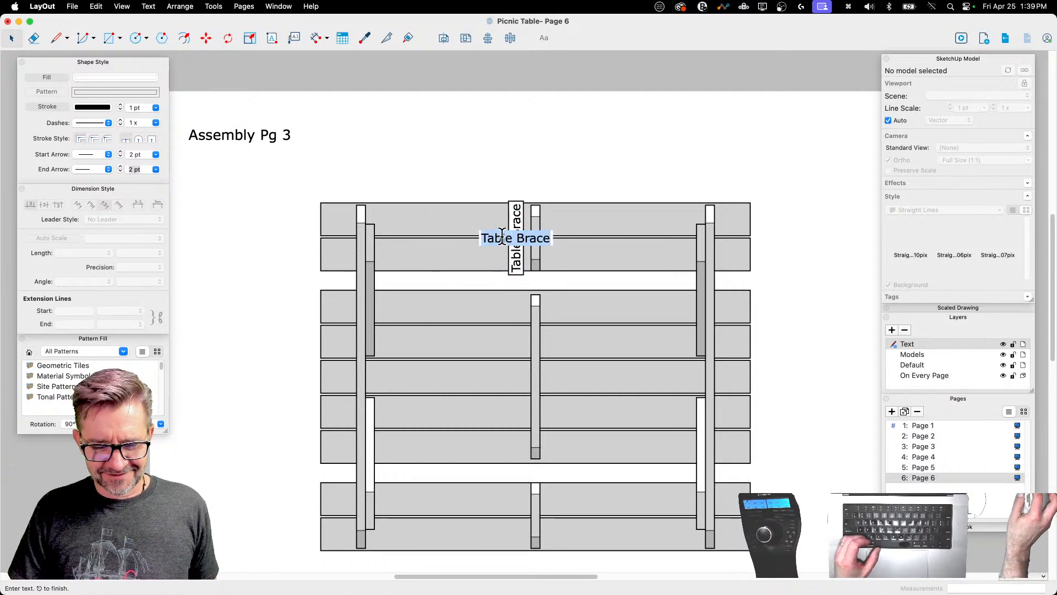
{"action": "type", "text": "Seat"}
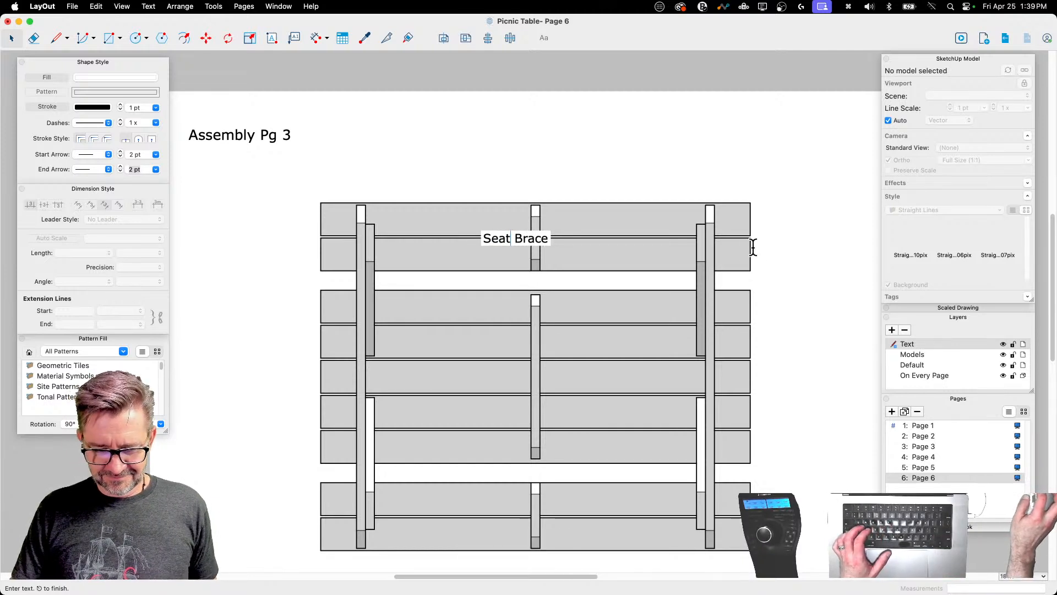
{"action": "left_click", "coordinate": [778, 249]}
{"action": "left_click", "coordinate": [519, 250]}
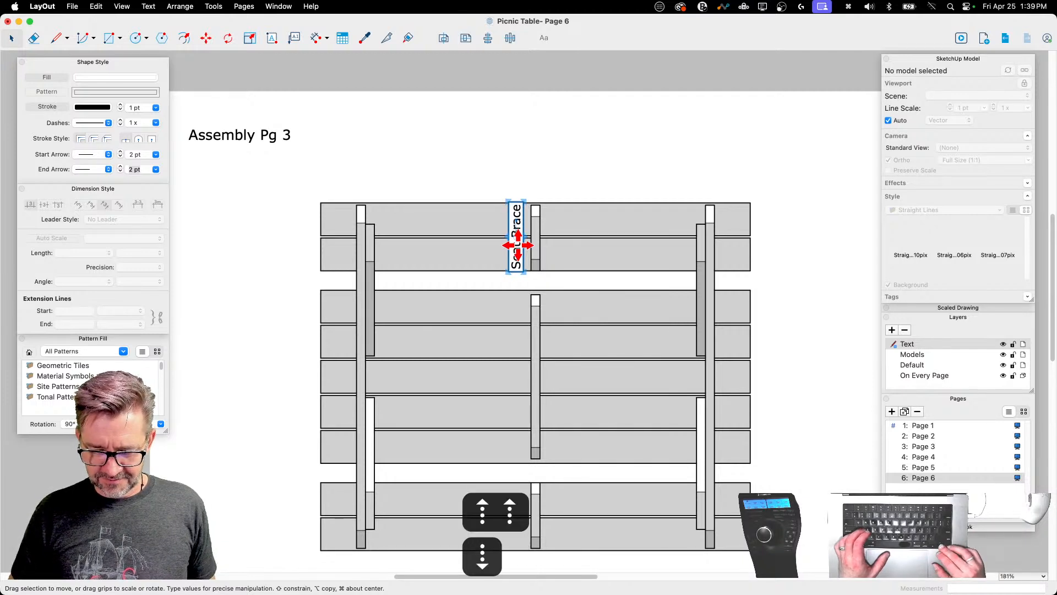
Step: Copy the Seat Brace label, undo the last three changes to recover the Table Brace label, and paste the copy back
{"action": "key", "text": "super+c"}
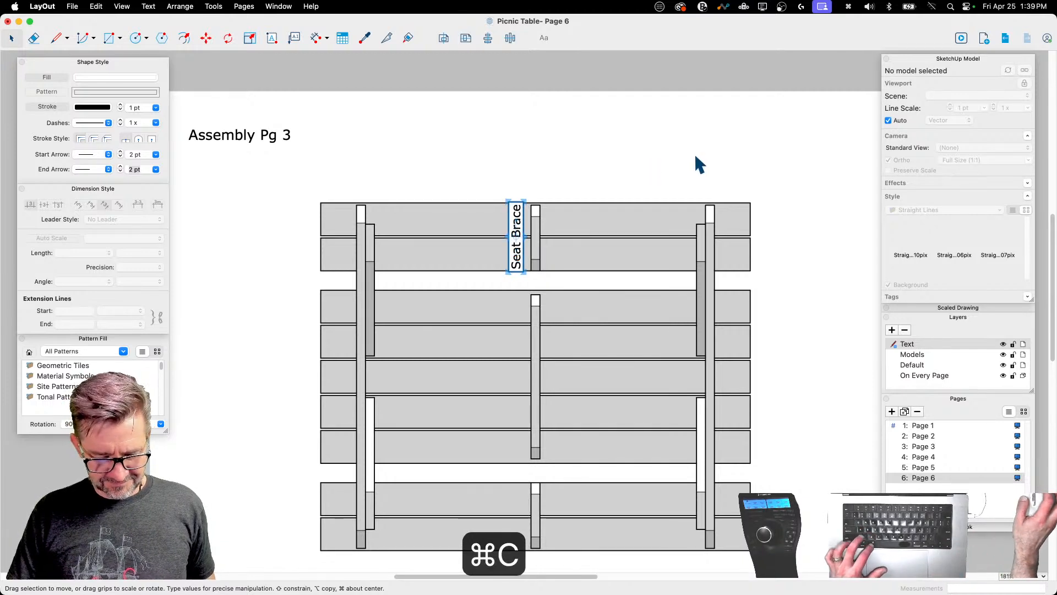
{"action": "key", "text": "super+z"}
{"action": "key", "text": "super+z"}
{"action": "key", "text": "super+z"}
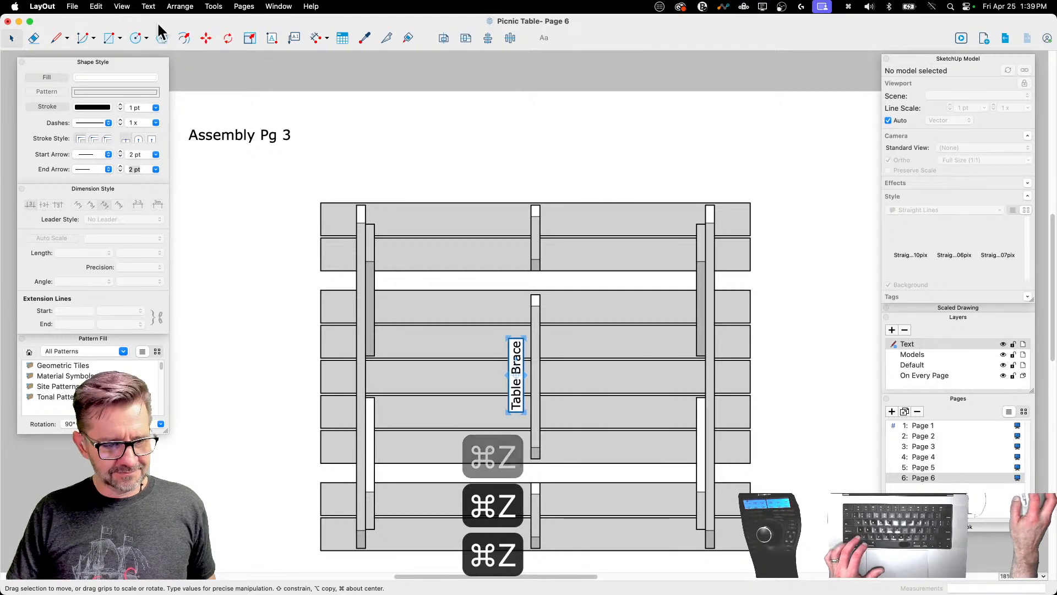
{"action": "left_click", "coordinate": [96, 6]}
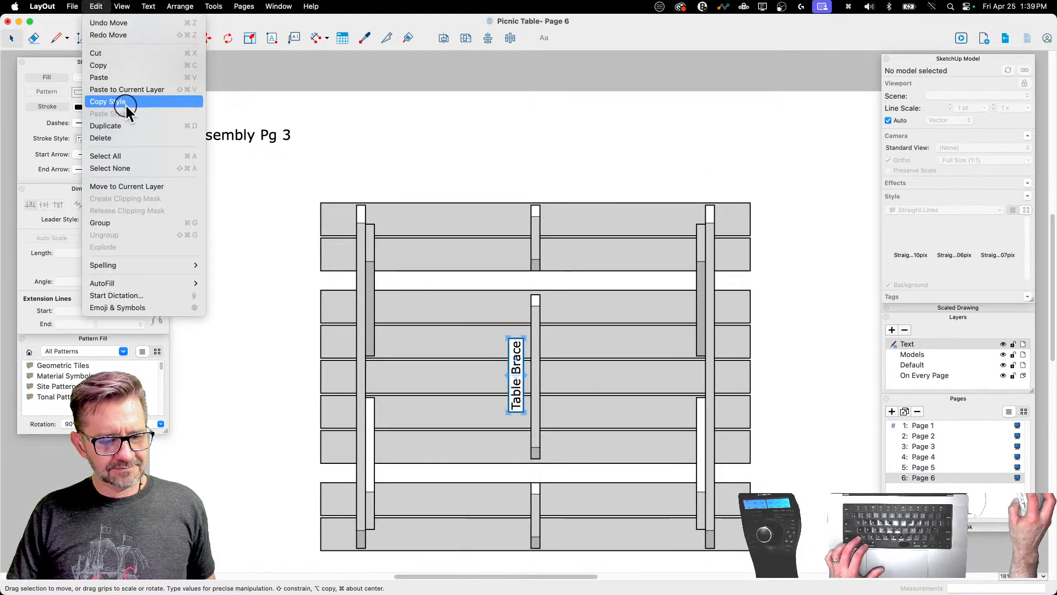
{"action": "left_click", "coordinate": [137, 77]}
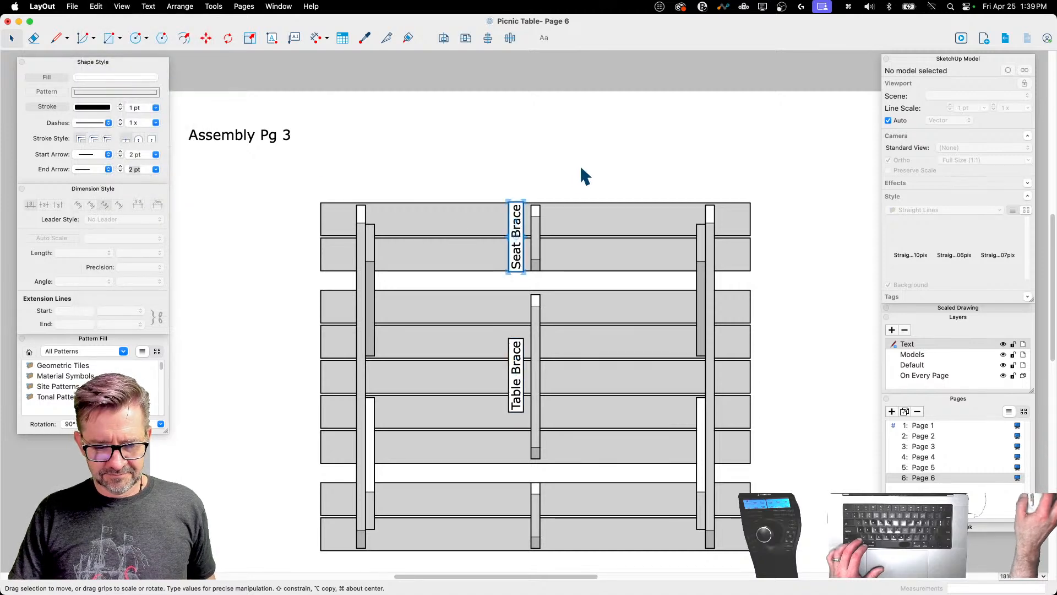
Step: Duplicate the Seat Brace label straight down beside the lower seat's centre brace and fine-tune its position
{"action": "scroll", "coordinate": [581, 162], "scroll_direction": "down", "scroll_amount": 3}
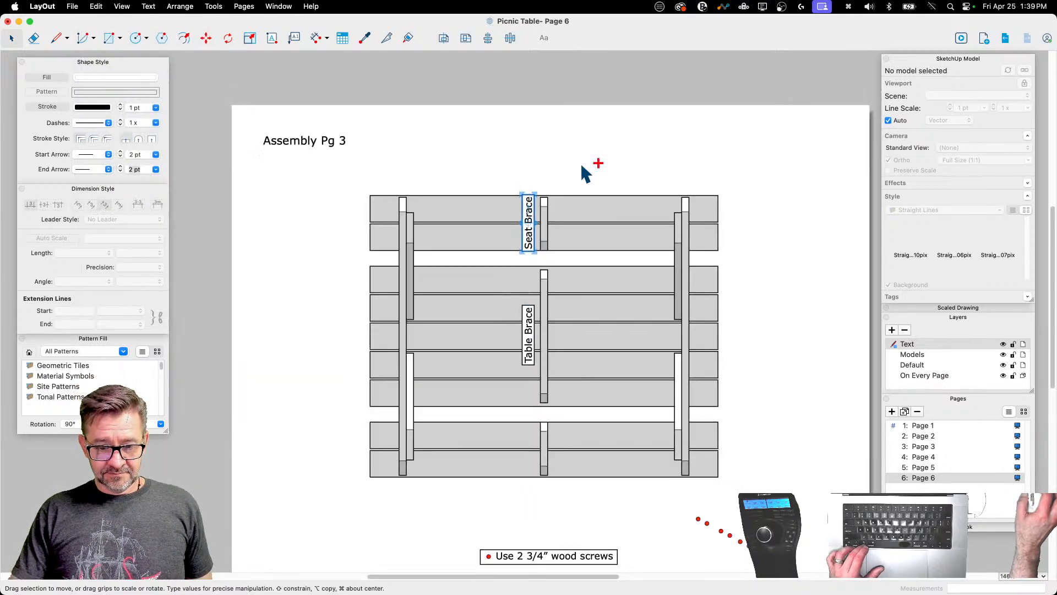
{"action": "left_click", "coordinate": [529, 238]}
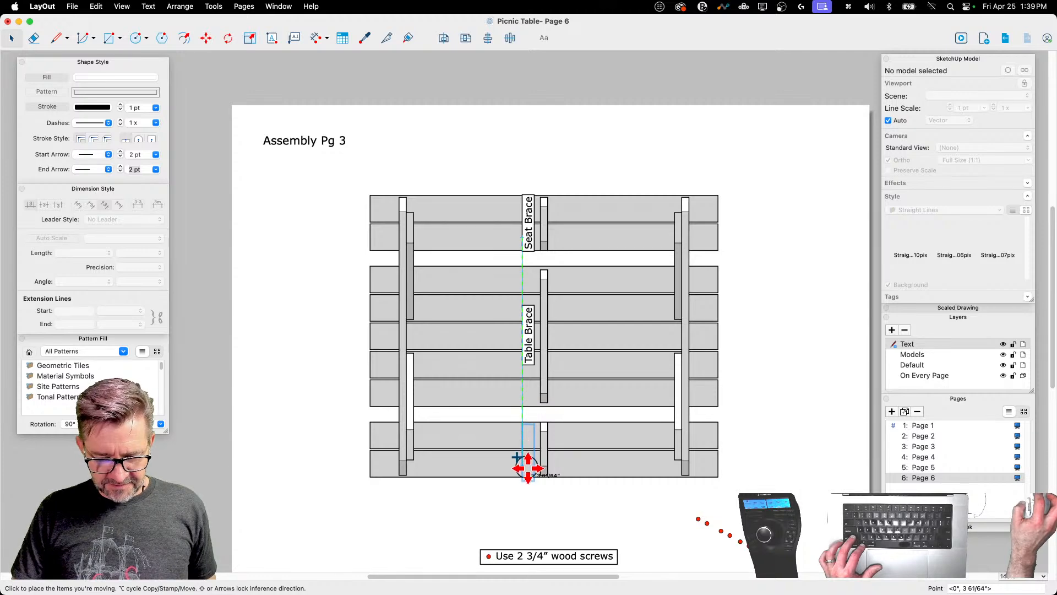
{"action": "left_click", "coordinate": [527, 464]}
{"action": "left_click", "coordinate": [785, 405]}
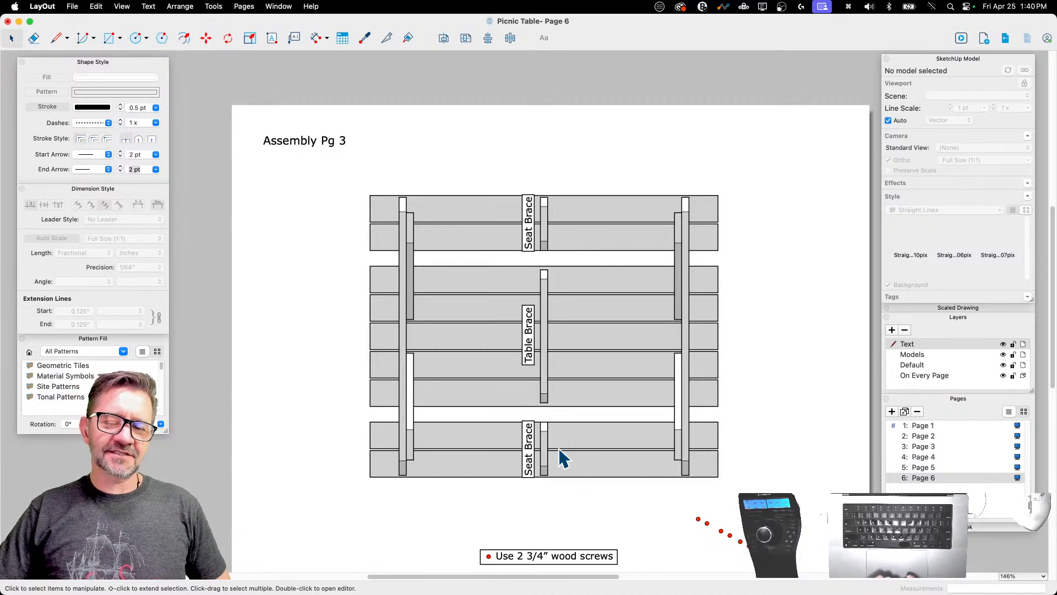
{"action": "left_click", "coordinate": [528, 469]}
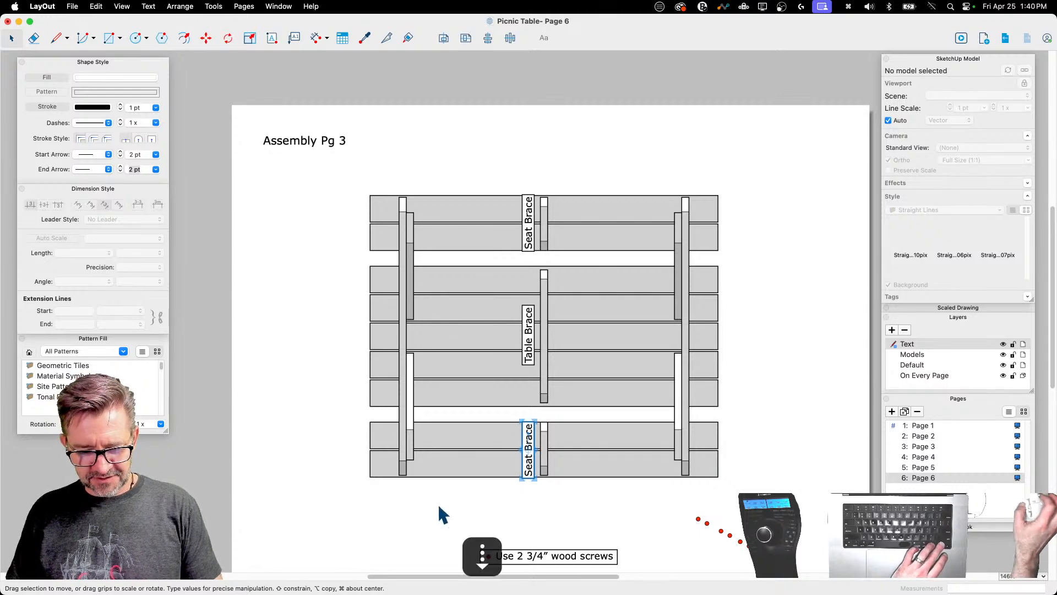
{"action": "scroll", "coordinate": [511, 491], "scroll_direction": "up", "scroll_amount": 5}
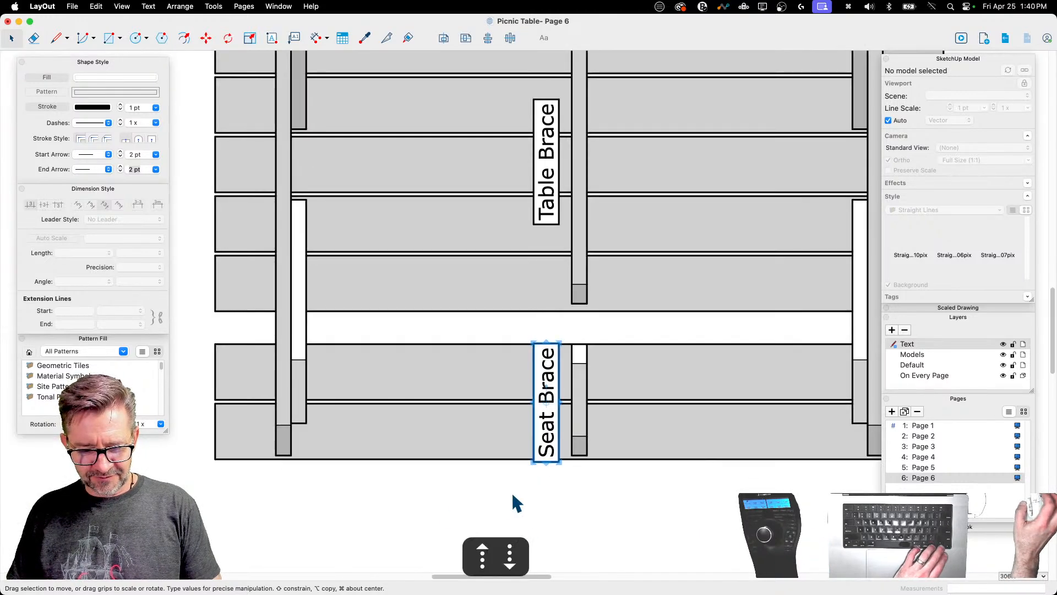
{"action": "left_click", "coordinate": [584, 503]}
Step: Dimension the horizontal gap between the upper seat's centre brace and the right-end support, placing the dimension above the model
{"action": "scroll", "coordinate": [422, 385], "scroll_direction": "down", "scroll_amount": 8}
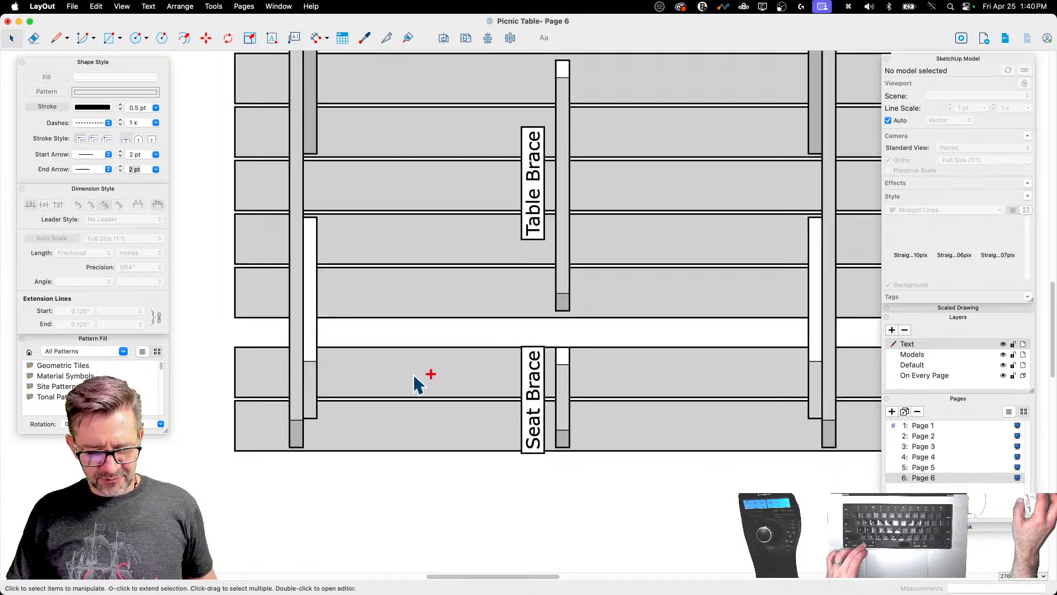
{"action": "scroll", "coordinate": [457, 440], "scroll_direction": "up", "scroll_amount": 2}
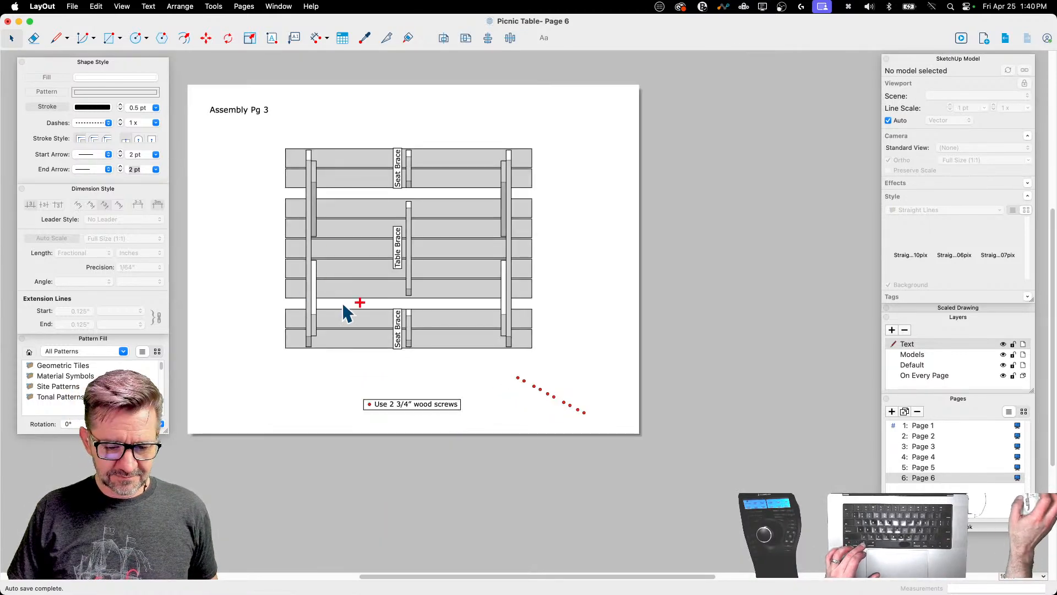
{"action": "scroll", "coordinate": [342, 302], "scroll_direction": "up", "scroll_amount": 2}
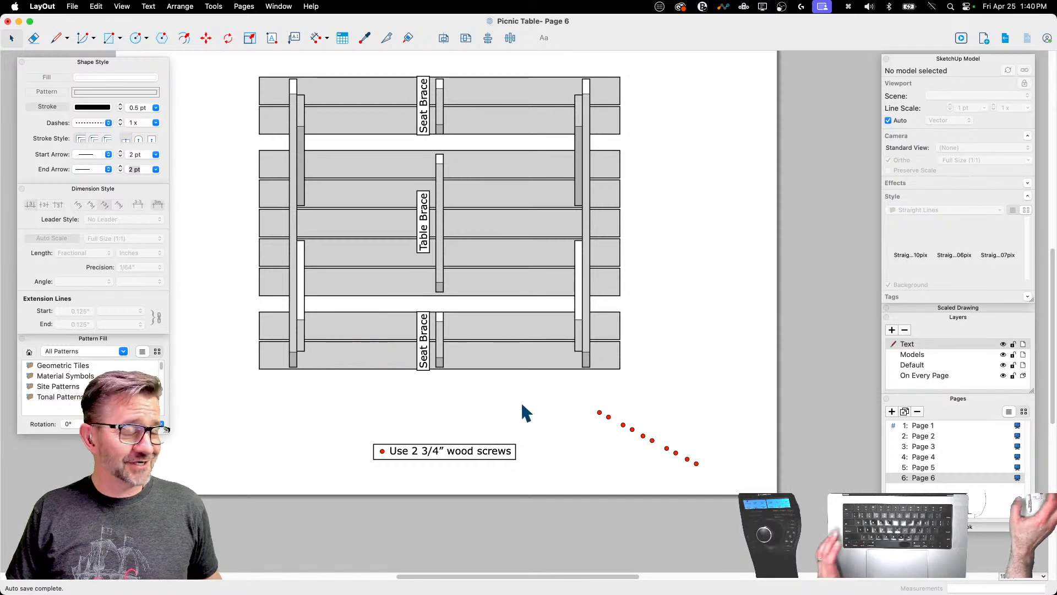
{"action": "scroll", "coordinate": [526, 401], "scroll_direction": "down", "scroll_amount": 1}
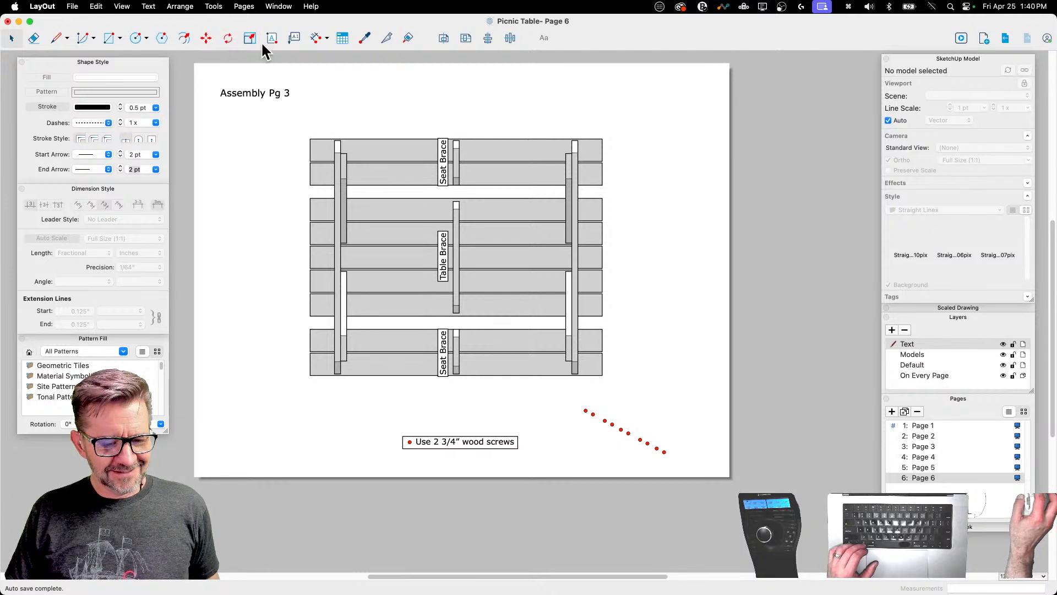
{"action": "left_click", "coordinate": [318, 38]}
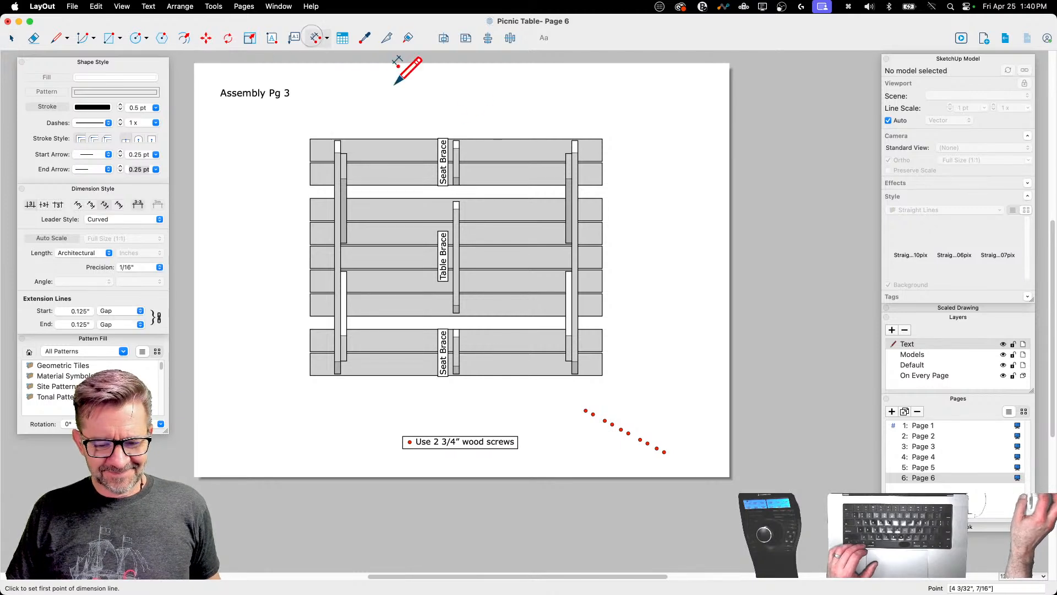
{"action": "left_click", "coordinate": [460, 140]}
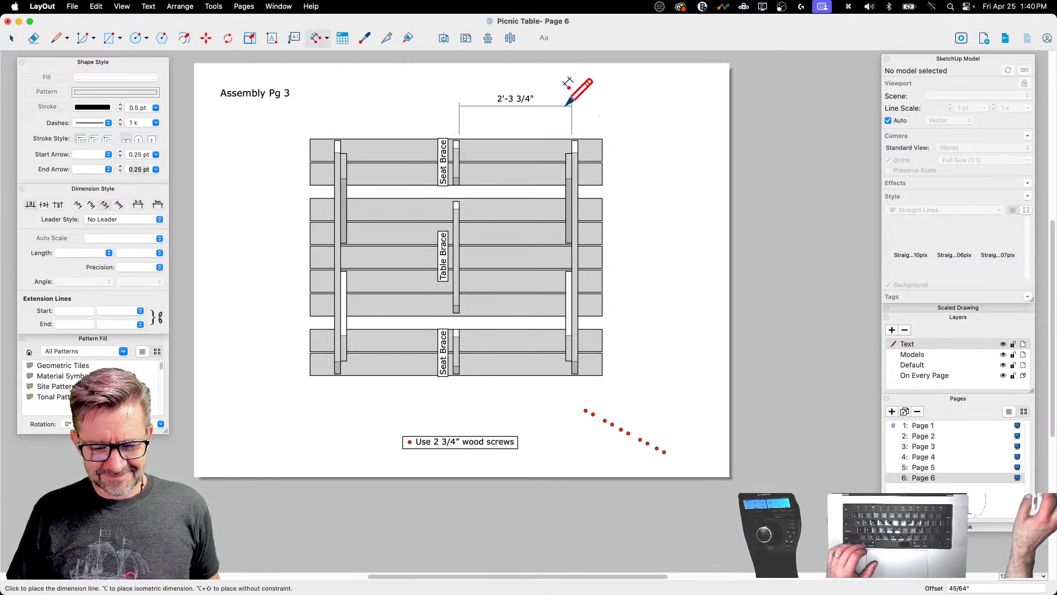
{"action": "left_click", "coordinate": [572, 109]}
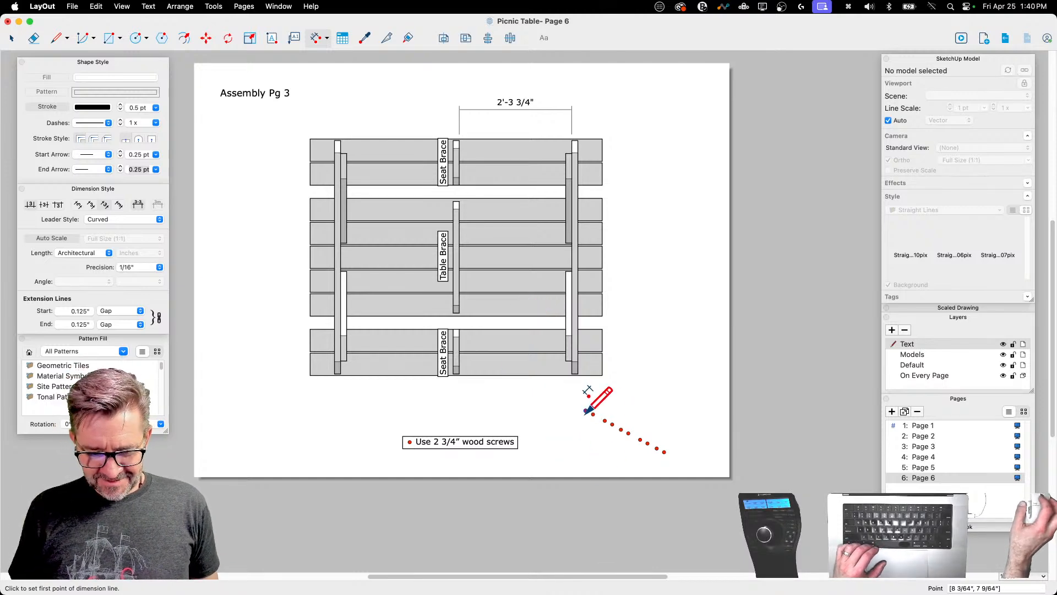
Step: Rotate the spare row of screw dots to vertical, move it onto the centre table brace and nudge it into alignment
{"action": "key", "text": "space"}
{"action": "left_click_drag", "start_coordinate": [569, 406], "coordinate": [688, 479]}
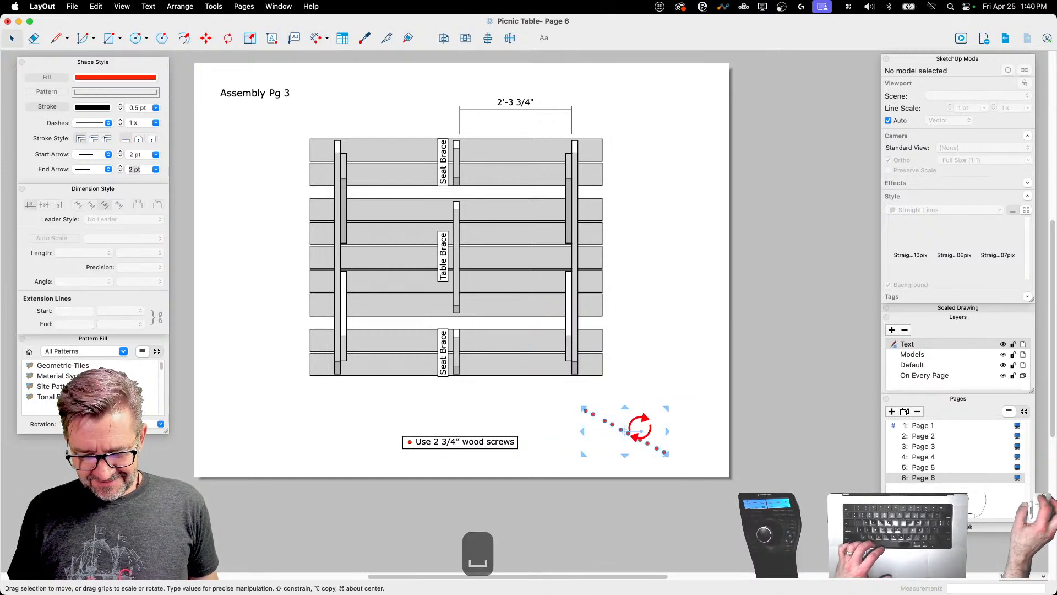
{"action": "left_click_drag", "start_coordinate": [638, 421], "coordinate": [666, 508]}
{"action": "left_click_drag", "start_coordinate": [625, 415], "coordinate": [456, 243]}
{"action": "key", "text": "Right"}
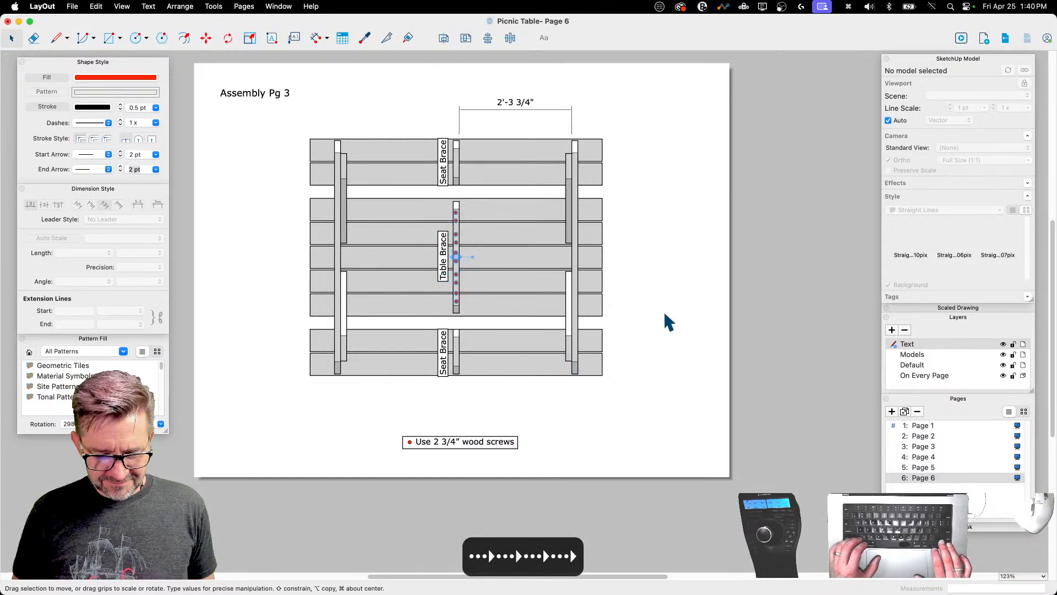
{"action": "key", "text": "Up"}
{"action": "key", "text": "Up"}
{"action": "key", "text": "Right"}
{"action": "key", "text": "Left"}
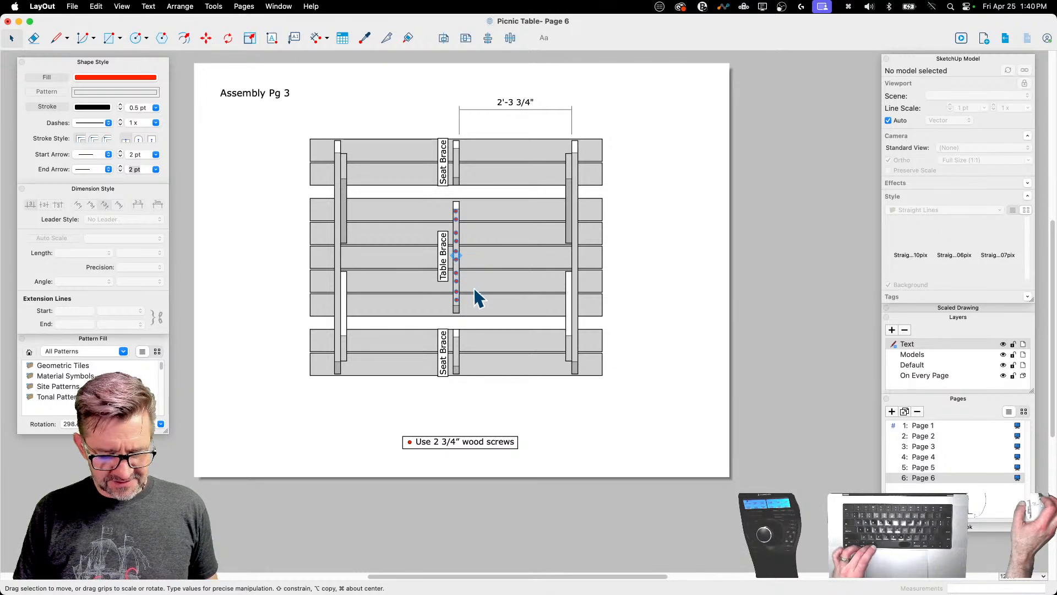
Step: Select the upper four screw dots on the centre table brace and shift them slightly upward along the brace
{"action": "scroll", "coordinate": [474, 286], "scroll_direction": "up", "scroll_amount": 3}
{"action": "scroll", "coordinate": [465, 361], "scroll_direction": "up", "scroll_amount": 3}
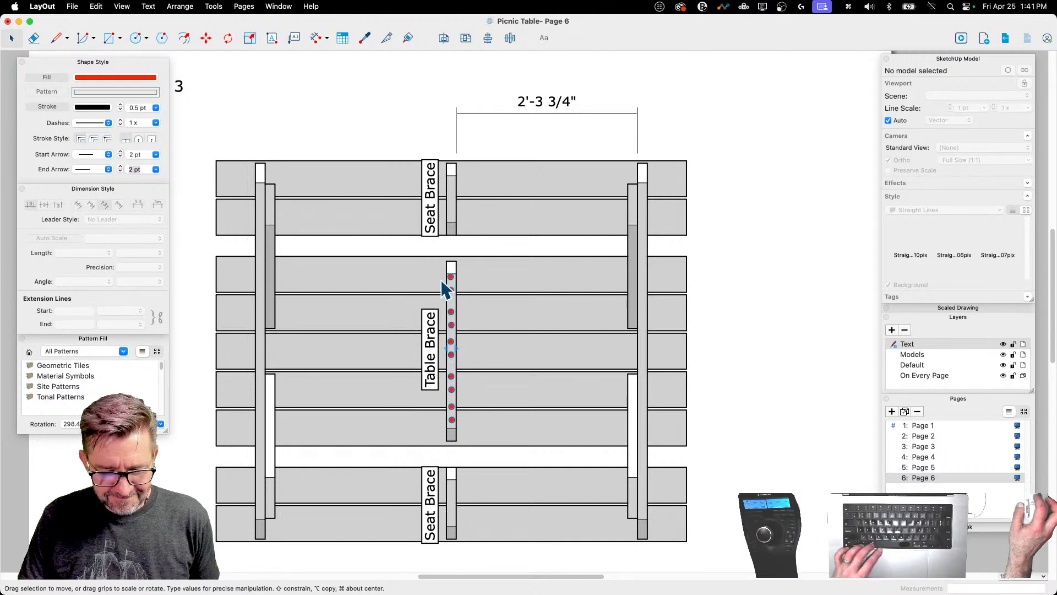
{"action": "key", "text": "space"}
{"action": "left_click", "coordinate": [767, 302]}
{"action": "left_click_drag", "start_coordinate": [435, 260], "coordinate": [475, 335]}
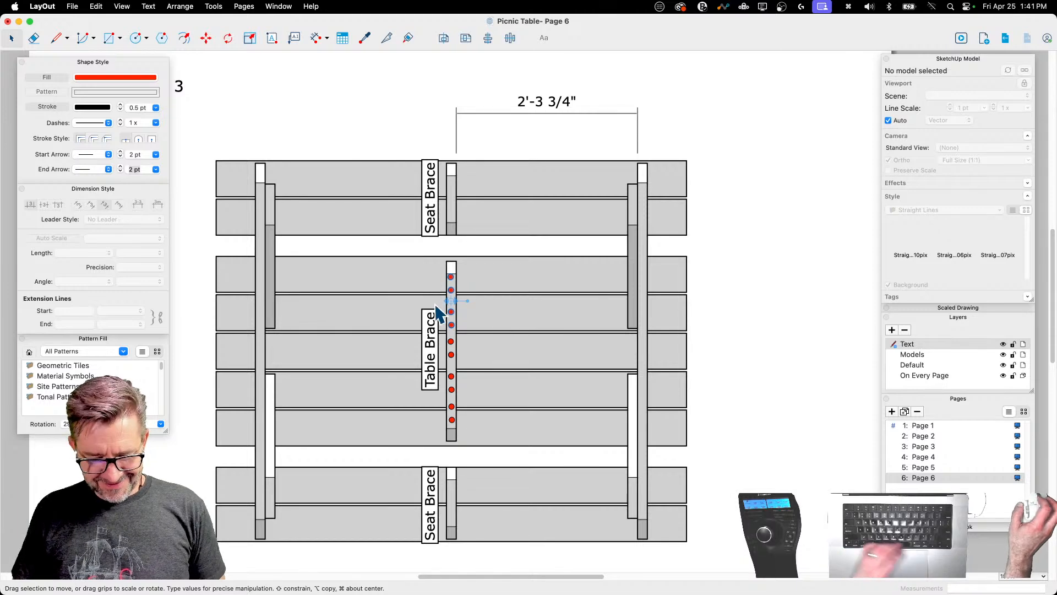
{"action": "scroll", "coordinate": [436, 308], "scroll_direction": "up", "scroll_amount": 5}
{"action": "left_click_drag", "start_coordinate": [463, 318], "coordinate": [463, 306]}
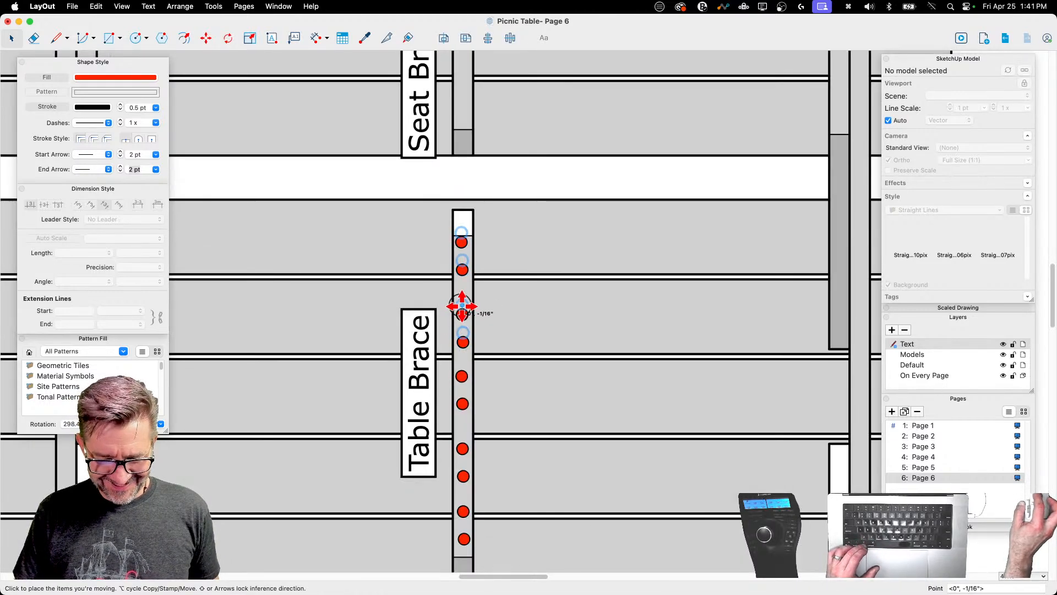
{"action": "left_click", "coordinate": [462, 306]}
{"action": "left_click", "coordinate": [507, 272]}
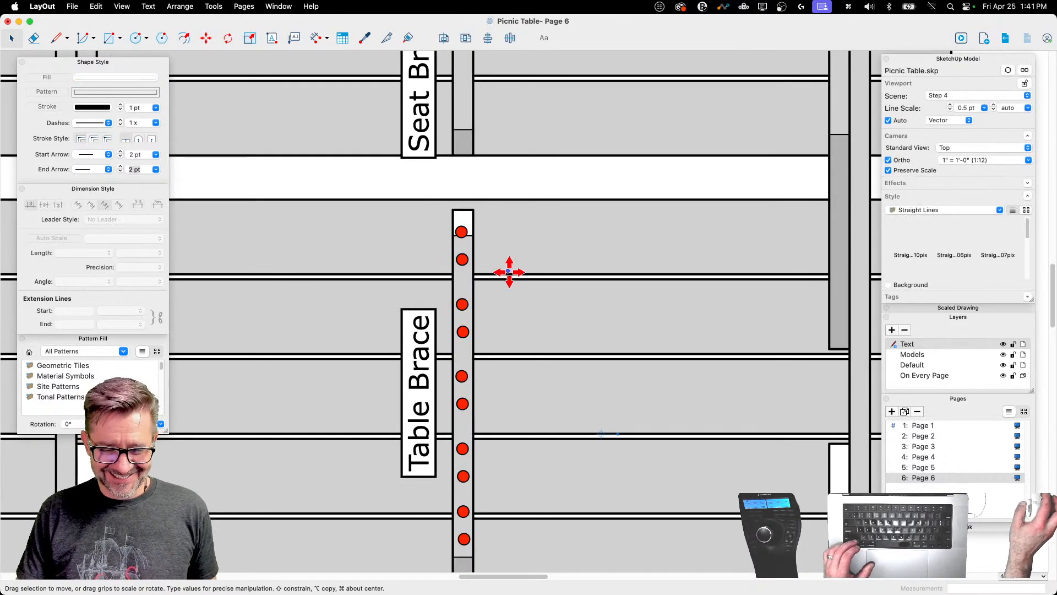
{"action": "scroll", "coordinate": [479, 264], "scroll_direction": "up", "scroll_amount": 3}
{"action": "key", "text": "space"}
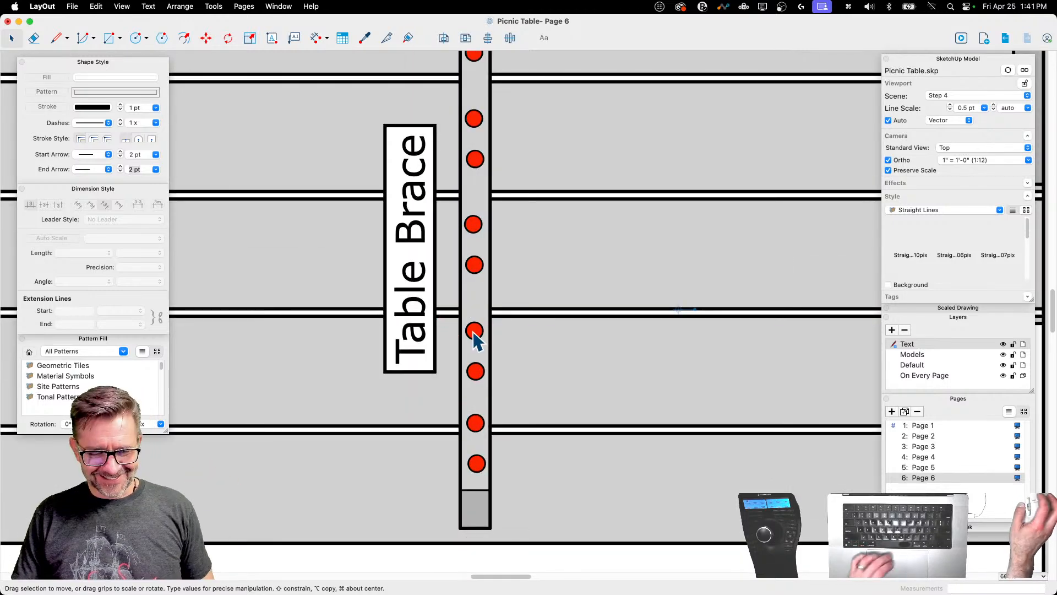
{"action": "left_click", "coordinate": [12, 39]}
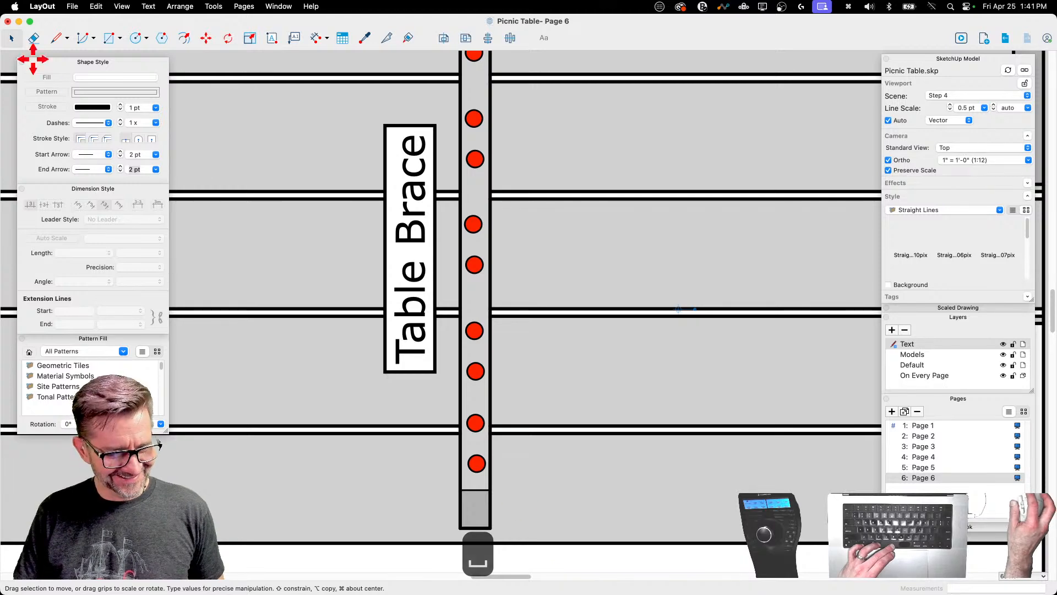
{"action": "mouse_move", "coordinate": [446, 342]}
{"action": "left_mouse_down"}
{"action": "mouse_move", "coordinate": [514, 453]}
{"action": "mouse_move", "coordinate": [531, 512]}
{"action": "mouse_move", "coordinate": [556, 503]}
{"action": "left_mouse_up"}
{"action": "key", "text": "super+z"}
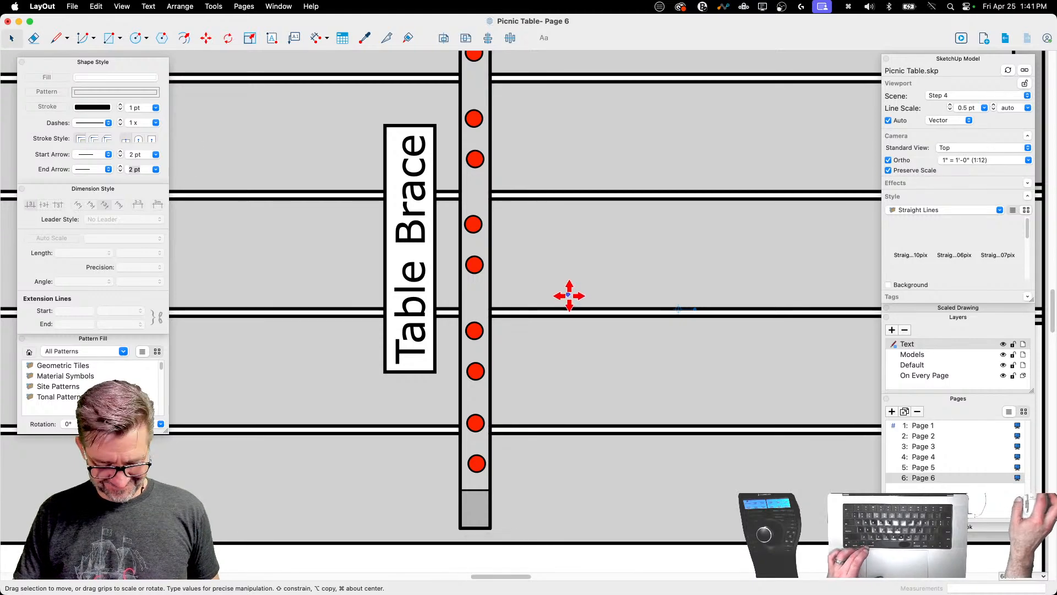
Step: Select the lower four screw dots on the centre table brace and shift them slightly downward along the brace
{"action": "scroll", "coordinate": [562, 292], "scroll_direction": "down", "scroll_amount": 3}
{"action": "scroll", "coordinate": [562, 321], "scroll_direction": "down", "scroll_amount": 5}
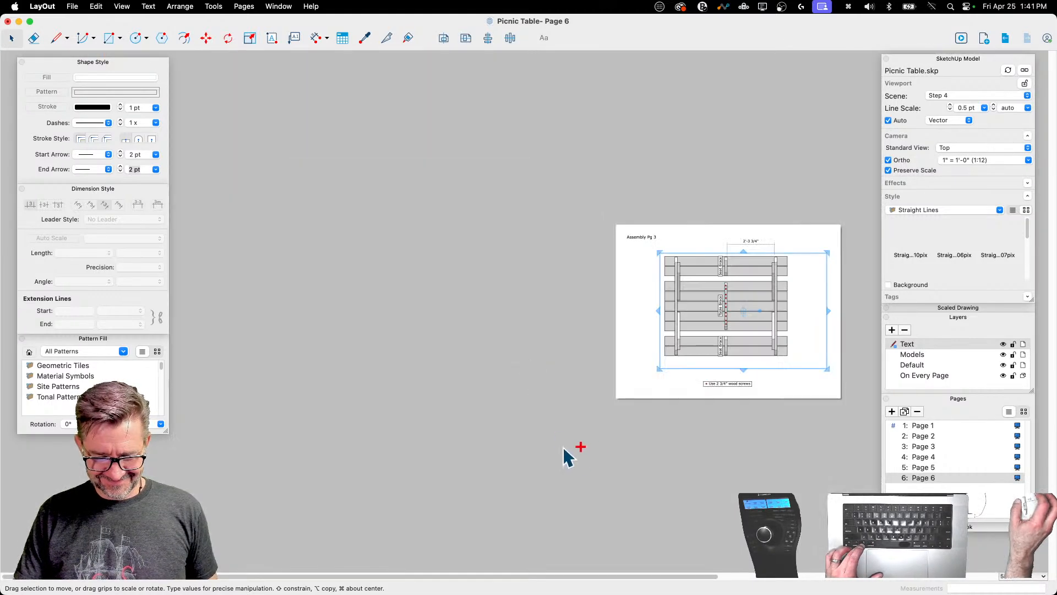
{"action": "scroll", "coordinate": [795, 369], "scroll_direction": "up", "scroll_amount": 3}
{"action": "scroll", "coordinate": [693, 279], "scroll_direction": "up", "scroll_amount": 6}
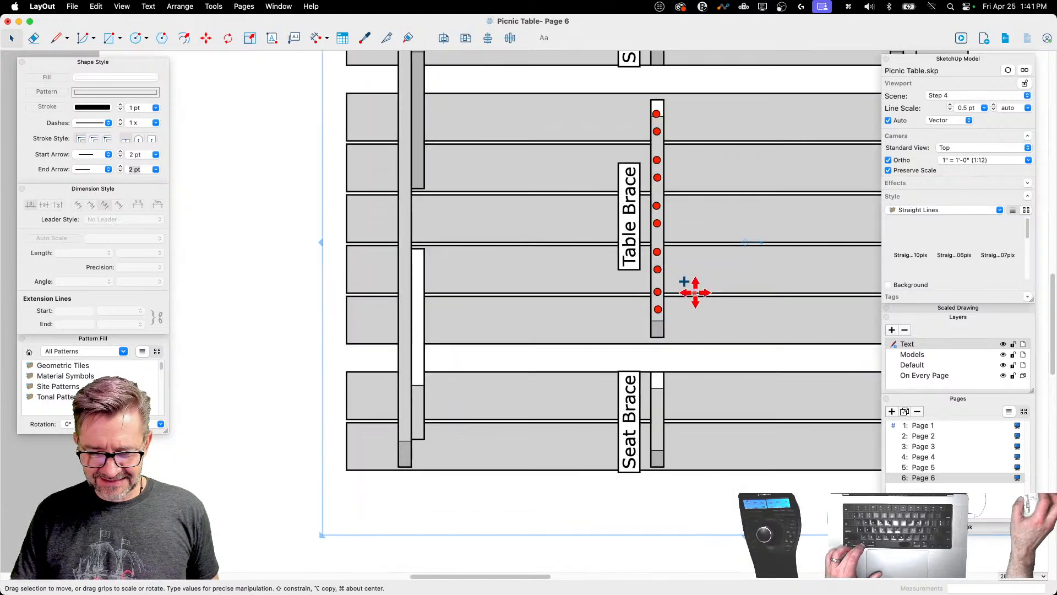
{"action": "left_click", "coordinate": [688, 295]}
{"action": "left_click", "coordinate": [652, 293], "text": "shift"}
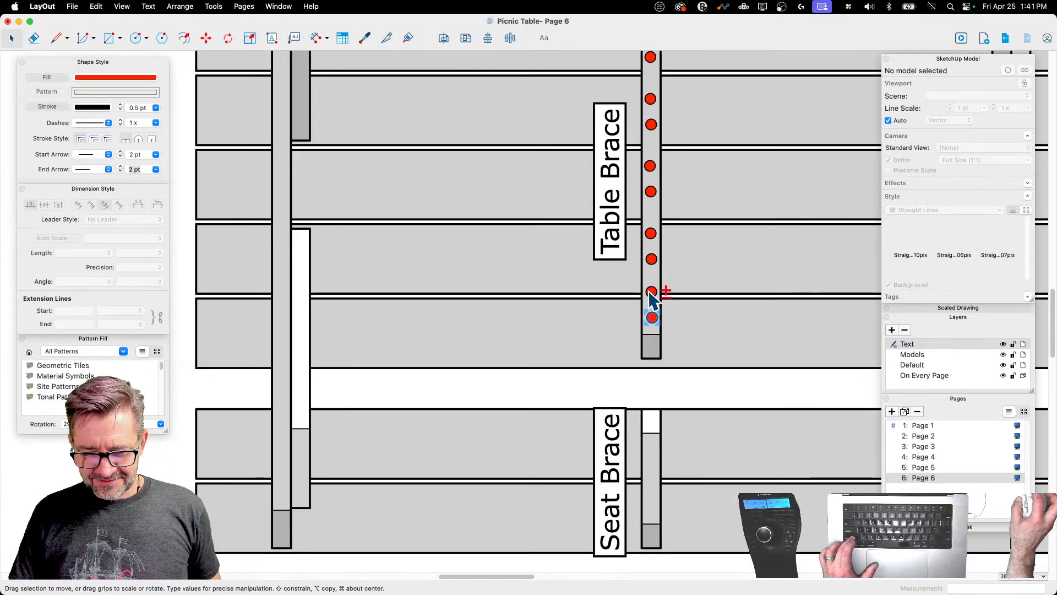
{"action": "left_click", "coordinate": [652, 260], "text": "shift"}
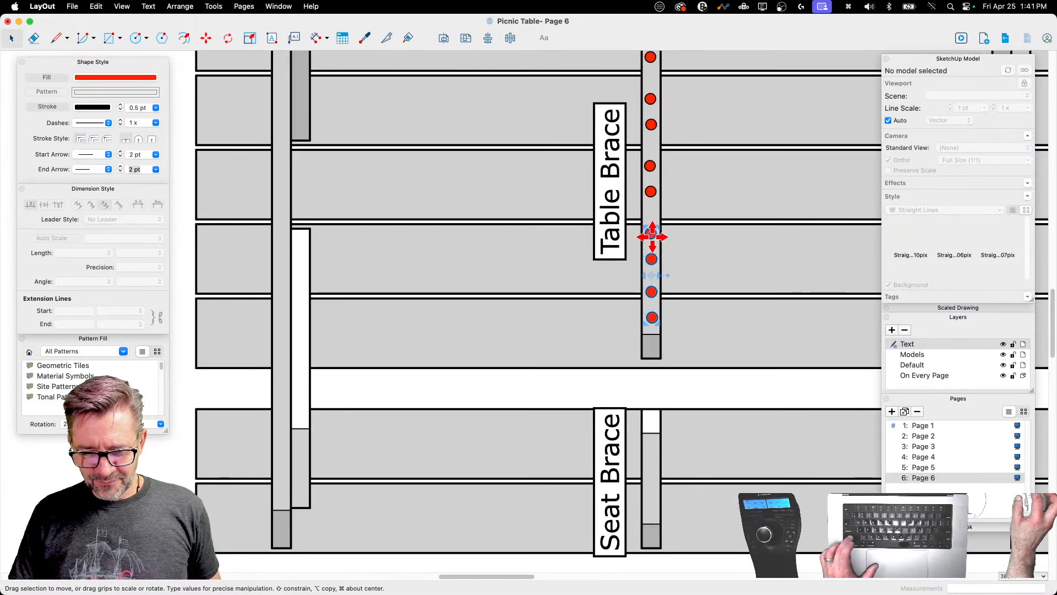
{"action": "left_click_drag", "start_coordinate": [652, 237], "coordinate": [654, 253]}
{"action": "left_click", "coordinate": [653, 250]}
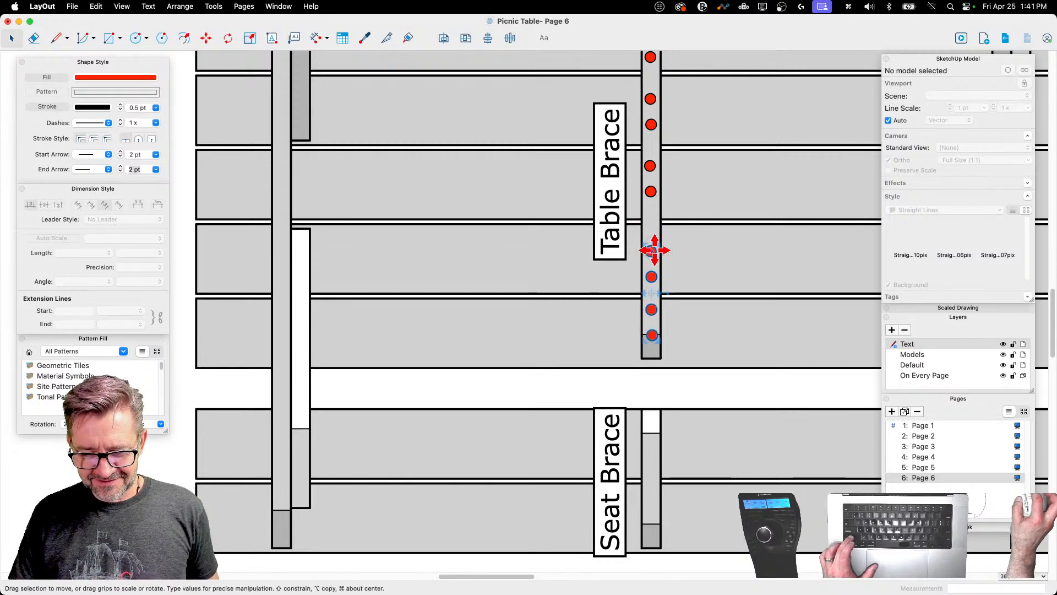
Step: Select all ten screw dots on the centre table brace and change their fill to green
{"action": "scroll", "coordinate": [476, 315], "scroll_direction": "down", "scroll_amount": 3}
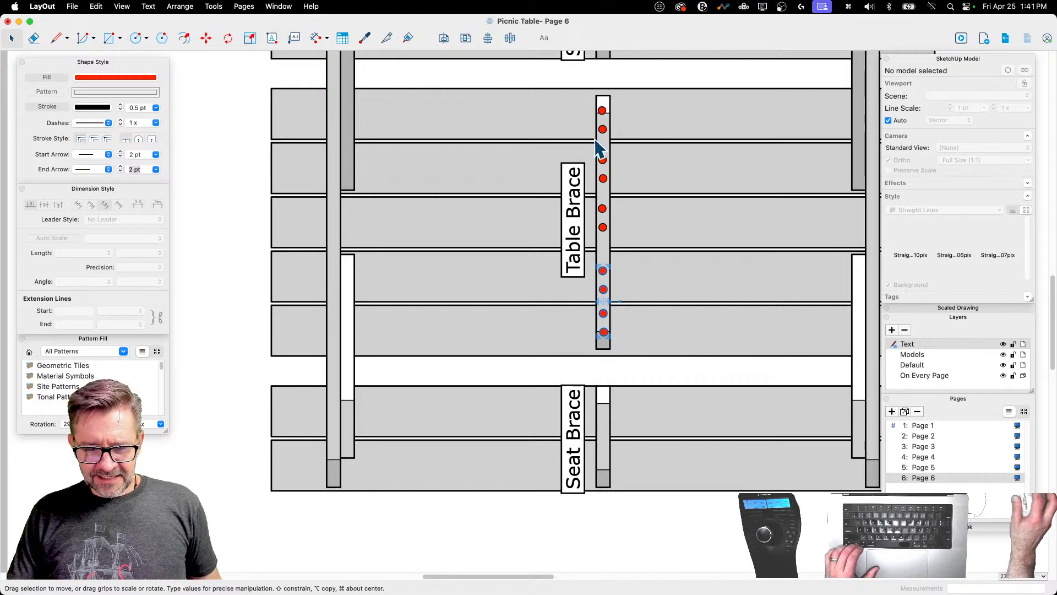
{"action": "left_click_drag", "start_coordinate": [585, 101], "coordinate": [630, 346]}
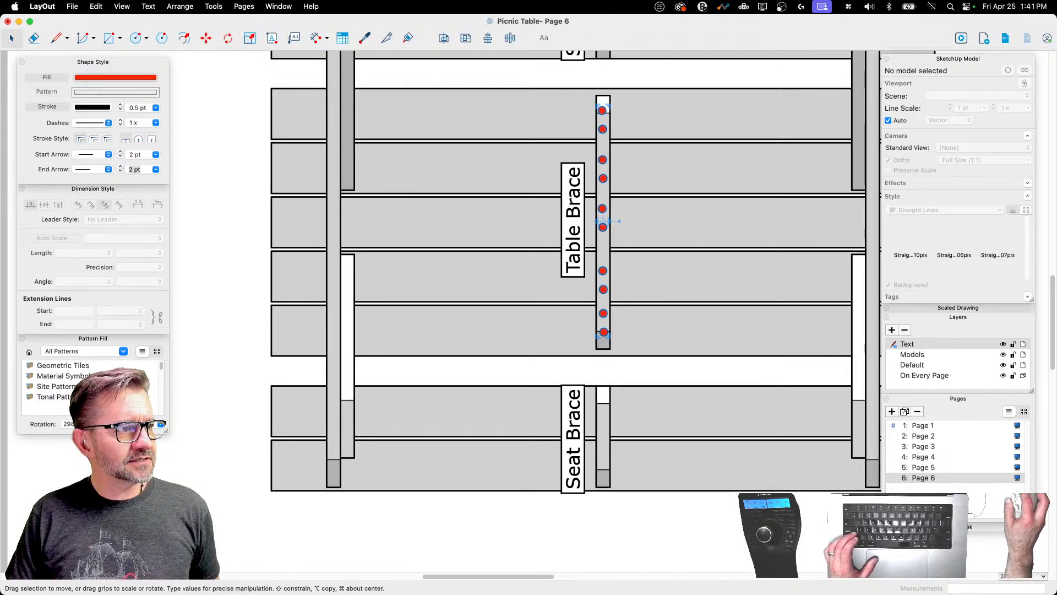
{"action": "left_click", "coordinate": [336, 99]}
{"action": "left_click", "coordinate": [319, 177]}
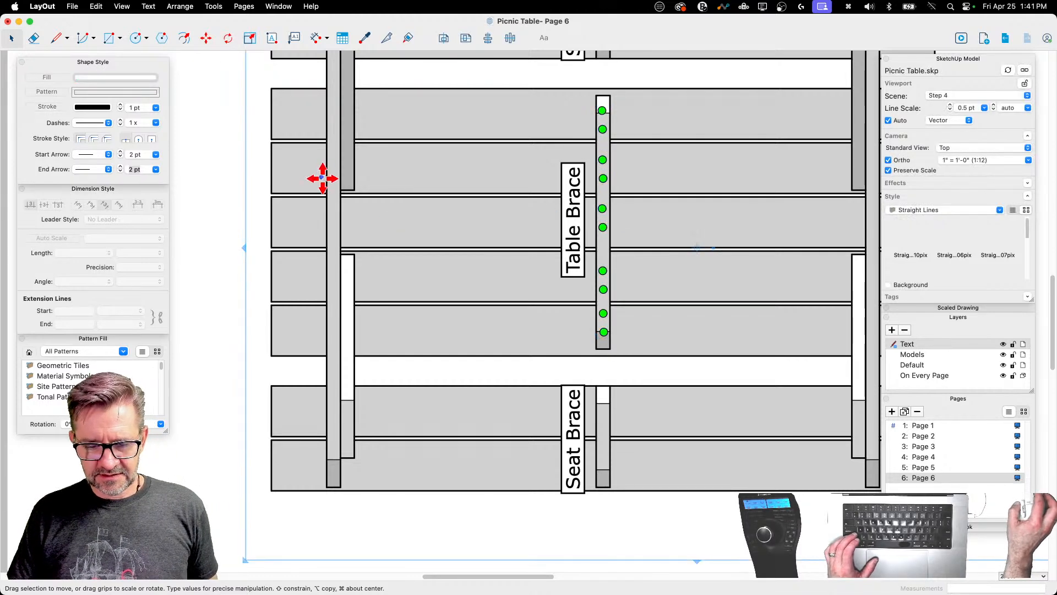
Step: Open the wood-screws note group for editing and change the fill of its dot to green
{"action": "scroll", "coordinate": [372, 312], "scroll_direction": "down", "scroll_amount": 5}
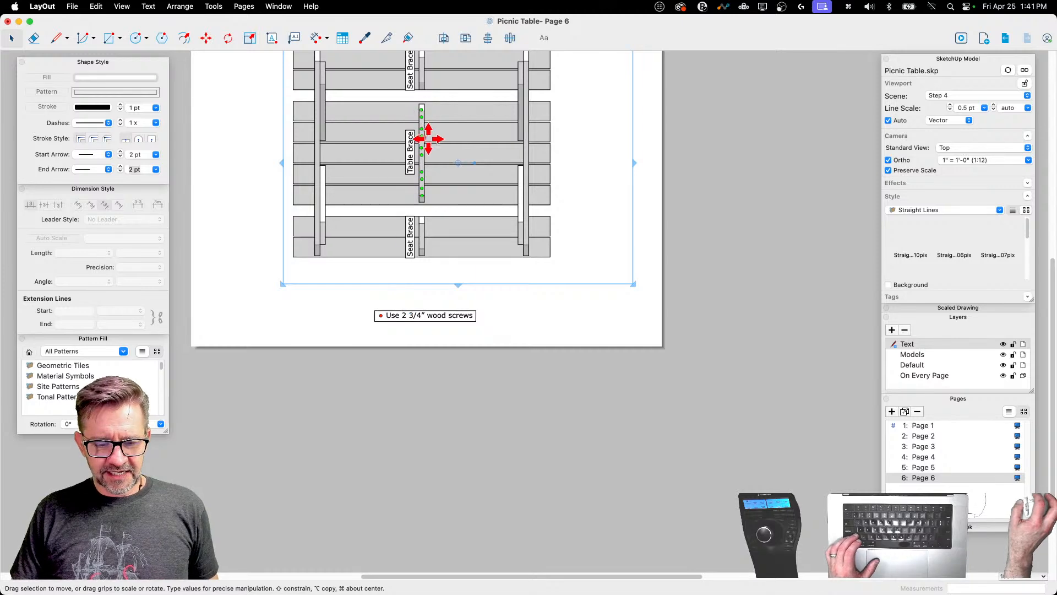
{"action": "scroll", "coordinate": [384, 322], "scroll_direction": "up", "scroll_amount": 3}
{"action": "left_click", "coordinate": [383, 320]}
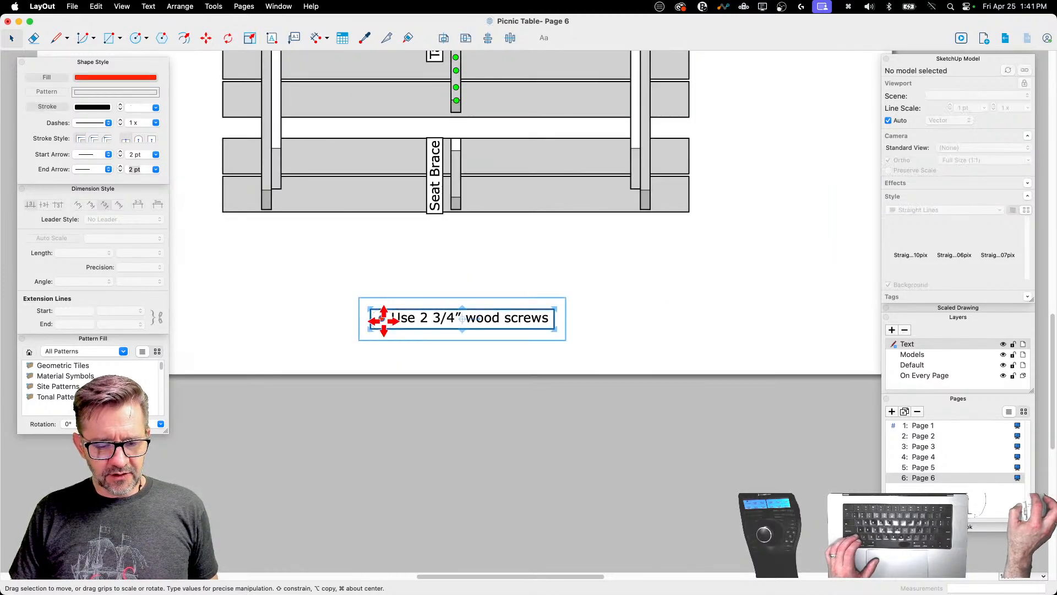
{"action": "double_click", "coordinate": [382, 318]}
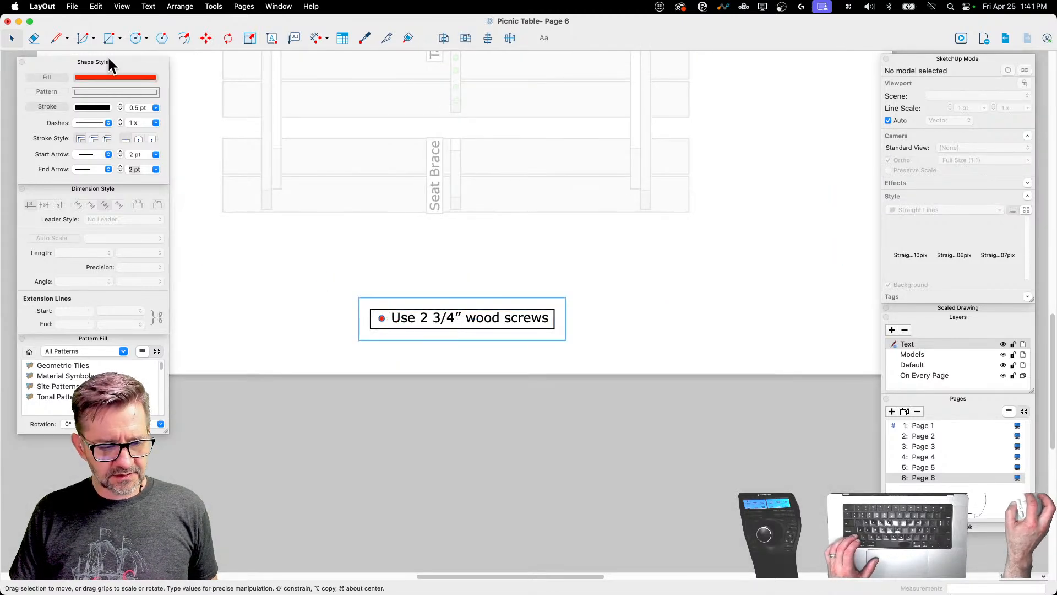
{"action": "left_click", "coordinate": [56, 76]}
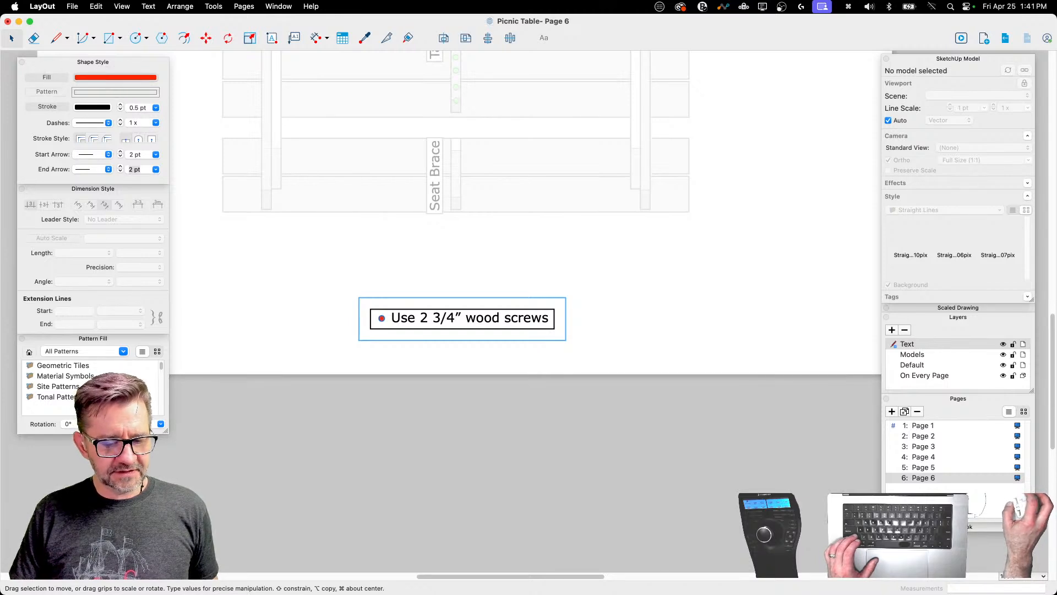
Step: Append "from above" to the note text "Use 2 3/4” wood screws"
{"action": "double_click", "coordinate": [457, 318]}
{"action": "left_click", "coordinate": [551, 321]}
{"action": "type", "text": "fr"}
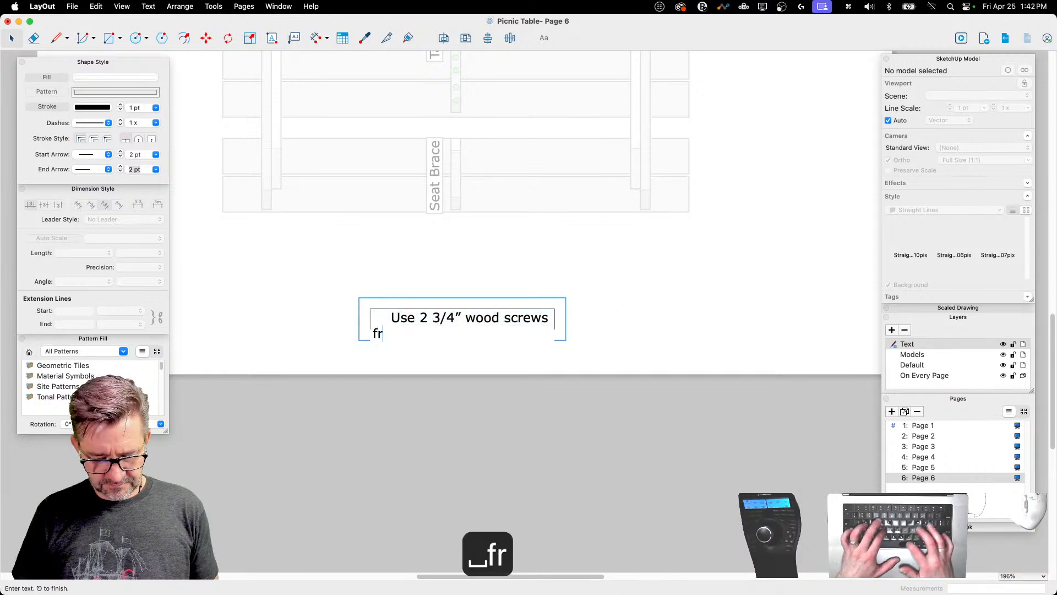
{"action": "type", "text": "om ab"}
{"action": "key", "text": "BackSpace"}
{"action": "type", "text": "above"}
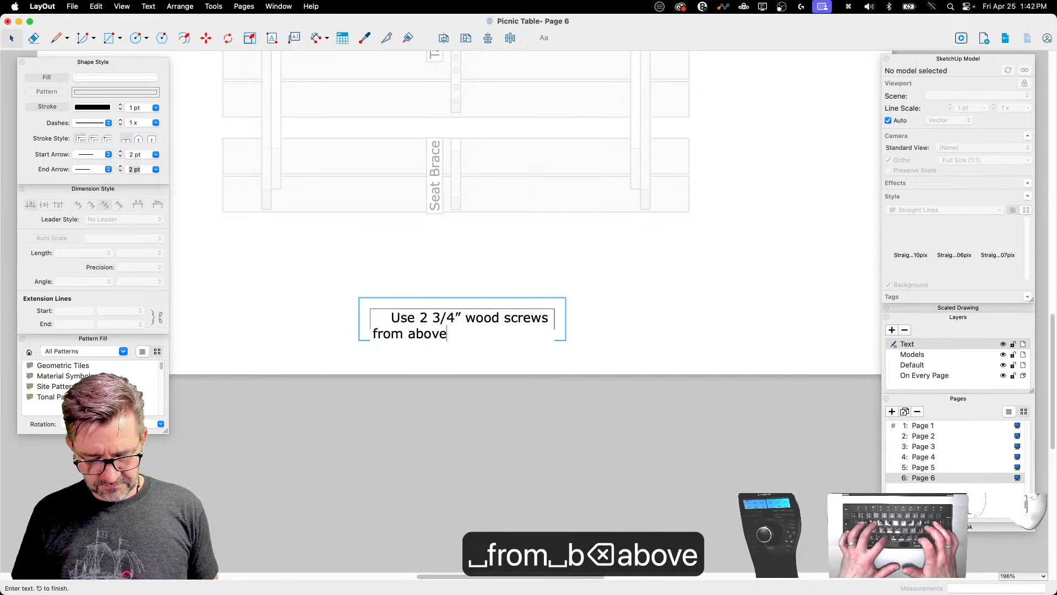
{"action": "left_click", "coordinate": [633, 329]}
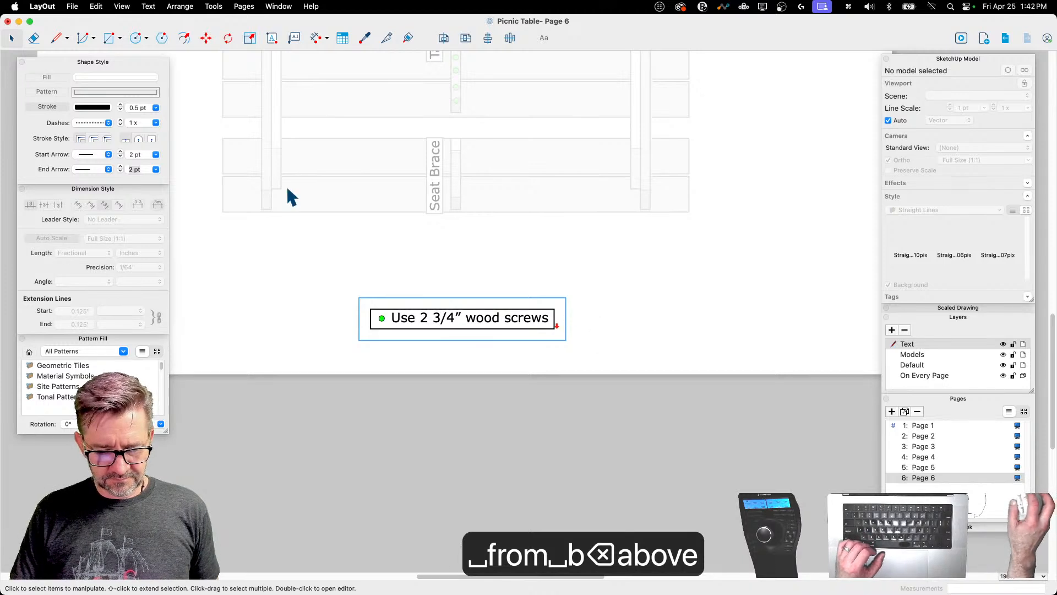
Step: Widen the note's text box so the whole screw note fits on one line, and leave the group
{"action": "left_click", "coordinate": [555, 319]}
{"action": "mouse_move", "coordinate": [554, 320]}
{"action": "left_mouse_down"}
{"action": "mouse_move", "coordinate": [604, 320]}
{"action": "mouse_move", "coordinate": [525, 320]}
{"action": "mouse_move", "coordinate": [623, 330]}
{"action": "mouse_move", "coordinate": [602, 329]}
{"action": "left_mouse_up"}
{"action": "left_click", "coordinate": [628, 327]}
{"action": "left_click", "coordinate": [524, 328]}
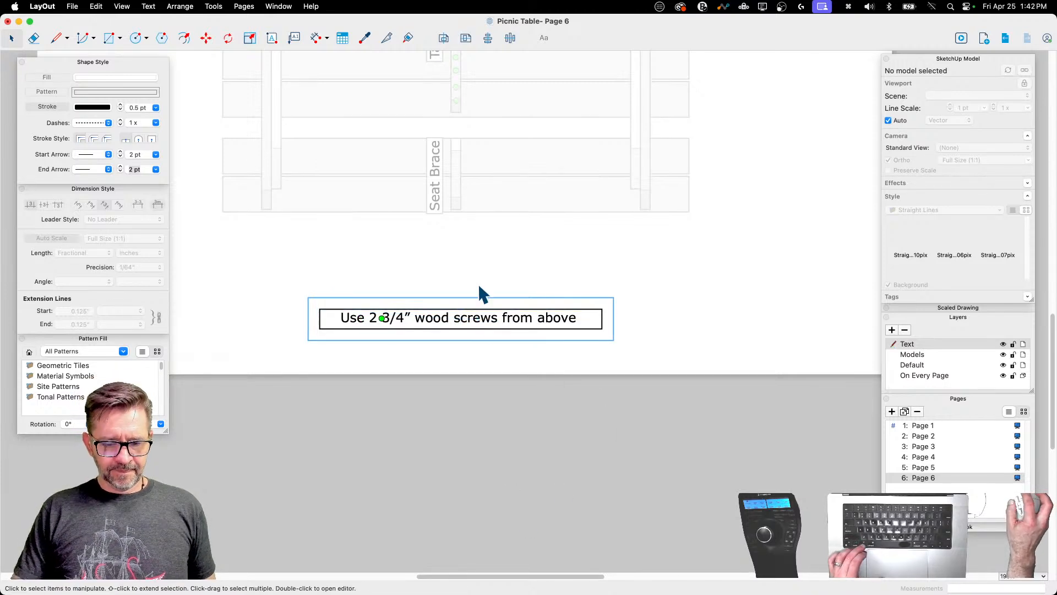
{"action": "left_click", "coordinate": [530, 435]}
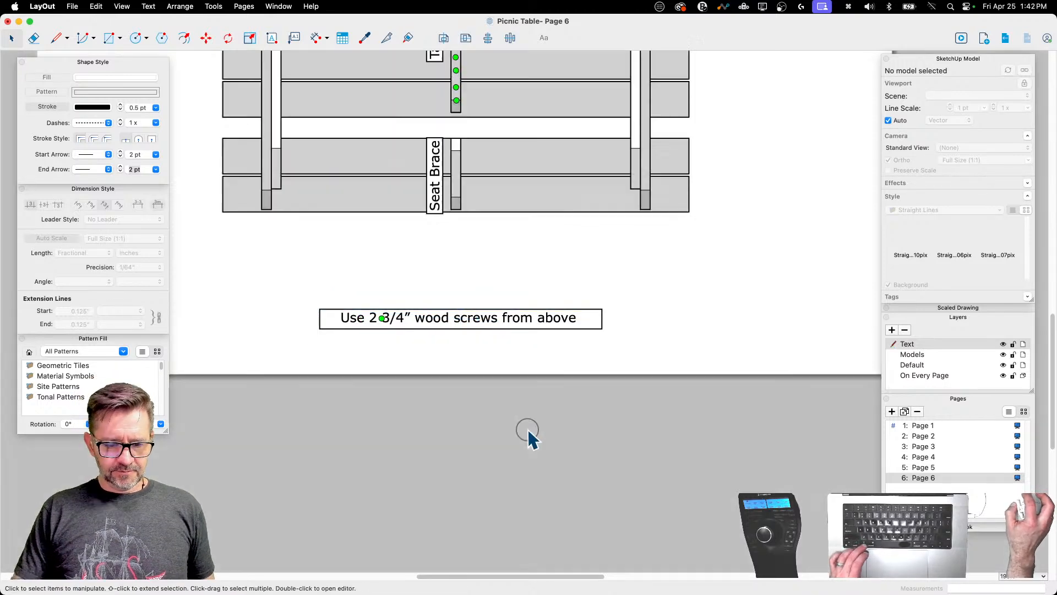
Step: Reposition the screw note slightly and move its green dot to just before the word "Use" inside the box
{"action": "left_click", "coordinate": [383, 319]}
{"action": "left_click", "coordinate": [383, 319]}
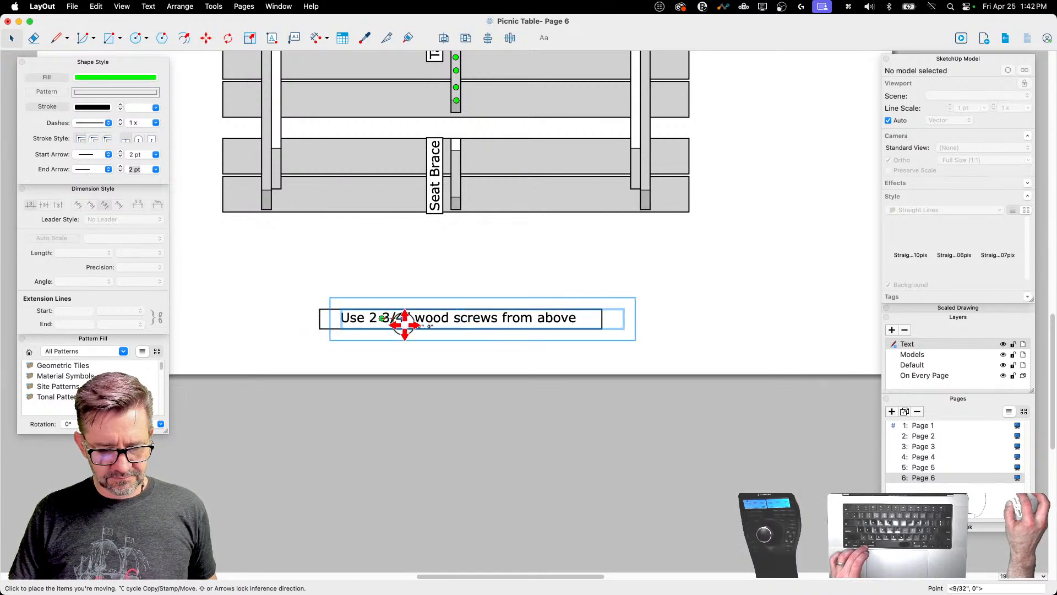
{"action": "double_click", "coordinate": [388, 320]}
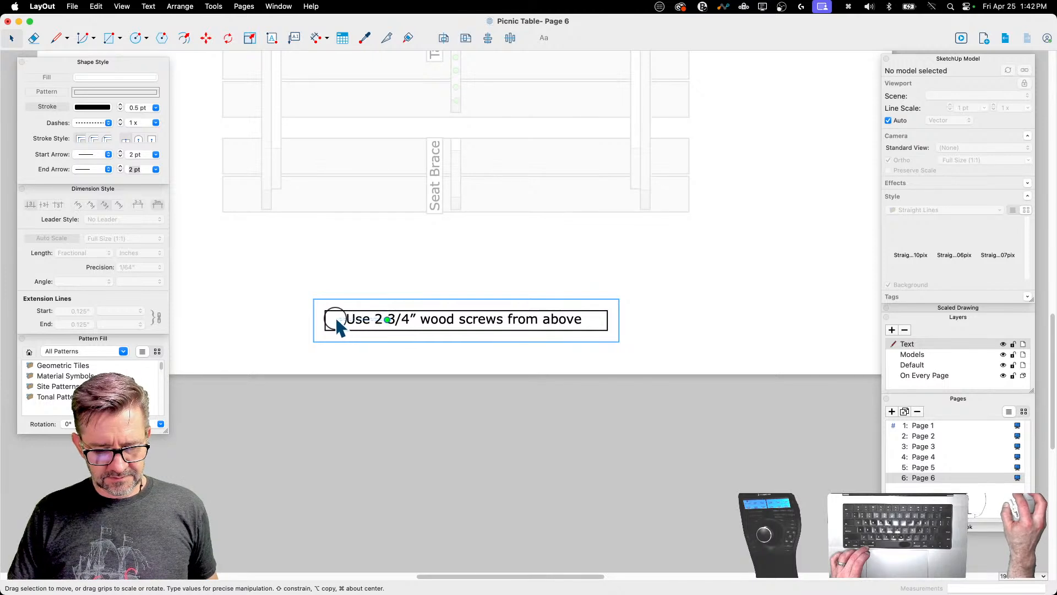
{"action": "left_click", "coordinate": [336, 321]}
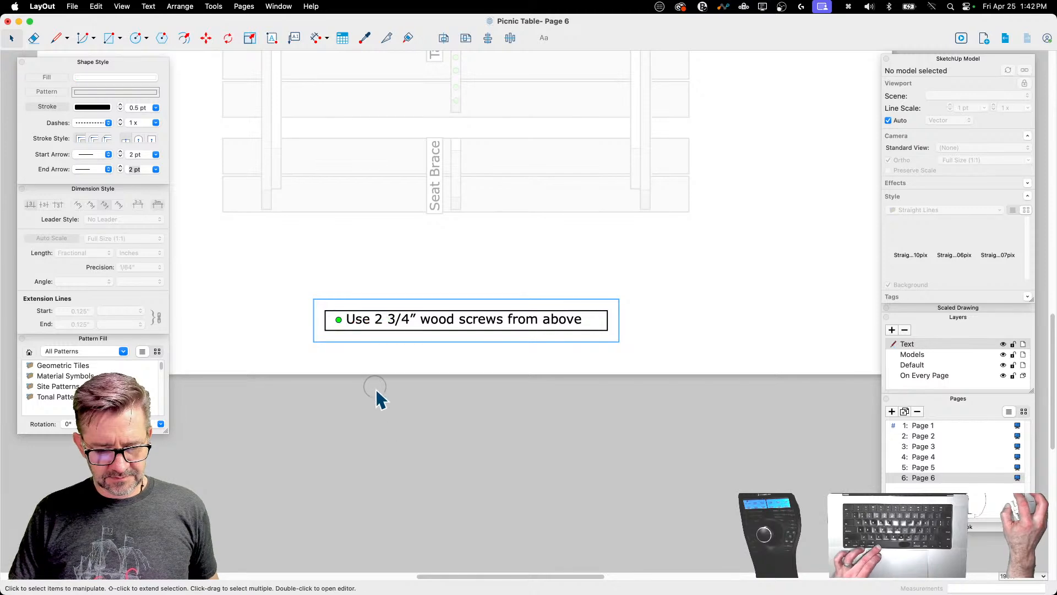
{"action": "left_click", "coordinate": [473, 426]}
Step: Change the page title from "Assembly Pg 3" to "Assembly Pg 4"
{"action": "scroll", "coordinate": [477, 404], "scroll_direction": "down", "scroll_amount": 5}
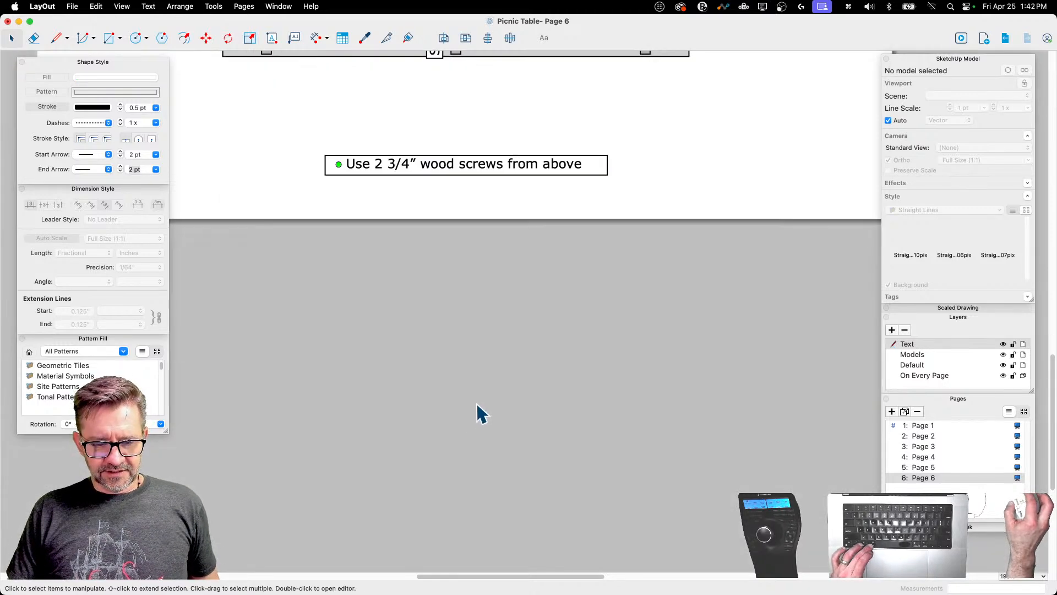
{"action": "scroll", "coordinate": [477, 405], "scroll_direction": "down", "scroll_amount": 10, "text": "alt"}
{"action": "scroll", "coordinate": [476, 405], "scroll_direction": "up", "scroll_amount": 1, "text": "alt"}
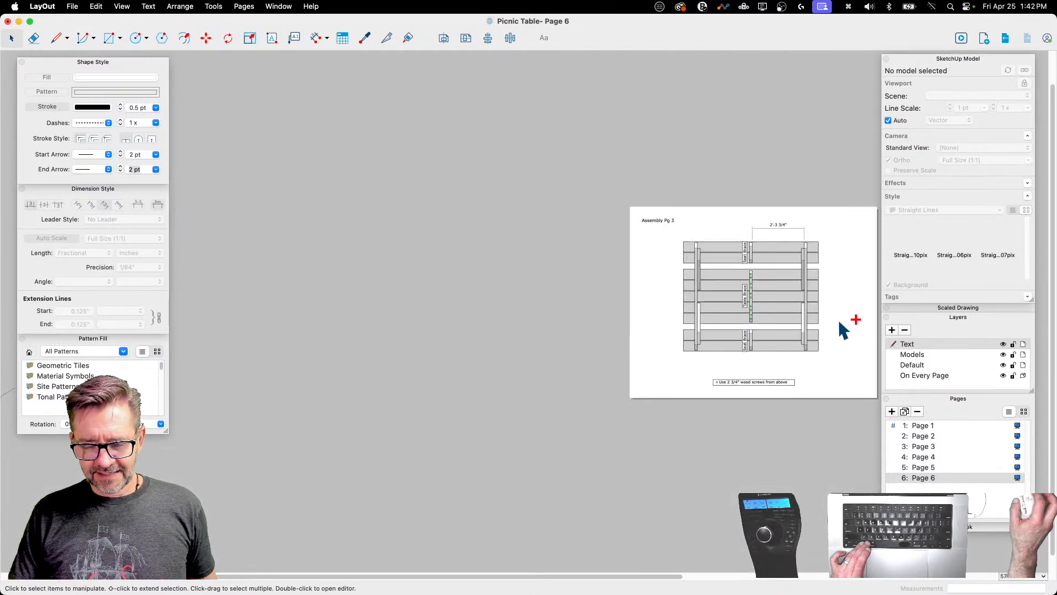
{"action": "scroll", "coordinate": [838, 318], "scroll_direction": "up", "scroll_amount": 2, "text": "alt"}
{"action": "scroll", "coordinate": [224, 342], "scroll_direction": "up", "scroll_amount": 1, "text": "alt"}
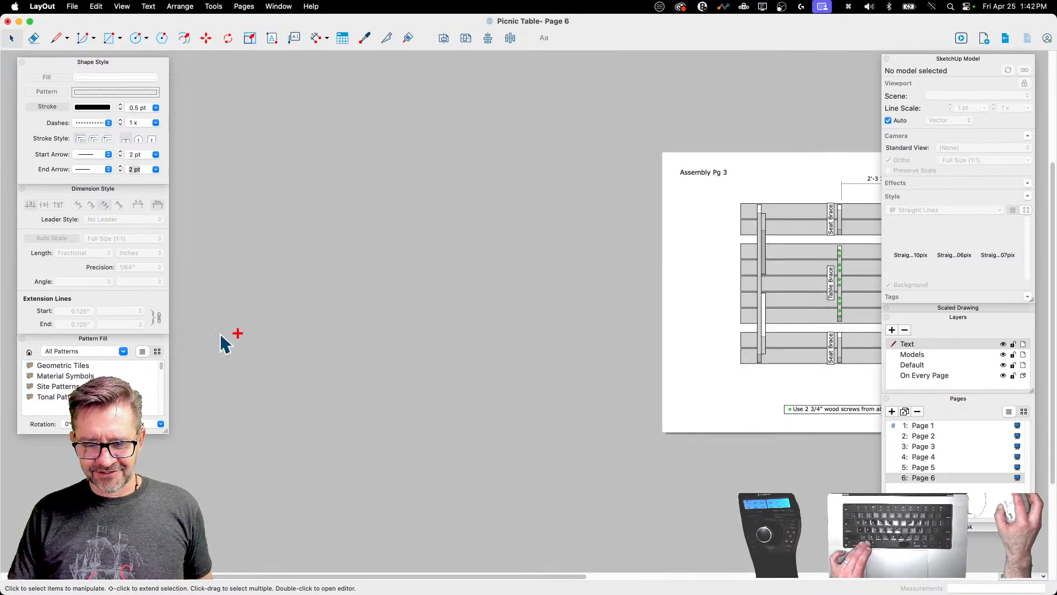
{"action": "scroll", "coordinate": [213, 337], "scroll_direction": "down", "scroll_amount": 2, "text": "alt"}
{"action": "scroll", "coordinate": [815, 363], "scroll_direction": "up", "scroll_amount": 2, "text": "alt"}
{"action": "scroll", "coordinate": [815, 325], "scroll_direction": "up", "scroll_amount": 1, "text": "alt"}
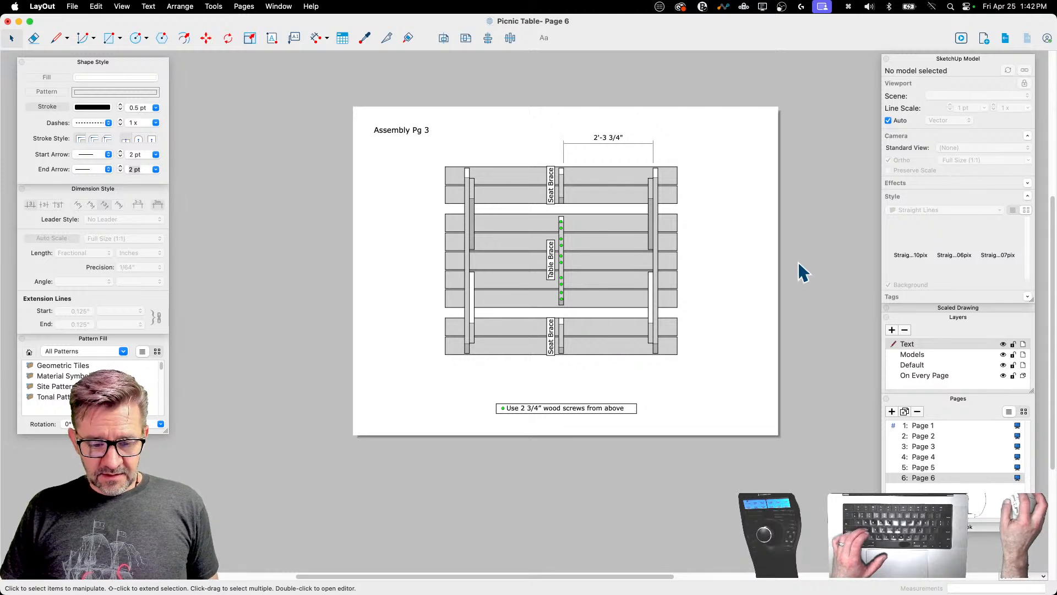
{"action": "left_click", "coordinate": [423, 130]}
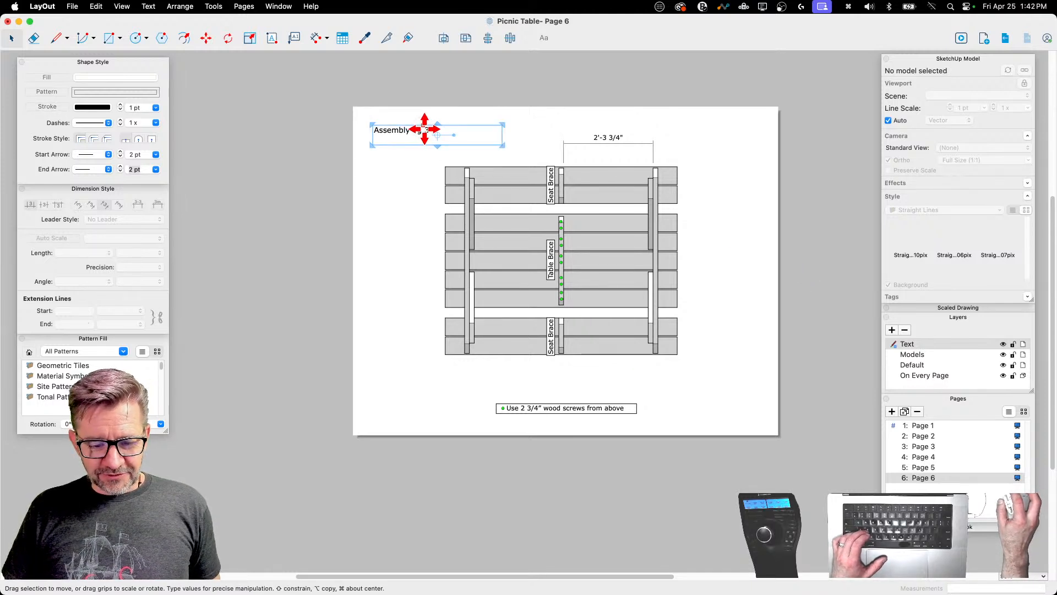
{"action": "double_click", "coordinate": [425, 130]}
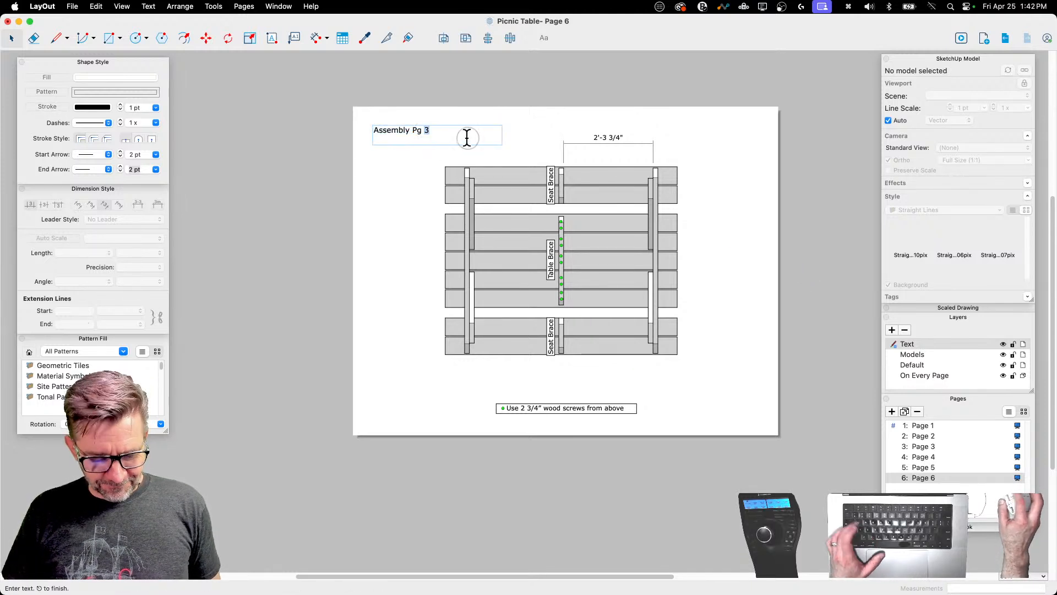
{"action": "type", "text": "4"}
{"action": "key", "text": "Return"}
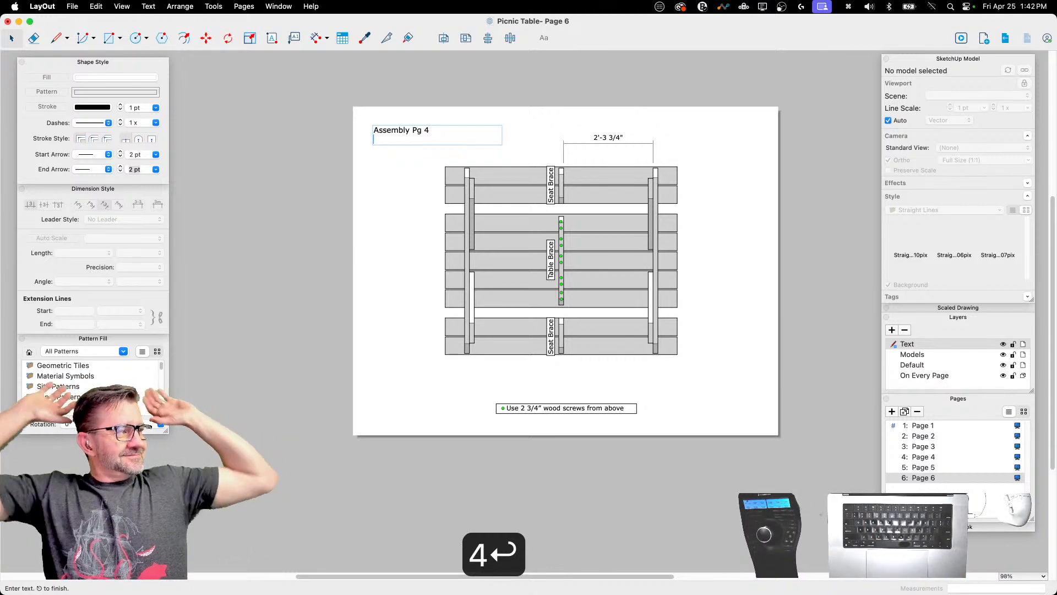
{"action": "left_click", "coordinate": [329, 170]}
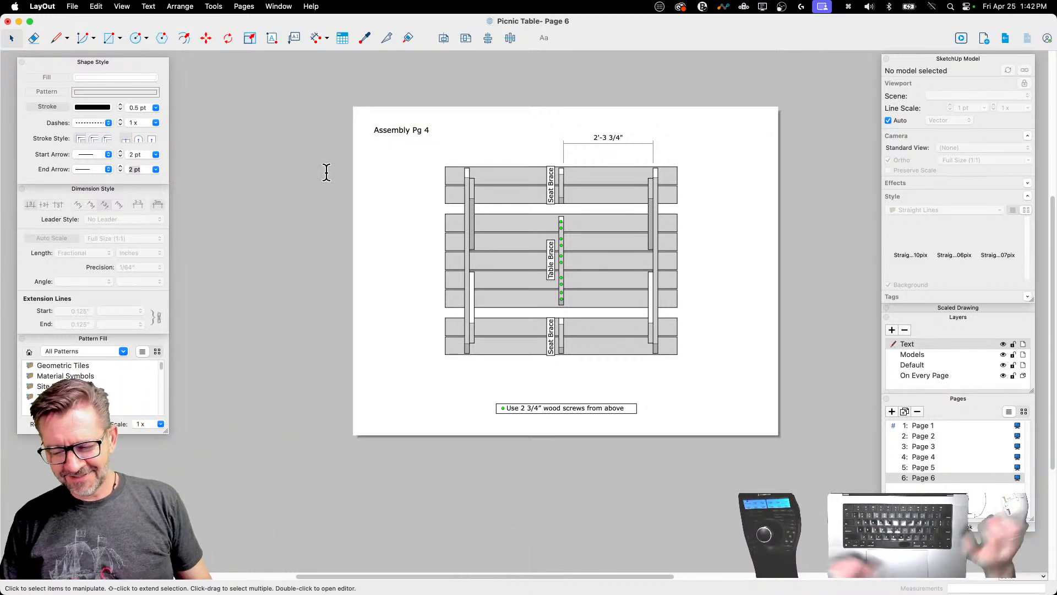
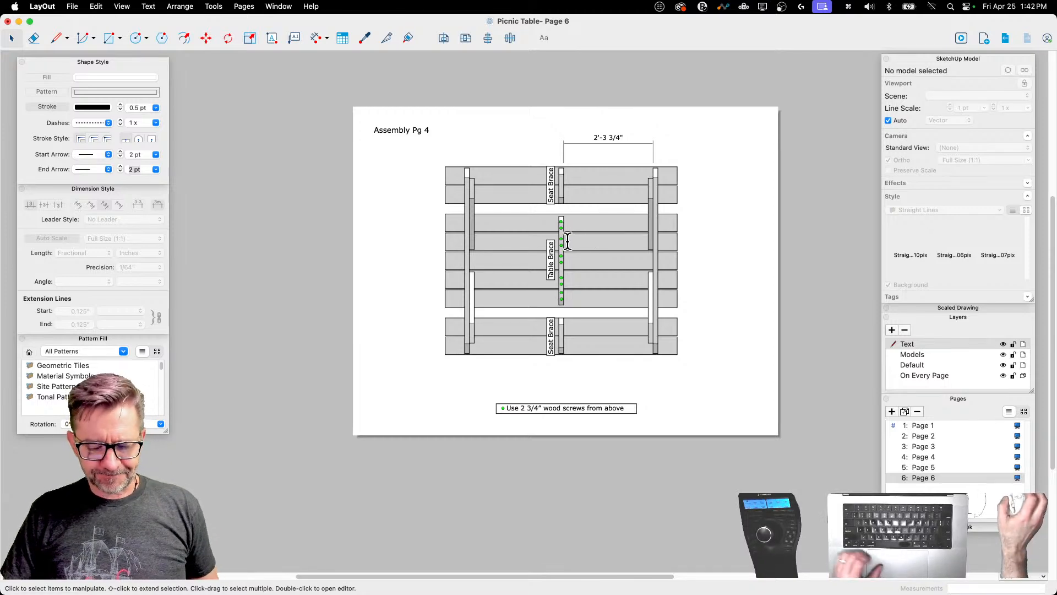
Step: Select the upper four green screw dots on the table brace and copy them straight up onto the upper seat brace
{"action": "scroll", "coordinate": [563, 242], "scroll_direction": "up", "scroll_amount": 5}
{"action": "left_click", "coordinate": [557, 178]}
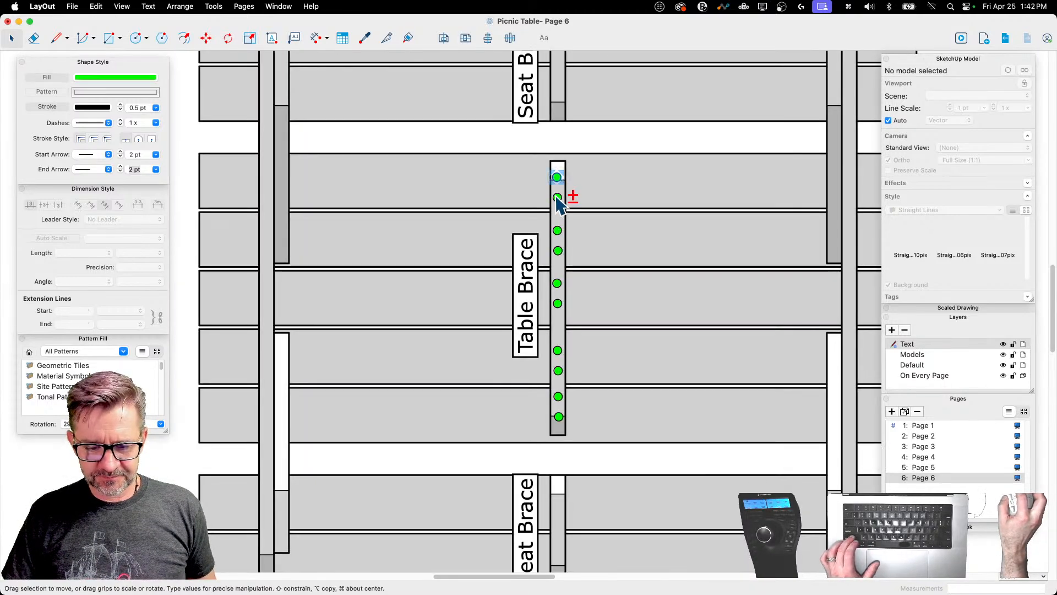
{"action": "left_click", "coordinate": [557, 198], "text": "shift"}
{"action": "left_click", "coordinate": [557, 231], "text": "shift"}
{"action": "left_click", "coordinate": [558, 252], "text": "shift"}
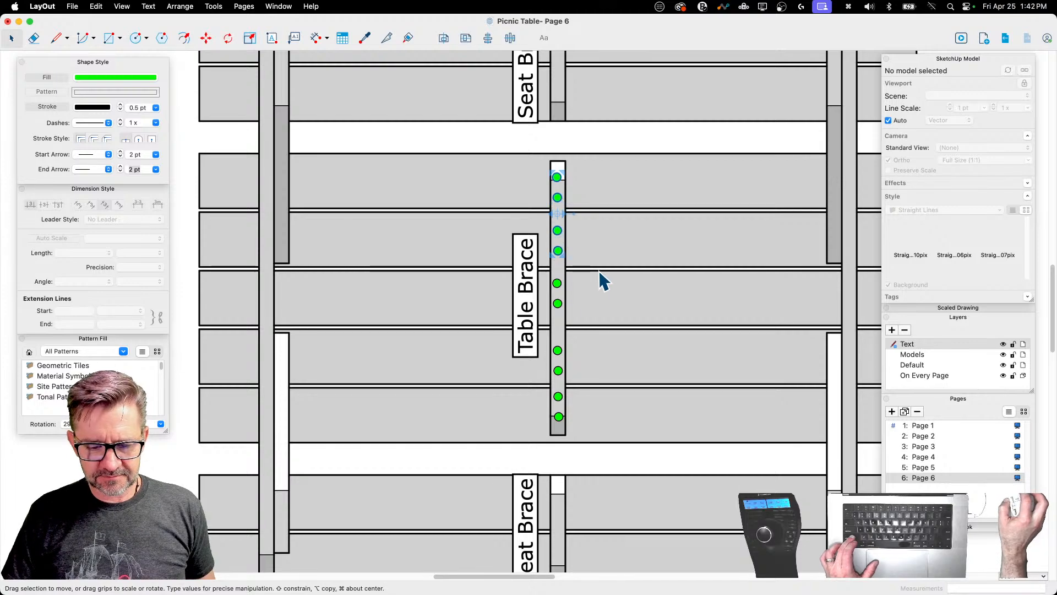
{"action": "key", "text": "ctrl+Up"}
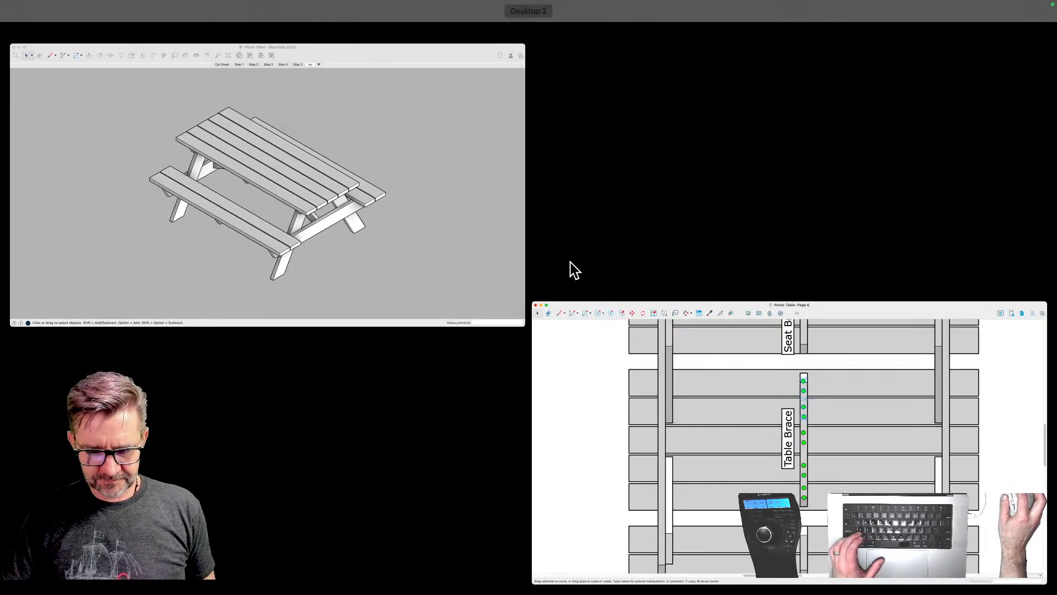
{"action": "left_click", "coordinate": [597, 327]}
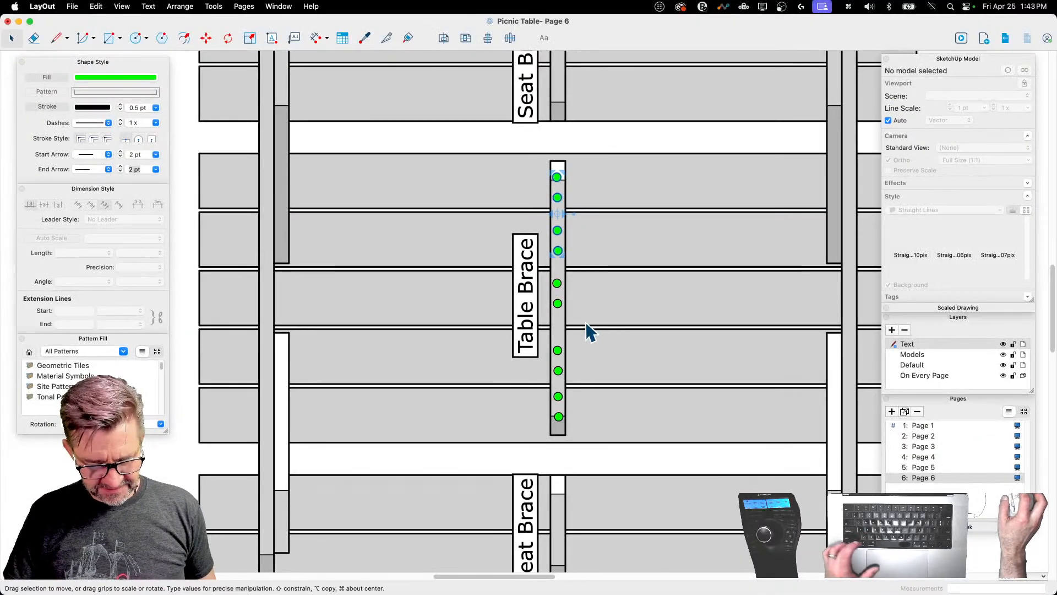
{"action": "left_click_drag", "start_coordinate": [557, 230], "coordinate": [558, 77], "text": "alt"}
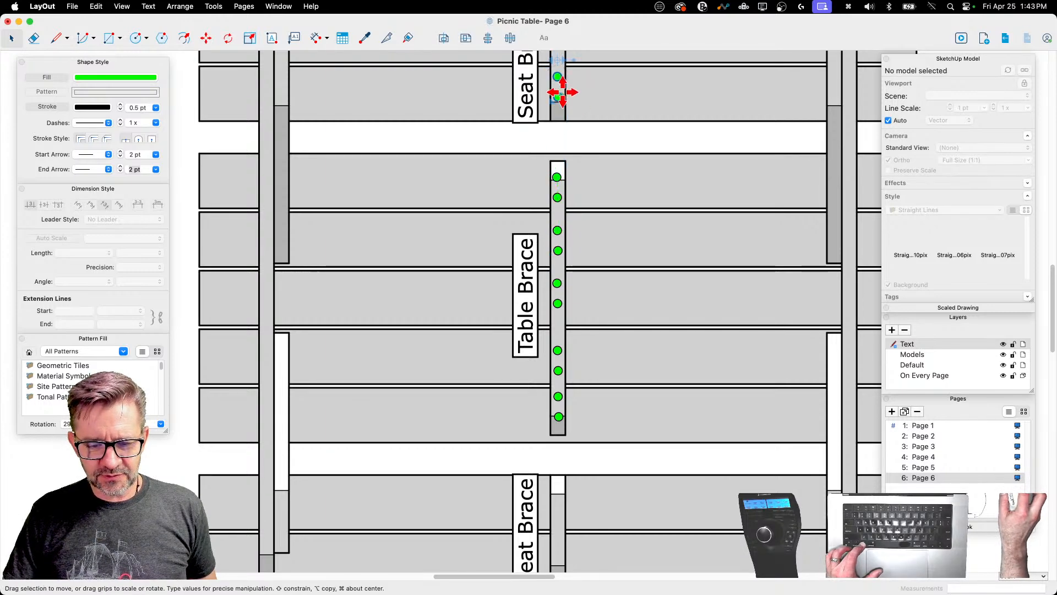
Step: Shift the four copied screw dots slightly down so they fit the two seat planks along the upper seat brace
{"action": "scroll", "coordinate": [574, 219], "scroll_direction": "down", "scroll_amount": 10}
{"action": "scroll", "coordinate": [610, 213], "scroll_direction": "up", "scroll_amount": 5}
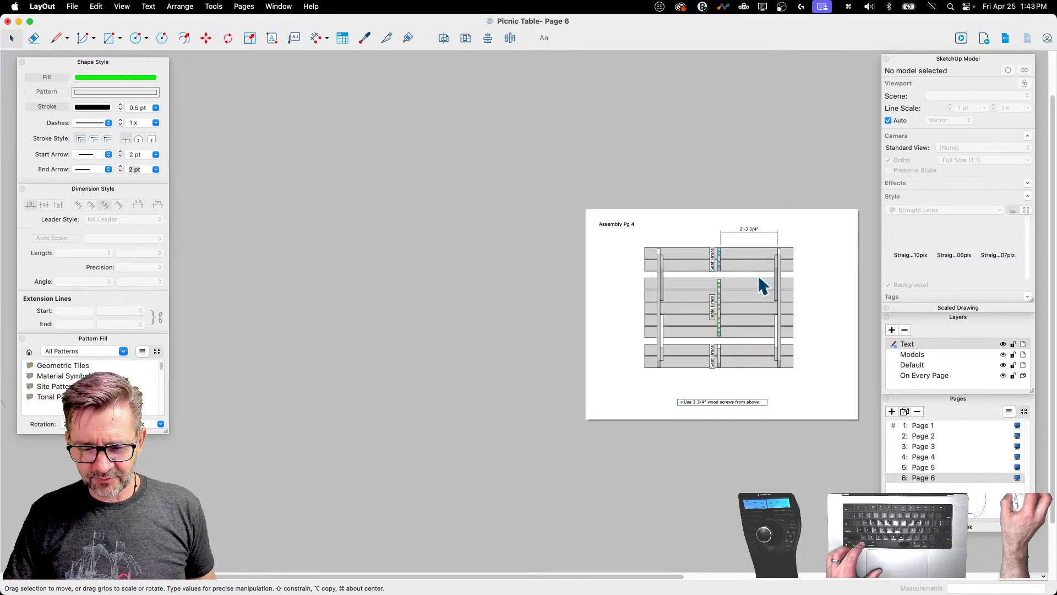
{"action": "scroll", "coordinate": [736, 259], "scroll_direction": "up", "scroll_amount": 4}
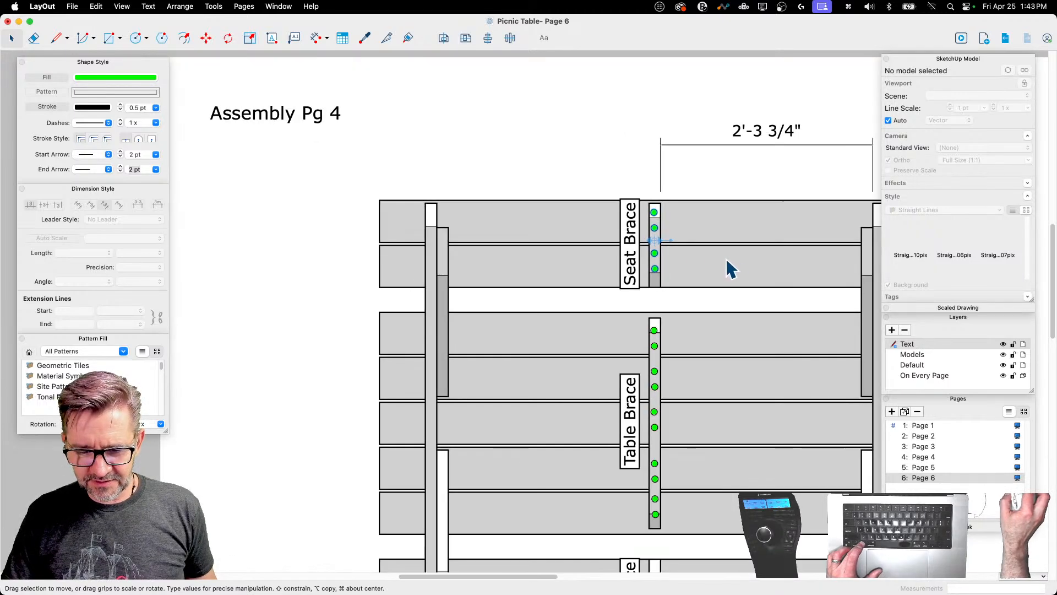
{"action": "left_click", "coordinate": [655, 266]}
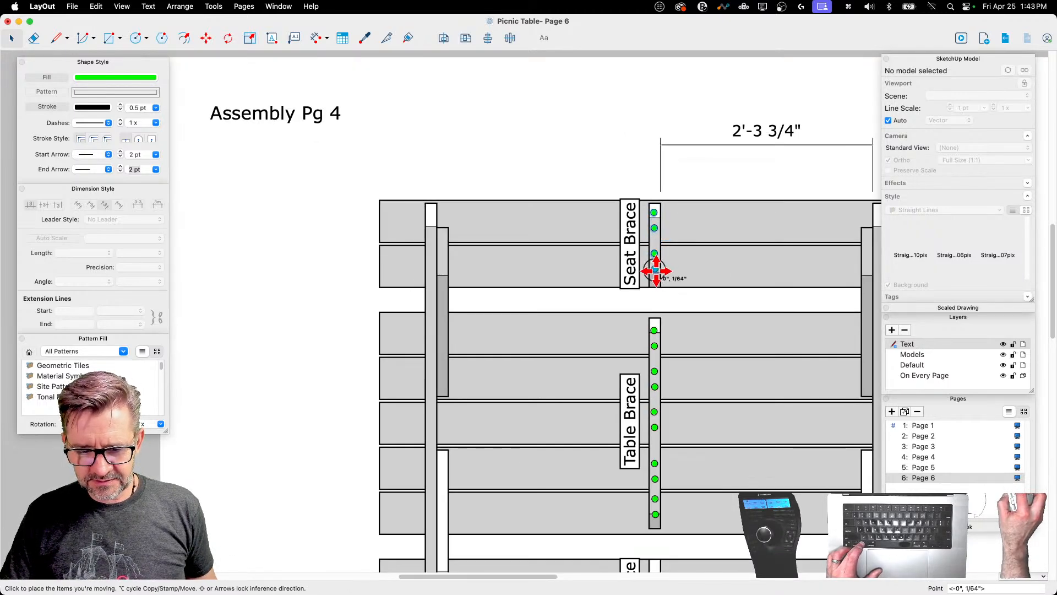
{"action": "left_click", "coordinate": [655, 271]}
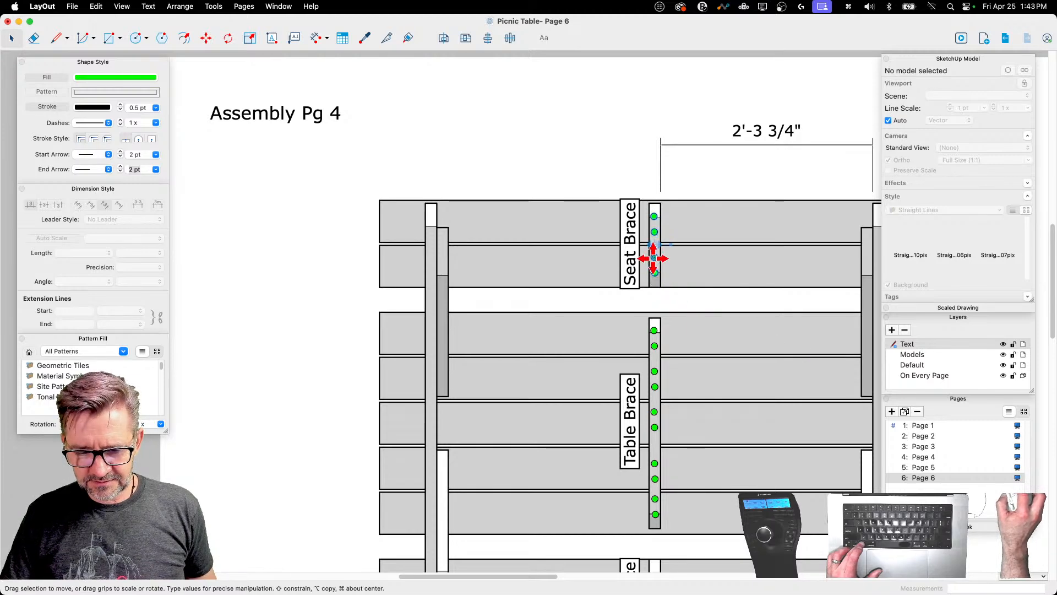
Step: Copy the upper seat brace's four screw dots down onto the lower seat brace and save the document
{"action": "scroll", "coordinate": [562, 143], "scroll_direction": "down", "scroll_amount": 3}
{"action": "left_click_drag", "start_coordinate": [623, 240], "coordinate": [630, 496], "text": "alt"}
{"action": "left_click", "coordinate": [416, 382]}
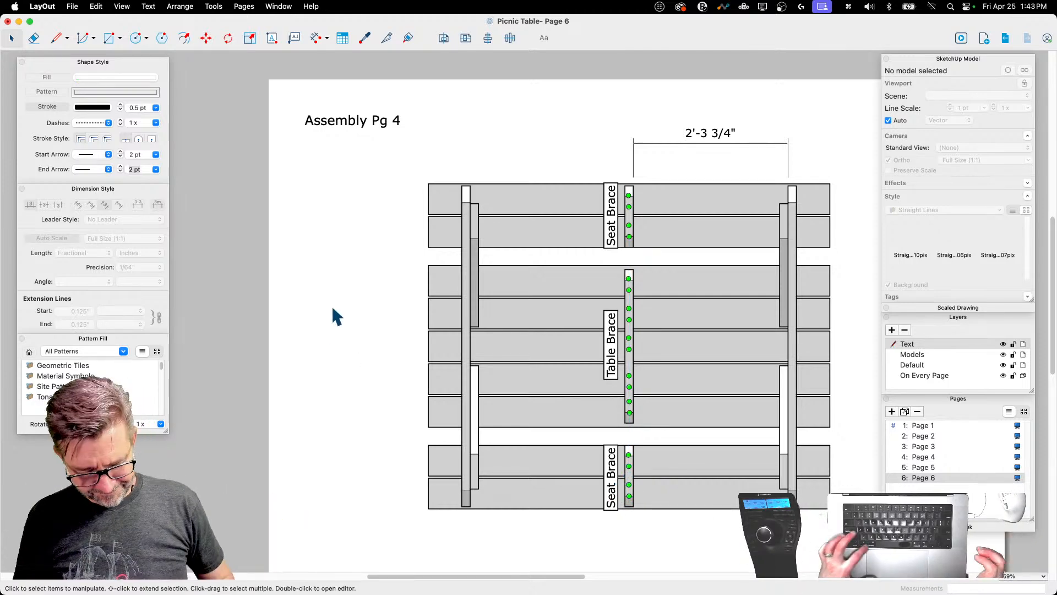
{"action": "key", "text": "super+s"}
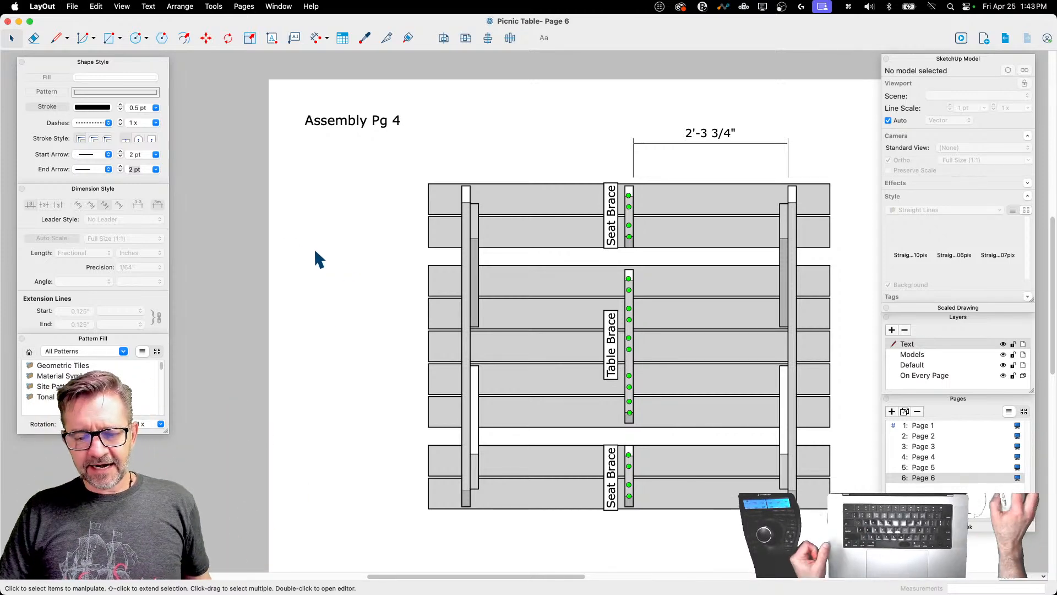
Step: Duplicate the Assembly Pg 4 page as a new page after Page 6
{"action": "scroll", "coordinate": [283, 238], "scroll_direction": "down", "scroll_amount": 3}
{"action": "scroll", "coordinate": [285, 265], "scroll_direction": "down", "scroll_amount": 2}
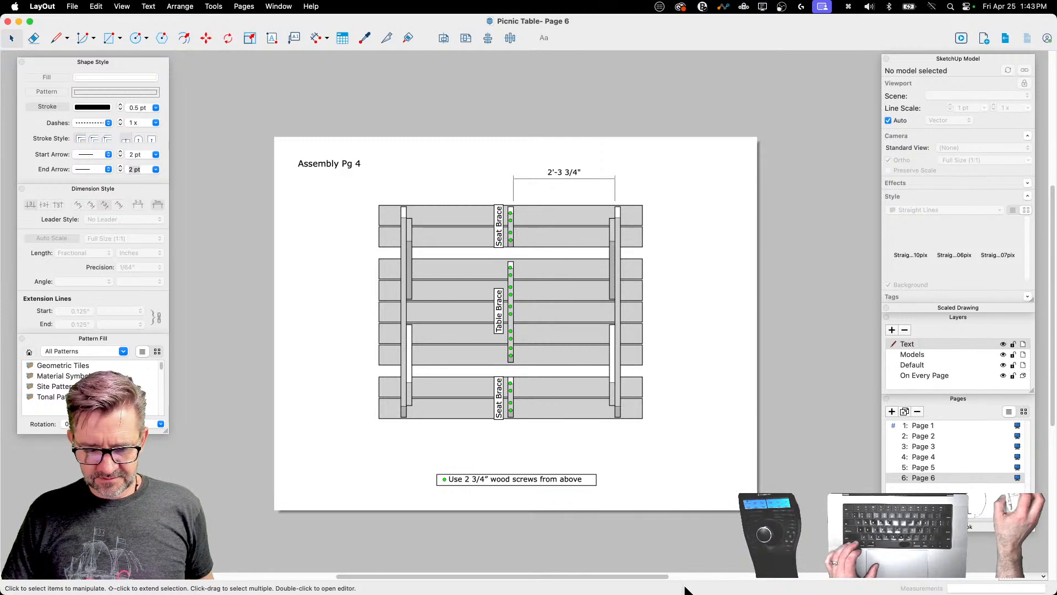
{"action": "left_click", "coordinate": [892, 411]}
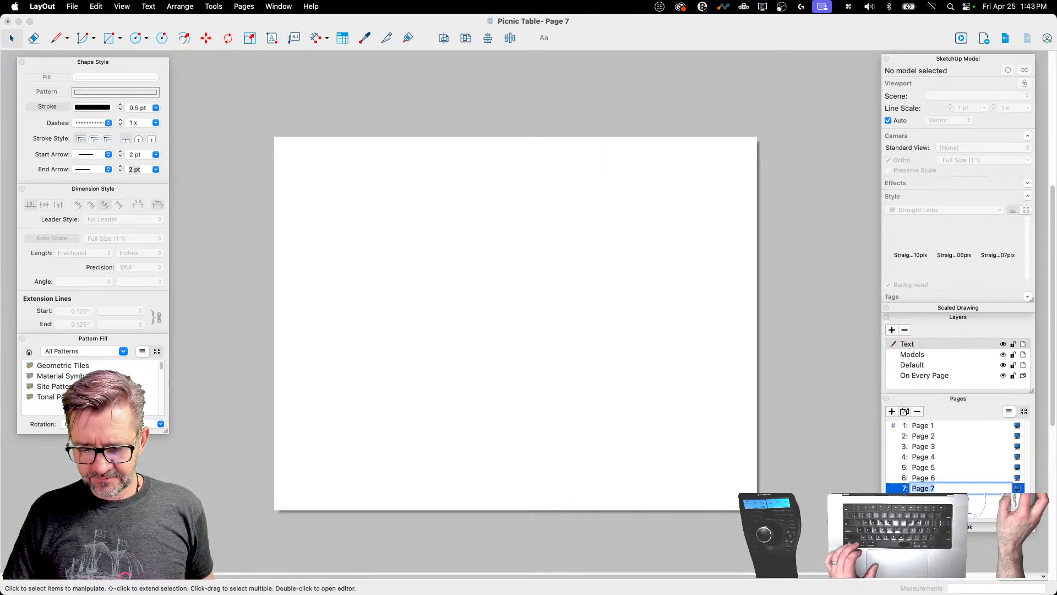
{"action": "key", "text": "super+z"}
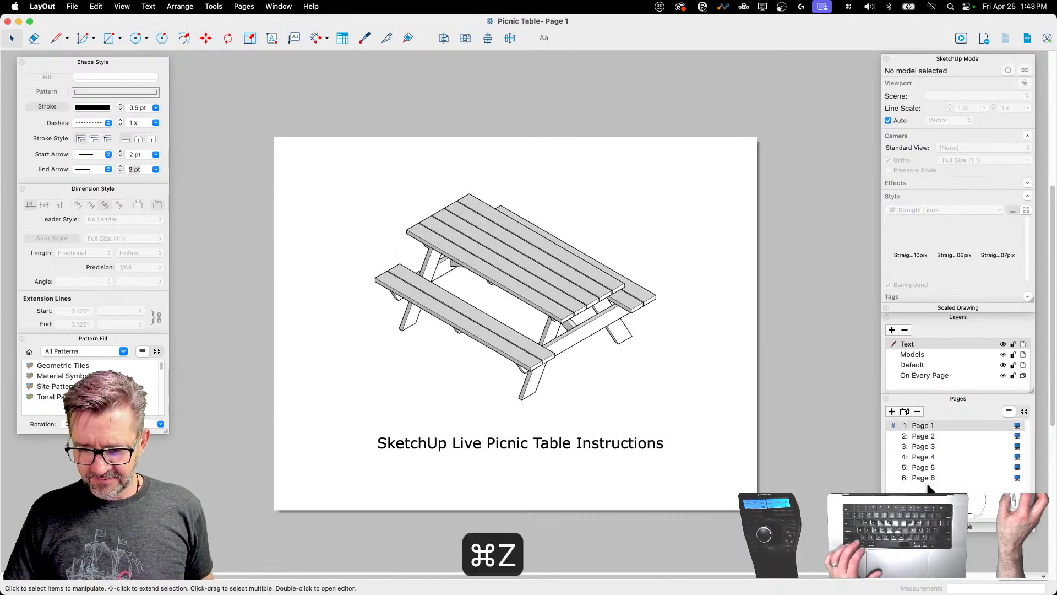
{"action": "key", "text": "super+z"}
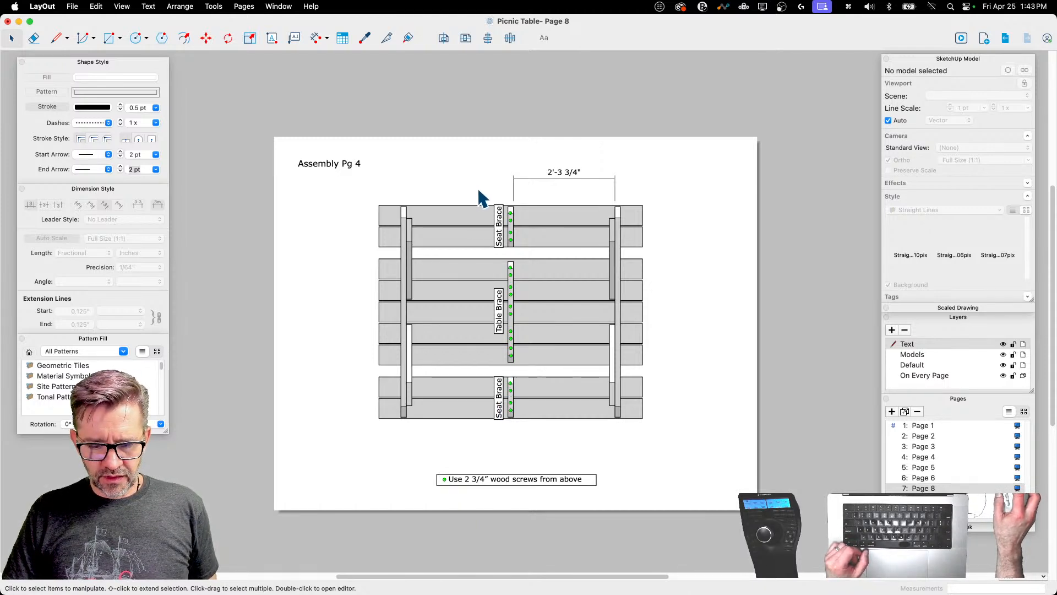
Step: Move the upper Seat Brace label beside the drawing and delete the spacing dimension, the remaining brace labels and the screw dots on the braces
{"action": "left_click", "coordinate": [502, 238]}
{"action": "left_click_drag", "start_coordinate": [498, 241], "coordinate": [303, 238]}
{"action": "left_click", "coordinate": [584, 174]}
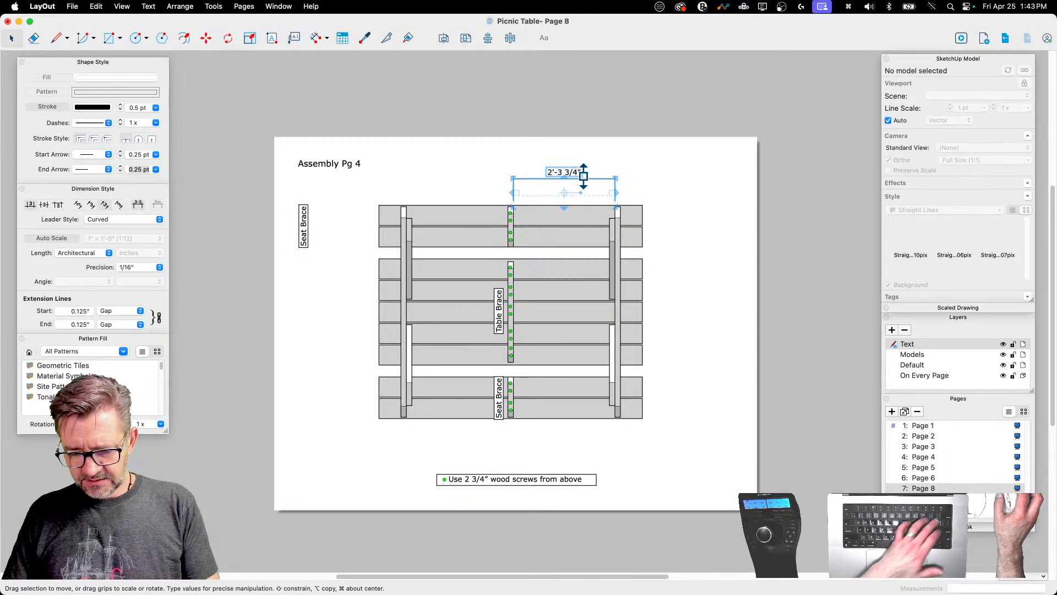
{"action": "key", "text": "BackSpace"}
{"action": "left_click_drag", "start_coordinate": [466, 163], "coordinate": [526, 454]}
{"action": "key", "text": "BackSpace"}
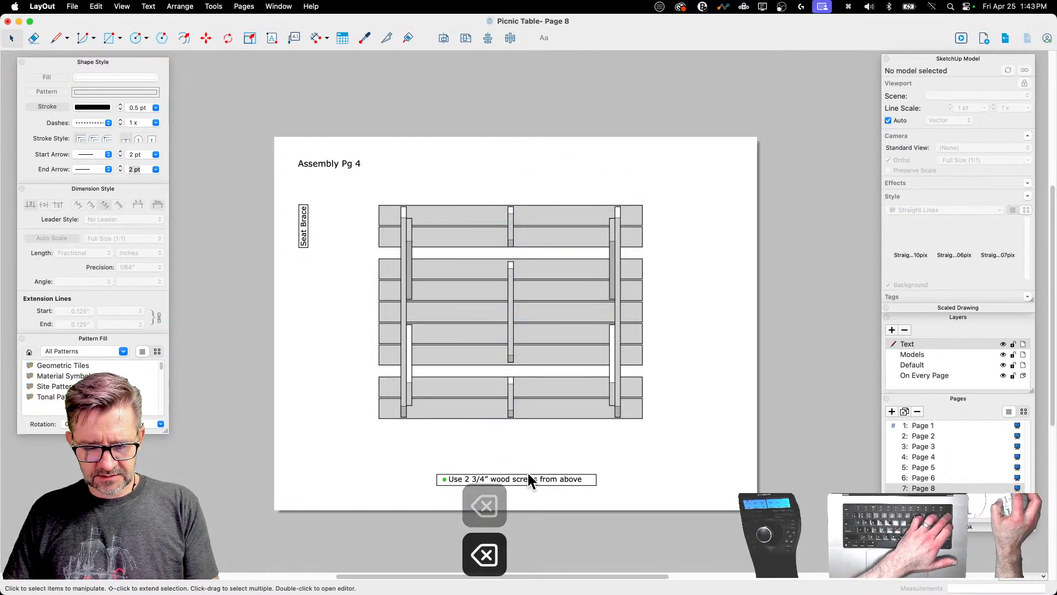
{"action": "left_click", "coordinate": [545, 314]}
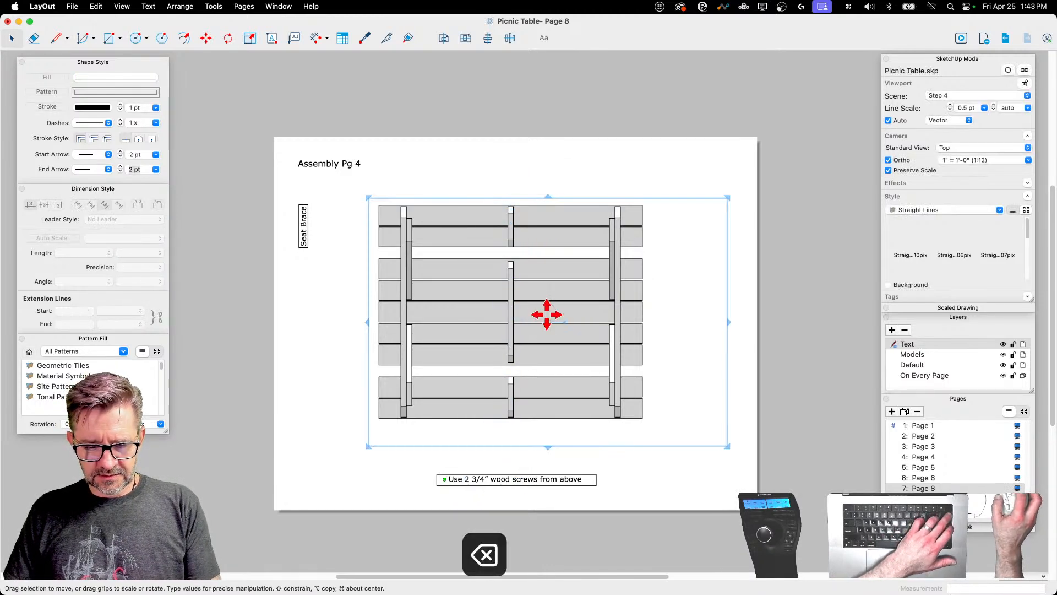
Step: Change the duplicated page's title to "Assembly Pg 5"
{"action": "left_click", "coordinate": [352, 167]}
{"action": "double_click", "coordinate": [358, 163]}
{"action": "left_click", "coordinate": [357, 161]}
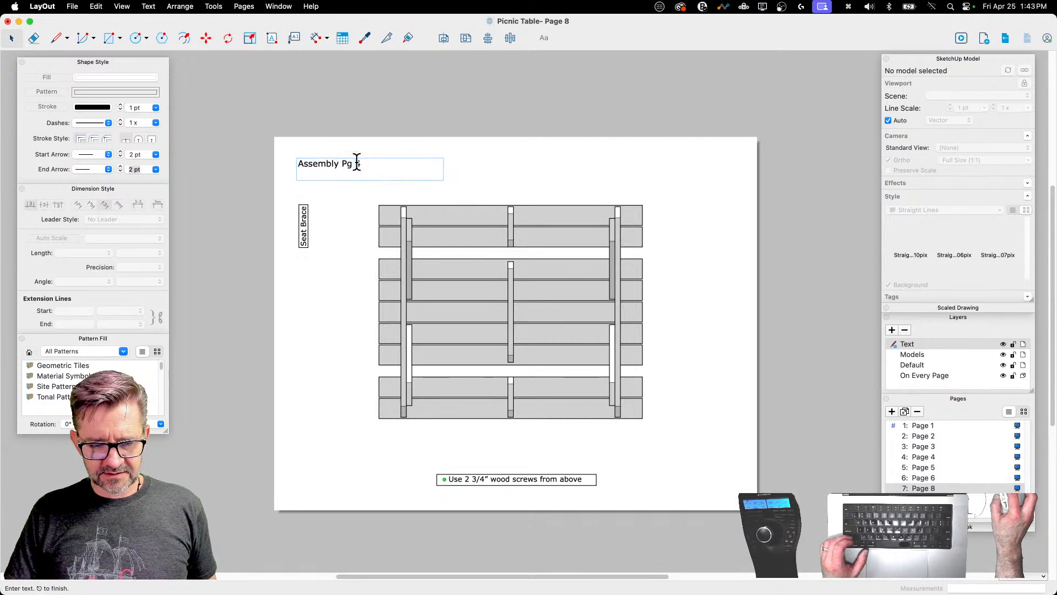
{"action": "double_click", "coordinate": [359, 163]}
{"action": "type", "text": "5"}
{"action": "left_click", "coordinate": [551, 187]}
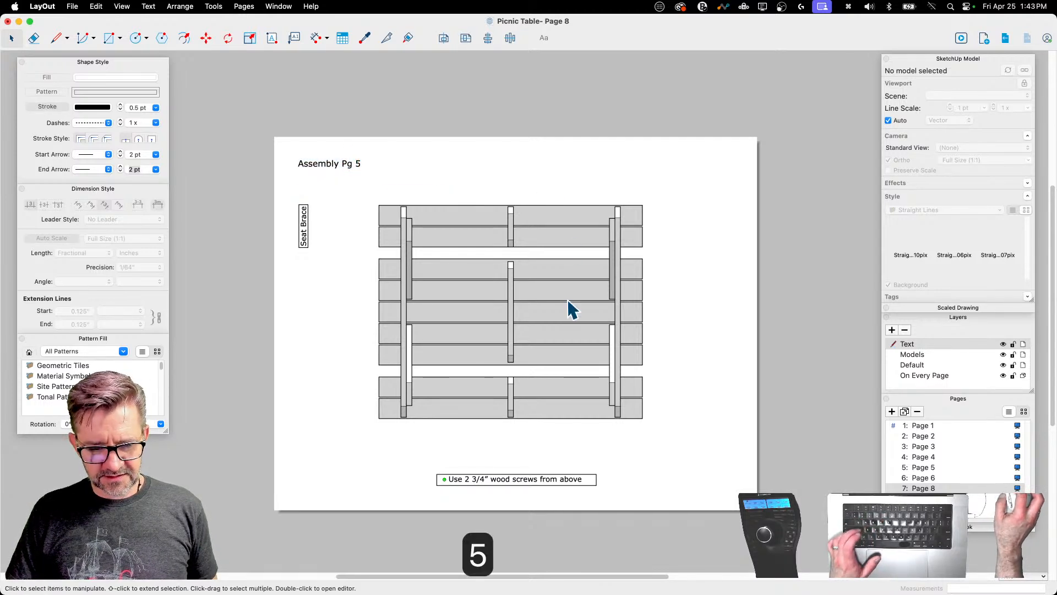
Step: Switch the model viewport to the Step 5 scene and move it slightly left to centre the table on the page
{"action": "left_click", "coordinate": [567, 307]}
{"action": "left_click", "coordinate": [961, 98]}
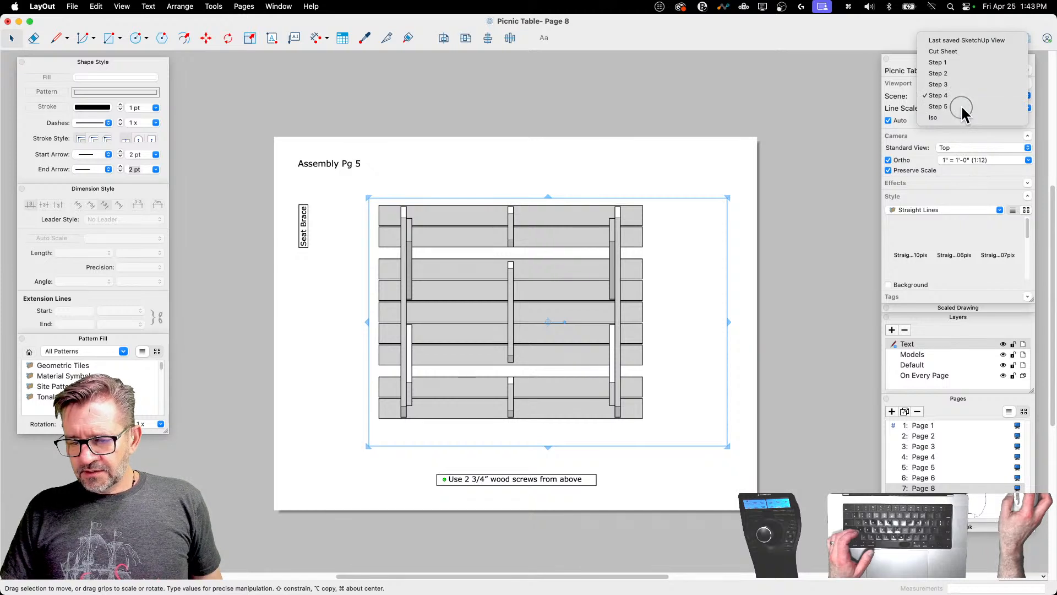
{"action": "left_click", "coordinate": [962, 107]}
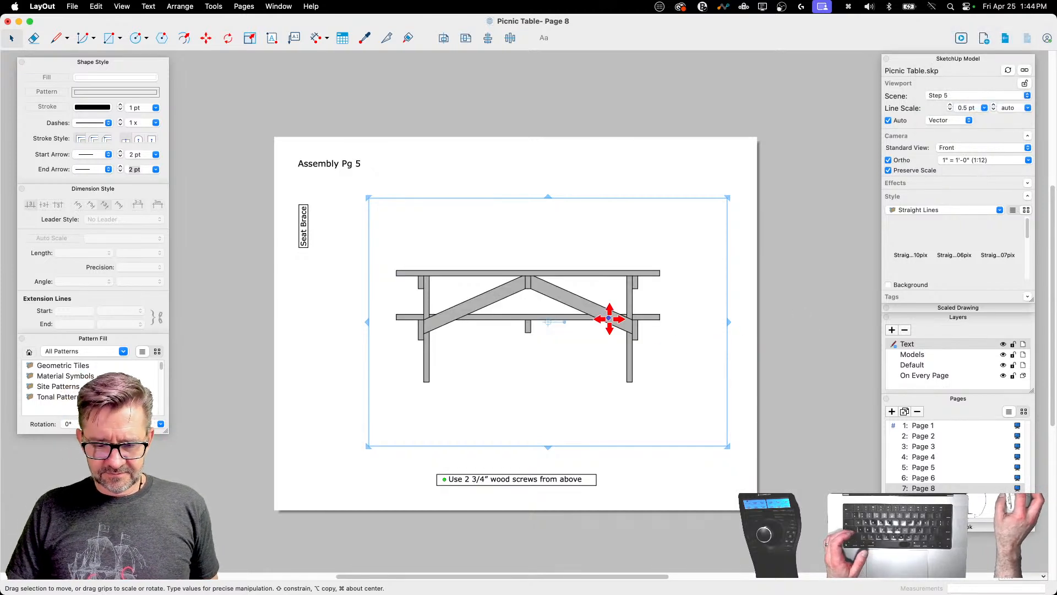
{"action": "left_click_drag", "start_coordinate": [609, 318], "coordinate": [591, 318]}
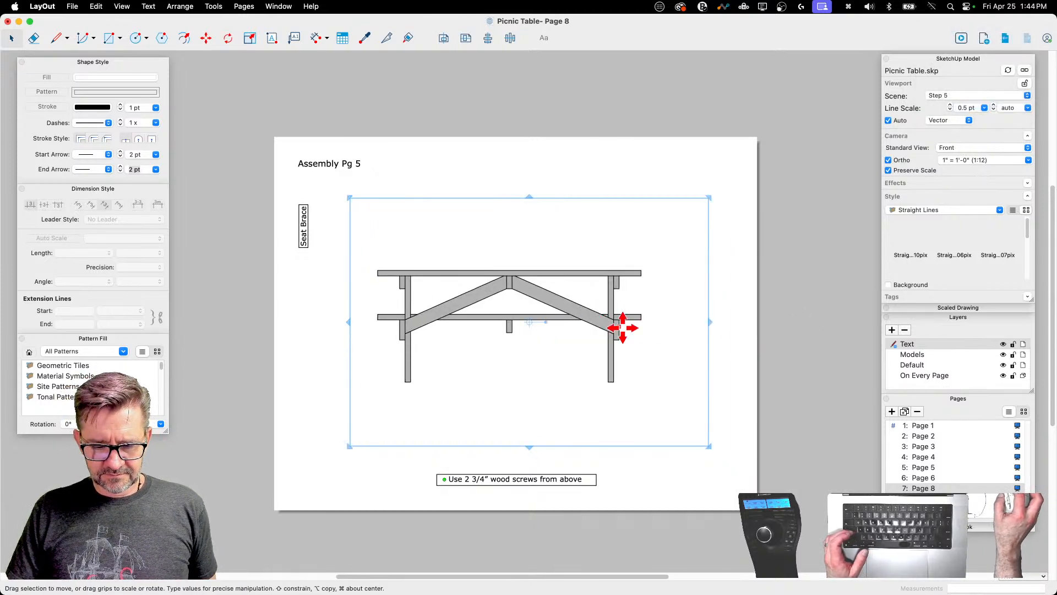
{"action": "left_click", "coordinate": [478, 329]}
Step: Move the Seat Brace label onto the left diagonal brace and rotate it to about 24.4° so it runs along the brace
{"action": "left_click", "coordinate": [301, 224]}
{"action": "left_click_drag", "start_coordinate": [303, 226], "coordinate": [433, 315]}
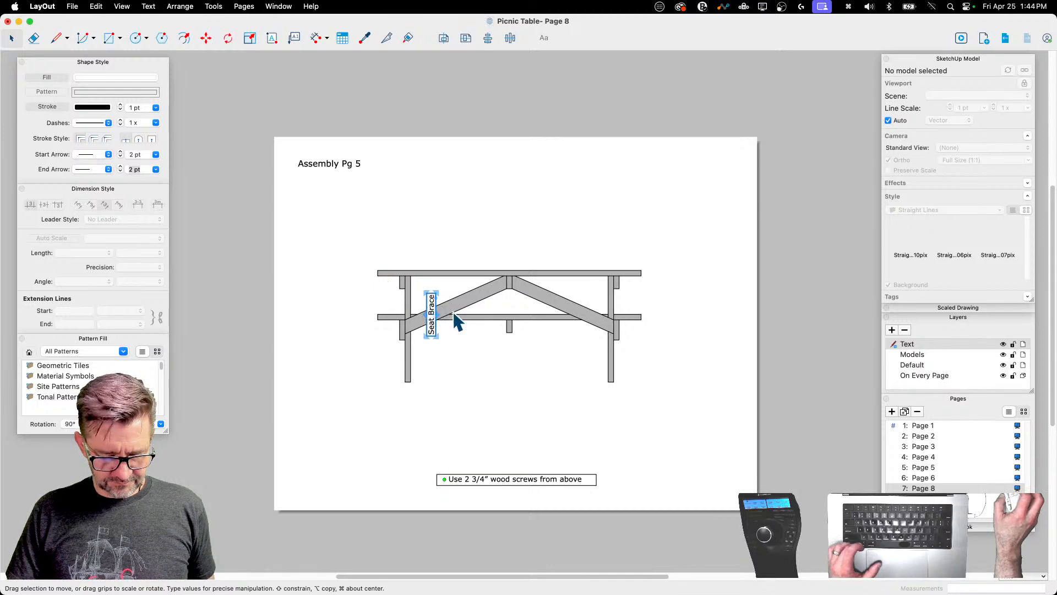
{"action": "scroll", "coordinate": [448, 309], "scroll_direction": "up", "scroll_amount": 3}
{"action": "scroll", "coordinate": [448, 259], "scroll_direction": "down", "scroll_amount": 8}
{"action": "scroll", "coordinate": [468, 339], "scroll_direction": "up", "scroll_amount": 3}
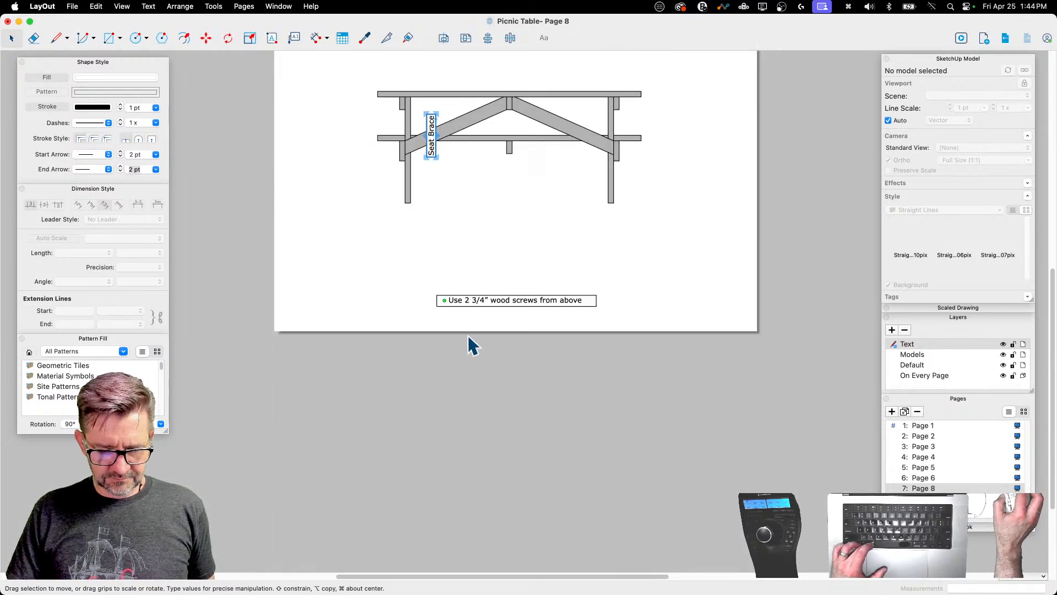
{"action": "scroll", "coordinate": [468, 336], "scroll_direction": "up", "scroll_amount": 5}
{"action": "scroll", "coordinate": [448, 337], "scroll_direction": "up", "scroll_amount": 5, "text": "alt"}
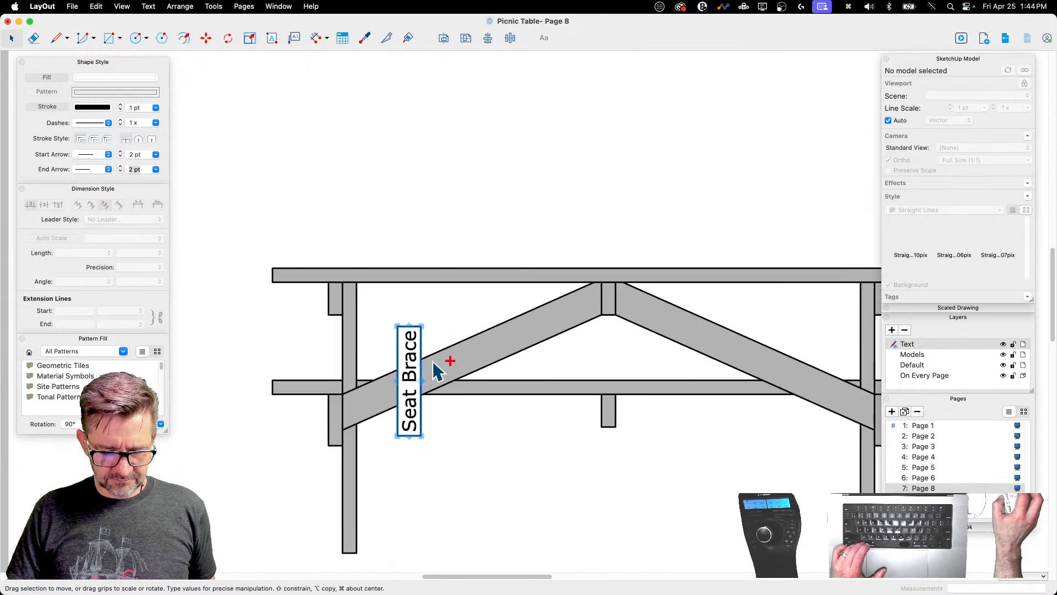
{"action": "scroll", "coordinate": [435, 370], "scroll_direction": "up", "scroll_amount": 2, "text": "alt"}
{"action": "left_click_drag", "start_coordinate": [421, 366], "coordinate": [490, 365]}
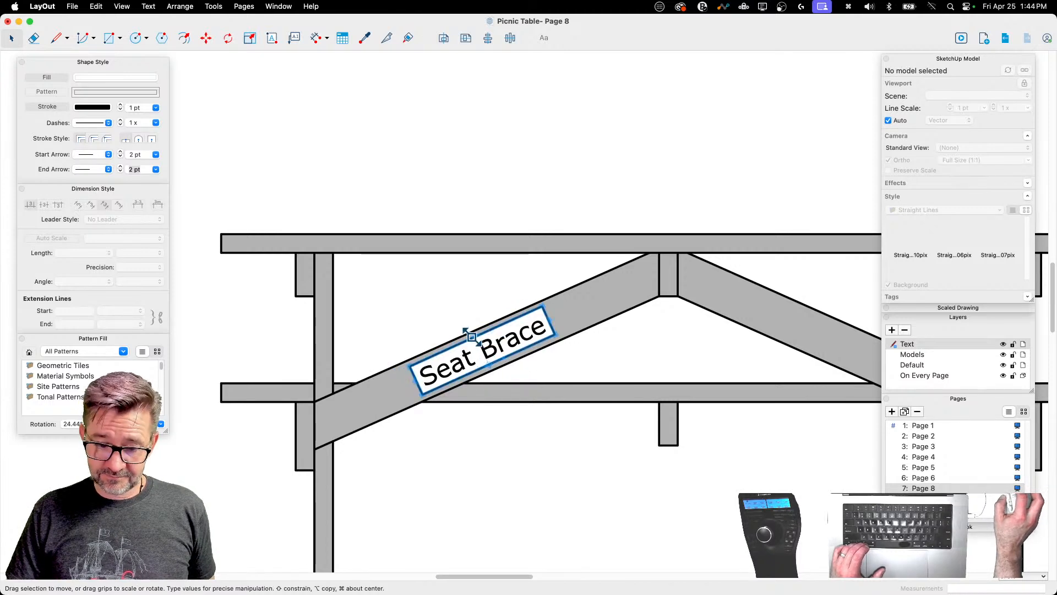
Step: Check the diagonal part's name on the Cutting Sheet page and change the label on the left diagonal brace to "Cross Brace"
{"action": "double_click", "coordinate": [455, 372]}
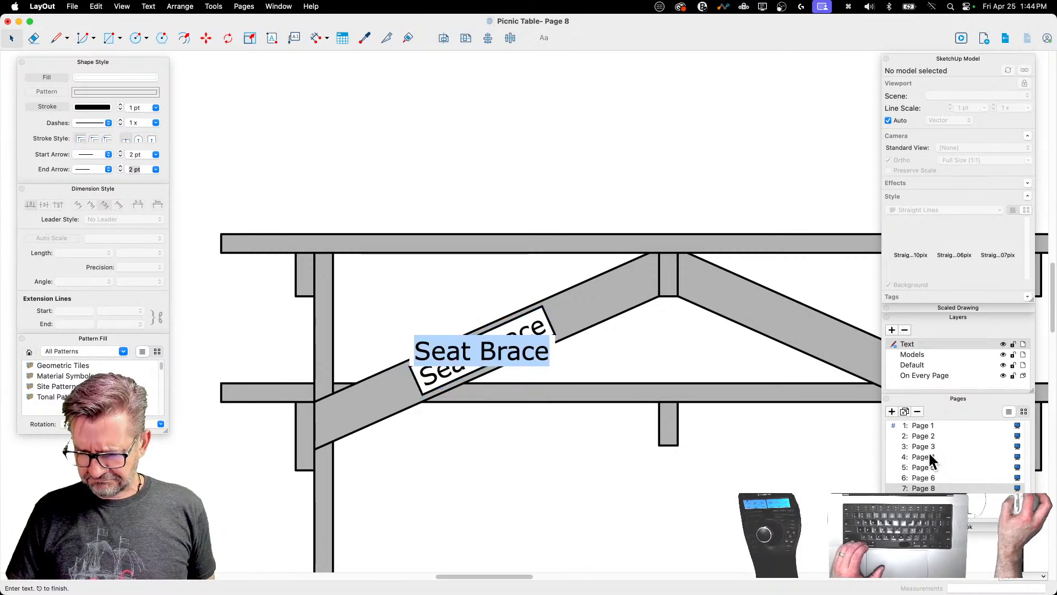
{"action": "left_click", "coordinate": [925, 436]}
{"action": "scroll", "coordinate": [676, 356], "scroll_direction": "down", "scroll_amount": 6}
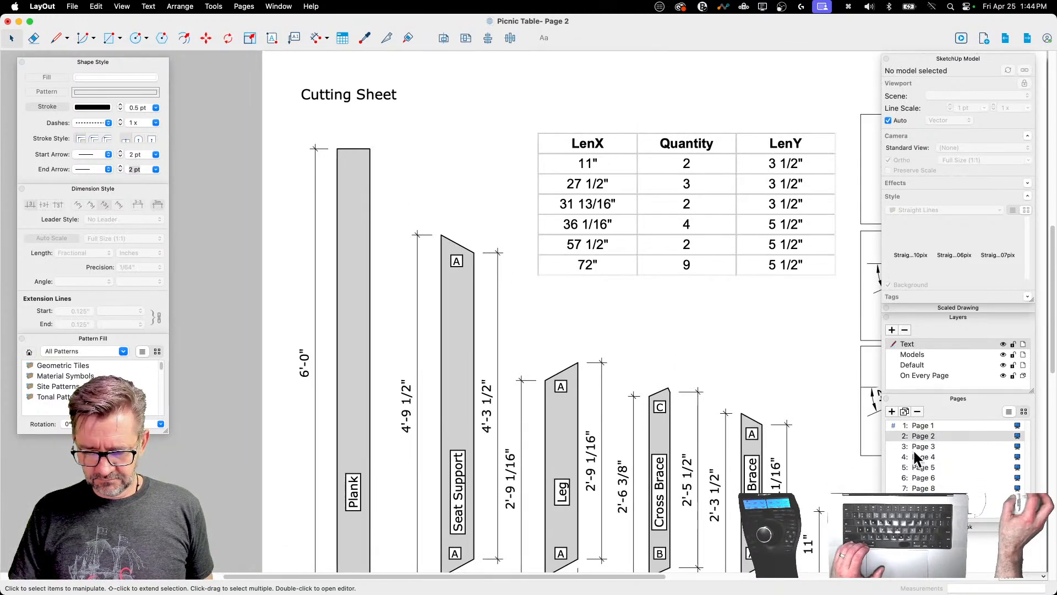
{"action": "left_click", "coordinate": [923, 488]}
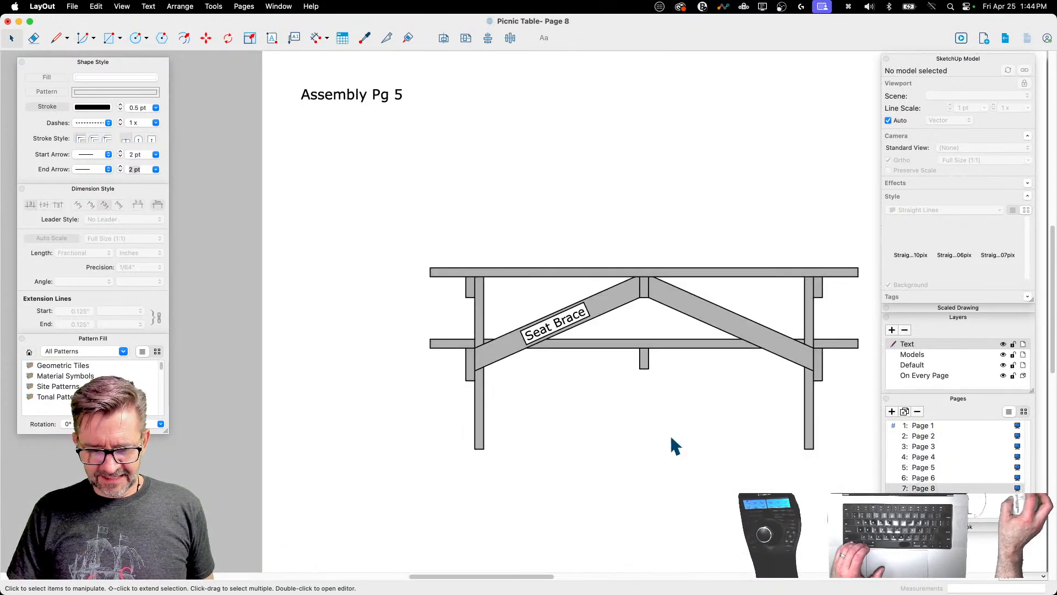
{"action": "left_click", "coordinate": [543, 339]}
{"action": "double_click", "coordinate": [538, 331]}
{"action": "double_click", "coordinate": [533, 322]}
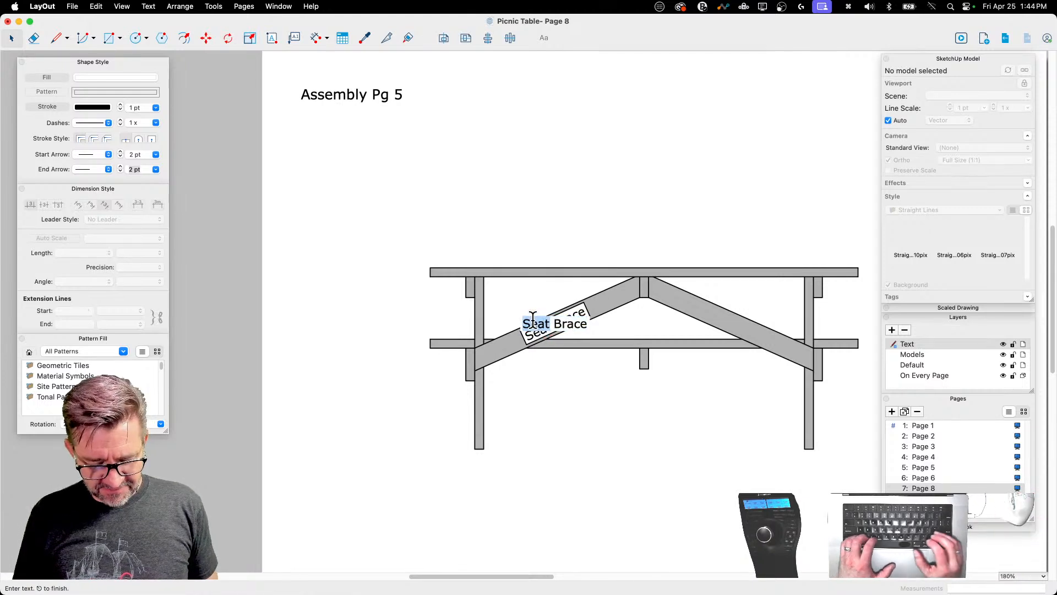
{"action": "type", "text": "Cross"}
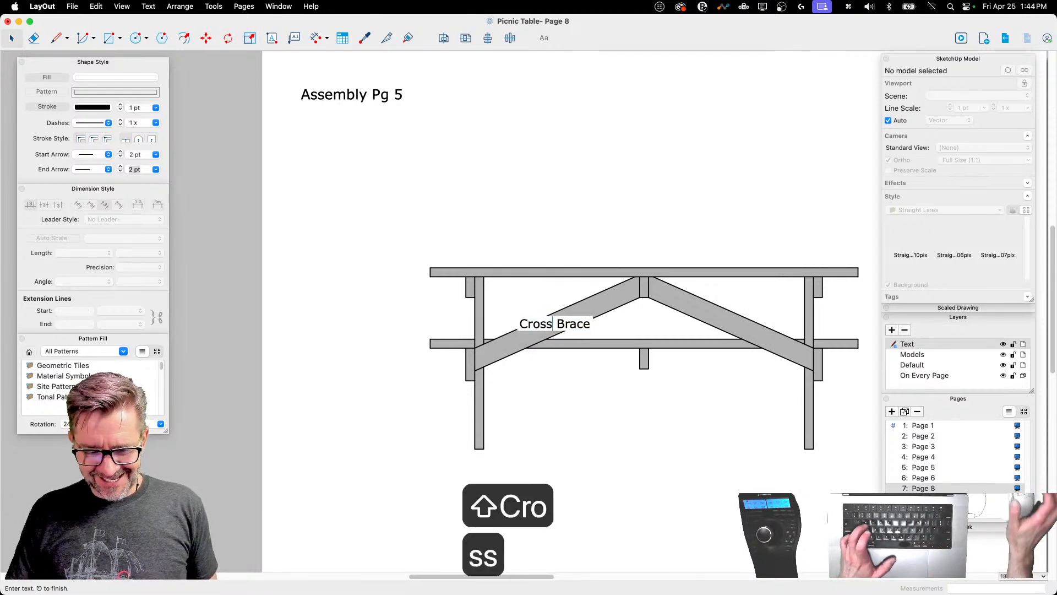
{"action": "left_click", "coordinate": [613, 398]}
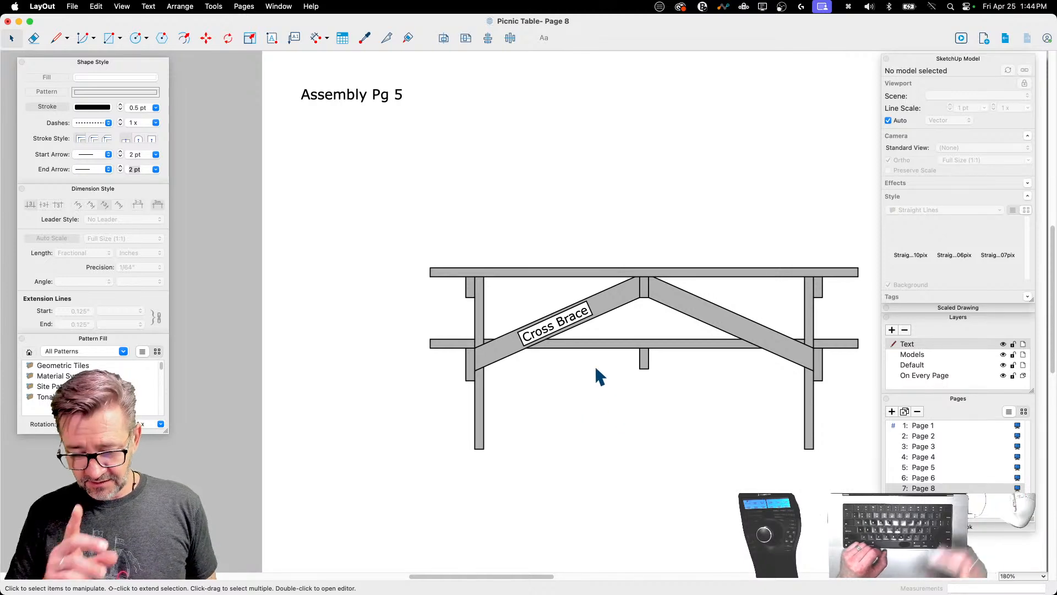
Step: Copy the "Cross Brace" label onto the right diagonal brace and rotate it so it runs along the brace
{"action": "left_click", "coordinate": [563, 323]}
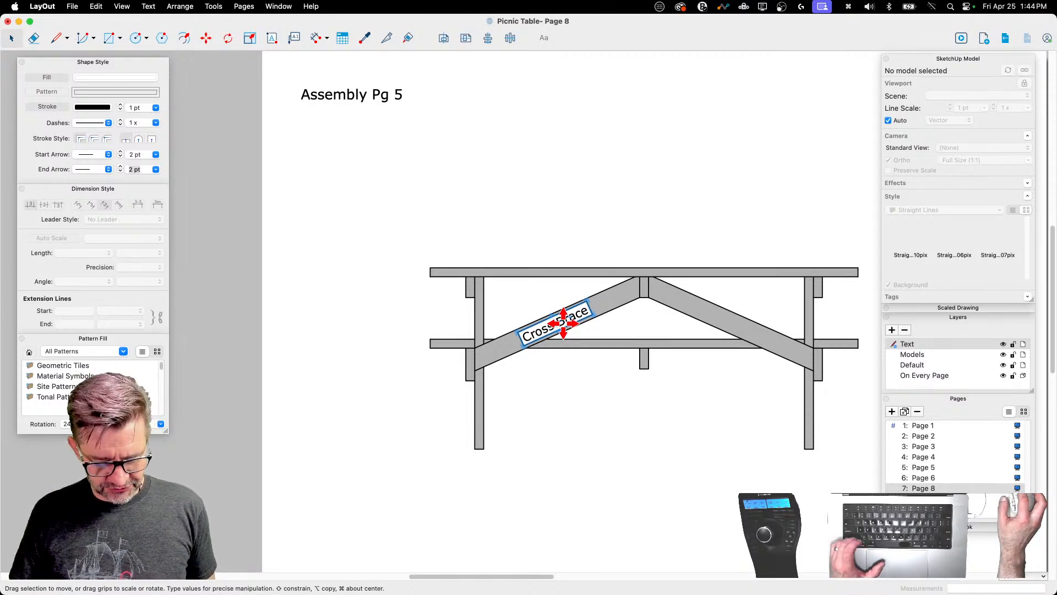
{"action": "left_click_drag", "start_coordinate": [563, 323], "coordinate": [777, 341], "text": "alt"}
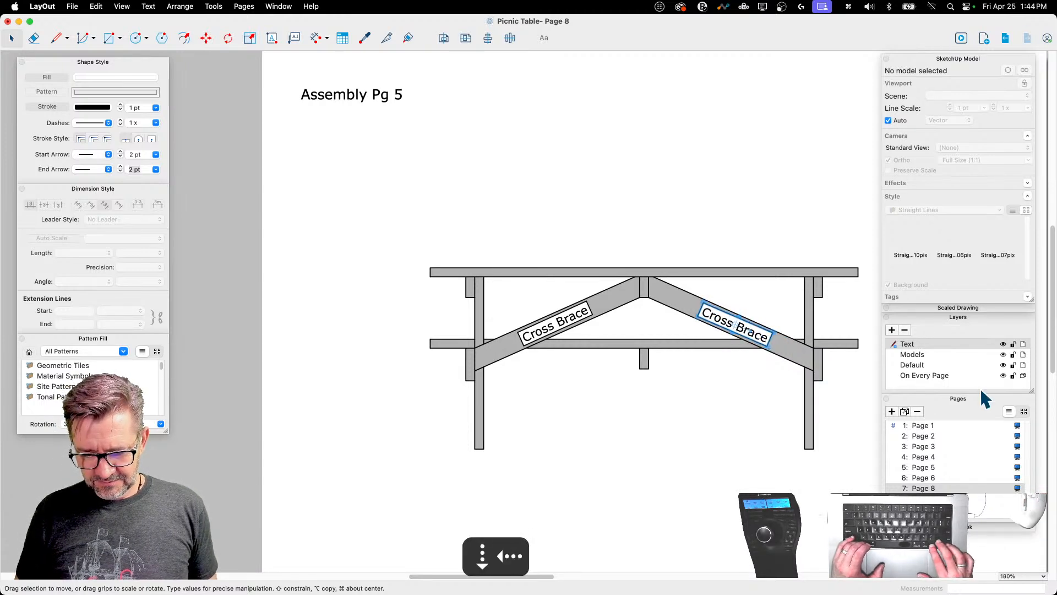
{"action": "left_click", "coordinate": [684, 201]}
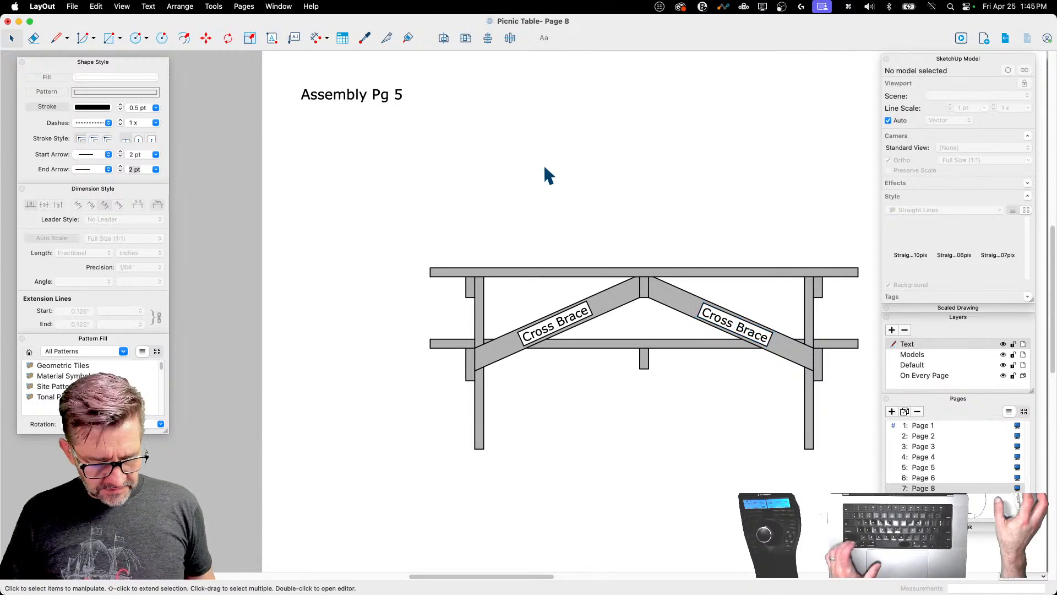
Step: Open the screw note group below the table and change its green marker dot's fill to blue
{"action": "scroll", "coordinate": [408, 159], "scroll_direction": "down", "scroll_amount": 3}
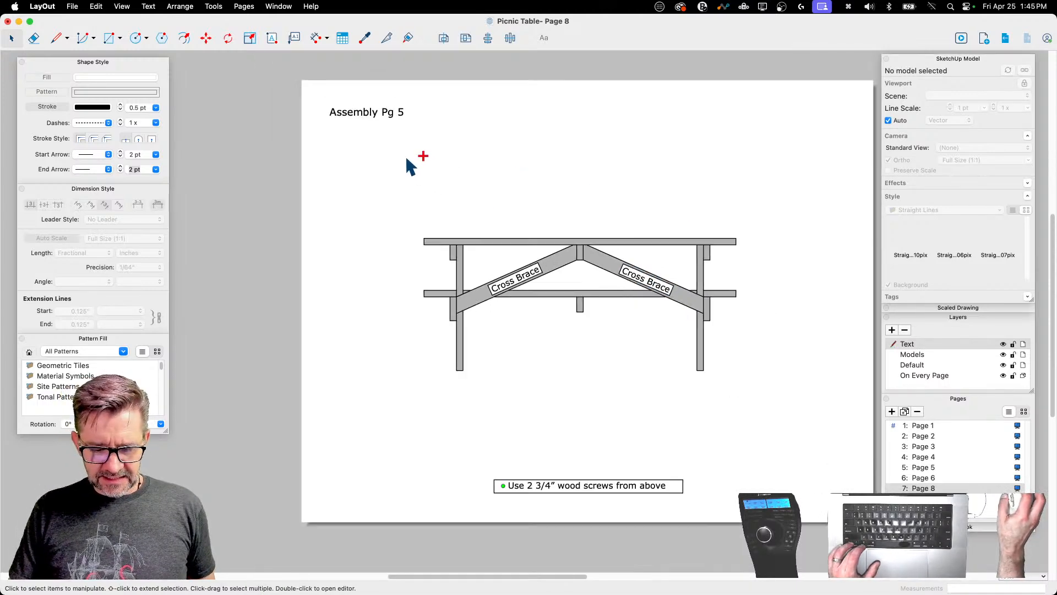
{"action": "scroll", "coordinate": [503, 491], "scroll_direction": "up", "scroll_amount": 3}
{"action": "double_click", "coordinate": [505, 490]}
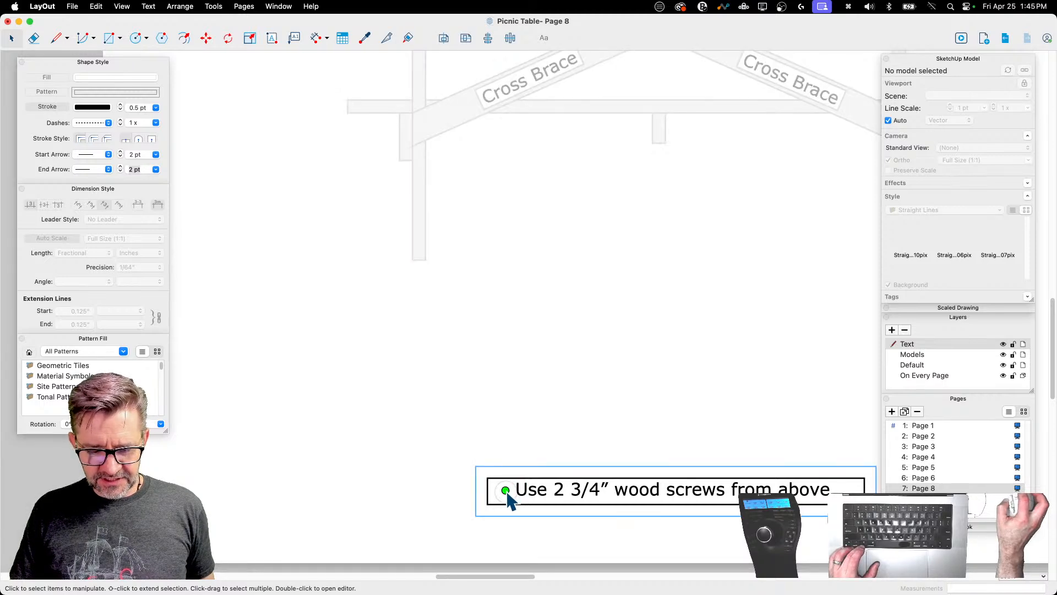
{"action": "left_click", "coordinate": [506, 491]}
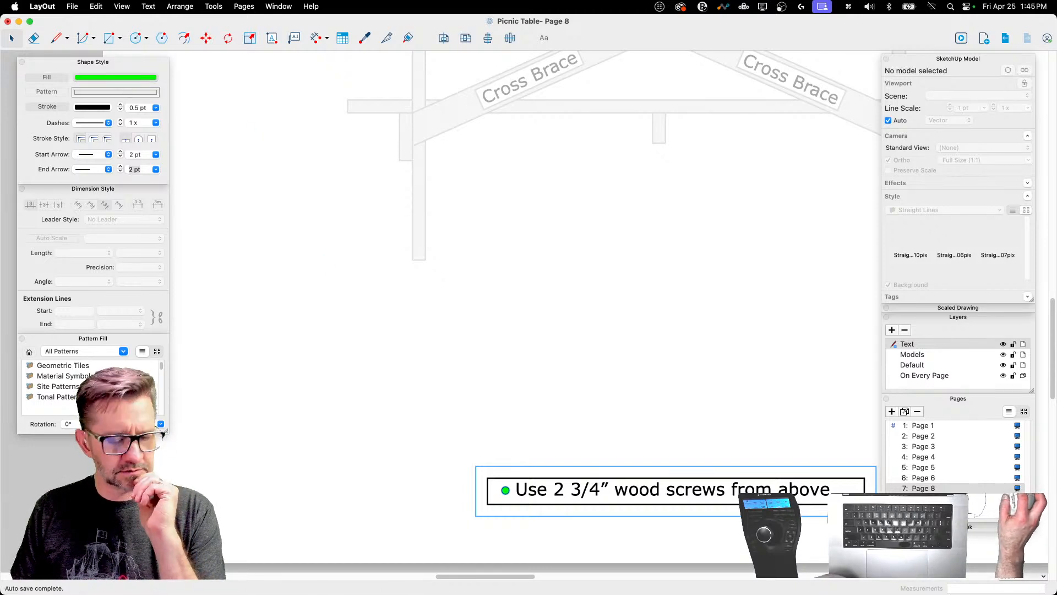
Step: Change the screw note's text to "Use 2 3/4” wood screws toe-nailed" and leave the group
{"action": "double_click", "coordinate": [584, 493]}
{"action": "double_click", "coordinate": [707, 490]}
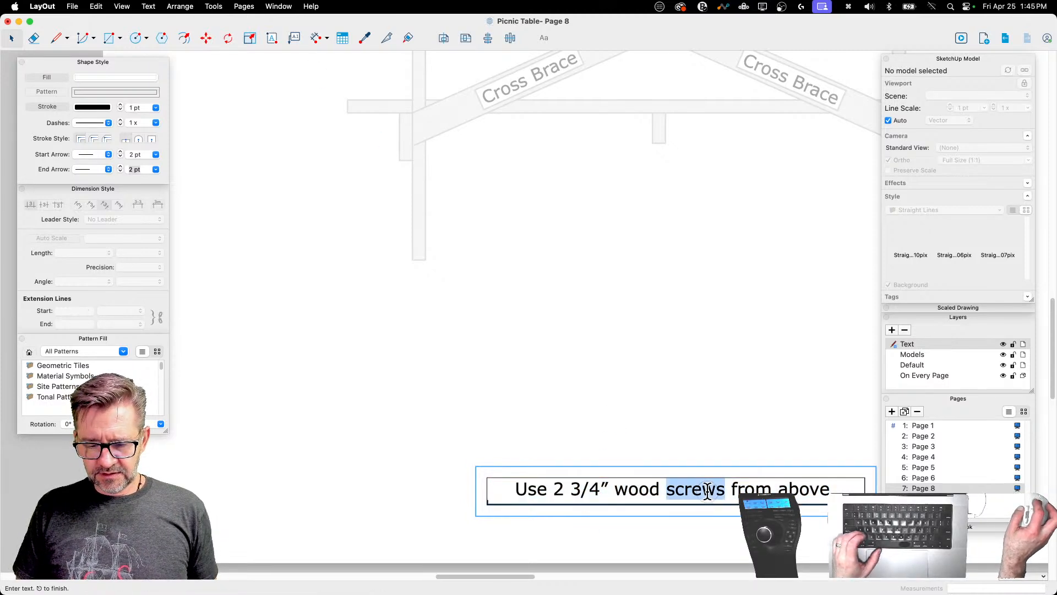
{"action": "left_click", "coordinate": [752, 488]}
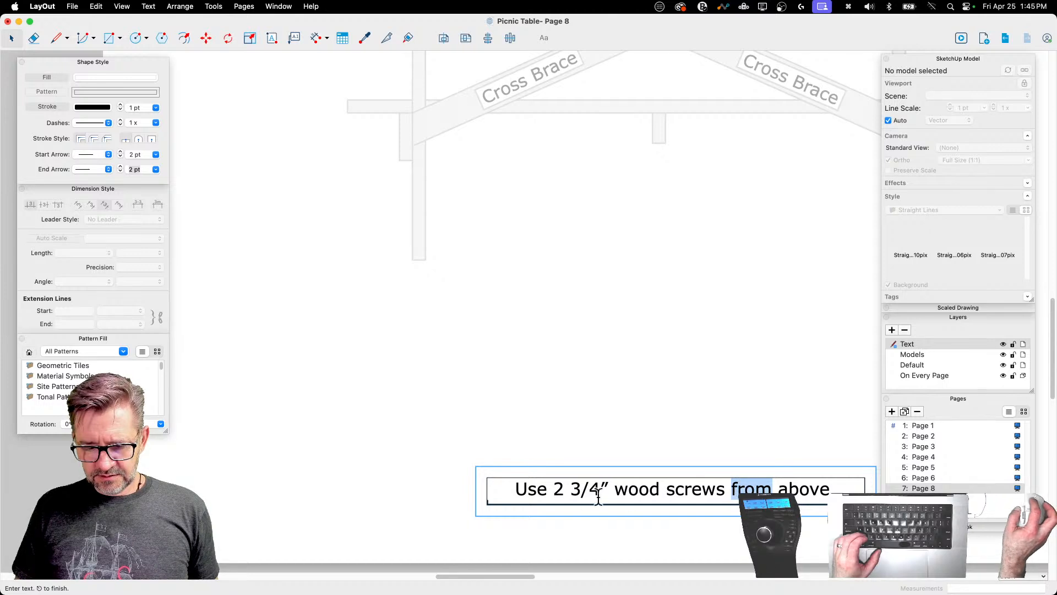
{"action": "left_click_drag", "start_coordinate": [750, 488], "coordinate": [824, 494]}
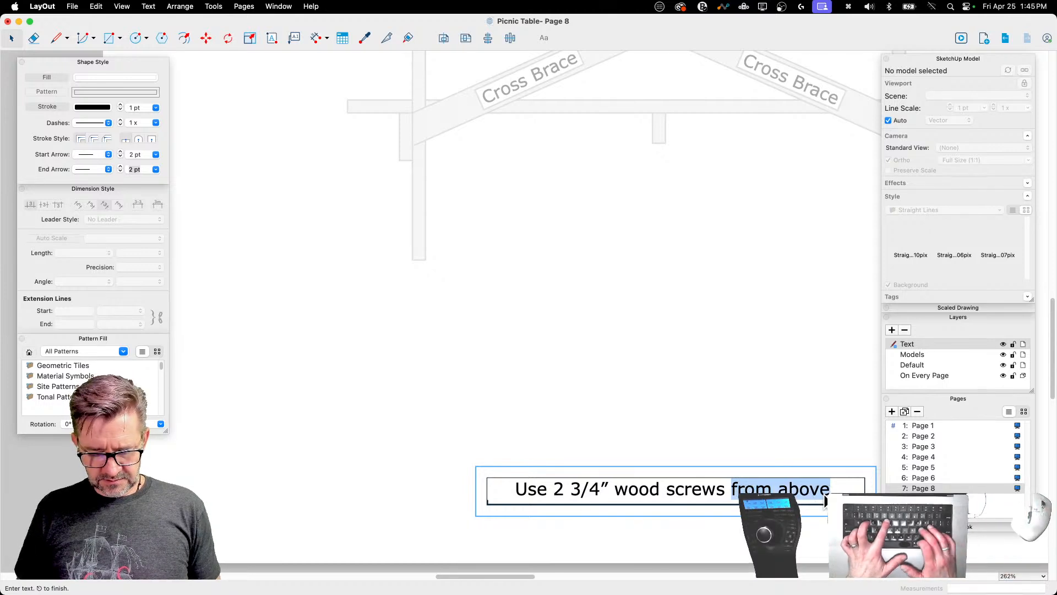
{"action": "type", "text": "Toe-"}
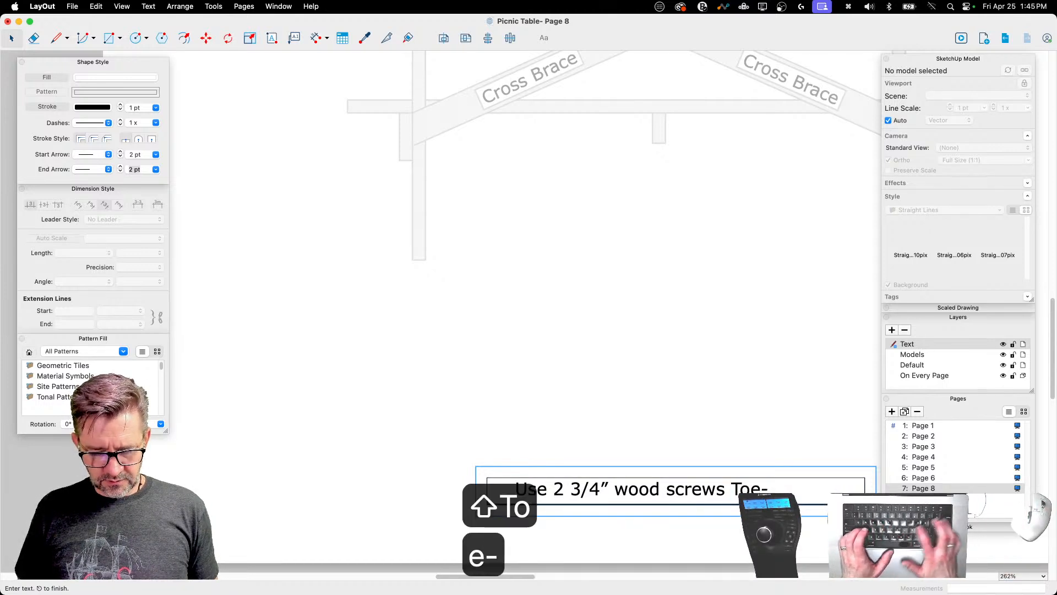
{"action": "key", "text": "BackSpace"}
{"action": "key", "text": "BackSpace"}
{"action": "key", "text": "BackSpace"}
{"action": "key", "text": "BackSpace"}
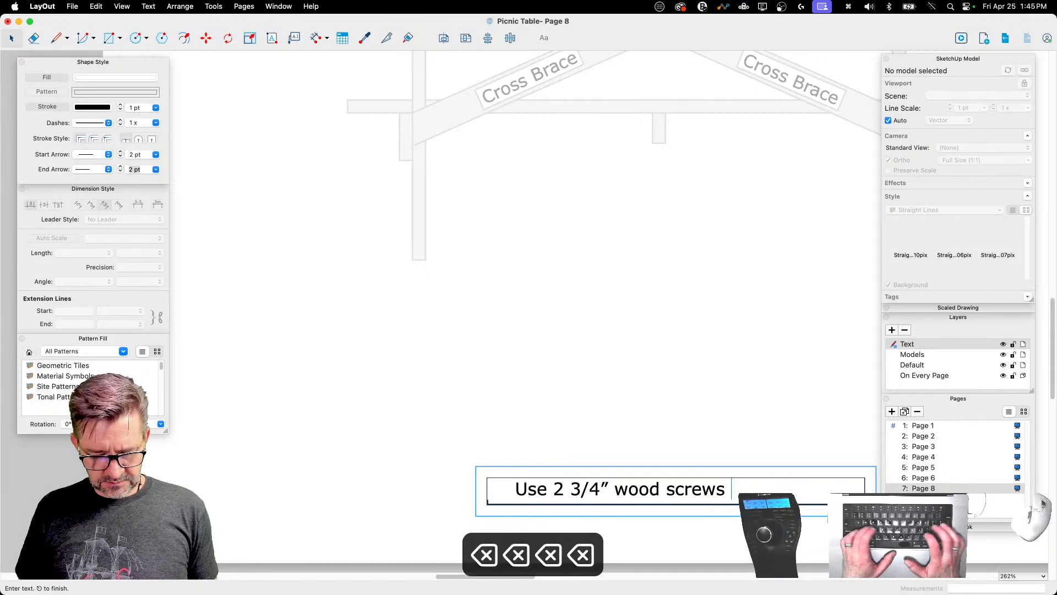
{"action": "type", "text": "toe-nailed"}
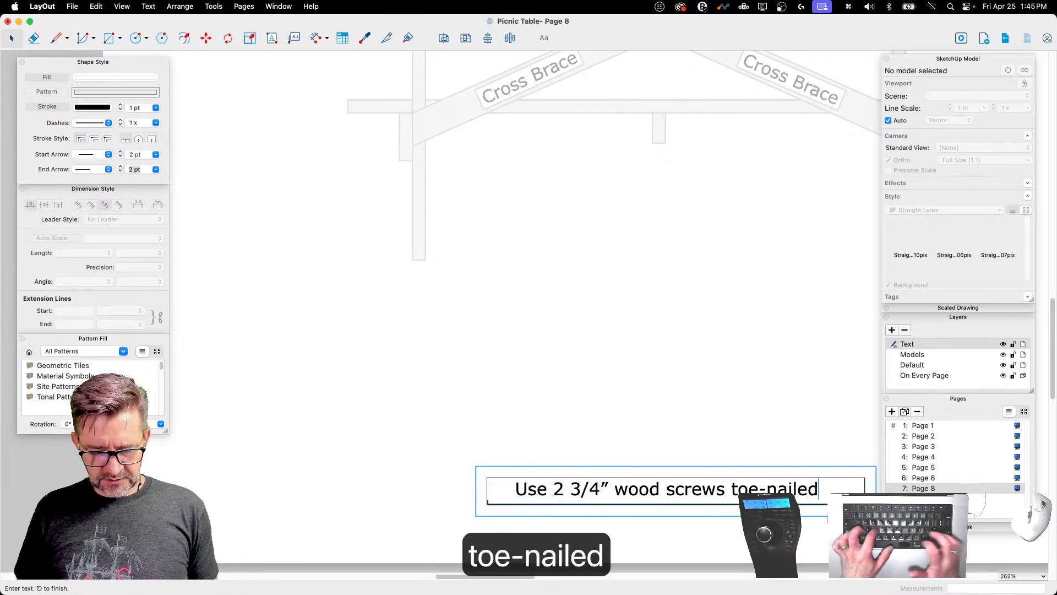
{"action": "key", "text": "Escape"}
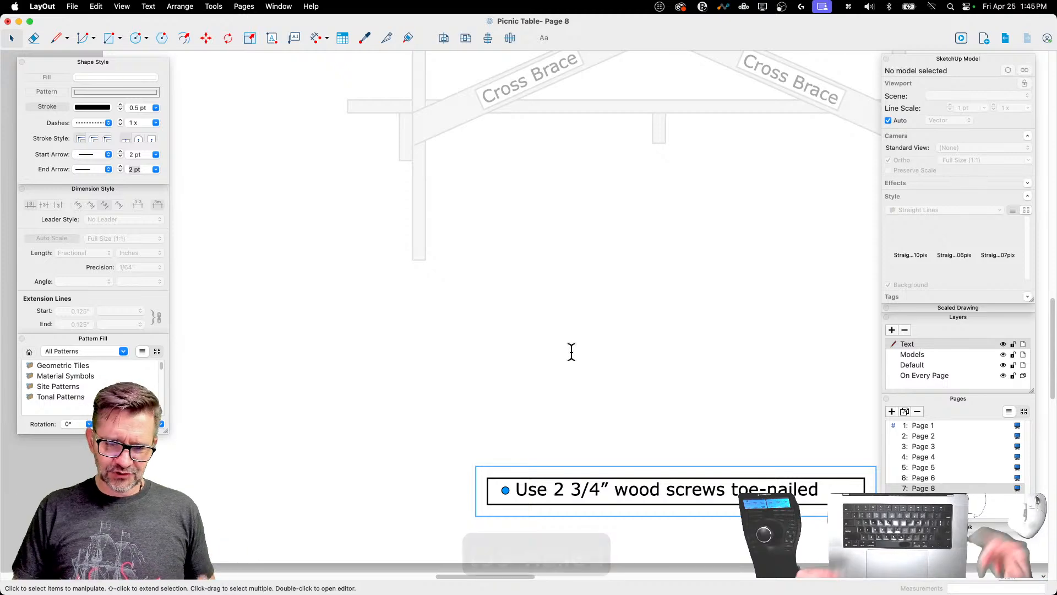
{"action": "left_click", "coordinate": [282, 243]}
Step: Narrow the screw note's box so its right edge fits the shortened text
{"action": "scroll", "coordinate": [294, 390], "scroll_direction": "down", "scroll_amount": 2}
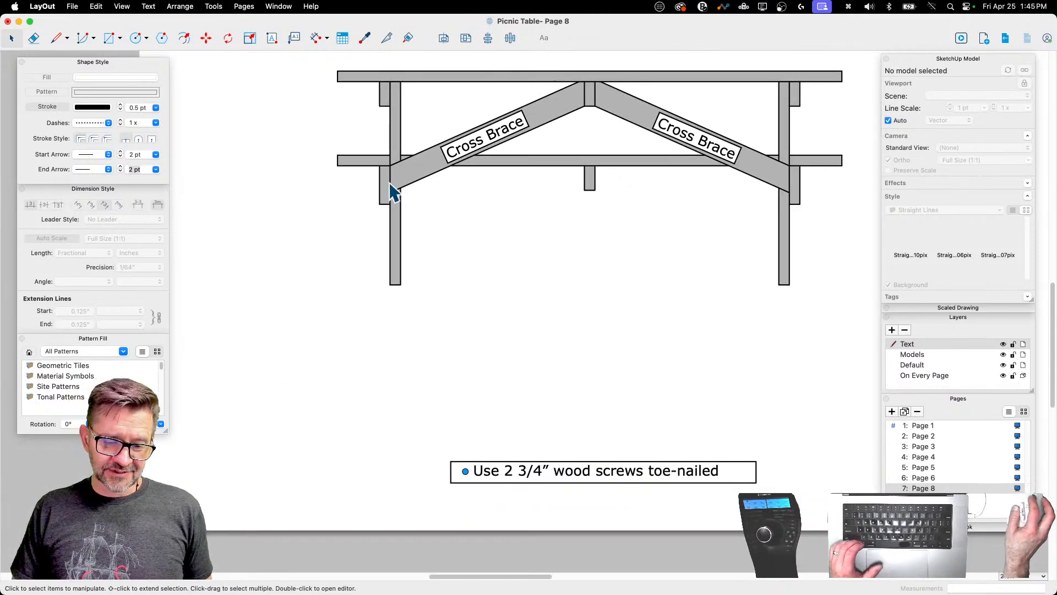
{"action": "left_click", "coordinate": [747, 473]}
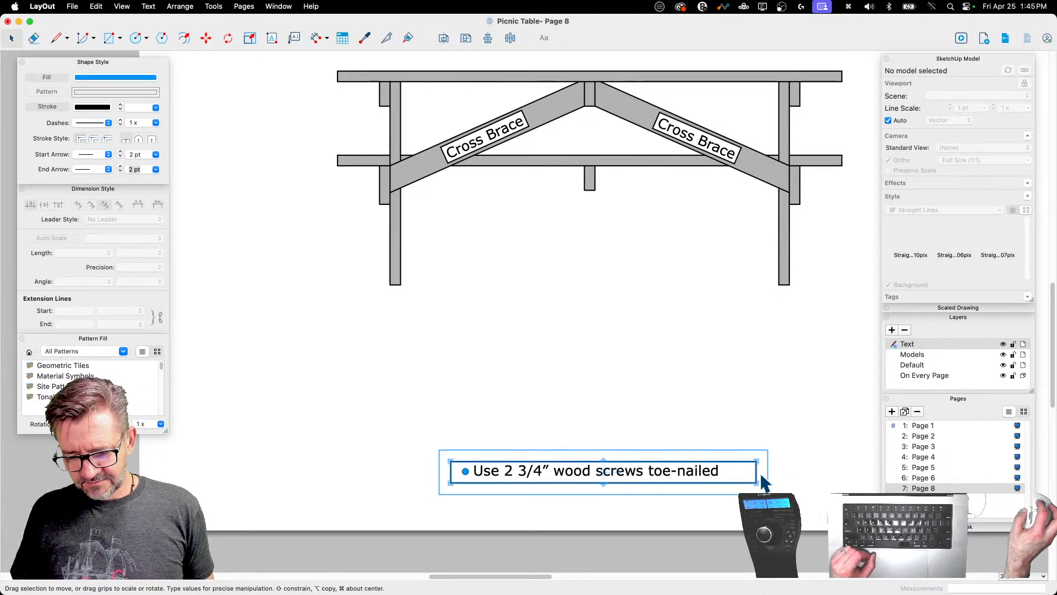
{"action": "left_click_drag", "start_coordinate": [756, 483], "coordinate": [727, 486]}
{"action": "left_click", "coordinate": [439, 479]}
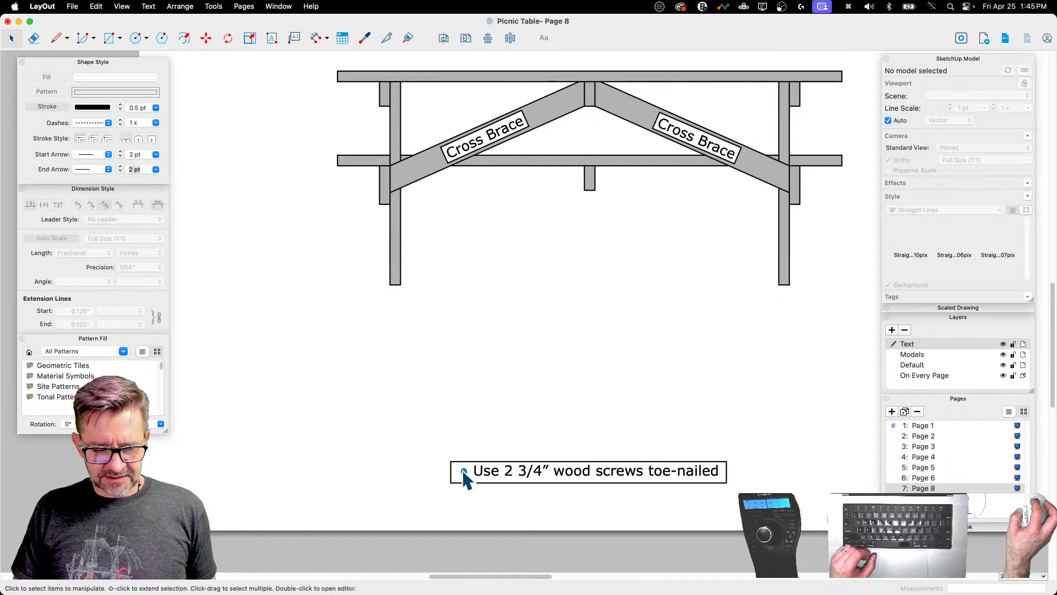
Step: Copy the blue dot out of the screw note and place it on the lower end of the left cross brace
{"action": "double_click", "coordinate": [463, 471]}
{"action": "left_click", "coordinate": [463, 471]}
{"action": "key", "text": "super+c"}
{"action": "left_click", "coordinate": [541, 371]}
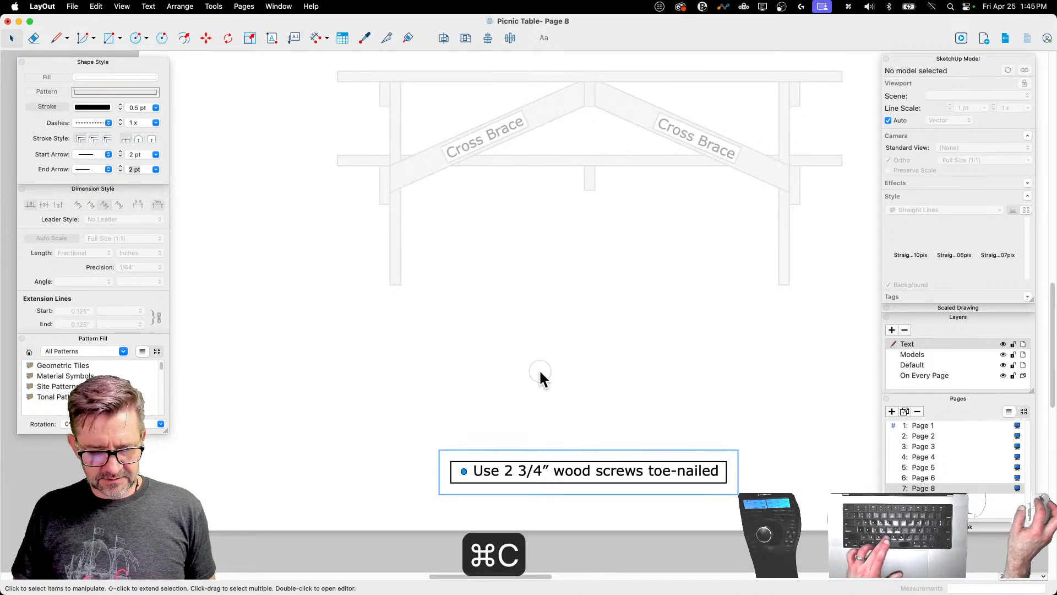
{"action": "left_click", "coordinate": [522, 314]}
{"action": "key", "text": "super+v"}
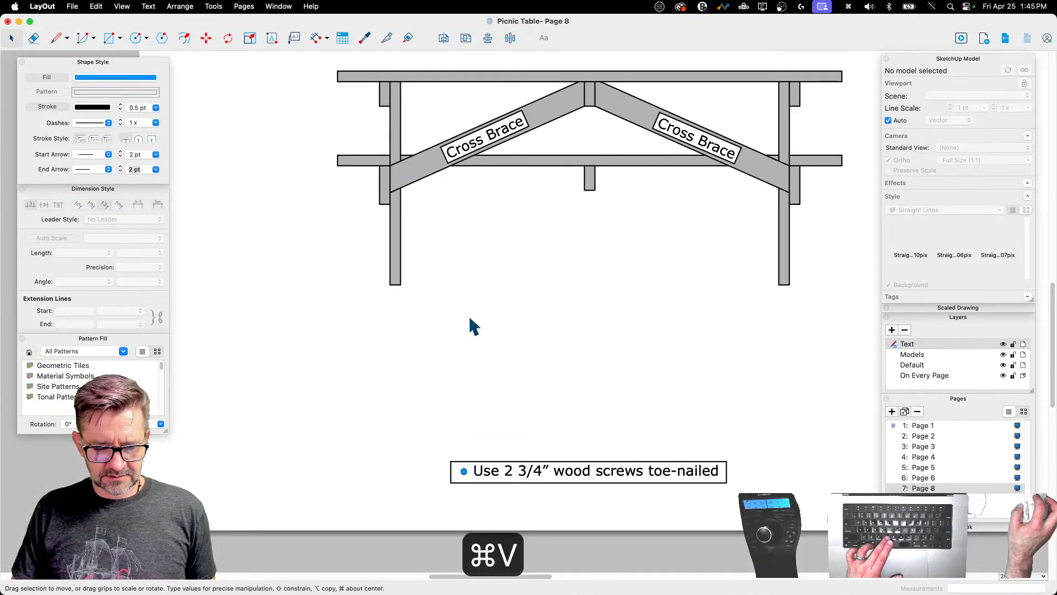
{"action": "left_click_drag", "start_coordinate": [463, 472], "coordinate": [394, 172]}
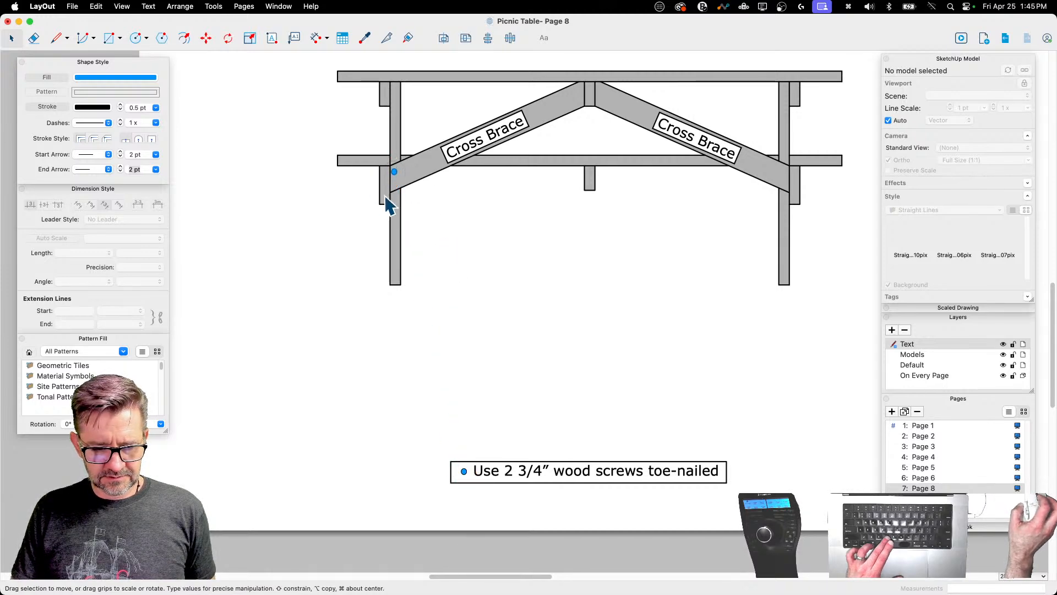
Step: Fine-tune the blue dot's position so it sits just inside the upper part of the left brace's lower end
{"action": "scroll", "coordinate": [392, 161], "scroll_direction": "up", "scroll_amount": 8}
{"action": "scroll", "coordinate": [393, 161], "scroll_direction": "down", "scroll_amount": 6}
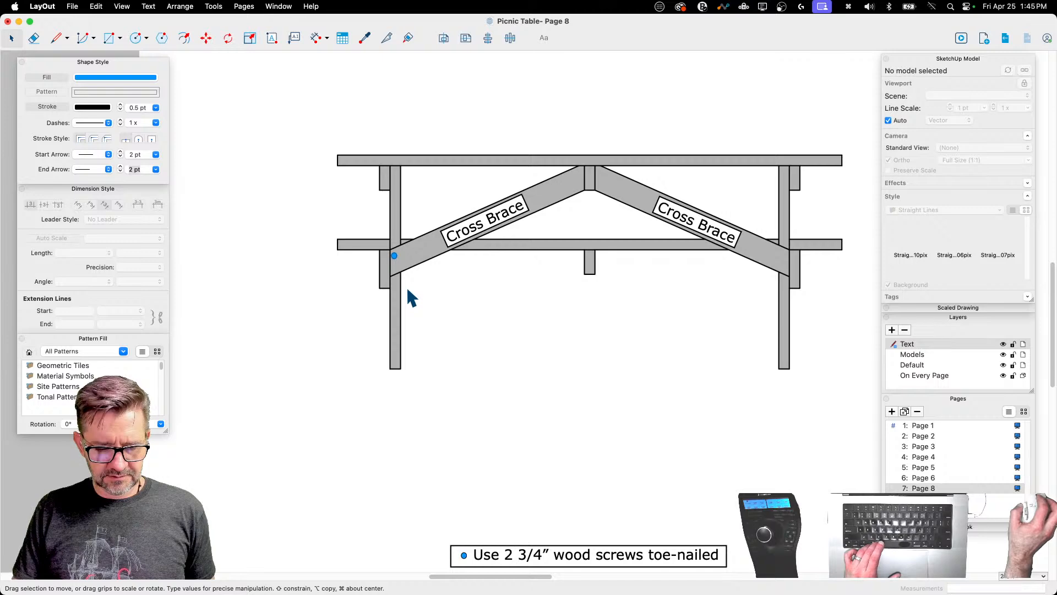
{"action": "key", "text": "space"}
{"action": "key", "text": "space"}
{"action": "scroll", "coordinate": [391, 259], "scroll_direction": "up", "scroll_amount": 3}
{"action": "scroll", "coordinate": [392, 258], "scroll_direction": "up", "scroll_amount": 3}
{"action": "left_click", "coordinate": [398, 253]}
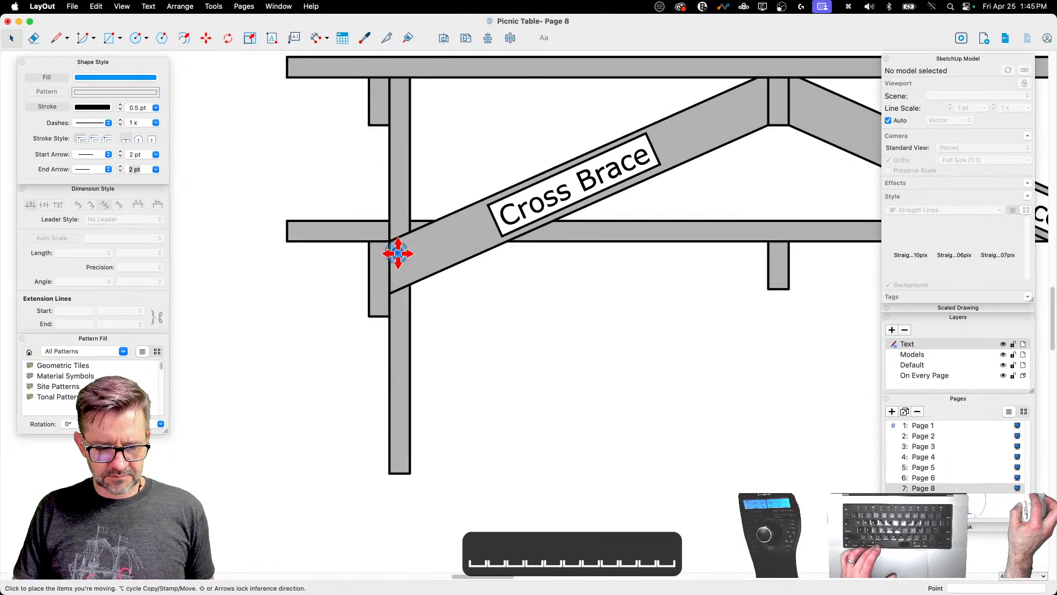
{"action": "left_click", "coordinate": [392, 253]}
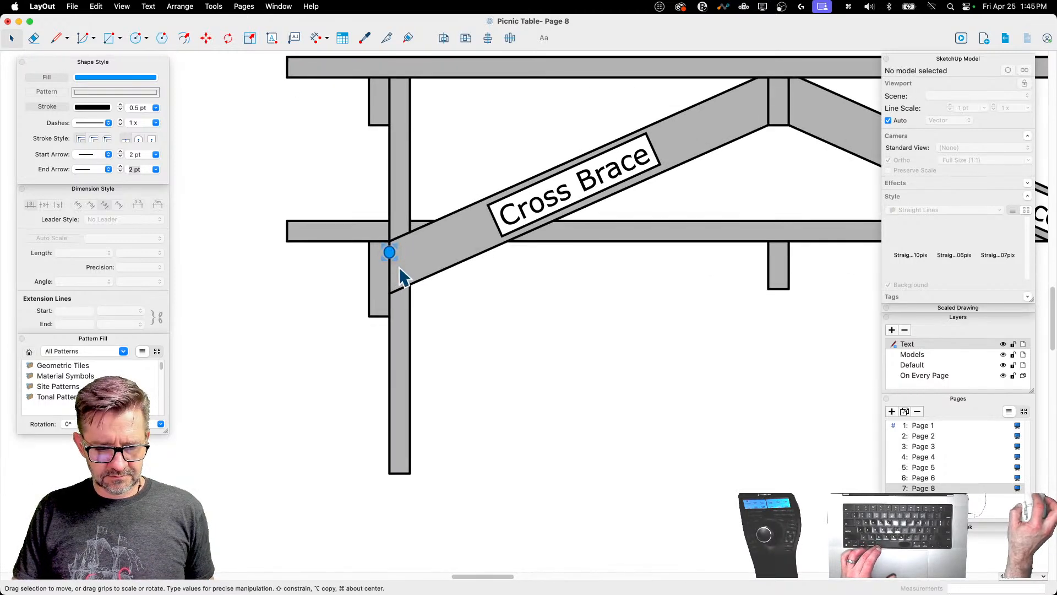
{"action": "left_click_drag", "start_coordinate": [387, 253], "coordinate": [397, 253]}
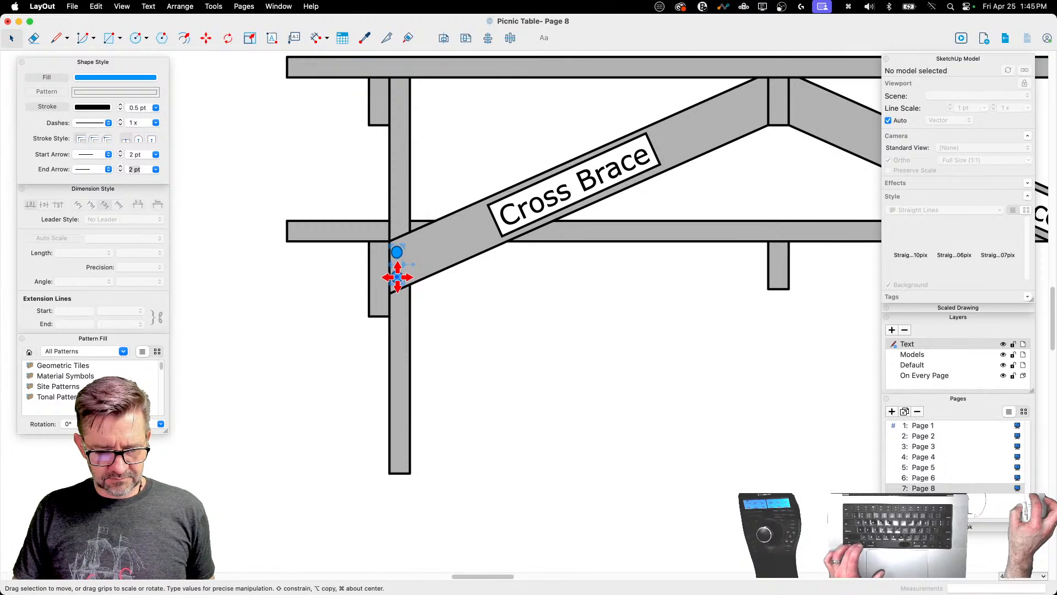
Step: Copy the blue screw dots in pairs to both sides of the centre joint and to the right brace's lower end
{"action": "left_click_drag", "start_coordinate": [397, 277], "coordinate": [759, 113], "text": "alt"}
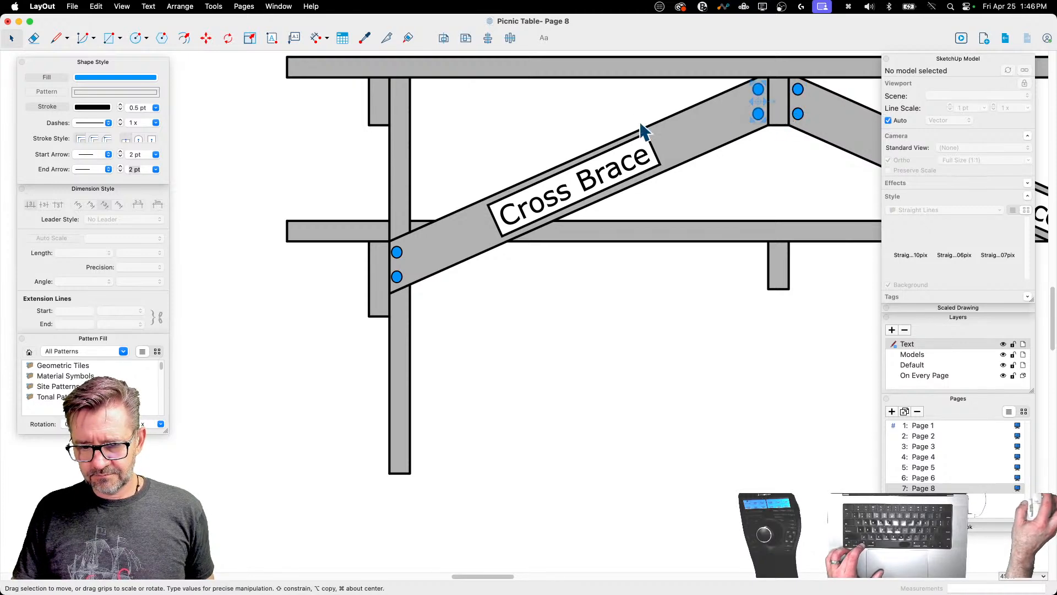
{"action": "scroll", "coordinate": [519, 108], "scroll_direction": "down", "scroll_amount": 5}
{"action": "scroll", "coordinate": [833, 185], "scroll_direction": "up", "scroll_amount": 2}
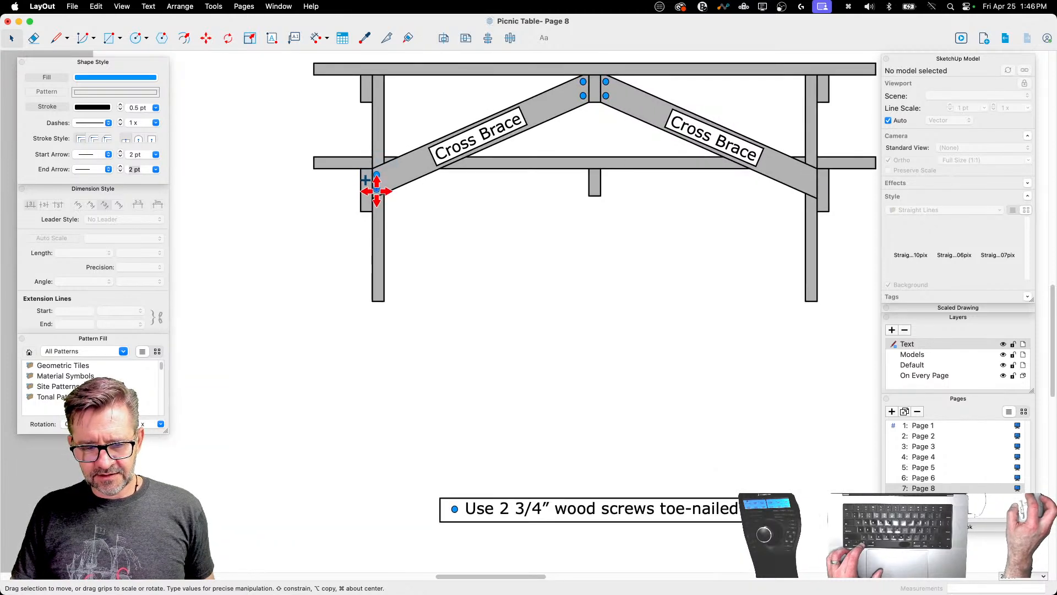
{"action": "left_click_drag", "start_coordinate": [376, 189], "coordinate": [814, 189], "text": "alt"}
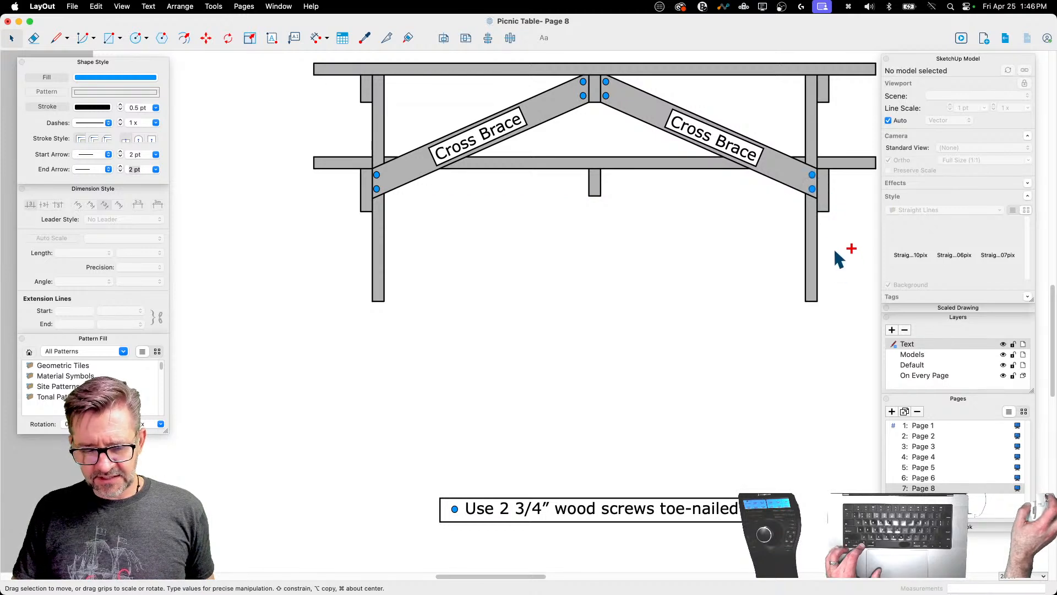
{"action": "mouse_move", "coordinate": [814, 195]}
{"action": "left_mouse_down"}
{"action": "mouse_move", "coordinate": [688, 194]}
{"action": "mouse_move", "coordinate": [812, 192]}
{"action": "left_mouse_up"}
Step: Delete the stray pair of blue dots floating below the seat plank
{"action": "left_click_drag", "start_coordinate": [668, 167], "coordinate": [727, 225]}
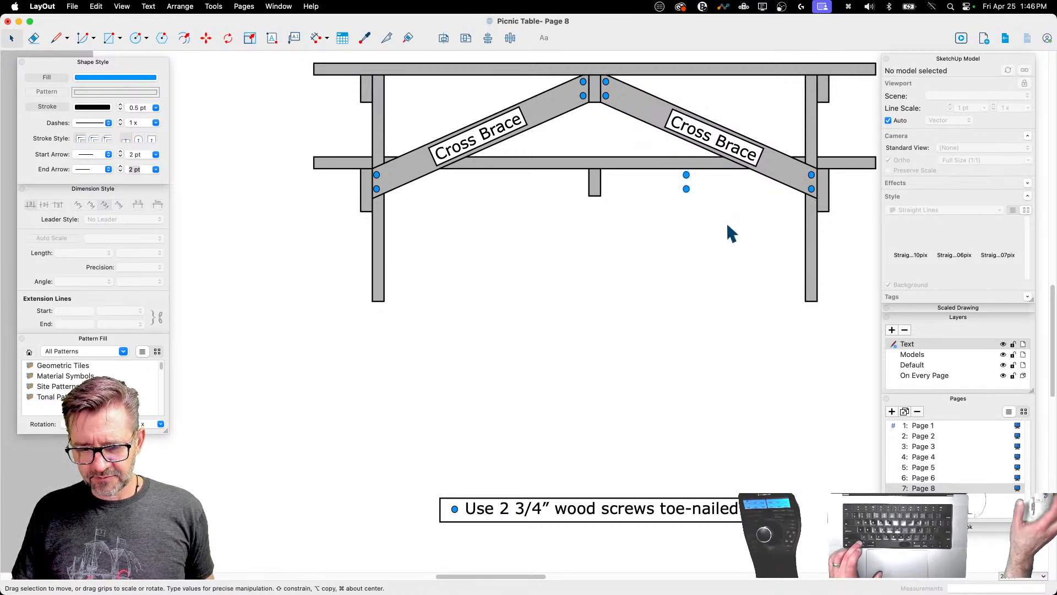
{"action": "key", "text": "BackSpace"}
{"action": "scroll", "coordinate": [523, 385], "scroll_direction": "down", "scroll_amount": 5}
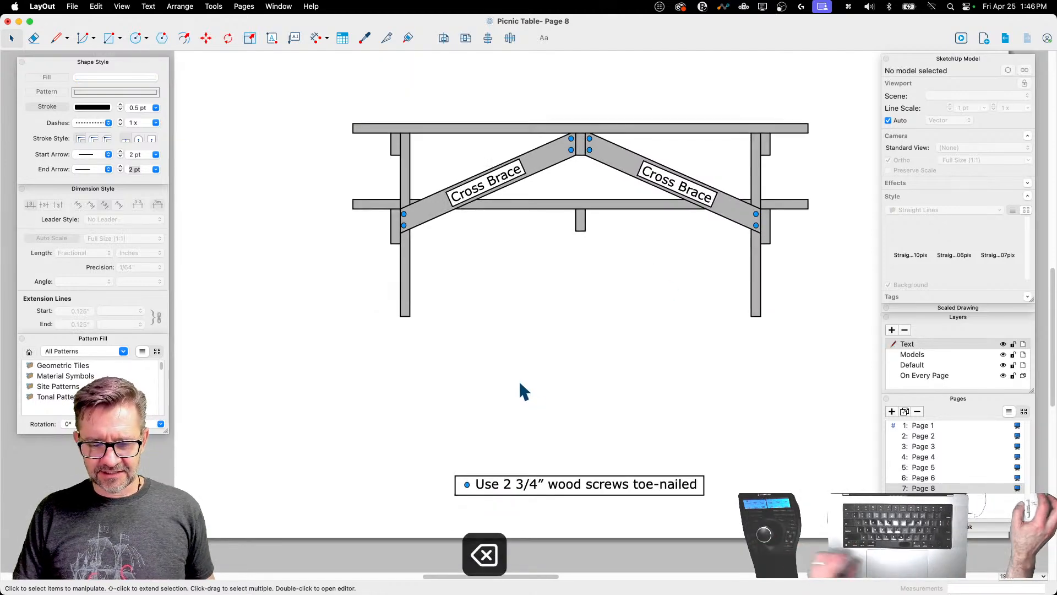
{"action": "scroll", "coordinate": [538, 466], "scroll_direction": "down", "scroll_amount": 2}
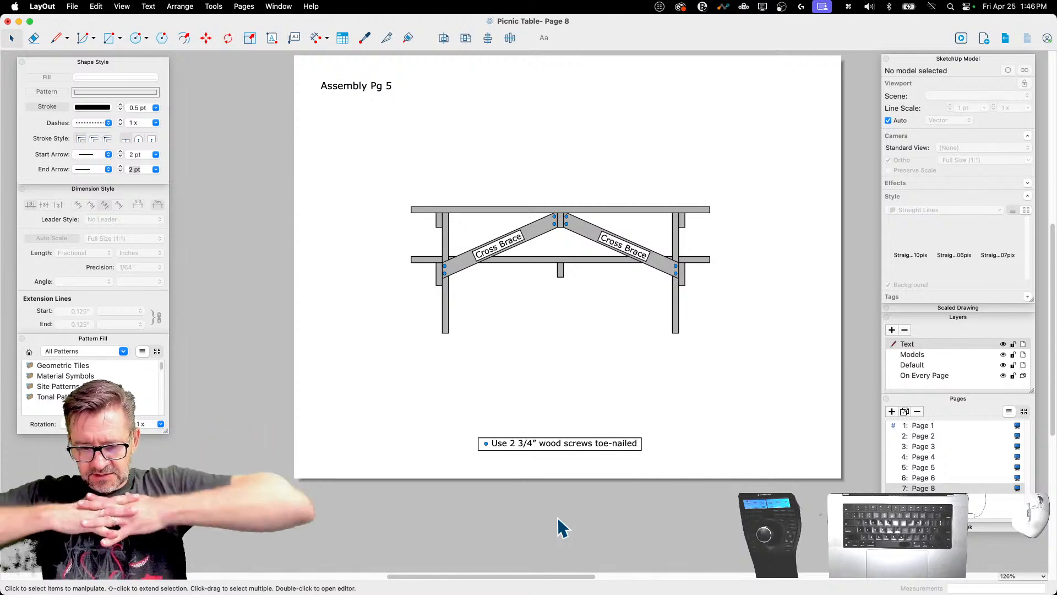
Step: Go to the Cutting Sheet page and copy the "Table Brace" label above the 11" part
{"action": "left_click", "coordinate": [938, 425]}
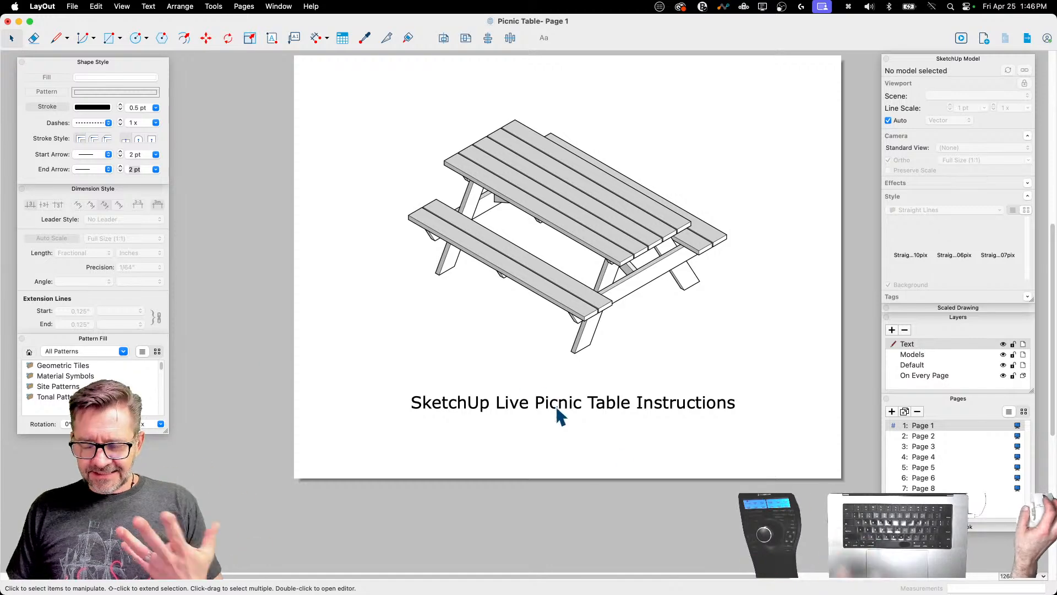
{"action": "left_click", "coordinate": [934, 439]}
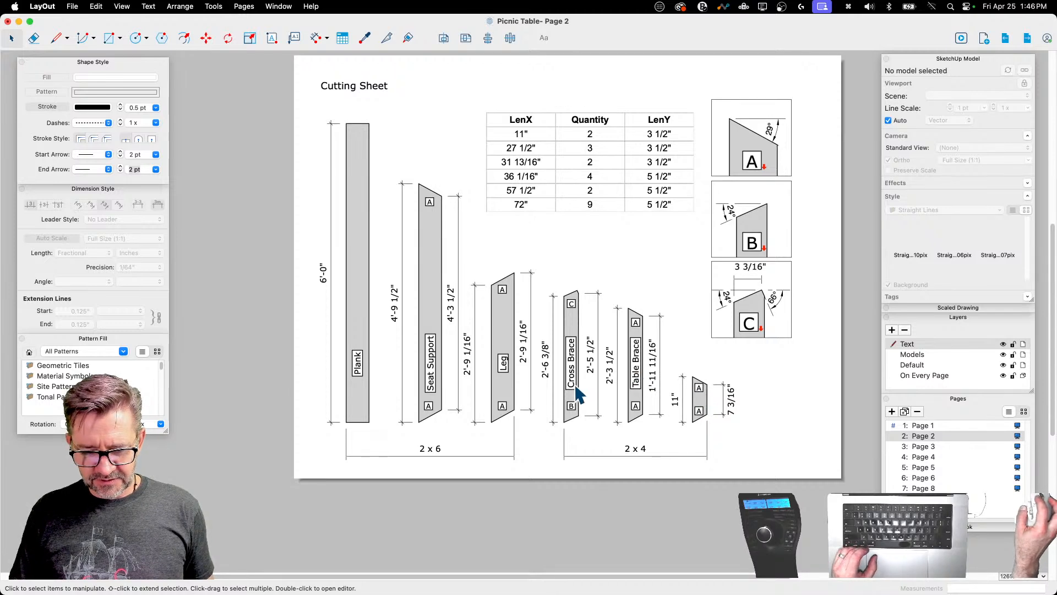
{"action": "left_click", "coordinate": [637, 380]}
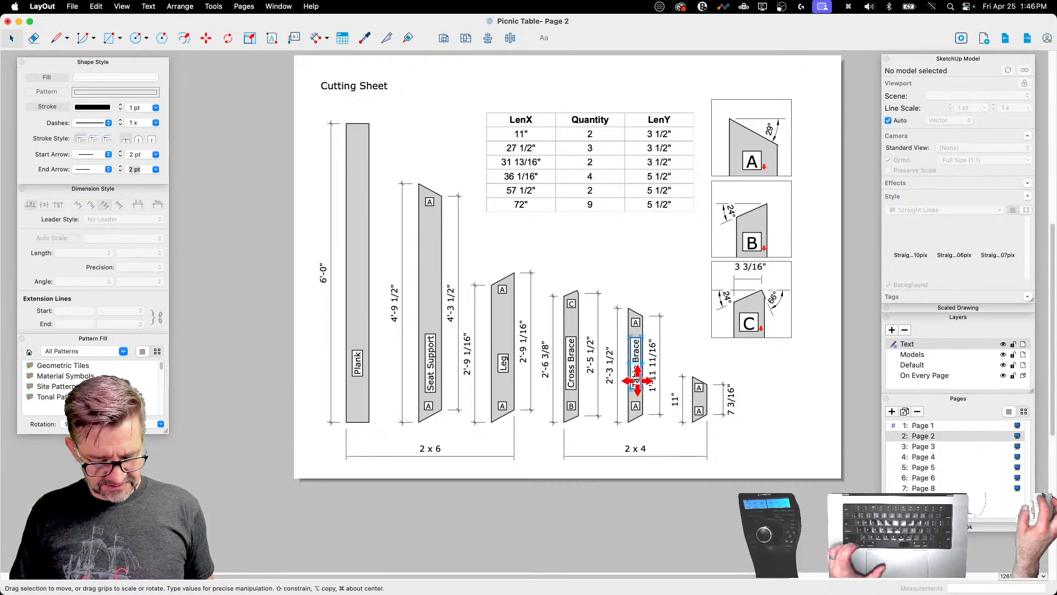
{"action": "left_click_drag", "start_coordinate": [637, 380], "coordinate": [707, 369], "text": "alt"}
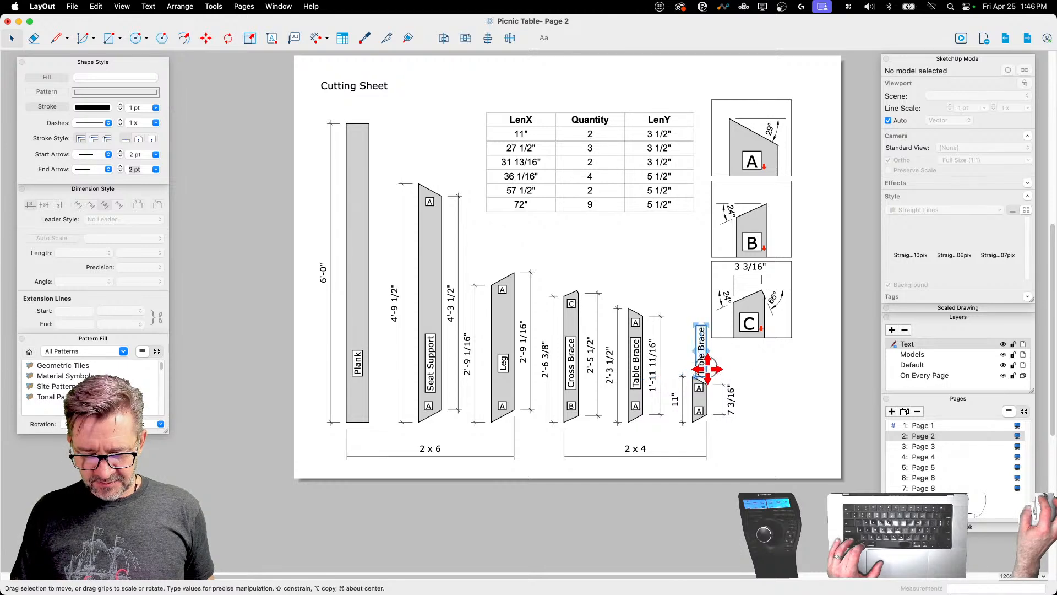
Step: Change the copied label above the 11" part to "Seat Brace"
{"action": "double_click", "coordinate": [702, 366]}
{"action": "left_click", "coordinate": [688, 348]}
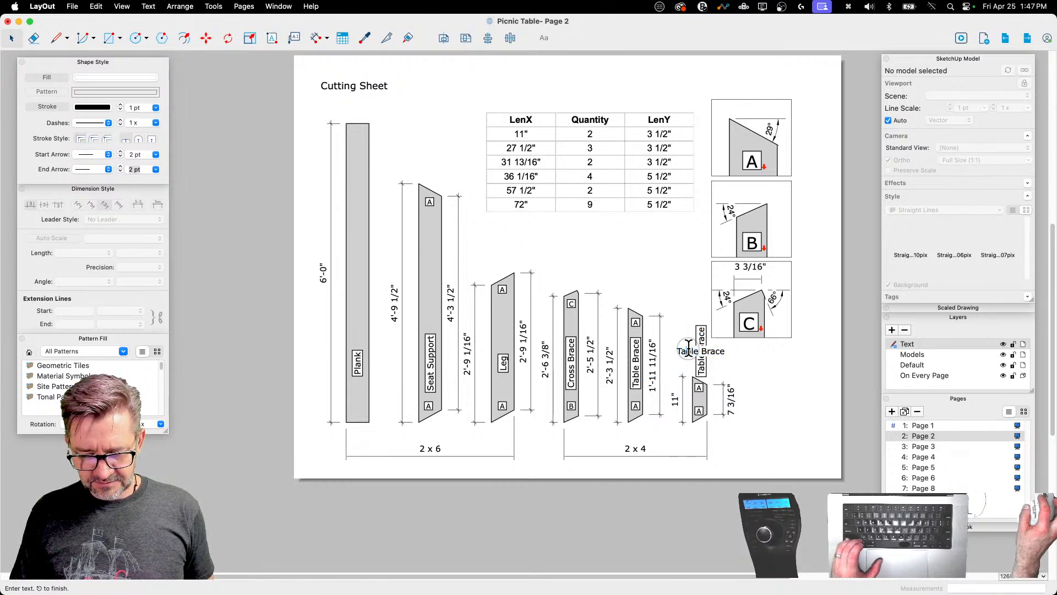
{"action": "double_click", "coordinate": [688, 348]}
{"action": "type", "text": "Seat"}
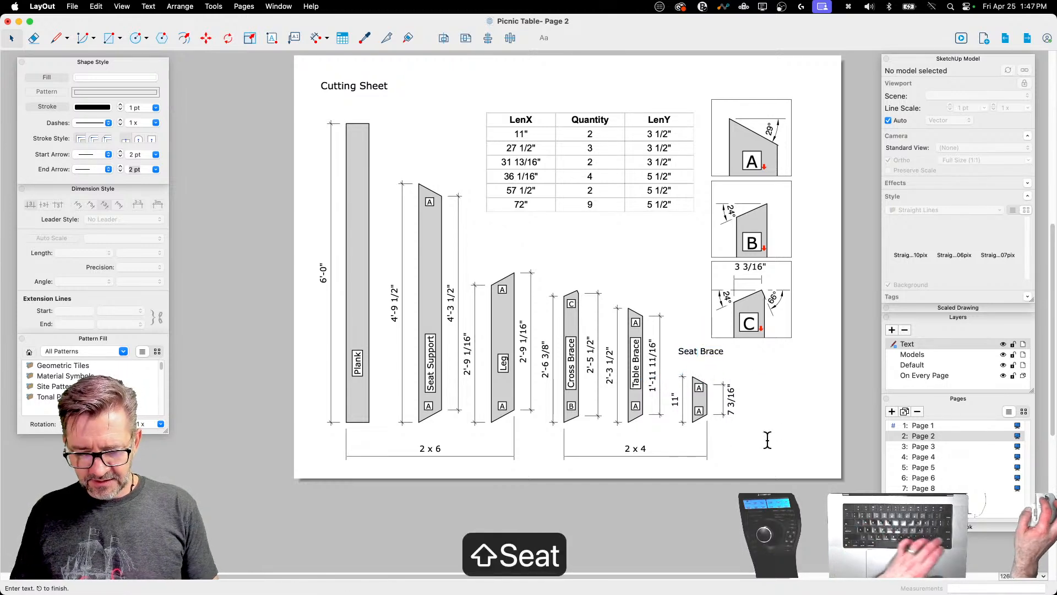
Step: Rotate the "Seat Brace" label to horizontal and place it just above the 11" part
{"action": "left_click", "coordinate": [788, 407]}
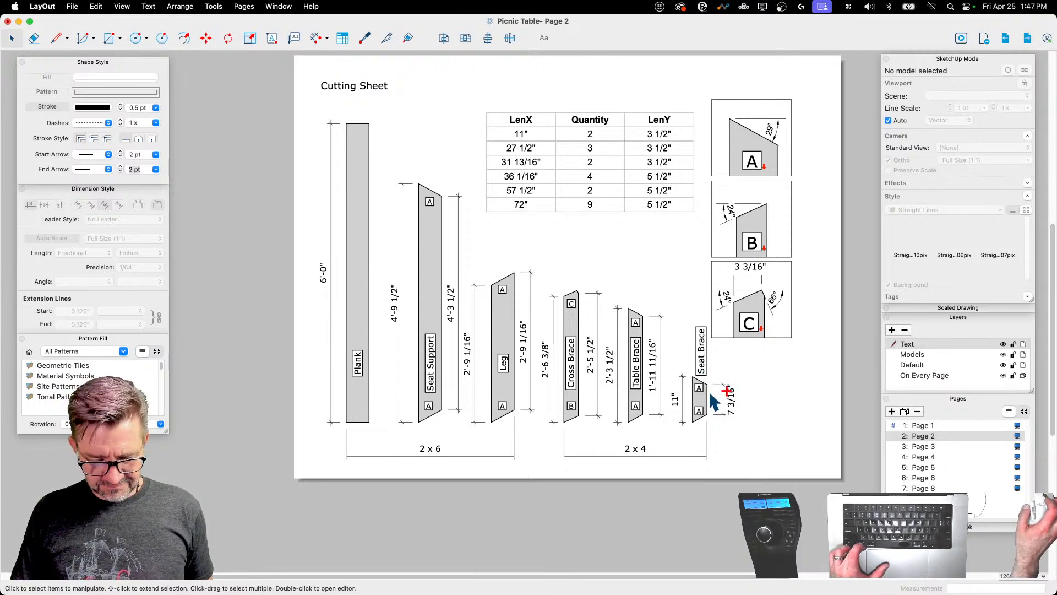
{"action": "scroll", "coordinate": [709, 390], "scroll_direction": "up", "scroll_amount": 3}
{"action": "left_click", "coordinate": [697, 311]}
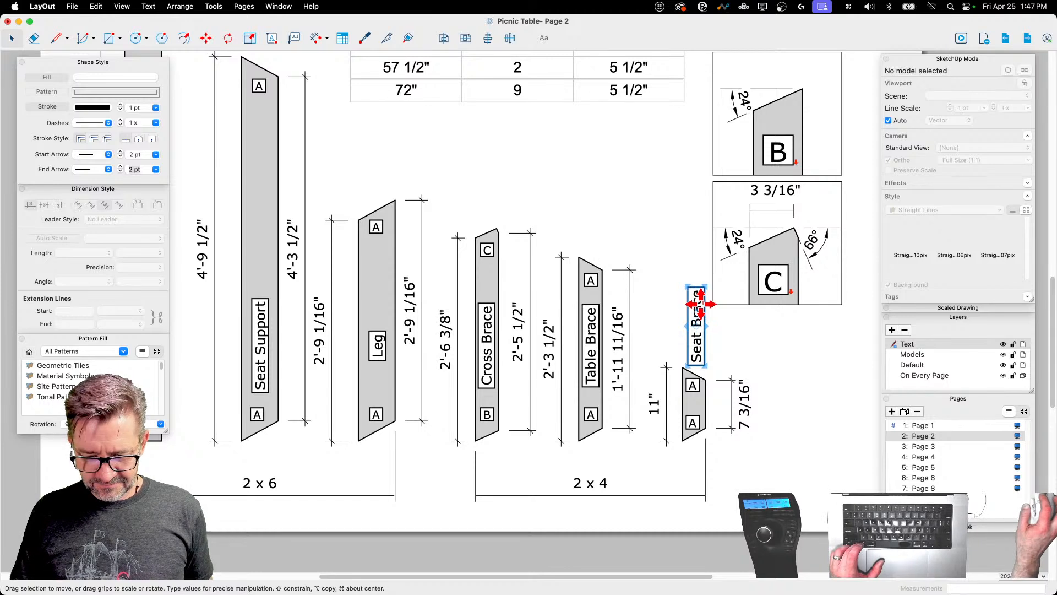
{"action": "left_click_drag", "start_coordinate": [693, 306], "coordinate": [754, 325]}
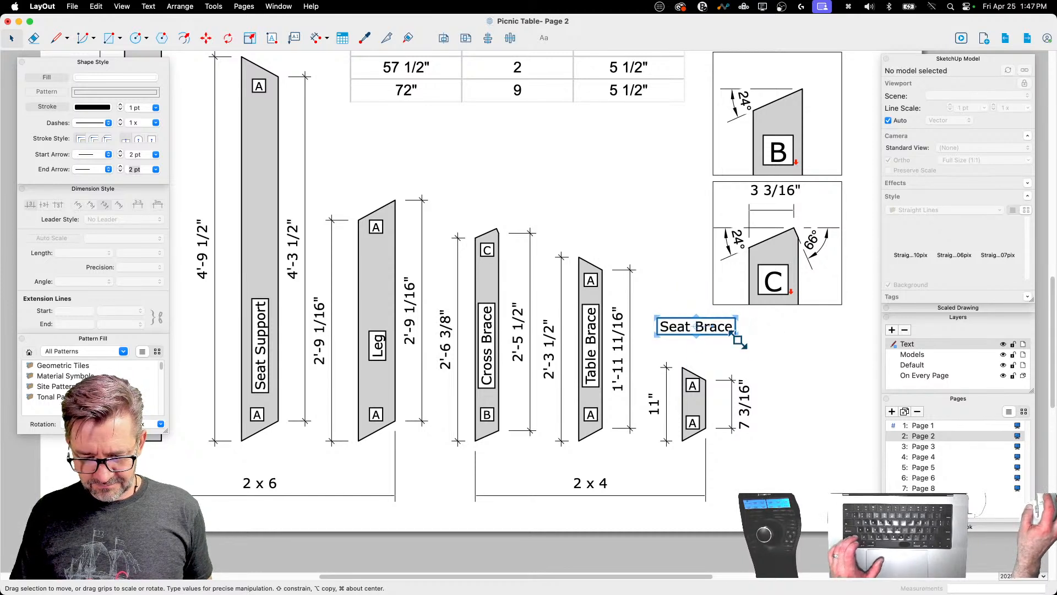
{"action": "left_click_drag", "start_coordinate": [691, 333], "coordinate": [696, 353]}
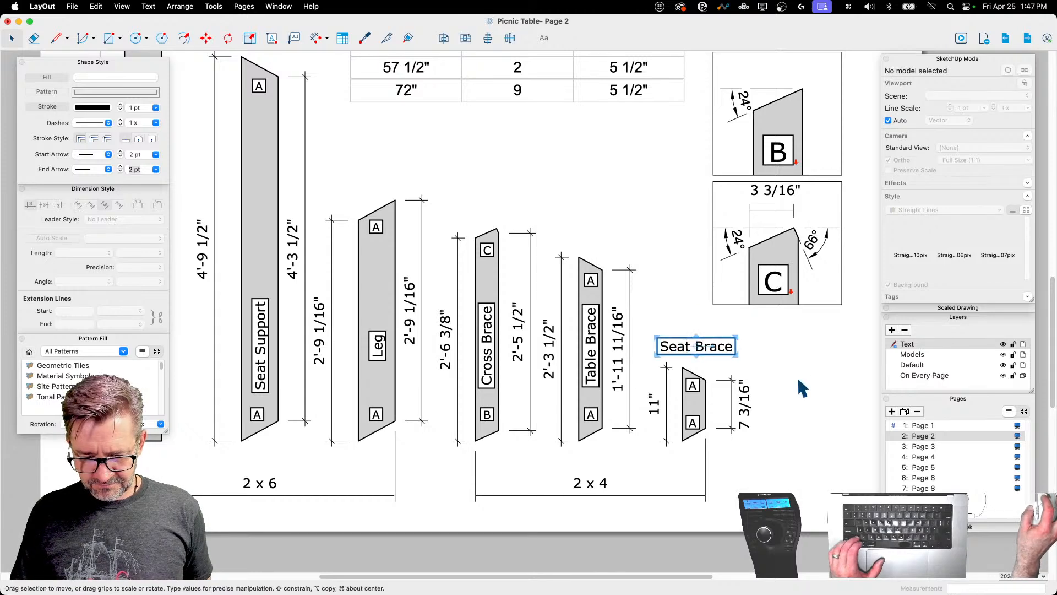
{"action": "left_click", "coordinate": [795, 385]}
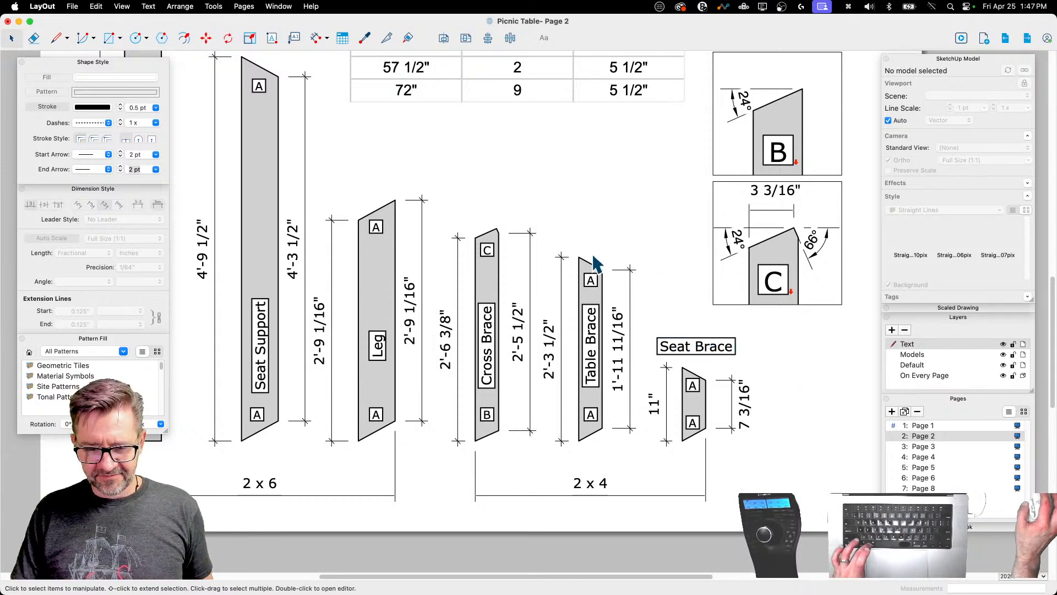
Step: Review the Cutting Sheet and Assembly Pg 1 through Pg 5, and return to the cover page
{"action": "scroll", "coordinate": [639, 366], "scroll_direction": "down", "scroll_amount": 3}
{"action": "scroll", "coordinate": [672, 344], "scroll_direction": "down", "scroll_amount": 3}
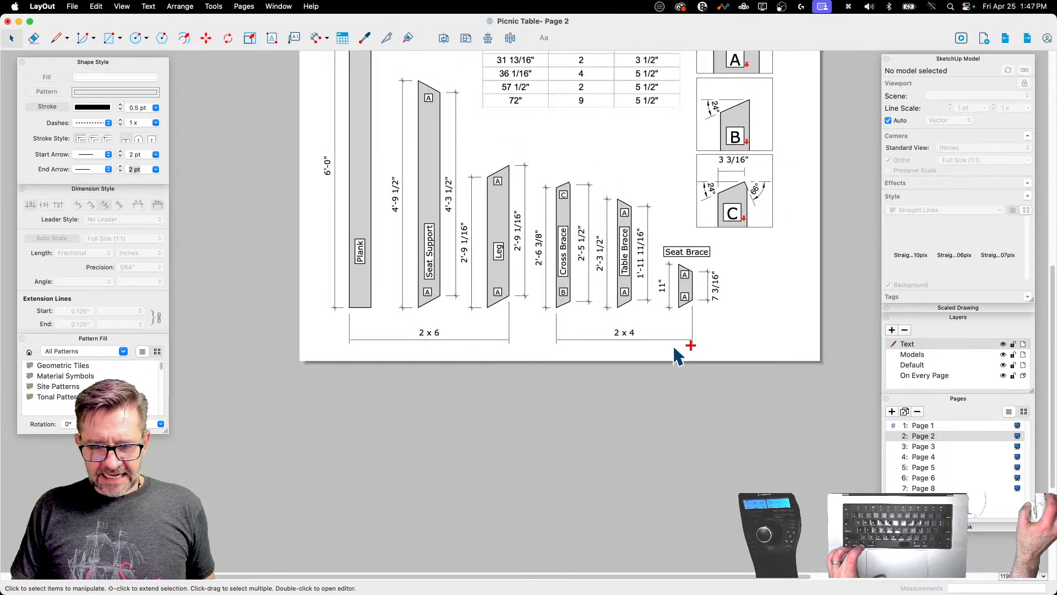
{"action": "scroll", "coordinate": [673, 345], "scroll_direction": "down", "scroll_amount": 3}
{"action": "scroll", "coordinate": [668, 288], "scroll_direction": "up", "scroll_amount": 2}
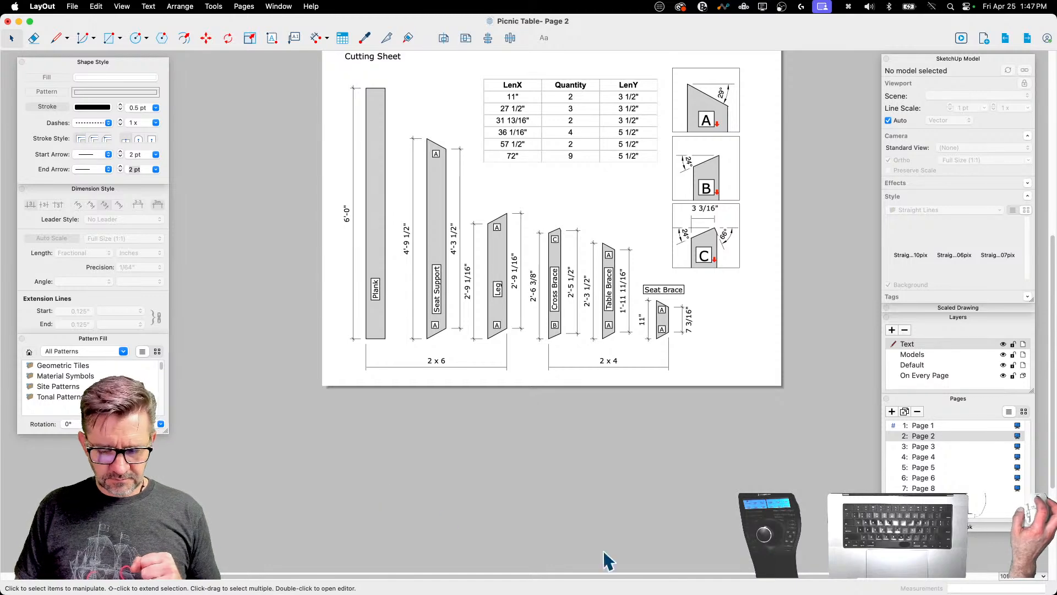
{"action": "left_click", "coordinate": [924, 445]}
{"action": "scroll", "coordinate": [674, 517], "scroll_direction": "down", "scroll_amount": 2}
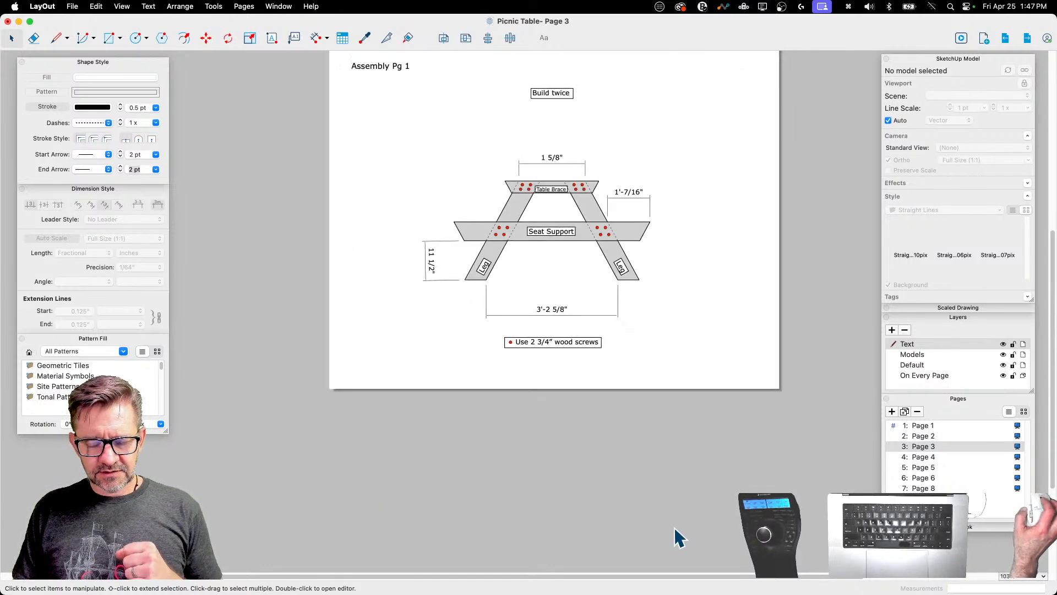
{"action": "scroll", "coordinate": [597, 248], "scroll_direction": "up", "scroll_amount": 3}
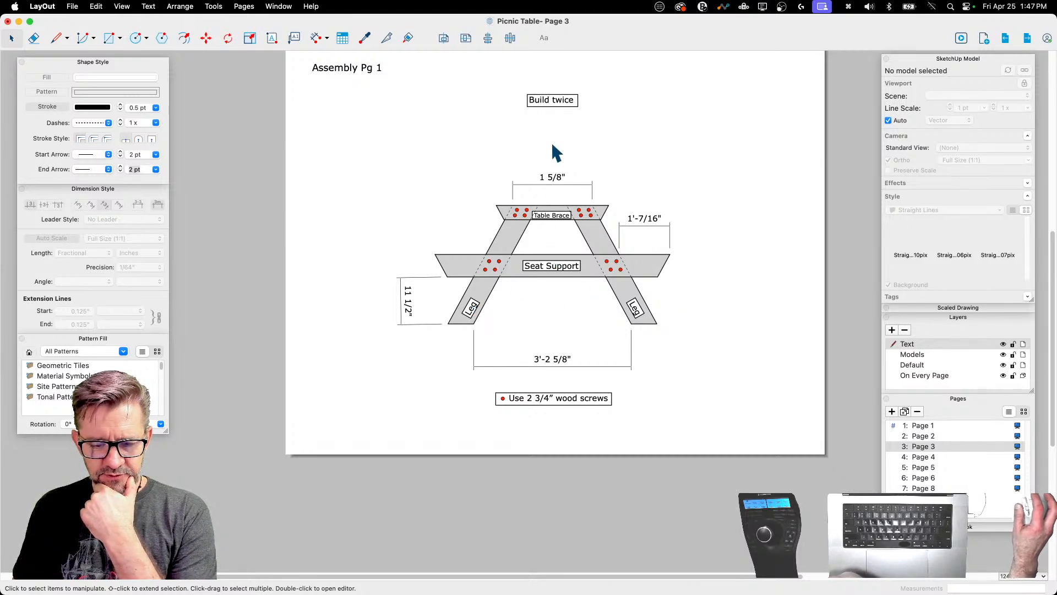
{"action": "left_click", "coordinate": [965, 456]}
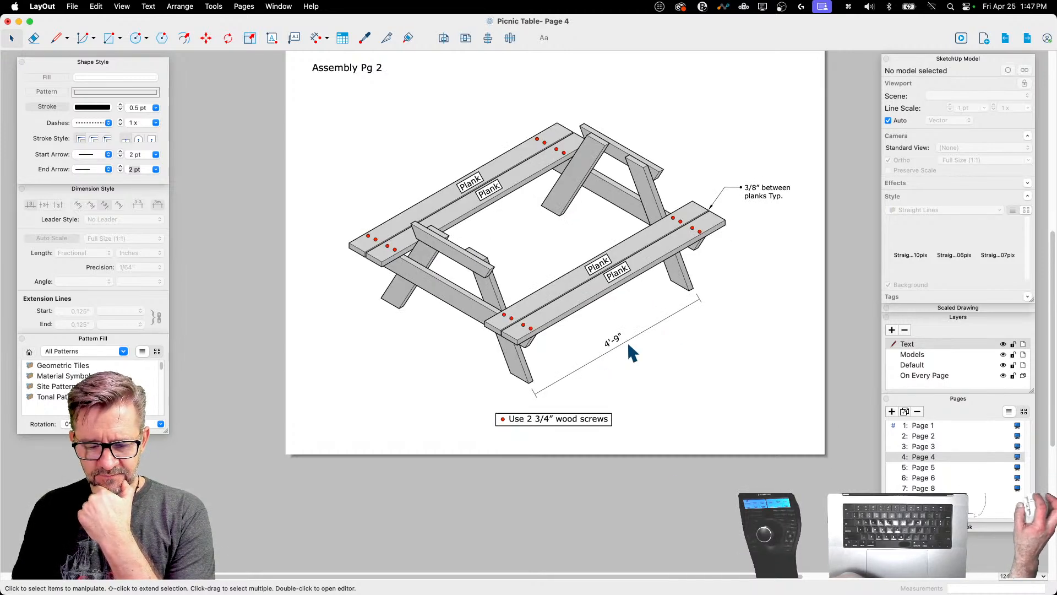
{"action": "left_click", "coordinate": [940, 467]}
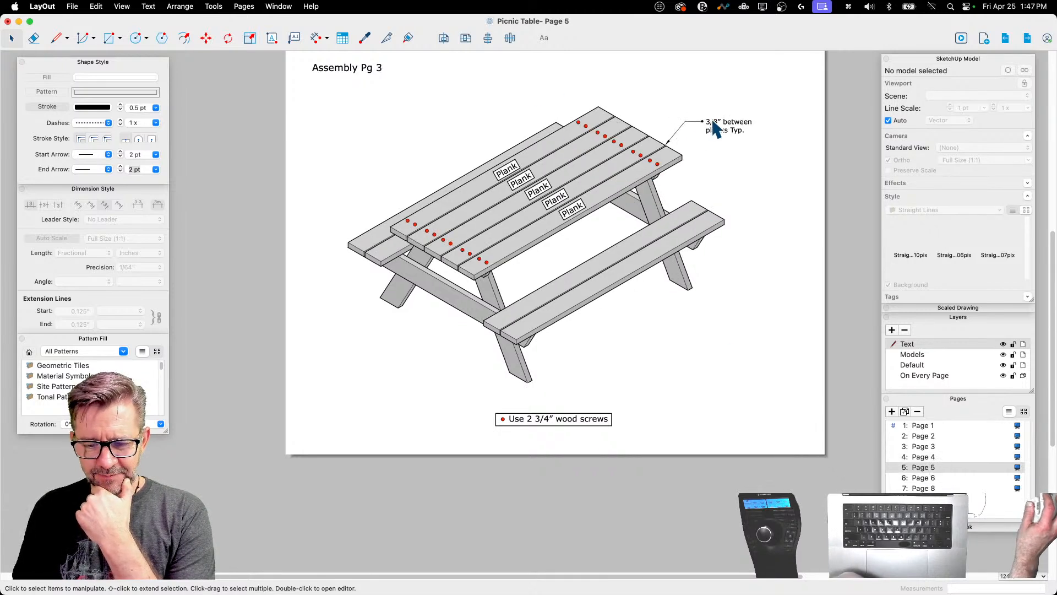
{"action": "left_click", "coordinate": [925, 477]}
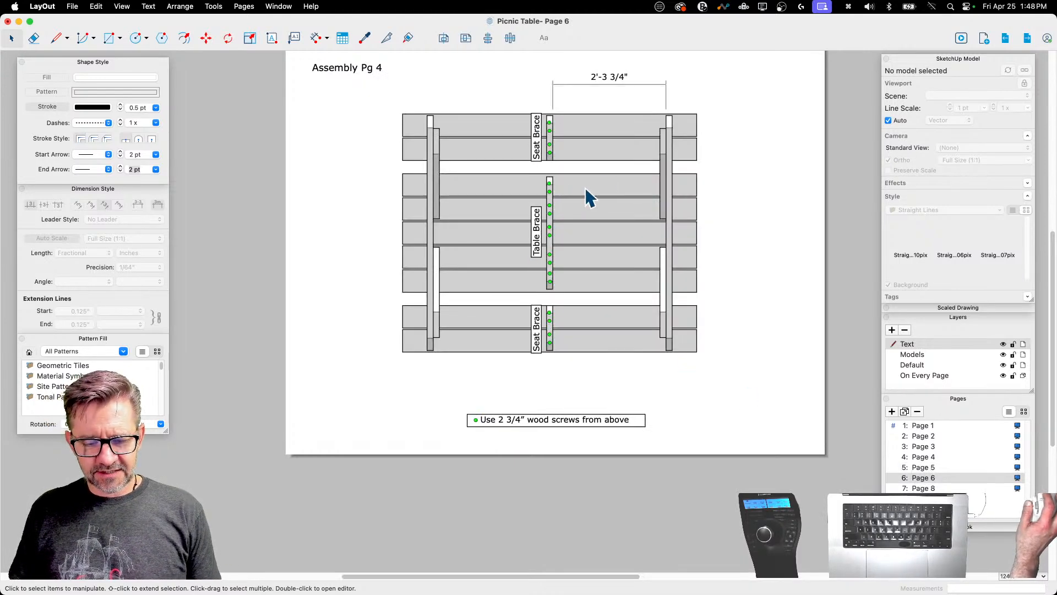
{"action": "left_click", "coordinate": [928, 488]}
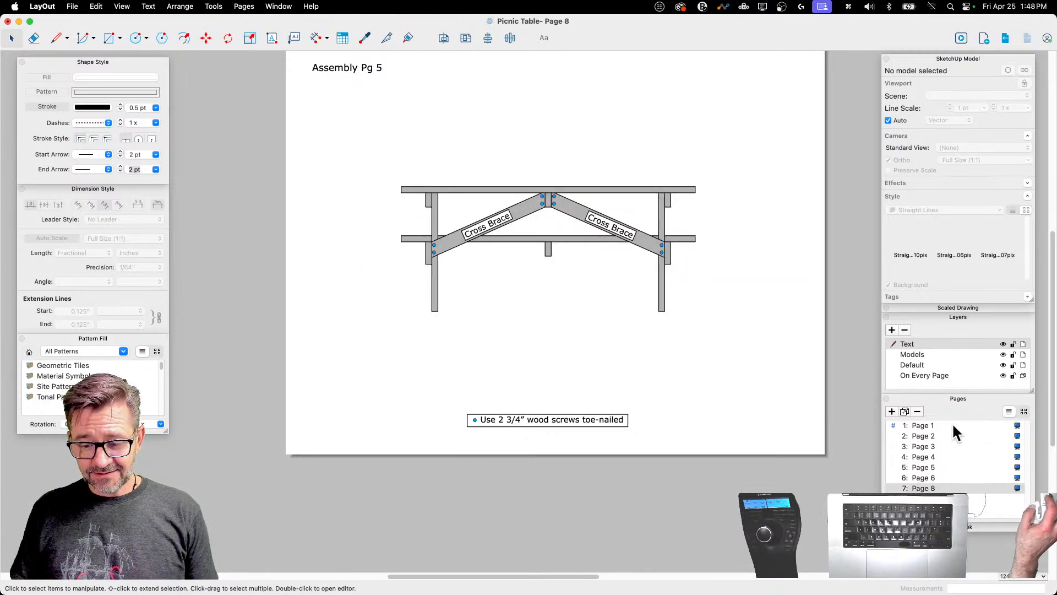
{"action": "left_click", "coordinate": [936, 425]}
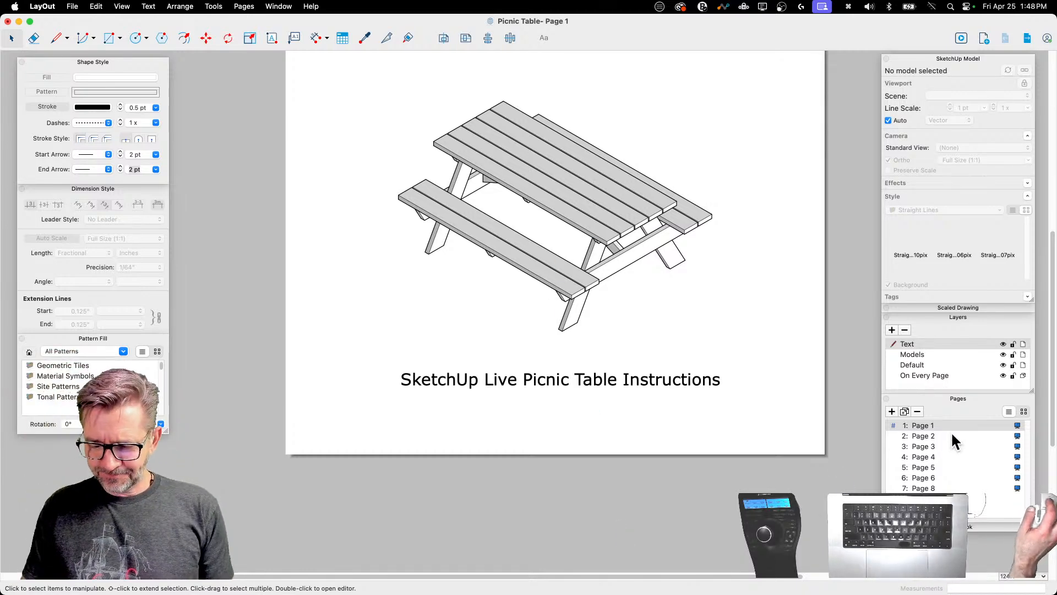
Step: Save the Picnic Table document with the cover page showing
{"action": "key", "text": "p"}
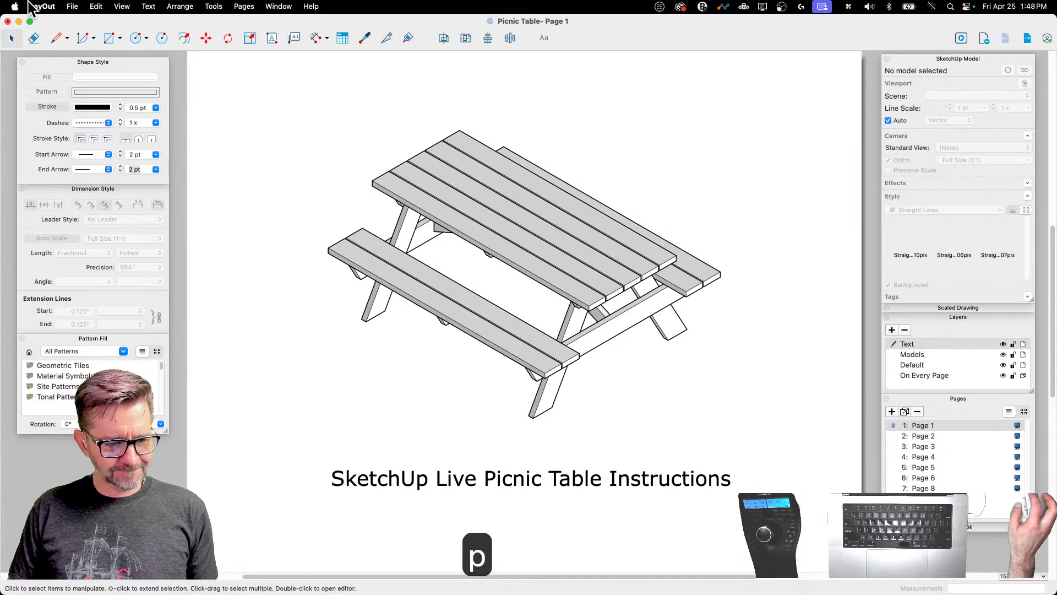
{"action": "left_click", "coordinate": [72, 6]}
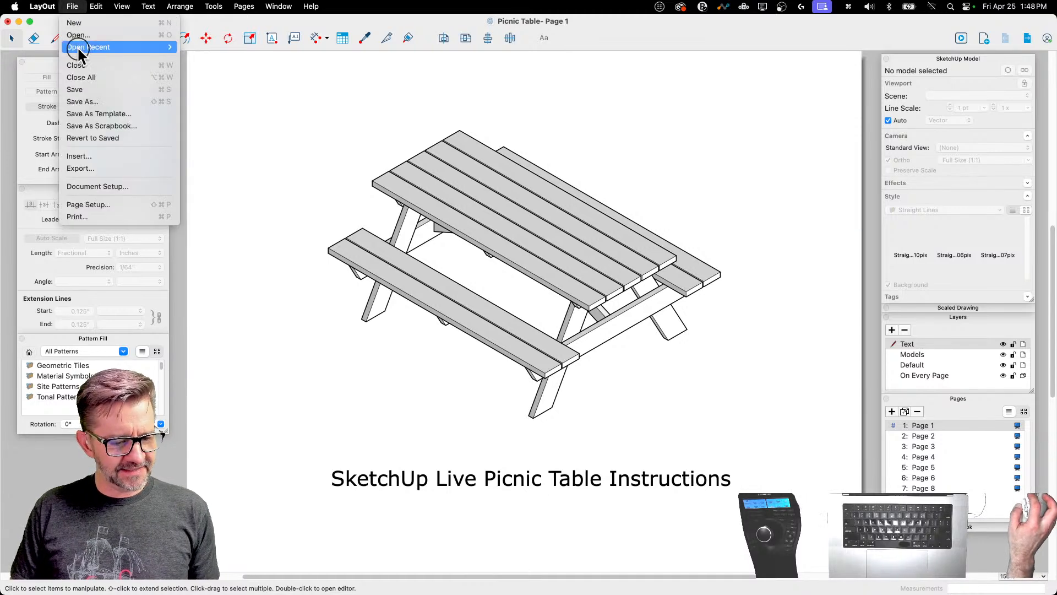
{"action": "left_click", "coordinate": [82, 90]}
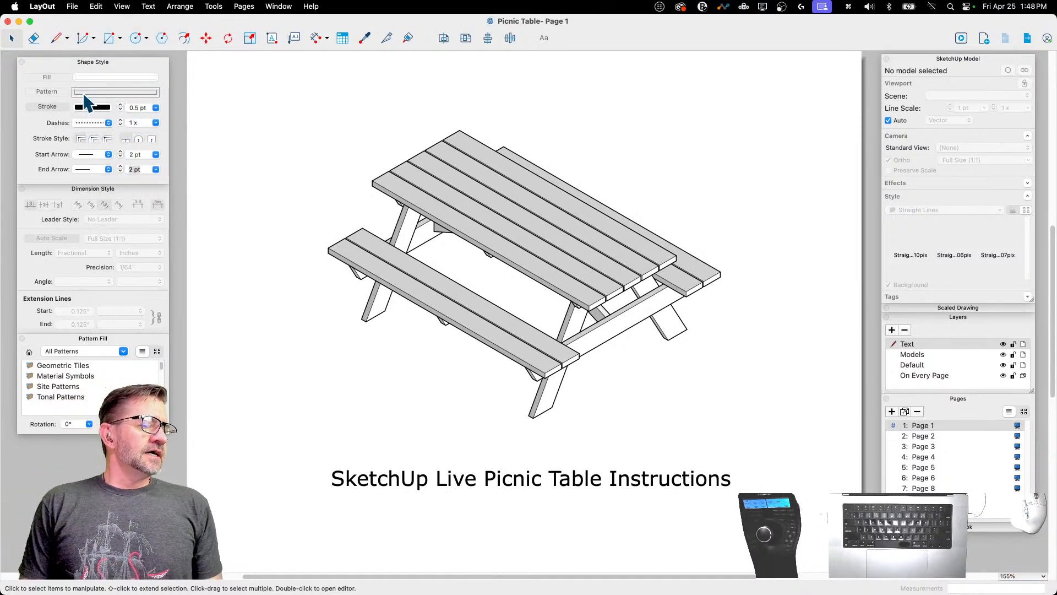